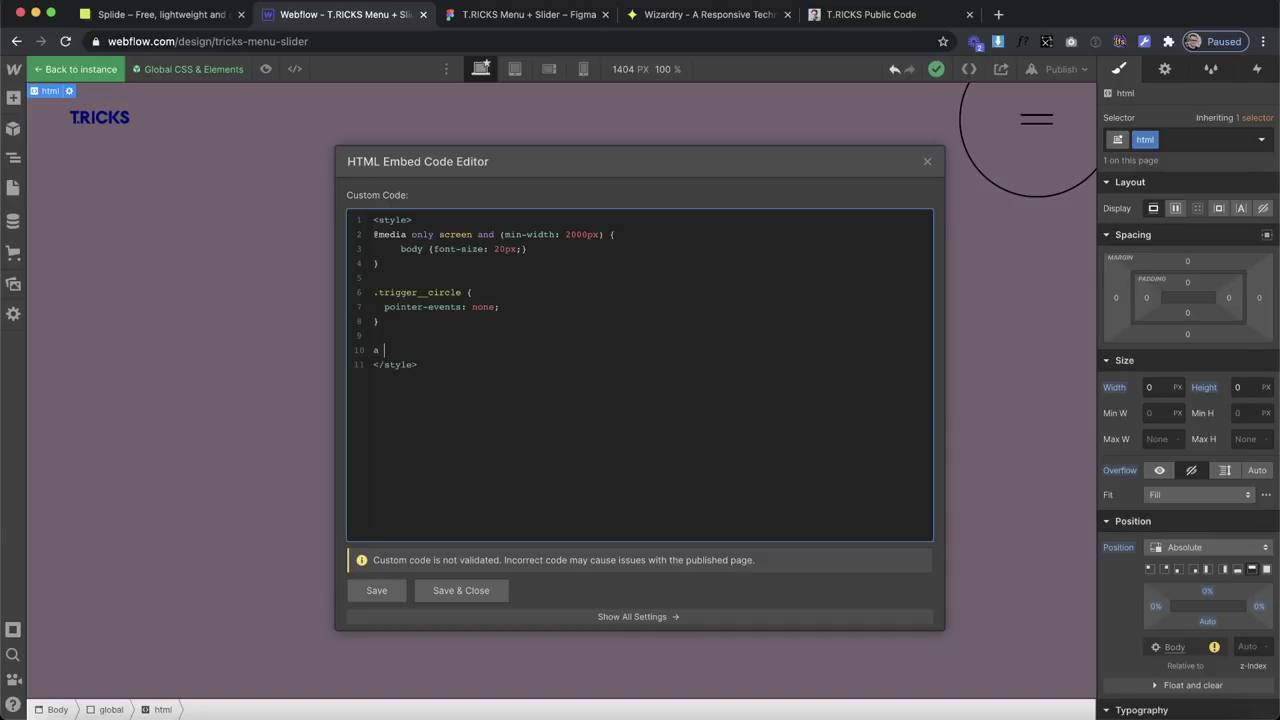
Add 'a { color: inherit; }' below the .trigger__circle rule in the global embed and save.
{"action": "key", "text": "Return"}
{"action": "left_click", "coordinate": [462, 591]}
Test a bright blue colour on the Text Link under the heading, then delete the link.
{"action": "left_click", "coordinate": [416, 334]}
{"action": "left_click", "coordinate": [540, 296]}
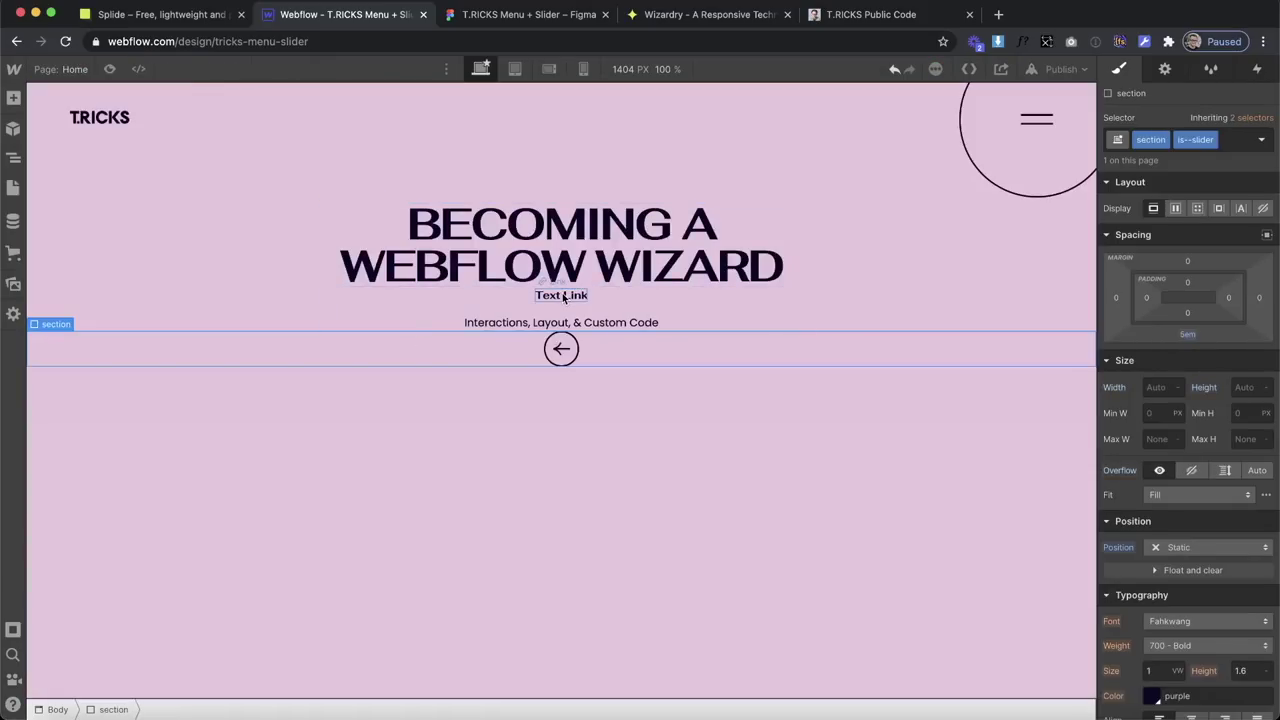
{"action": "scroll", "coordinate": [1172, 516], "scroll_direction": "down", "scroll_amount": 4}
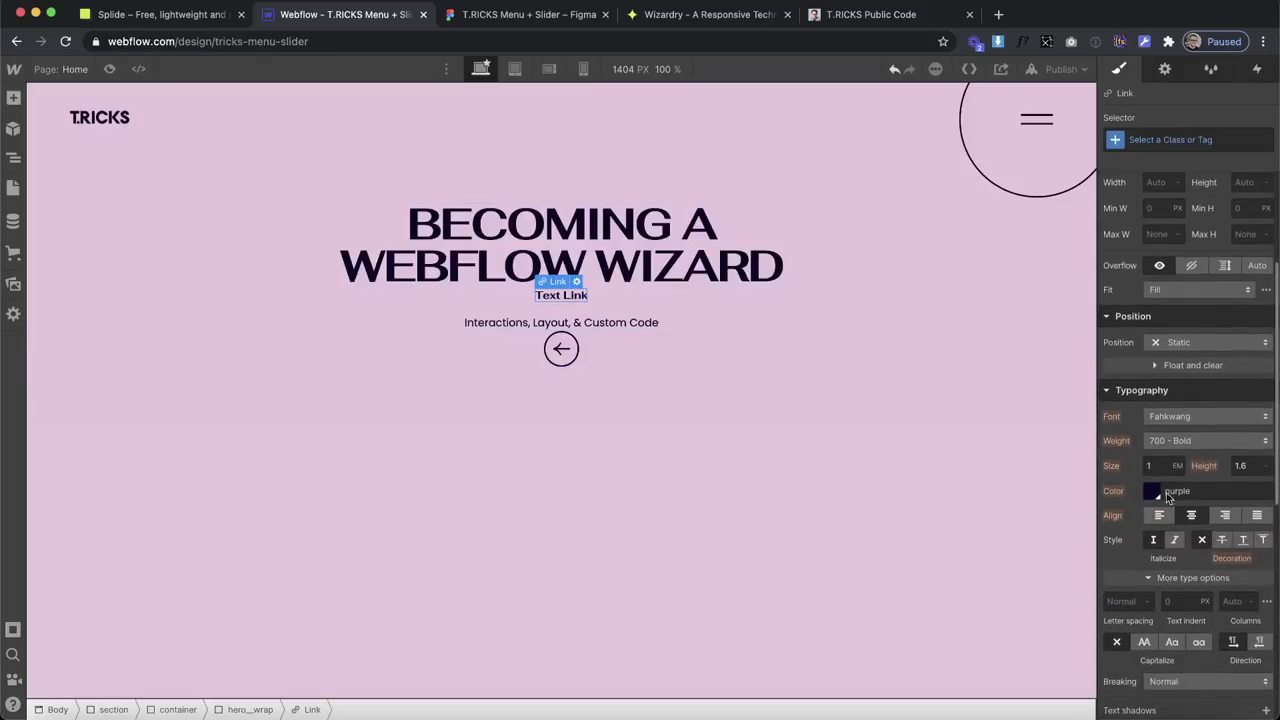
{"action": "left_click", "coordinate": [1152, 492]}
{"action": "left_click_drag", "start_coordinate": [1193, 248], "coordinate": [1276, 214]}
{"action": "left_click", "coordinate": [1146, 116]}
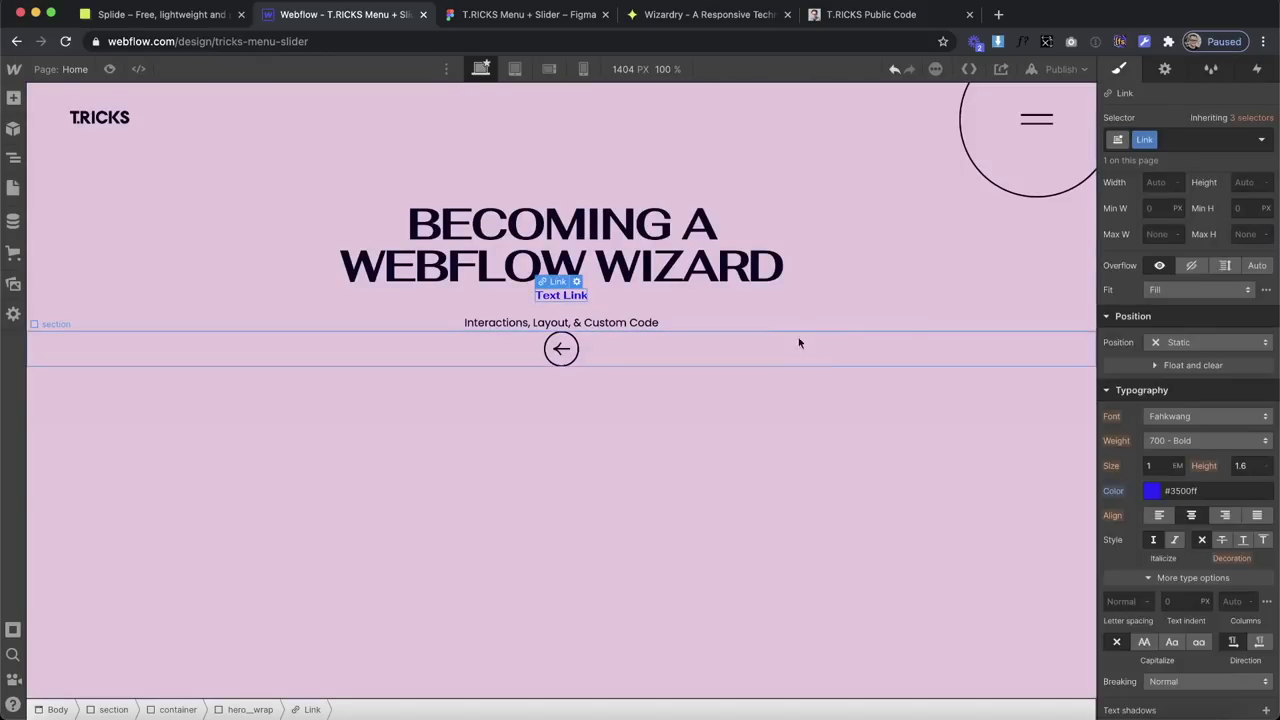
{"action": "left_click", "coordinate": [751, 405]}
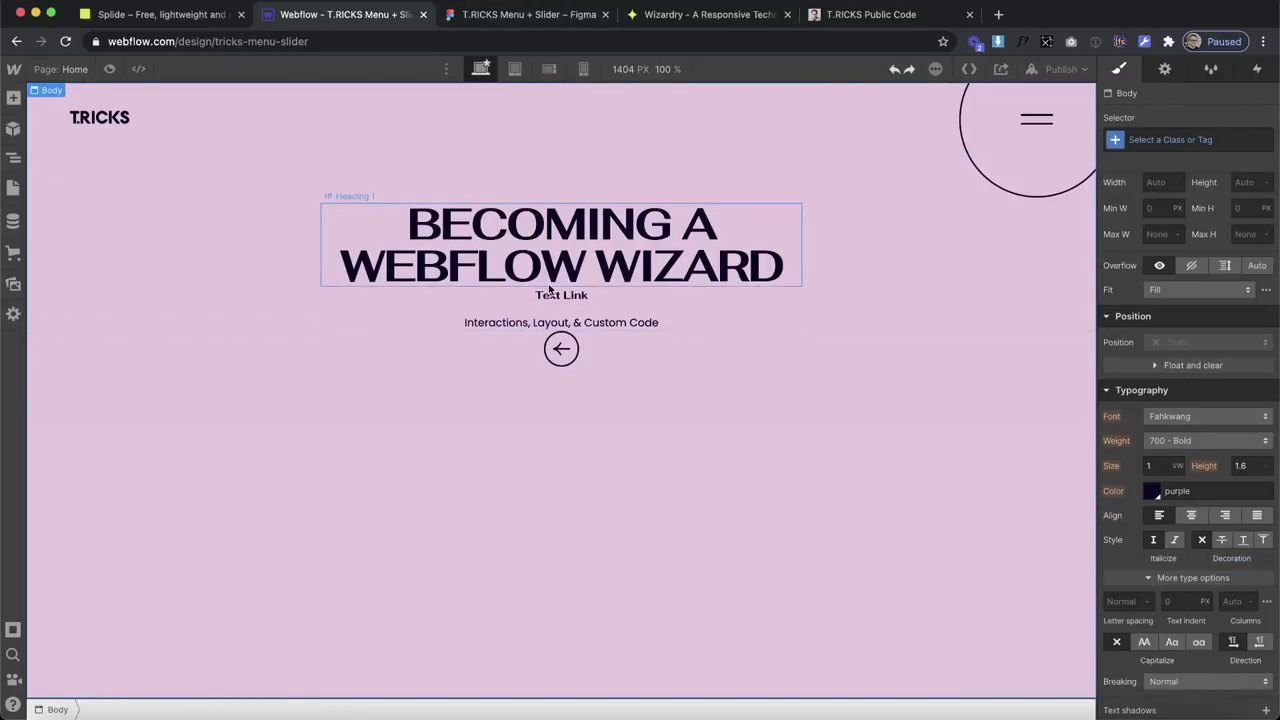
{"action": "left_click", "coordinate": [550, 293]}
{"action": "key", "text": "Delete"}
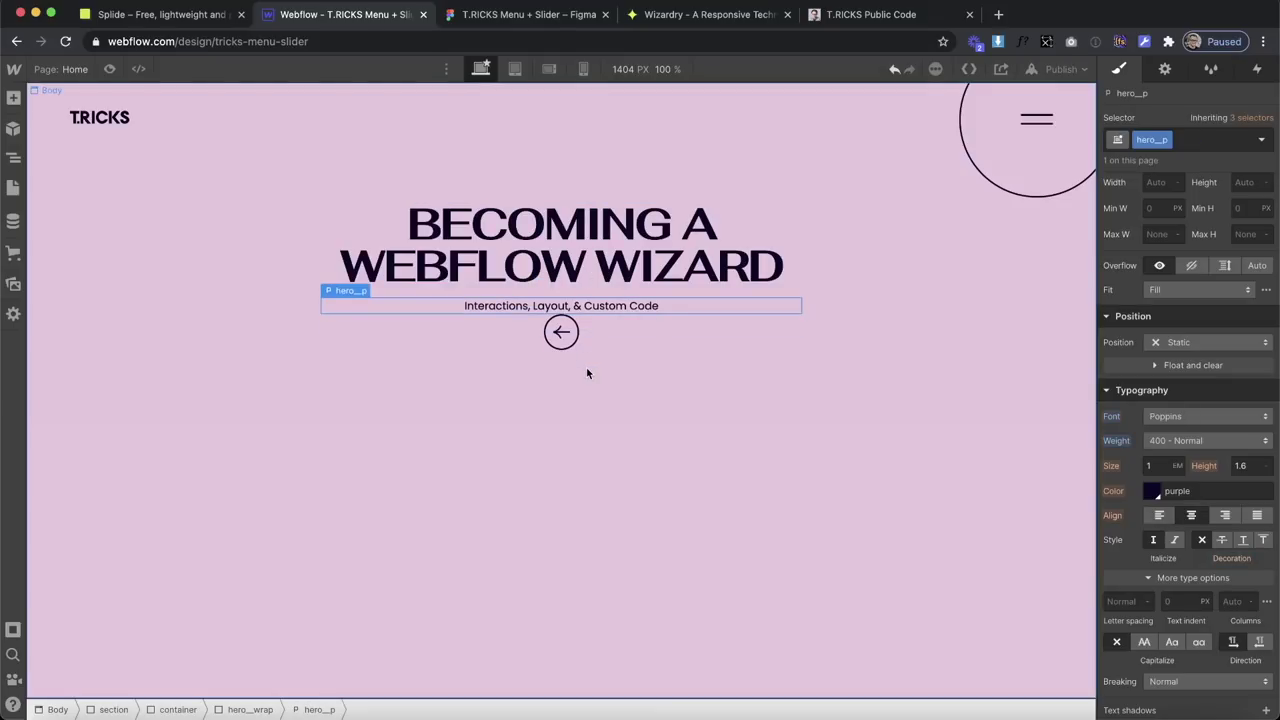
Place a new Div Block above the controls element in the slider section.
{"action": "left_click", "coordinate": [403, 325]}
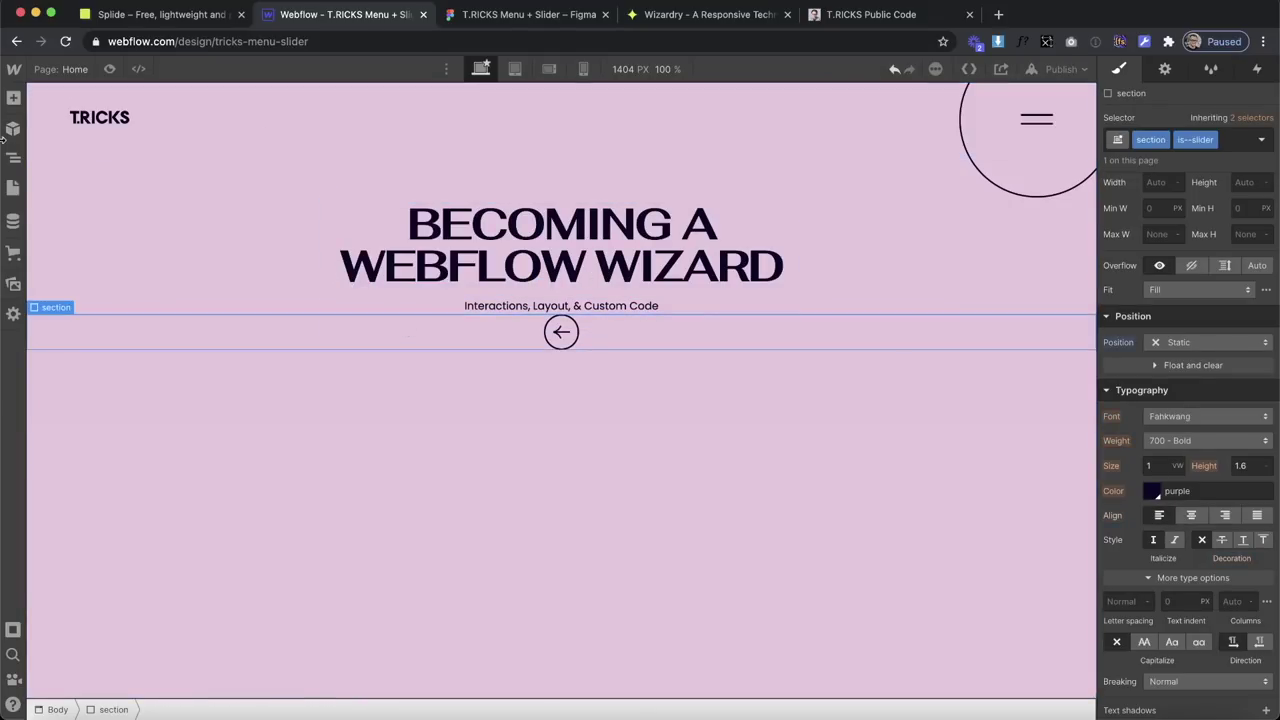
{"action": "left_click", "coordinate": [12, 136]}
{"action": "left_click", "coordinate": [13, 158]}
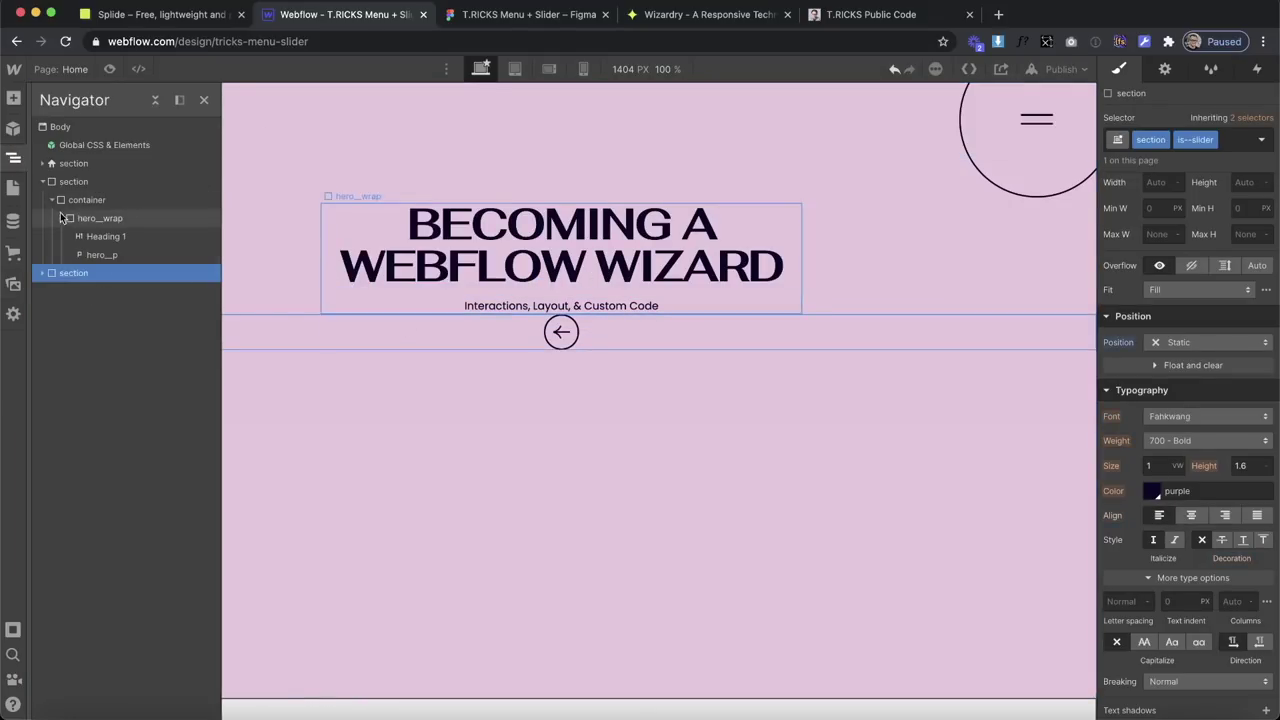
{"action": "left_click", "coordinate": [86, 292]}
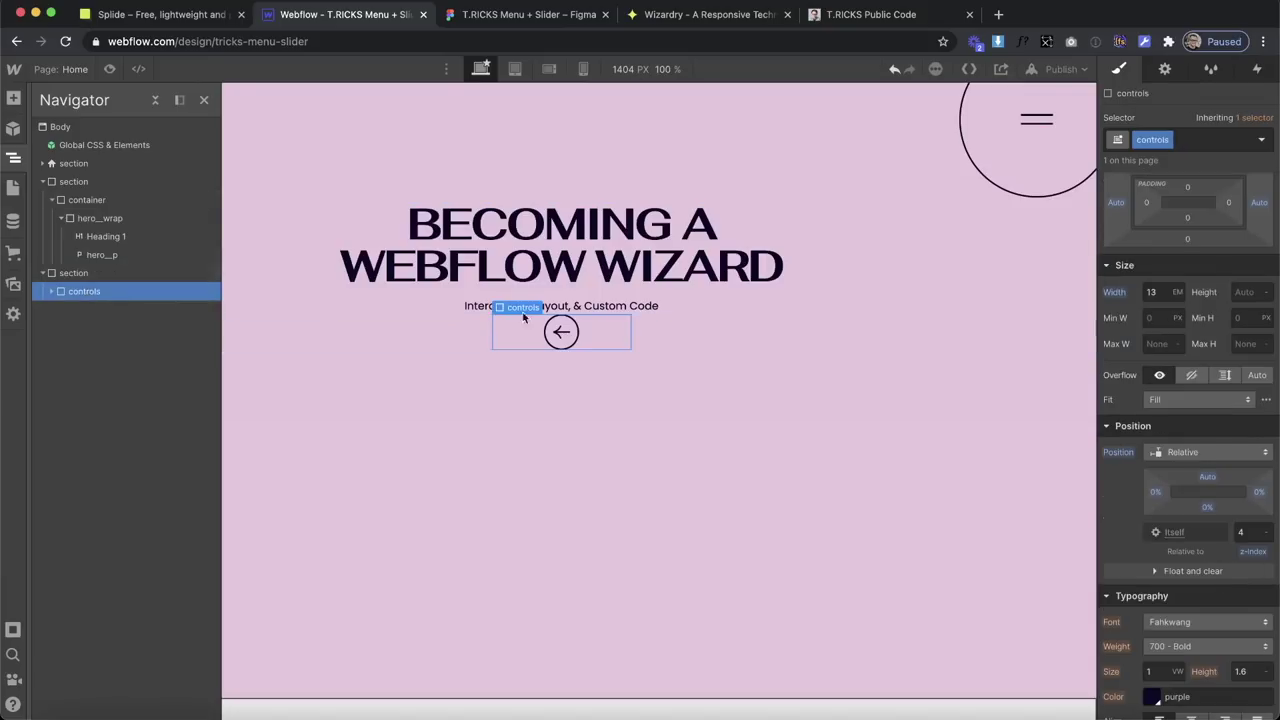
{"action": "left_click", "coordinate": [13, 98]}
{"action": "left_click_drag", "start_coordinate": [69, 414], "coordinate": [114, 300]}
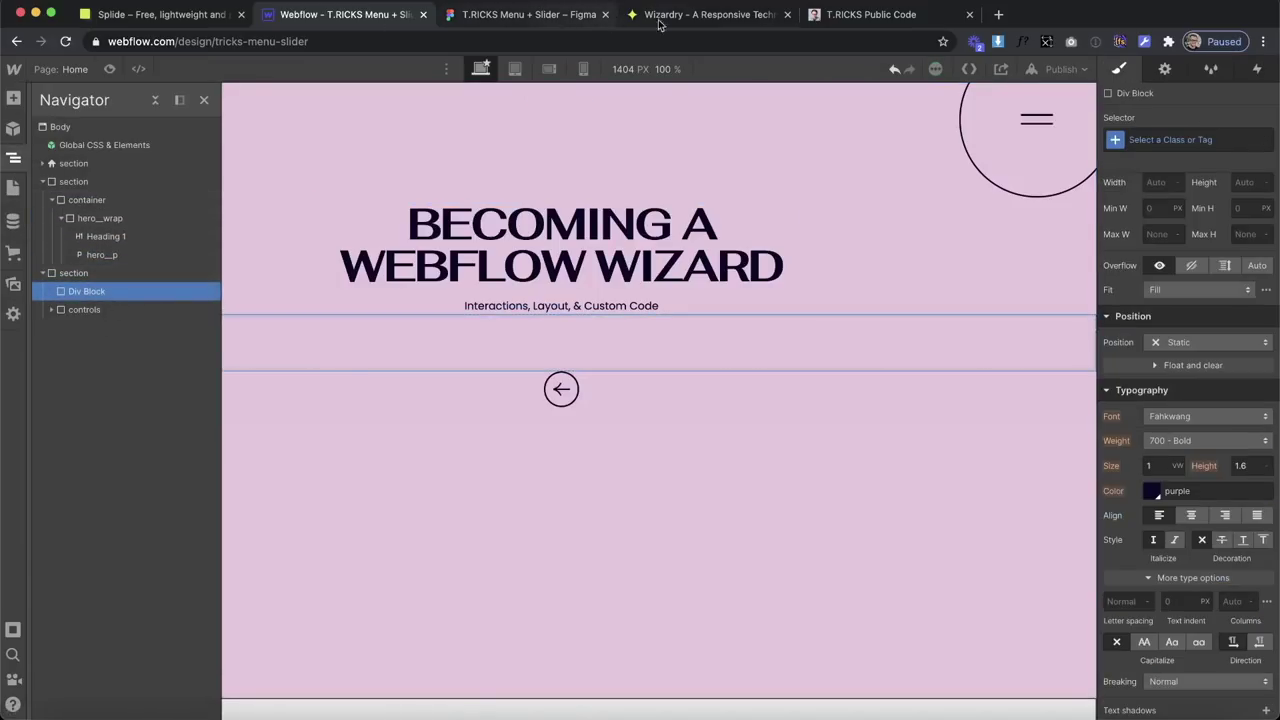
{"action": "left_click", "coordinate": [525, 15]}
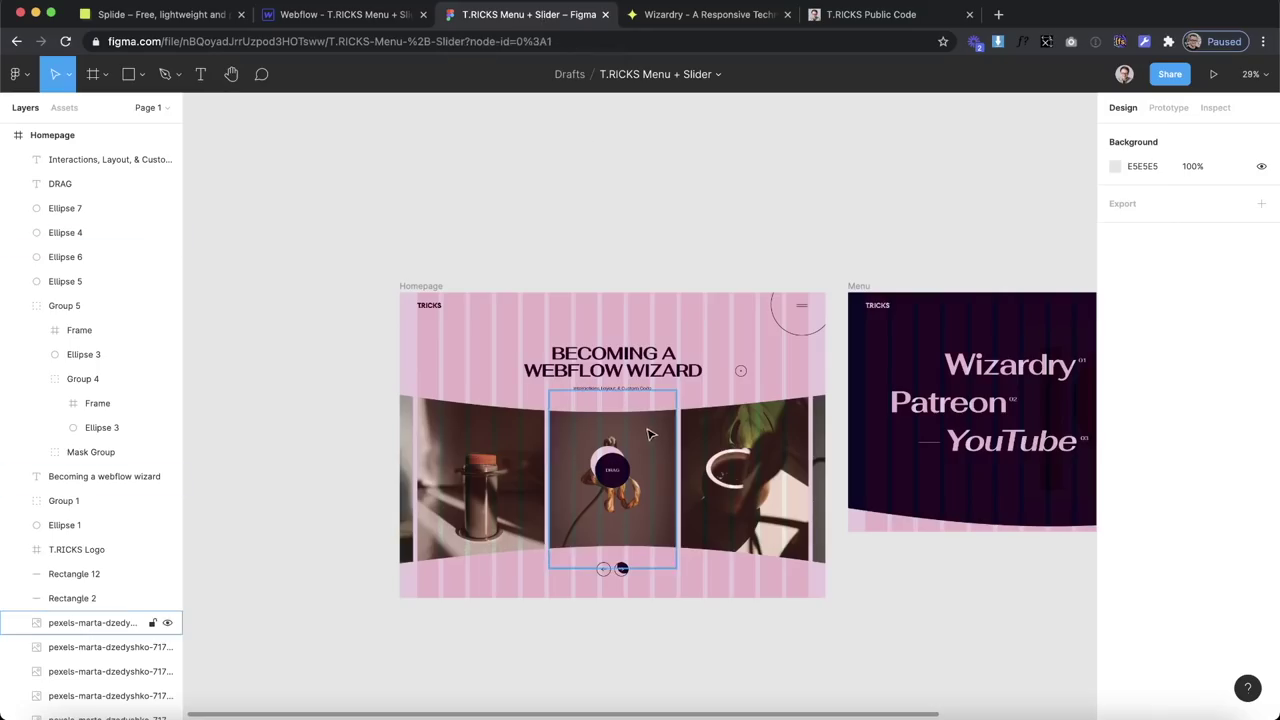
Select and inspect the three pexels slider image layers in the Figma Homepage design.
{"action": "left_click", "coordinate": [110, 671]}
{"action": "left_click", "coordinate": [110, 622], "text": "super"}
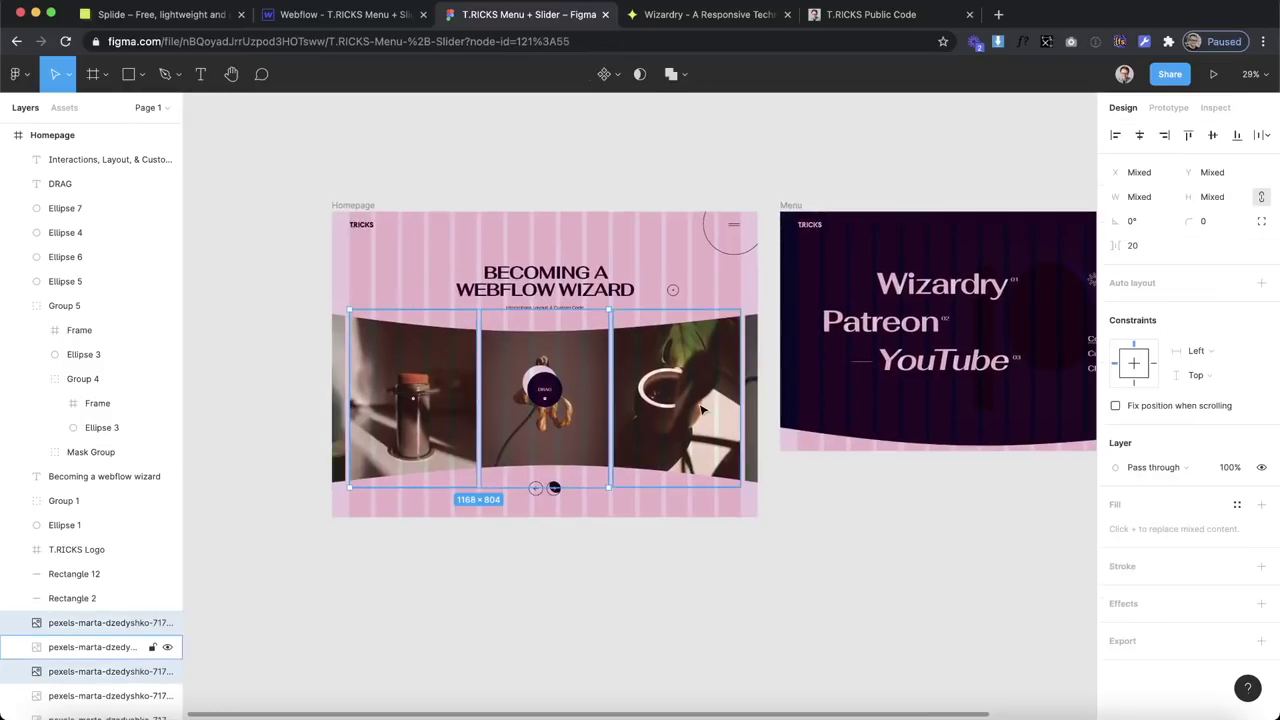
{"action": "left_click", "coordinate": [110, 647], "text": "super"}
{"action": "scroll", "coordinate": [598, 360], "scroll_direction": "up", "scroll_amount": 3}
{"action": "scroll", "coordinate": [598, 360], "scroll_direction": "down", "scroll_amount": 2}
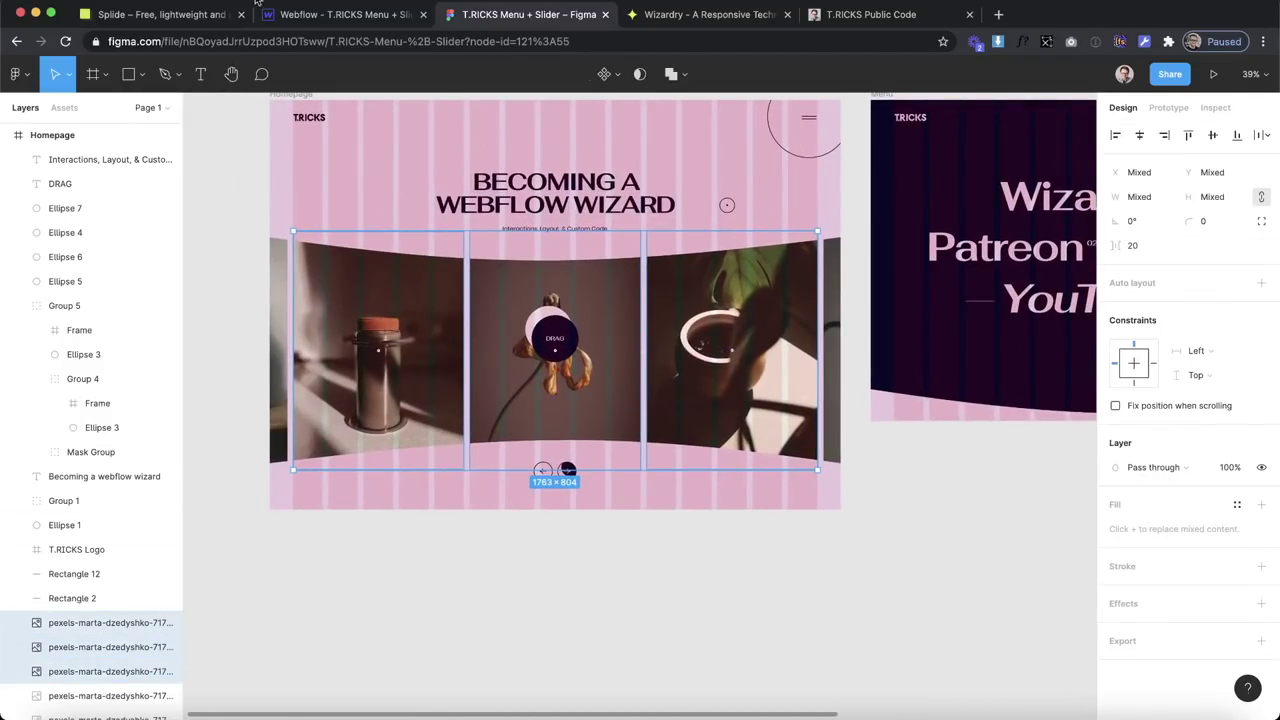
{"action": "left_click", "coordinate": [330, 14]}
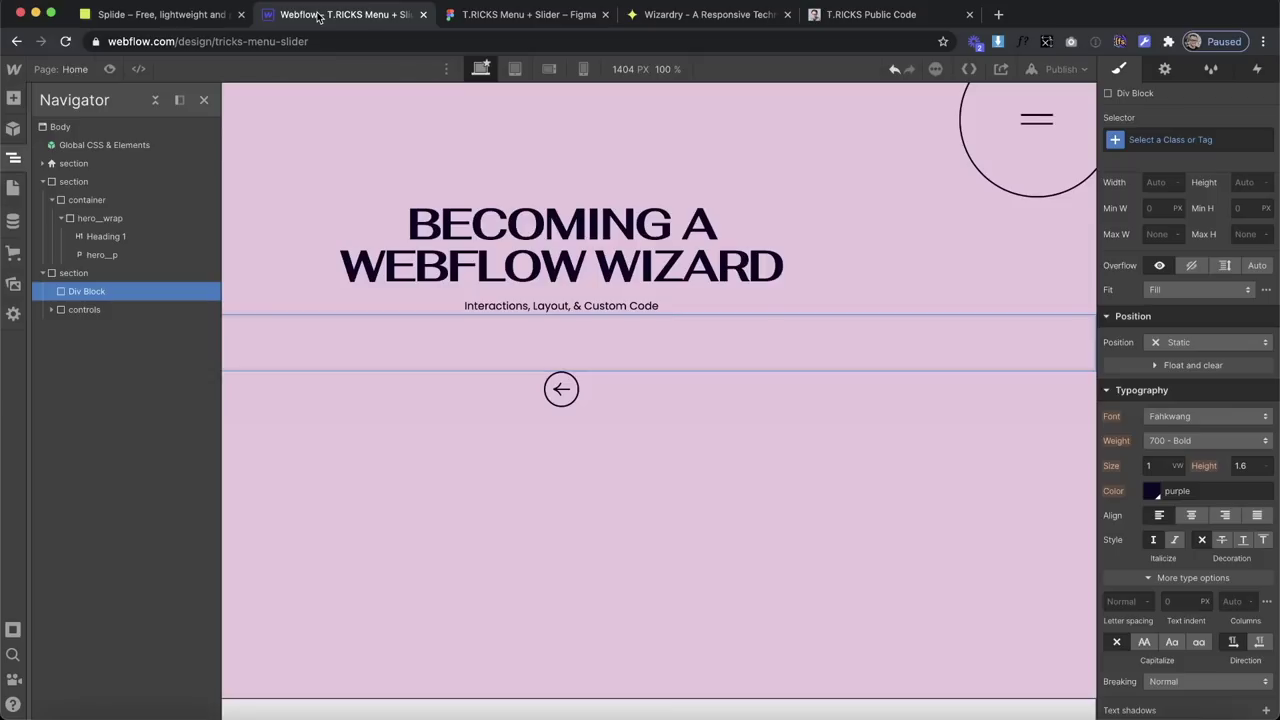
Apply the existing 'container' class to the new Div Block.
{"action": "left_click", "coordinate": [1167, 139]}
{"action": "type", "text": "con"}
{"action": "left_click", "coordinate": [1140, 230]}
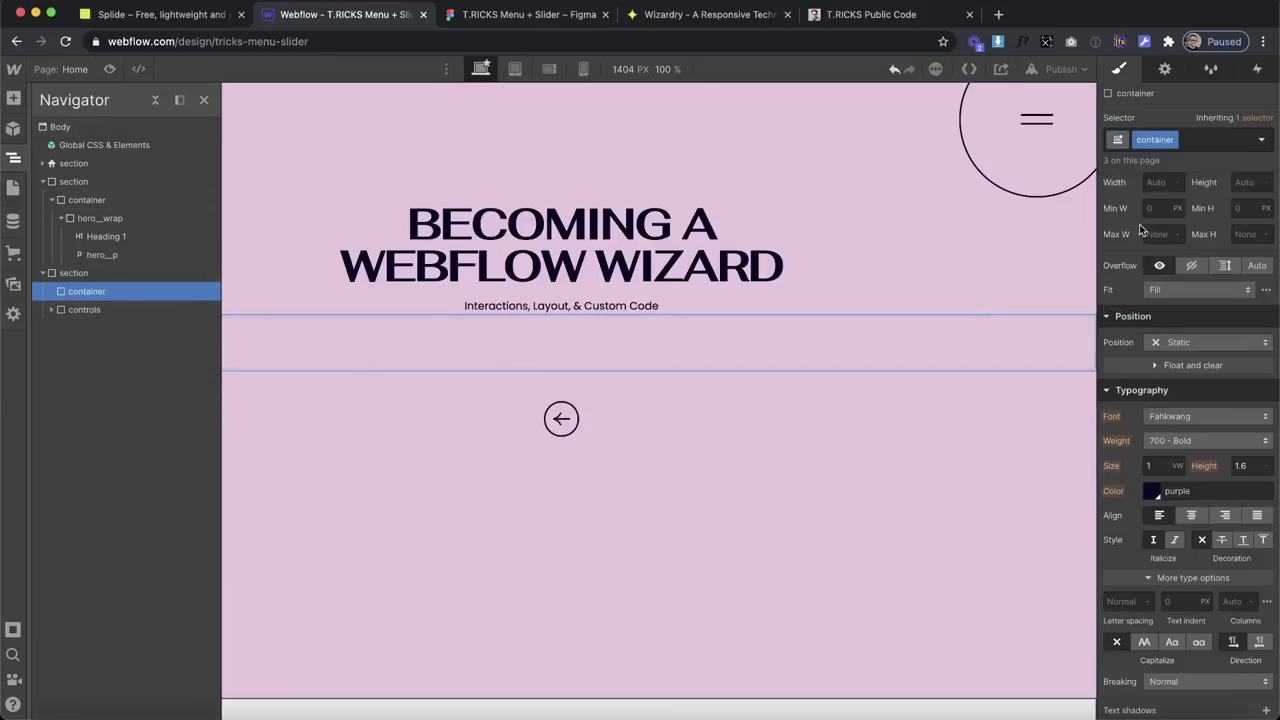
{"action": "left_click", "coordinate": [15, 160]}
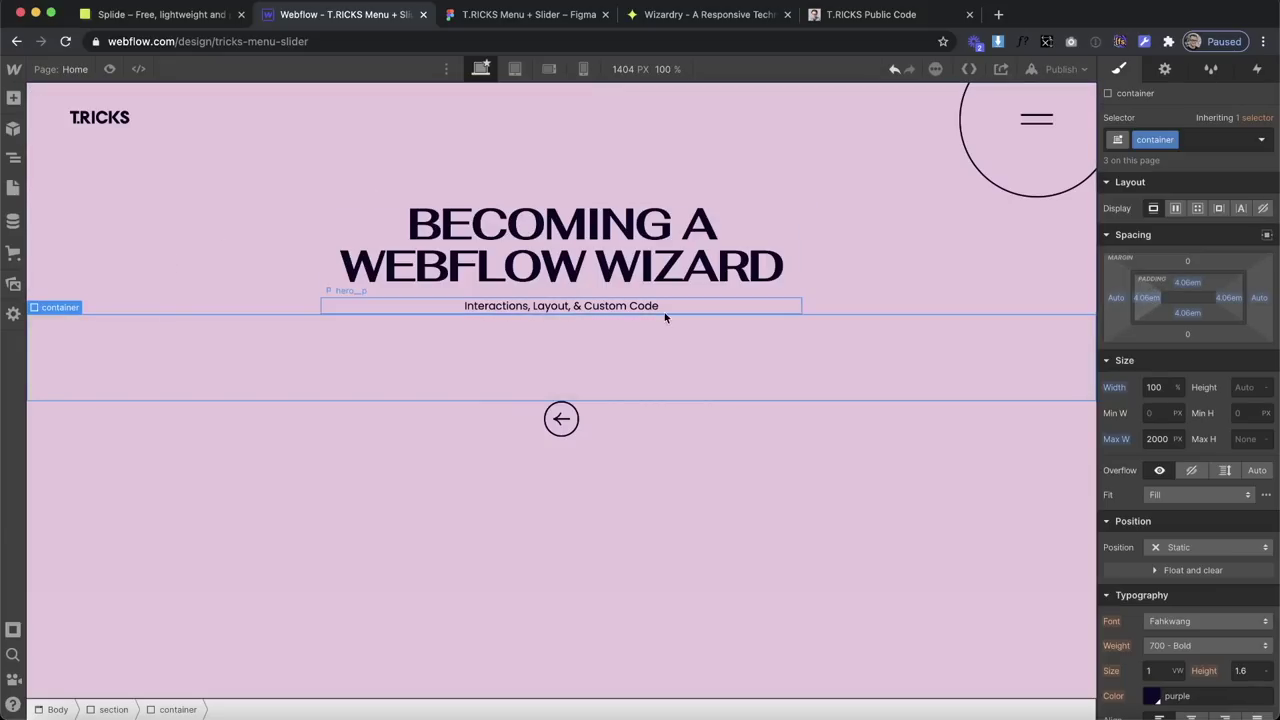
Add the 'is--slider' combo class and set top and bottom padding to 0.
{"action": "left_click", "coordinate": [1220, 139]}
{"action": "type", "text": "is--slider"}
{"action": "key", "text": "Return"}
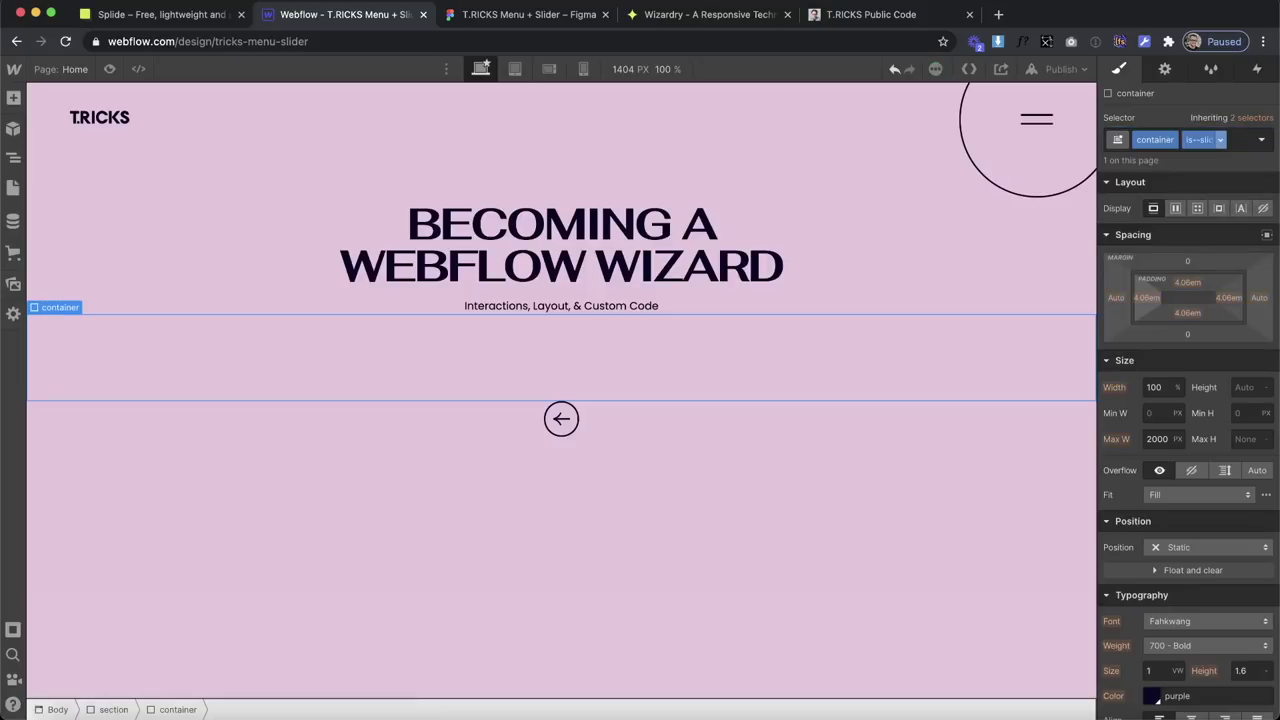
{"action": "left_click_drag", "start_coordinate": [1191, 279], "coordinate": [1191, 320]}
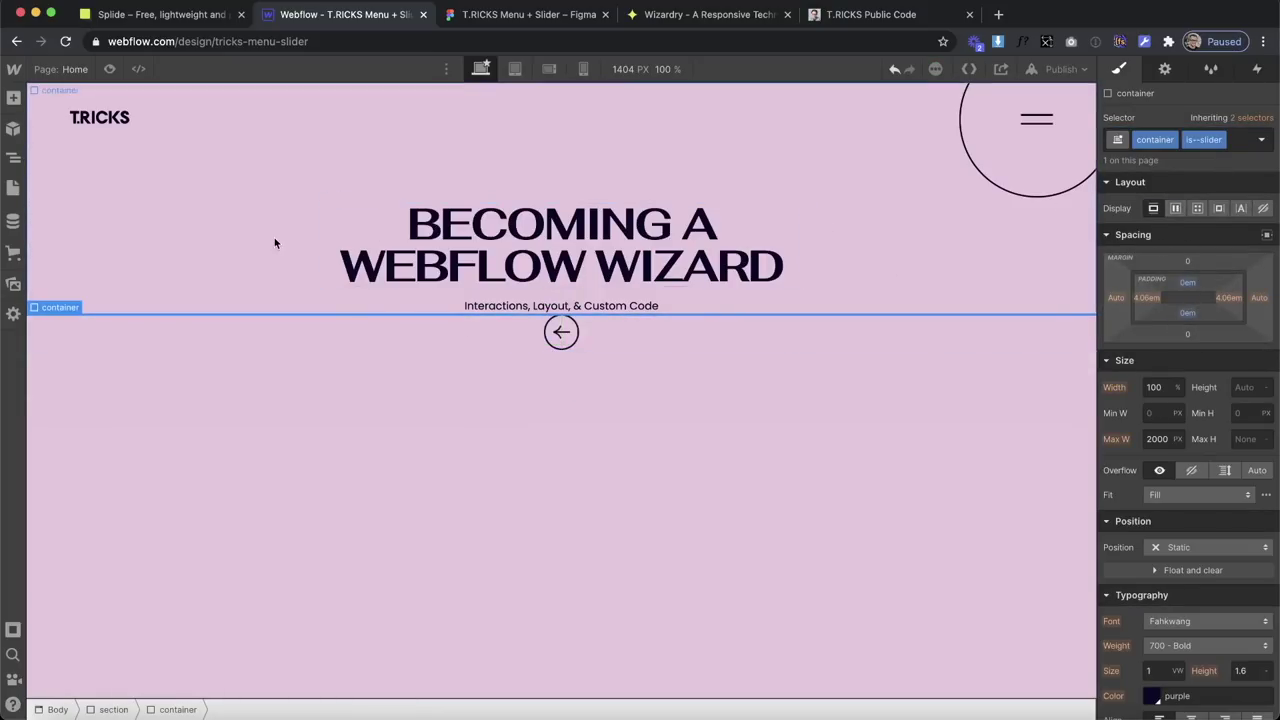
{"action": "left_click", "coordinate": [13, 99]}
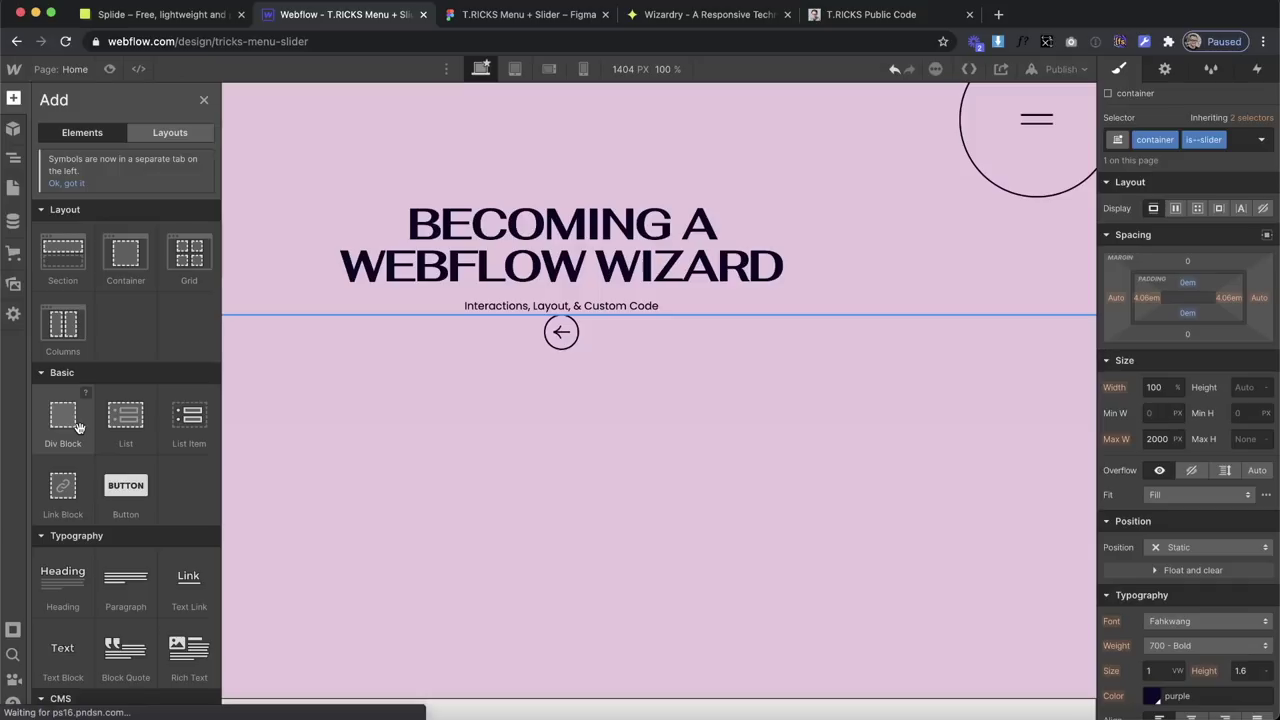
Scroll through the Splide demo sliders such as Focus Center and Vertical Slider.
{"action": "left_click", "coordinate": [120, 14]}
{"action": "scroll", "coordinate": [237, 260], "scroll_direction": "up", "scroll_amount": 4}
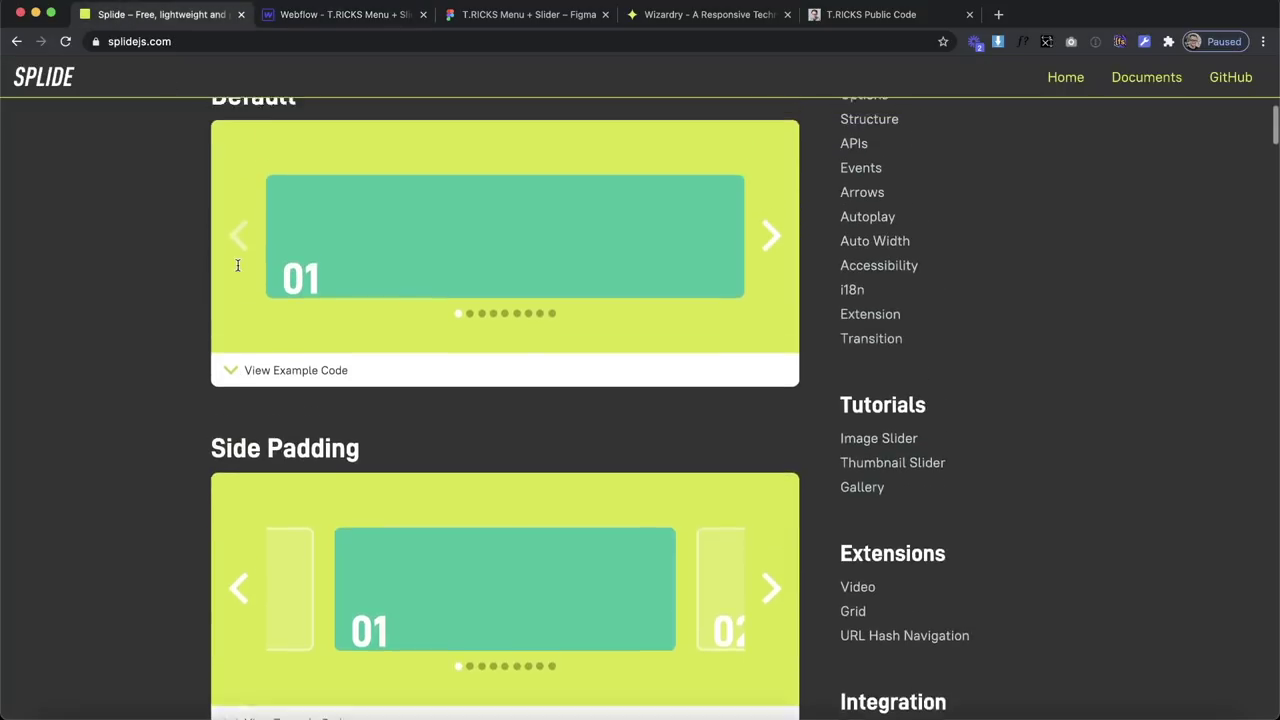
{"action": "scroll", "coordinate": [239, 268], "scroll_direction": "down", "scroll_amount": 8}
{"action": "scroll", "coordinate": [238, 270], "scroll_direction": "down", "scroll_amount": 15}
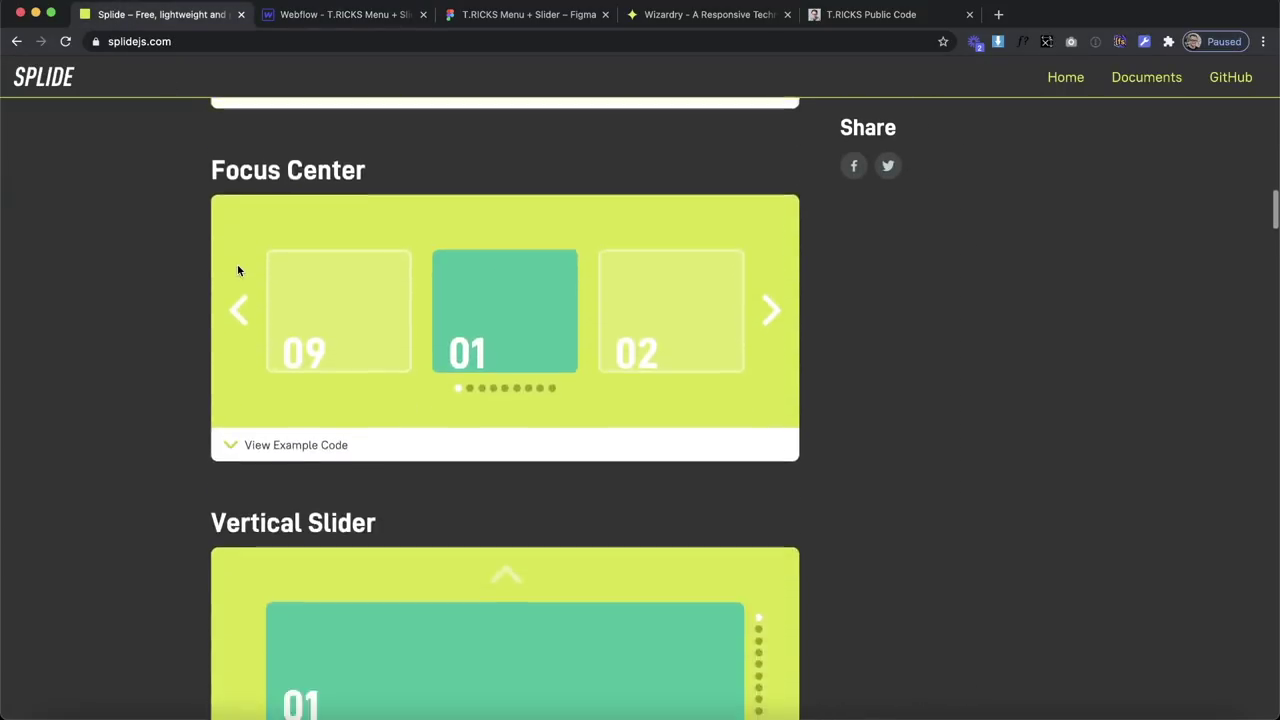
{"action": "scroll", "coordinate": [238, 270], "scroll_direction": "up", "scroll_amount": 10}
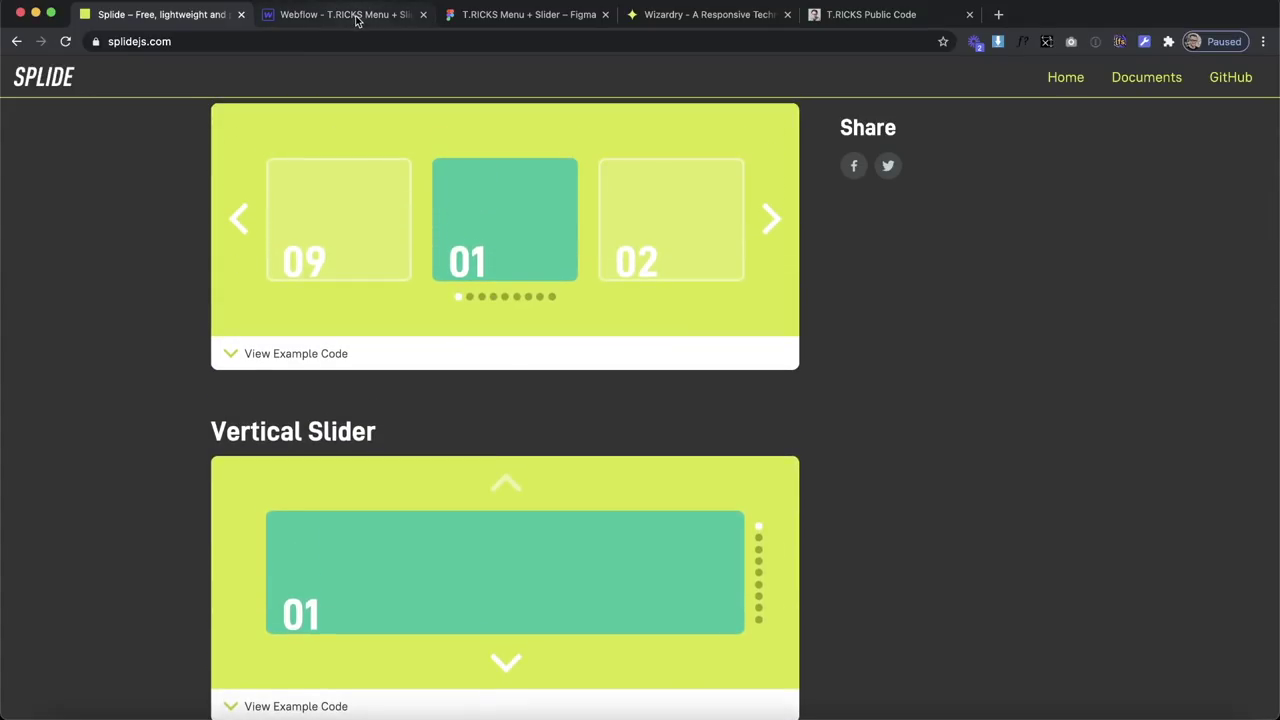
{"action": "left_click", "coordinate": [356, 16]}
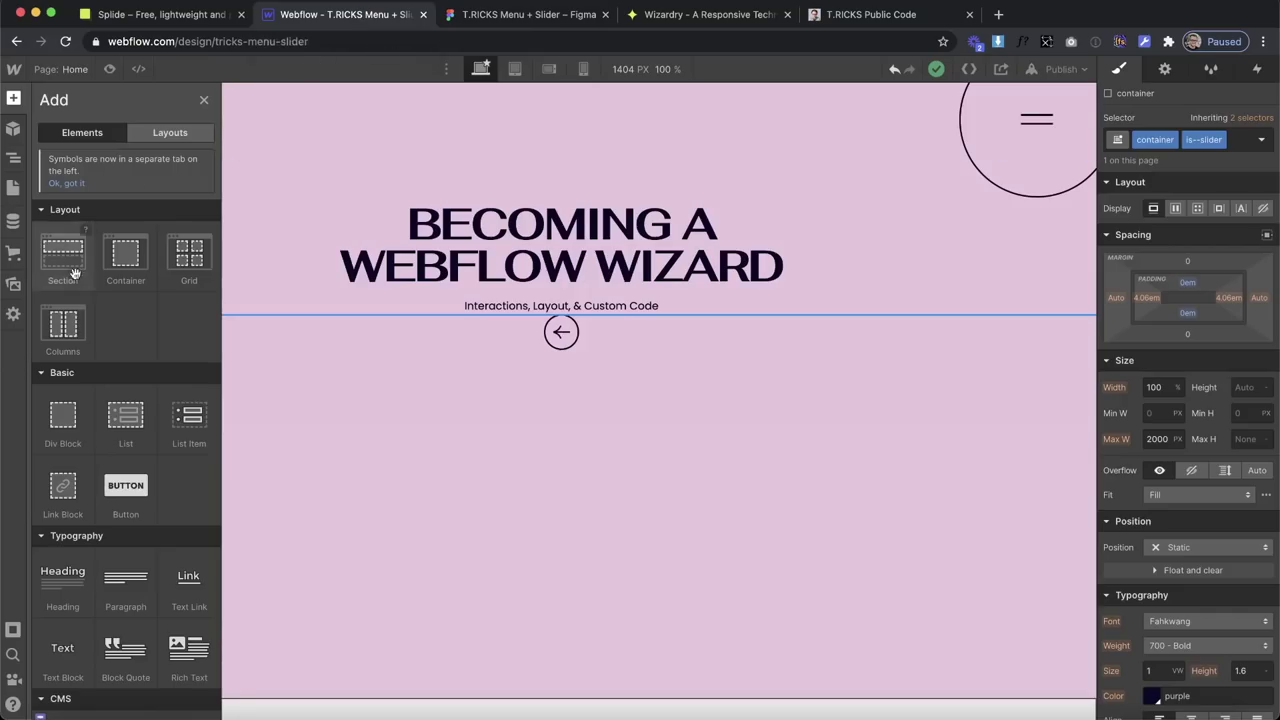
Add a 'splide'-classed Div Block inside the container and drop a Collection List into it.
{"action": "left_click_drag", "start_coordinate": [62, 416], "coordinate": [100, 316]}
{"action": "left_click", "coordinate": [1185, 139]}
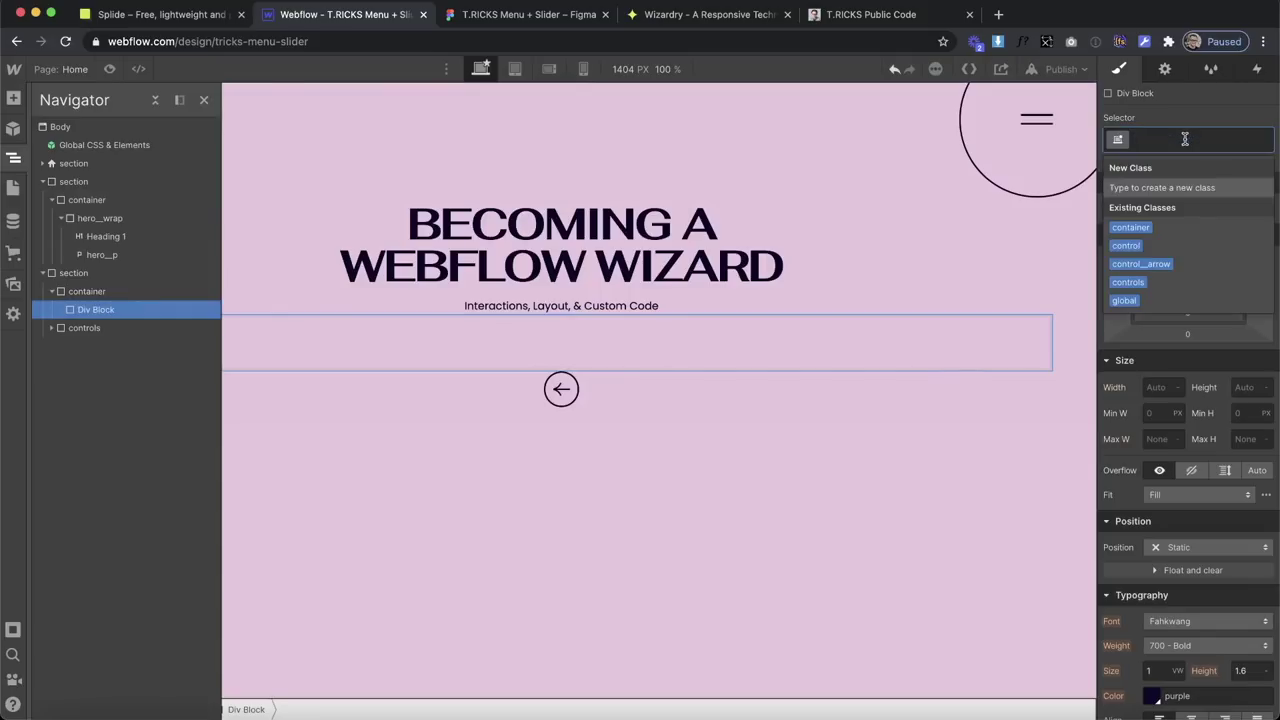
{"action": "type", "text": "splide"}
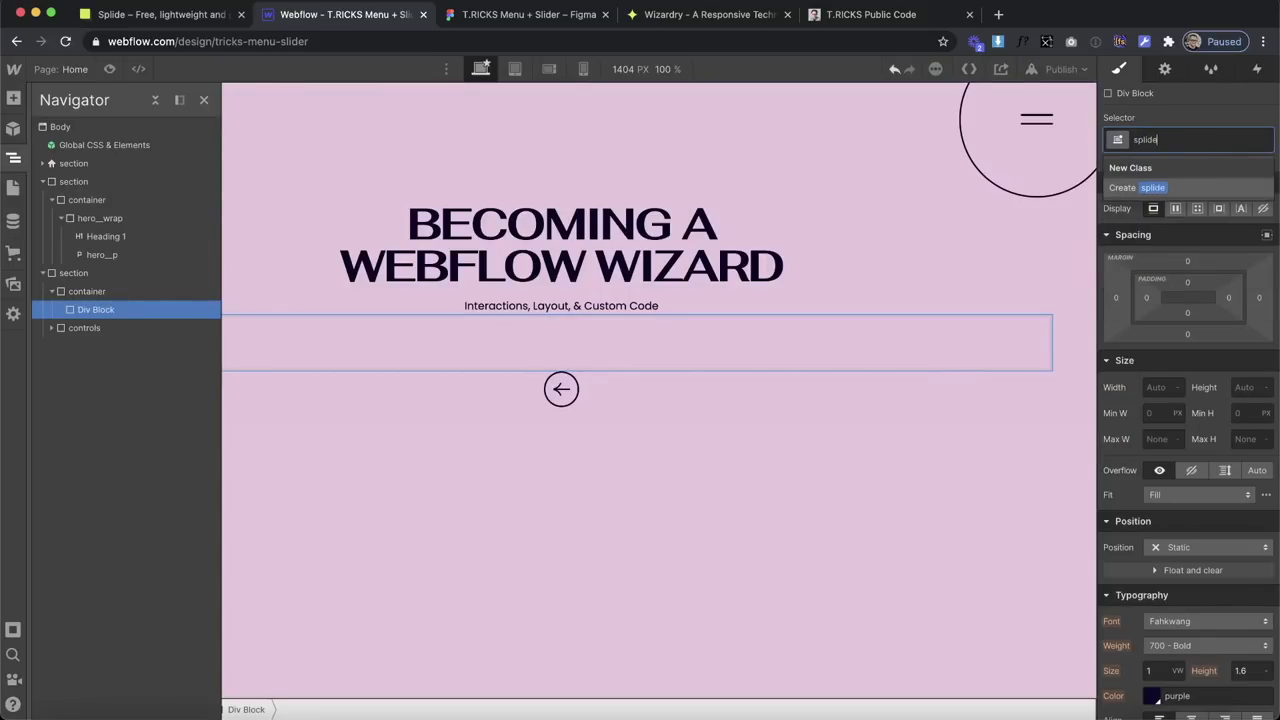
{"action": "key", "text": "Return"}
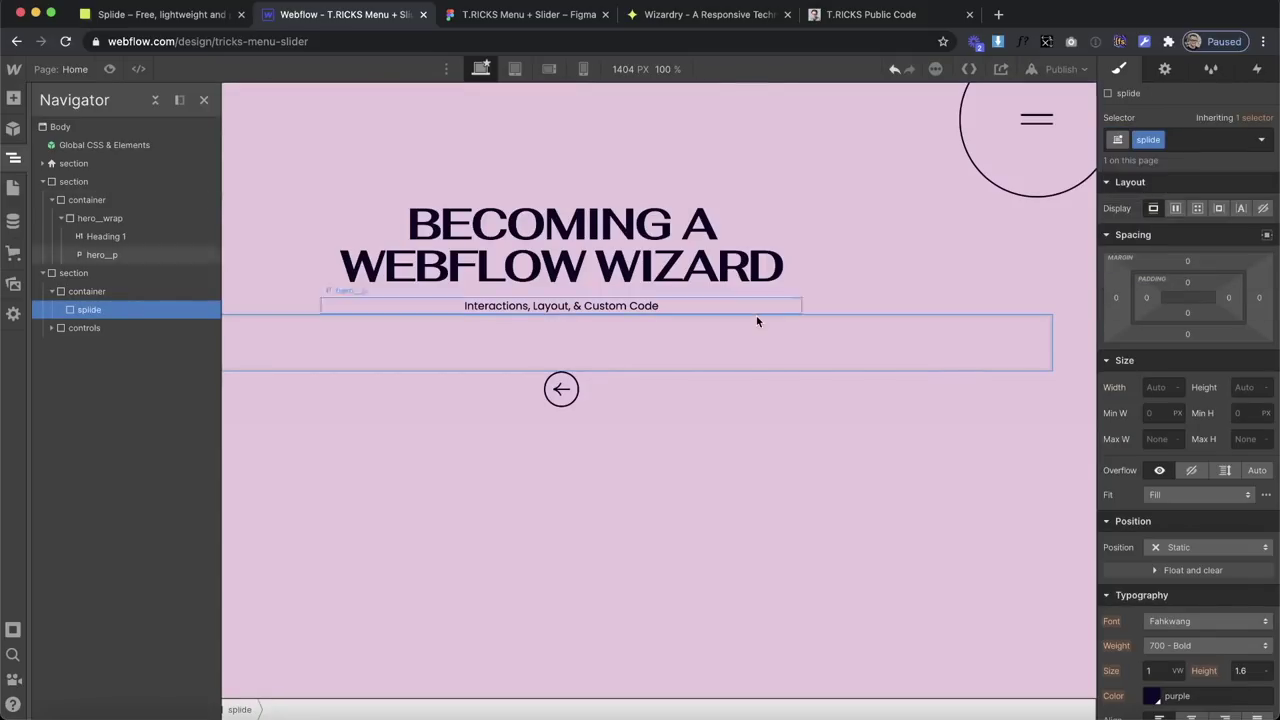
{"action": "left_click", "coordinate": [13, 98]}
{"action": "scroll", "coordinate": [84, 444], "scroll_direction": "down", "scroll_amount": 6}
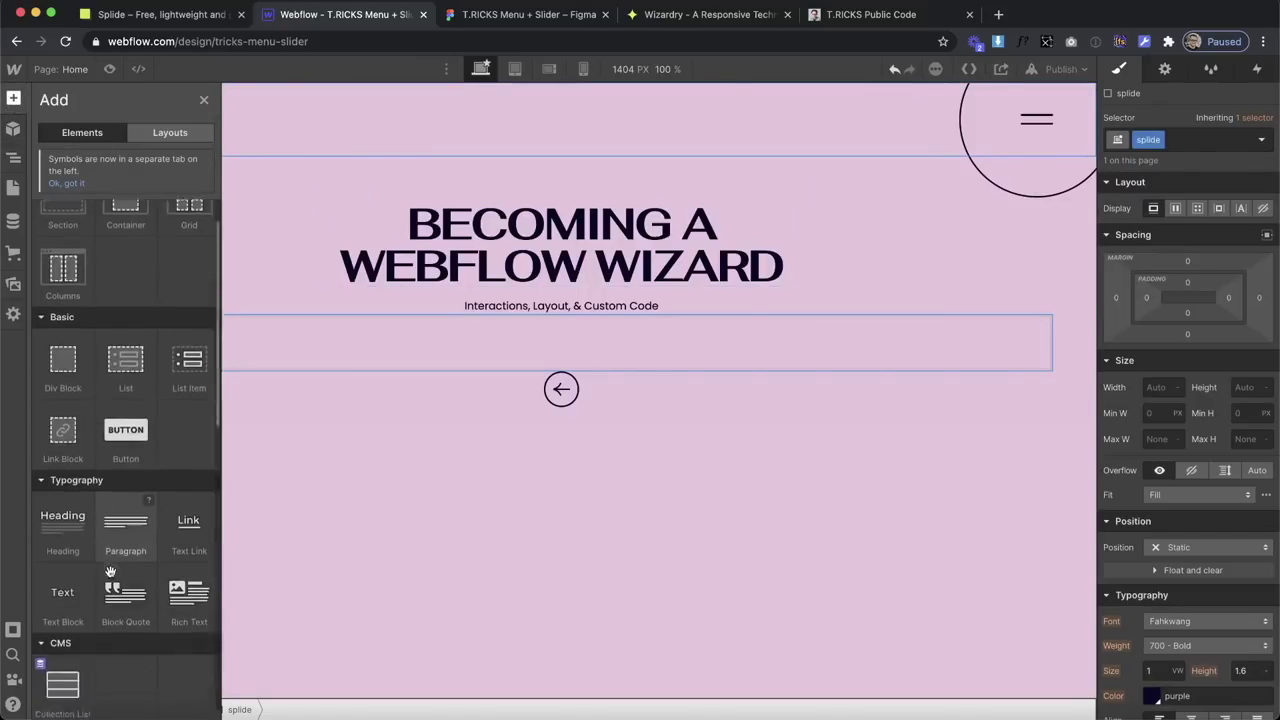
{"action": "left_click_drag", "start_coordinate": [68, 395], "coordinate": [301, 324]}
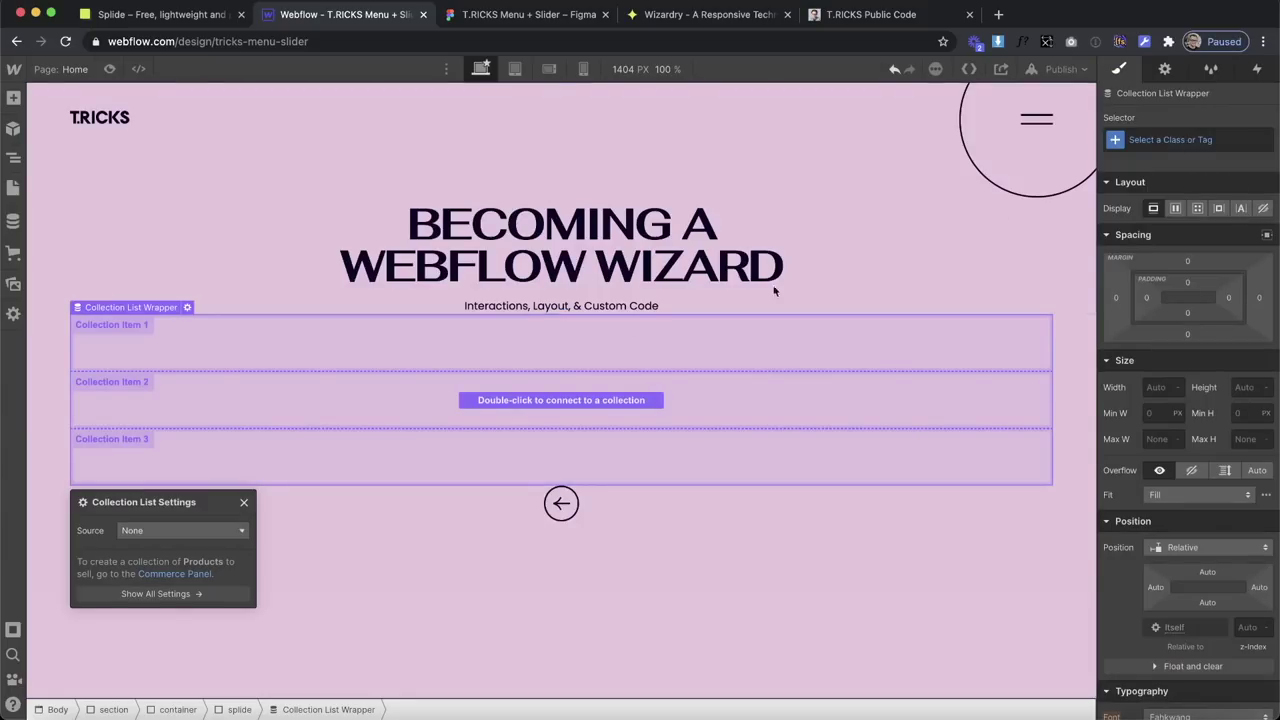
Connect the Collection List to Case Studies and give its wrapper the splide__track class.
{"action": "left_click", "coordinate": [150, 536]}
{"action": "left_click", "coordinate": [151, 577]}
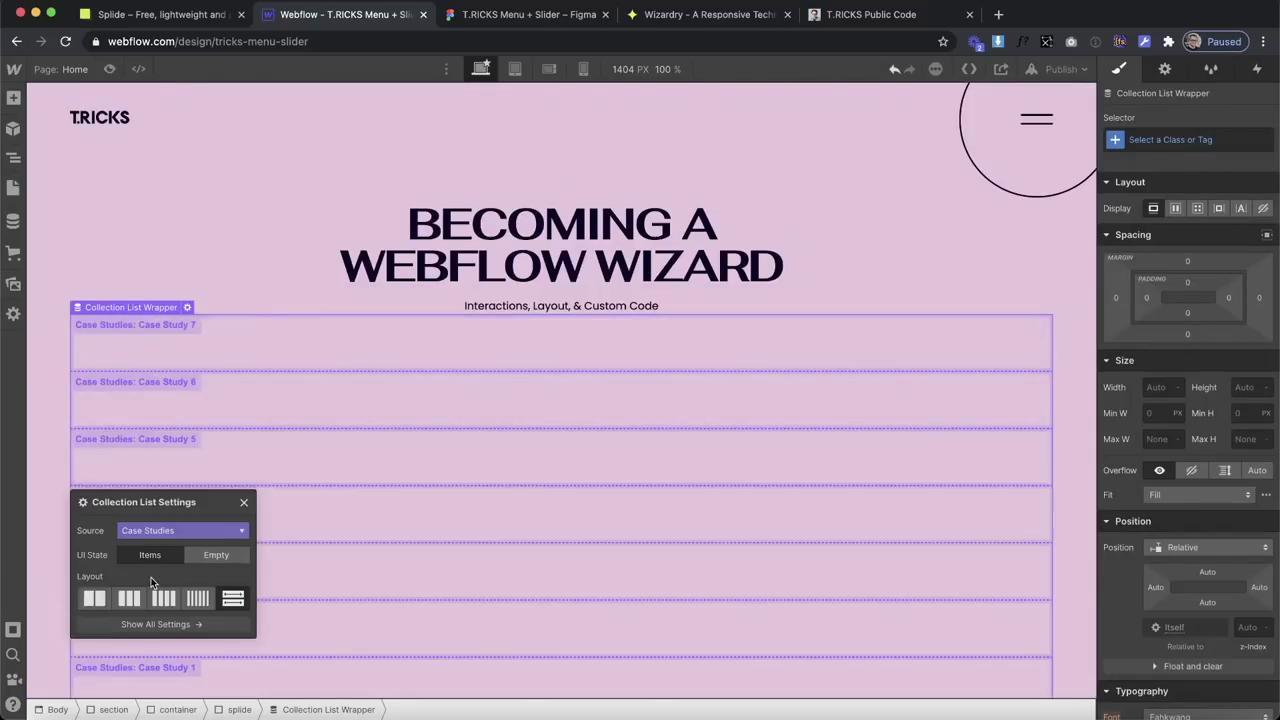
{"action": "left_click", "coordinate": [12, 154]}
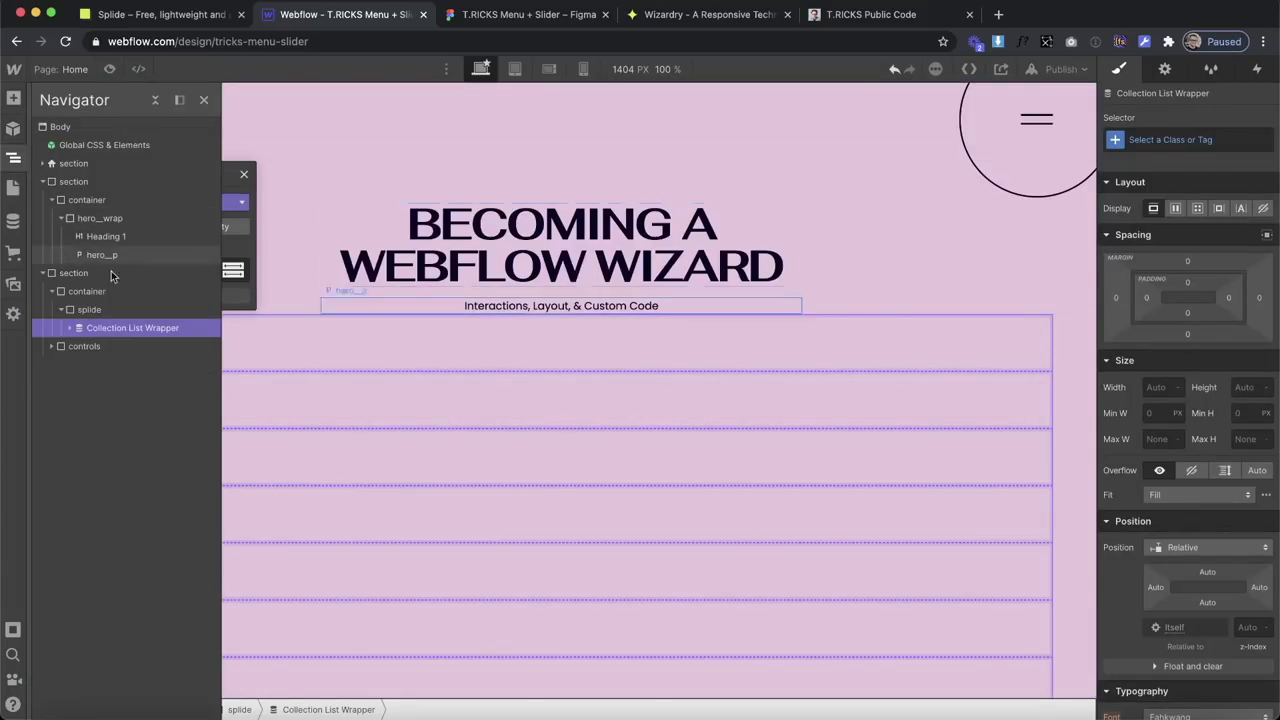
{"action": "left_click", "coordinate": [1155, 141]}
{"action": "type", "text": "splide__track"}
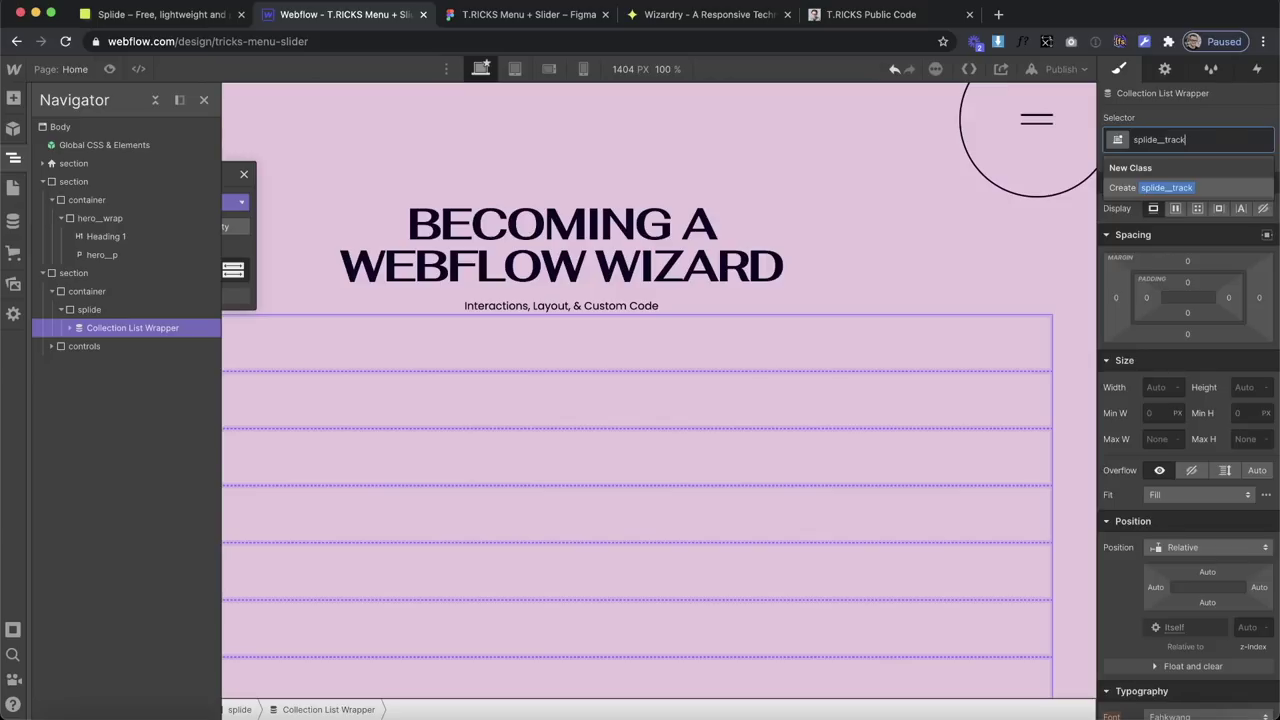
{"action": "key", "text": "Return"}
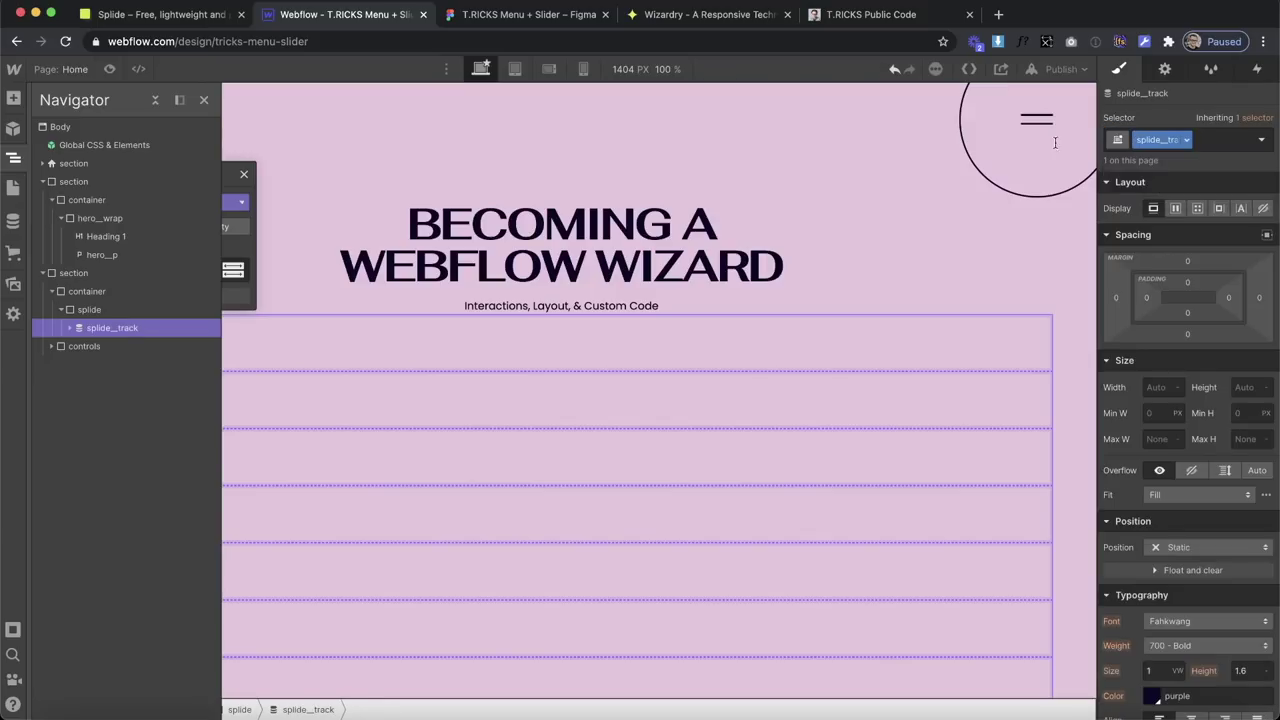
Give the Collection List the splide__list class.
{"action": "left_click", "coordinate": [69, 328]}
{"action": "left_click", "coordinate": [112, 346]}
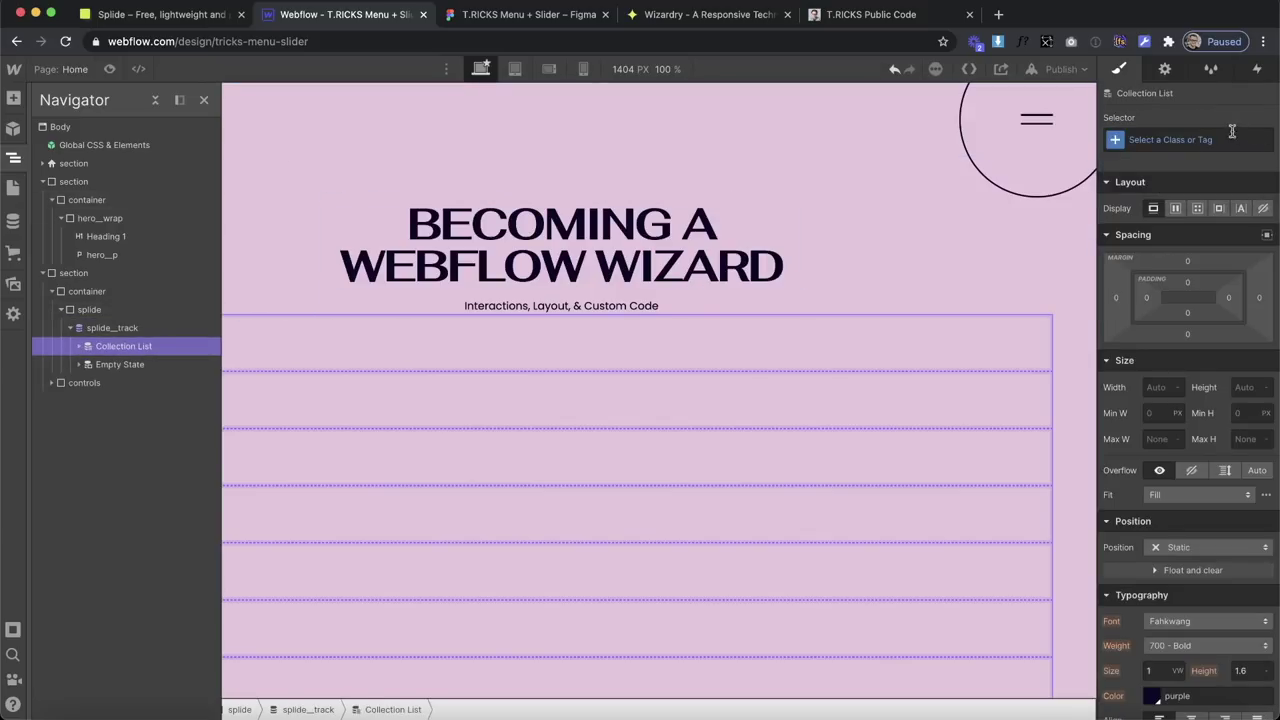
{"action": "left_click", "coordinate": [1220, 140]}
{"action": "type", "text": "splide__list"}
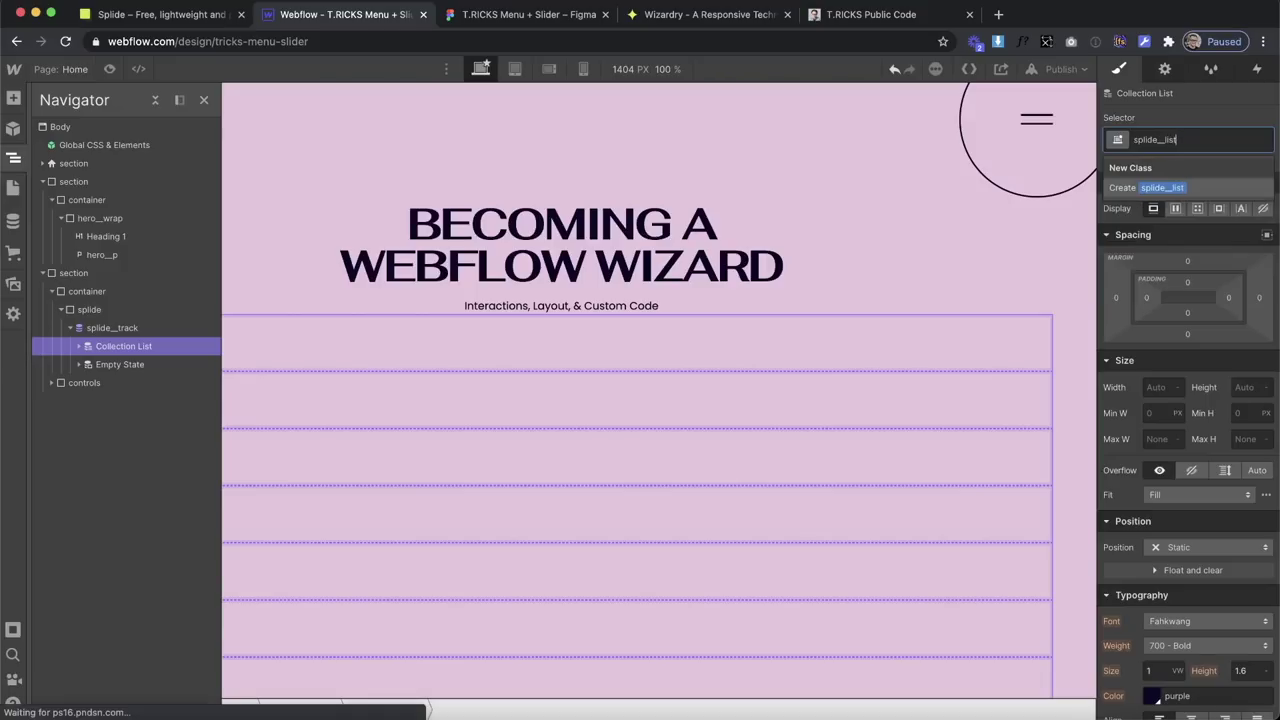
{"action": "key", "text": "Return"}
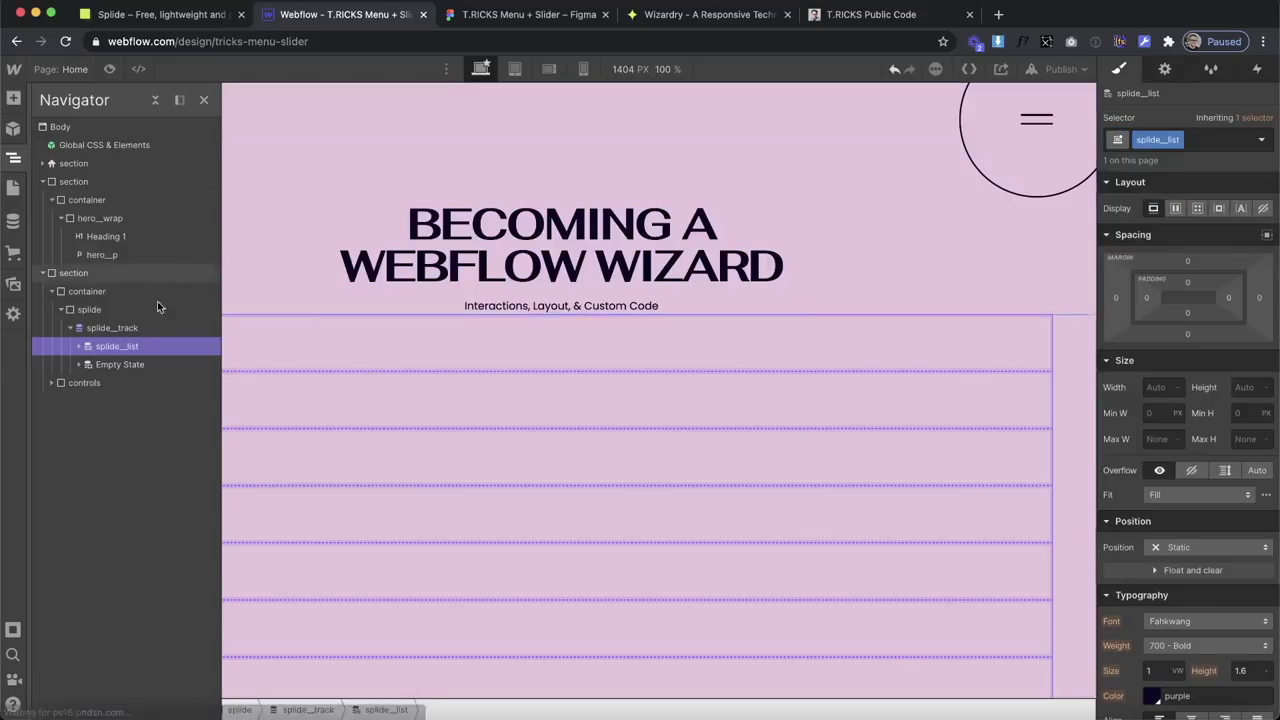
Give the Collection Item the splide__slide class.
{"action": "left_click", "coordinate": [79, 346]}
{"action": "left_click", "coordinate": [134, 364]}
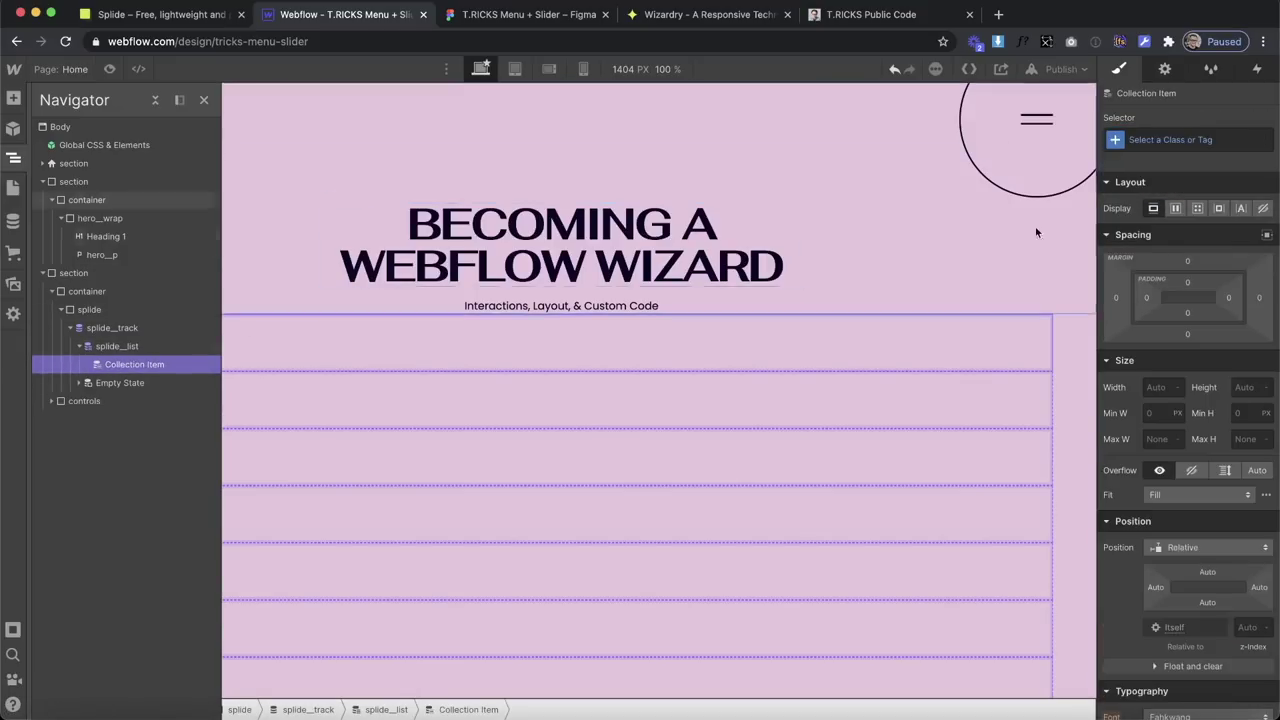
{"action": "left_click", "coordinate": [1148, 139]}
{"action": "type", "text": "splide"}
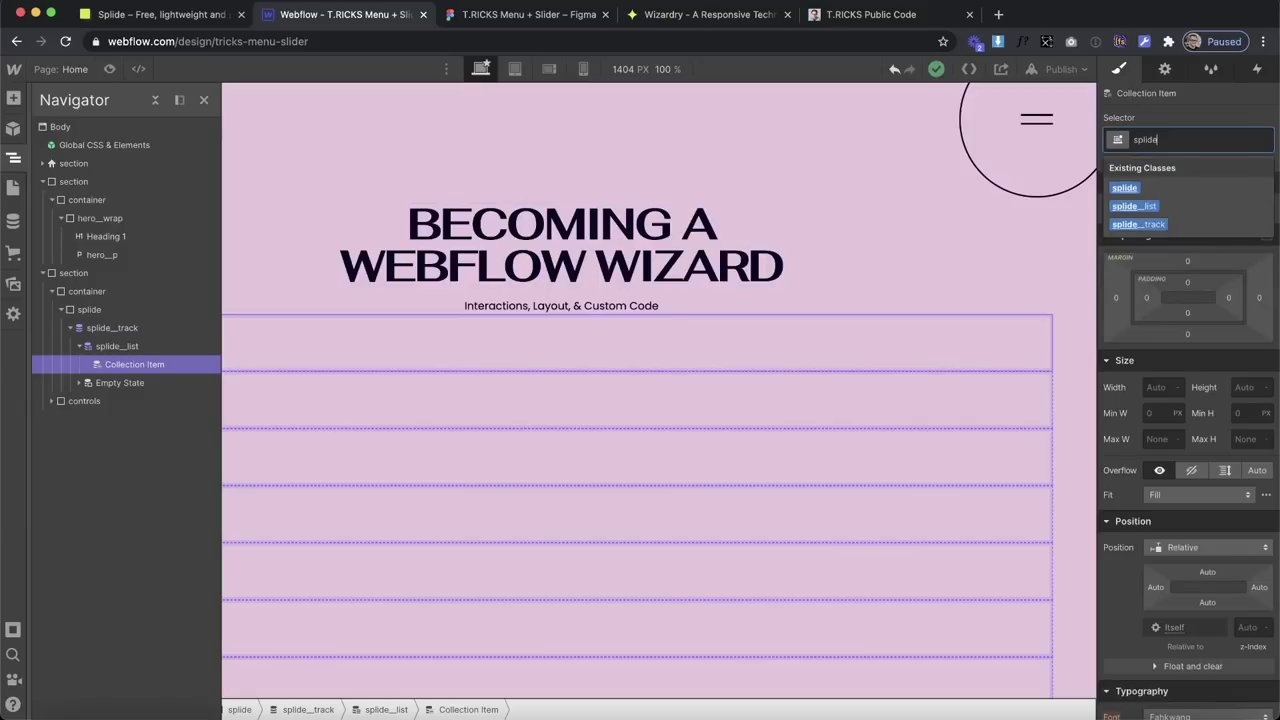
{"action": "type", "text": "__slide"}
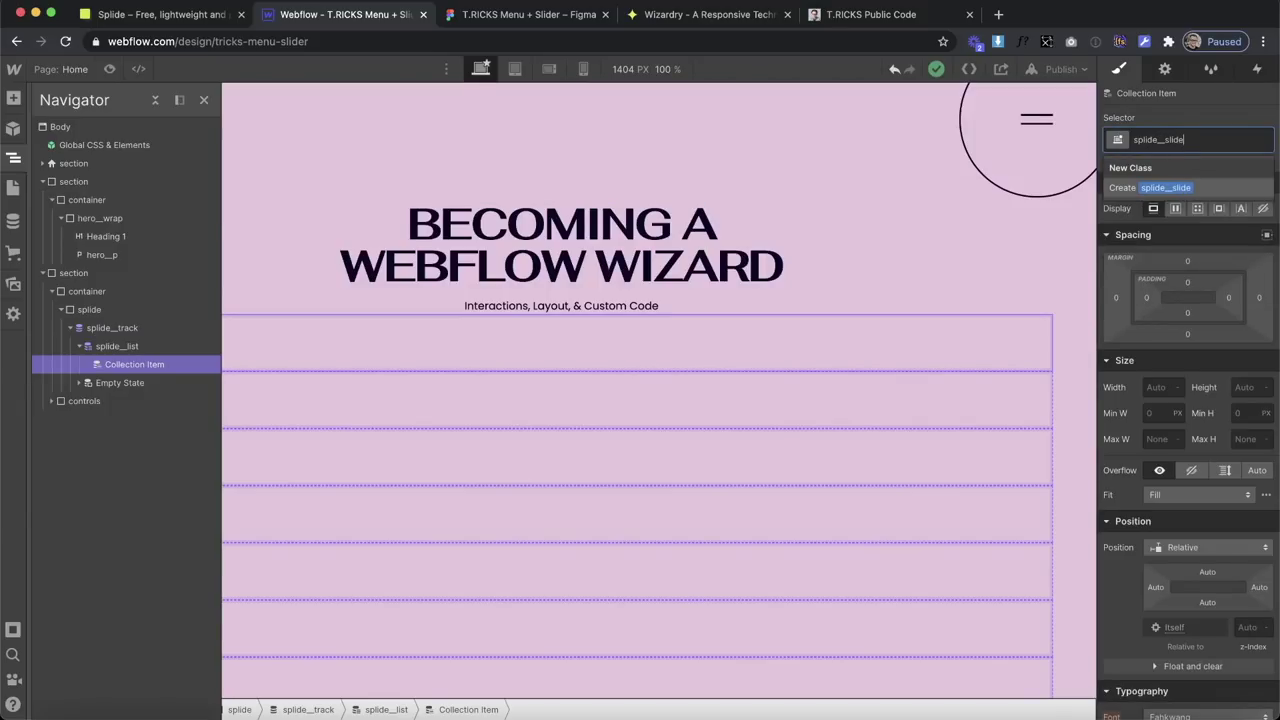
{"action": "key", "text": "Return"}
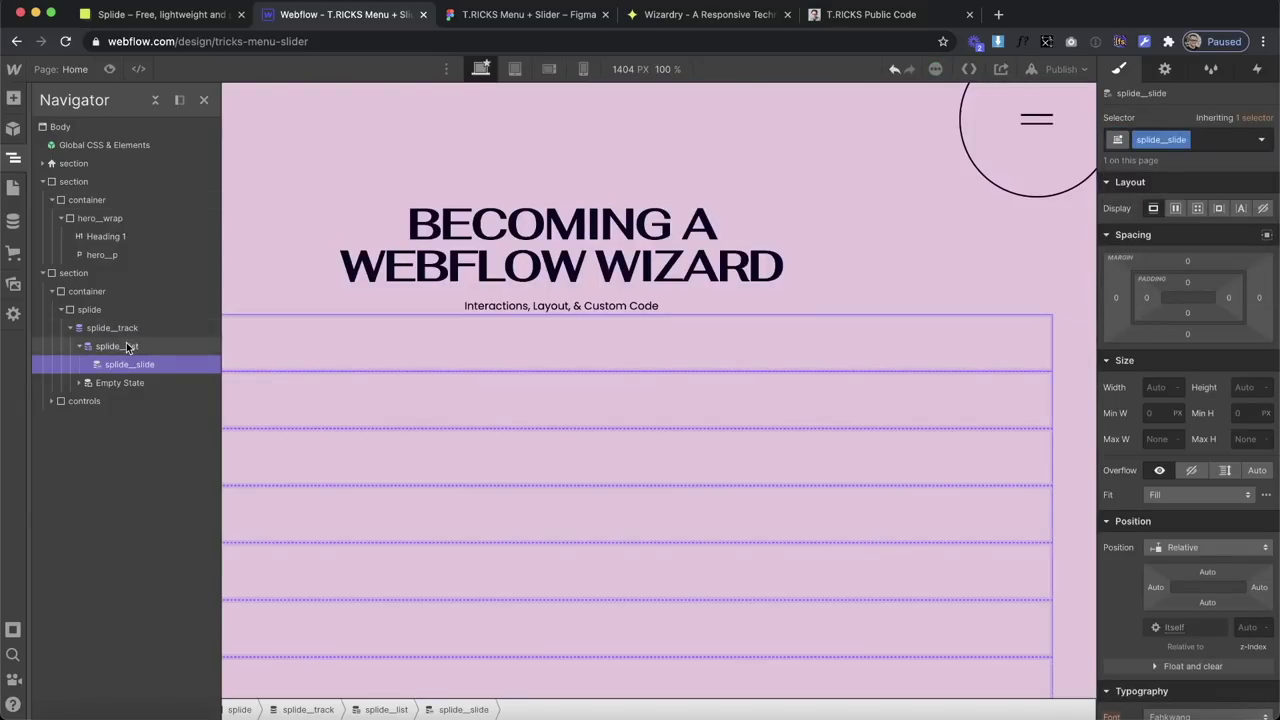
{"action": "left_click", "coordinate": [126, 346]}
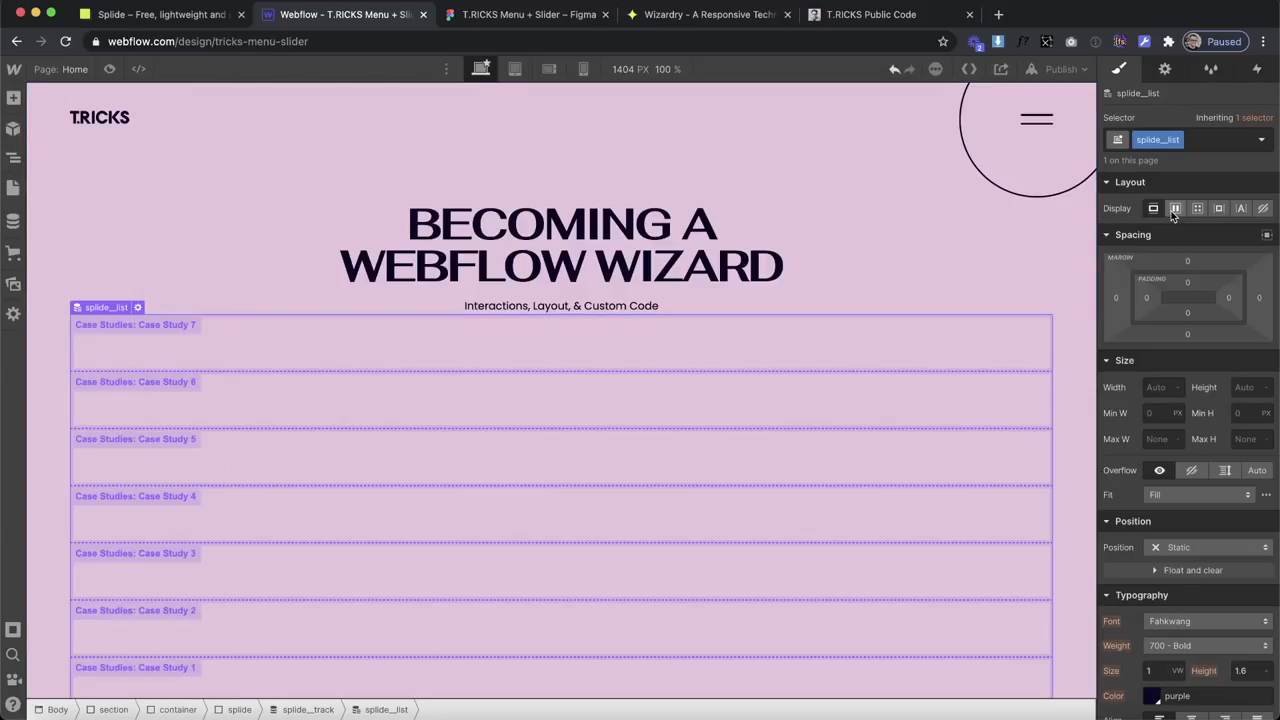
Set splide__list to Flex and make slides 33.33% wide, non-shrinking and 30em tall.
{"action": "left_click", "coordinate": [1175, 208]}
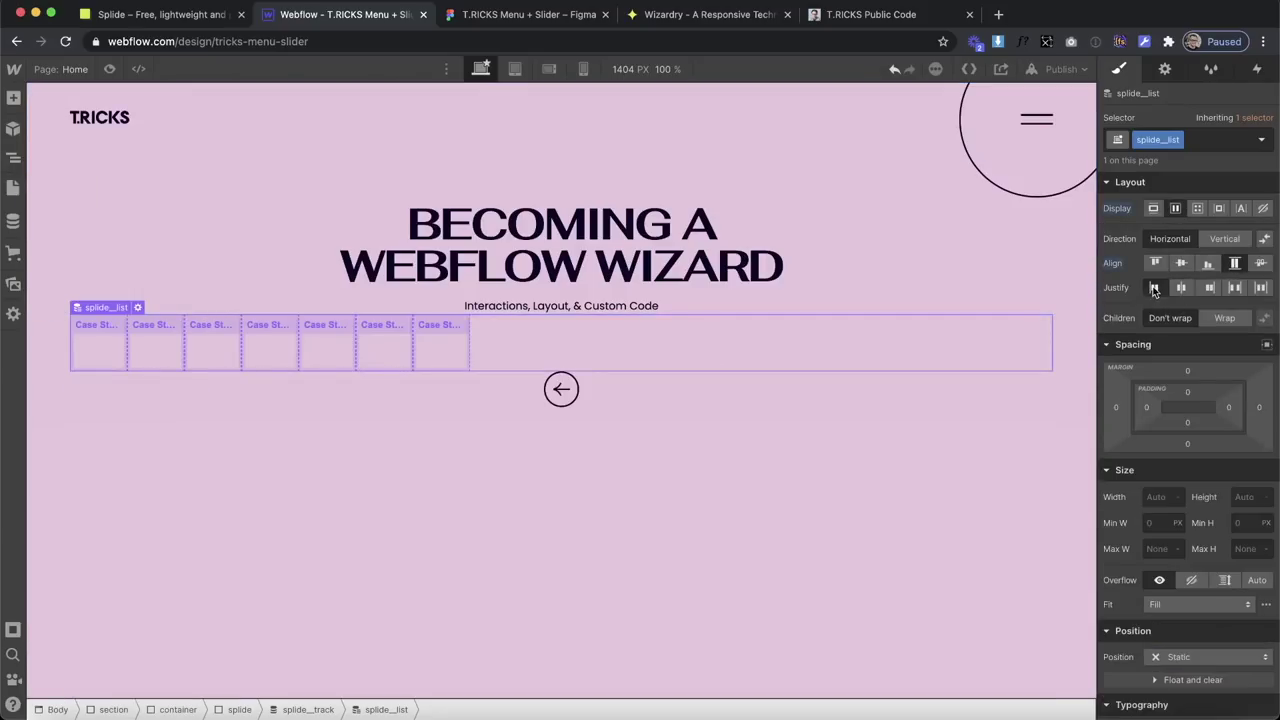
{"action": "left_click", "coordinate": [108, 346]}
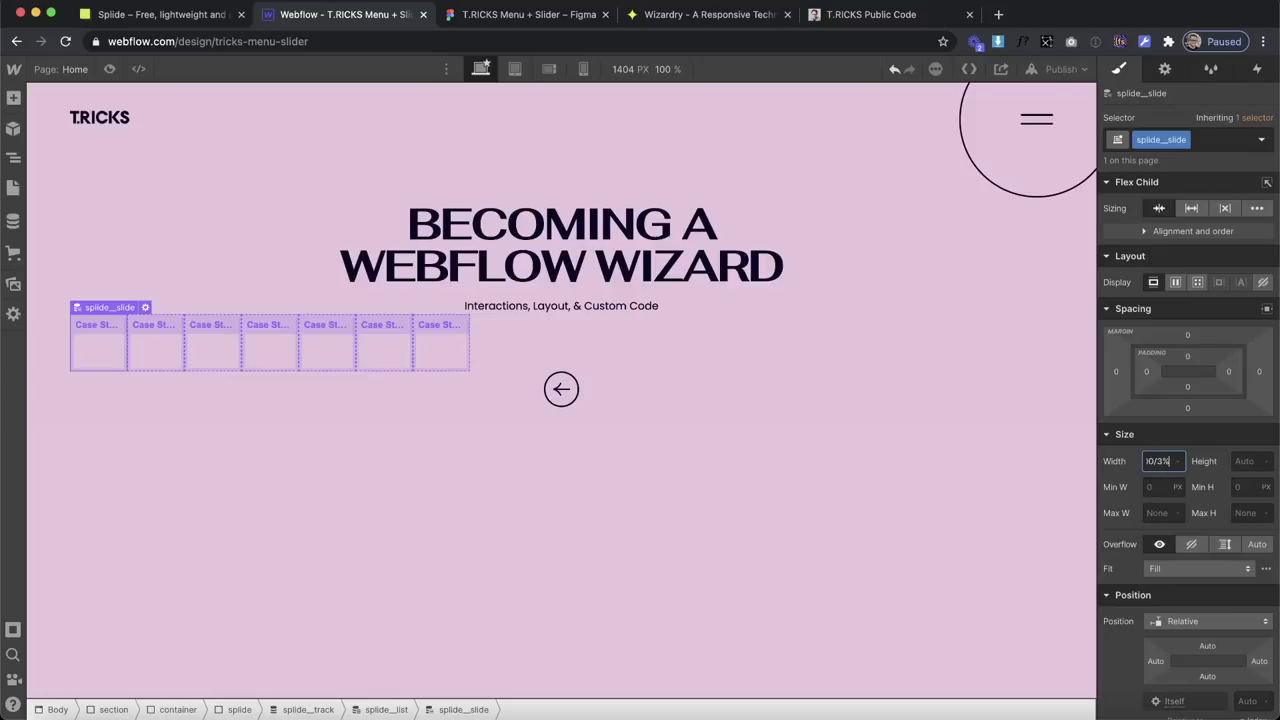
{"action": "key", "text": "Return"}
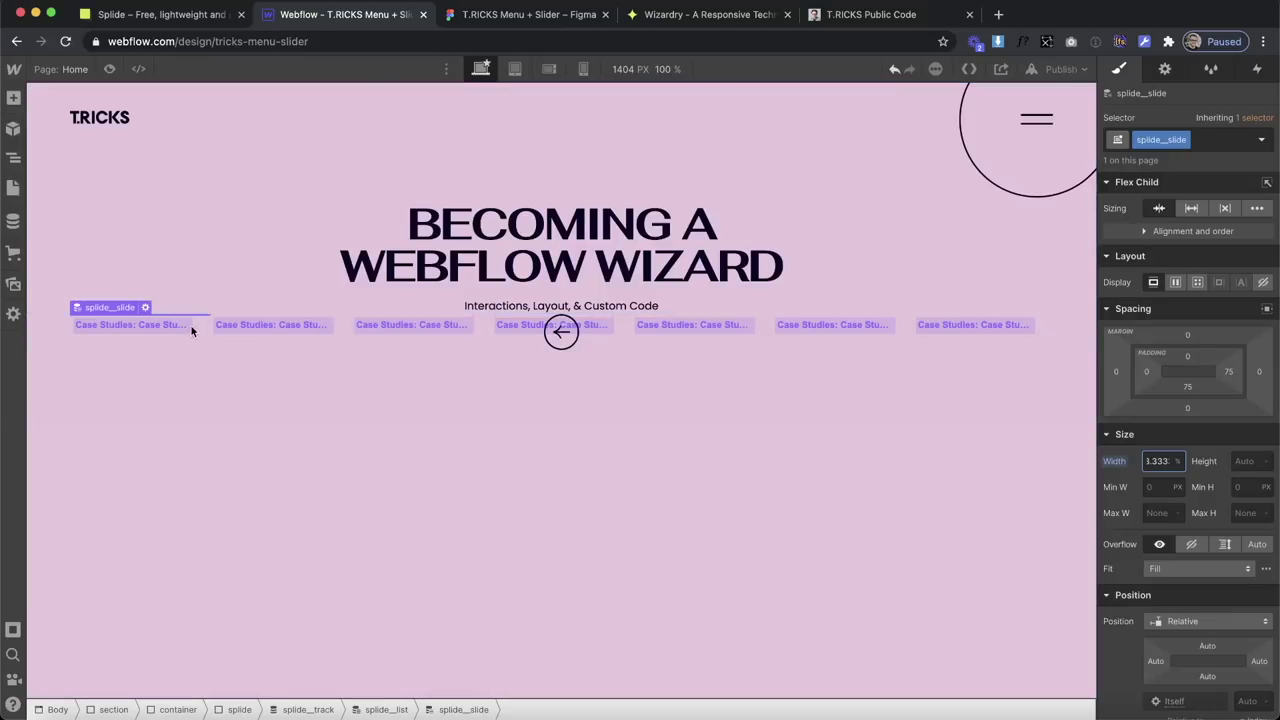
{"action": "left_click", "coordinate": [1230, 208]}
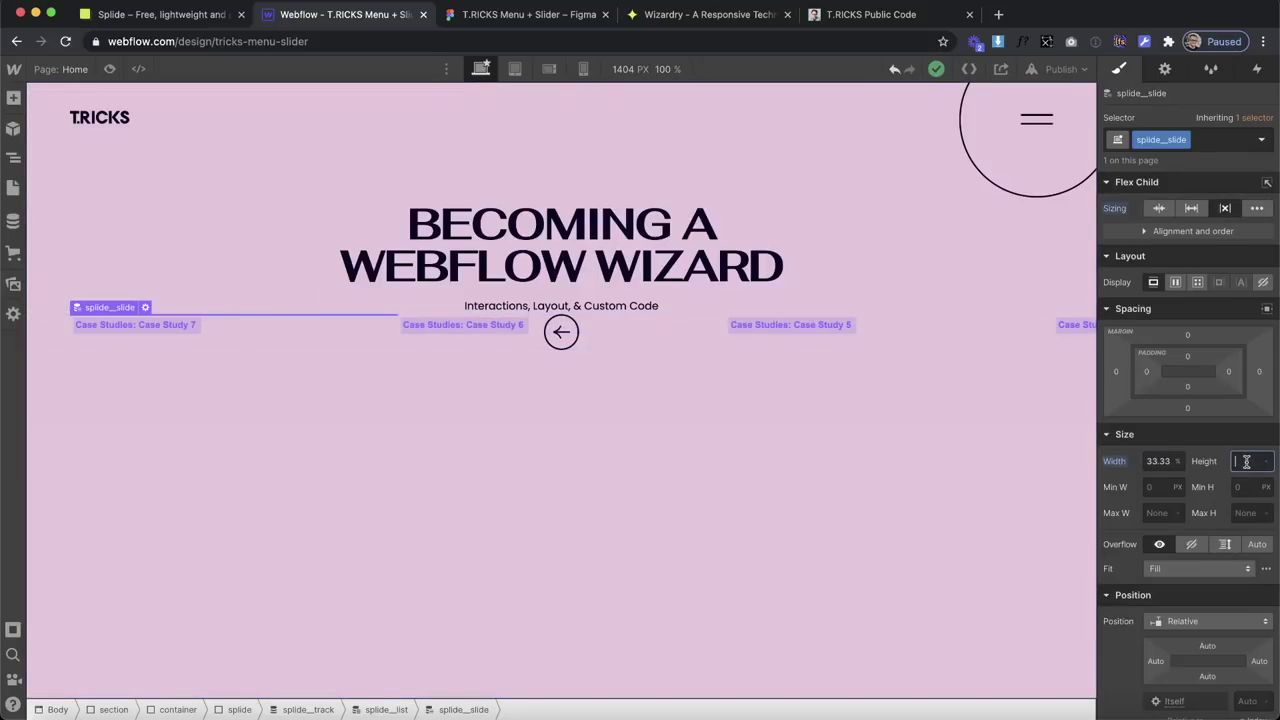
{"action": "type", "text": "30em"}
{"action": "key", "text": "Return"}
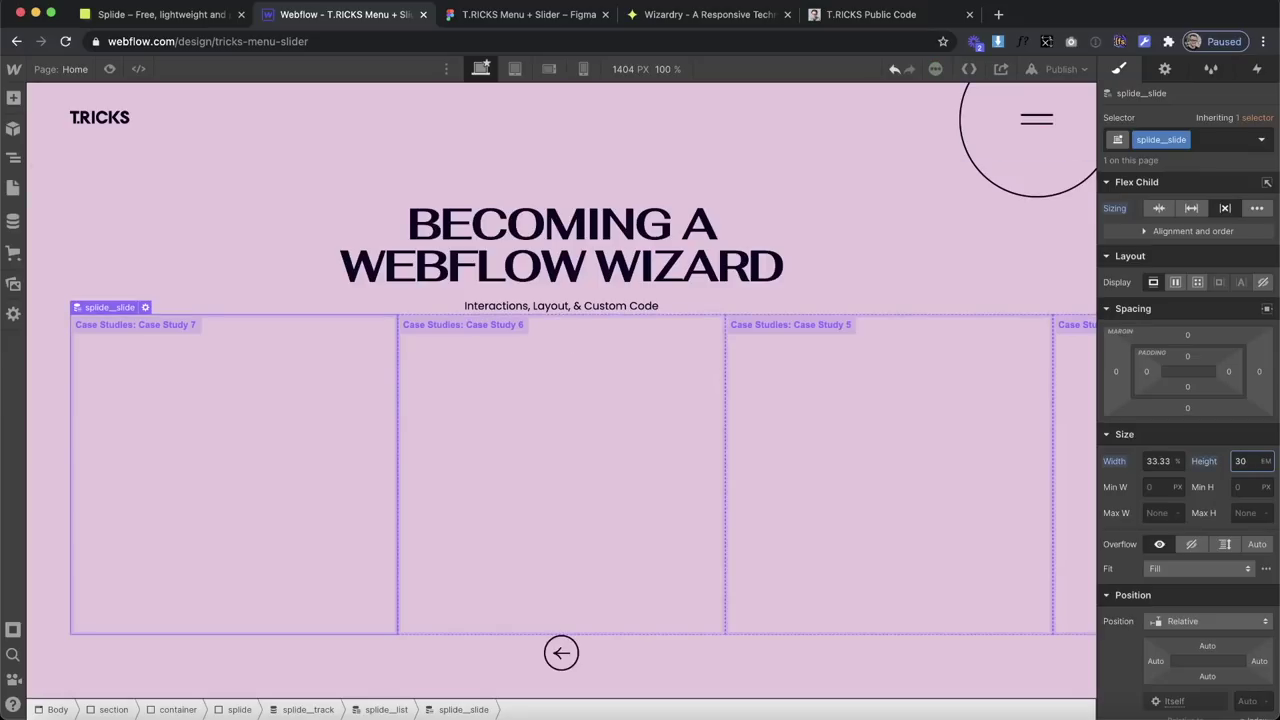
Check the Homepage frame width and enter 1920 as the converter's artboard width.
{"action": "left_click", "coordinate": [518, 15]}
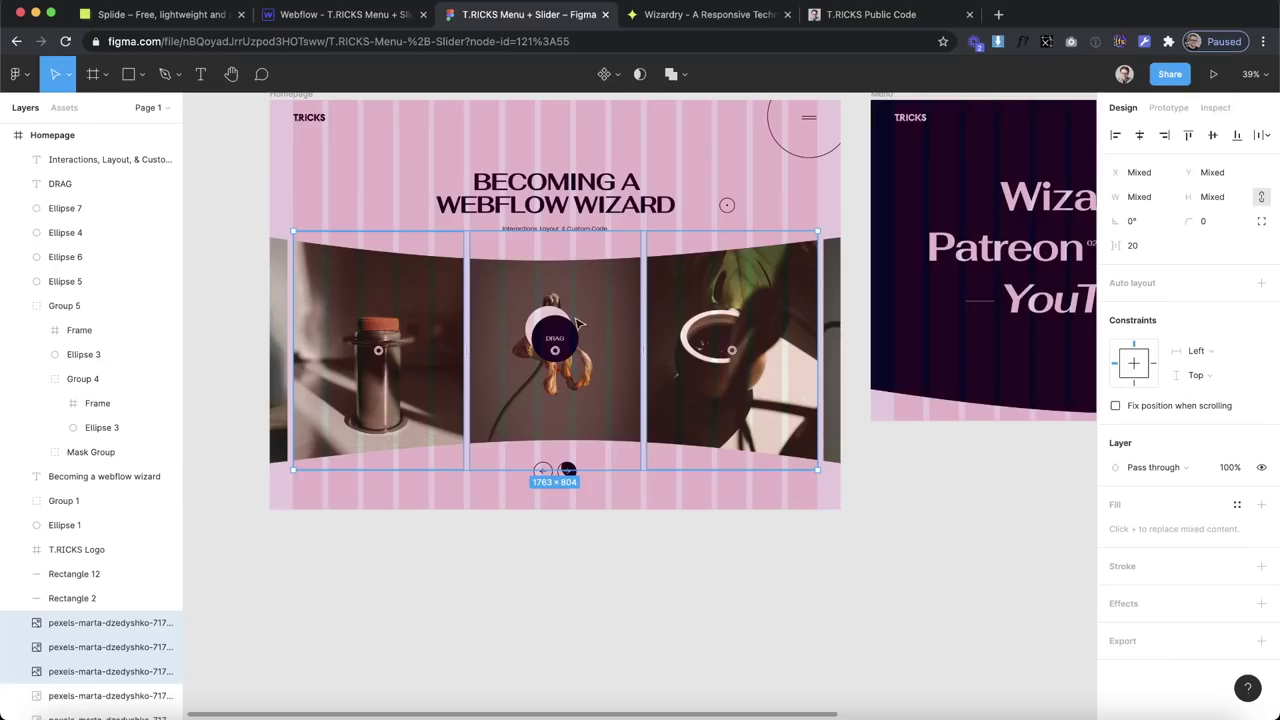
{"action": "left_click", "coordinate": [578, 322]}
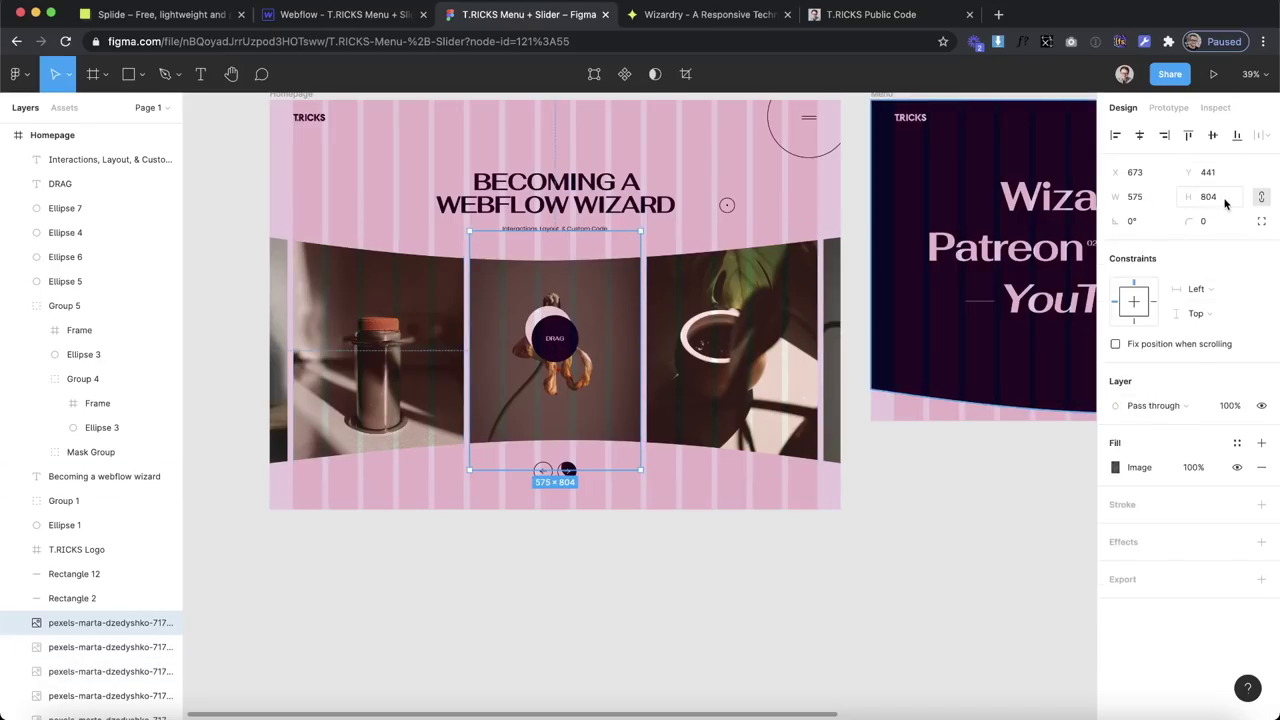
{"action": "scroll", "coordinate": [1020, 260], "scroll_direction": "up", "scroll_amount": 4}
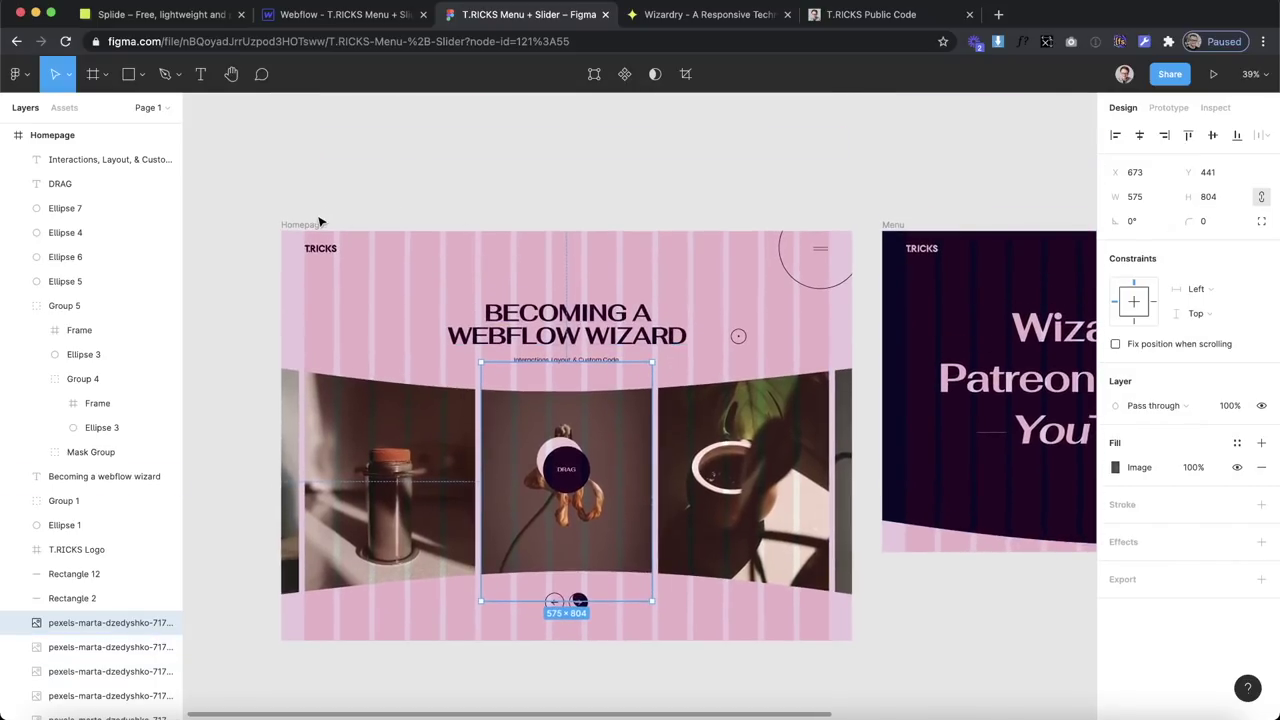
{"action": "left_click", "coordinate": [318, 222]}
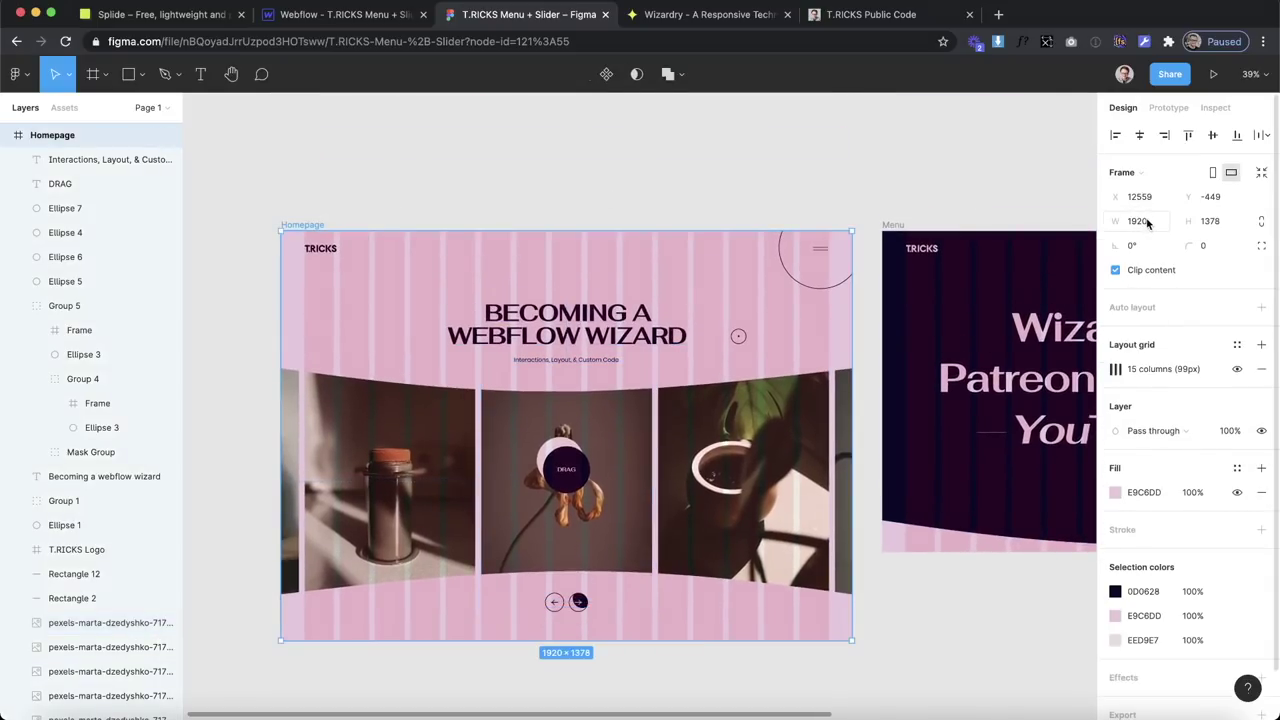
{"action": "left_click", "coordinate": [680, 15]}
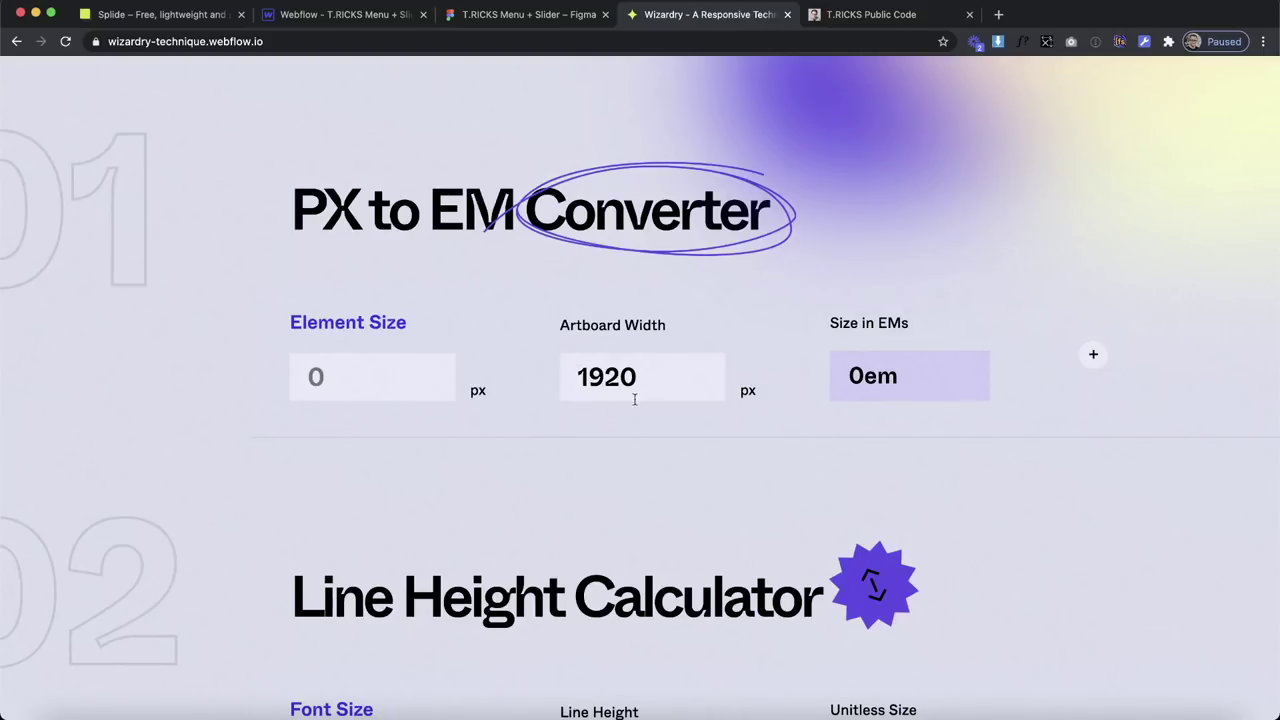
{"action": "key", "text": "super+a"}
{"action": "type", "text": "1920"}
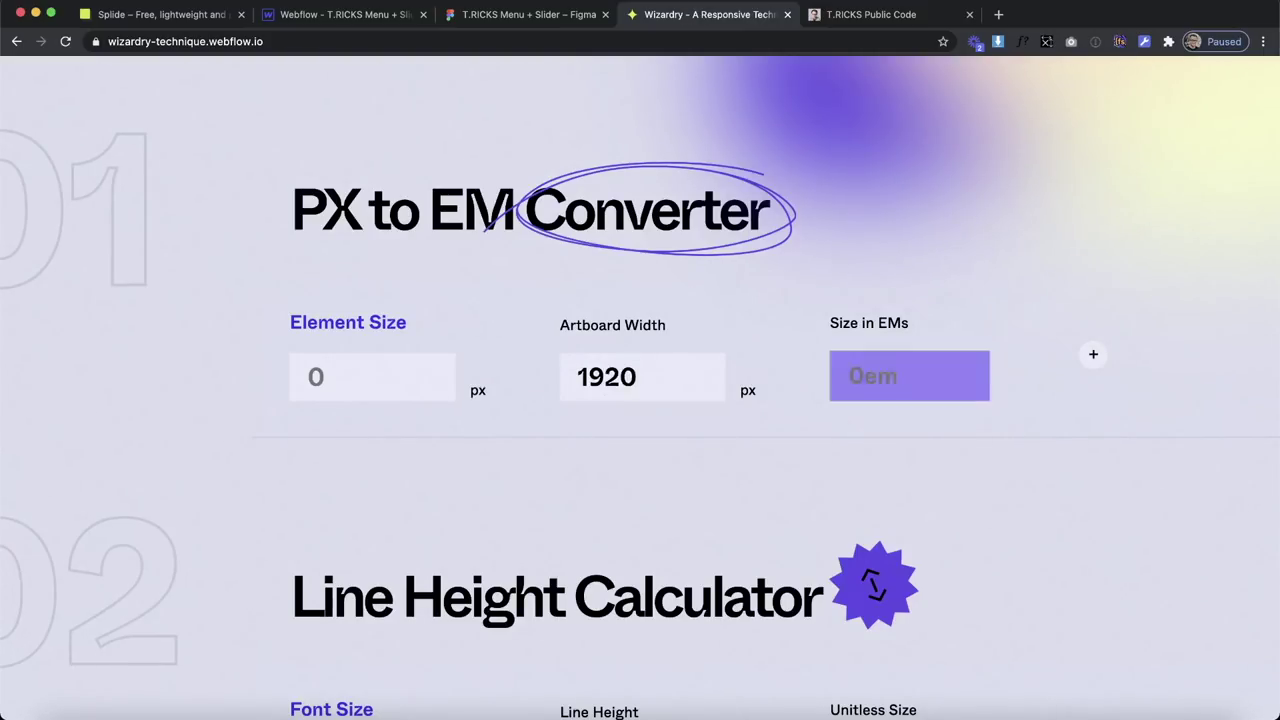
Read the middle image's 804 px height and copy its 41.88em conversion.
{"action": "left_click", "coordinate": [505, 15]}
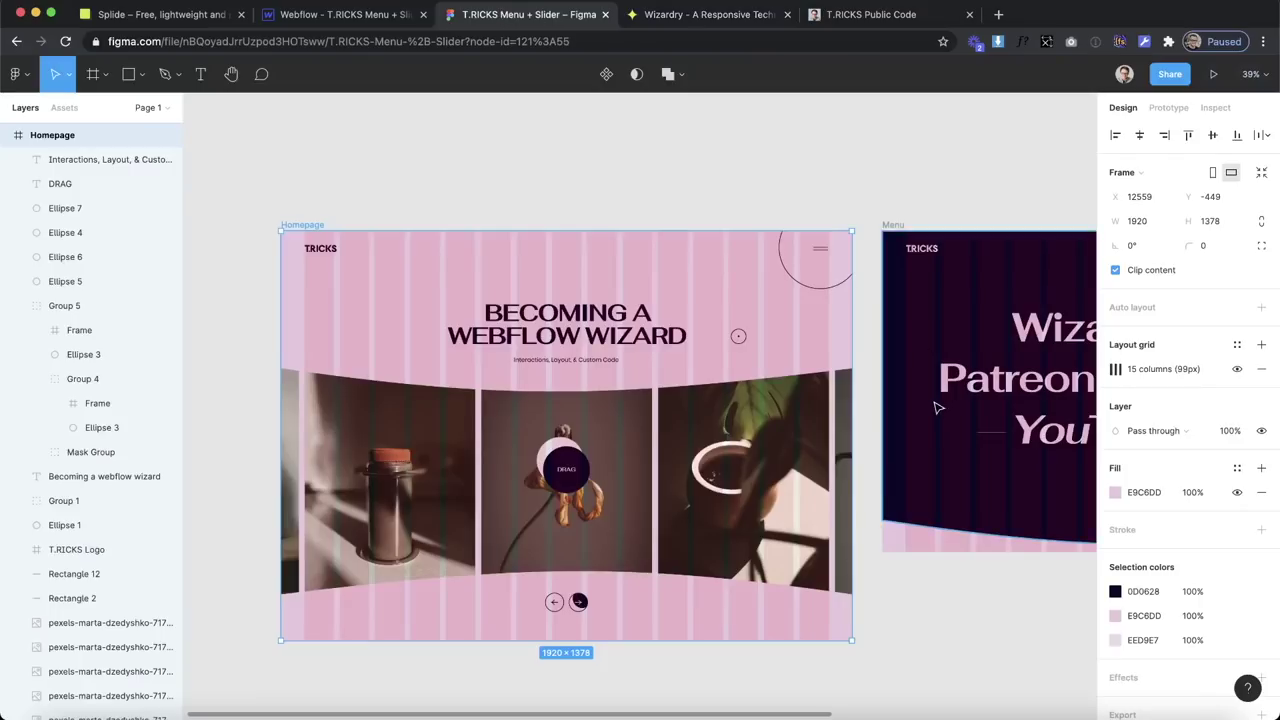
{"action": "left_click", "coordinate": [588, 430]}
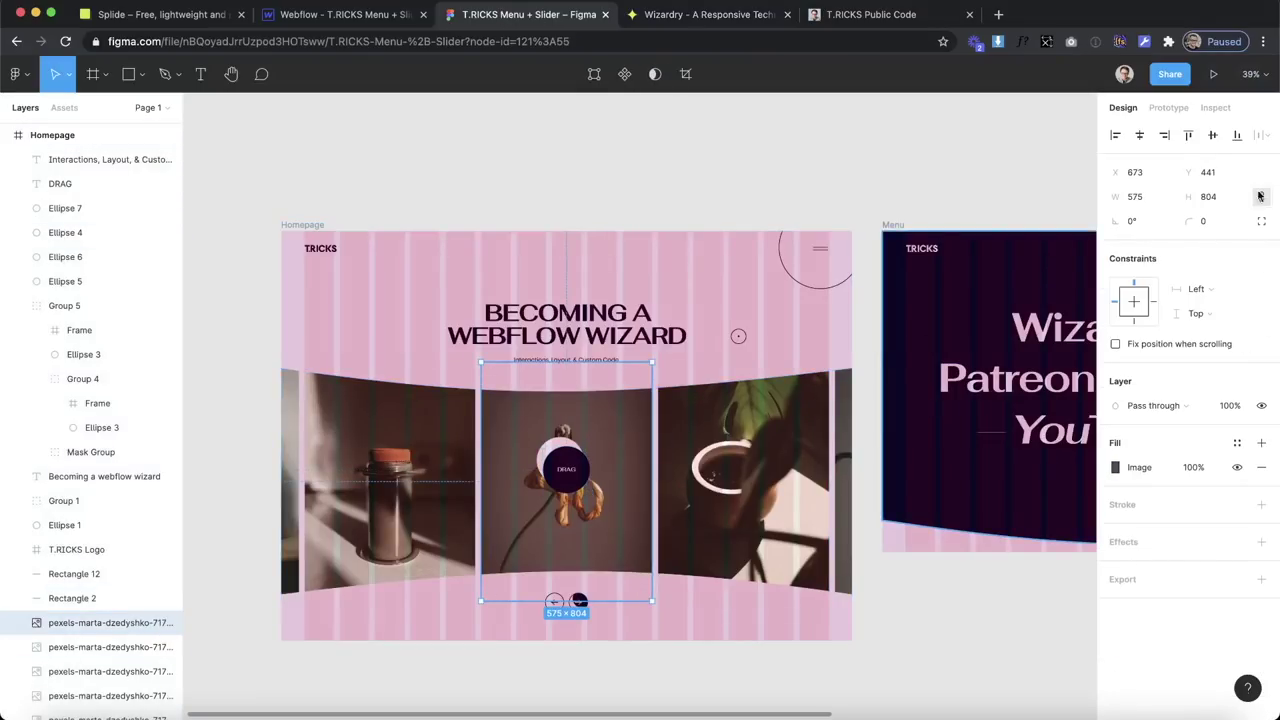
{"action": "left_click", "coordinate": [660, 14]}
{"action": "left_click", "coordinate": [338, 380]}
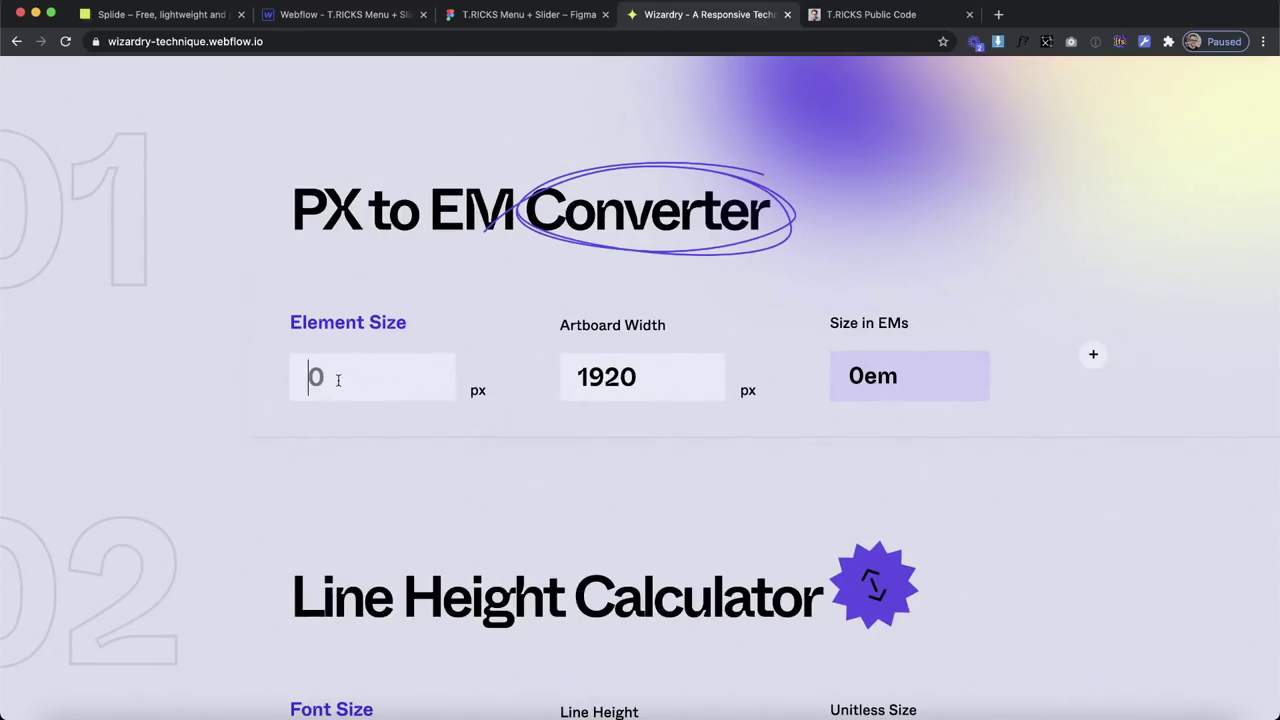
{"action": "type", "text": "804"}
{"action": "left_click", "coordinate": [872, 390]}
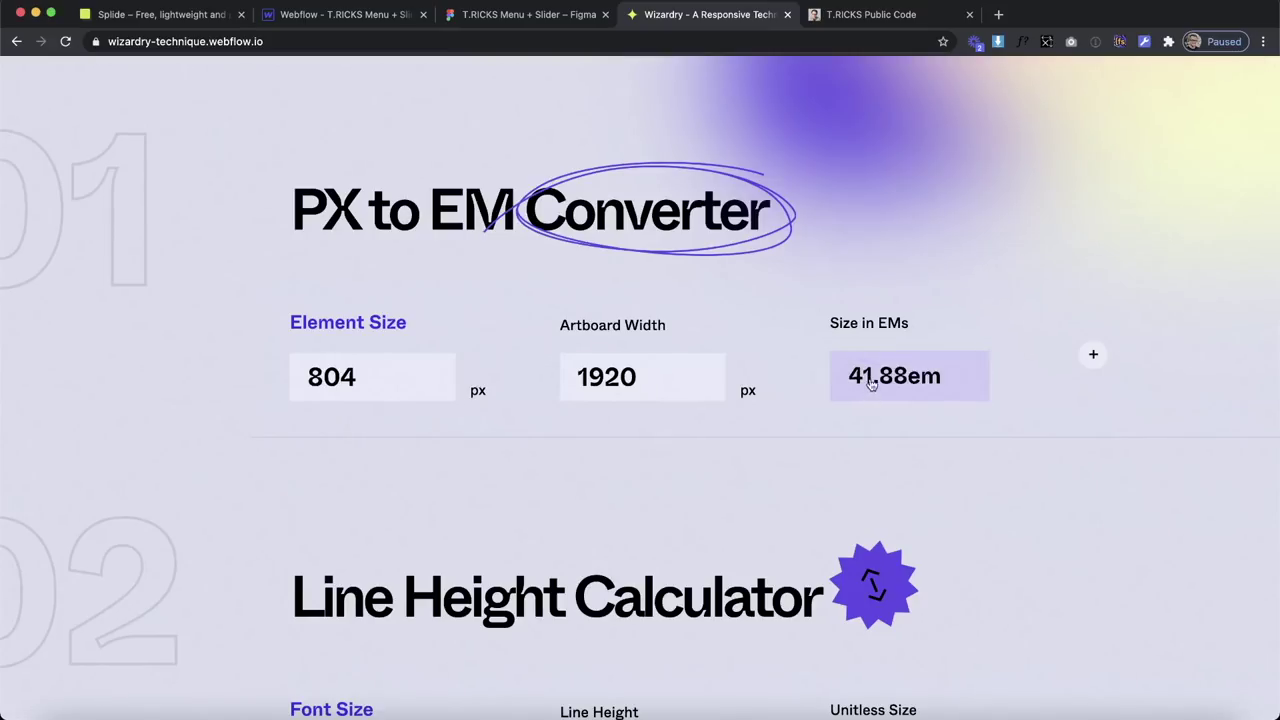
{"action": "left_click", "coordinate": [300, 16]}
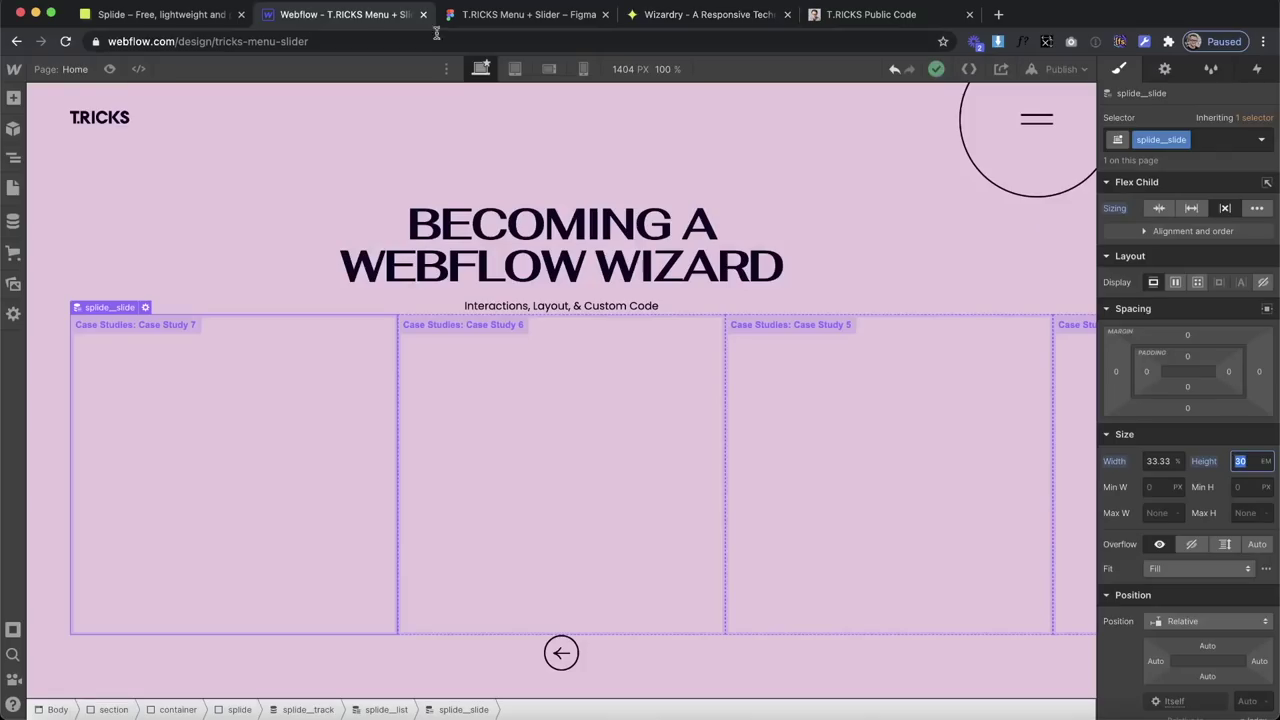
Set the slide height to 41.88em and add an Image classed splide__img inside it.
{"action": "key", "text": "Return"}
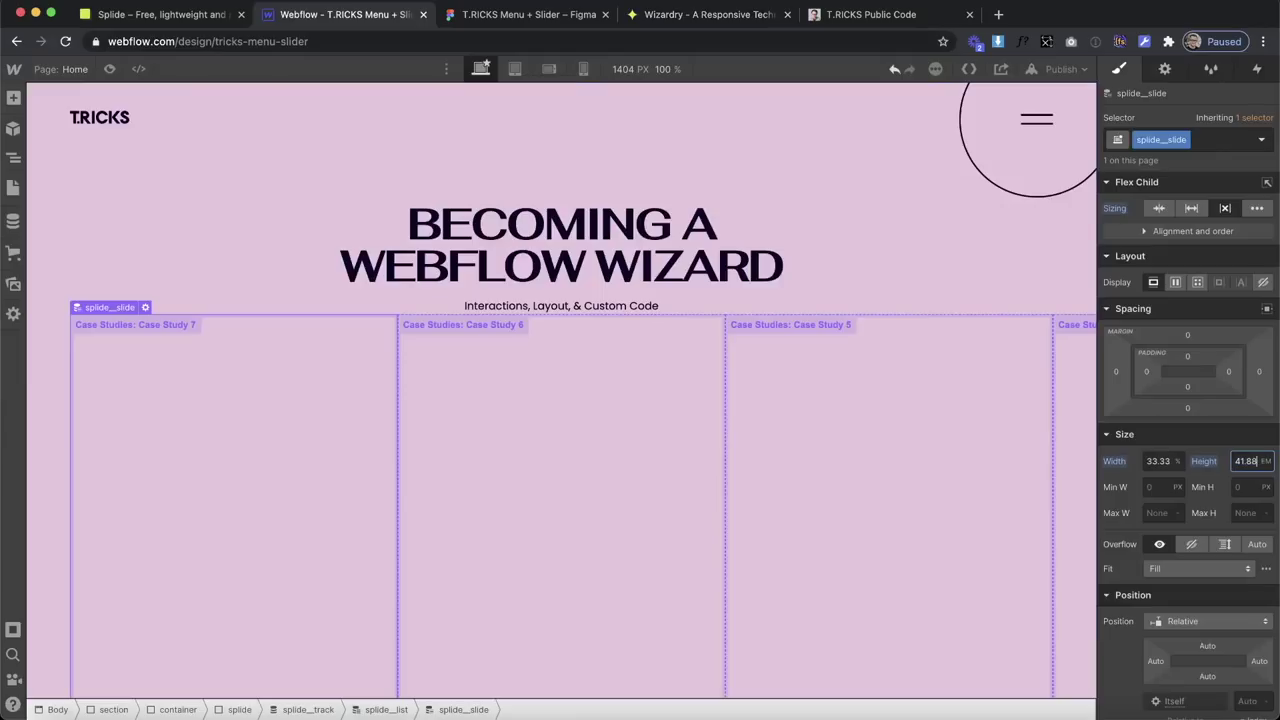
{"action": "scroll", "coordinate": [566, 379], "scroll_direction": "down", "scroll_amount": 2}
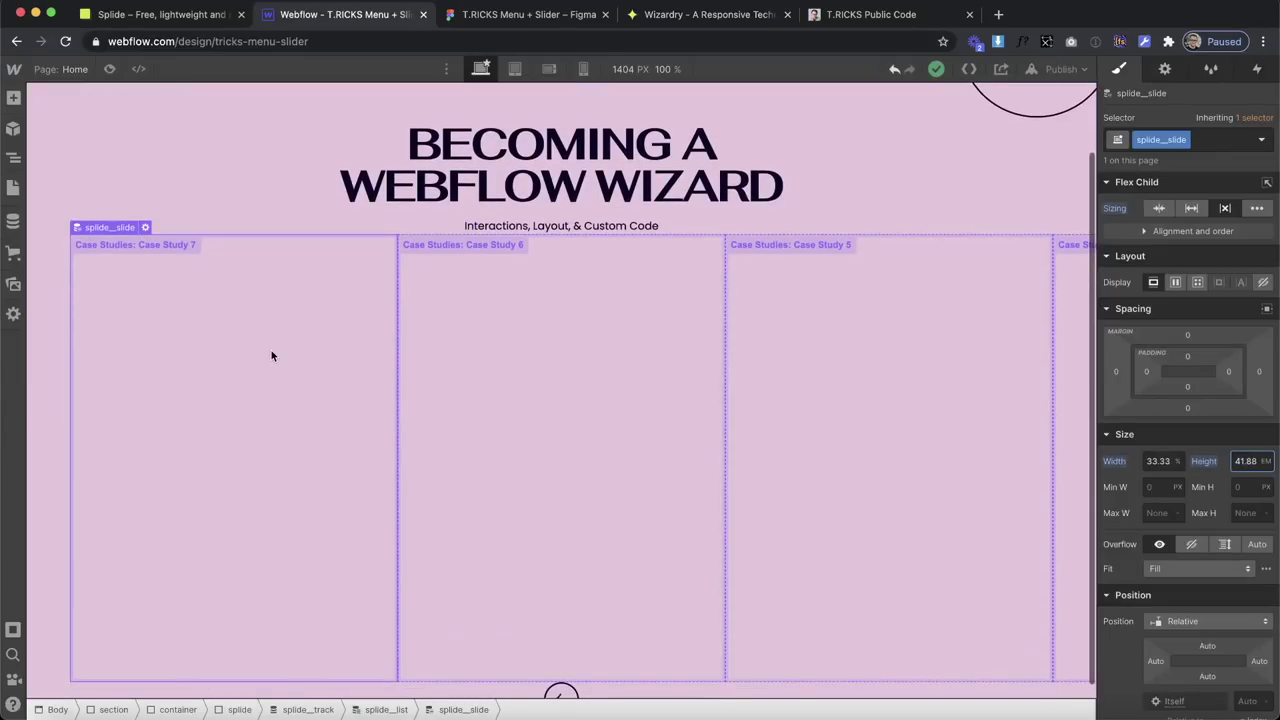
{"action": "left_click", "coordinate": [13, 97]}
{"action": "scroll", "coordinate": [90, 541], "scroll_direction": "down", "scroll_amount": 8}
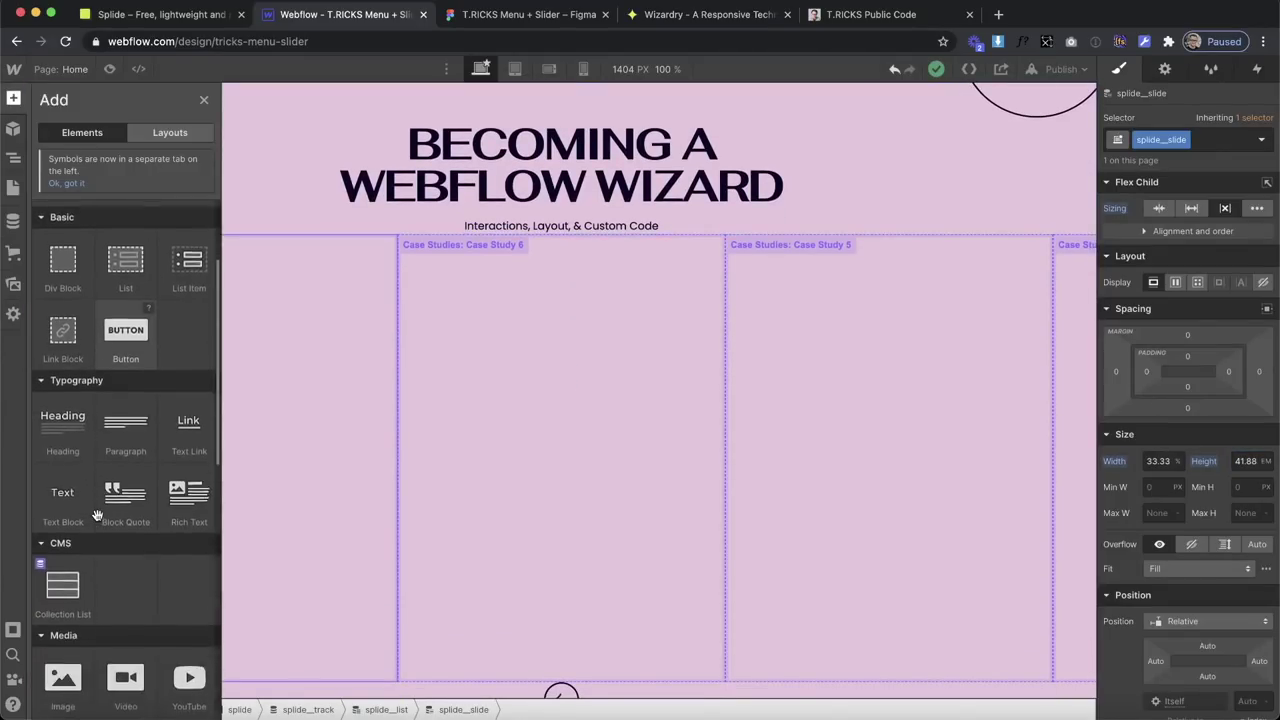
{"action": "left_click_drag", "start_coordinate": [63, 545], "coordinate": [485, 467]}
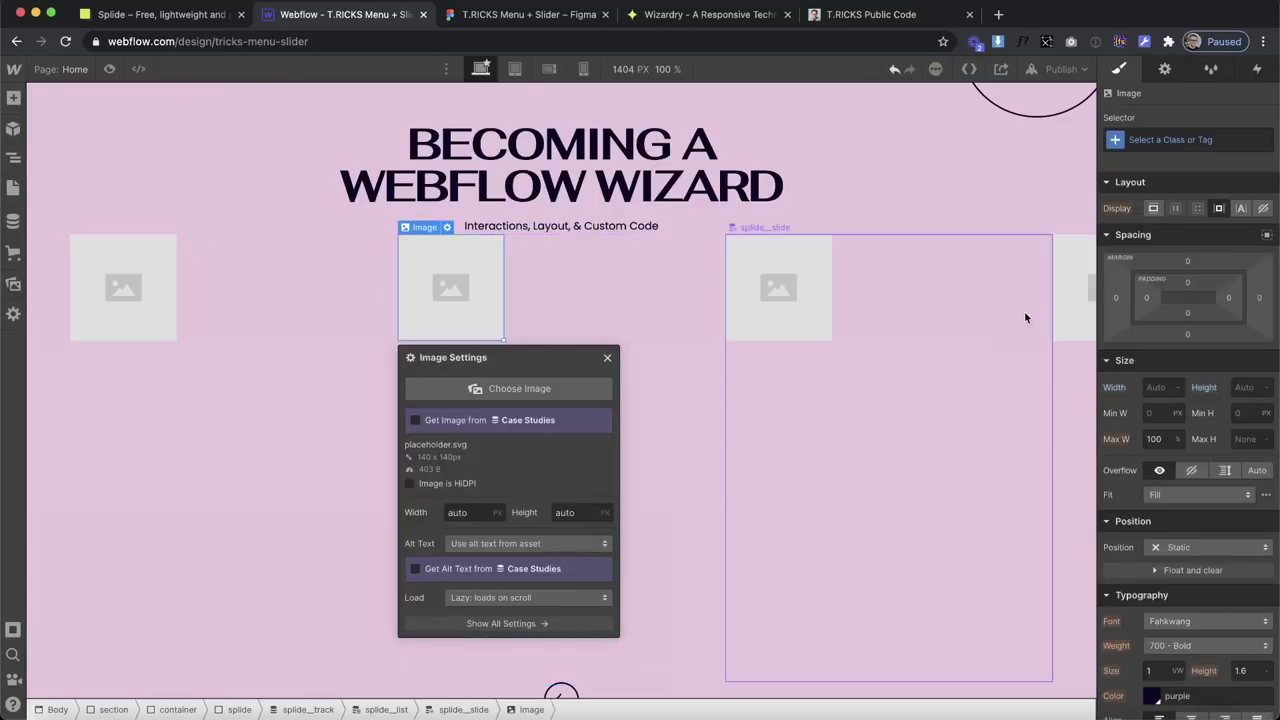
{"action": "left_click", "coordinate": [1171, 141]}
{"action": "type", "text": "splide__"}
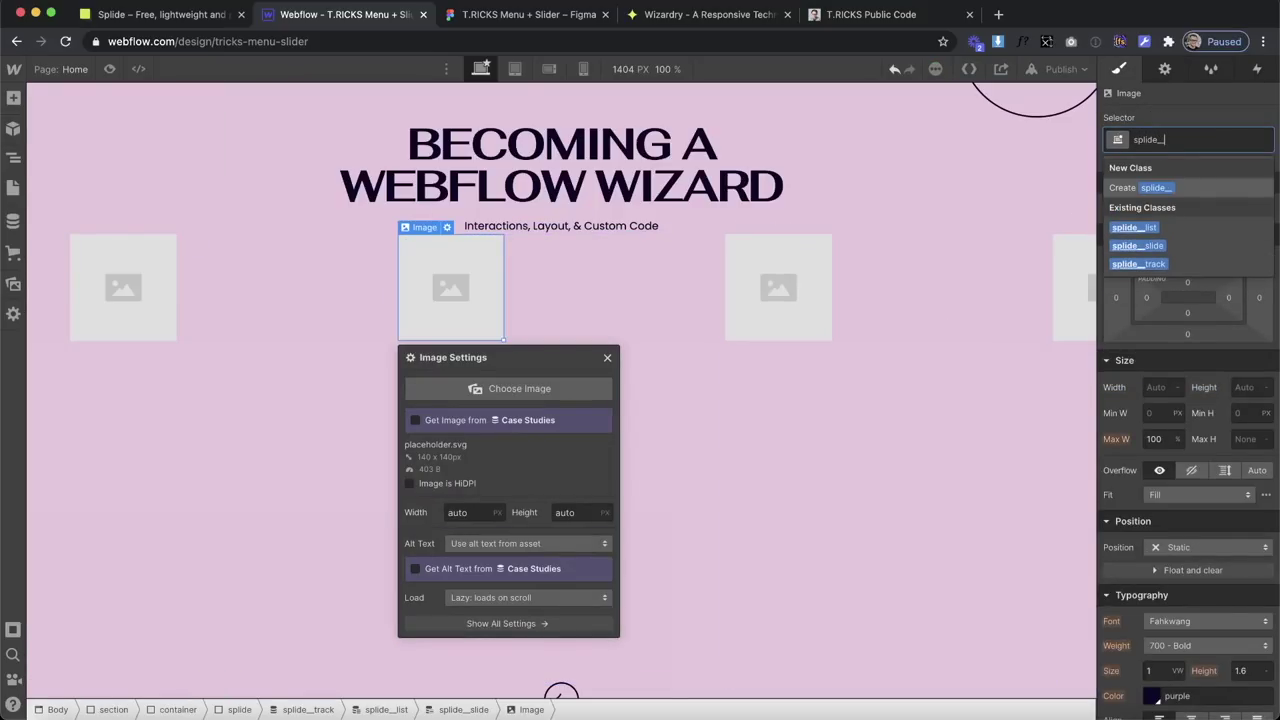
{"action": "type", "text": "img"}
{"action": "key", "text": "Return"}
Size the splide__img image to 100% width and height with Cover fit.
{"action": "left_click", "coordinate": [1160, 387]}
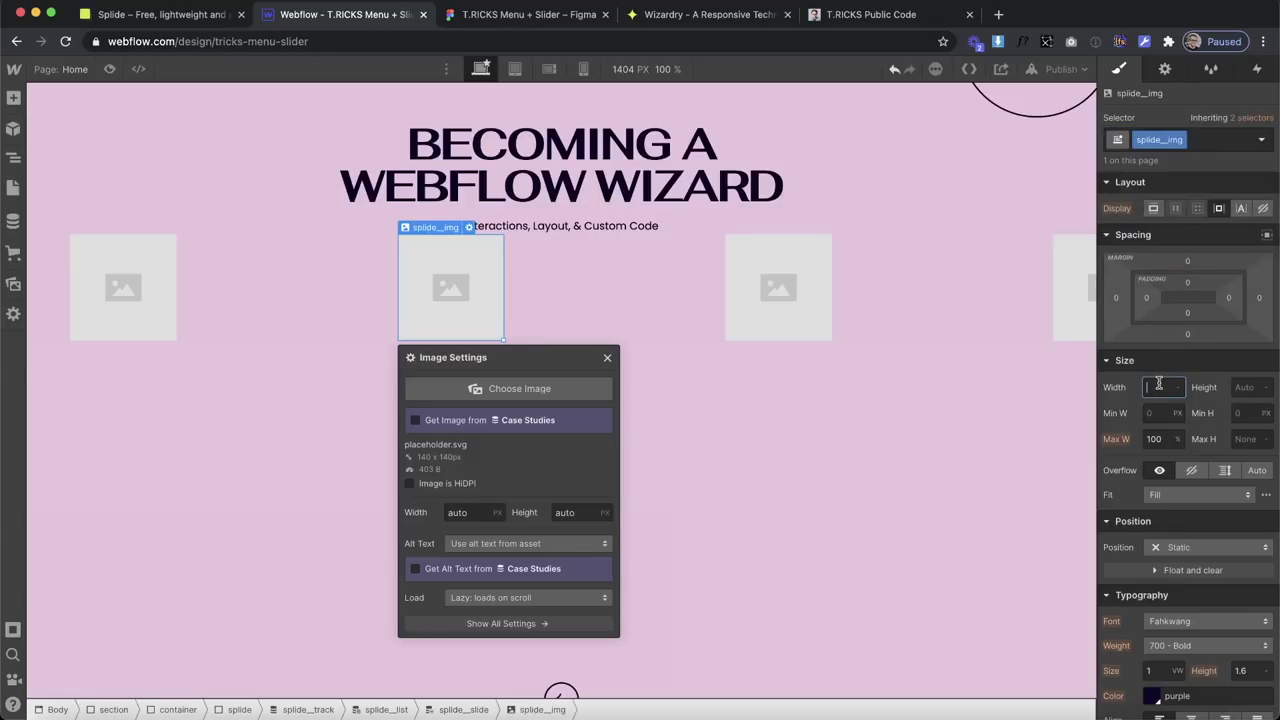
{"action": "type", "text": "100%"}
{"action": "left_click", "coordinate": [1244, 390]}
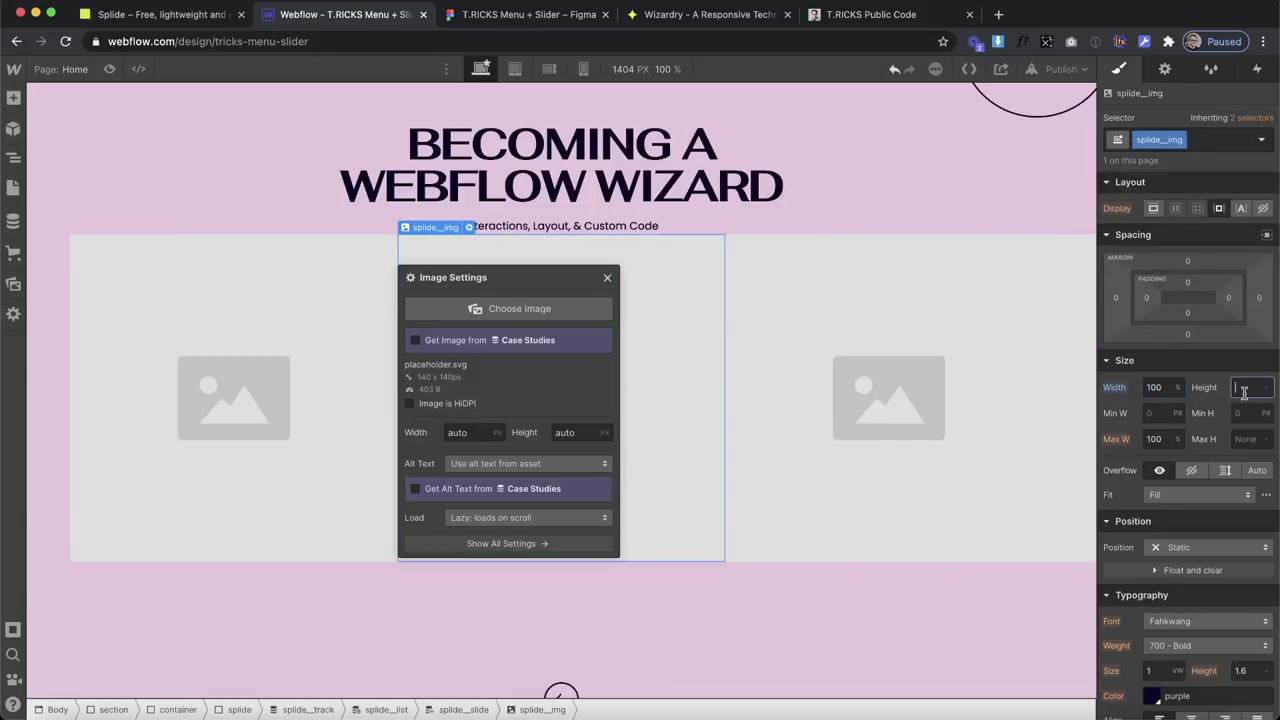
{"action": "type", "text": "100%"}
{"action": "key", "text": "Return"}
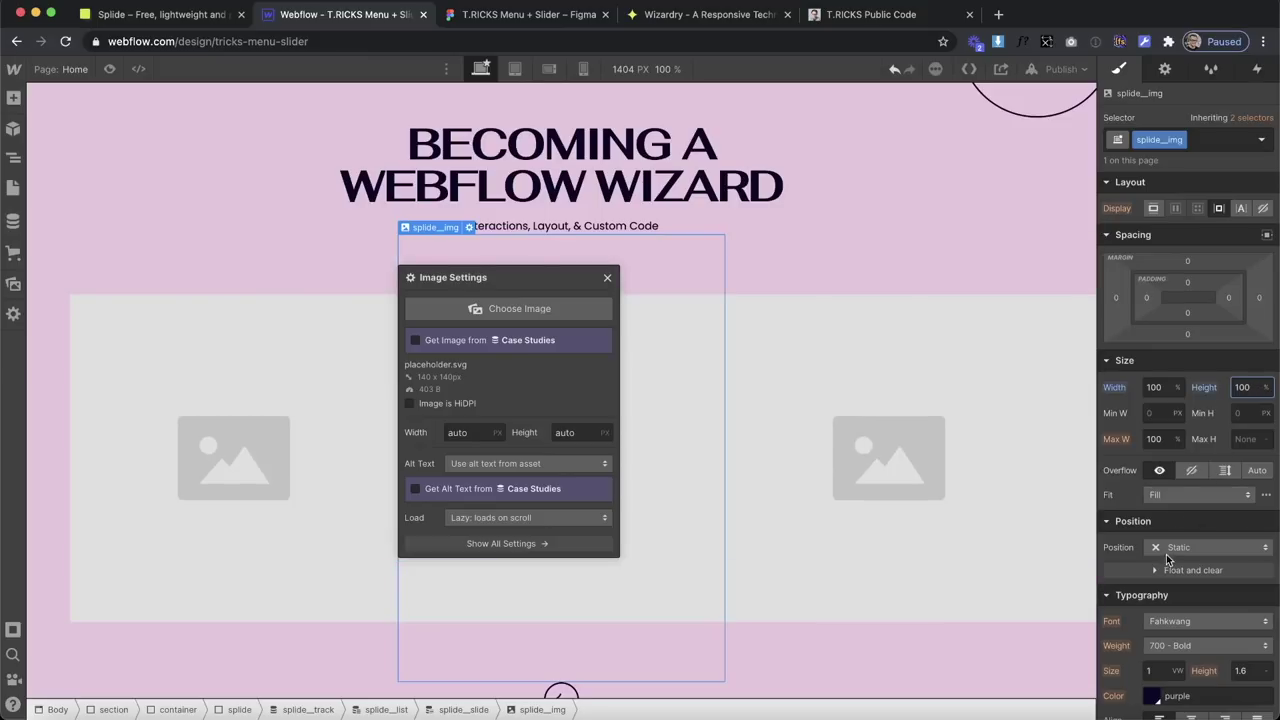
{"action": "left_click", "coordinate": [1166, 497]}
{"action": "left_click", "coordinate": [1160, 531]}
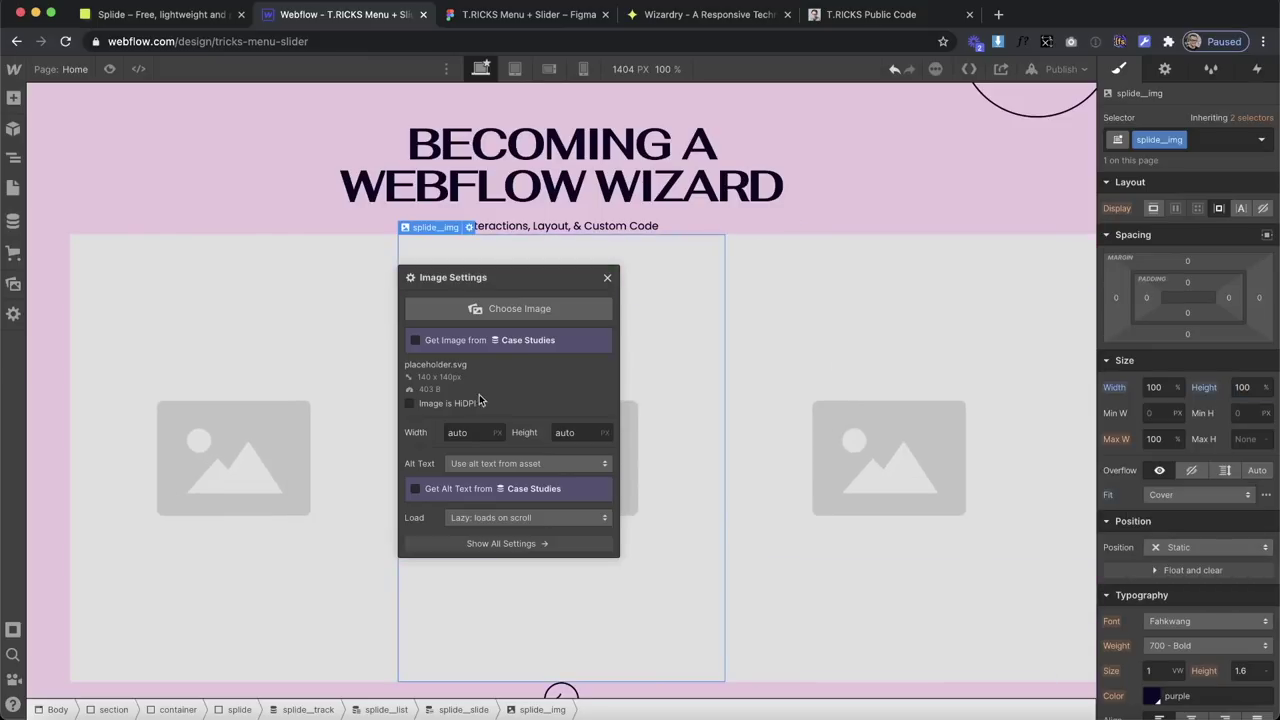
Bind the image to the Case Studies Photo field.
{"action": "left_click", "coordinate": [459, 342]}
{"action": "left_click", "coordinate": [459, 360]}
{"action": "left_click", "coordinate": [459, 392]}
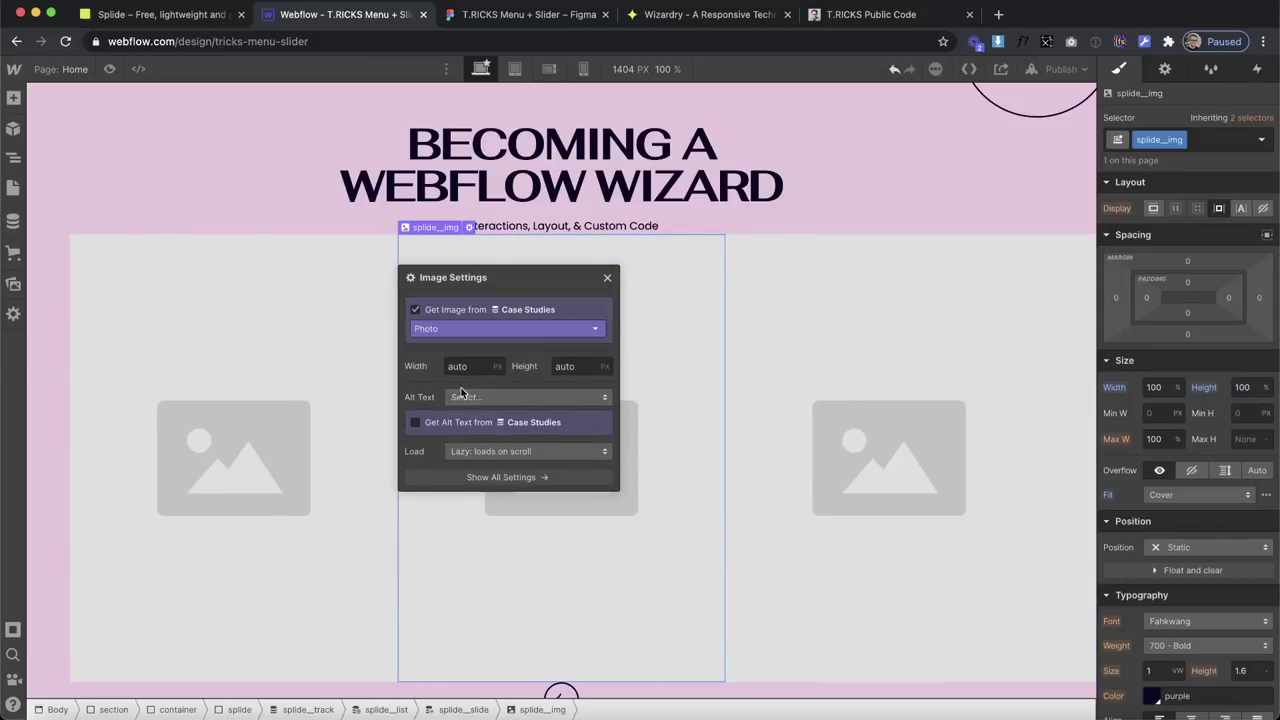
{"action": "left_click", "coordinate": [605, 277]}
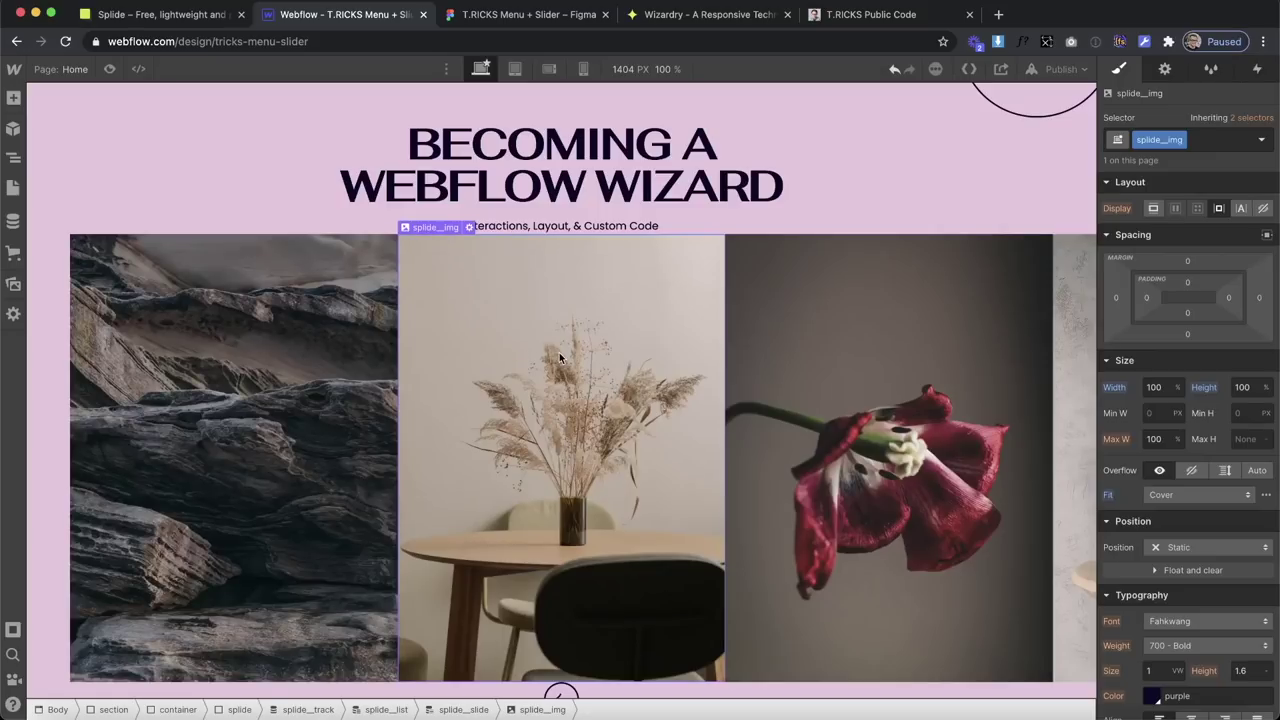
Sort the Collection List by Name A–Z.
{"action": "key", "text": "Up"}
{"action": "key", "text": "Up"}
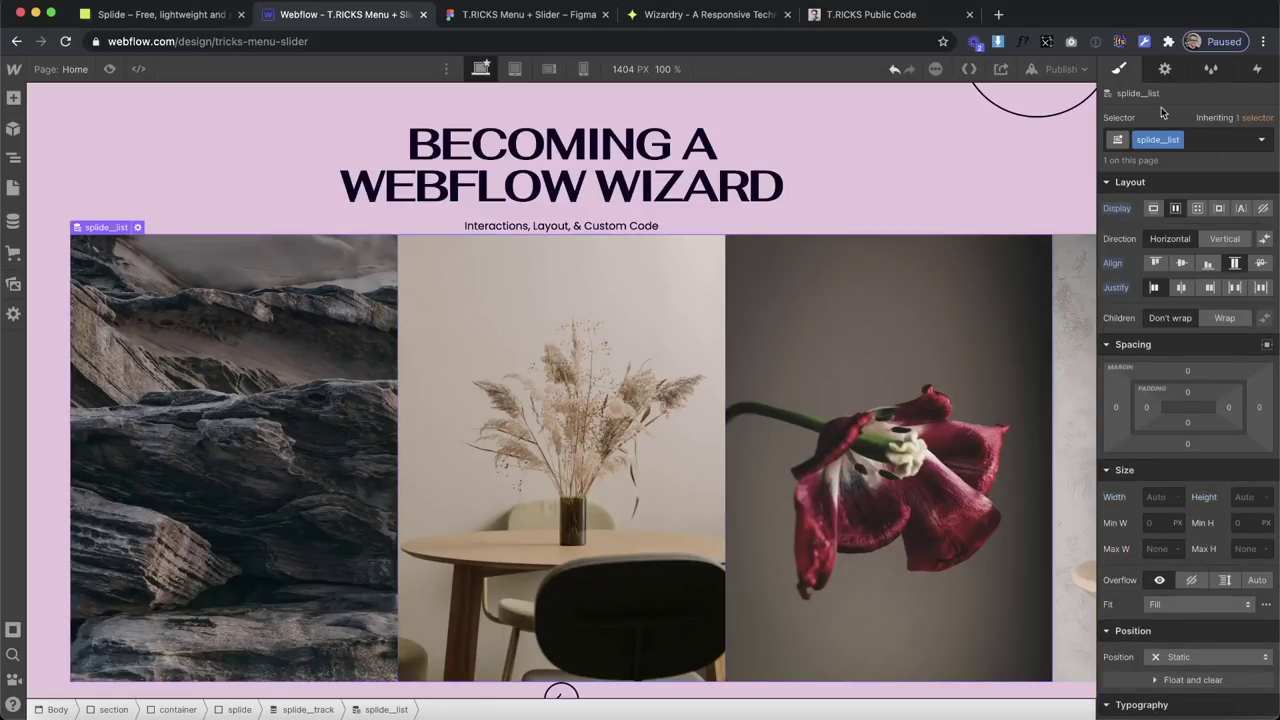
{"action": "left_click", "coordinate": [1163, 70]}
{"action": "left_click", "coordinate": [1261, 473]}
{"action": "left_click", "coordinate": [1170, 530]}
{"action": "left_click", "coordinate": [1200, 546]}
{"action": "left_click", "coordinate": [1253, 575]}
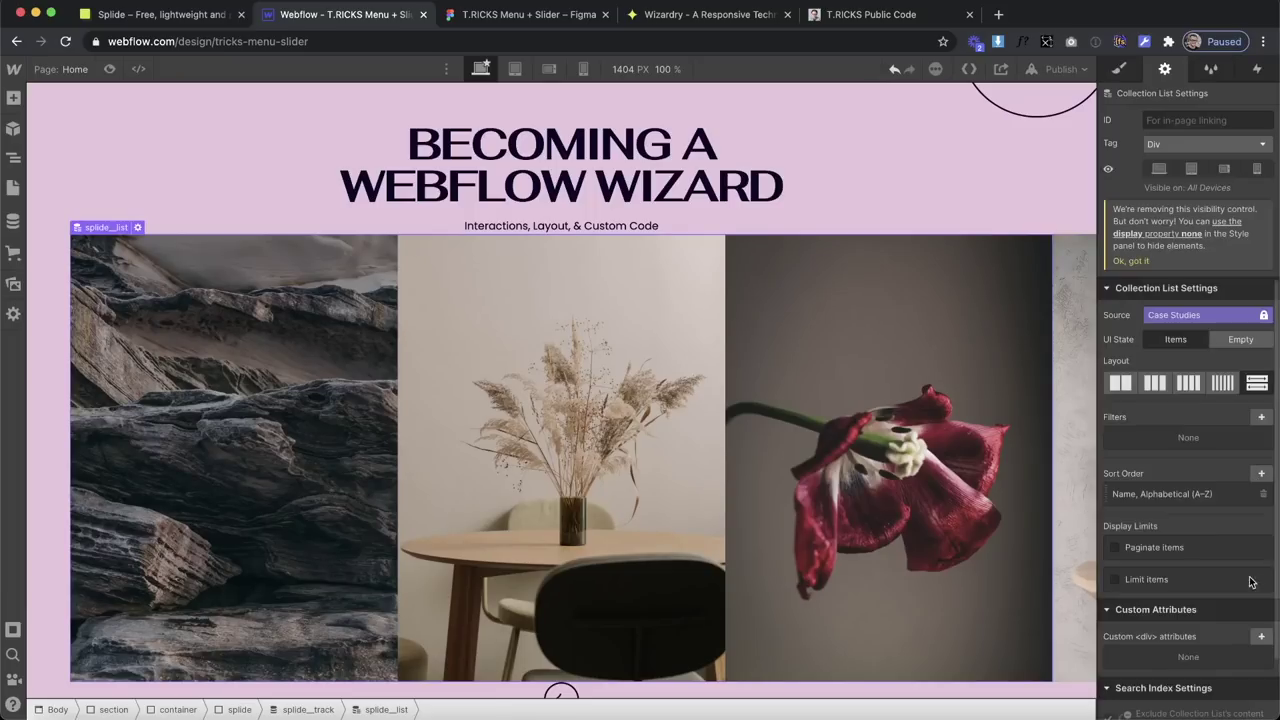
{"action": "left_click", "coordinate": [1122, 70]}
{"action": "left_click", "coordinate": [596, 417]}
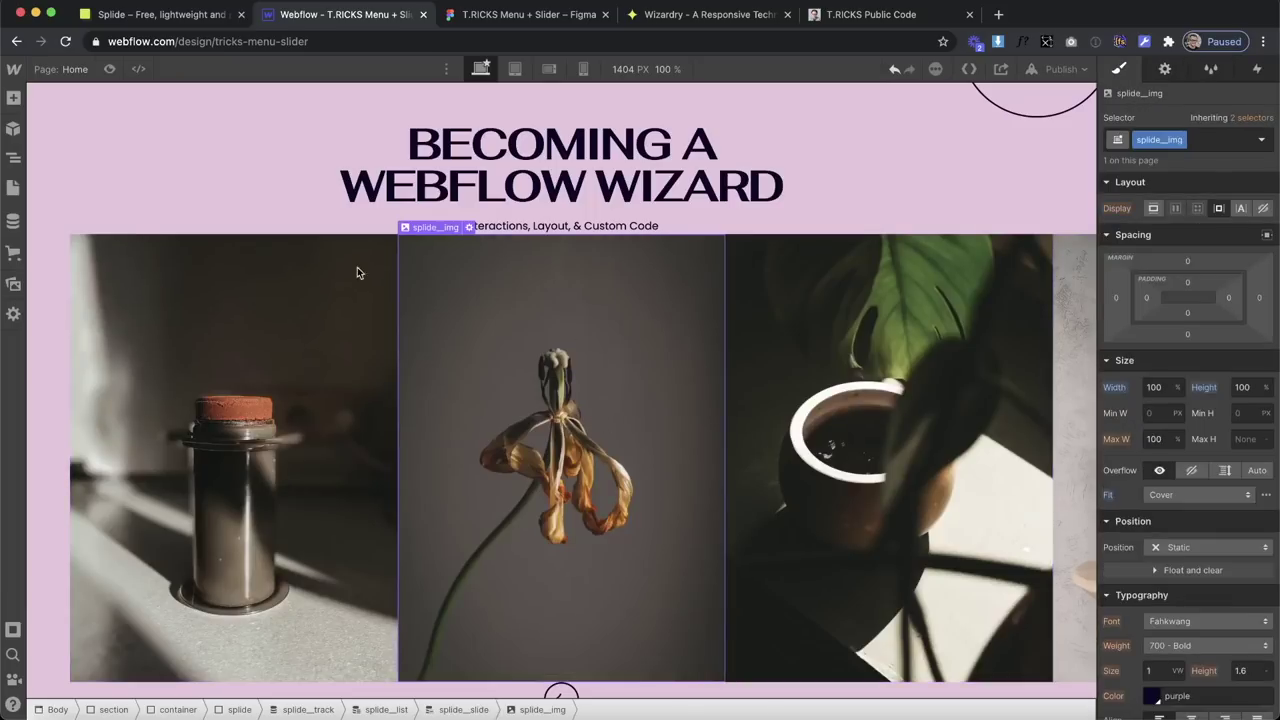
{"action": "left_click", "coordinate": [530, 14]}
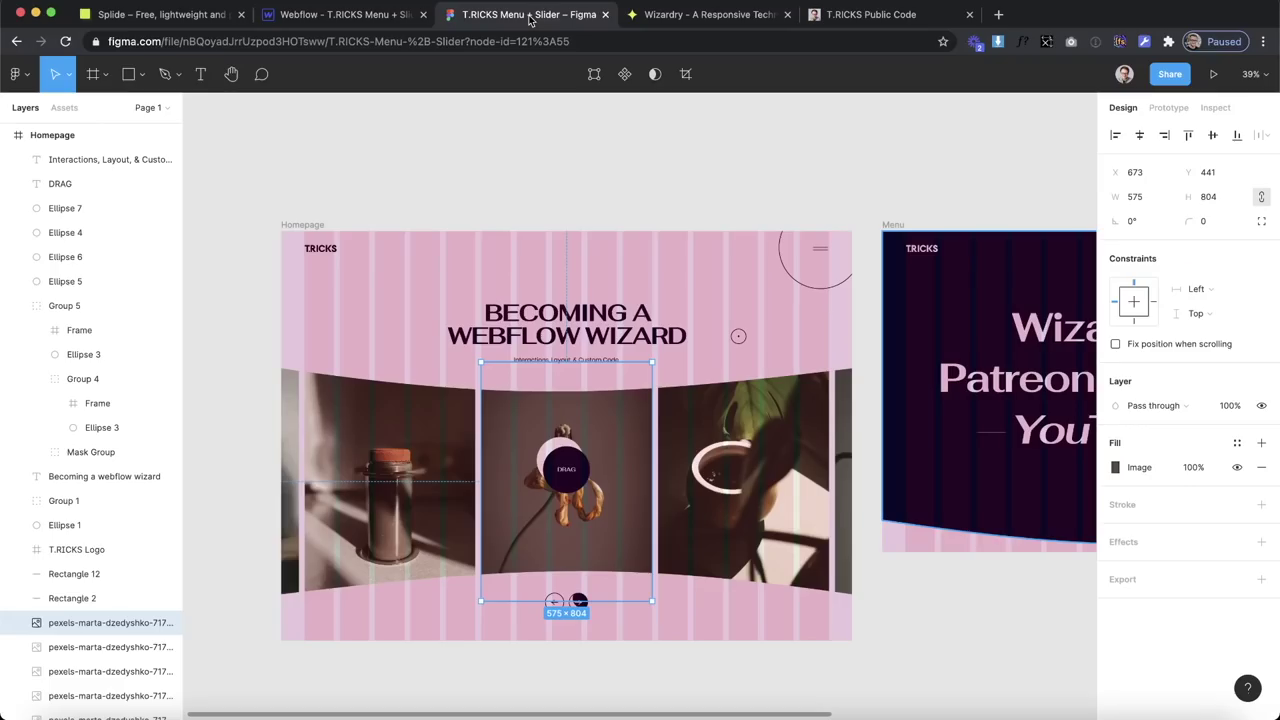
Measure the 20 px gap between the mockup's slider images in Figma.
{"action": "left_click", "coordinate": [465, 420]}
{"action": "scroll", "coordinate": [500, 425], "scroll_direction": "up", "scroll_amount": 3}
{"action": "key", "text": "alt"}
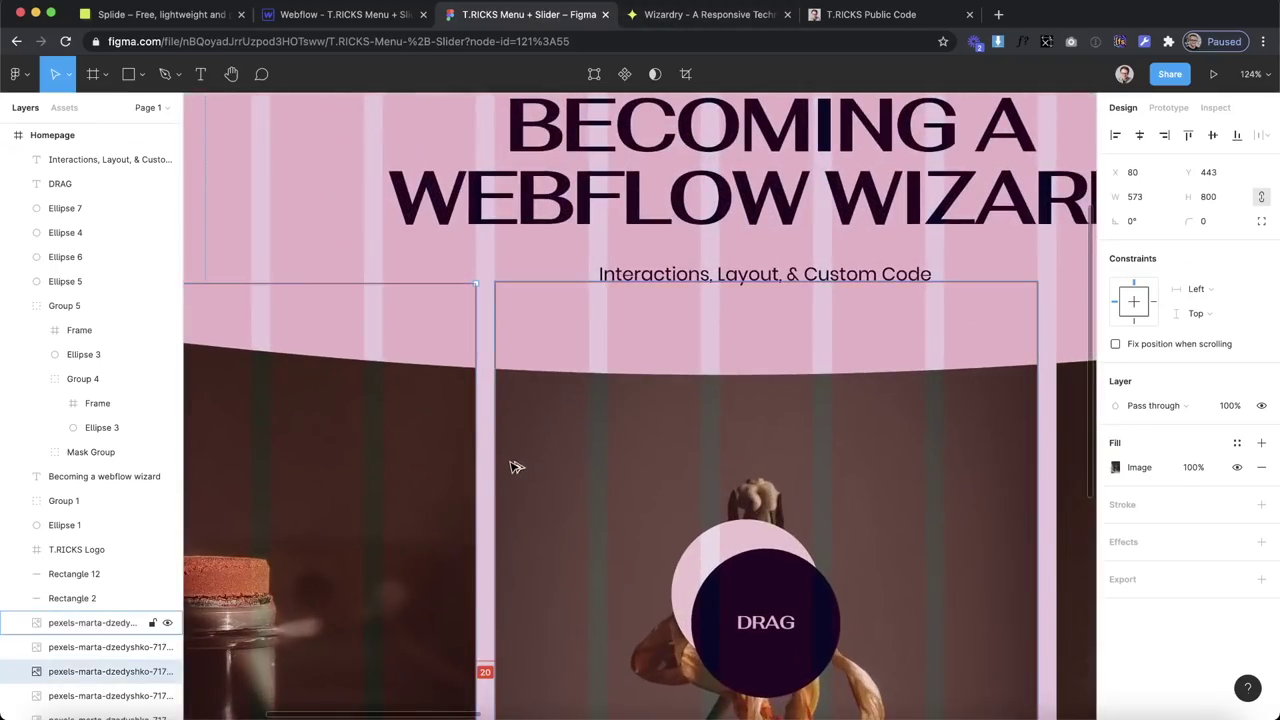
{"action": "scroll", "coordinate": [508, 677], "scroll_direction": "down", "scroll_amount": 3}
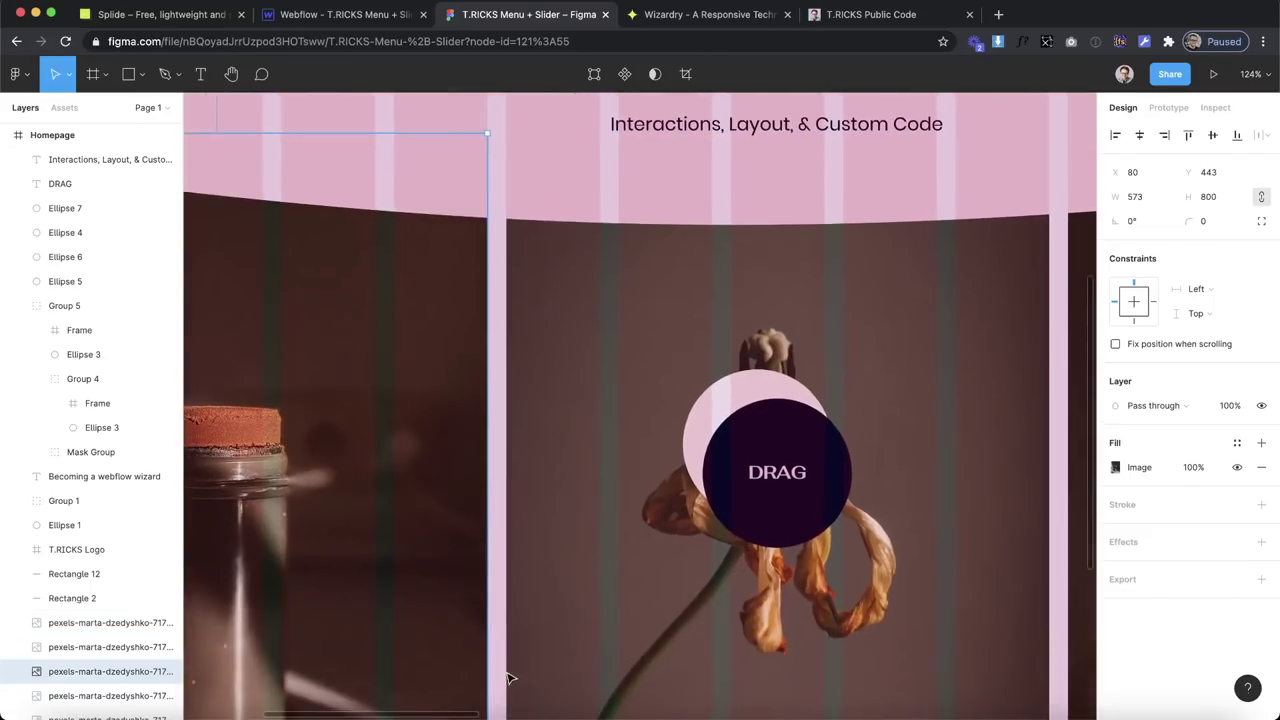
{"action": "scroll", "coordinate": [518, 527], "scroll_direction": "up", "scroll_amount": 5}
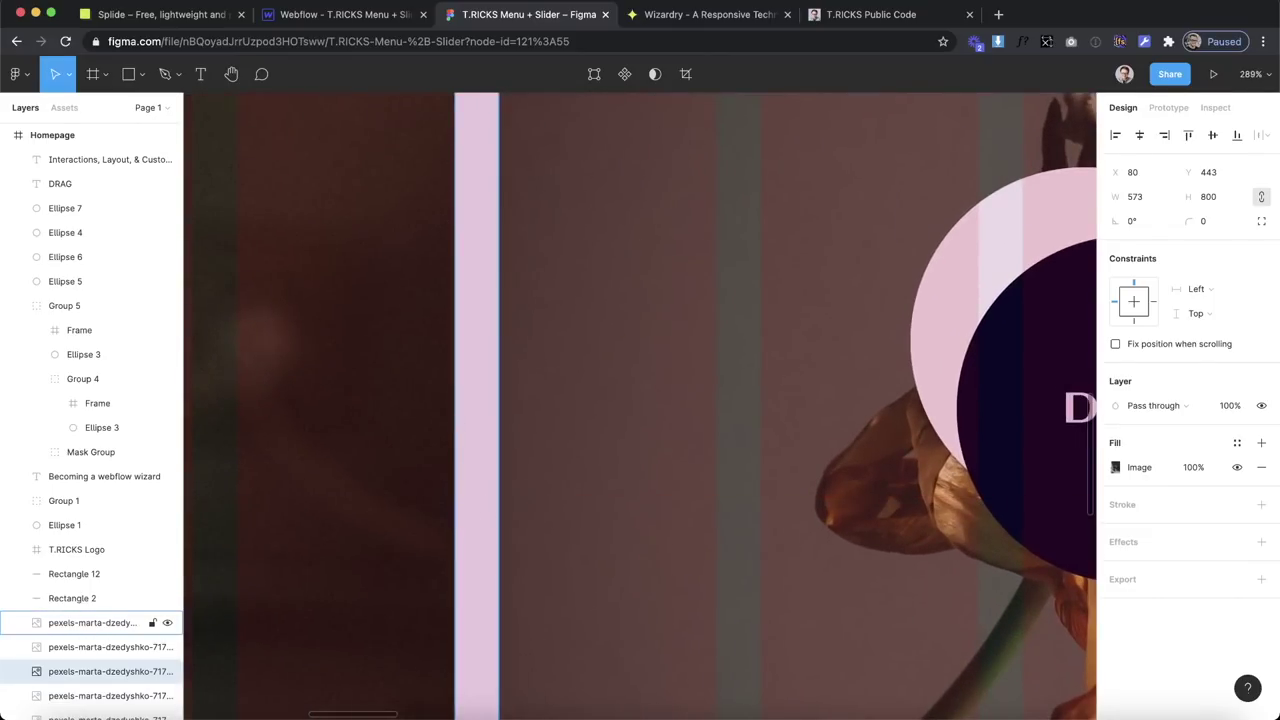
Convert 10 px to 0.52em in the Wizardry px-to-em converter.
{"action": "left_click", "coordinate": [686, 22]}
{"action": "left_click", "coordinate": [408, 368]}
{"action": "key", "text": "super+a"}
{"action": "type", "text": "10"}
{"action": "left_click", "coordinate": [358, 20]}
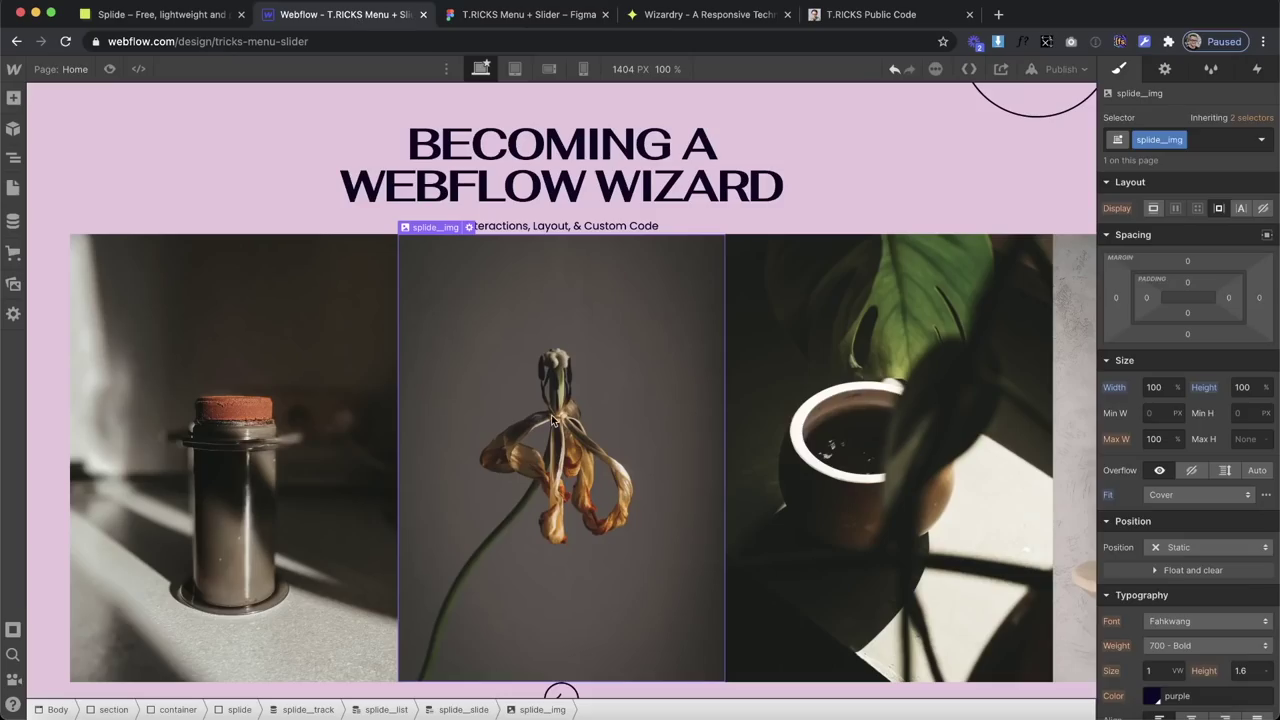
Give splide__slide 0.52em left and right padding.
{"action": "key", "text": "super+Up"}
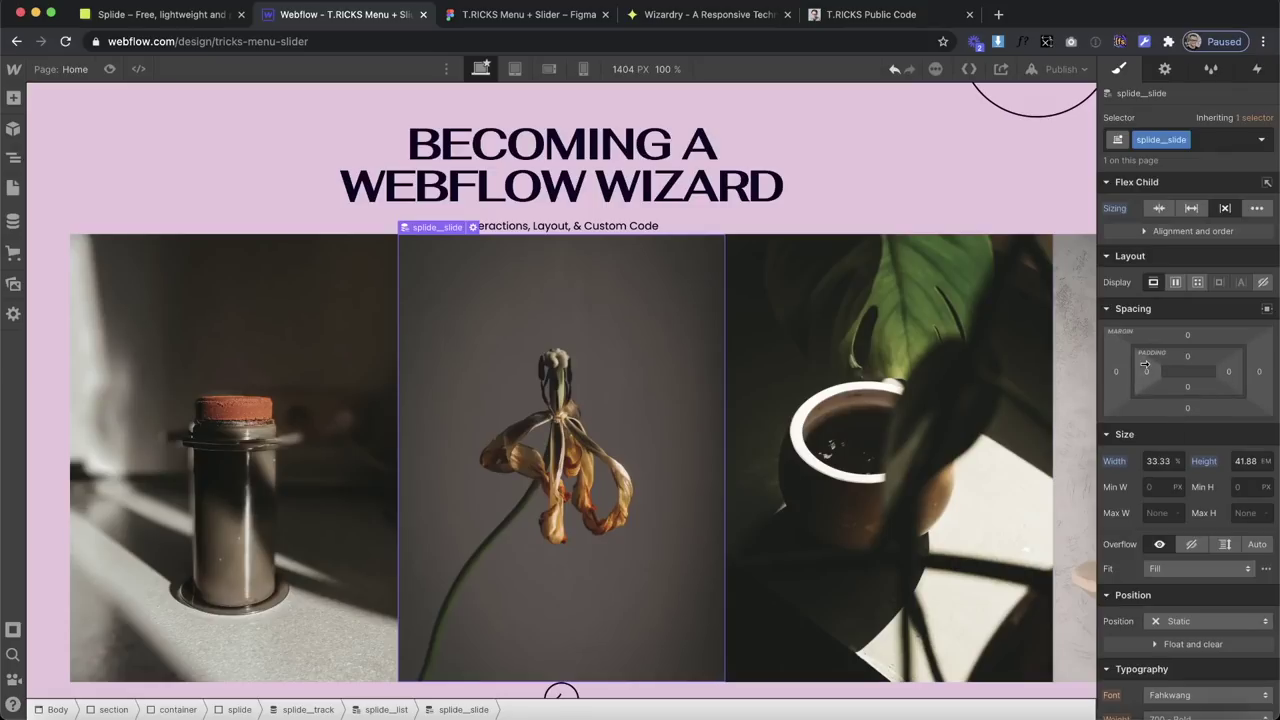
{"action": "left_click_drag", "start_coordinate": [1146, 373], "coordinate": [1146, 362]}
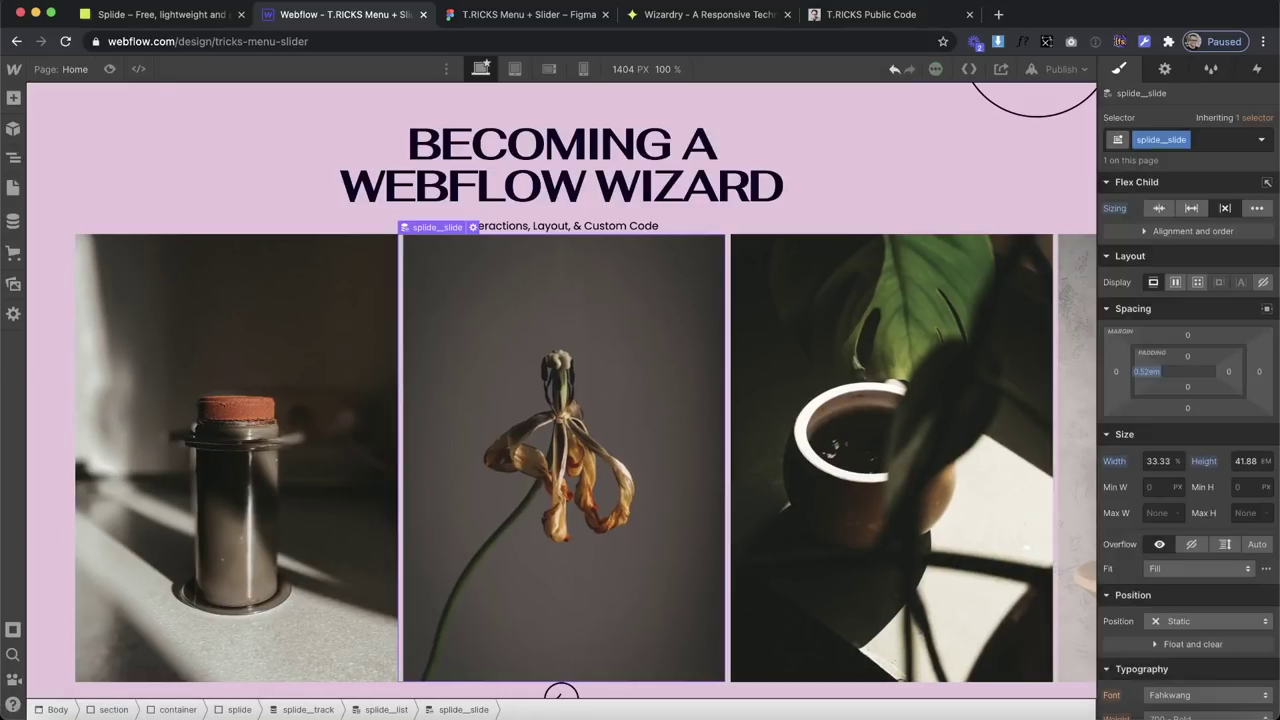
{"action": "left_click", "coordinate": [1228, 373]}
{"action": "key", "text": "Escape"}
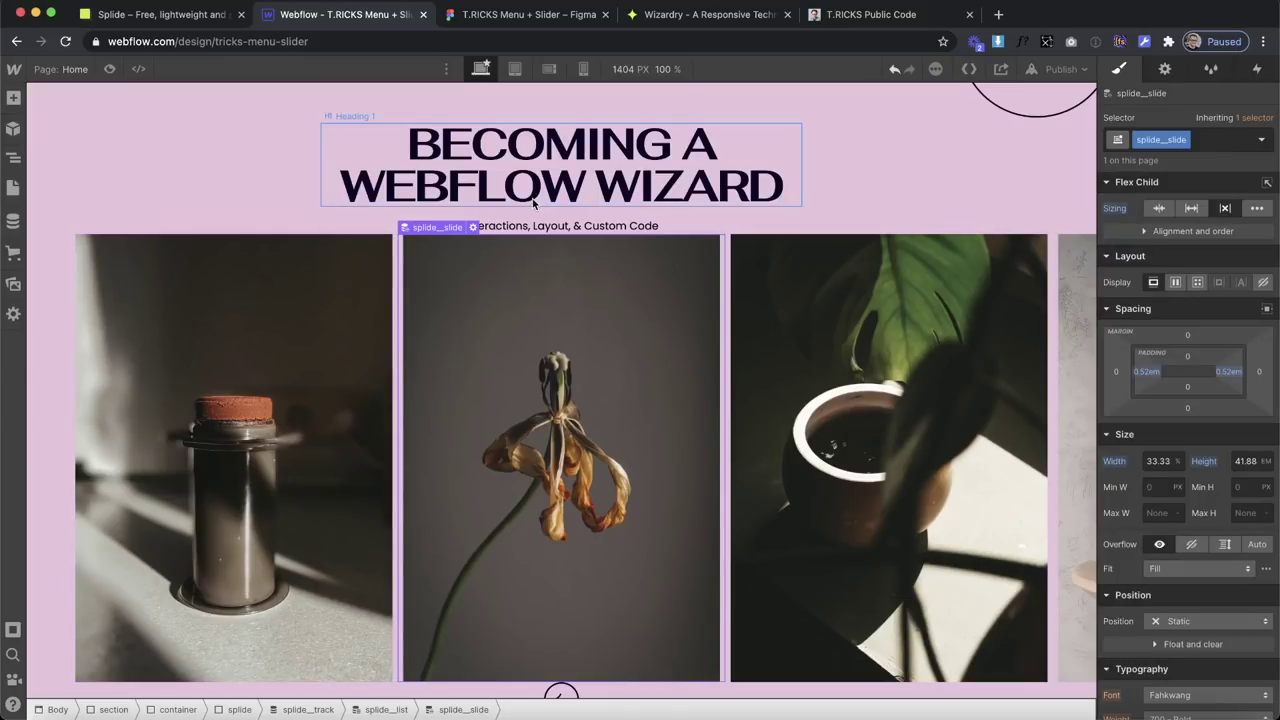
Add an empty Div Block directly under Body in the Navigator.
{"action": "left_click", "coordinate": [650, 185]}
{"action": "scroll", "coordinate": [818, 450], "scroll_direction": "down", "scroll_amount": 1}
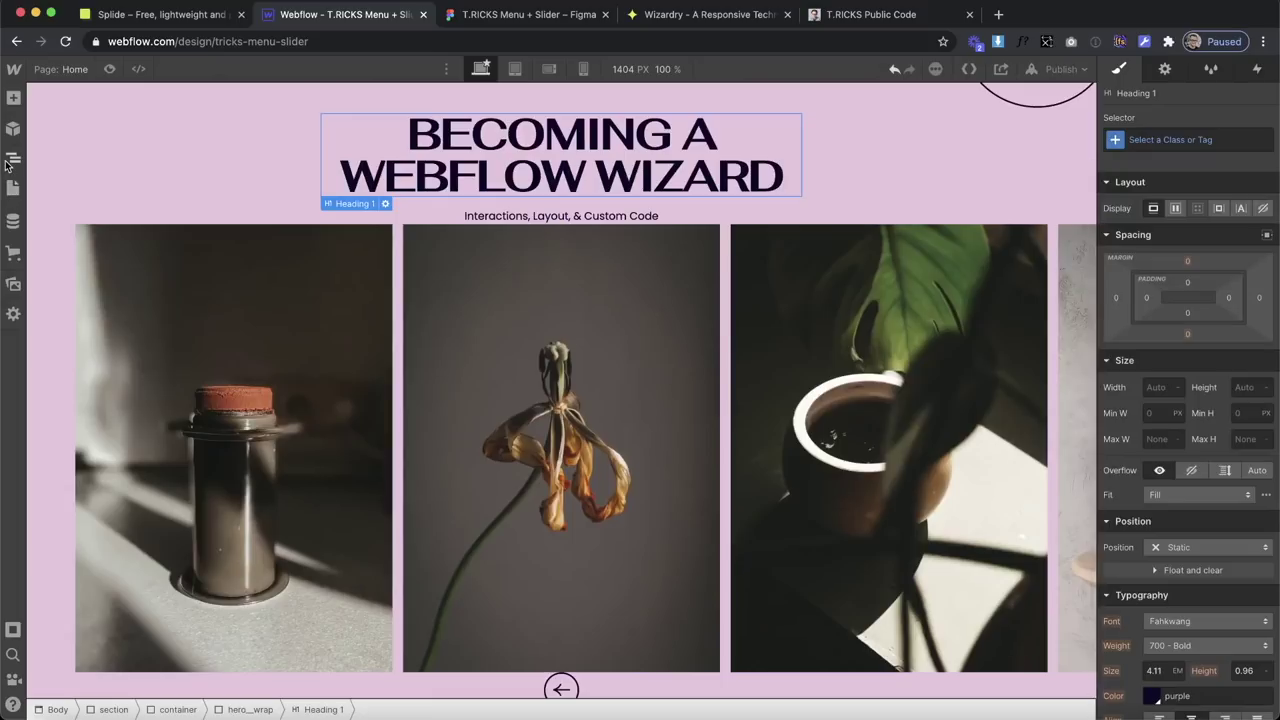
{"action": "left_click", "coordinate": [13, 99]}
{"action": "left_click_drag", "start_coordinate": [63, 405], "coordinate": [97, 132]}
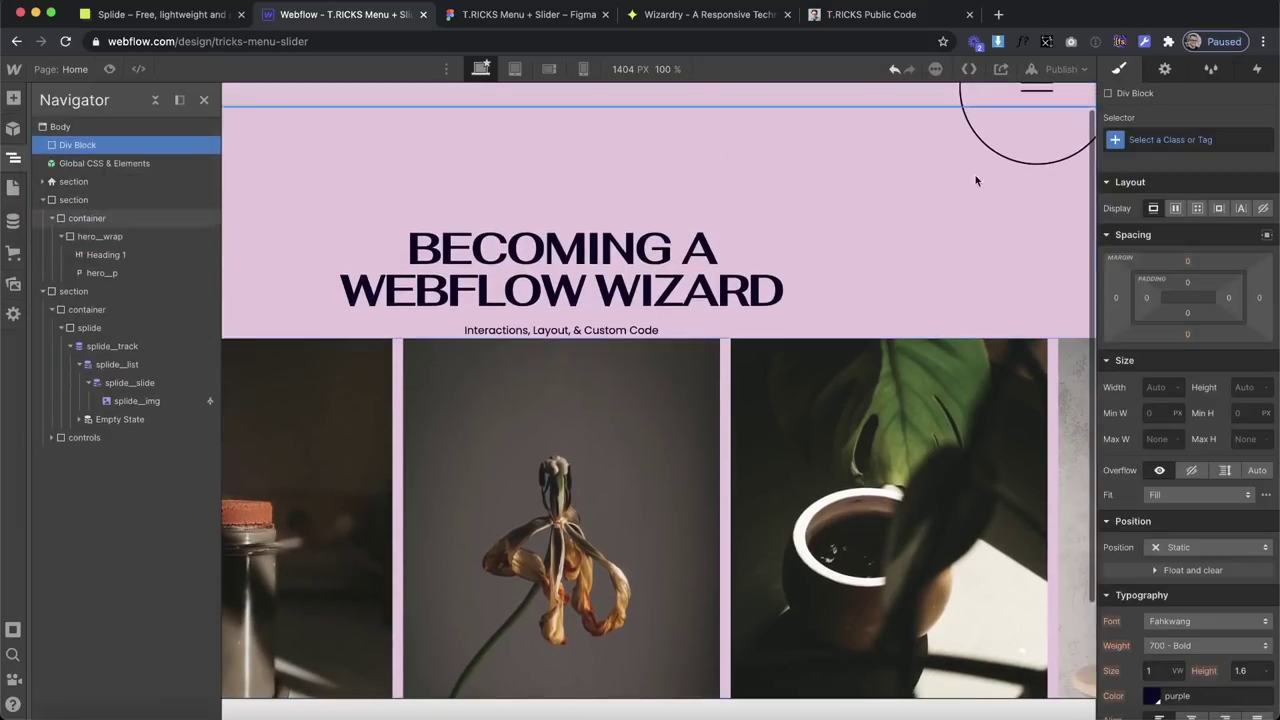
Apply the overflow class to the new div and move Global CSS & Elements inside it.
{"action": "left_click", "coordinate": [1146, 139]}
{"action": "type", "text": "overflo"}
{"action": "key", "text": "Return"}
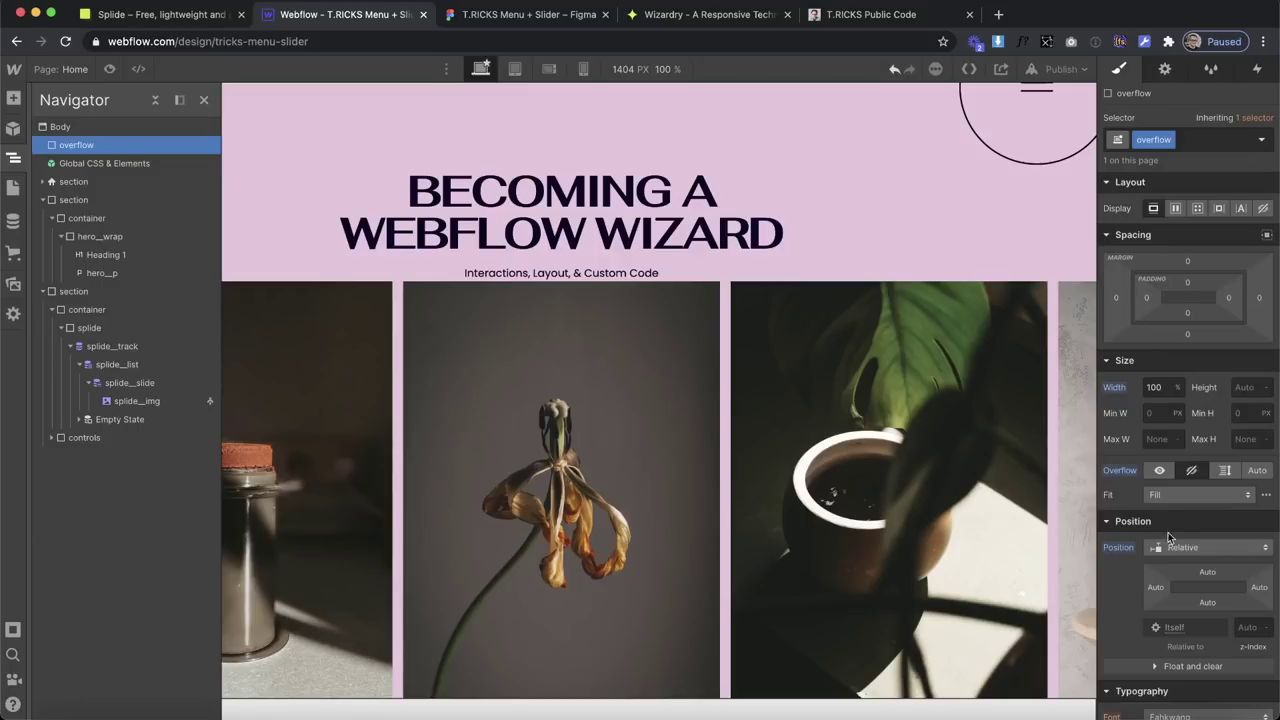
{"action": "left_click_drag", "start_coordinate": [97, 160], "coordinate": [86, 149]}
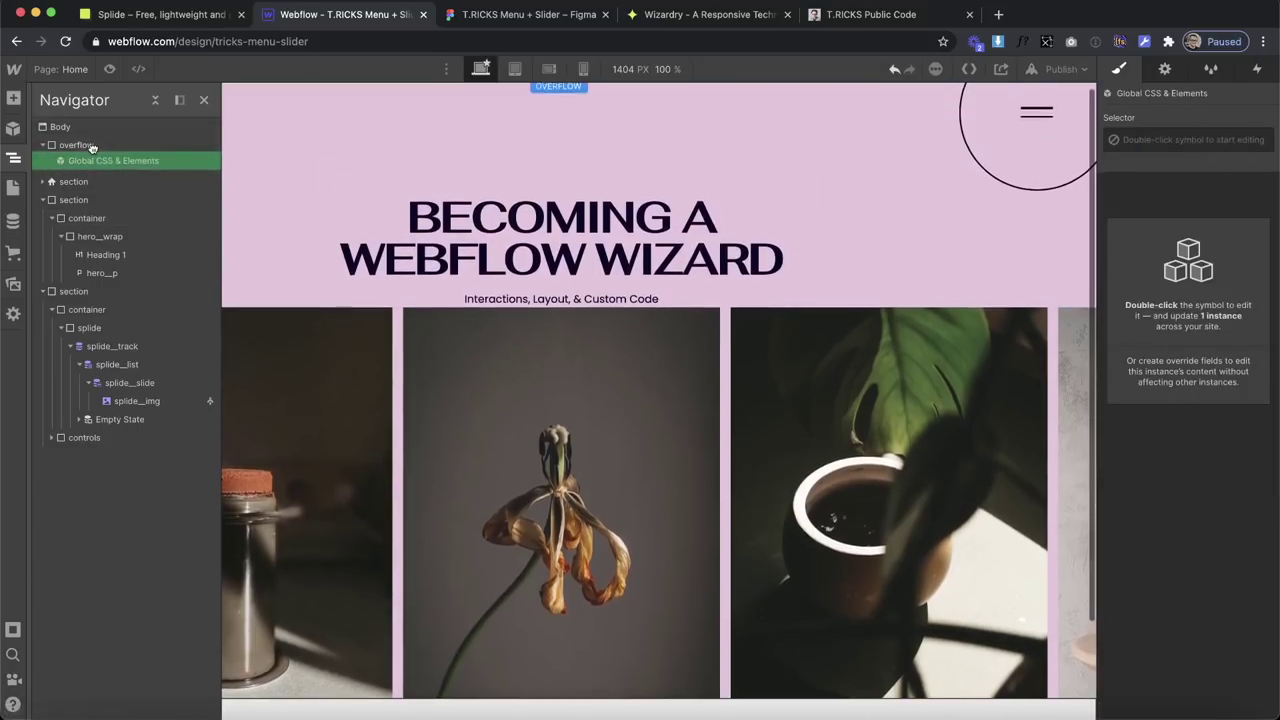
Move the navigation, hero and slider sections into overflow and close the Navigator.
{"action": "left_click", "coordinate": [57, 183]}
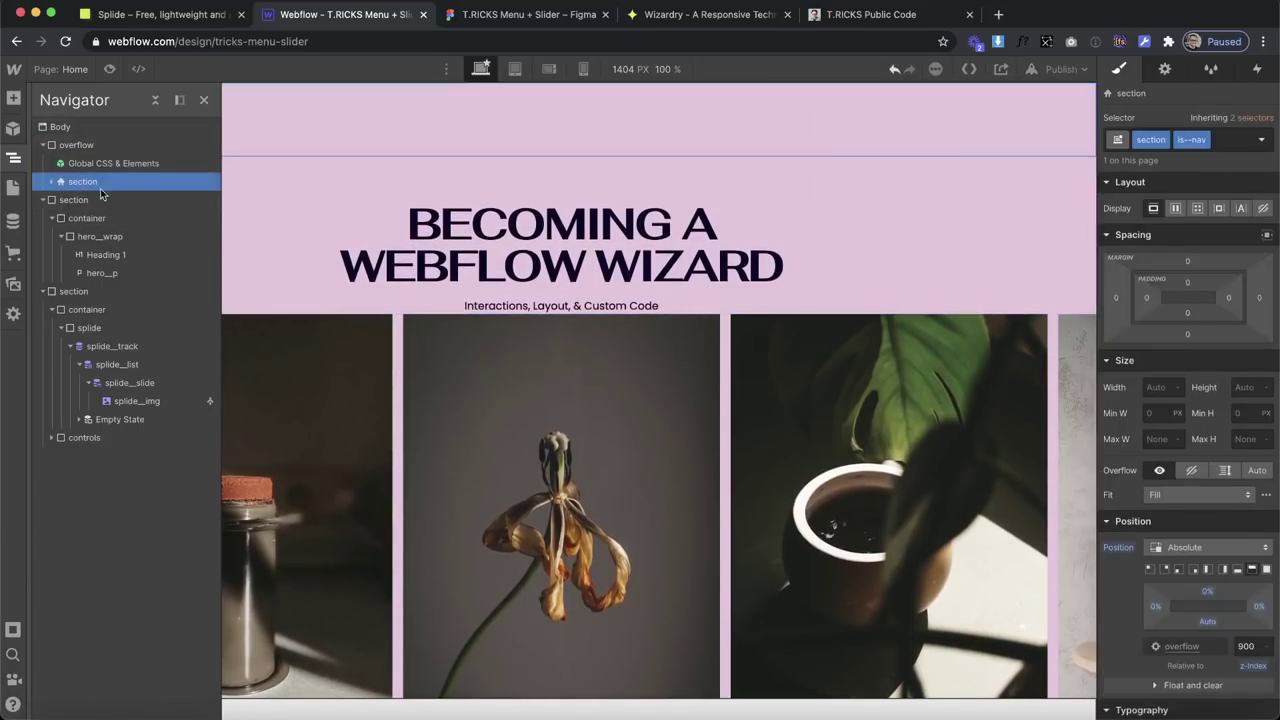
{"action": "left_click", "coordinate": [146, 199]}
{"action": "left_click_drag", "start_coordinate": [70, 218], "coordinate": [76, 224]}
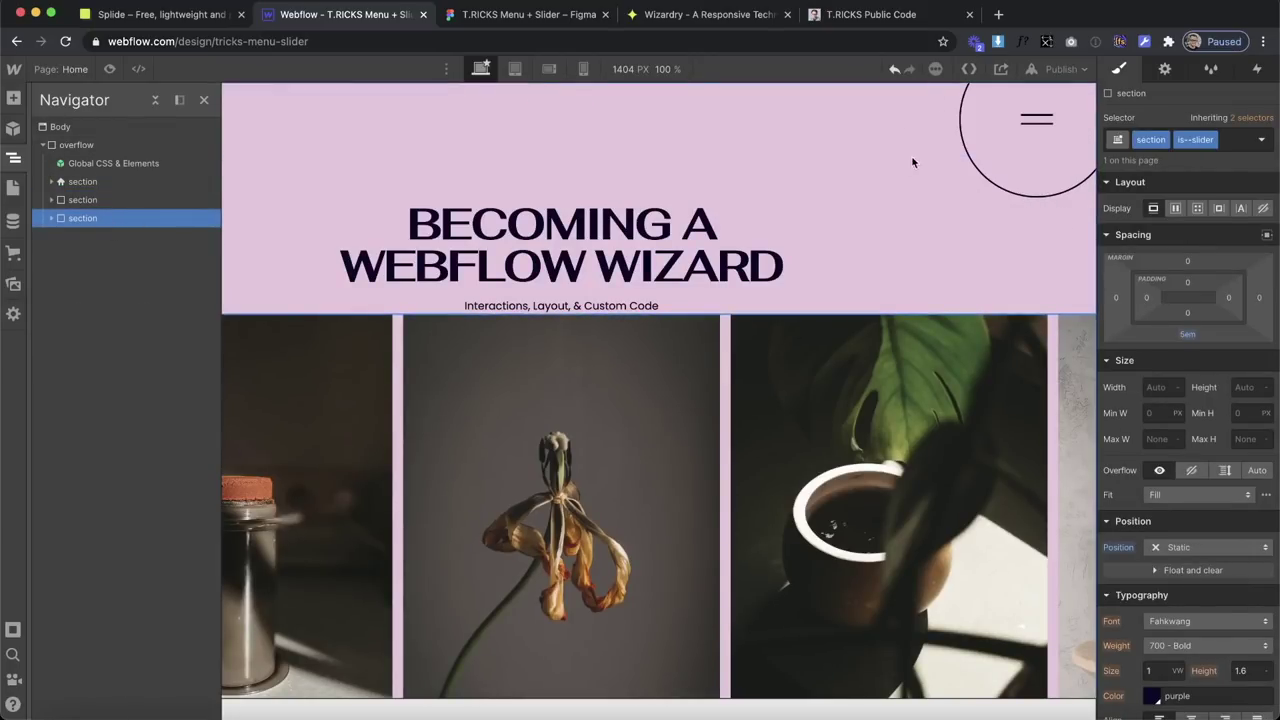
{"action": "scroll", "coordinate": [911, 155], "scroll_direction": "down", "scroll_amount": 3}
{"action": "scroll", "coordinate": [927, 341], "scroll_direction": "down", "scroll_amount": 1}
{"action": "scroll", "coordinate": [689, 350], "scroll_direction": "up", "scroll_amount": 2}
{"action": "scroll", "coordinate": [689, 350], "scroll_direction": "down", "scroll_amount": 2}
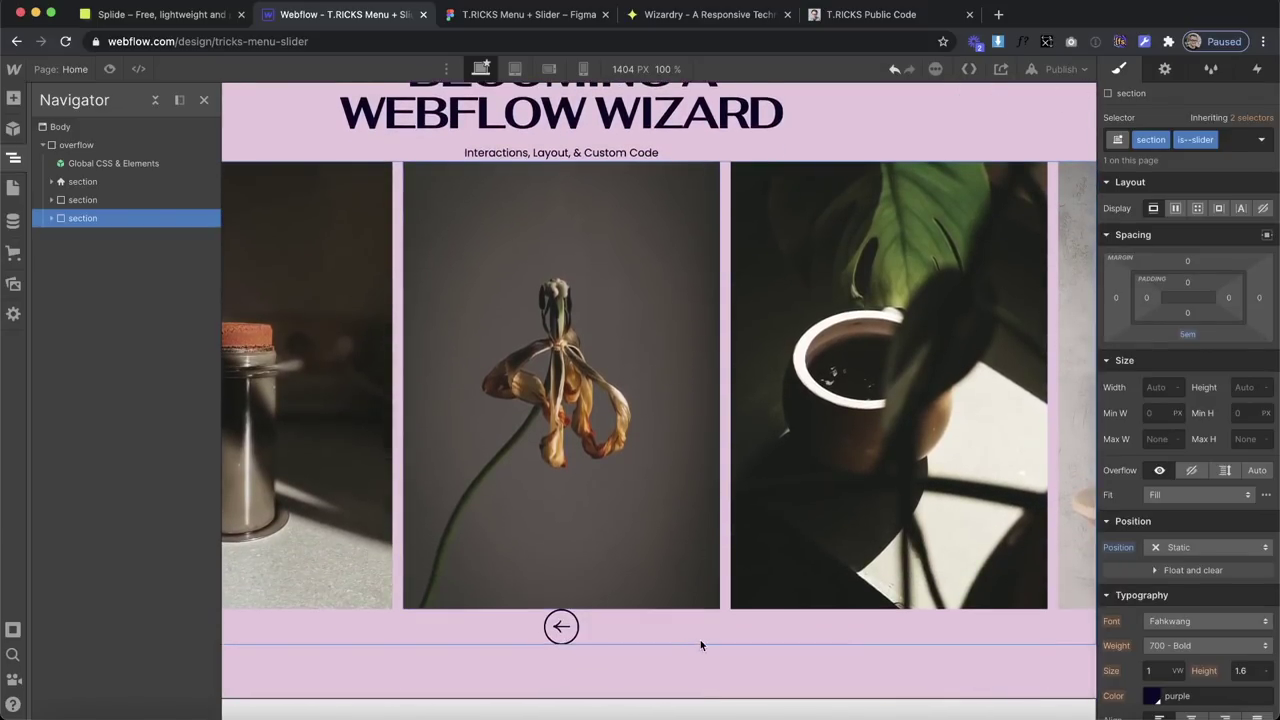
{"action": "left_click", "coordinate": [700, 634]}
{"action": "scroll", "coordinate": [278, 264], "scroll_direction": "up", "scroll_amount": 3}
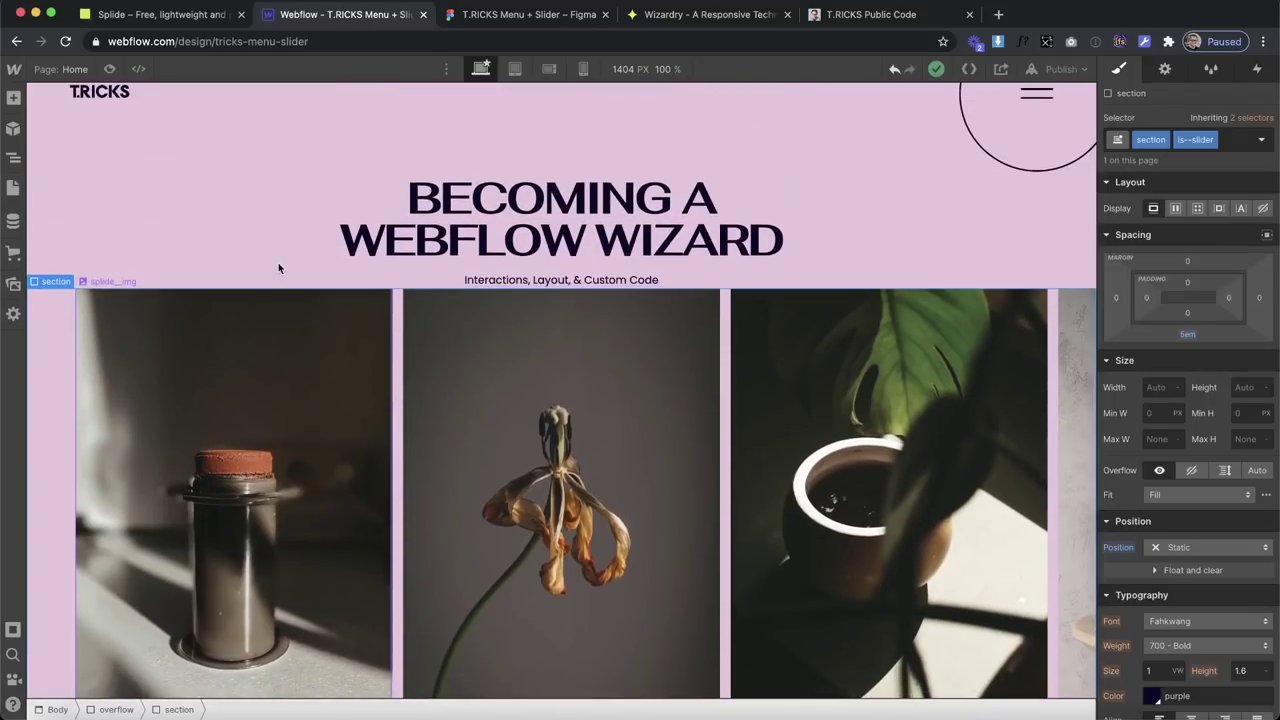
{"action": "left_click", "coordinate": [857, 22]}
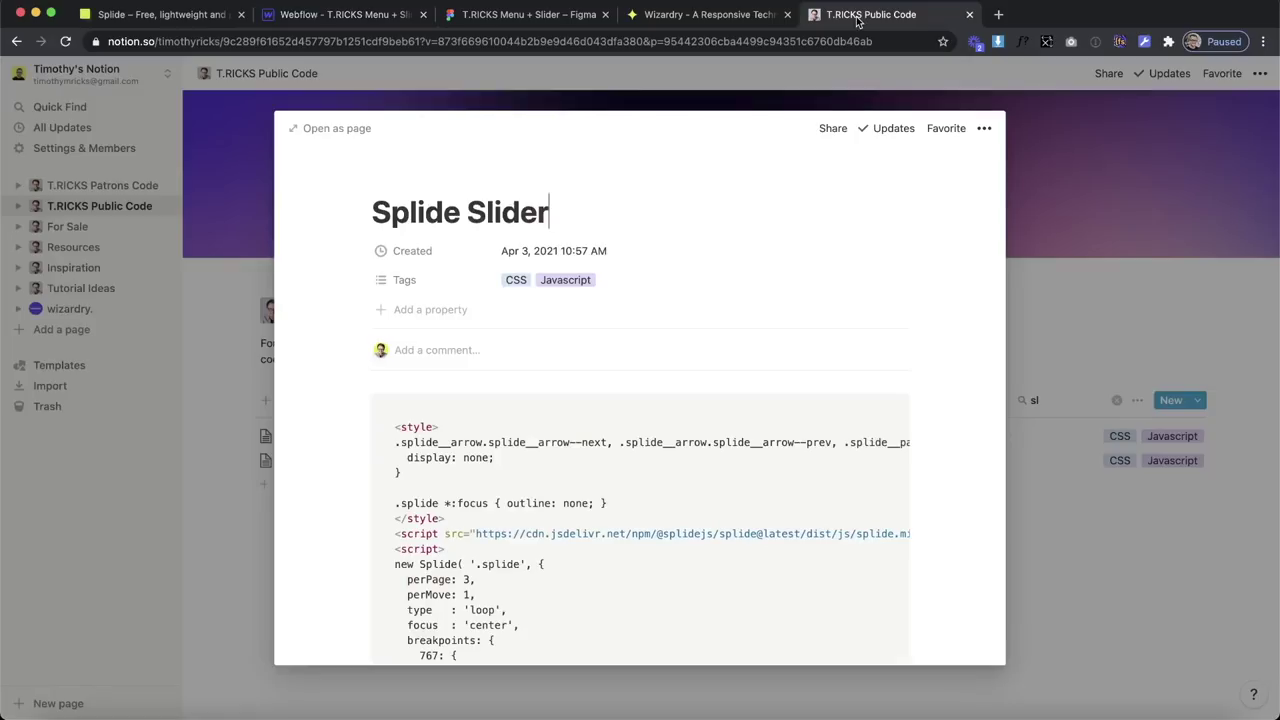
Copy the full Splide Slider code block from Notion and show Webflow's Pages panel.
{"action": "scroll", "coordinate": [491, 455], "scroll_direction": "down", "scroll_amount": 5}
{"action": "scroll", "coordinate": [491, 455], "scroll_direction": "down", "scroll_amount": 2}
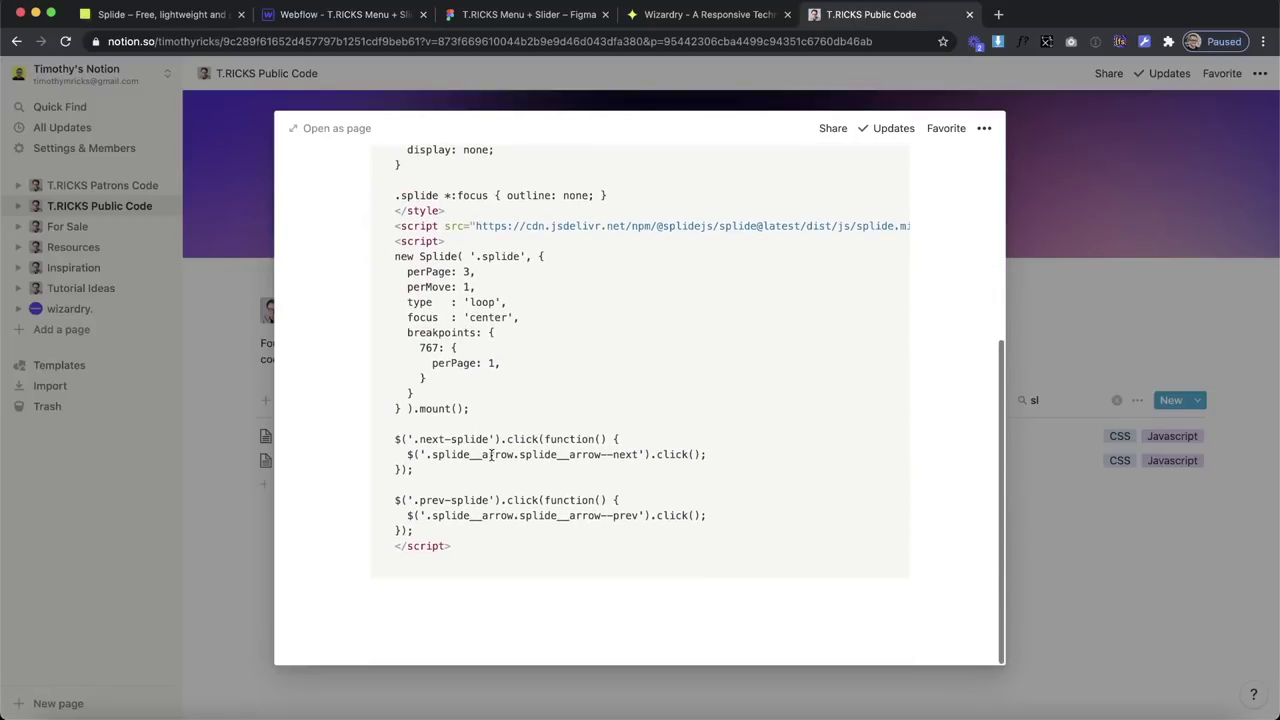
{"action": "left_click_drag", "start_coordinate": [460, 546], "coordinate": [395, 326]}
{"action": "key", "text": "super+c"}
{"action": "left_click", "coordinate": [340, 14]}
{"action": "left_click", "coordinate": [13, 189]}
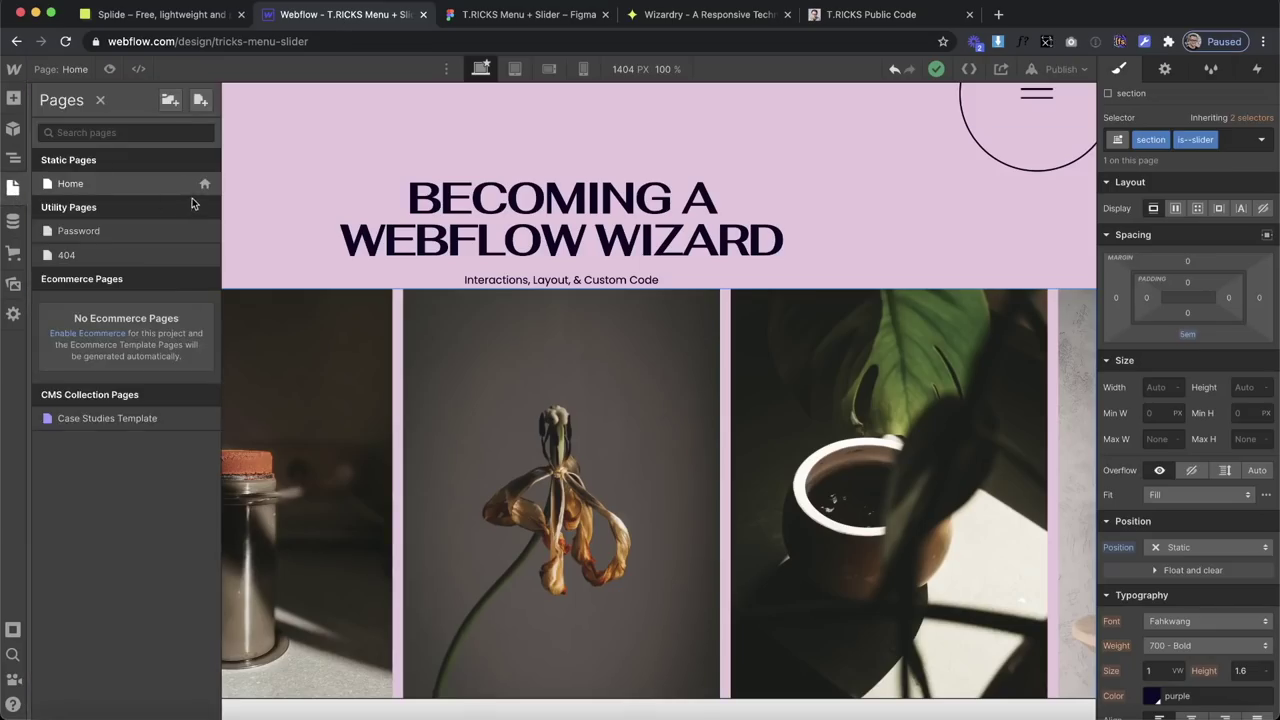
Paste the Splide Slider script into the Home page's before-body custom code and save.
{"action": "left_click", "coordinate": [205, 186]}
{"action": "scroll", "coordinate": [388, 522], "scroll_direction": "down", "scroll_amount": 10}
{"action": "left_click", "coordinate": [372, 490]}
{"action": "key", "text": "super+v"}
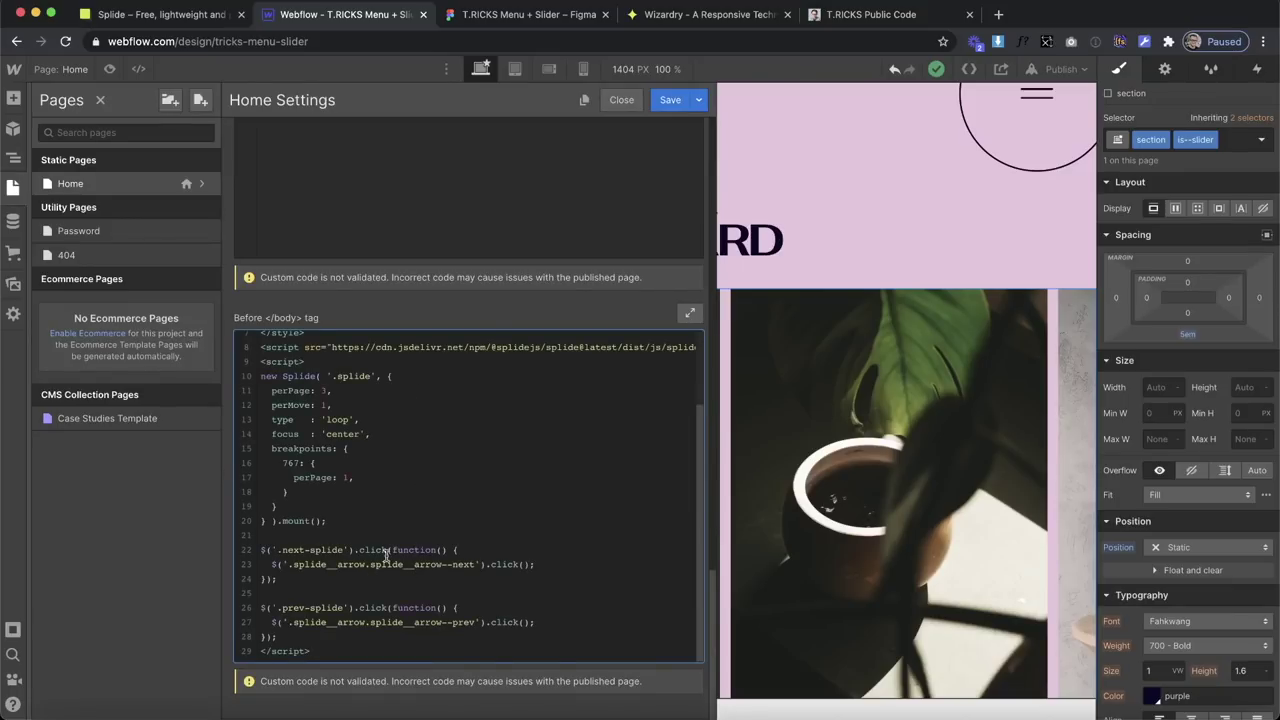
{"action": "left_click_drag", "start_coordinate": [301, 550], "coordinate": [364, 552]}
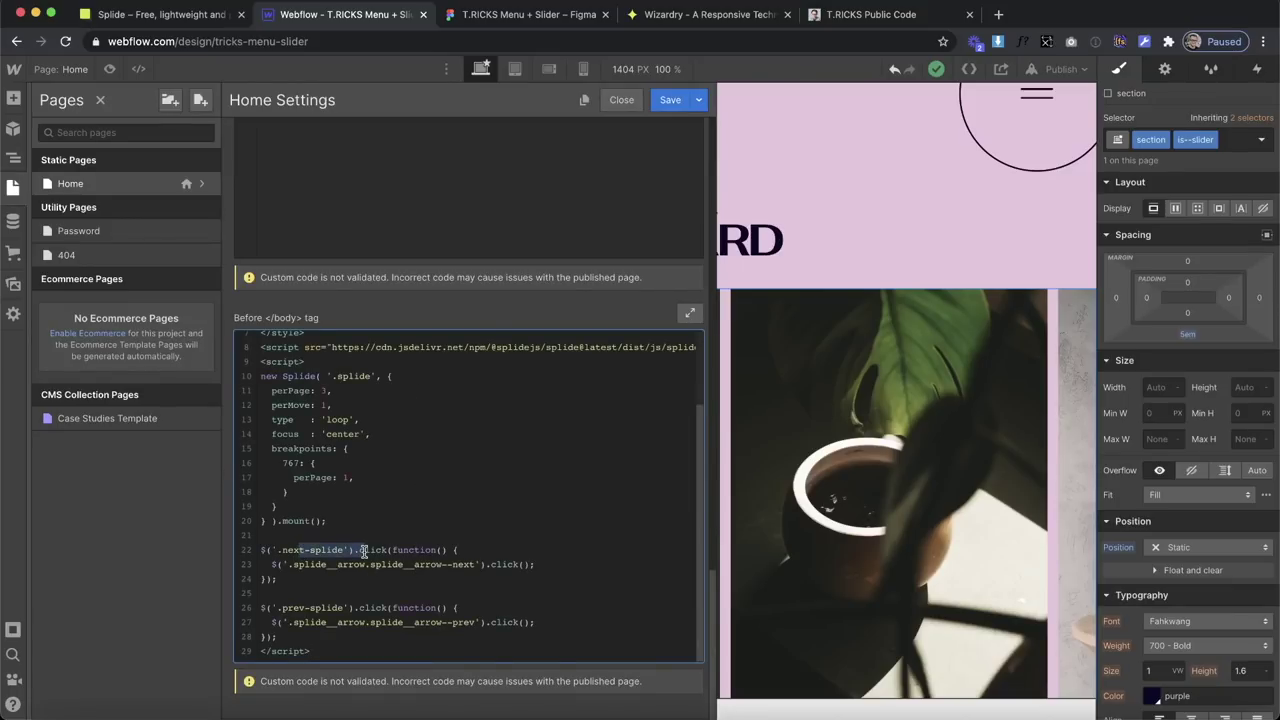
{"action": "left_click", "coordinate": [668, 100]}
{"action": "scroll", "coordinate": [714, 443], "scroll_direction": "down", "scroll_amount": 2}
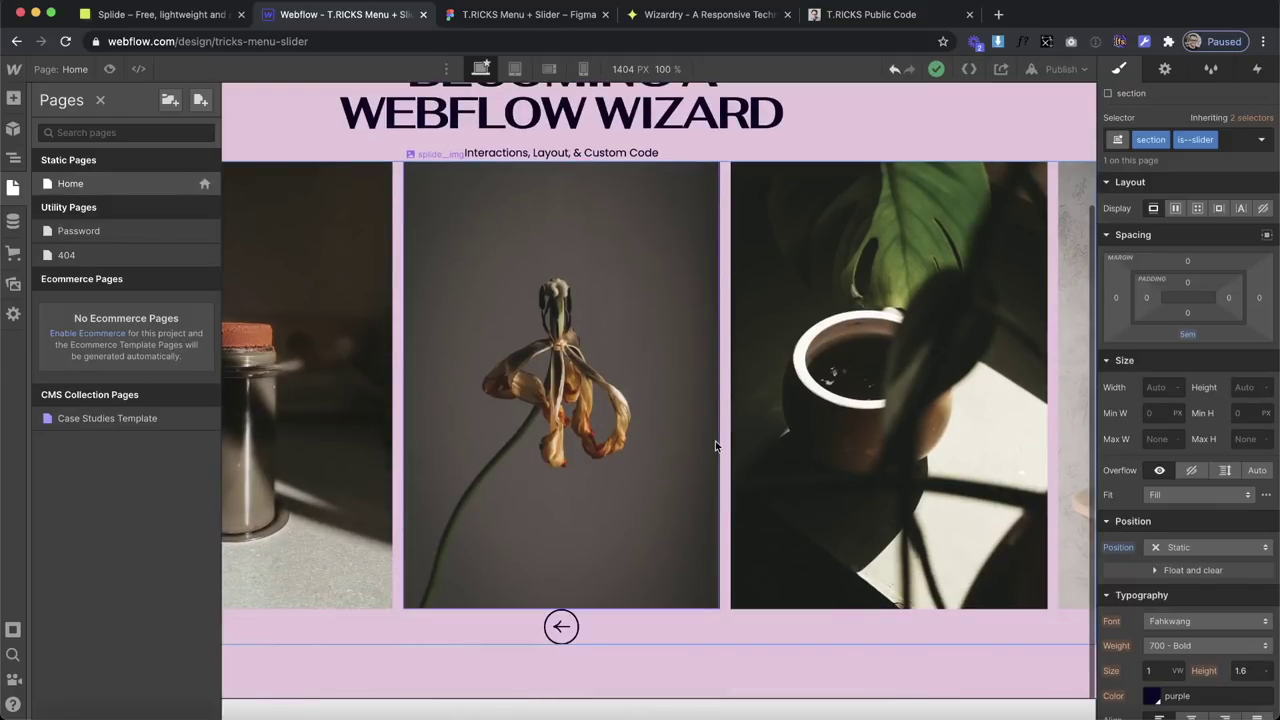
{"action": "left_click", "coordinate": [563, 627]}
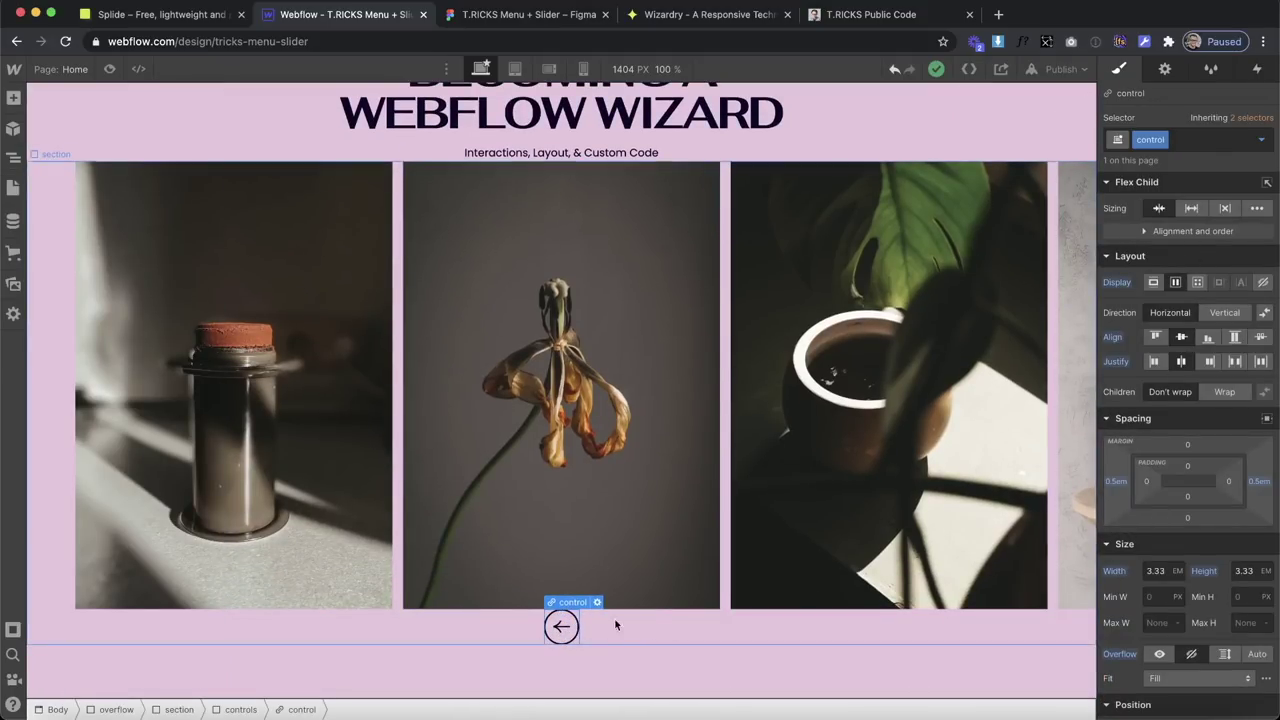
Inspect the arrow's SVG embed code, noting its fill uses currentColor.
{"action": "left_click", "coordinate": [560, 628]}
{"action": "left_click", "coordinate": [636, 613]}
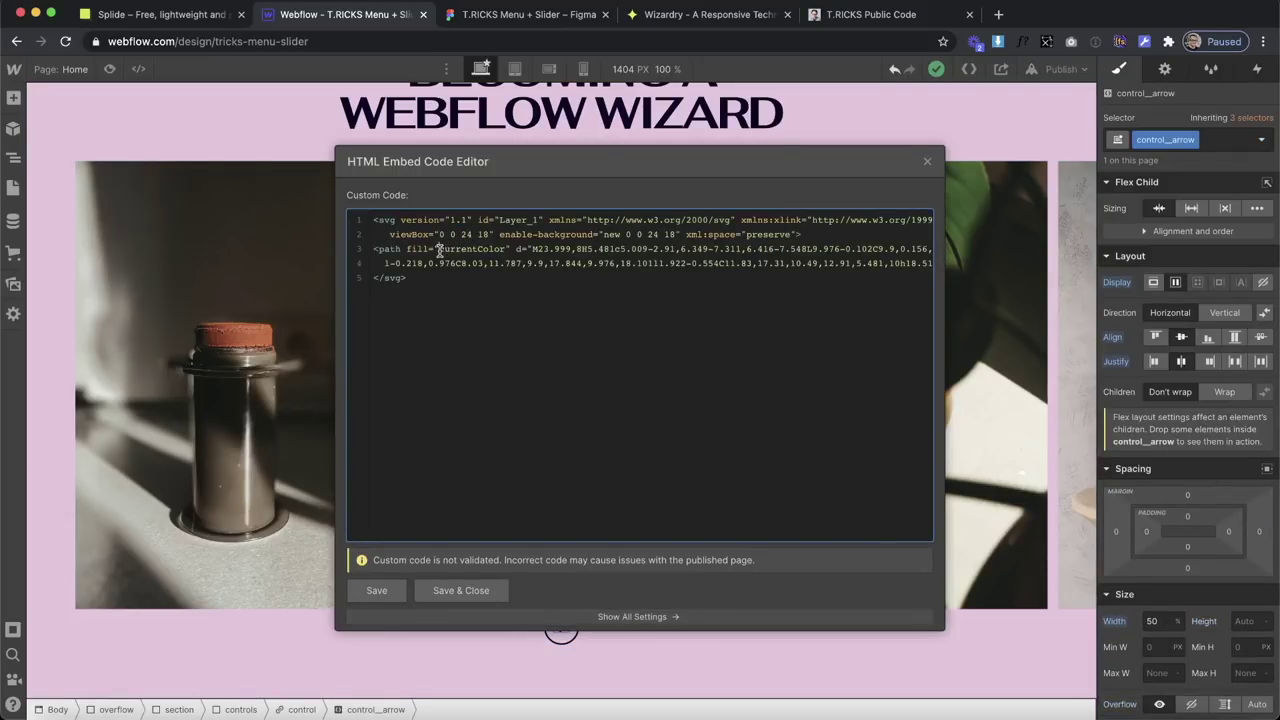
{"action": "left_click_drag", "start_coordinate": [438, 249], "coordinate": [510, 252]}
{"action": "left_click", "coordinate": [496, 600]}
Try a brighter blue text colour on the control, then revert it to purple.
{"action": "left_click", "coordinate": [560, 626]}
{"action": "scroll", "coordinate": [1174, 553], "scroll_direction": "down", "scroll_amount": 5}
{"action": "scroll", "coordinate": [1174, 553], "scroll_direction": "down", "scroll_amount": 3}
{"action": "left_click", "coordinate": [1152, 520]}
{"action": "left_click_drag", "start_coordinate": [1203, 245], "coordinate": [1257, 207]}
{"action": "key", "text": "super+z"}
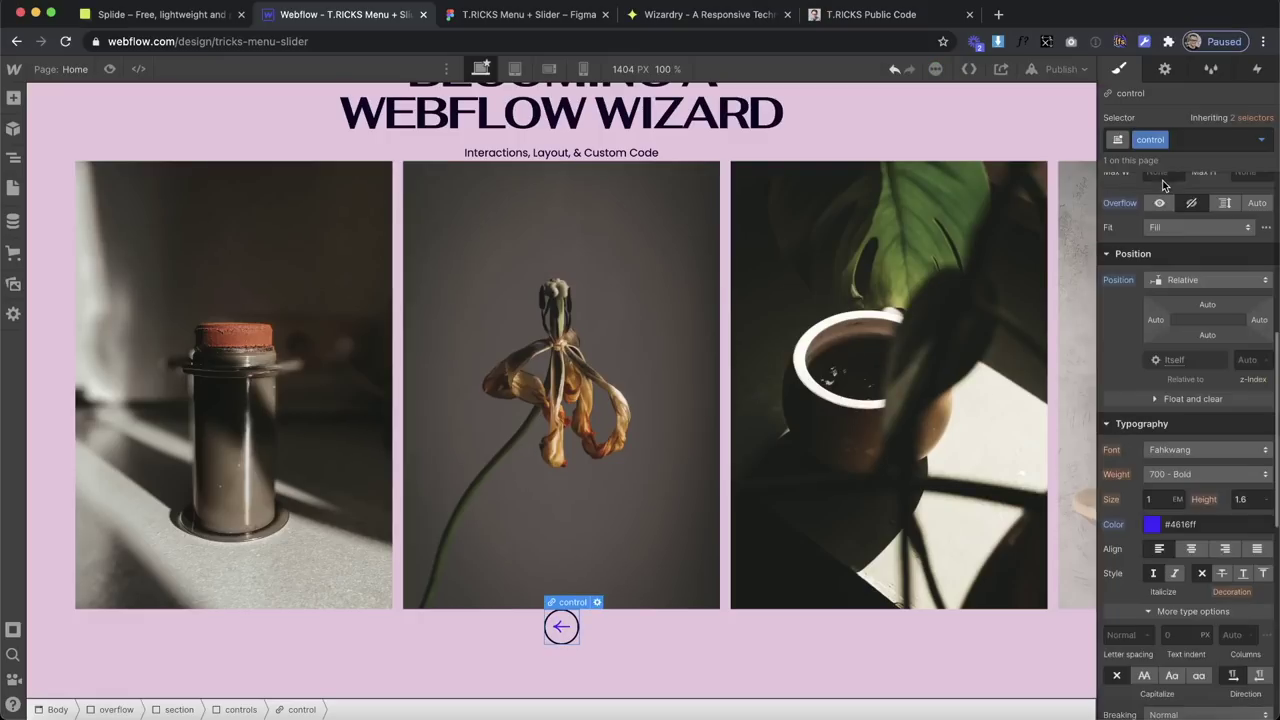
Drag a Div Block into the left-arrow control.
{"action": "left_click", "coordinate": [12, 100]}
{"action": "scroll", "coordinate": [87, 345], "scroll_direction": "down", "scroll_amount": 1}
{"action": "left_click_drag", "start_coordinate": [62, 367], "coordinate": [562, 628]}
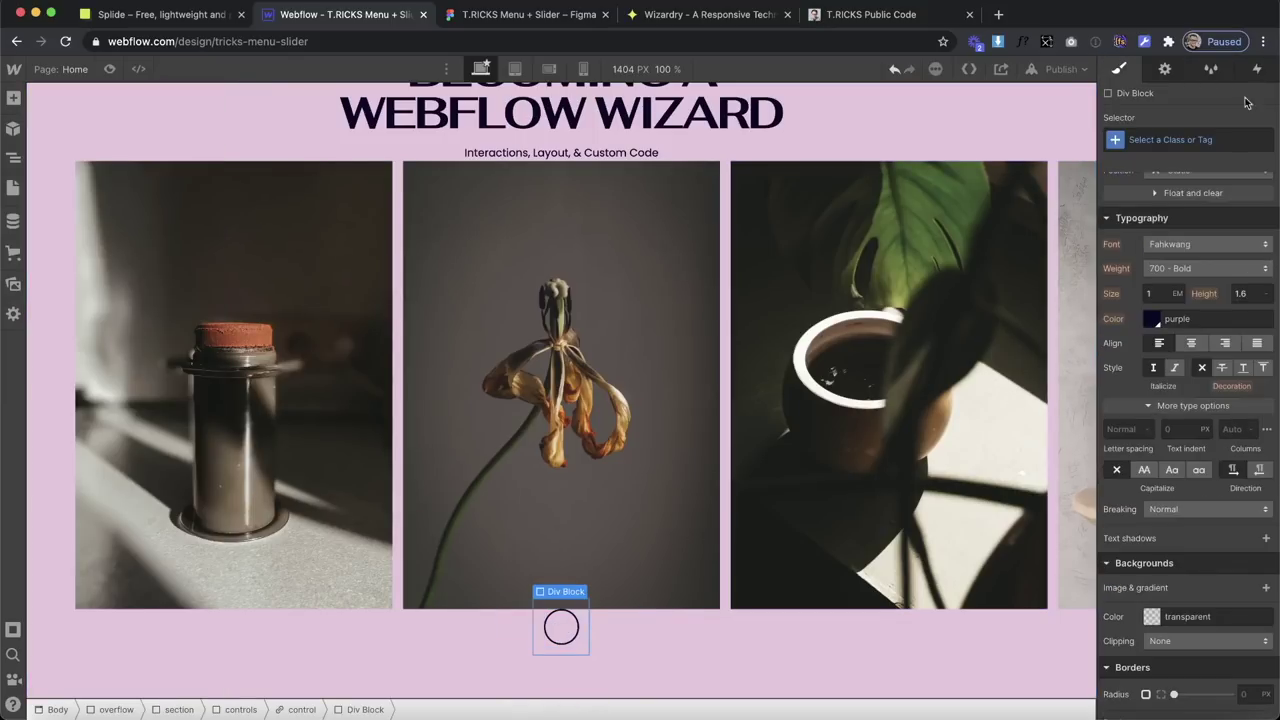
{"action": "left_click", "coordinate": [1159, 135]}
Create class control__fill, absolutely positioned top-right at 100% width and height.
{"action": "type", "text": "con"}
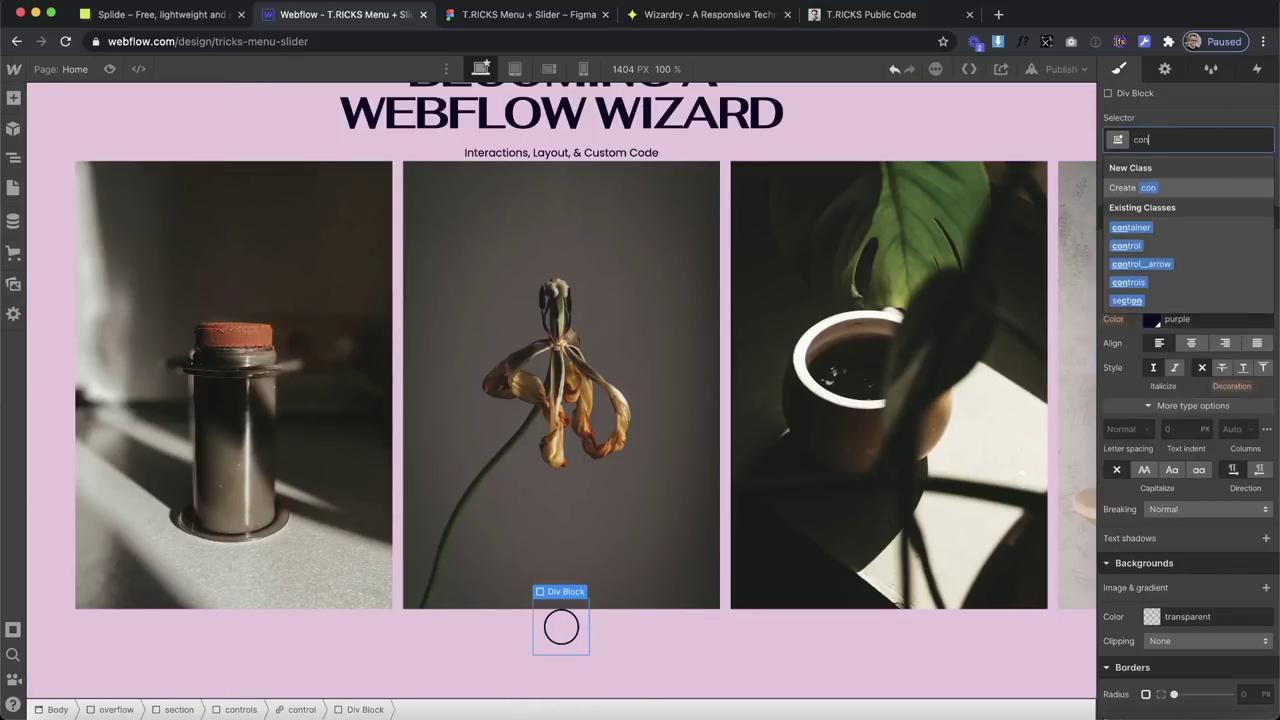
{"action": "type", "text": "trol__"}
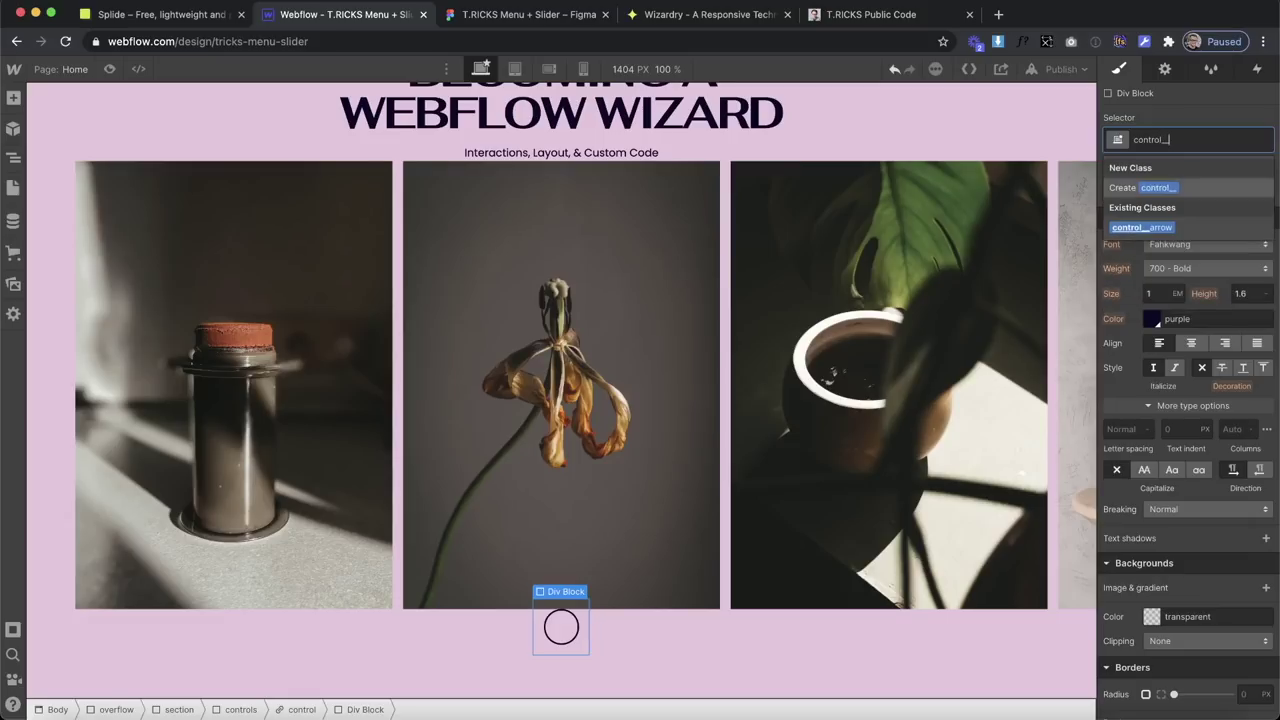
{"action": "type", "text": "fill"}
{"action": "key", "text": "Return"}
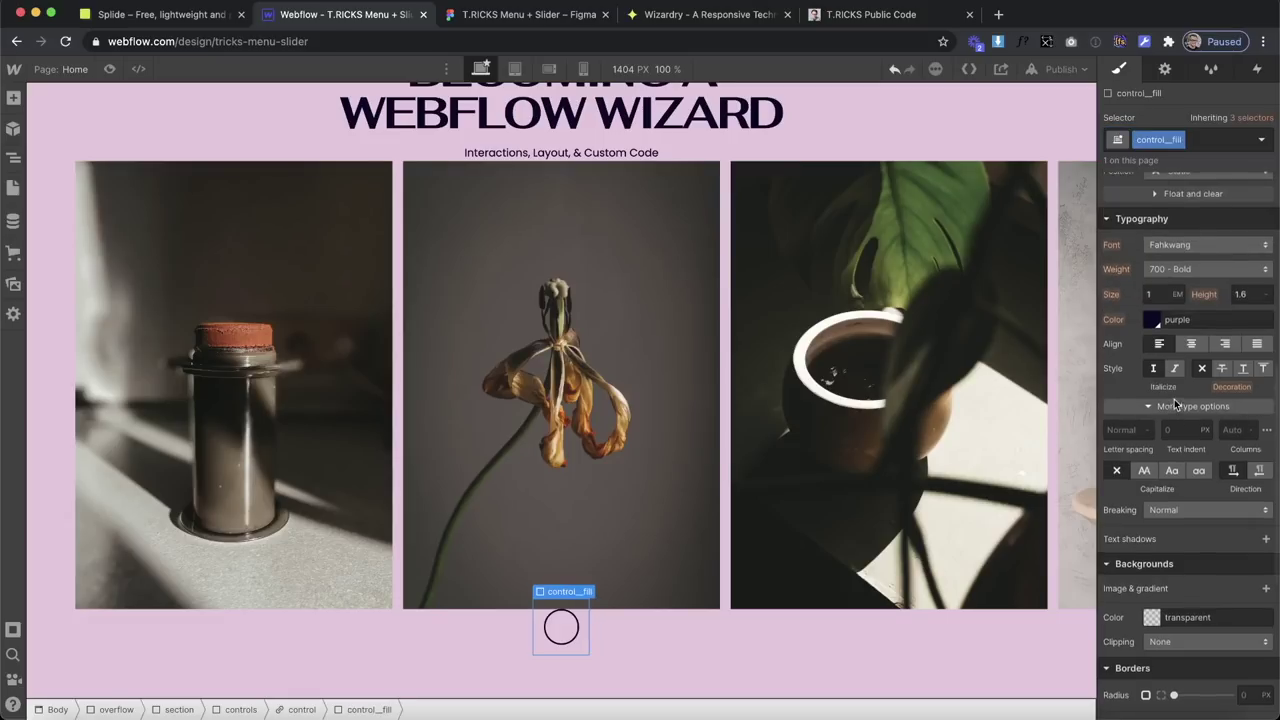
{"action": "scroll", "coordinate": [1180, 420], "scroll_direction": "up", "scroll_amount": 5}
{"action": "left_click", "coordinate": [1177, 529]}
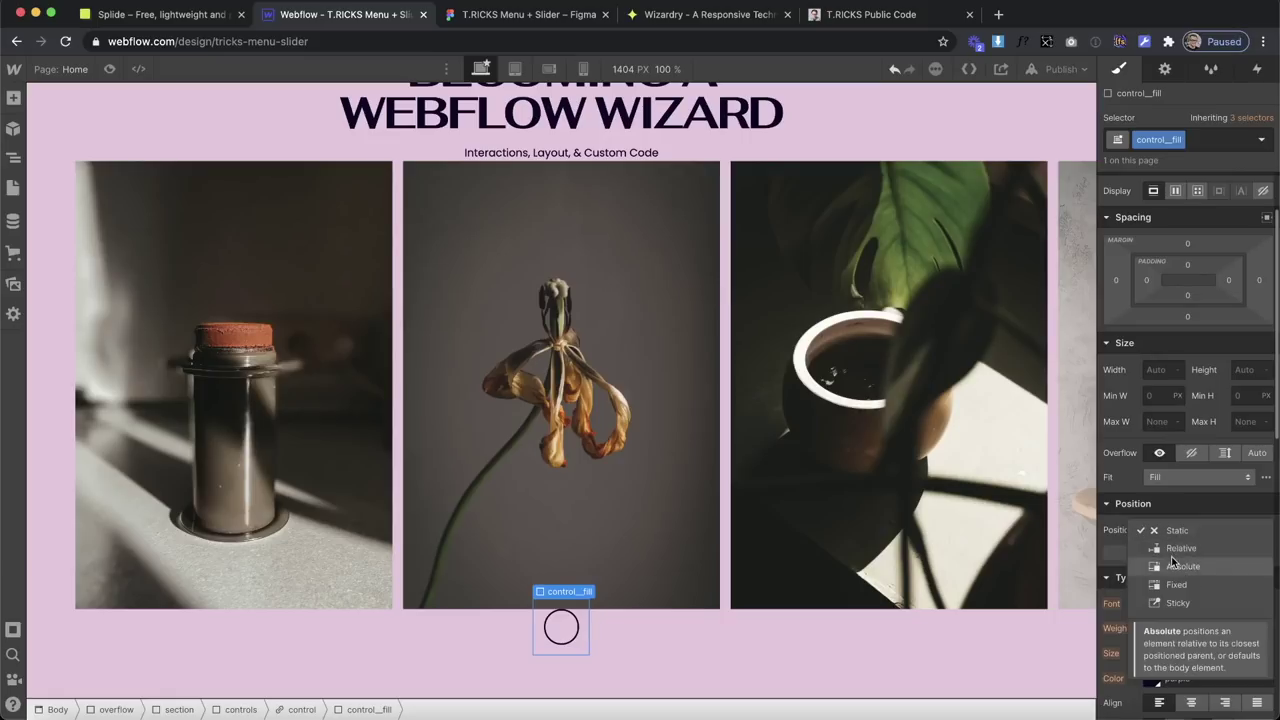
{"action": "left_click", "coordinate": [1175, 556]}
{"action": "left_click", "coordinate": [1166, 553]}
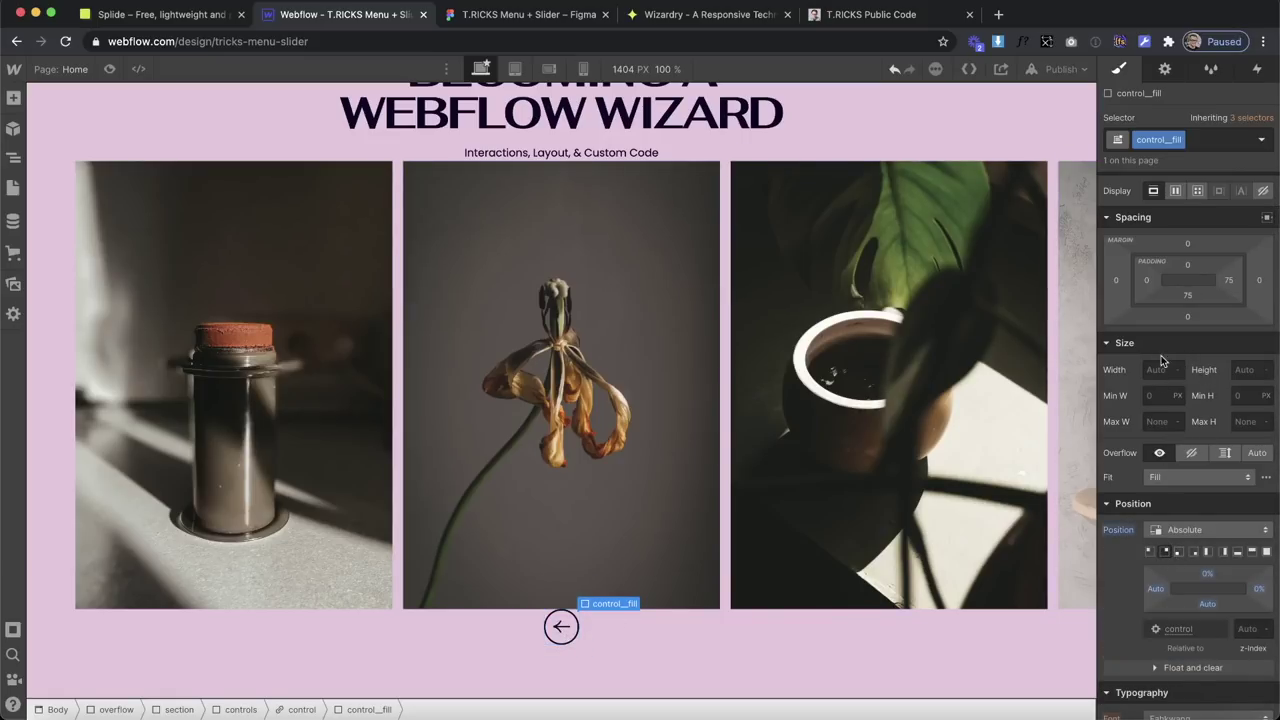
{"action": "key", "text": "Return"}
{"action": "left_click", "coordinate": [1240, 370]}
{"action": "type", "text": "100%"}
{"action": "key", "text": "Return"}
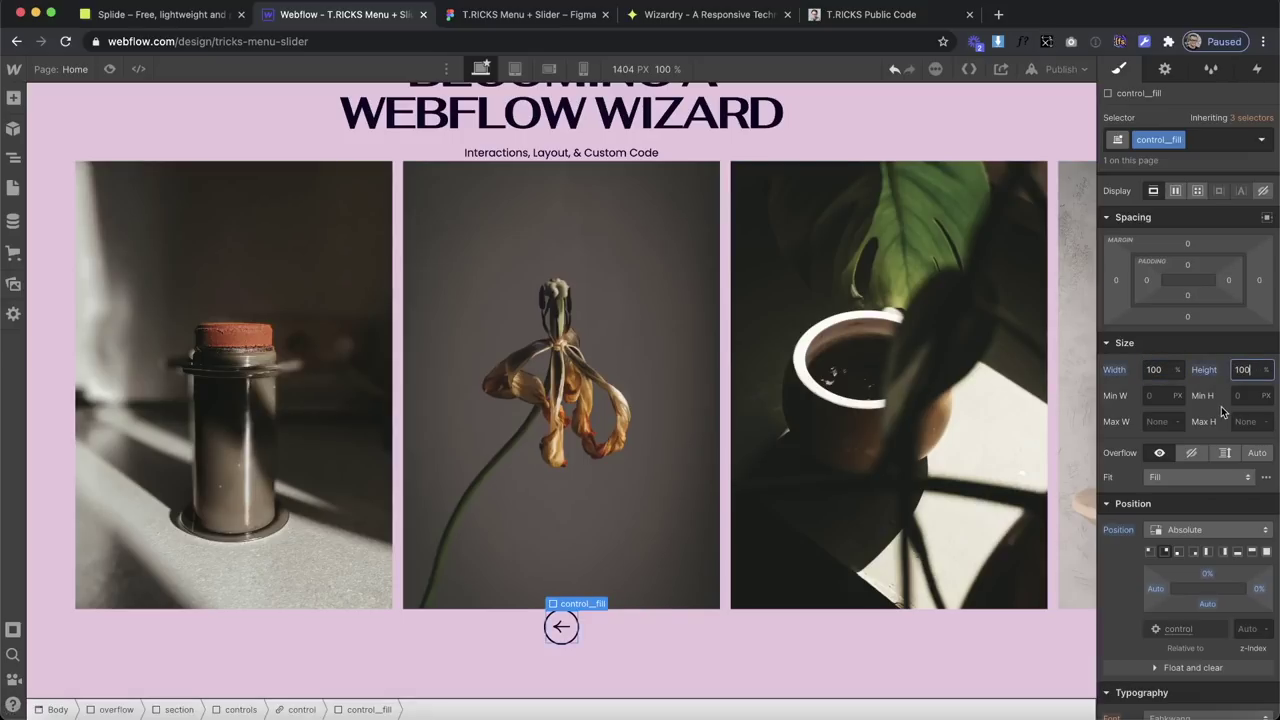
Give control__fill a dark purple background and z-index 1.
{"action": "scroll", "coordinate": [1222, 412], "scroll_direction": "down", "scroll_amount": 5}
{"action": "left_click", "coordinate": [1152, 583]}
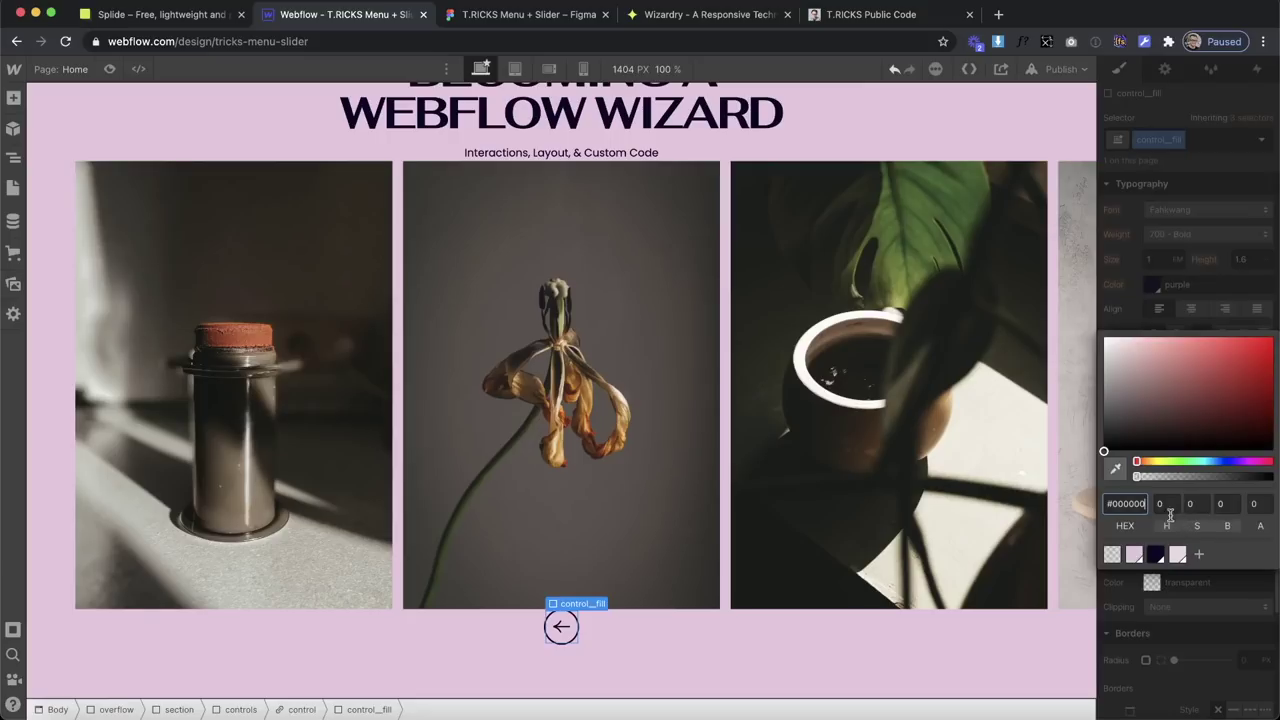
{"action": "left_click", "coordinate": [1156, 553]}
{"action": "key", "text": "Escape"}
{"action": "scroll", "coordinate": [1200, 450], "scroll_direction": "up", "scroll_amount": 5}
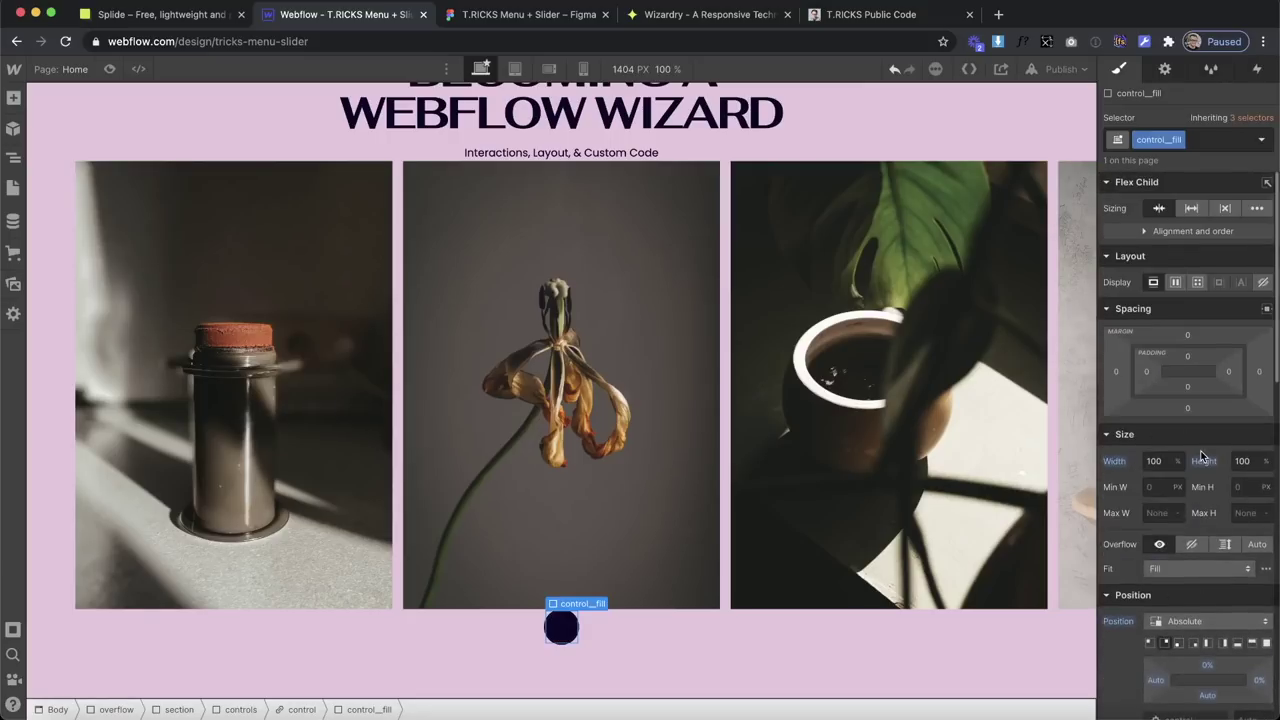
{"action": "scroll", "coordinate": [1200, 450], "scroll_direction": "down", "scroll_amount": 1}
{"action": "scroll", "coordinate": [1200, 450], "scroll_direction": "down", "scroll_amount": 1}
{"action": "left_click", "coordinate": [1243, 551]}
{"action": "type", "text": "1"}
{"action": "left_click", "coordinate": [13, 159]}
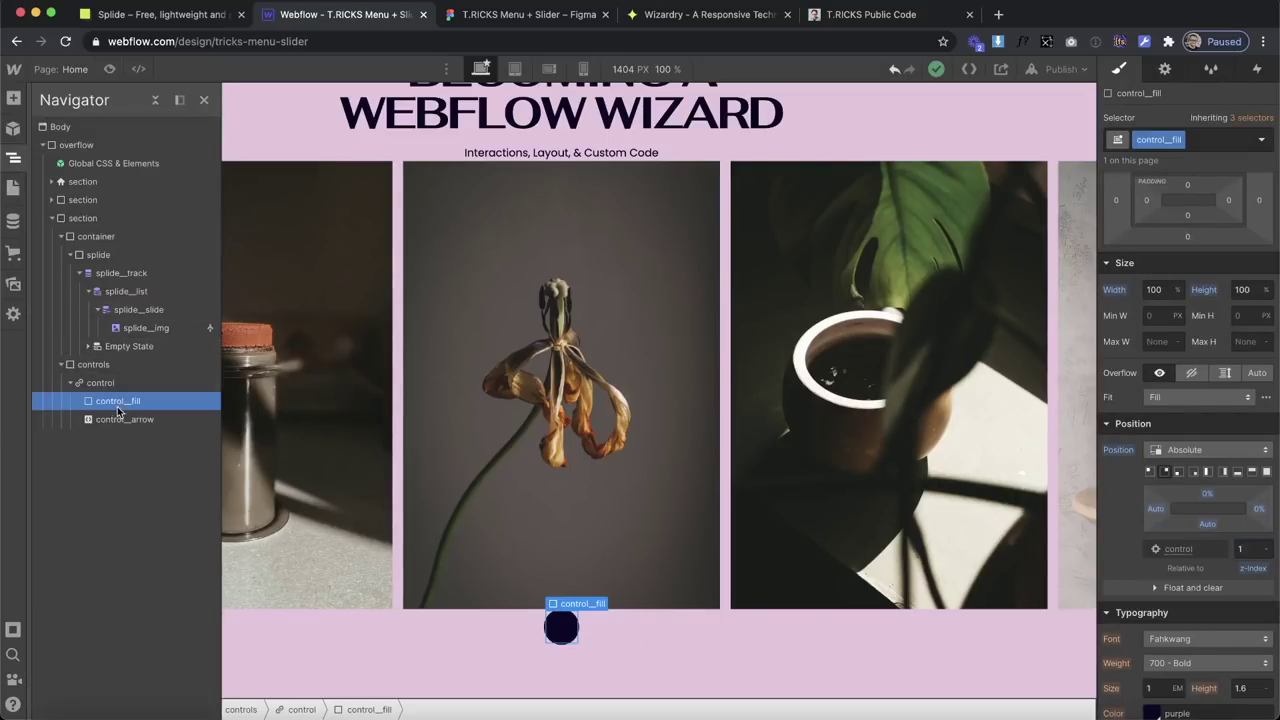
Set control_arrow's z-index to 2.
{"action": "left_click", "coordinate": [125, 419]}
{"action": "scroll", "coordinate": [1236, 447], "scroll_direction": "down", "scroll_amount": 4}
{"action": "left_click", "coordinate": [1239, 466]}
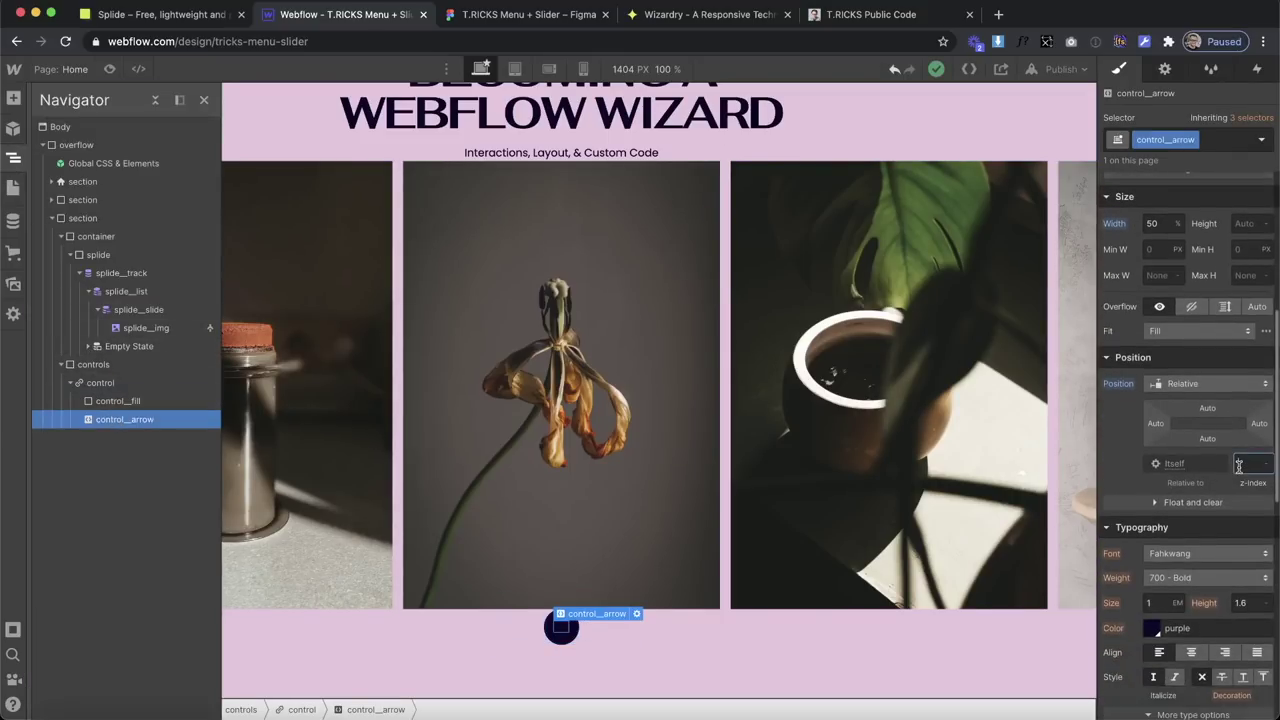
{"action": "type", "text": "2"}
Give control__fill a -100% top margin and 50% radius, fine-tuning the offset.
{"action": "left_click", "coordinate": [118, 401]}
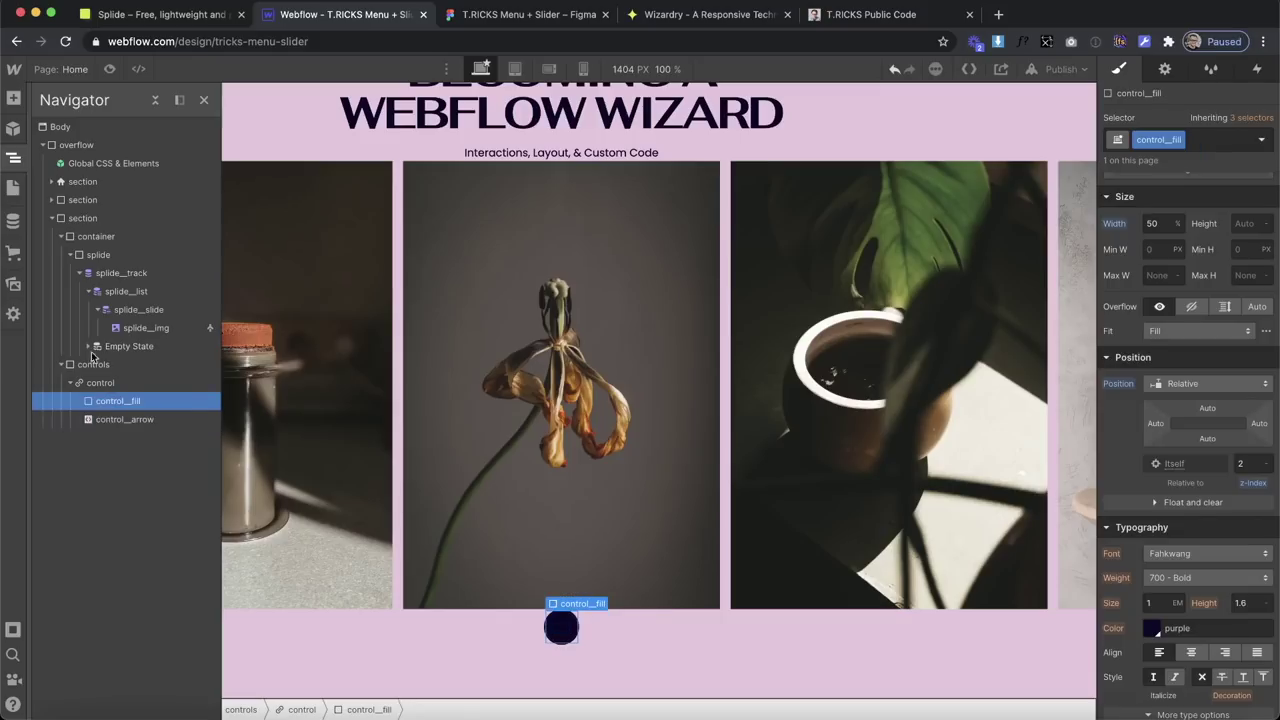
{"action": "right_click", "coordinate": [14, 160]}
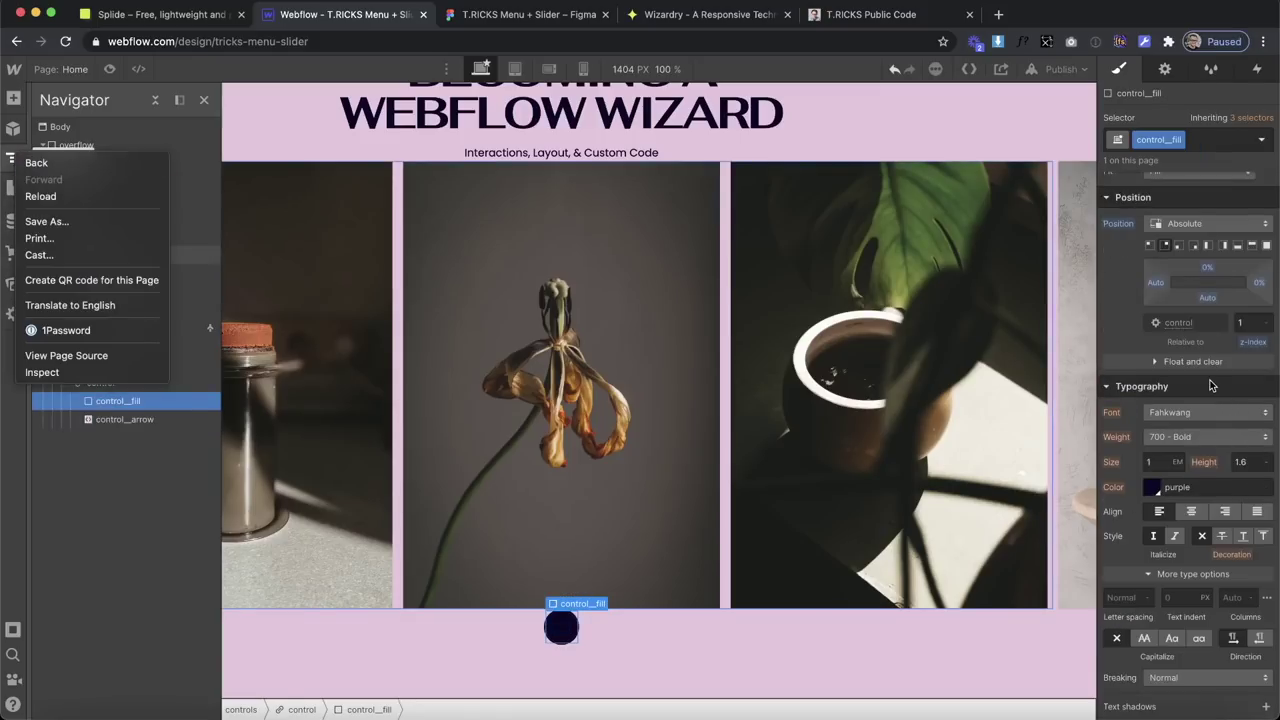
{"action": "left_click", "coordinate": [1181, 284]}
{"action": "scroll", "coordinate": [1203, 333], "scroll_direction": "up", "scroll_amount": 5}
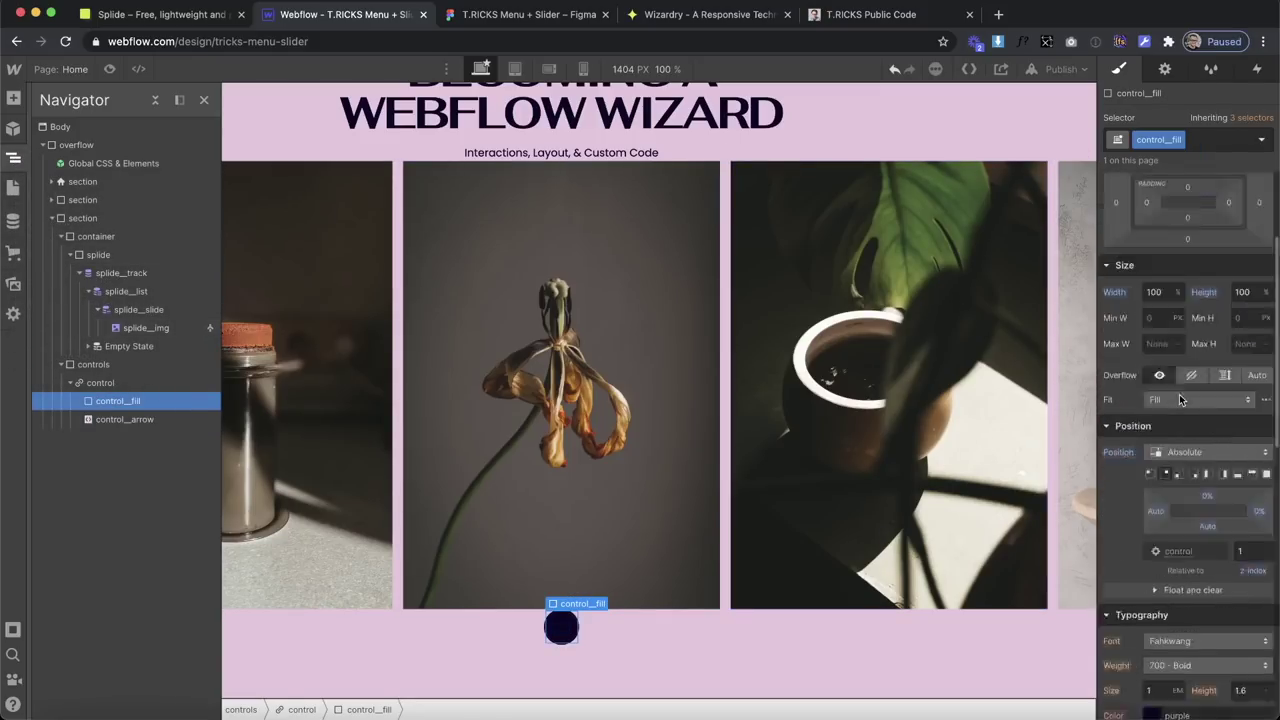
{"action": "left_click", "coordinate": [1188, 337]}
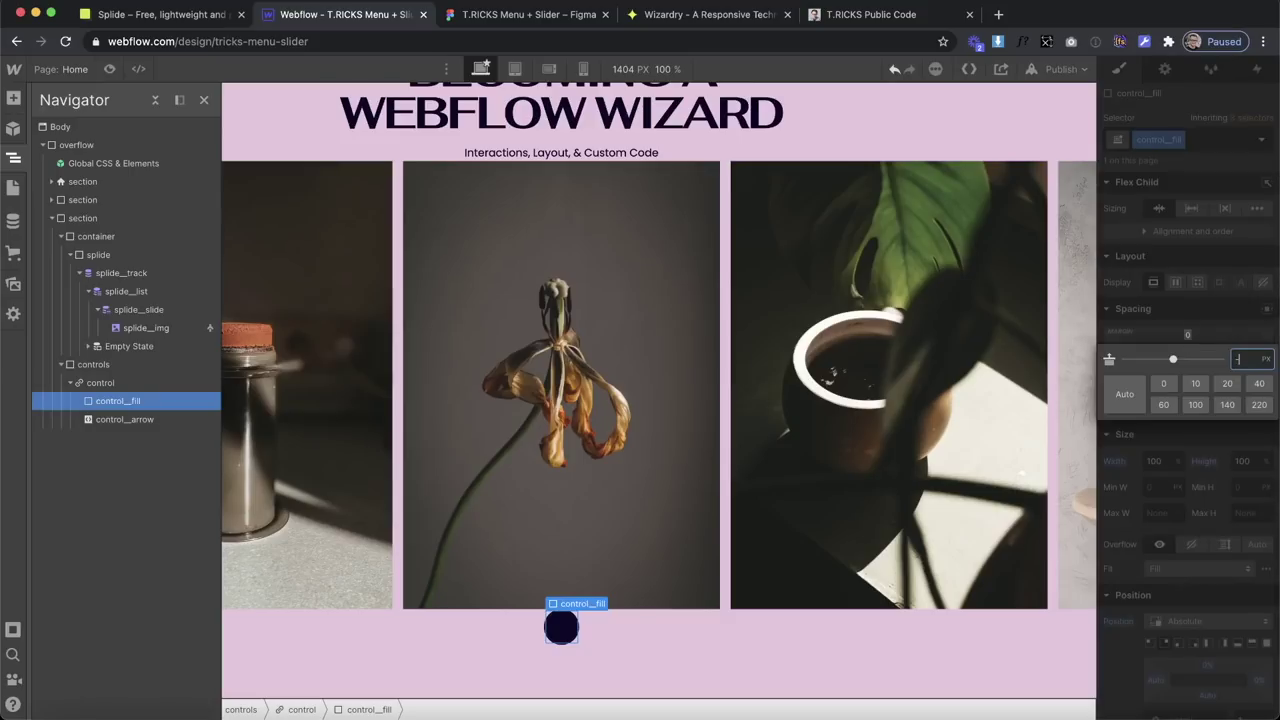
{"action": "type", "text": "-100%"}
{"action": "key", "text": "Return"}
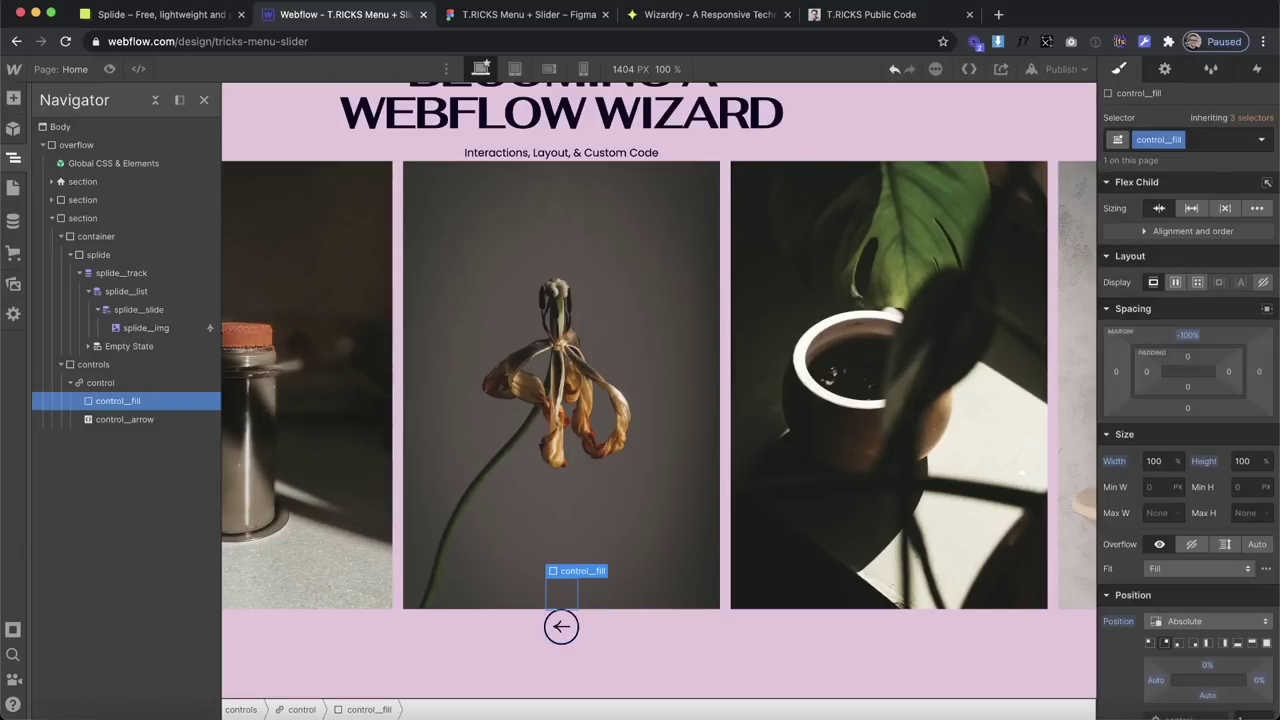
{"action": "left_click_drag", "start_coordinate": [1184, 341], "coordinate": [1183, 309]}
{"action": "scroll", "coordinate": [1180, 450], "scroll_direction": "down", "scroll_amount": 10}
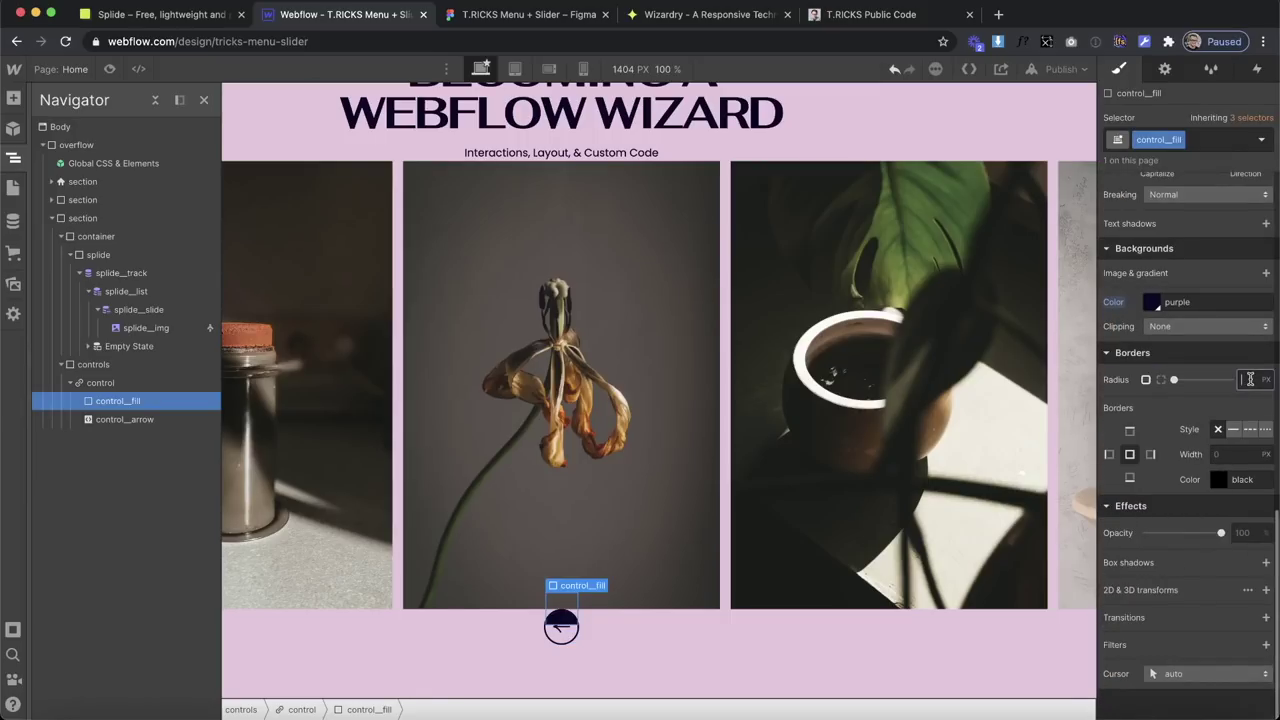
{"action": "type", "text": "50"}
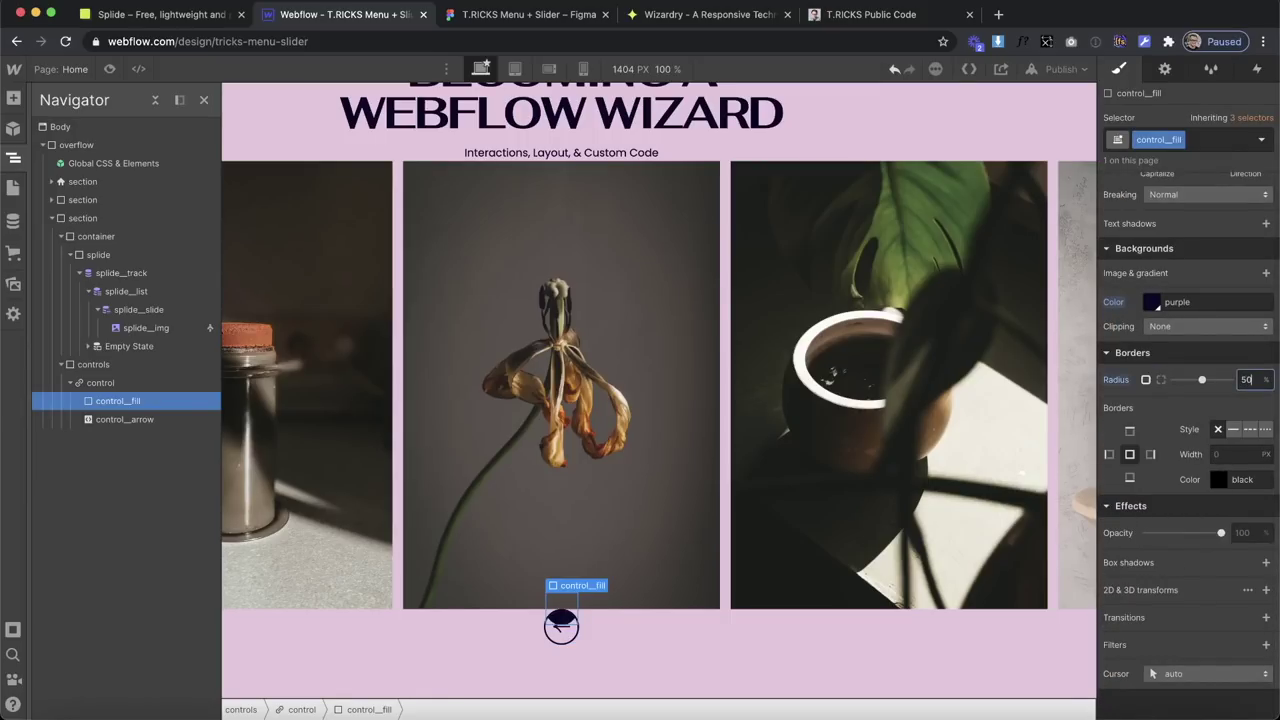
{"action": "scroll", "coordinate": [1238, 380], "scroll_direction": "up", "scroll_amount": 10}
{"action": "mouse_move", "coordinate": [1188, 335]}
{"action": "left_mouse_down"}
{"action": "mouse_move", "coordinate": [1201, 291]}
{"action": "mouse_move", "coordinate": [1190, 335]}
{"action": "mouse_move", "coordinate": [1200, 330]}
{"action": "mouse_move", "coordinate": [1200, 275]}
{"action": "mouse_move", "coordinate": [1197, 333]}
{"action": "left_mouse_up"}
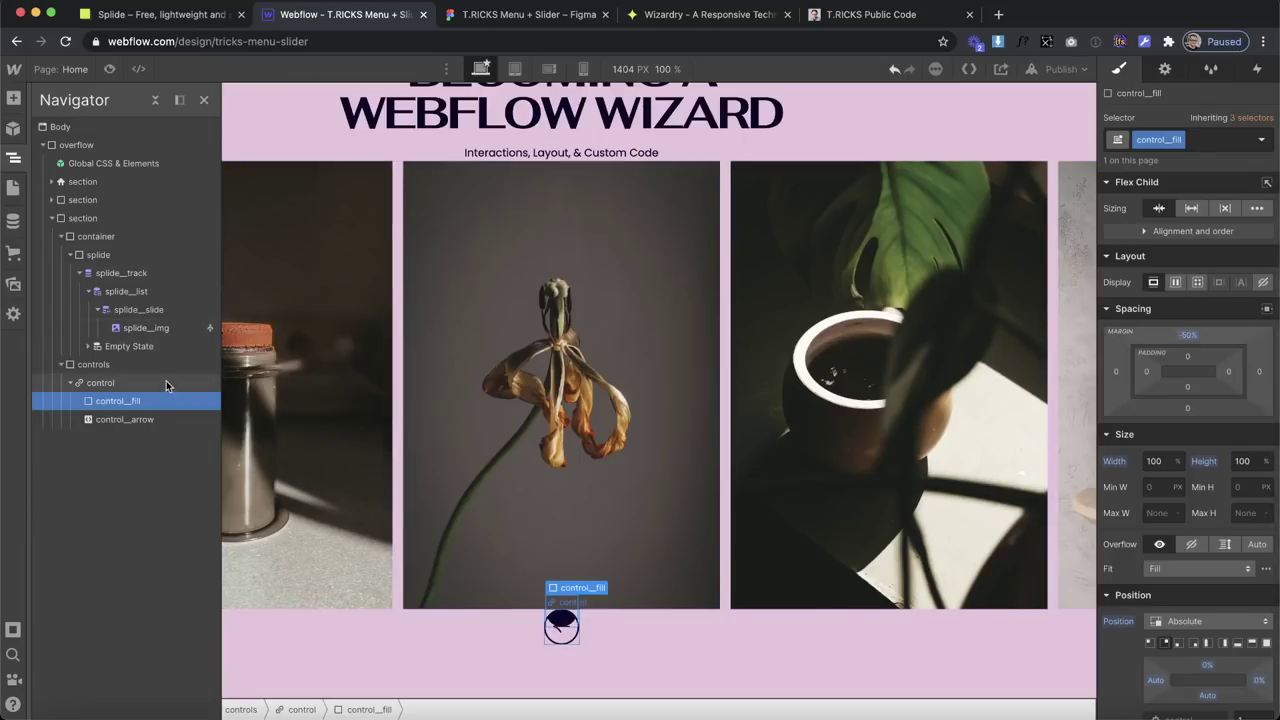
Make the control's overflow visible and set control__fill top and right margins to -100%.
{"action": "left_click", "coordinate": [166, 382]}
{"action": "scroll", "coordinate": [1196, 645], "scroll_direction": "down", "scroll_amount": 1}
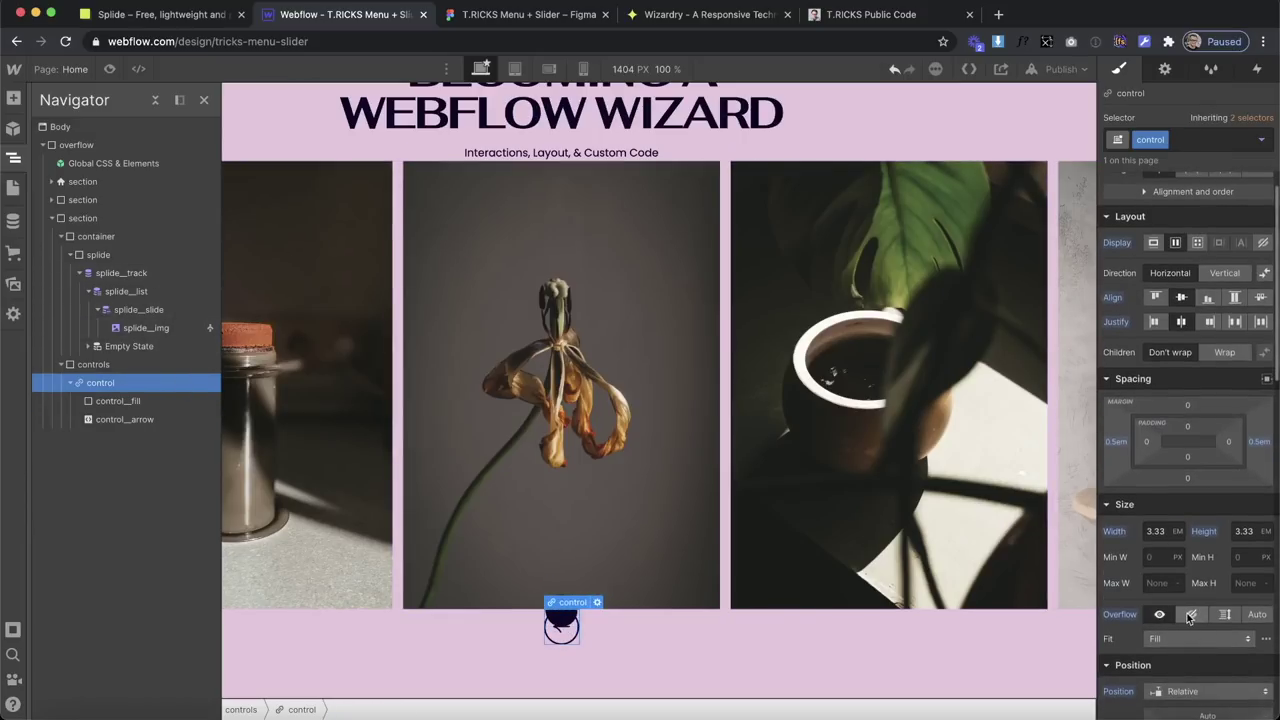
{"action": "left_click", "coordinate": [1158, 616]}
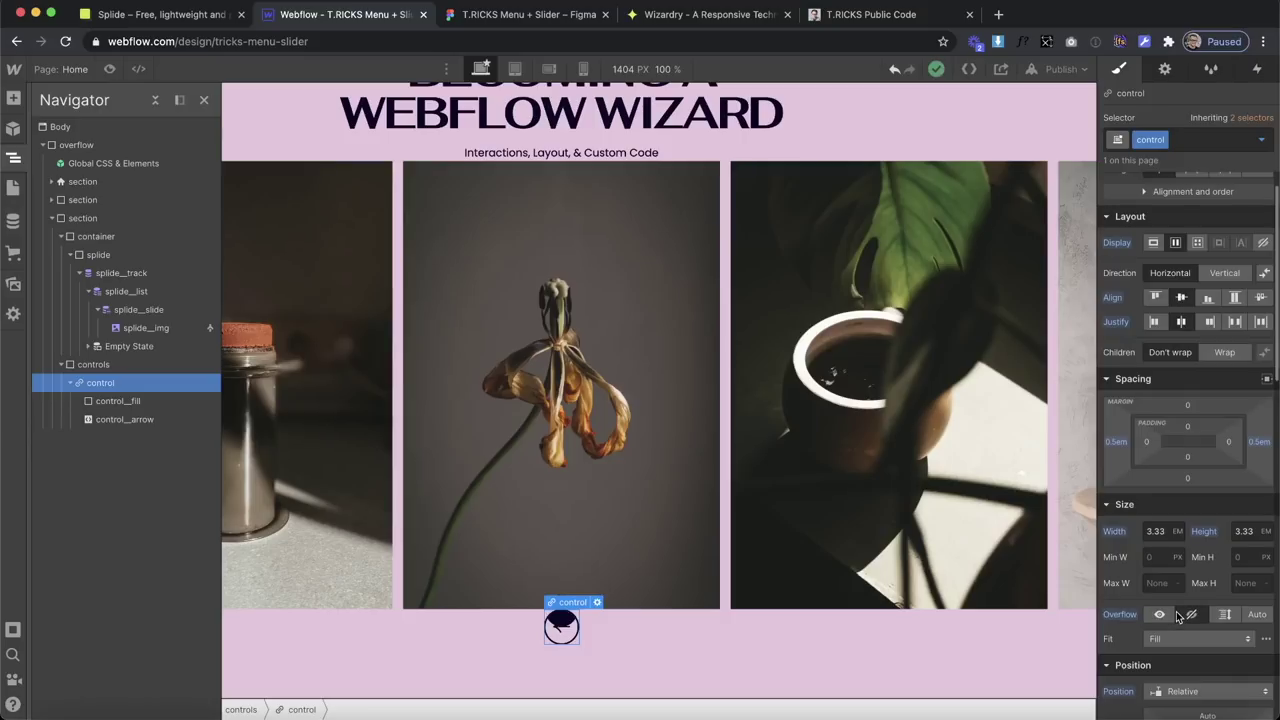
{"action": "left_click", "coordinate": [142, 400]}
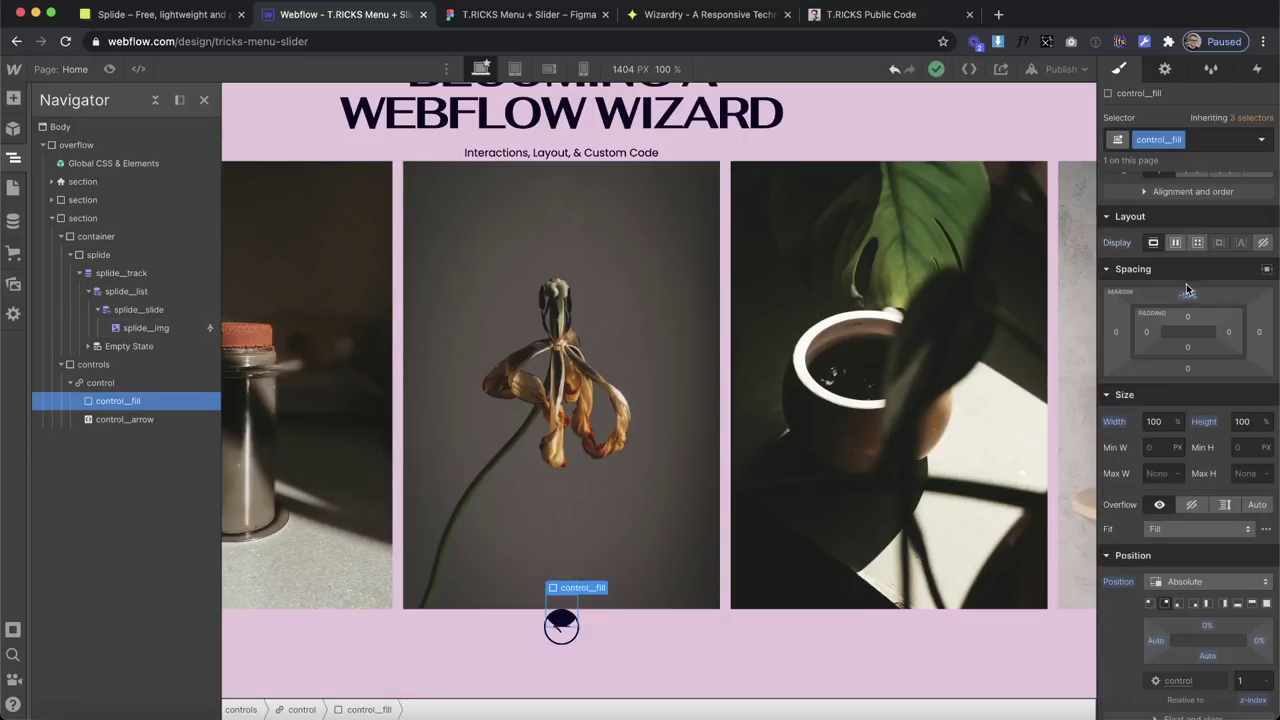
{"action": "left_click", "coordinate": [1187, 296]}
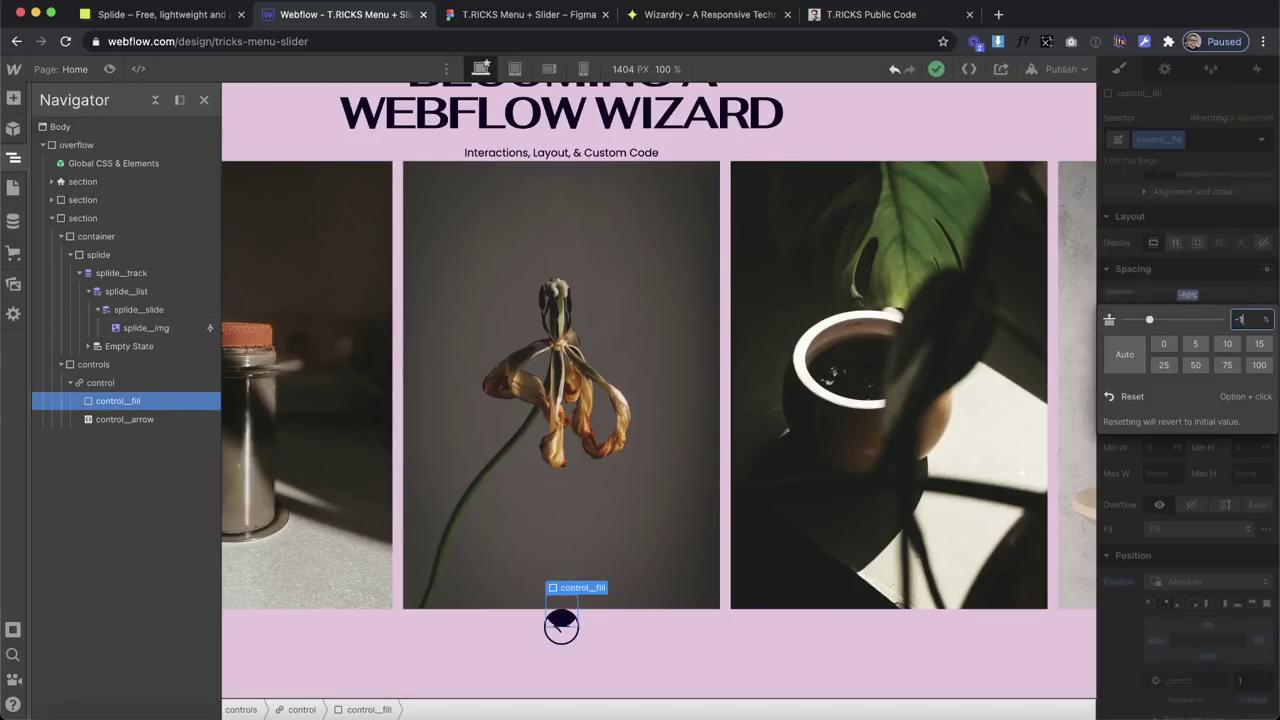
{"action": "type", "text": "-100"}
{"action": "key", "text": "Return"}
{"action": "left_click", "coordinate": [1262, 334]}
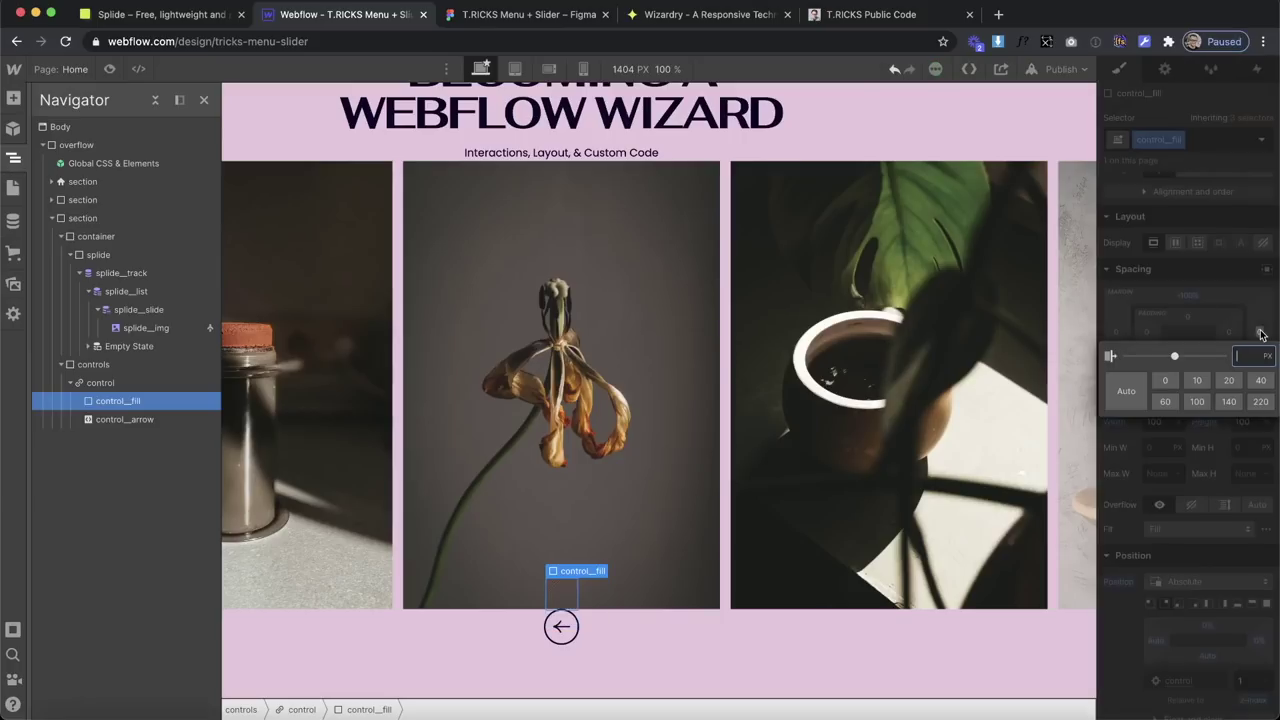
{"action": "type", "text": "-100%"}
{"action": "key", "text": "Return"}
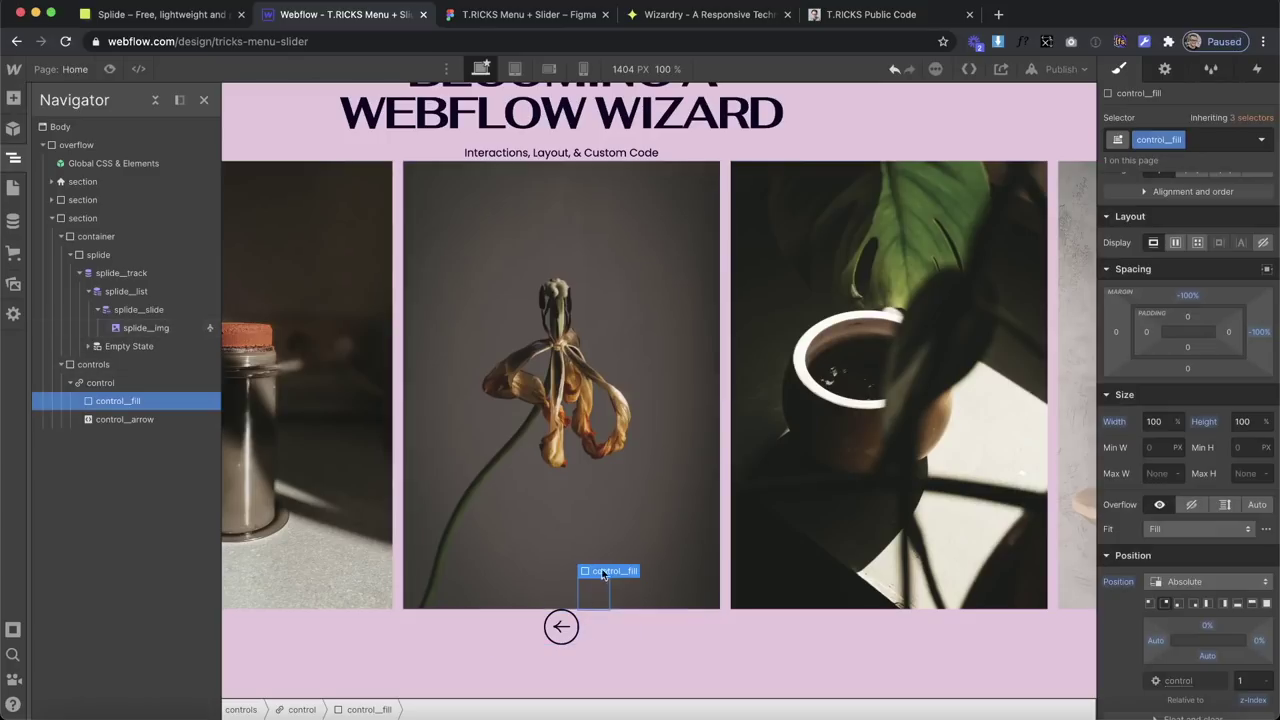
{"action": "left_click", "coordinate": [557, 635]}
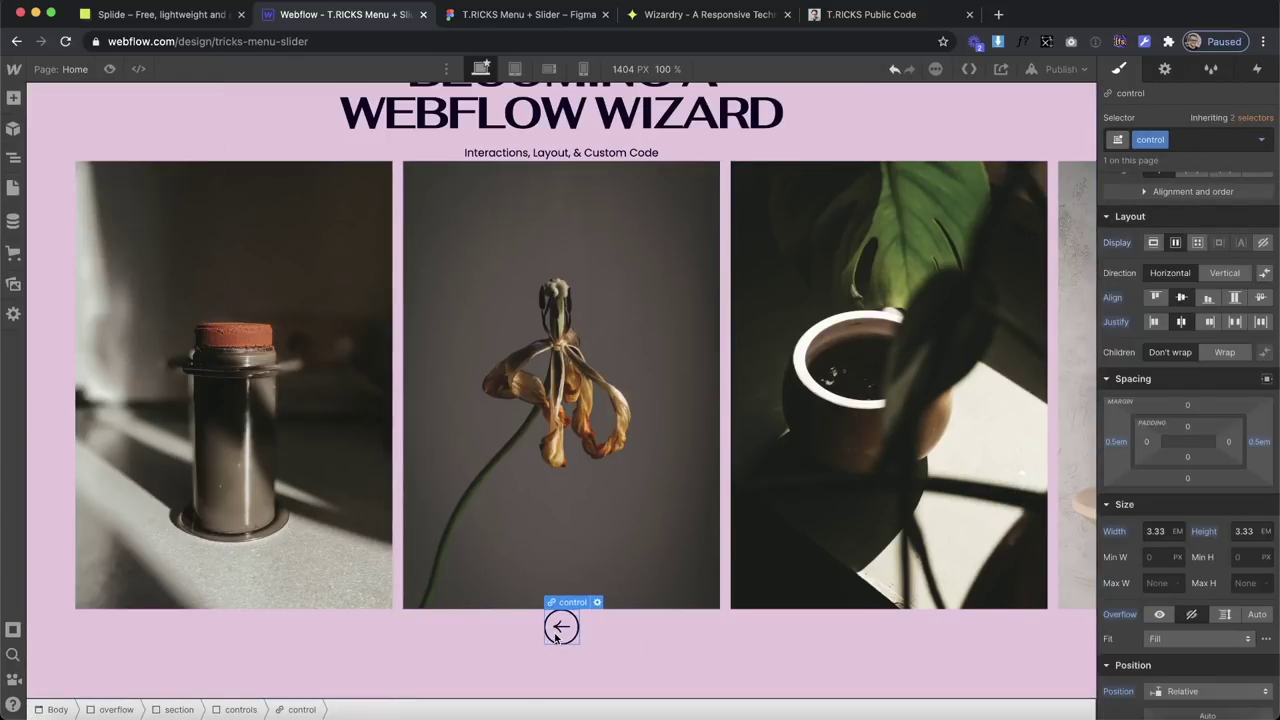
{"action": "left_click", "coordinate": [14, 156]}
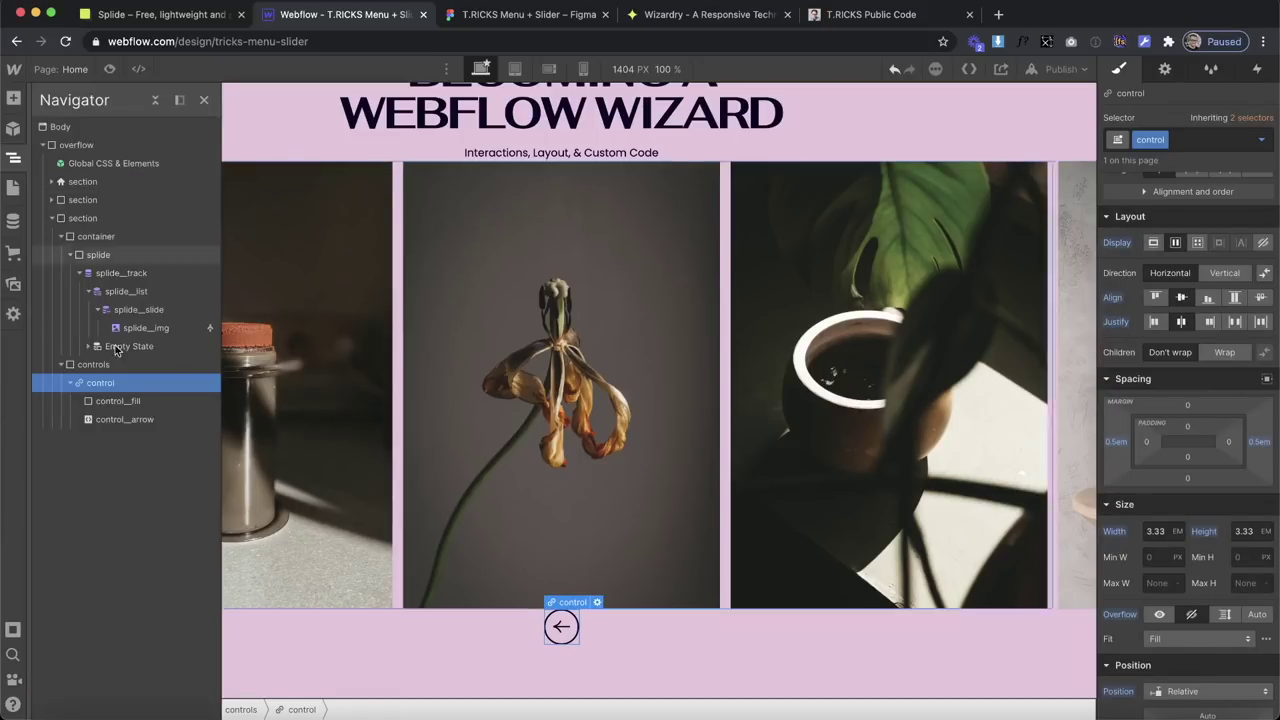
{"action": "left_click", "coordinate": [1261, 141]}
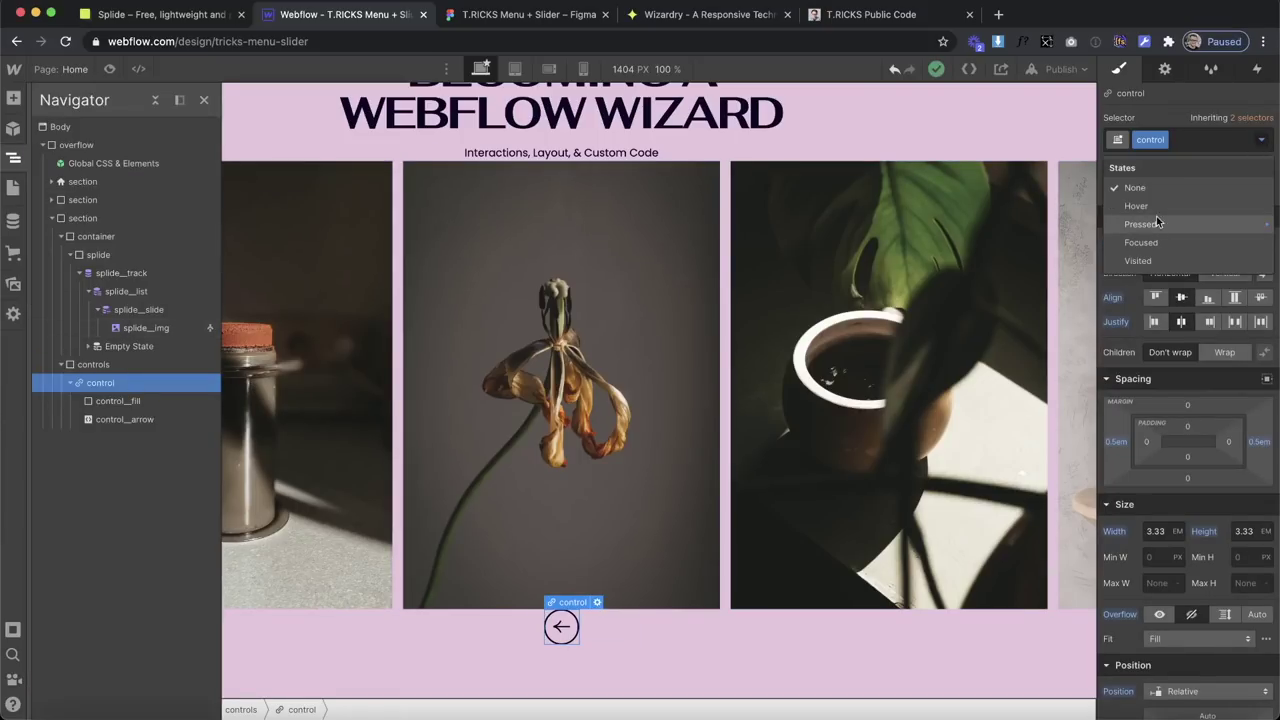
{"action": "left_click", "coordinate": [1154, 225]}
{"action": "scroll", "coordinate": [1176, 520], "scroll_direction": "down", "scroll_amount": 10}
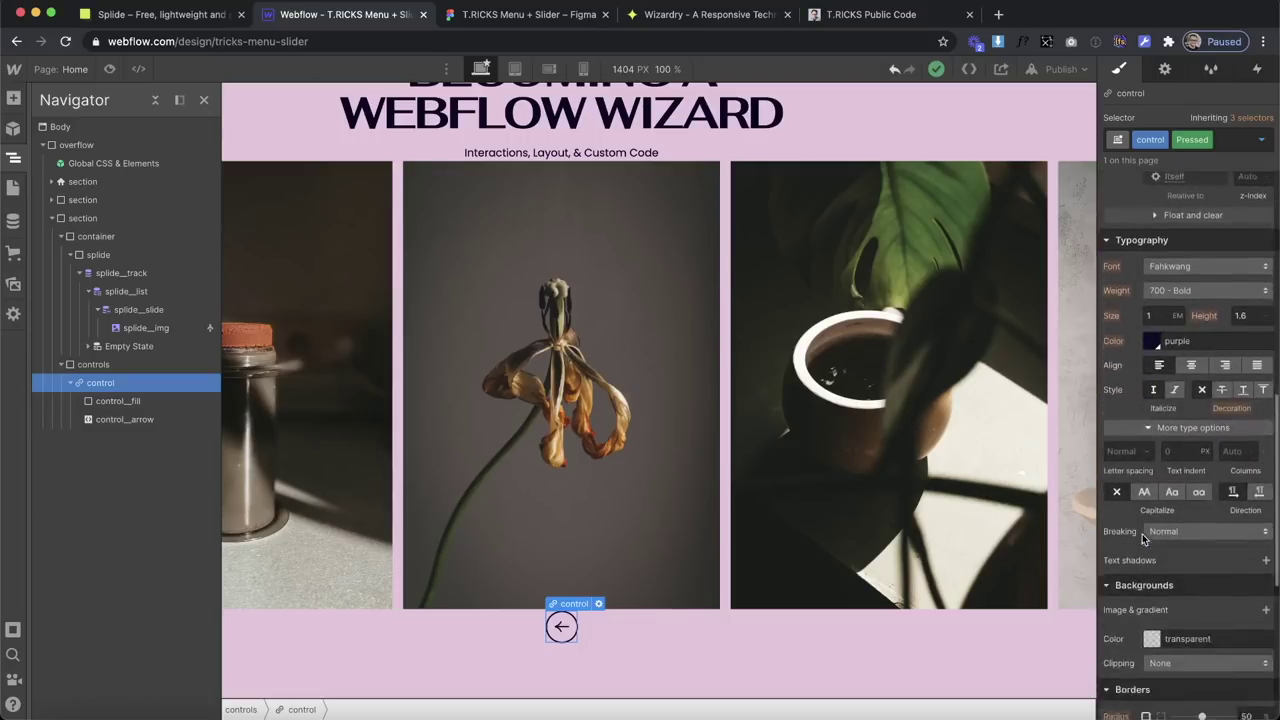
{"action": "left_click", "coordinate": [1178, 566]}
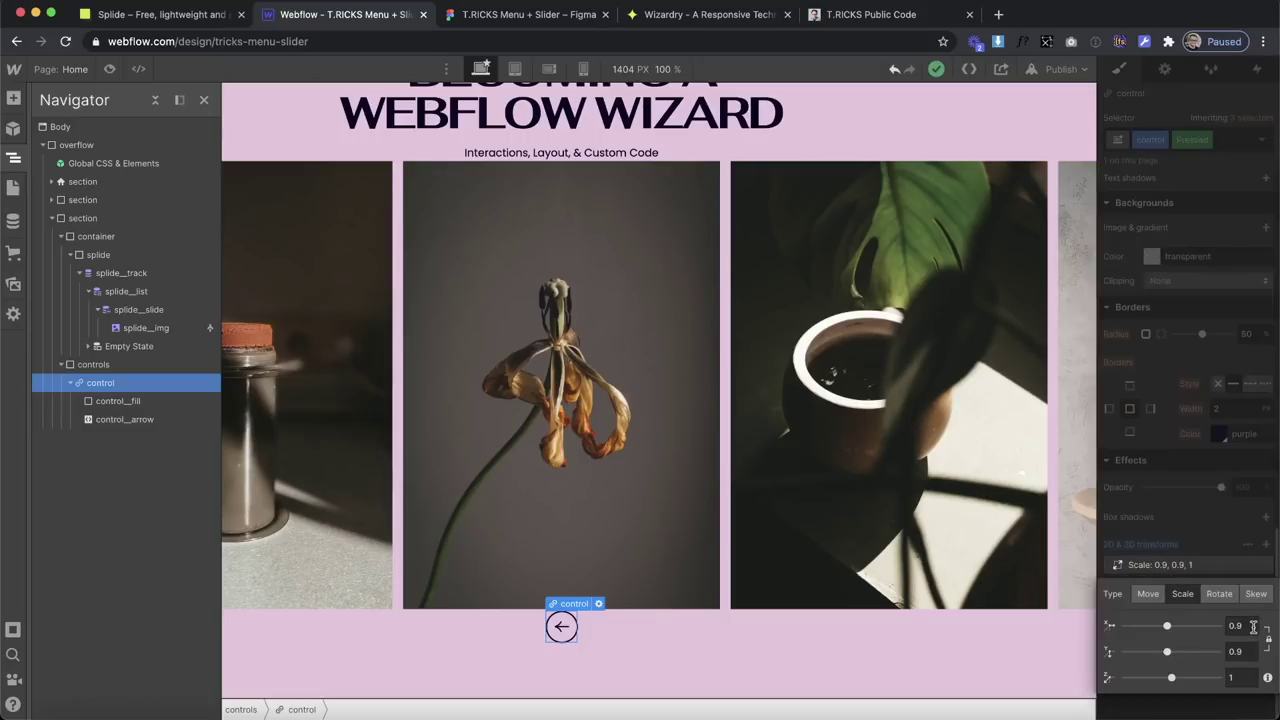
{"action": "left_click", "coordinate": [844, 639]}
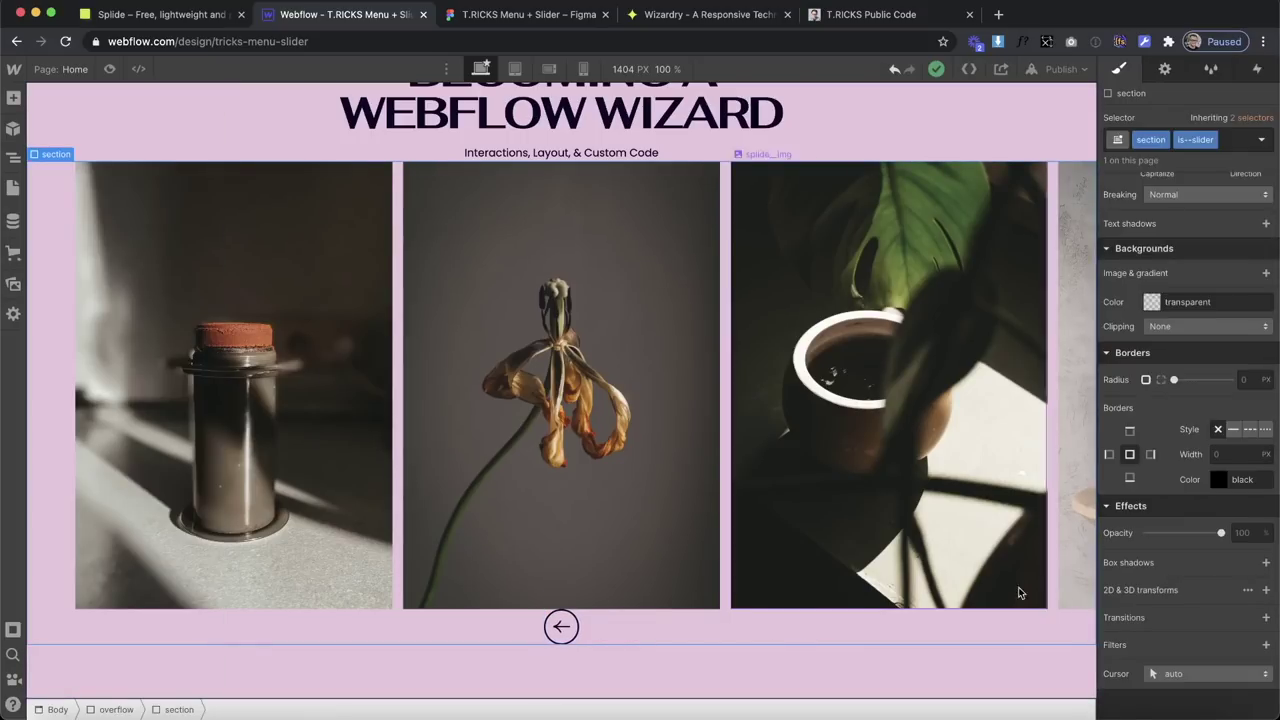
{"action": "left_click", "coordinate": [560, 626]}
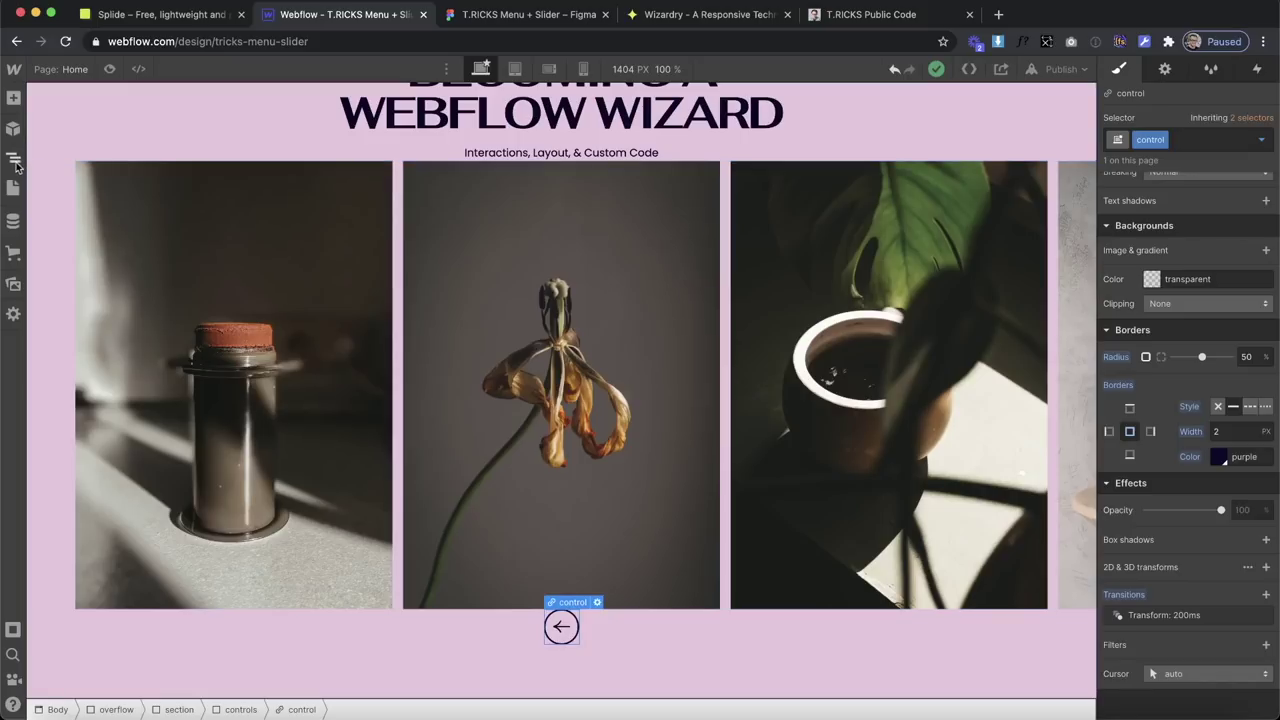
Add a Mouse hover trigger on the control class that starts a new timed animation named Control Hover In.
{"action": "left_click", "coordinate": [1259, 67]}
{"action": "left_click", "coordinate": [1267, 119]}
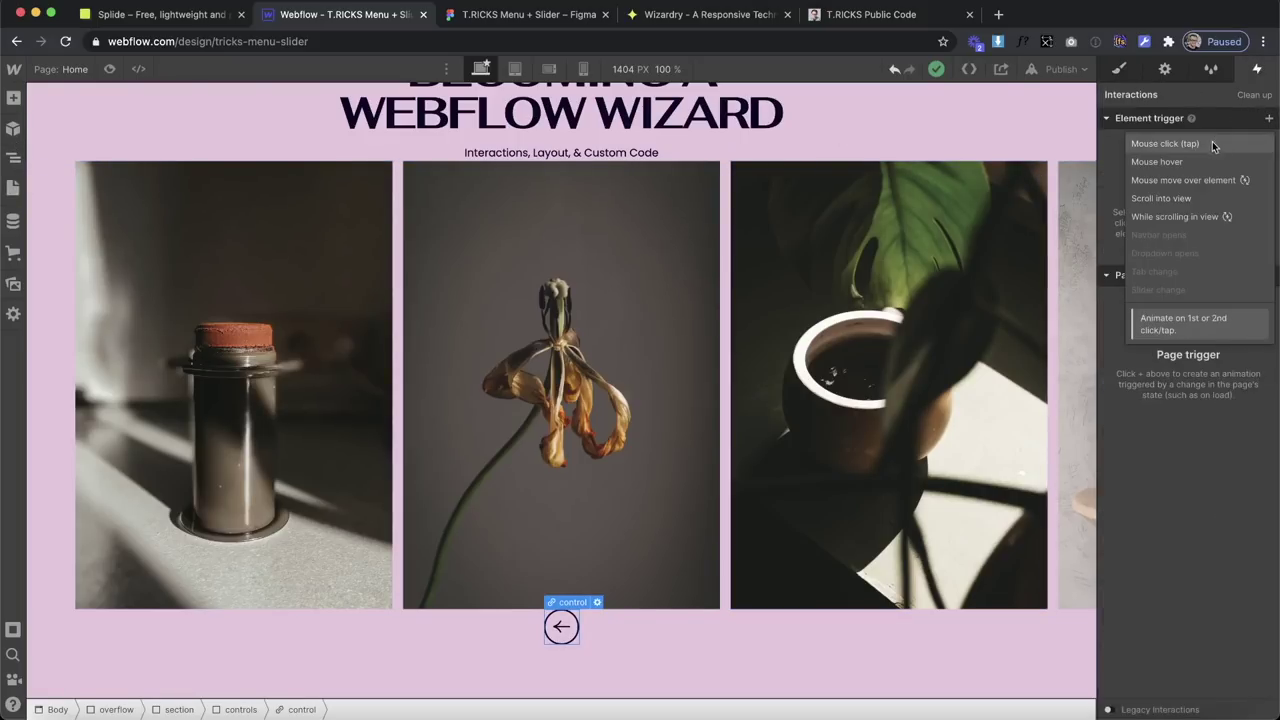
{"action": "left_click", "coordinate": [1193, 159]}
{"action": "left_click", "coordinate": [1229, 400]}
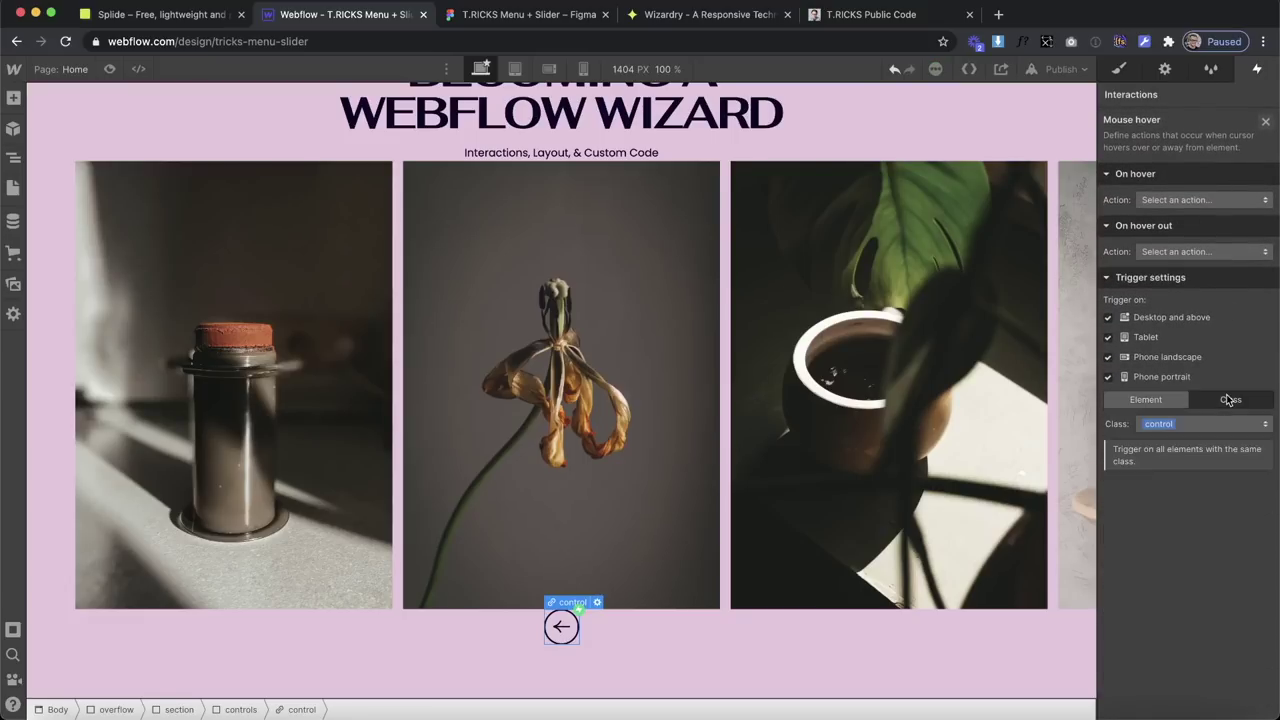
{"action": "left_click", "coordinate": [1200, 200]}
{"action": "left_click", "coordinate": [1180, 236]}
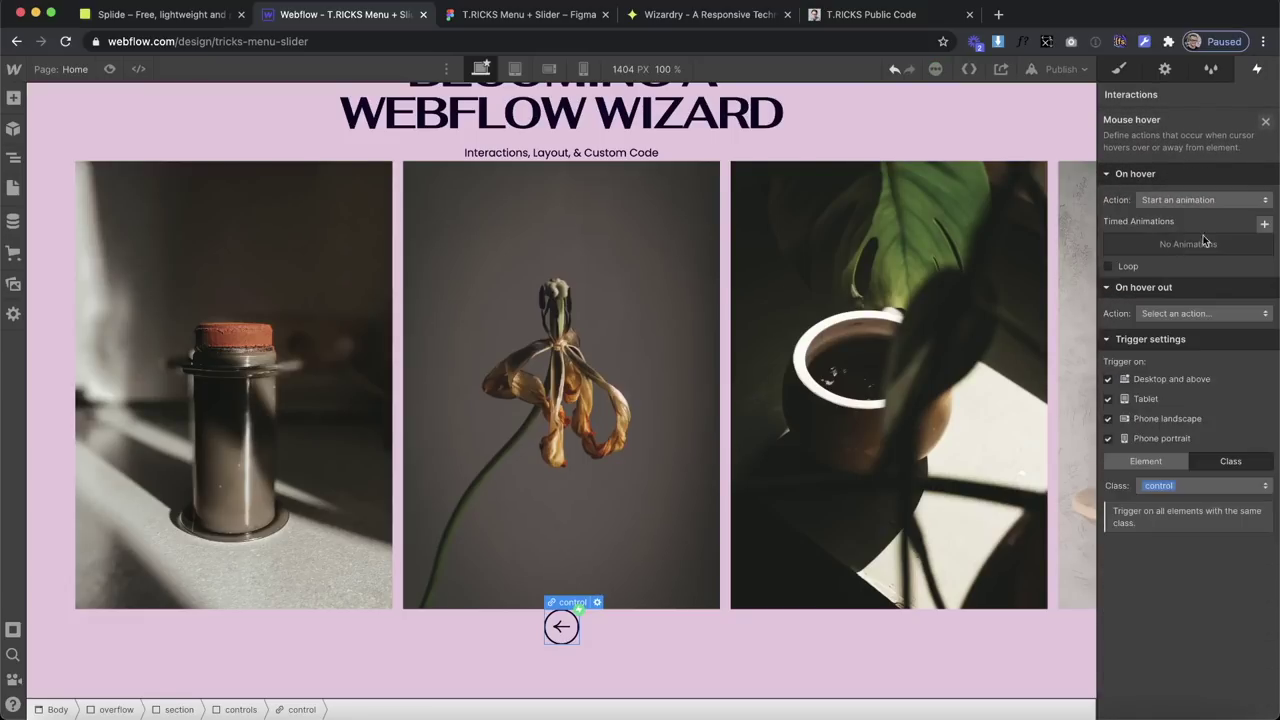
{"action": "left_click", "coordinate": [1262, 225]}
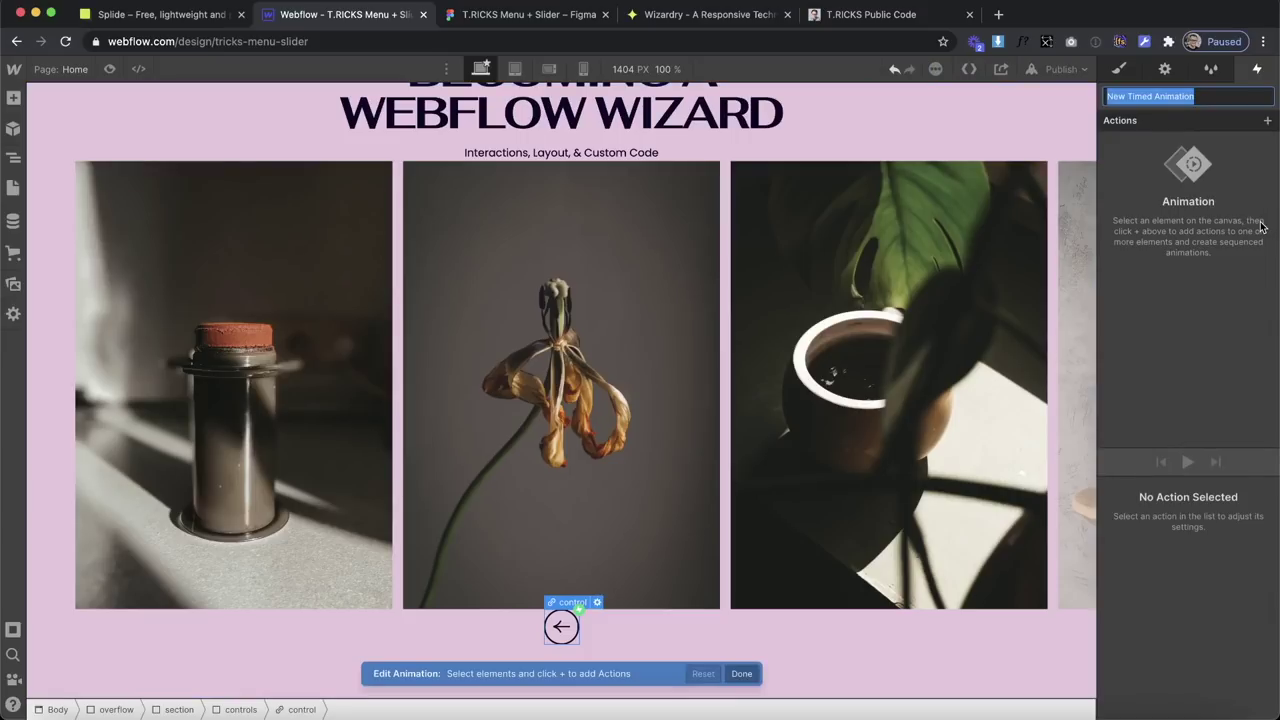
{"action": "type", "text": "Control Hover In"}
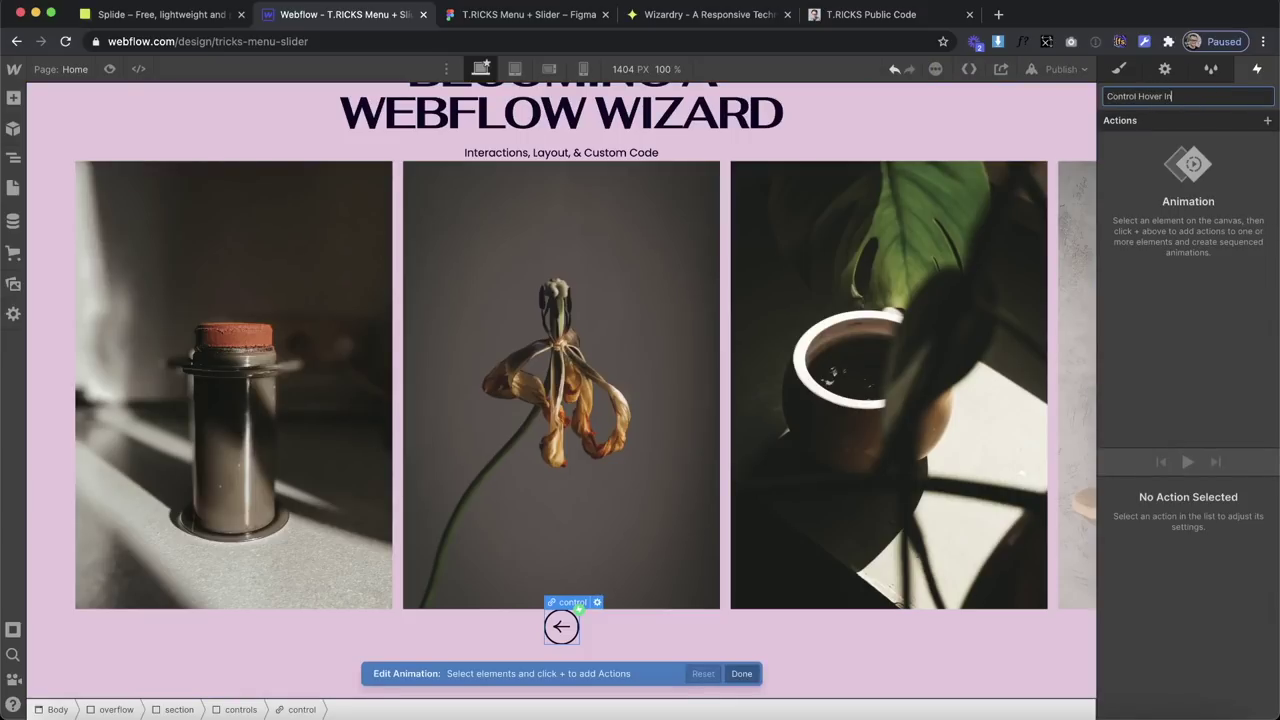
{"action": "key", "text": "Return"}
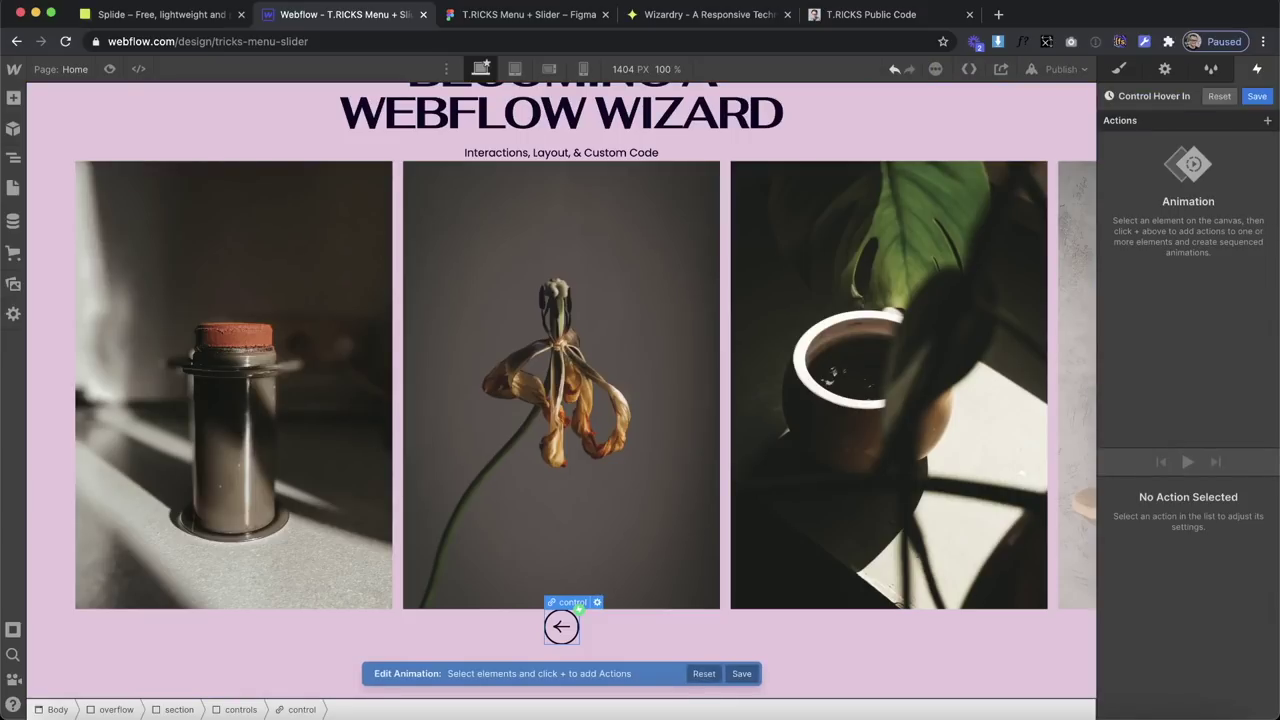
Add a starting Move action on the control__fill element and edit its vertical value.
{"action": "left_click", "coordinate": [13, 160]}
{"action": "left_click", "coordinate": [120, 398]}
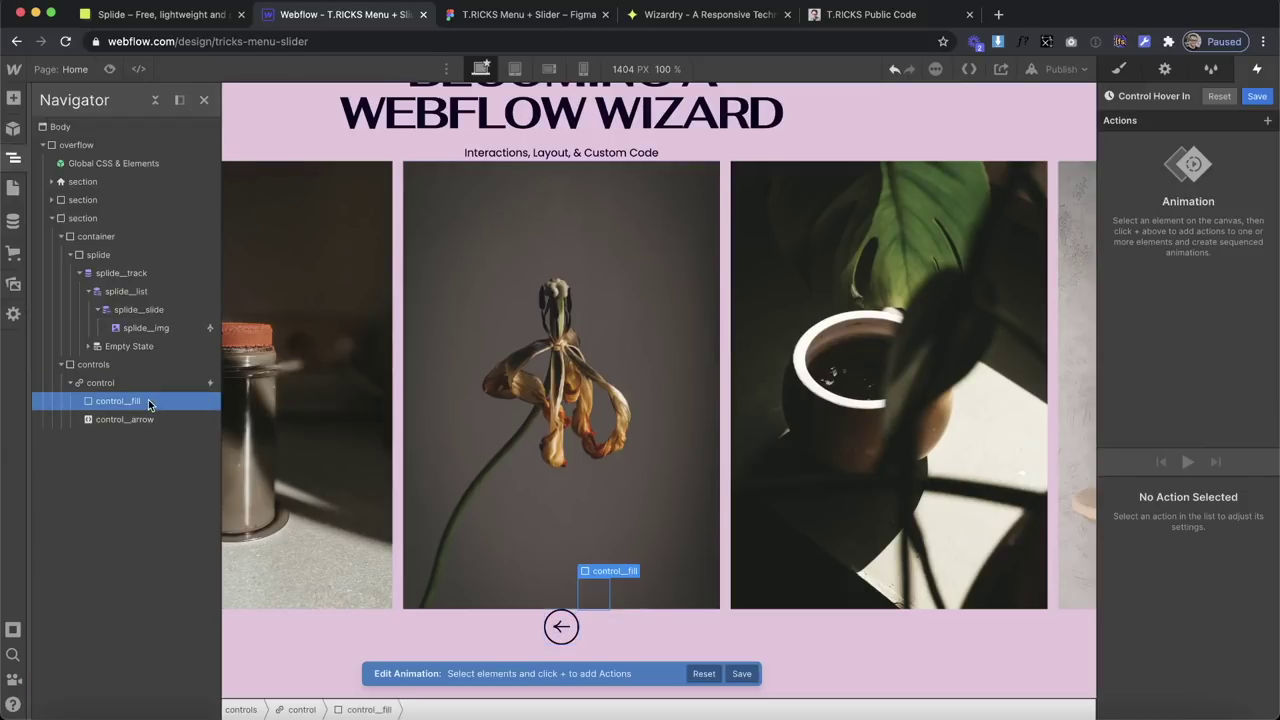
{"action": "left_click", "coordinate": [13, 158]}
{"action": "left_click", "coordinate": [1267, 120]}
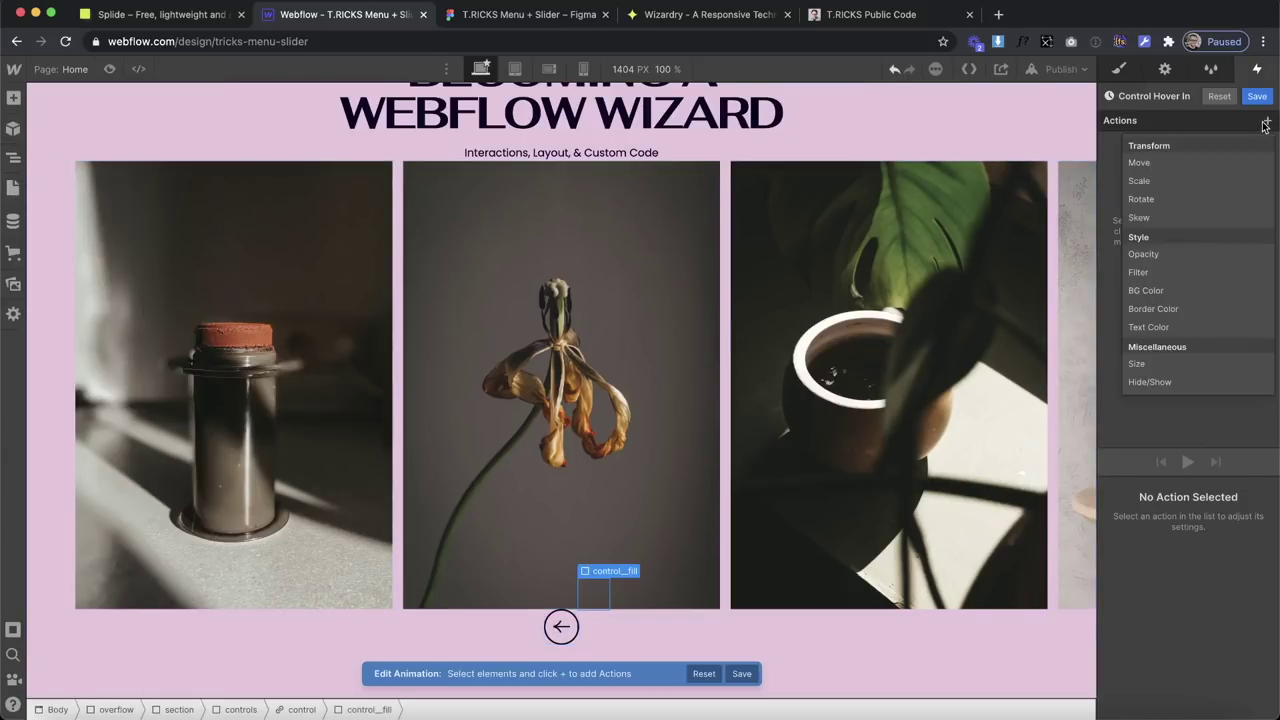
{"action": "scroll", "coordinate": [1254, 588], "scroll_direction": "down", "scroll_amount": 1}
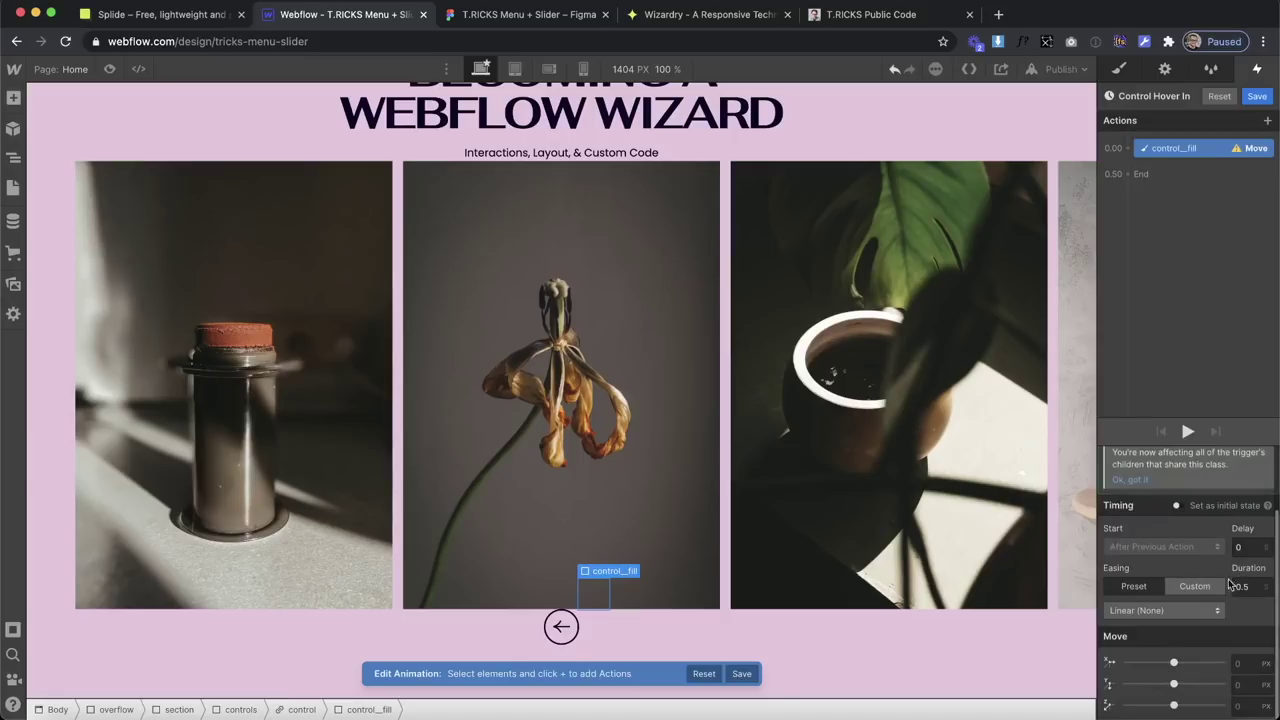
{"action": "scroll", "coordinate": [1179, 509], "scroll_direction": "up", "scroll_amount": 3}
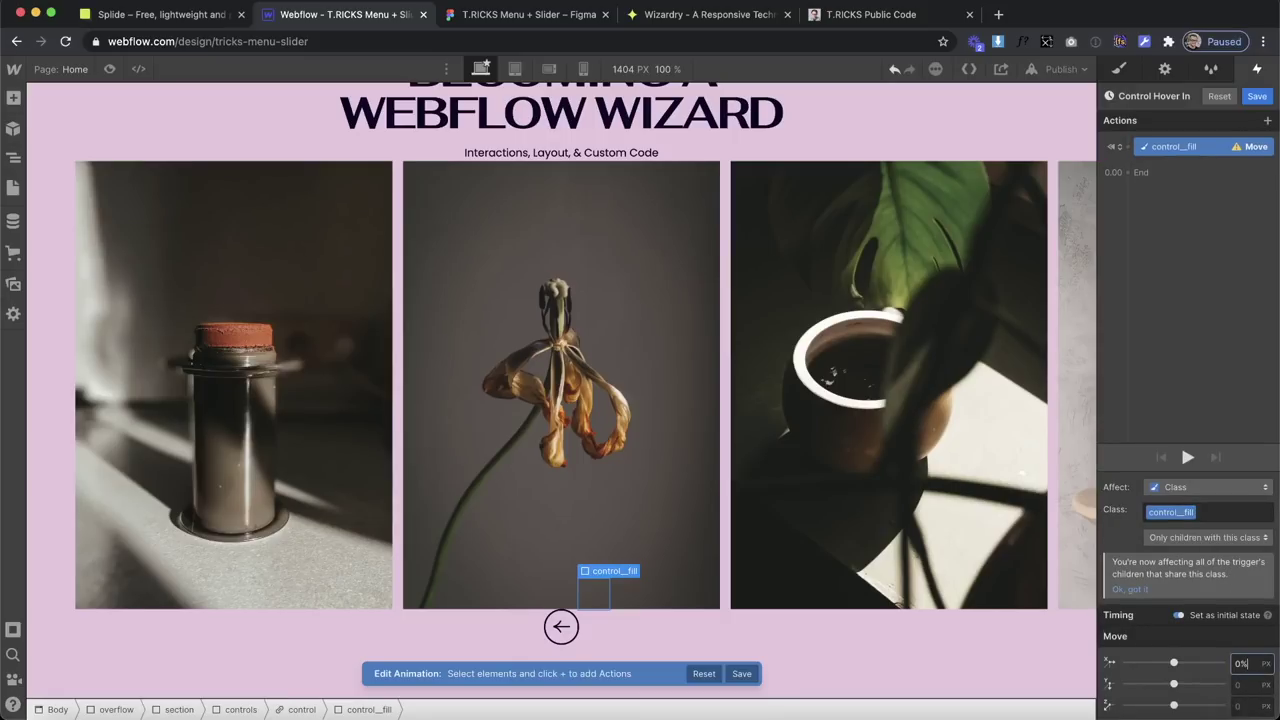
{"action": "left_click", "coordinate": [1241, 686]}
Add a second control__fill Move action with -100% horizontal and 100% vertical, and preview it.
{"action": "left_click", "coordinate": [1133, 173]}
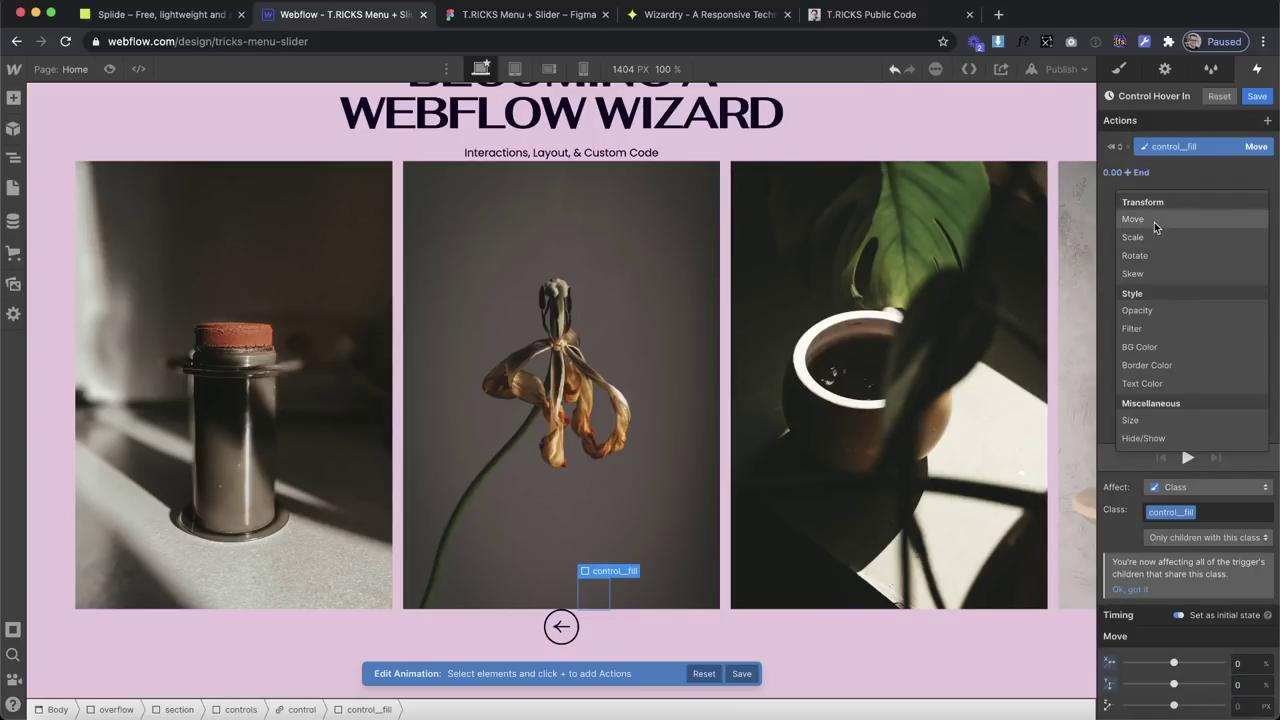
{"action": "left_click", "coordinate": [1132, 219]}
{"action": "left_click", "coordinate": [1238, 662]}
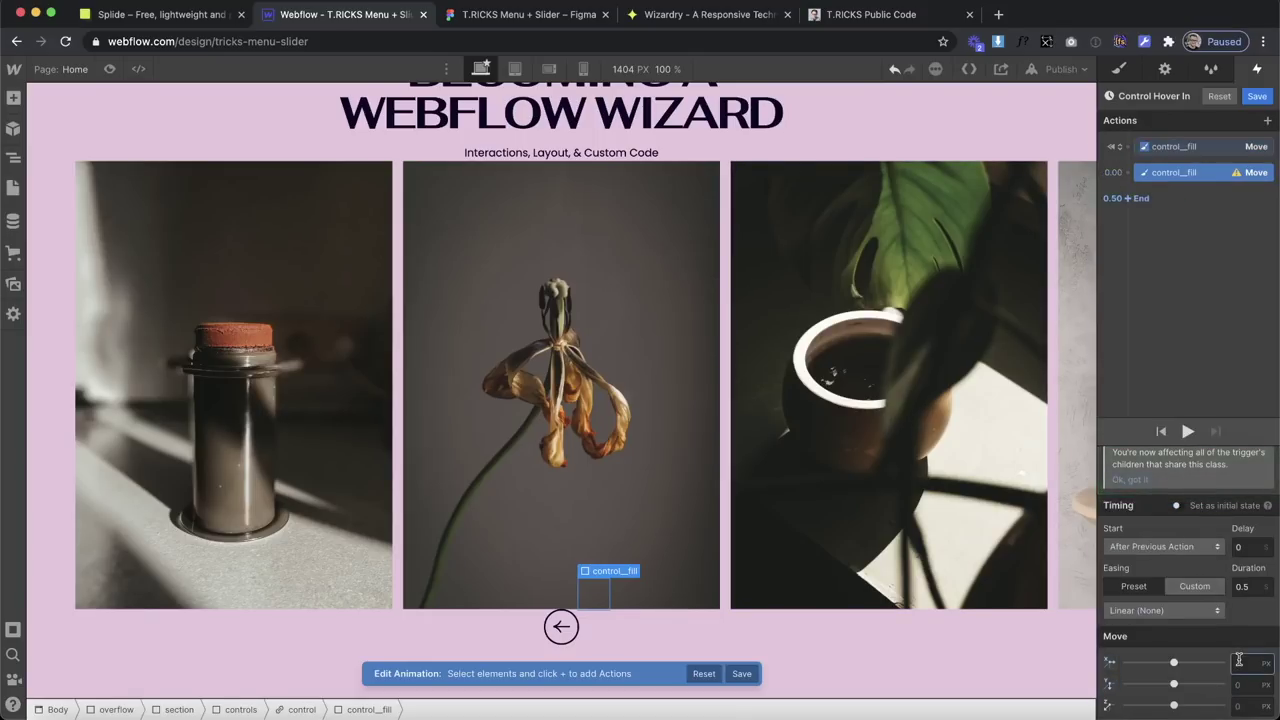
{"action": "type", "text": "-100%"}
{"action": "key", "text": "Return"}
{"action": "left_click", "coordinate": [1245, 687]}
{"action": "type", "text": "100%"}
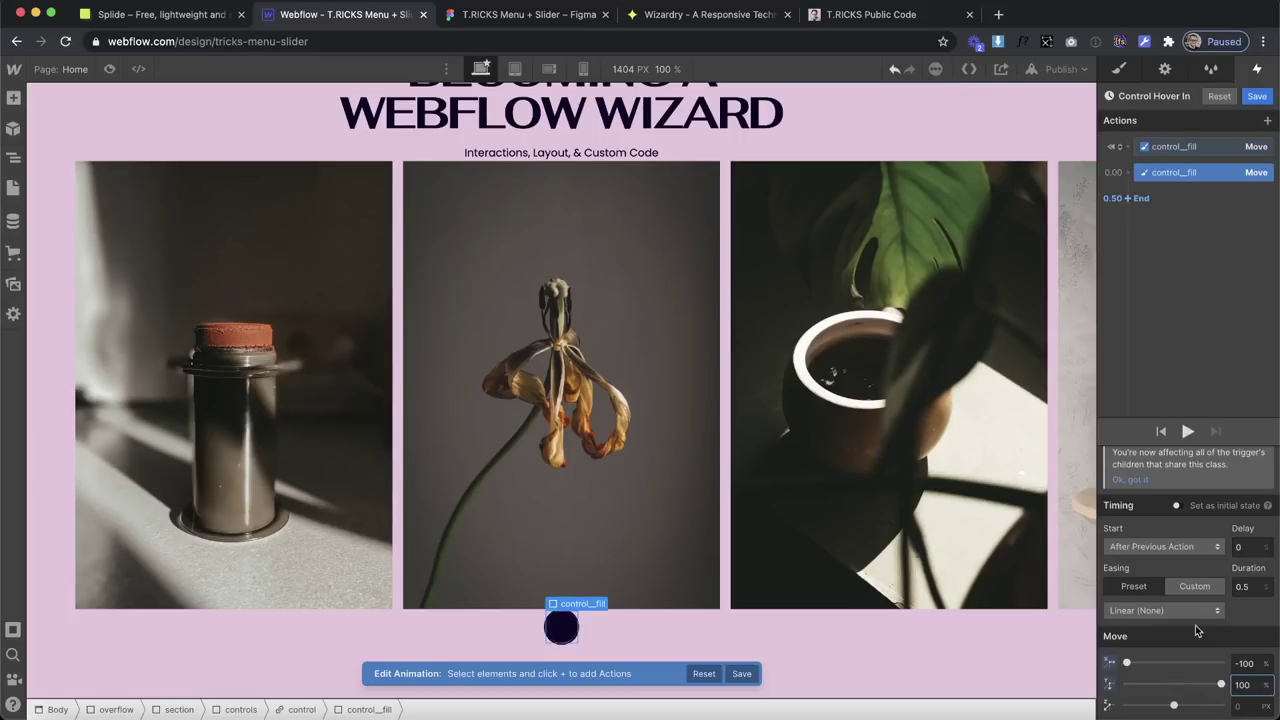
{"action": "left_click", "coordinate": [1188, 431]}
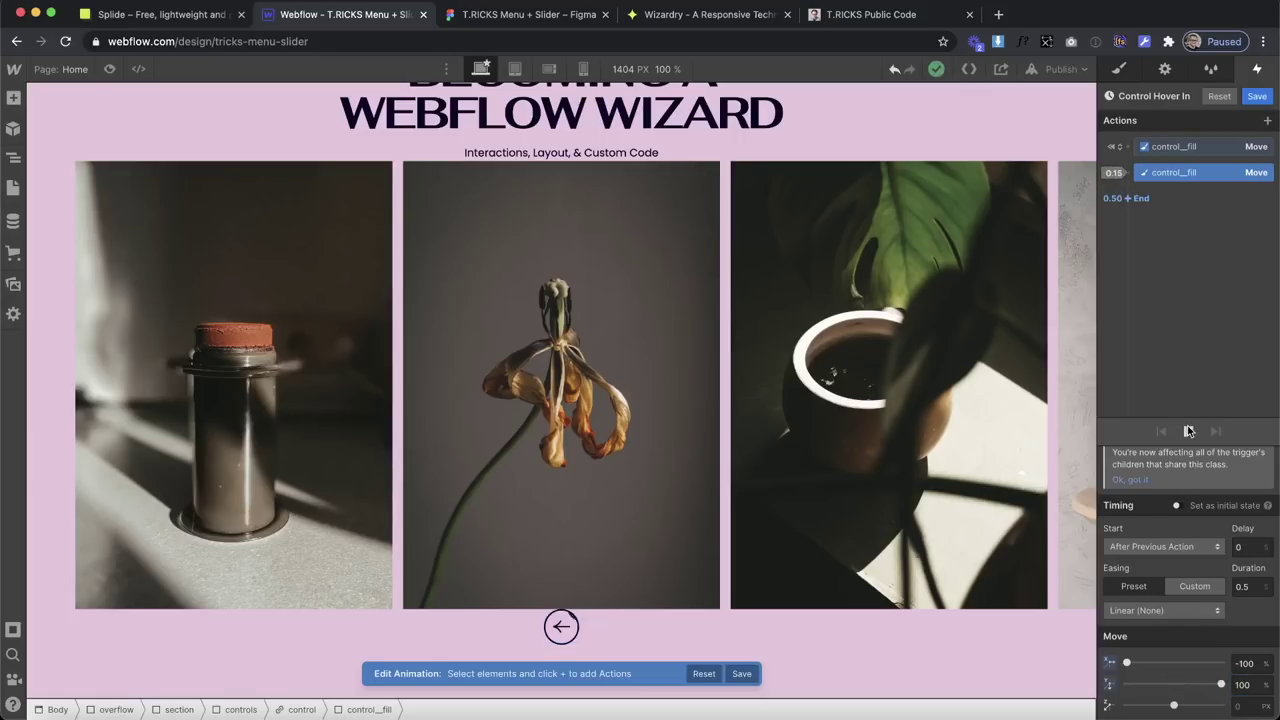
{"action": "left_click", "coordinate": [1187, 430]}
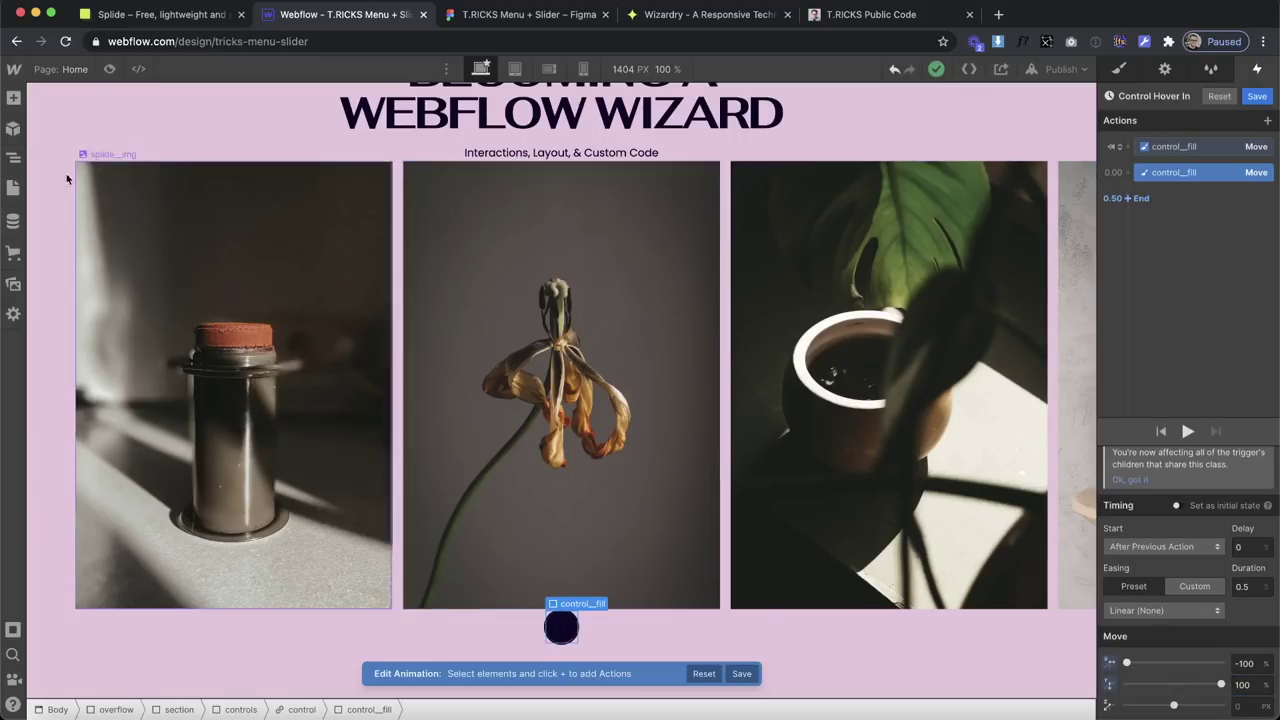
Add Text Color actions on the control so the arrow starts purple and turns pink on hover.
{"action": "left_click", "coordinate": [14, 158]}
{"action": "left_click", "coordinate": [118, 383]}
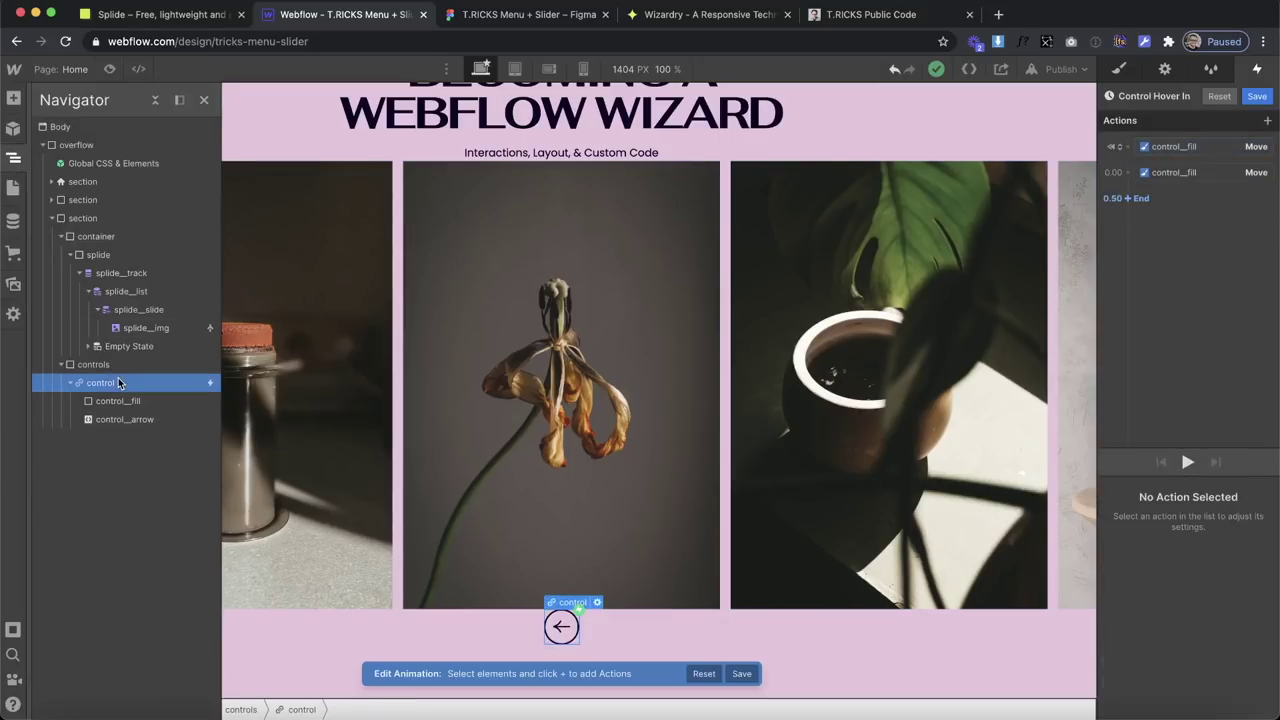
{"action": "left_click", "coordinate": [1128, 146]}
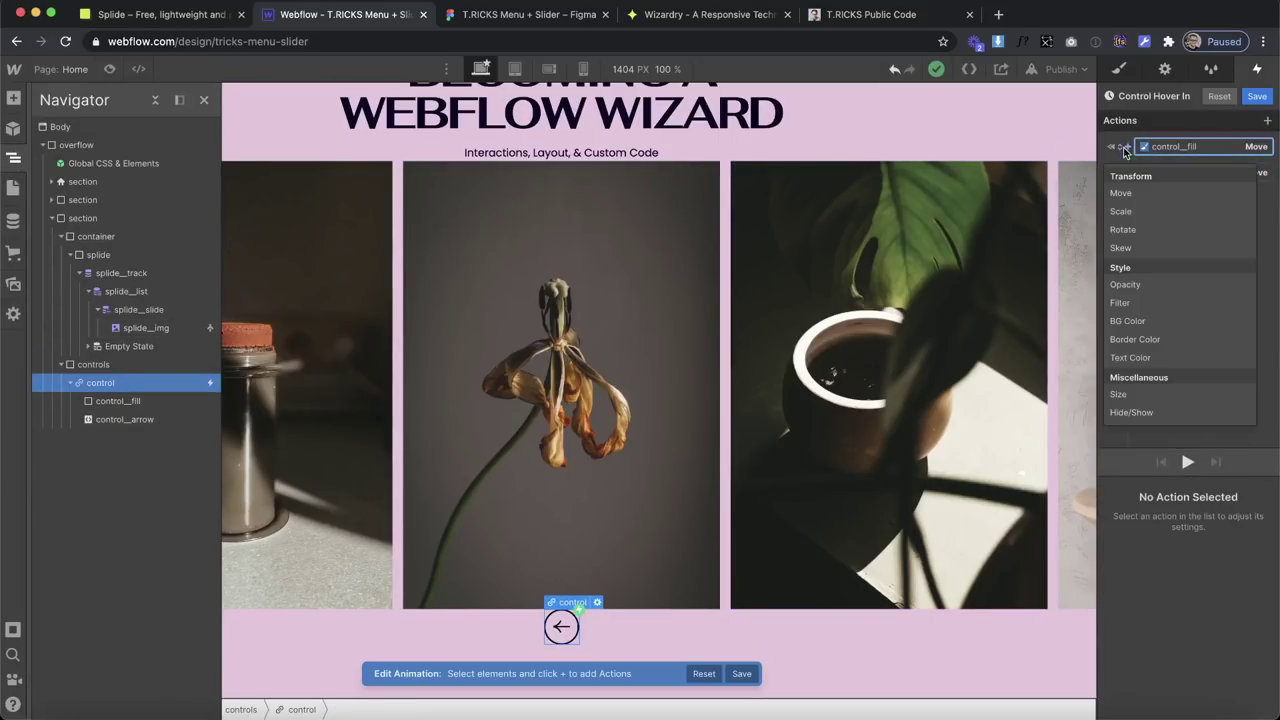
{"action": "left_click", "coordinate": [1131, 357]}
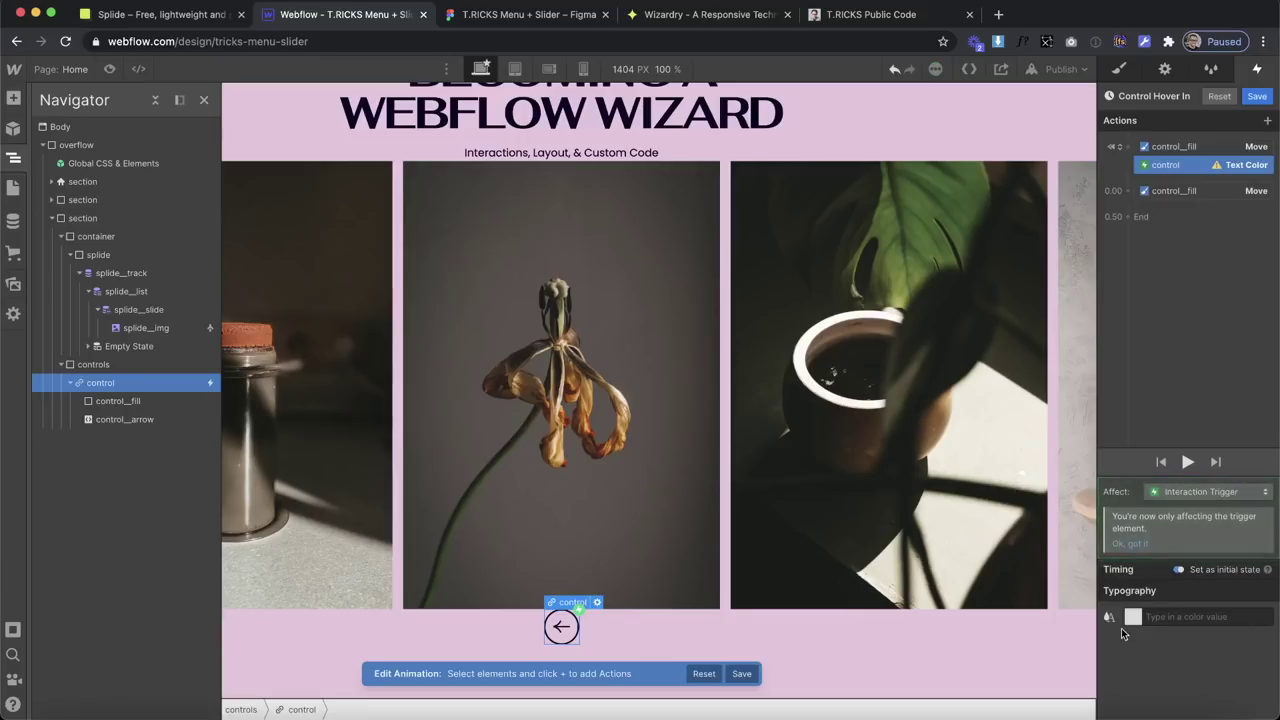
{"action": "left_click", "coordinate": [1133, 614]}
{"action": "left_click", "coordinate": [1155, 592]}
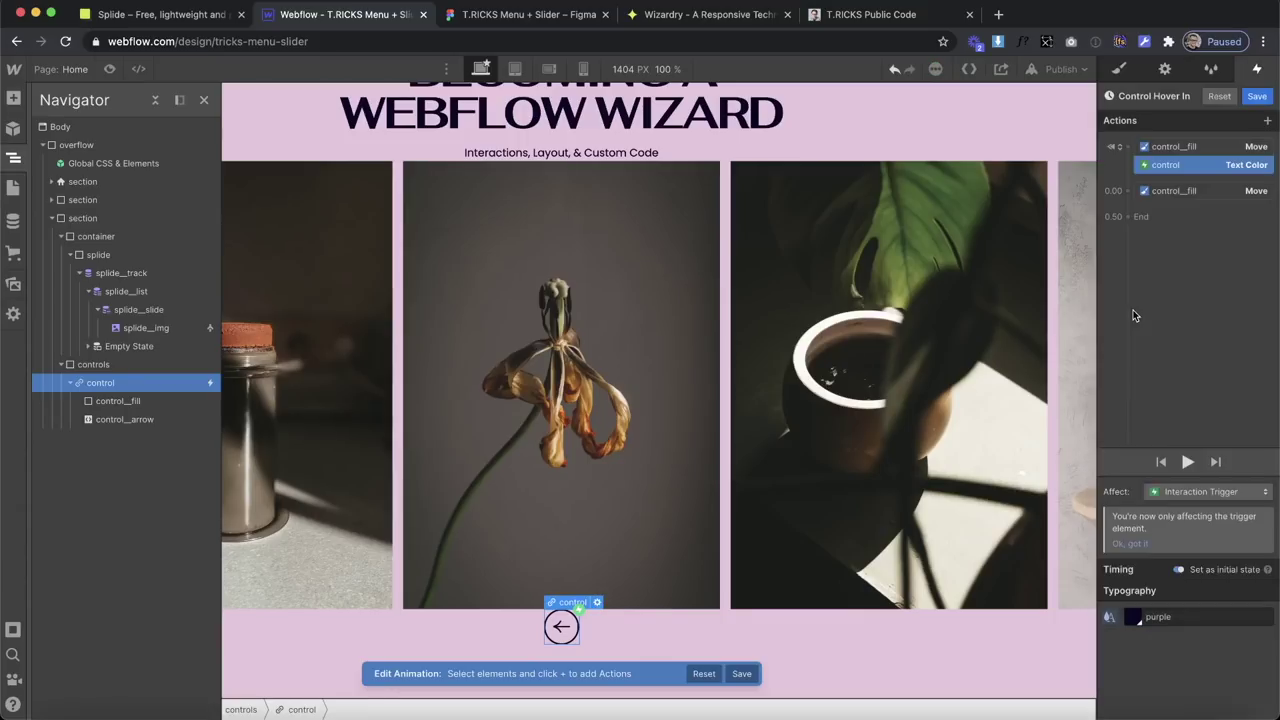
{"action": "left_click", "coordinate": [1126, 190]}
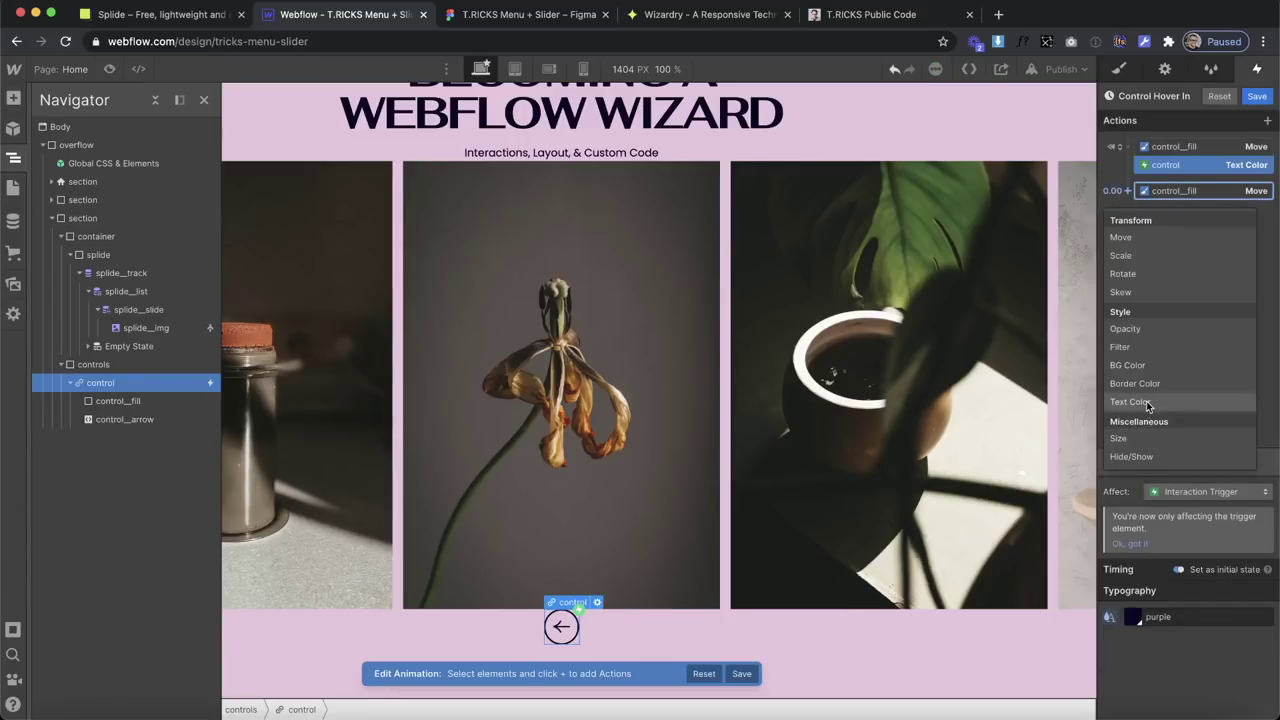
{"action": "left_click", "coordinate": [1140, 401]}
{"action": "left_click", "coordinate": [1134, 705]}
{"action": "left_click", "coordinate": [1133, 677]}
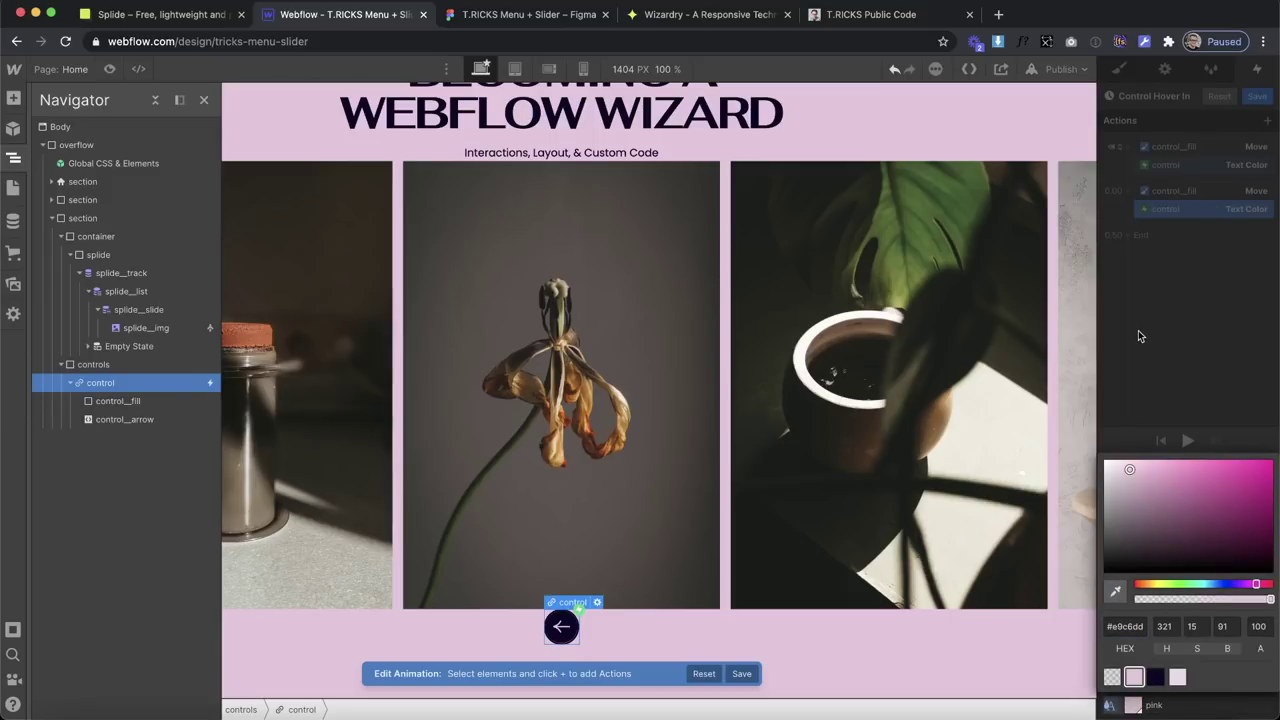
{"action": "left_click", "coordinate": [1138, 330]}
{"action": "left_click", "coordinate": [1186, 441]}
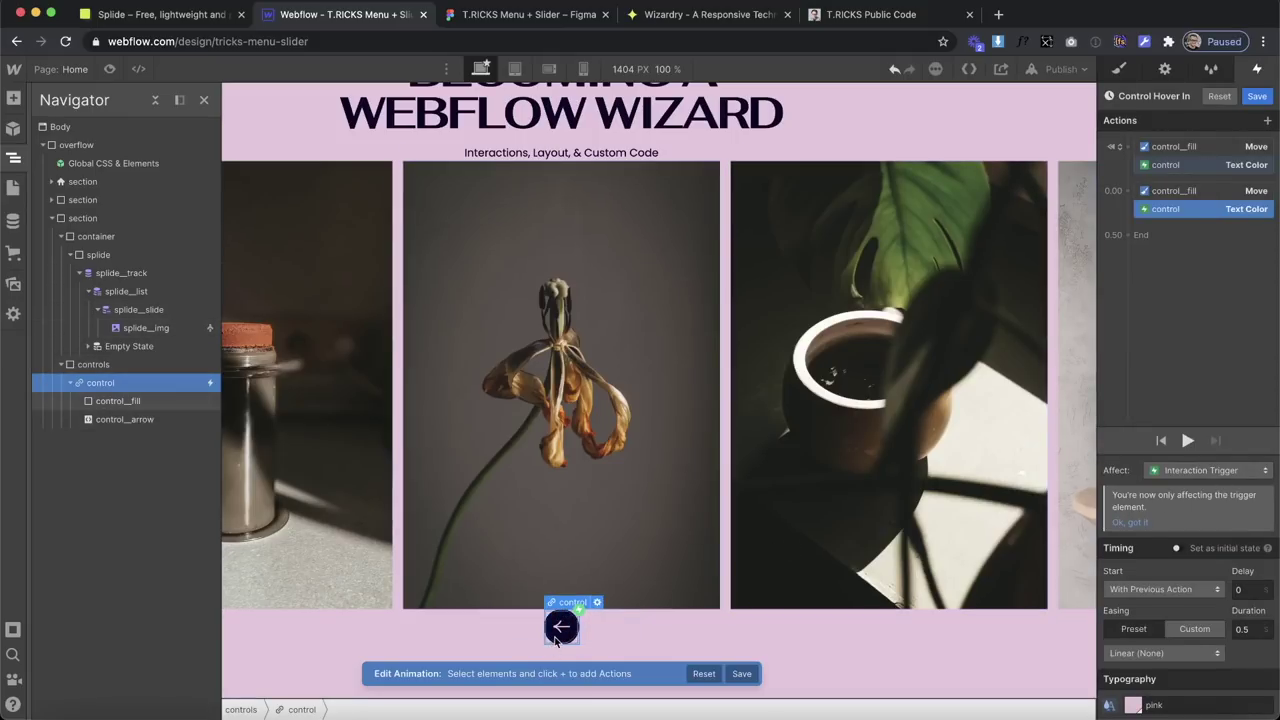
{"action": "scroll", "coordinate": [556, 642], "scroll_direction": "down", "scroll_amount": 2}
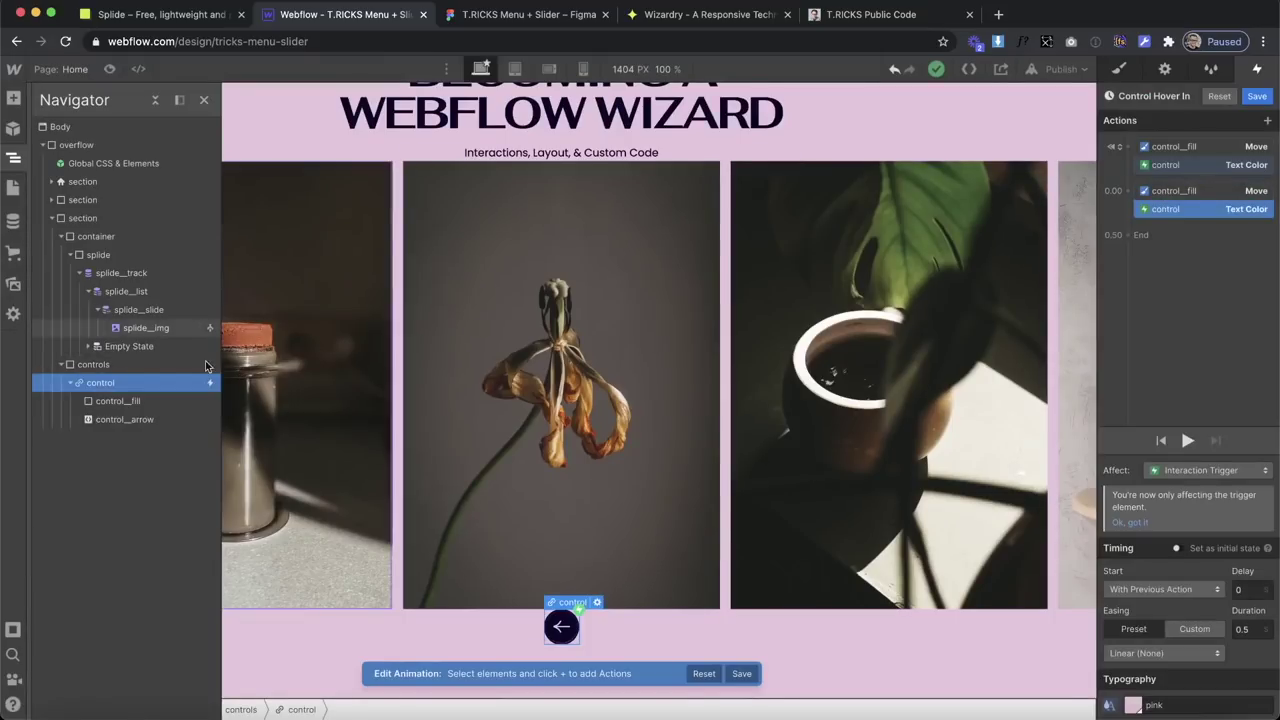
Add a starting BG Color action that makes the control's background transparent.
{"action": "left_click", "coordinate": [1128, 147]}
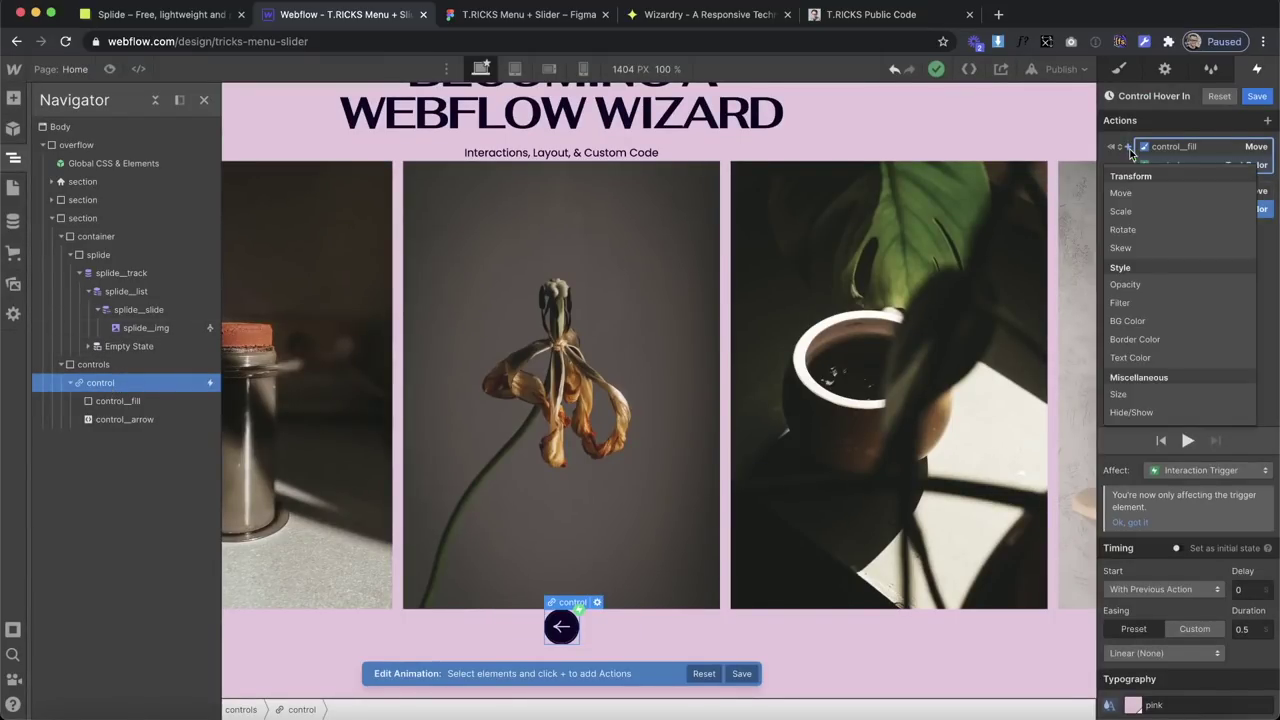
{"action": "left_click", "coordinate": [1128, 321]}
{"action": "left_click", "coordinate": [1134, 617]}
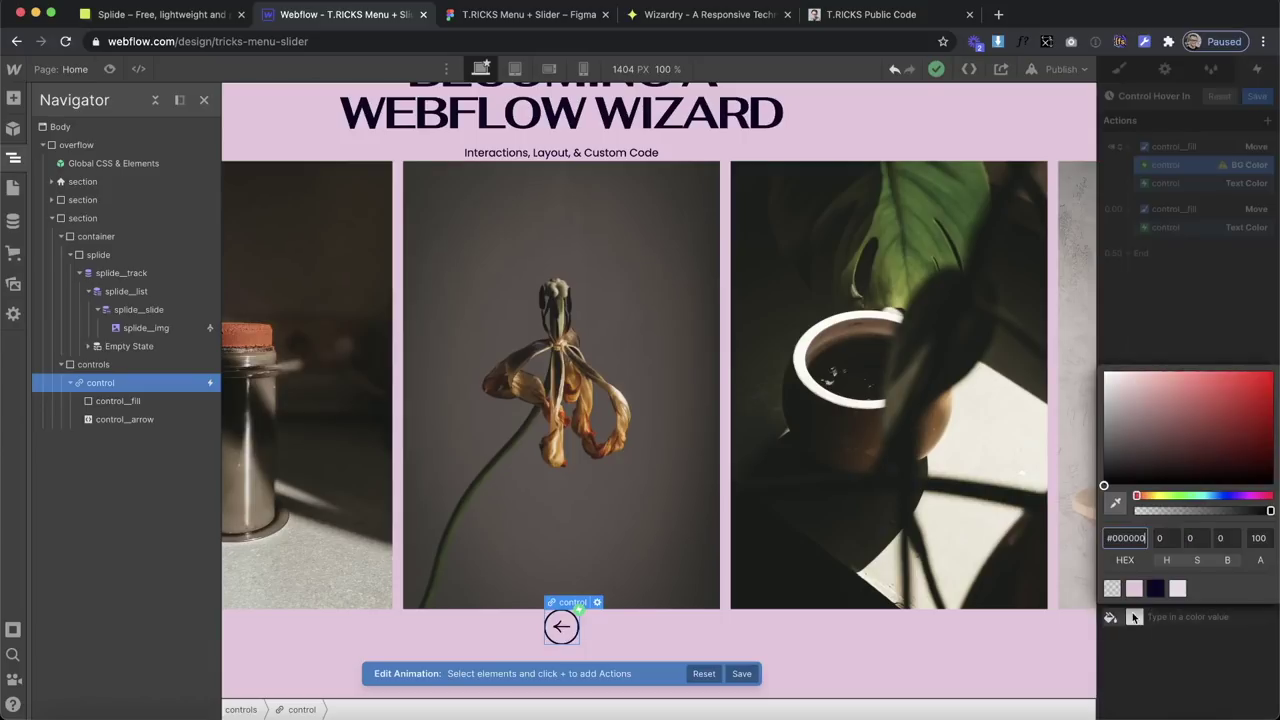
{"action": "left_click", "coordinate": [1113, 591]}
{"action": "left_click", "coordinate": [1151, 293]}
Add a hover BG Color action turning the control purple with a 0.4 s delay.
{"action": "left_click", "coordinate": [1127, 209]}
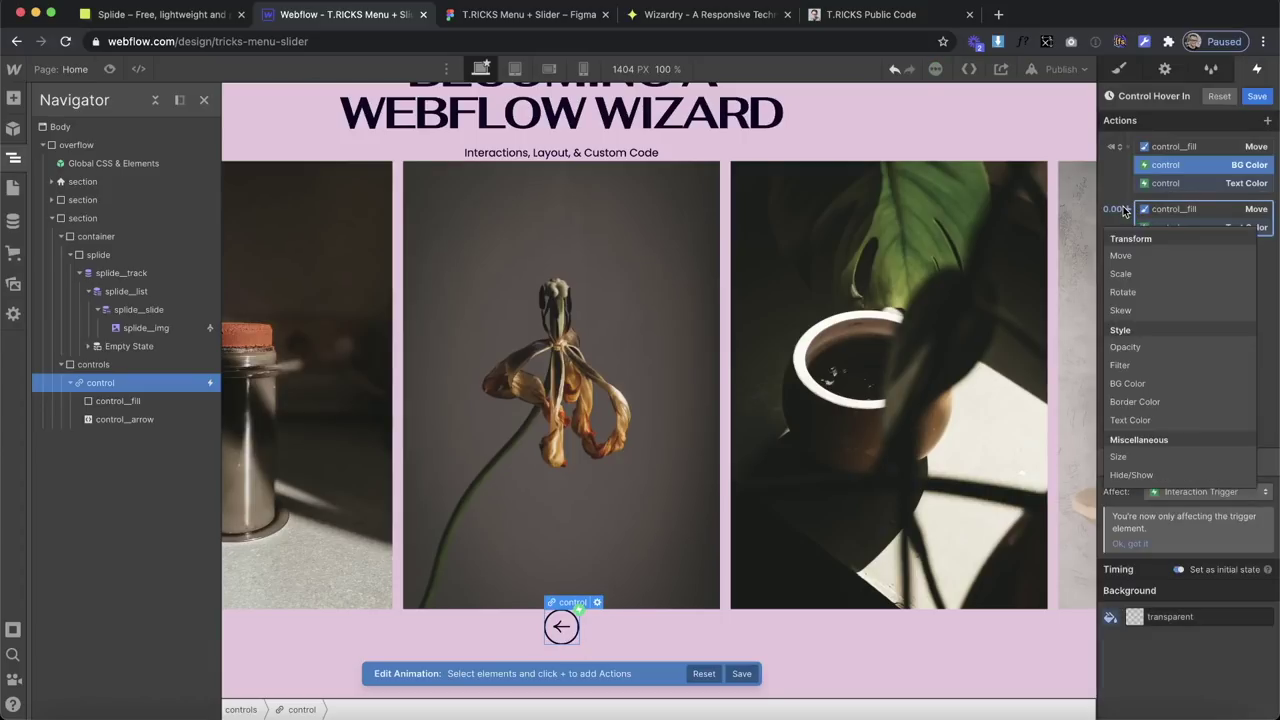
{"action": "left_click", "coordinate": [1141, 384]}
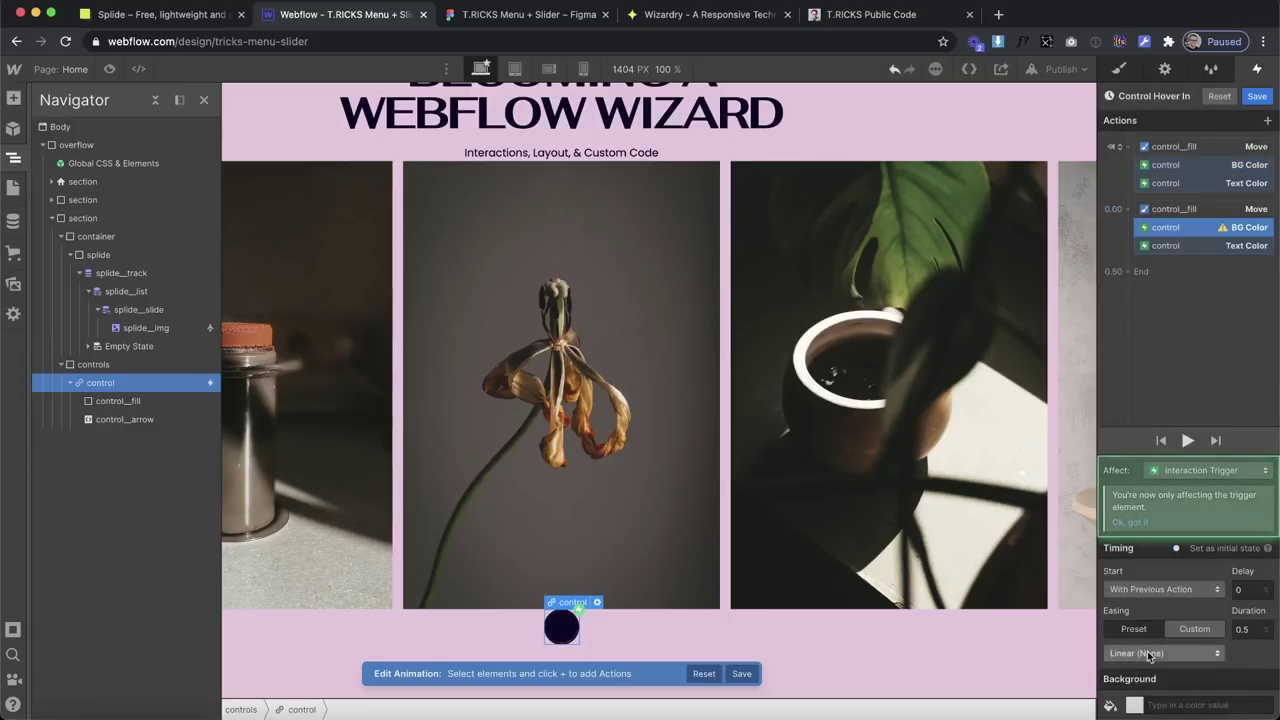
{"action": "left_click", "coordinate": [1134, 705]}
{"action": "left_click", "coordinate": [1156, 673]}
{"action": "left_click", "coordinate": [1172, 345]}
{"action": "left_click", "coordinate": [1244, 589]}
{"action": "type", "text": "0."}
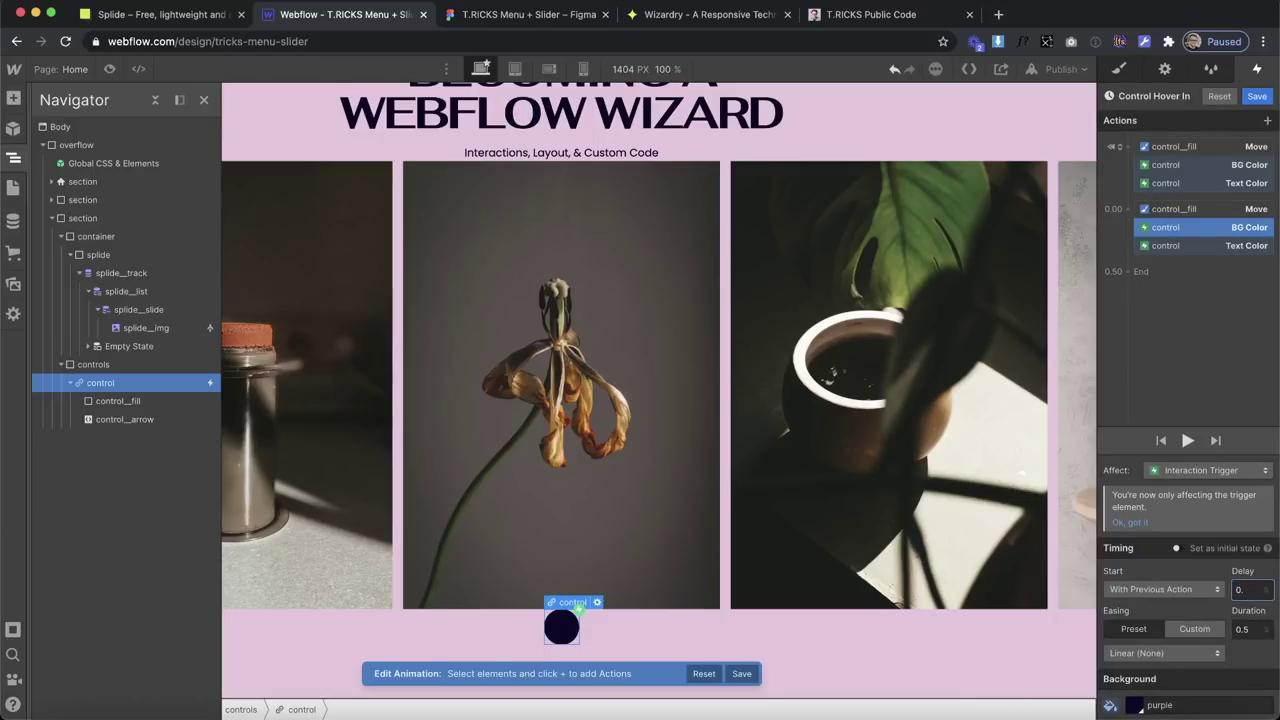
{"action": "type", "text": "4"}
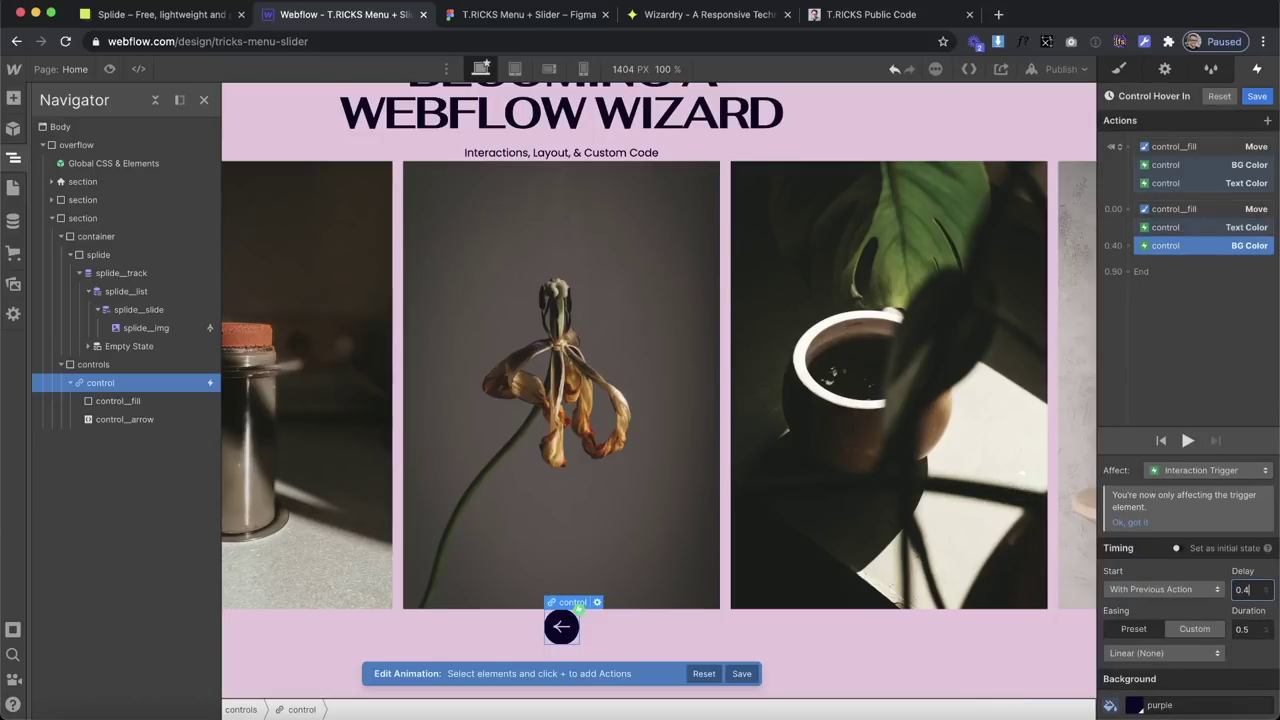
Review the timeline actions, adjust the background change's duration, and preview the hover-in animation.
{"action": "left_click", "coordinate": [1178, 209]}
{"action": "left_click", "coordinate": [1178, 230]}
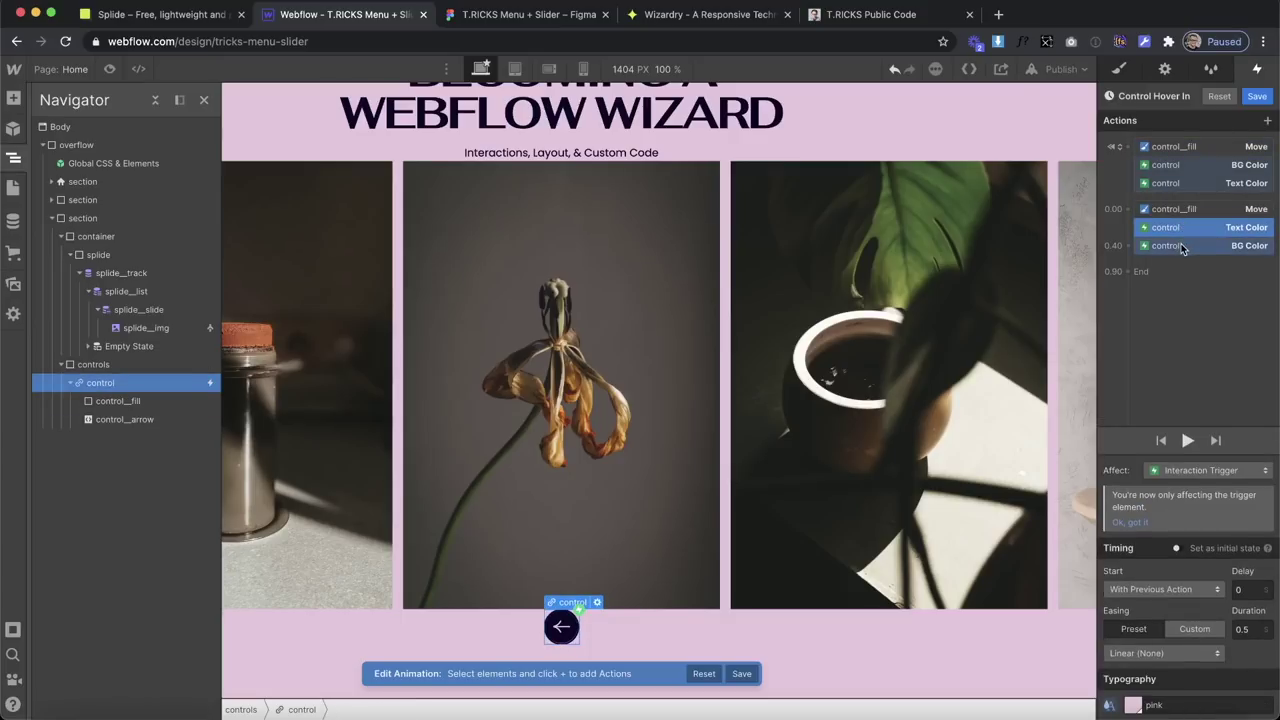
{"action": "left_click", "coordinate": [1180, 248]}
{"action": "left_click", "coordinate": [1247, 626]}
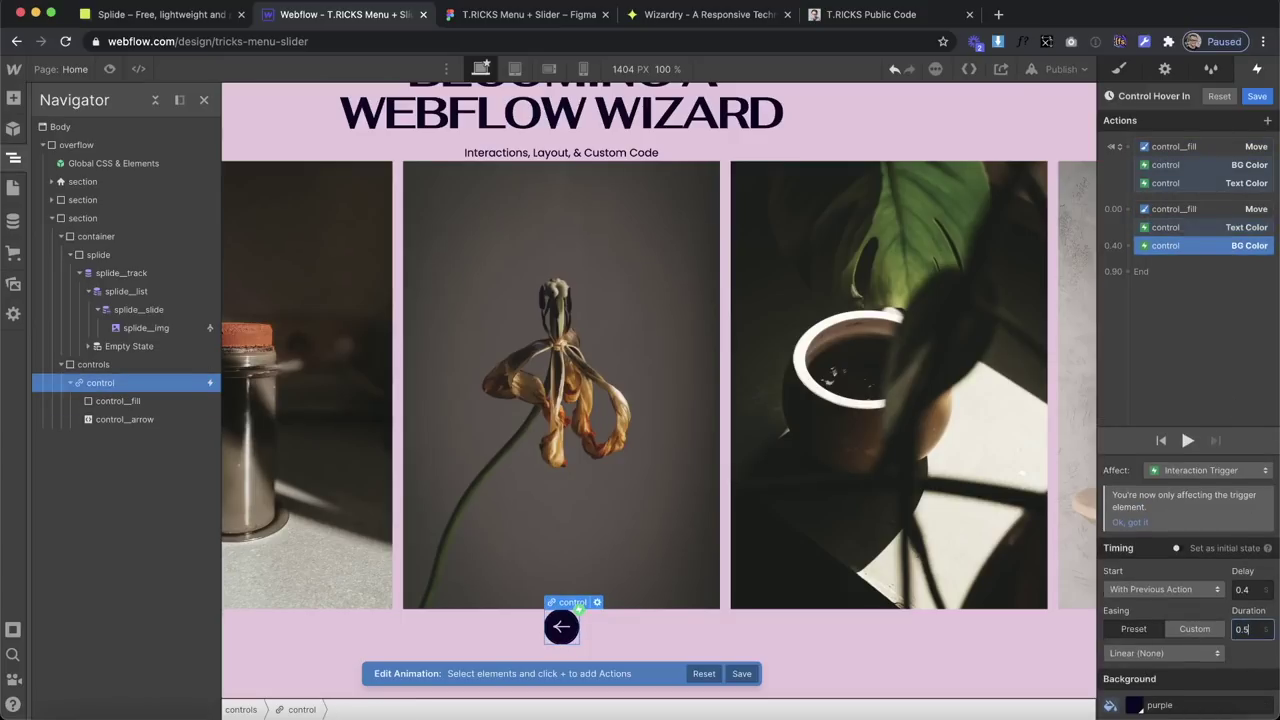
{"action": "left_click", "coordinate": [1188, 439]}
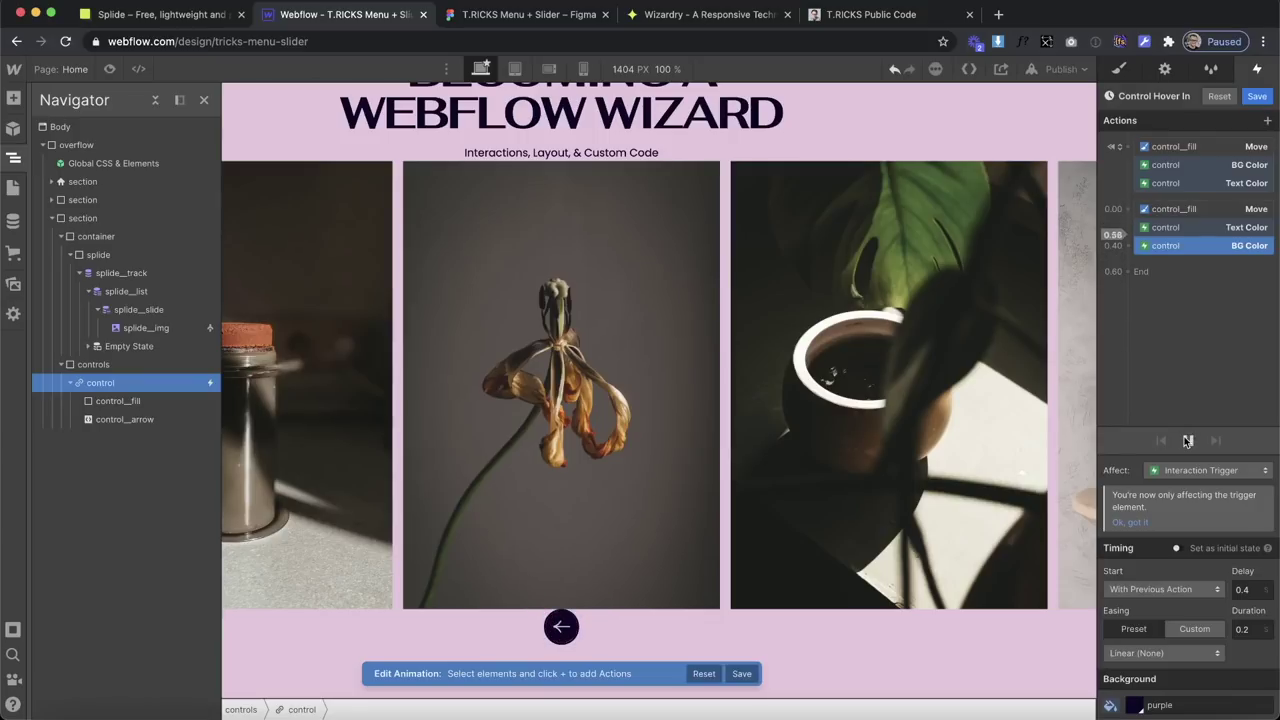
{"action": "left_click", "coordinate": [1187, 441]}
Give the control__fill Move action Out Quart easing and save Control Hover In.
{"action": "left_click", "coordinate": [1179, 209]}
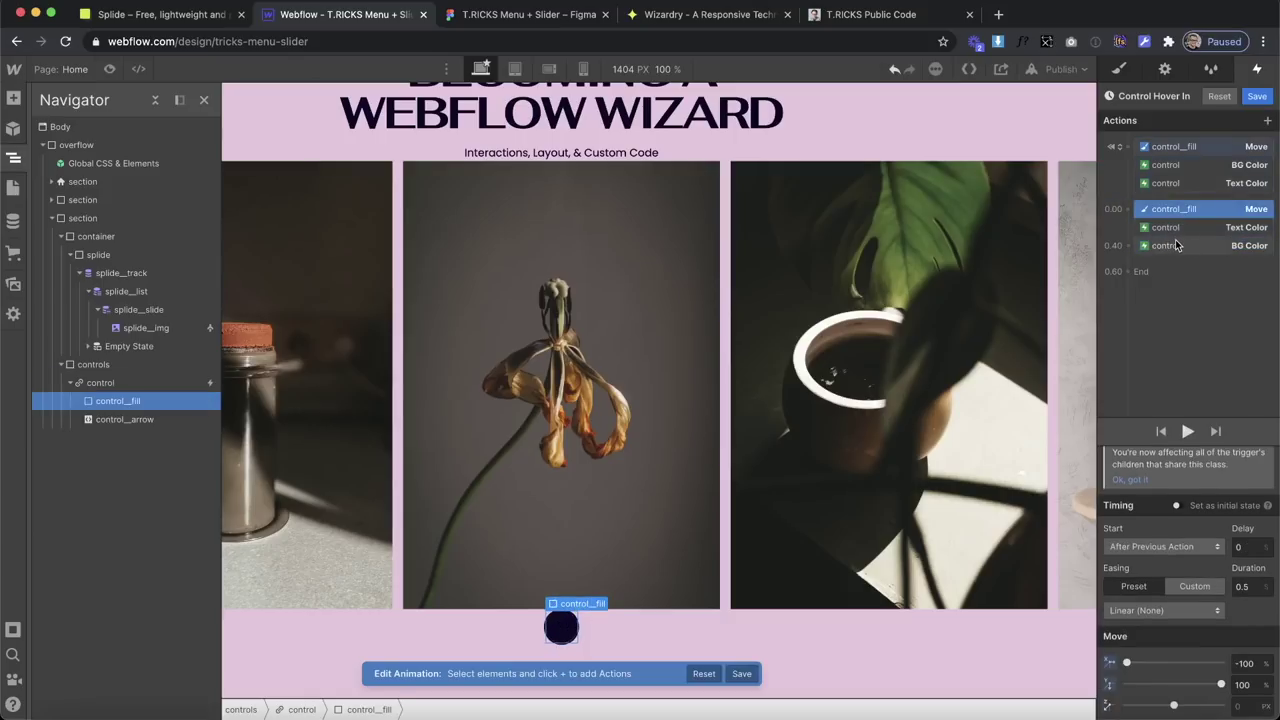
{"action": "left_click", "coordinate": [1130, 625]}
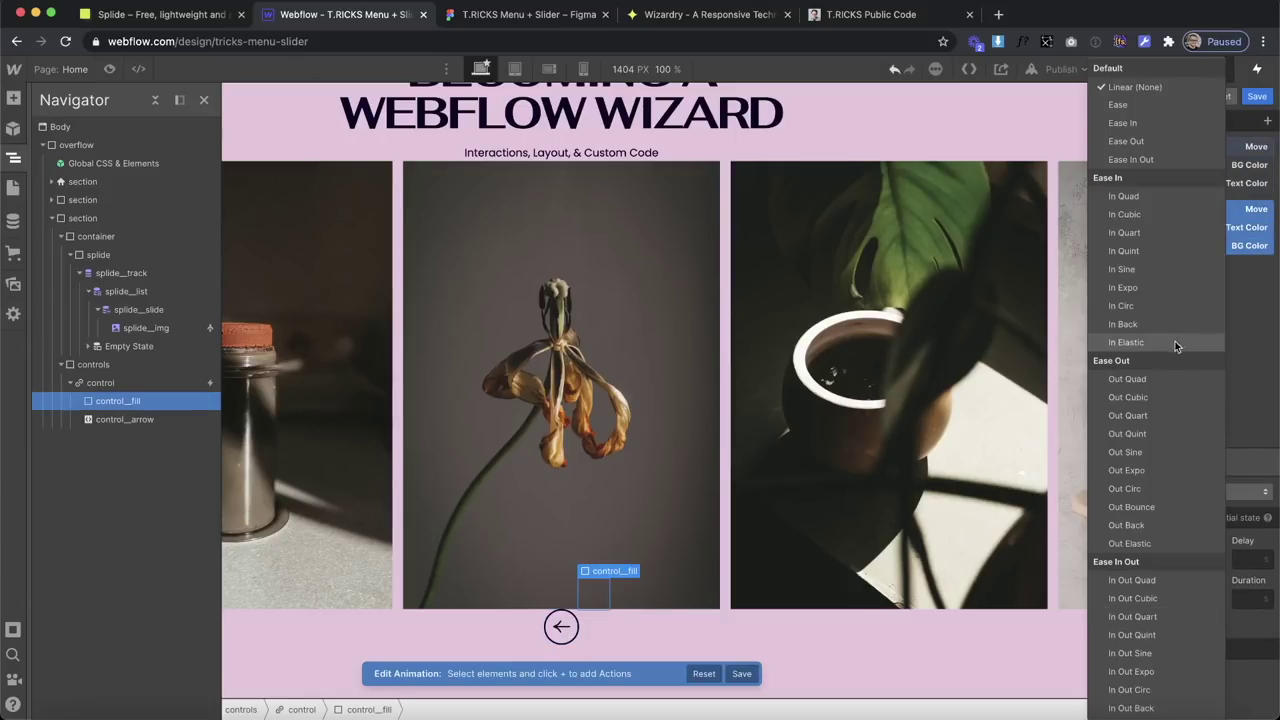
{"action": "left_click", "coordinate": [1143, 414]}
{"action": "left_click", "coordinate": [1186, 459]}
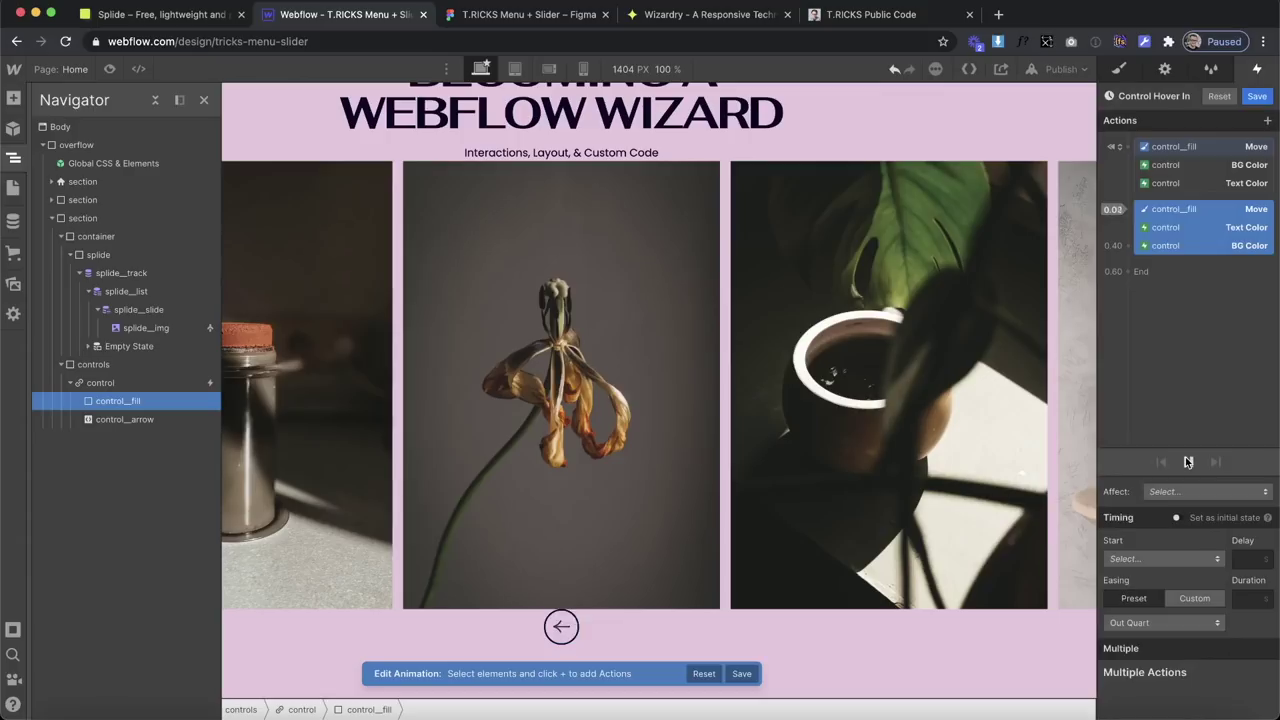
{"action": "left_click", "coordinate": [1257, 98]}
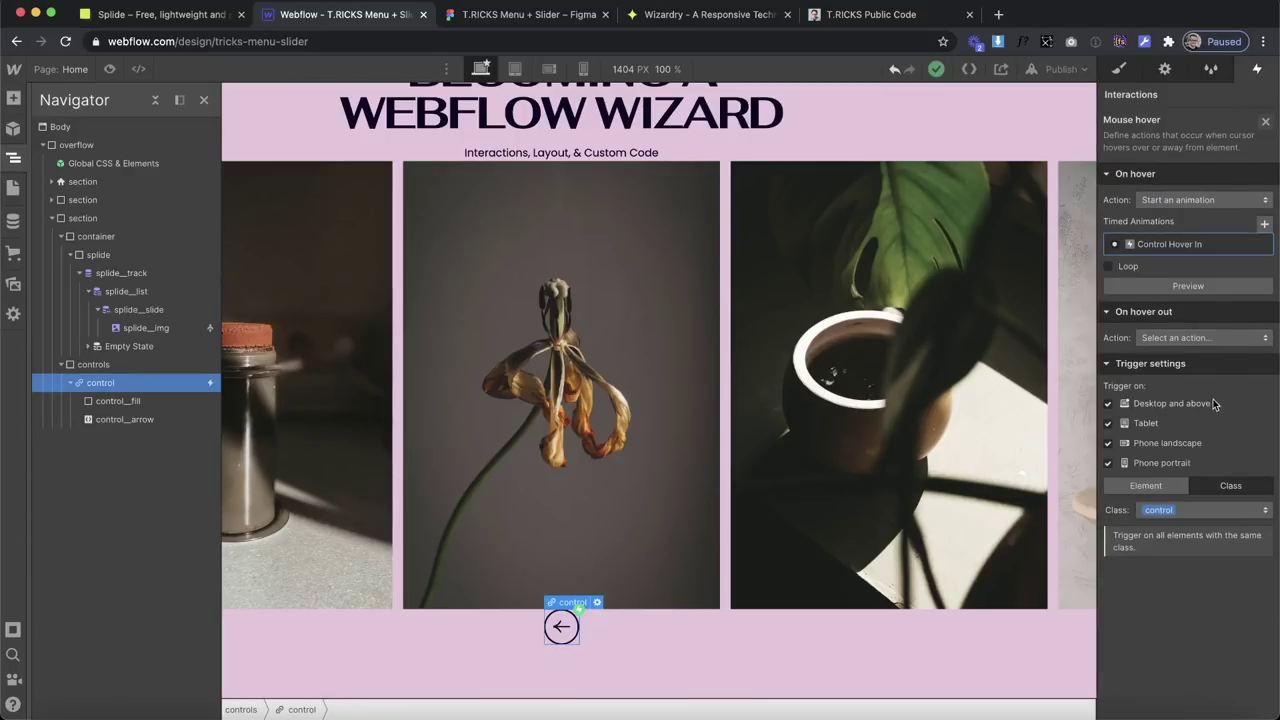
Make hover-out start a duplicate of Control Hover In renamed Control Hover Out.
{"action": "left_click", "coordinate": [1168, 337]}
{"action": "left_click", "coordinate": [1165, 324]}
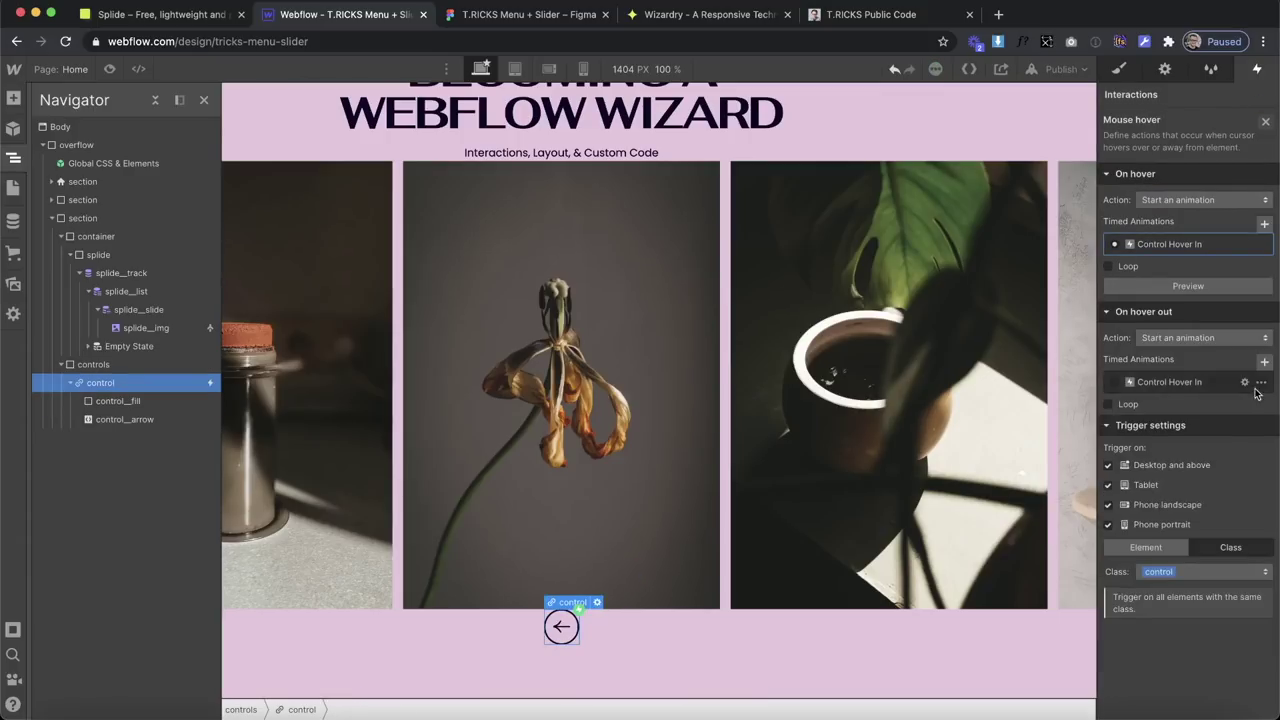
{"action": "left_click", "coordinate": [1261, 382]}
{"action": "left_click", "coordinate": [1214, 434]}
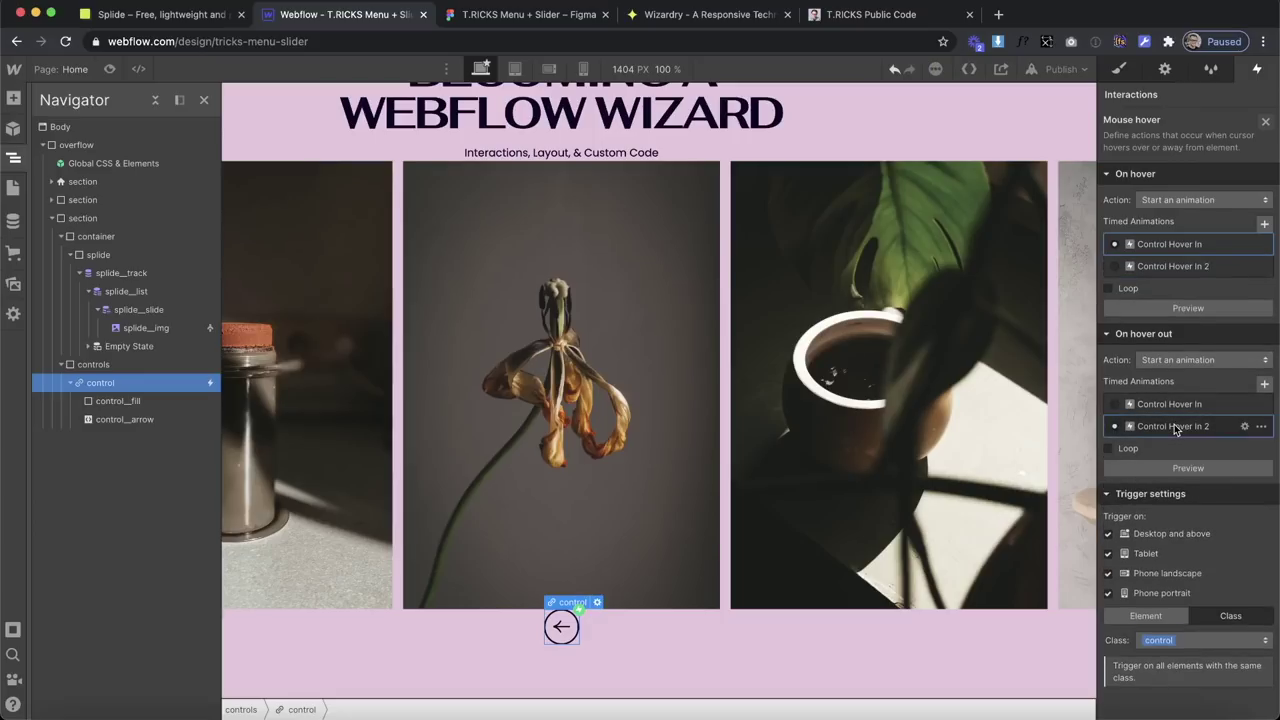
{"action": "left_click", "coordinate": [1215, 428]}
{"action": "key", "text": "Right"}
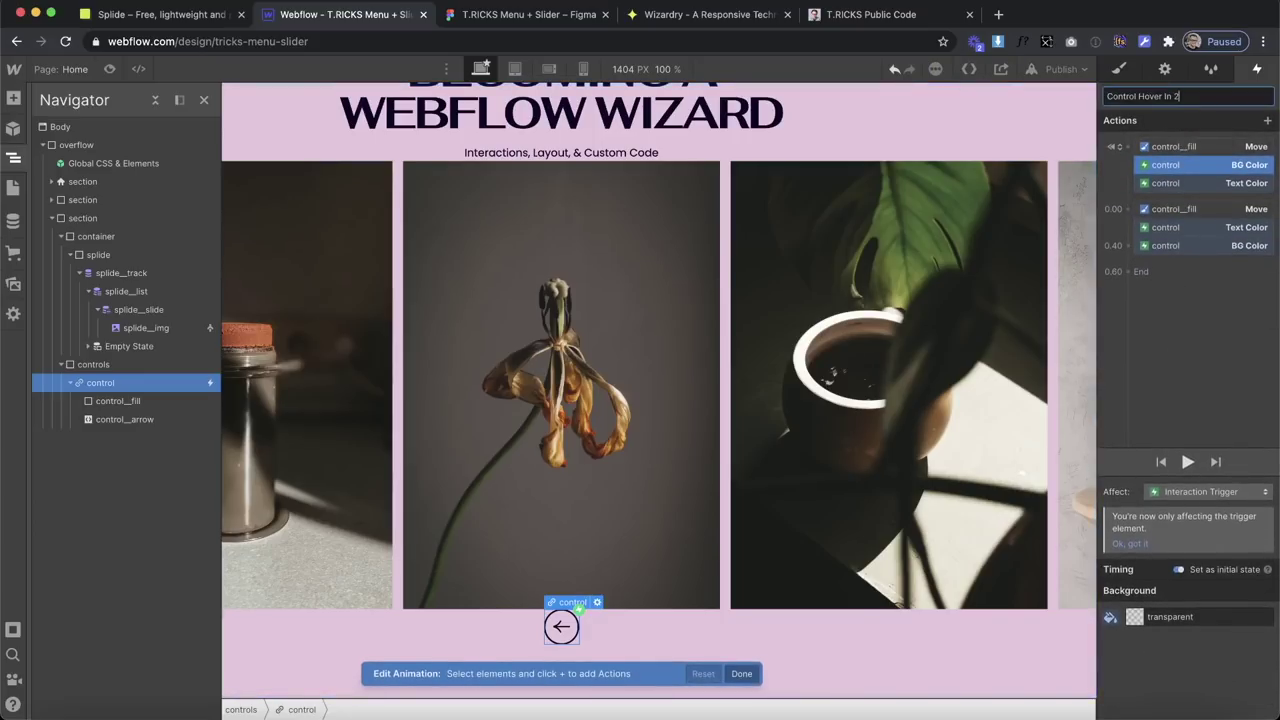
{"action": "type", "text": "Out"}
{"action": "key", "text": "Return"}
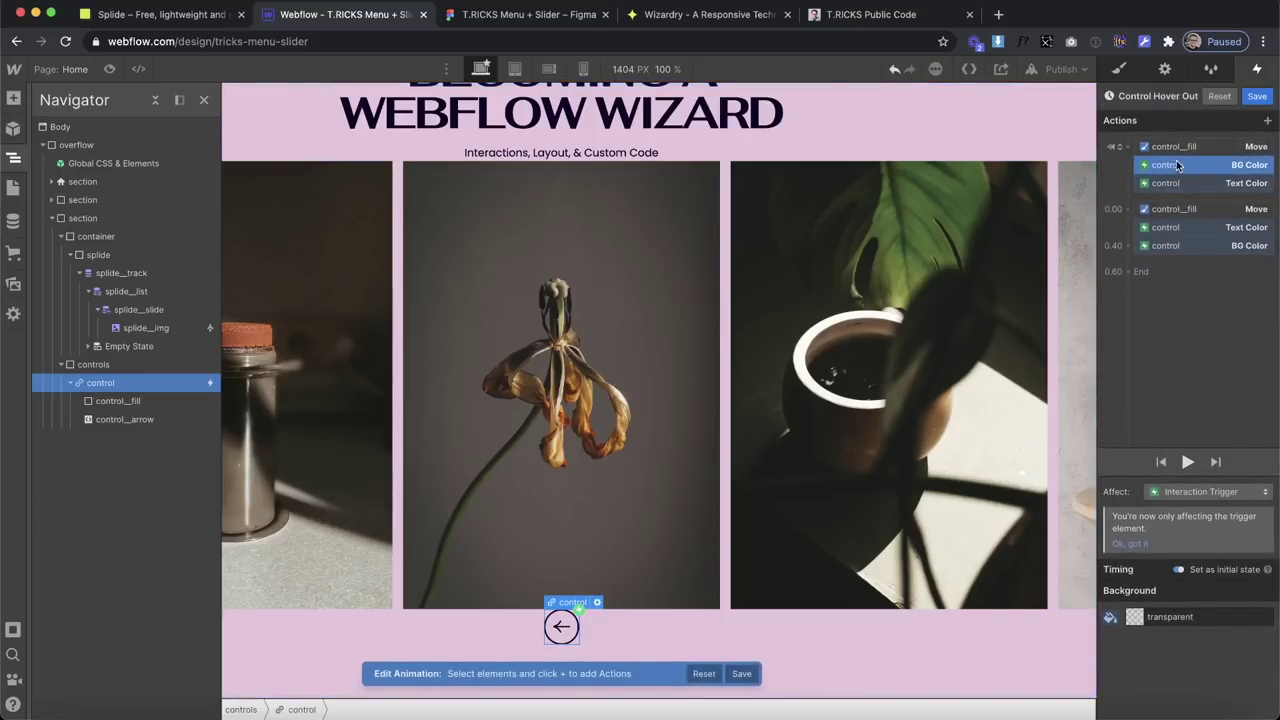
Delete the initial-state actions and set the hover-out background colour to transparent.
{"action": "left_click", "coordinate": [1175, 146]}
{"action": "left_click", "coordinate": [1165, 183], "text": "shift"}
{"action": "key", "text": "Delete"}
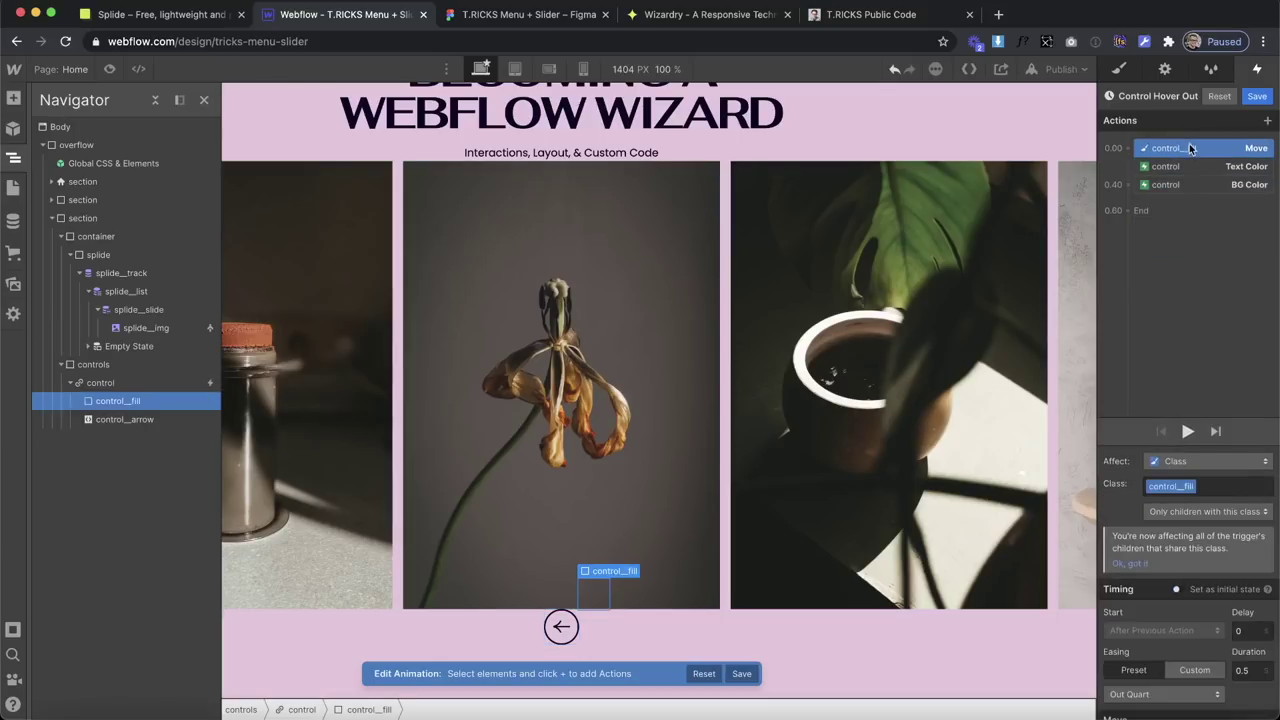
{"action": "left_click", "coordinate": [1182, 181]}
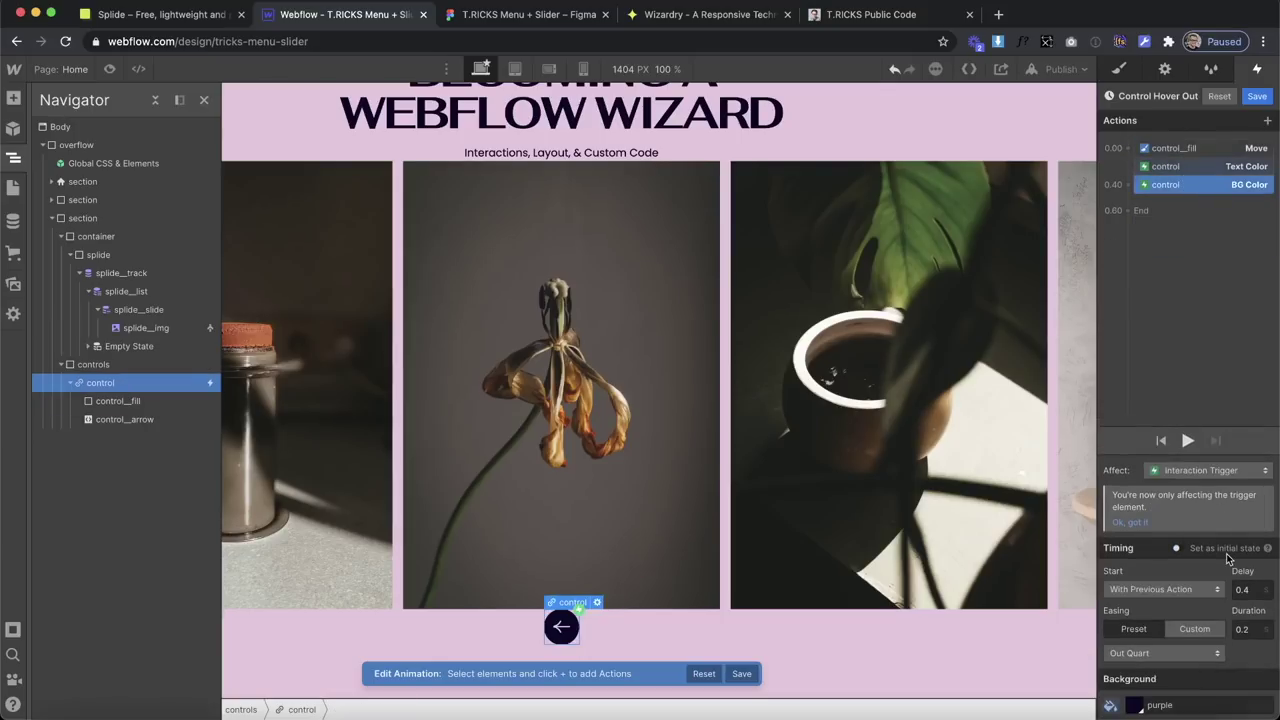
{"action": "left_click", "coordinate": [1138, 704]}
{"action": "left_click", "coordinate": [1114, 678]}
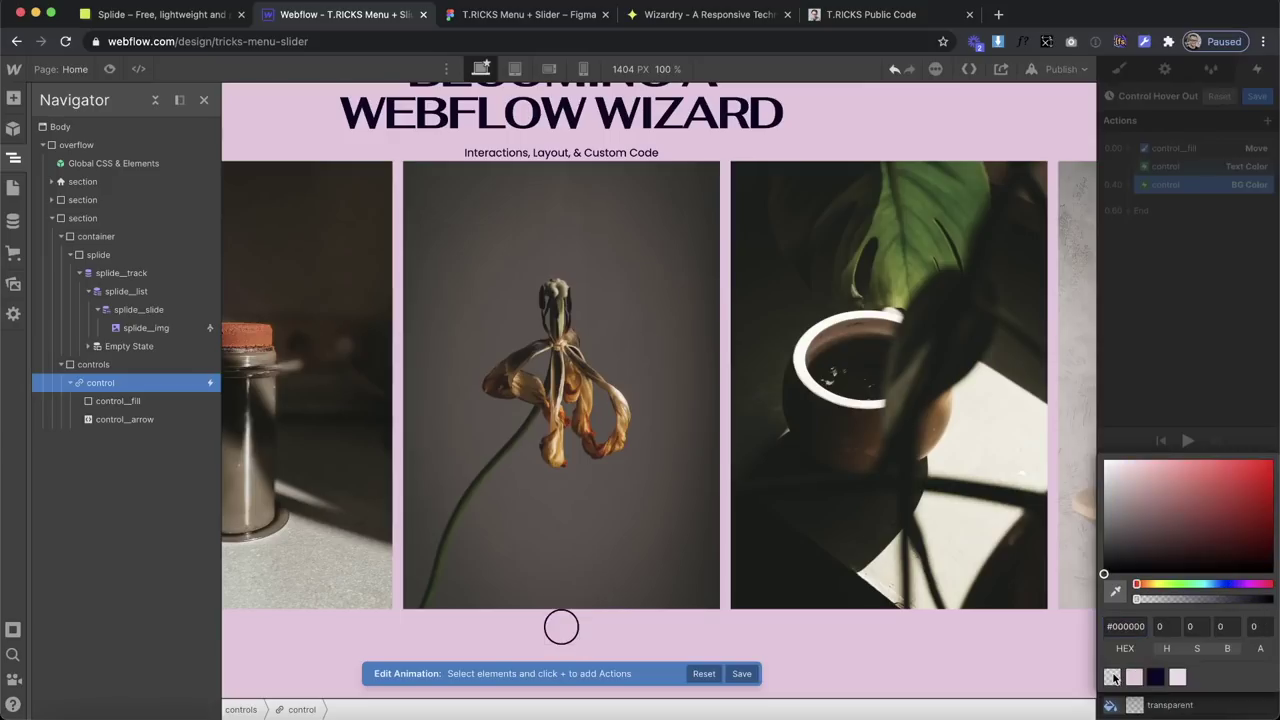
{"action": "left_click", "coordinate": [1180, 256]}
Give all three actions a 0.1 s delay and return the text colour to purple.
{"action": "left_click", "coordinate": [1256, 590]}
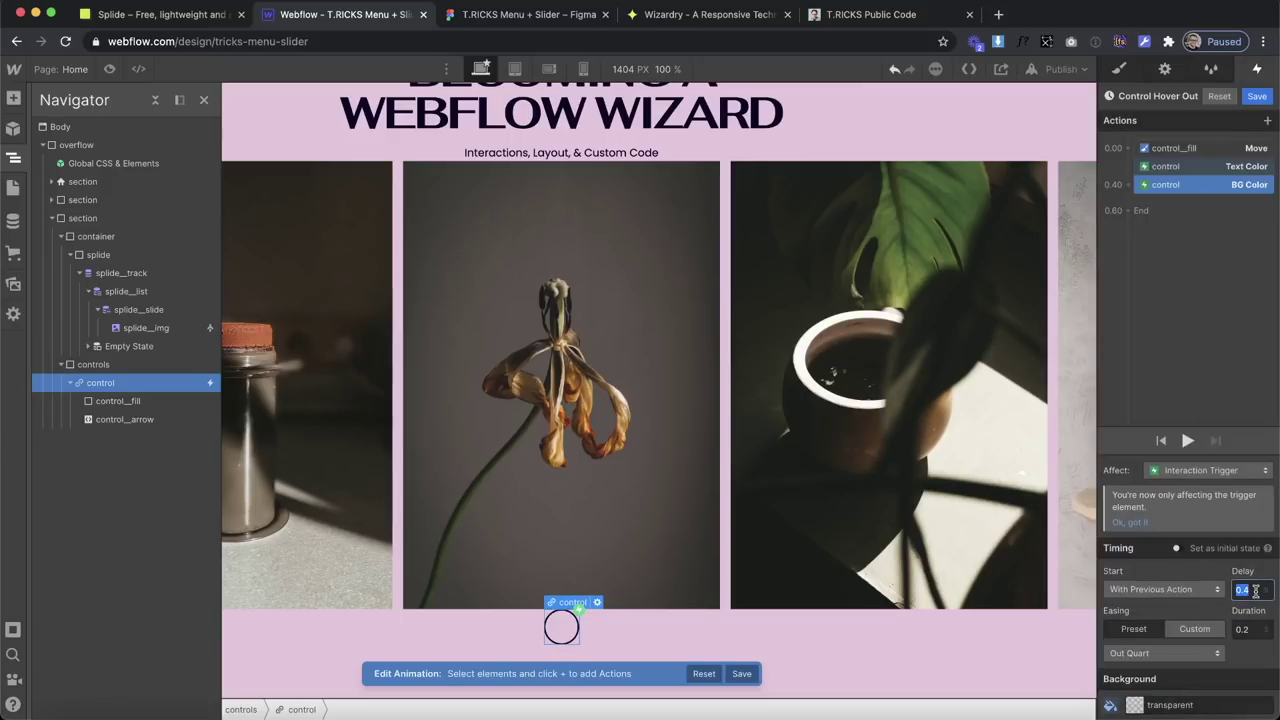
{"action": "left_click", "coordinate": [1203, 148], "text": "shift"}
{"action": "left_click", "coordinate": [1246, 560]}
{"action": "type", "text": "0.1"}
{"action": "key", "text": "Return"}
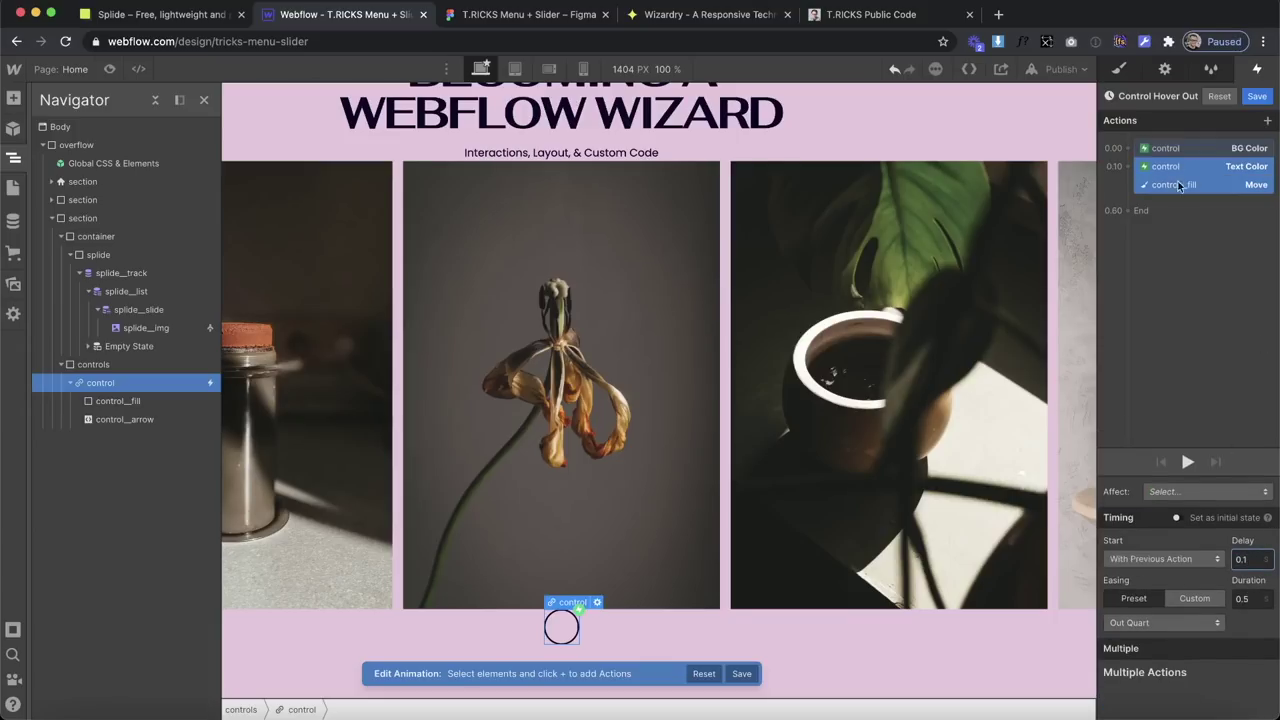
{"action": "left_click", "coordinate": [1185, 148]}
{"action": "left_click", "coordinate": [1195, 168]}
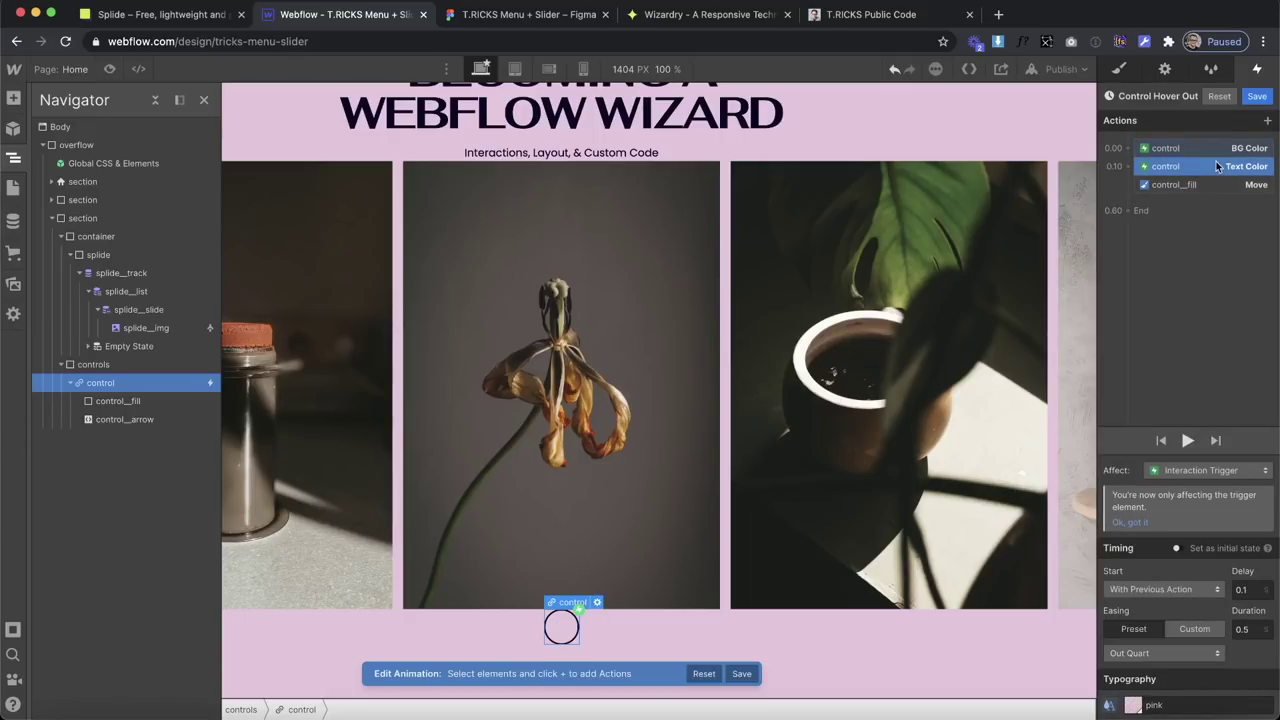
{"action": "left_click", "coordinate": [1134, 704]}
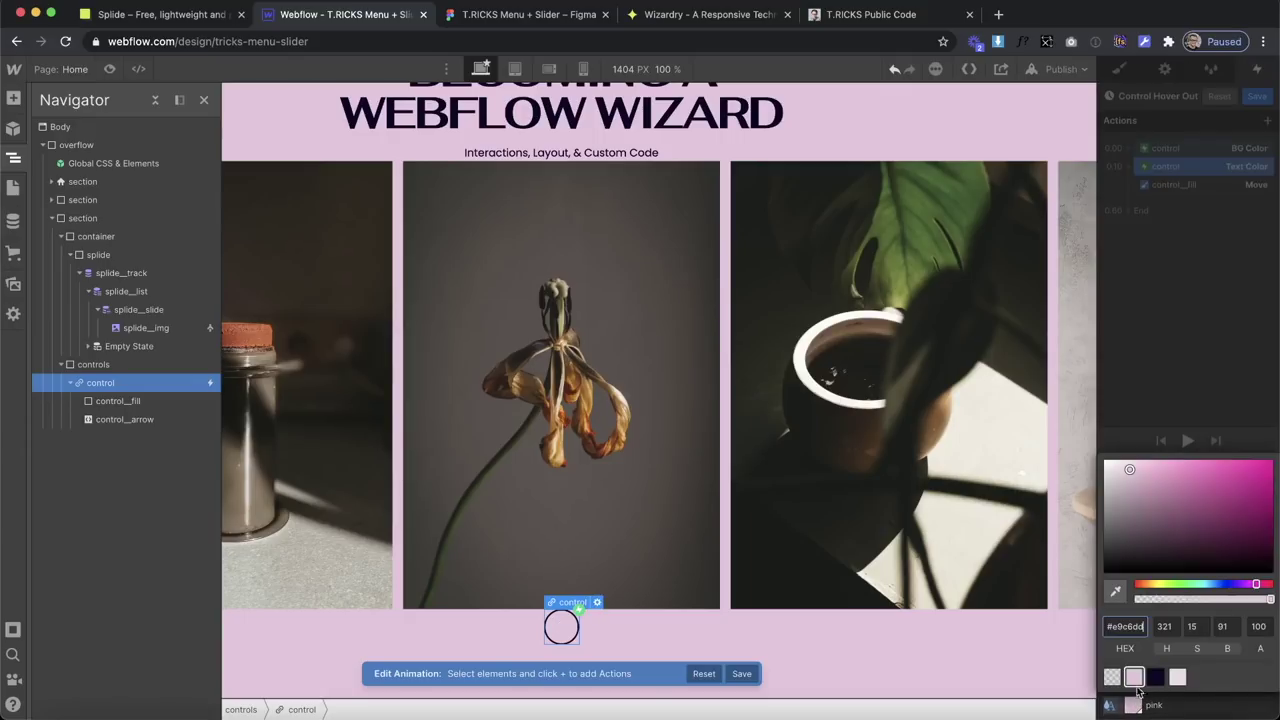
{"action": "left_click", "coordinate": [1190, 307]}
Set the control__fill Move back to 0% and save Control Hover Out.
{"action": "left_click", "coordinate": [1190, 184]}
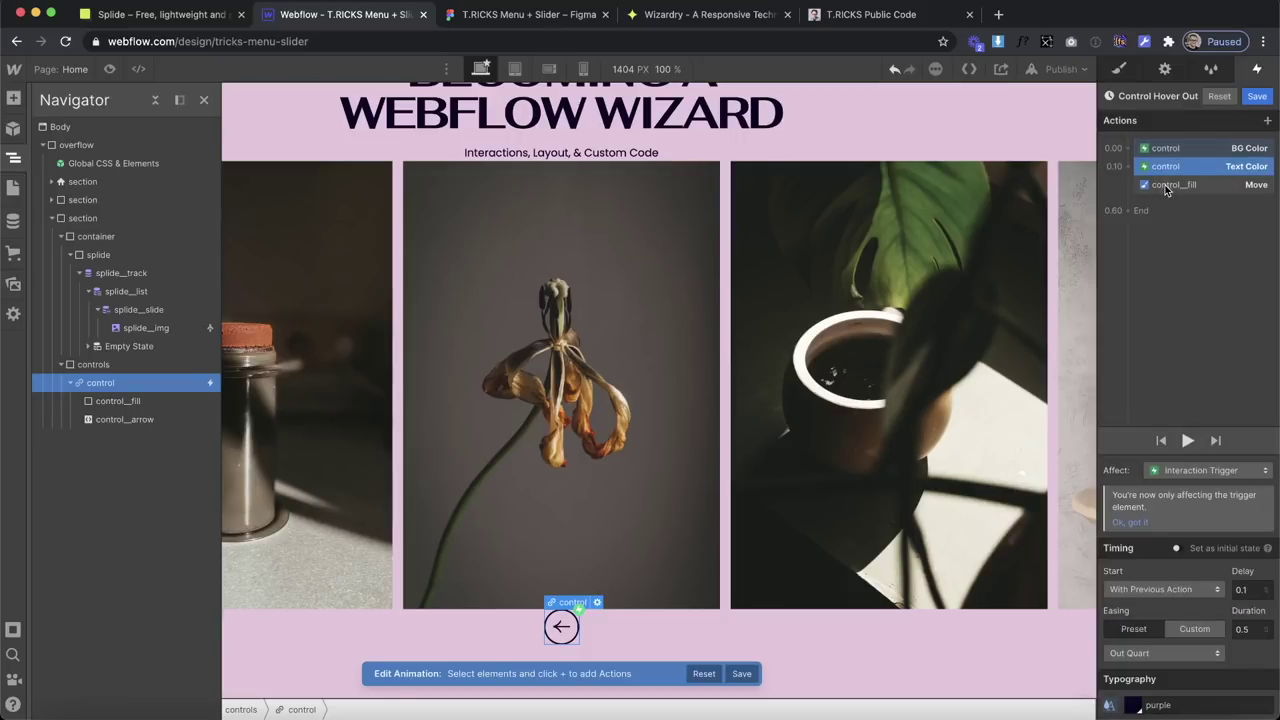
{"action": "scroll", "coordinate": [1242, 697], "scroll_direction": "down", "scroll_amount": 2}
{"action": "left_click", "coordinate": [1246, 664]}
{"action": "type", "text": "0"}
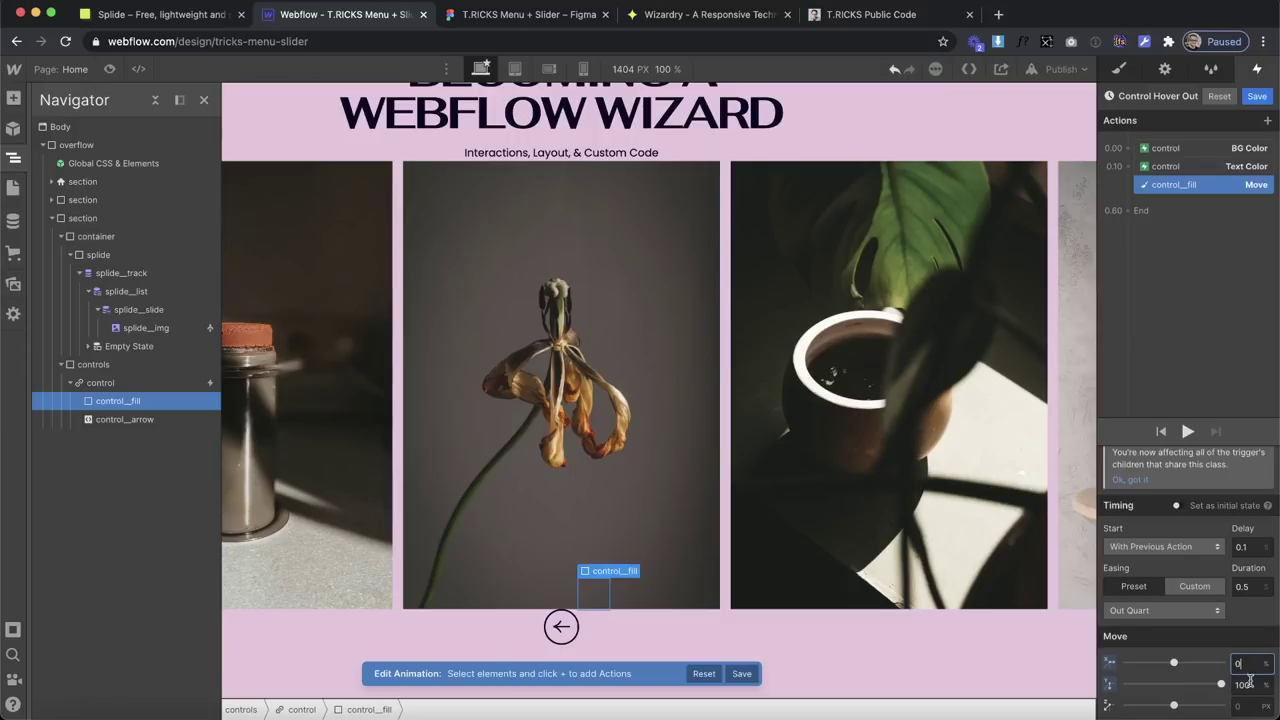
{"action": "left_click", "coordinate": [1249, 682]}
{"action": "left_click", "coordinate": [1256, 97]}
{"action": "left_click", "coordinate": [1263, 110]}
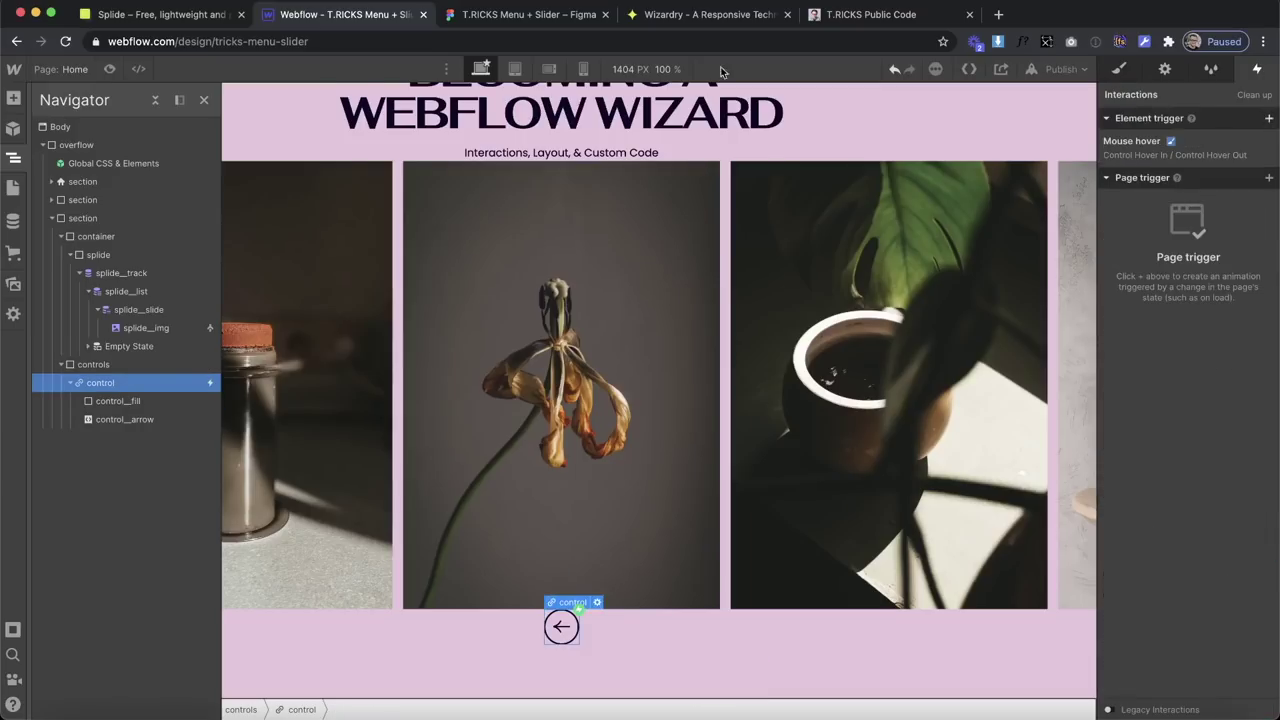
Preview the page to test the control hover animations.
{"action": "left_click", "coordinate": [111, 69]}
{"action": "scroll", "coordinate": [765, 379], "scroll_direction": "down", "scroll_amount": 3}
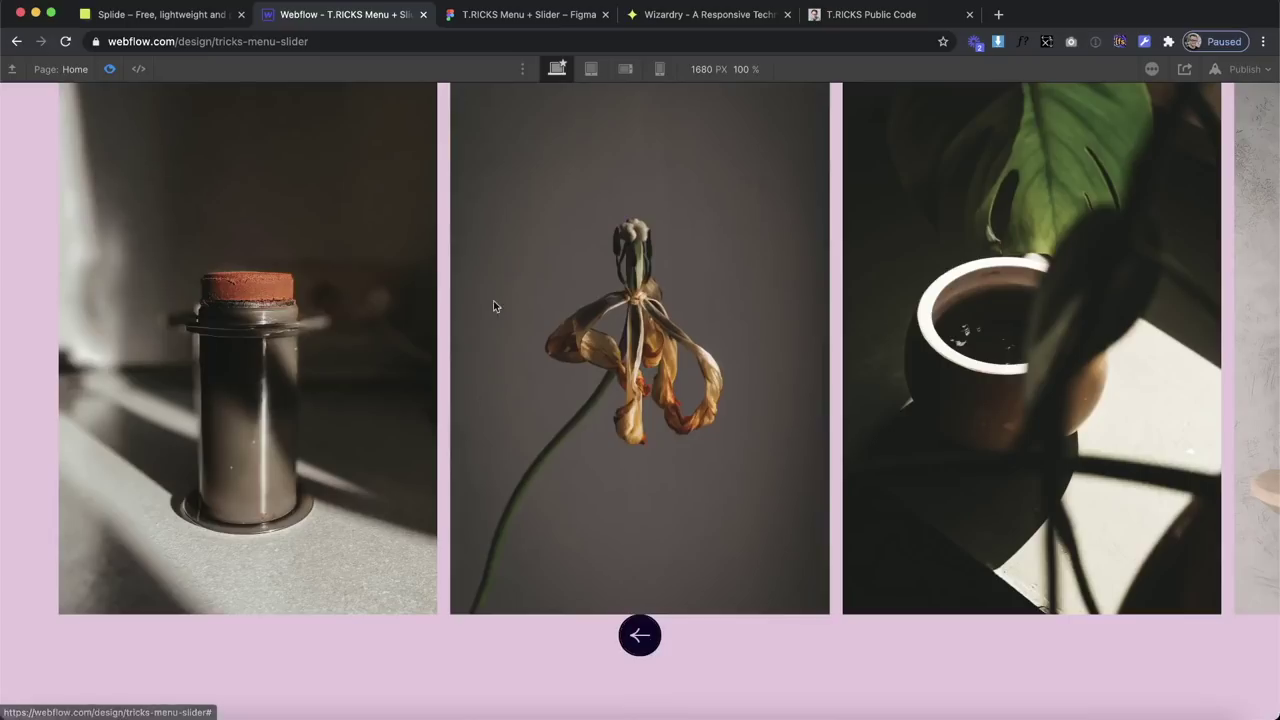
{"action": "left_click", "coordinate": [111, 69]}
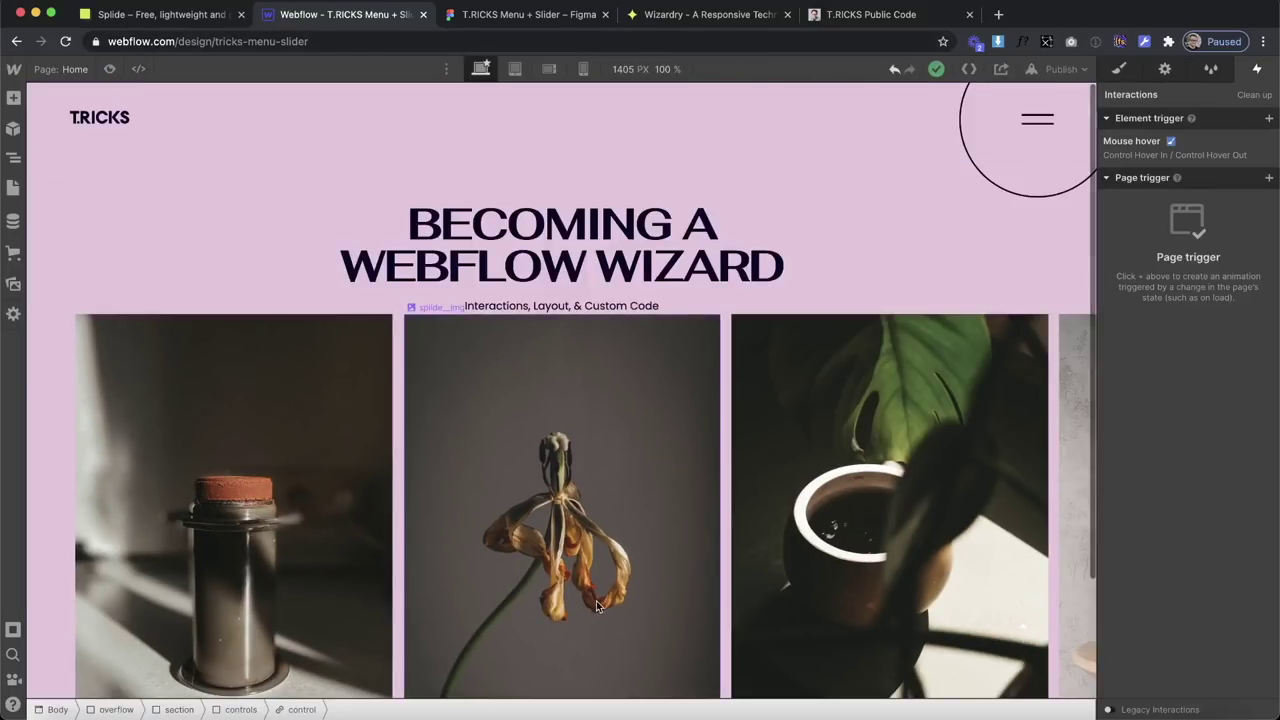
{"action": "scroll", "coordinate": [560, 400], "scroll_direction": "down", "scroll_amount": 2}
Duplicate the arrow control to create a second button.
{"action": "left_click", "coordinate": [563, 626]}
{"action": "right_click", "coordinate": [571, 601]}
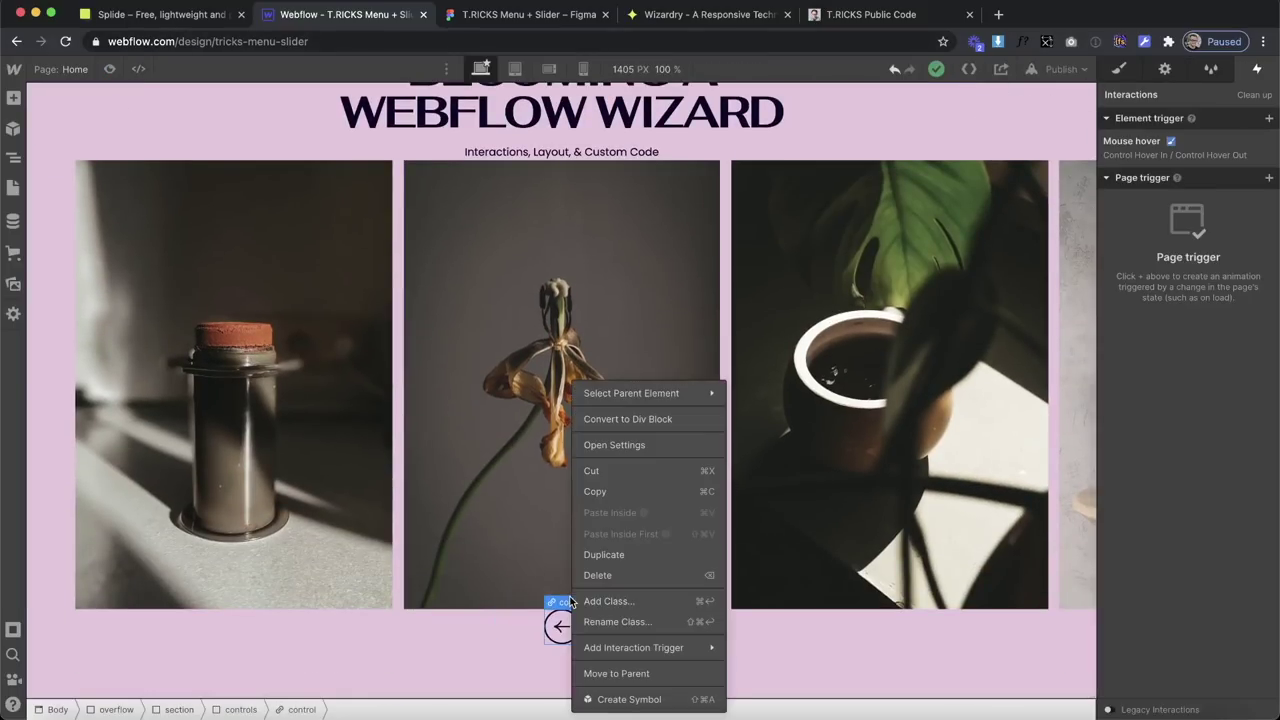
{"action": "left_click", "coordinate": [612, 552]}
Add an is--flipped combo class to the duplicate's arrow and rotate it on Z to point right.
{"action": "left_click", "coordinate": [573, 626]}
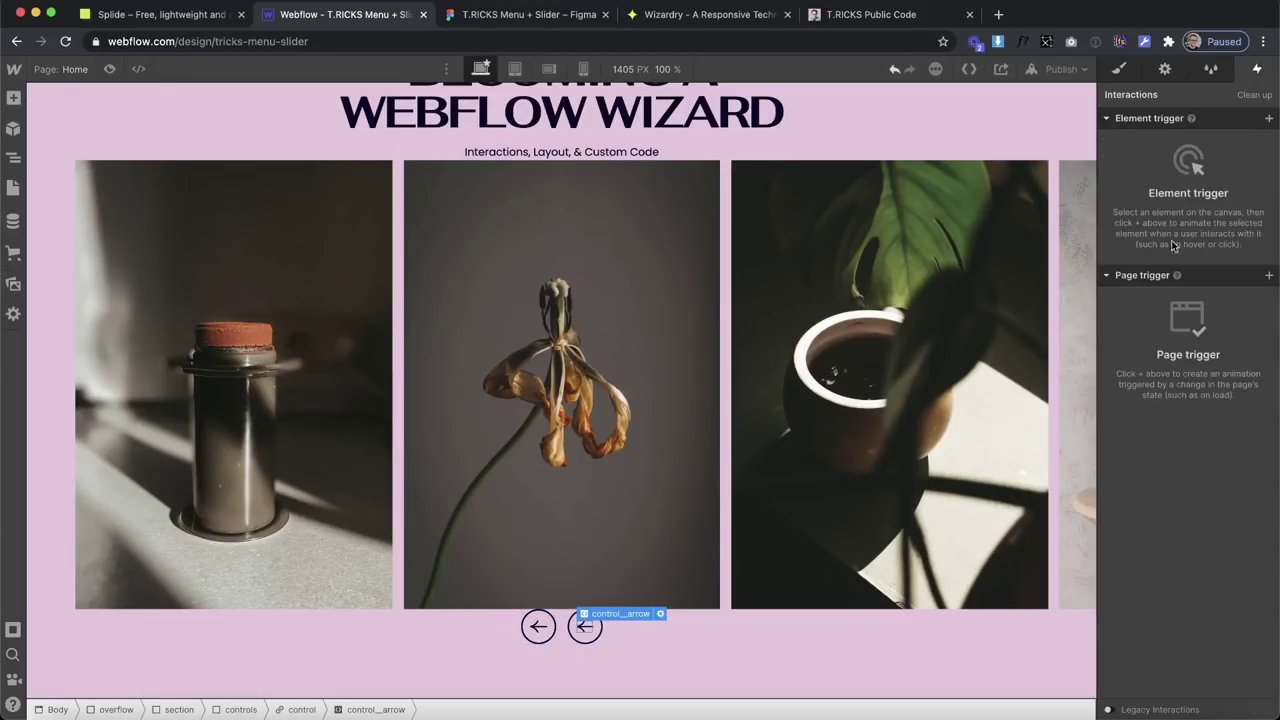
{"action": "left_click", "coordinate": [1120, 70]}
{"action": "left_click", "coordinate": [1210, 140]}
{"action": "type", "text": "is--flippe"}
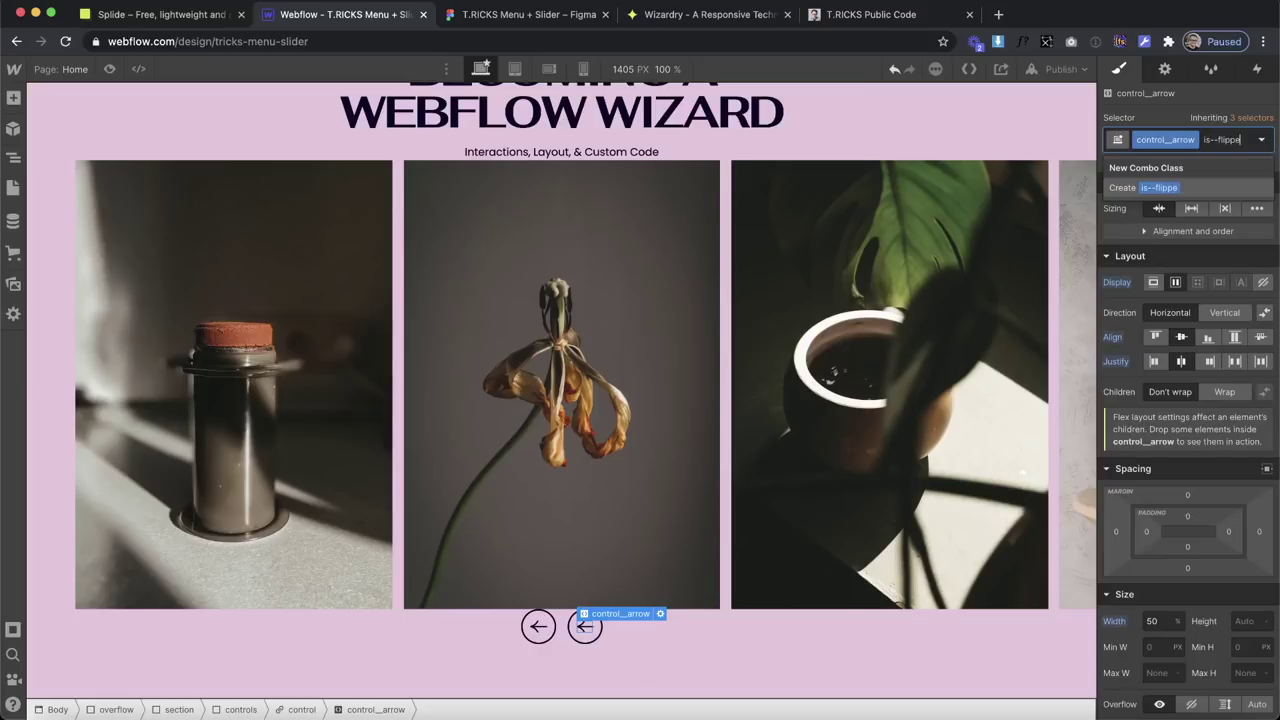
{"action": "type", "text": "d"}
{"action": "key", "text": "Return"}
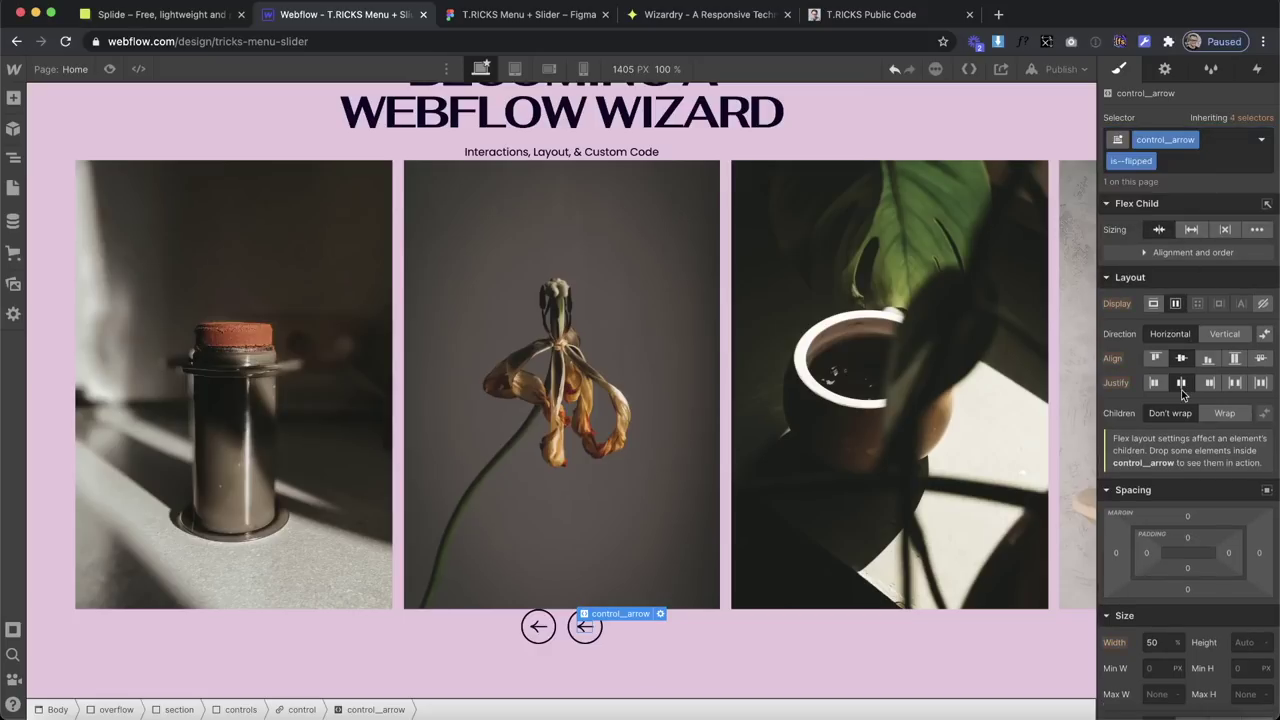
{"action": "scroll", "coordinate": [1181, 389], "scroll_direction": "down", "scroll_amount": 10}
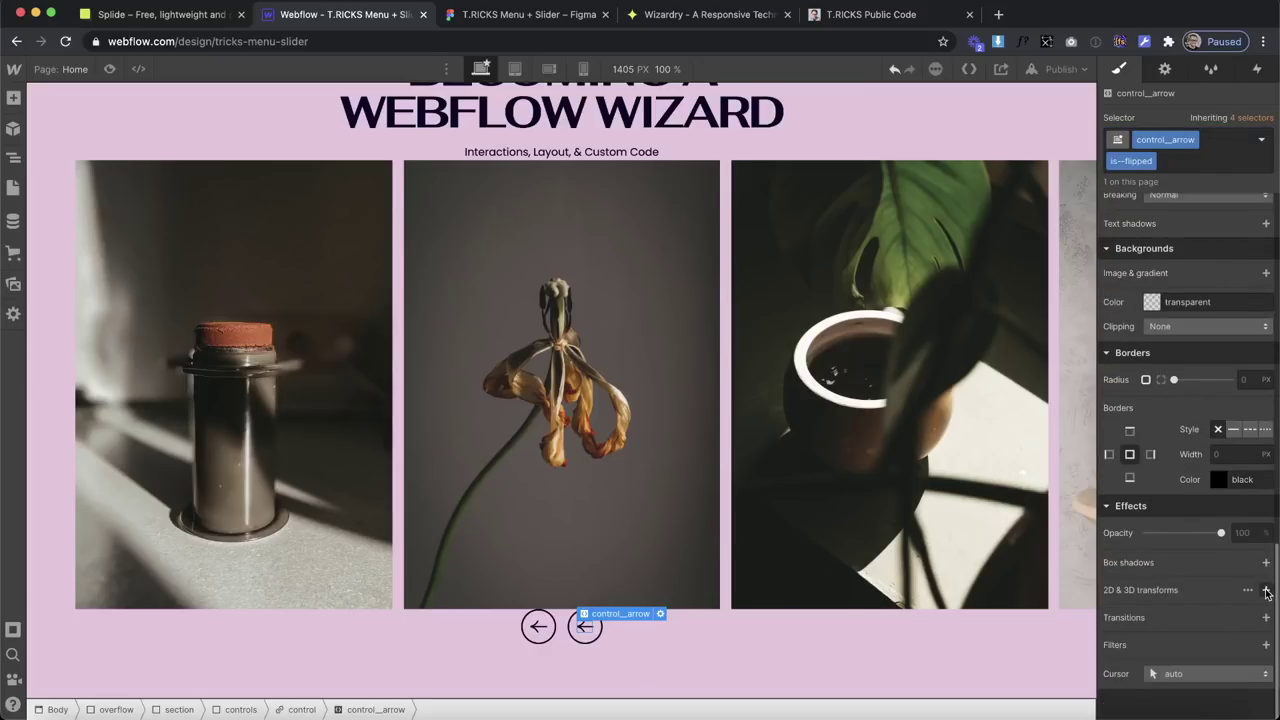
{"action": "left_click", "coordinate": [1266, 592]}
{"action": "left_click", "coordinate": [1219, 492]}
{"action": "left_click_drag", "start_coordinate": [1176, 584], "coordinate": [1065, 587]}
{"action": "left_click", "coordinate": [773, 642]}
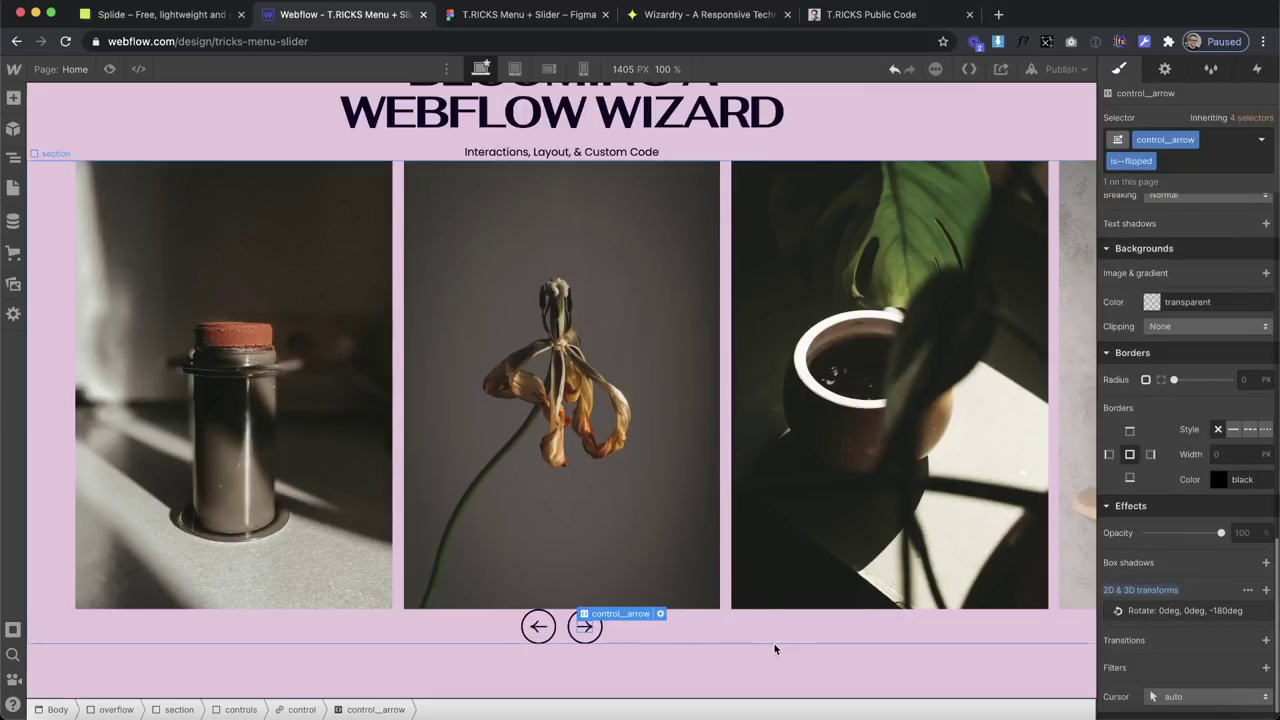
Check the Home page custom code for the next-splide class name and save the page settings.
{"action": "left_click", "coordinate": [587, 628]}
{"action": "left_click", "coordinate": [540, 628]}
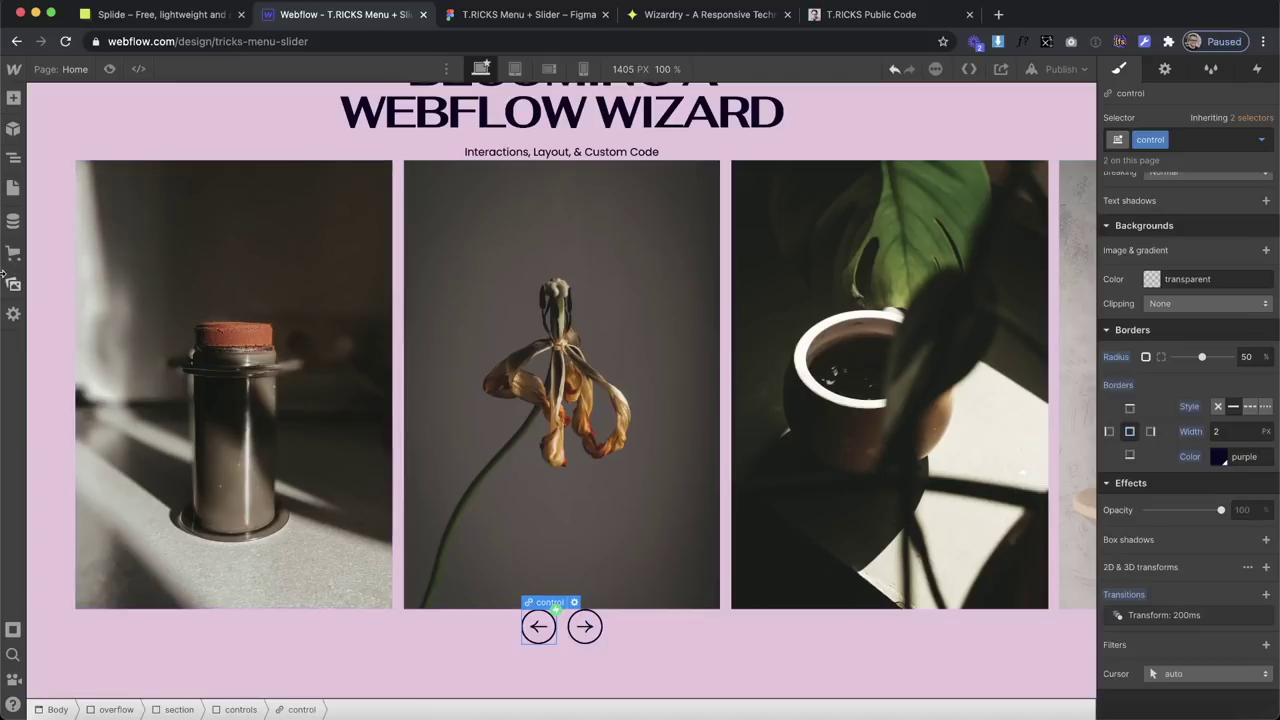
{"action": "left_click", "coordinate": [13, 188]}
{"action": "left_click", "coordinate": [202, 184]}
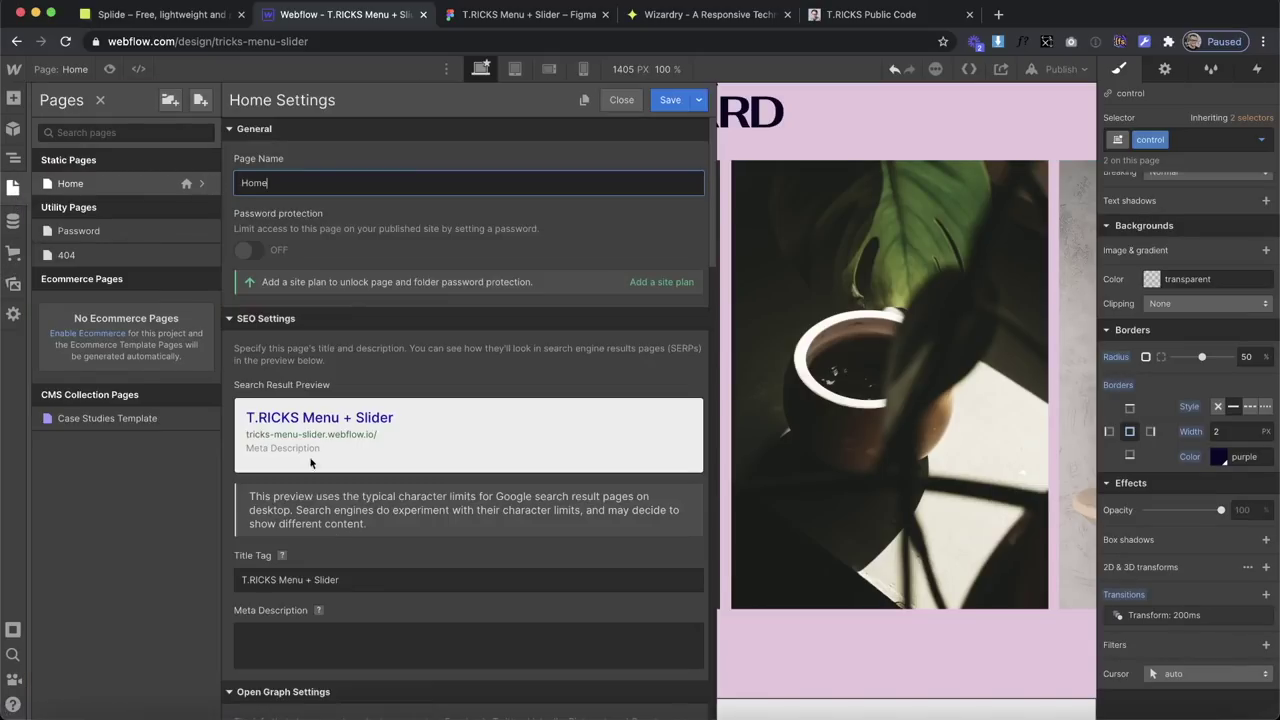
{"action": "scroll", "coordinate": [310, 462], "scroll_direction": "down", "scroll_amount": 15}
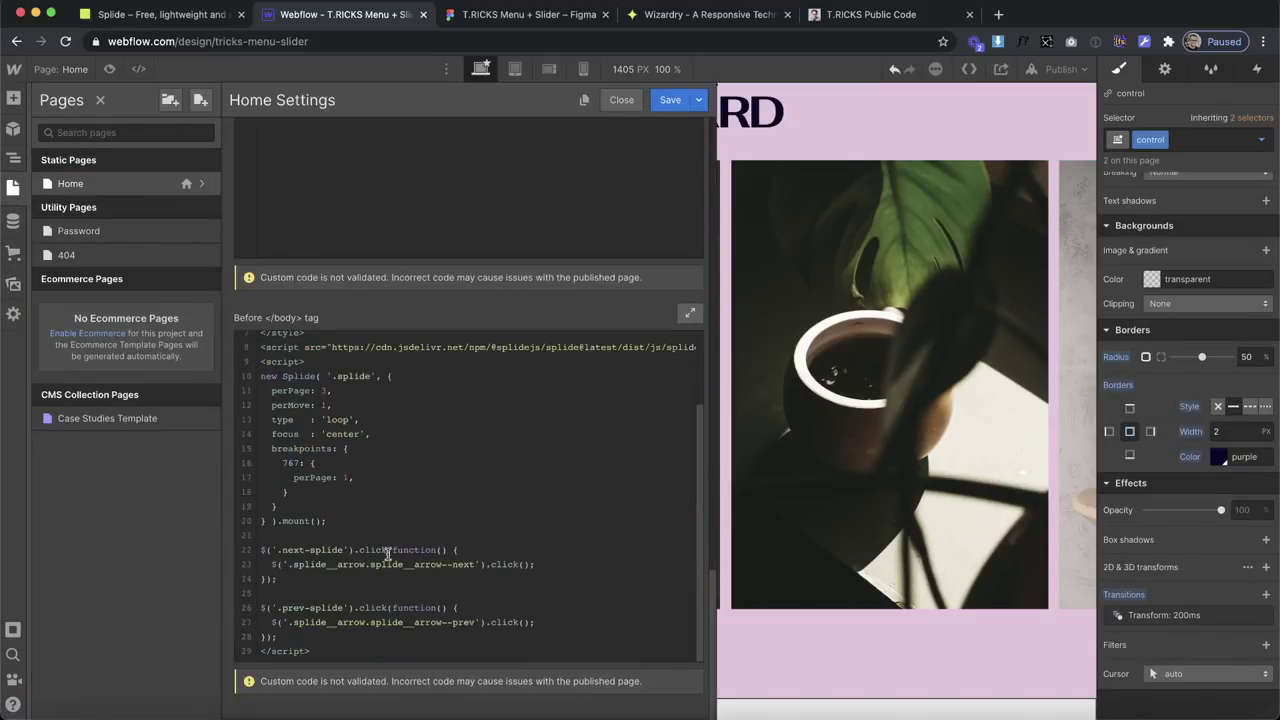
{"action": "left_click", "coordinate": [337, 550]}
{"action": "left_click_drag", "start_coordinate": [342, 550], "coordinate": [314, 550]}
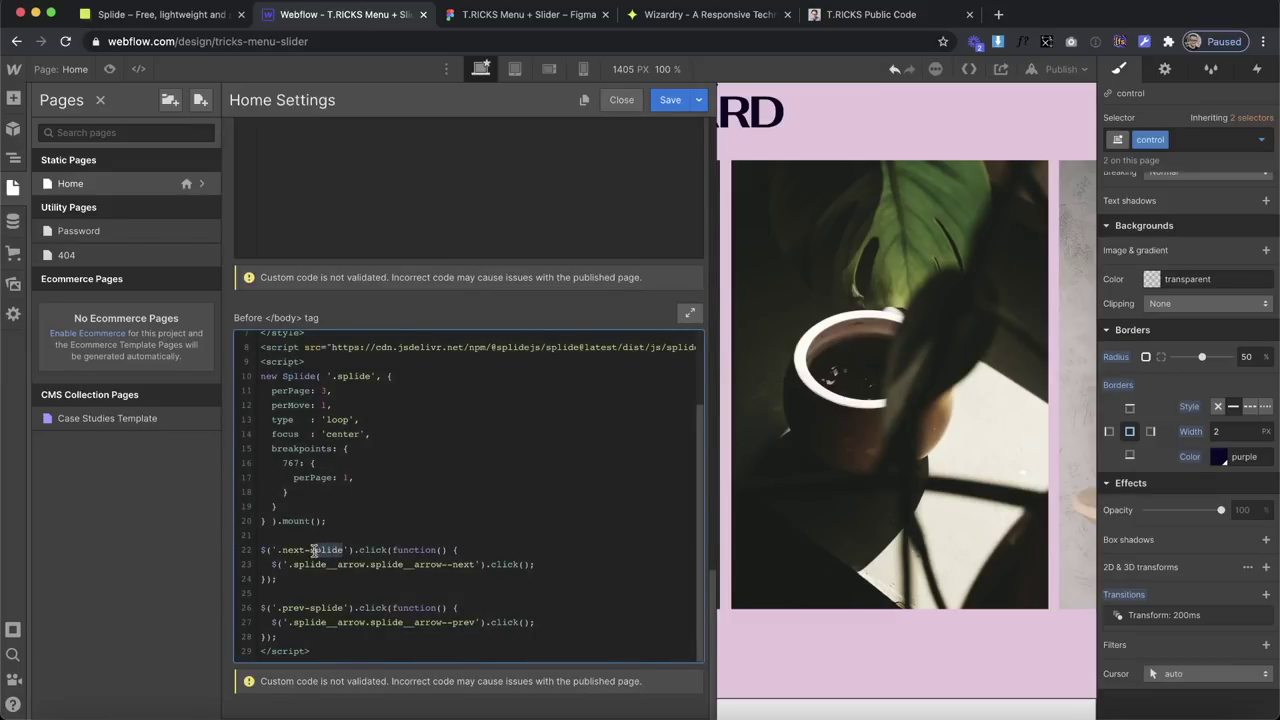
{"action": "left_click", "coordinate": [670, 100]}
Add combo class next-splide to the right arrow control and prev-splide to the left one.
{"action": "left_click", "coordinate": [587, 628]}
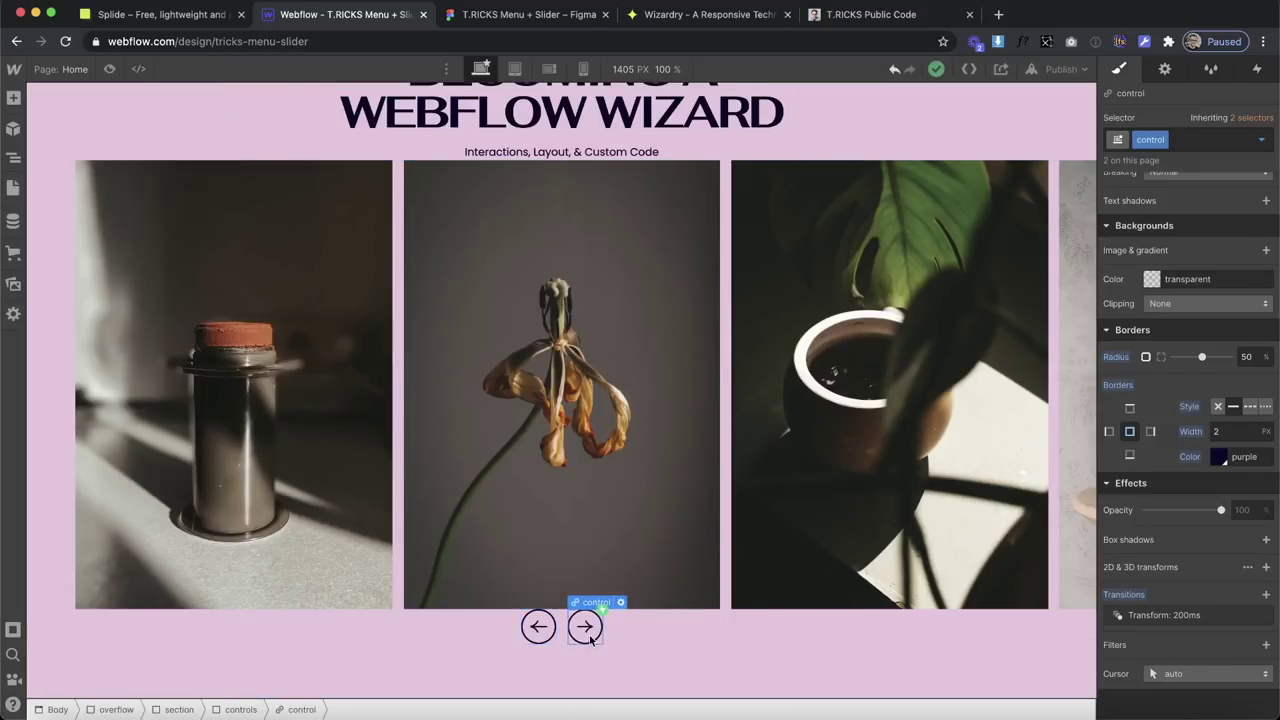
{"action": "left_click", "coordinate": [1187, 141]}
{"action": "type", "text": "next-splide"}
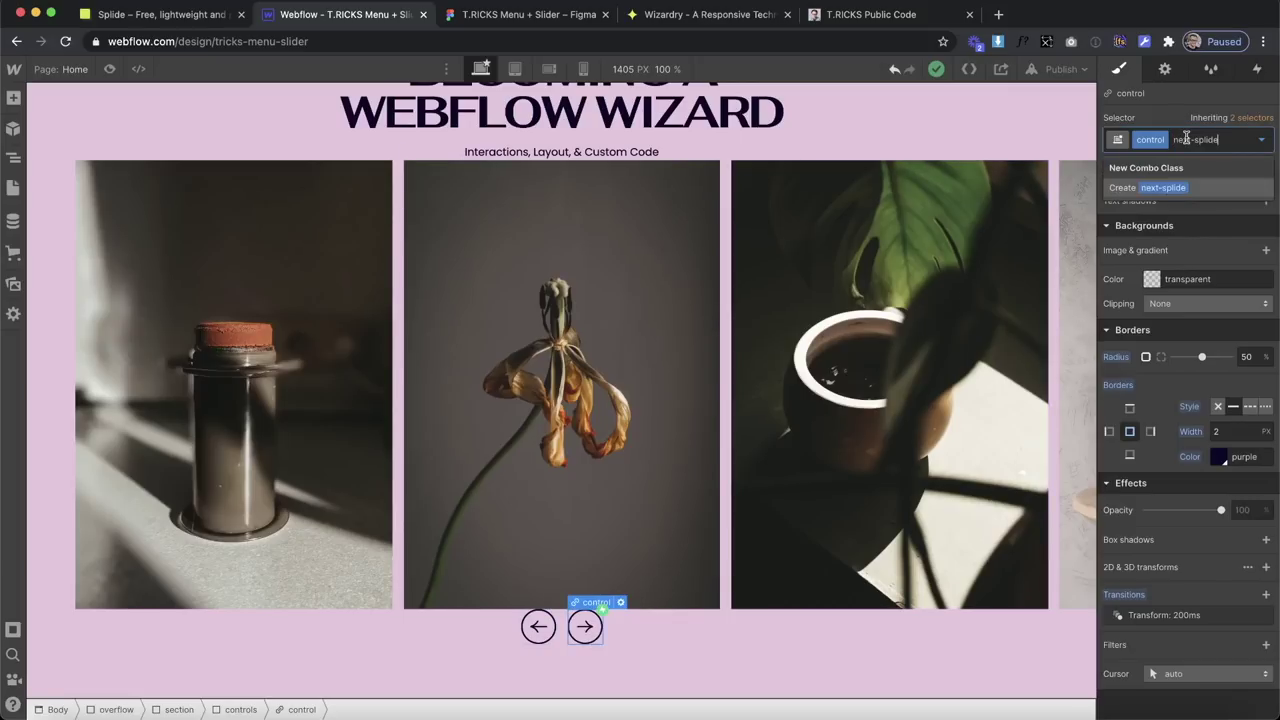
{"action": "left_click", "coordinate": [1157, 189]}
{"action": "left_click", "coordinate": [538, 627]}
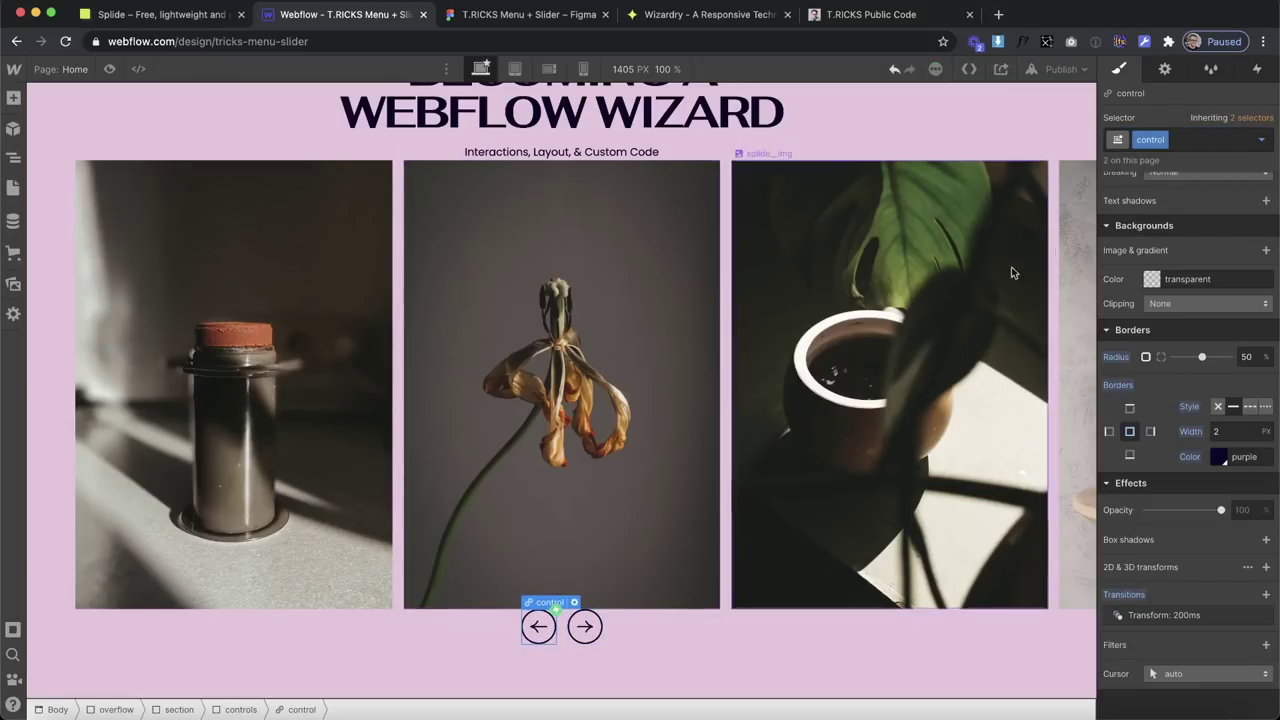
{"action": "left_click", "coordinate": [1187, 141]}
{"action": "type", "text": "next-splide"}
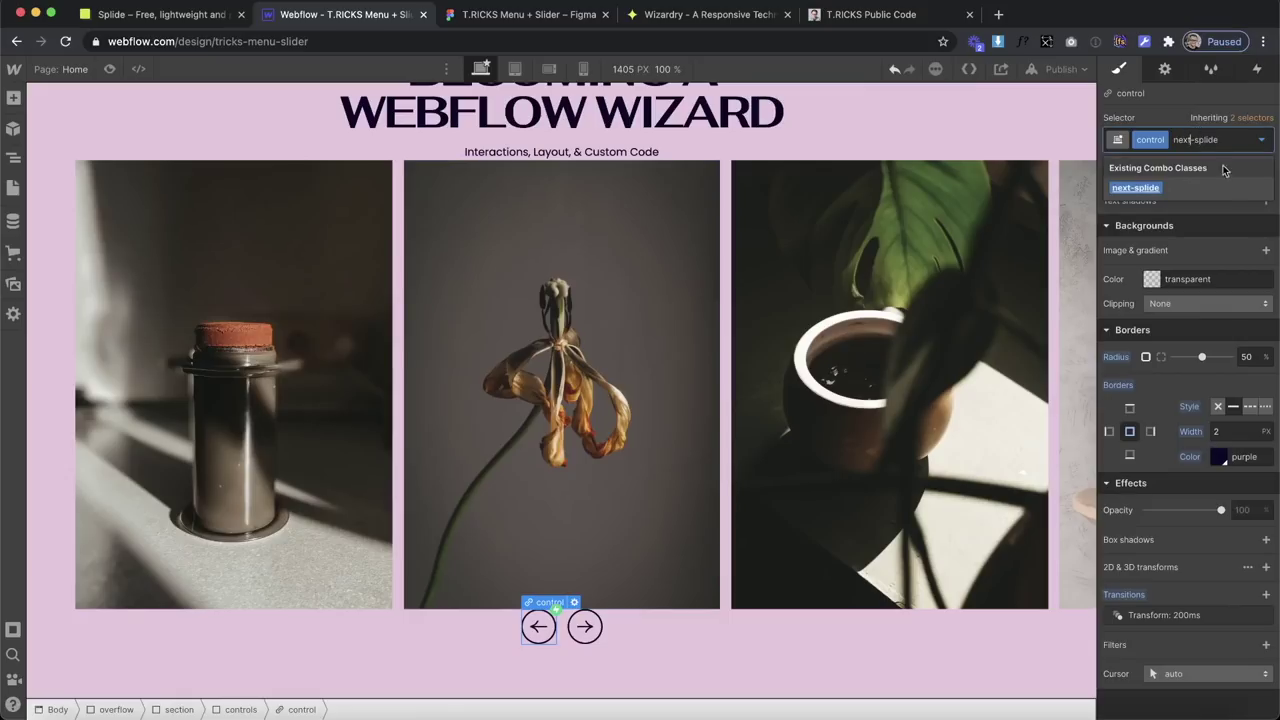
{"action": "key", "text": "BackSpace"}
{"action": "key", "text": "BackSpace"}
{"action": "key", "text": "BackSpace"}
{"action": "key", "text": "BackSpace"}
{"action": "type", "text": "prev"}
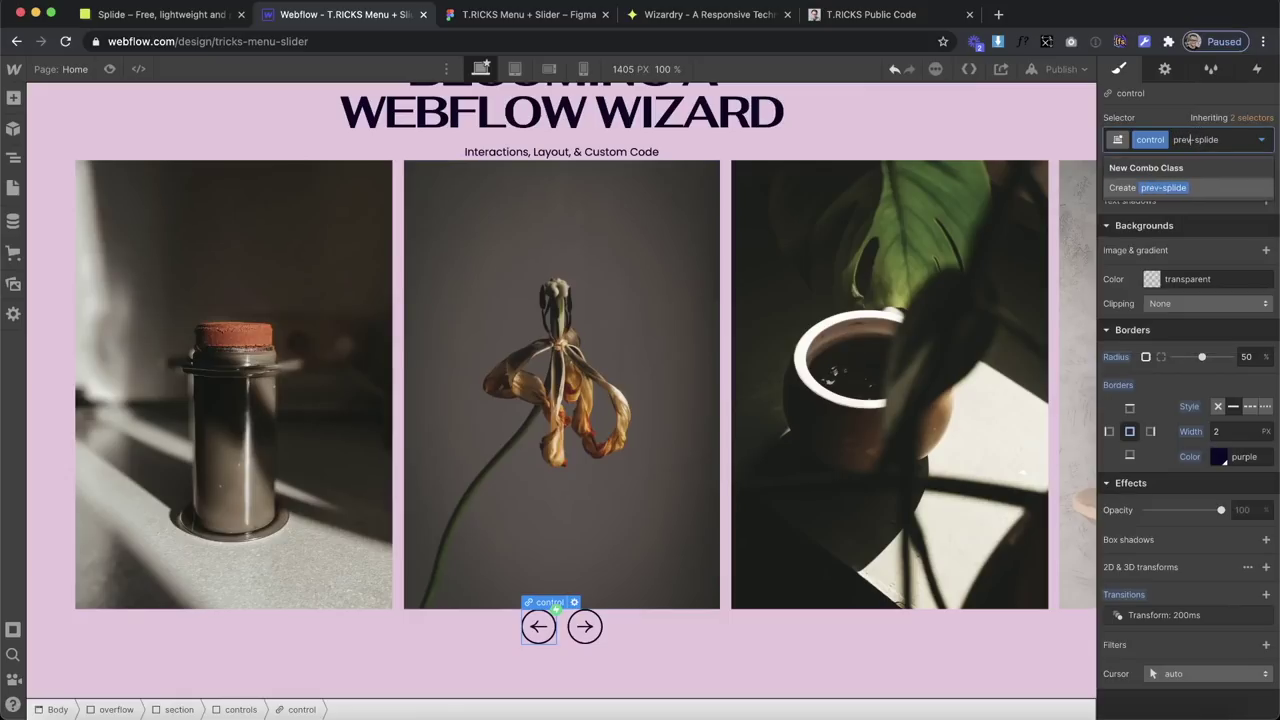
{"action": "key", "text": "Return"}
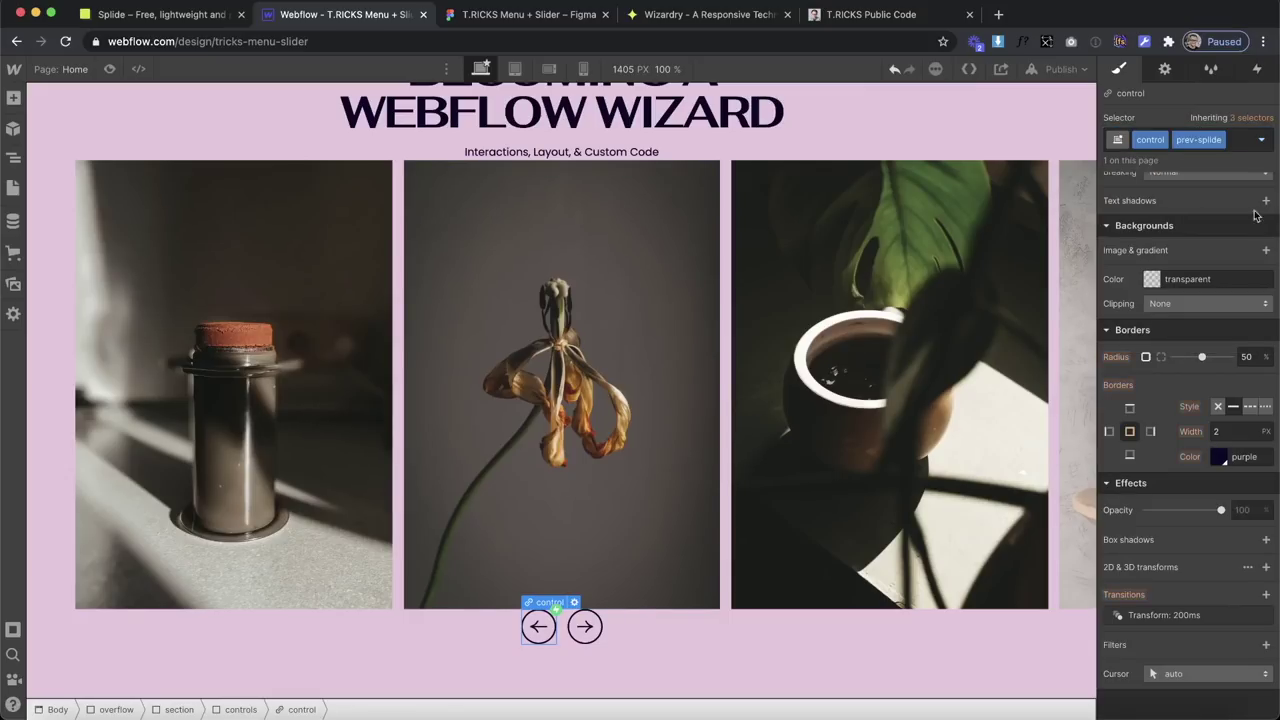
{"action": "left_click", "coordinate": [636, 629]}
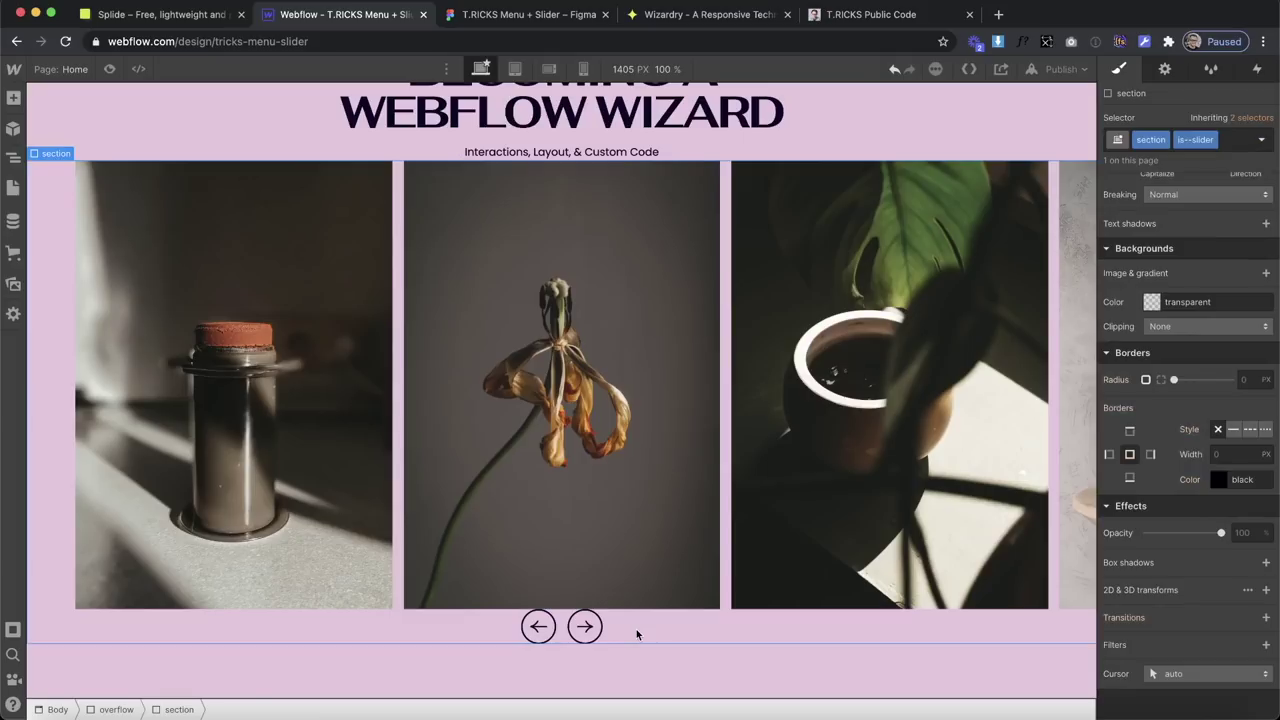
{"action": "left_click", "coordinate": [535, 15]}
{"action": "scroll", "coordinate": [652, 309], "scroll_direction": "down", "scroll_amount": 5}
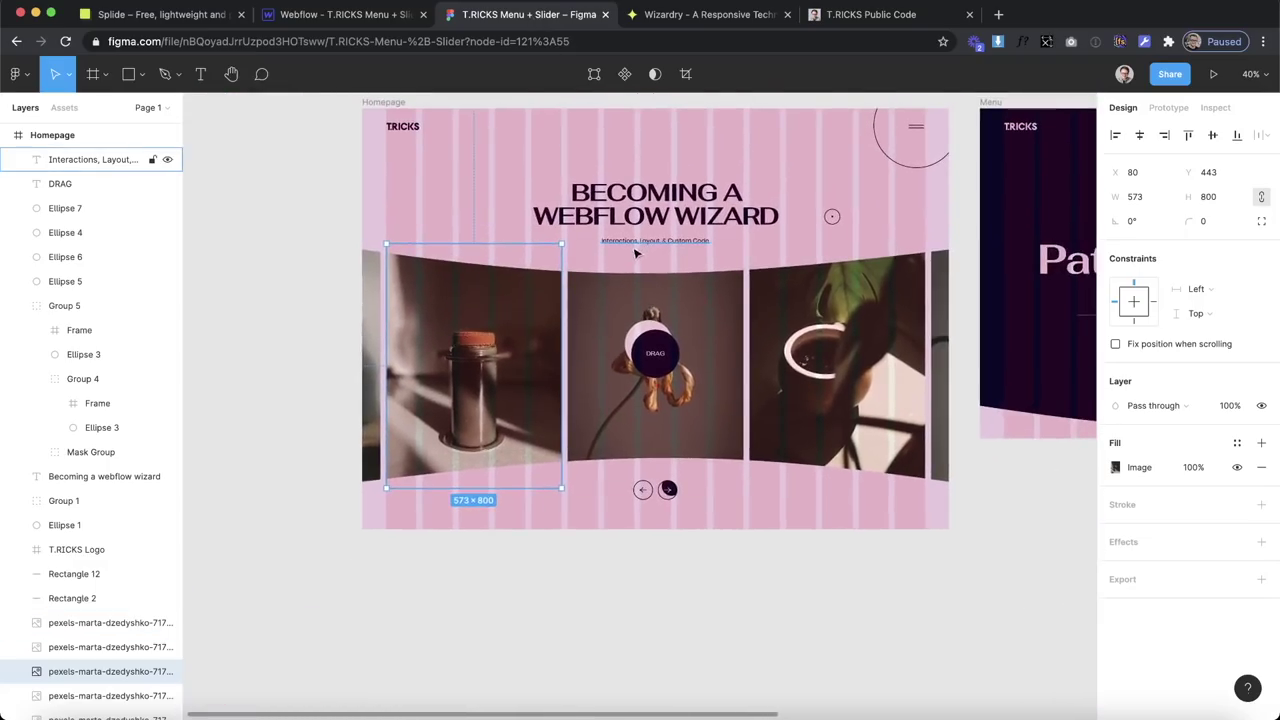
{"action": "left_click", "coordinate": [636, 252]}
{"action": "scroll", "coordinate": [630, 262], "scroll_direction": "up", "scroll_amount": 3}
{"action": "scroll", "coordinate": [614, 290], "scroll_direction": "down", "scroll_amount": 3}
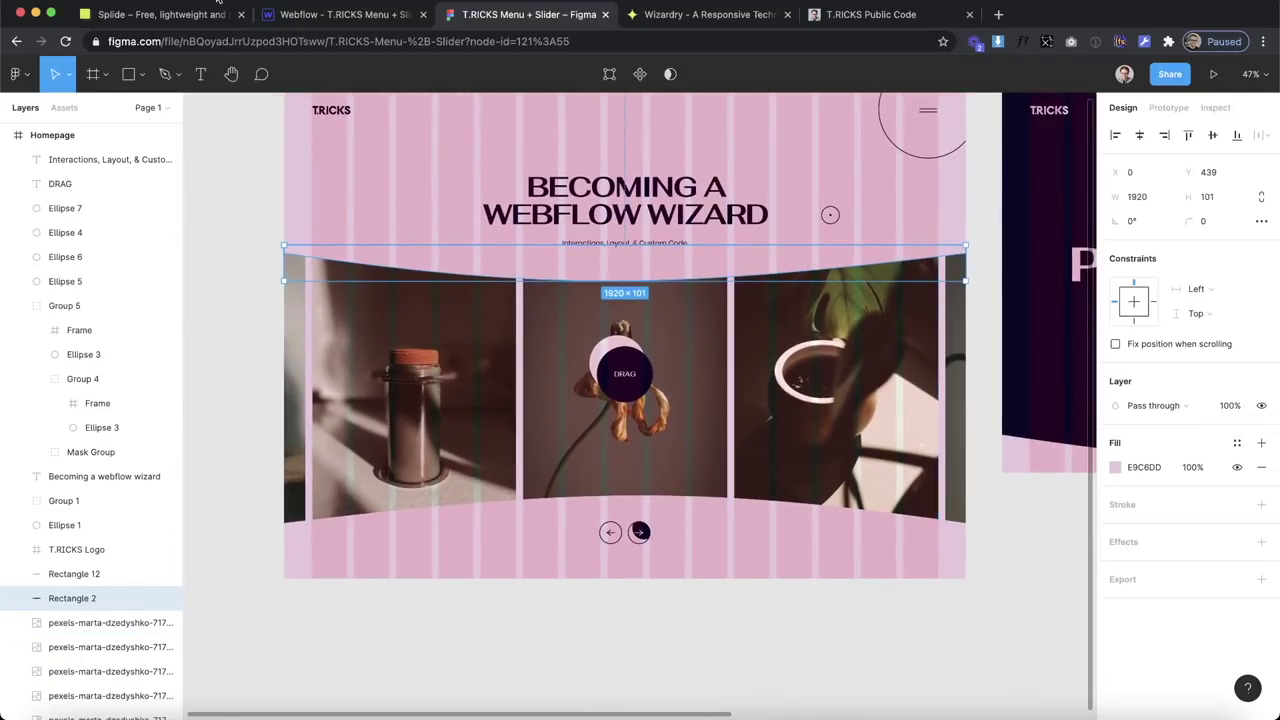
{"action": "left_click", "coordinate": [392, 14]}
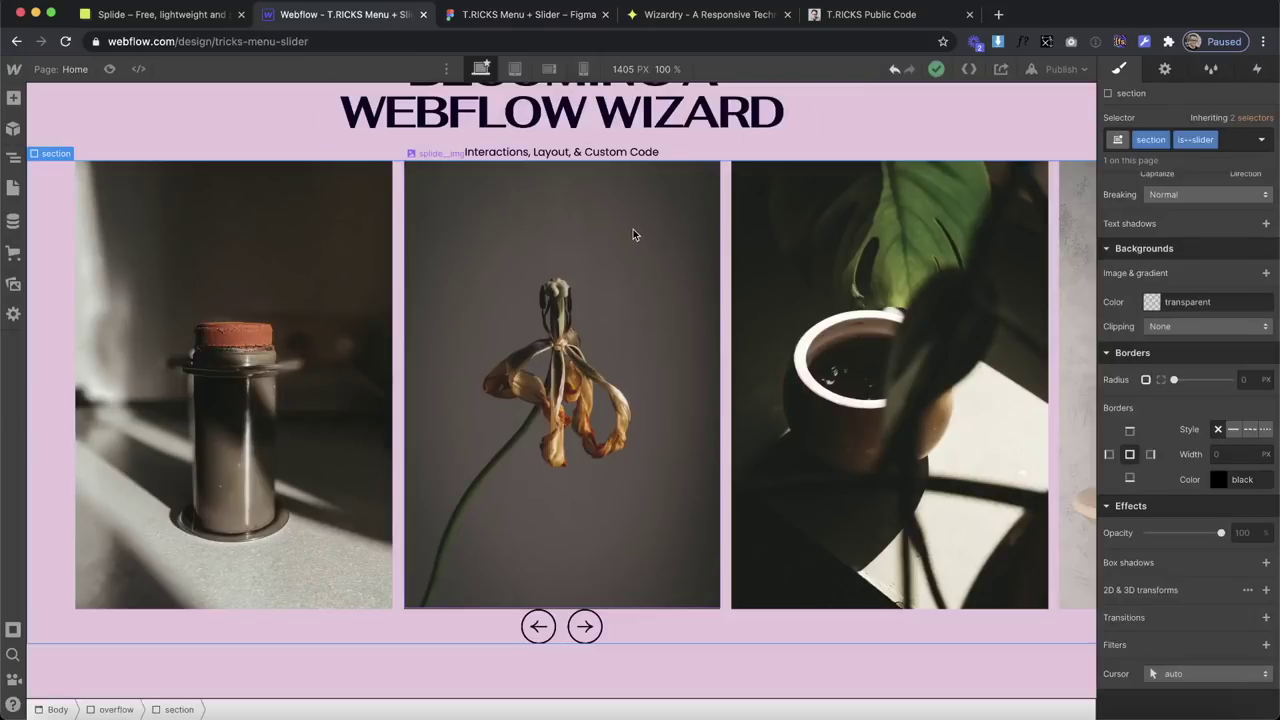
Set the canvas width to 3000 px and select the slider's container.
{"action": "left_click", "coordinate": [652, 68]}
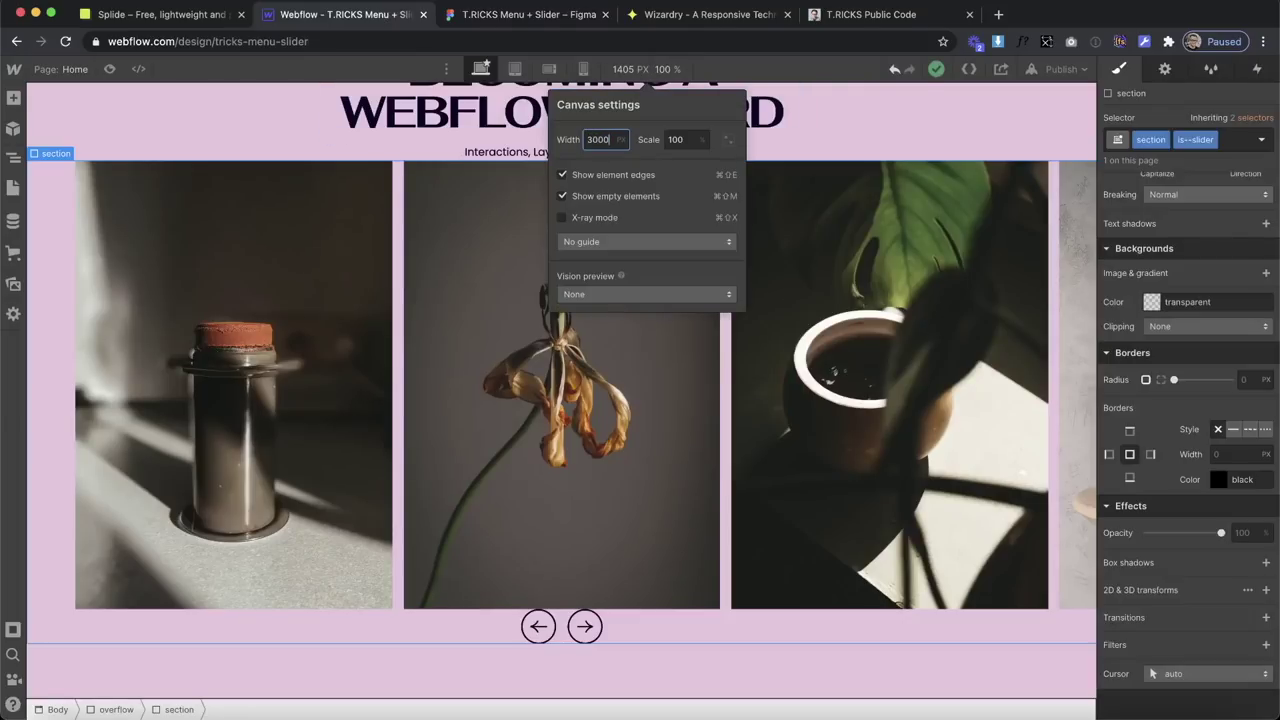
{"action": "key", "text": "Return"}
{"action": "left_click", "coordinate": [209, 256]}
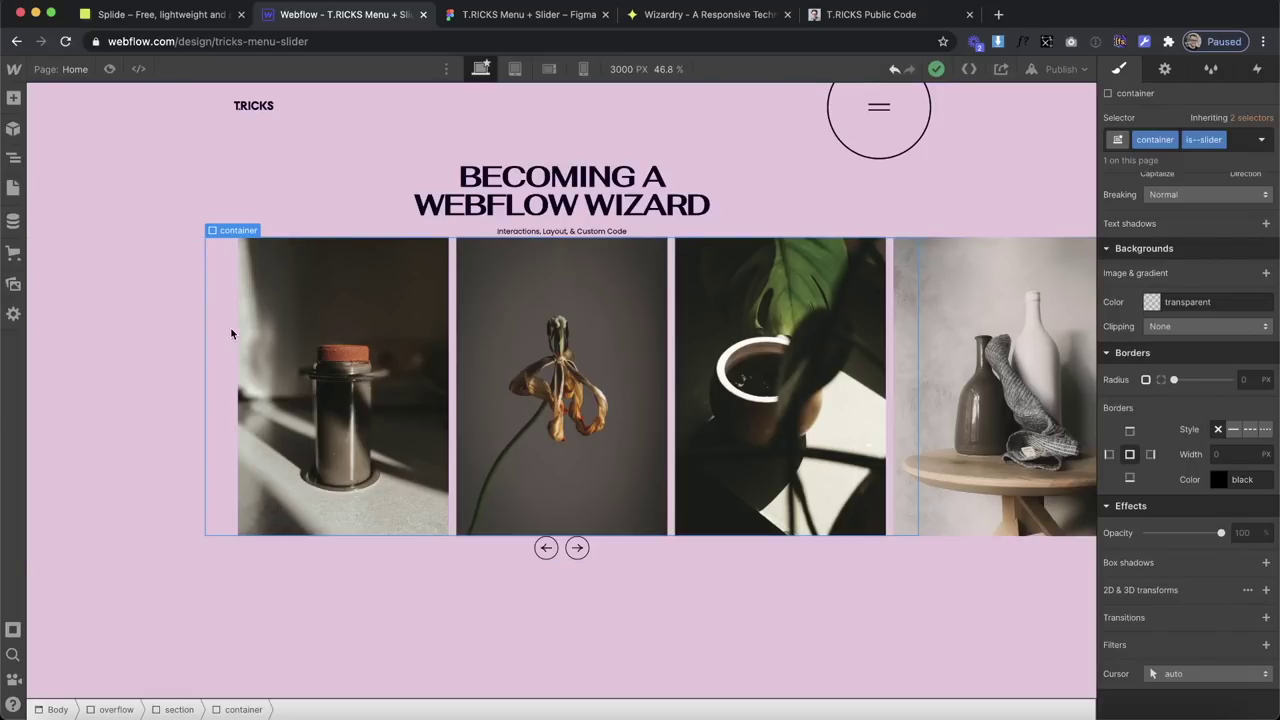
Collapse the container and controls in the Navigator and select the slider section.
{"action": "left_click", "coordinate": [13, 157]}
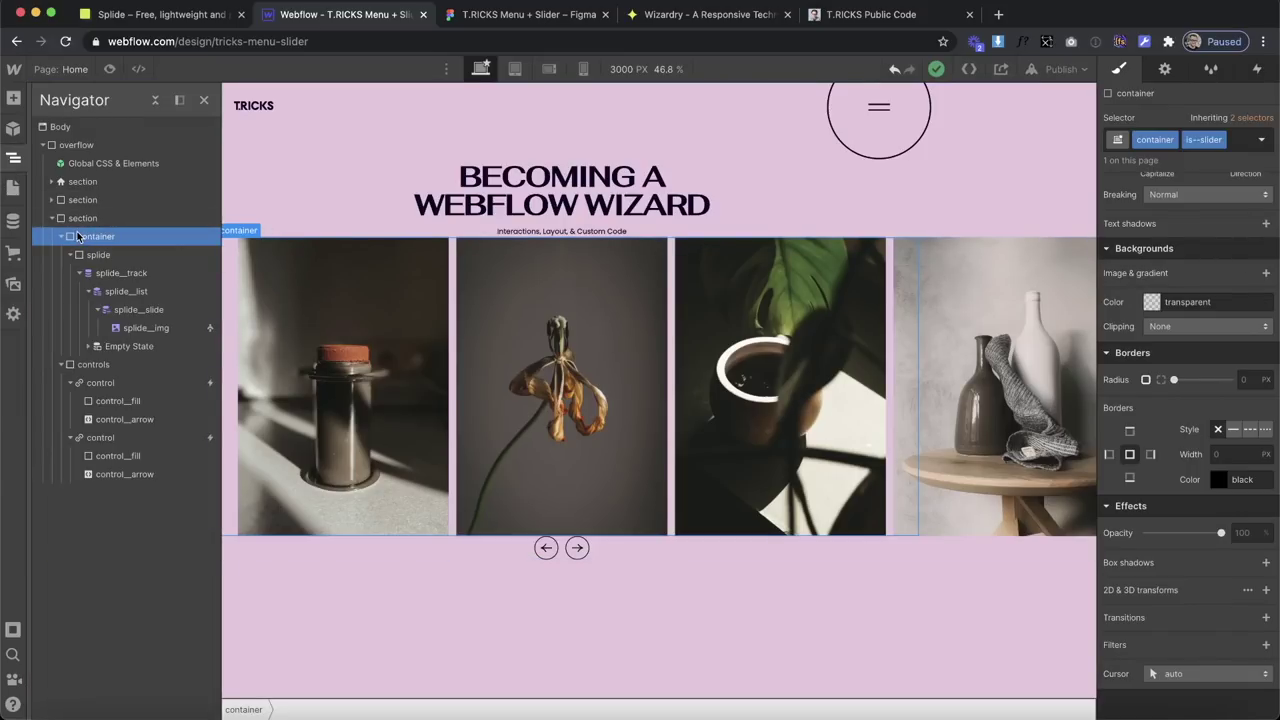
{"action": "left_click", "coordinate": [59, 237]}
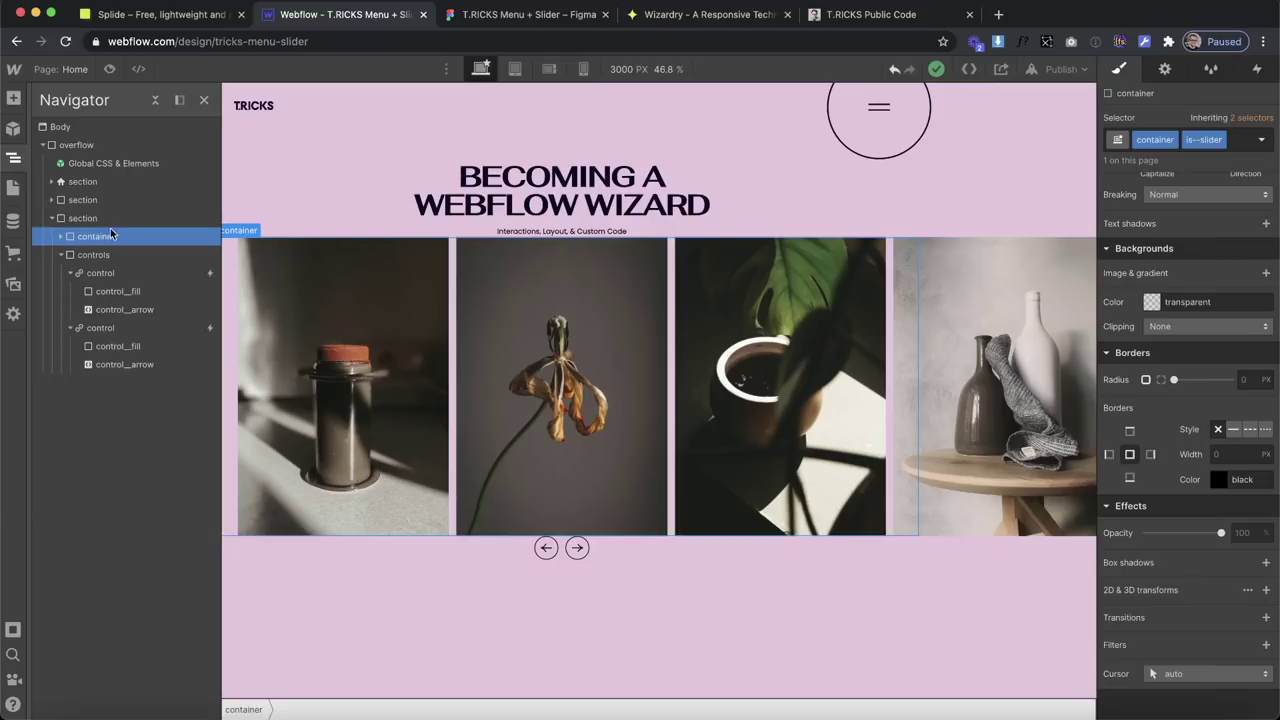
{"action": "left_click", "coordinate": [61, 254]}
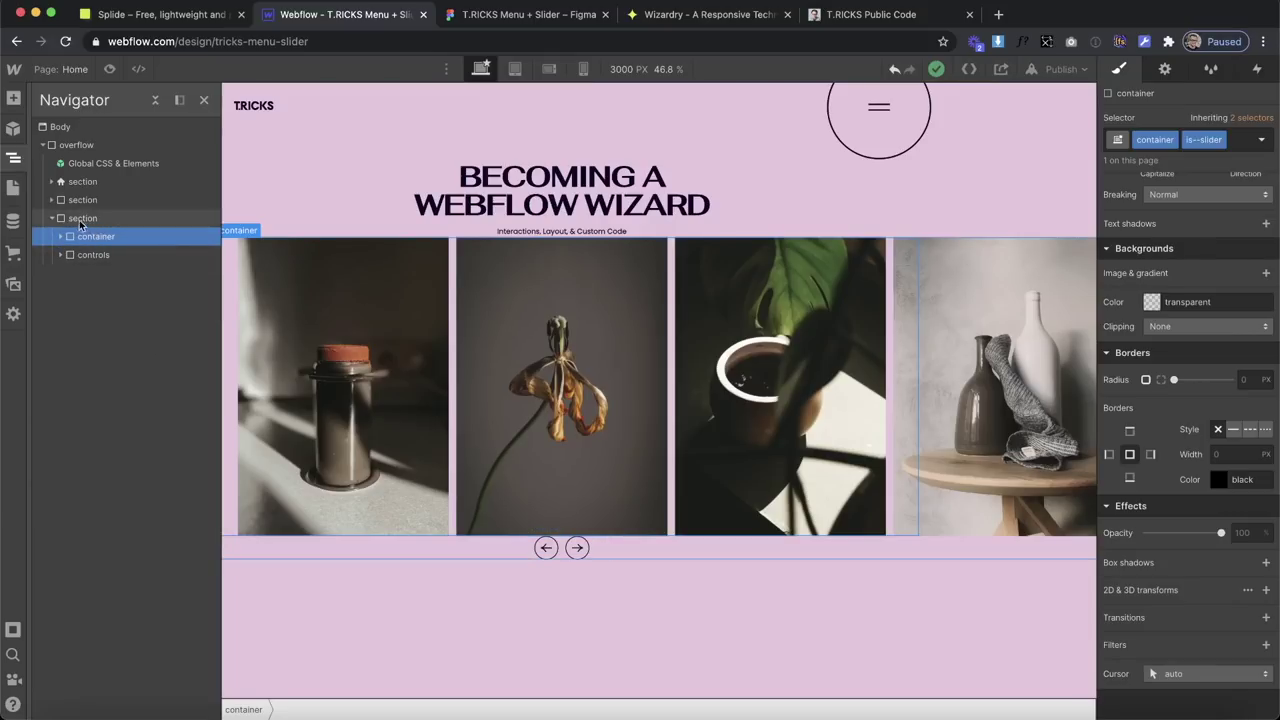
{"action": "left_click", "coordinate": [83, 219]}
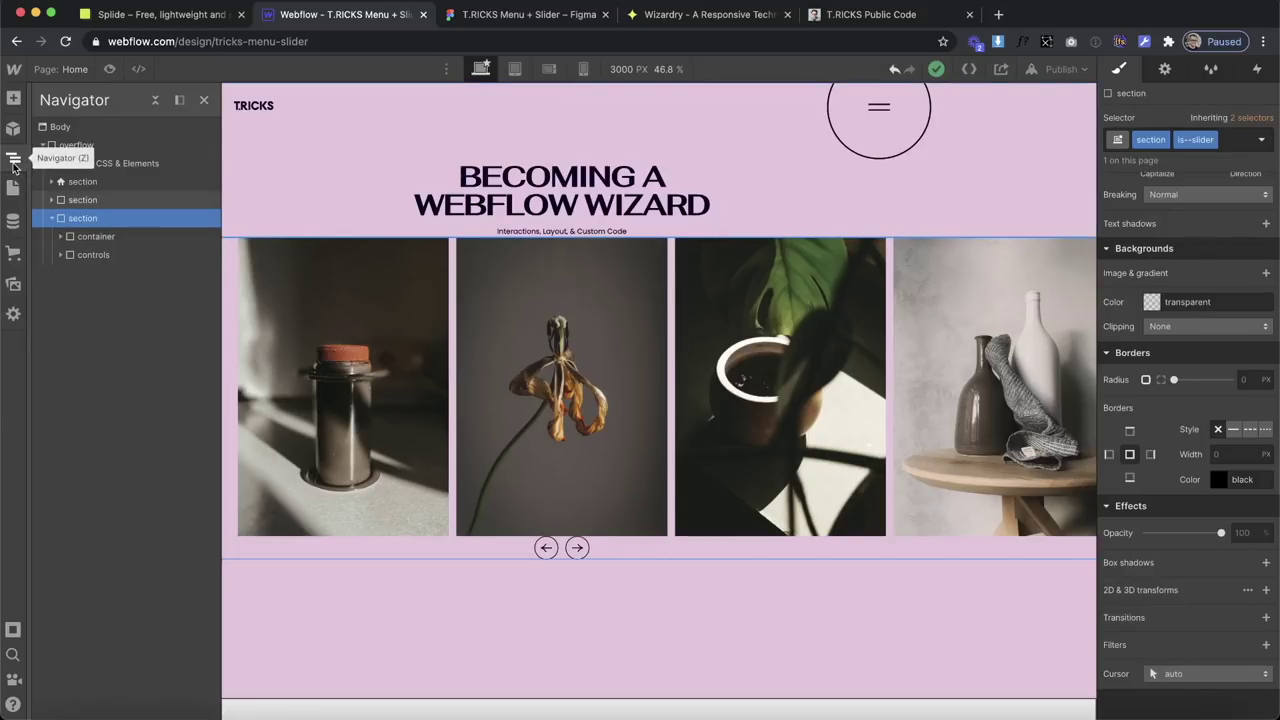
{"action": "left_click", "coordinate": [12, 120]}
Add an HTML Embed element above the hero section's container.
{"action": "left_click", "coordinate": [13, 97]}
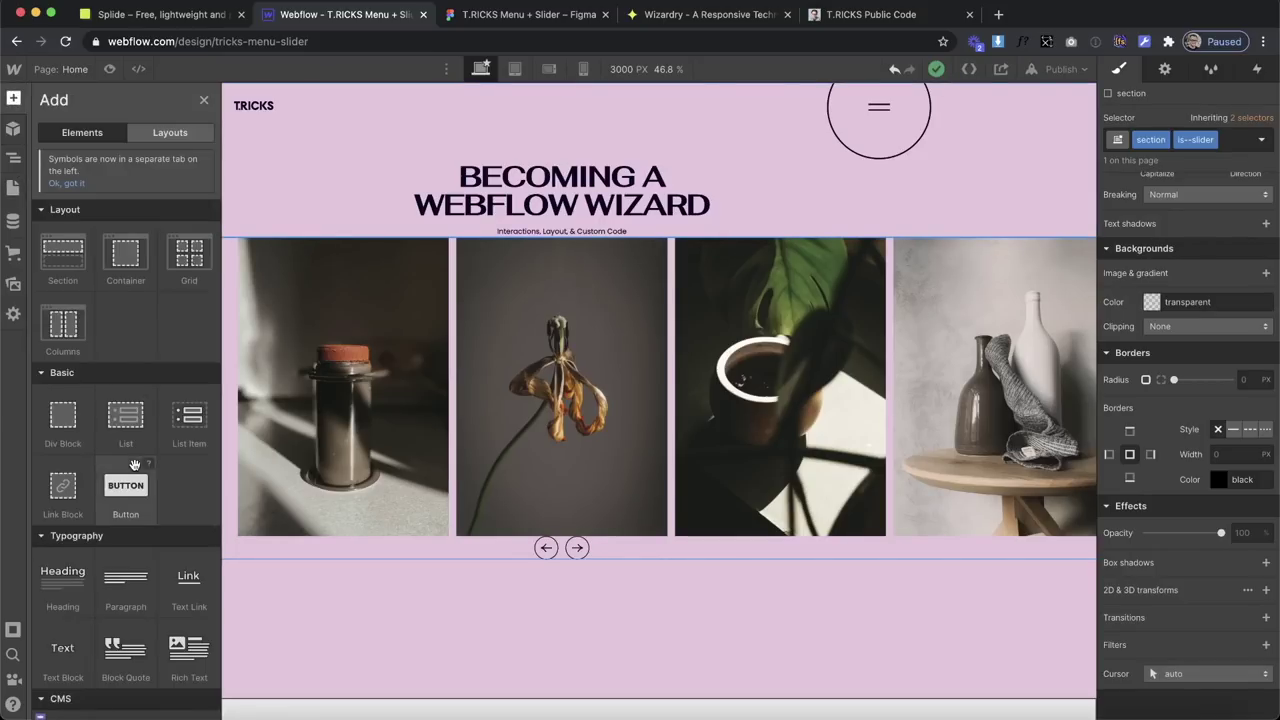
{"action": "scroll", "coordinate": [125, 450], "scroll_direction": "down", "scroll_amount": 10}
{"action": "left_click_drag", "start_coordinate": [185, 543], "coordinate": [118, 213]}
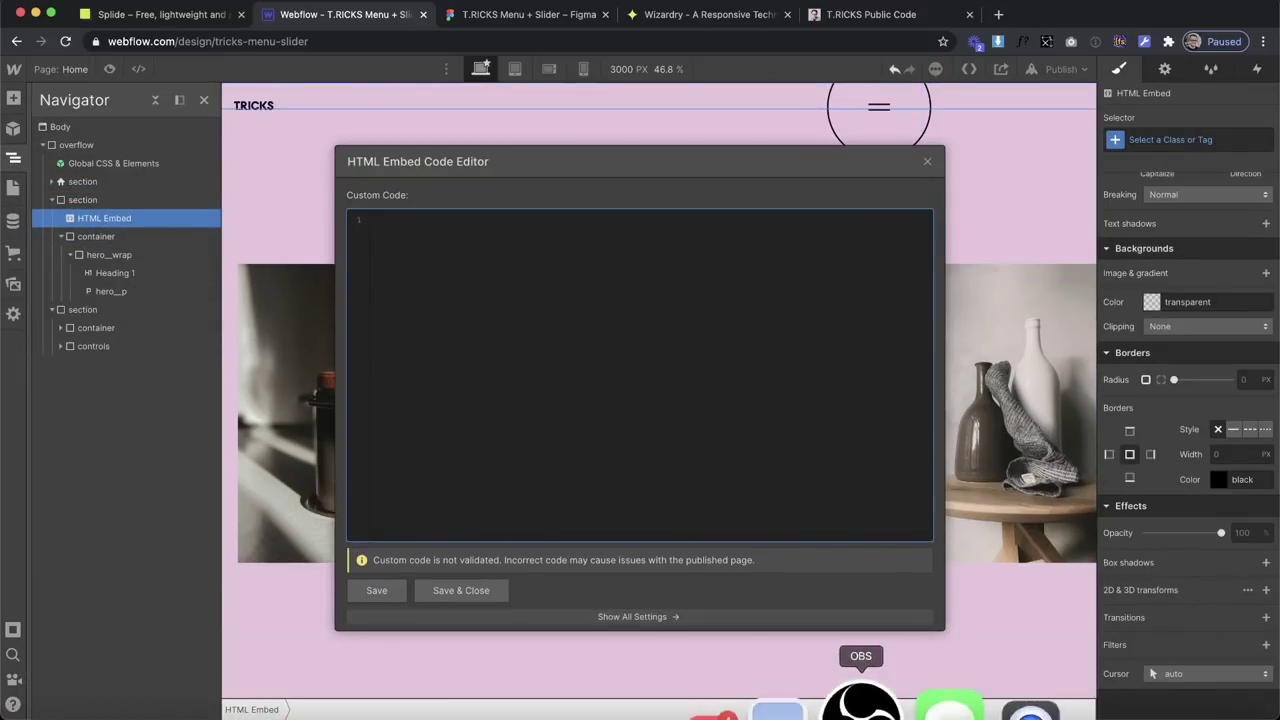
Paste the hero-wave-top.svg code minus its XML declaration, save, and move the embed into the slider section.
{"action": "left_click", "coordinate": [752, 703]}
{"action": "key", "text": "super+a"}
{"action": "key", "text": "super+c"}
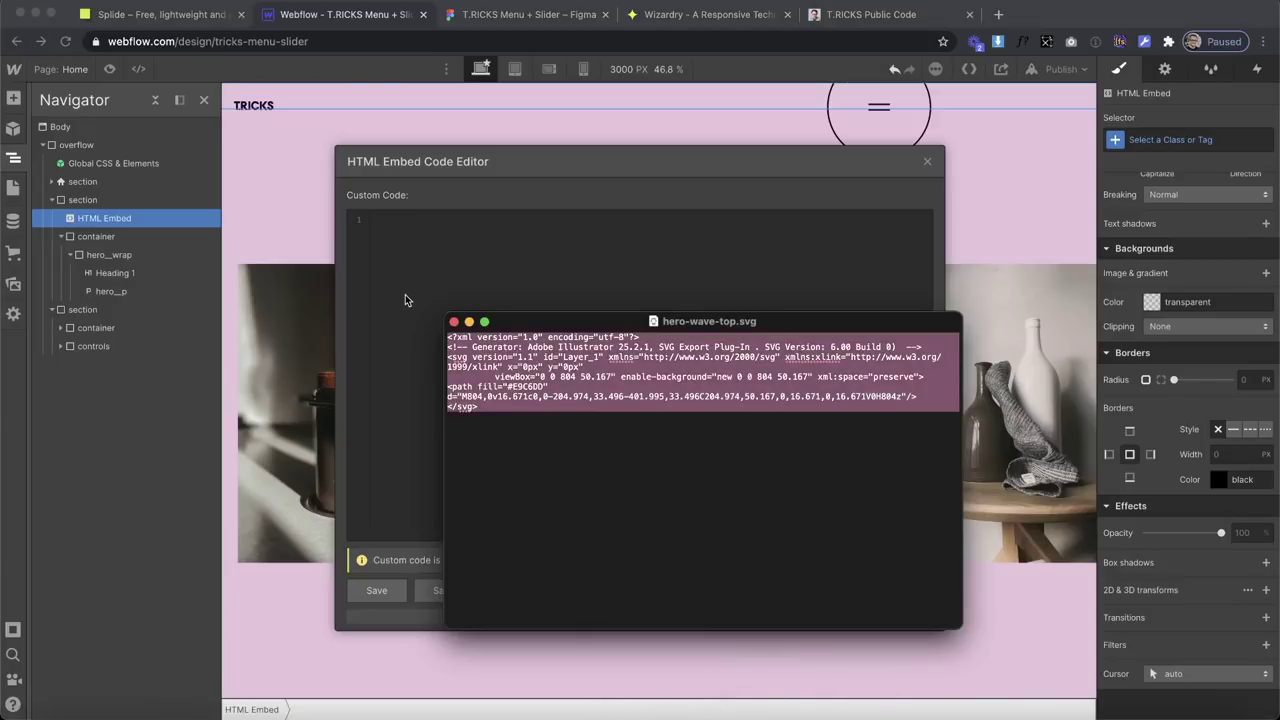
{"action": "left_click", "coordinate": [436, 277]}
{"action": "key", "text": "super+v"}
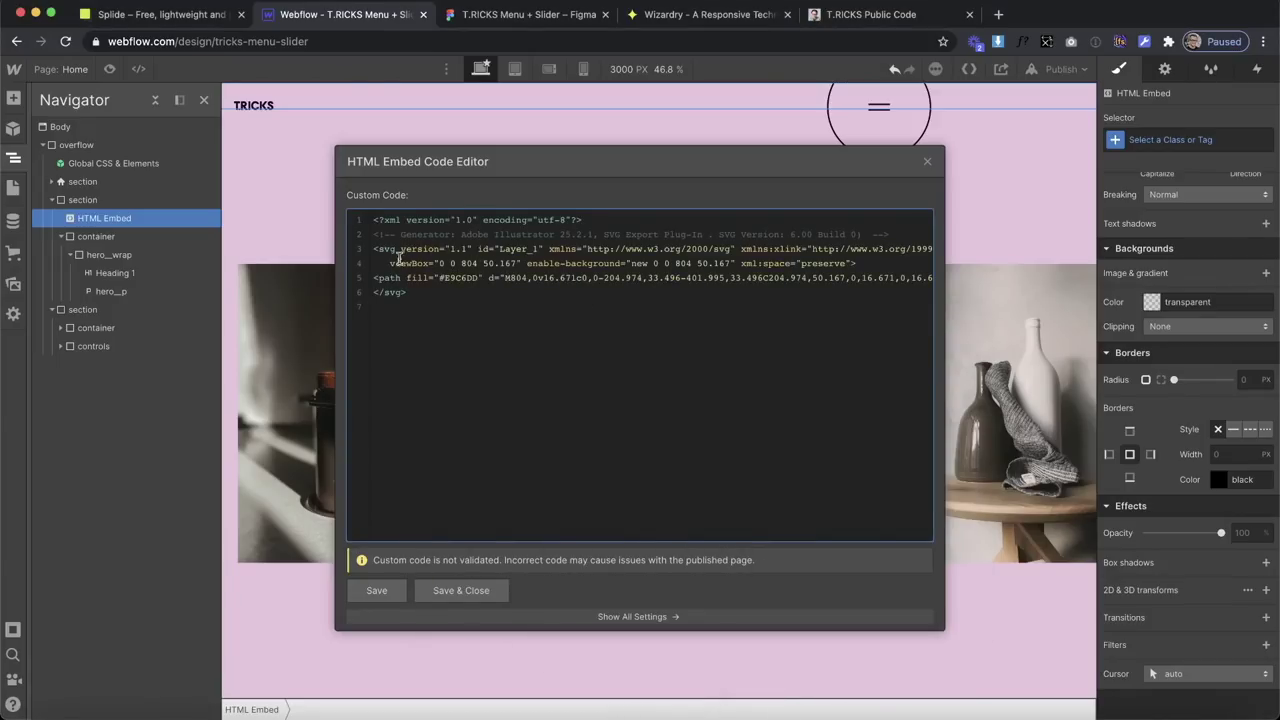
{"action": "left_click_drag", "start_coordinate": [376, 249], "coordinate": [370, 145]}
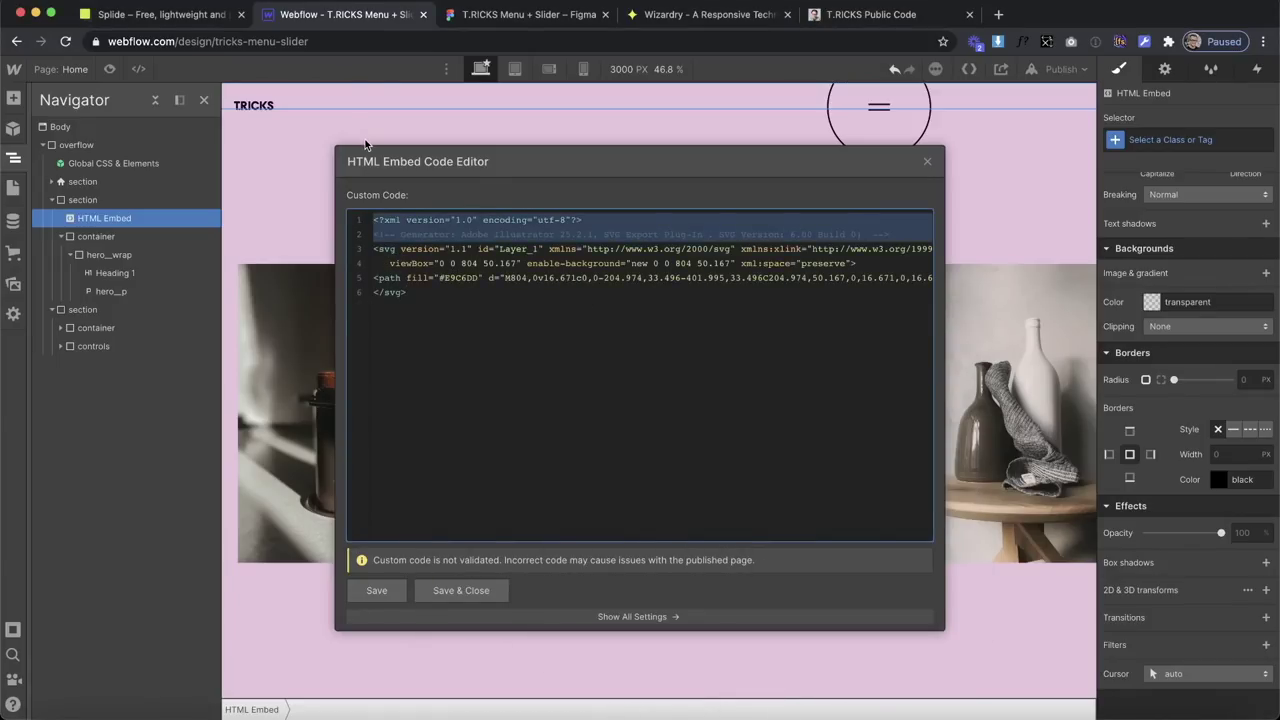
{"action": "key", "text": "BackSpace"}
{"action": "left_click", "coordinate": [484, 591]}
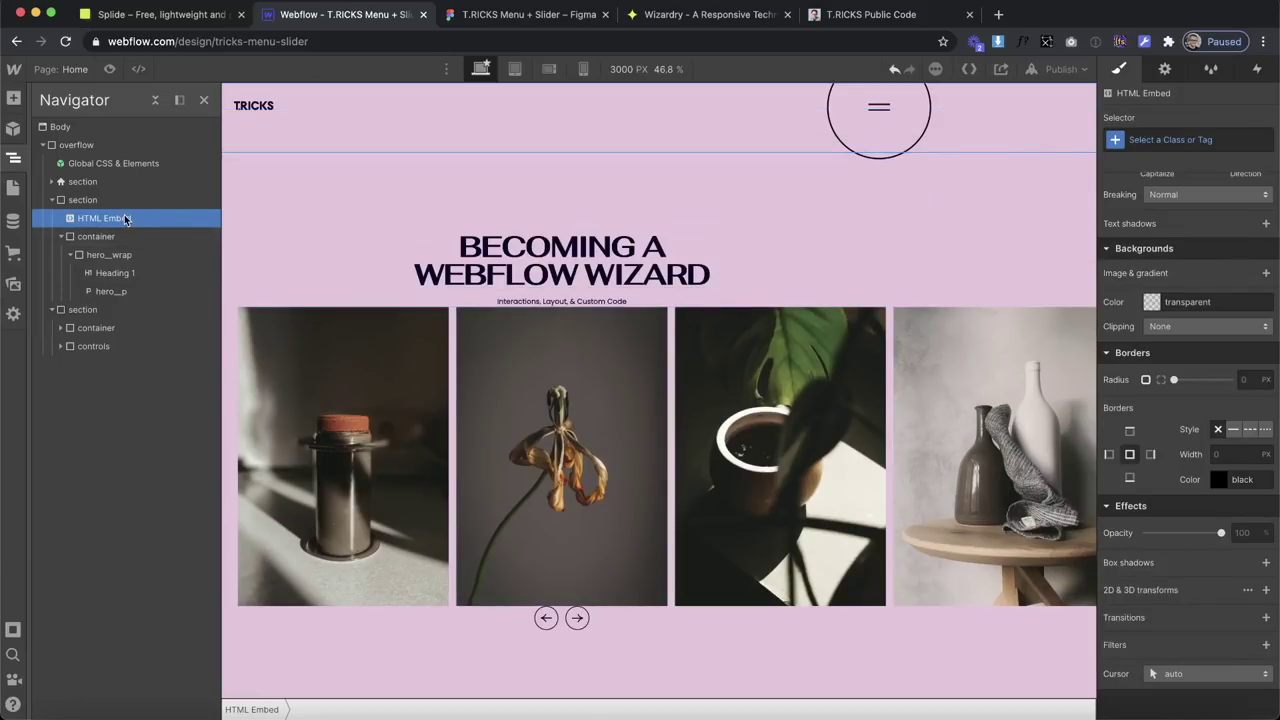
{"action": "left_click_drag", "start_coordinate": [125, 222], "coordinate": [85, 312]}
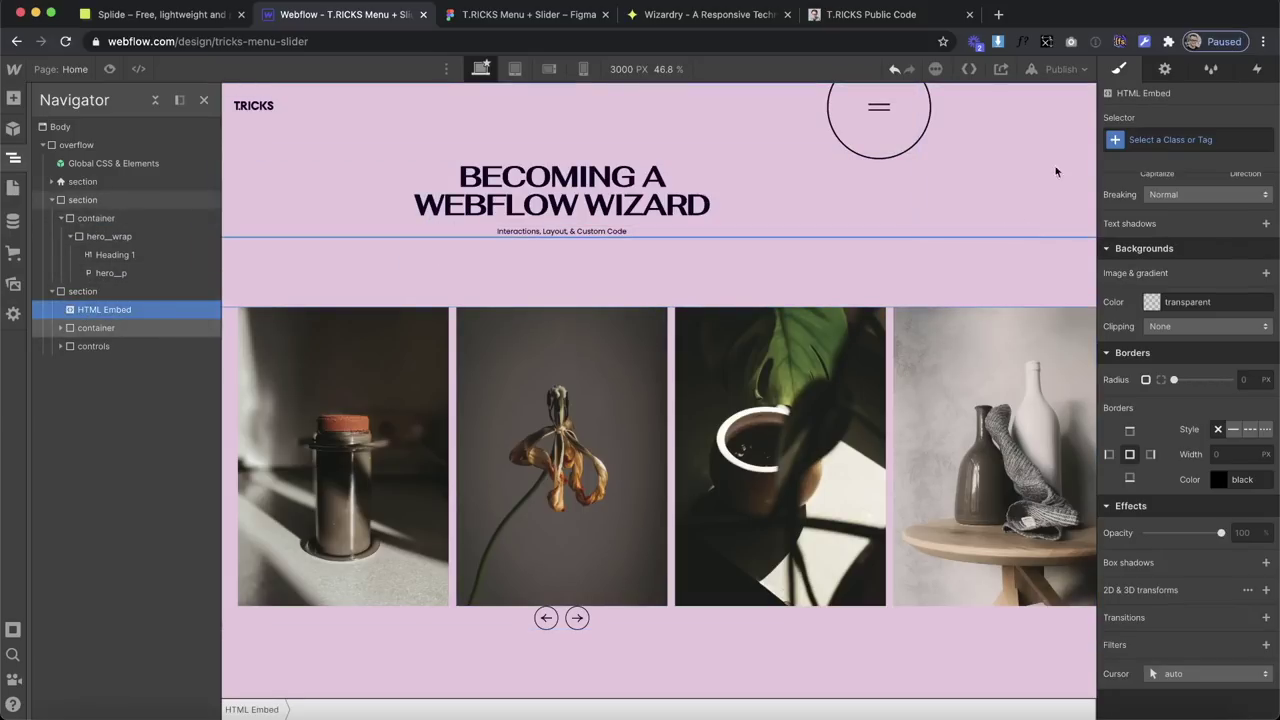
Give the embed a new class named slider__wave.
{"action": "left_click", "coordinate": [1170, 139]}
{"action": "type", "text": "slider__W"}
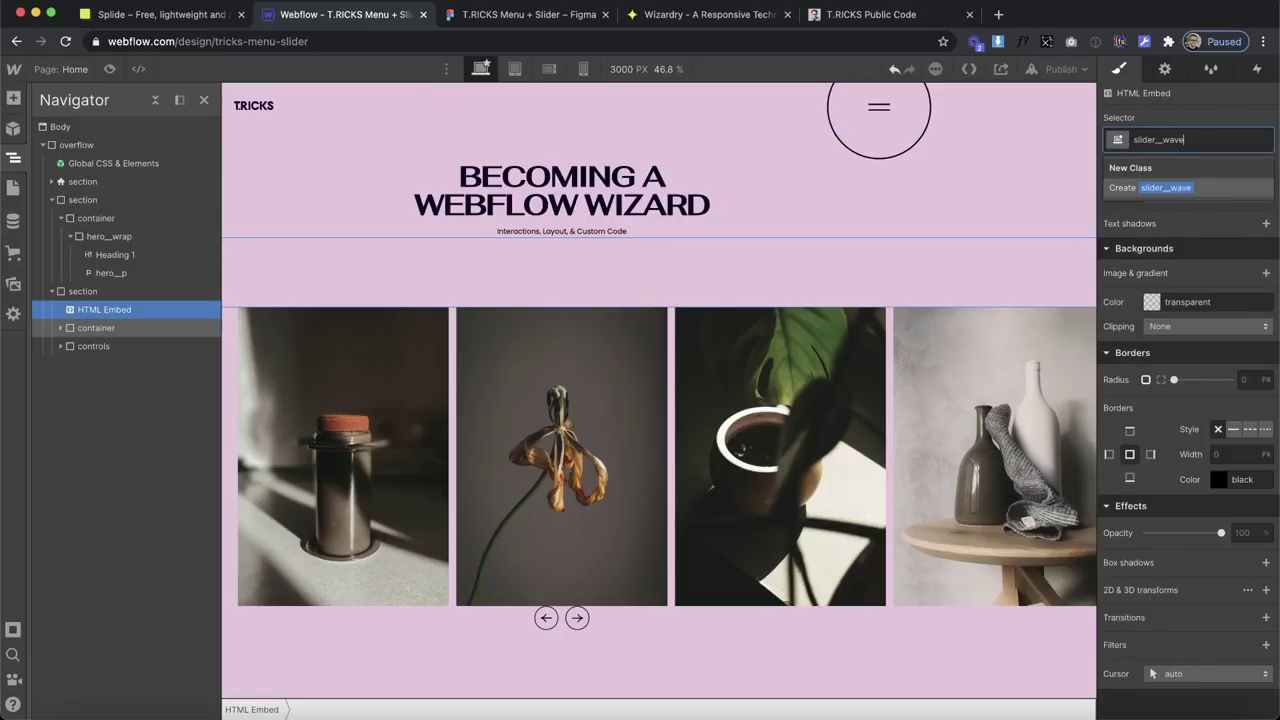
{"action": "key", "text": "Return"}
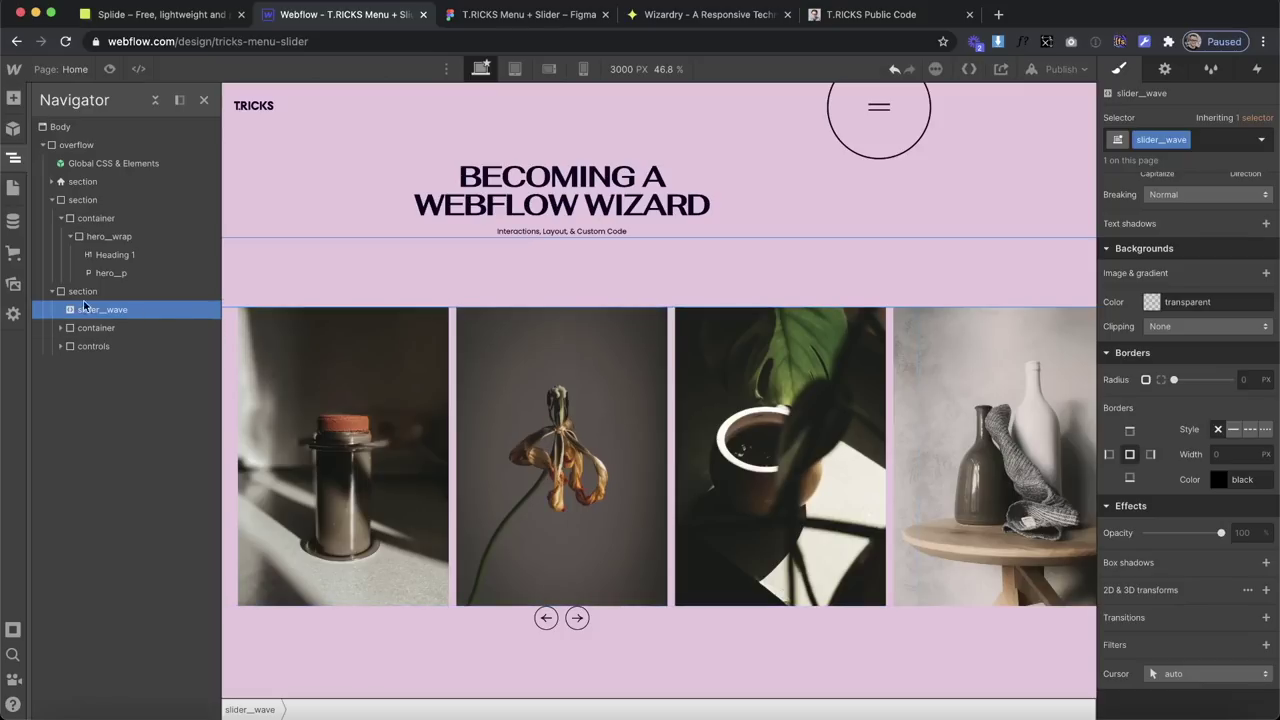
Set the slider section's position to Relative.
{"action": "scroll", "coordinate": [1158, 306], "scroll_direction": "up", "scroll_amount": 5}
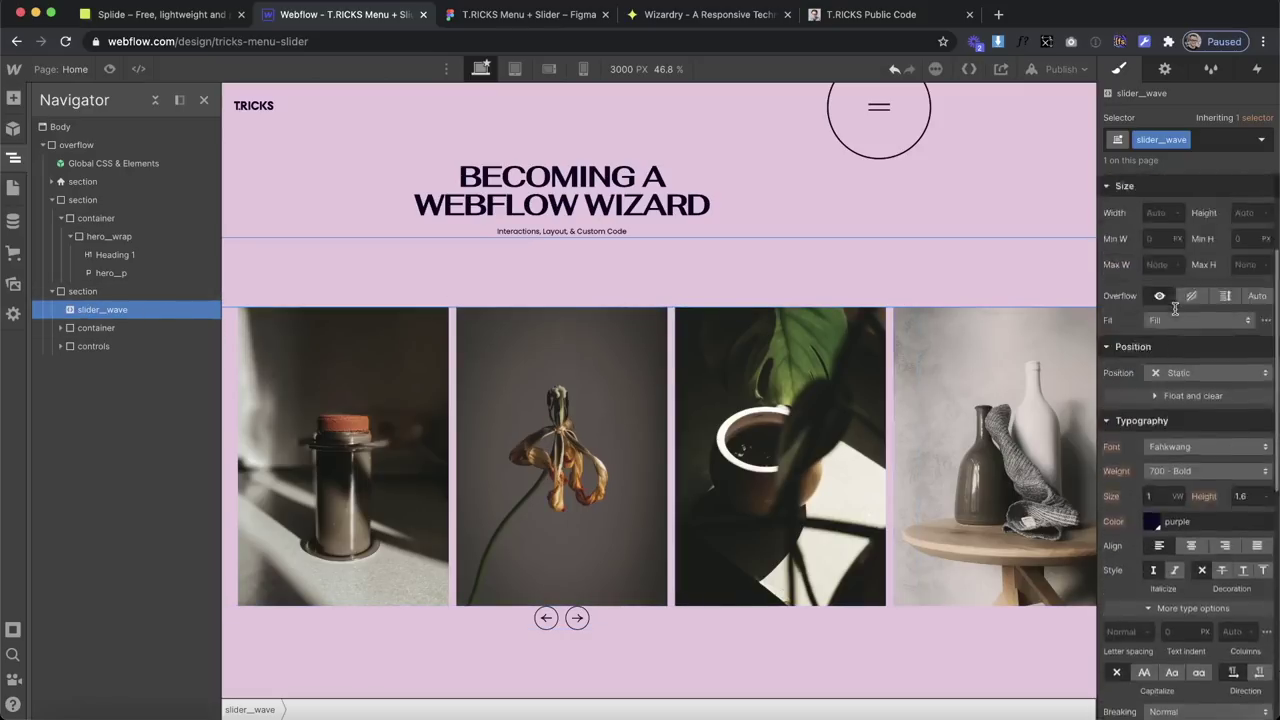
{"action": "left_click", "coordinate": [97, 292]}
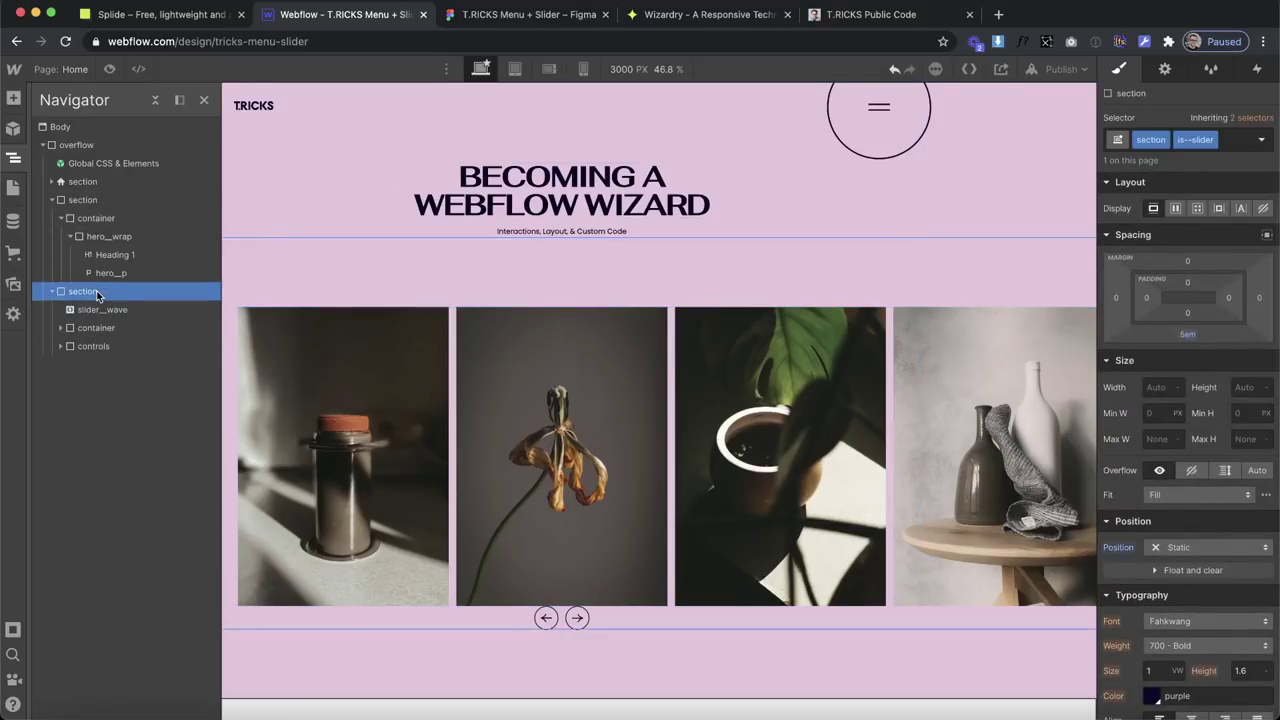
{"action": "scroll", "coordinate": [1165, 450], "scroll_direction": "down", "scroll_amount": 1}
{"action": "left_click", "coordinate": [1178, 540]}
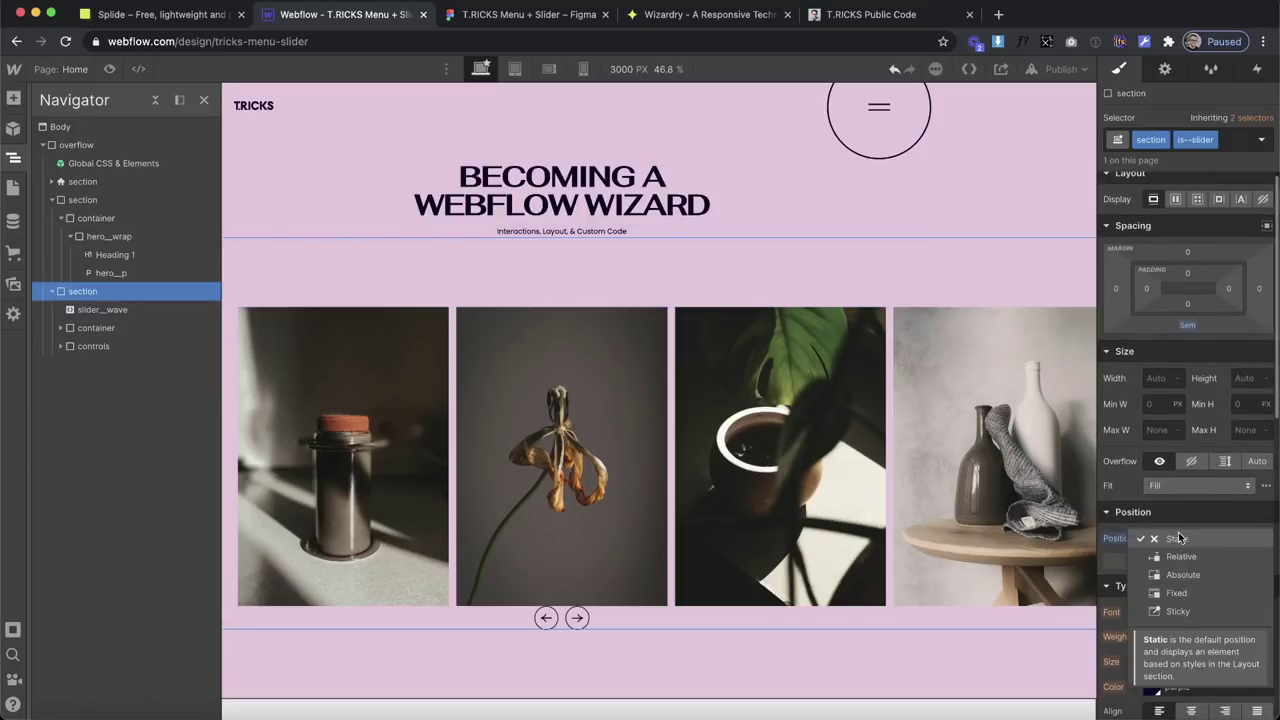
{"action": "left_click", "coordinate": [1180, 572]}
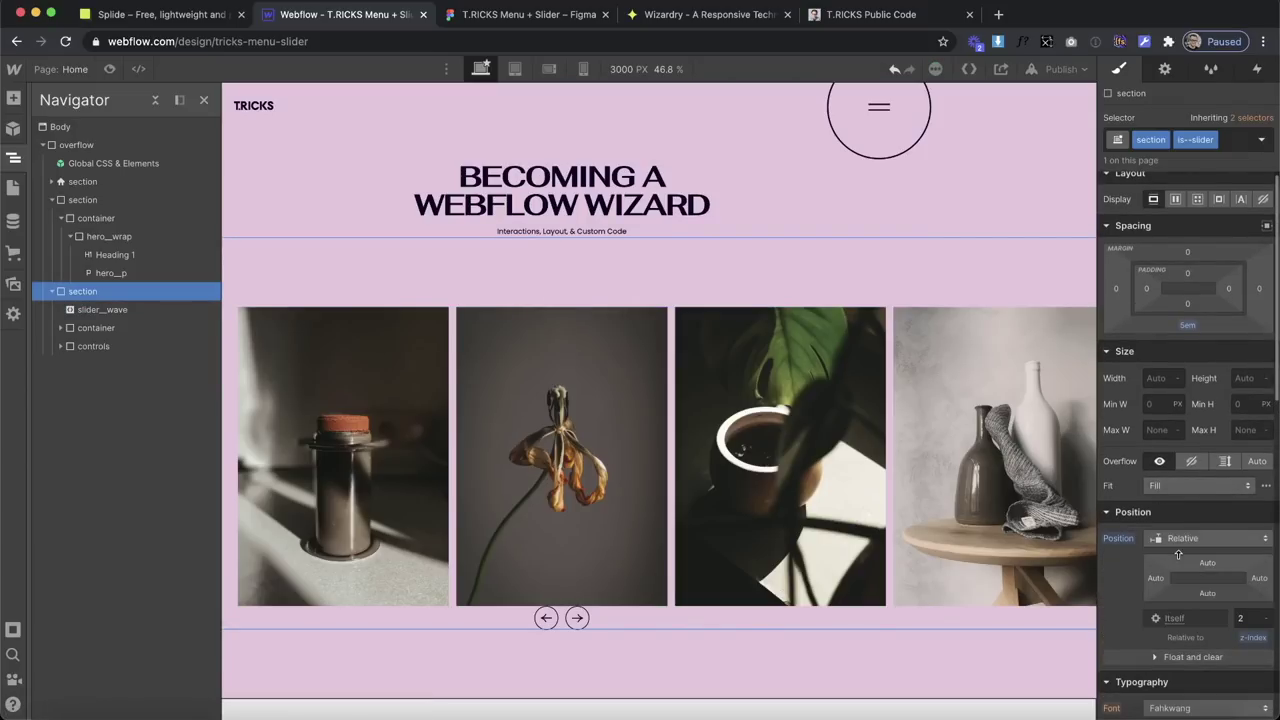
Make the slider__wave Absolute, pinned full-width along the top at z-index 2, and duplicate it.
{"action": "left_click", "coordinate": [102, 309]}
{"action": "left_click", "coordinate": [1185, 539]}
{"action": "left_click", "coordinate": [1183, 575]}
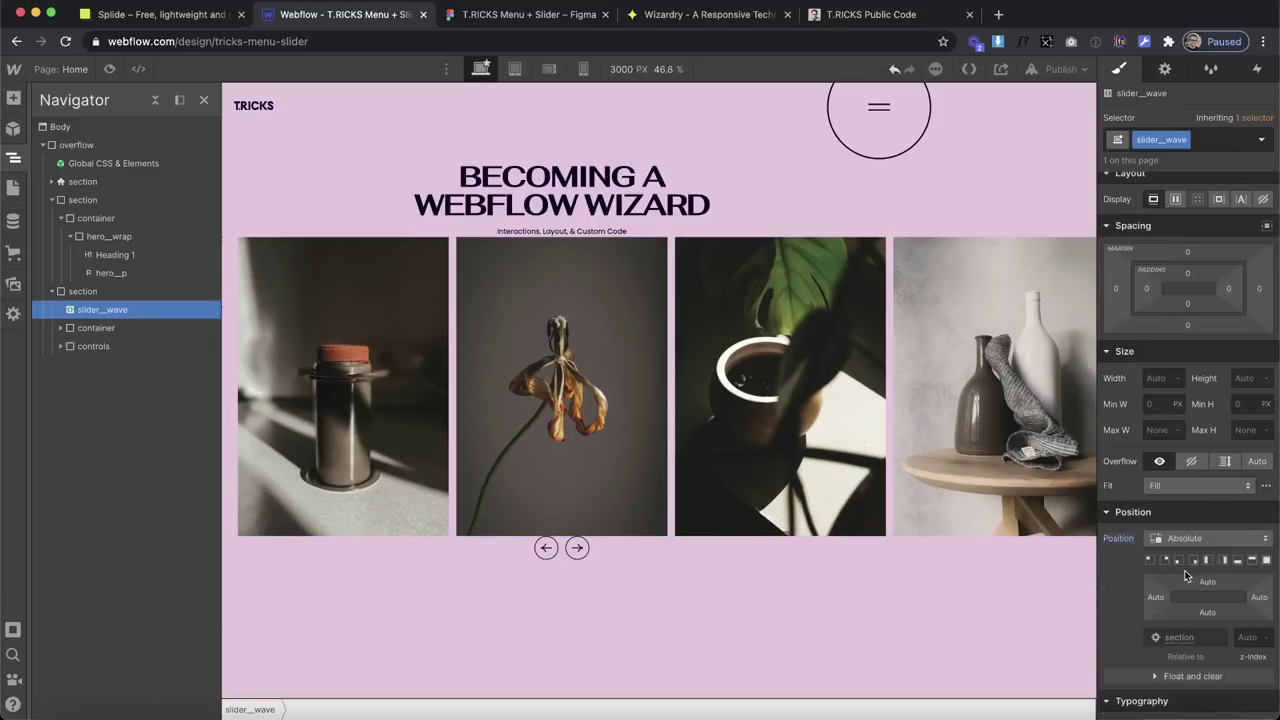
{"action": "left_click", "coordinate": [1247, 563]}
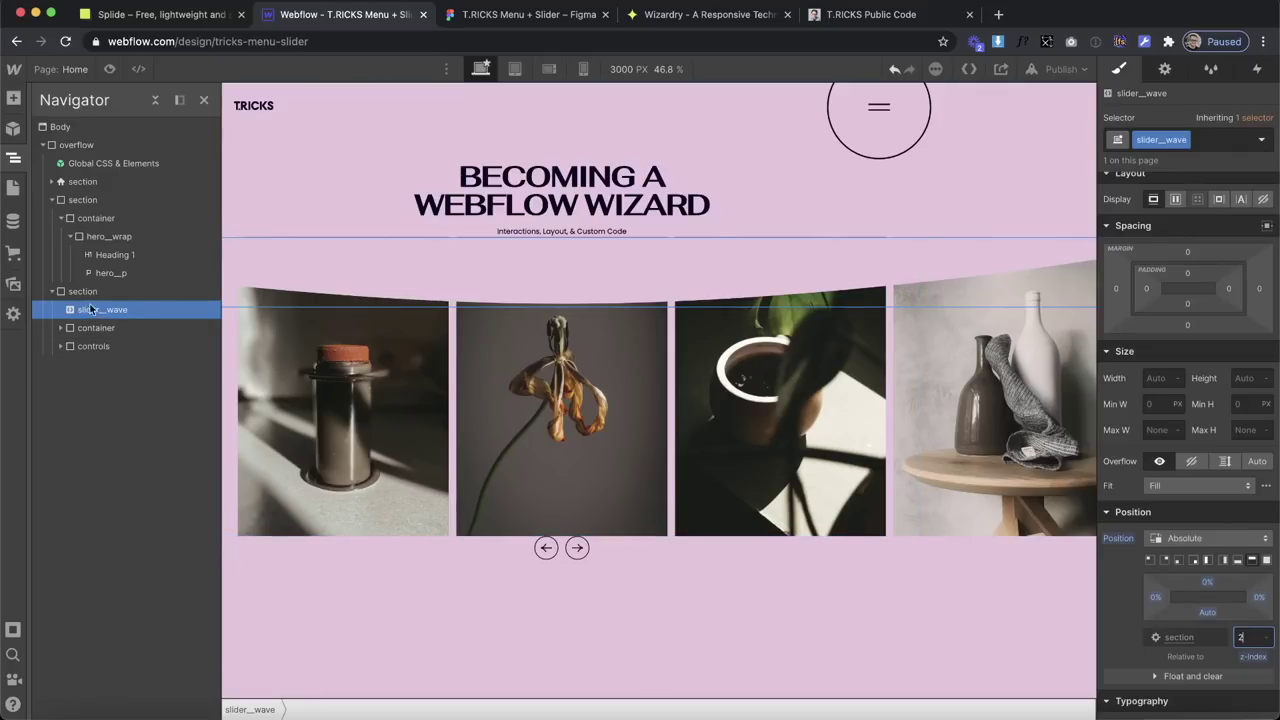
{"action": "key", "text": "Escape"}
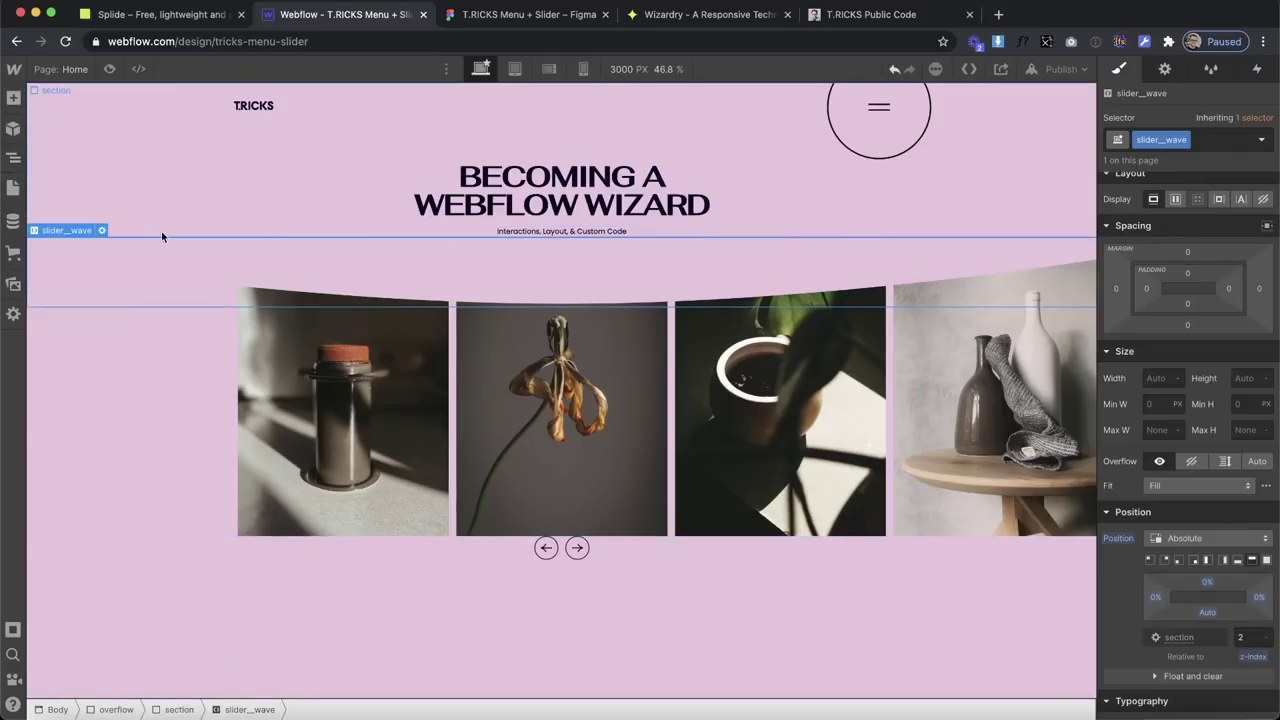
{"action": "right_click", "coordinate": [78, 230]}
{"action": "left_click", "coordinate": [112, 343]}
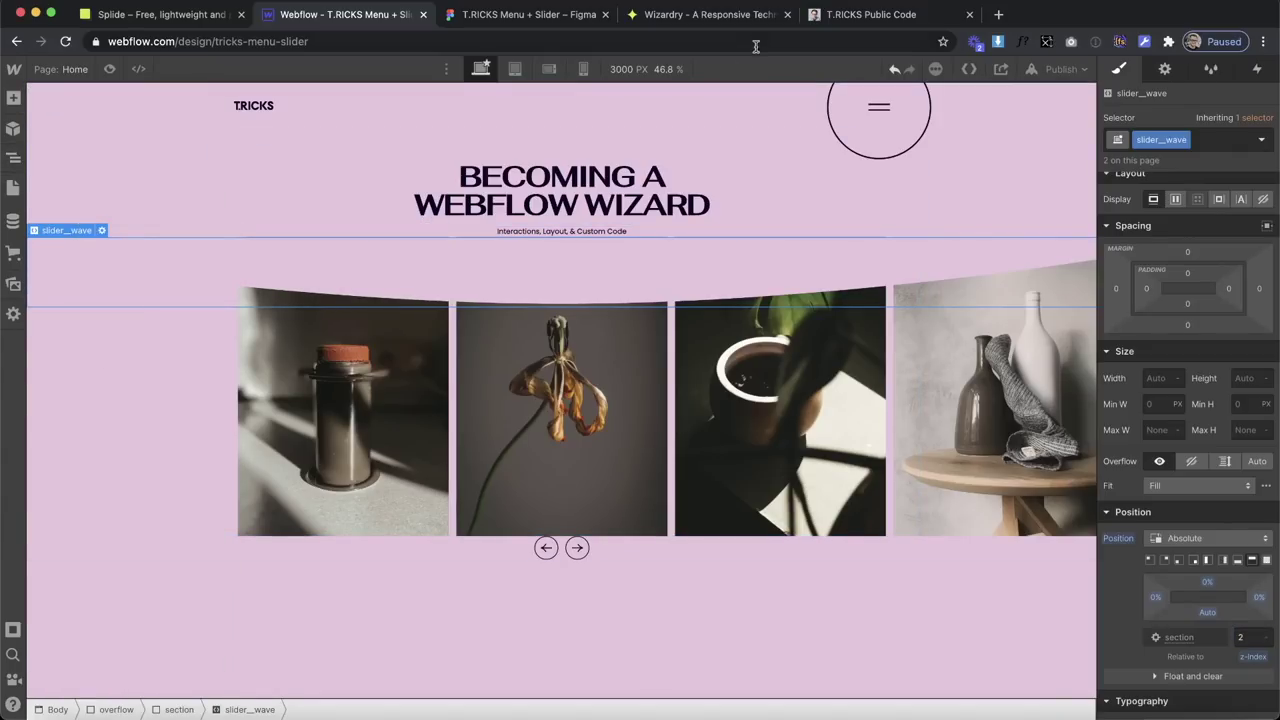
{"action": "left_click", "coordinate": [657, 82]}
Reset the canvas to 100%, give the duplicate an is--bottom combo class, and pin it to the bottom.
{"action": "left_click", "coordinate": [727, 141]}
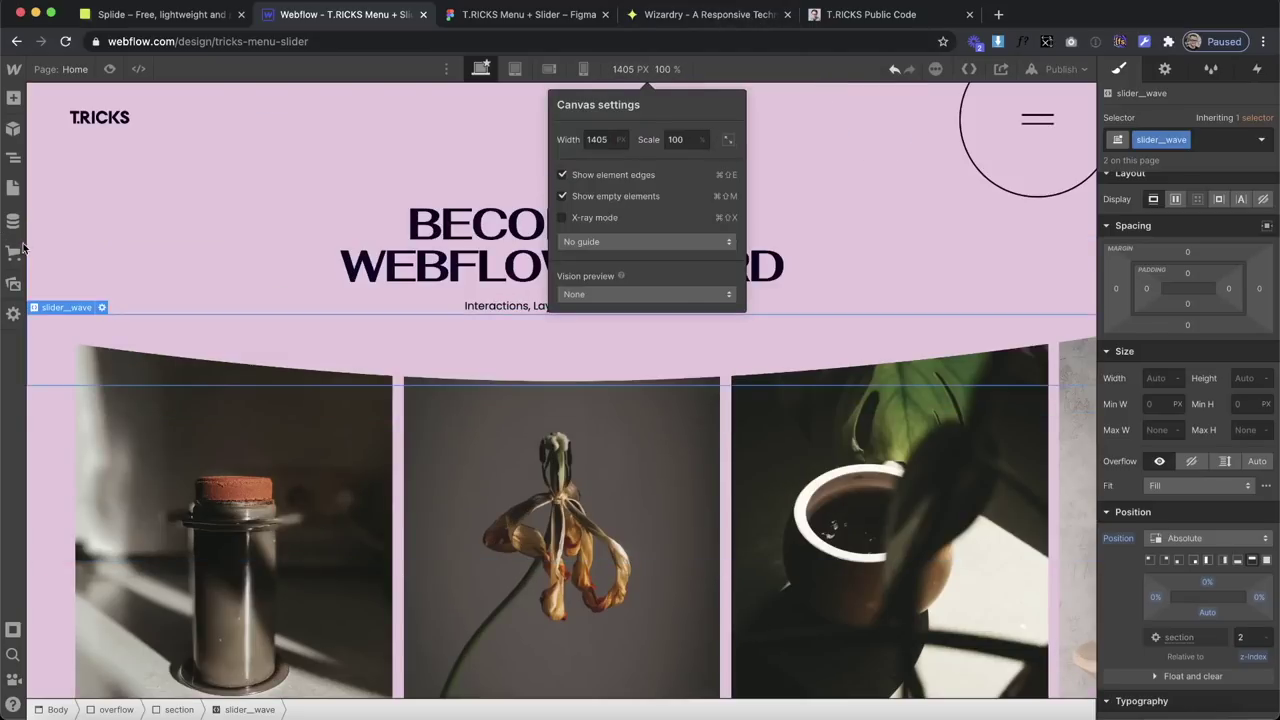
{"action": "left_click", "coordinate": [15, 162]}
{"action": "left_click", "coordinate": [143, 328]}
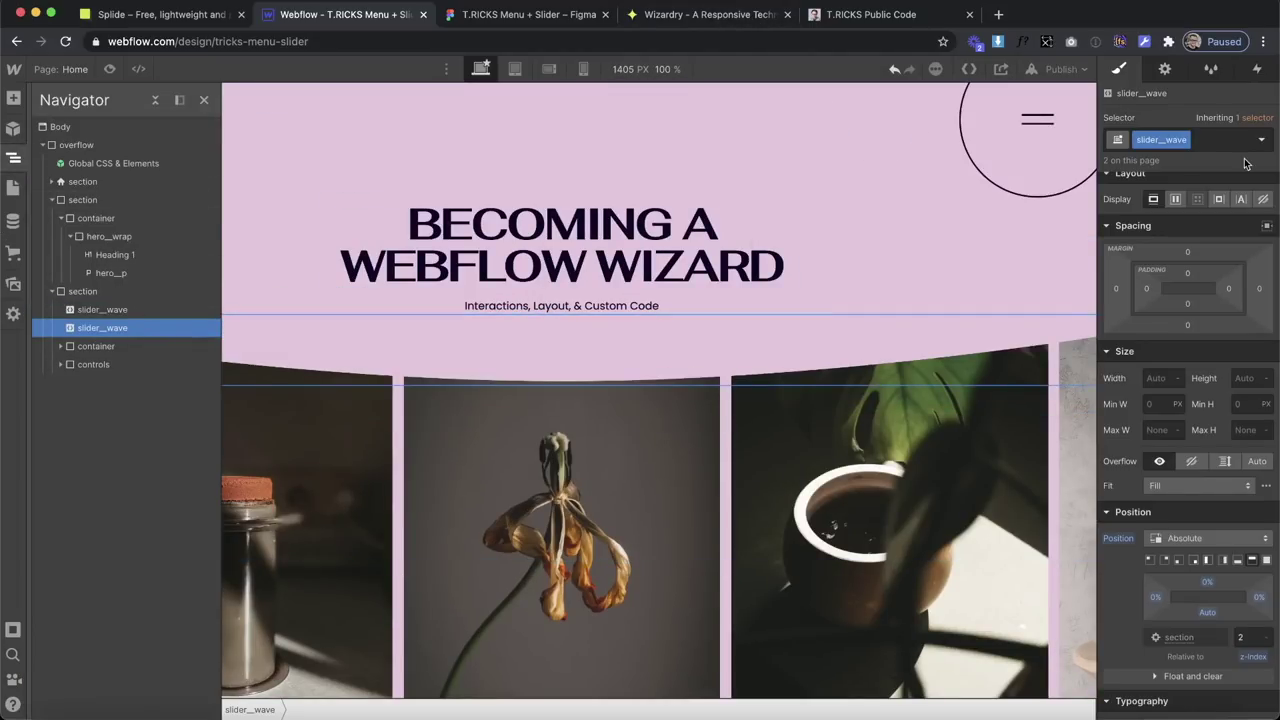
{"action": "left_click", "coordinate": [1224, 142]}
{"action": "type", "text": "is--"}
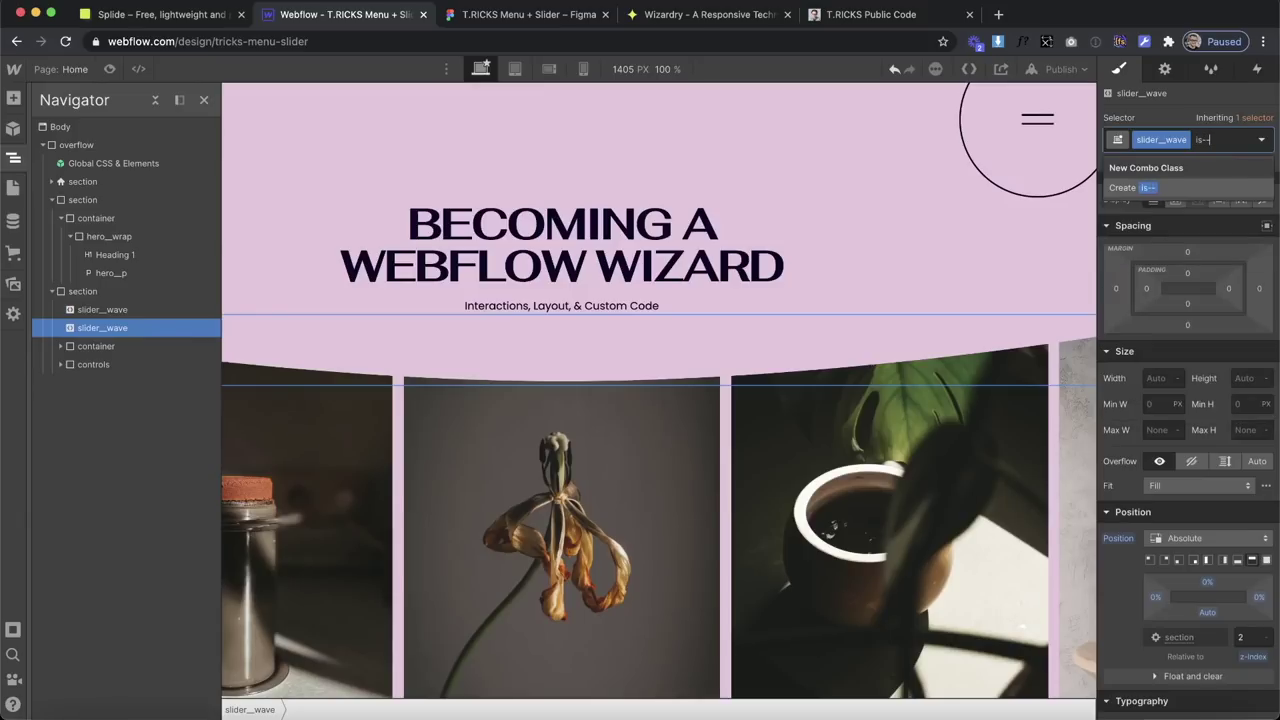
{"action": "type", "text": "bottom"}
{"action": "key", "text": "Return"}
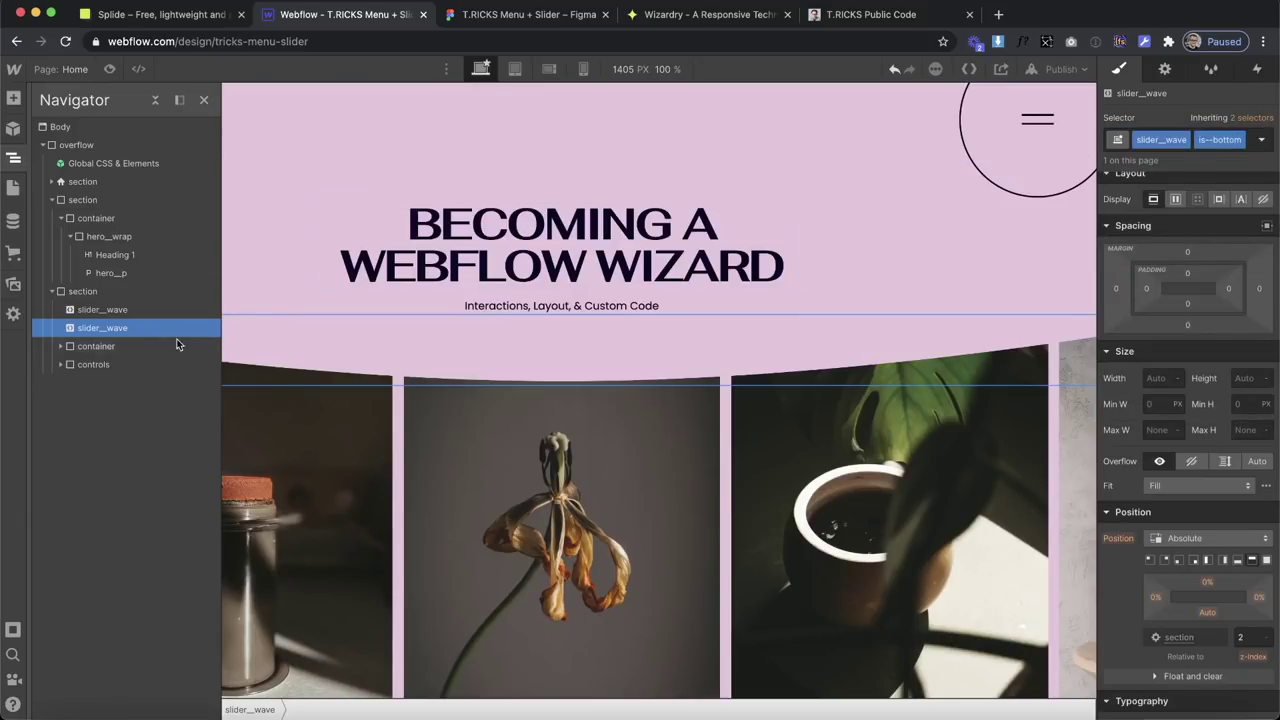
{"action": "left_click_drag", "start_coordinate": [163, 330], "coordinate": [157, 346]}
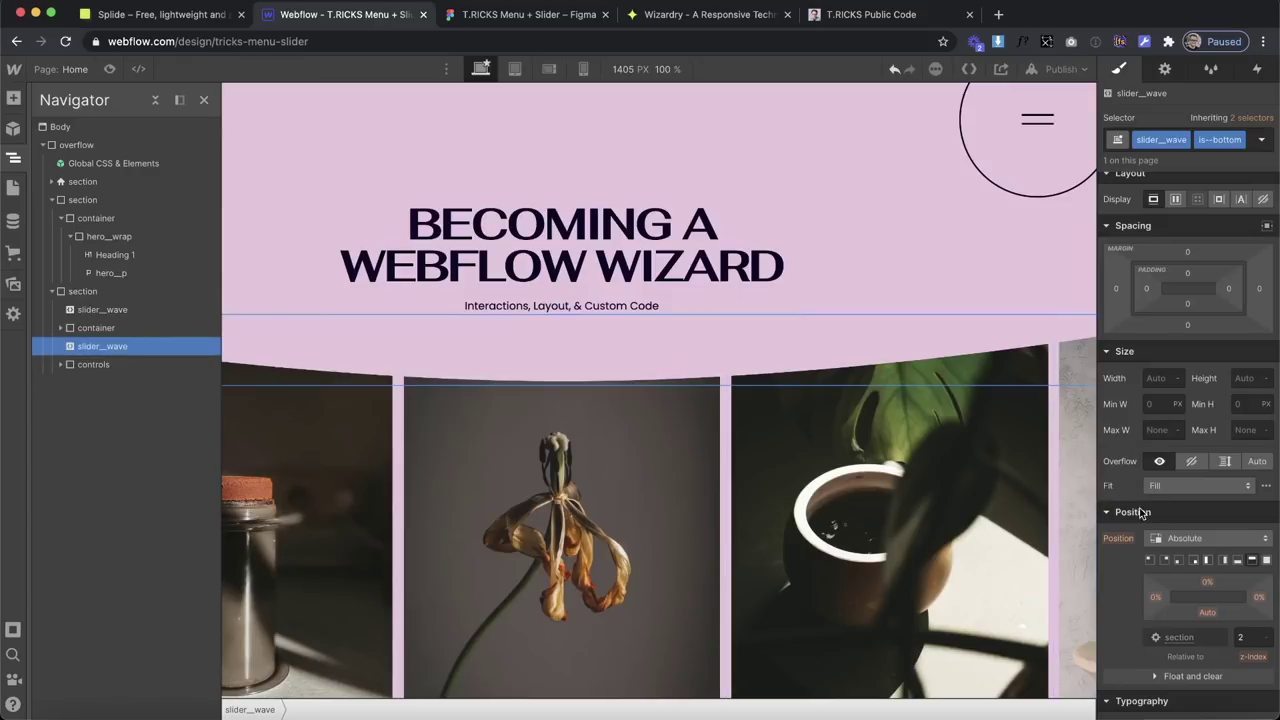
{"action": "scroll", "coordinate": [1140, 512], "scroll_direction": "down", "scroll_amount": 1}
{"action": "left_click", "coordinate": [1251, 515]}
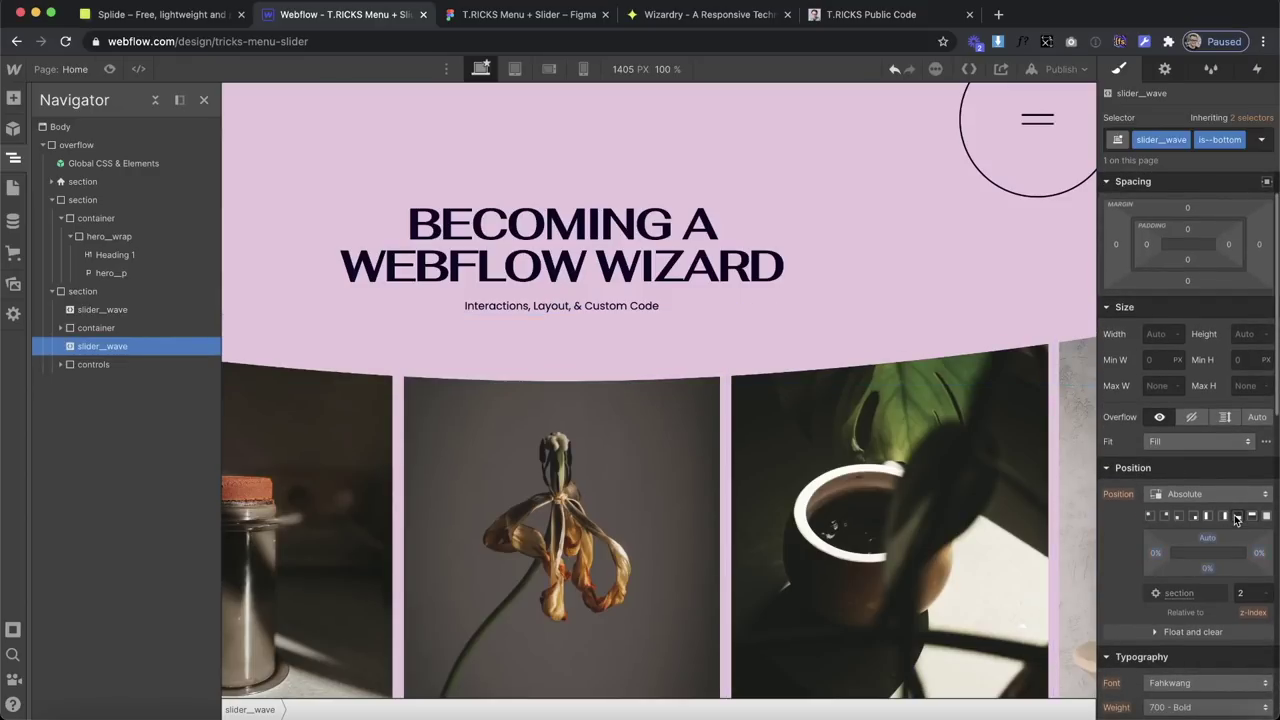
{"action": "scroll", "coordinate": [701, 465], "scroll_direction": "down", "scroll_amount": 3}
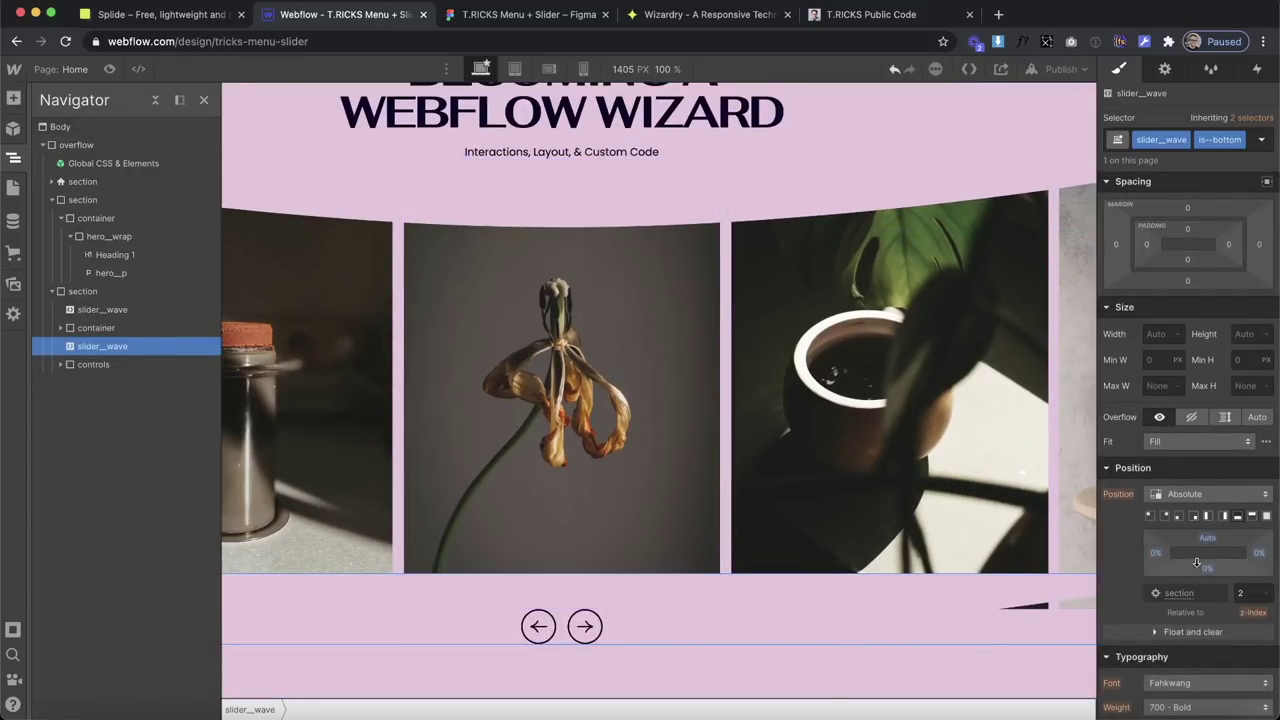
{"action": "scroll", "coordinate": [1200, 570], "scroll_direction": "down", "scroll_amount": 10}
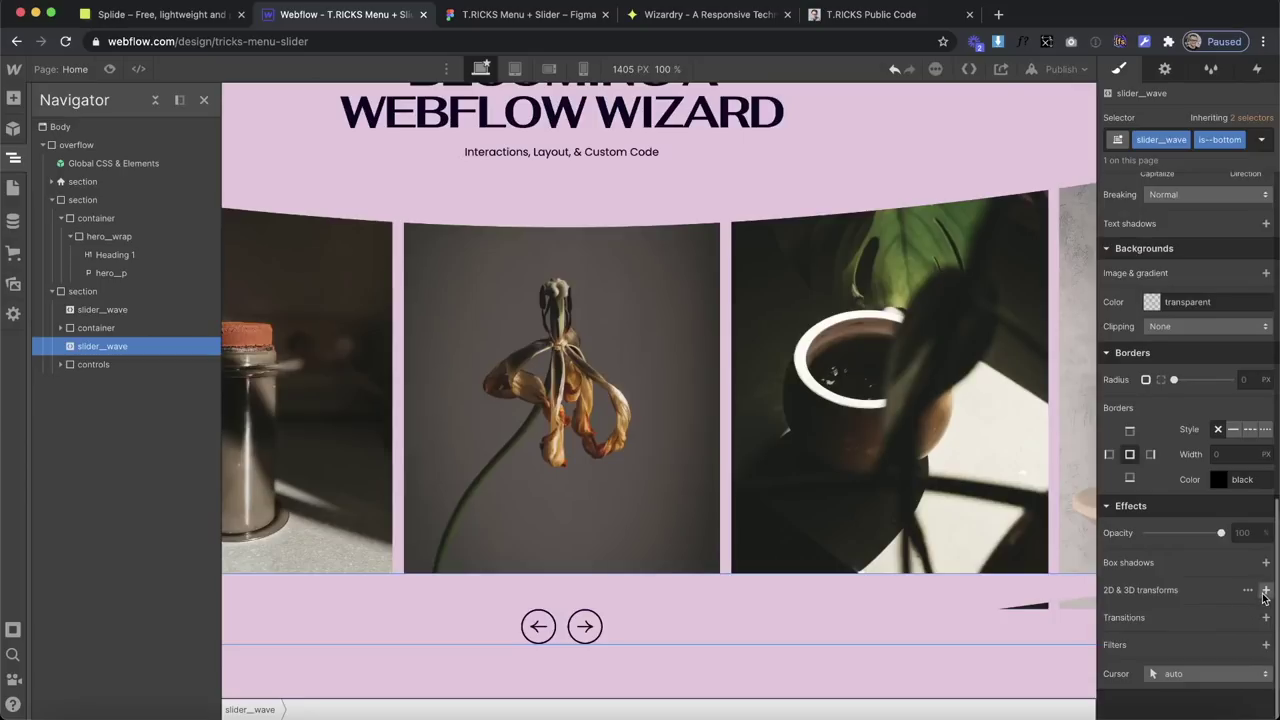
Add a transform rotating the bottom wave to -180deg.
{"action": "left_click", "coordinate": [1265, 592]}
{"action": "left_click", "coordinate": [1217, 500]}
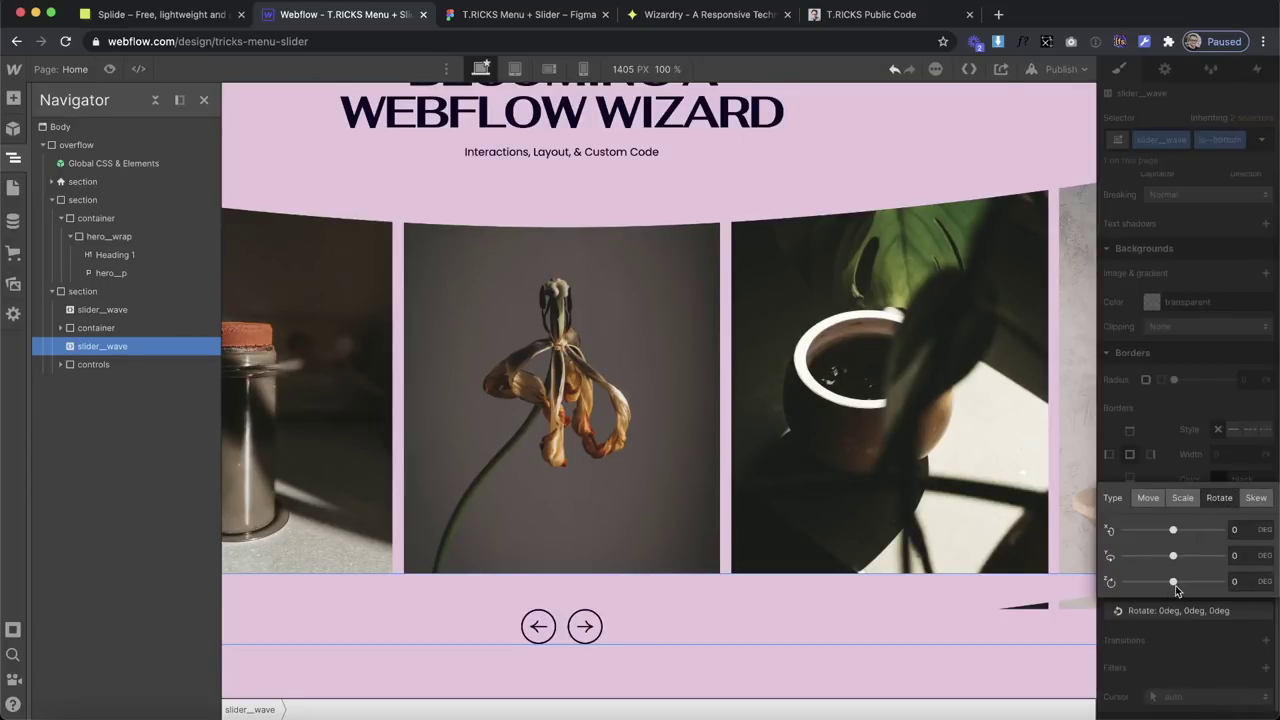
{"action": "left_click_drag", "start_coordinate": [1175, 585], "coordinate": [1125, 585]}
{"action": "left_click", "coordinate": [1005, 607]}
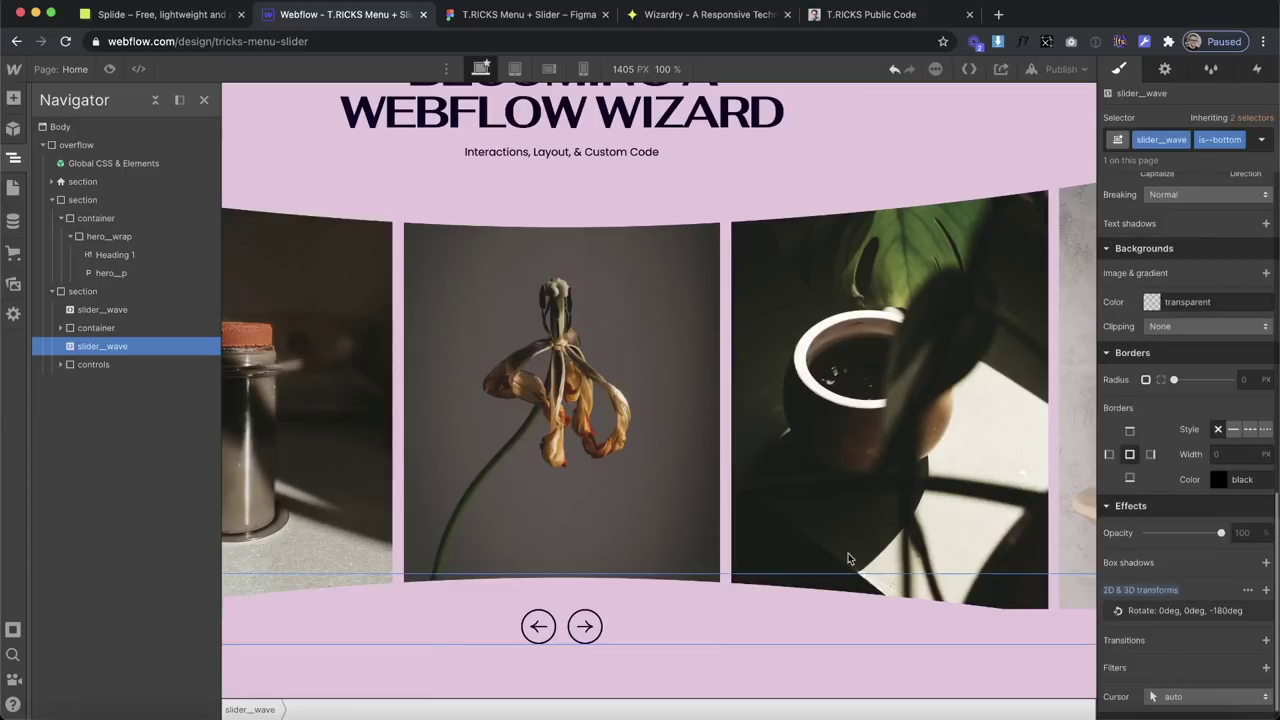
{"action": "left_click", "coordinate": [94, 366]}
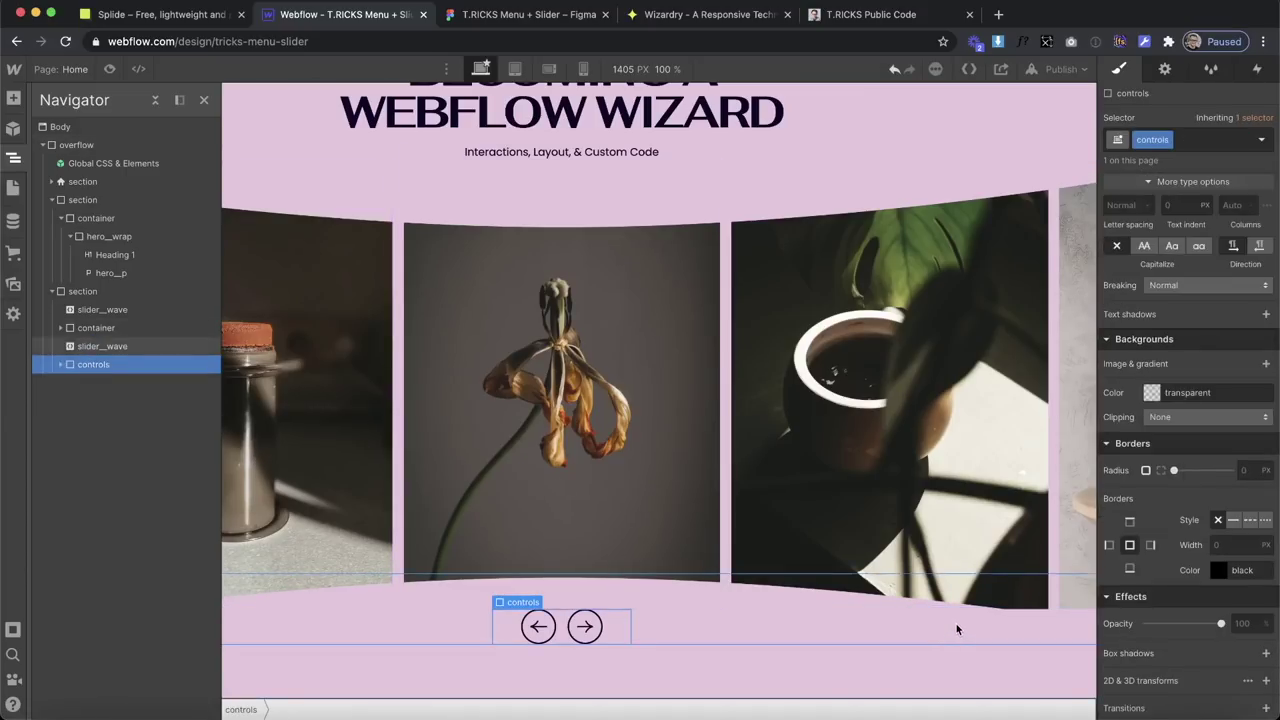
Change the controls wrapper's Position from Relative to Absolute.
{"action": "left_click", "coordinate": [92, 330]}
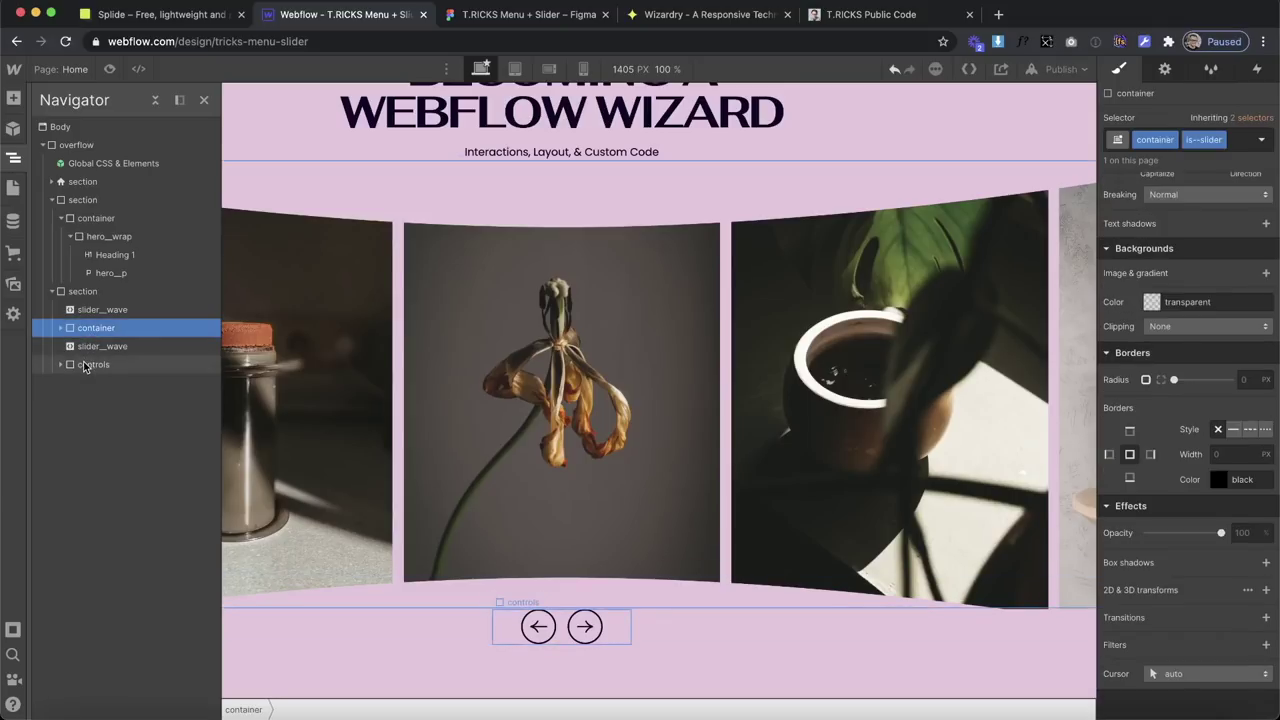
{"action": "left_click", "coordinate": [88, 364]}
{"action": "scroll", "coordinate": [1200, 395], "scroll_direction": "up", "scroll_amount": 5}
{"action": "scroll", "coordinate": [1200, 395], "scroll_direction": "up", "scroll_amount": 2}
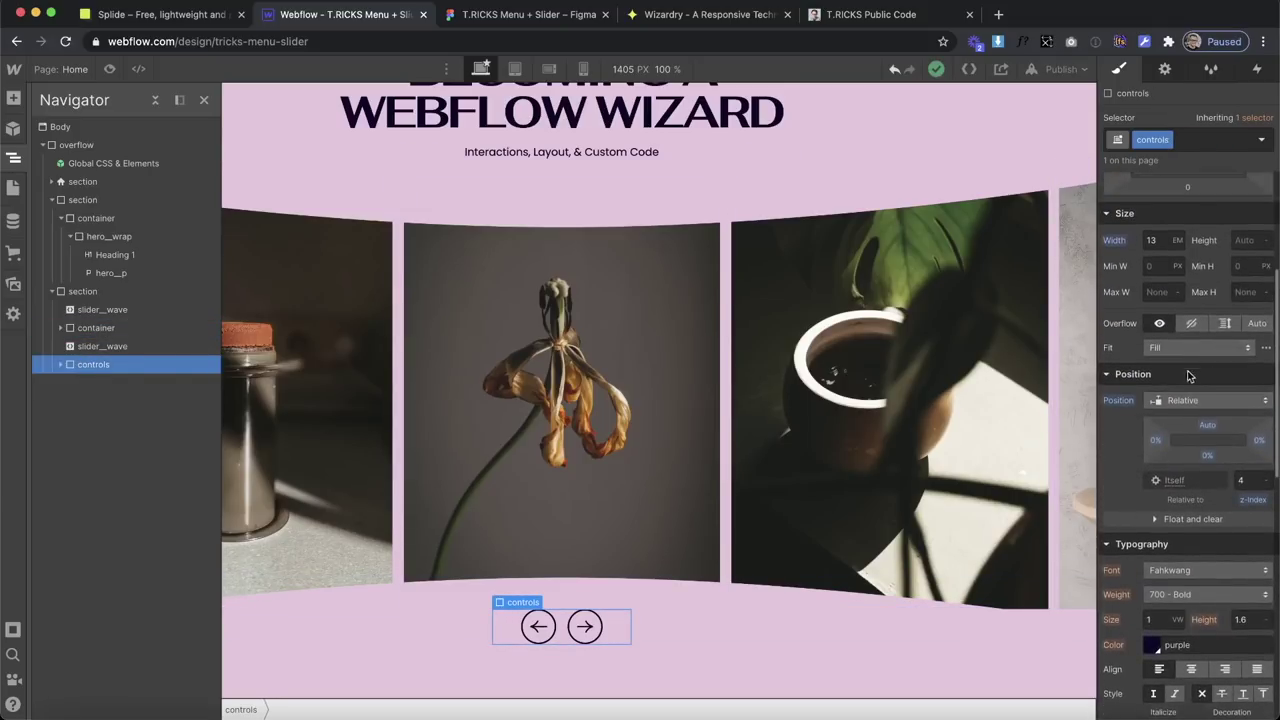
{"action": "left_click", "coordinate": [1185, 398]}
{"action": "left_click", "coordinate": [1194, 420]}
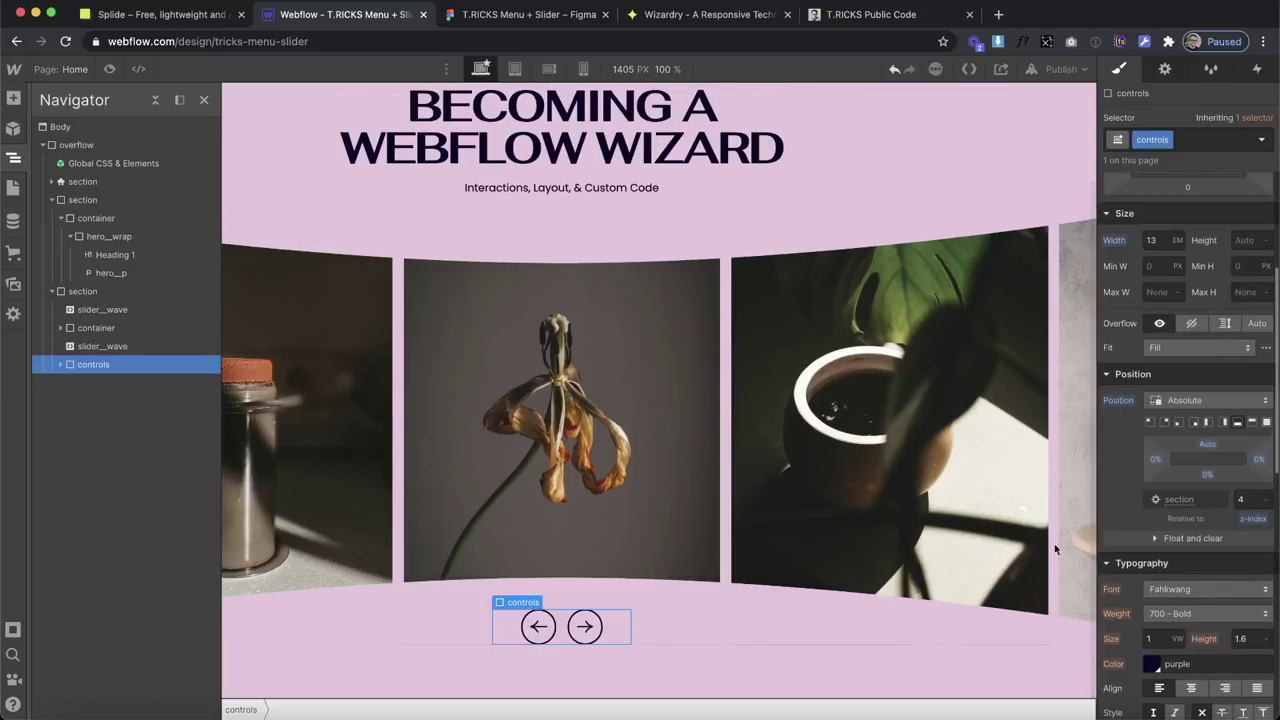
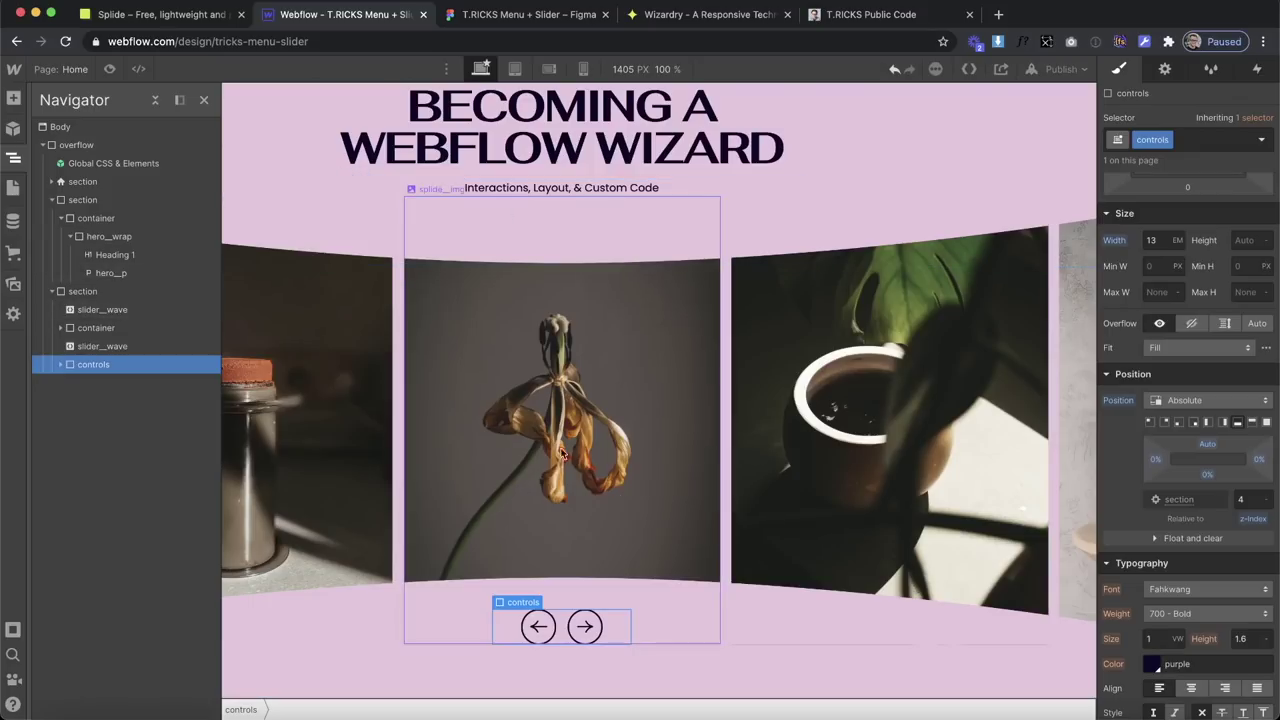
Select the slider controls element through the page's element tree.
{"action": "left_click", "coordinate": [726, 606]}
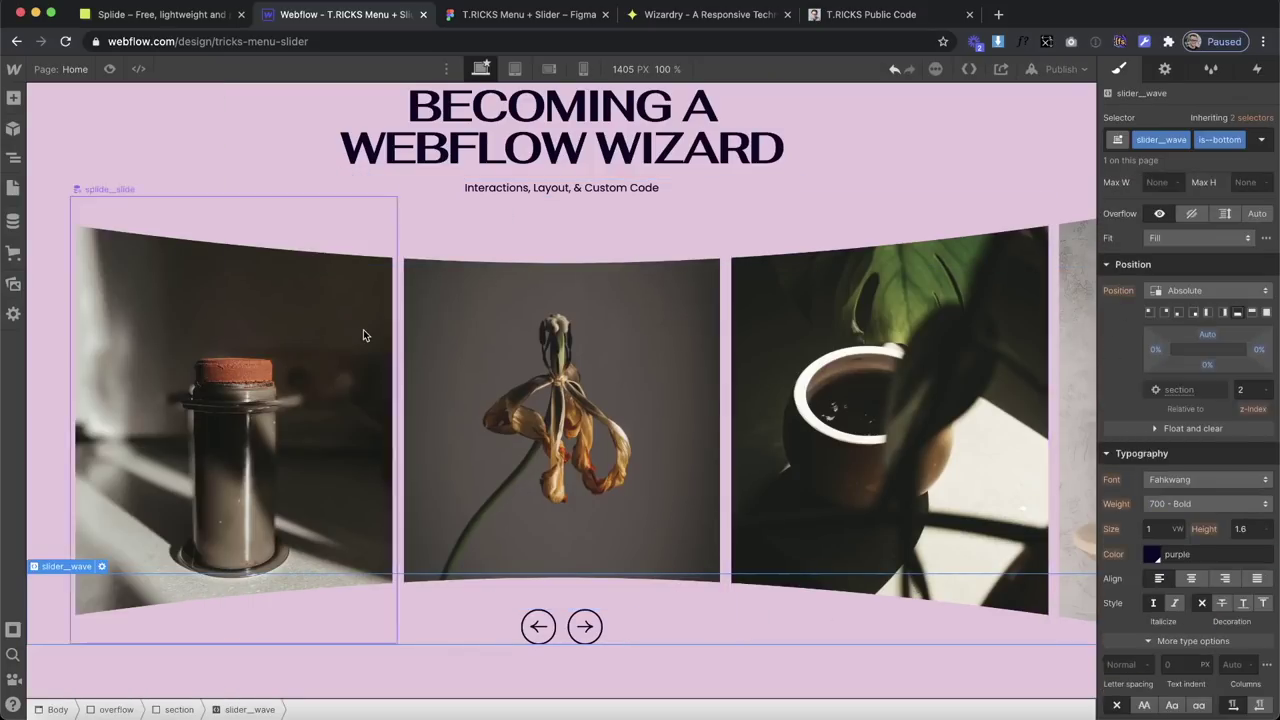
{"action": "left_click", "coordinate": [13, 158]}
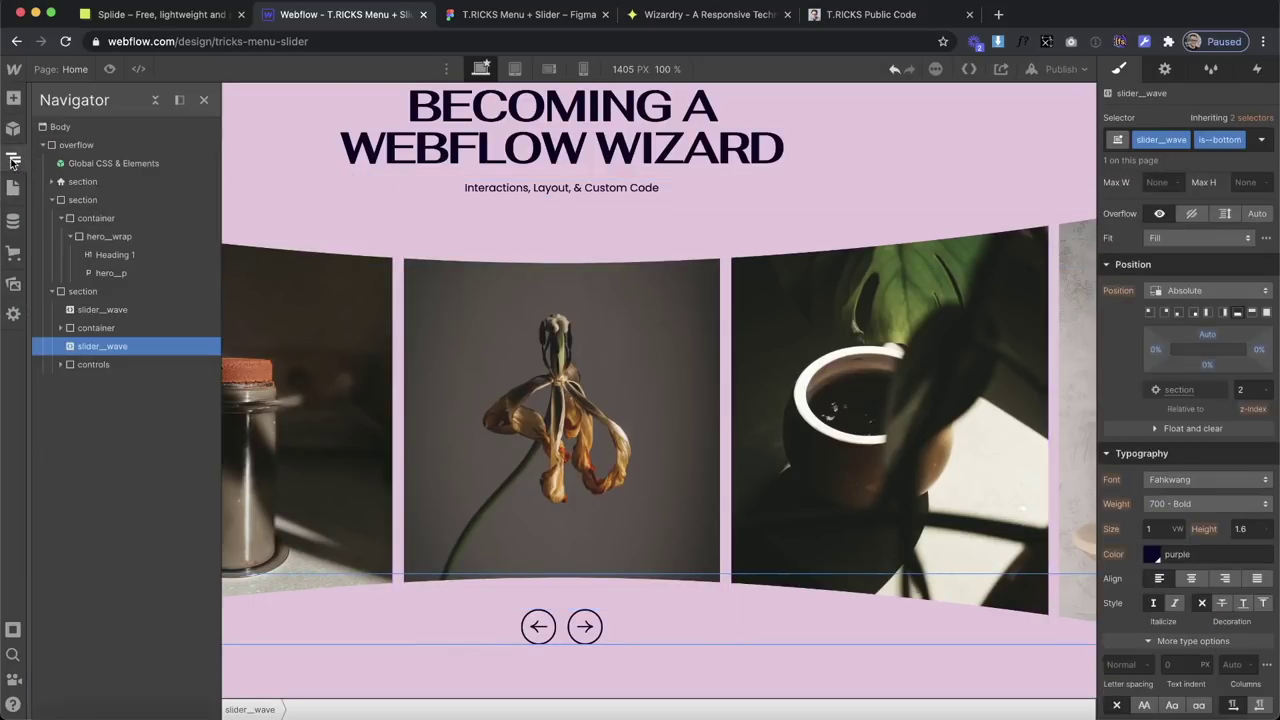
{"action": "left_click", "coordinate": [89, 365]}
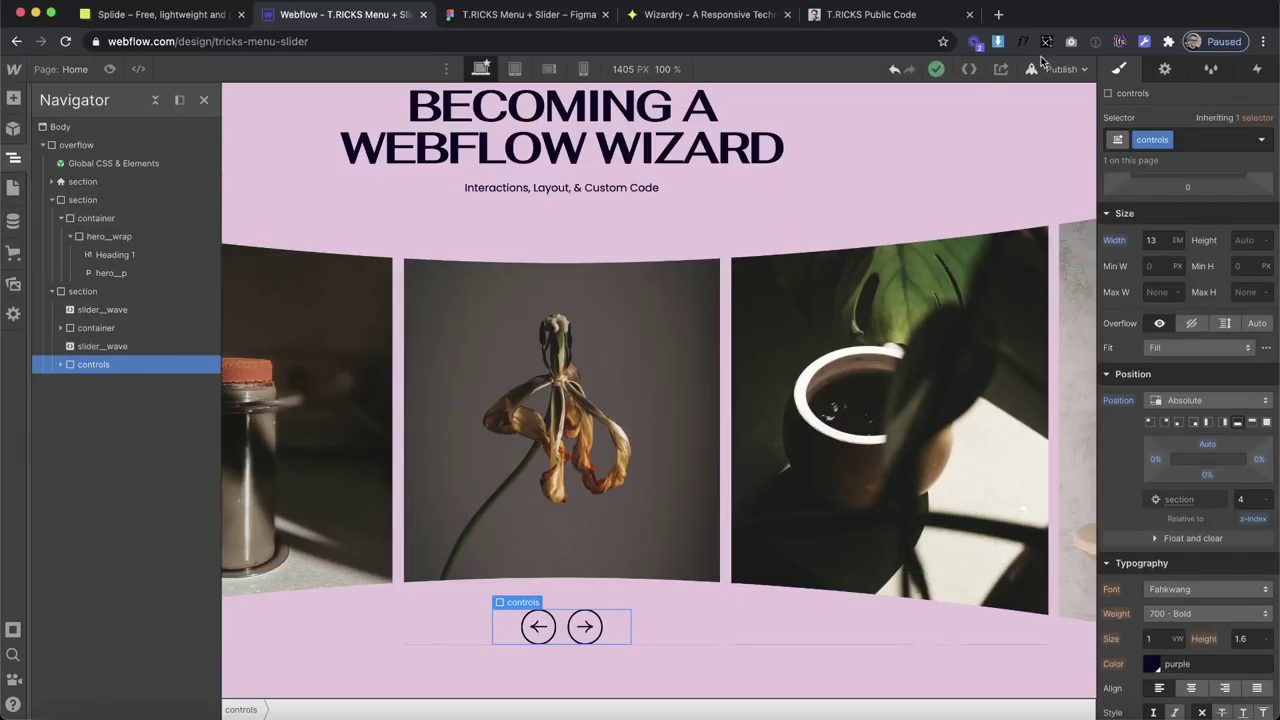
Publish to the selected webflow.io domain and open the live site.
{"action": "left_click", "coordinate": [1058, 69]}
{"action": "left_click", "coordinate": [985, 289]}
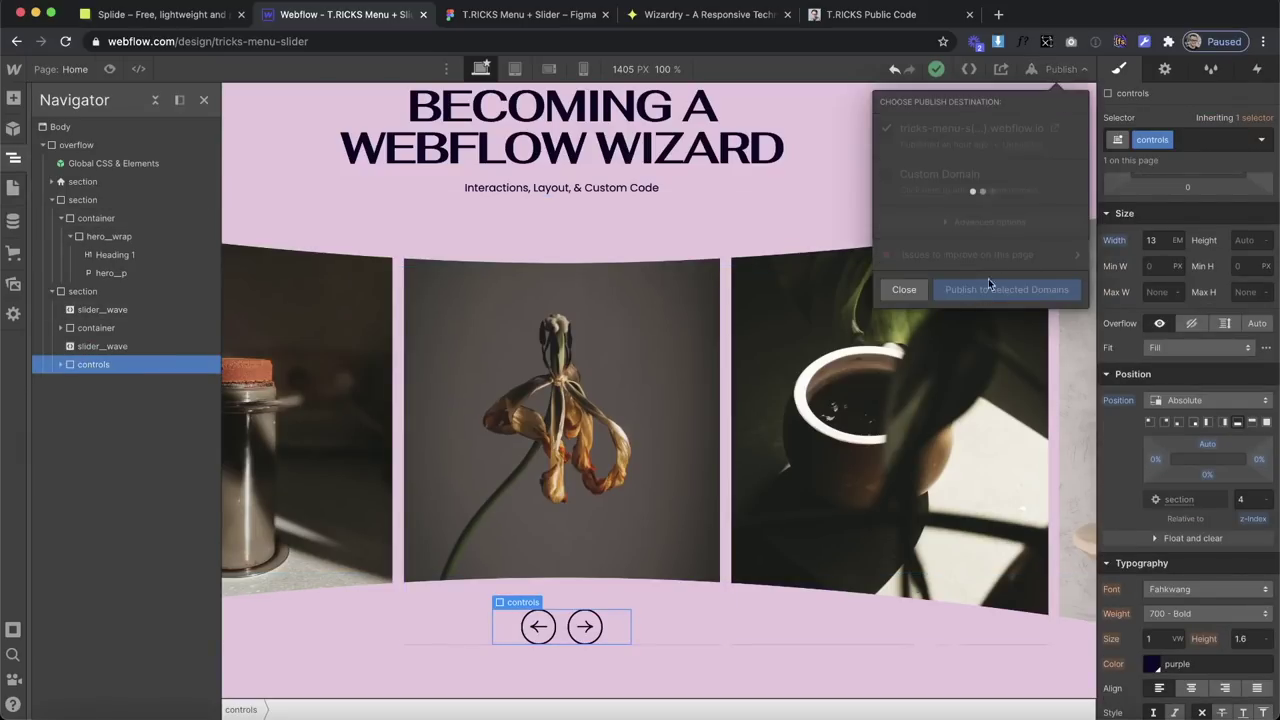
{"action": "left_click", "coordinate": [1056, 127]}
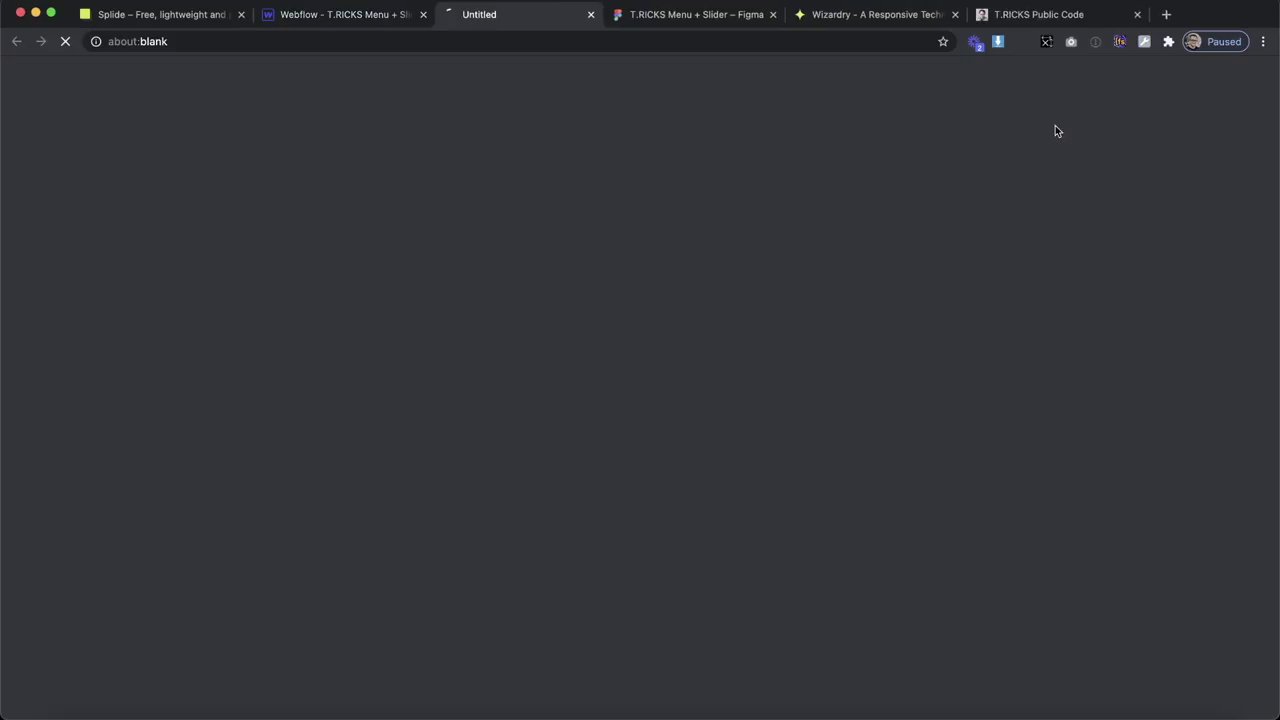
On the live page, advance the slider three images with the right arrow and go back two.
{"action": "scroll", "coordinate": [673, 308], "scroll_direction": "down", "scroll_amount": 3}
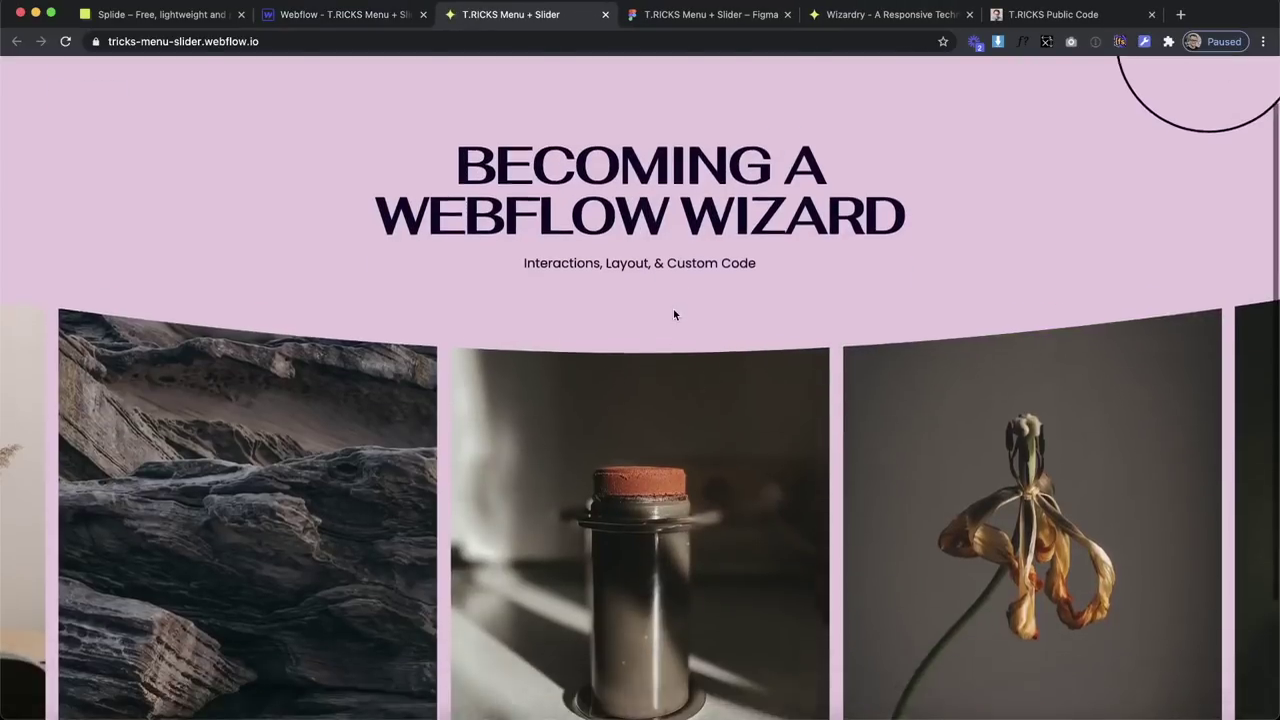
{"action": "left_click", "coordinate": [666, 646]}
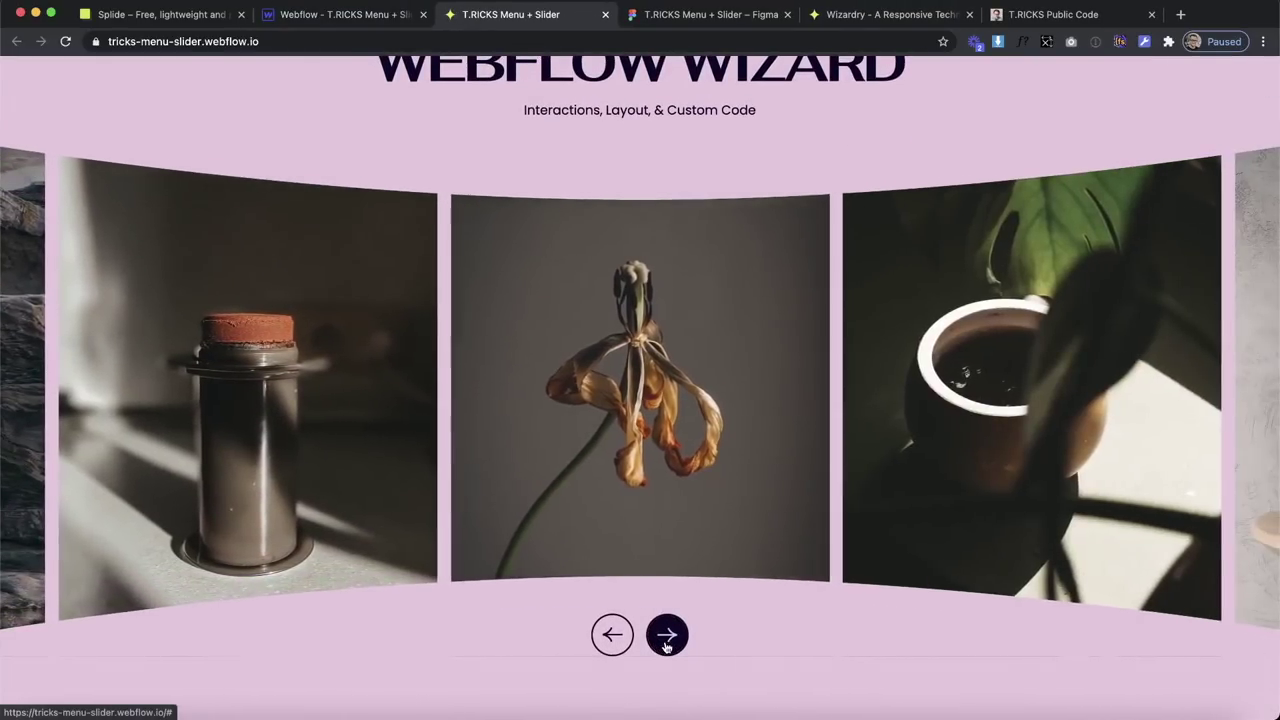
{"action": "left_click", "coordinate": [666, 646]}
{"action": "left_click", "coordinate": [666, 646]}
{"action": "left_click", "coordinate": [612, 634]}
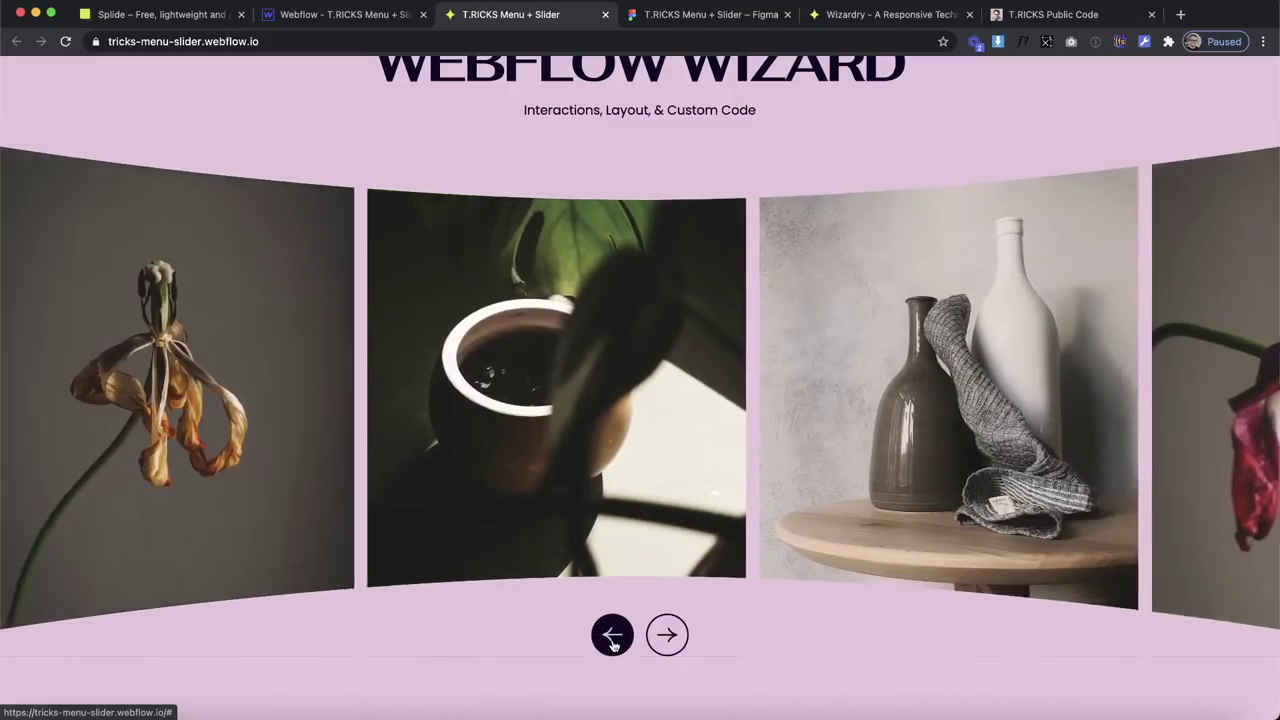
{"action": "left_click", "coordinate": [612, 634]}
Drag the carousel forward and back, then return to the Webflow designer.
{"action": "left_click_drag", "start_coordinate": [928, 303], "coordinate": [720, 340]}
{"action": "left_click_drag", "start_coordinate": [900, 340], "coordinate": [745, 398]}
{"action": "left_click_drag", "start_coordinate": [242, 411], "coordinate": [536, 396]}
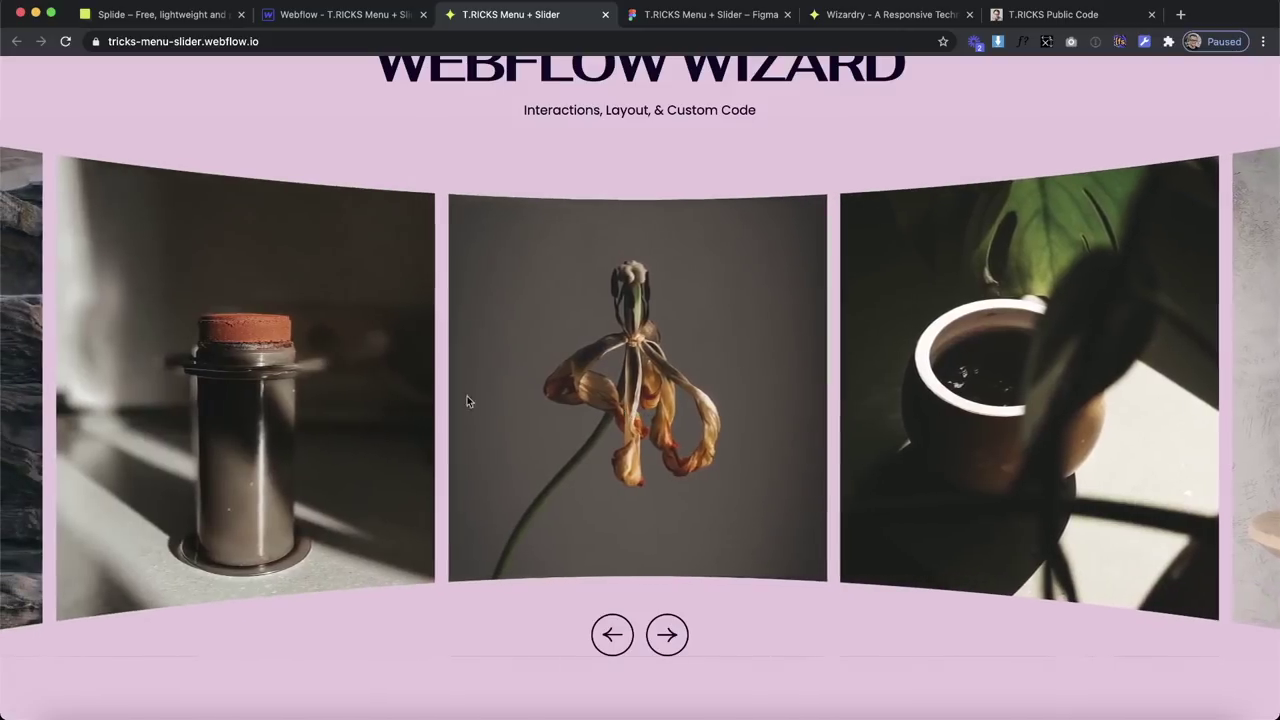
{"action": "left_click_drag", "start_coordinate": [229, 439], "coordinate": [531, 473]}
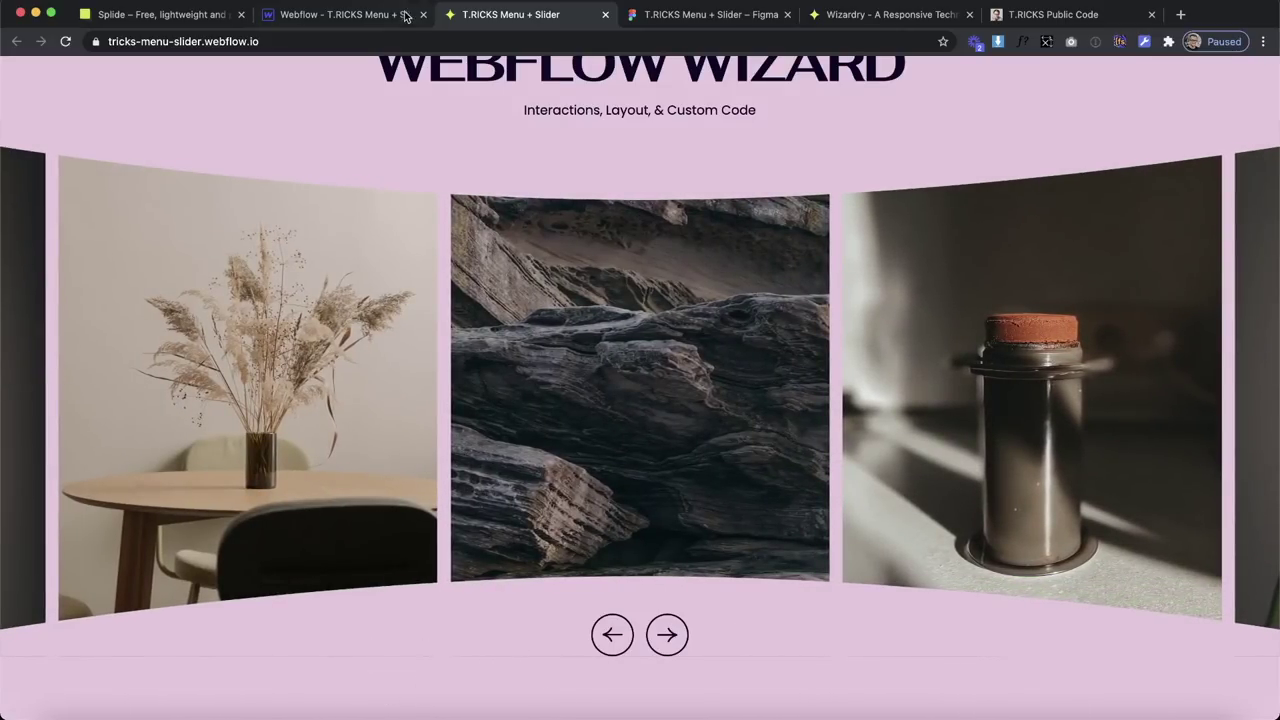
{"action": "left_click", "coordinate": [340, 14]}
{"action": "left_click", "coordinate": [722, 623]}
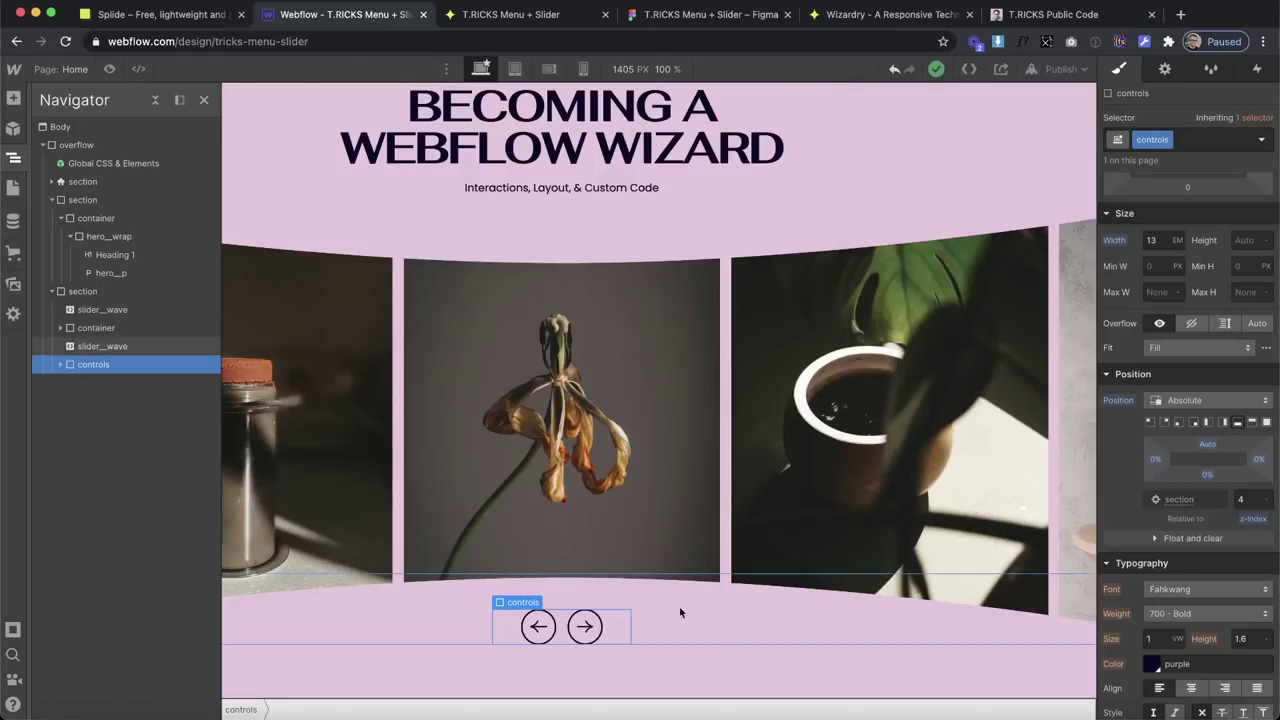
Give the bottom slider wave a -0.6vw bottom margin.
{"action": "left_click", "coordinate": [672, 607]}
{"action": "scroll", "coordinate": [1192, 329], "scroll_direction": "up", "scroll_amount": 5}
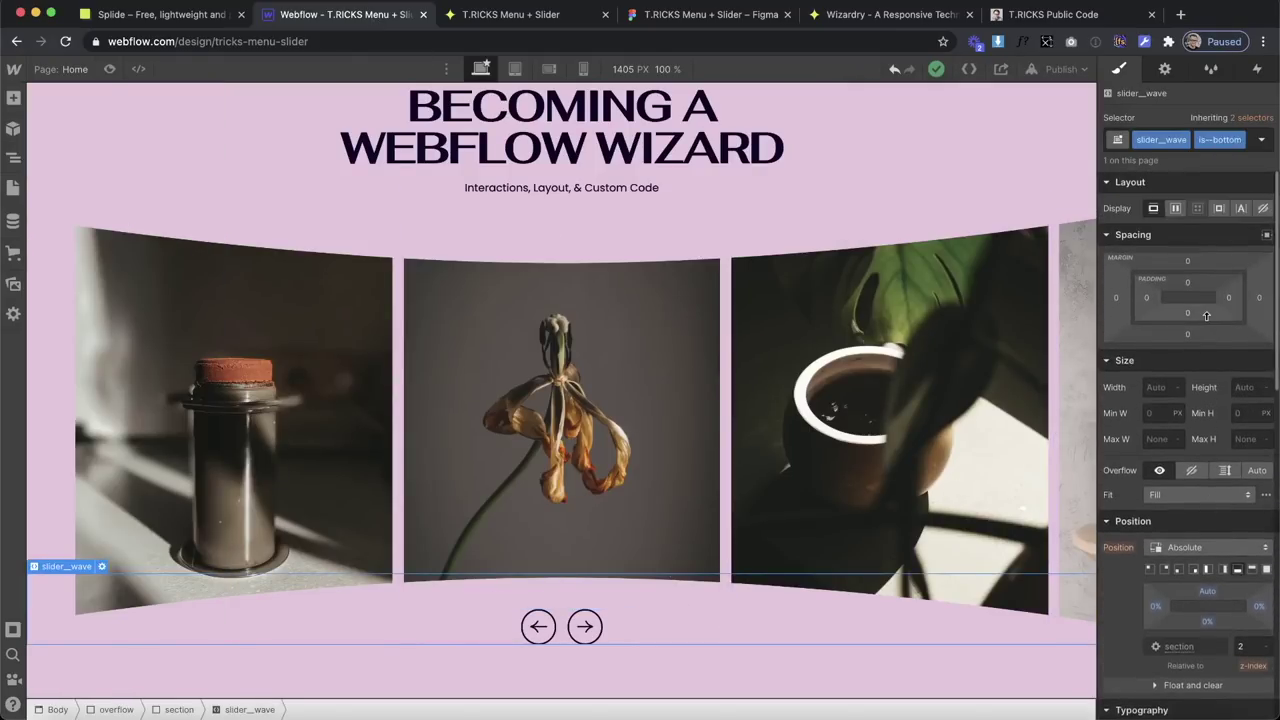
{"action": "left_click", "coordinate": [1187, 334]}
{"action": "type", "text": "-2em"}
{"action": "key", "text": "Return"}
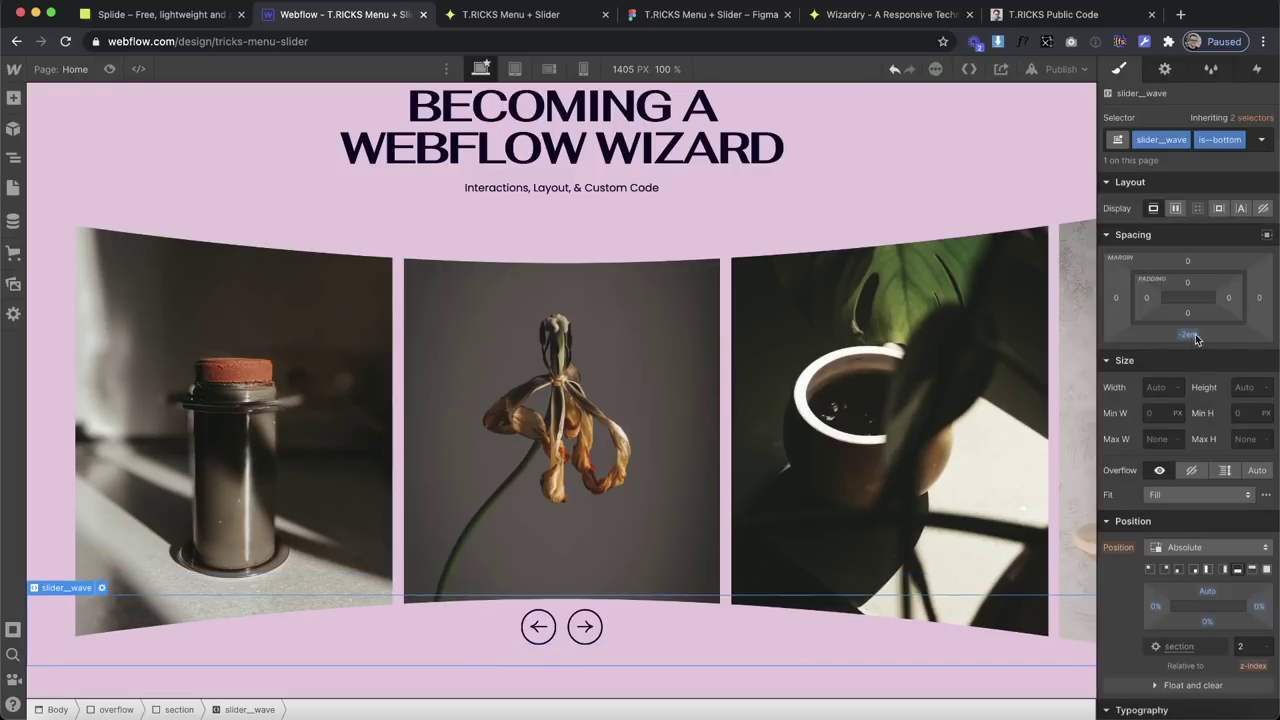
{"action": "left_click", "coordinate": [1189, 336]}
{"action": "type", "text": "-2"}
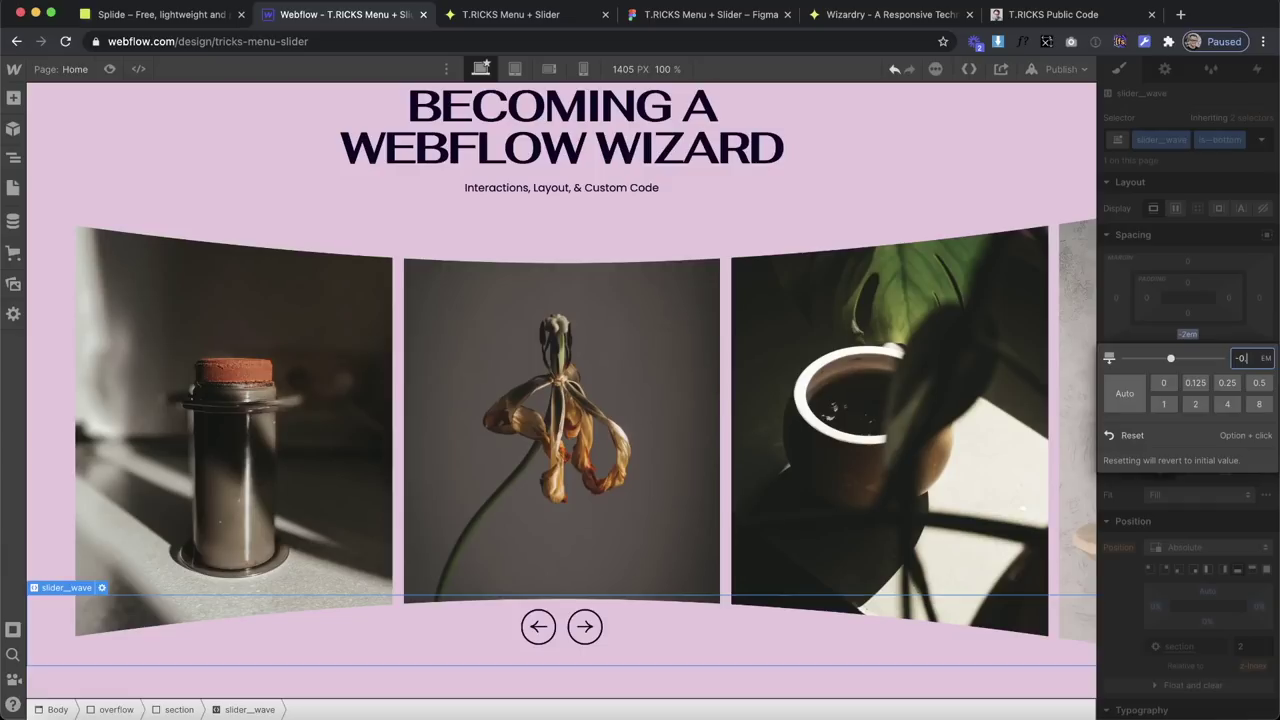
{"action": "type", "text": "-0.6vw"}
{"action": "key", "text": "Return"}
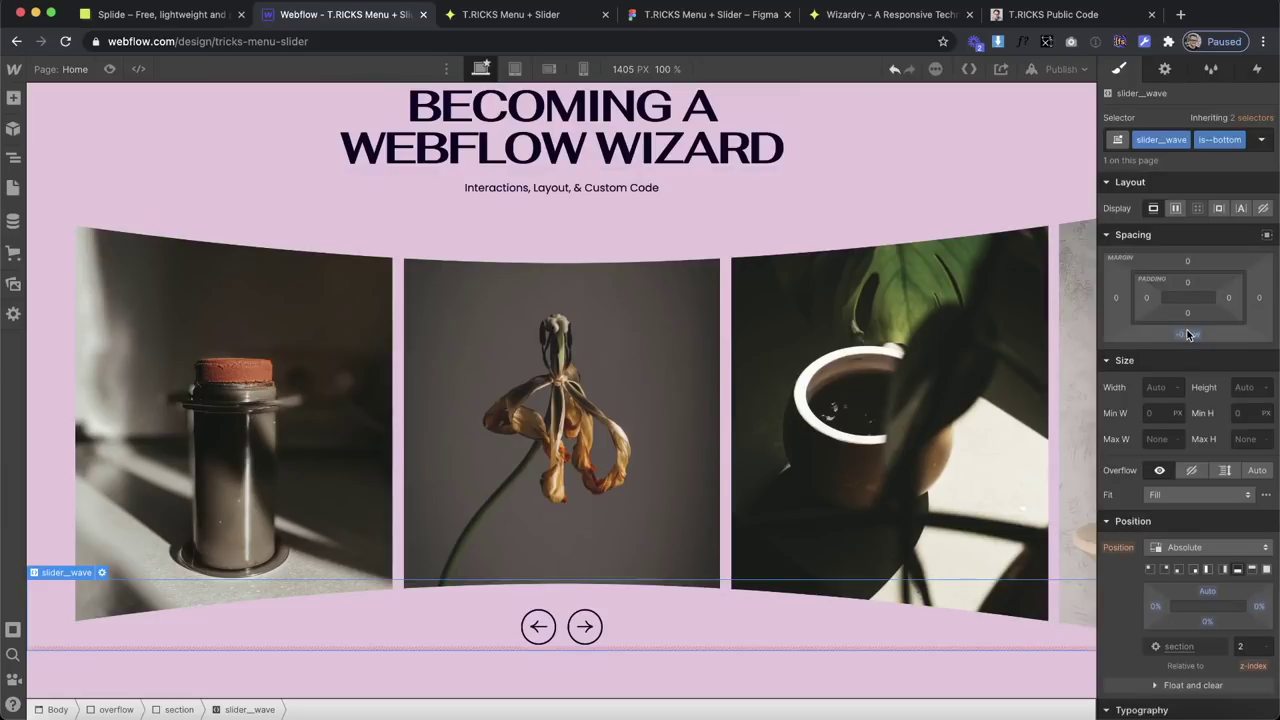
Preview the canvas at 3000 px width.
{"action": "left_click", "coordinate": [644, 72]}
{"action": "type", "text": "300"}
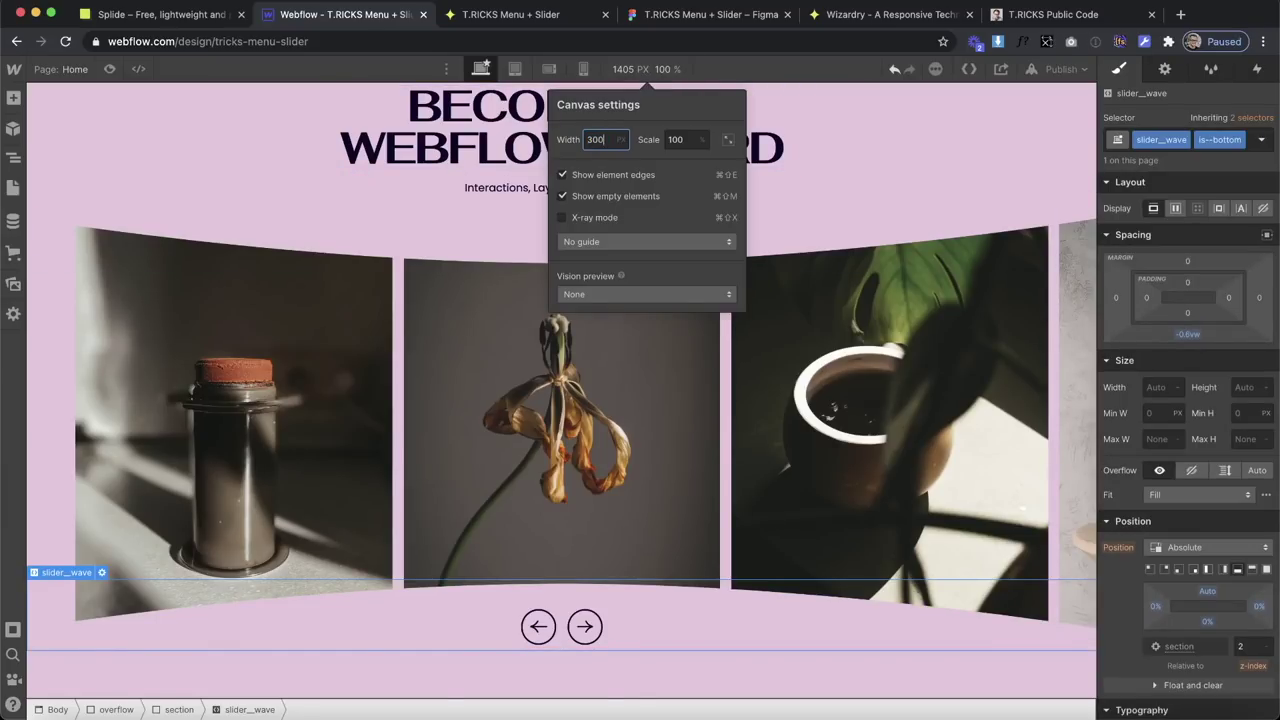
{"action": "key", "text": "Return"}
{"action": "type", "text": "000"}
{"action": "key", "text": "Return"}
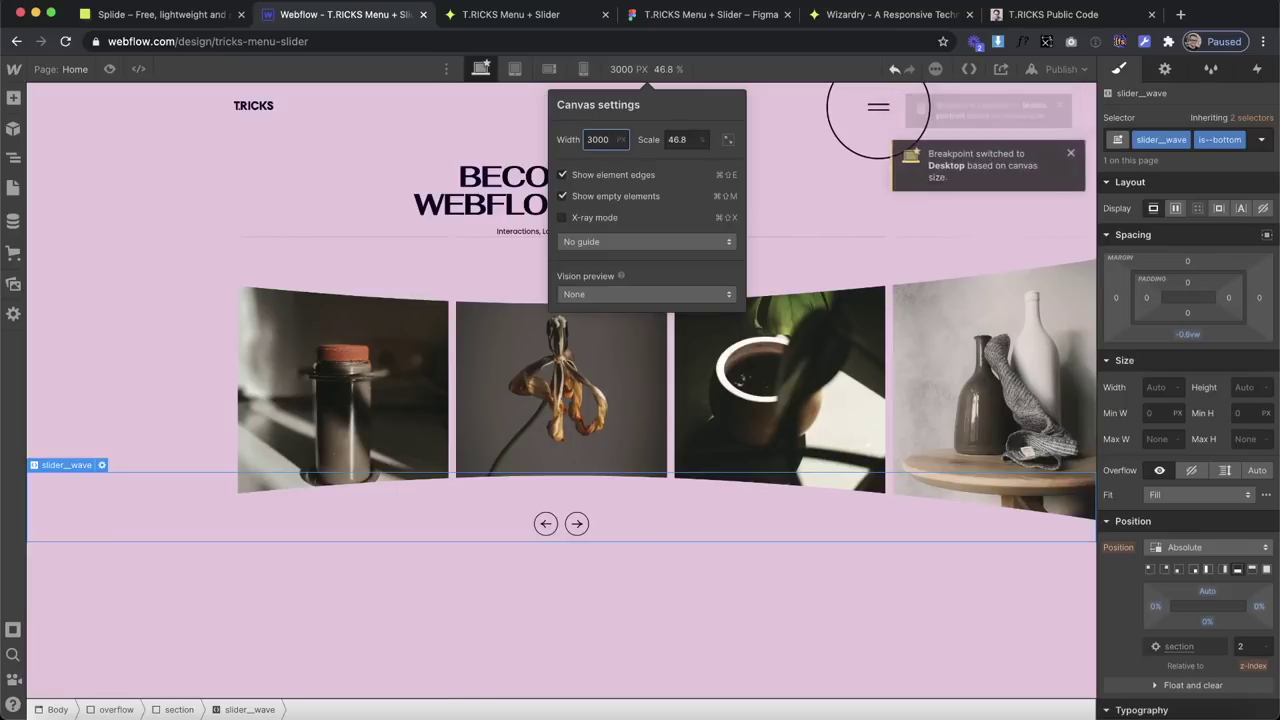
{"action": "left_click", "coordinate": [670, 521]}
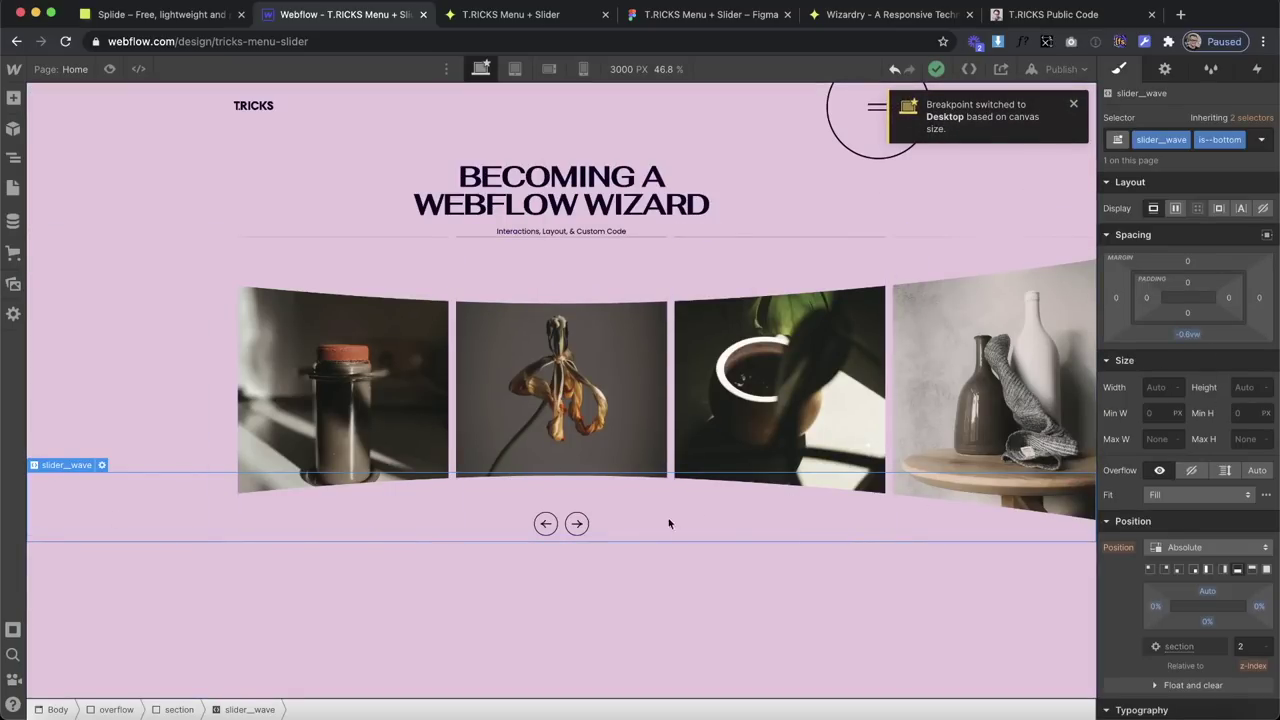
{"action": "left_click", "coordinate": [745, 242]}
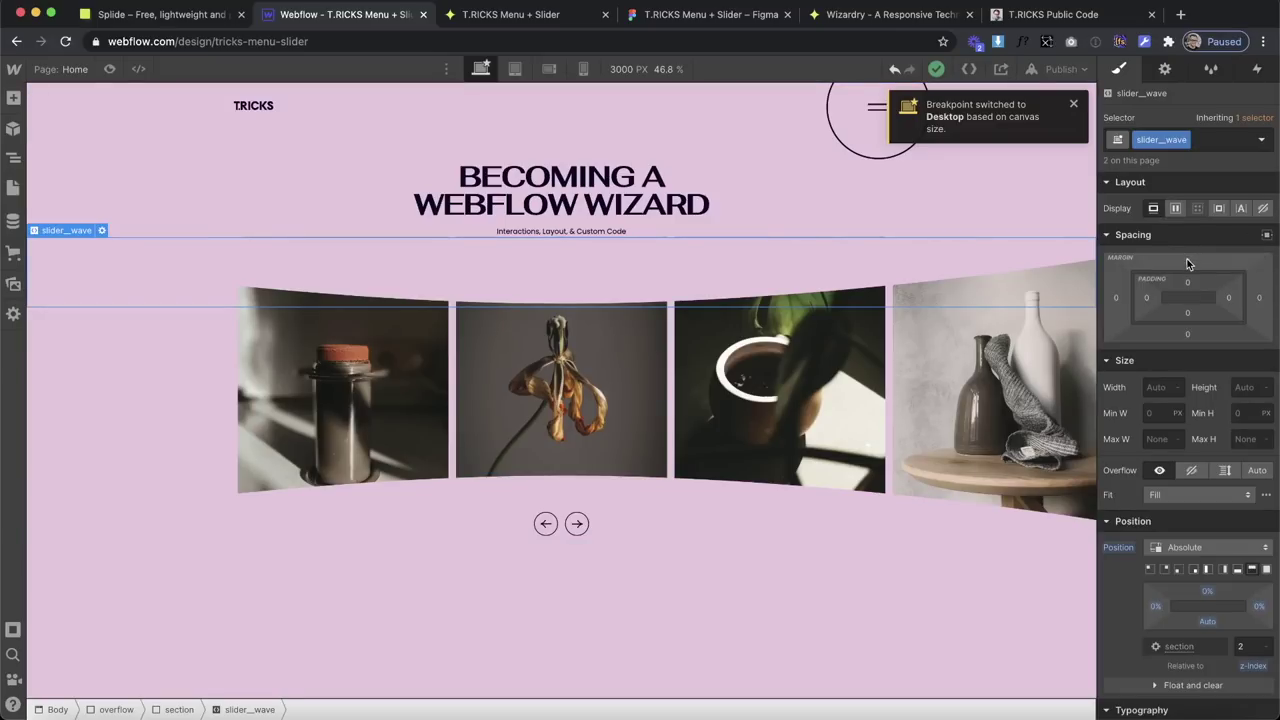
Set the top slider wave's top margin to -0.6vw.
{"action": "left_click", "coordinate": [1188, 261]}
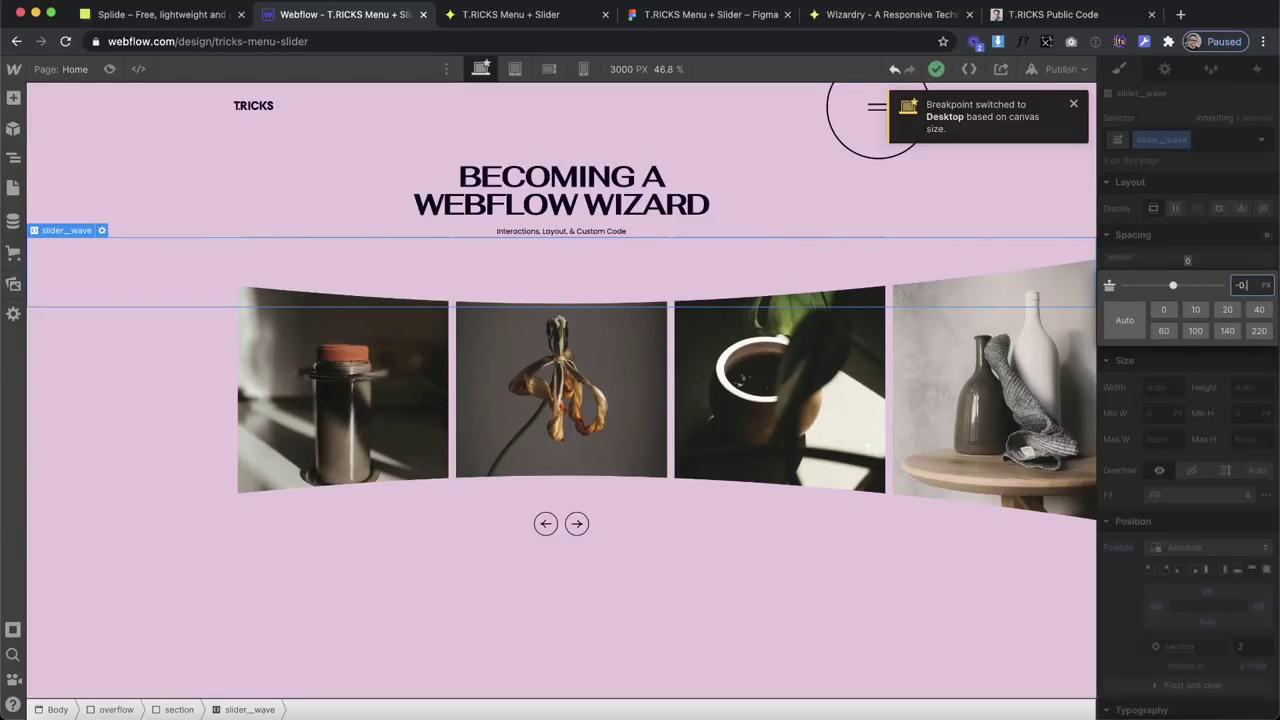
{"action": "type", "text": "-0.6vw"}
{"action": "key", "text": "Return"}
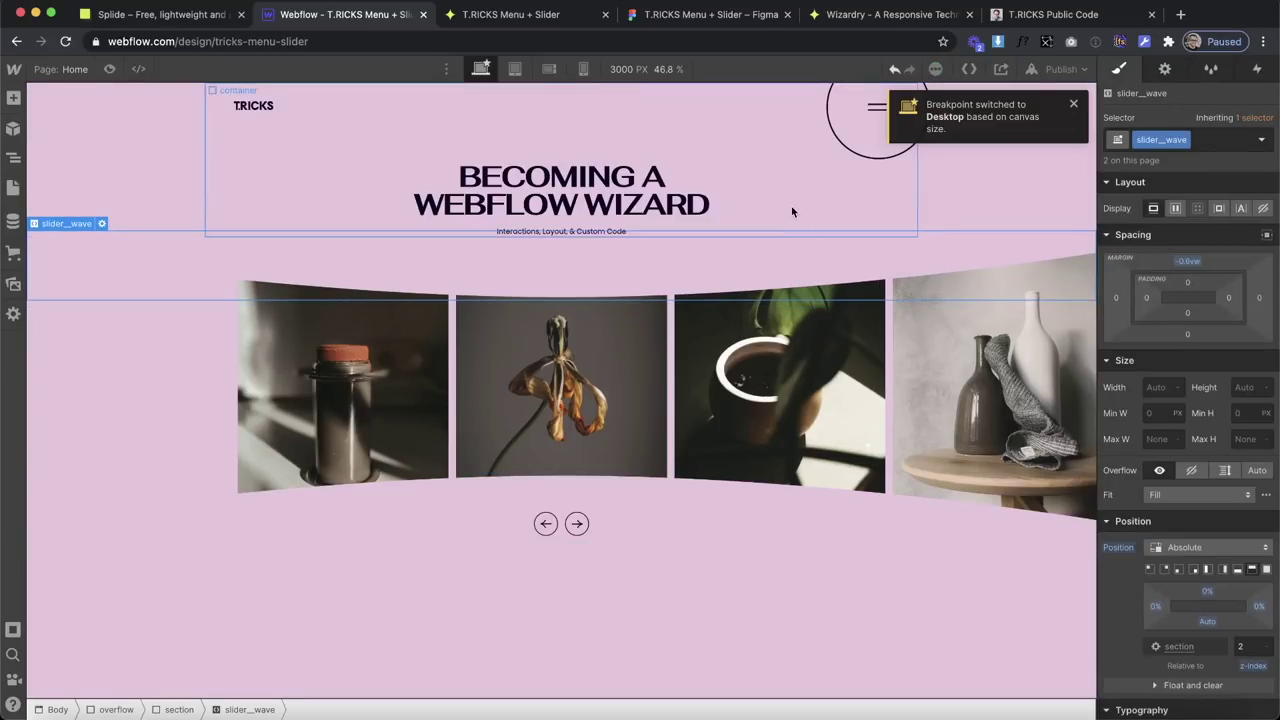
{"action": "left_click", "coordinate": [973, 158]}
{"action": "left_click", "coordinate": [833, 500]}
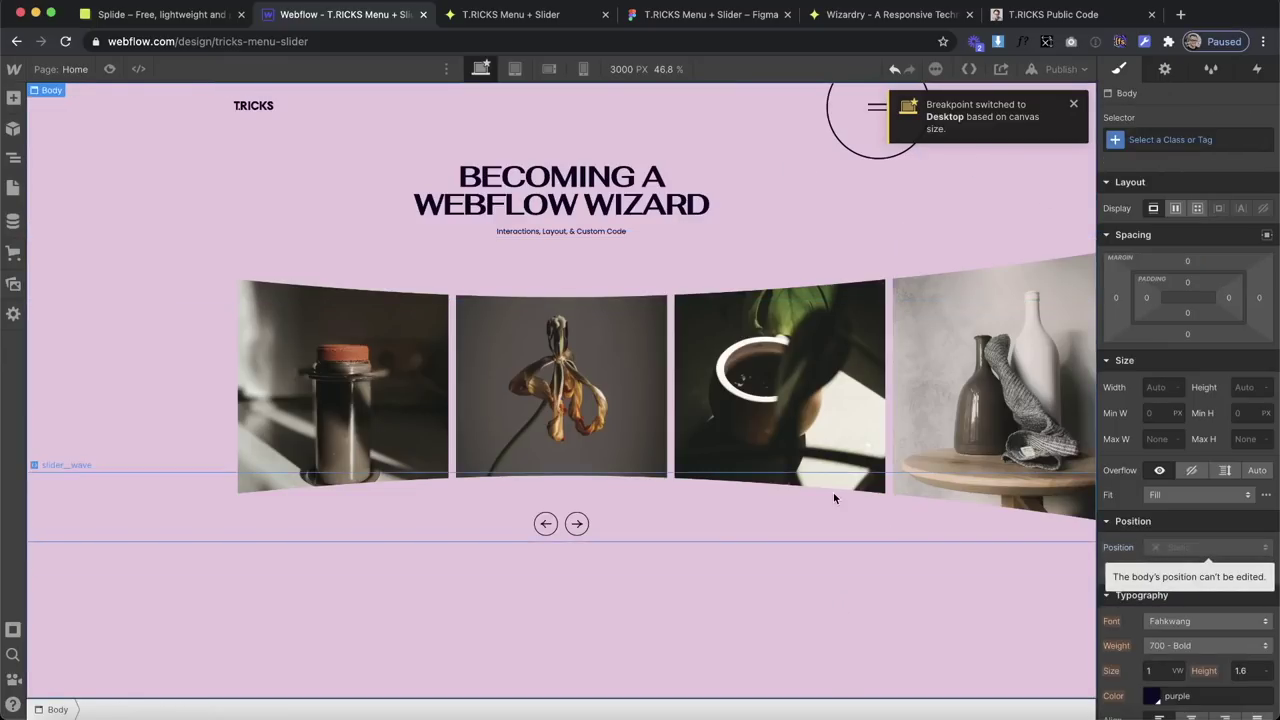
{"action": "left_click", "coordinate": [774, 256]}
Change the canvas preview width to 6000 px.
{"action": "left_click", "coordinate": [635, 69]}
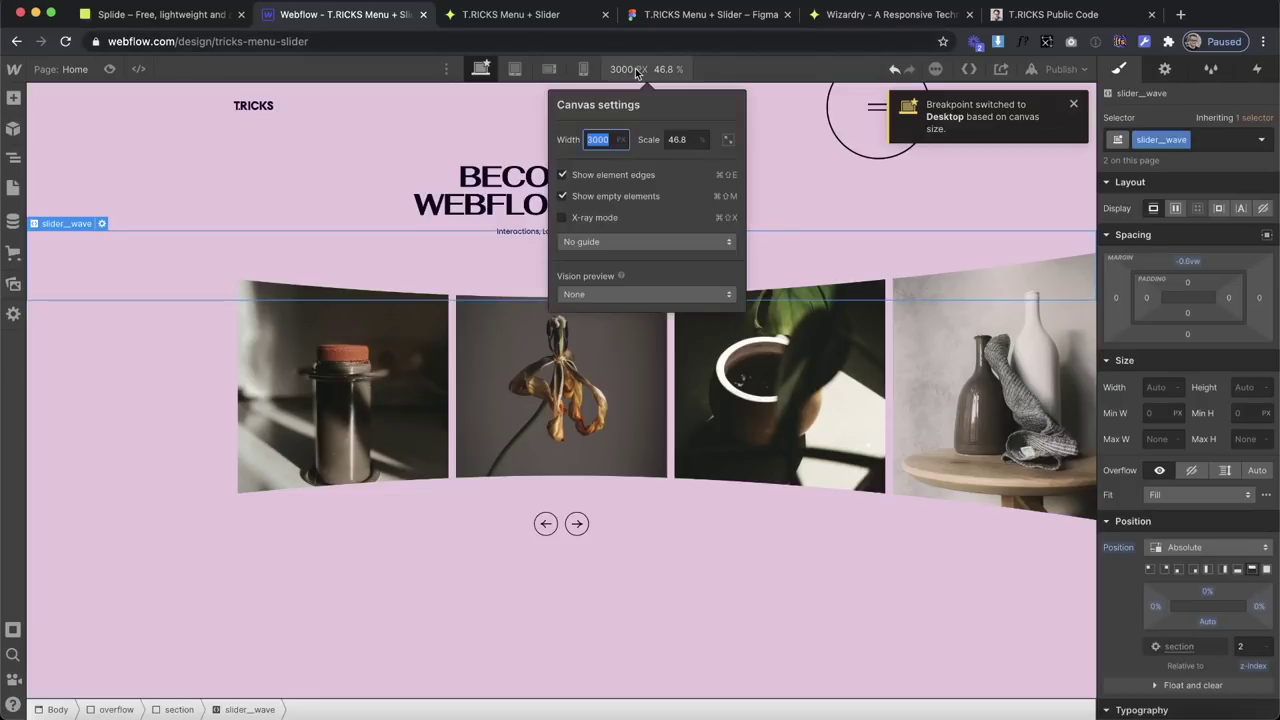
{"action": "left_click", "coordinate": [721, 140]}
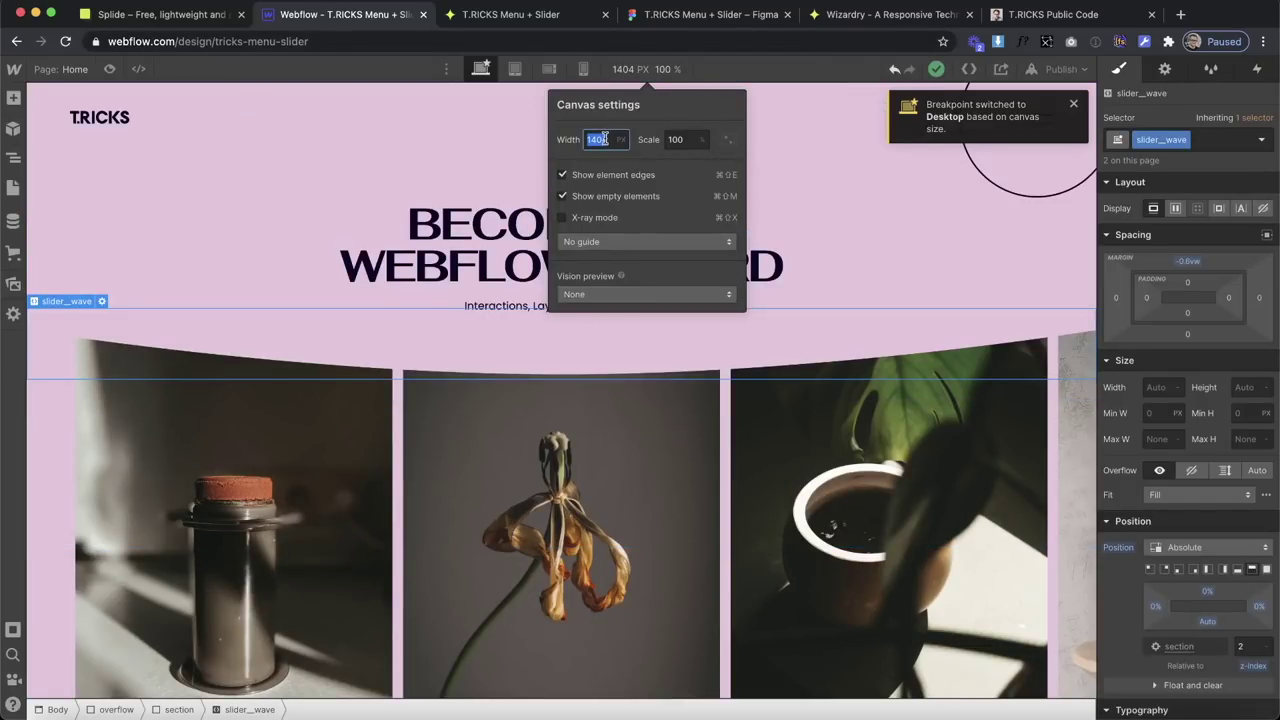
{"action": "type", "text": "6000"}
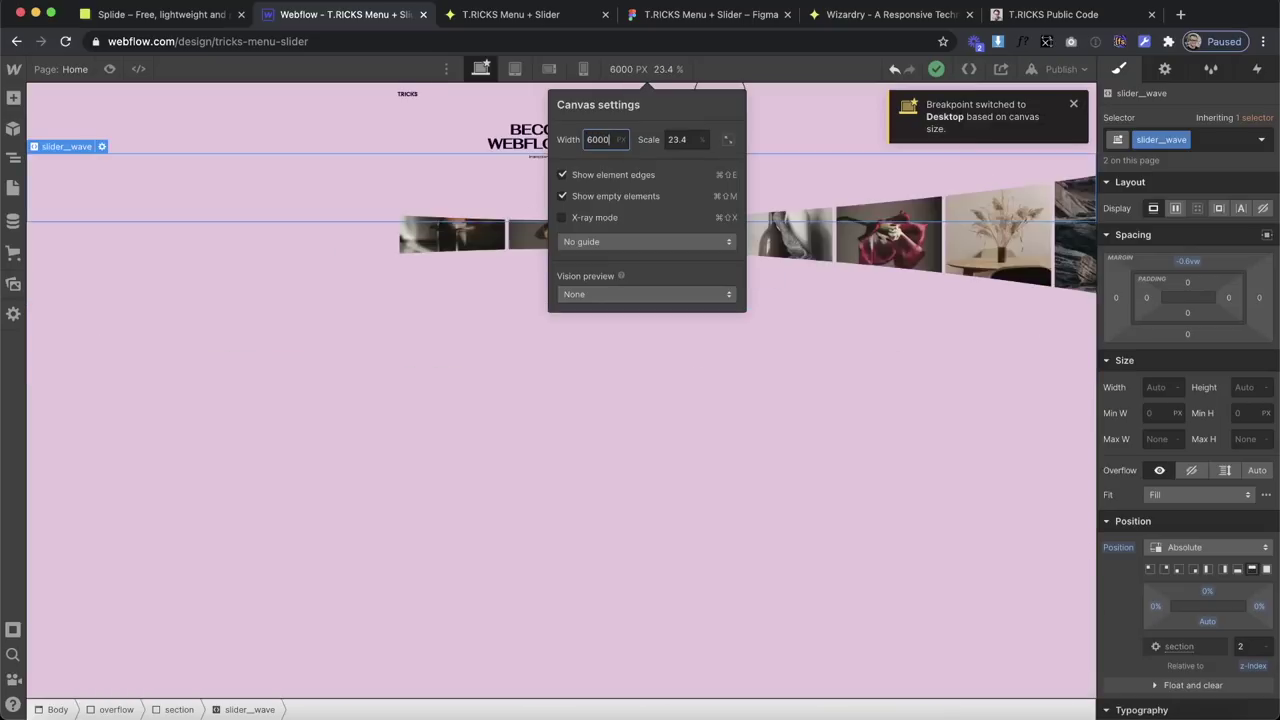
{"action": "left_click", "coordinate": [548, 308]}
{"action": "left_click", "coordinate": [480, 268]}
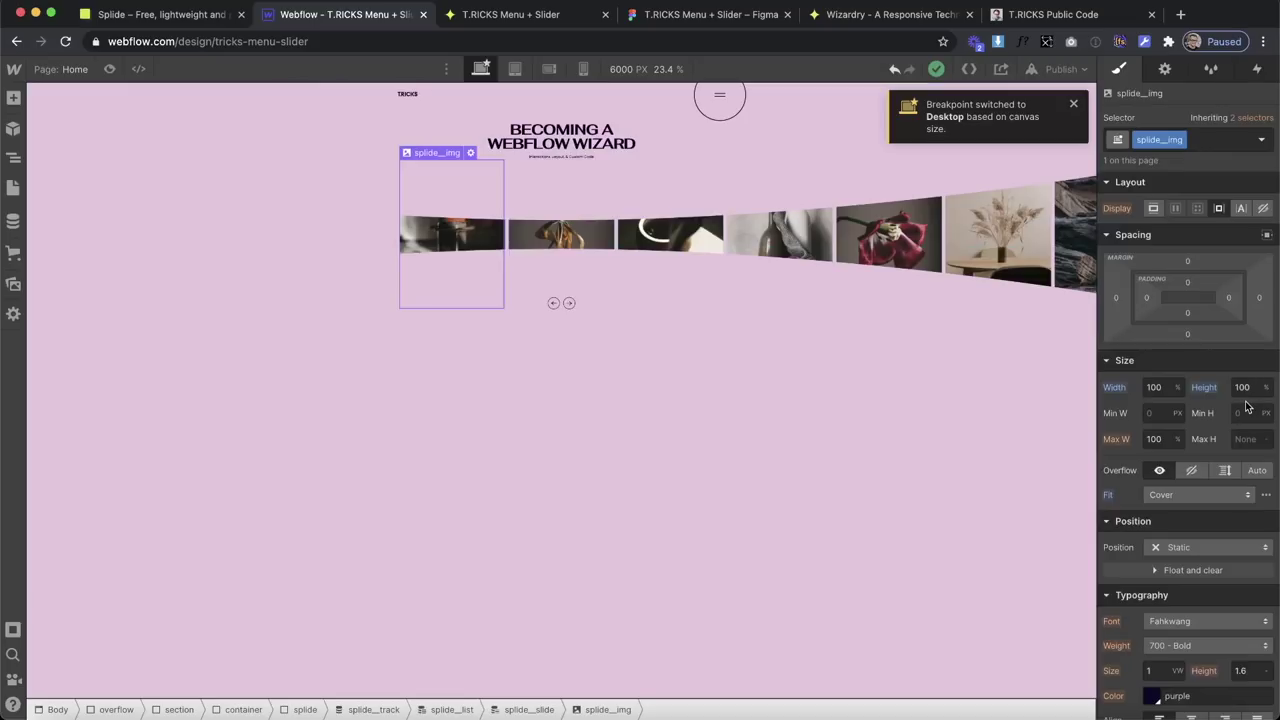
Set the parent slide's height to 40vw and narrow the canvas back to 1404 px.
{"action": "key", "text": "super+Up"}
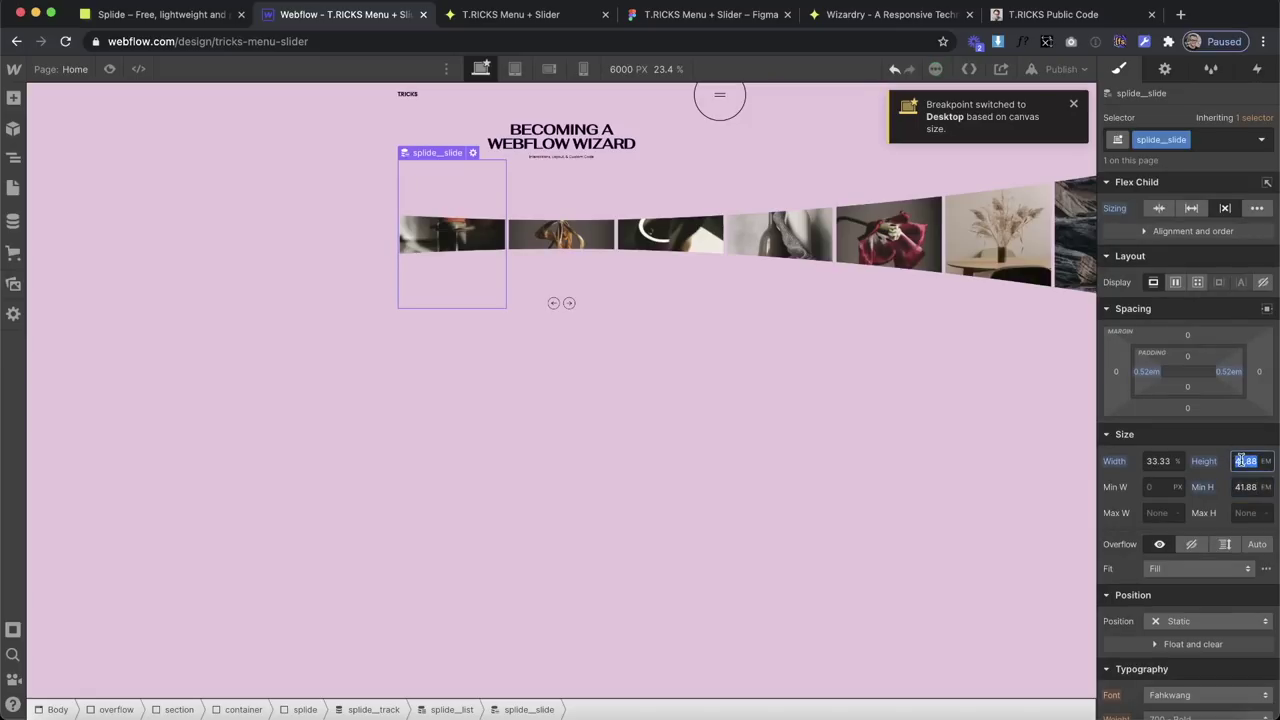
{"action": "type", "text": "40vw"}
{"action": "key", "text": "Return"}
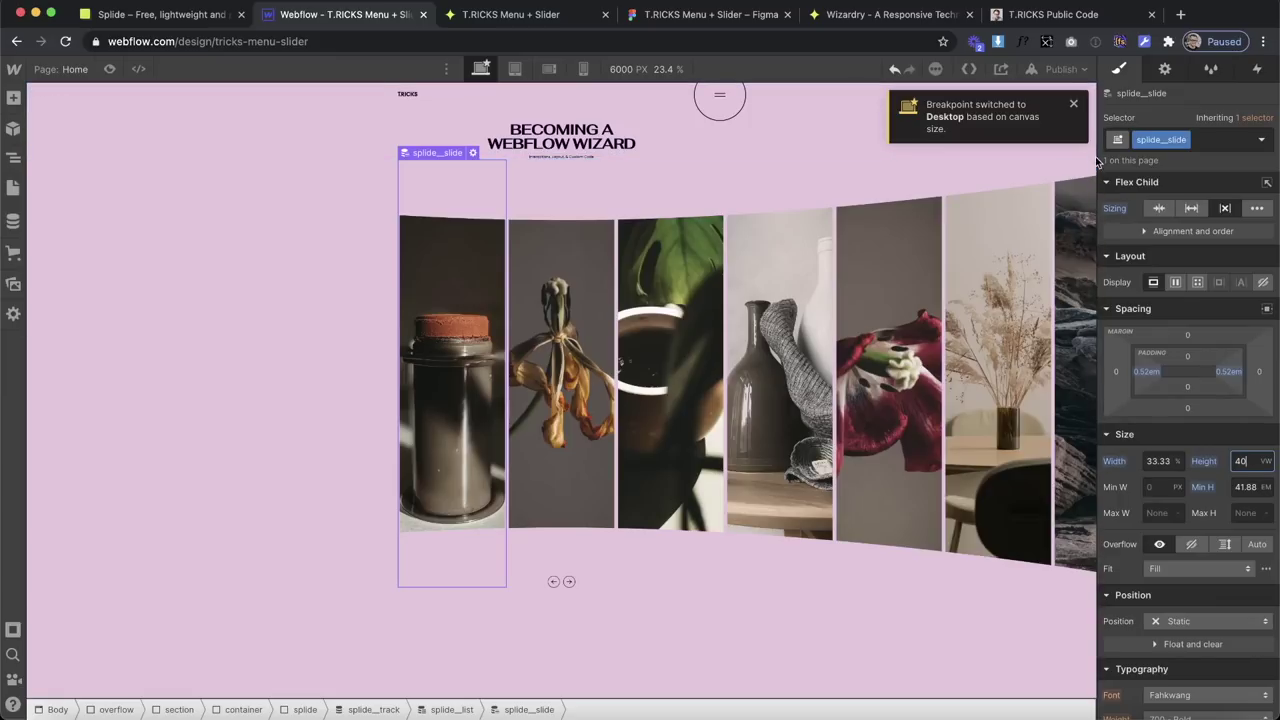
{"action": "left_click_drag", "start_coordinate": [1093, 157], "coordinate": [850, 240]}
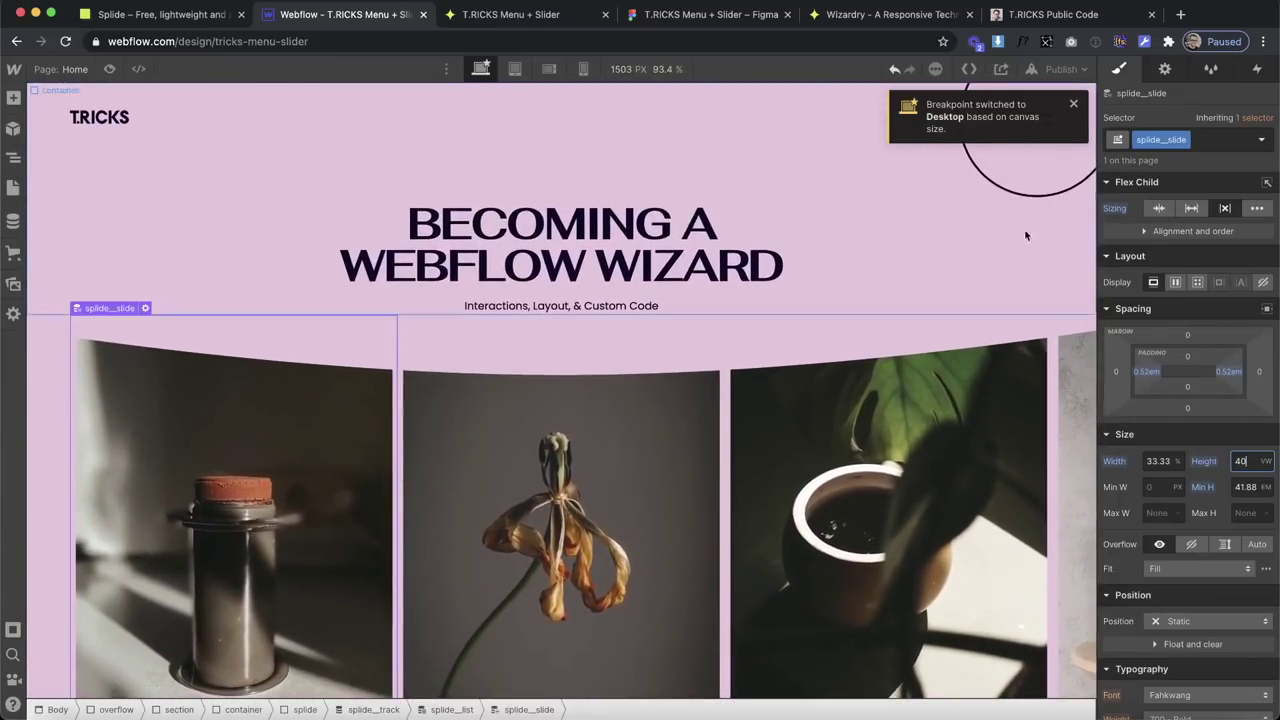
{"action": "left_click_drag", "start_coordinate": [1096, 244], "coordinate": [936, 268]}
Reset the slide's minimum height, then undo it to keep 41.88 em.
{"action": "left_click", "coordinate": [1201, 487]}
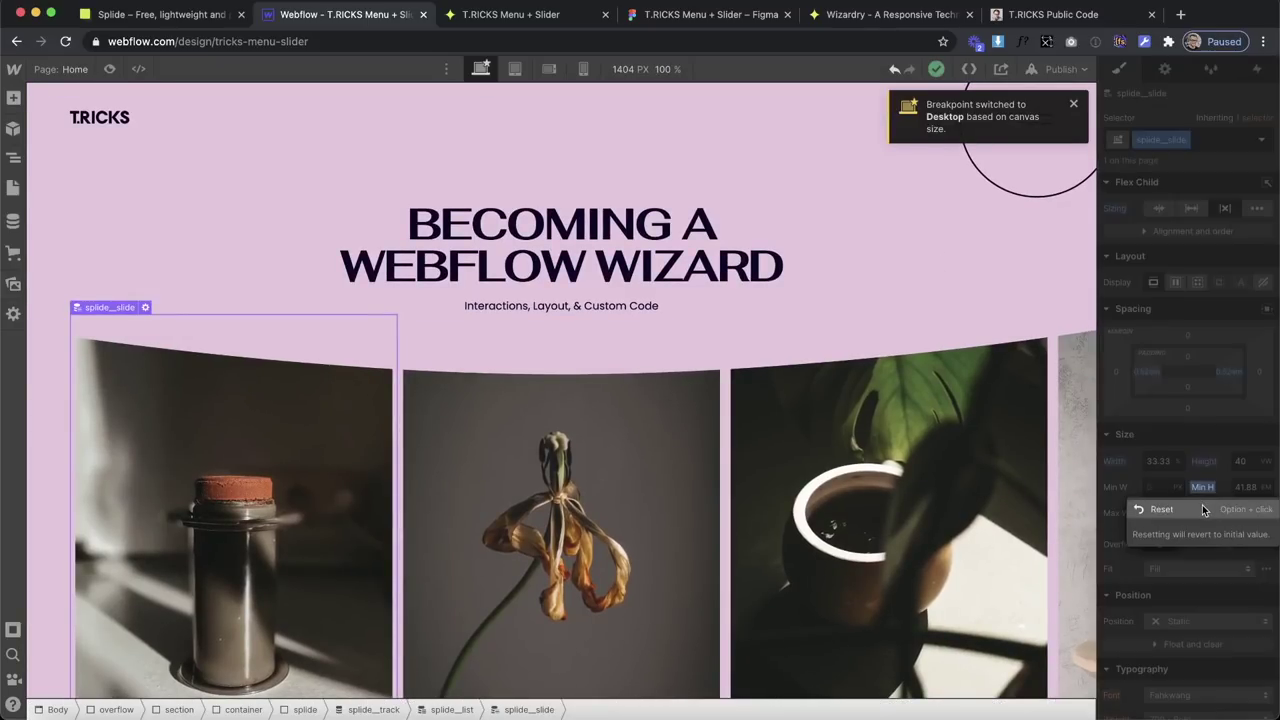
{"action": "left_click", "coordinate": [1202, 504]}
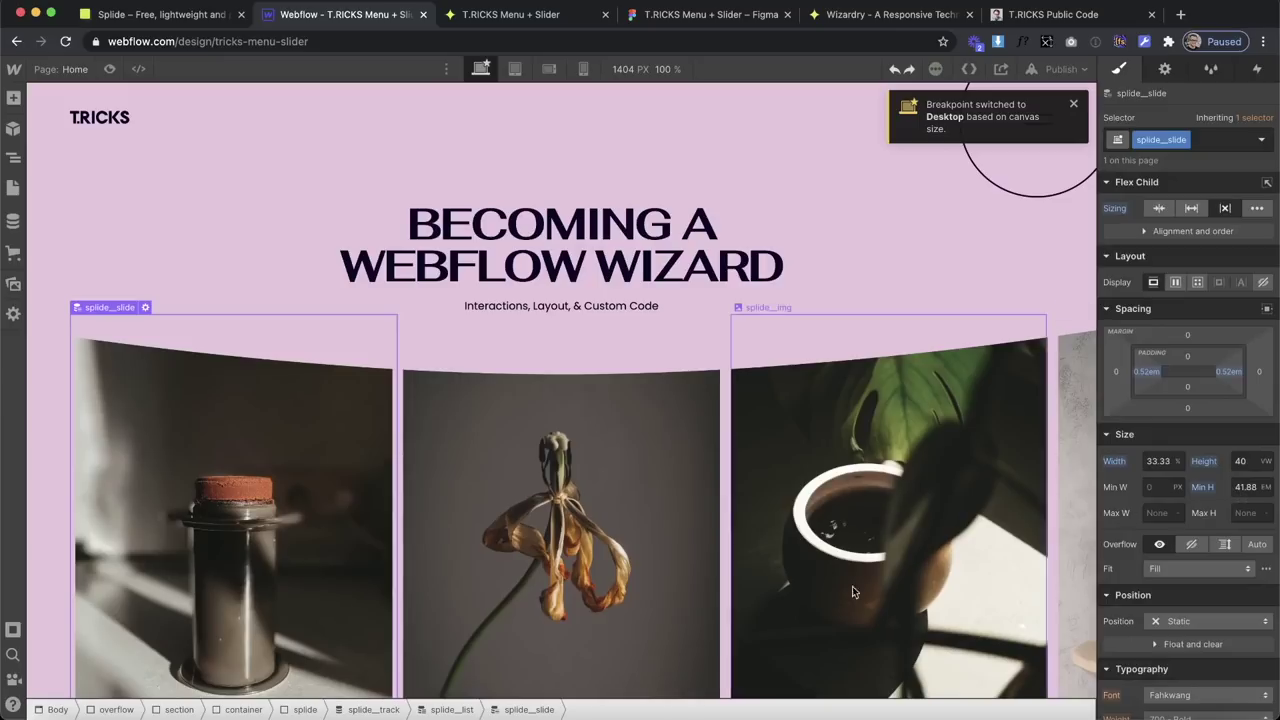
{"action": "key", "text": "super+z"}
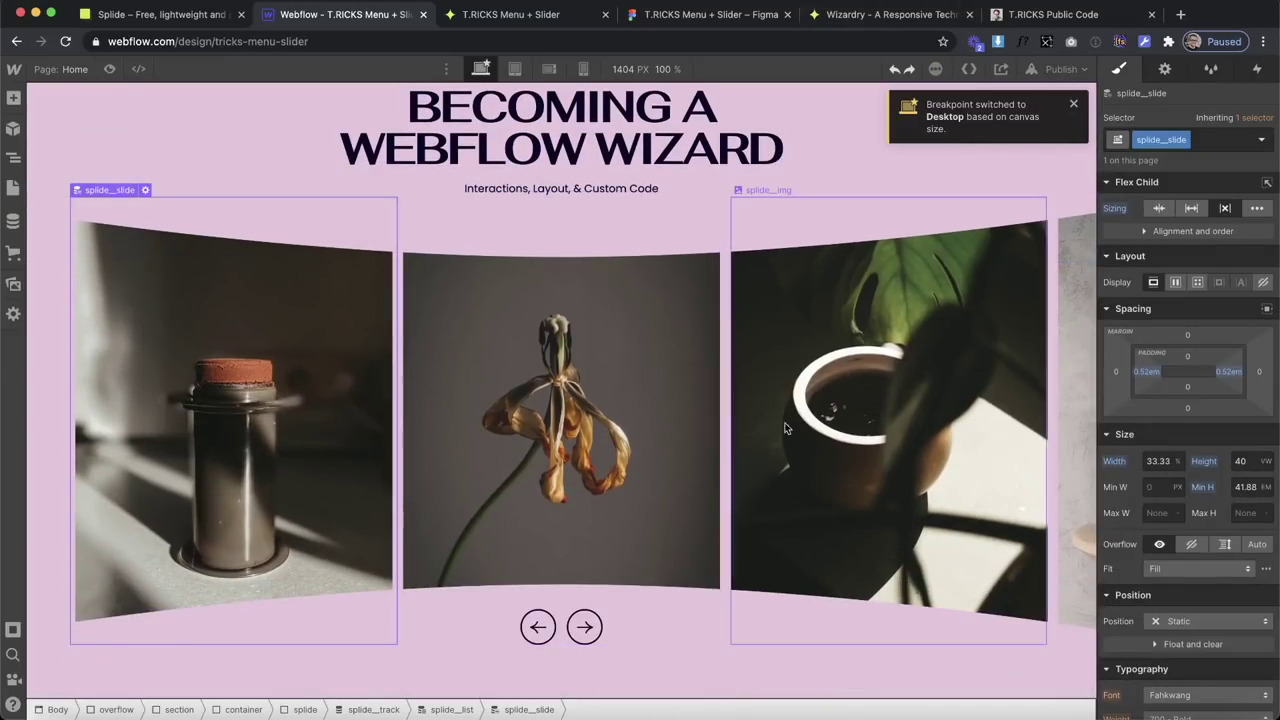
Publish to the webflow.io domain, dismiss the breakpoint notice, and view the live tab.
{"action": "left_click", "coordinate": [1058, 69]}
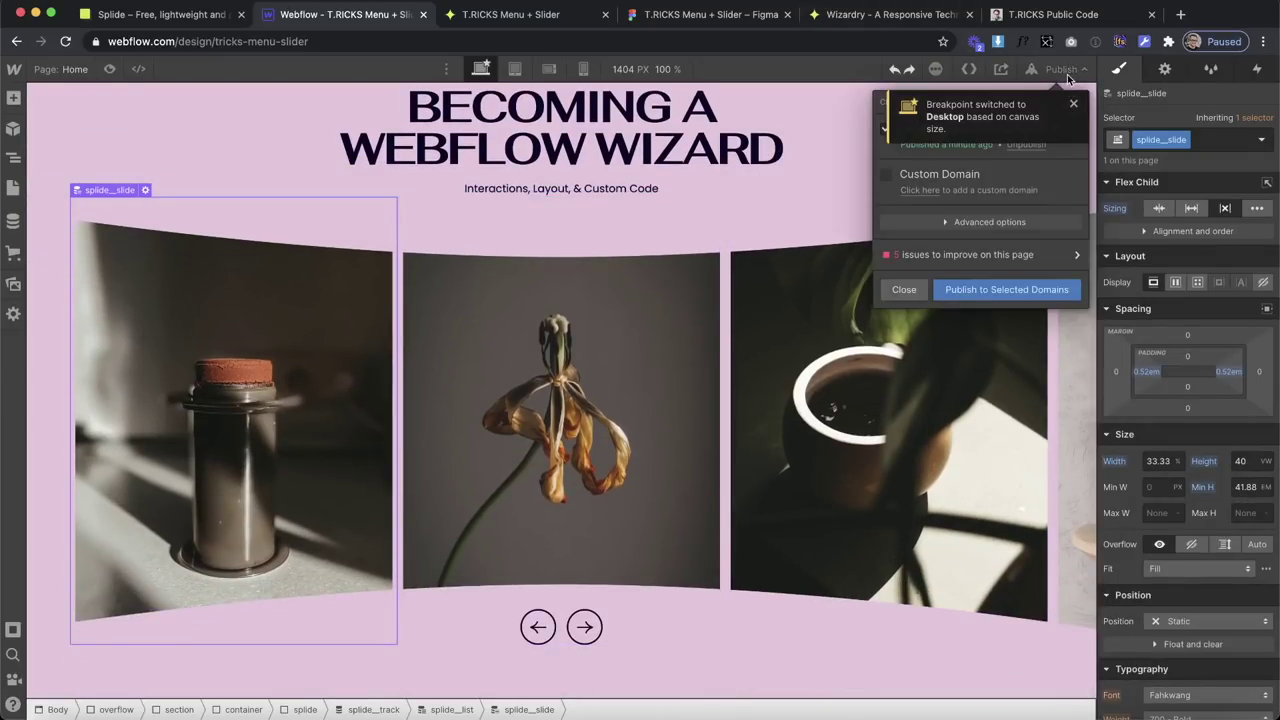
{"action": "left_click", "coordinate": [993, 288]}
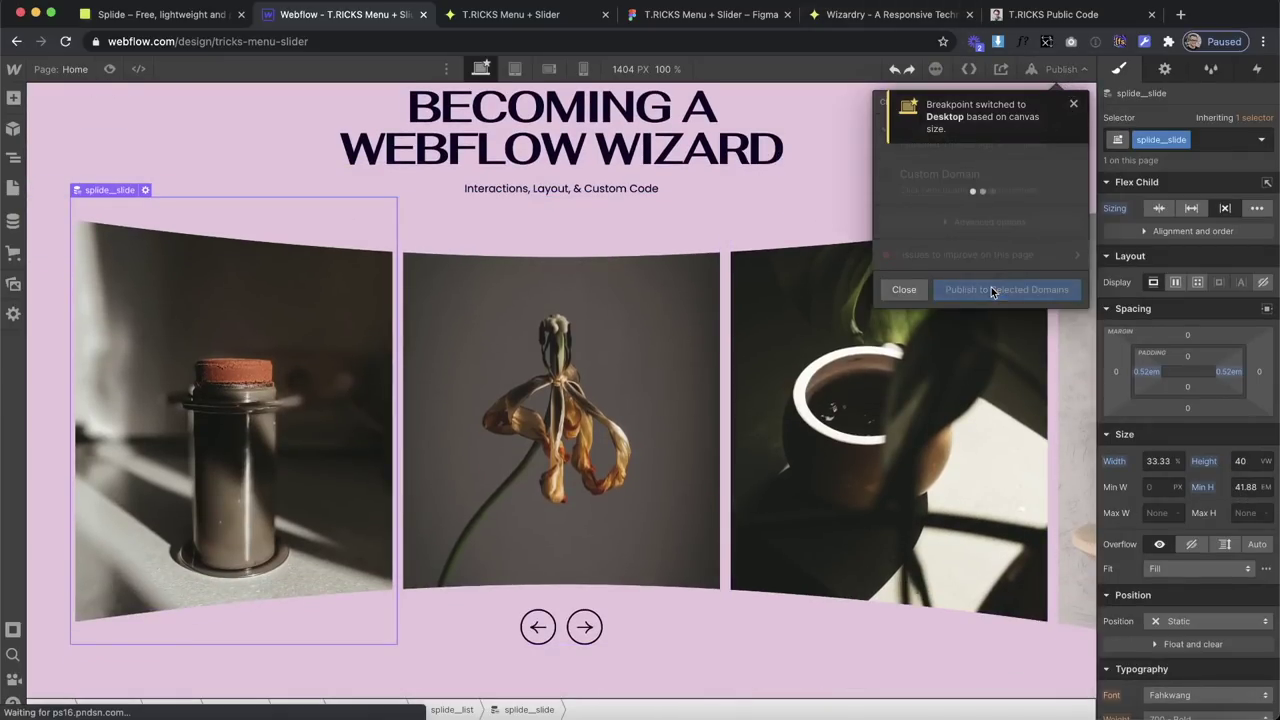
{"action": "left_click", "coordinate": [1074, 106]}
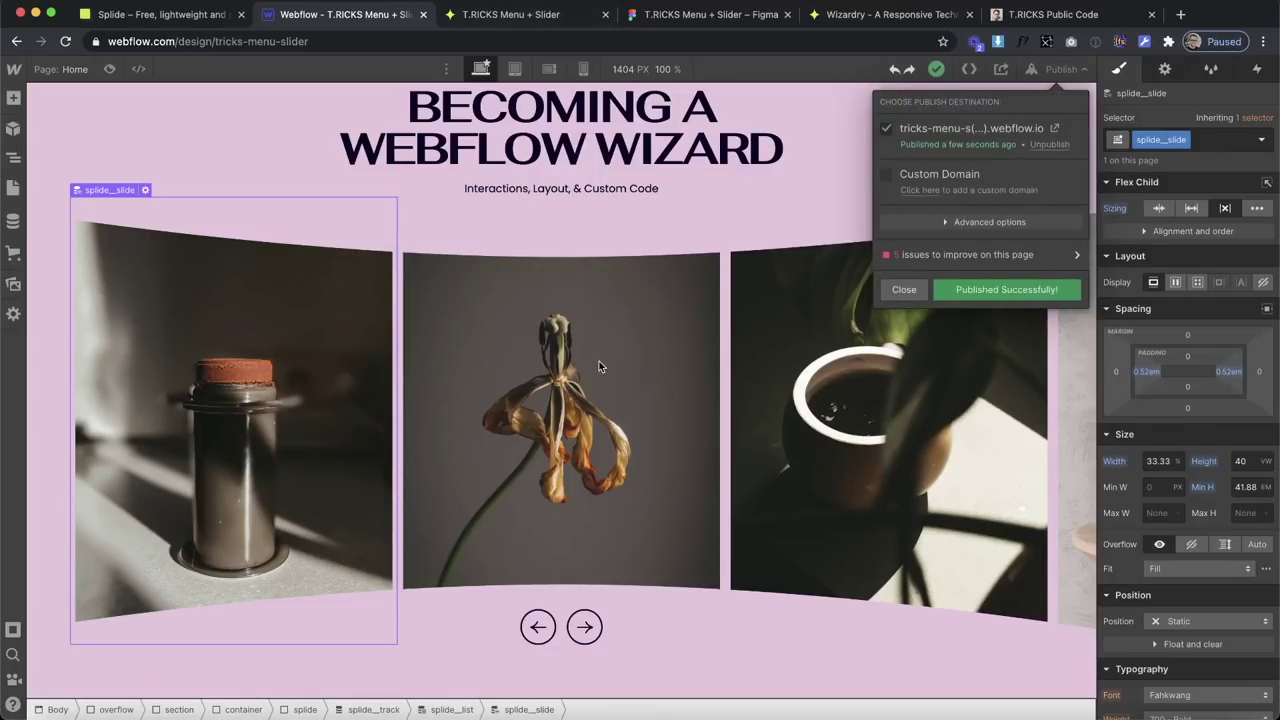
{"action": "left_click", "coordinate": [520, 14]}
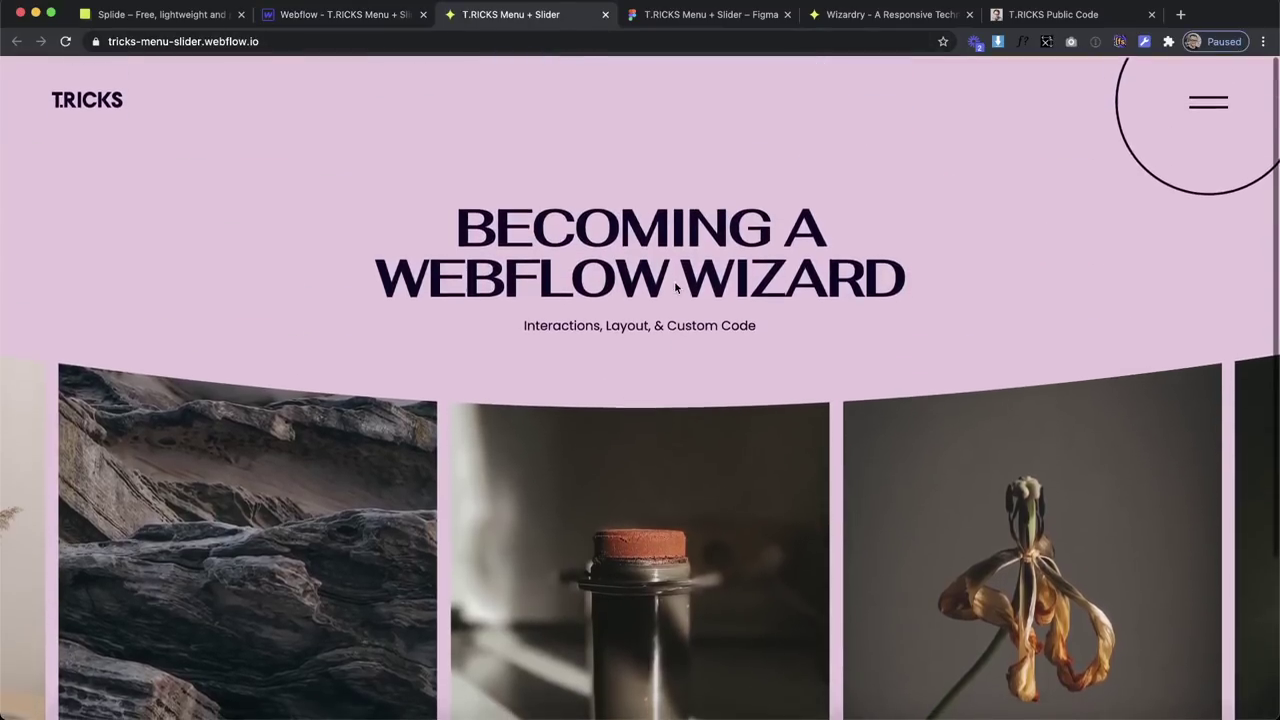
Move the live slider forward one slide and back two.
{"action": "scroll", "coordinate": [676, 287], "scroll_direction": "down", "scroll_amount": 3}
{"action": "left_click", "coordinate": [668, 635]}
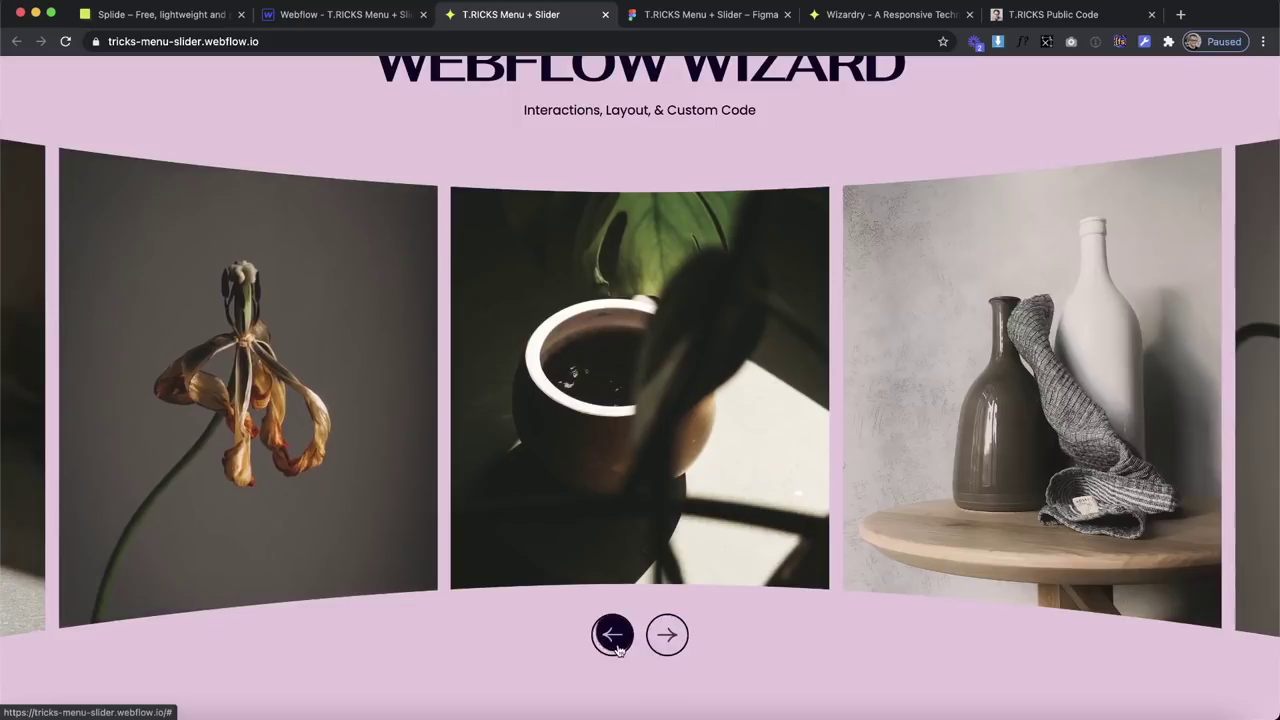
{"action": "left_click", "coordinate": [612, 635]}
{"action": "left_click", "coordinate": [612, 635]}
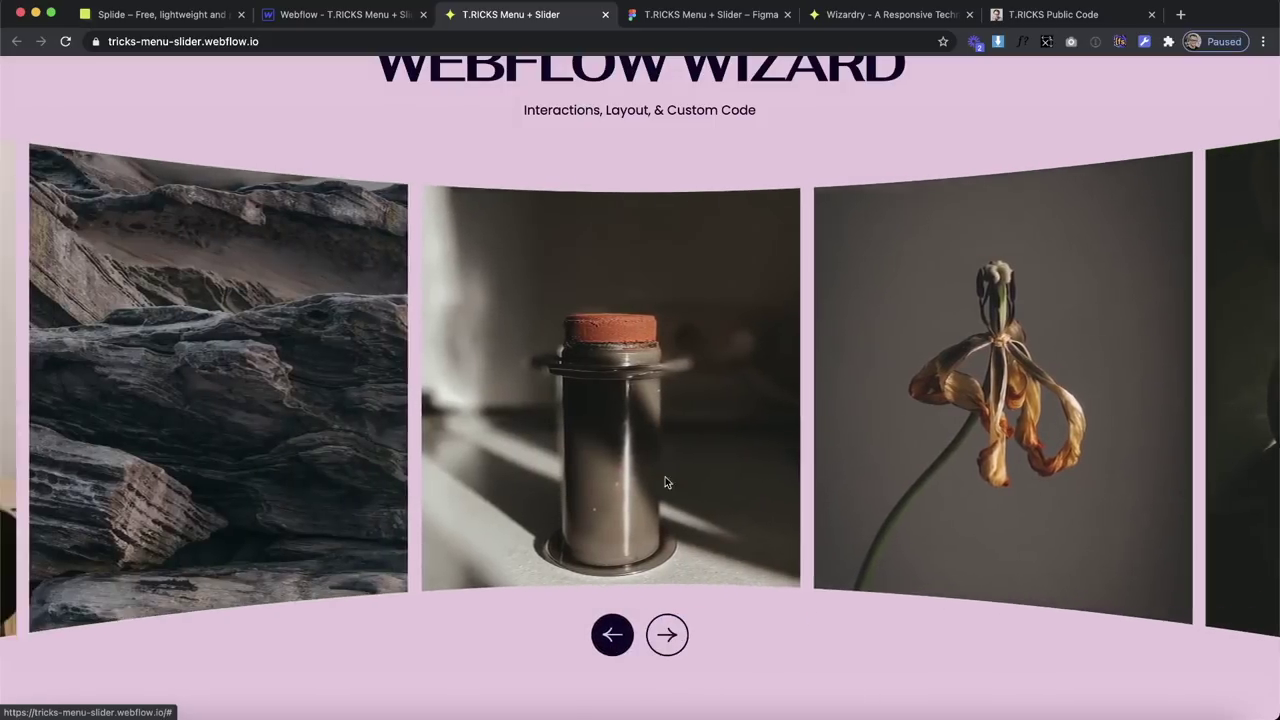
Zoom the live page out to 50% to test smaller sizes, then reset to 100%.
{"action": "scroll", "coordinate": [672, 447], "scroll_direction": "up", "scroll_amount": 2}
{"action": "key", "text": "super+minus"}
{"action": "key", "text": "super+minus"}
{"action": "key", "text": "super+minus"}
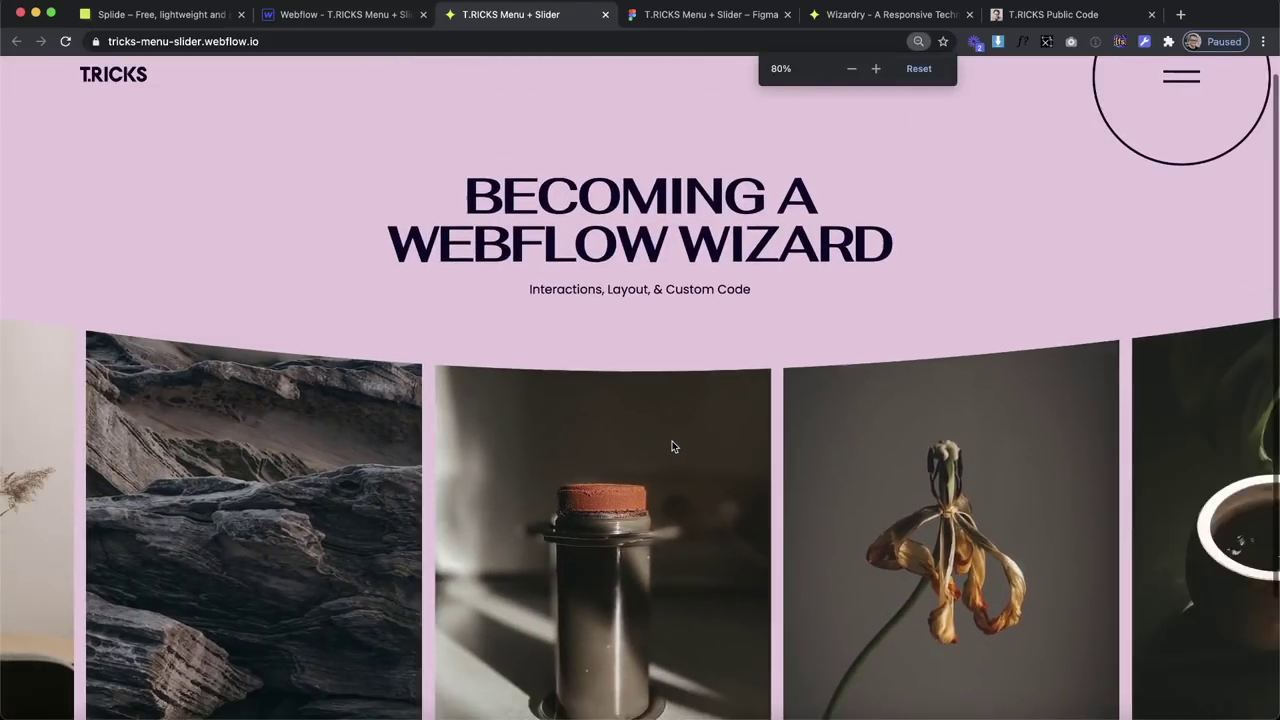
{"action": "scroll", "coordinate": [752, 366], "scroll_direction": "down", "scroll_amount": 2}
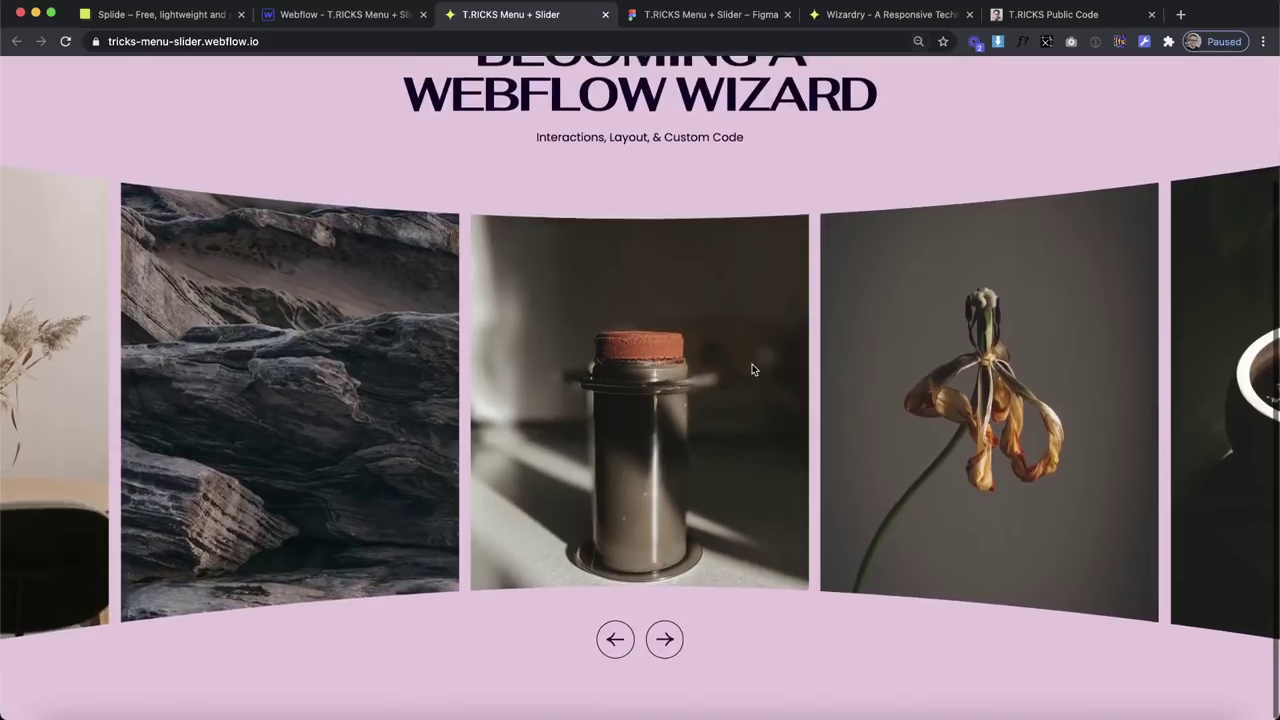
{"action": "scroll", "coordinate": [751, 362], "scroll_direction": "up", "scroll_amount": 3}
{"action": "key", "text": "super+minus"}
{"action": "key", "text": "super+minus"}
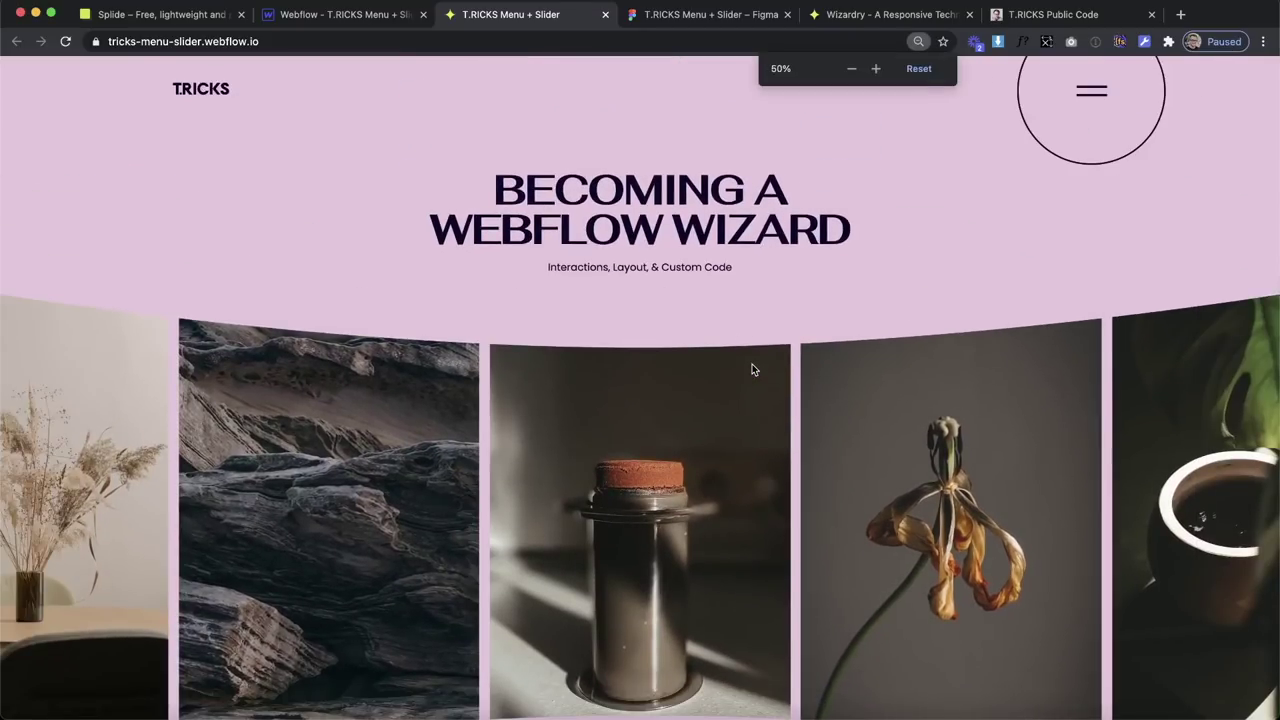
{"action": "left_click", "coordinate": [917, 69]}
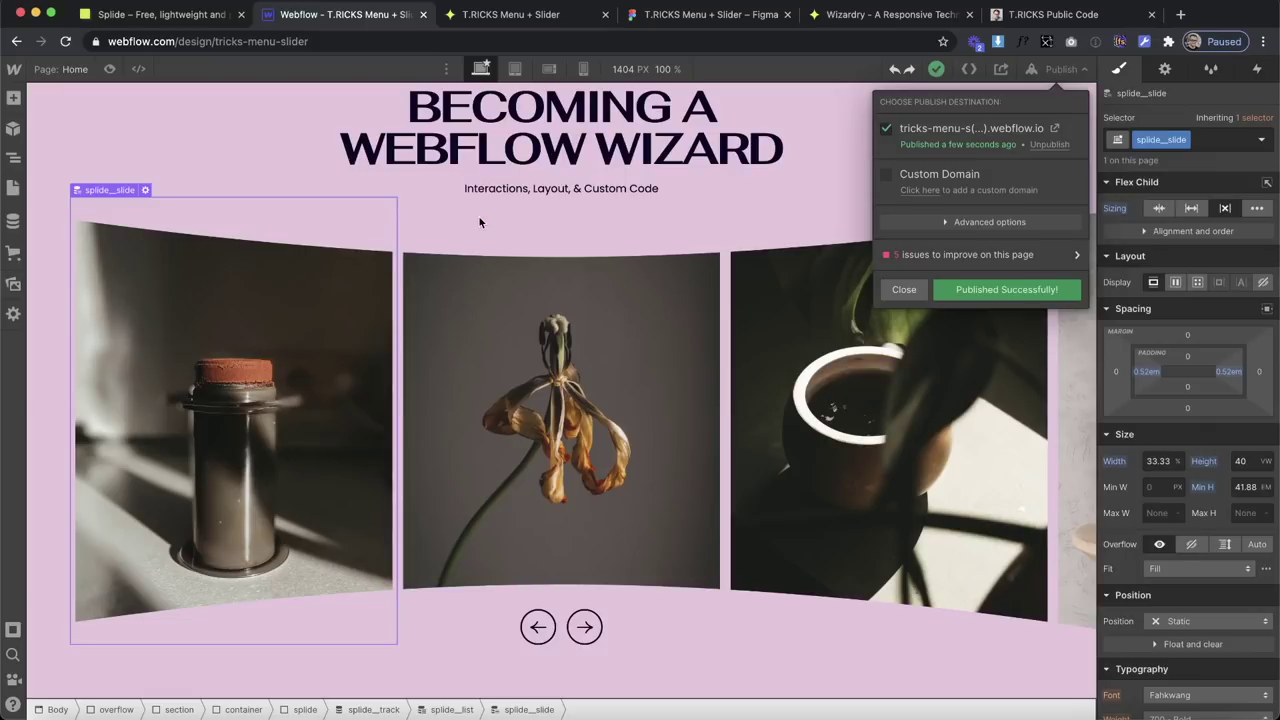
Back in the Designer, add a Div Block under overflow with the class cursor.
{"action": "left_click", "coordinate": [478, 222]}
{"action": "scroll", "coordinate": [478, 222], "scroll_direction": "up", "scroll_amount": 3}
{"action": "left_click", "coordinate": [288, 171]}
{"action": "left_click", "coordinate": [13, 98]}
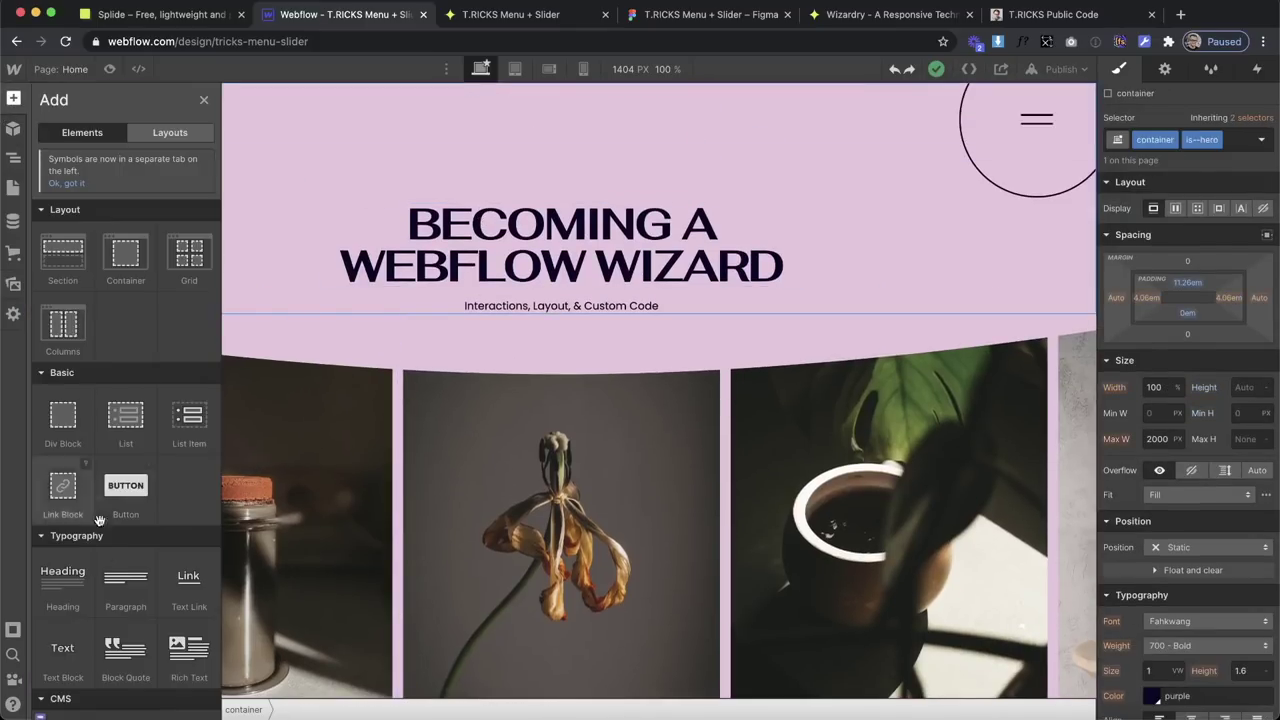
{"action": "left_click_drag", "start_coordinate": [75, 430], "coordinate": [112, 162]}
{"action": "left_click", "coordinate": [1189, 140]}
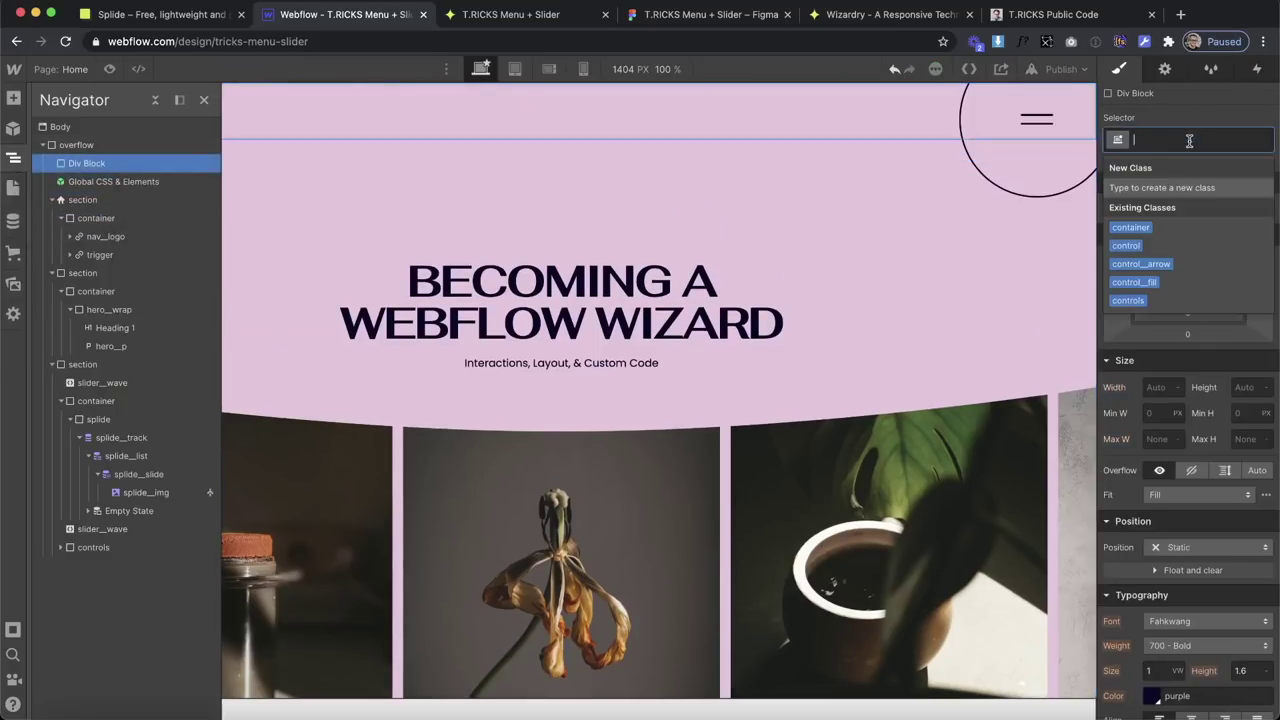
{"action": "type", "text": "cursor"}
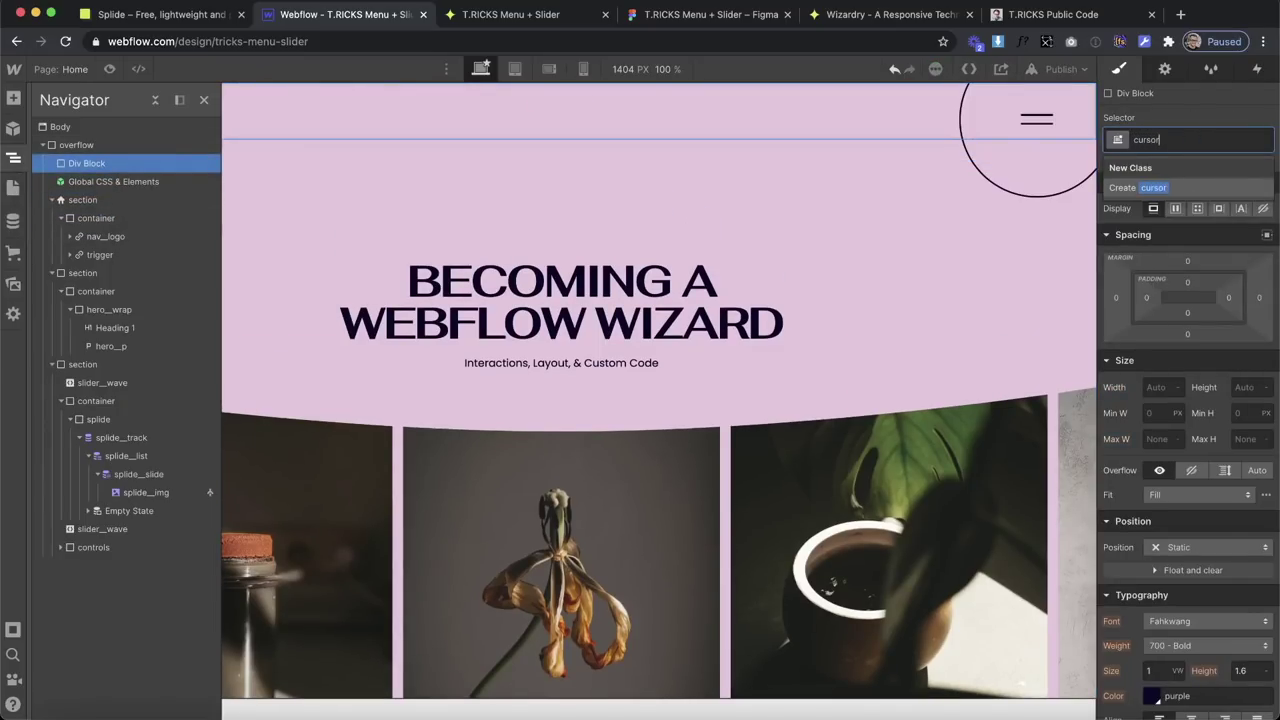
{"action": "key", "text": "Return"}
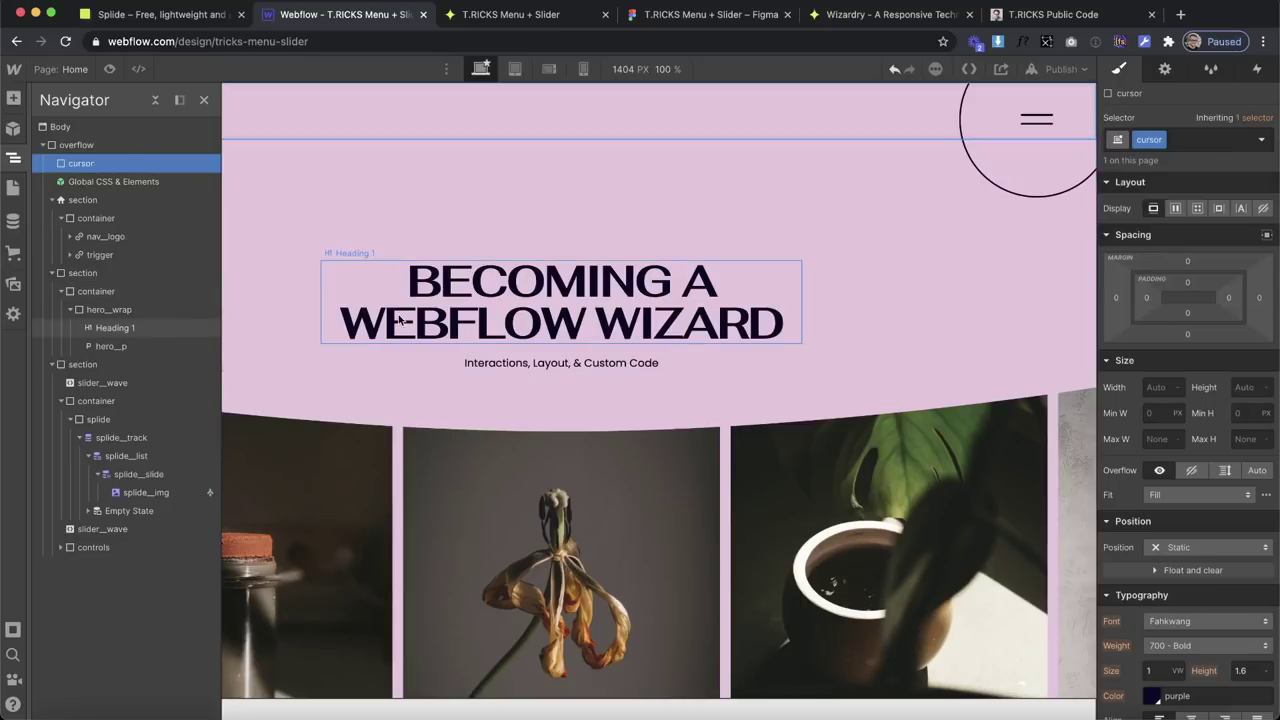
Make the cursor element position fixed with z-index 1000.
{"action": "left_click", "coordinate": [80, 216]}
{"action": "left_click", "coordinate": [75, 200]}
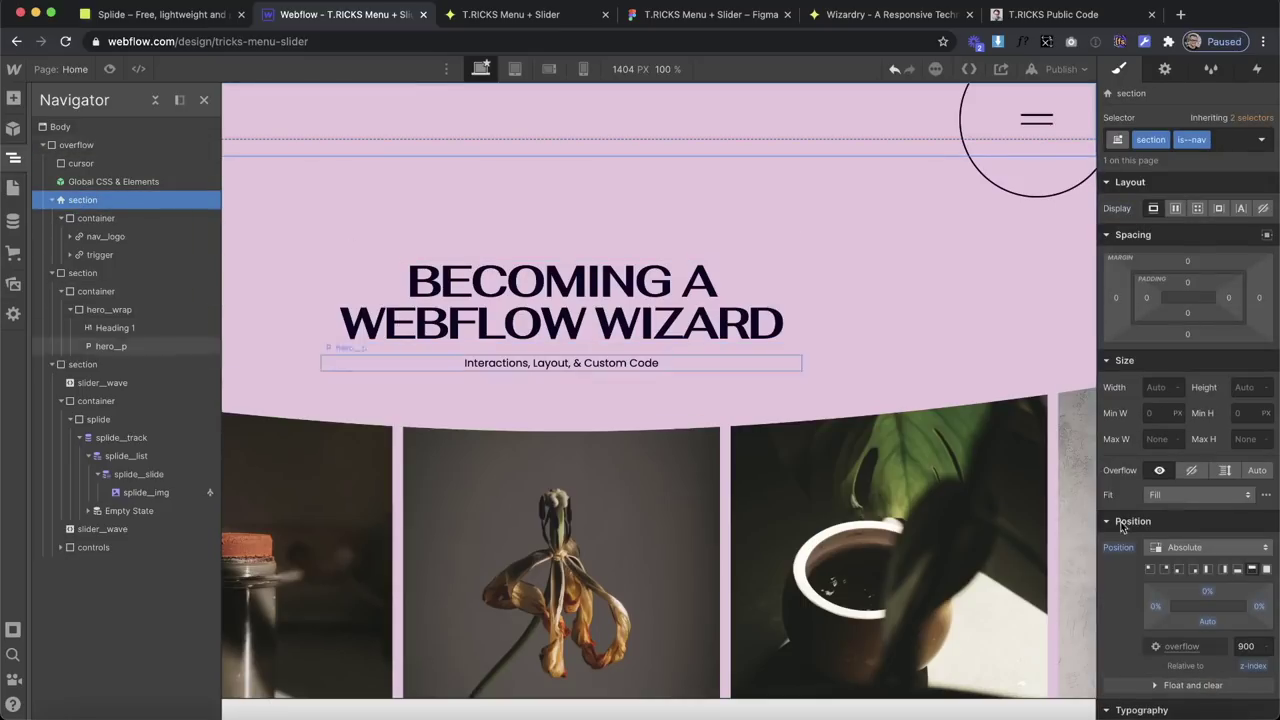
{"action": "left_click", "coordinate": [88, 164]}
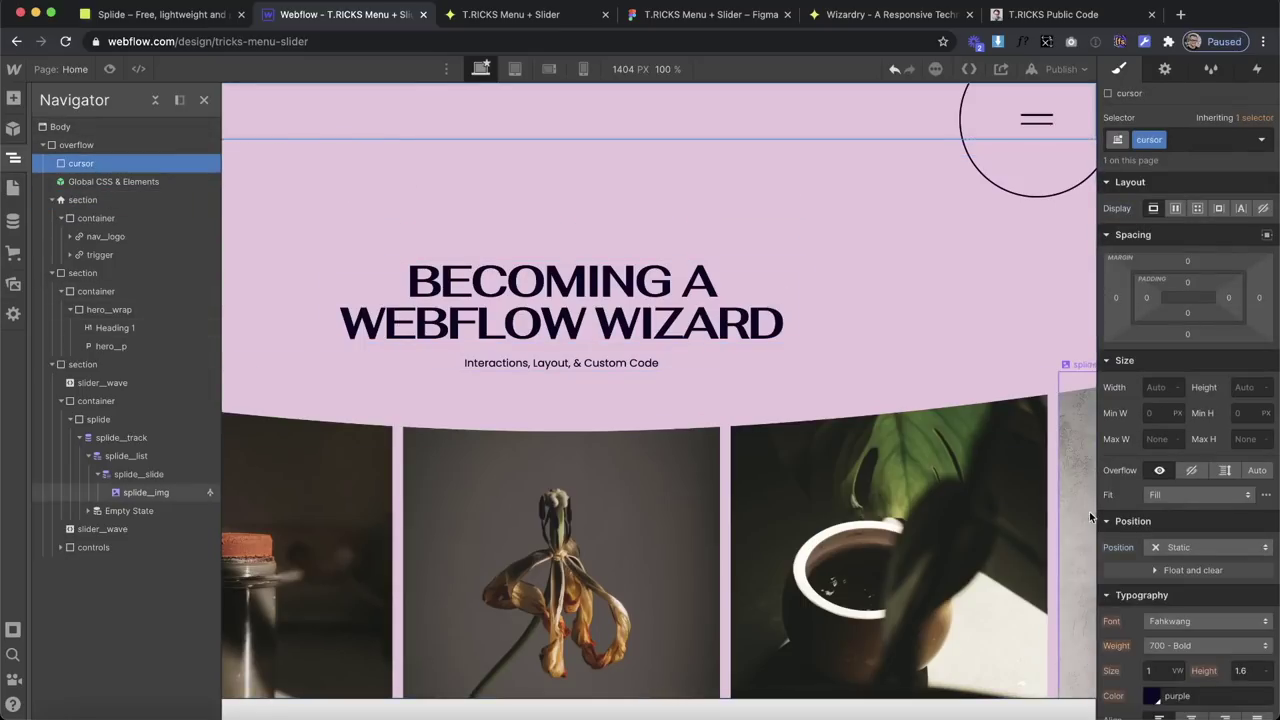
{"action": "left_click", "coordinate": [1200, 548]}
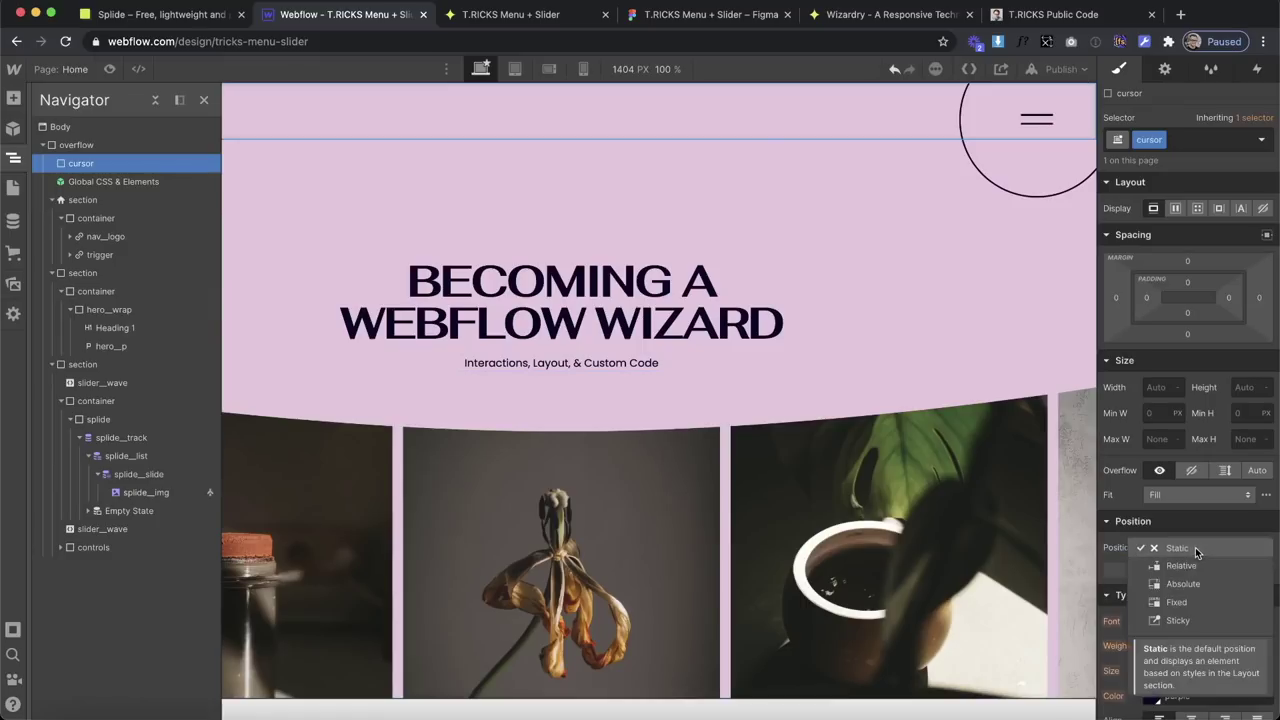
{"action": "left_click", "coordinate": [1180, 602]}
{"action": "left_click", "coordinate": [1241, 642]}
{"action": "type", "text": "1000"}
Size cursor to 100% width and 100vh height, display flex, justified centre.
{"action": "left_click", "coordinate": [1153, 387]}
{"action": "left_click", "coordinate": [1236, 388]}
{"action": "type", "text": "100"}
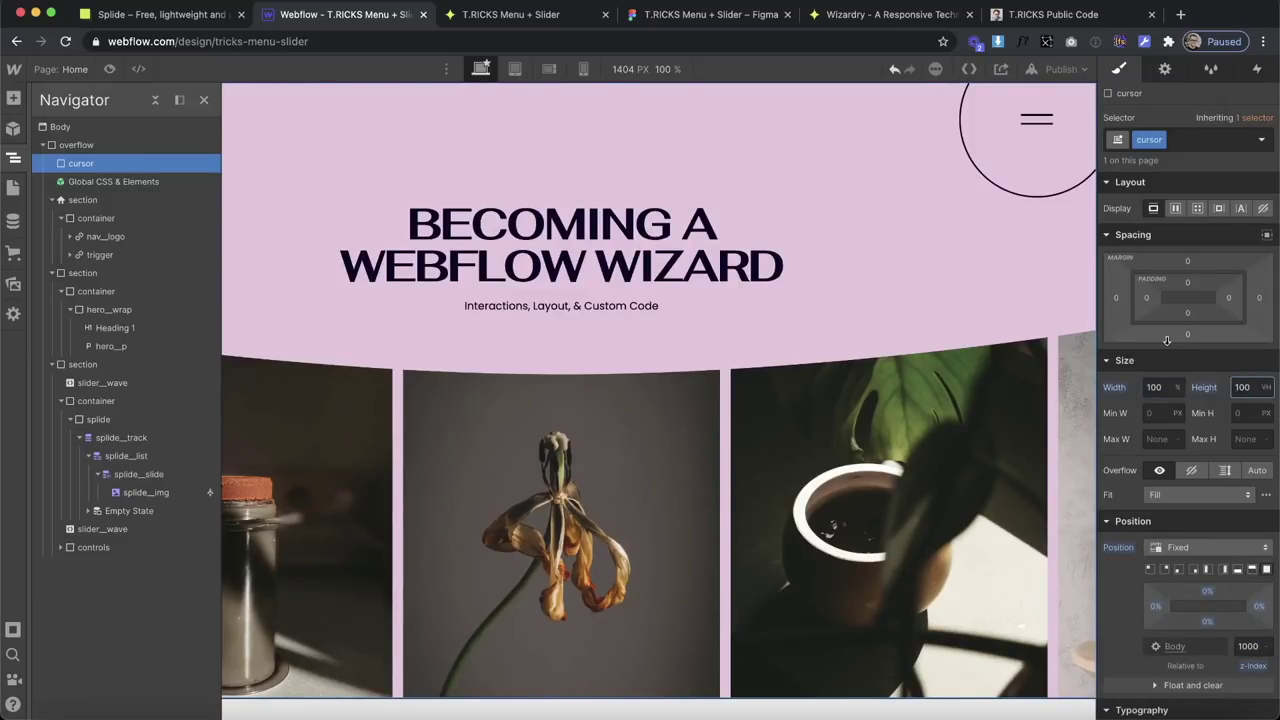
{"action": "left_click", "coordinate": [1175, 208]}
{"action": "left_click", "coordinate": [1181, 293]}
{"action": "left_click", "coordinate": [13, 98]}
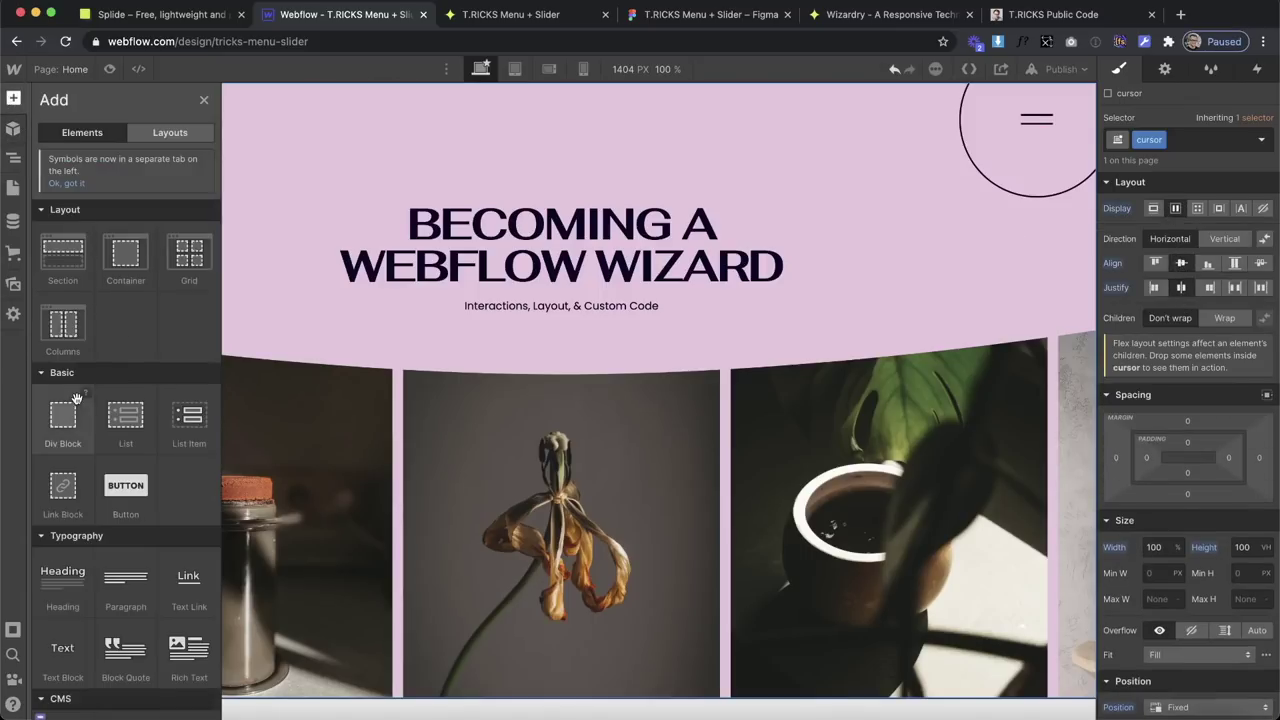
Place a Div Block classed cursor__dot1 inside cursor, then view the Figma design.
{"action": "left_click_drag", "start_coordinate": [62, 408], "coordinate": [94, 180]}
{"action": "key", "text": "super+Return"}
{"action": "type", "text": "cursor__dot"}
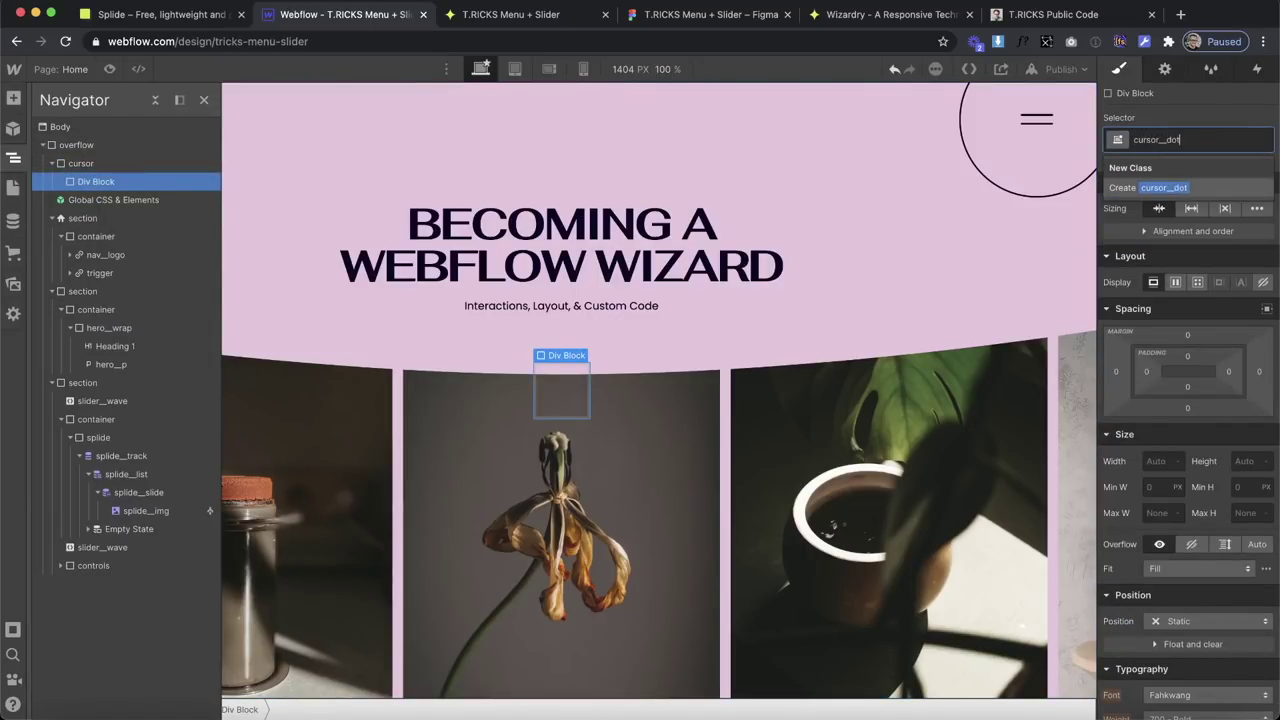
{"action": "type", "text": "1"}
{"action": "key", "text": "Return"}
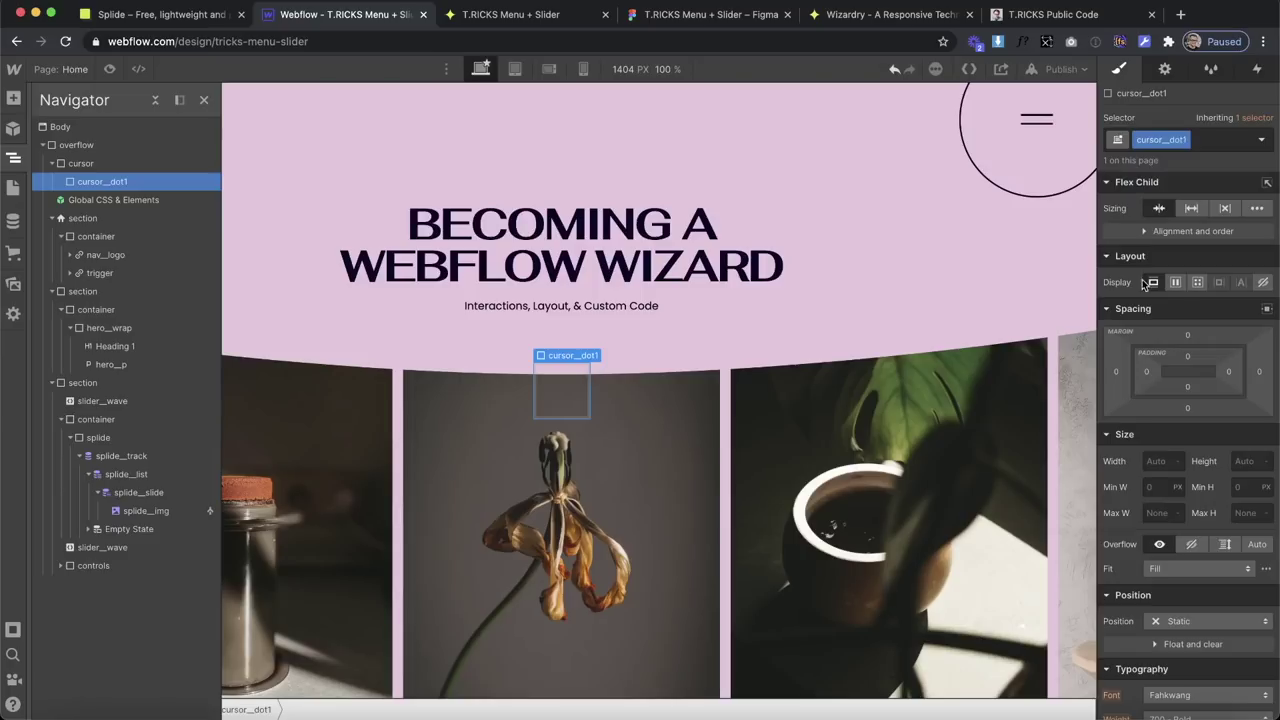
{"action": "left_click", "coordinate": [660, 14]}
{"action": "scroll", "coordinate": [720, 328], "scroll_direction": "up", "scroll_amount": 5}
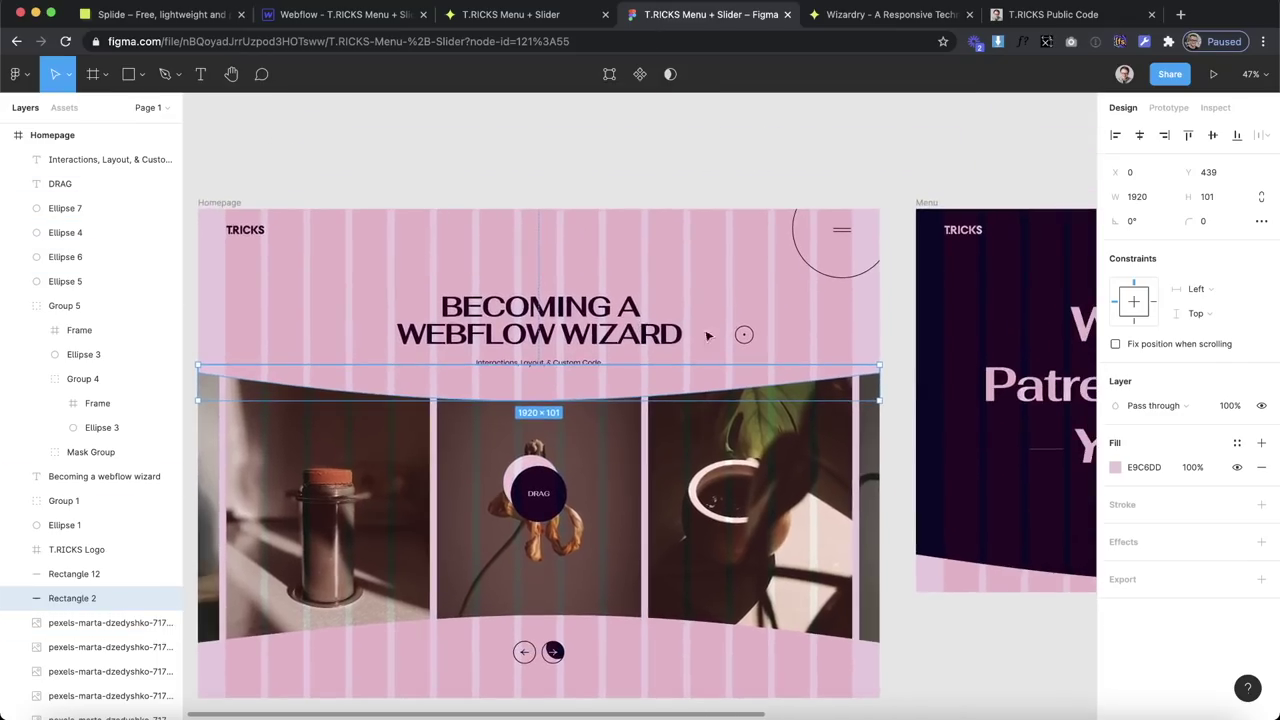
Select the small cursor dot ellipse in Figma to confirm its 6×6 size.
{"action": "scroll", "coordinate": [758, 336], "scroll_direction": "up", "scroll_amount": 10}
{"action": "left_click", "coordinate": [671, 367]}
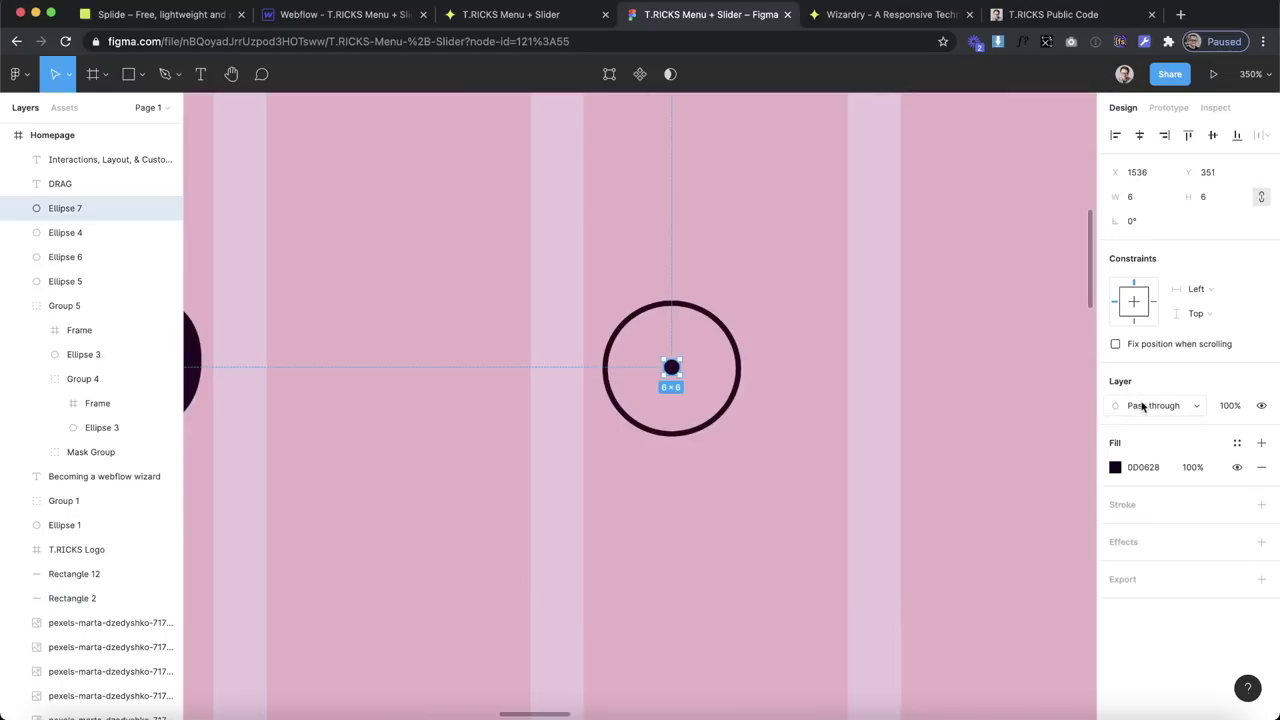
{"action": "left_click", "coordinate": [350, 15]}
Give cursor__dot1 a 6px width and a 6px height.
{"action": "left_click", "coordinate": [1157, 460]}
{"action": "type", "text": "6px"}
{"action": "key", "text": "Return"}
{"action": "left_click", "coordinate": [1240, 460]}
{"action": "type", "text": "6px"}
{"action": "key", "text": "Return"}
Give cursor_dot1 a 50 corner radius and a dark purple background.
{"action": "scroll", "coordinate": [1205, 515], "scroll_direction": "down", "scroll_amount": 5}
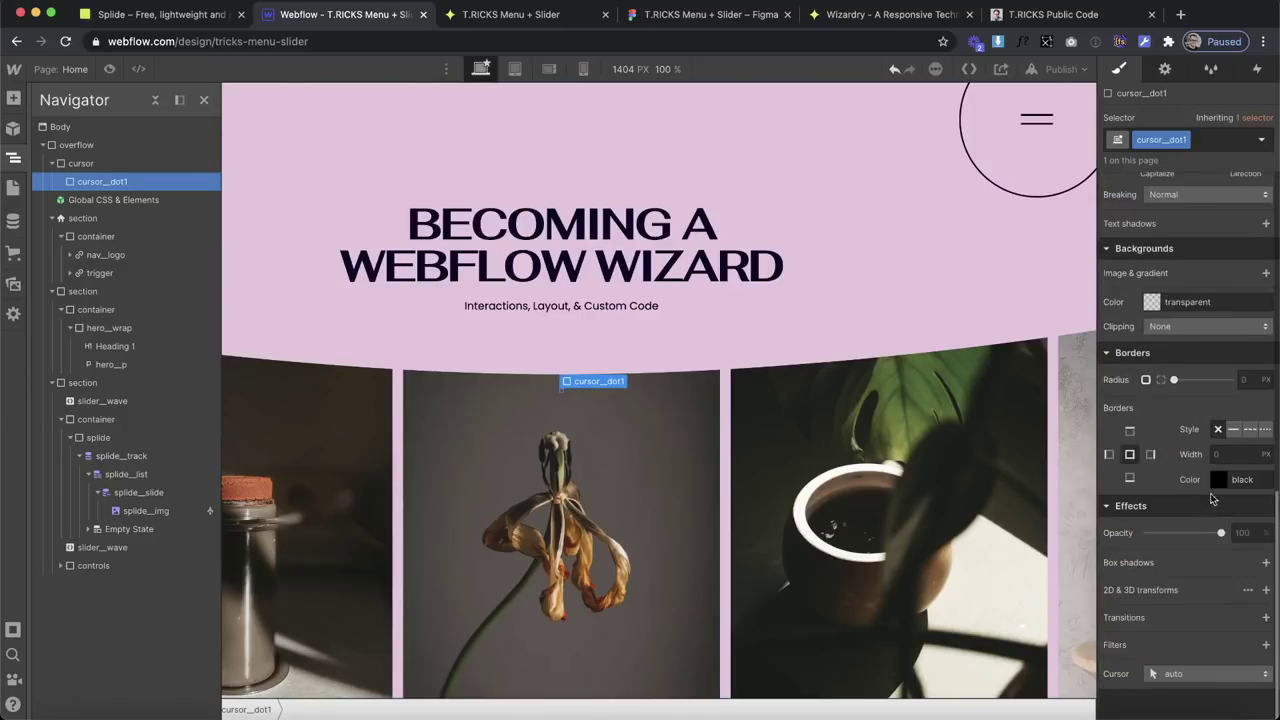
{"action": "left_click", "coordinate": [1247, 379]}
{"action": "type", "text": "50"}
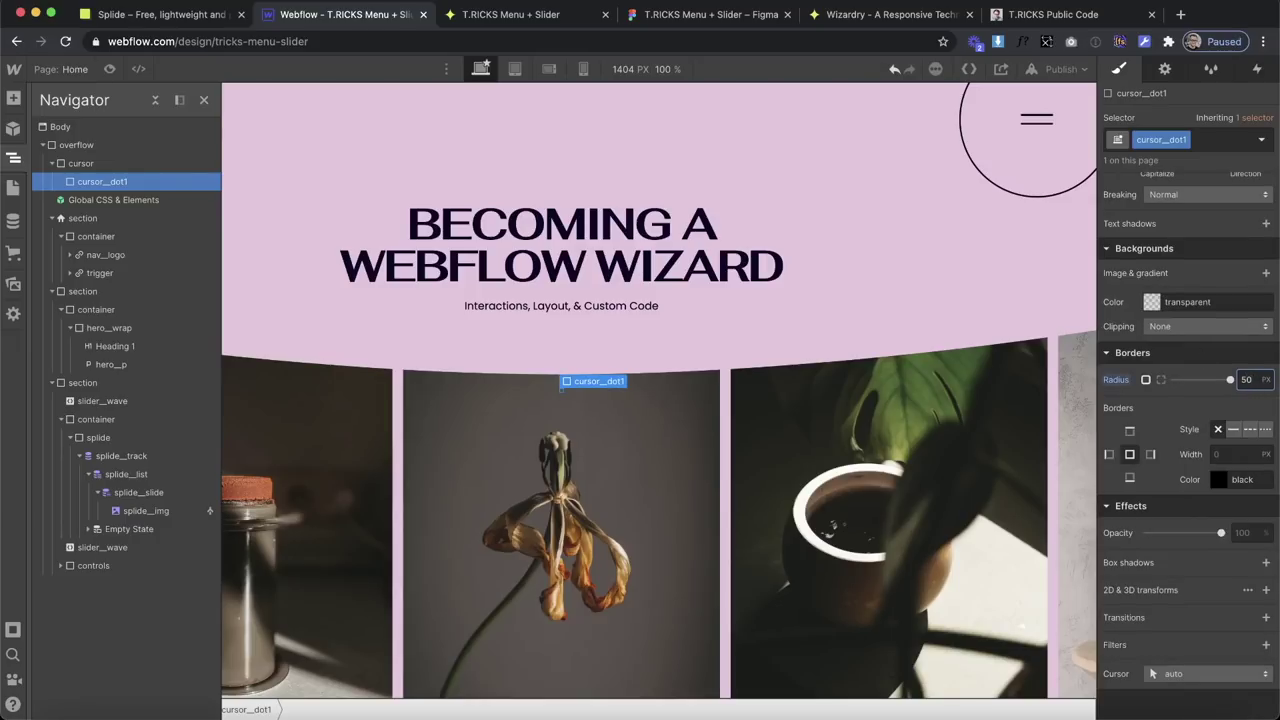
{"action": "left_click", "coordinate": [1150, 302]}
{"action": "left_click", "coordinate": [1155, 539]}
{"action": "left_click", "coordinate": [1172, 252]}
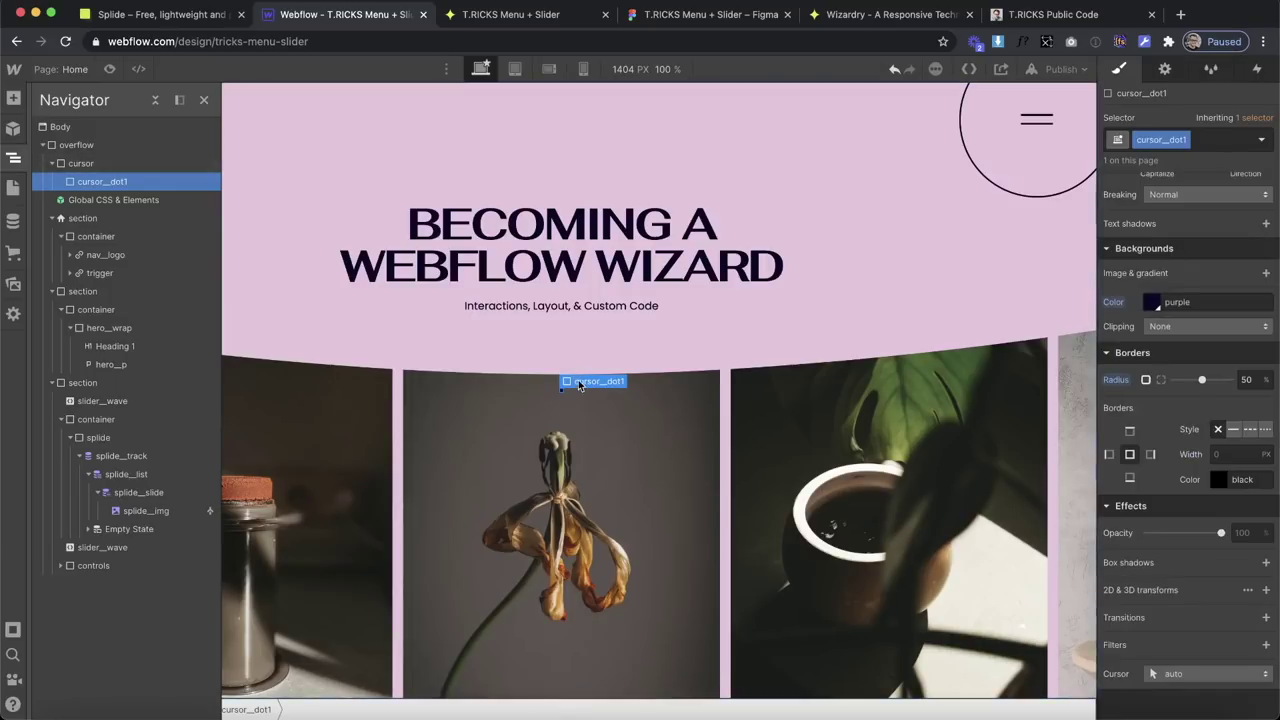
Duplicate the cursor_dot1 element and its class, renaming the class copy cursor_dot2.
{"action": "right_click", "coordinate": [581, 386]}
{"action": "left_click", "coordinate": [613, 532]}
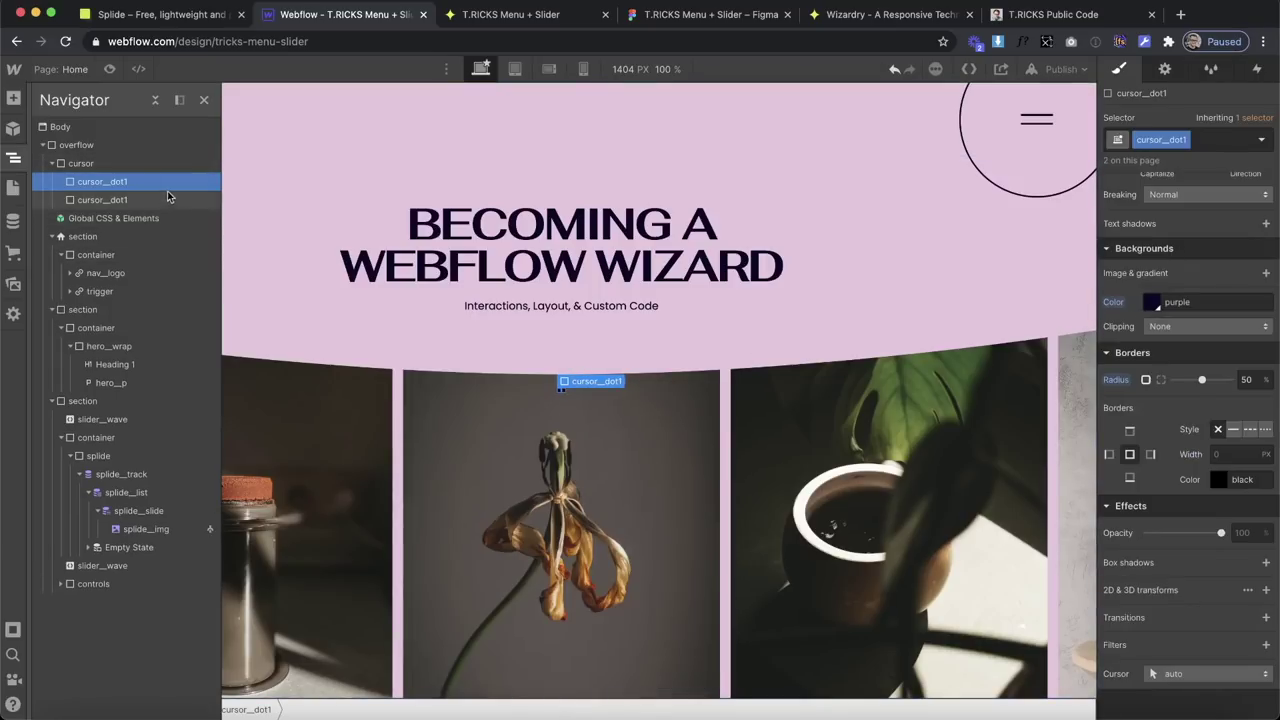
{"action": "left_click", "coordinate": [1185, 142]}
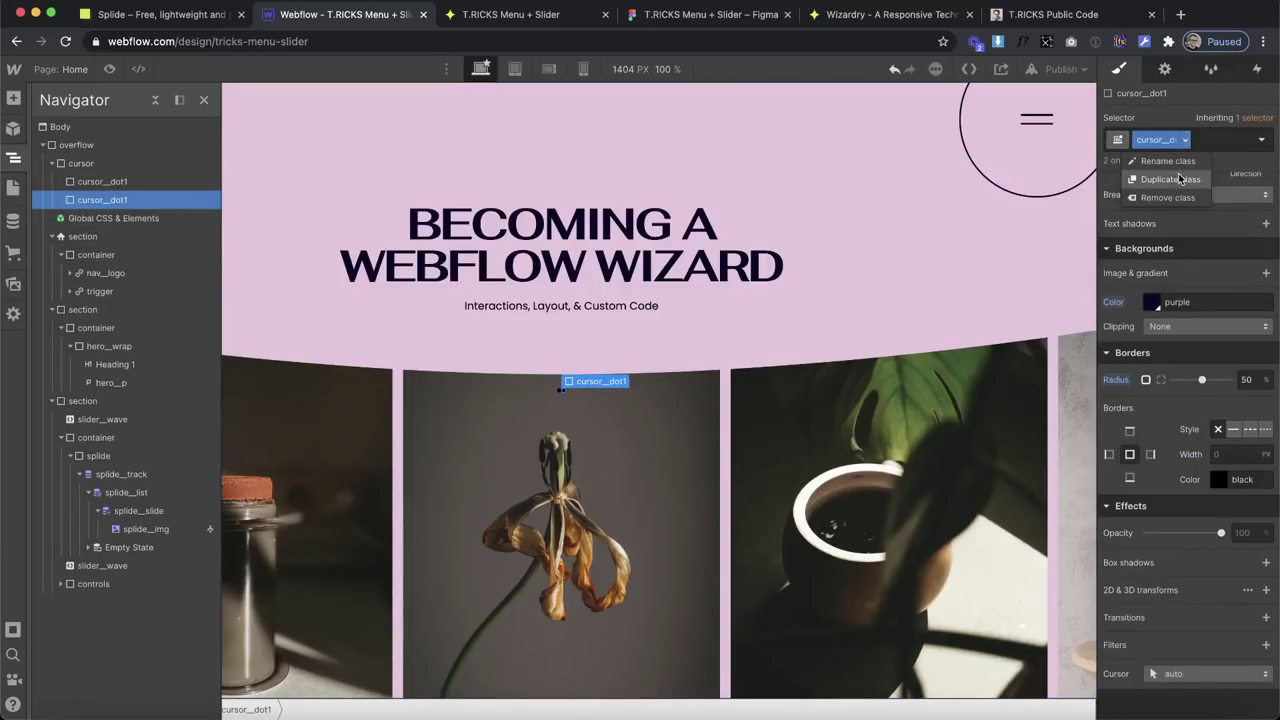
{"action": "left_click", "coordinate": [1179, 176]}
{"action": "key", "text": "BackSpace"}
{"action": "key", "text": "BackSpace"}
{"action": "key", "text": "BackSpace"}
{"action": "key", "text": "BackSpace"}
{"action": "key", "text": "BackSpace"}
{"action": "key", "text": "BackSpace"}
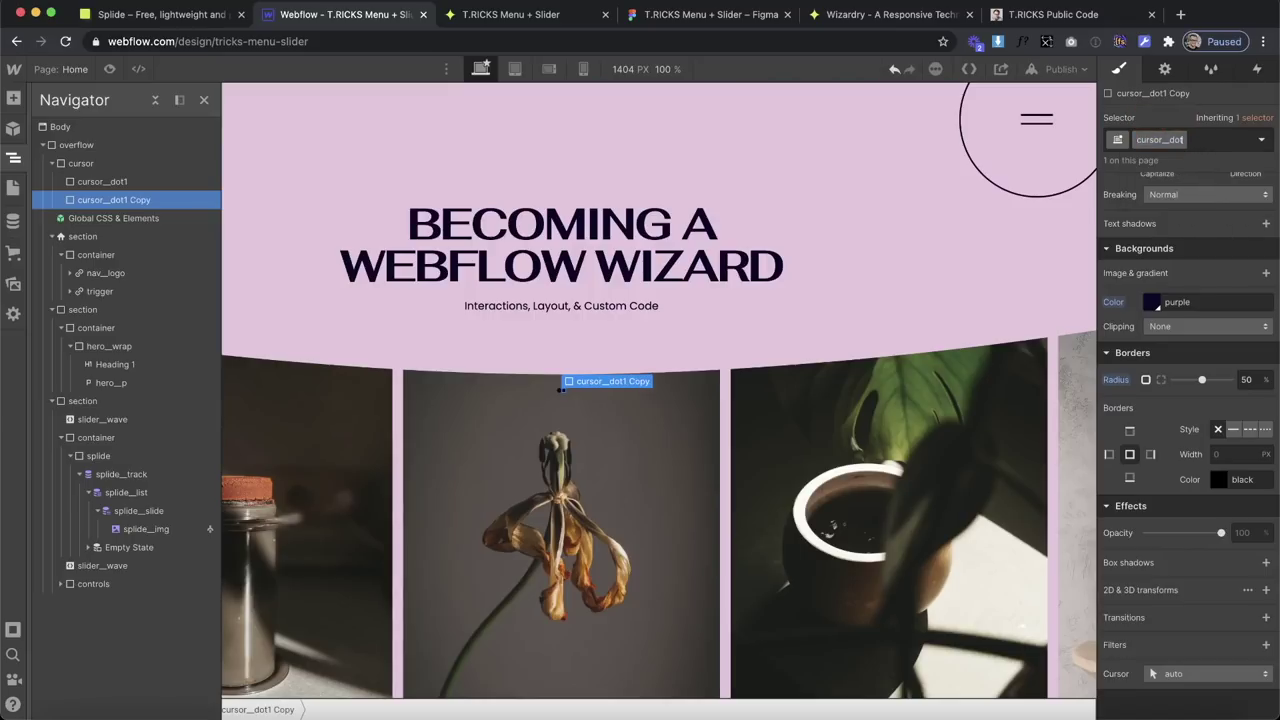
{"action": "type", "text": "2"}
{"action": "key", "text": "Return"}
Check the outer ring's size in the Figma design, then return to the Designer.
{"action": "left_click", "coordinate": [548, 15]}
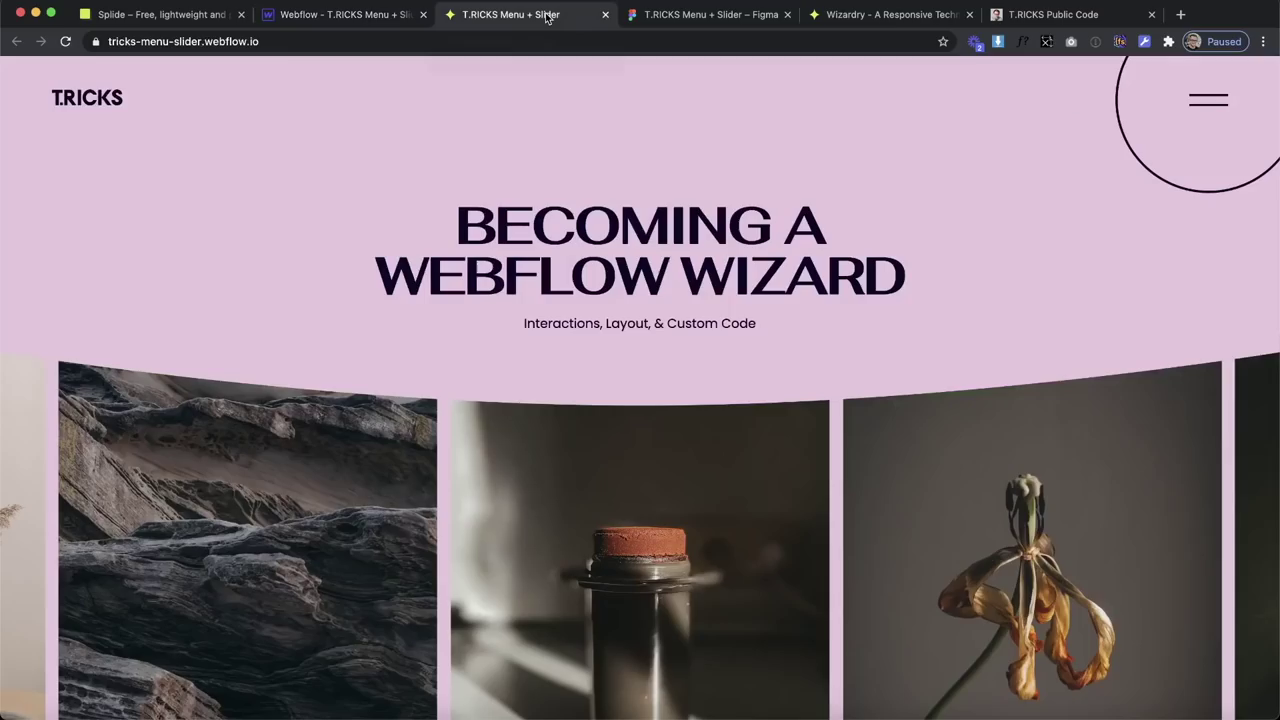
{"action": "left_click", "coordinate": [715, 14]}
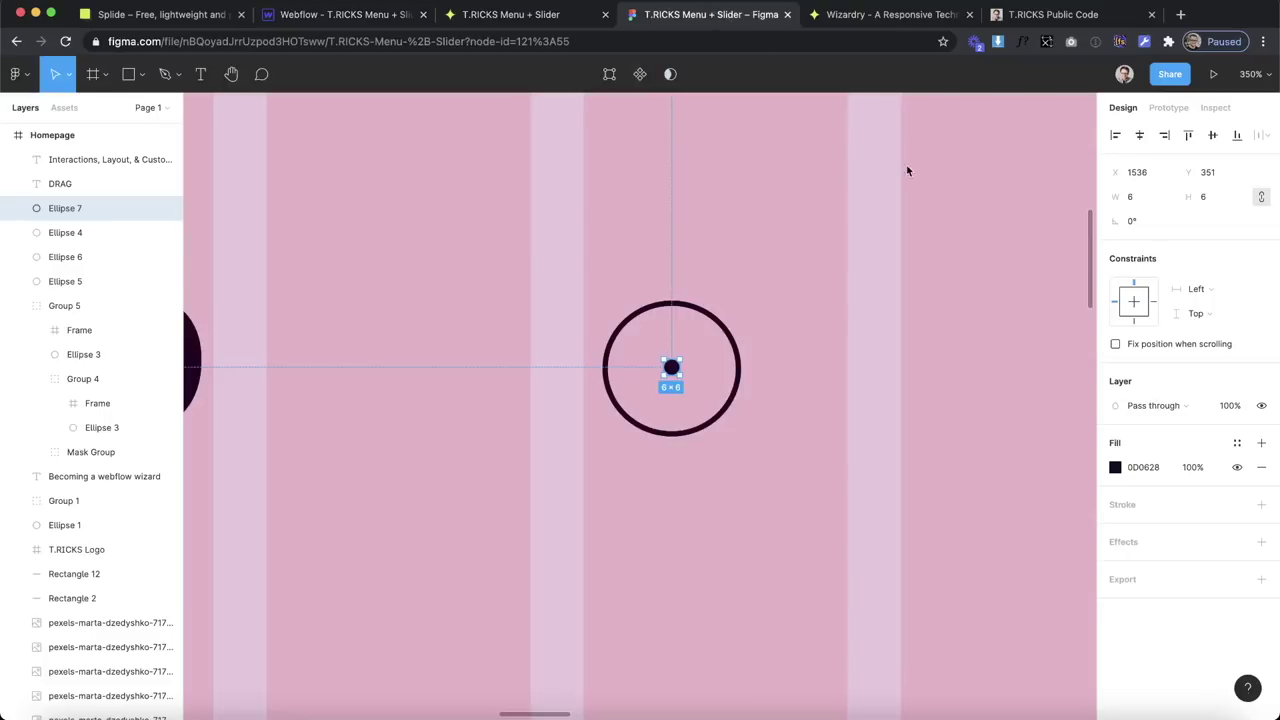
{"action": "left_click", "coordinate": [706, 314]}
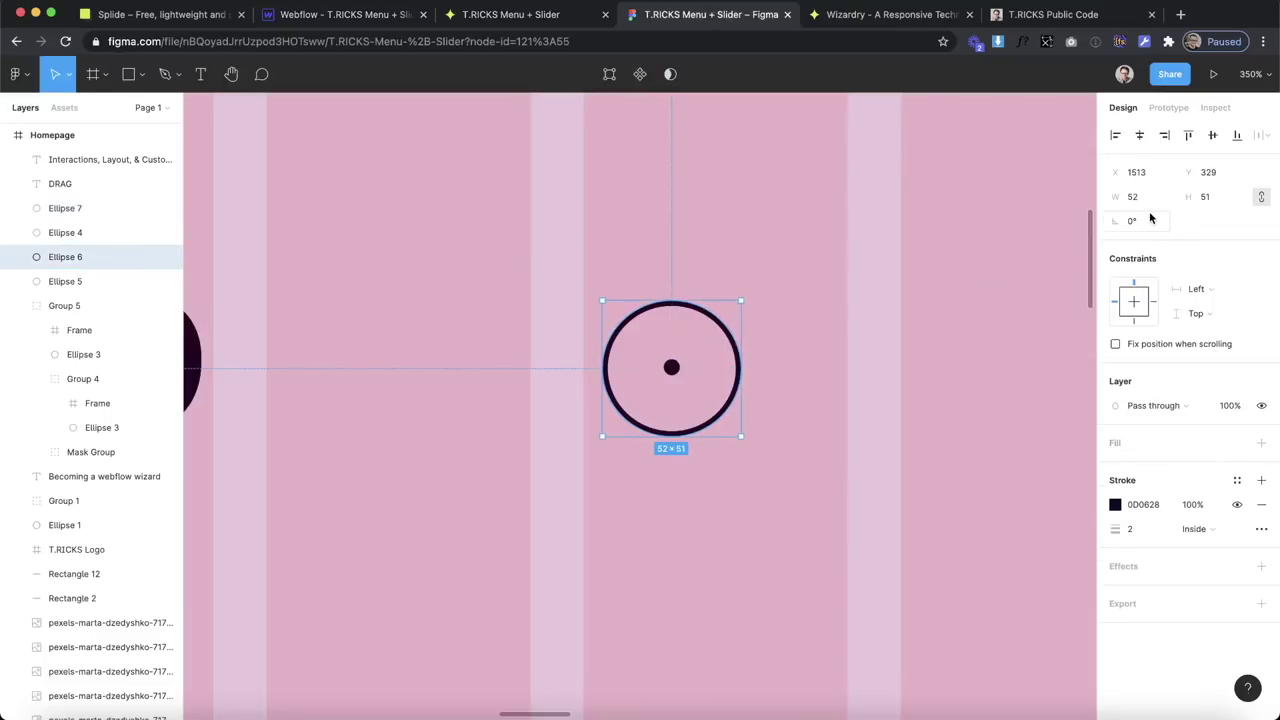
{"action": "left_click", "coordinate": [325, 15]}
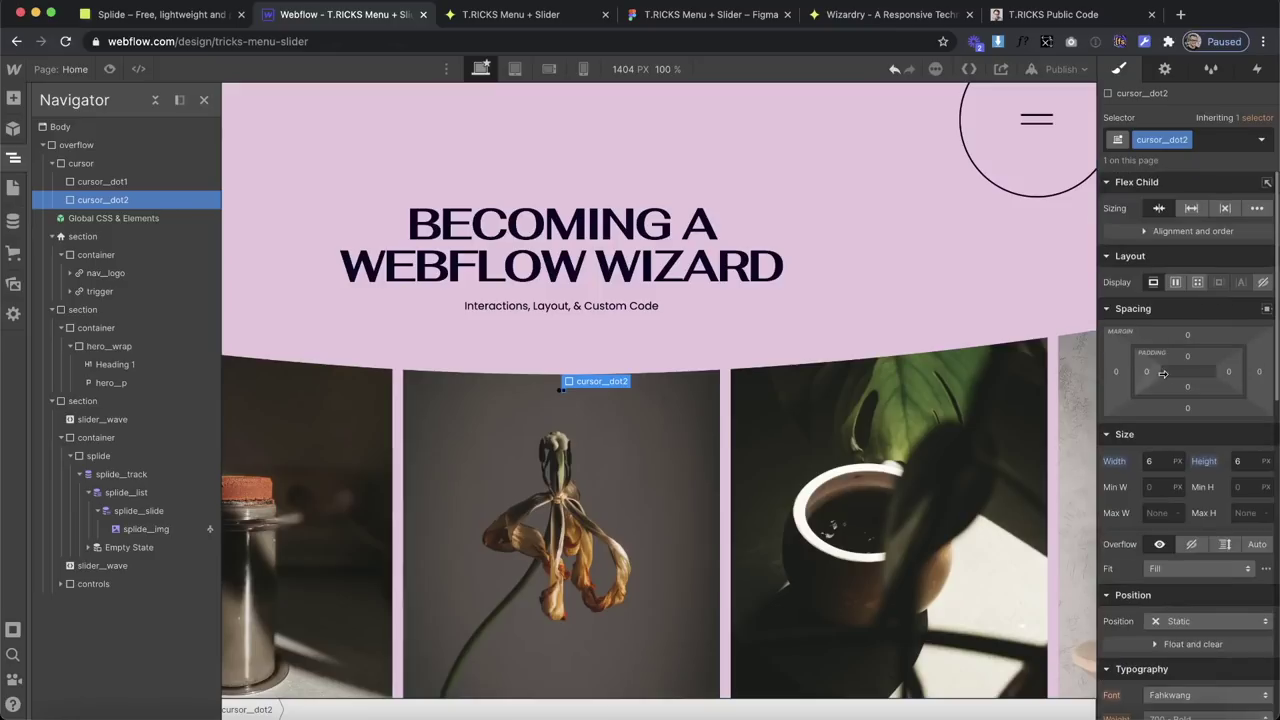
Set cursor_dot2's width and height to 52 px.
{"action": "left_click", "coordinate": [1153, 460]}
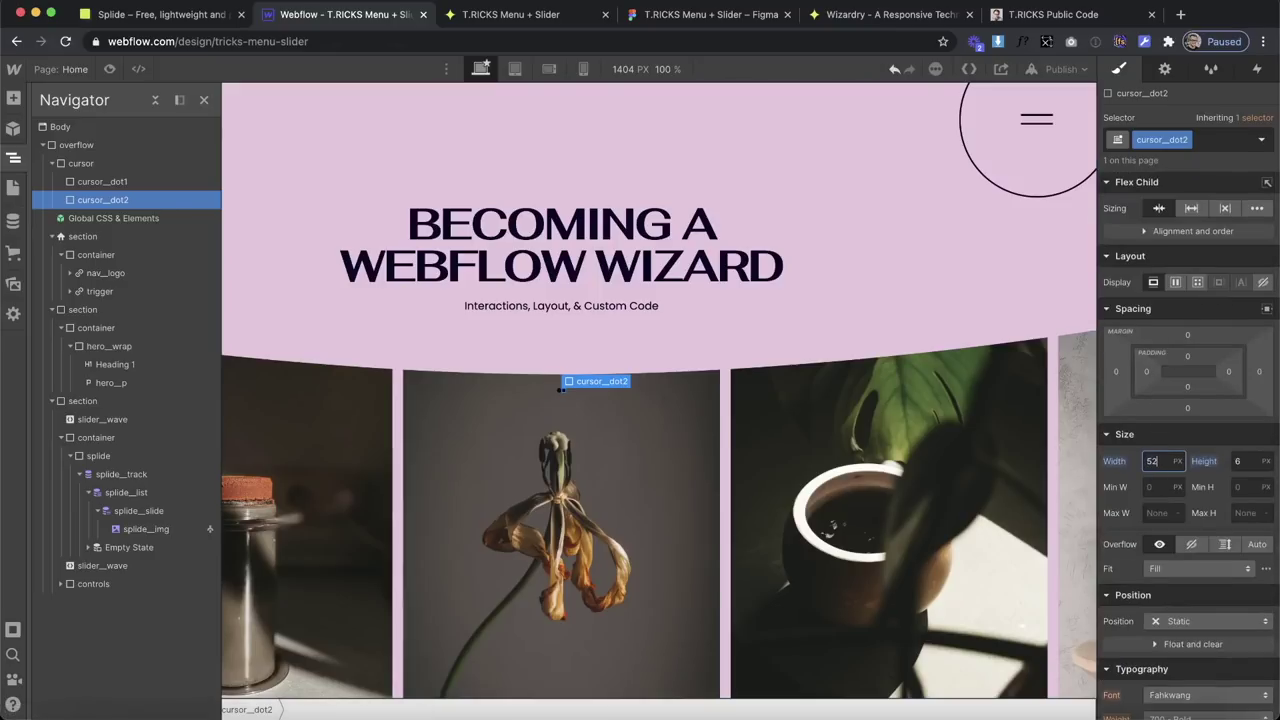
{"action": "type", "text": "52"}
{"action": "key", "text": "Return"}
{"action": "left_click", "coordinate": [1238, 460]}
{"action": "type", "text": "52"}
{"action": "key", "text": "Return"}
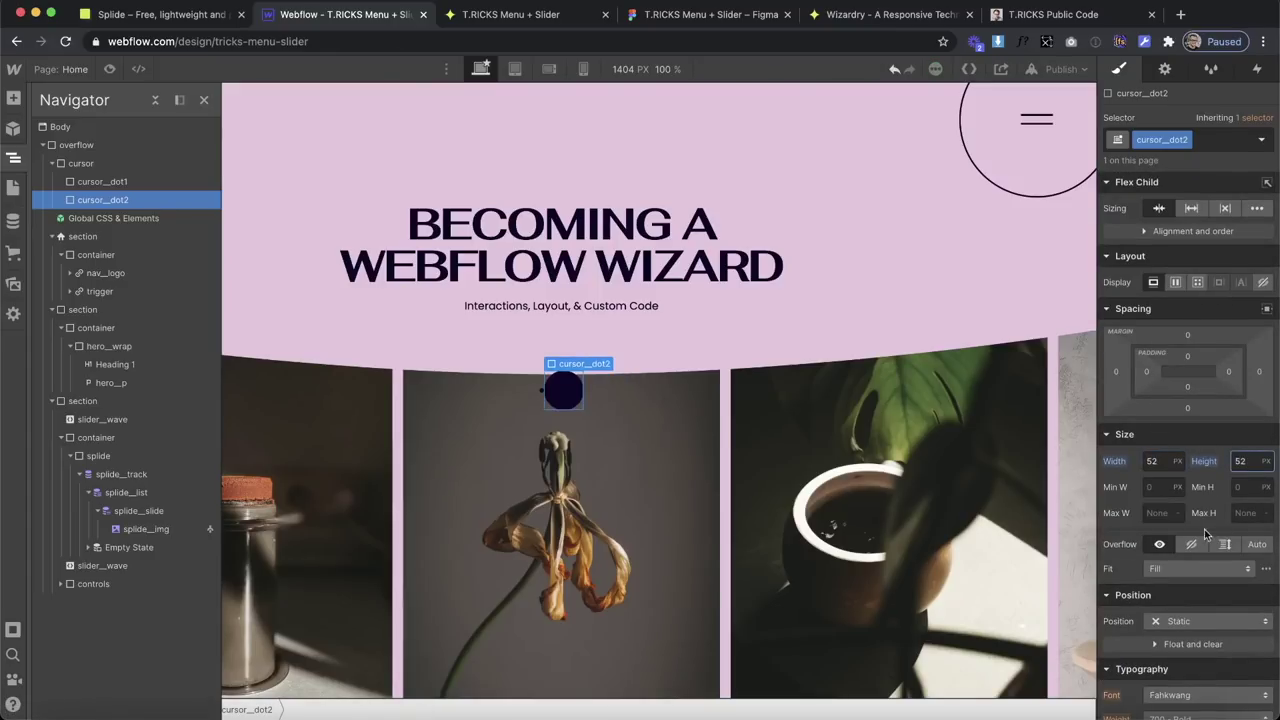
Reset the ring's background to transparent and add a 1 px dark purple border.
{"action": "scroll", "coordinate": [1204, 537], "scroll_direction": "down", "scroll_amount": 10}
{"action": "left_click", "coordinate": [1153, 302]}
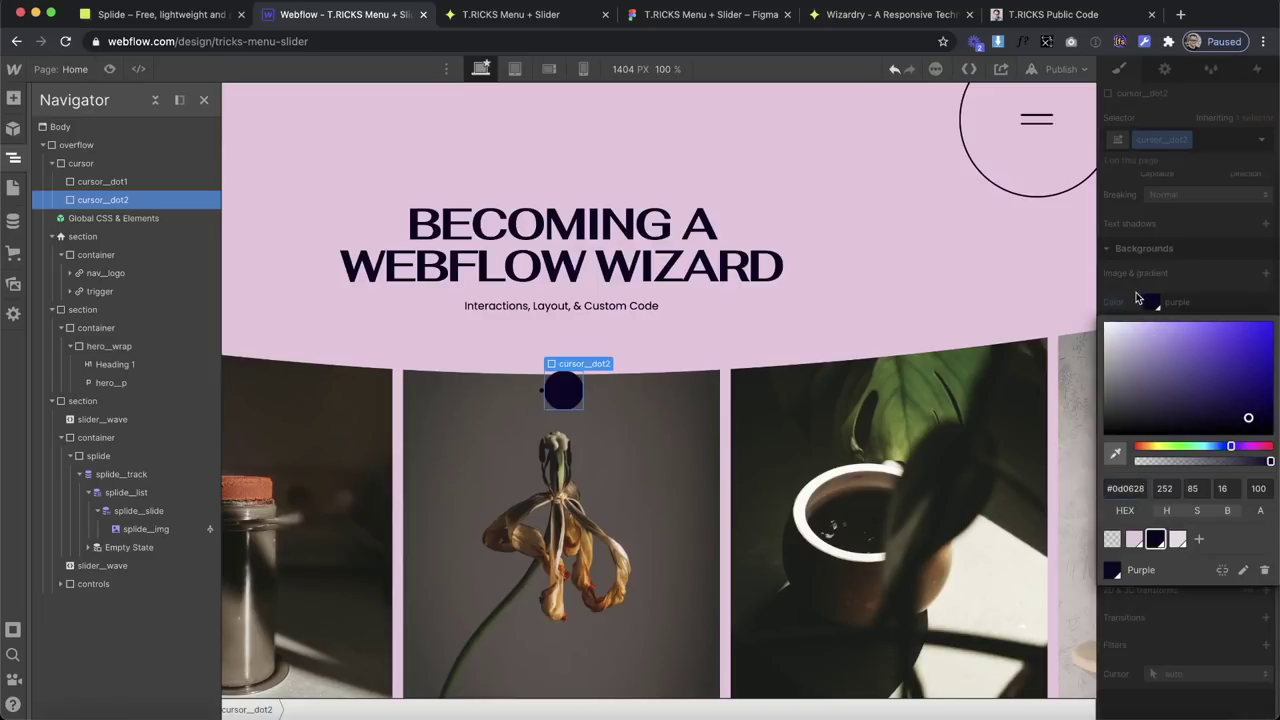
{"action": "left_click", "coordinate": [1114, 301]}
{"action": "left_click", "coordinate": [1129, 326]}
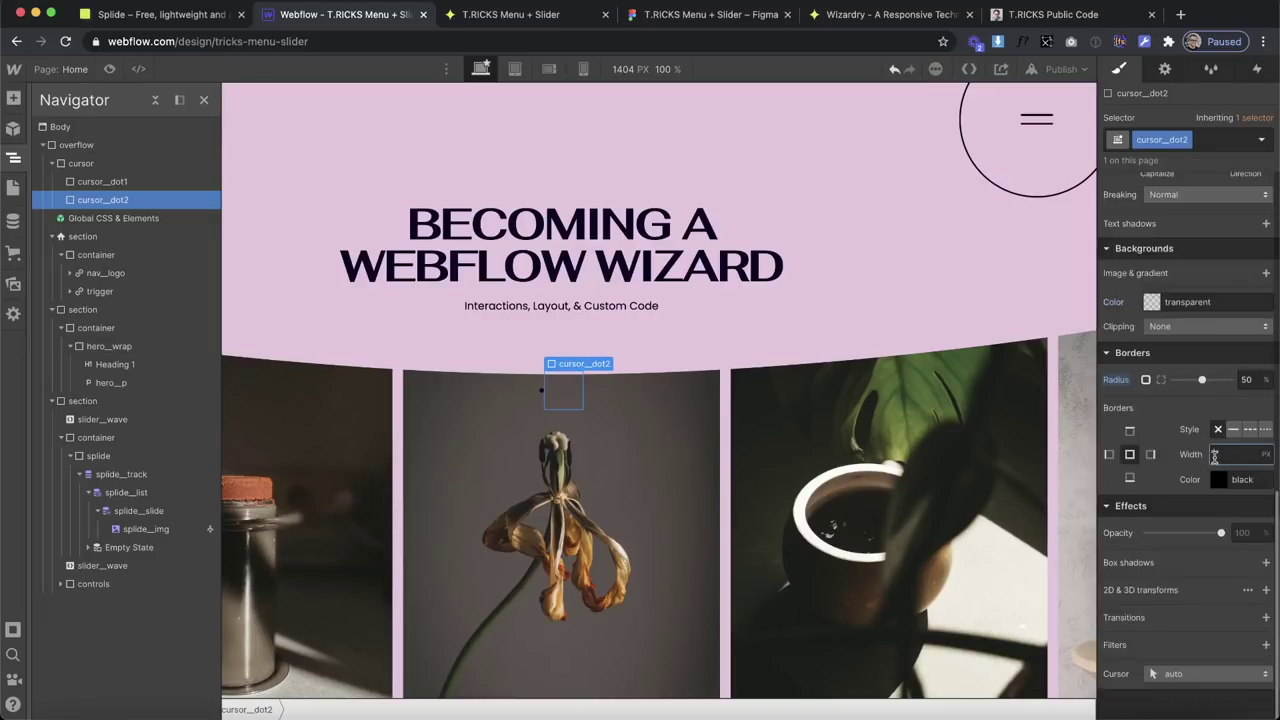
{"action": "type", "text": "1"}
{"action": "key", "text": "Tab"}
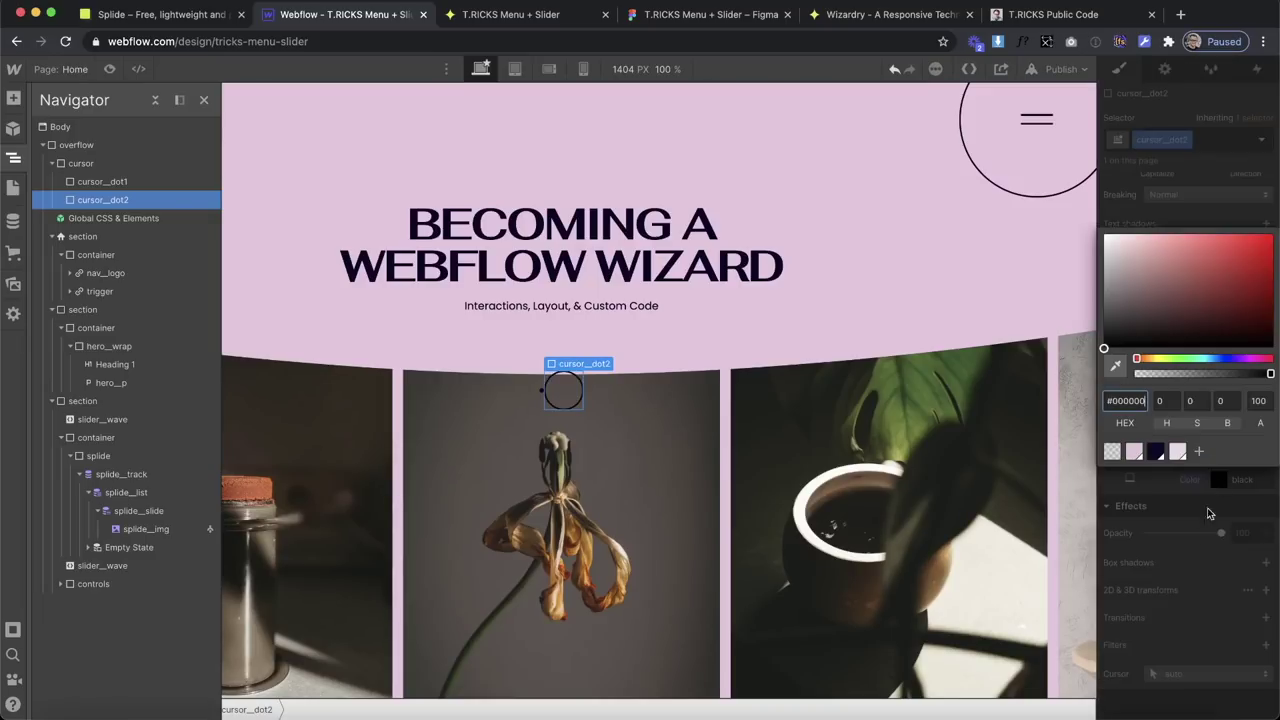
{"action": "left_click", "coordinate": [1156, 451]}
{"action": "left_click", "coordinate": [1183, 601]}
Set cursor_dot2's position to Absolute.
{"action": "scroll", "coordinate": [1190, 437], "scroll_direction": "up", "scroll_amount": 10}
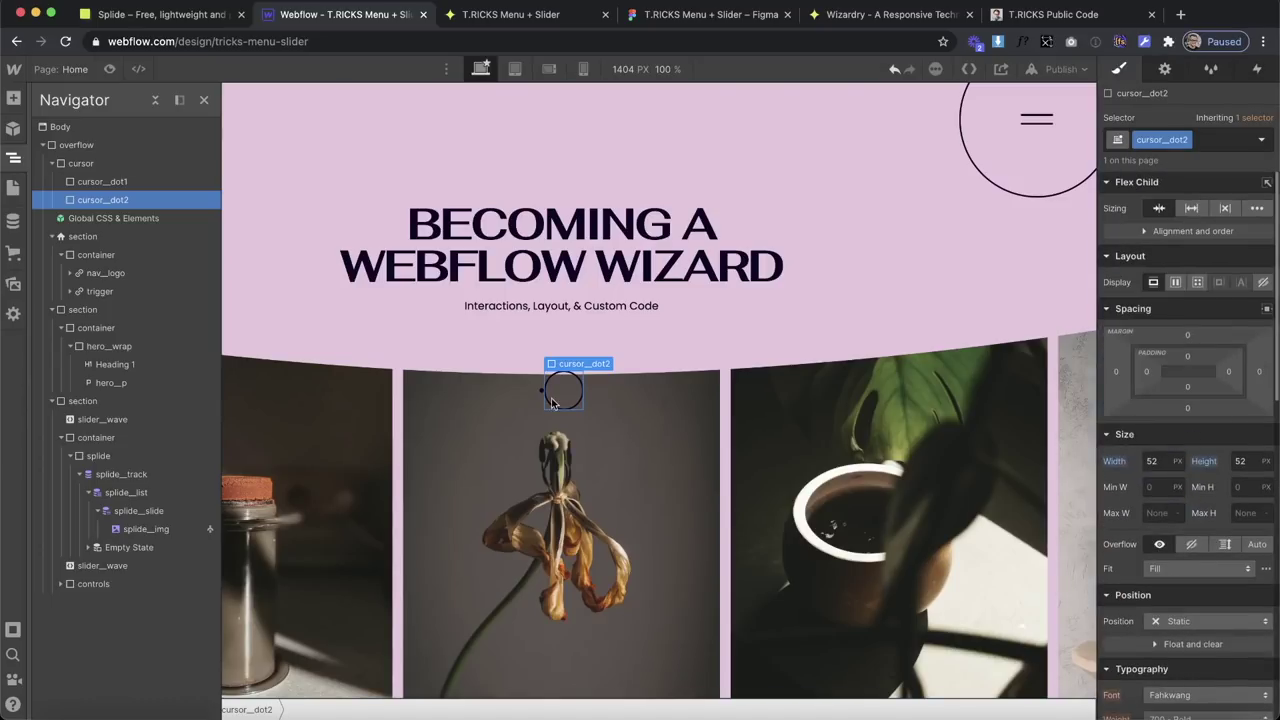
{"action": "scroll", "coordinate": [1153, 492], "scroll_direction": "down", "scroll_amount": 2}
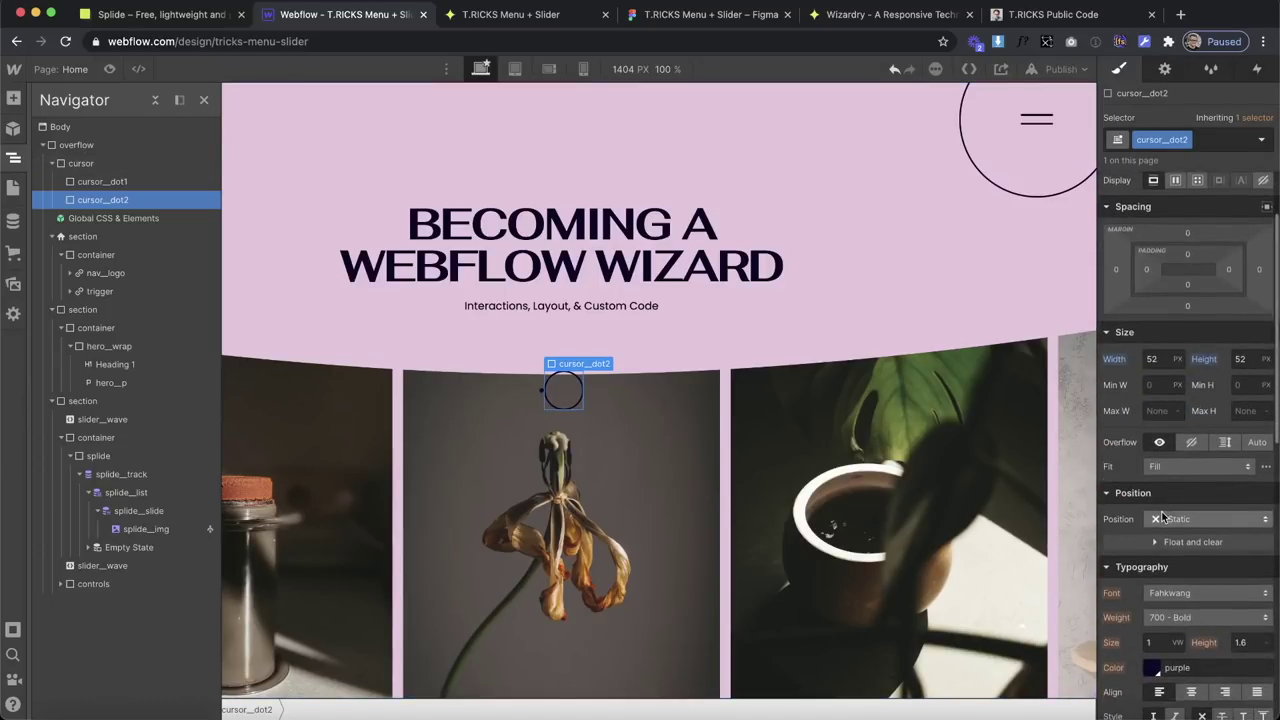
{"action": "left_click", "coordinate": [1176, 519]}
{"action": "left_click", "coordinate": [1194, 556]}
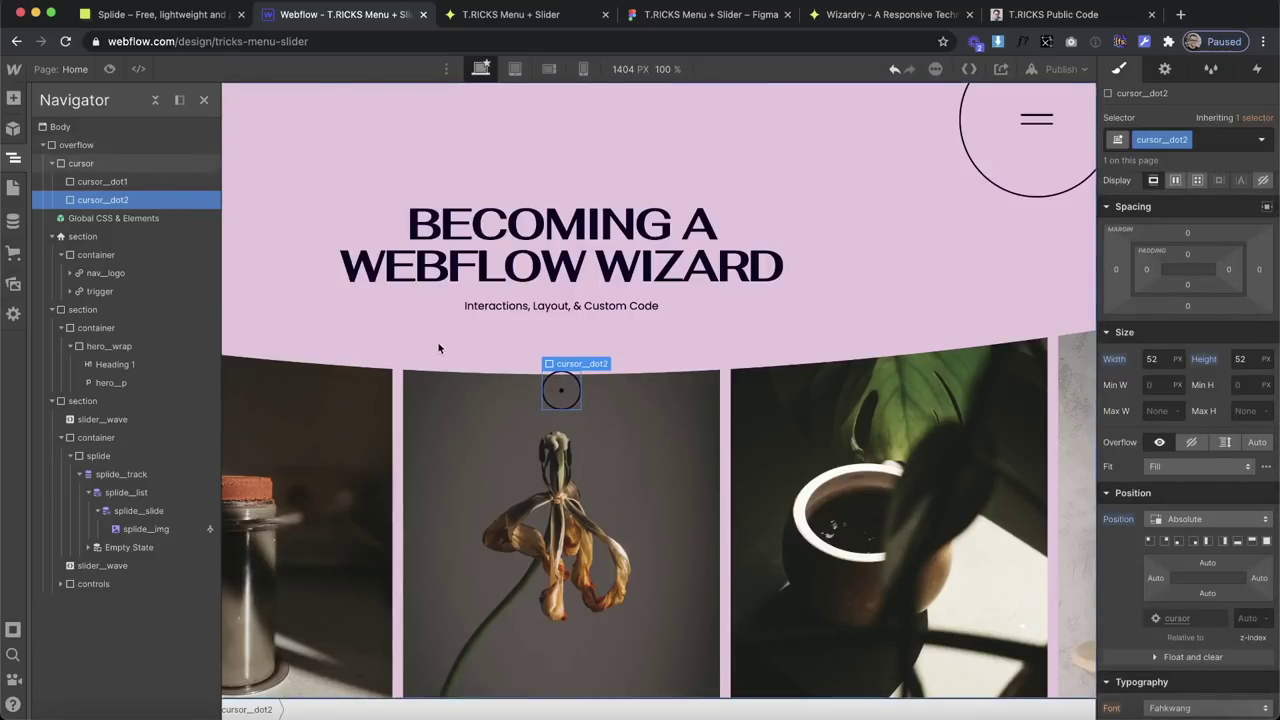
Select the full-screen cursor wrapper and check the canvas and element tree.
{"action": "left_click", "coordinate": [368, 320]}
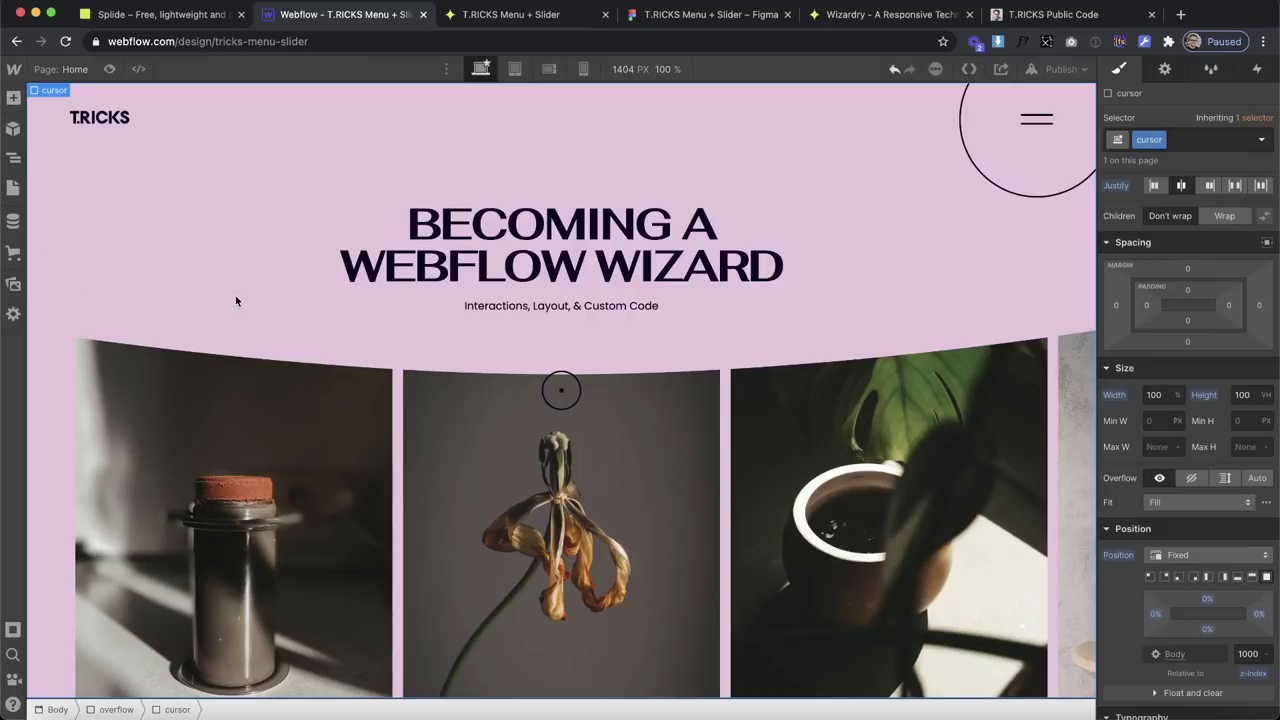
{"action": "left_click", "coordinate": [13, 160]}
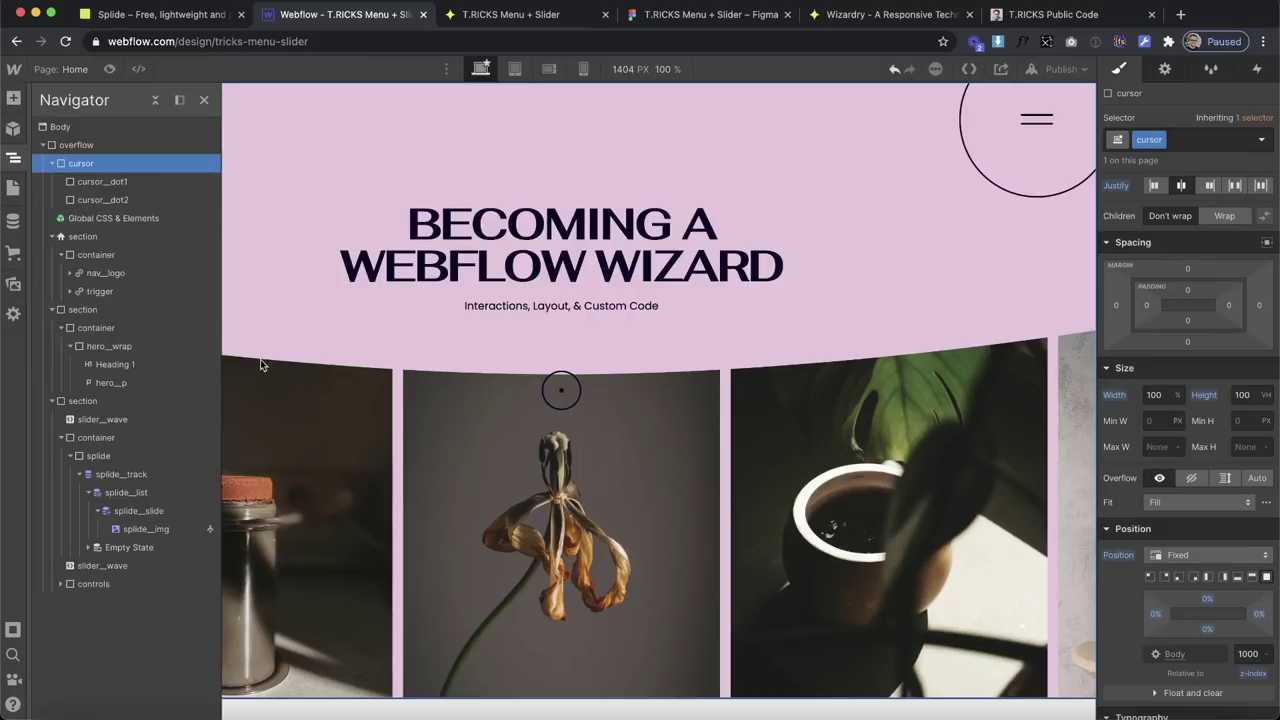
{"action": "left_click", "coordinate": [393, 242]}
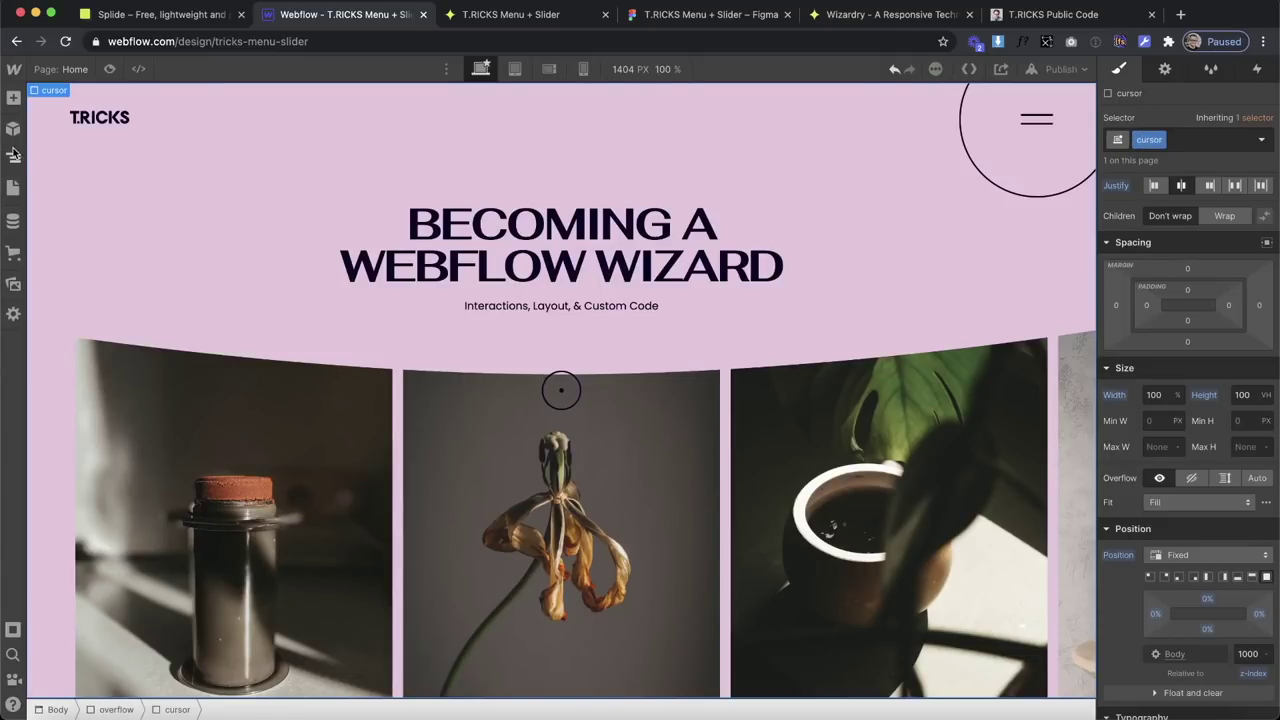
{"action": "left_click", "coordinate": [13, 188]}
{"action": "left_click", "coordinate": [13, 157]}
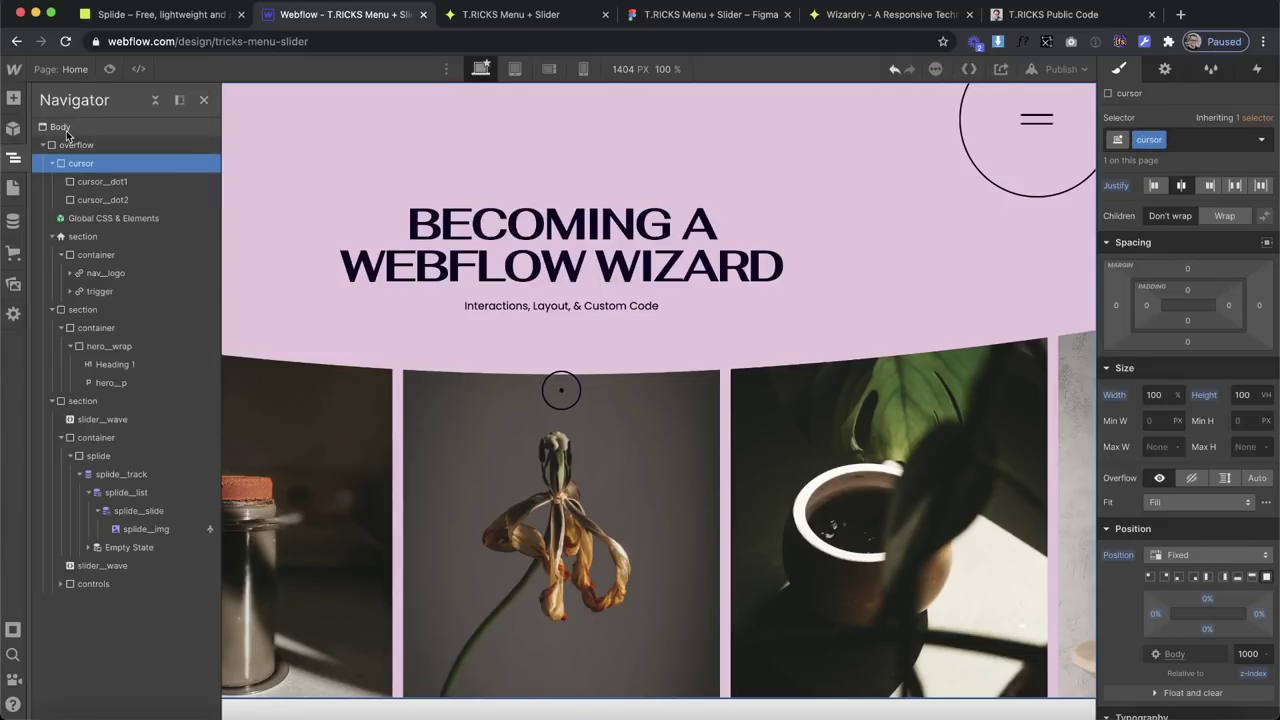
In the Global CSS & Elements embed, add .cursor to the pointer-events: none rule and save.
{"action": "double_click", "coordinate": [95, 218]}
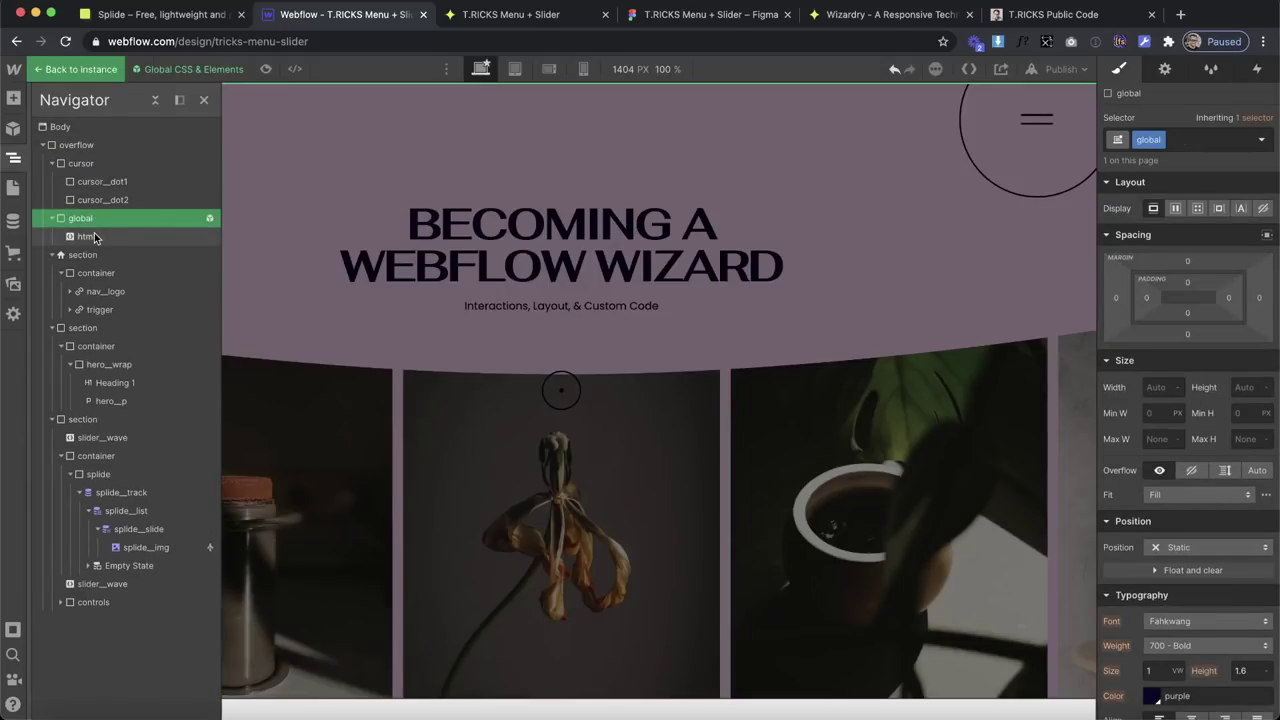
{"action": "double_click", "coordinate": [95, 236]}
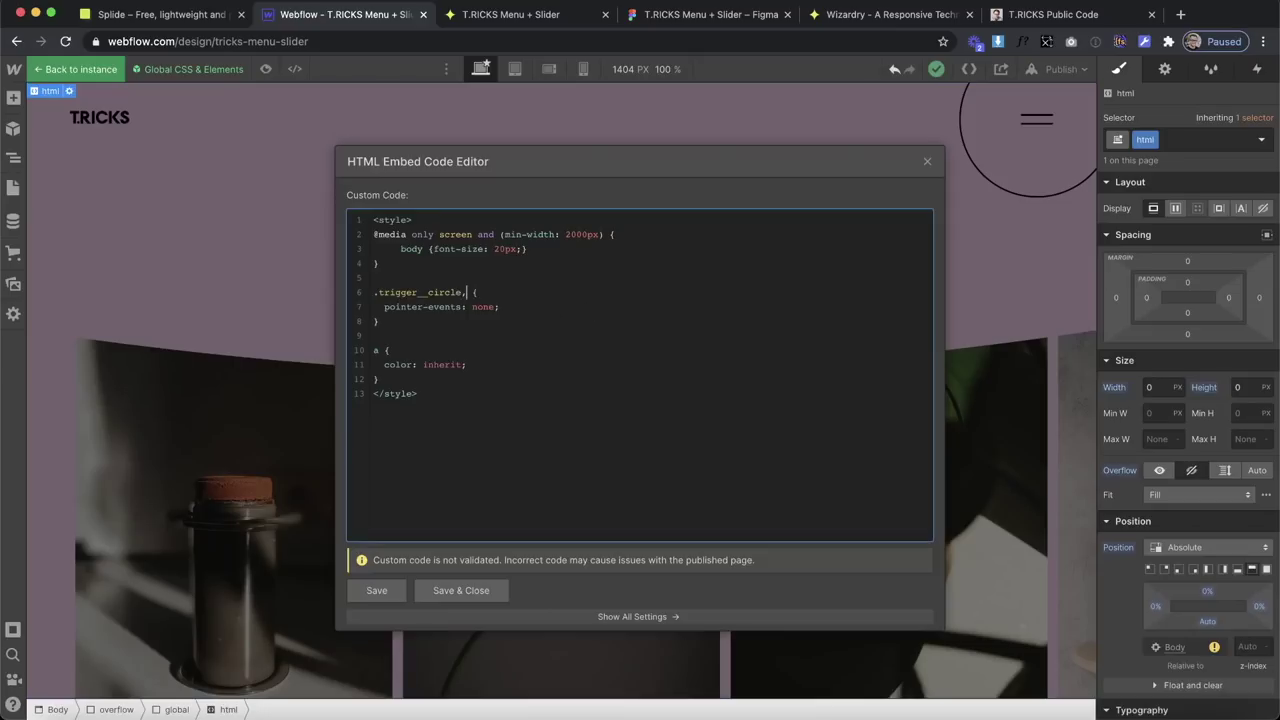
{"action": "type", "text": "cursor"}
{"action": "key", "text": "shift+Up"}
{"action": "key", "text": "shift+Up"}
{"action": "key", "text": "shift+Up"}
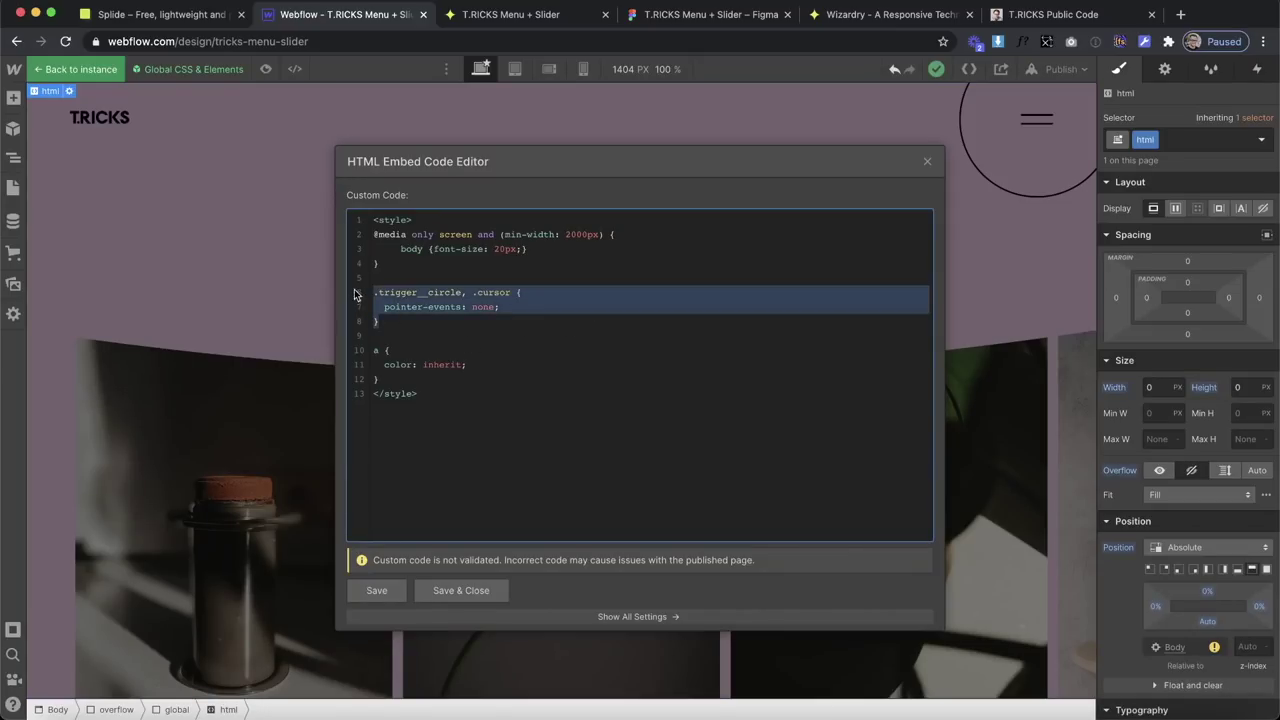
{"action": "left_click", "coordinate": [461, 590]}
Return to the Home page and select the slider images.
{"action": "left_click", "coordinate": [301, 336]}
{"action": "left_click", "coordinate": [569, 528]}
{"action": "left_click", "coordinate": [777, 392]}
{"action": "left_click", "coordinate": [530, 405]}
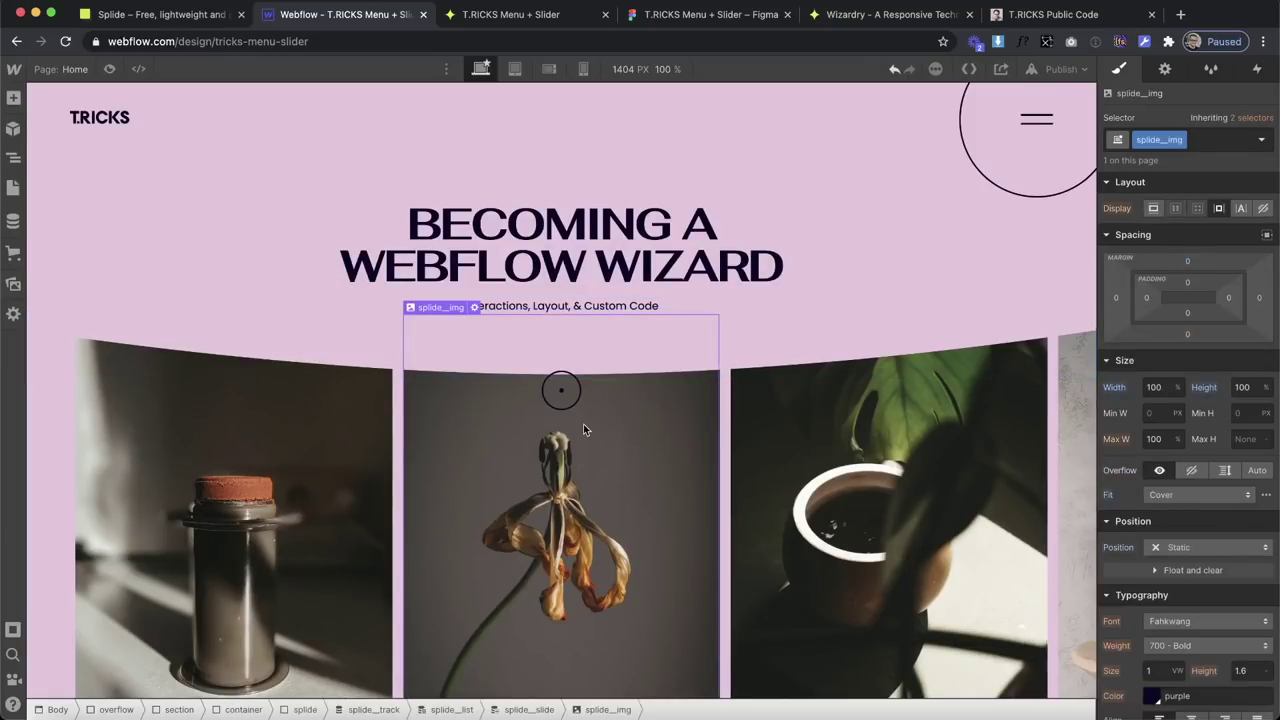
Add a Mouse move in viewport page trigger playing a new mouse animation named 'Cursor 1'.
{"action": "left_click", "coordinate": [346, 251]}
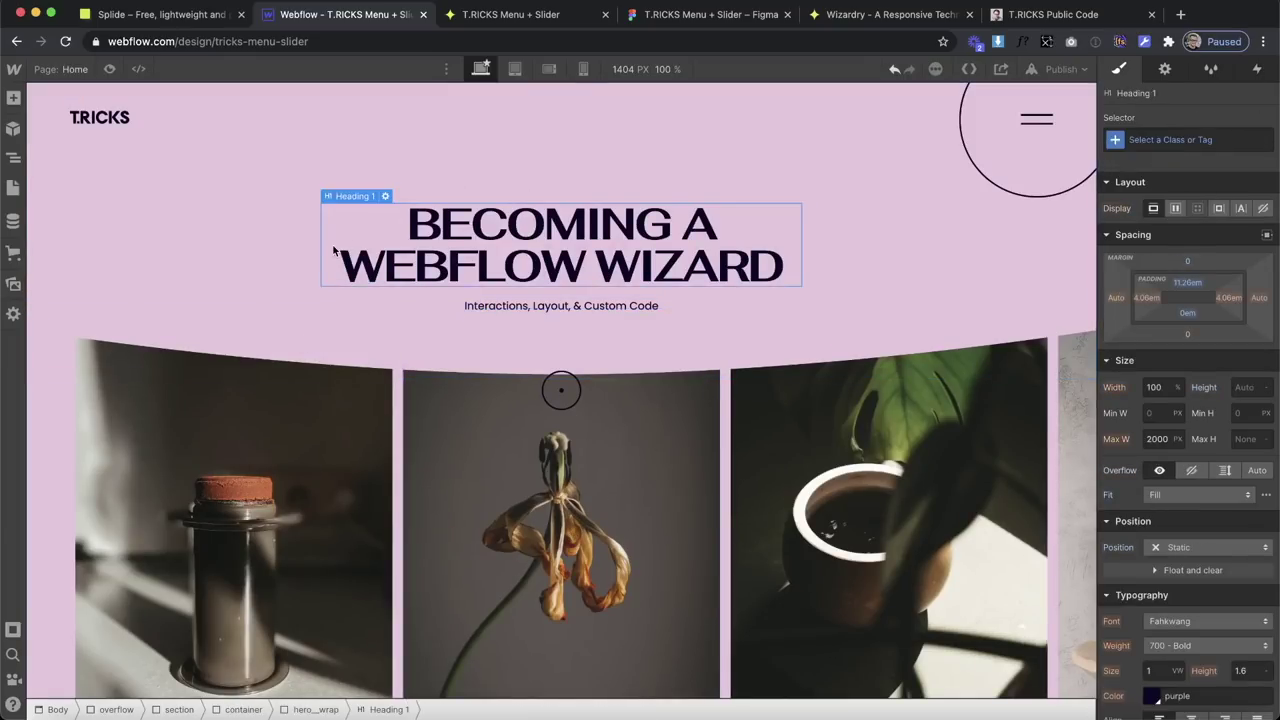
{"action": "left_click", "coordinate": [1258, 72]}
{"action": "left_click", "coordinate": [1268, 275]}
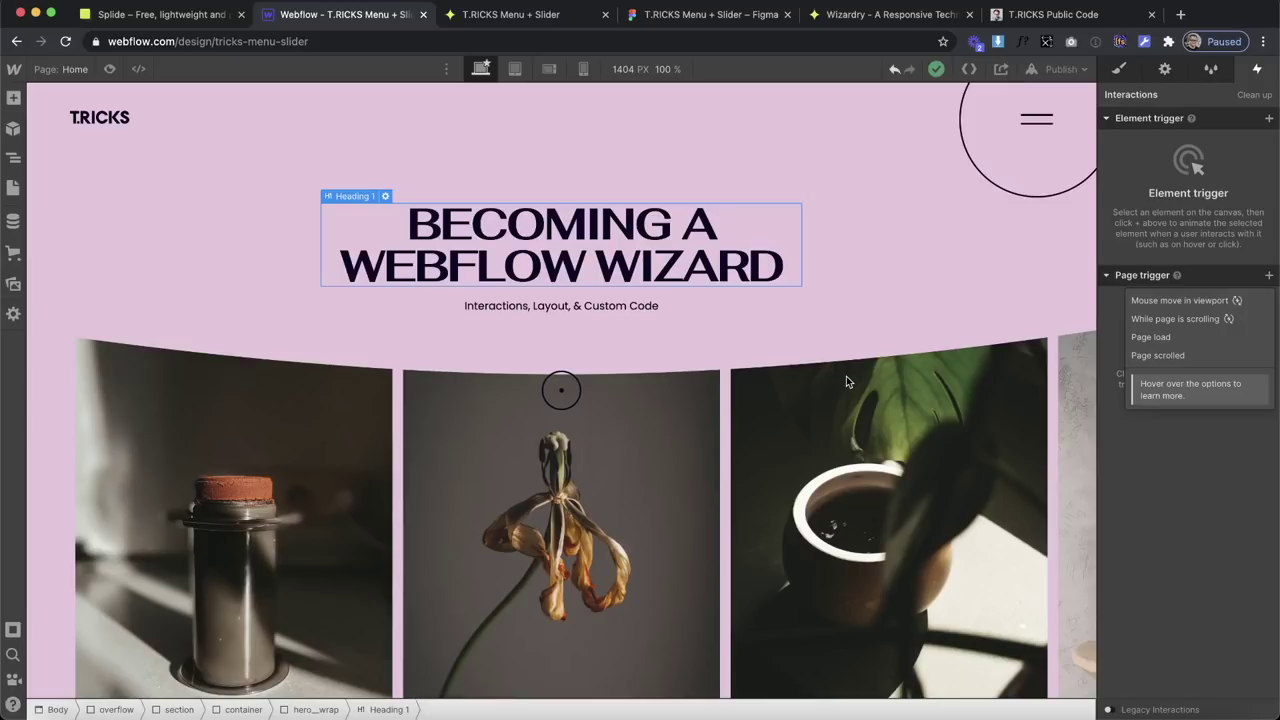
{"action": "left_click", "coordinate": [1191, 301]}
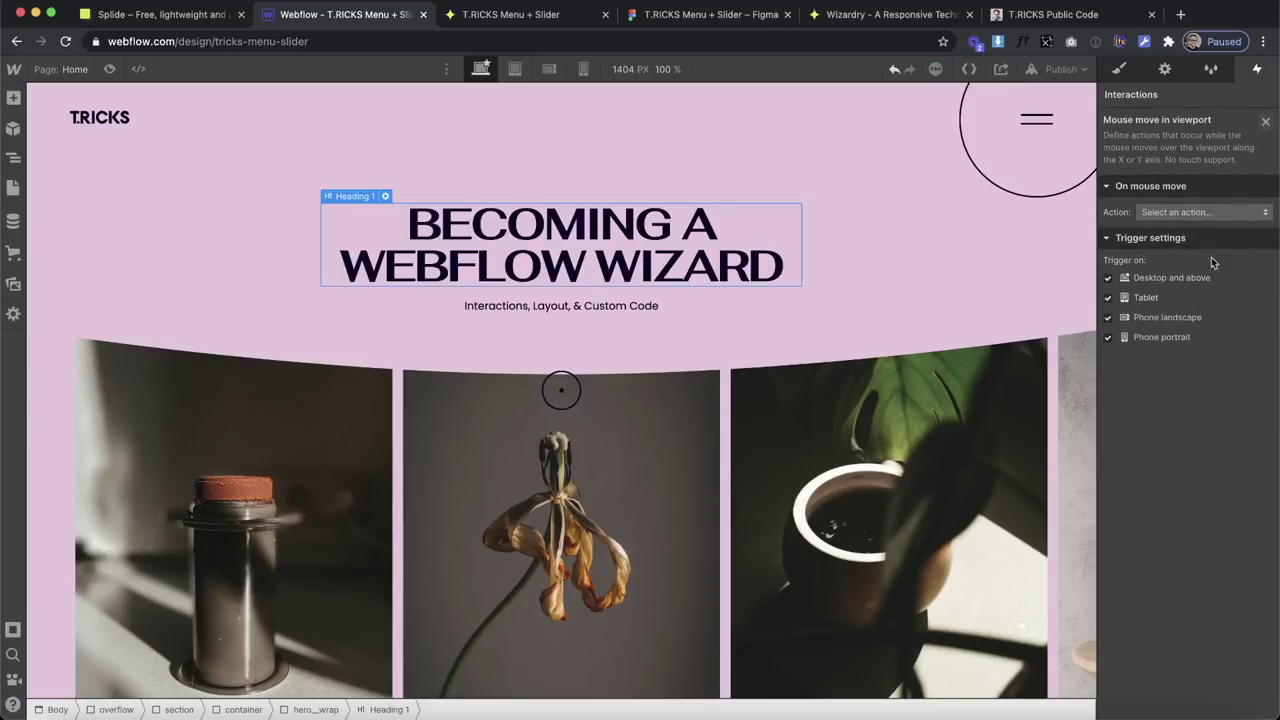
{"action": "left_click", "coordinate": [1211, 212]}
{"action": "left_click", "coordinate": [1201, 248]}
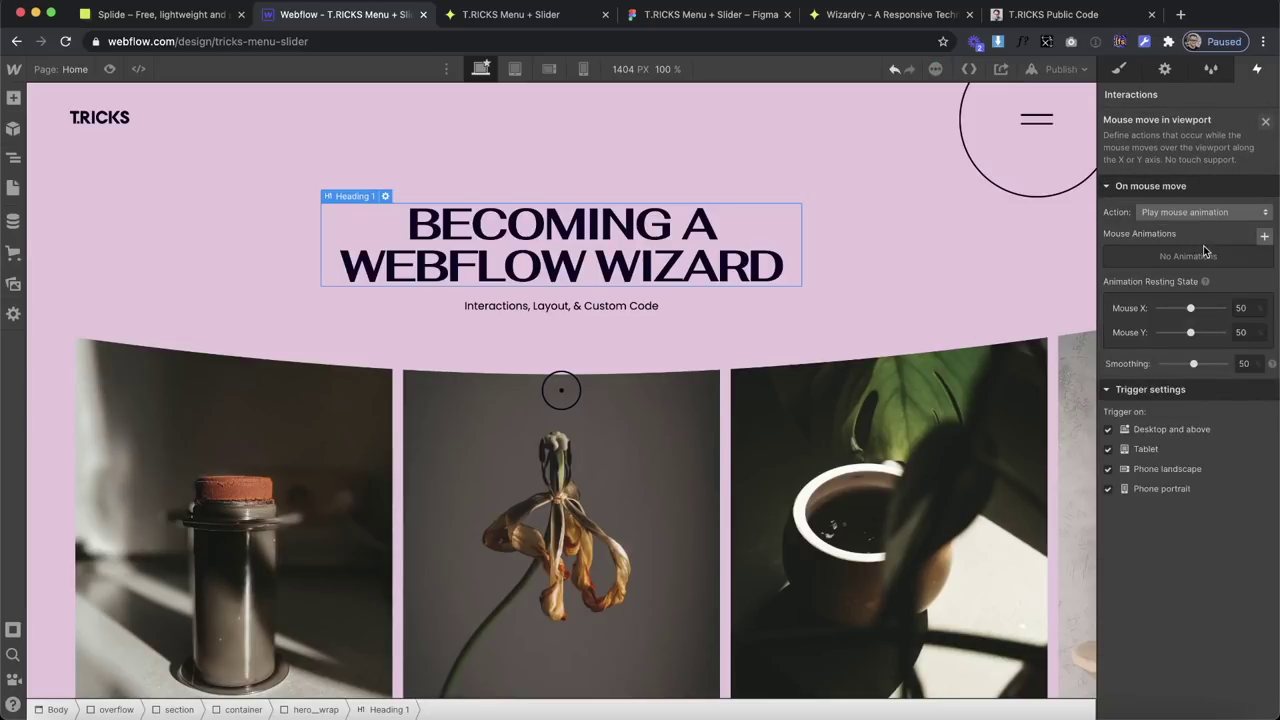
{"action": "left_click", "coordinate": [1266, 235]}
{"action": "type", "text": "C"}
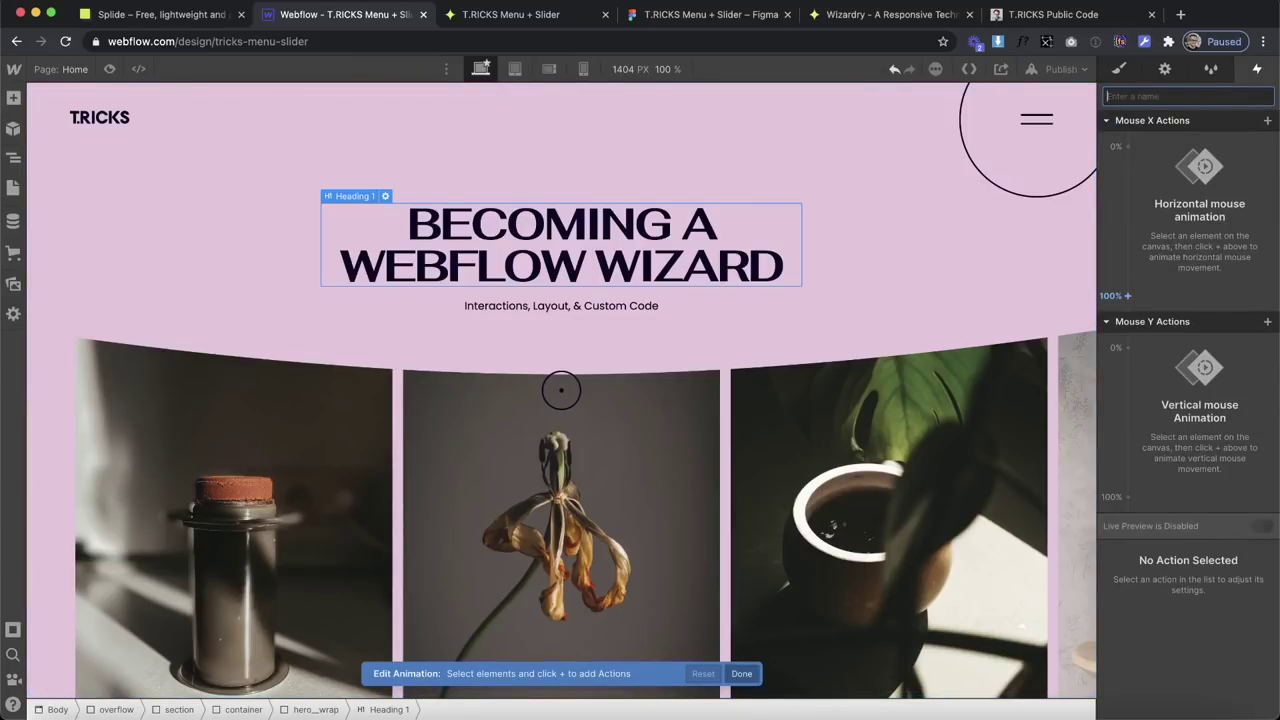
{"action": "type", "text": "ursor 1"}
Confirm the name 'Cursor 1' and select cursor_dot1 as the animated element.
{"action": "key", "text": "Return"}
{"action": "left_click", "coordinate": [13, 157]}
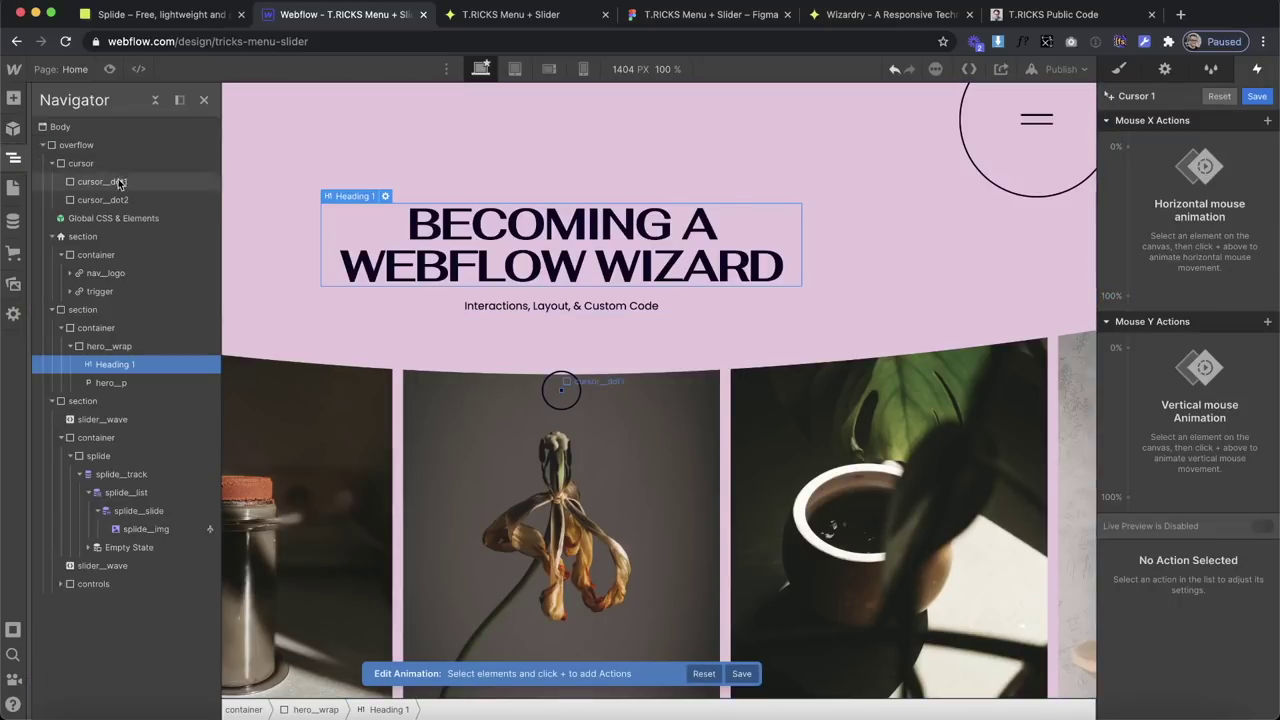
{"action": "left_click", "coordinate": [118, 182]}
{"action": "left_click", "coordinate": [14, 158]}
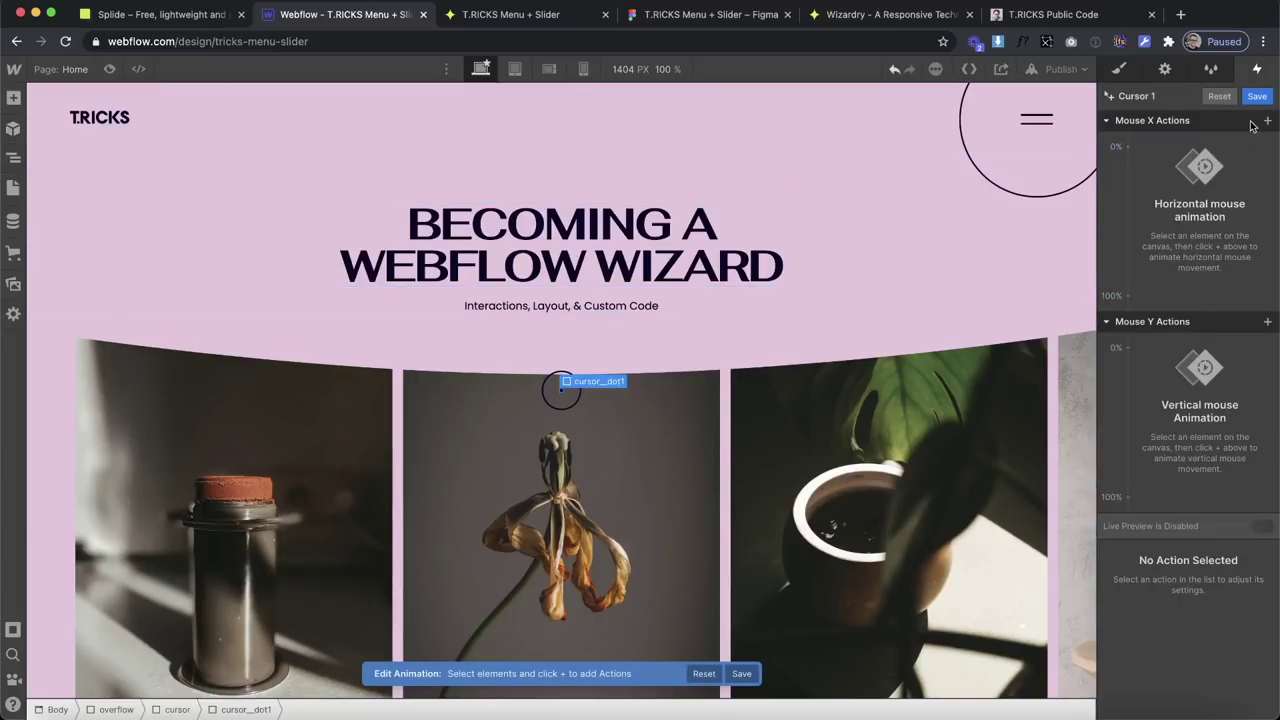
Add a Move X action on the cursor_dot1 class from -50vw at 0% to 50vw at 100%.
{"action": "left_click", "coordinate": [1267, 120]}
{"action": "left_click", "coordinate": [1160, 162]}
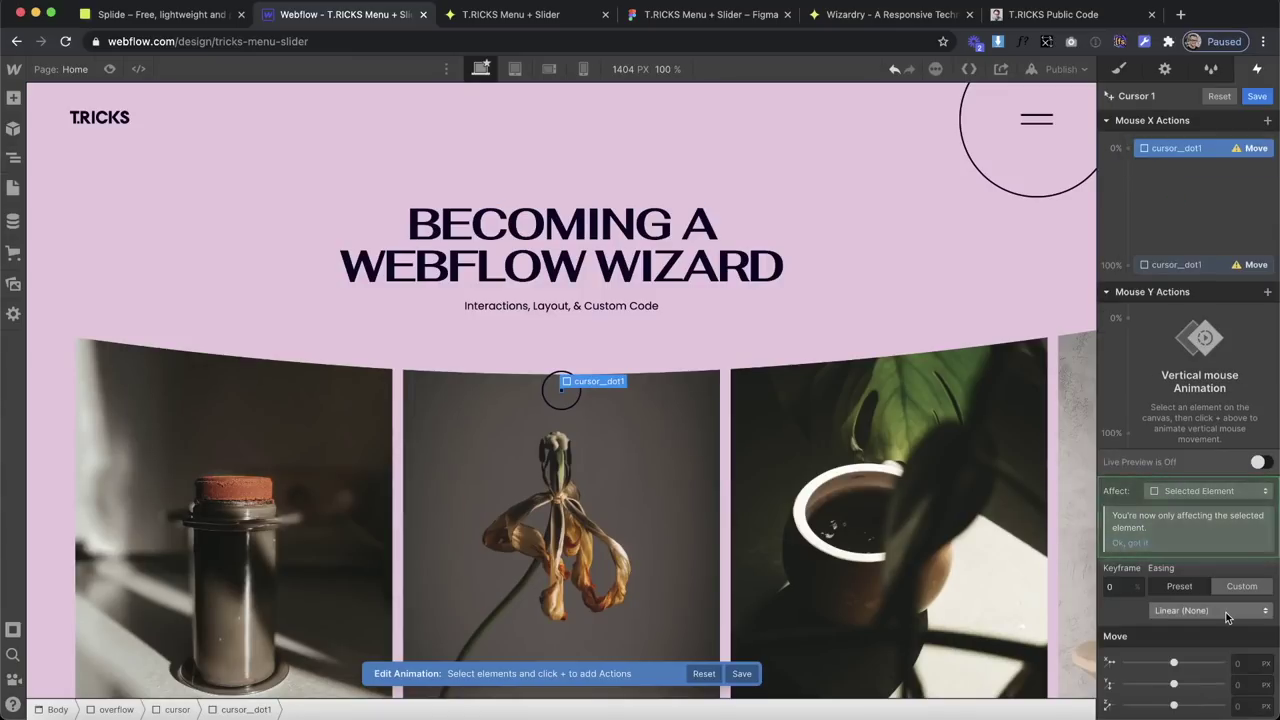
{"action": "left_click", "coordinate": [1200, 491]}
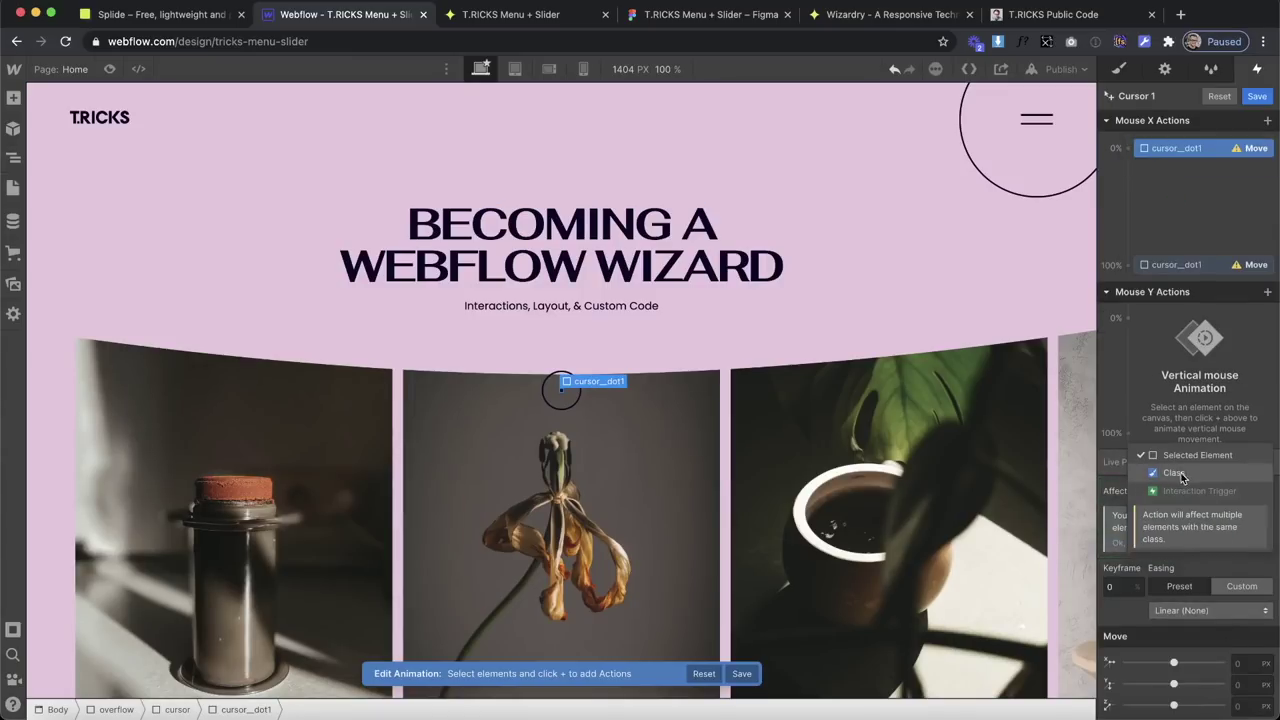
{"action": "left_click", "coordinate": [1182, 477]}
{"action": "left_click", "coordinate": [1248, 684]}
{"action": "type", "text": "-50vw"}
{"action": "key", "text": "Return"}
{"action": "left_click", "coordinate": [1190, 252]}
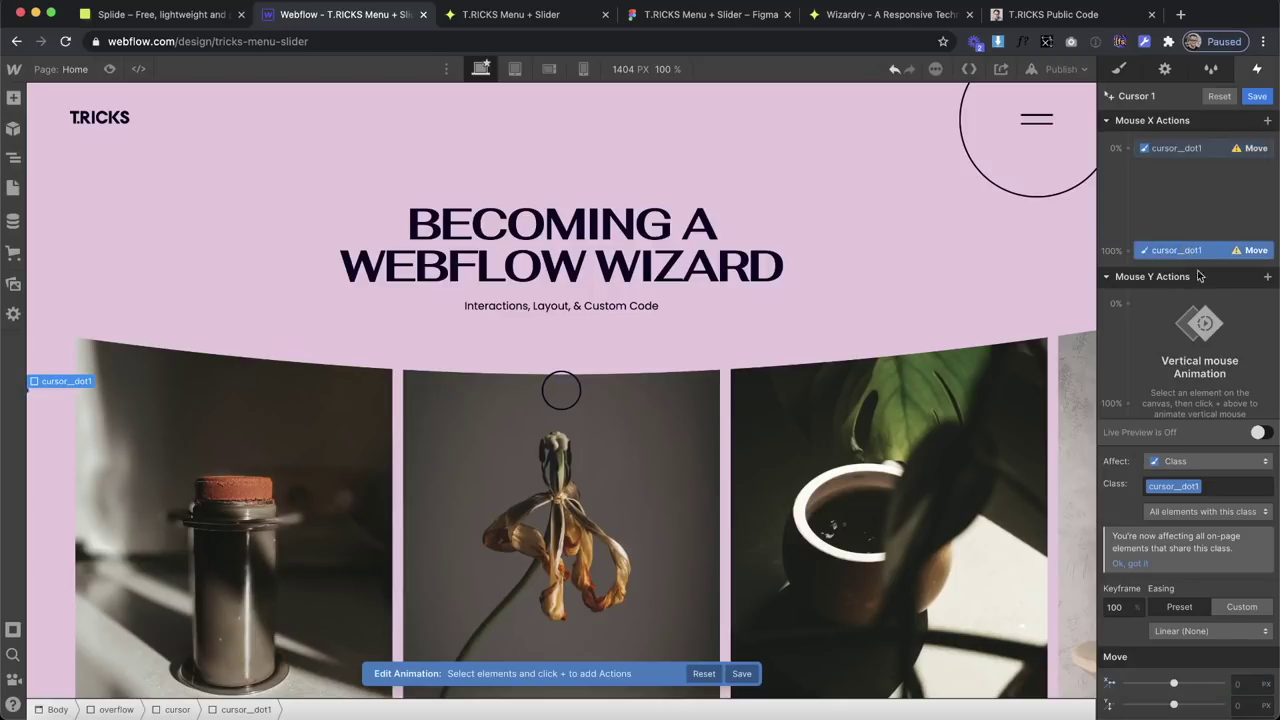
{"action": "left_click", "coordinate": [1246, 683]}
{"action": "type", "text": "50vw"}
{"action": "key", "text": "Return"}
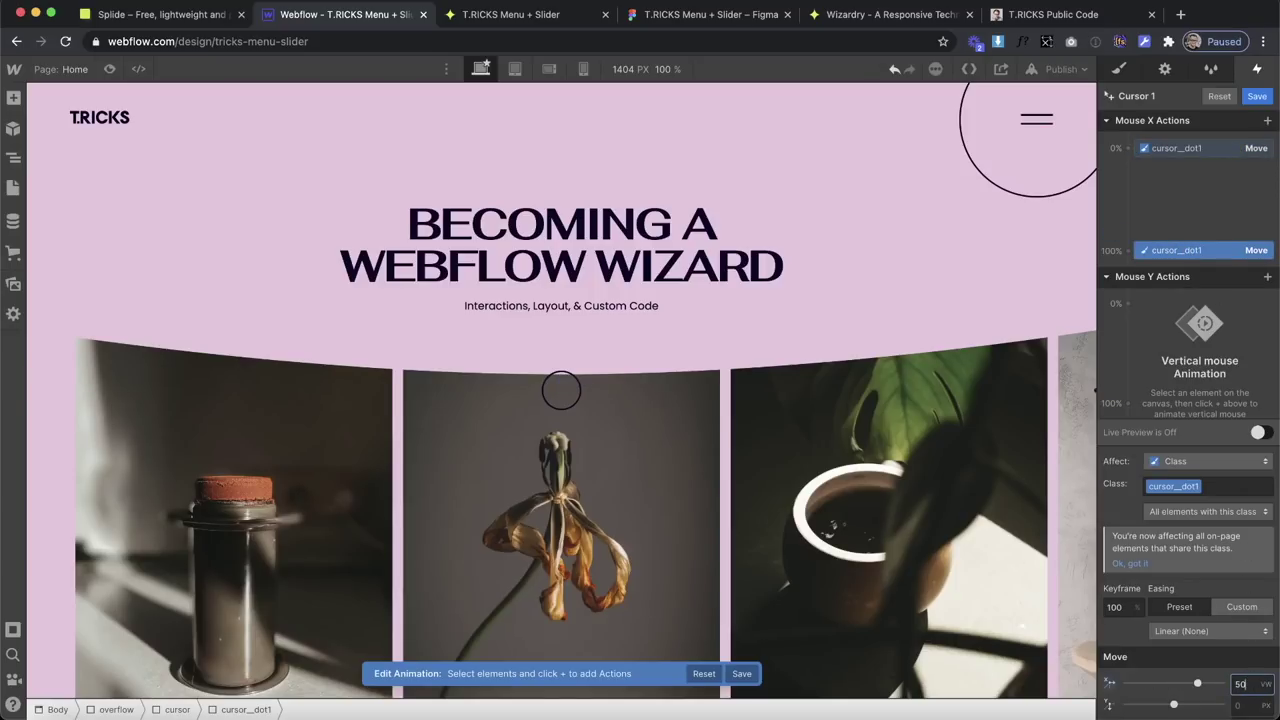
Add a Move Y action on the cursor_dot1 class from -50vh at 0% to 50vh at 100%.
{"action": "left_click", "coordinate": [1172, 305]}
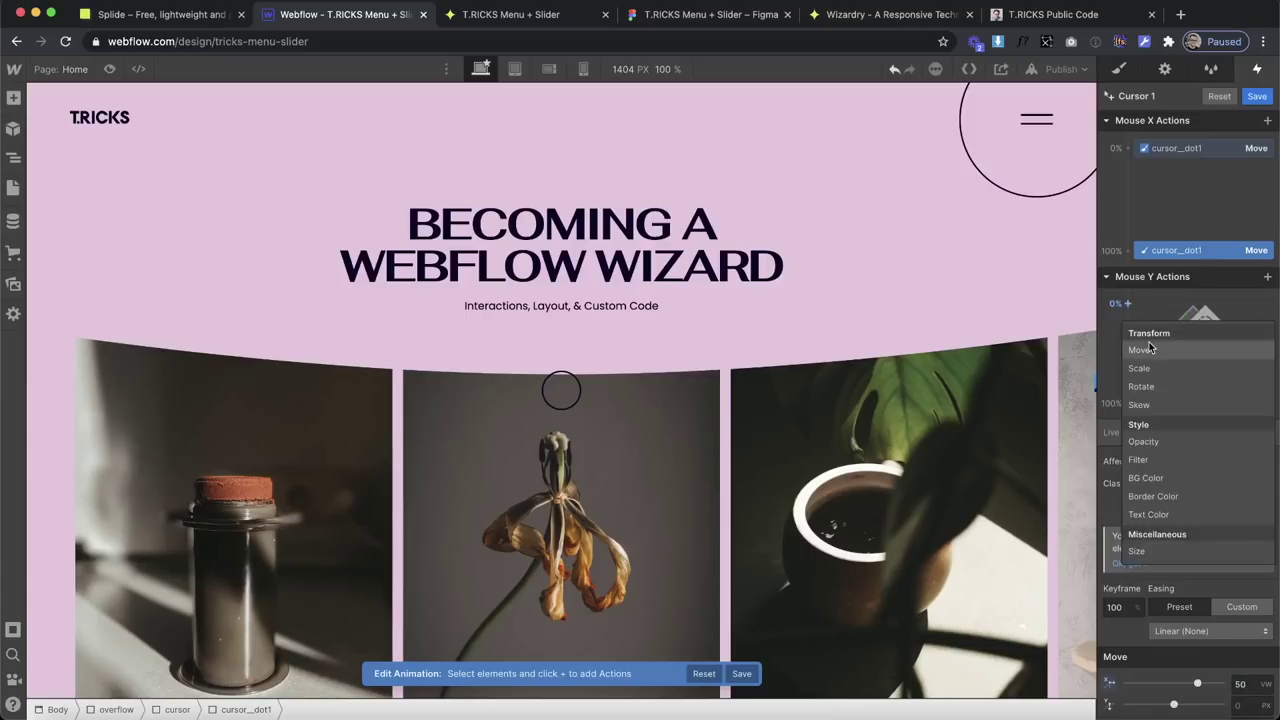
{"action": "left_click", "coordinate": [1152, 346]}
{"action": "scroll", "coordinate": [1242, 700], "scroll_direction": "down", "scroll_amount": 1}
{"action": "left_click", "coordinate": [1240, 685]}
{"action": "type", "text": "-50vh"}
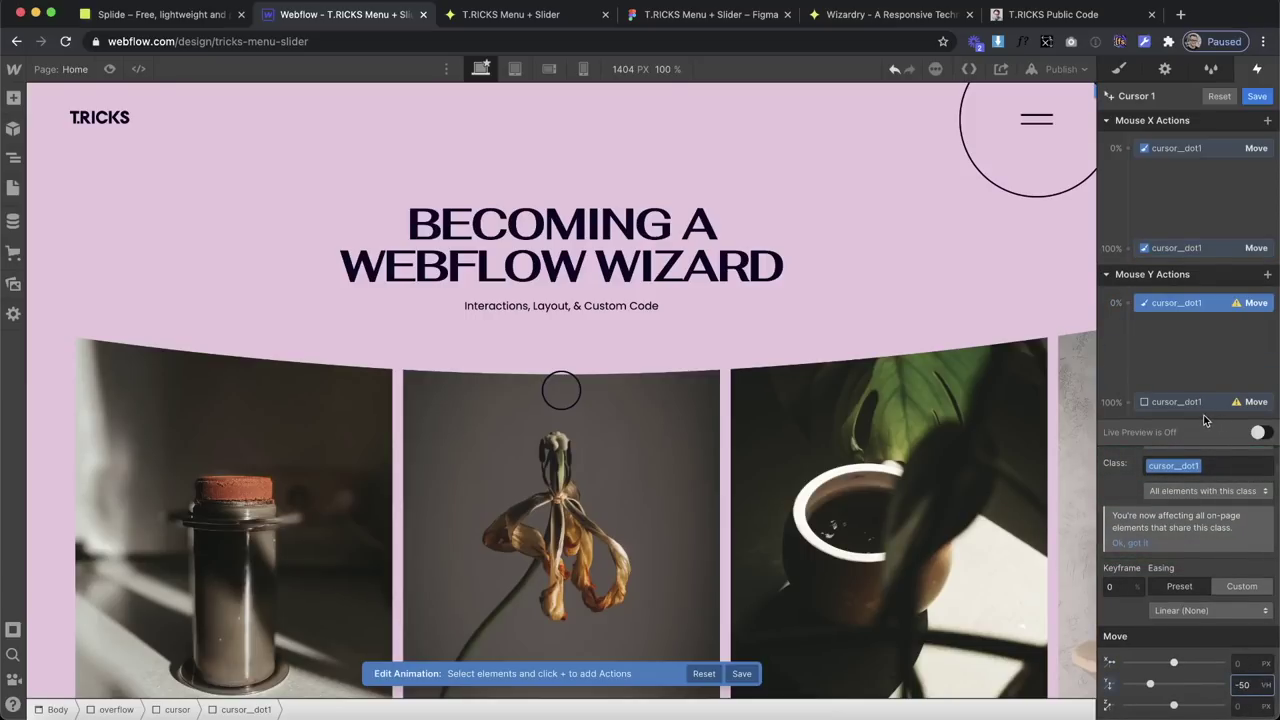
{"action": "left_click", "coordinate": [1205, 405]}
{"action": "left_click", "coordinate": [1246, 682]}
{"action": "type", "text": "50vh"}
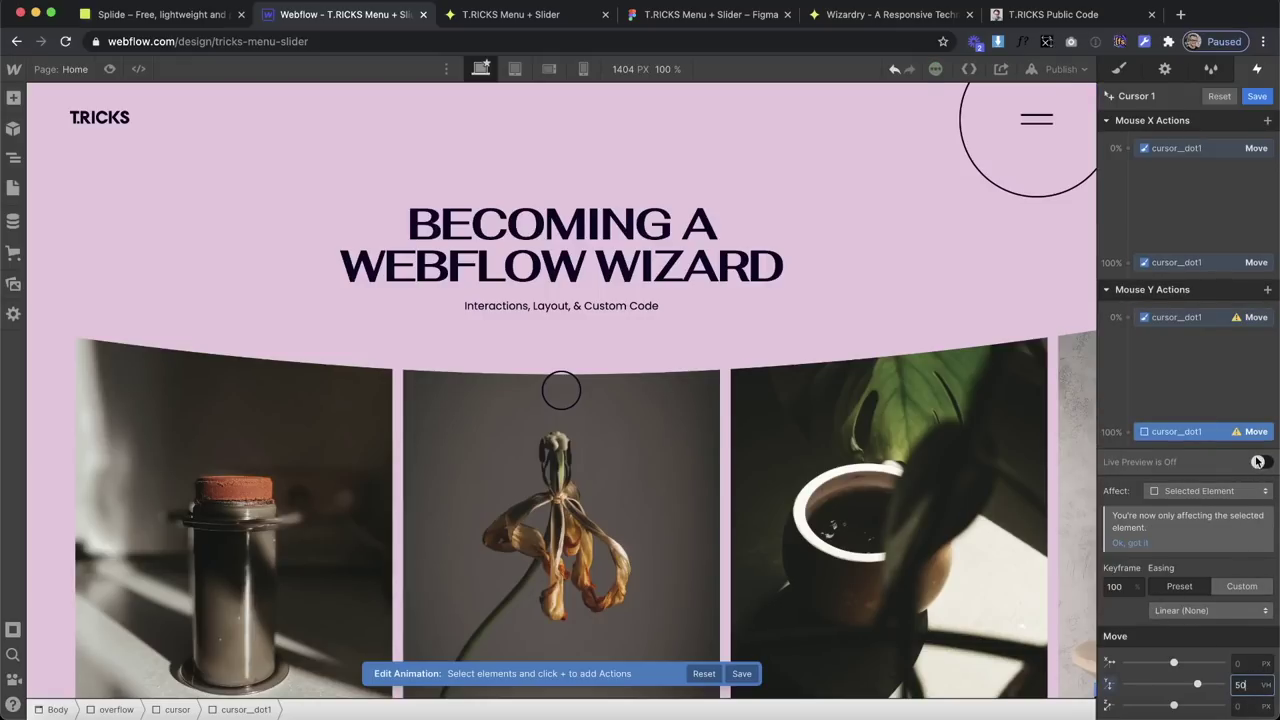
{"action": "left_click", "coordinate": [1182, 491]}
{"action": "left_click", "coordinate": [1175, 474]}
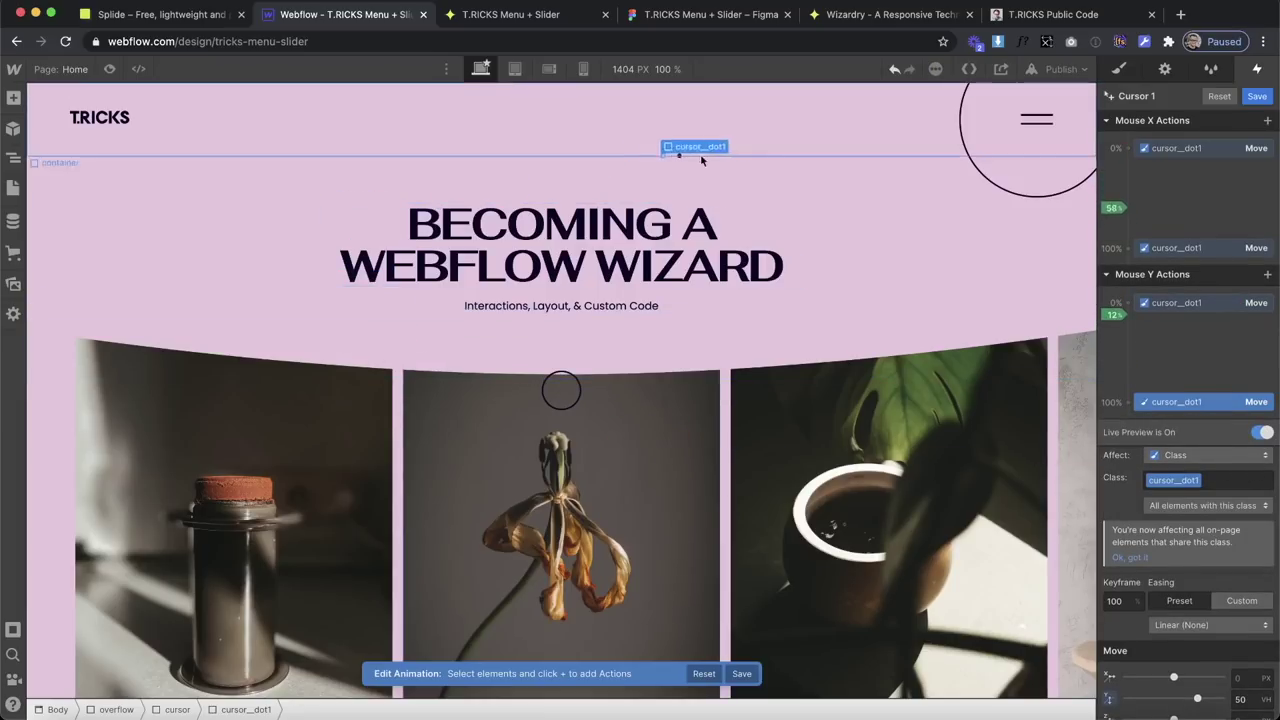
Save the Cursor 1 animation and clear its smoothing value.
{"action": "left_click", "coordinate": [1257, 96]}
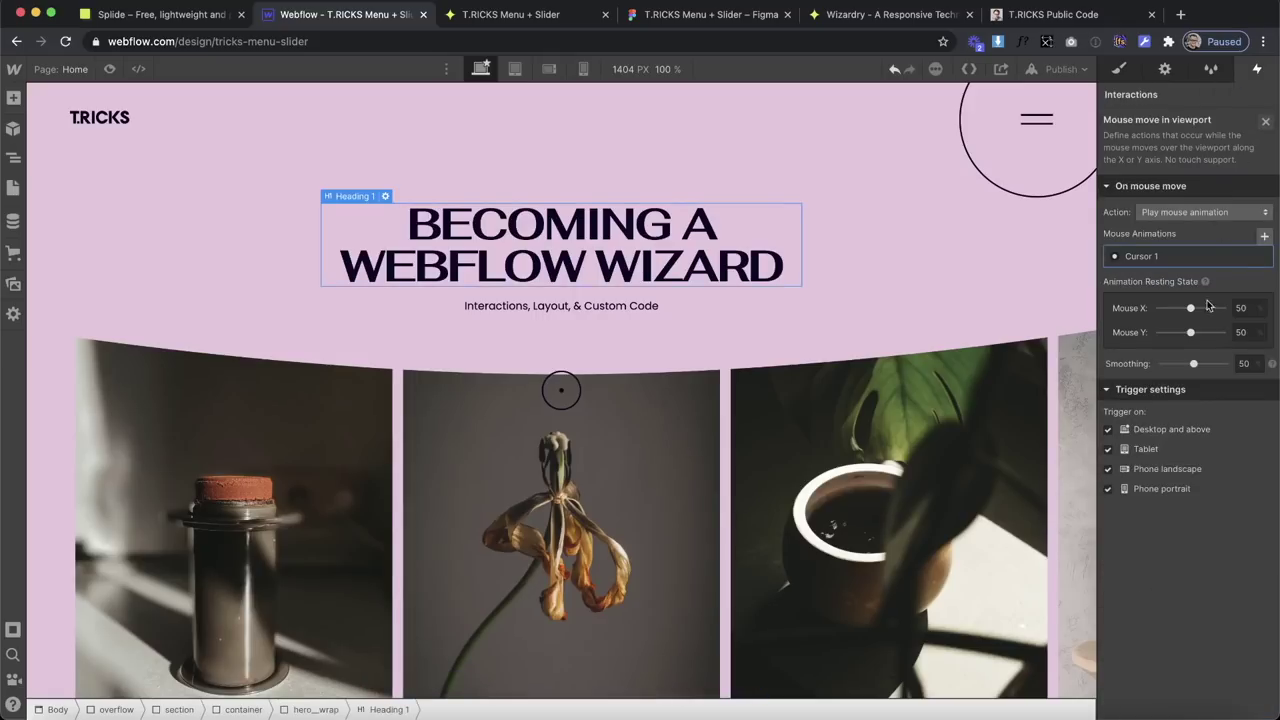
{"action": "double_click", "coordinate": [1247, 364]}
{"action": "key", "text": "BackSpace"}
Add a second Mouse move in viewport trigger playing a new animation named 'Cursor 2'.
{"action": "left_click", "coordinate": [1266, 121]}
{"action": "left_click", "coordinate": [1271, 275]}
{"action": "left_click", "coordinate": [1160, 303]}
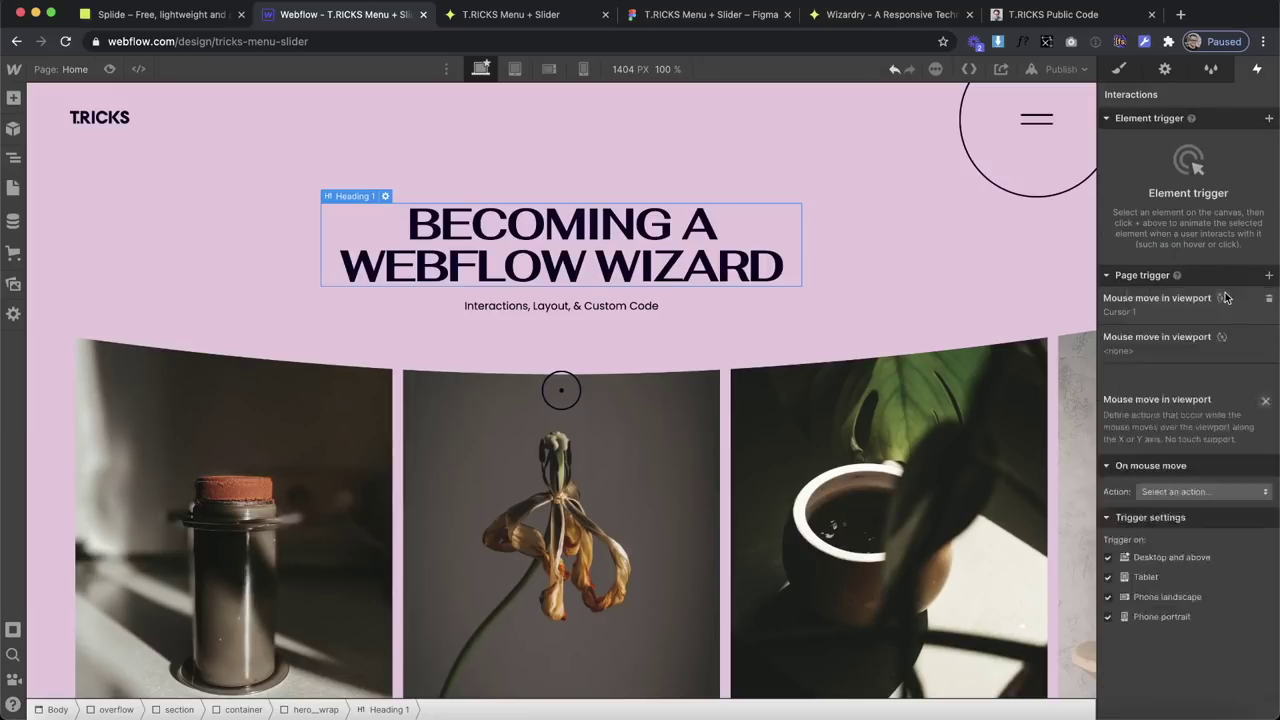
{"action": "left_click", "coordinate": [1222, 211]}
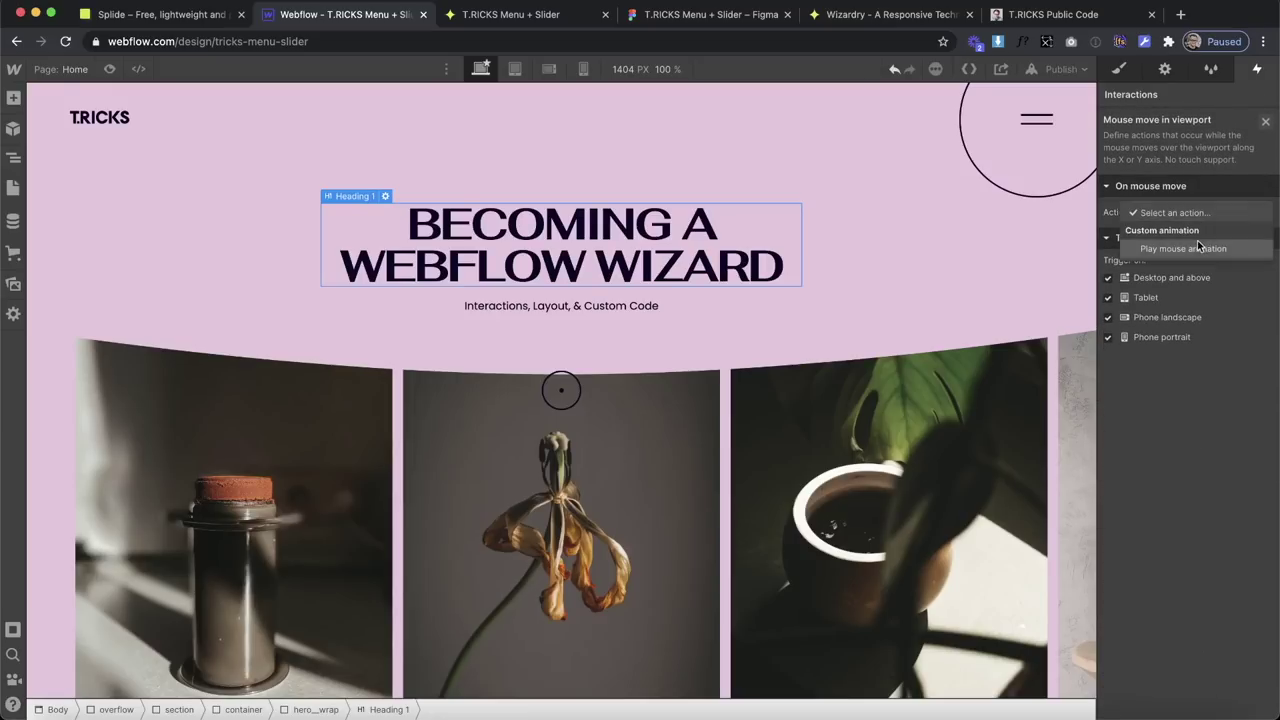
{"action": "left_click", "coordinate": [1205, 244]}
{"action": "left_click", "coordinate": [1263, 238]}
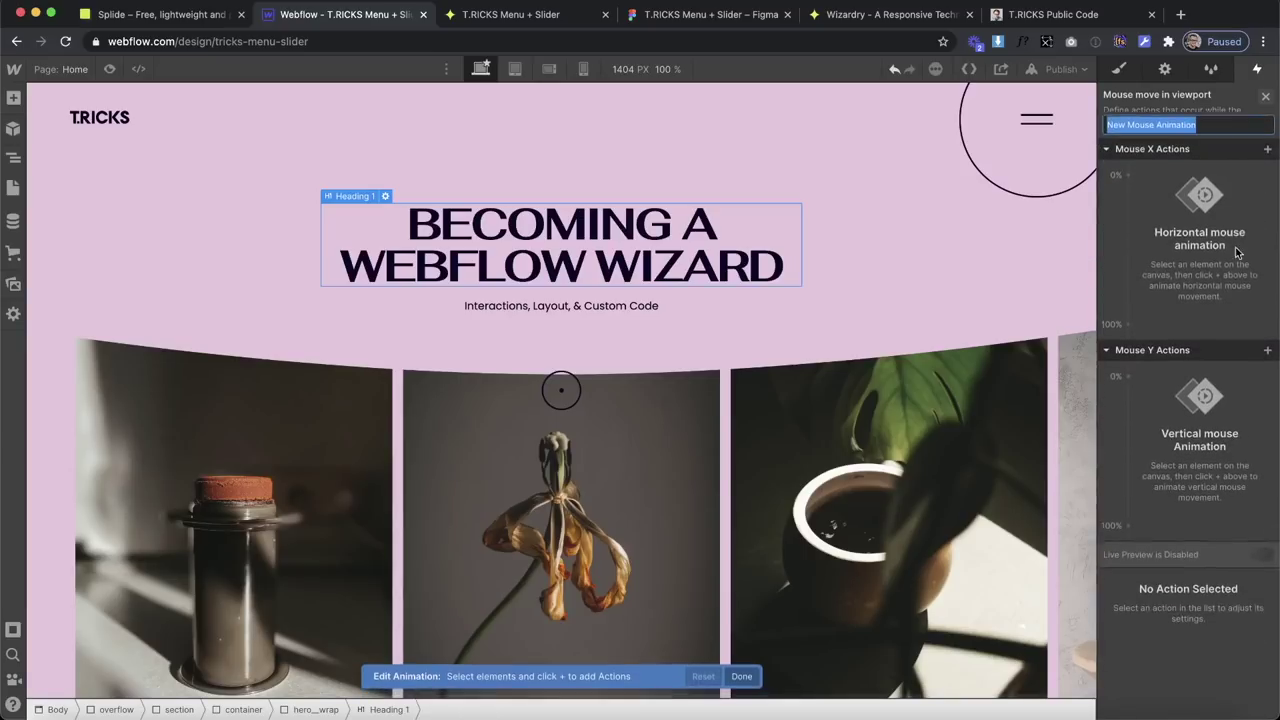
{"action": "type", "text": "Curso"}
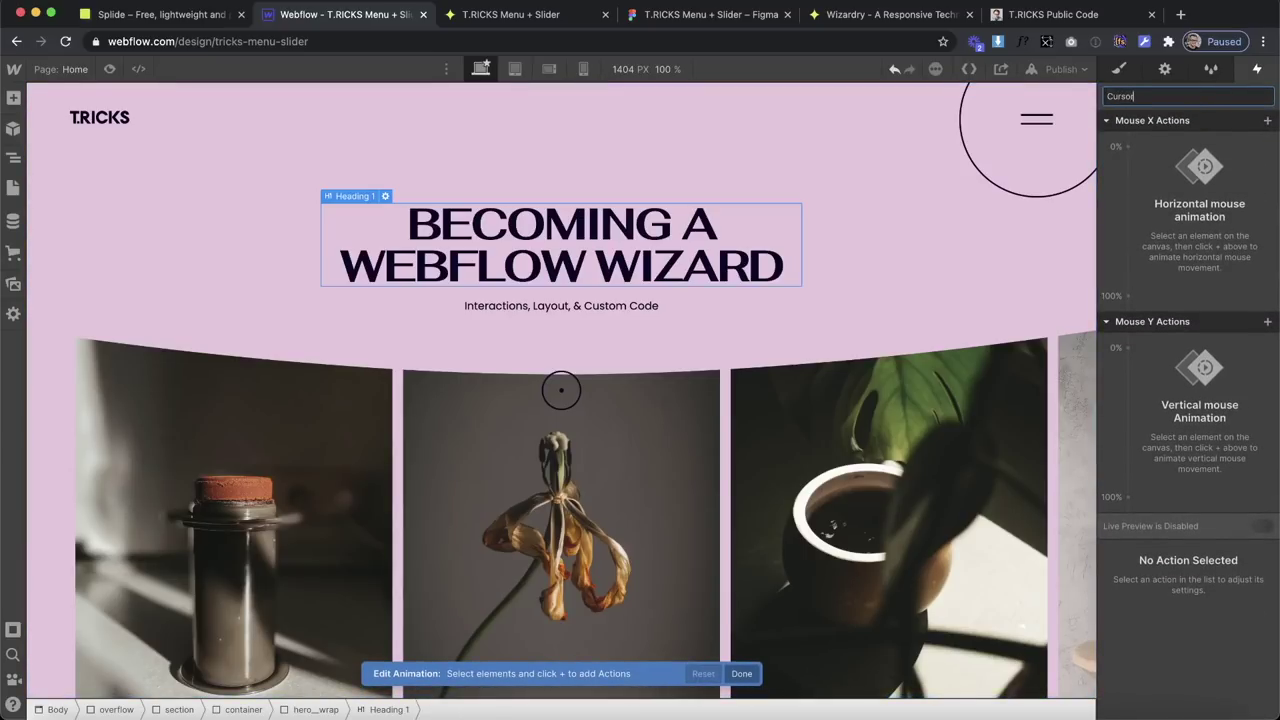
{"action": "type", "text": "r 2"}
{"action": "key", "text": "Return"}
Select cursor_dot2 and add a Move X action from -50vw at 0% to 50vw at 100%.
{"action": "left_click", "coordinate": [13, 157]}
{"action": "left_click", "coordinate": [103, 199]}
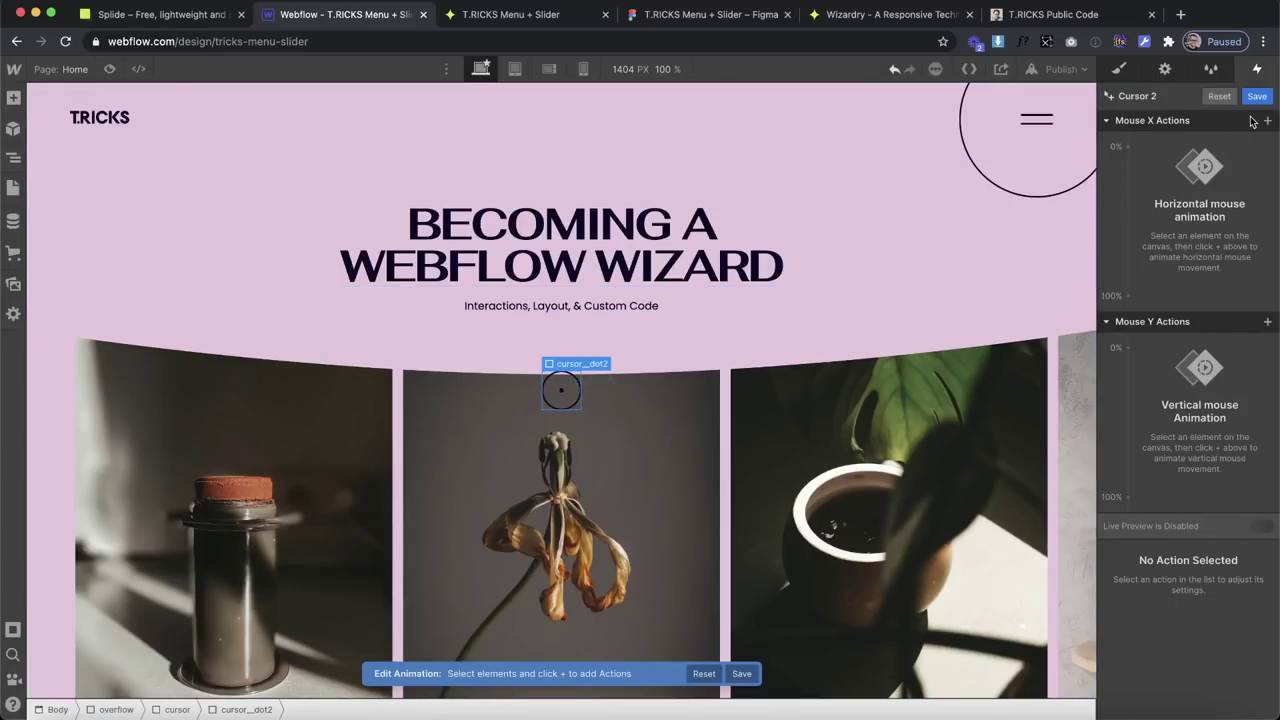
{"action": "left_click", "coordinate": [1267, 121]}
{"action": "left_click", "coordinate": [1161, 162]}
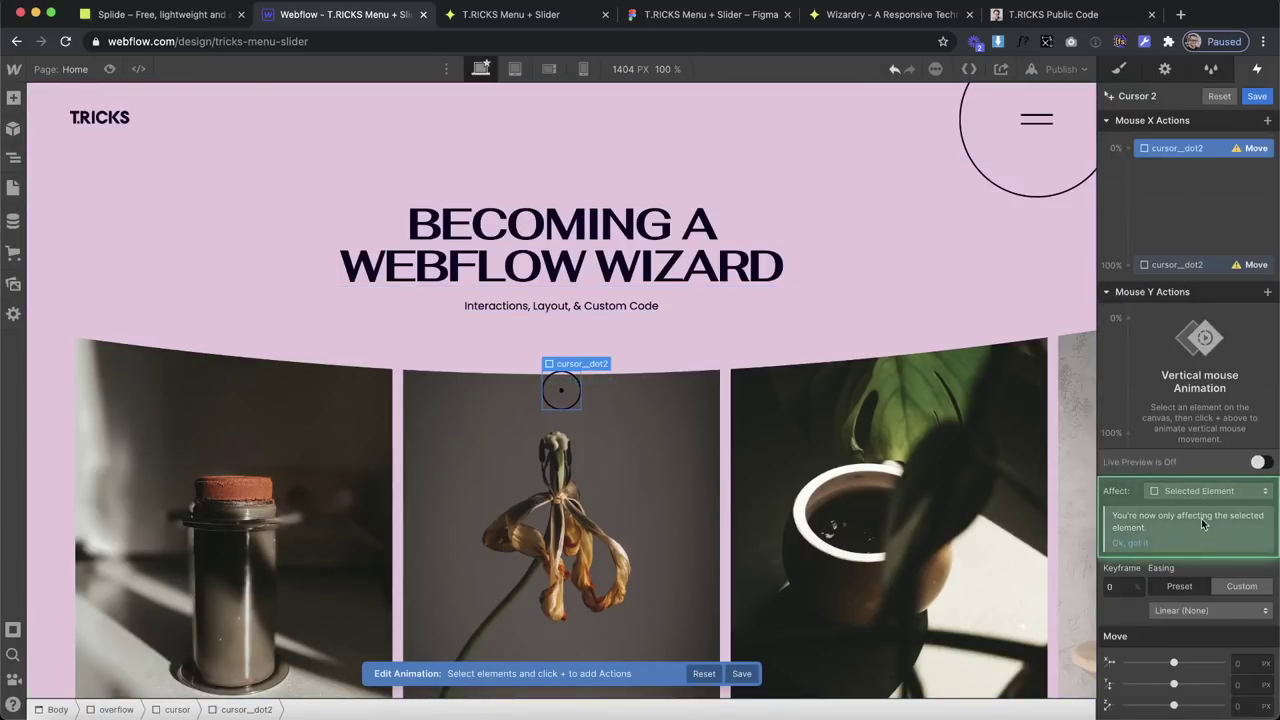
{"action": "left_click", "coordinate": [1246, 663]}
{"action": "type", "text": "-50v"}
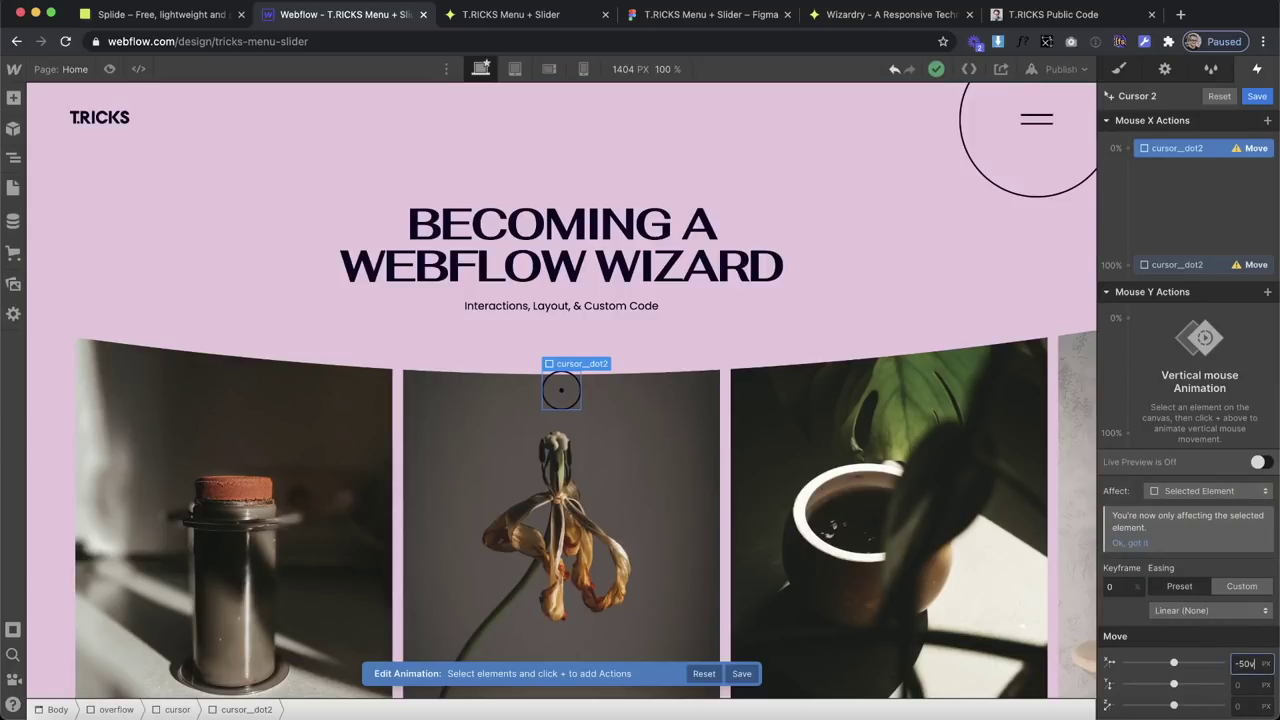
{"action": "type", "text": "w"}
{"action": "key", "text": "Return"}
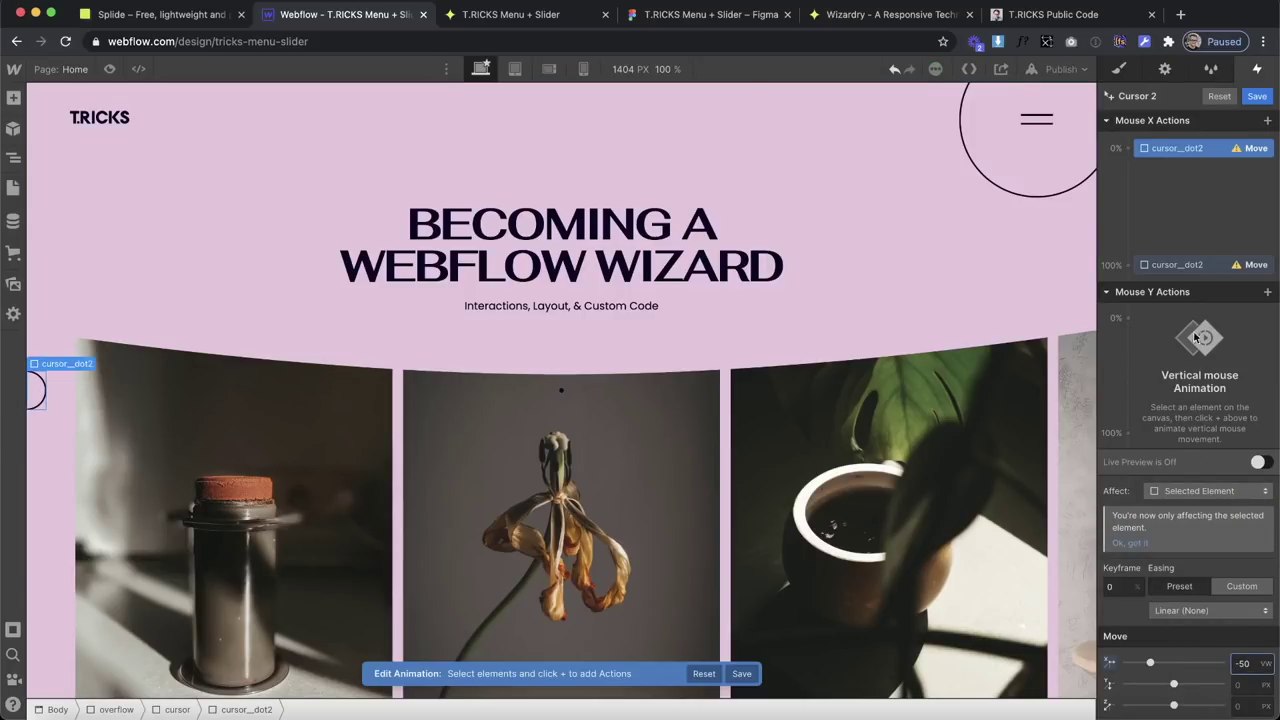
{"action": "left_click", "coordinate": [1192, 266]}
{"action": "left_click", "coordinate": [1244, 665]}
{"action": "type", "text": "50vw"}
{"action": "key", "text": "Return"}
Add a Move Y action for cursor_dot2 from -50vh at 0% to 50vh at 100%.
{"action": "left_click", "coordinate": [1131, 319]}
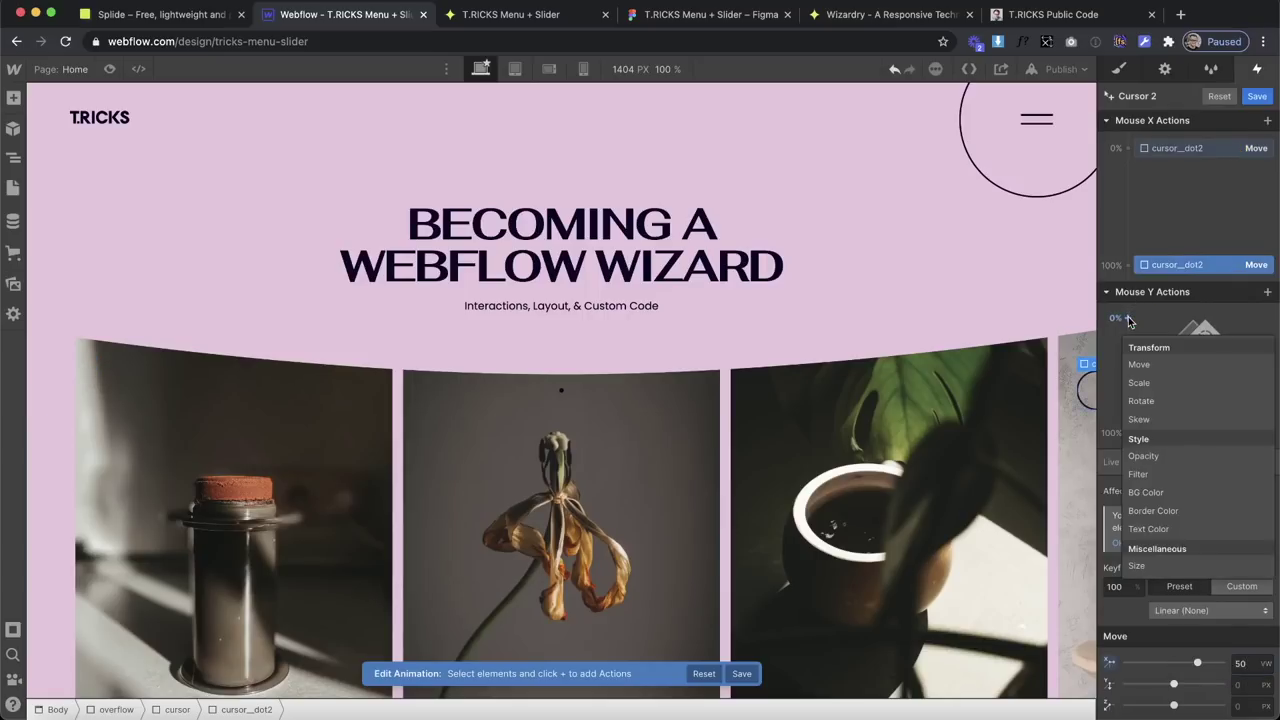
{"action": "left_click", "coordinate": [1160, 365]}
{"action": "left_click", "coordinate": [1240, 680]}
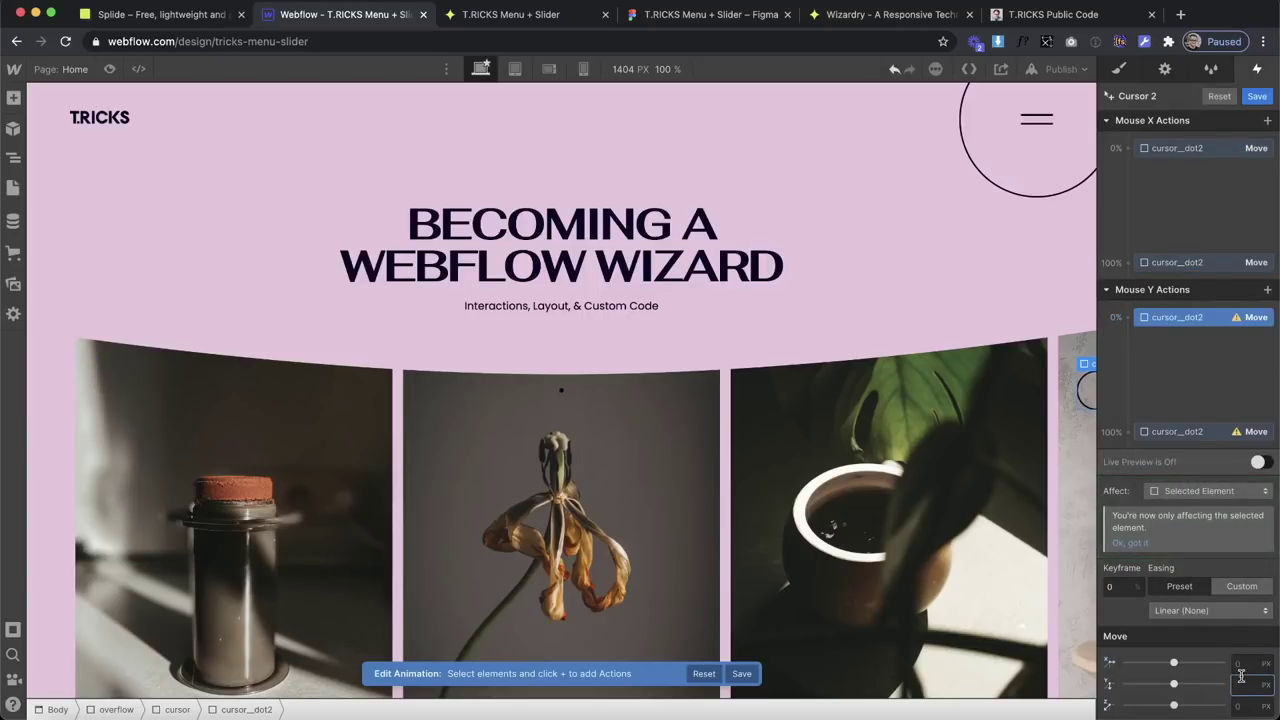
{"action": "type", "text": "-50vh"}
{"action": "key", "text": "Return"}
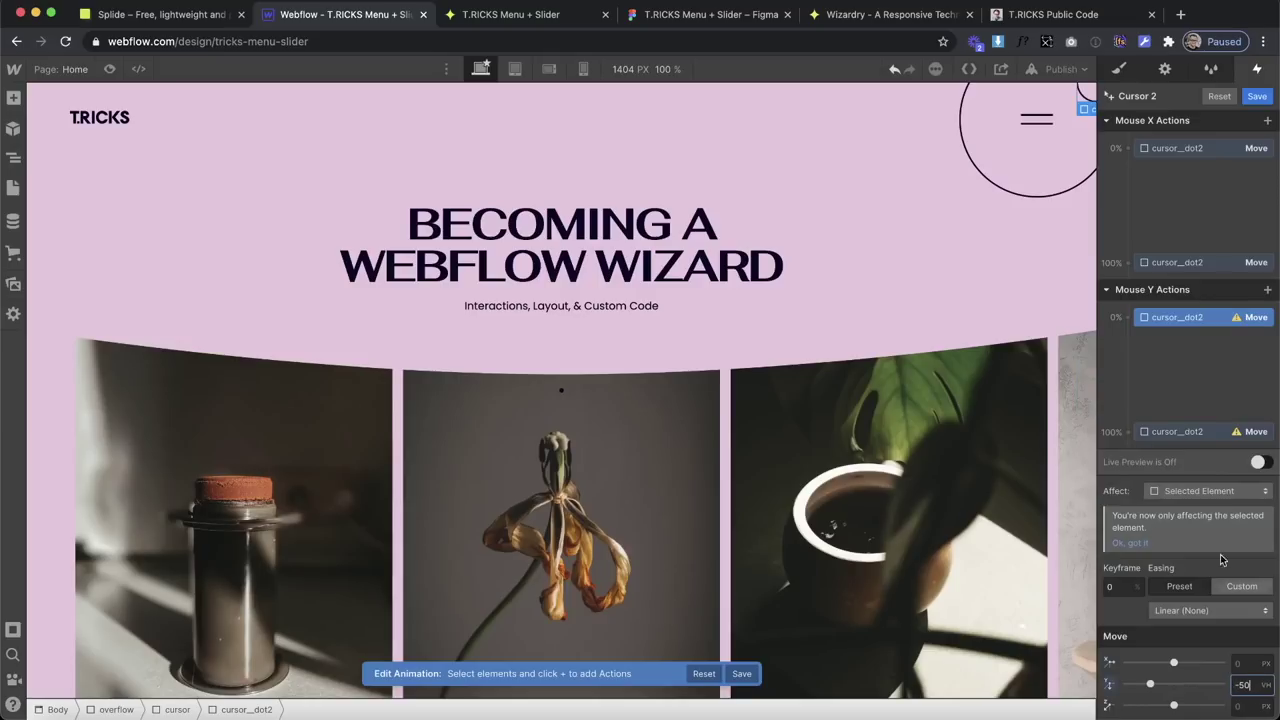
{"action": "left_click", "coordinate": [1162, 431]}
{"action": "left_click", "coordinate": [1245, 685]}
{"action": "type", "text": "50vh"}
{"action": "key", "text": "Return"}
Apply the moves to the whole cursor_dot2 class, verify the keyframes, preview, and save Cursor 2.
{"action": "left_click", "coordinate": [1195, 318], "text": "shift"}
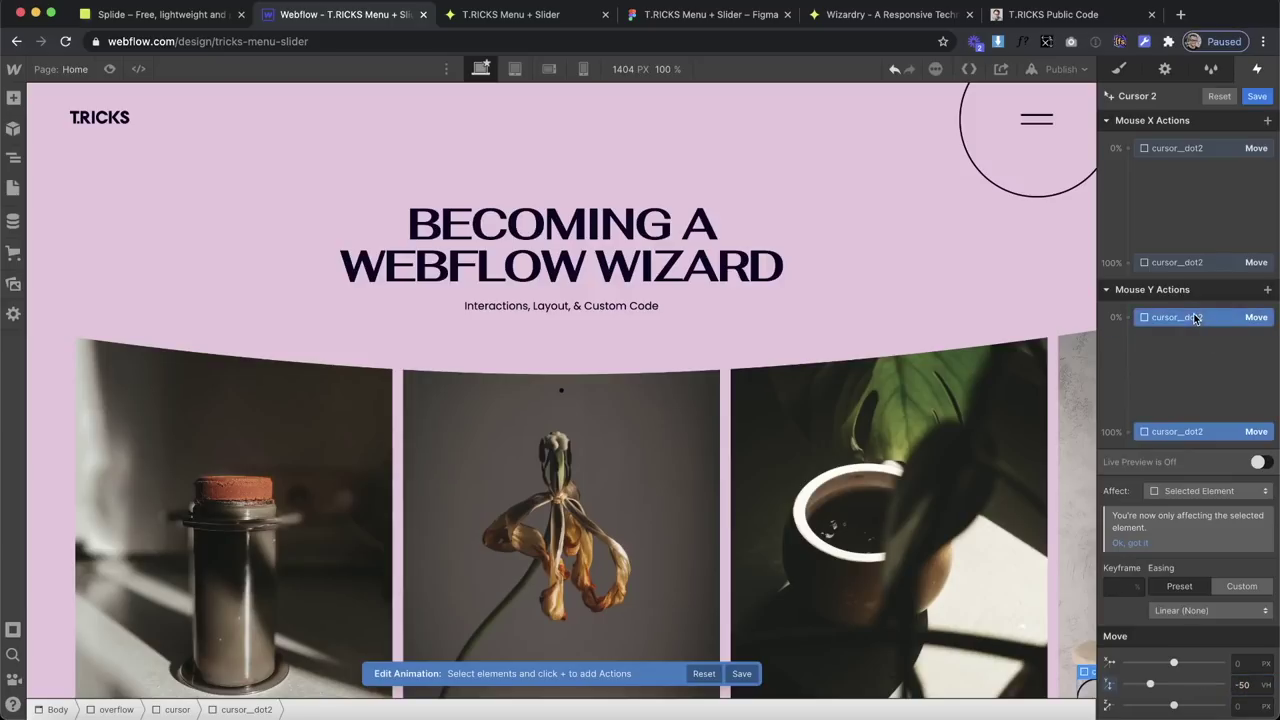
{"action": "left_click", "coordinate": [1170, 490]}
{"action": "left_click", "coordinate": [1207, 372]}
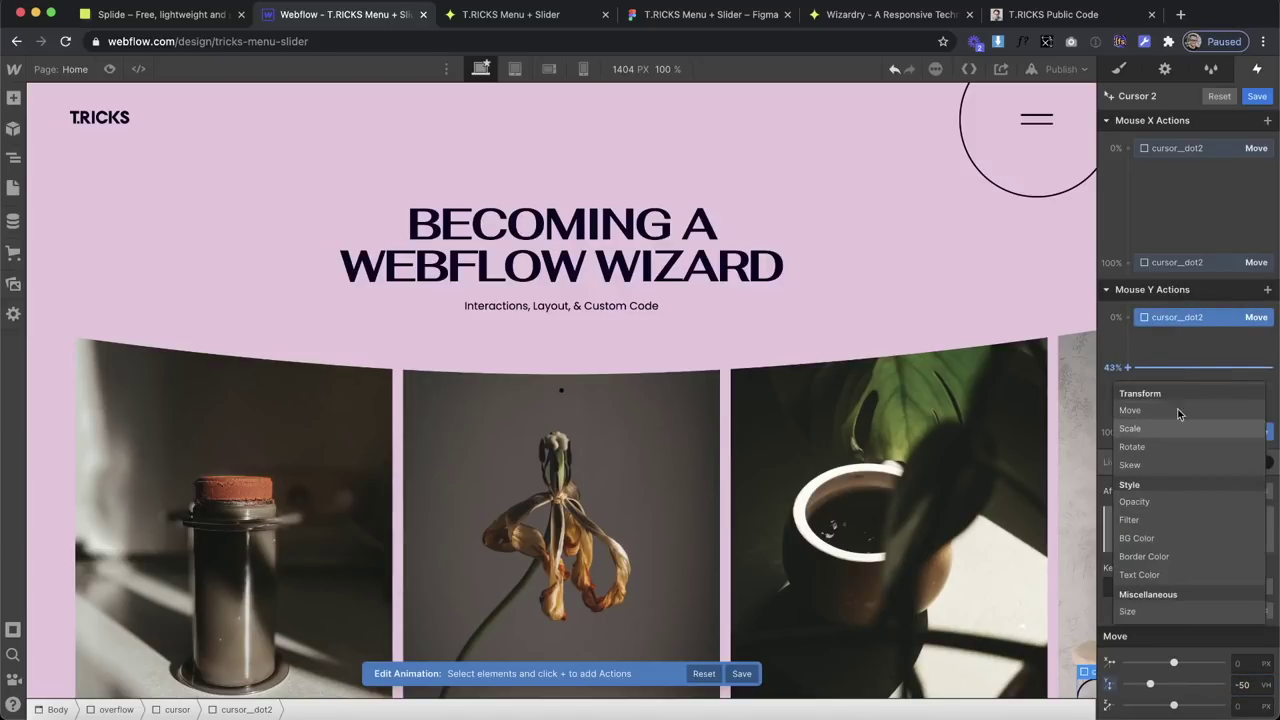
{"action": "left_click", "coordinate": [1180, 250]}
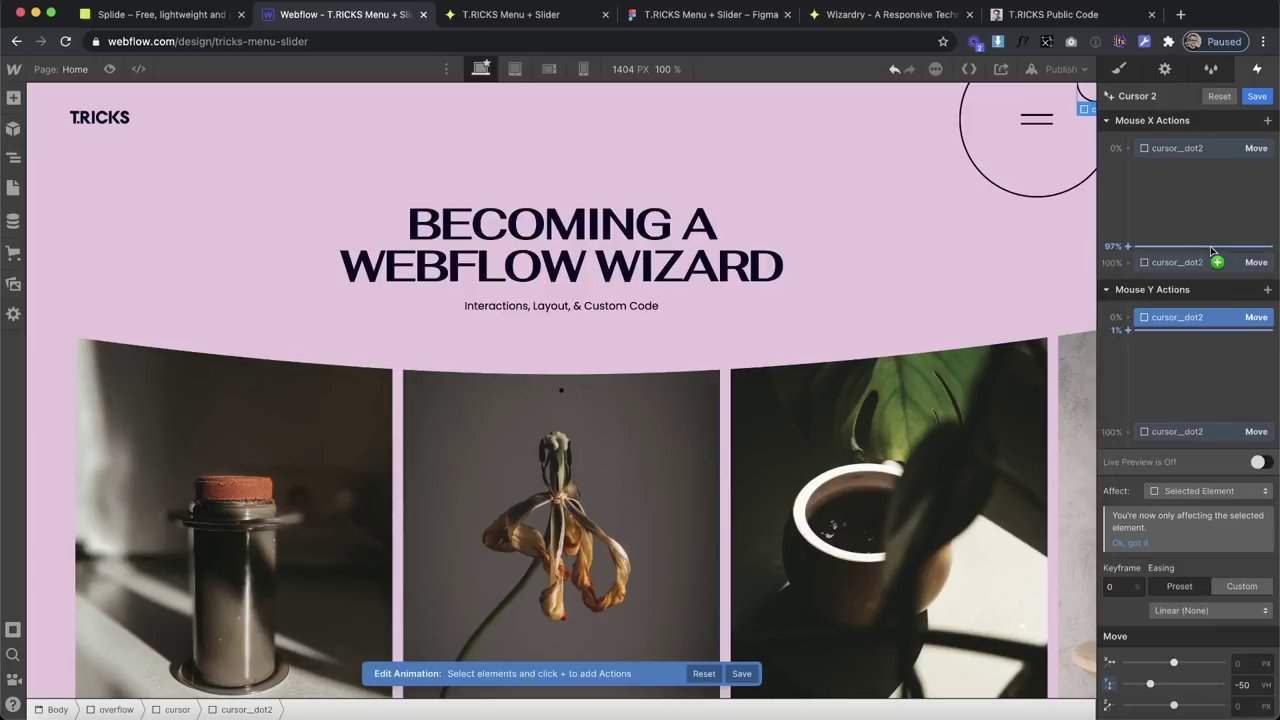
{"action": "left_click", "coordinate": [1199, 491]}
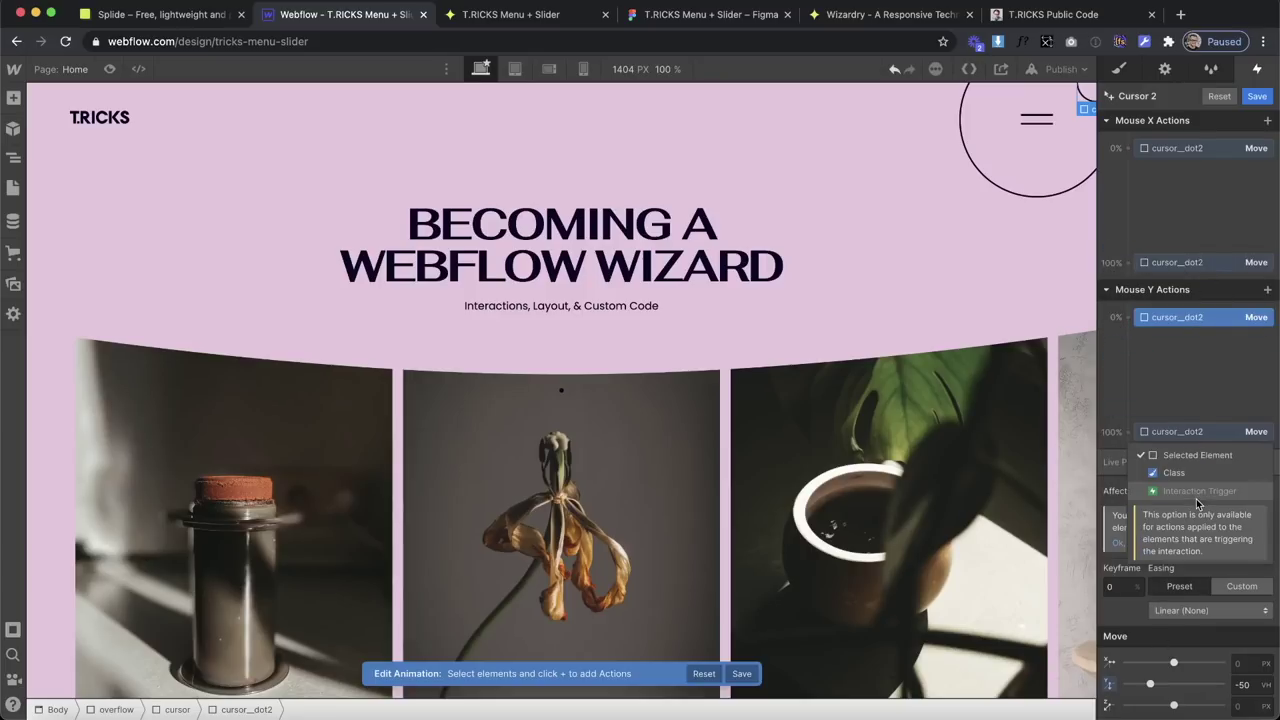
{"action": "left_click", "coordinate": [1185, 476]}
{"action": "left_click", "coordinate": [1188, 403]}
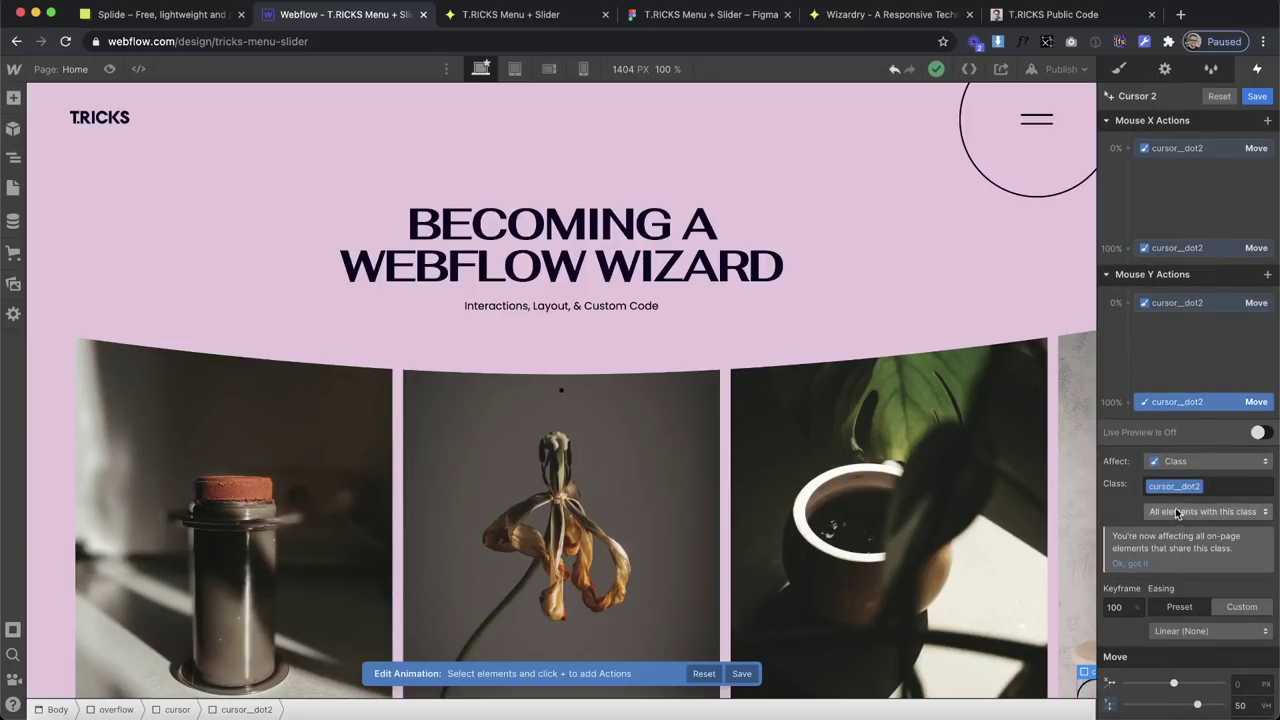
{"action": "left_click", "coordinate": [1188, 249]}
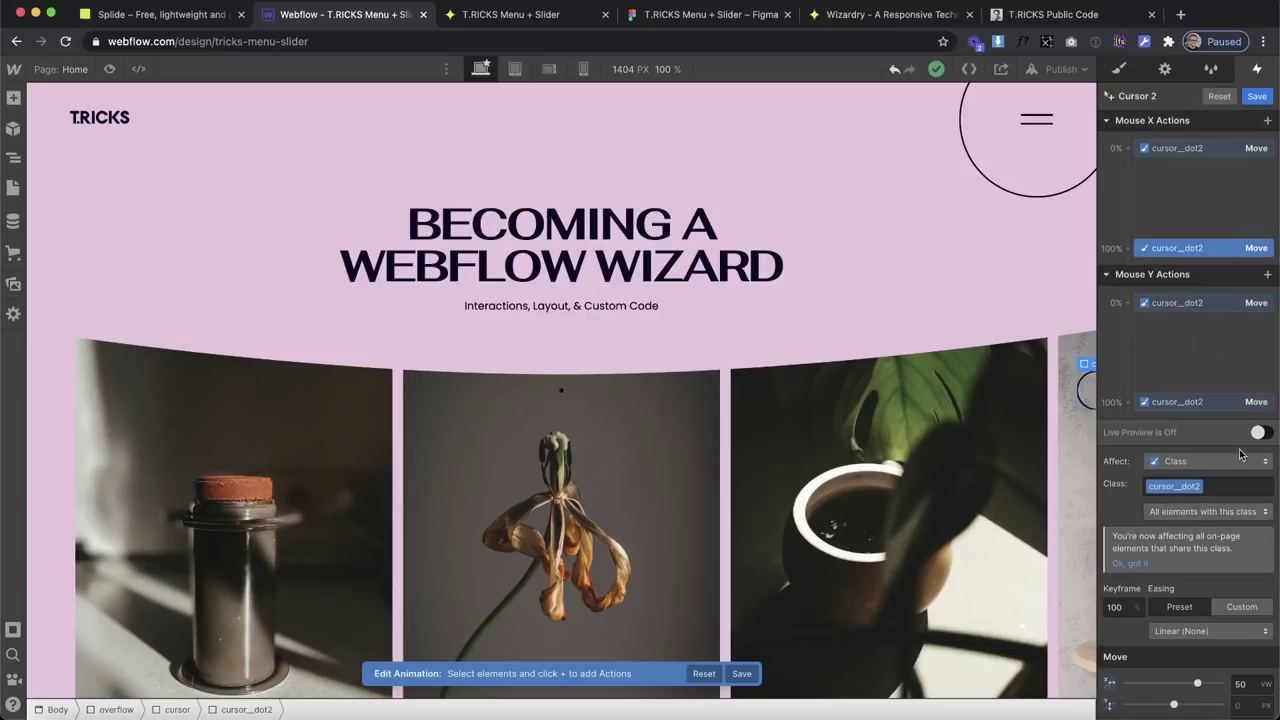
{"action": "left_click", "coordinate": [1258, 432]}
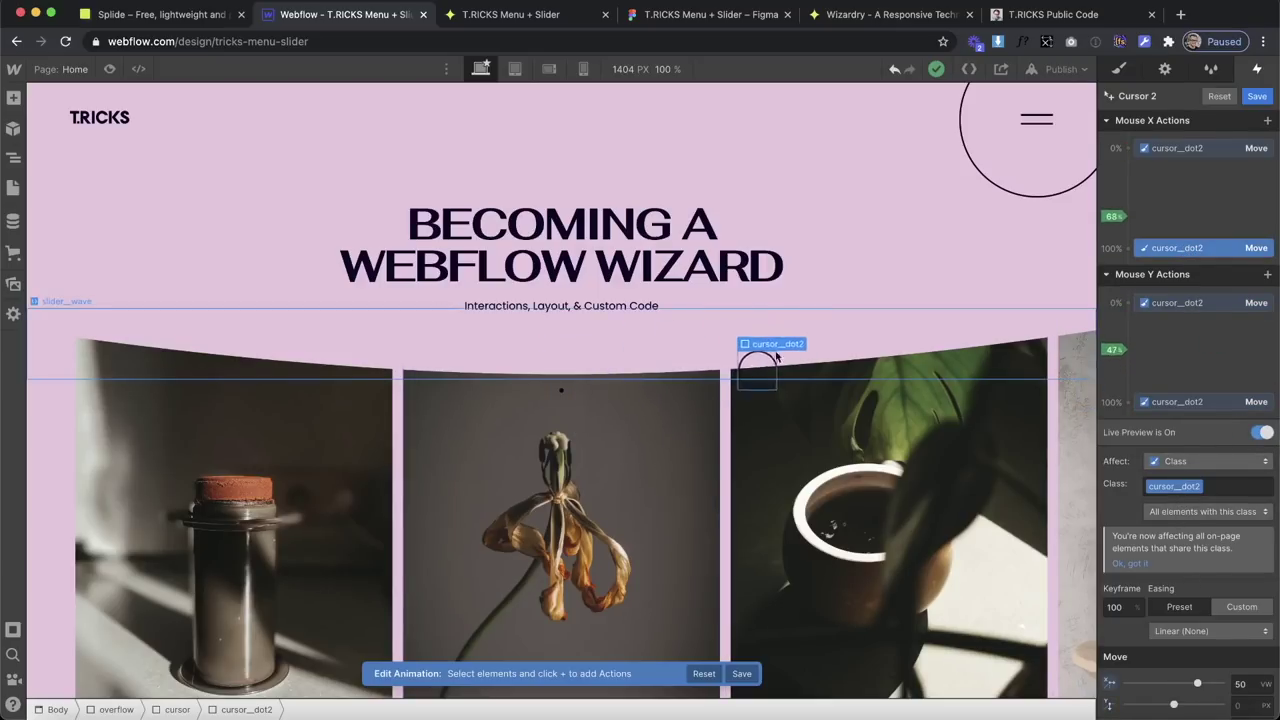
{"action": "left_click", "coordinate": [1257, 96]}
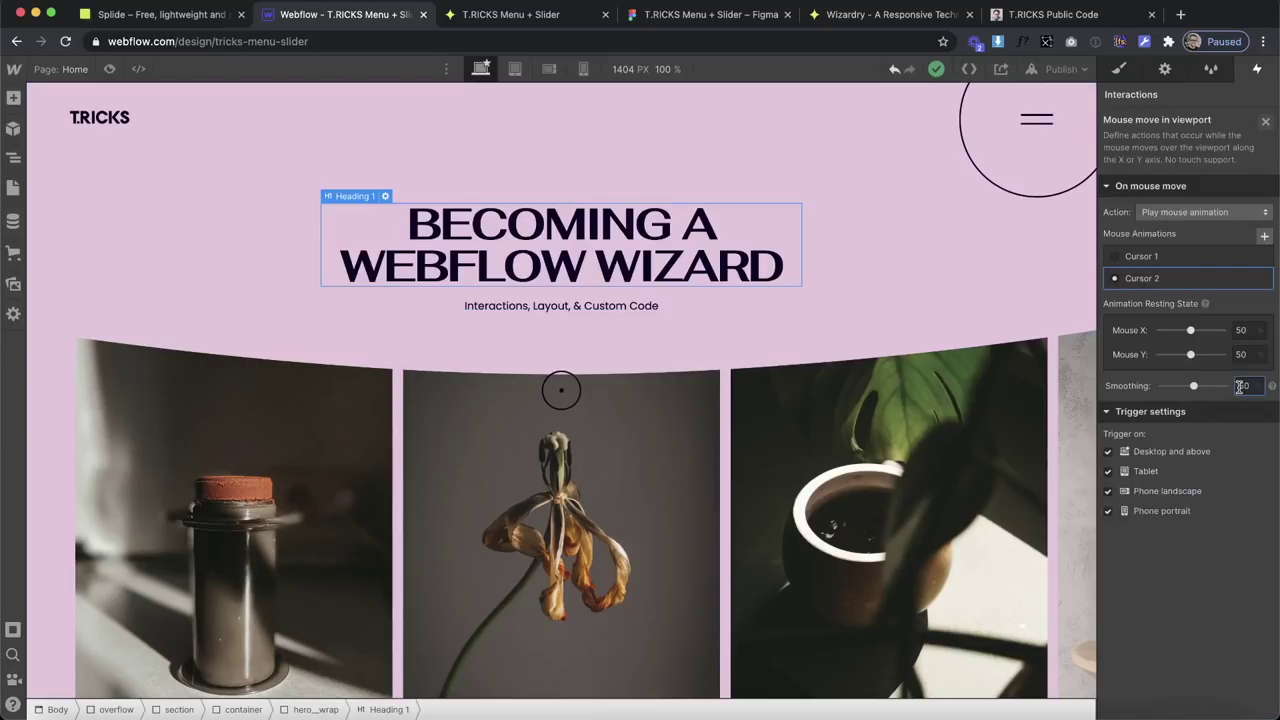
Set the animation smoothing to 90 and preview the page's custom cursor.
{"action": "key", "text": "BackSpace"}
{"action": "key", "text": "BackSpace"}
{"action": "type", "text": "90"}
{"action": "key", "text": "super+shift+p"}
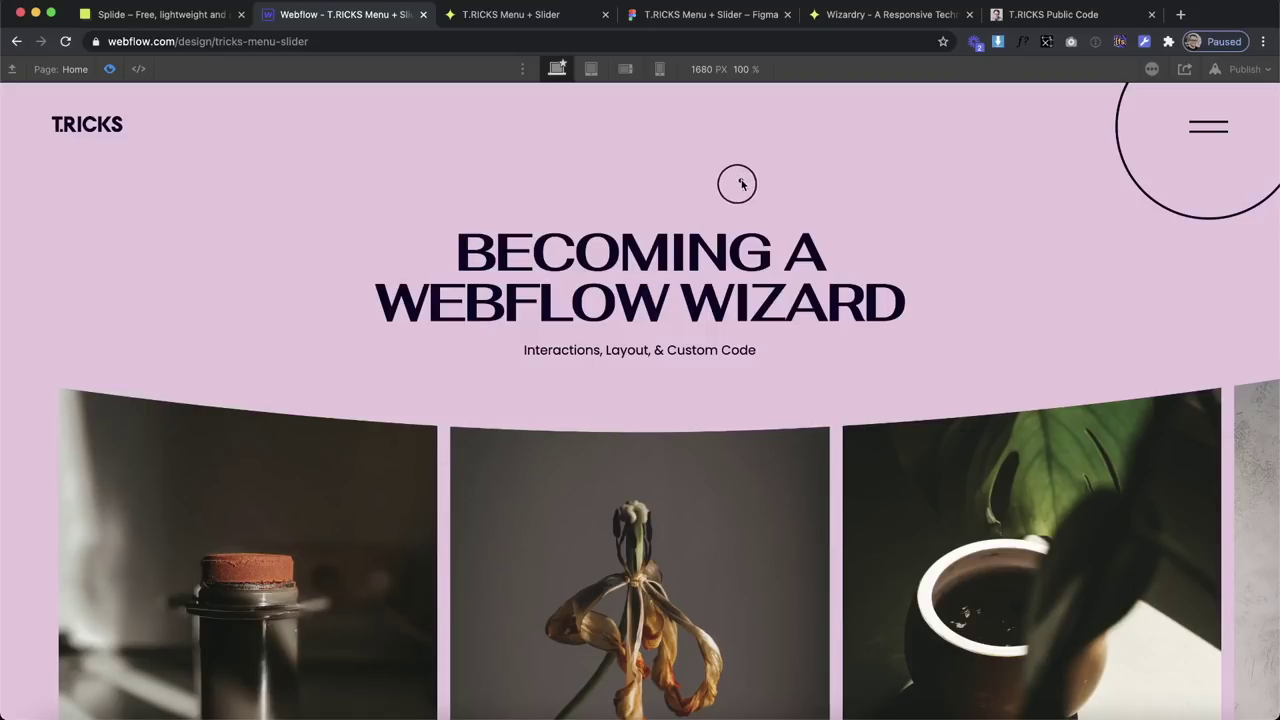
Inspect the dot and DRAG circles in Figma, reading the DRAG circle's 158 width.
{"action": "key", "text": "super+grave"}
{"action": "left_click", "coordinate": [882, 276]}
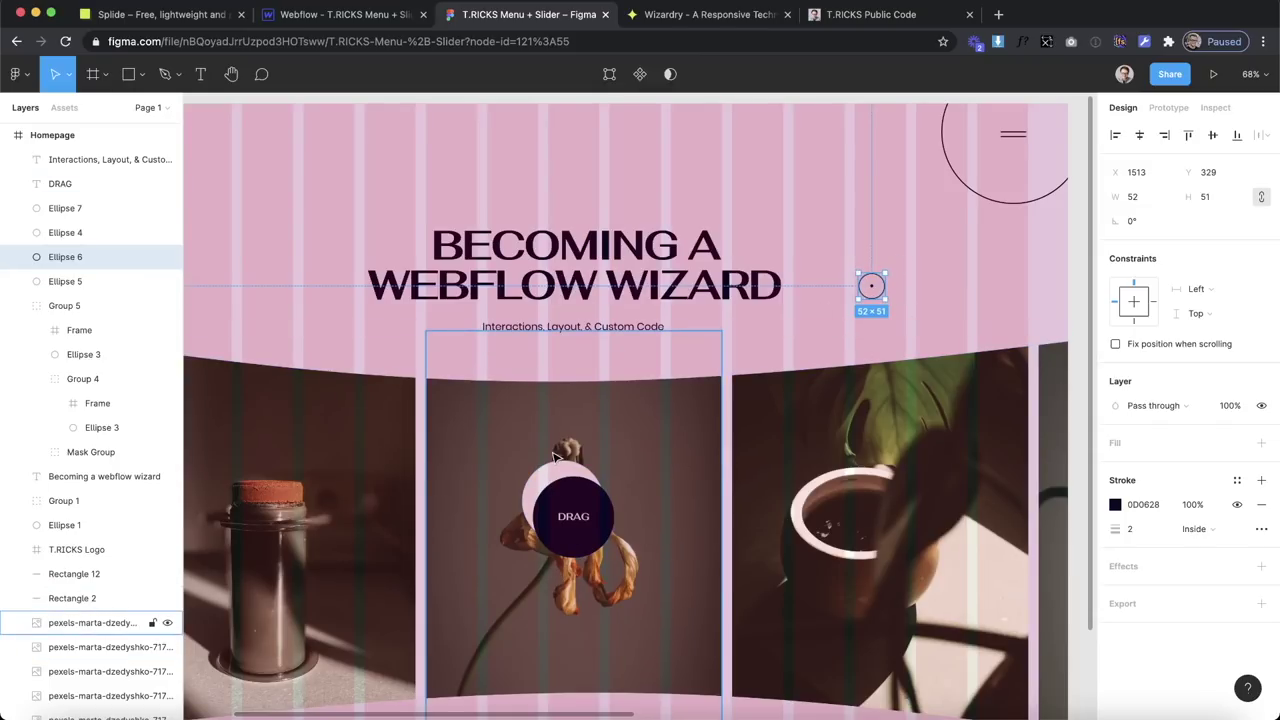
{"action": "left_click", "coordinate": [574, 514]}
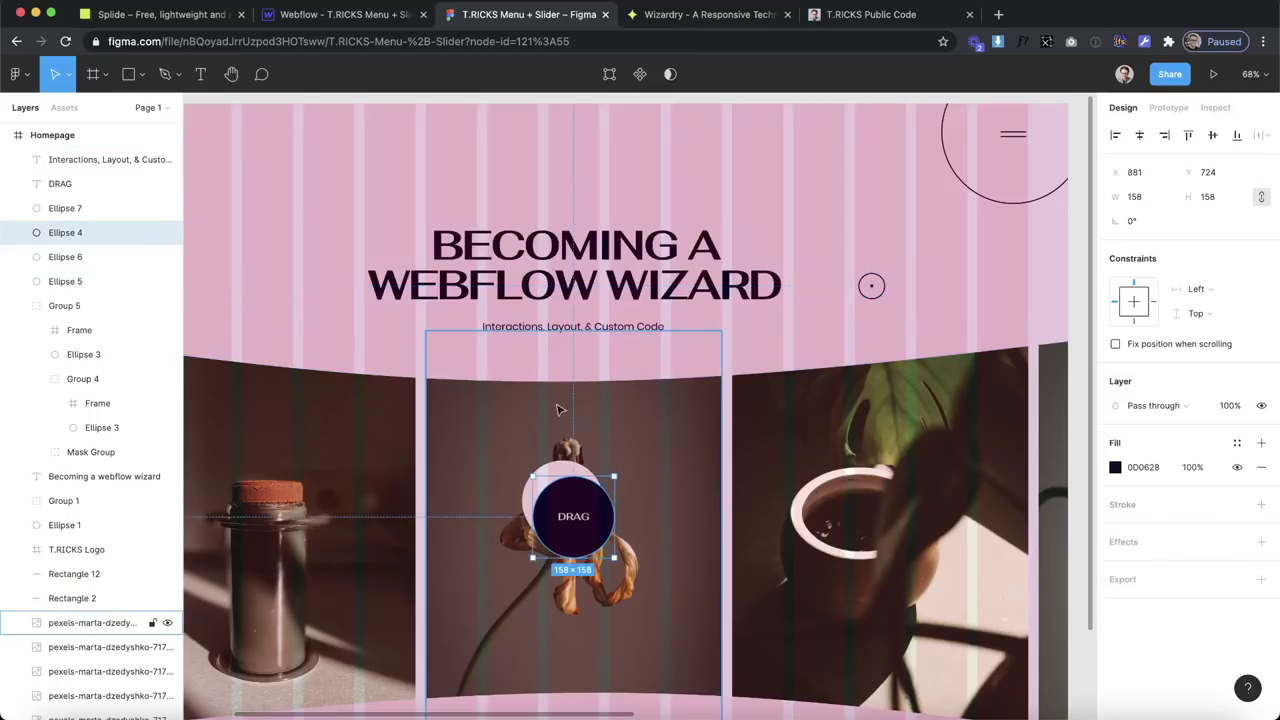
{"action": "left_click", "coordinate": [1138, 197]}
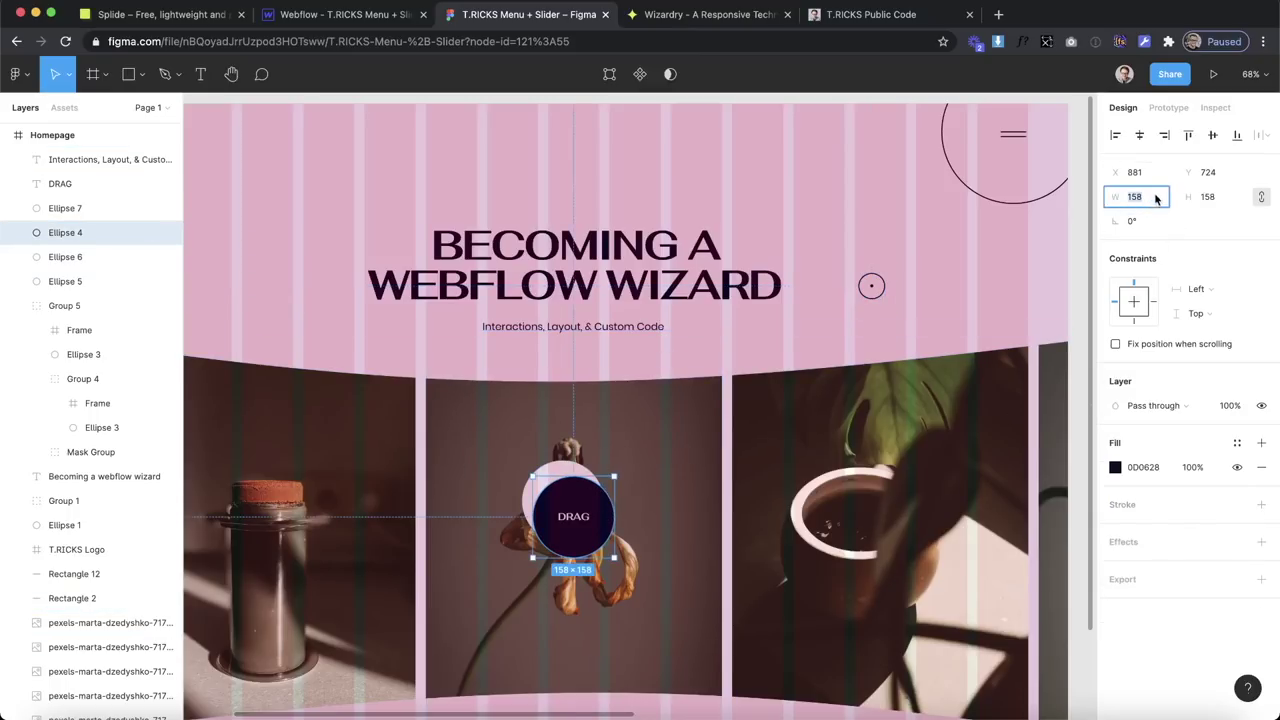
Convert 158 px to em in the PX to EM converter and return to Webflow.
{"action": "left_click", "coordinate": [700, 15]}
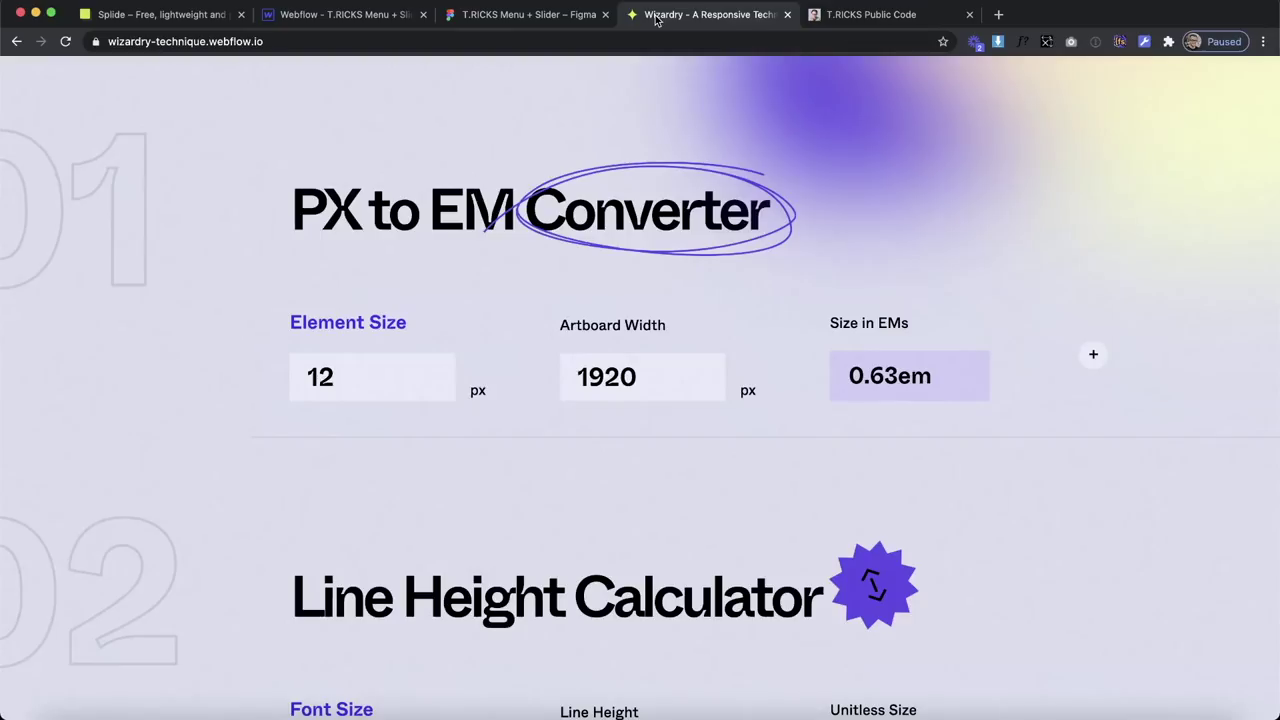
{"action": "key", "text": "BackSpace"}
{"action": "key", "text": "BackSpace"}
{"action": "type", "text": "158"}
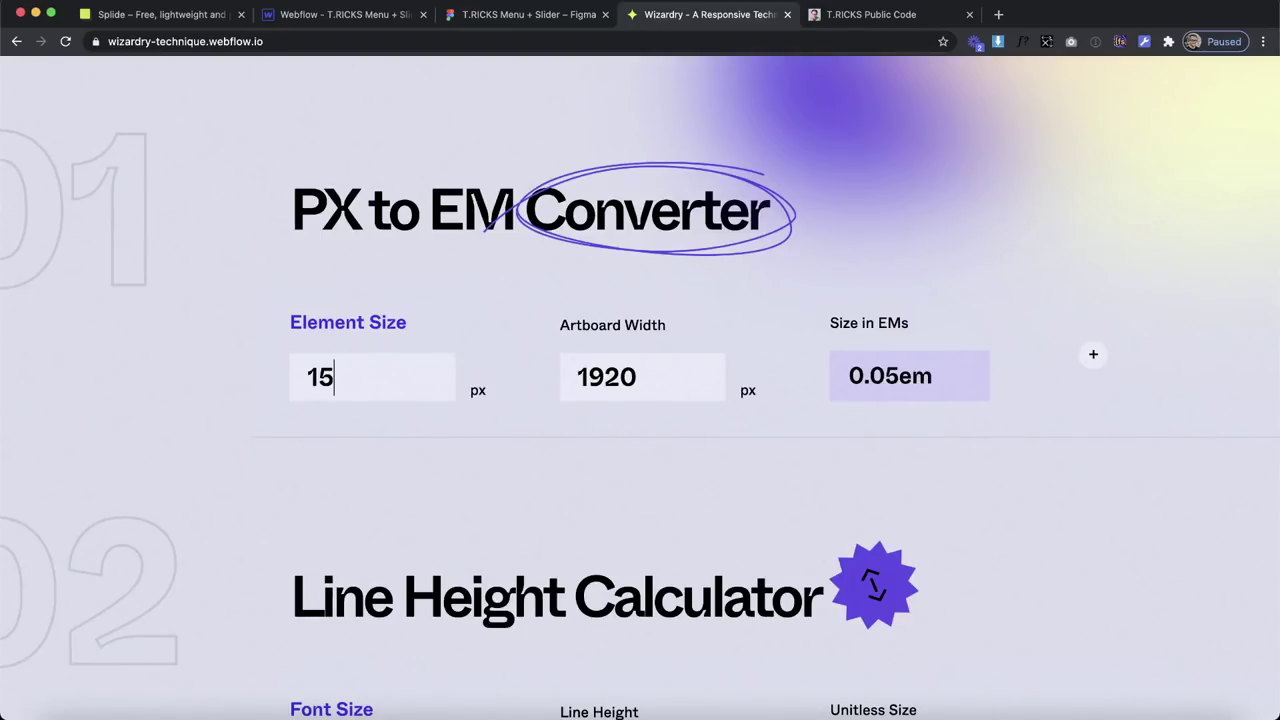
{"action": "left_click", "coordinate": [310, 15]}
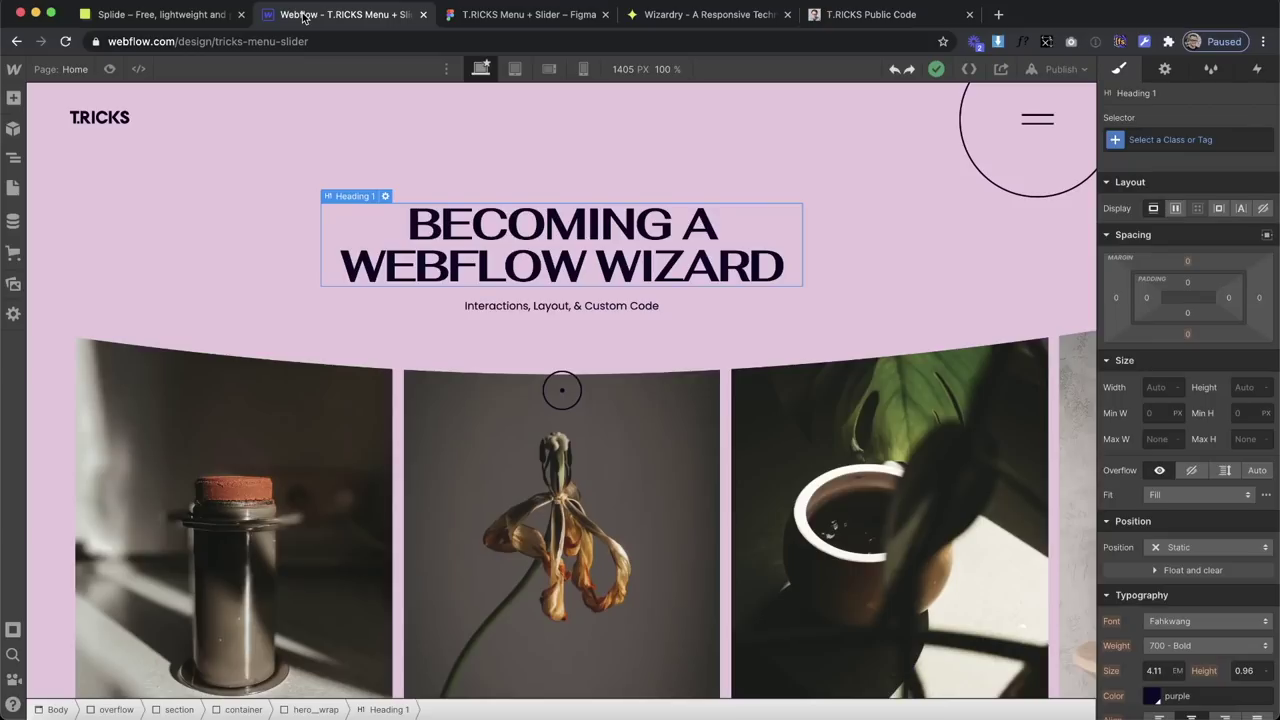
Give cursor_dot2 an is--larger combo class that sets width and height to 8.23em.
{"action": "left_click", "coordinate": [13, 158]}
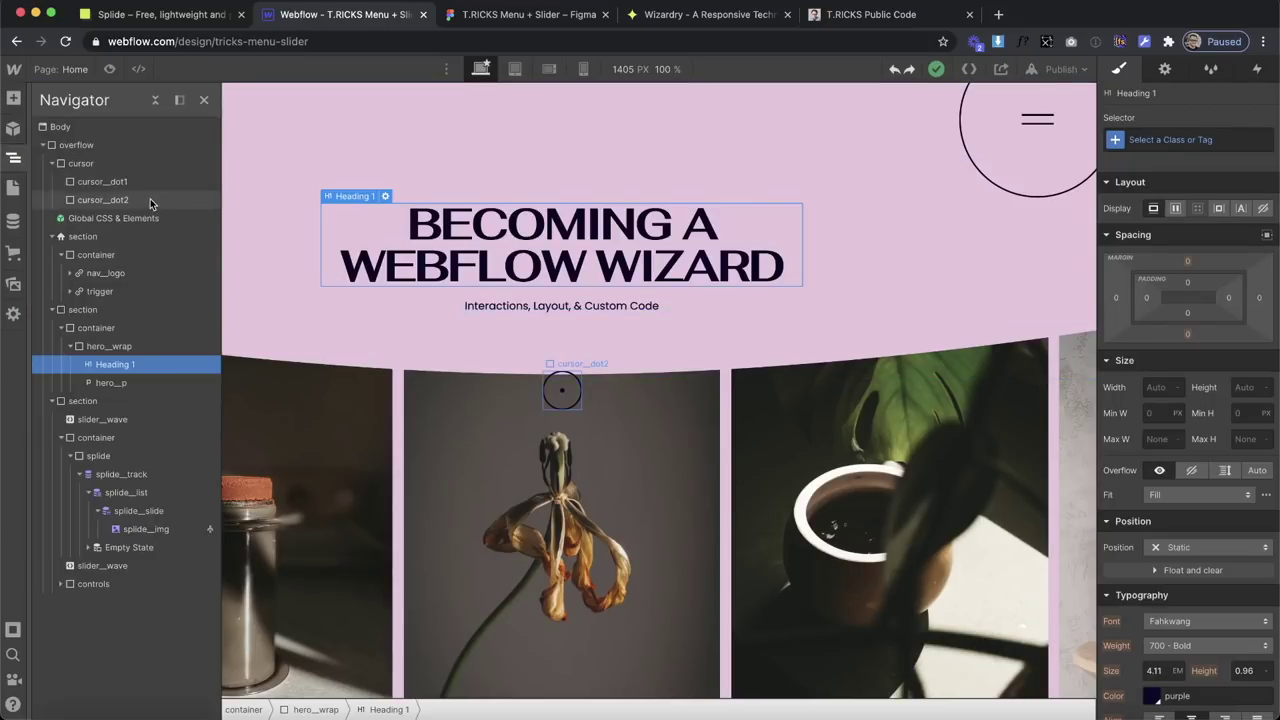
{"action": "left_click", "coordinate": [150, 199]}
{"action": "left_click", "coordinate": [1233, 142]}
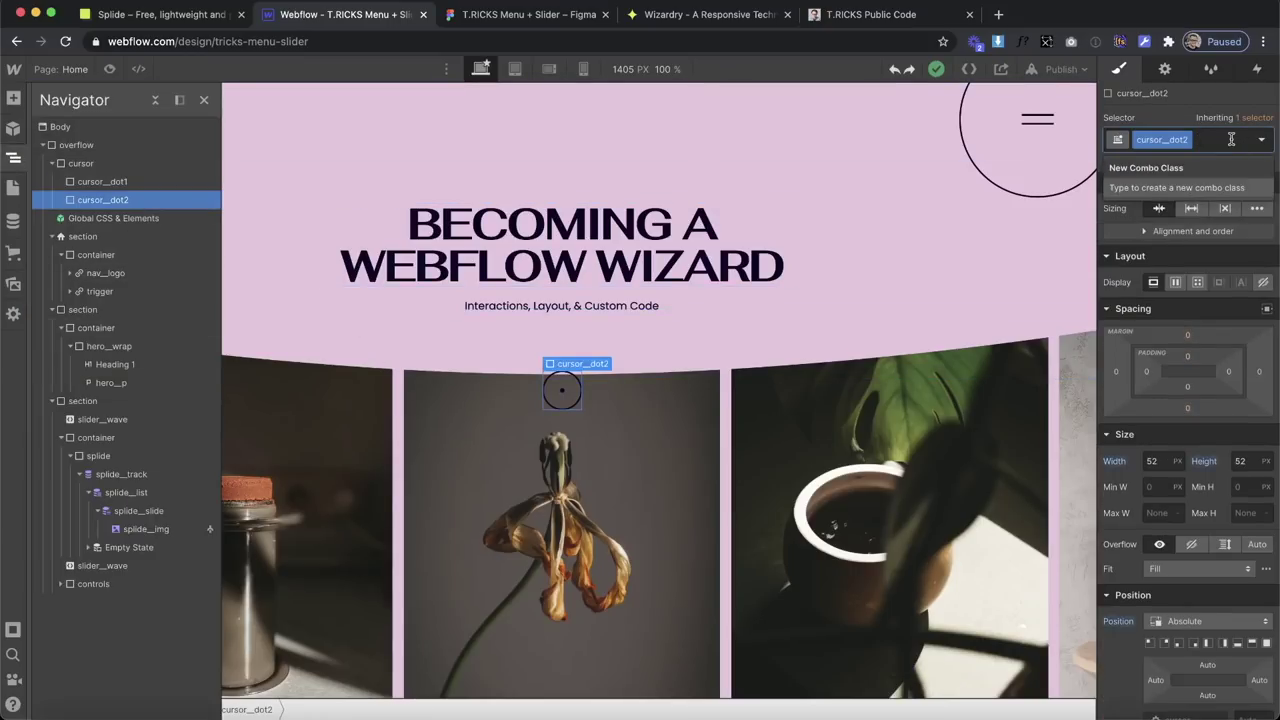
{"action": "type", "text": "is--large"}
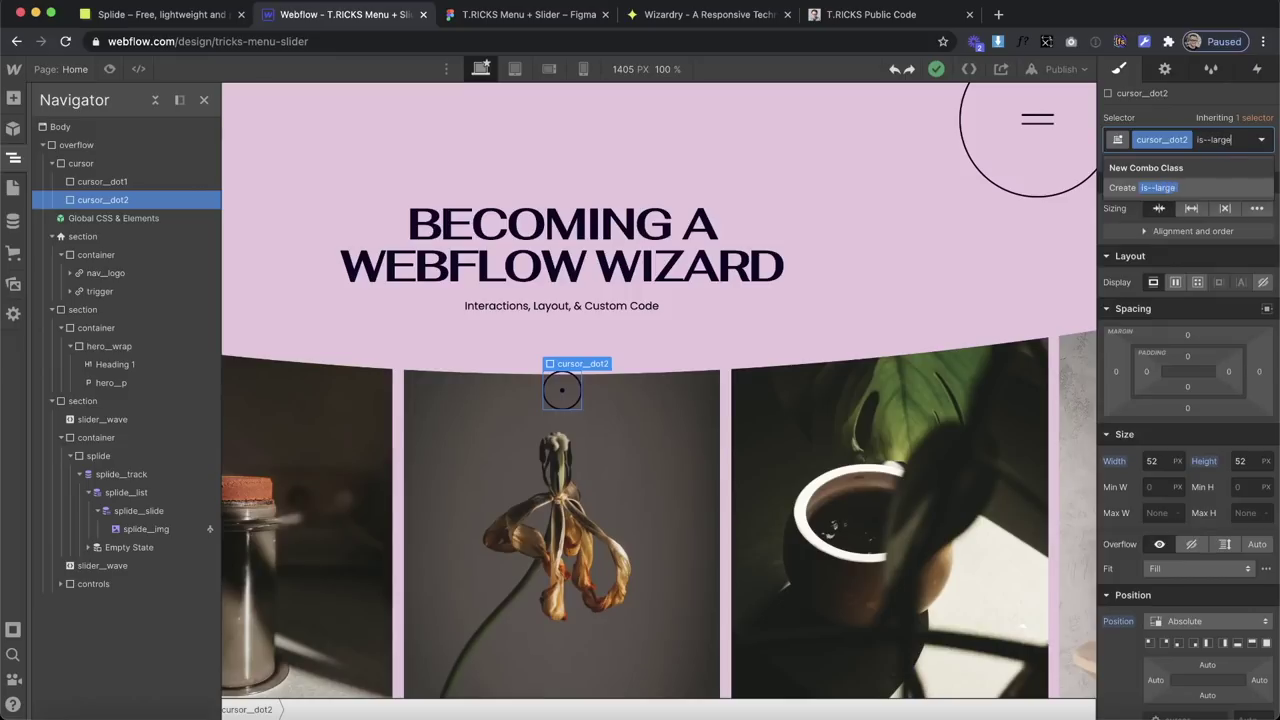
{"action": "key", "text": "Return"}
{"action": "scroll", "coordinate": [1169, 403], "scroll_direction": "down", "scroll_amount": 5}
{"action": "scroll", "coordinate": [1170, 360], "scroll_direction": "up", "scroll_amount": 3}
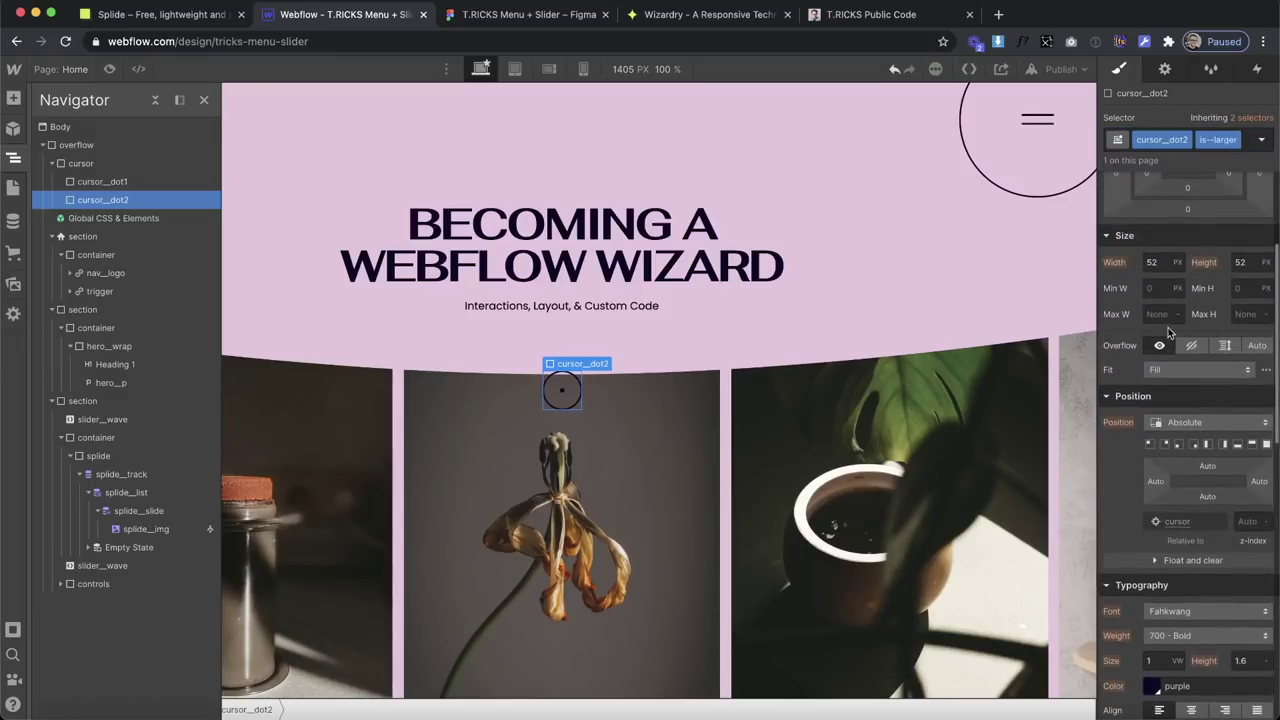
{"action": "left_click", "coordinate": [1154, 262]}
{"action": "type", "text": "8.23em"}
{"action": "key", "text": "Tab"}
{"action": "type", "text": "8.23em"}
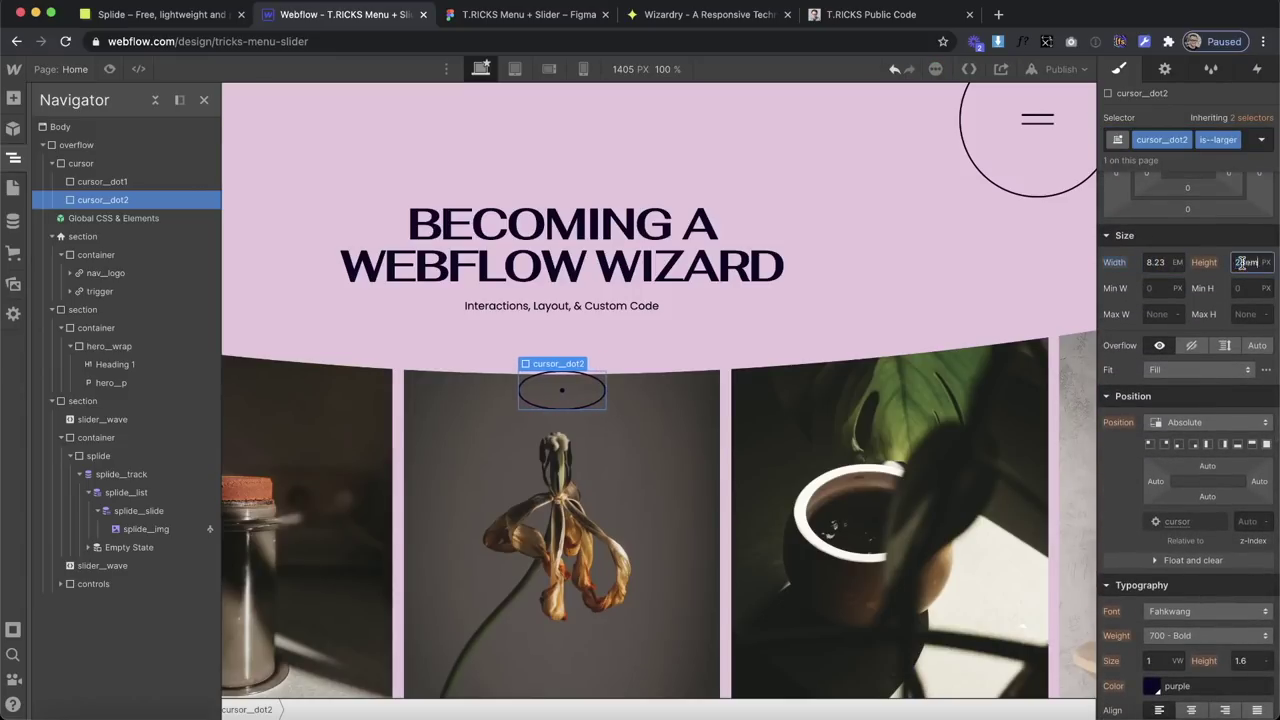
Fill the is--larger dot with Purple, then remove the combo class from cursor_dot2.
{"action": "scroll", "coordinate": [1202, 390], "scroll_direction": "down", "scroll_amount": 8}
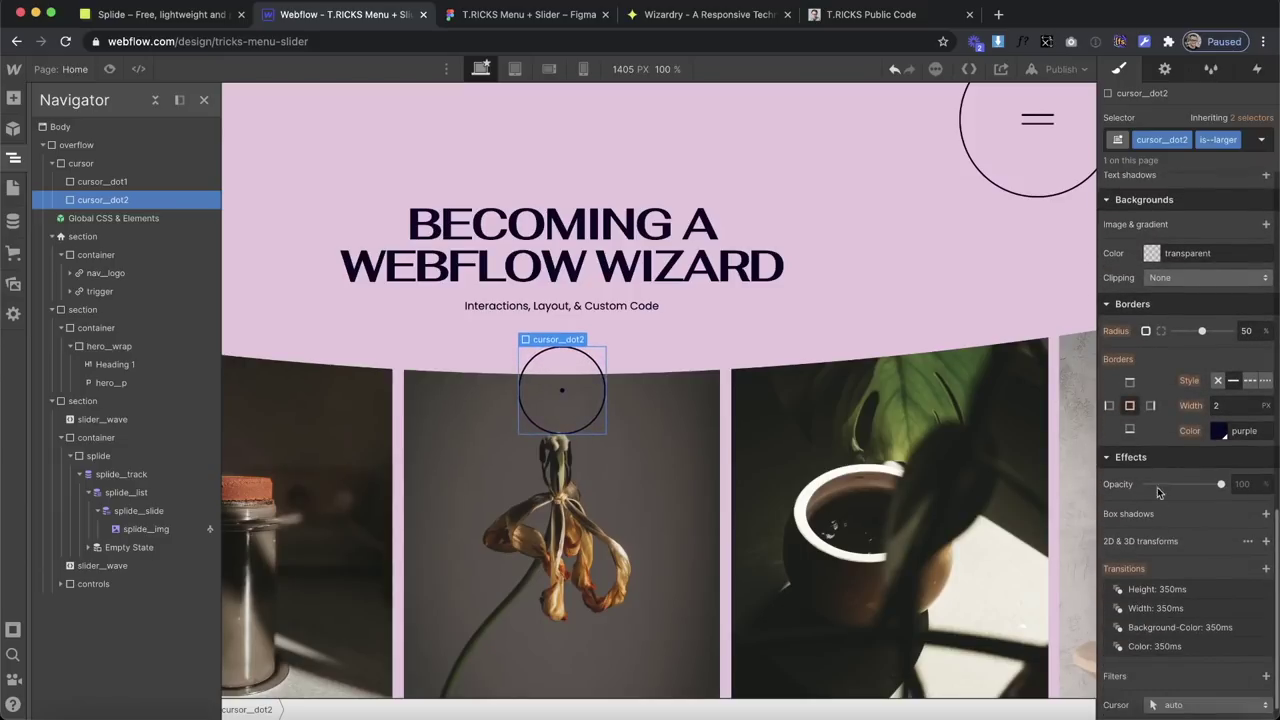
{"action": "left_click", "coordinate": [1152, 254]}
{"action": "left_click", "coordinate": [1147, 495]}
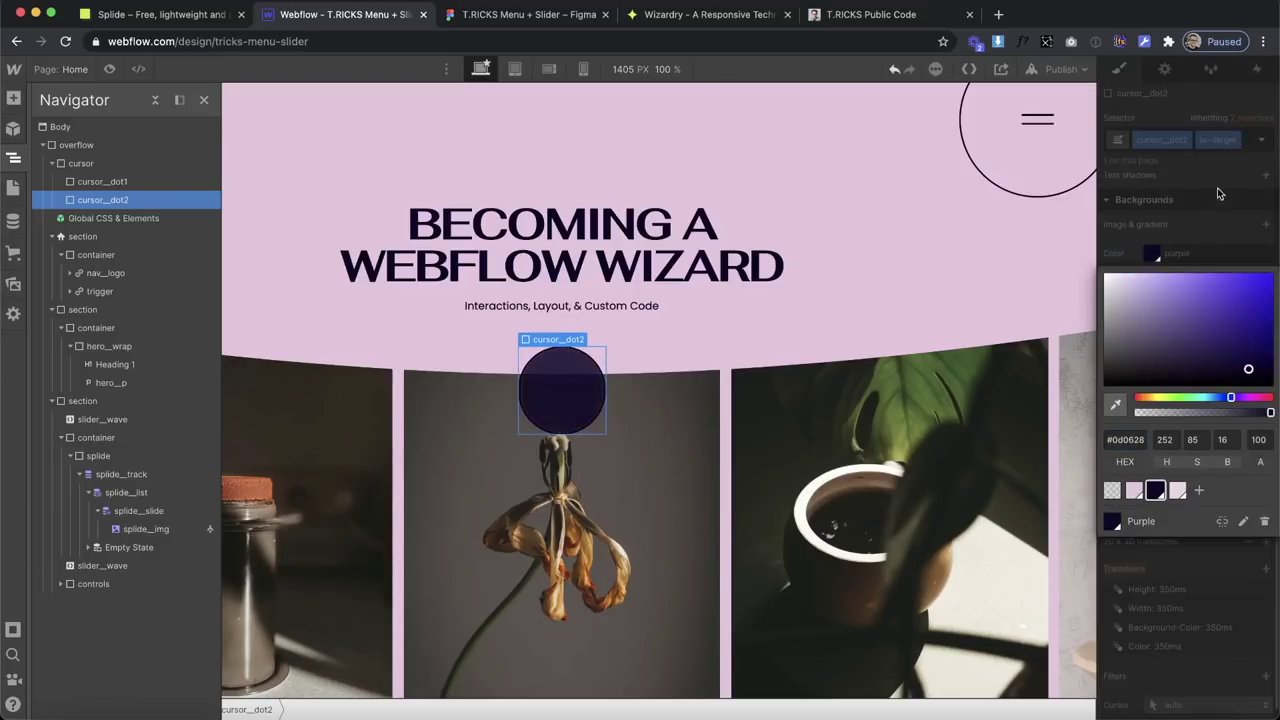
{"action": "left_click", "coordinate": [1191, 206]}
{"action": "scroll", "coordinate": [1191, 206], "scroll_direction": "up", "scroll_amount": 8}
{"action": "left_click", "coordinate": [1247, 141]}
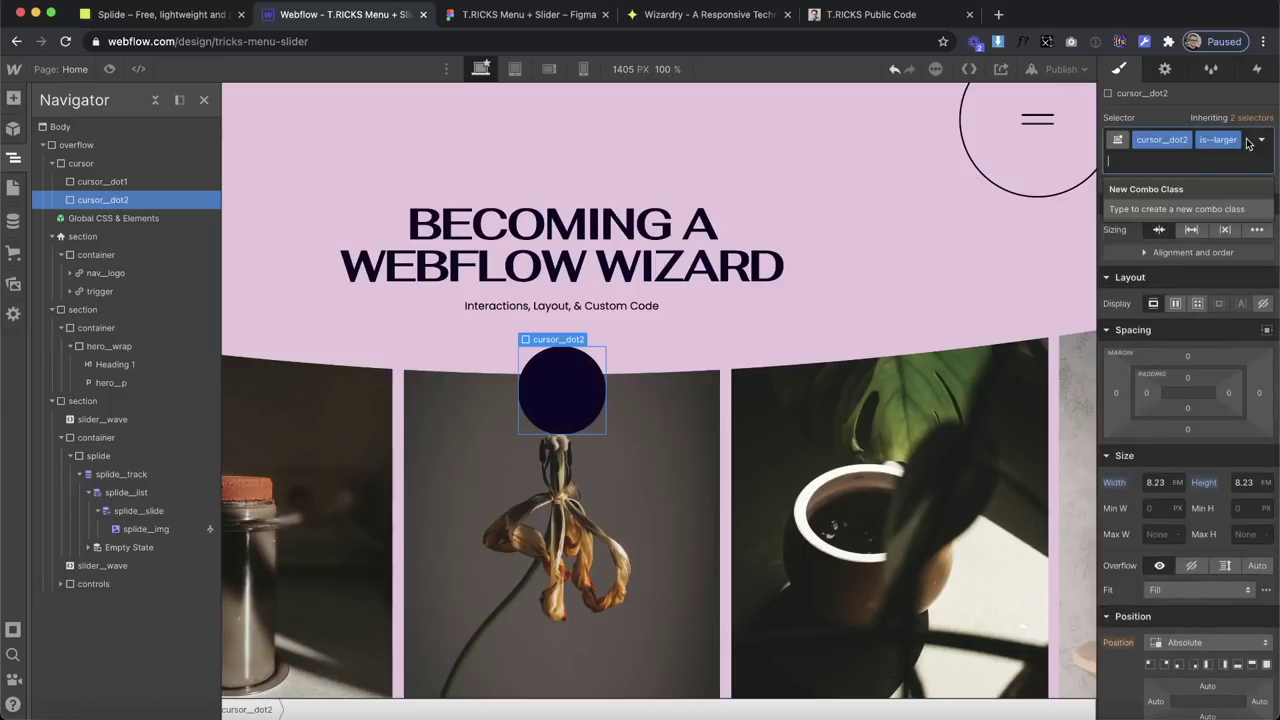
{"action": "key", "text": "BackSpace"}
Add a new paragraph reading DRAG, then cut it out of the hero.
{"action": "left_click", "coordinate": [13, 99]}
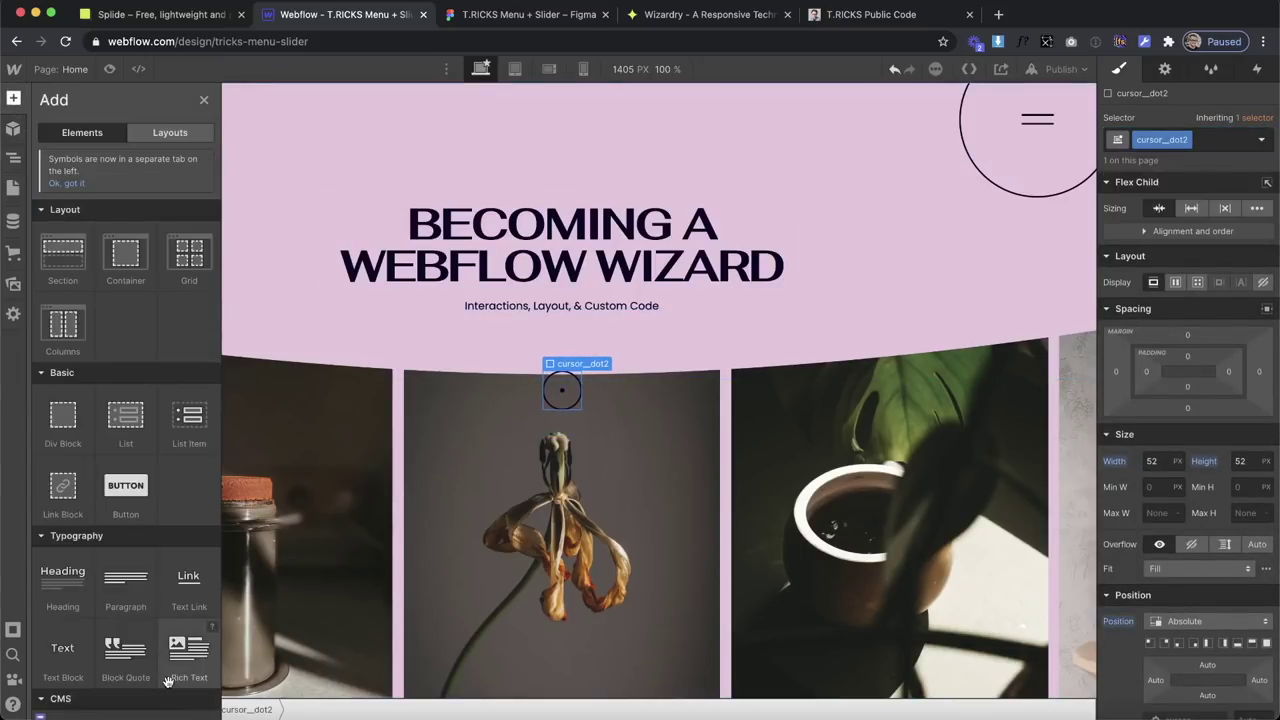
{"action": "left_click_drag", "start_coordinate": [122, 580], "coordinate": [625, 302]}
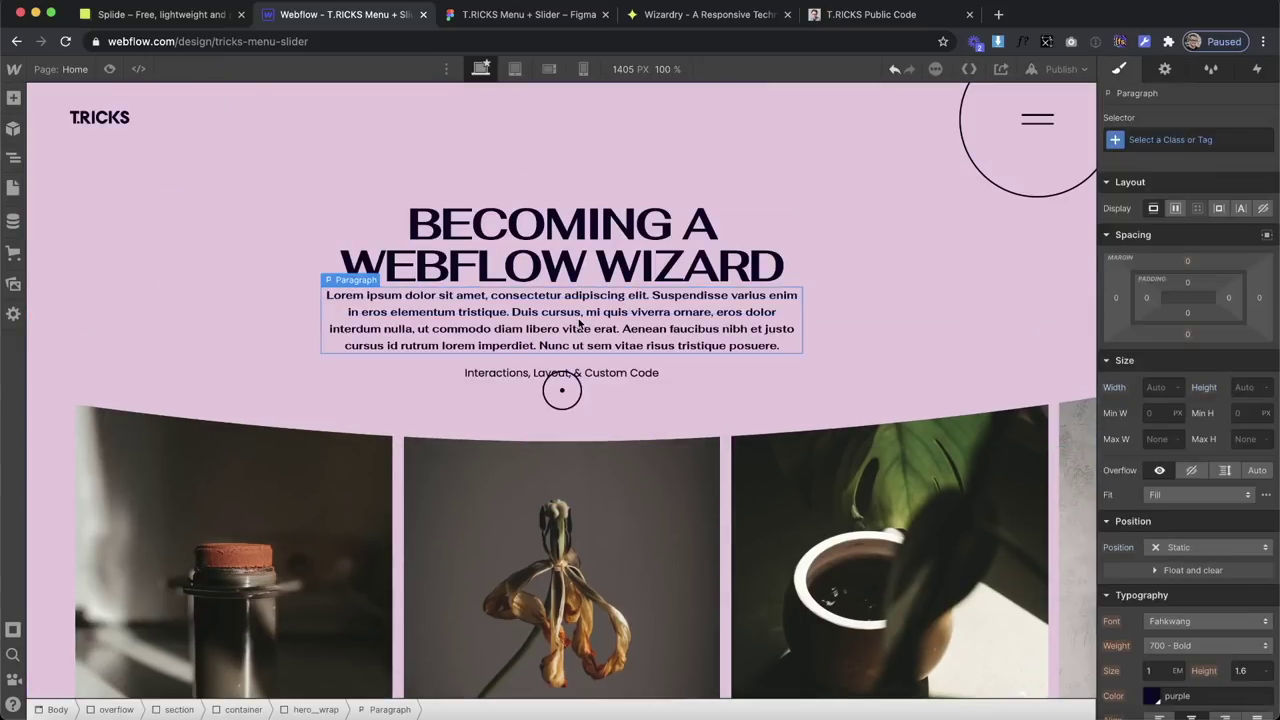
{"action": "left_click_drag", "start_coordinate": [779, 344], "coordinate": [280, 300]}
{"action": "type", "text": "DRAG"}
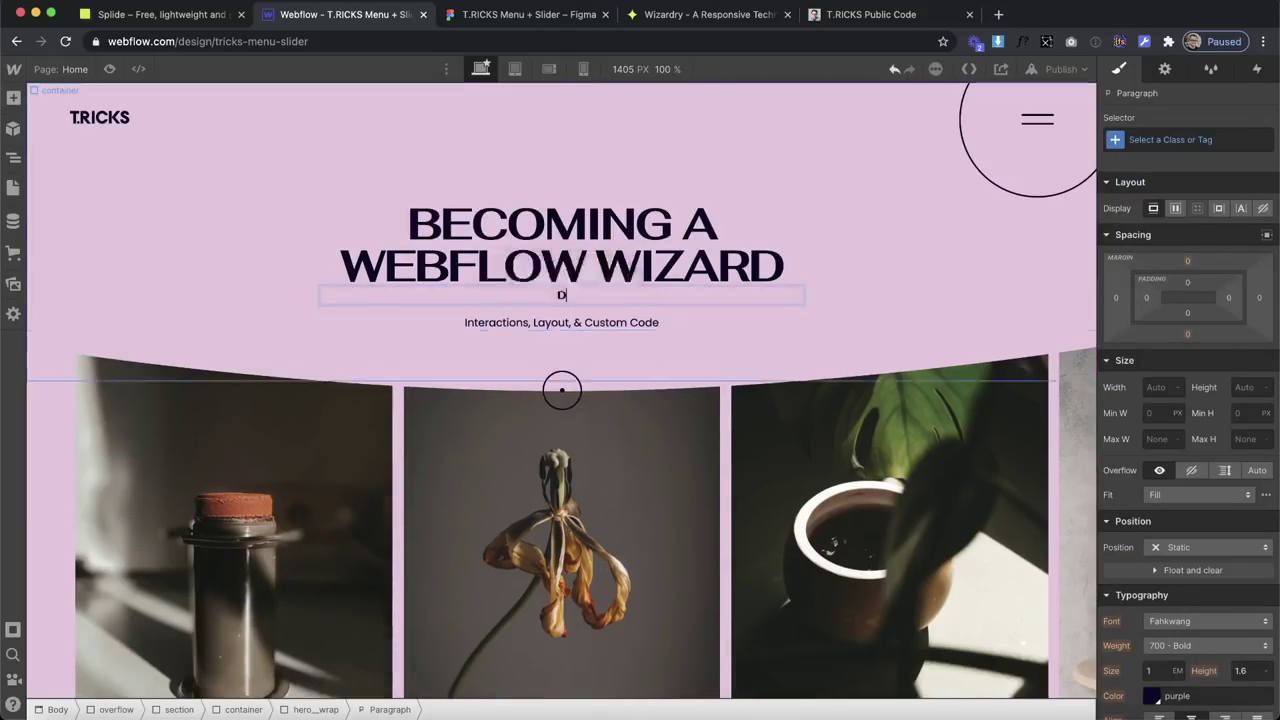
{"action": "key", "text": "Escape"}
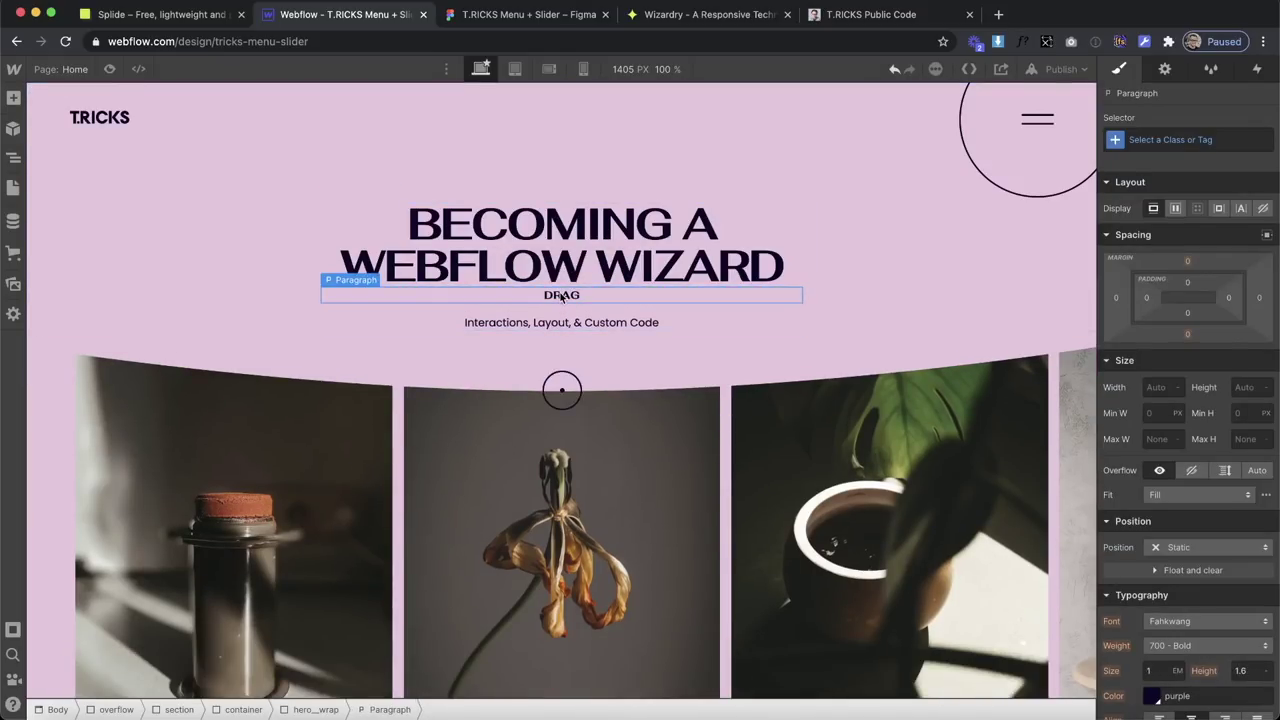
{"action": "key", "text": "Delete"}
Flex-centre cursor_dot2's contents and give the DRAG paragraph inside it the class cursor__Text.
{"action": "left_click", "coordinate": [15, 162]}
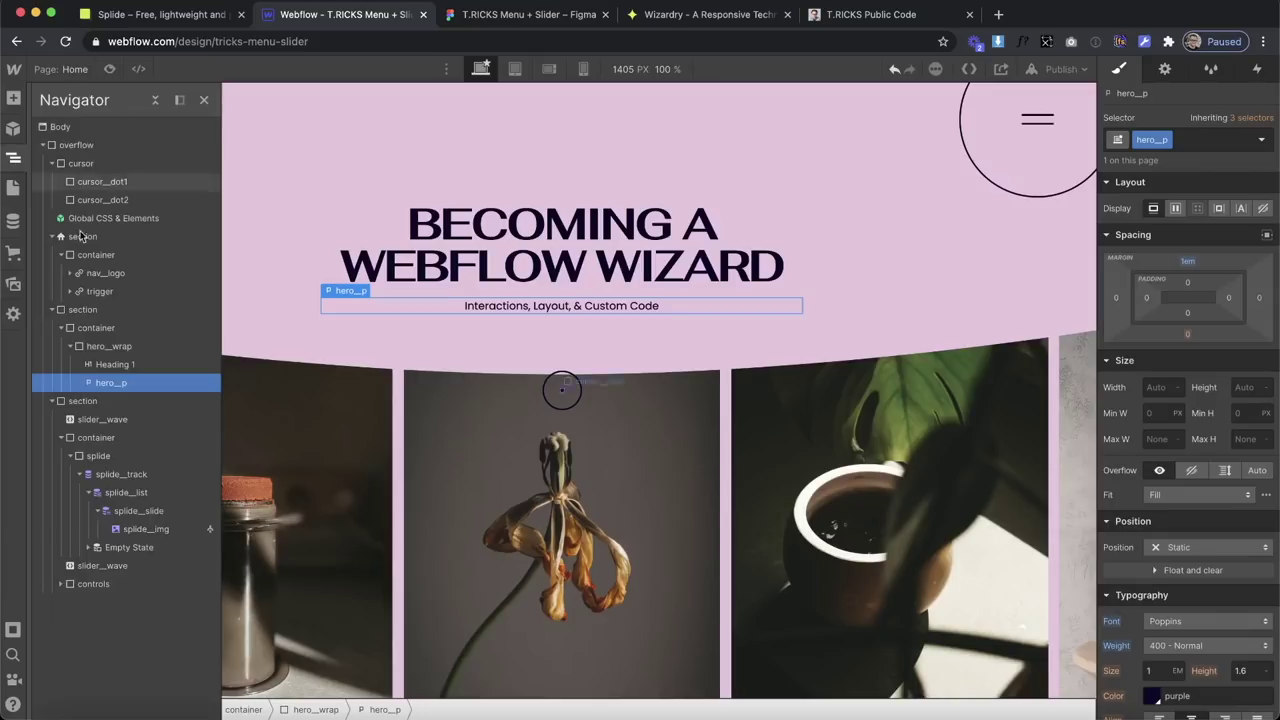
{"action": "left_click", "coordinate": [134, 201]}
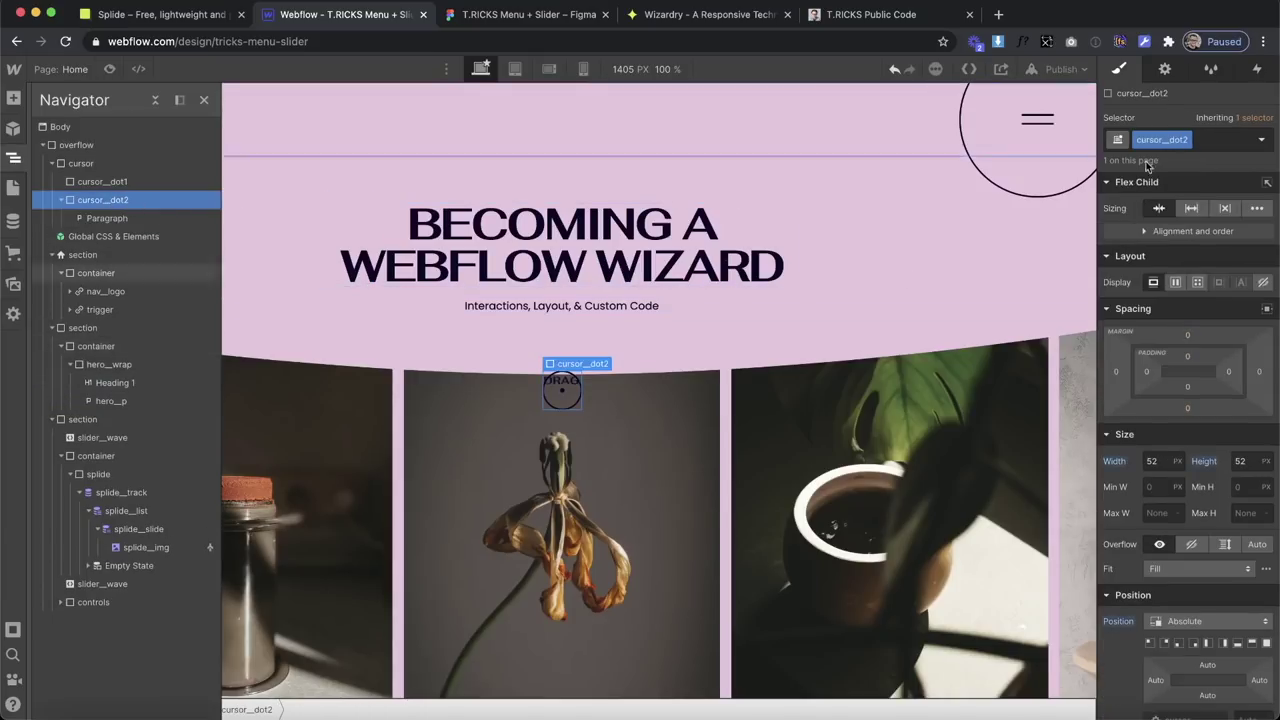
{"action": "left_click", "coordinate": [1175, 283]}
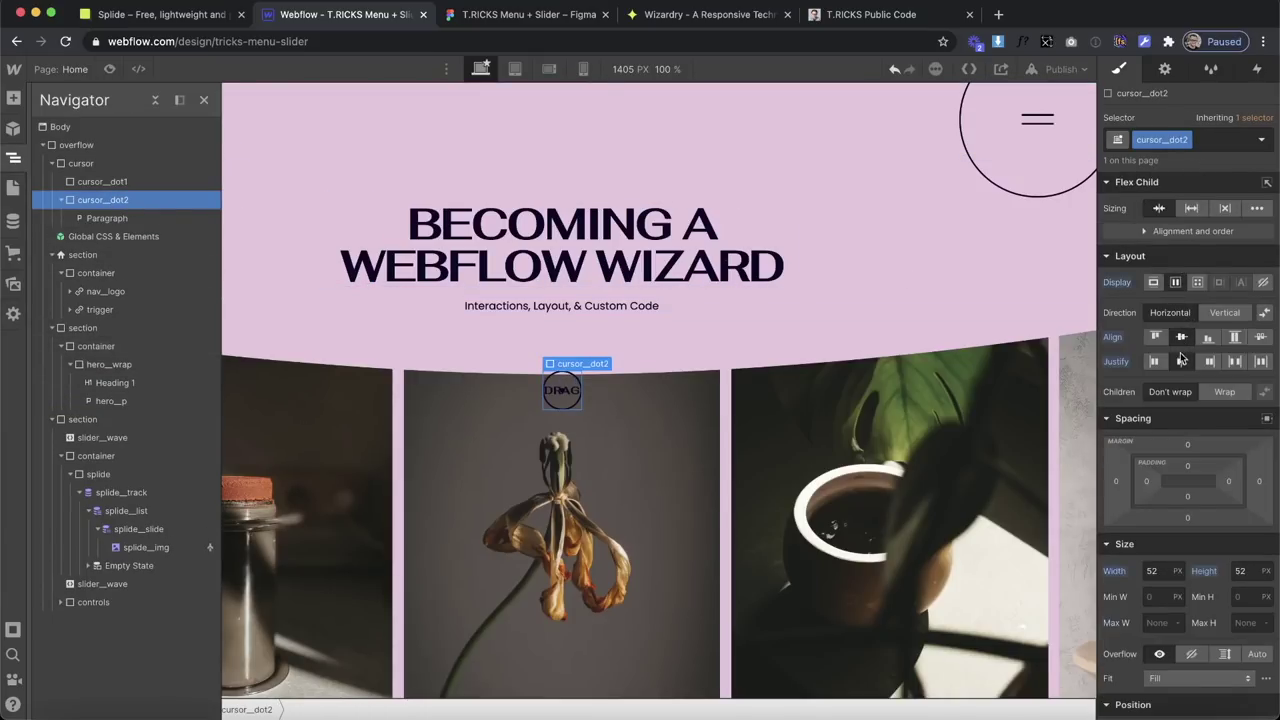
{"action": "left_click", "coordinate": [106, 218]}
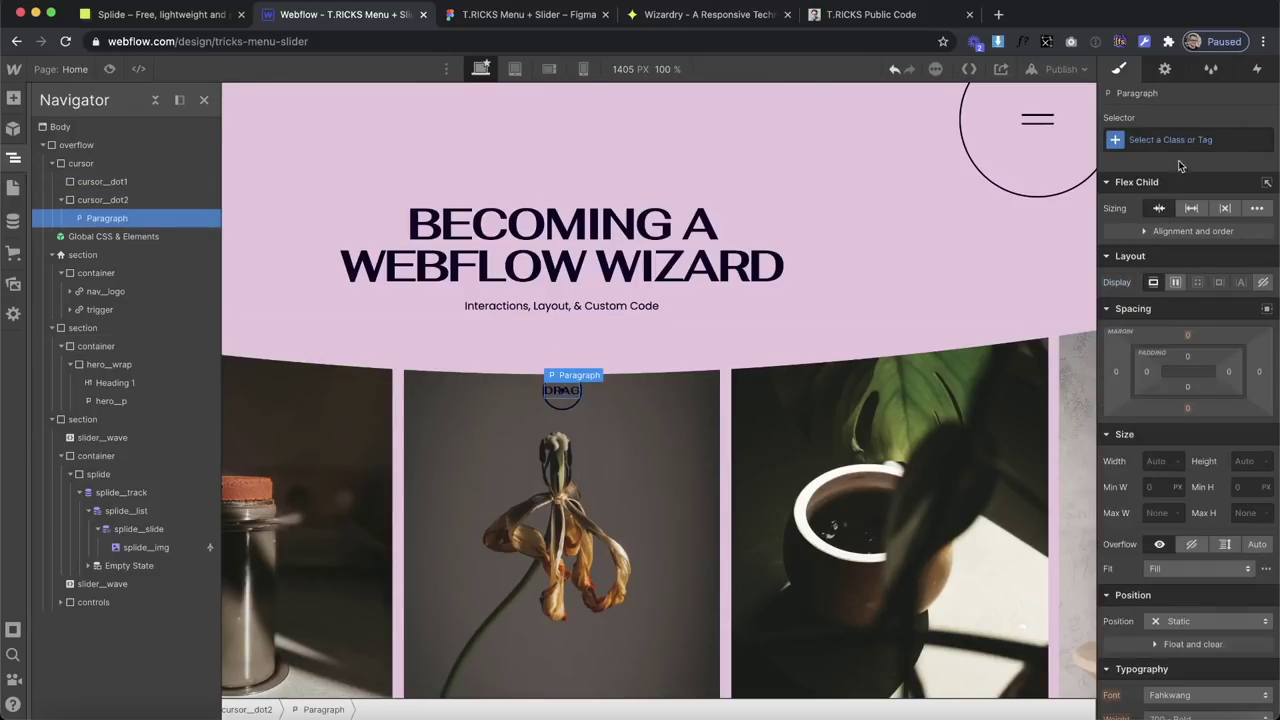
{"action": "left_click", "coordinate": [1178, 140]}
{"action": "type", "text": "curso"}
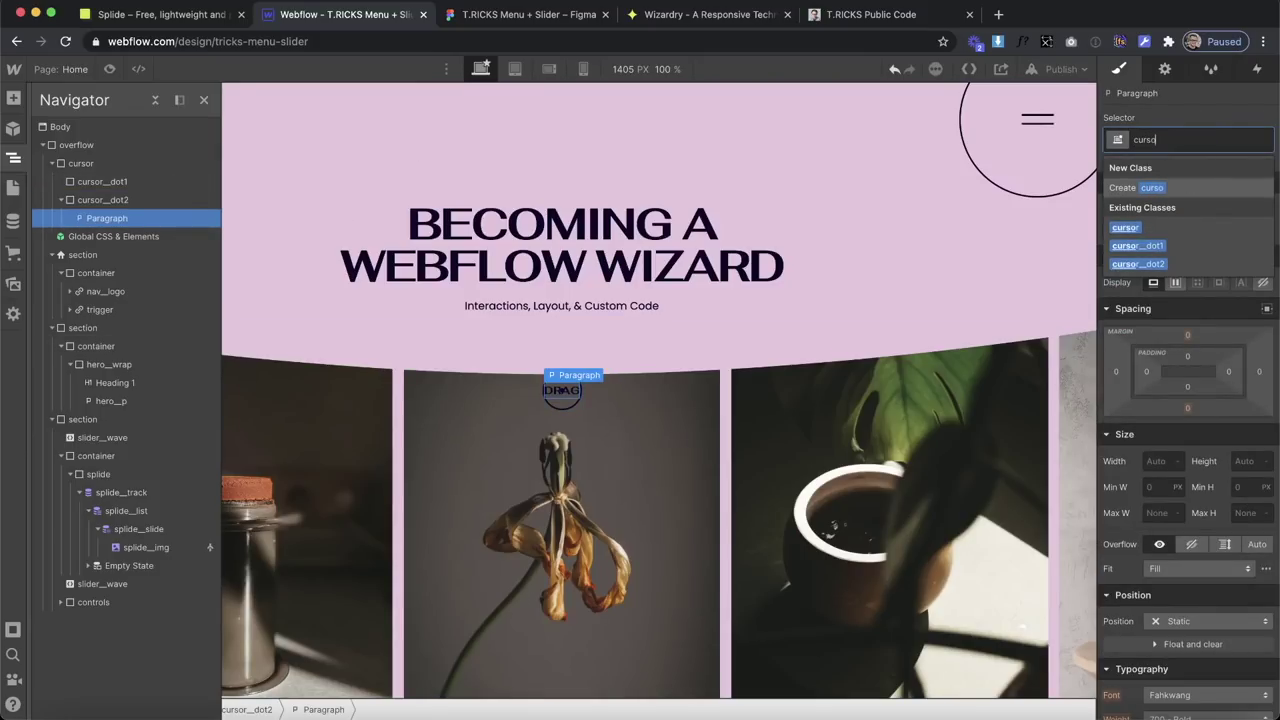
{"action": "type", "text": "r__Text"}
{"action": "key", "text": "Return"}
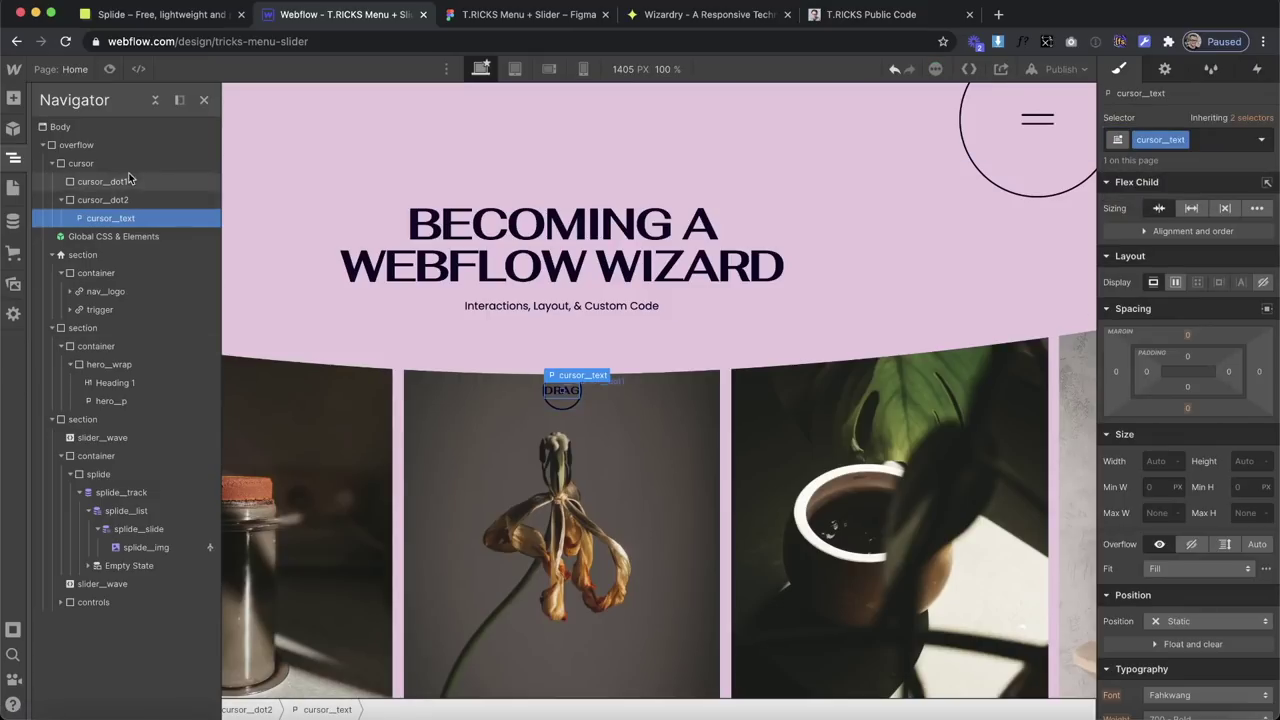
Make cursor_dot2's text colour transparent.
{"action": "left_click", "coordinate": [125, 200]}
{"action": "scroll", "coordinate": [1178, 487], "scroll_direction": "down", "scroll_amount": 1}
{"action": "scroll", "coordinate": [1180, 485], "scroll_direction": "down", "scroll_amount": 2}
{"action": "scroll", "coordinate": [1190, 480], "scroll_direction": "down", "scroll_amount": 10}
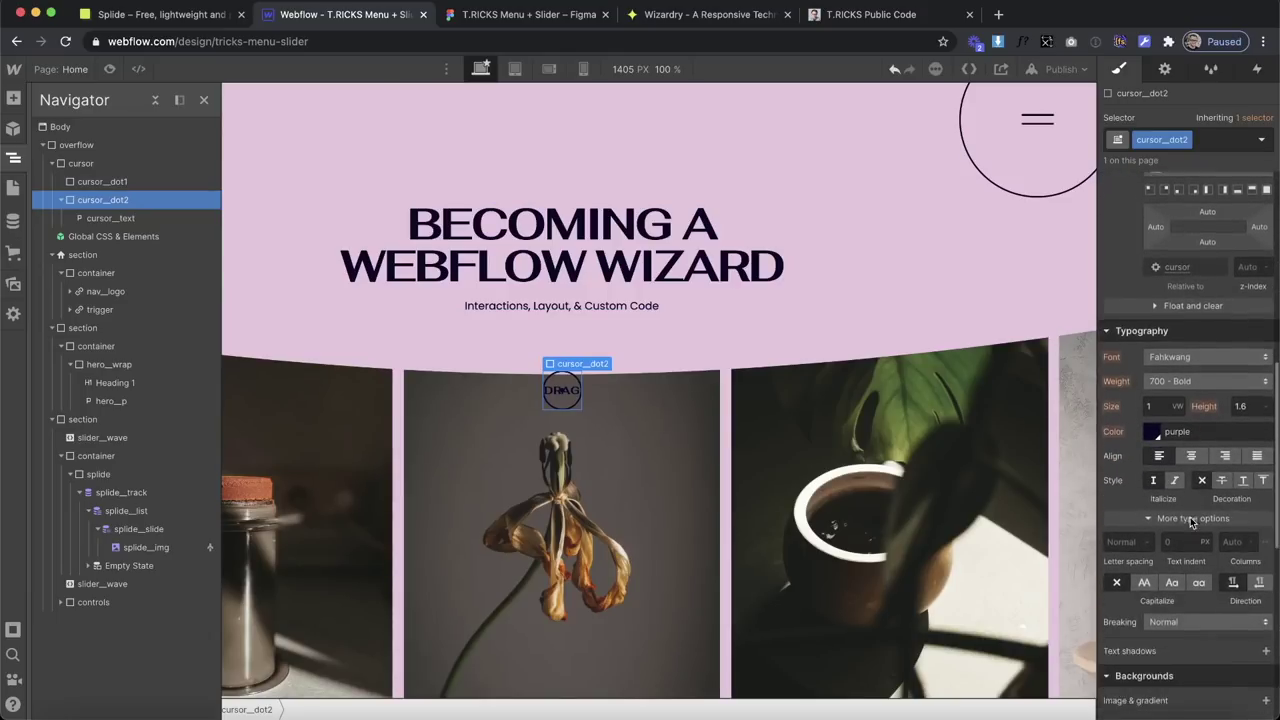
{"action": "left_click", "coordinate": [1152, 342]}
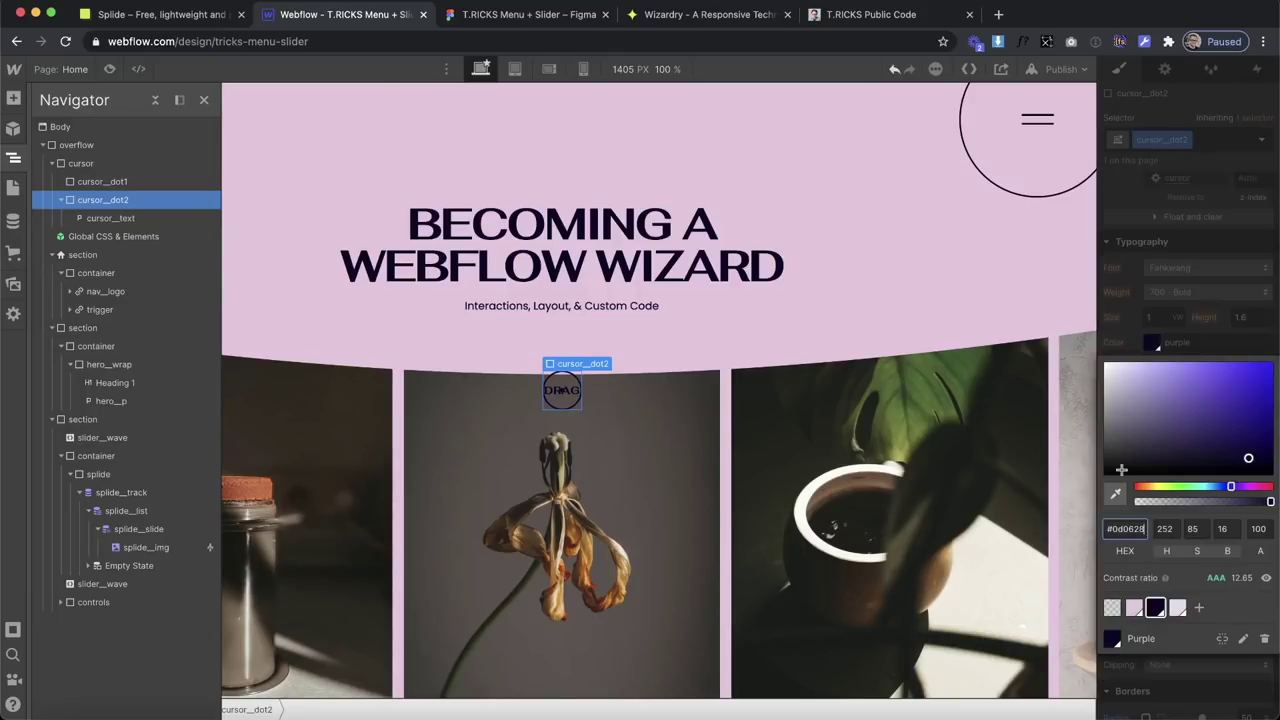
{"action": "left_click", "coordinate": [1112, 607]}
{"action": "left_click", "coordinate": [1174, 274]}
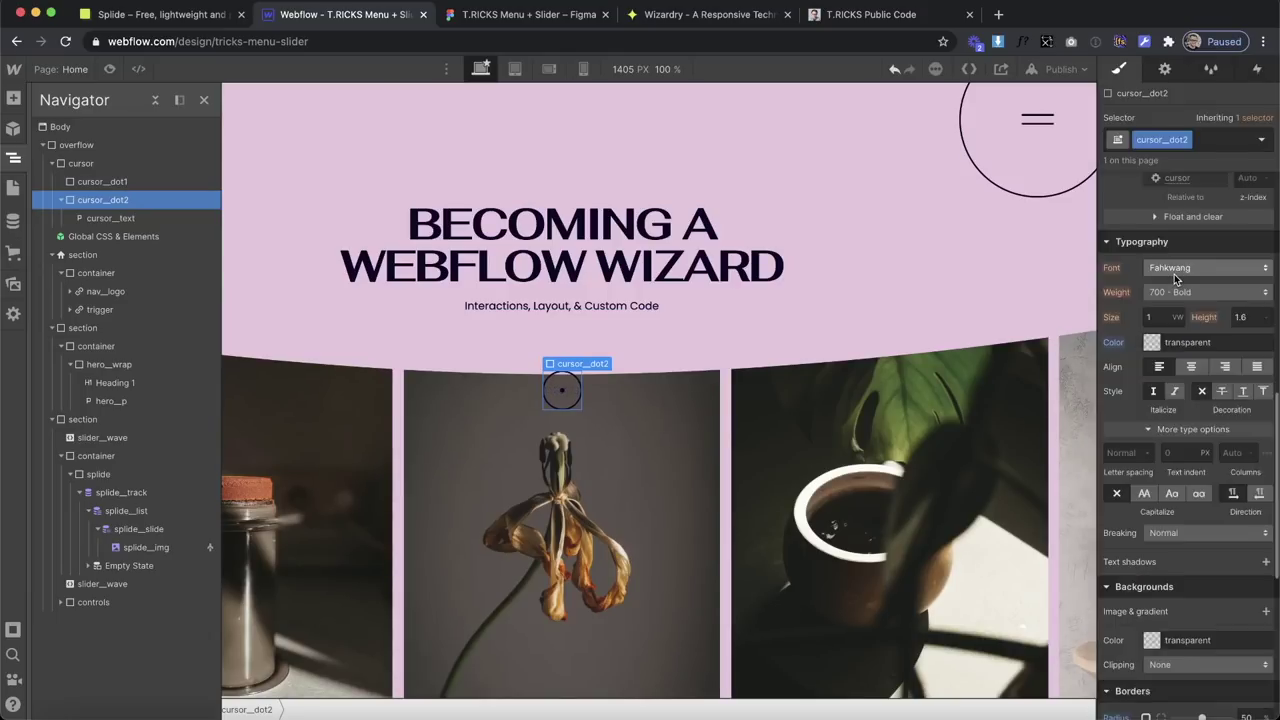
Under the is--larger combo class, make the DRAG text pink, then toggle is--larger off and on.
{"action": "left_click", "coordinate": [1206, 139]}
{"action": "left_click", "coordinate": [1143, 222]}
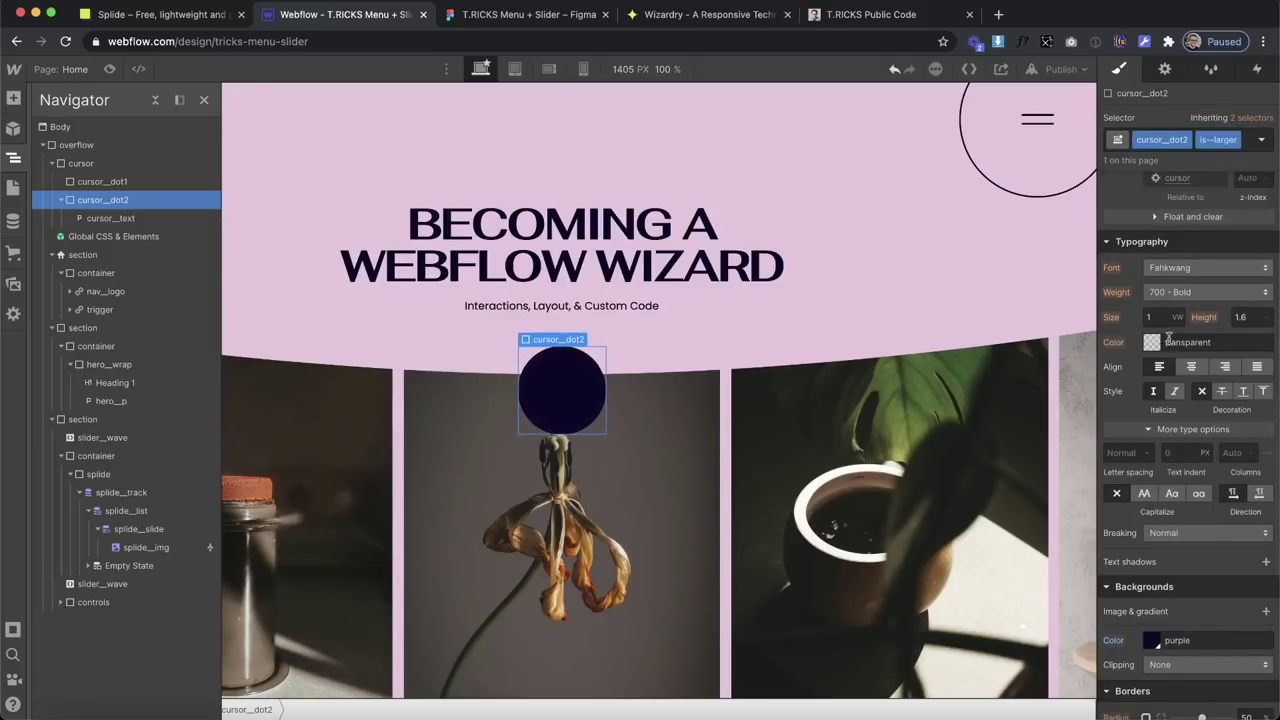
{"action": "left_click", "coordinate": [1152, 342]}
{"action": "left_click", "coordinate": [1137, 606]}
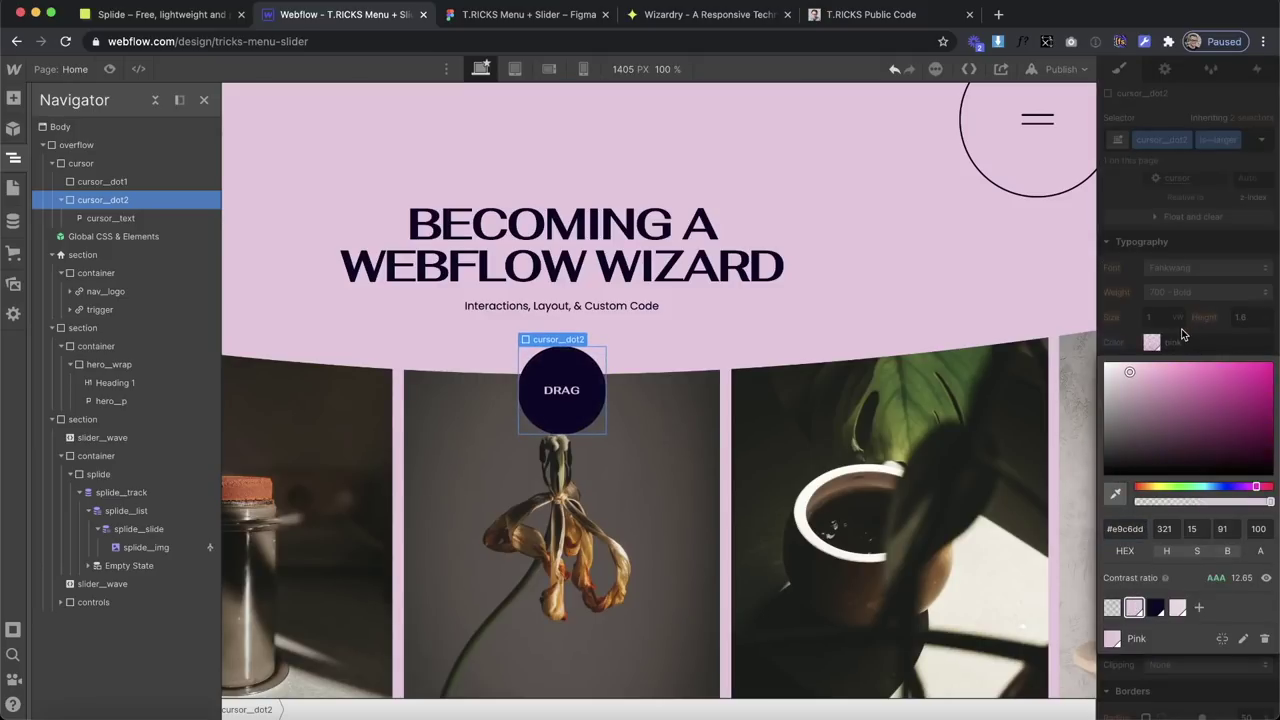
{"action": "left_click", "coordinate": [453, 302]}
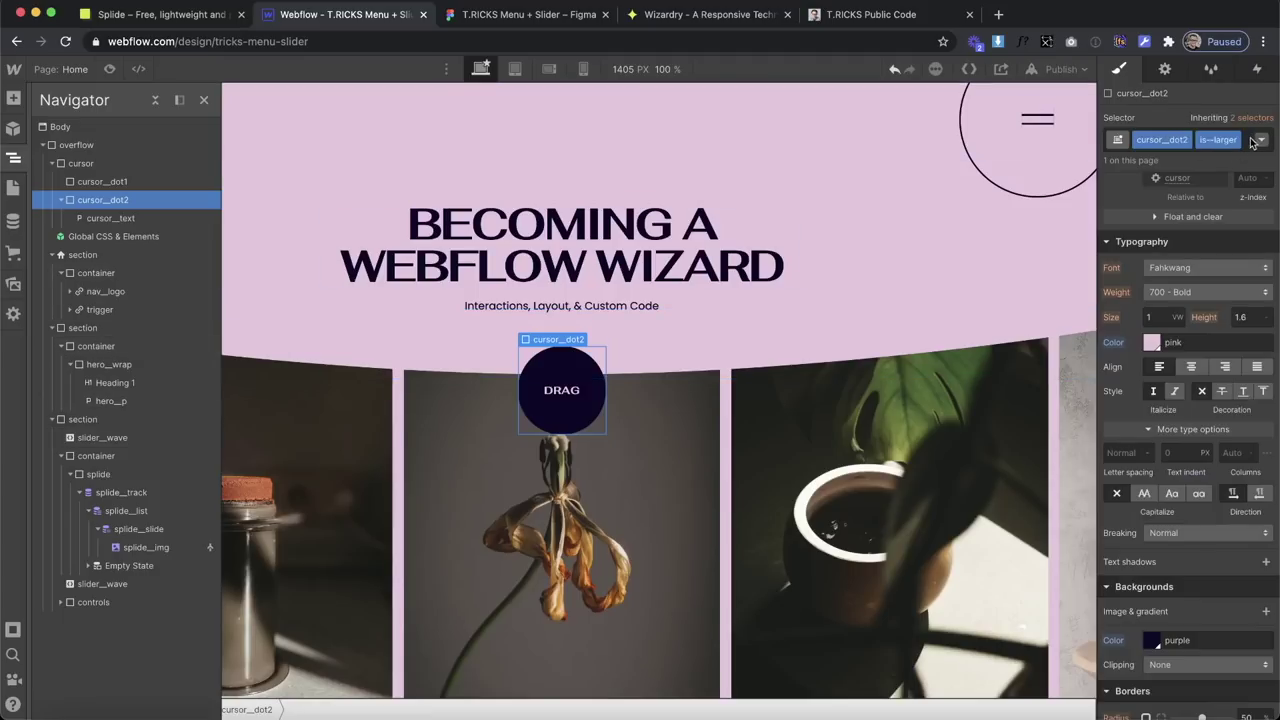
{"action": "scroll", "coordinate": [1122, 563], "scroll_direction": "down", "scroll_amount": 5}
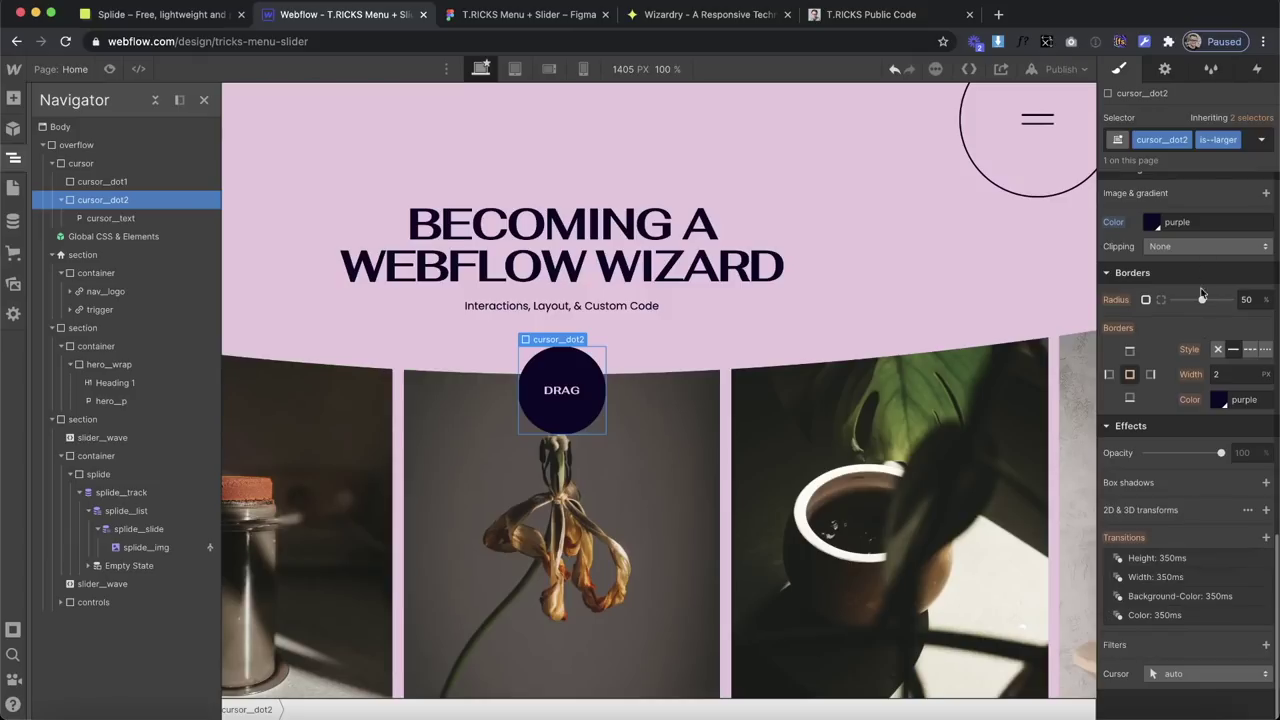
{"action": "left_click", "coordinate": [1245, 140]}
{"action": "key", "text": "BackSpace"}
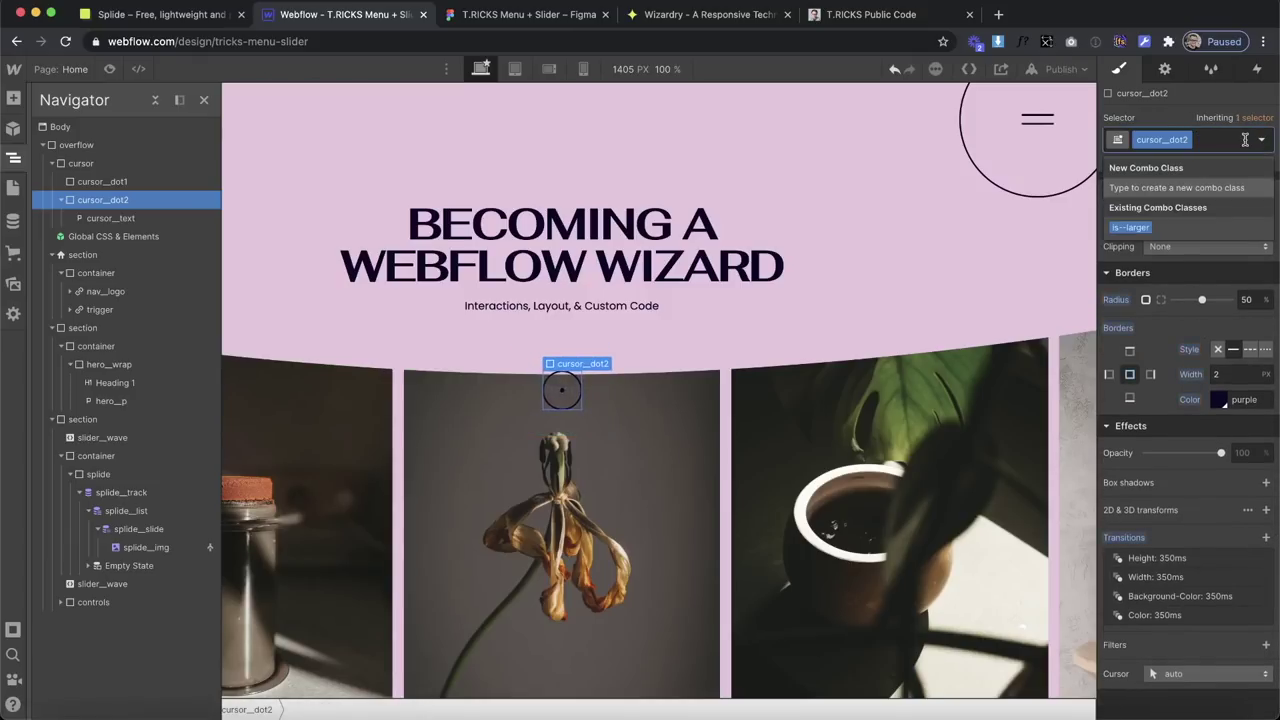
{"action": "left_click", "coordinate": [1228, 227]}
Add an is--larger combo class to cursor_dot1.
{"action": "left_click", "coordinate": [101, 181]}
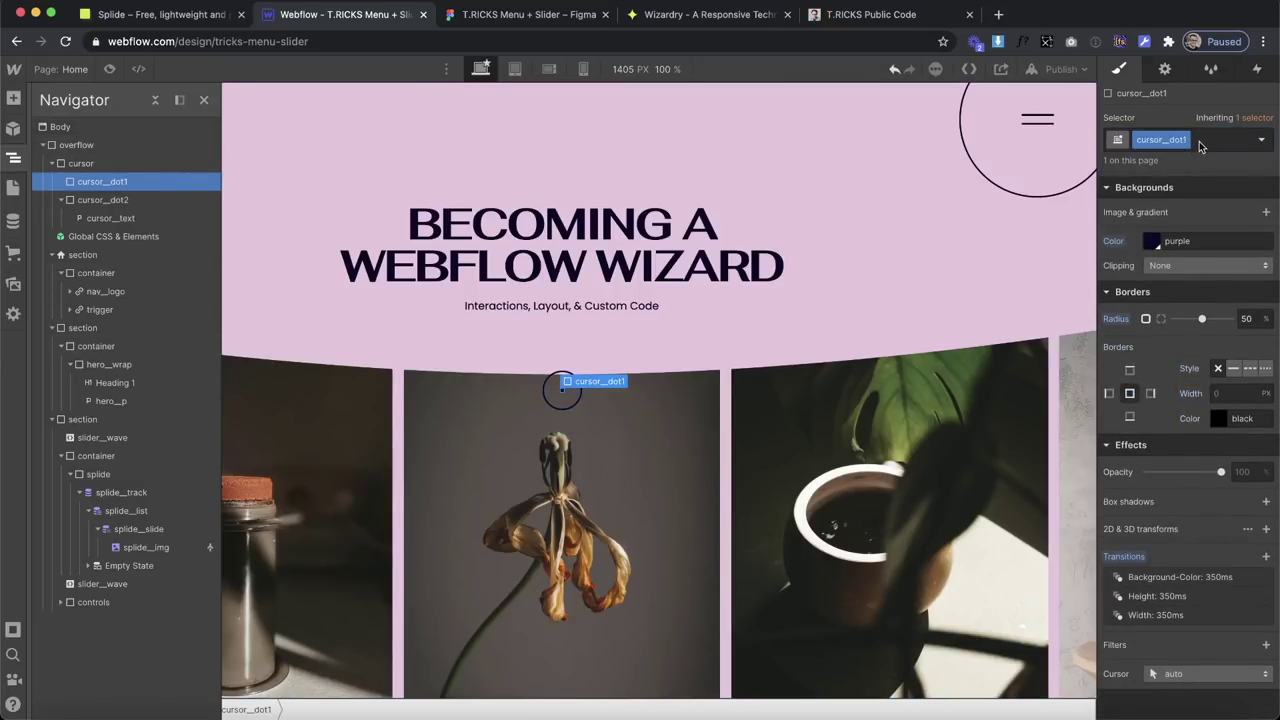
{"action": "left_click", "coordinate": [1201, 141]}
{"action": "type", "text": "is-"}
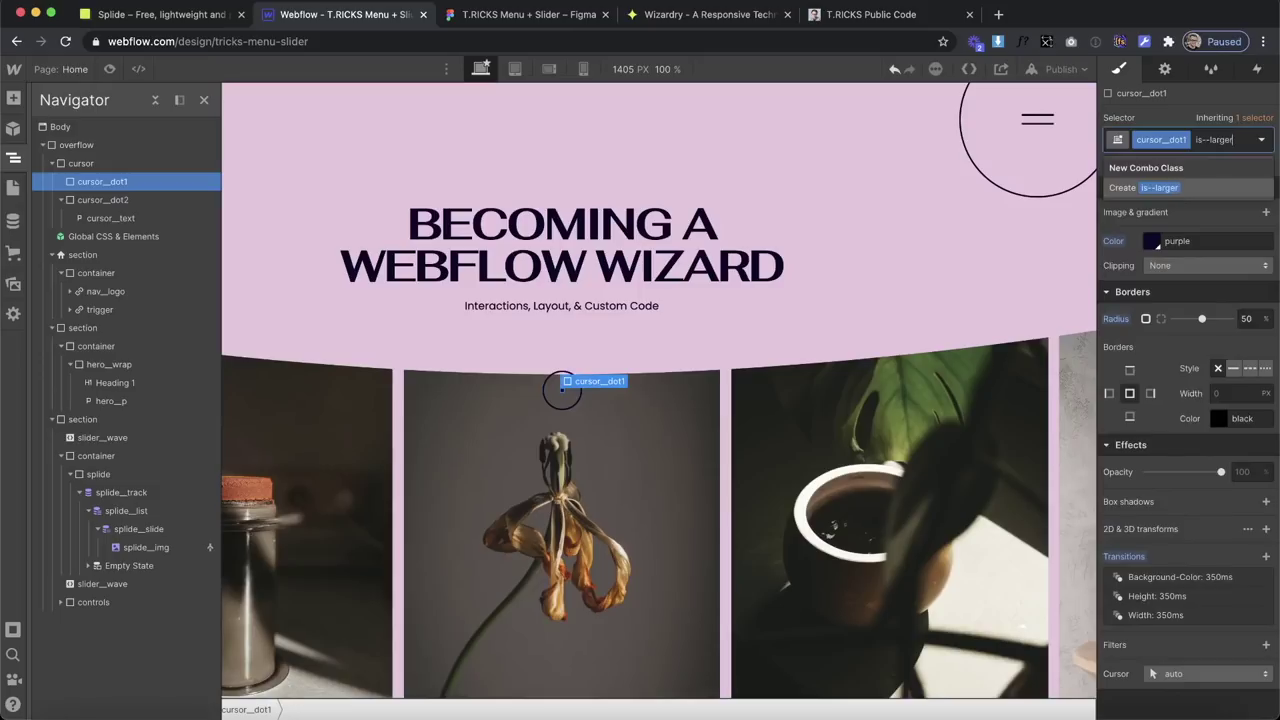
{"action": "type", "text": "-larger"}
{"action": "key", "text": "Return"}
{"action": "scroll", "coordinate": [1190, 400], "scroll_direction": "up", "scroll_amount": 5}
Set the is--larger dot's width and height to 8.23em, copied from the Wizardry converter.
{"action": "left_click", "coordinate": [1162, 461]}
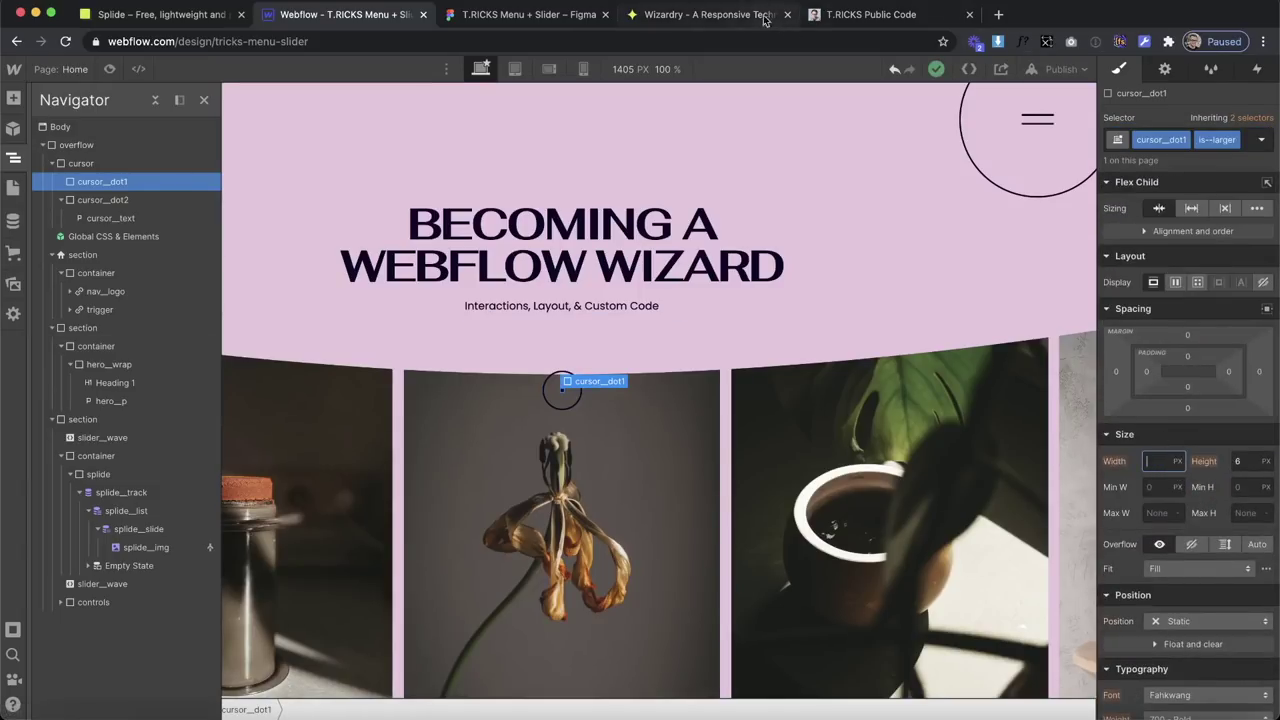
{"action": "left_click", "coordinate": [713, 20]}
{"action": "left_click", "coordinate": [886, 376]}
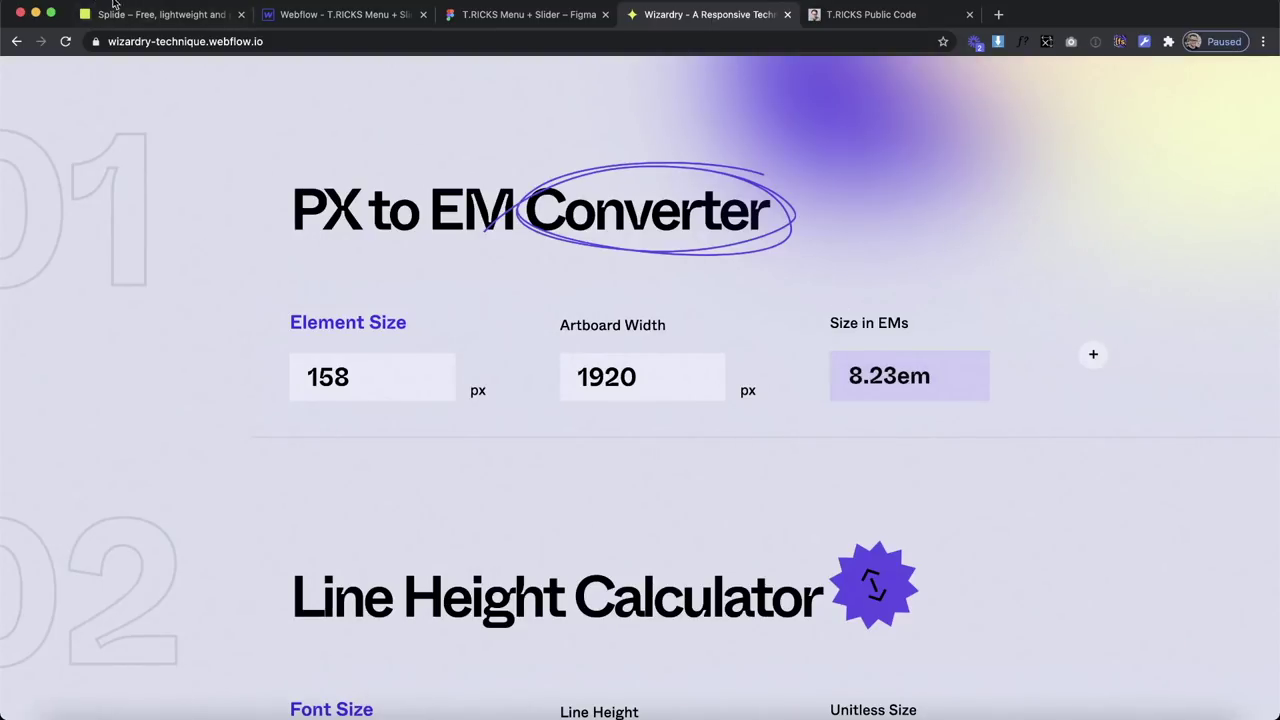
{"action": "left_click", "coordinate": [306, 16]}
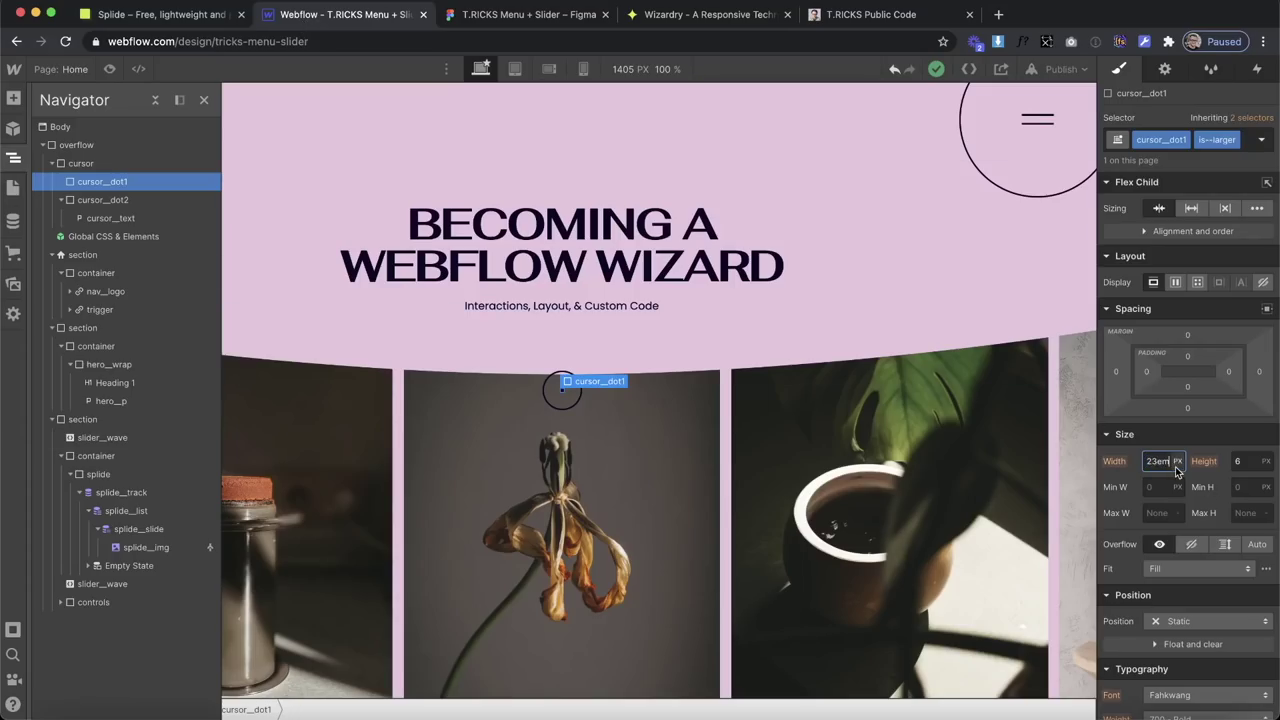
{"action": "key", "text": "Tab"}
{"action": "type", "text": "8.23em"}
{"action": "key", "text": "Return"}
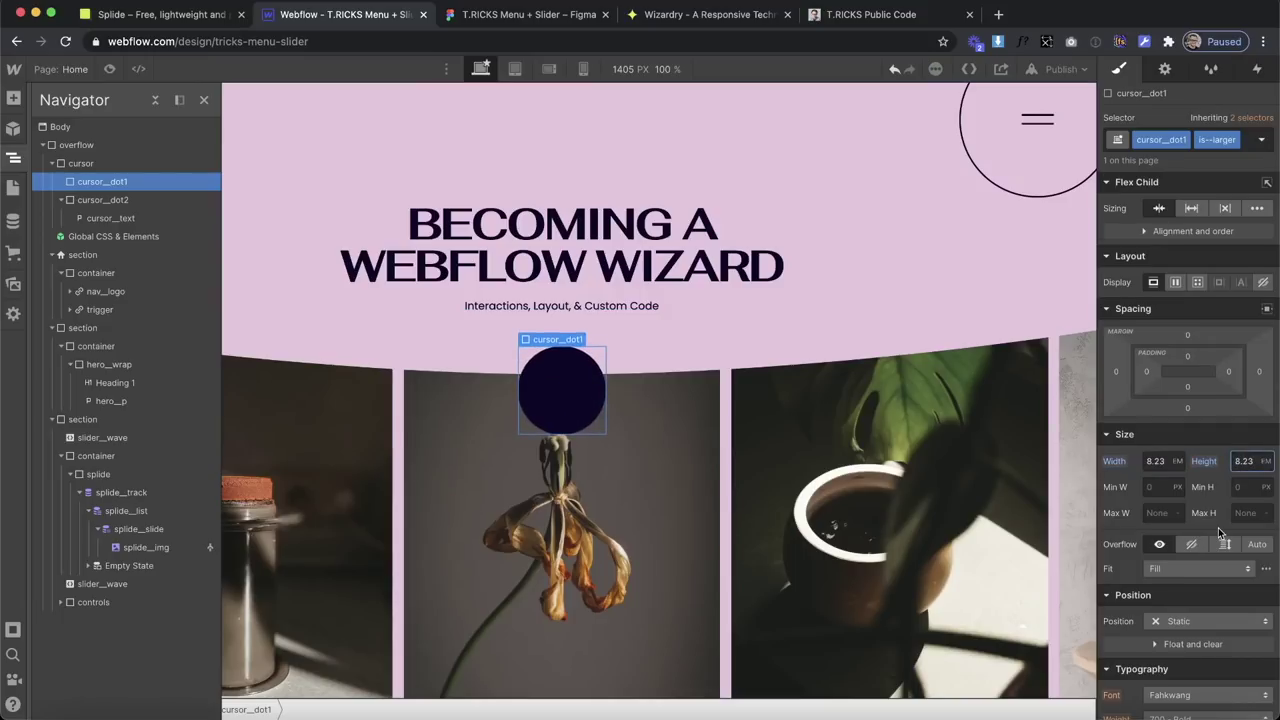
Give the is--larger dot a Light Pink background.
{"action": "scroll", "coordinate": [1218, 532], "scroll_direction": "down", "scroll_amount": 10}
{"action": "left_click", "coordinate": [1152, 314]}
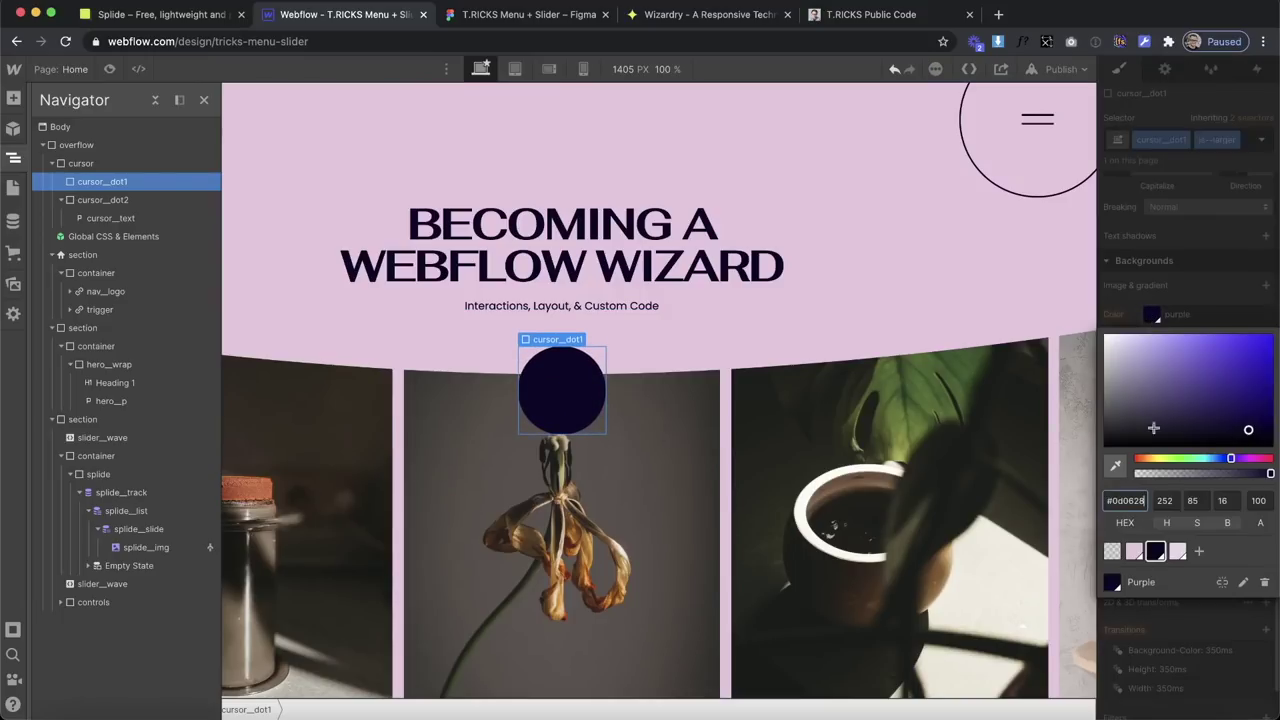
{"action": "left_click", "coordinate": [1176, 551]}
{"action": "left_click", "coordinate": [1199, 244]}
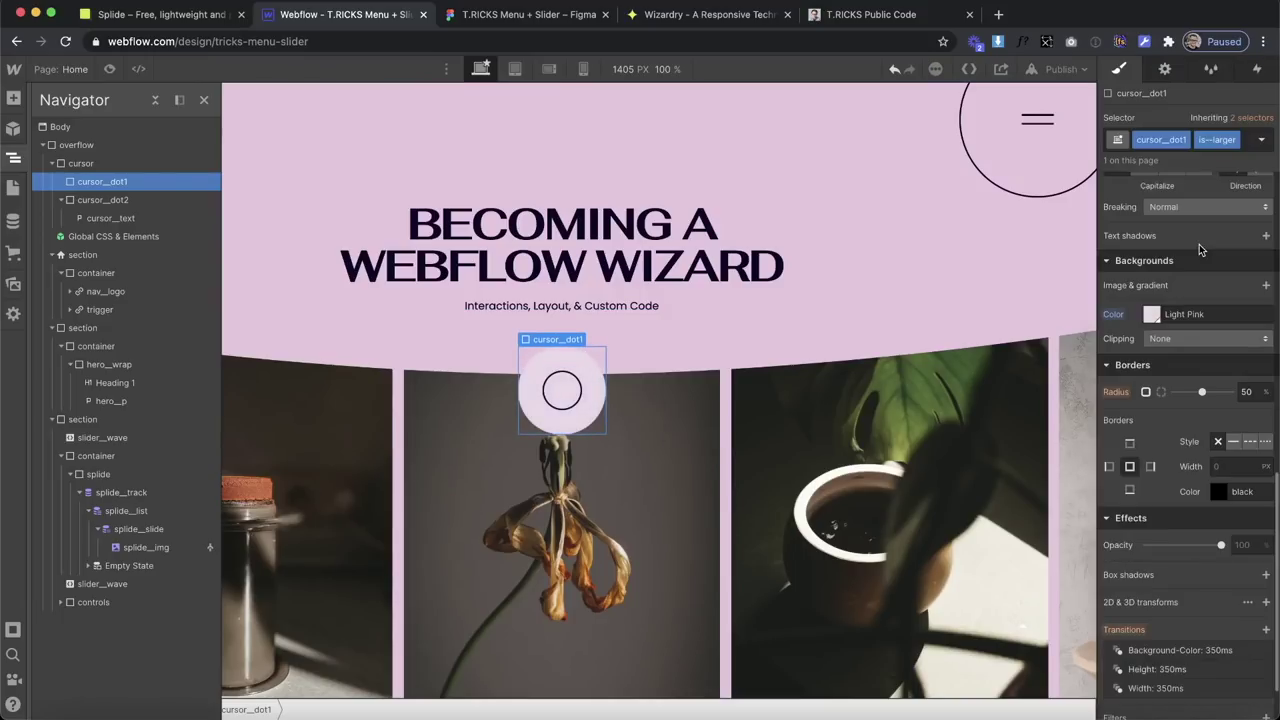
{"action": "scroll", "coordinate": [1190, 278], "scroll_direction": "up", "scroll_amount": 10}
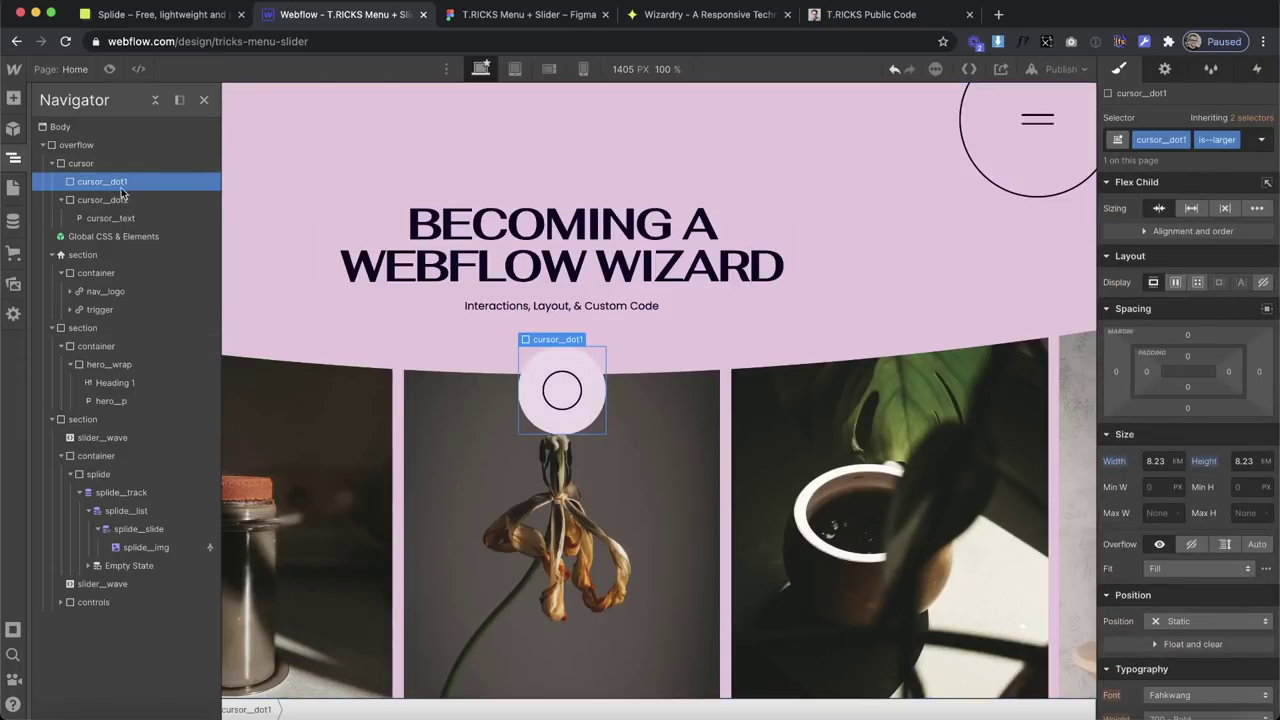
Check cursor_dot2's combo classes, then remove is--larger from cursor_dot1.
{"action": "left_click", "coordinate": [210, 199]}
{"action": "left_click", "coordinate": [1212, 138]}
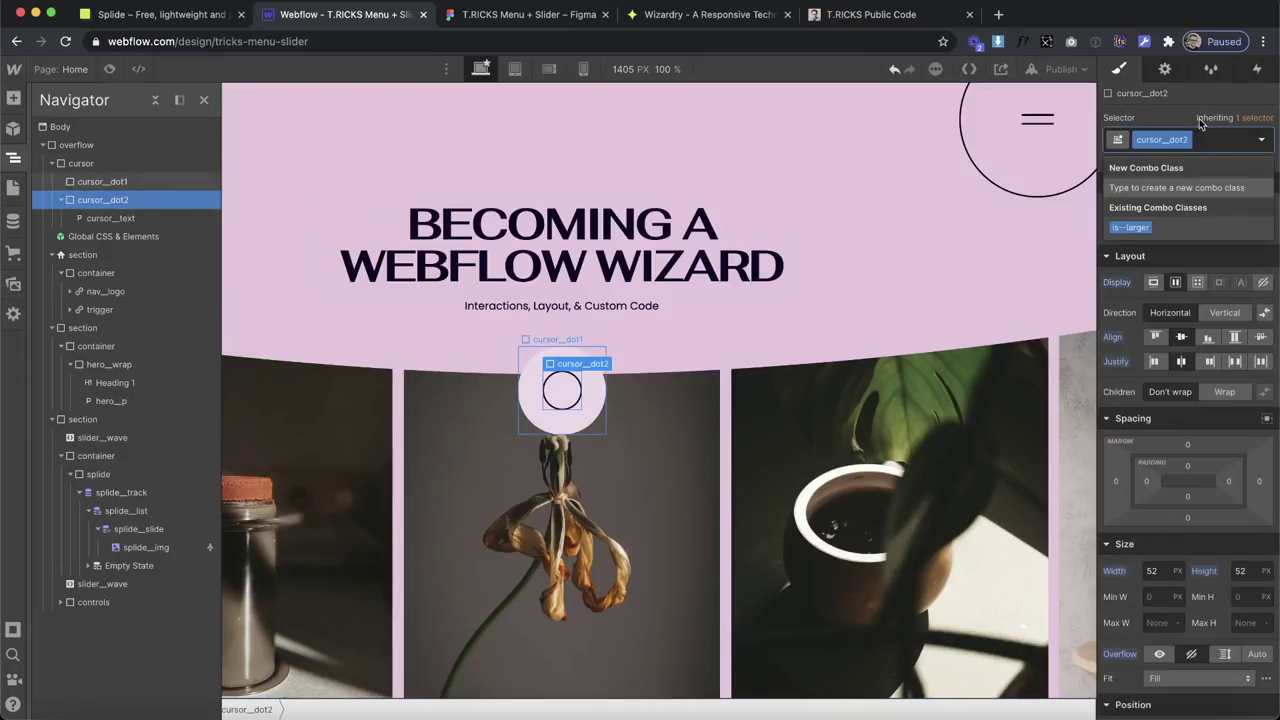
{"action": "key", "text": "Escape"}
{"action": "left_click", "coordinate": [182, 180]}
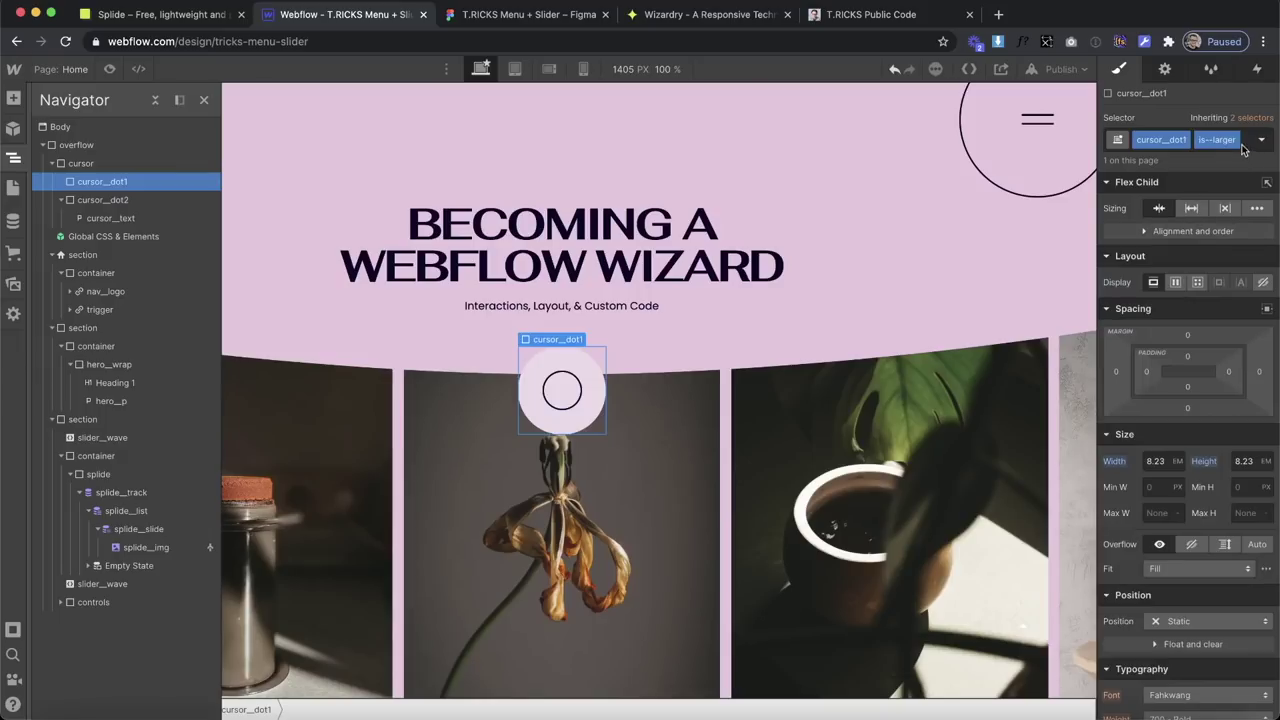
{"action": "left_click", "coordinate": [1241, 141]}
{"action": "key", "text": "BackSpace"}
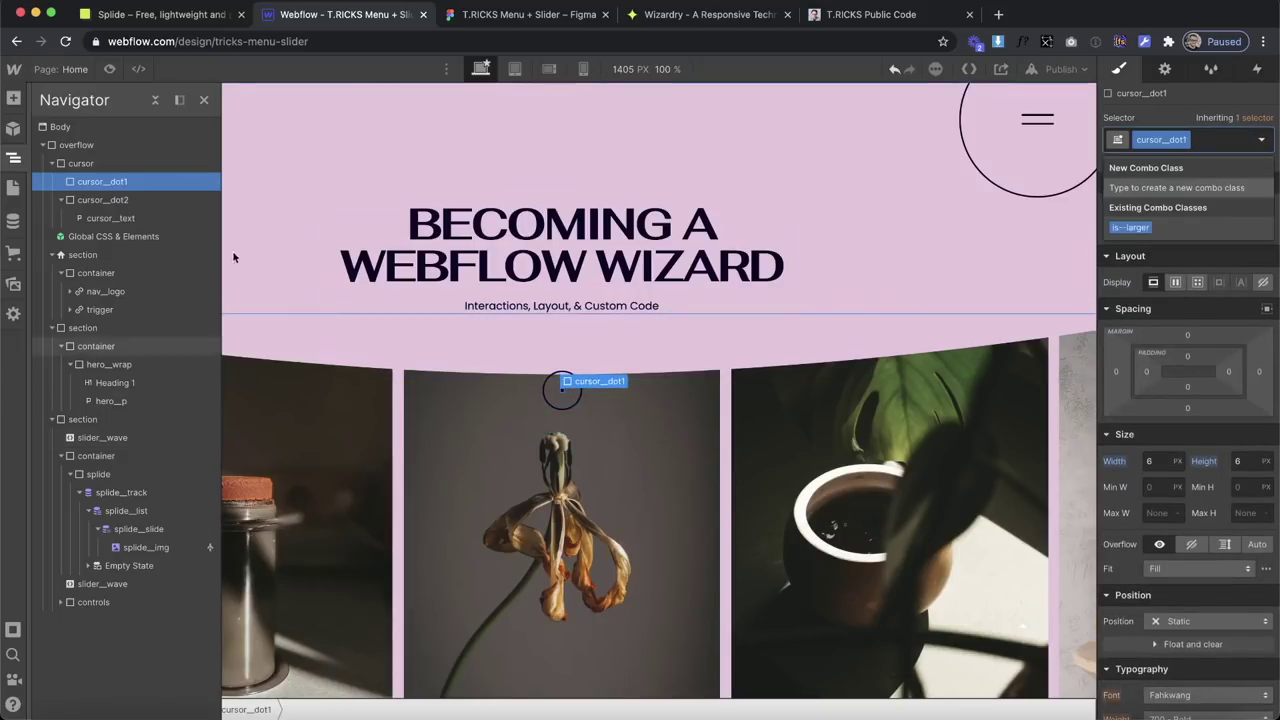
{"action": "left_click", "coordinate": [467, 475]}
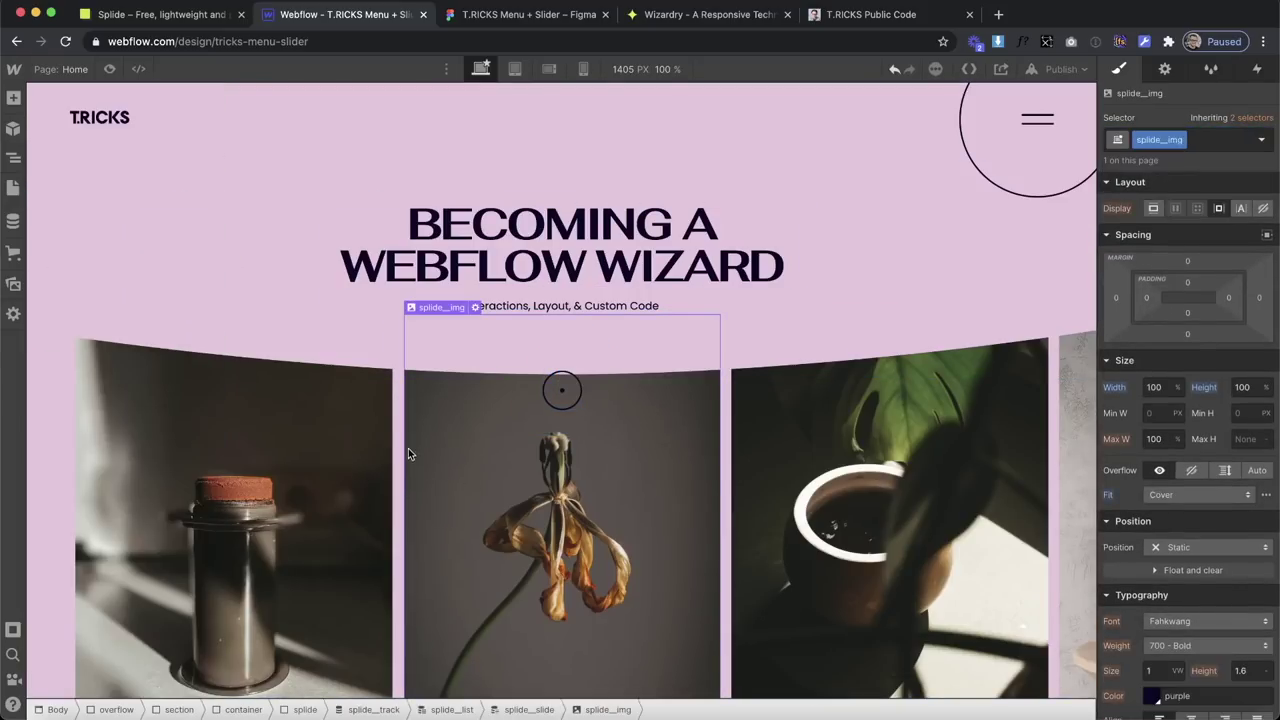
Select the splide_list slider and bring up Wizardry's jQuery Builder.
{"action": "left_click", "coordinate": [395, 450]}
{"action": "left_click", "coordinate": [395, 448]}
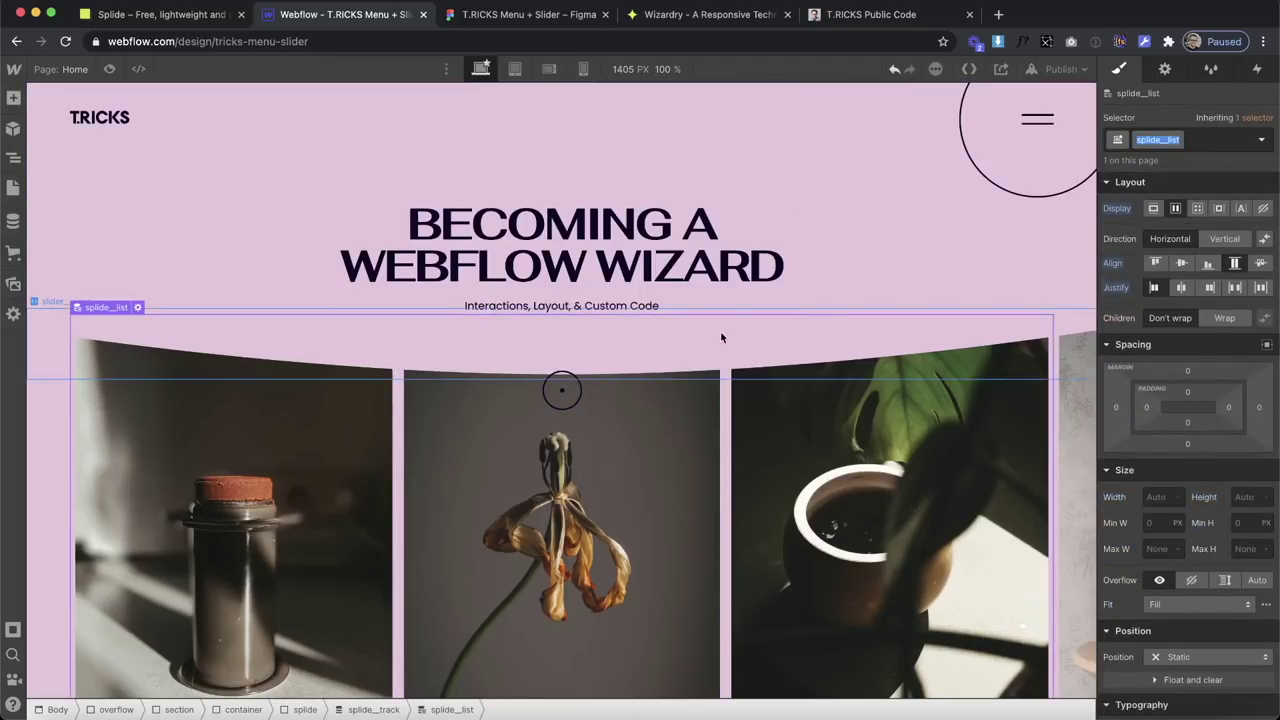
{"action": "left_click", "coordinate": [710, 14]}
{"action": "scroll", "coordinate": [782, 190], "scroll_direction": "up", "scroll_amount": 10}
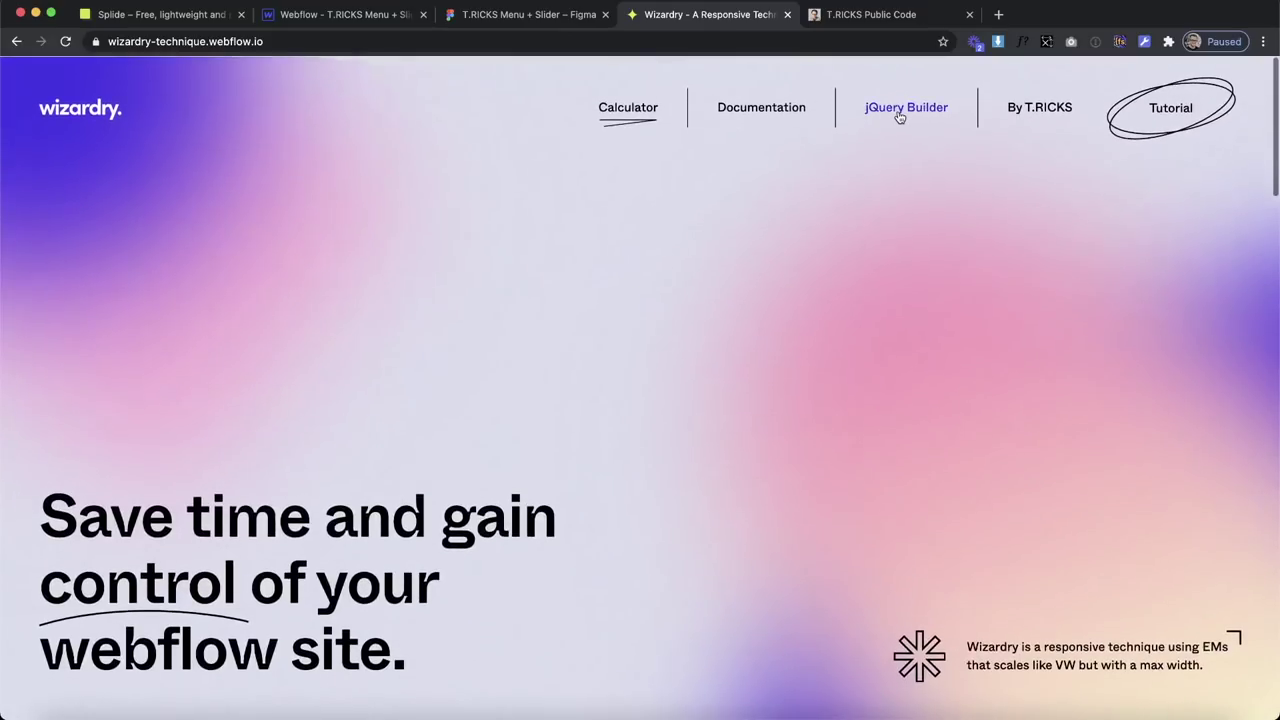
{"action": "left_click", "coordinate": [908, 135]}
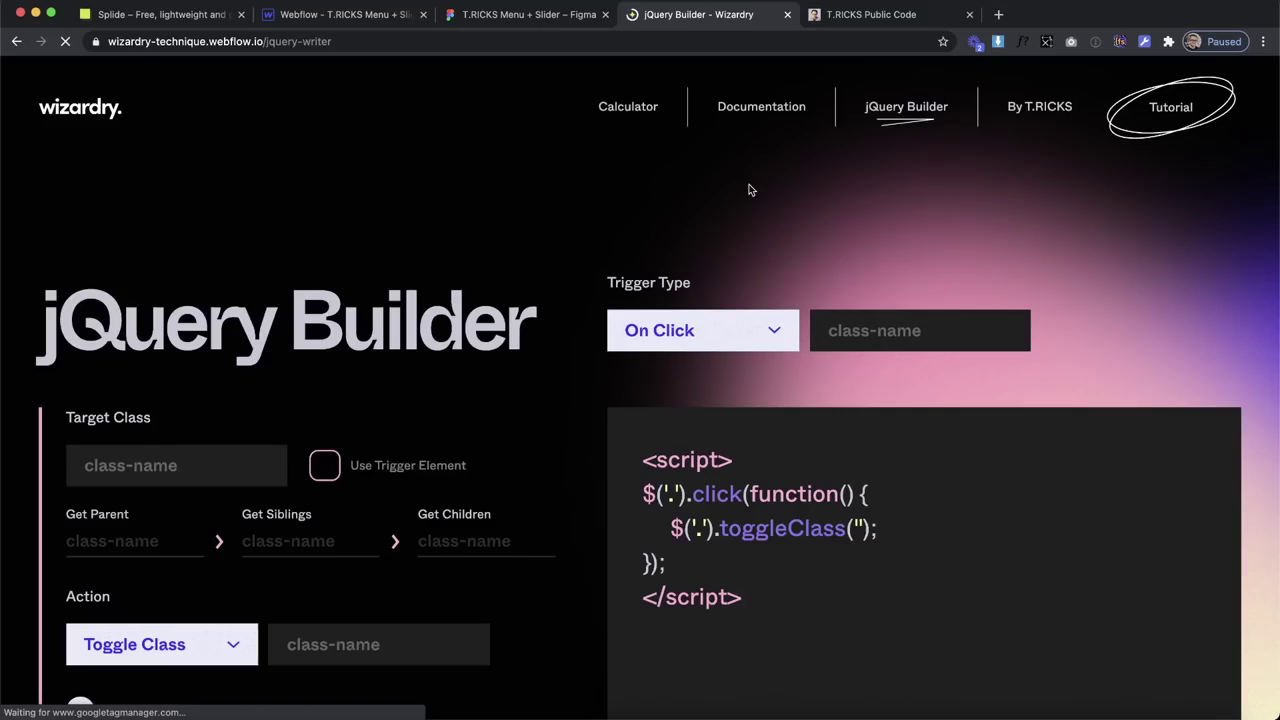
Set the trigger type to On Hover with splide__list as the trigger class.
{"action": "left_click", "coordinate": [703, 333]}
{"action": "left_click", "coordinate": [680, 370]}
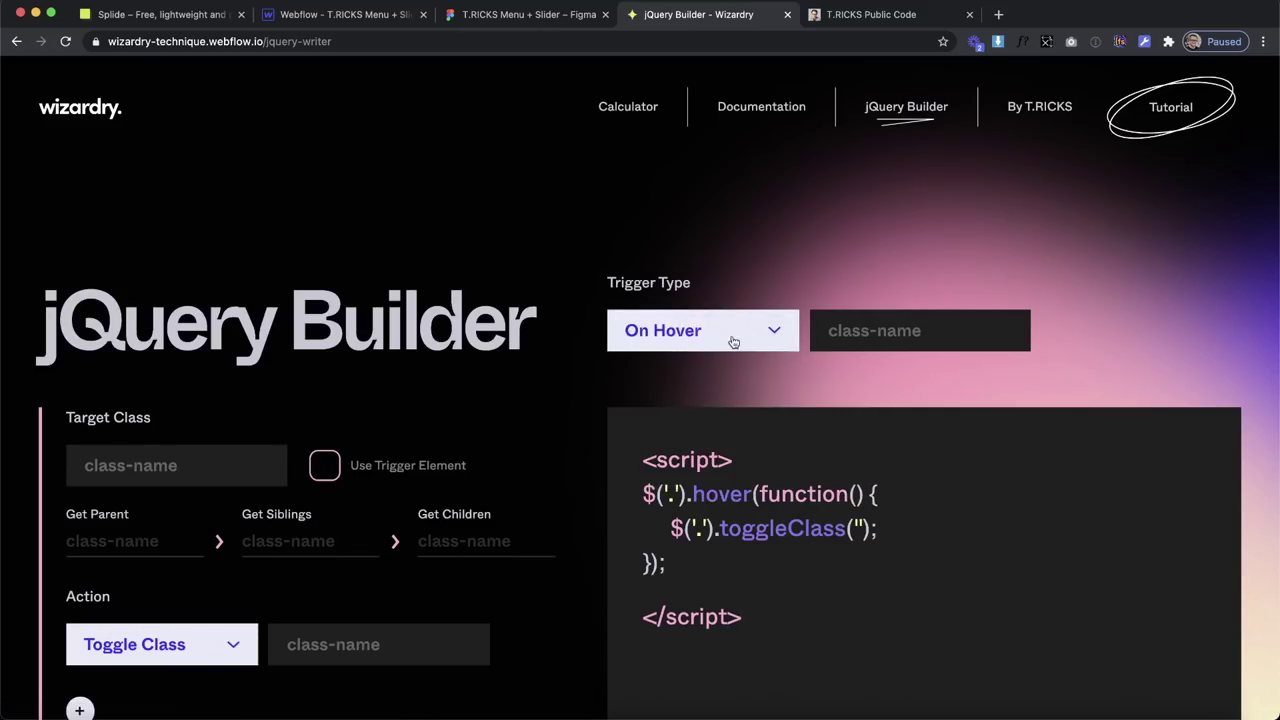
{"action": "left_click", "coordinate": [675, 333]}
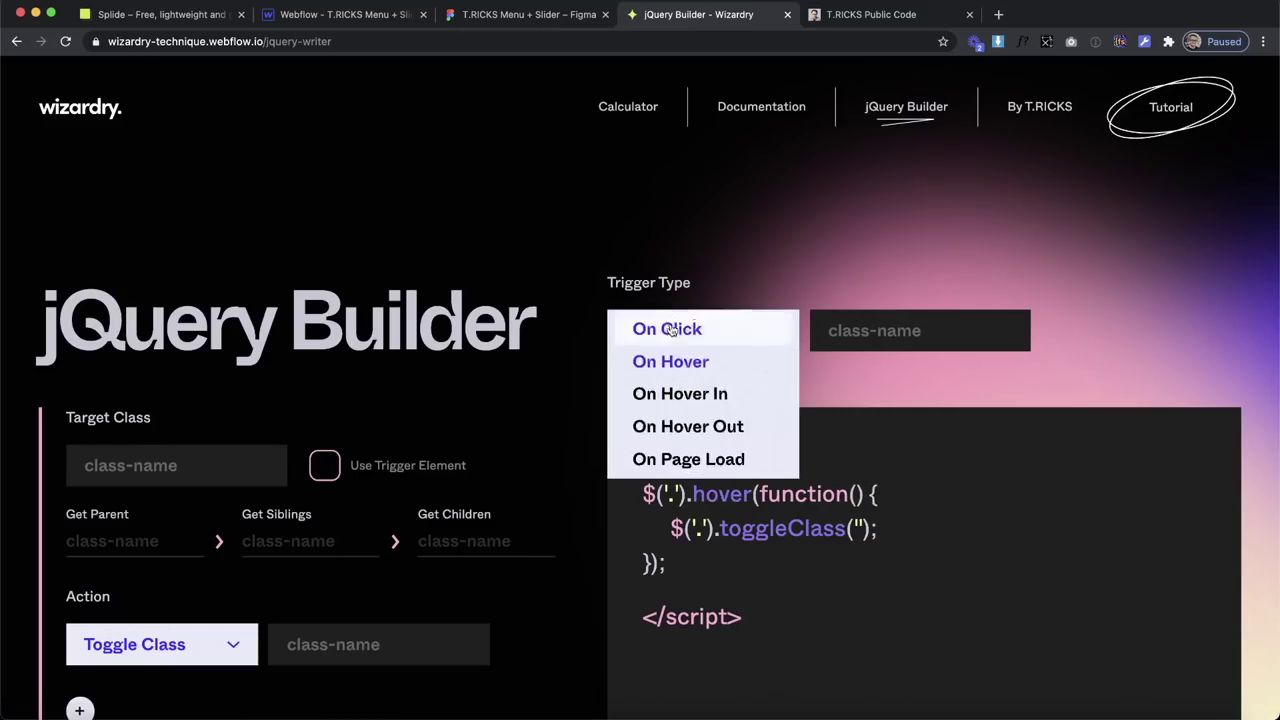
{"action": "left_click", "coordinate": [695, 369]}
{"action": "type", "text": "splide__list"}
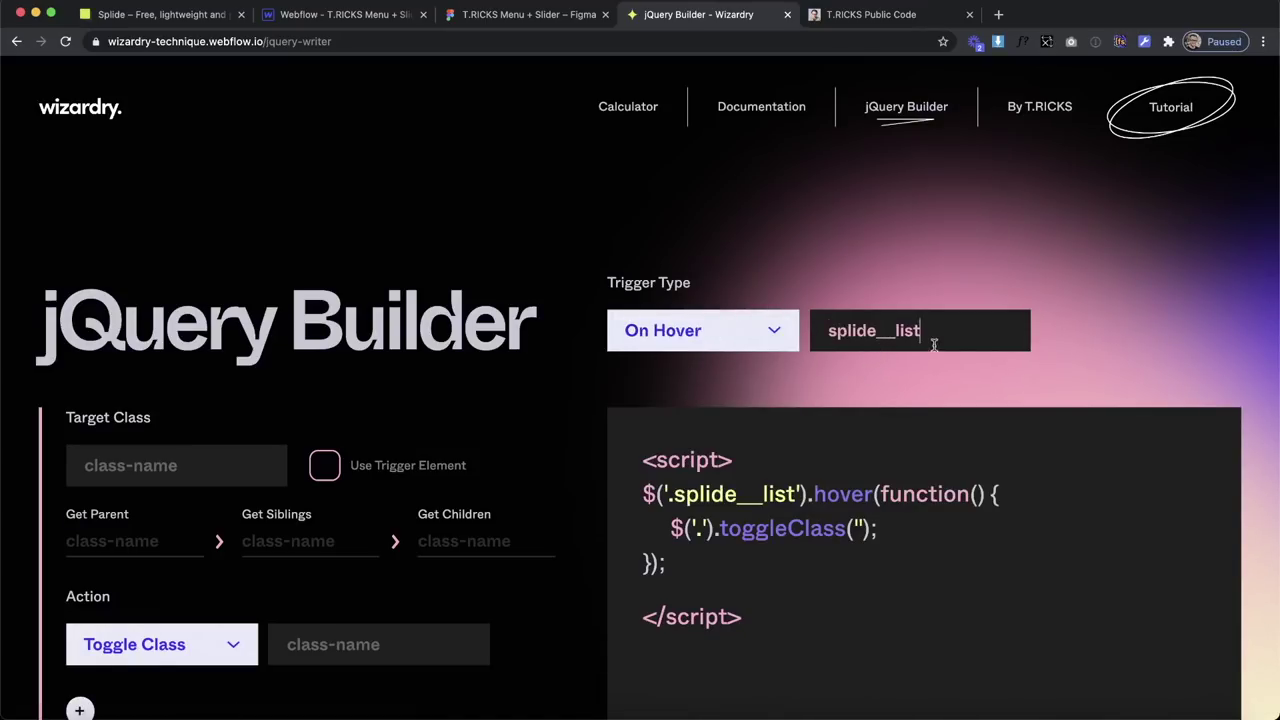
{"action": "left_click_drag", "start_coordinate": [934, 336], "coordinate": [803, 336]}
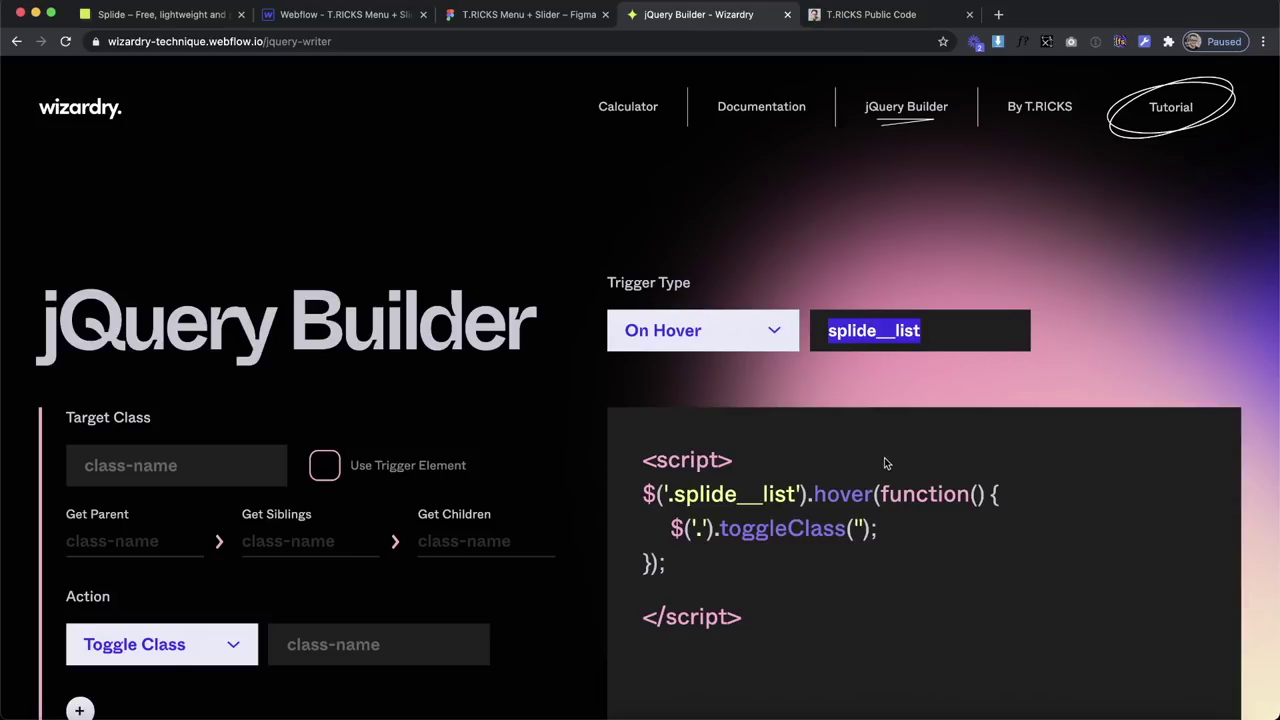
{"action": "scroll", "coordinate": [884, 462], "scroll_direction": "down", "scroll_amount": 3}
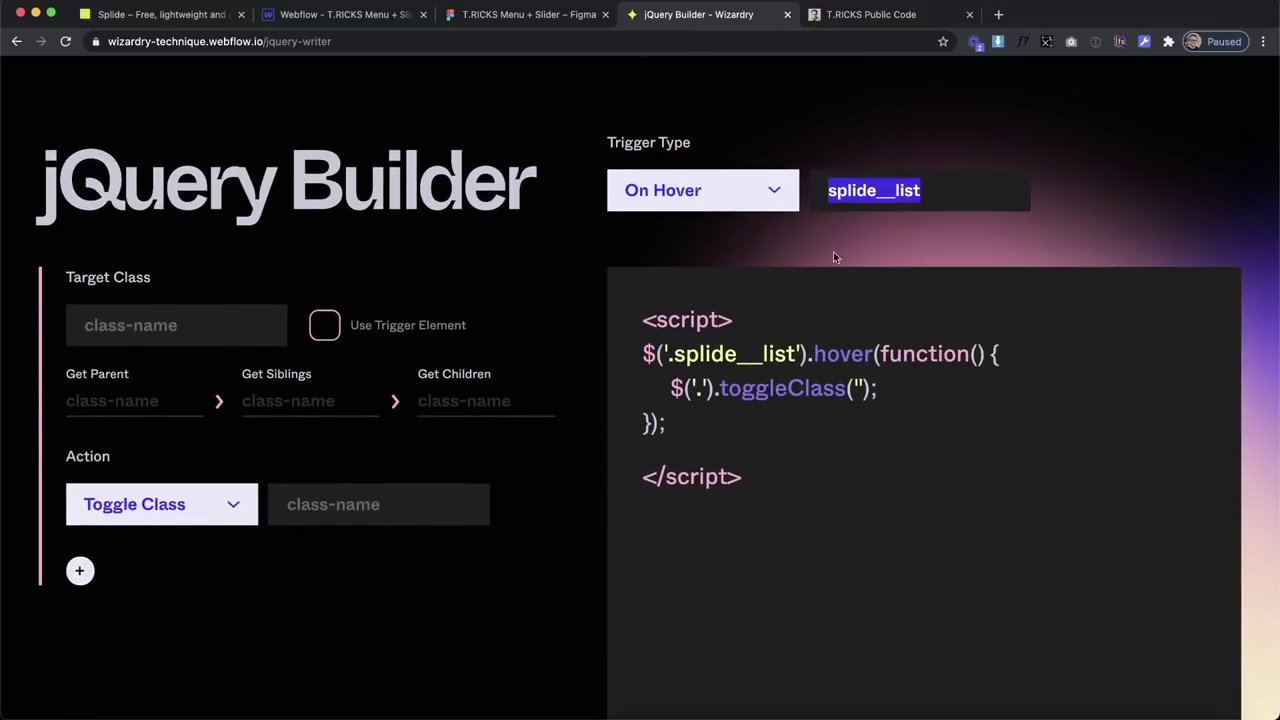
Check cursor_dot1's class name in Webflow's element tree, then return to the builder.
{"action": "left_click", "coordinate": [393, 14]}
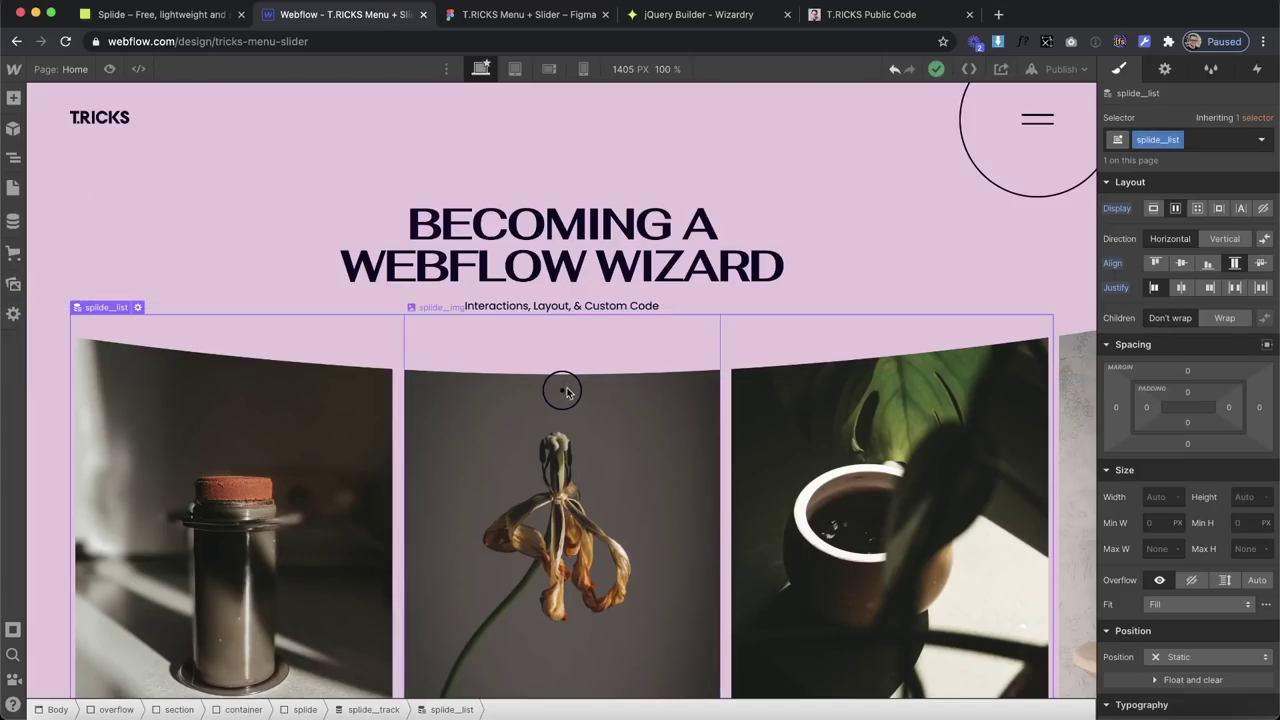
{"action": "left_click", "coordinate": [13, 157]}
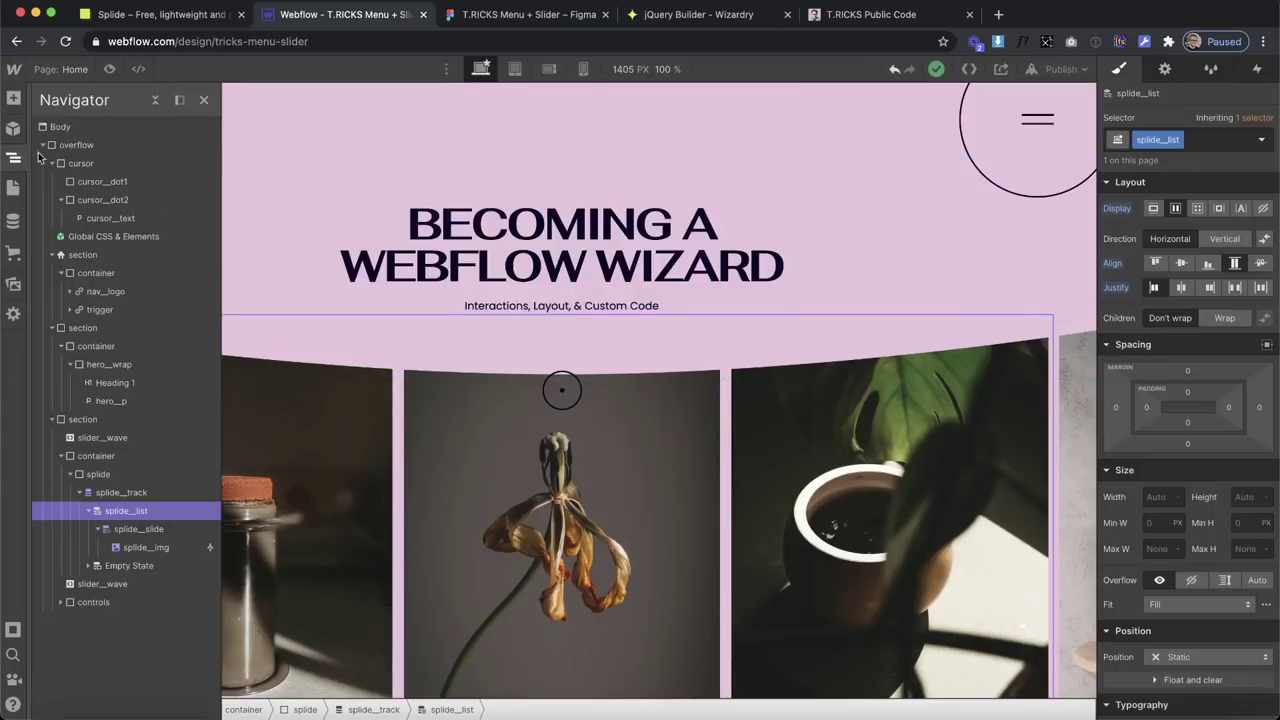
{"action": "left_click", "coordinate": [151, 183]}
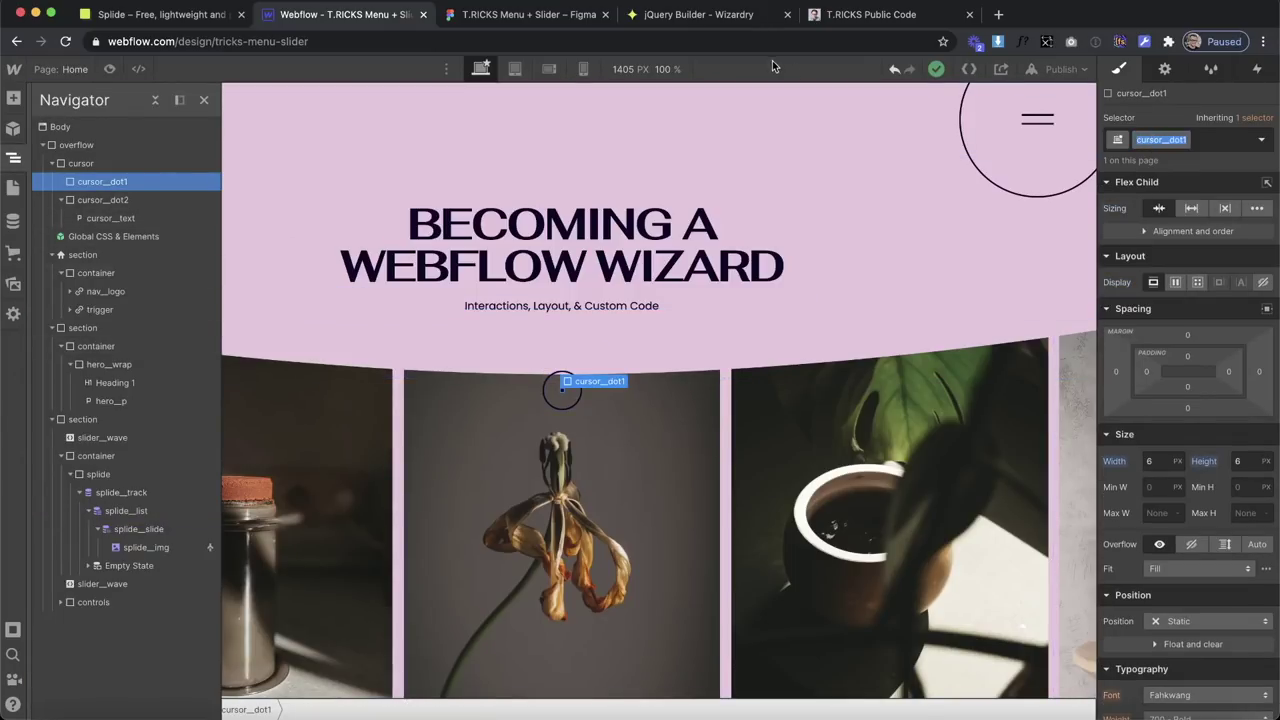
{"action": "left_click", "coordinate": [655, 20]}
Target cursor__dot1 with a Toggle Class action for is--larger.
{"action": "left_click", "coordinate": [201, 309]}
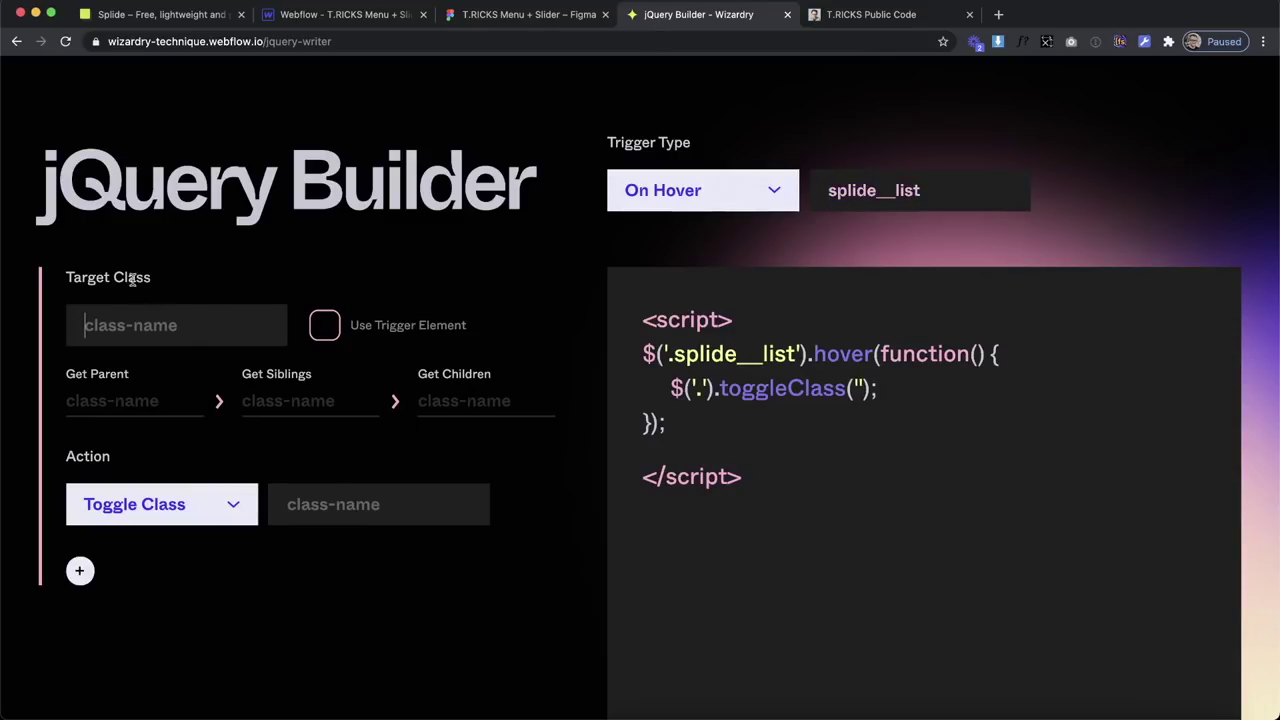
{"action": "type", "text": "cursor__dot1"}
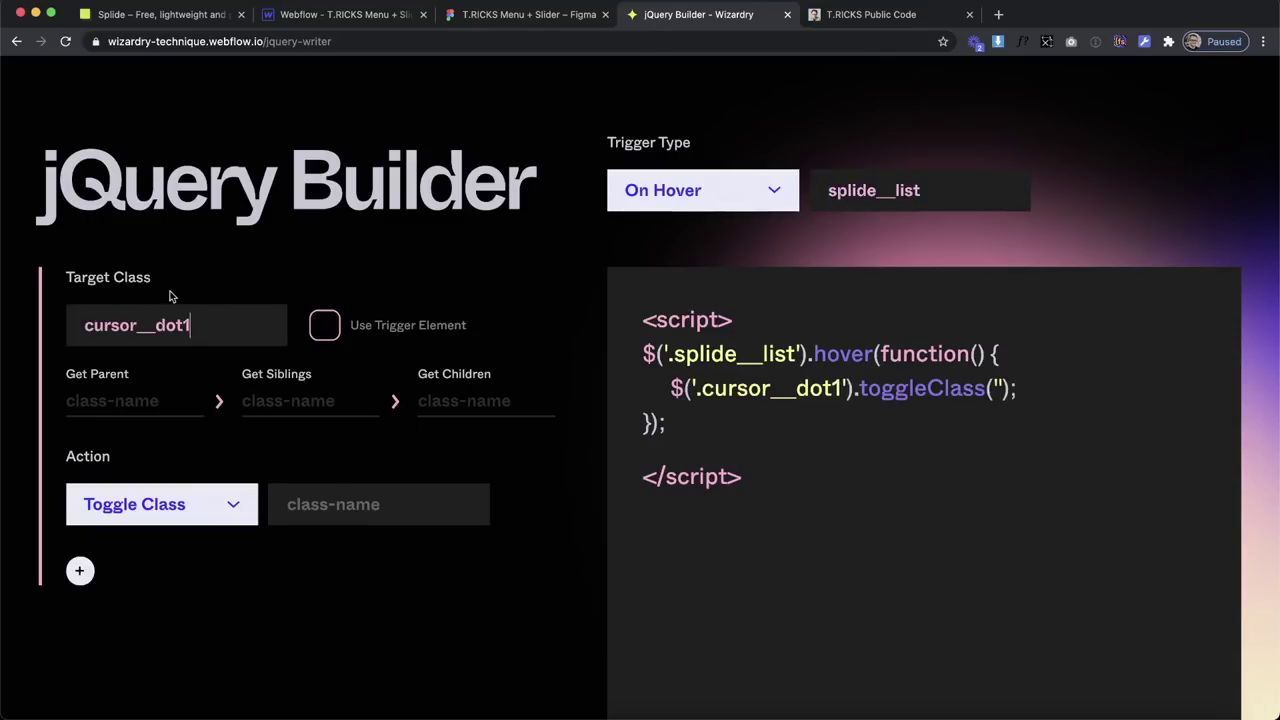
{"action": "left_click", "coordinate": [120, 506]}
{"action": "left_click", "coordinate": [134, 506]}
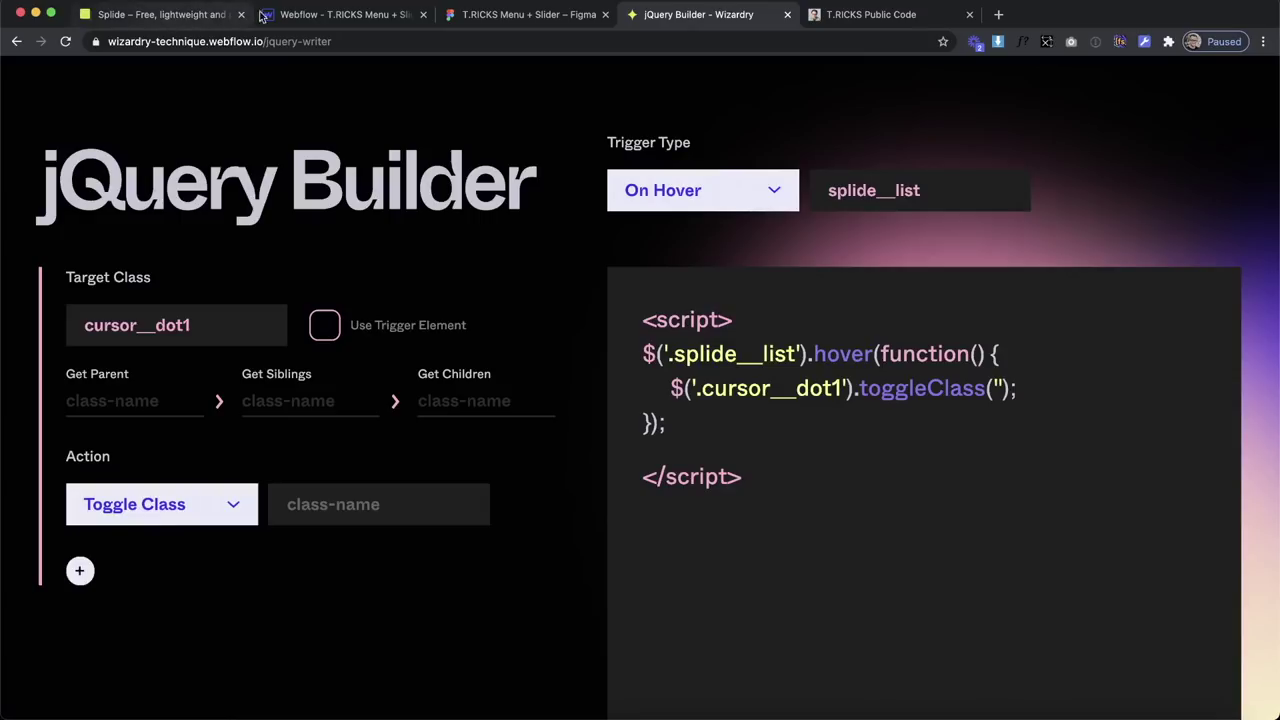
{"action": "left_click", "coordinate": [326, 494]}
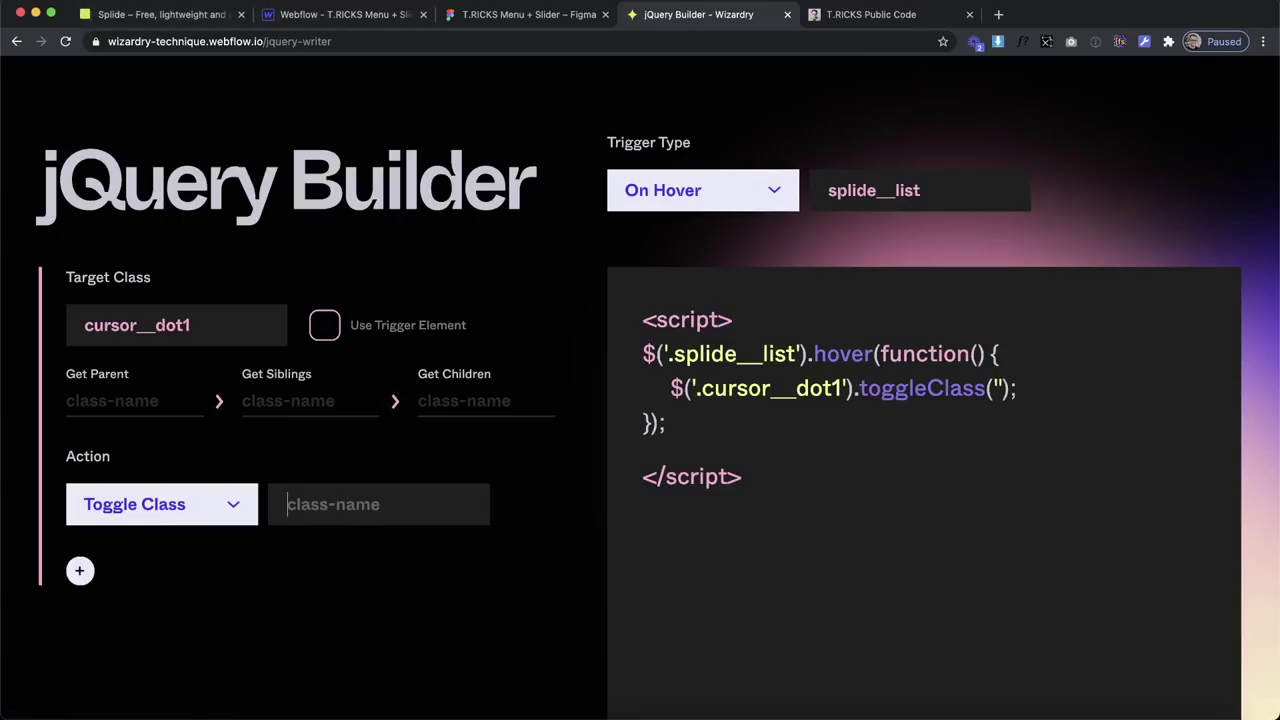
{"action": "type", "text": "is--larger"}
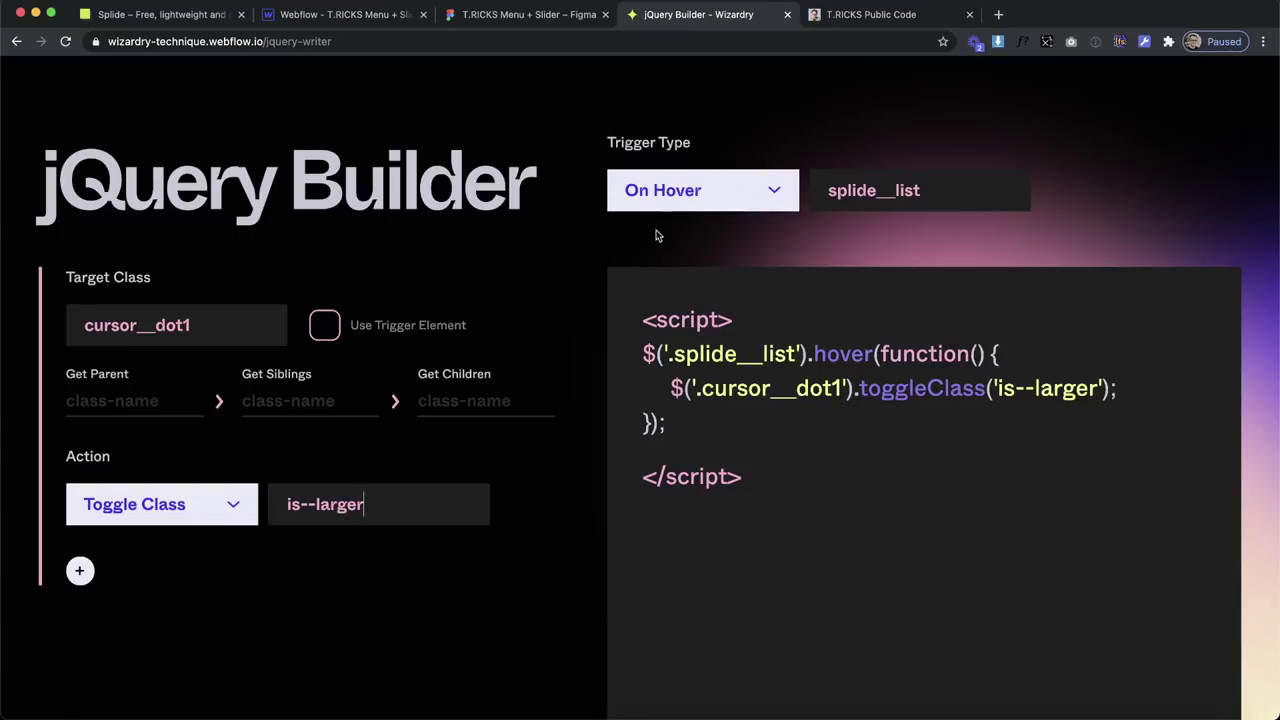
{"action": "left_click_drag", "start_coordinate": [385, 510], "coordinate": [281, 507]}
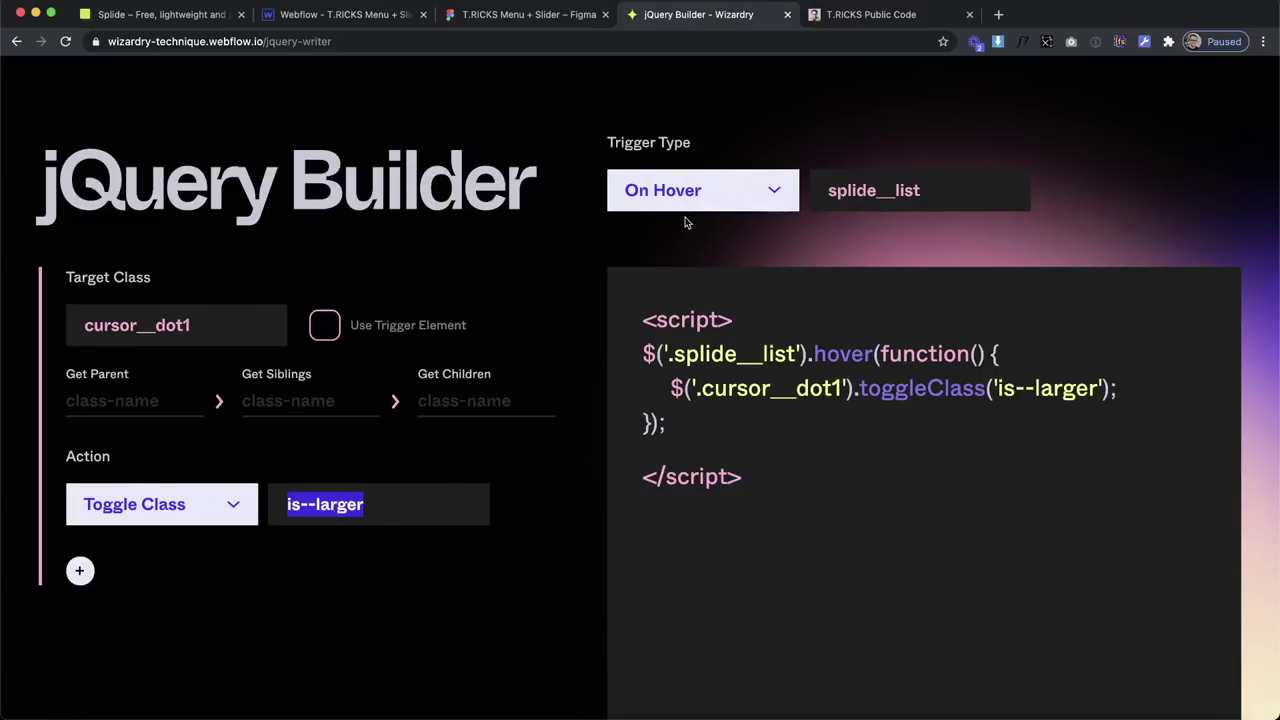
Add a second target cursor__dot2 toggling is--larger and copy the generated script.
{"action": "left_click", "coordinate": [80, 570]}
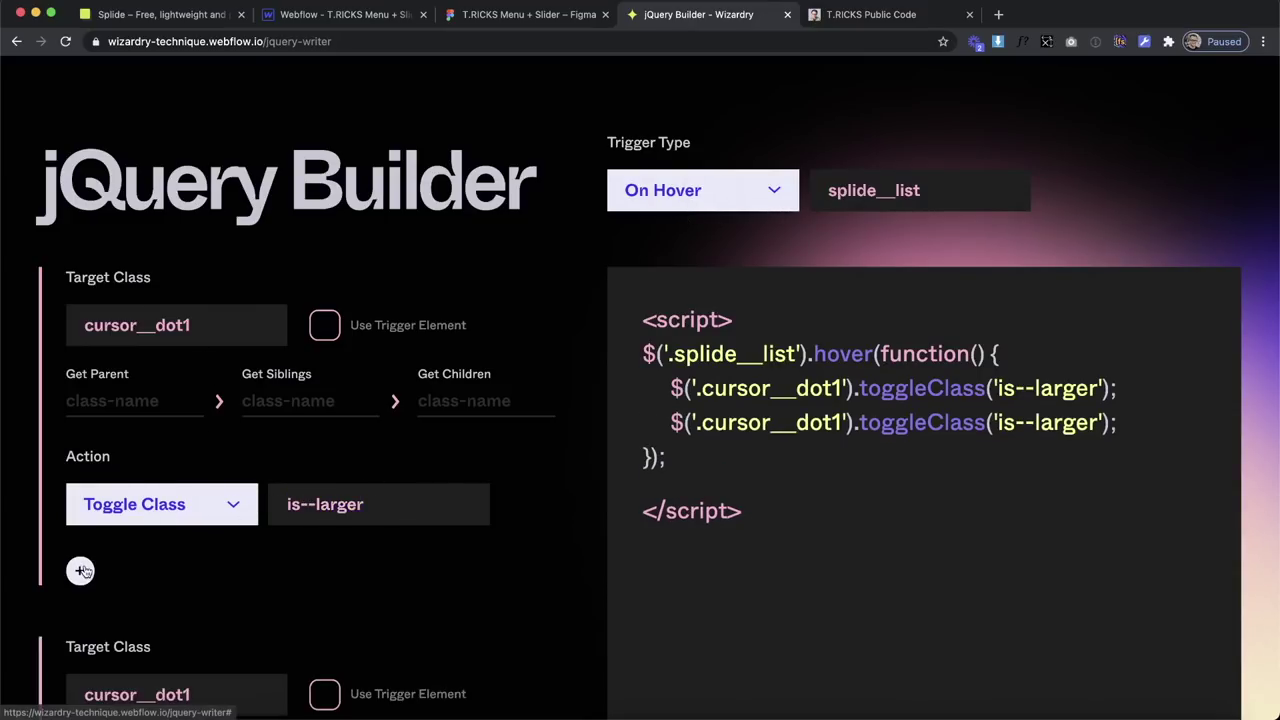
{"action": "scroll", "coordinate": [400, 380], "scroll_direction": "down", "scroll_amount": 5}
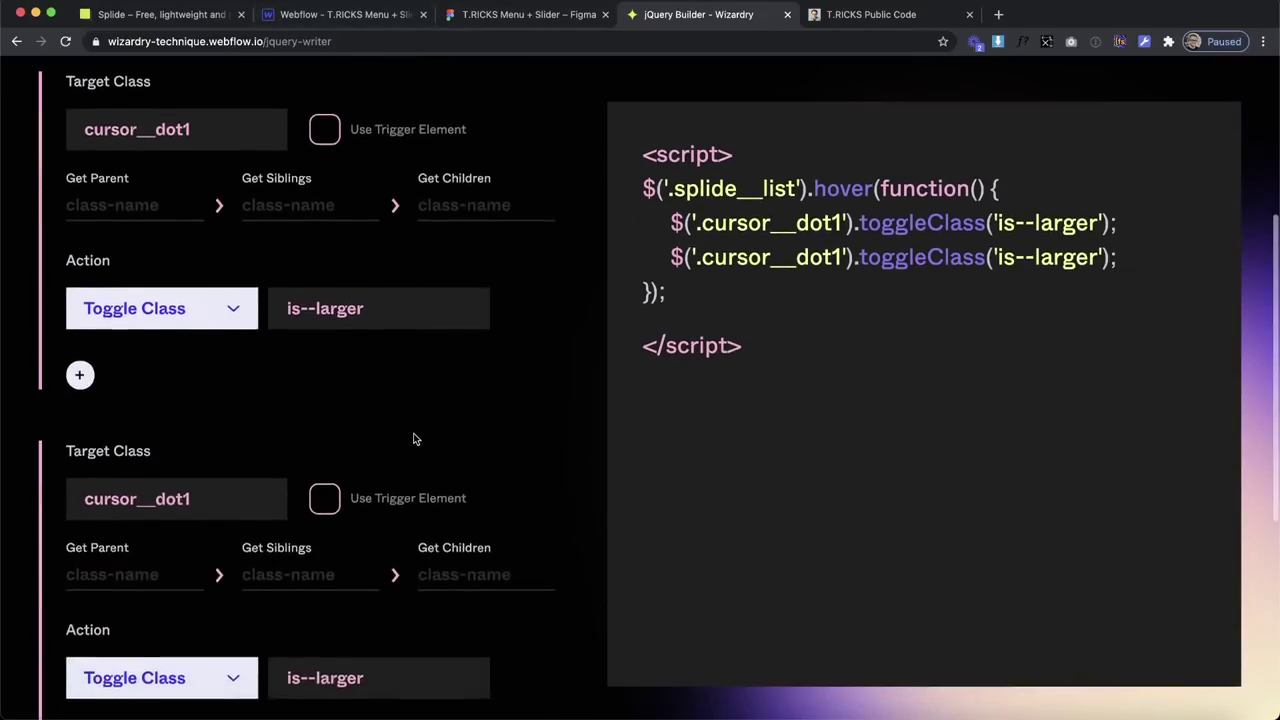
{"action": "left_click", "coordinate": [246, 416]}
{"action": "key", "text": "BackSpace"}
{"action": "type", "text": "2"}
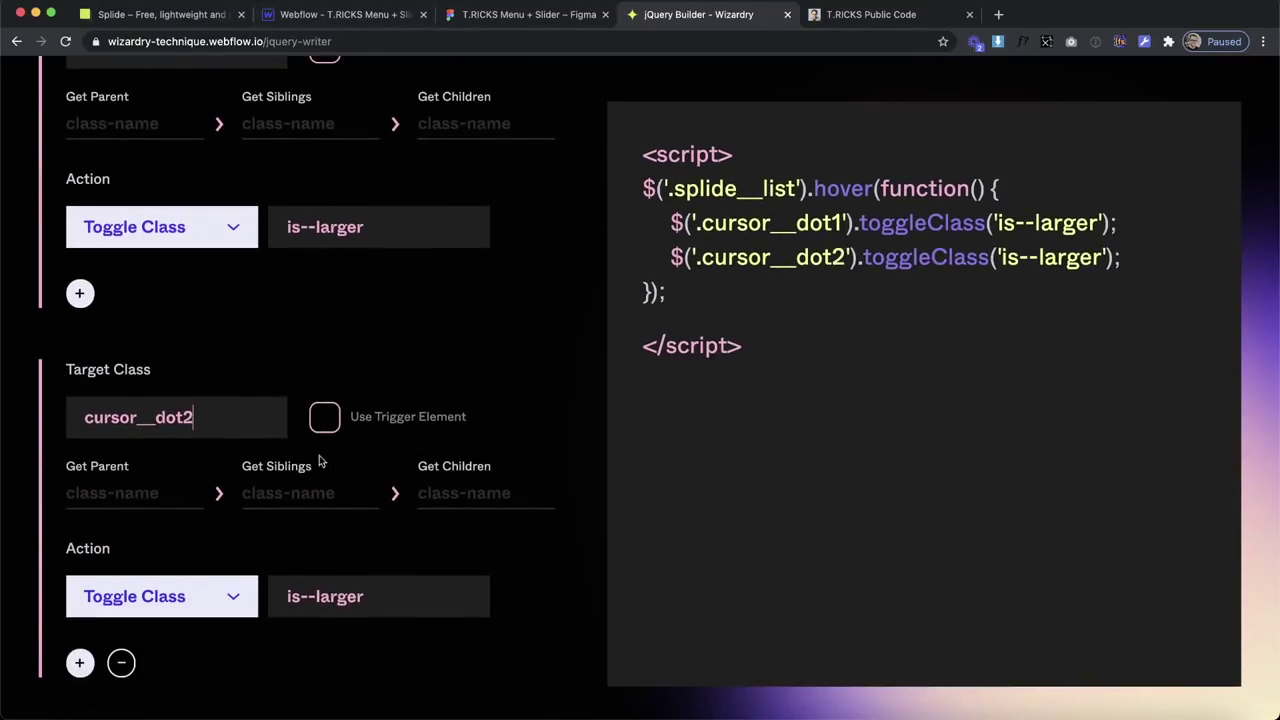
{"action": "left_click_drag", "start_coordinate": [385, 592], "coordinate": [264, 593]}
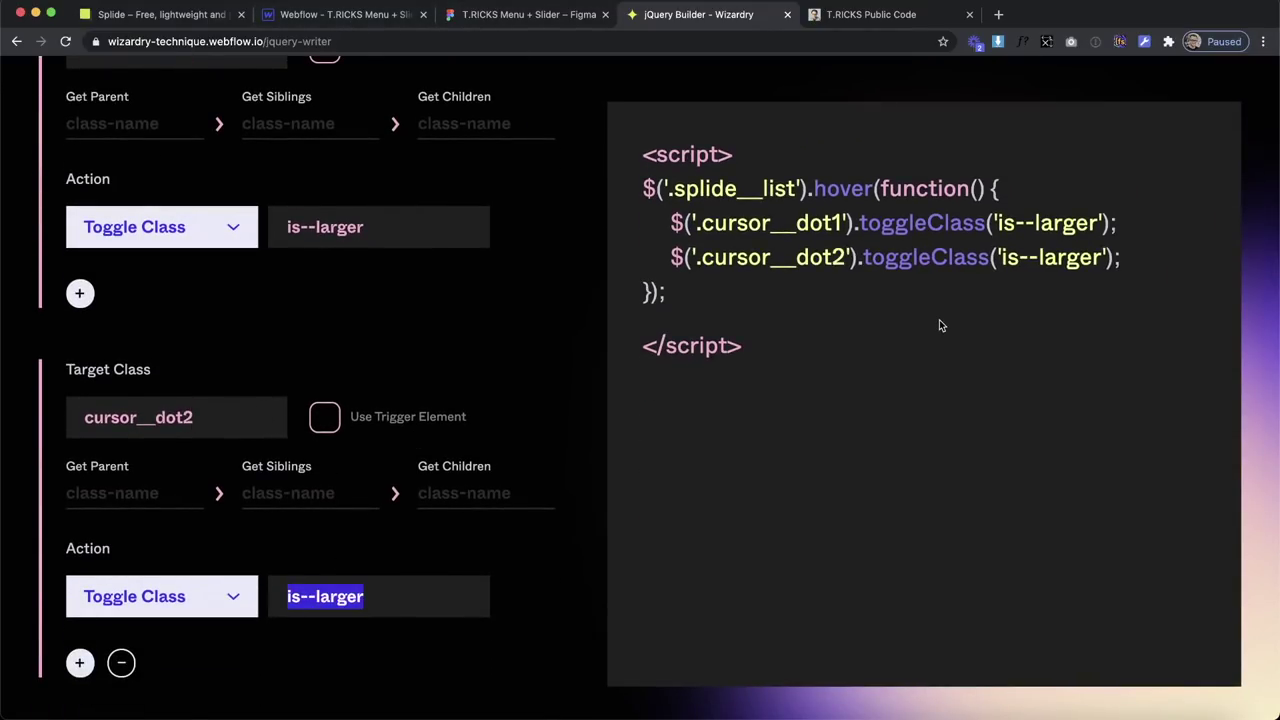
{"action": "scroll", "coordinate": [870, 335], "scroll_direction": "up", "scroll_amount": 3}
{"action": "left_click_drag", "start_coordinate": [757, 357], "coordinate": [609, 175]}
{"action": "key", "text": "super+c"}
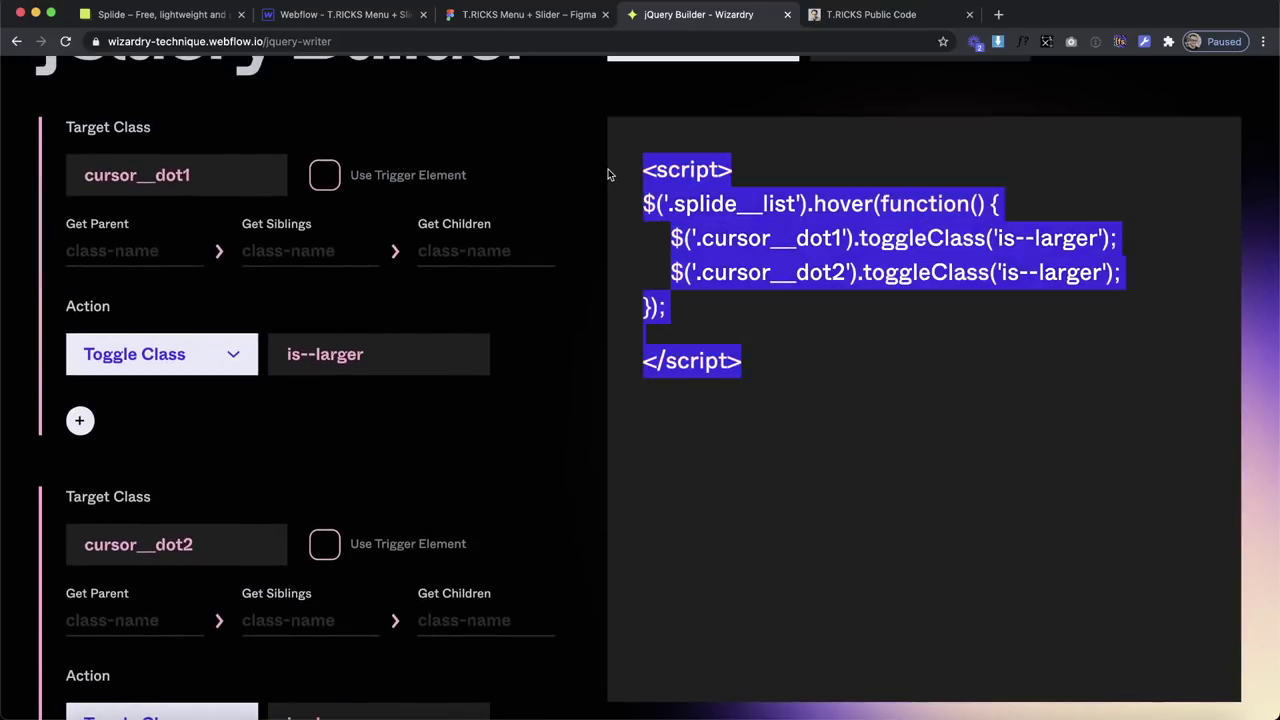
{"action": "left_click", "coordinate": [345, 14]}
Paste the hover script into the Home page's before-body custom code and save.
{"action": "left_click", "coordinate": [12, 189]}
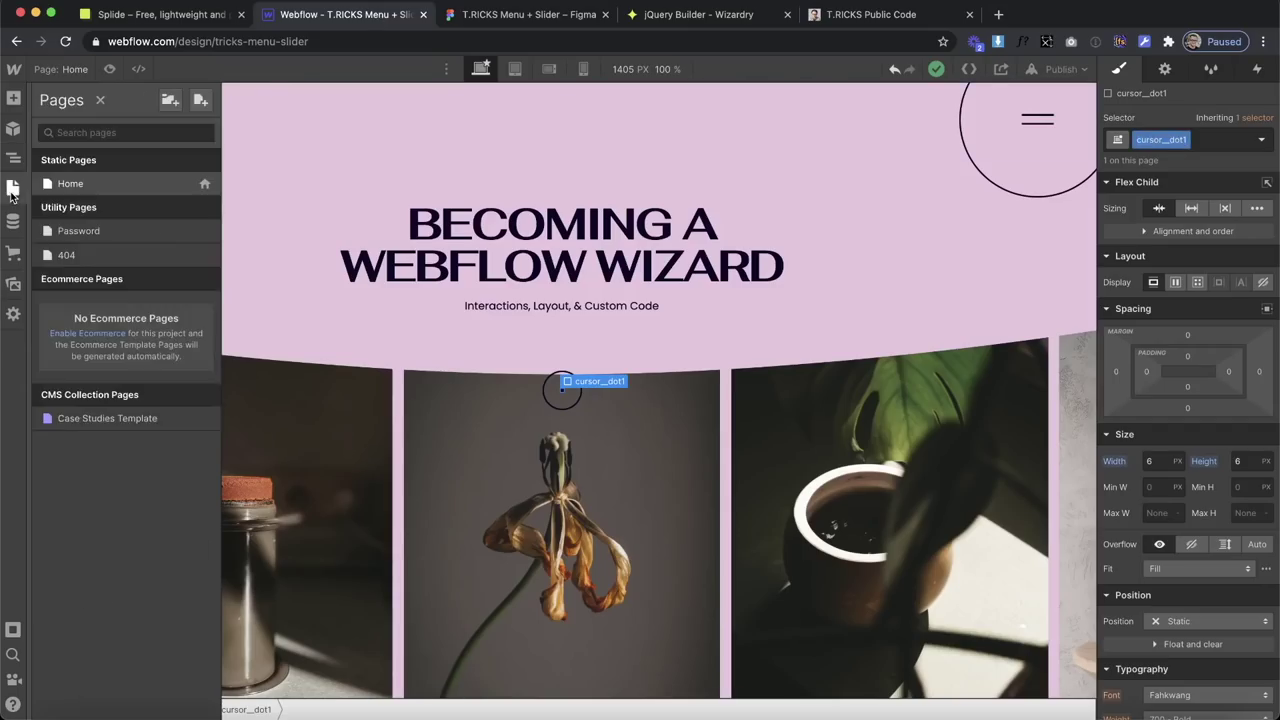
{"action": "left_click", "coordinate": [204, 183]}
{"action": "scroll", "coordinate": [437, 491], "scroll_direction": "down", "scroll_amount": 15}
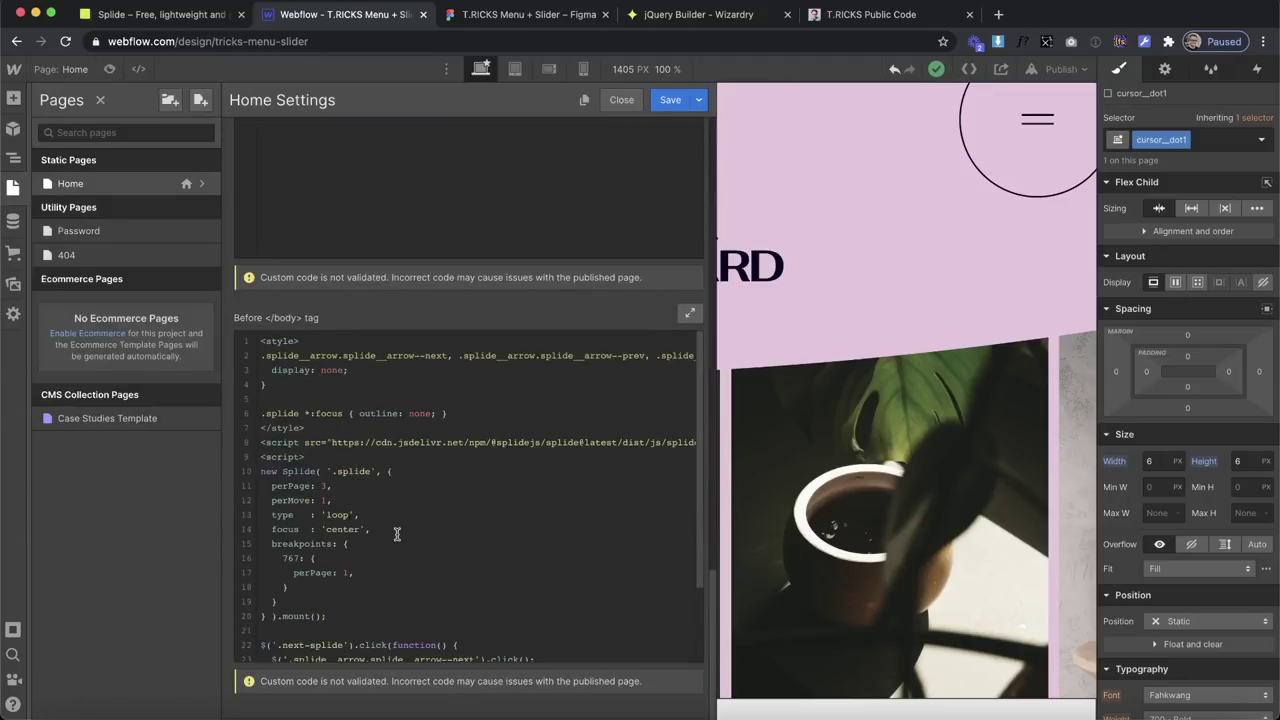
{"action": "left_click", "coordinate": [321, 651]}
{"action": "key", "text": "super+v"}
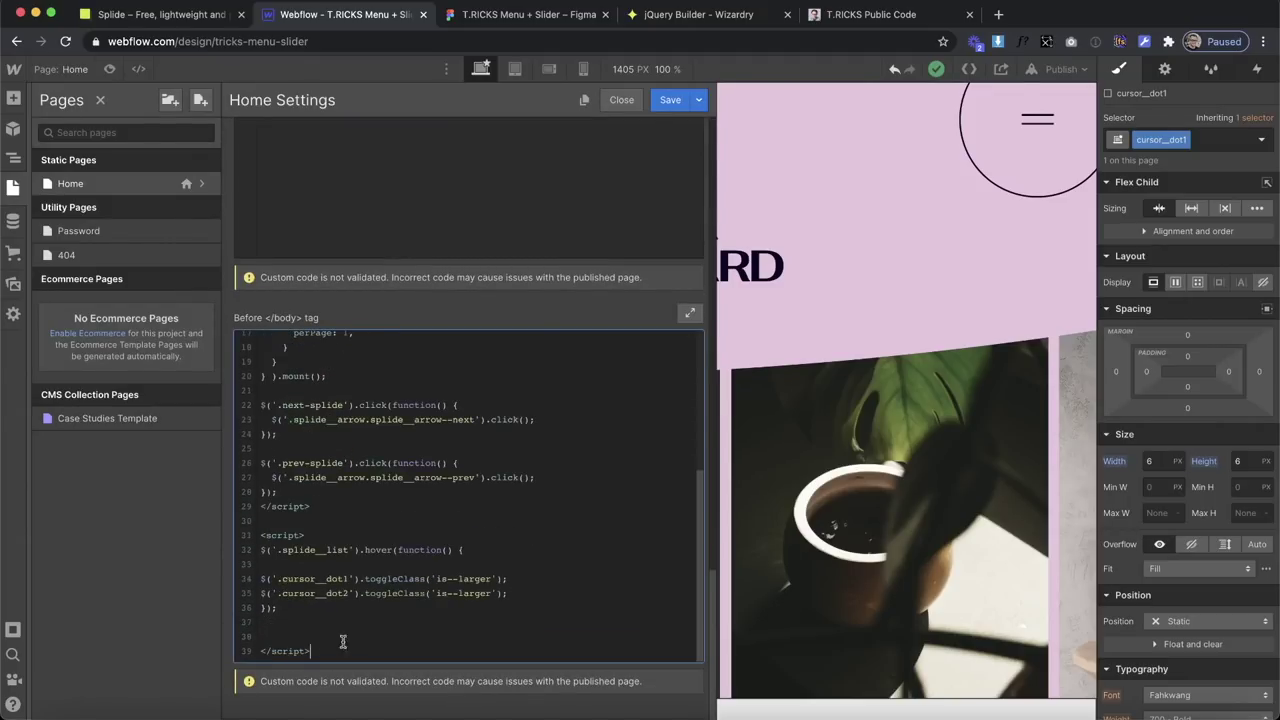
{"action": "scroll", "coordinate": [398, 616], "scroll_direction": "right", "scroll_amount": 1}
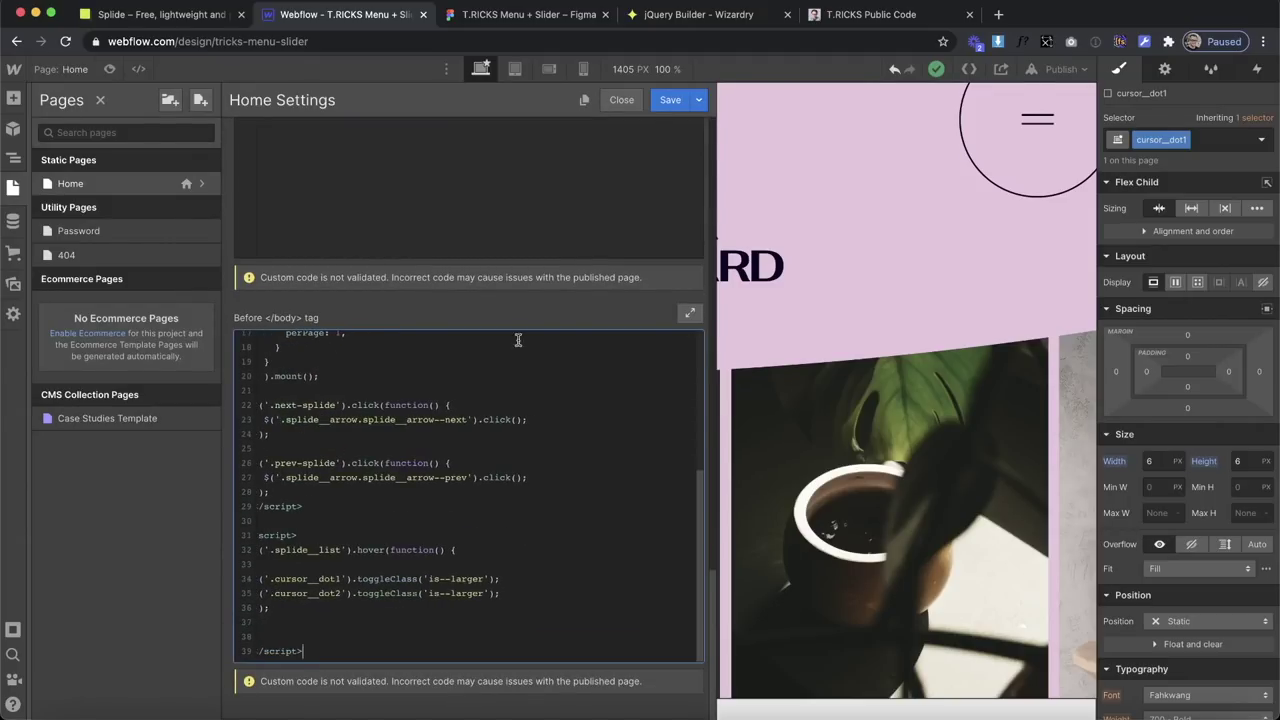
{"action": "left_click", "coordinate": [668, 101]}
Publish the site to staging and open the live staging site.
{"action": "left_click", "coordinate": [1058, 69]}
{"action": "left_click", "coordinate": [1006, 289]}
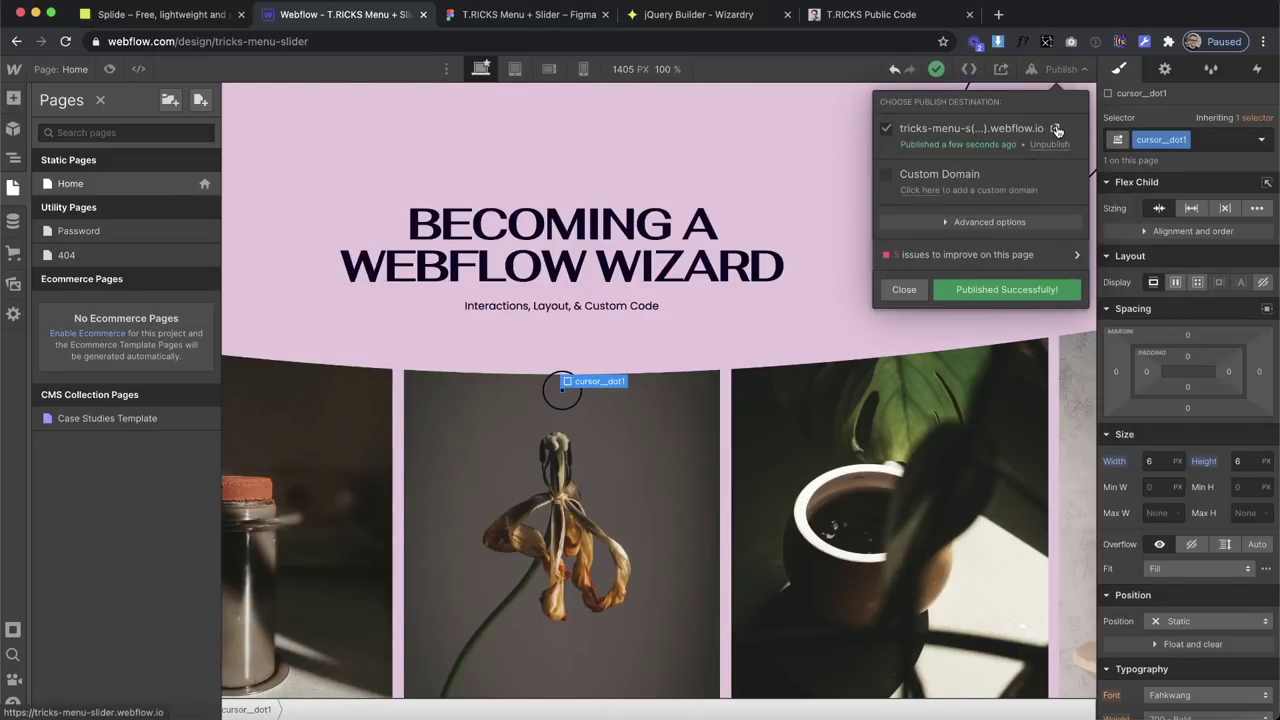
{"action": "left_click", "coordinate": [1056, 128]}
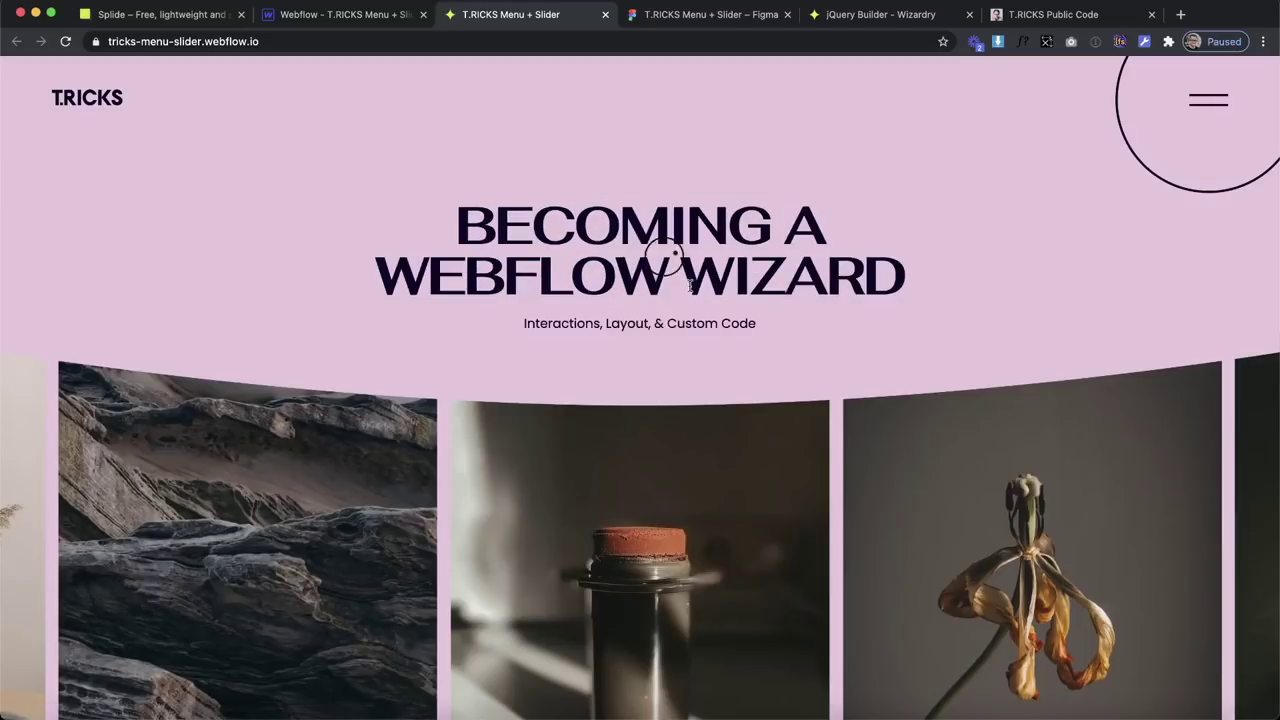
Scroll the live site and hover the slider to see the dark DRAG cursor, then return to Webflow.
{"action": "scroll", "coordinate": [660, 280], "scroll_direction": "down", "scroll_amount": 3}
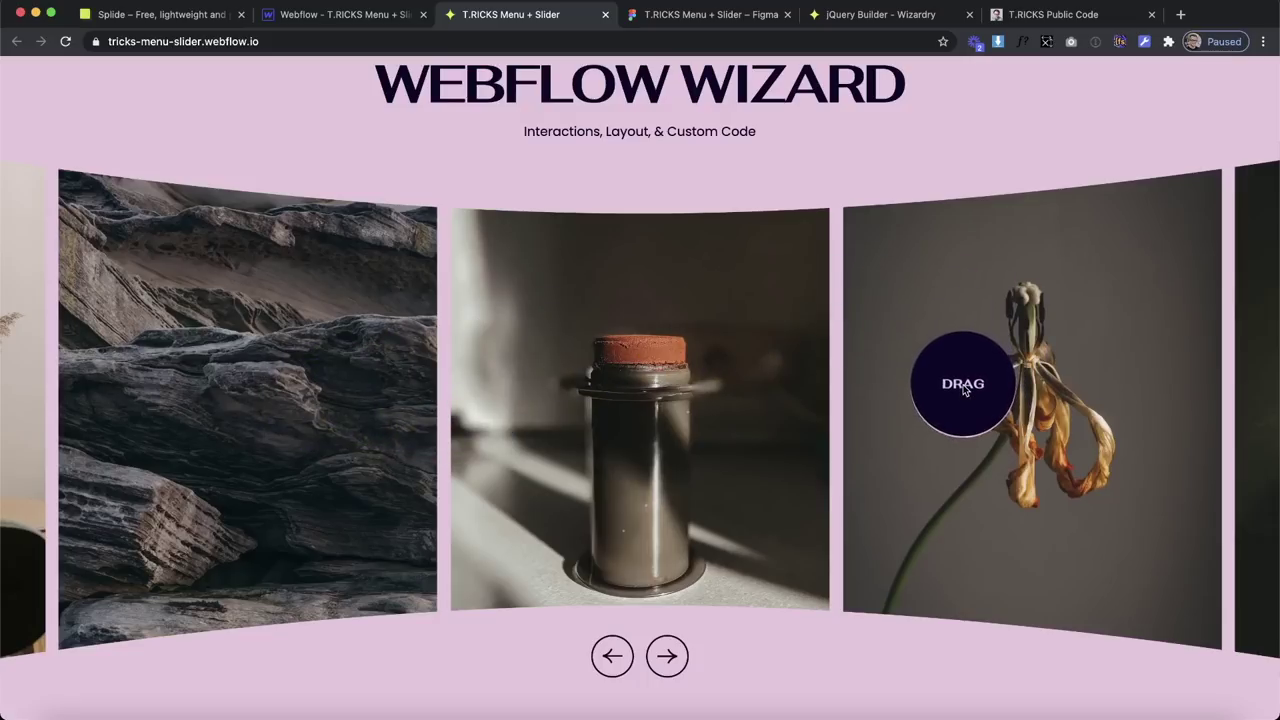
{"action": "scroll", "coordinate": [964, 385], "scroll_direction": "up", "scroll_amount": 2}
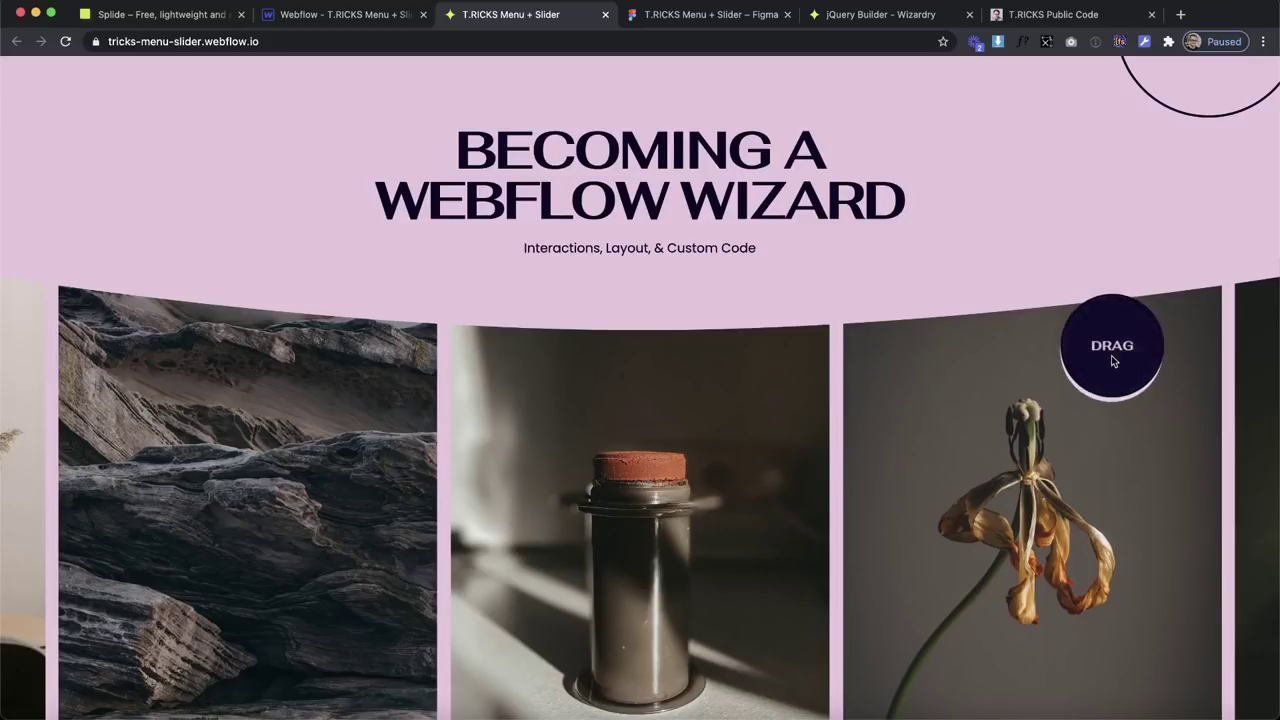
{"action": "left_click", "coordinate": [313, 17]}
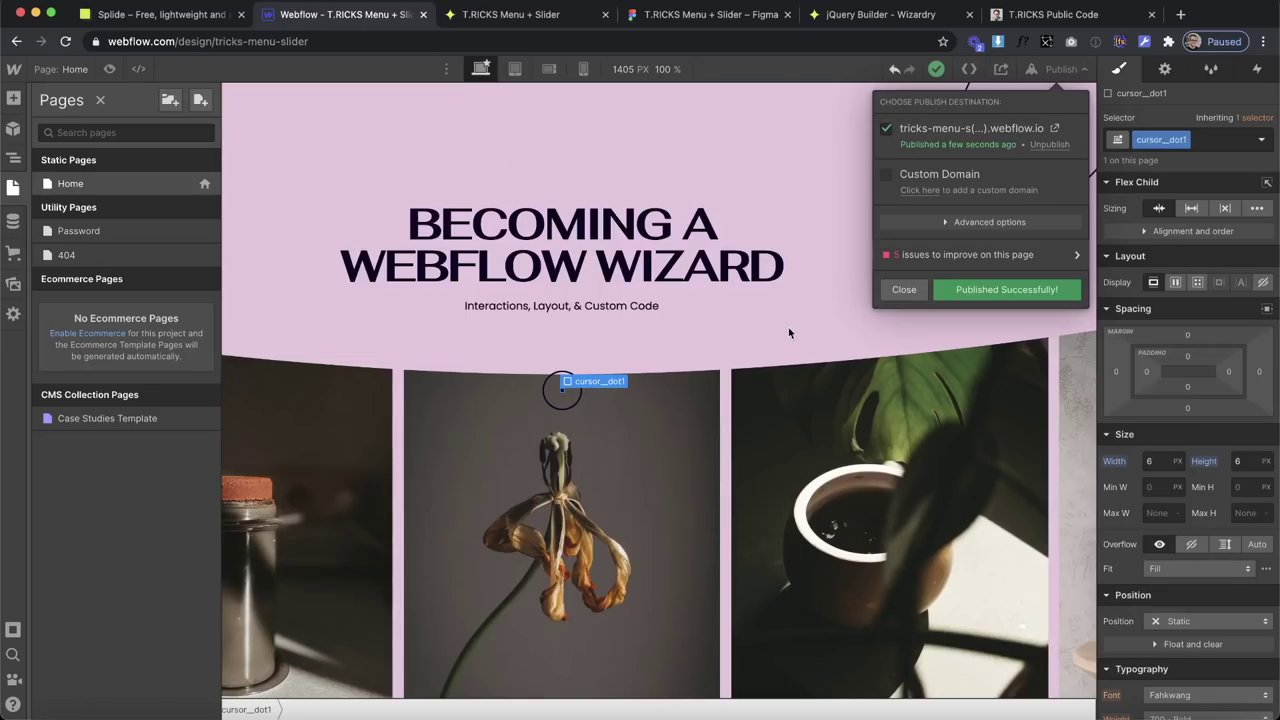
Select slider_wave and review its SVG embed's path fill colour #E9C6DD without changing anything.
{"action": "left_click", "coordinate": [882, 374]}
{"action": "left_click", "coordinate": [582, 344]}
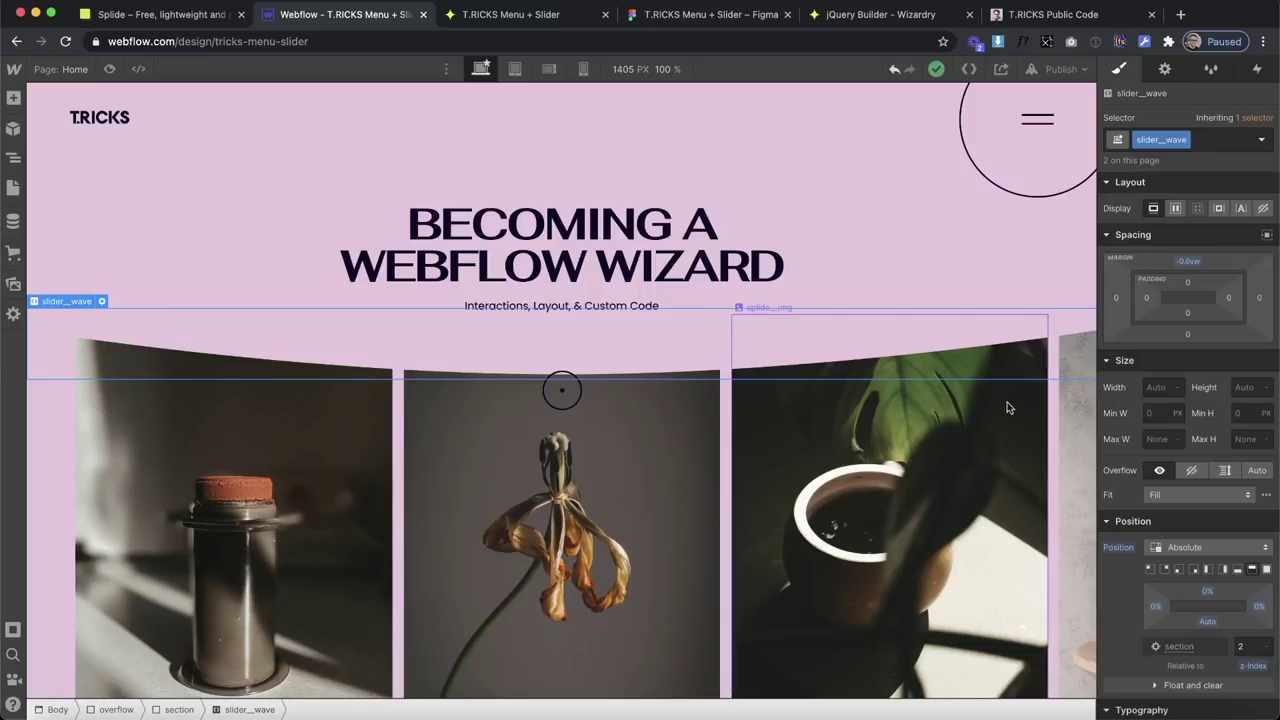
{"action": "double_click", "coordinate": [1152, 139]}
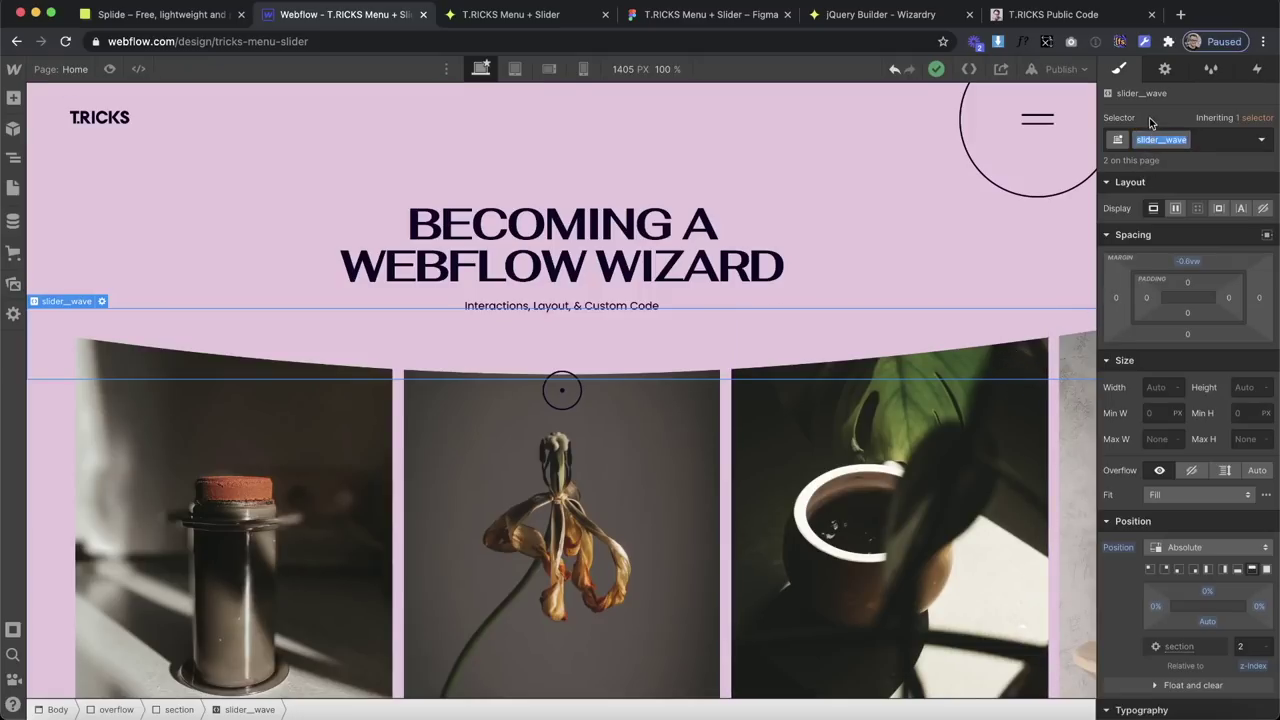
{"action": "key", "text": "Escape"}
{"action": "left_click", "coordinate": [101, 301]}
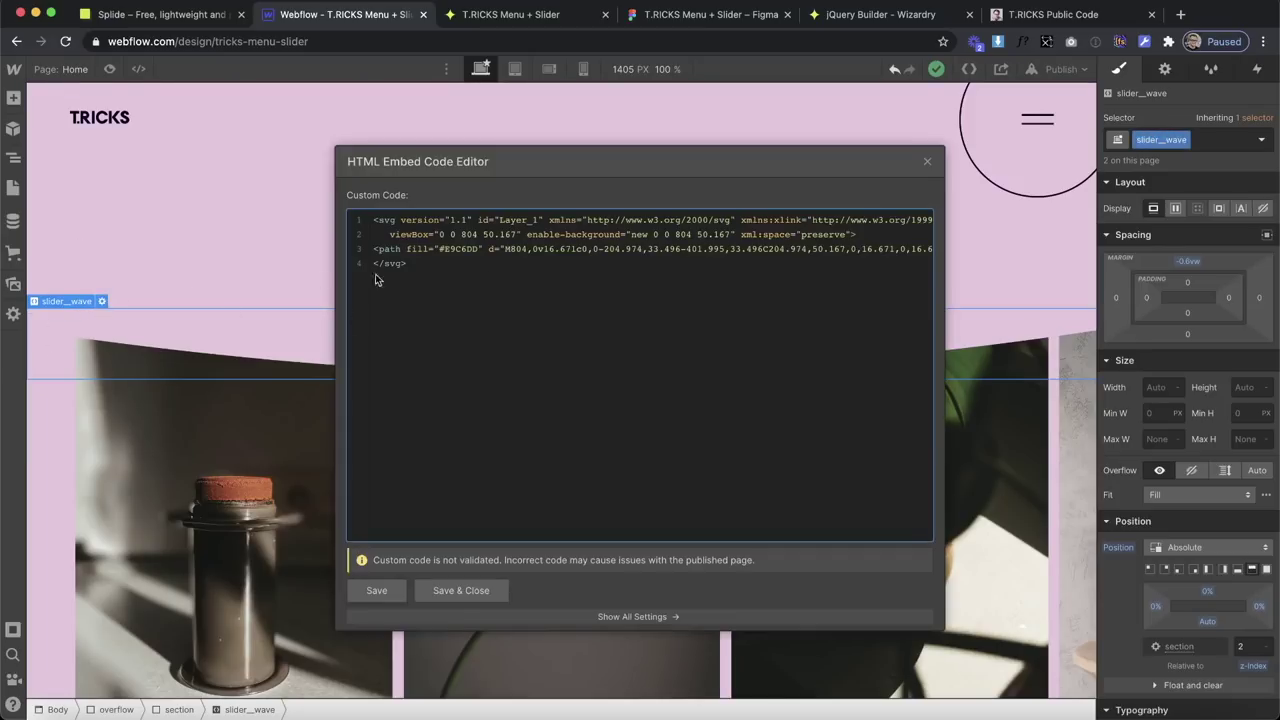
{"action": "left_click_drag", "start_coordinate": [378, 248], "coordinate": [467, 248]}
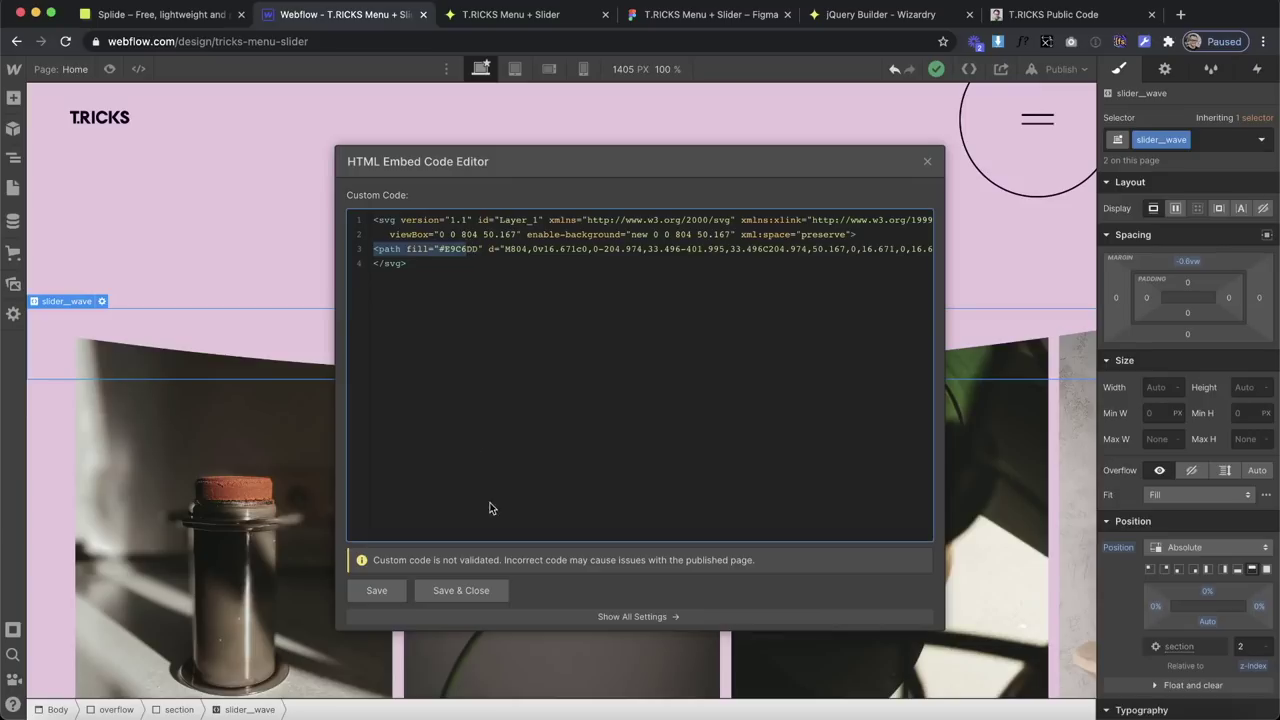
{"action": "left_click", "coordinate": [485, 588]}
{"action": "left_click", "coordinate": [12, 156]}
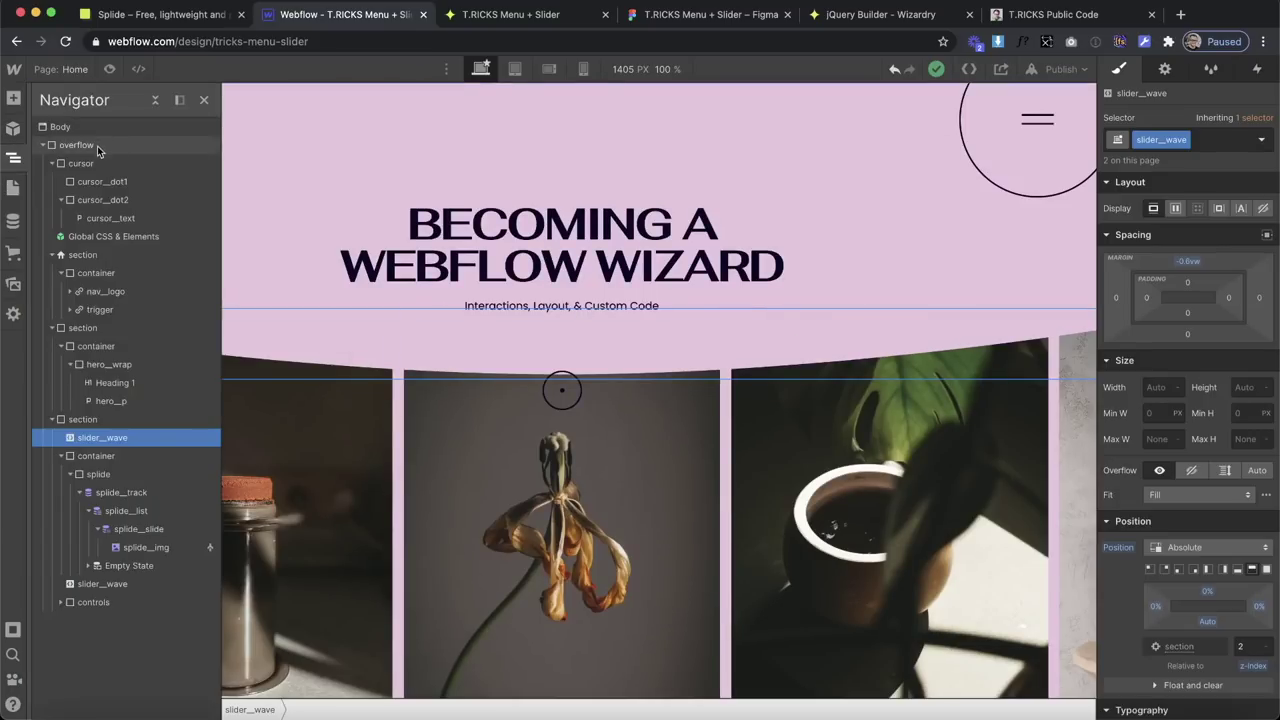
In the Global CSS & Elements embed, add a '.slider__wave svg path { pointer-events:' rule.
{"action": "double_click", "coordinate": [90, 237]}
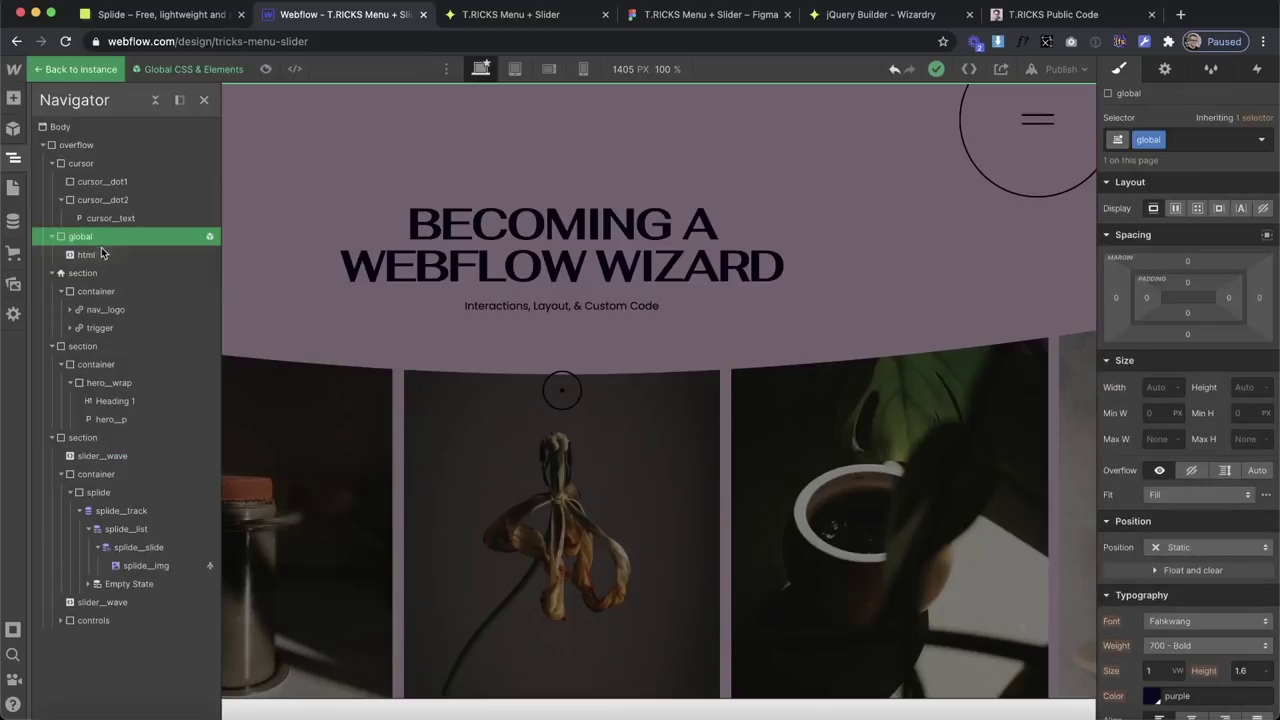
{"action": "left_click", "coordinate": [69, 91]}
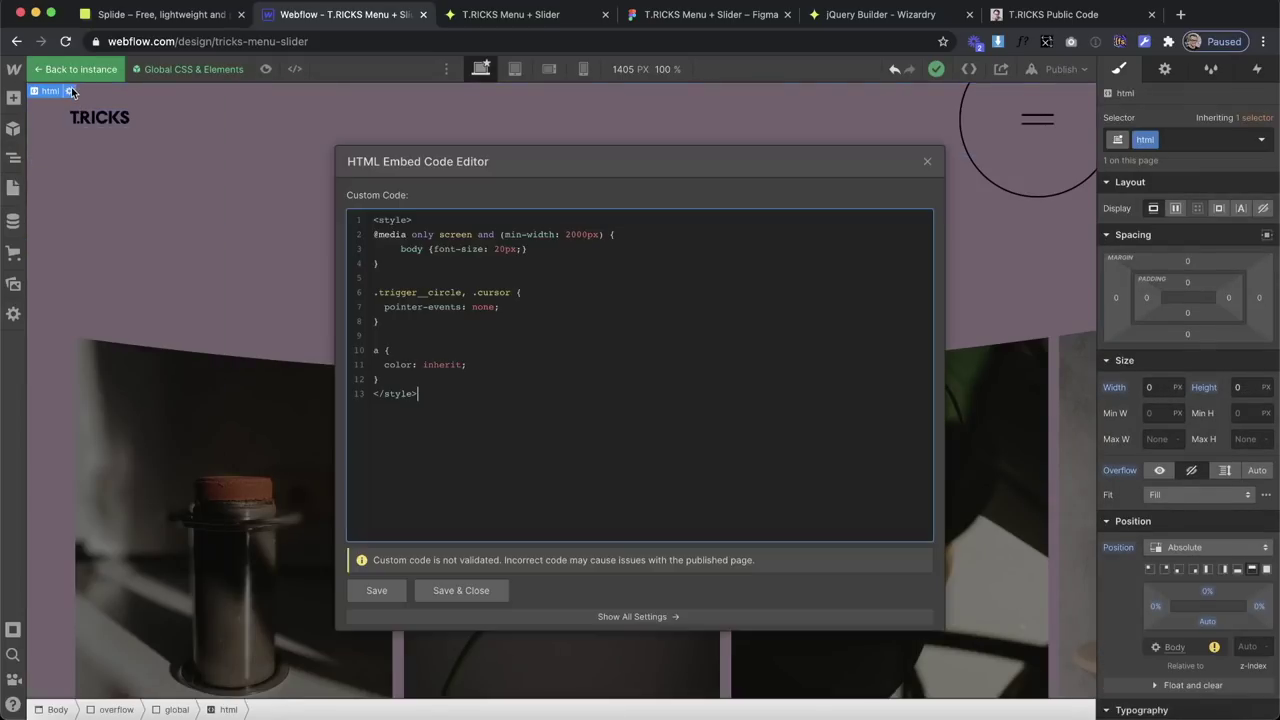
{"action": "key", "text": "Return"}
{"action": "key", "text": "Return"}
{"action": "type", "text": ".slider__wave svg pa"}
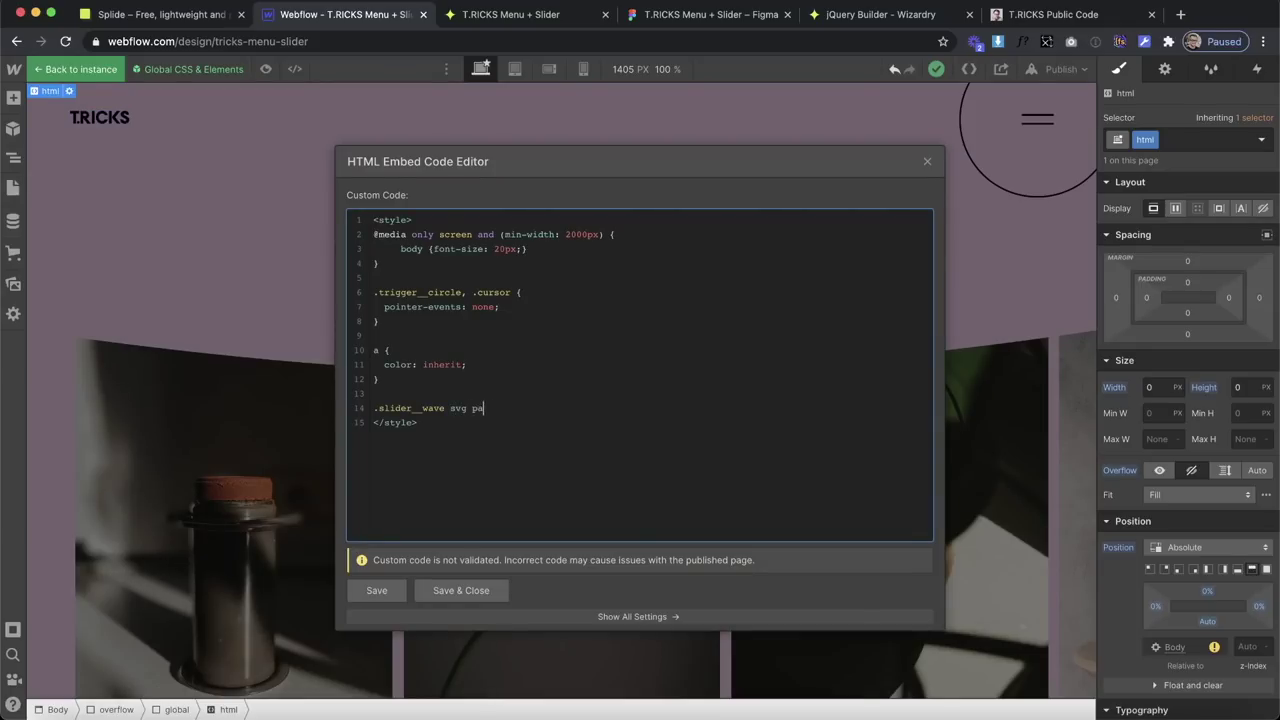
{"action": "type", "text": "th {"}
{"action": "key", "text": "Return"}
{"action": "key", "text": "Return"}
{"action": "type", "text": "pointer-events: auto;"}
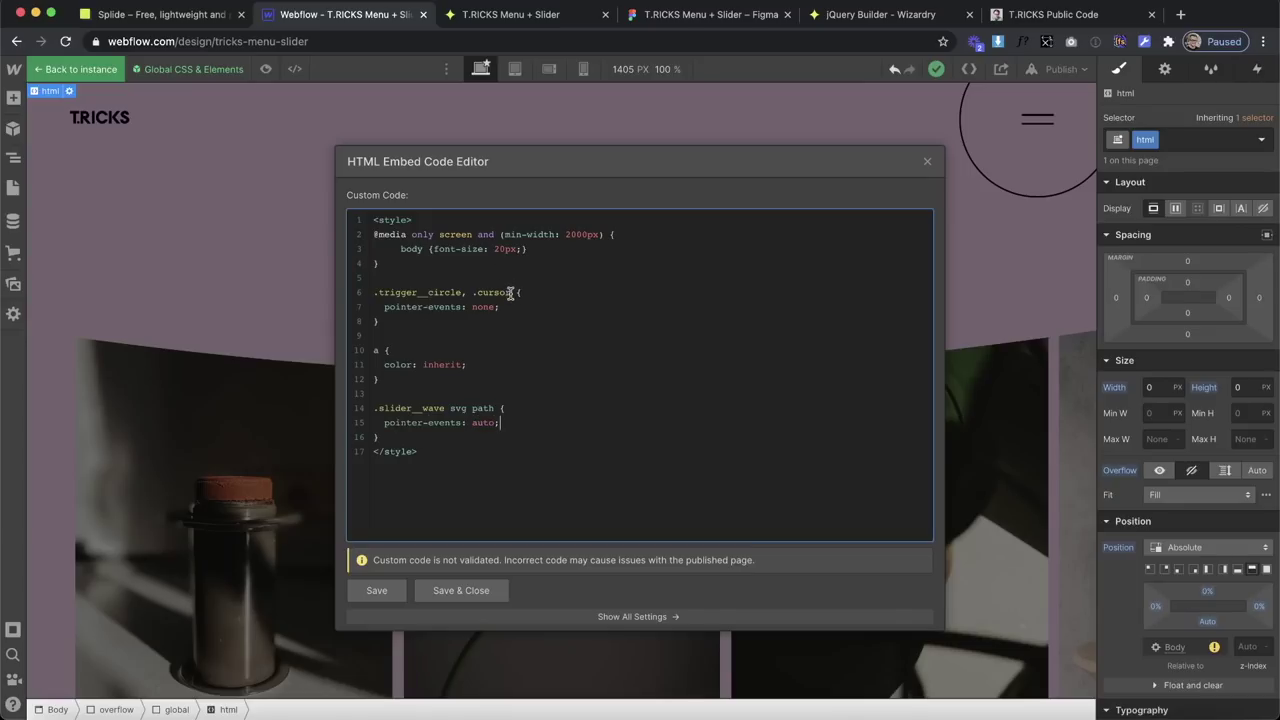
Add .slider__wave to the .cursor pointer-events: none selector and save the global CSS.
{"action": "left_click", "coordinate": [510, 292]}
{"action": "type", "text": ", slider__wave"}
{"action": "left_click", "coordinate": [522, 293]}
{"action": "type", "text": "."}
{"action": "triple_click", "coordinate": [518, 310]}
{"action": "left_click", "coordinate": [461, 591]}
{"action": "left_click", "coordinate": [544, 329]}
{"action": "left_click", "coordinate": [906, 420]}
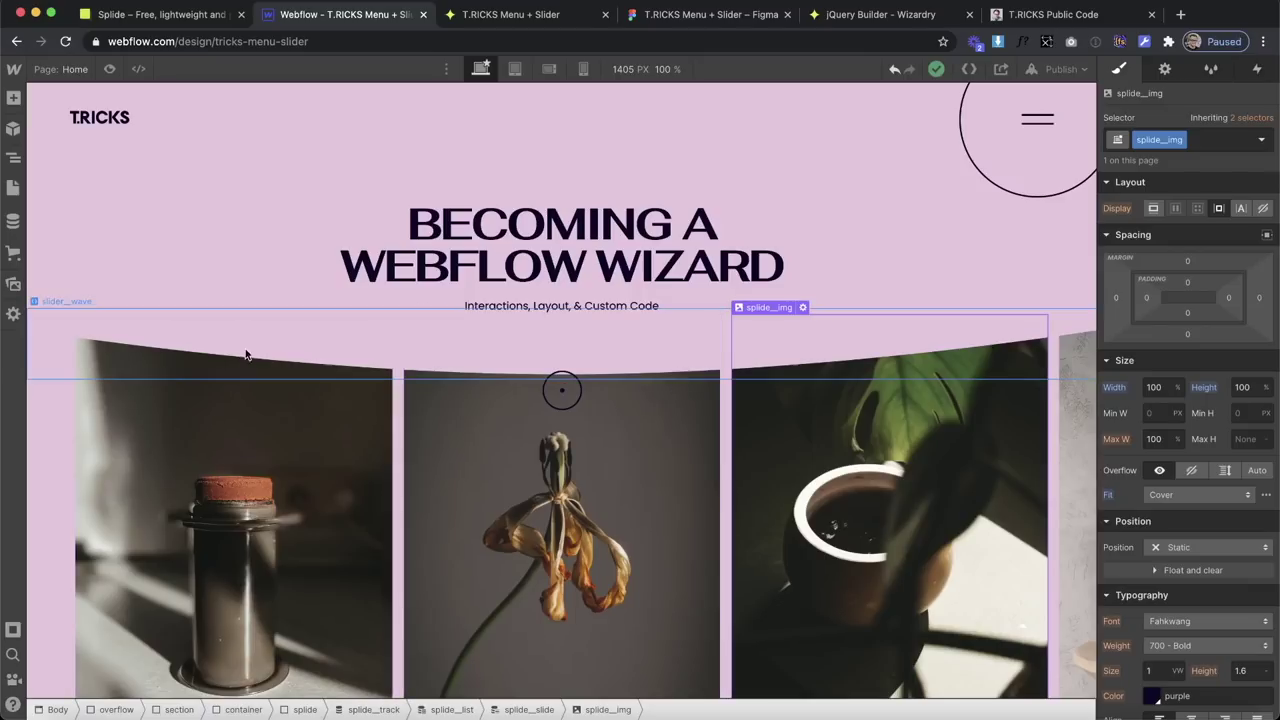
Republish the site with the wave pointer-events fix and reload the live page.
{"action": "left_click", "coordinate": [1058, 69]}
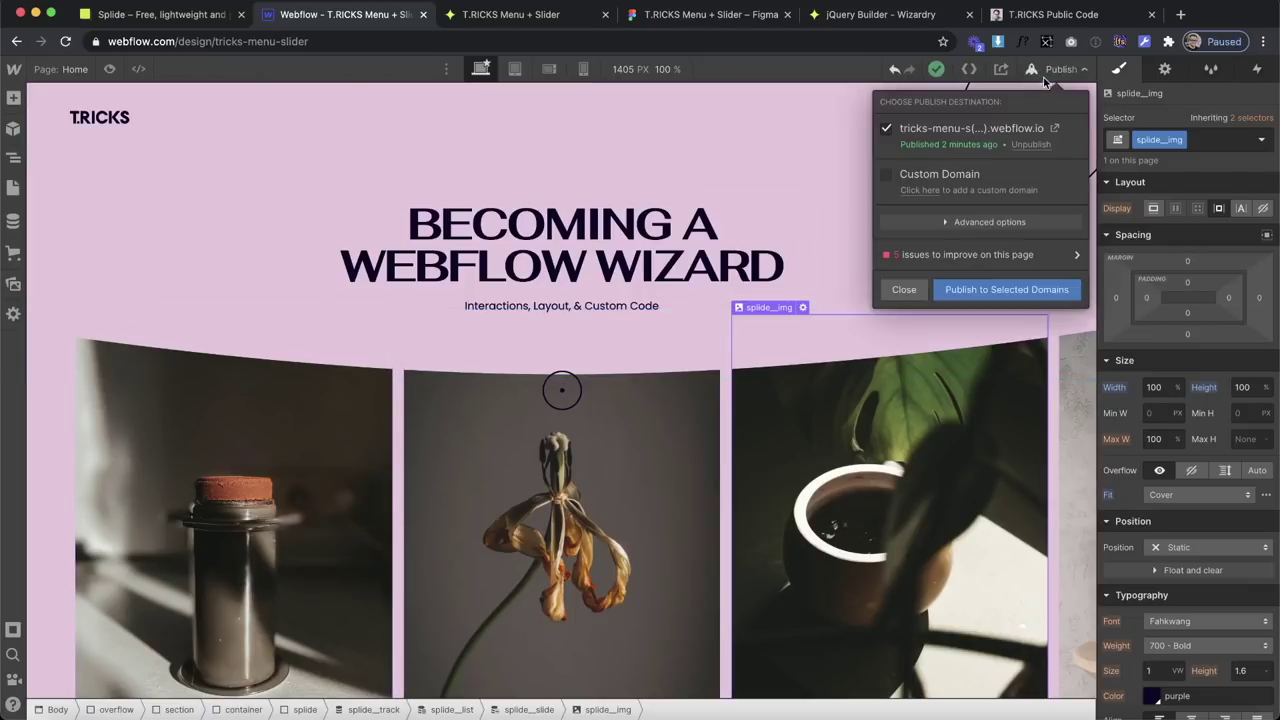
{"action": "left_click", "coordinate": [1013, 291]}
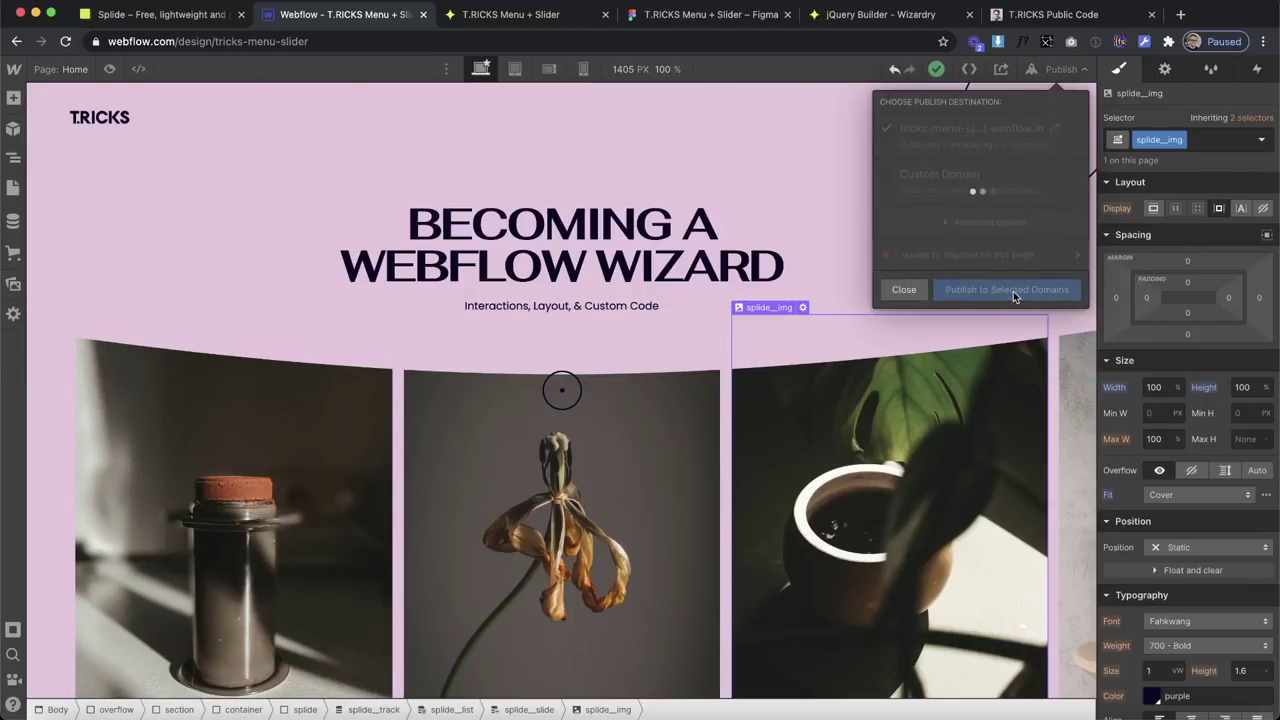
{"action": "left_click", "coordinate": [519, 21]}
{"action": "key", "text": "super+r"}
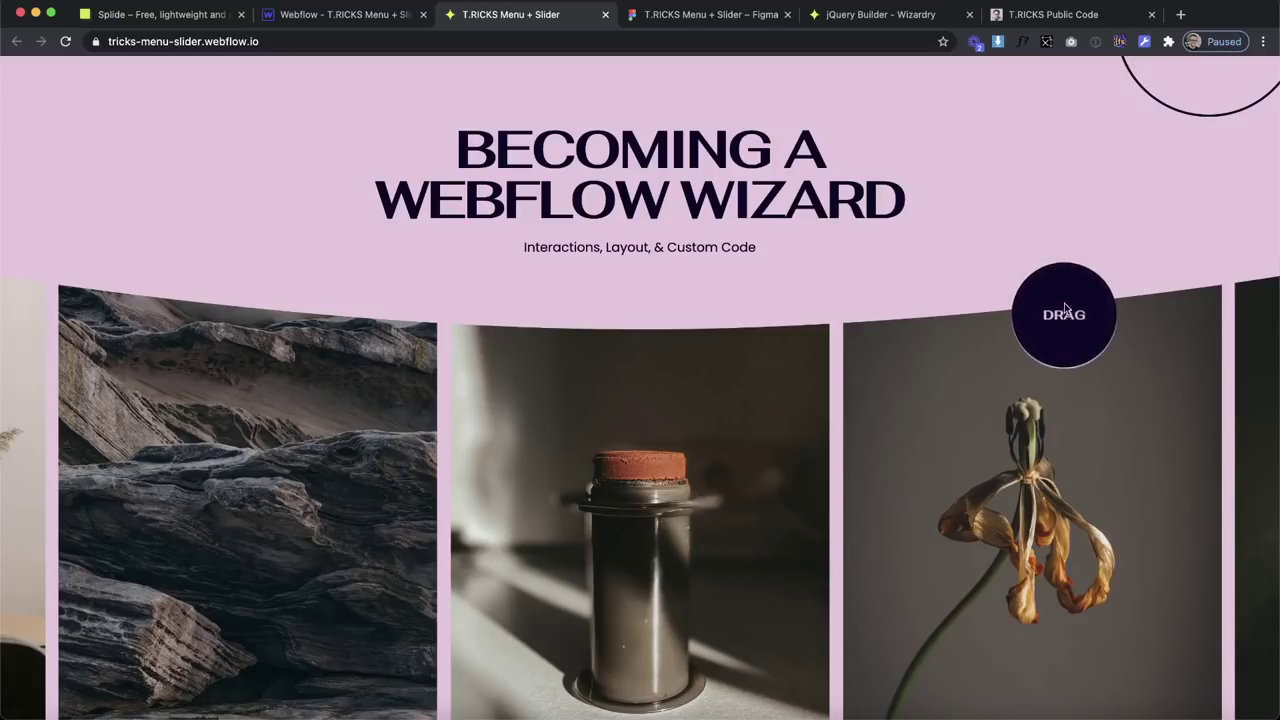
Test the live DRAG cursor by dragging and advancing the slider, then return to the Designer.
{"action": "scroll", "coordinate": [1190, 300], "scroll_direction": "down", "scroll_amount": 3}
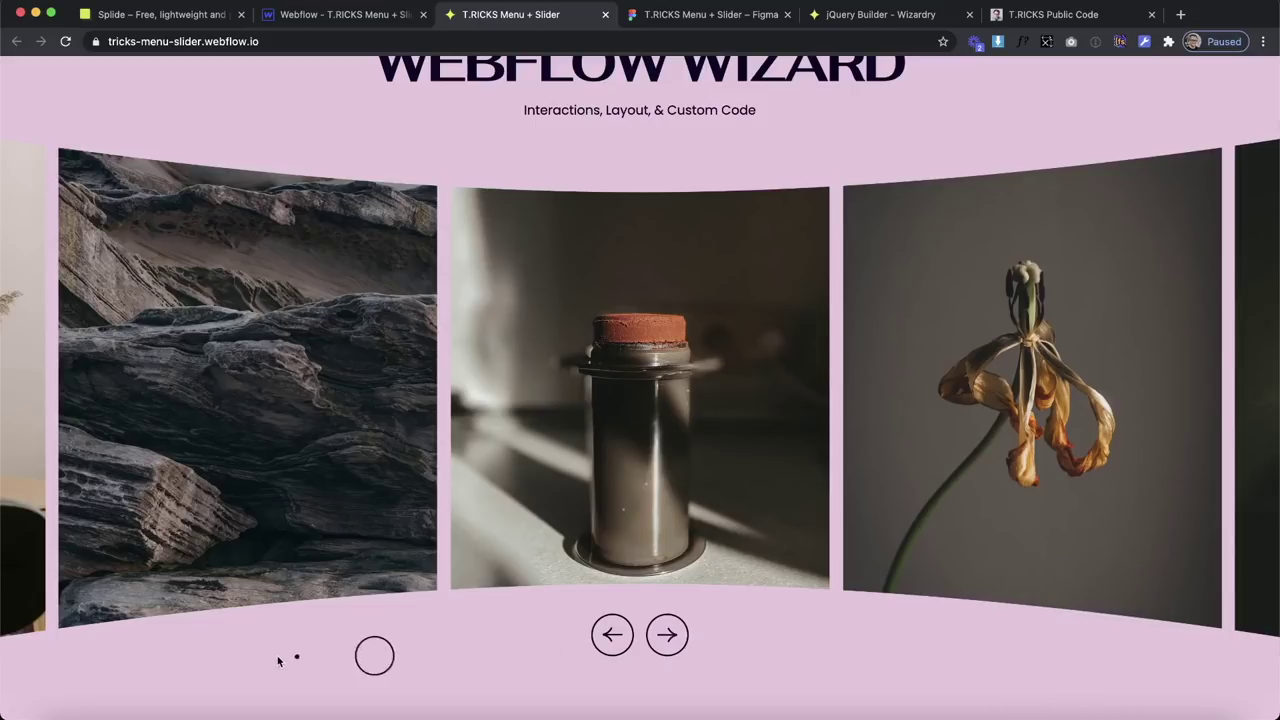
{"action": "left_click_drag", "start_coordinate": [1060, 388], "coordinate": [853, 408]}
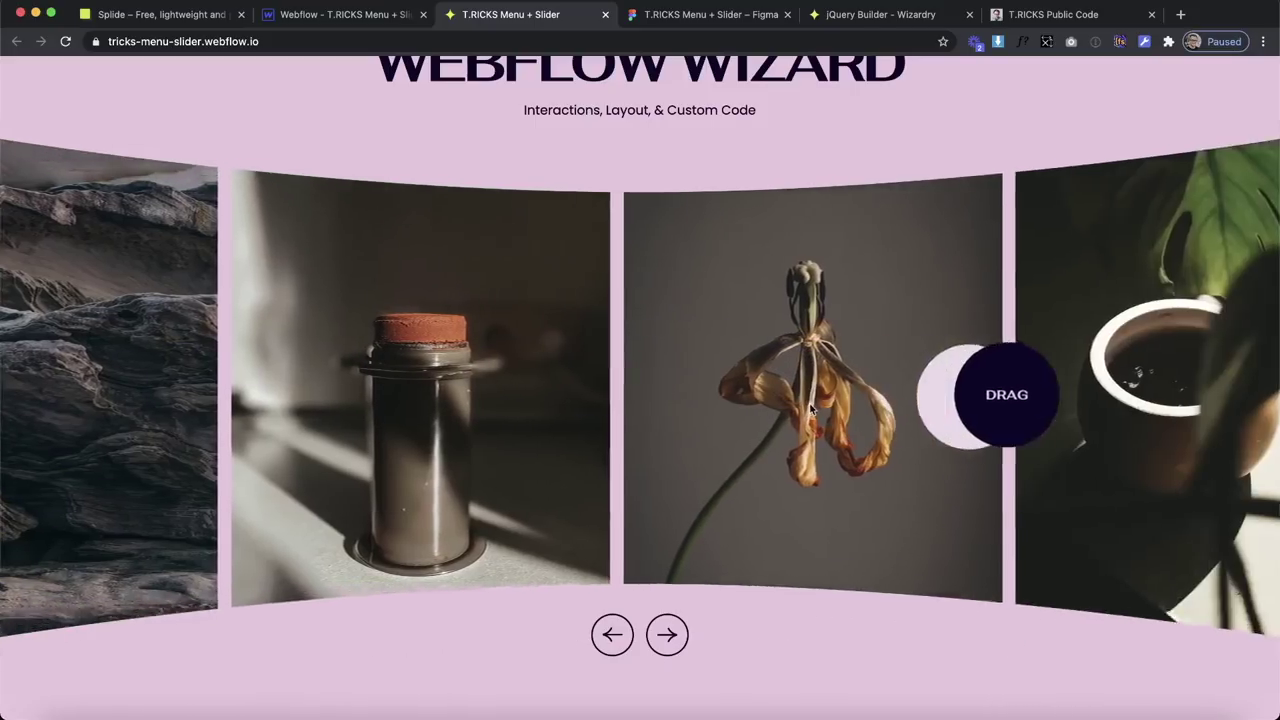
{"action": "left_click", "coordinate": [667, 634]}
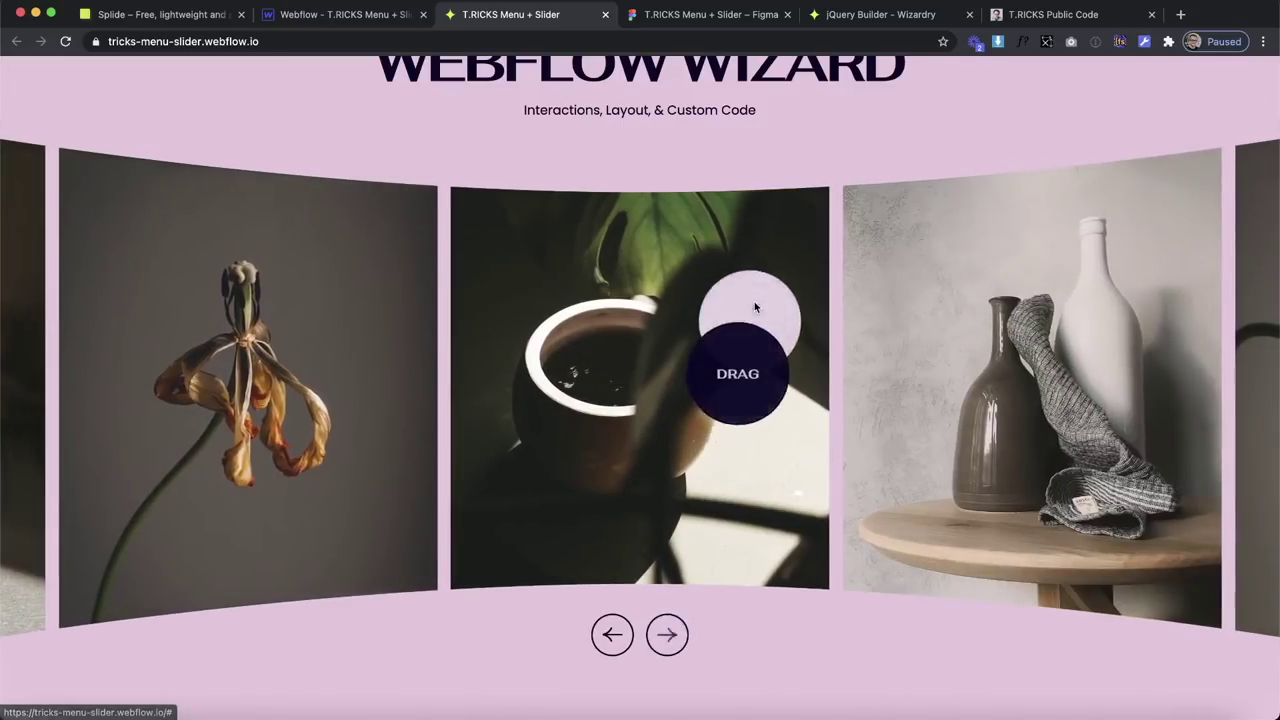
{"action": "scroll", "coordinate": [754, 307], "scroll_direction": "up", "scroll_amount": 3}
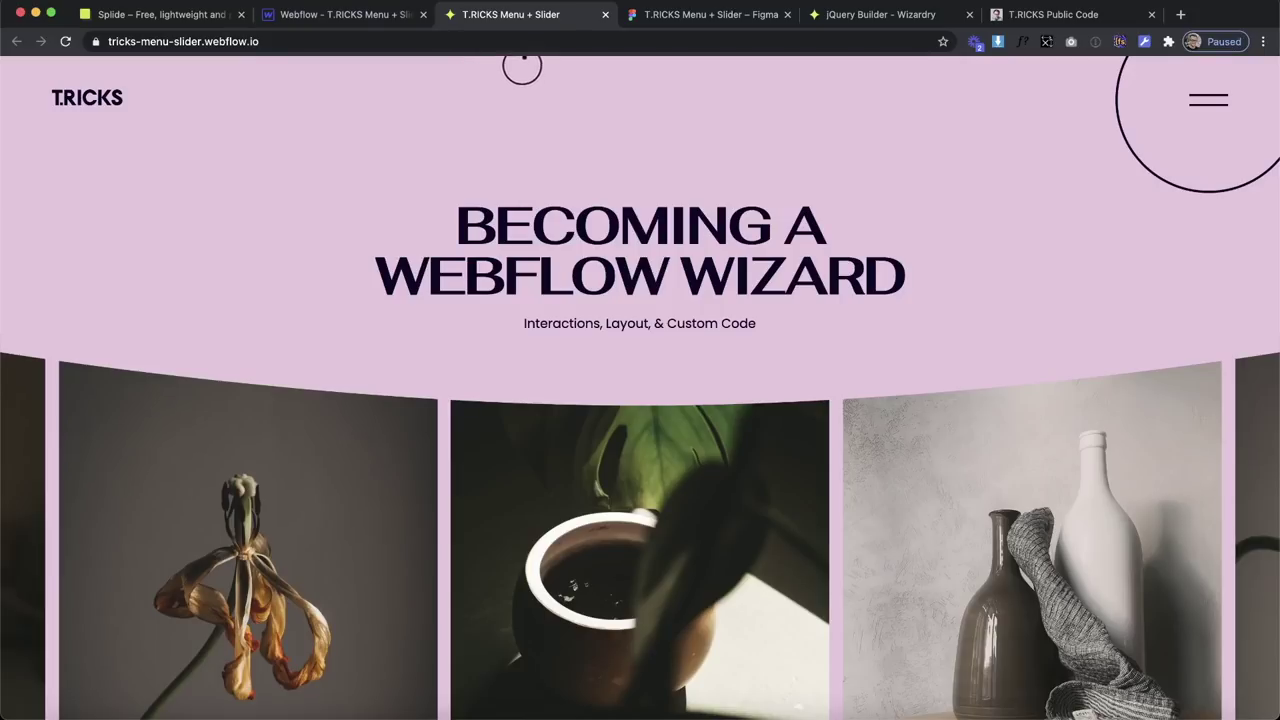
{"action": "left_click", "coordinate": [335, 16]}
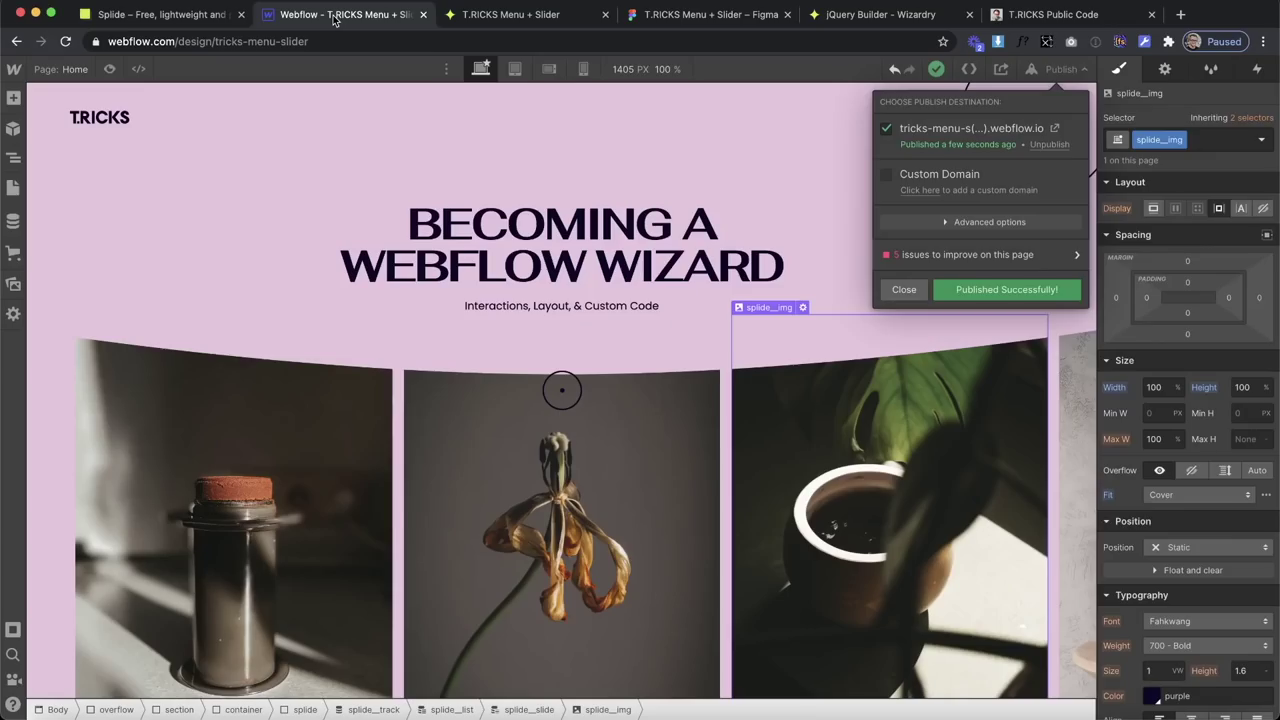
Select the cursor element in the Navigator and set its opacity to 0.
{"action": "left_click", "coordinate": [13, 160]}
{"action": "left_click", "coordinate": [13, 160]}
{"action": "left_click", "coordinate": [71, 166]}
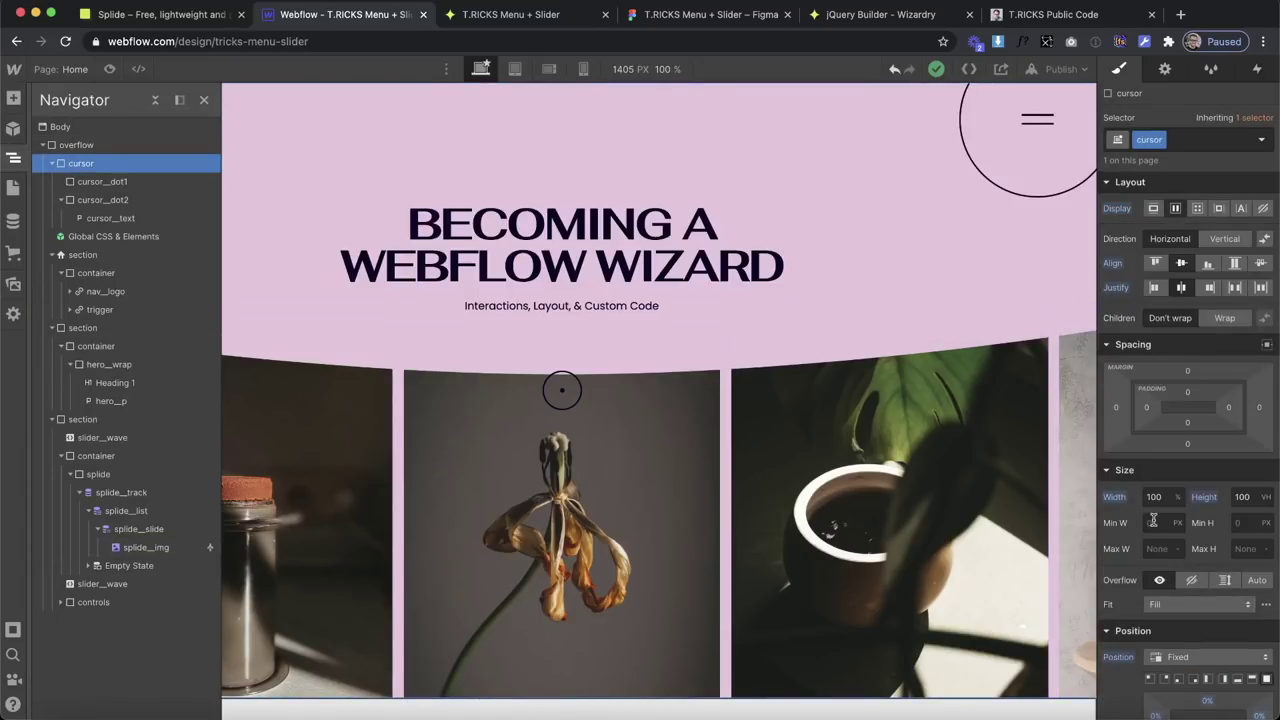
{"action": "scroll", "coordinate": [1169, 514], "scroll_direction": "down", "scroll_amount": 10}
{"action": "left_click_drag", "start_coordinate": [1176, 538], "coordinate": [1092, 537]}
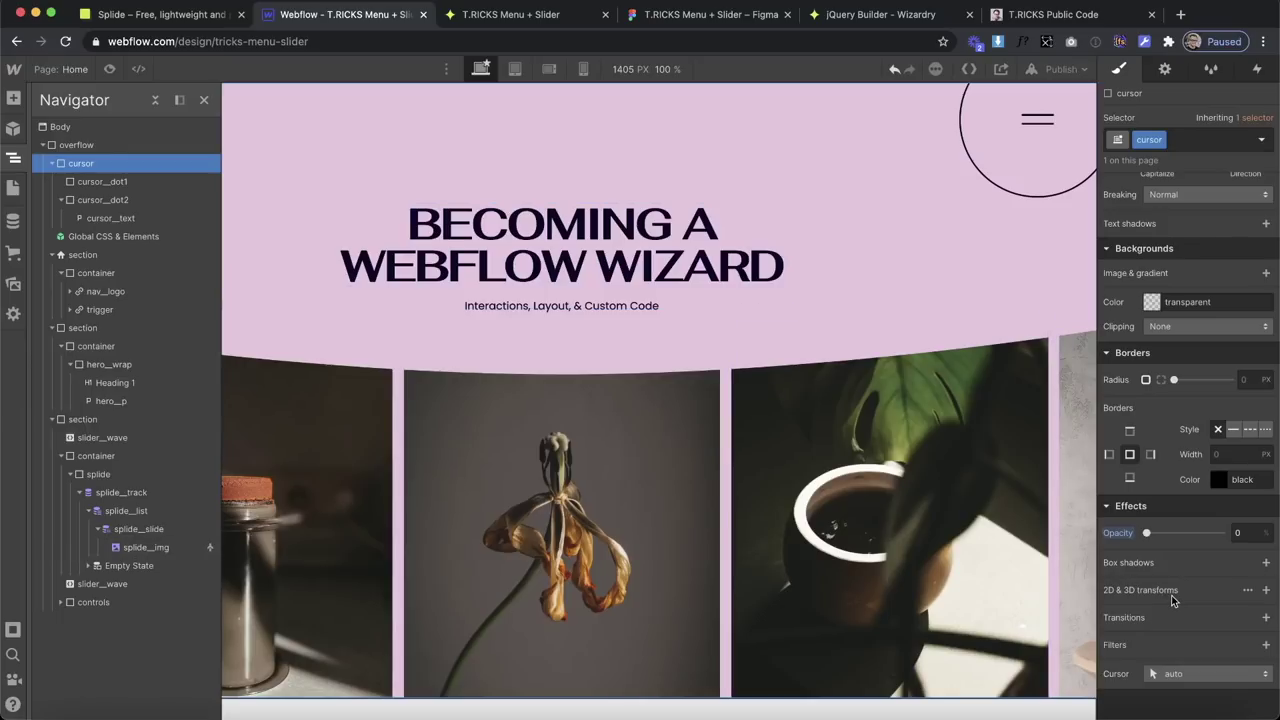
Add a 200ms ease Opacity transition to the cursor, then open Global CSS & Elements' html embed.
{"action": "left_click", "coordinate": [1266, 617]}
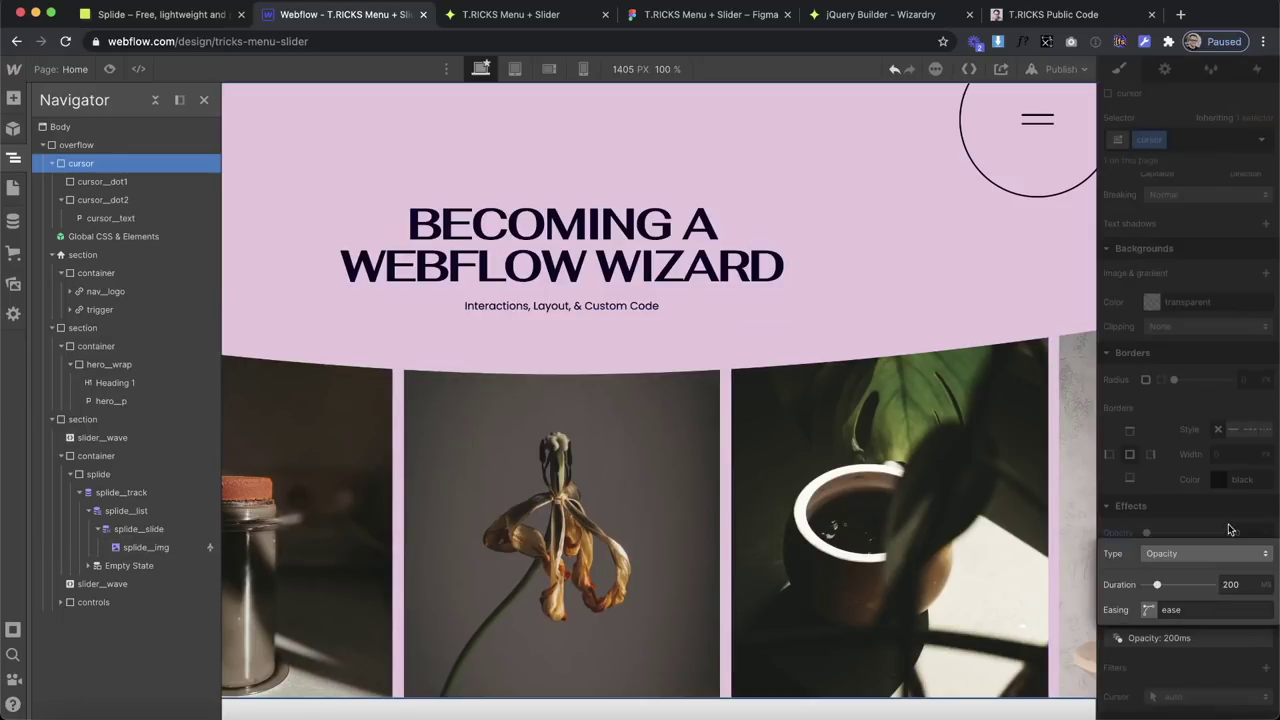
{"action": "left_click", "coordinate": [1197, 553]}
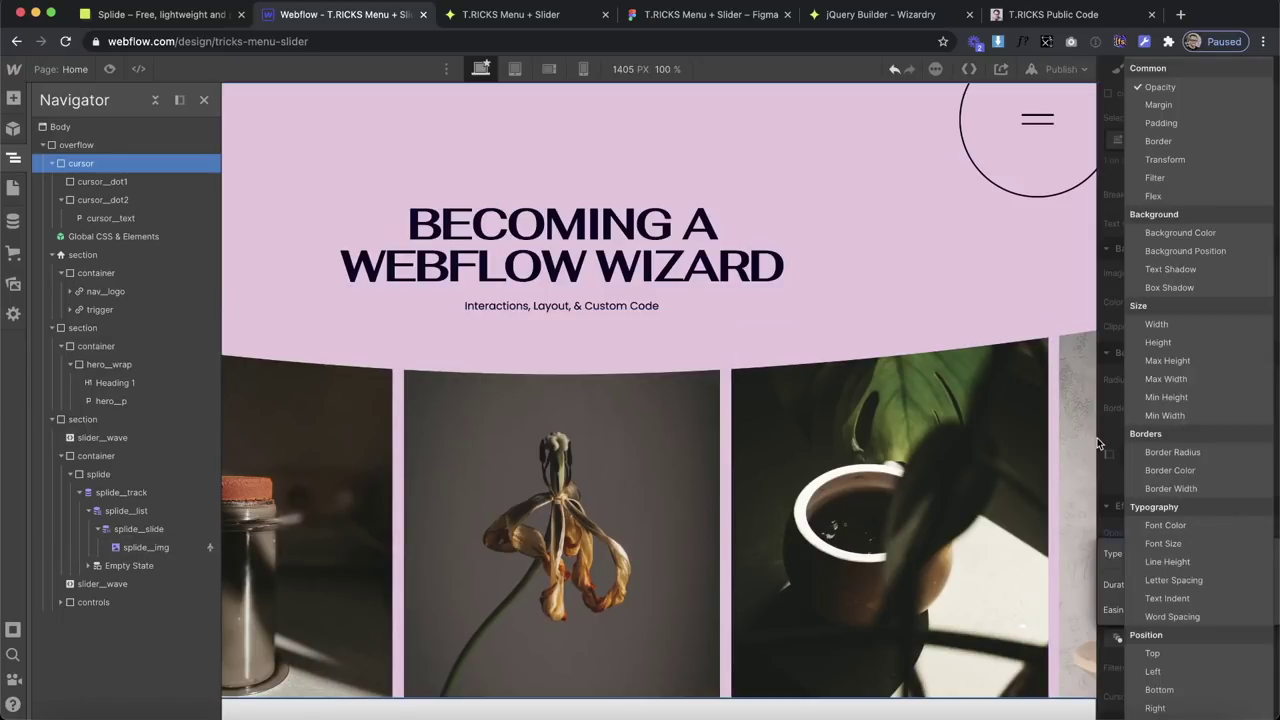
{"action": "key", "text": "Escape"}
{"action": "left_click", "coordinate": [1150, 533]}
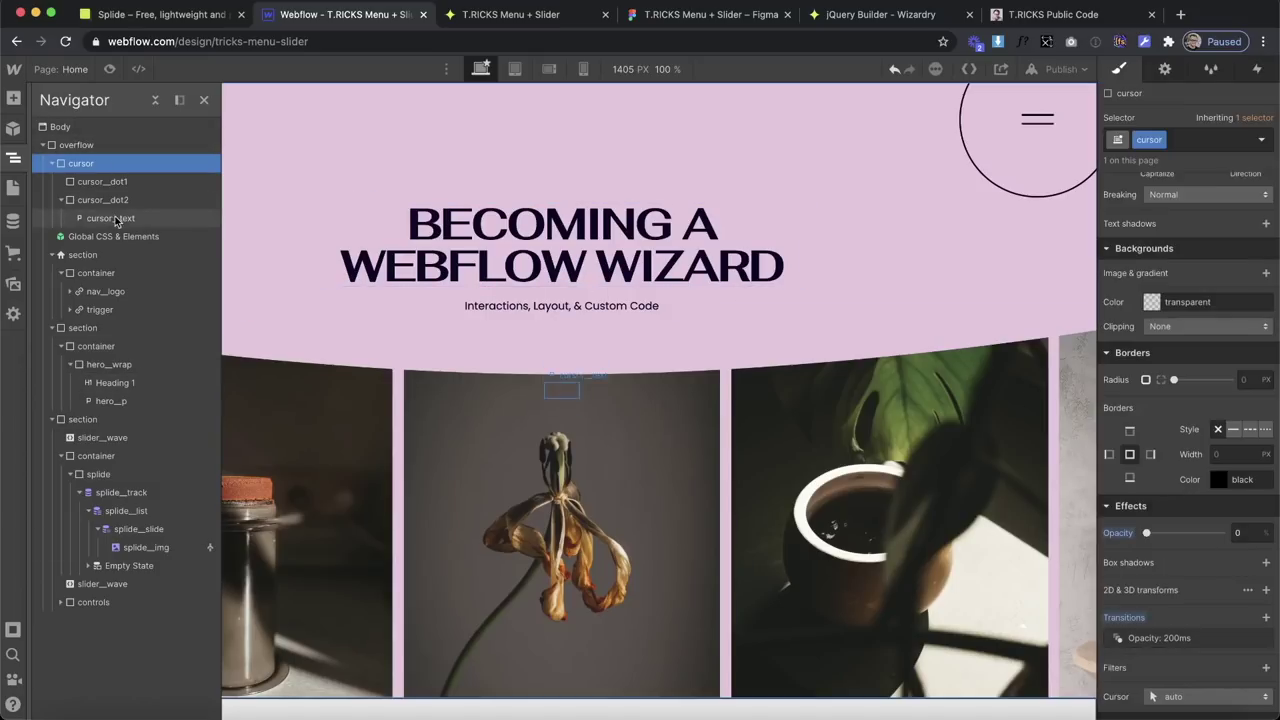
{"action": "double_click", "coordinate": [93, 237]}
{"action": "left_click", "coordinate": [95, 252]}
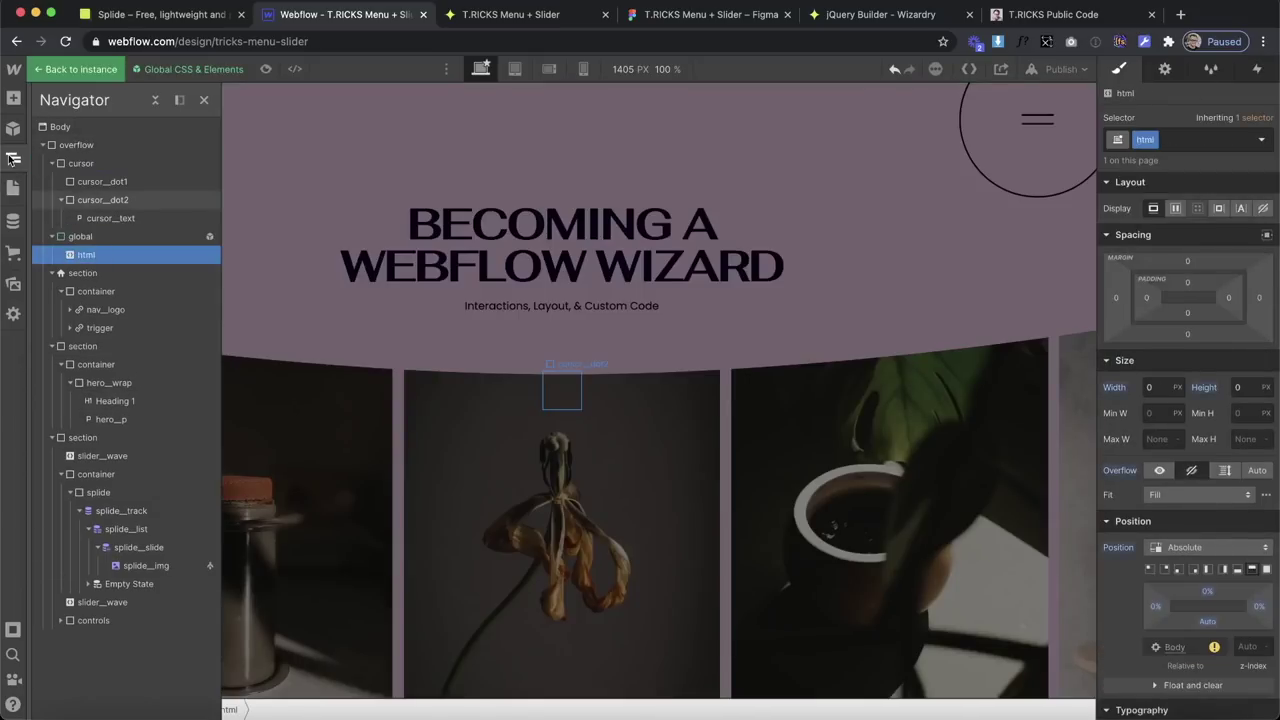
Insert a body:hover .cursor rule with opacity 1.0 before </style> in the html embed and save it.
{"action": "left_click", "coordinate": [69, 91]}
{"action": "left_click", "coordinate": [414, 437]}
{"action": "key", "text": "Return"}
{"action": "key", "text": "Return"}
{"action": "type", "text": "body:hover .cu"}
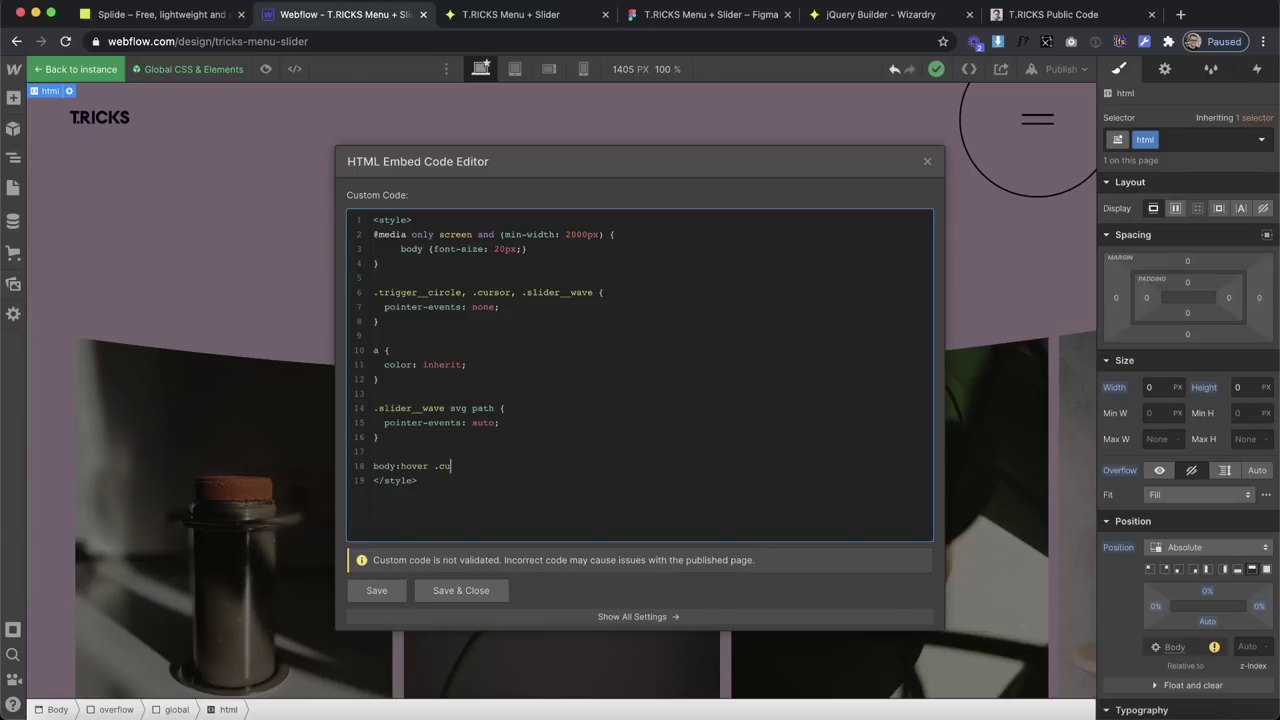
{"action": "key", "text": "Return"}
{"action": "key", "text": "Return"}
{"action": "type", "text": "opacity:"}
{"action": "left_click", "coordinate": [461, 590]}
{"action": "left_click", "coordinate": [542, 90]}
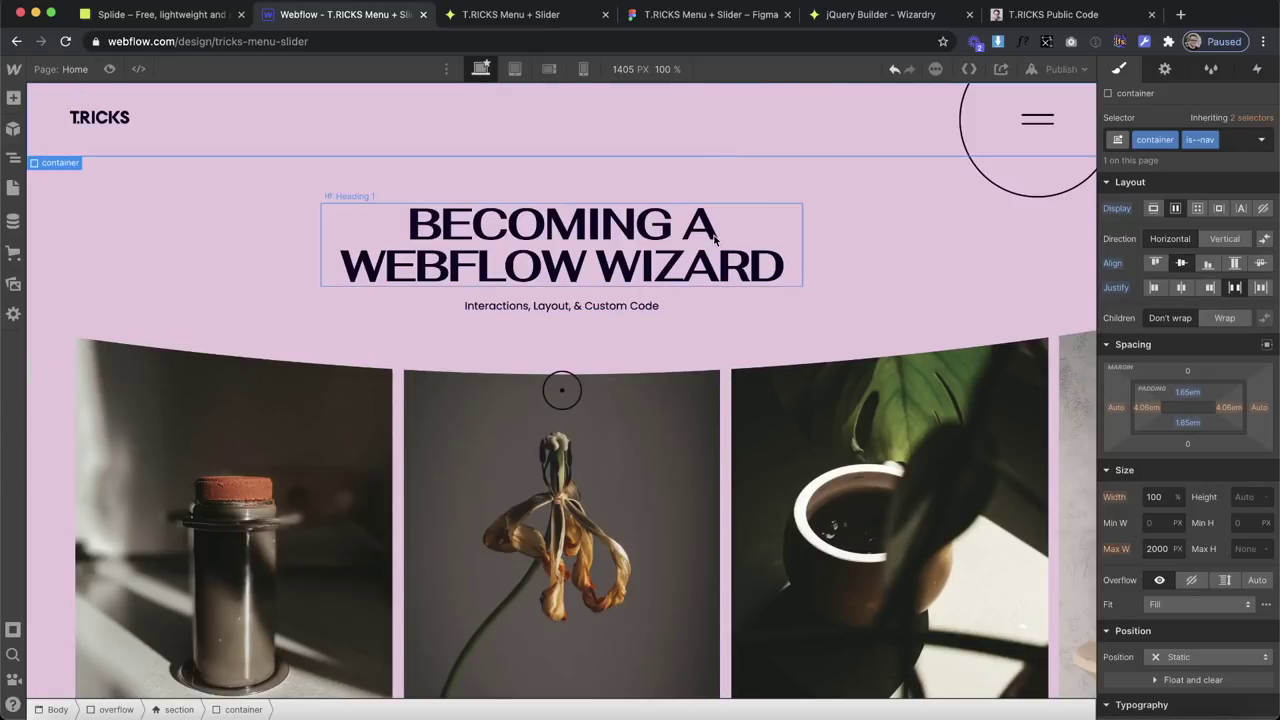
Republish the site to webflow.io and check the cursor fade on the live page.
{"action": "left_click", "coordinate": [1056, 70]}
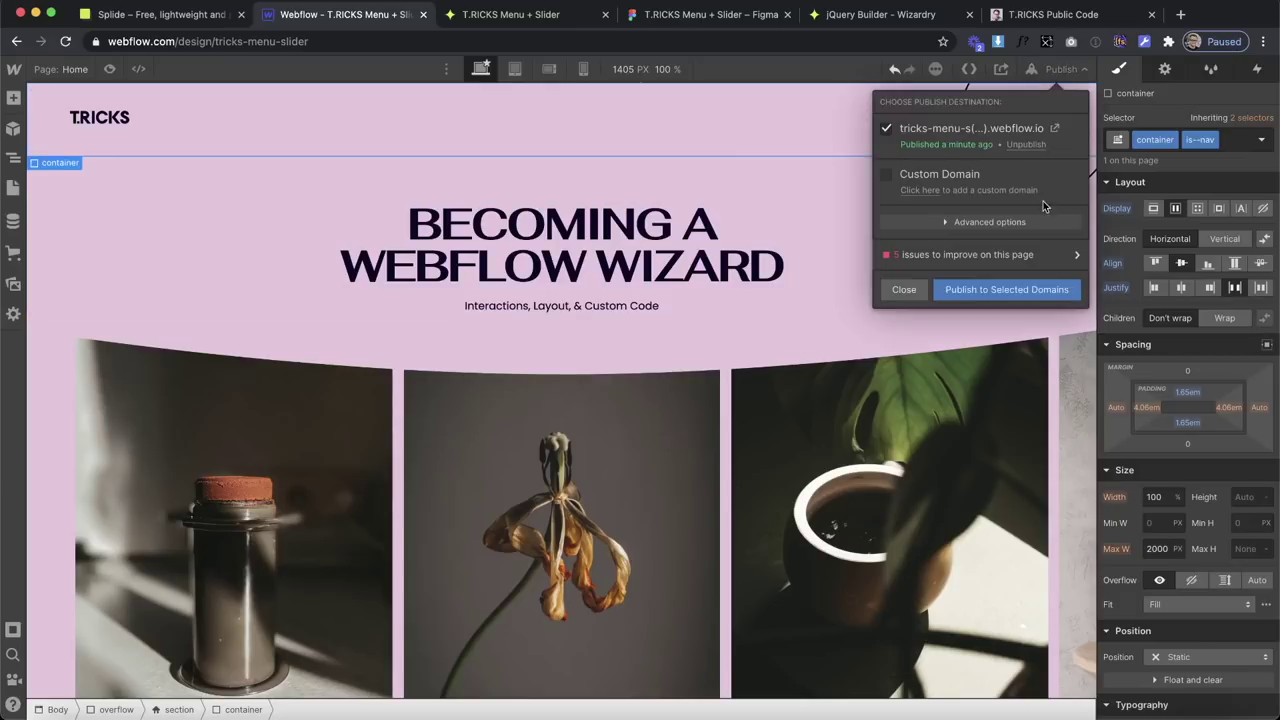
{"action": "left_click", "coordinate": [1006, 289]}
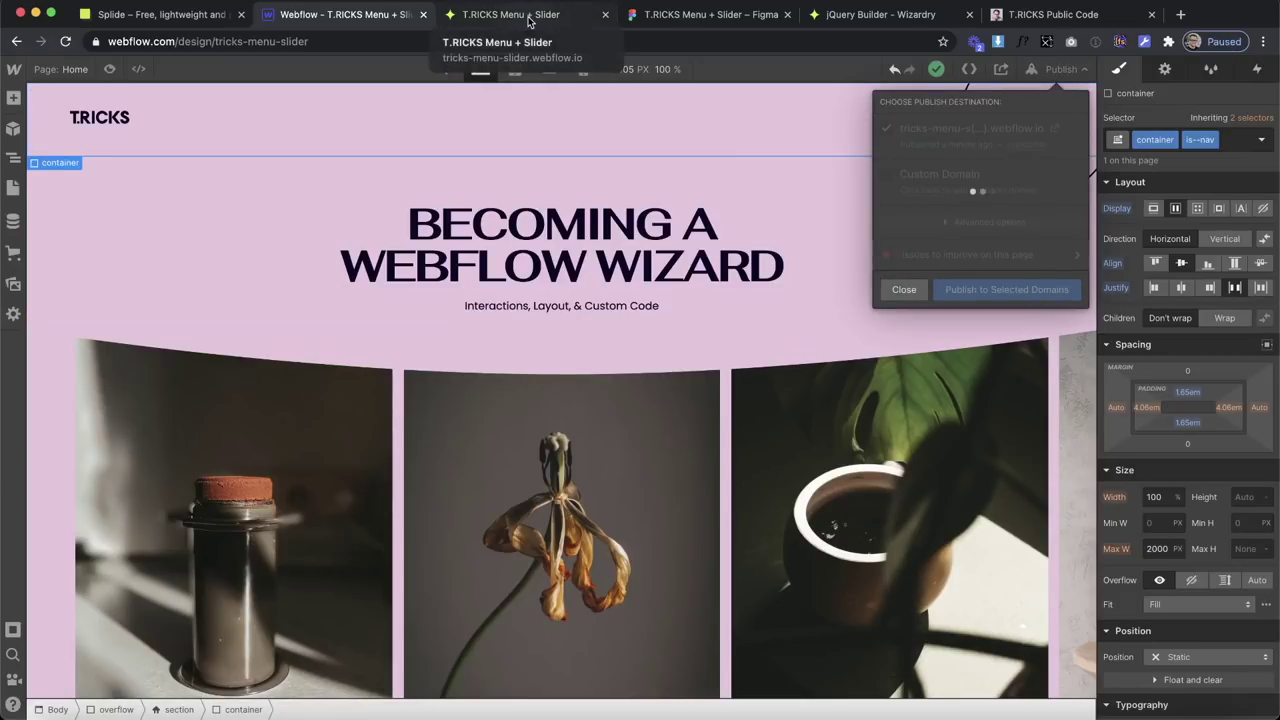
{"action": "left_click", "coordinate": [530, 17]}
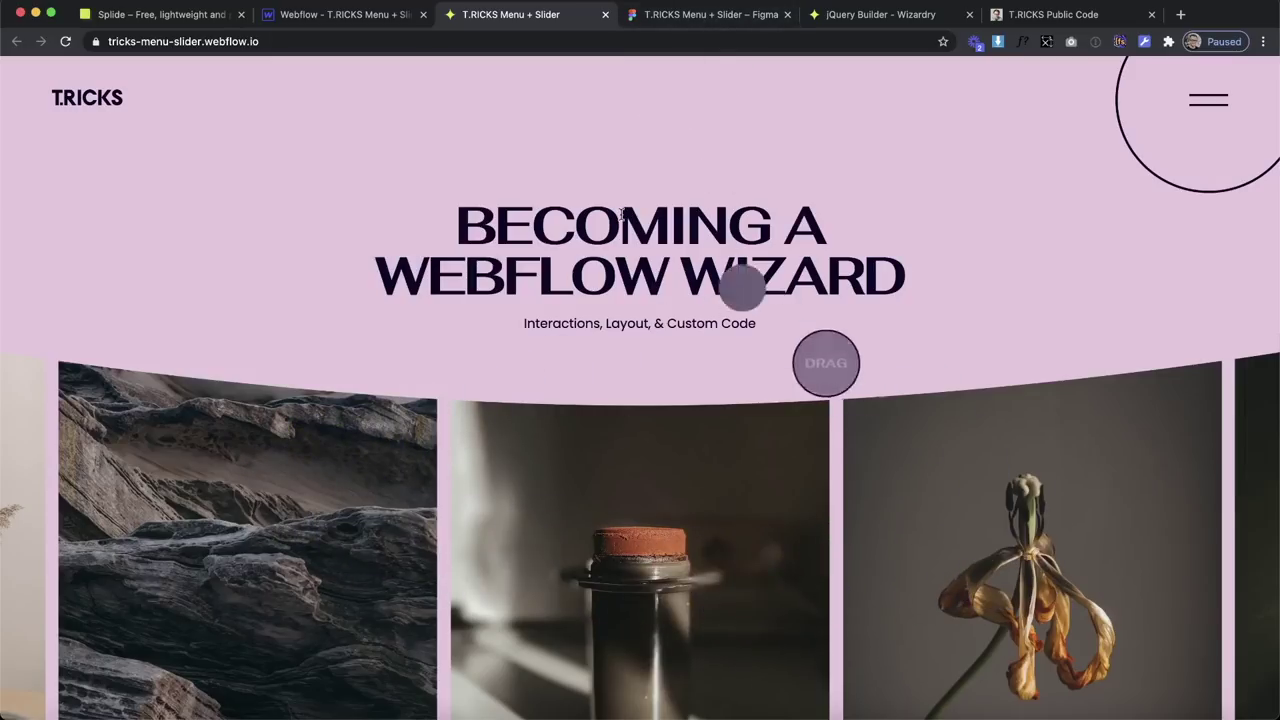
{"action": "left_click", "coordinate": [366, 16]}
Select the menu trigger and edit its class name, recheck the live site, then open the Navigator.
{"action": "left_click", "coordinate": [737, 181]}
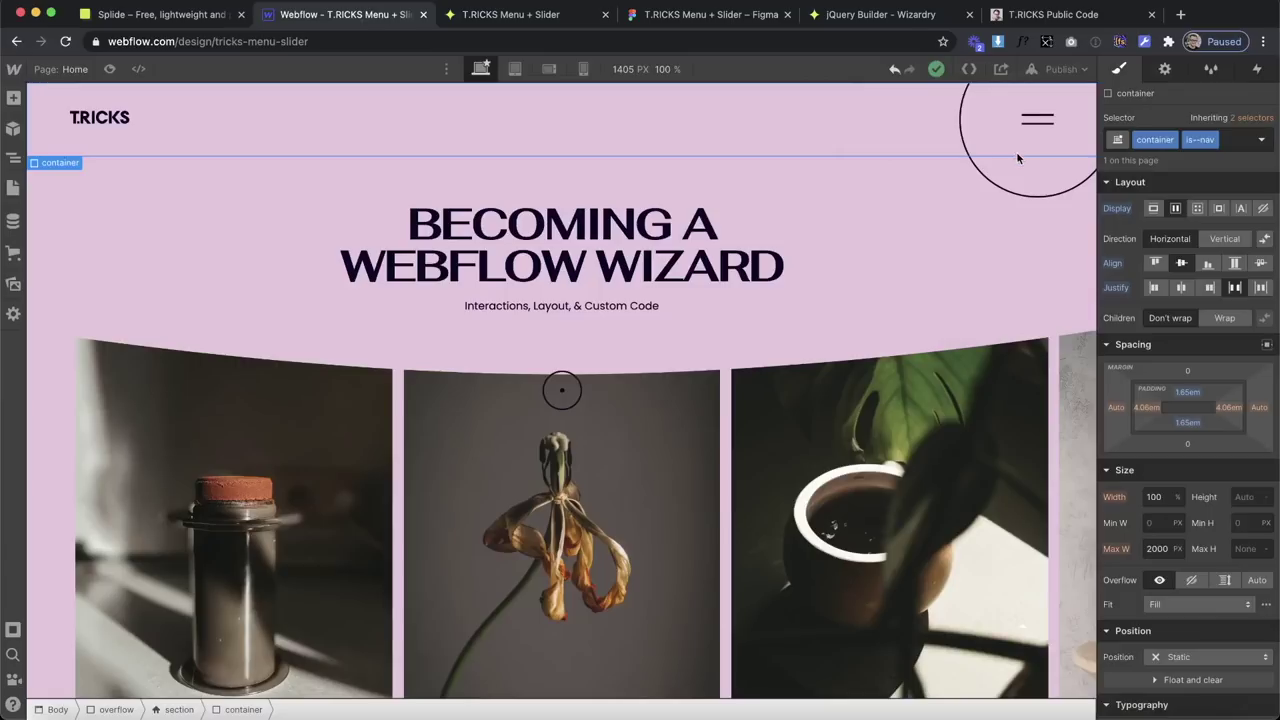
{"action": "left_click", "coordinate": [1045, 118]}
{"action": "double_click", "coordinate": [1148, 140]}
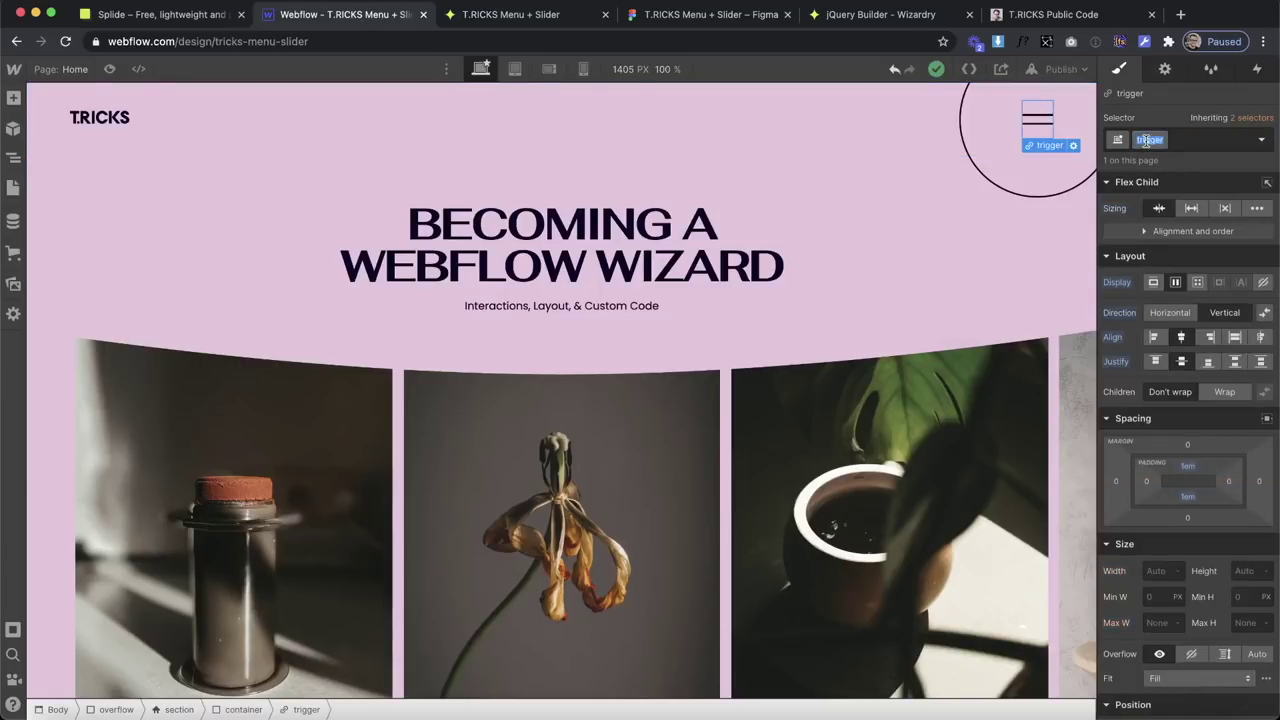
{"action": "left_click", "coordinate": [1137, 117]}
{"action": "left_click", "coordinate": [520, 13]}
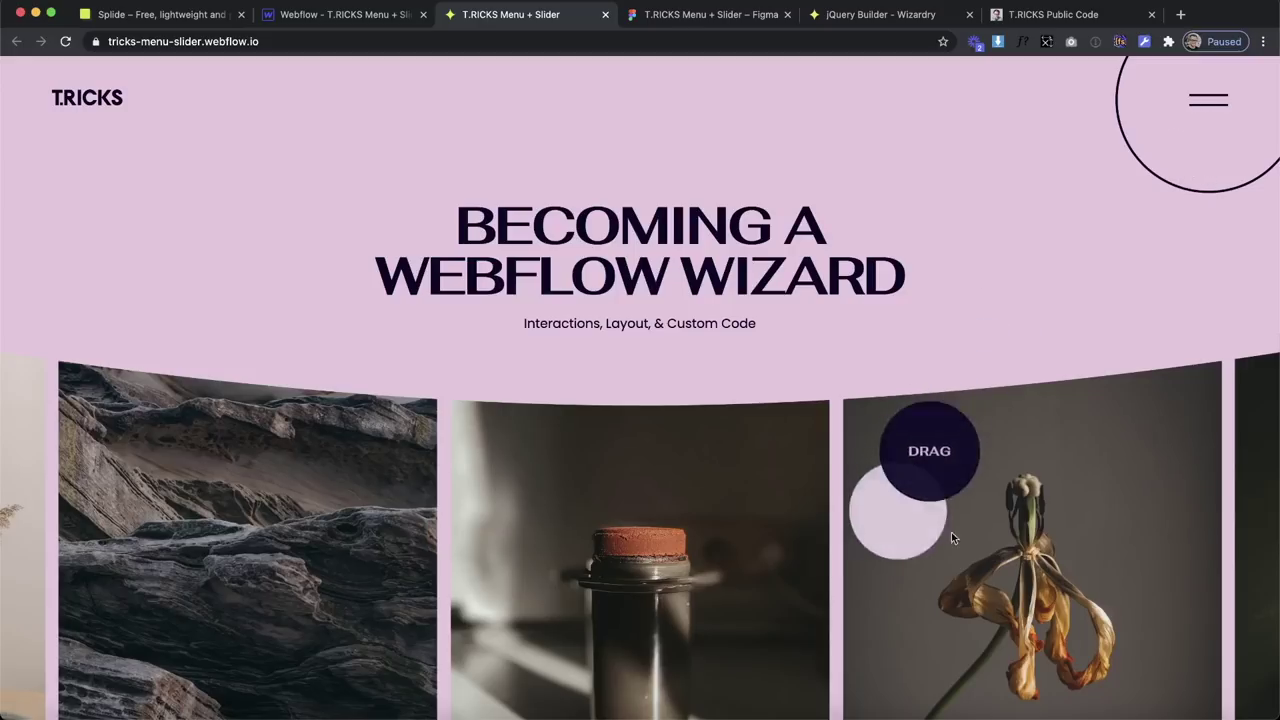
{"action": "left_click", "coordinate": [375, 15]}
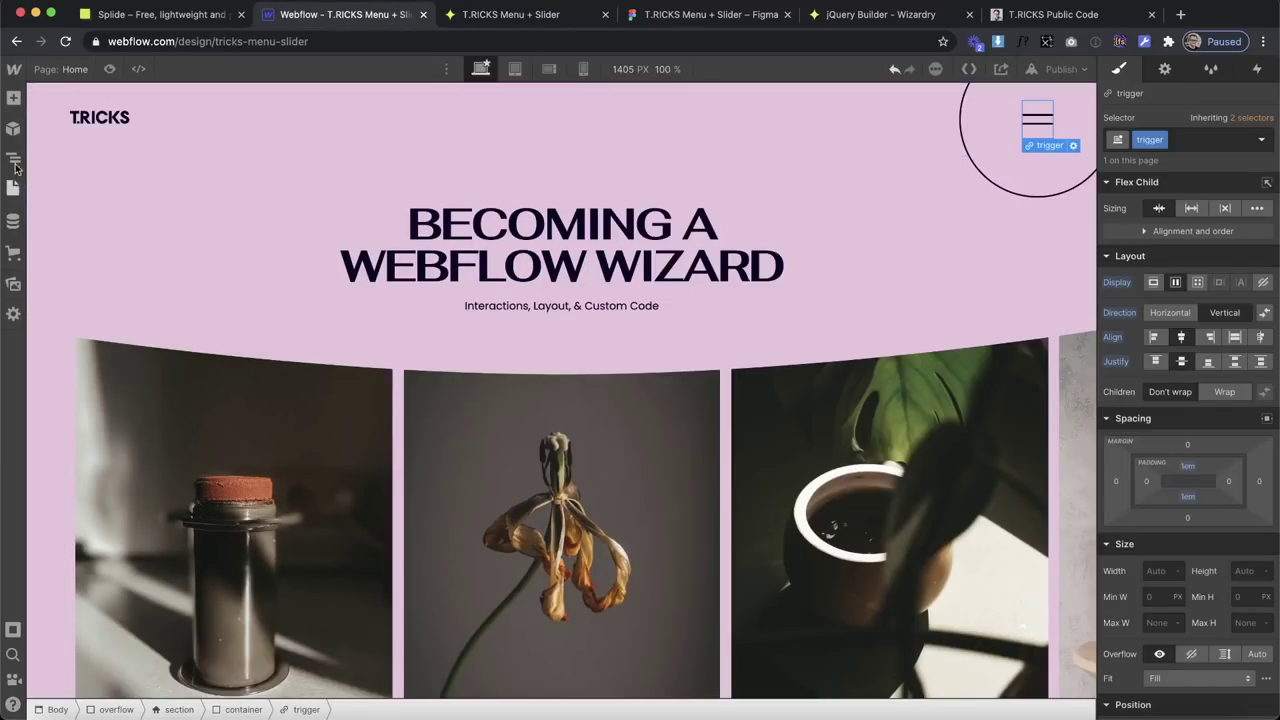
{"action": "left_click", "coordinate": [14, 157]}
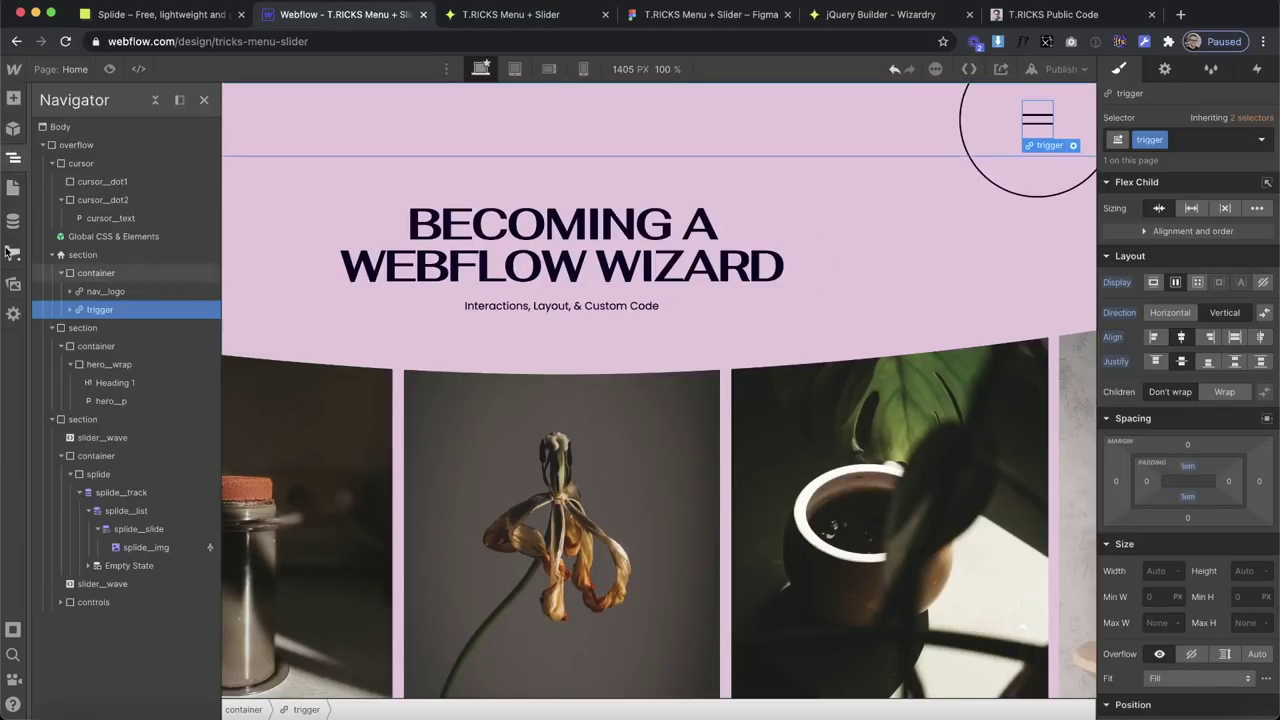
In the Home page's Before </body> code, remove the empty line and indent the two toggleClass lines.
{"action": "left_click", "coordinate": [13, 187]}
{"action": "left_click", "coordinate": [203, 185]}
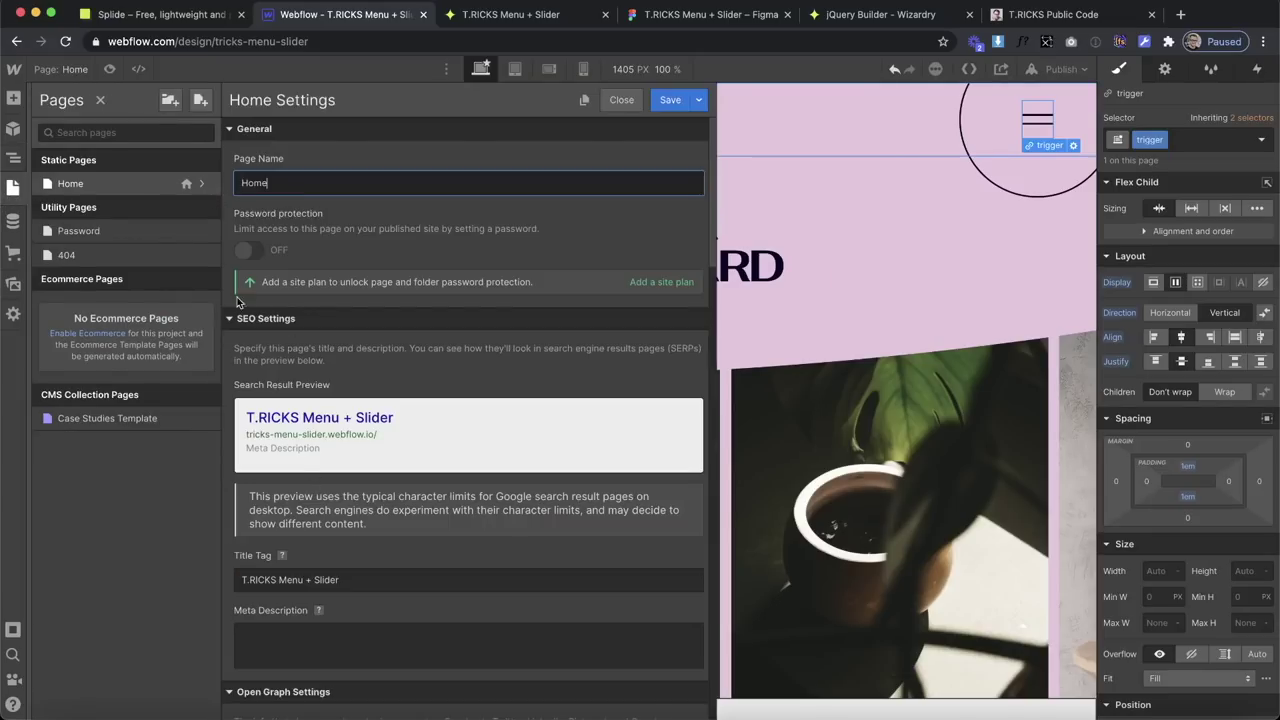
{"action": "scroll", "coordinate": [330, 515], "scroll_direction": "down", "scroll_amount": 15}
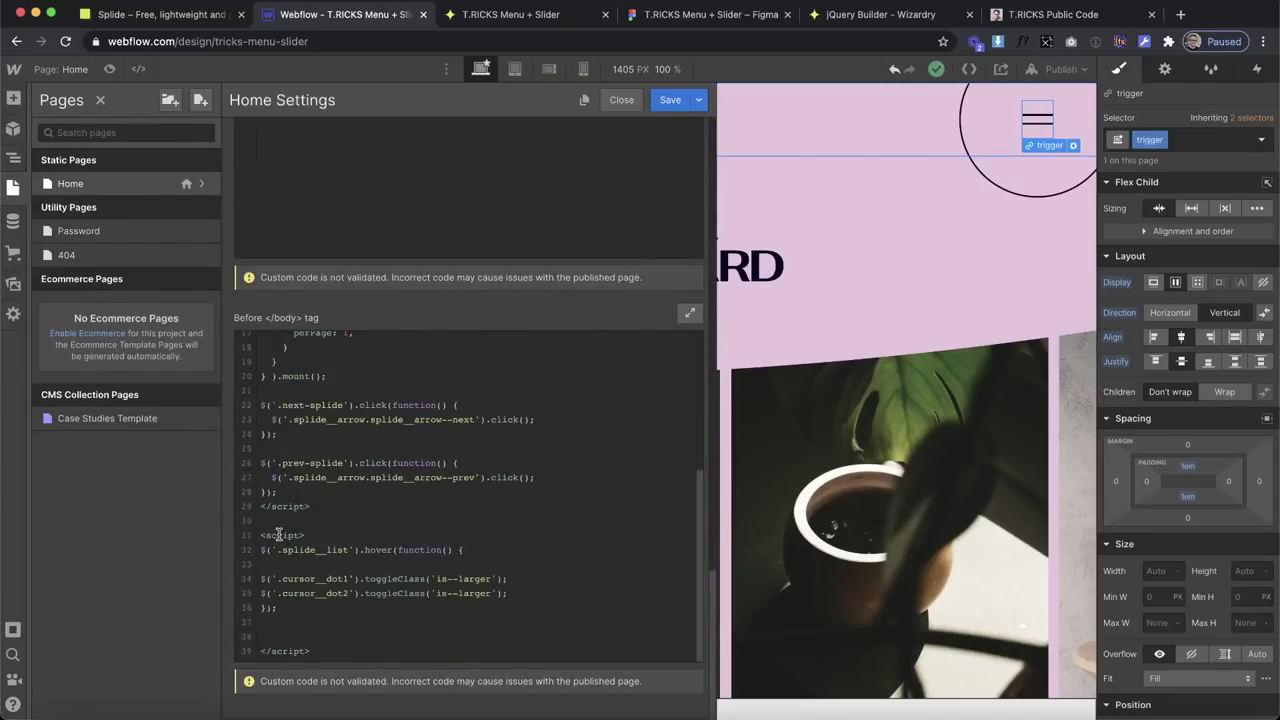
{"action": "left_click", "coordinate": [340, 551]}
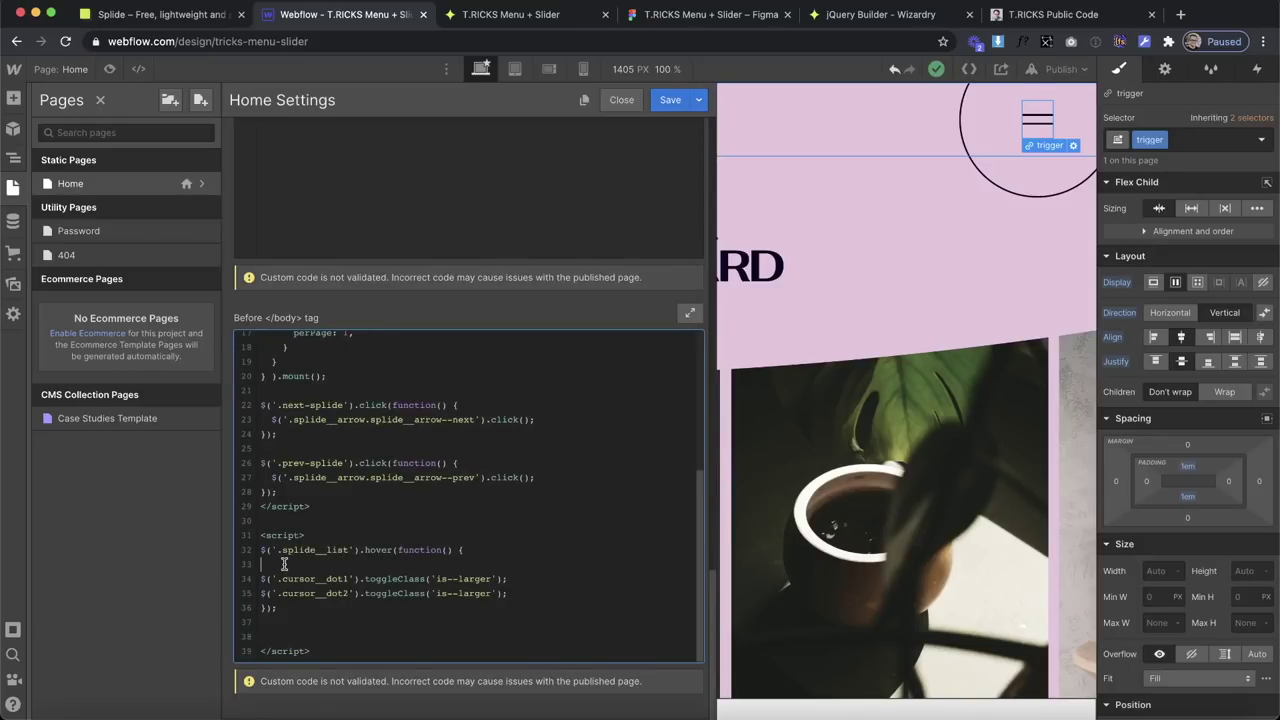
{"action": "key", "text": "BackSpace"}
{"action": "left_click_drag", "start_coordinate": [513, 594], "coordinate": [224, 575]}
{"action": "key", "text": "Tab"}
{"action": "left_click", "coordinate": [337, 593]}
{"action": "left_click_drag", "start_coordinate": [390, 578], "coordinate": [440, 593]}
{"action": "left_click", "coordinate": [327, 564]}
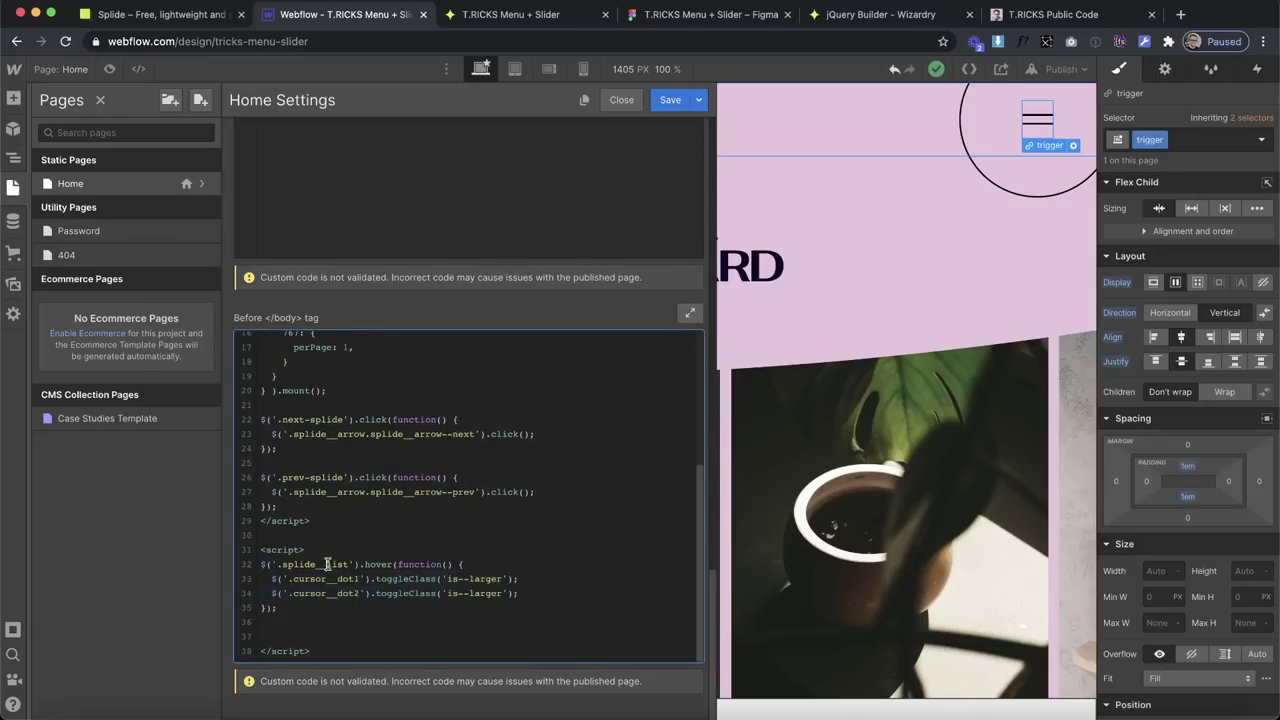
Append ', .trigger' to the .splide__list hover selector and save the Home page settings.
{"action": "left_click", "coordinate": [348, 564]}
{"action": "type", "text": ", .trigger"}
{"action": "left_click", "coordinate": [445, 550]}
{"action": "left_click", "coordinate": [393, 566]}
{"action": "left_click", "coordinate": [357, 564]}
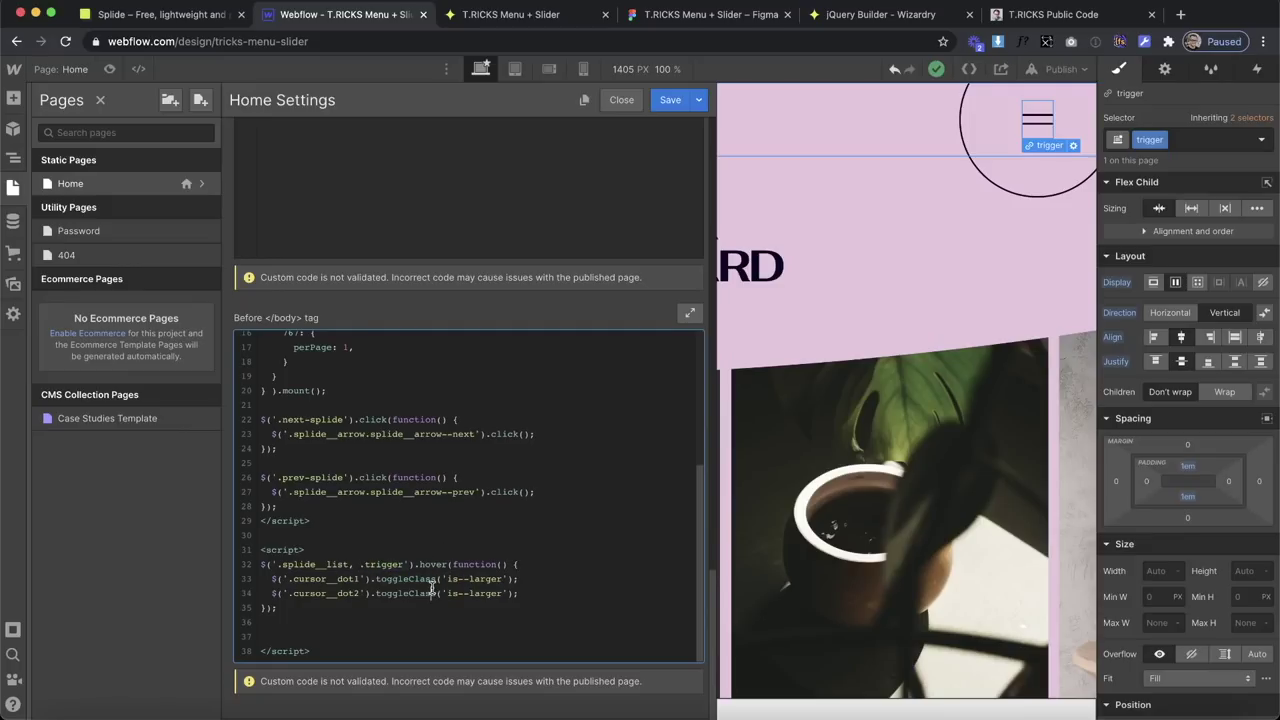
{"action": "left_click_drag", "start_coordinate": [382, 567], "coordinate": [290, 567]}
{"action": "left_click", "coordinate": [297, 567]}
{"action": "left_click", "coordinate": [670, 99]}
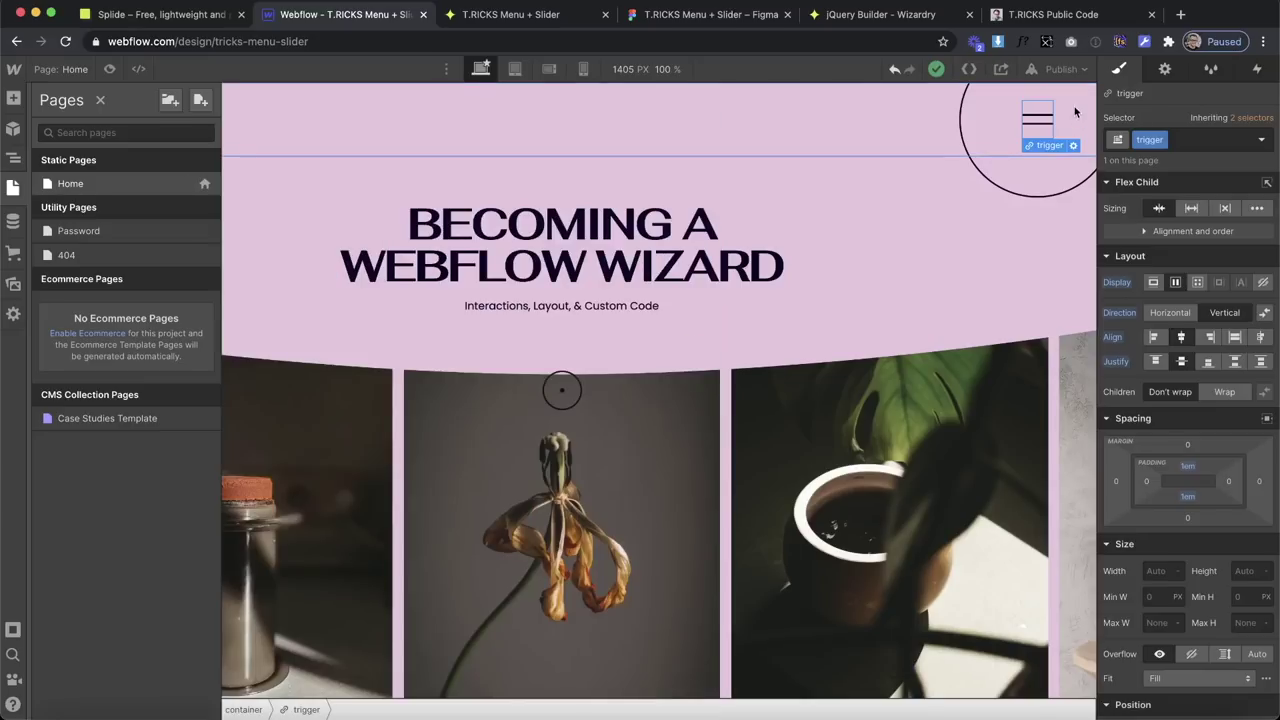
Publish the site to its webflow.io domain and switch to the T.RICKS Menu + Slider live tab.
{"action": "left_click", "coordinate": [1060, 69]}
{"action": "left_click", "coordinate": [1019, 289]}
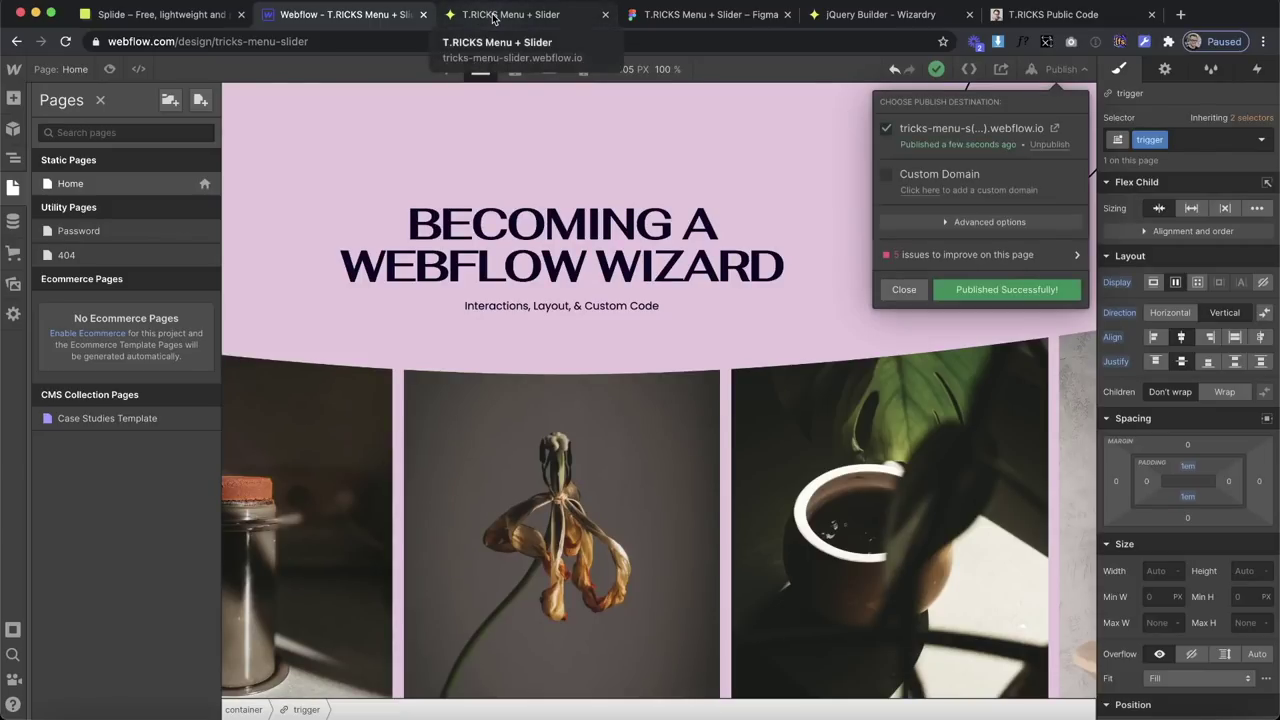
{"action": "left_click", "coordinate": [493, 18]}
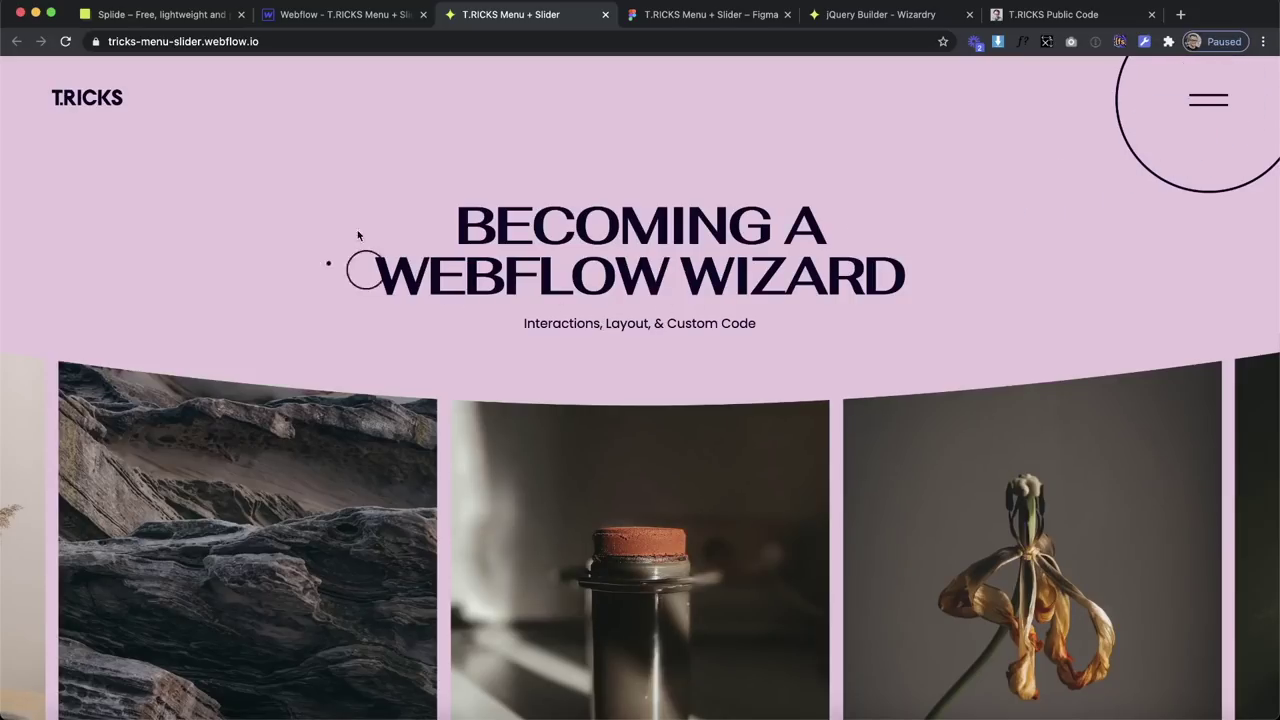
Inspect the hamburger menu icon's Group 1 in the Figma design.
{"action": "left_click", "coordinate": [680, 15]}
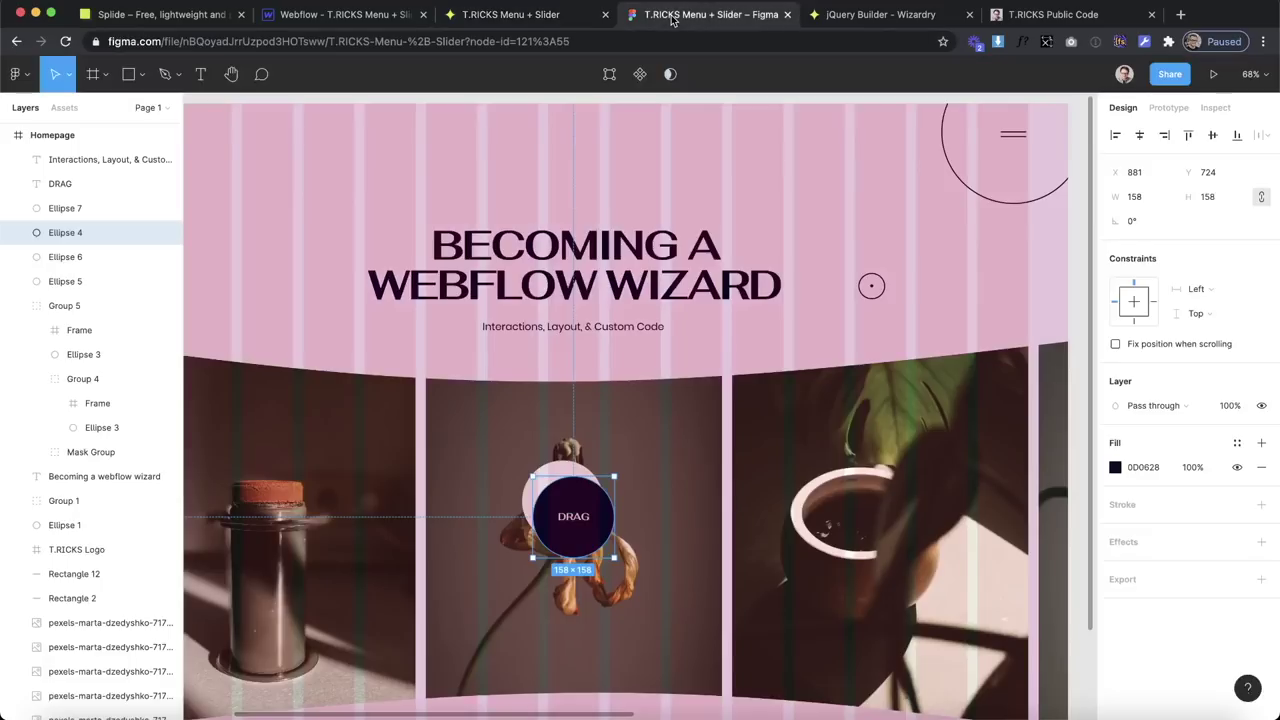
{"action": "left_click", "coordinate": [1005, 142]}
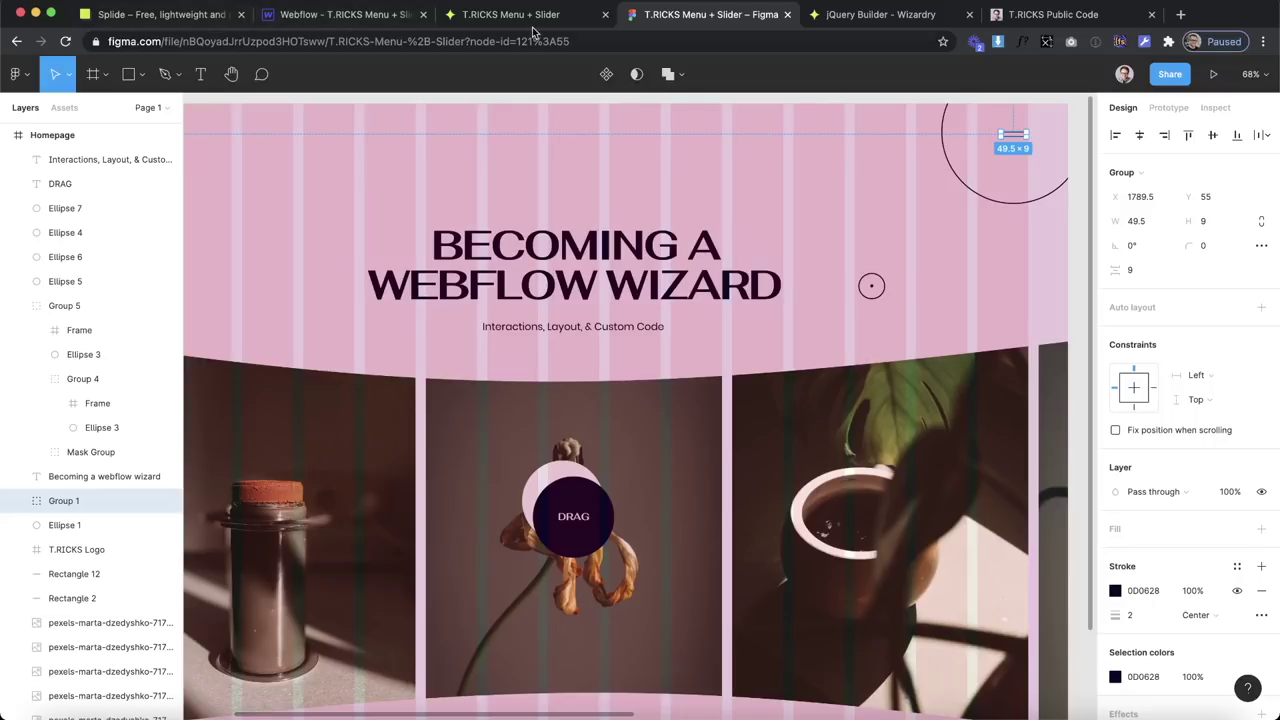
{"action": "left_click", "coordinate": [378, 20]}
Dismiss the publish options, view the live site, and reload jQuery Builder empty.
{"action": "left_click", "coordinate": [723, 173]}
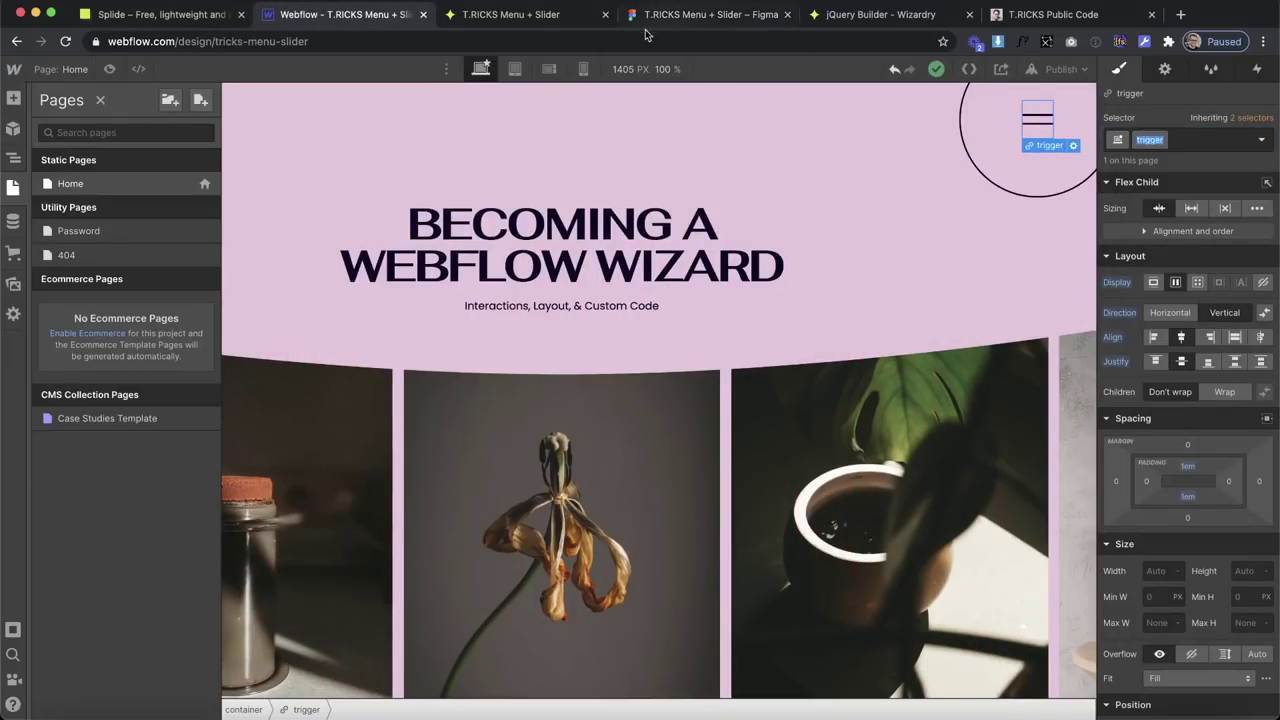
{"action": "left_click", "coordinate": [550, 18]}
{"action": "left_click", "coordinate": [910, 16]}
{"action": "key", "text": "super+r"}
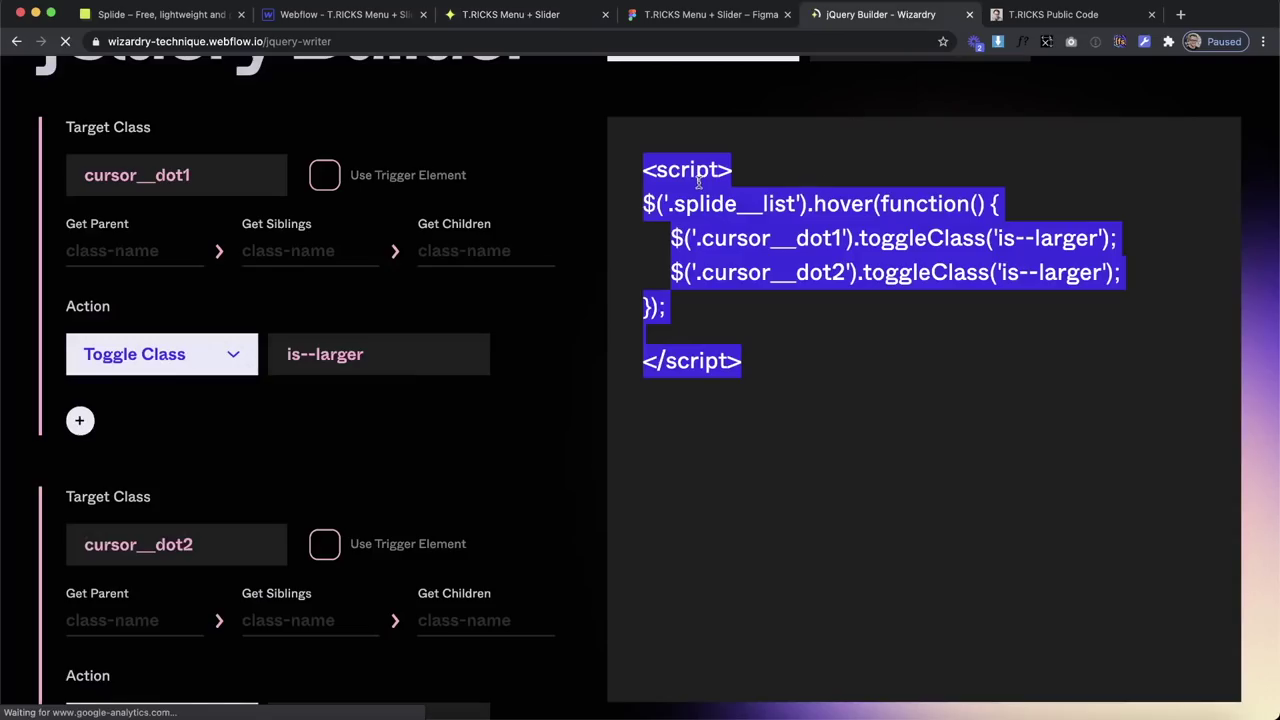
Set the jQuery Builder trigger to On Hover In on class 'trigger'.
{"action": "left_click", "coordinate": [743, 272]}
{"action": "left_click", "coordinate": [728, 340]}
{"action": "left_click", "coordinate": [728, 282]}
{"action": "left_click", "coordinate": [706, 332]}
{"action": "left_click", "coordinate": [935, 256]}
{"action": "type", "text": "trigger"}
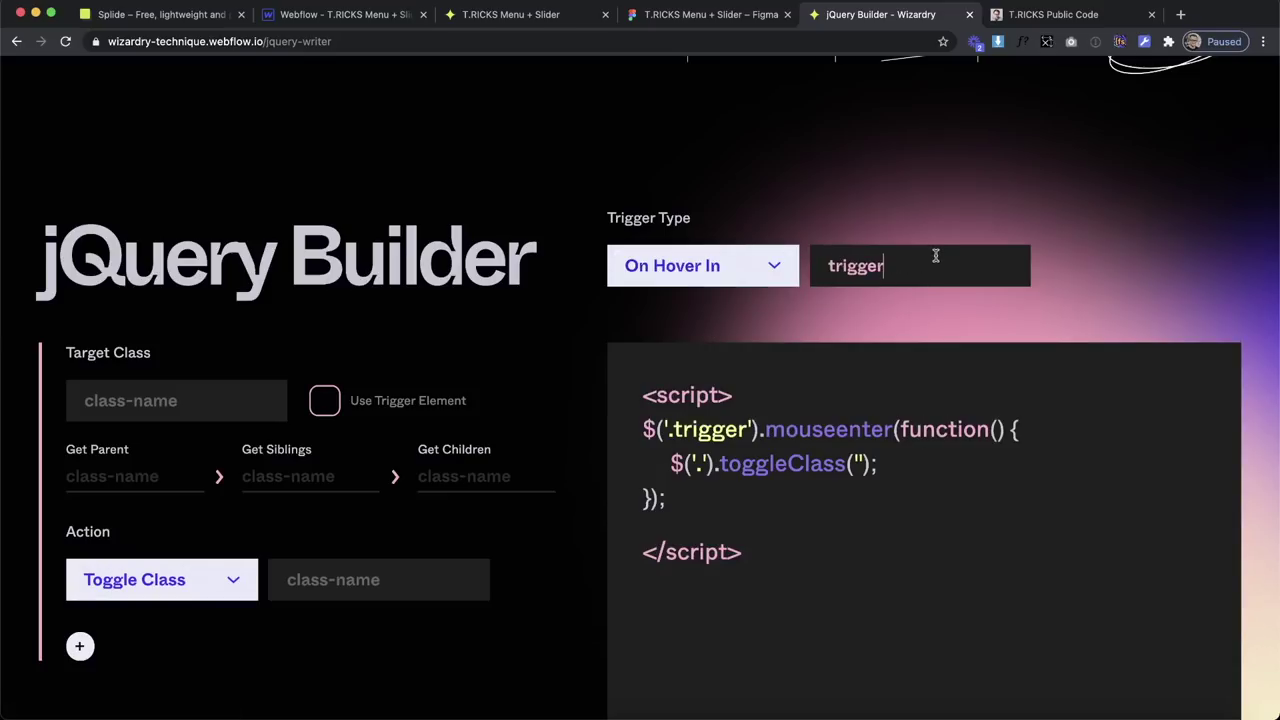
{"action": "double_click", "coordinate": [886, 266]}
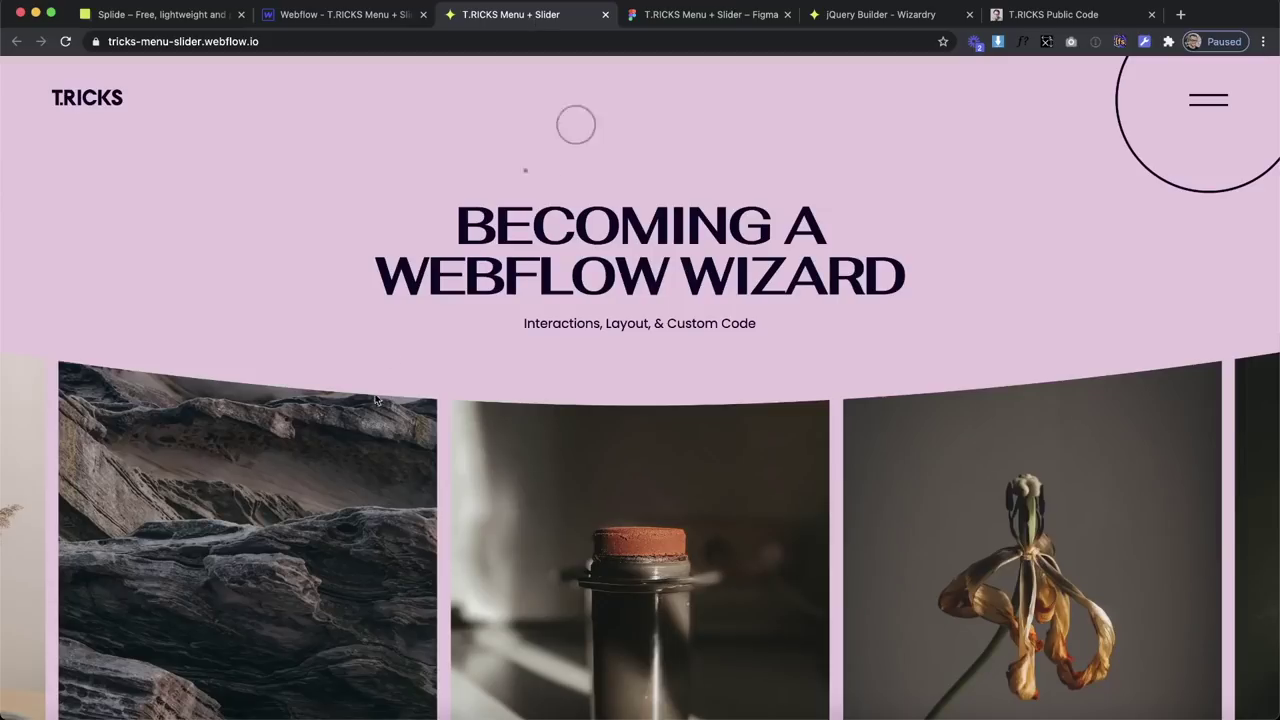
Look up the cursor__text element's class in the Webflow Navigator.
{"action": "left_click", "coordinate": [532, 18]}
{"action": "left_click", "coordinate": [322, 6]}
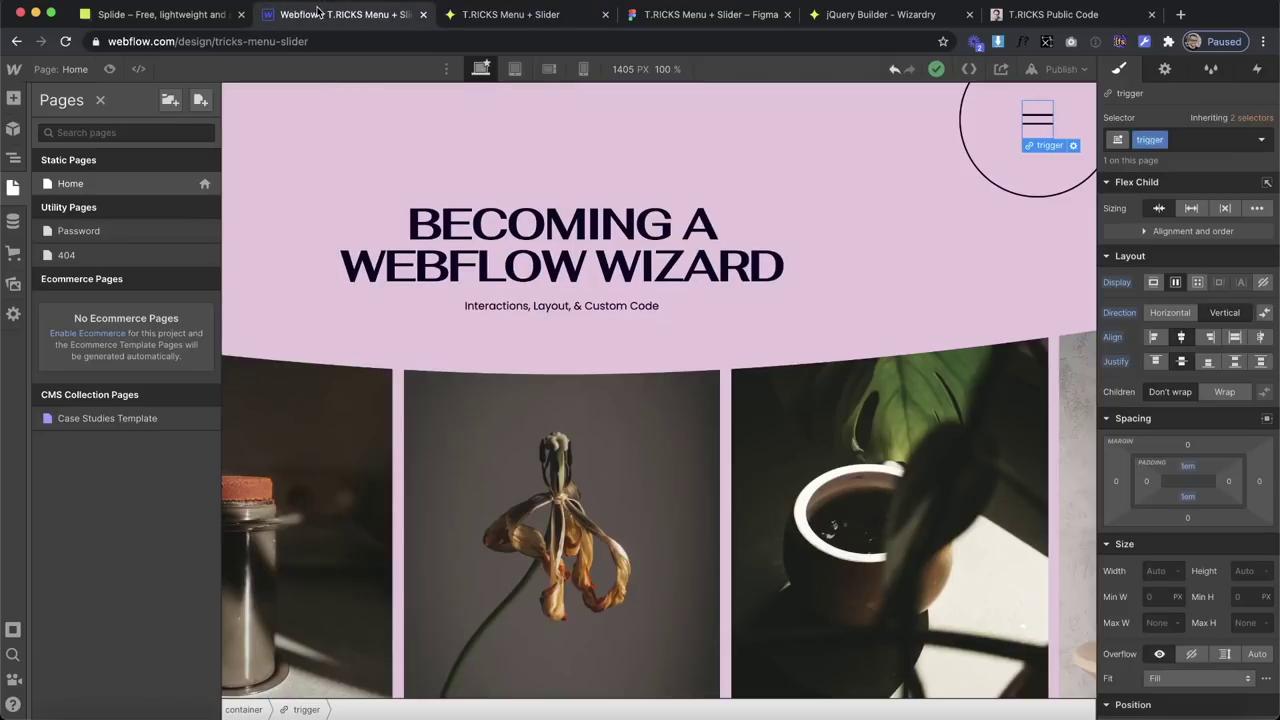
{"action": "left_click", "coordinate": [13, 157]}
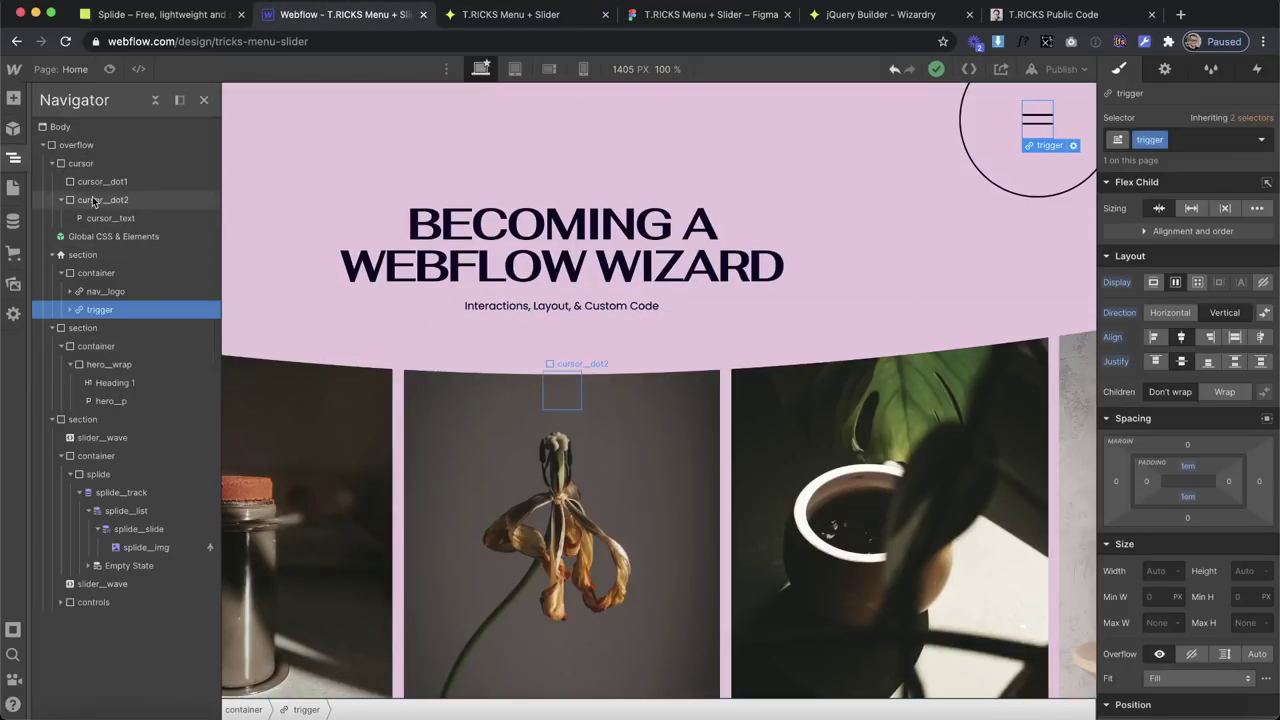
{"action": "left_click", "coordinate": [100, 218]}
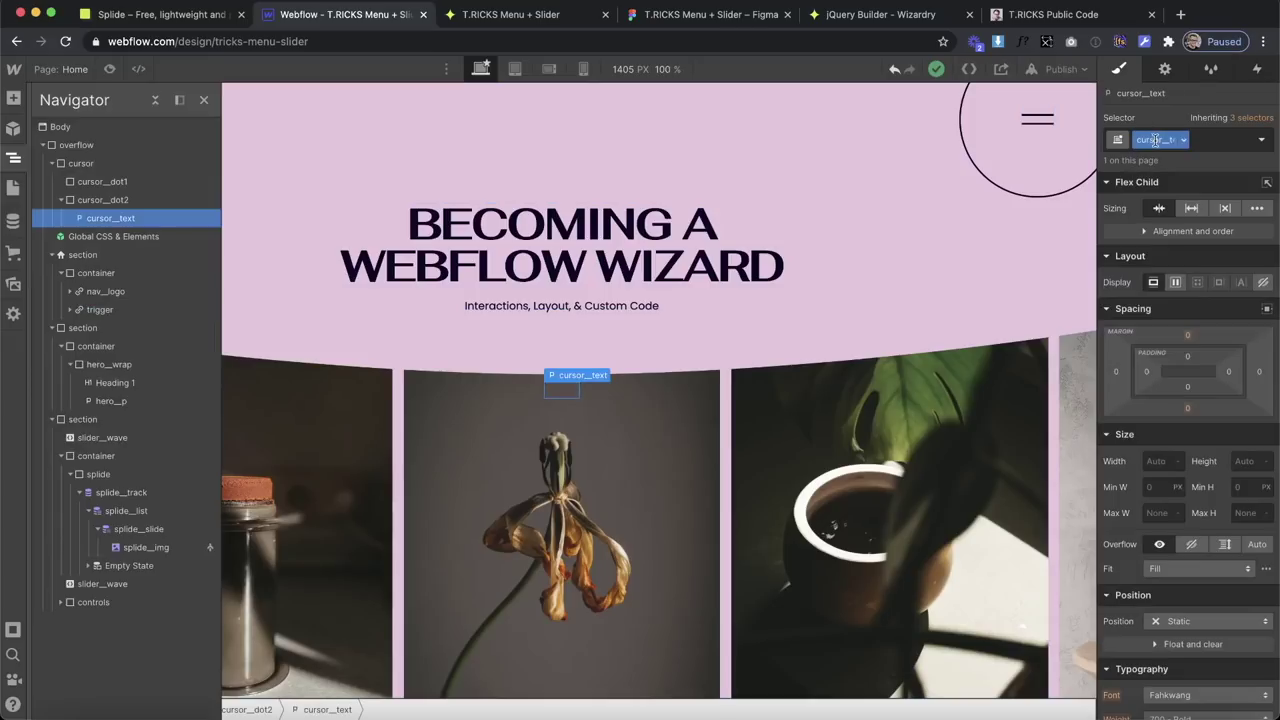
Target cursor__text with a Replace Text action of 'OPEN' and copy the mouseenter code.
{"action": "left_click", "coordinate": [862, 16]}
{"action": "left_click", "coordinate": [178, 385]}
{"action": "type", "text": "cursor__text"}
{"action": "scroll", "coordinate": [278, 352], "scroll_direction": "down", "scroll_amount": 3}
{"action": "left_click", "coordinate": [165, 448]}
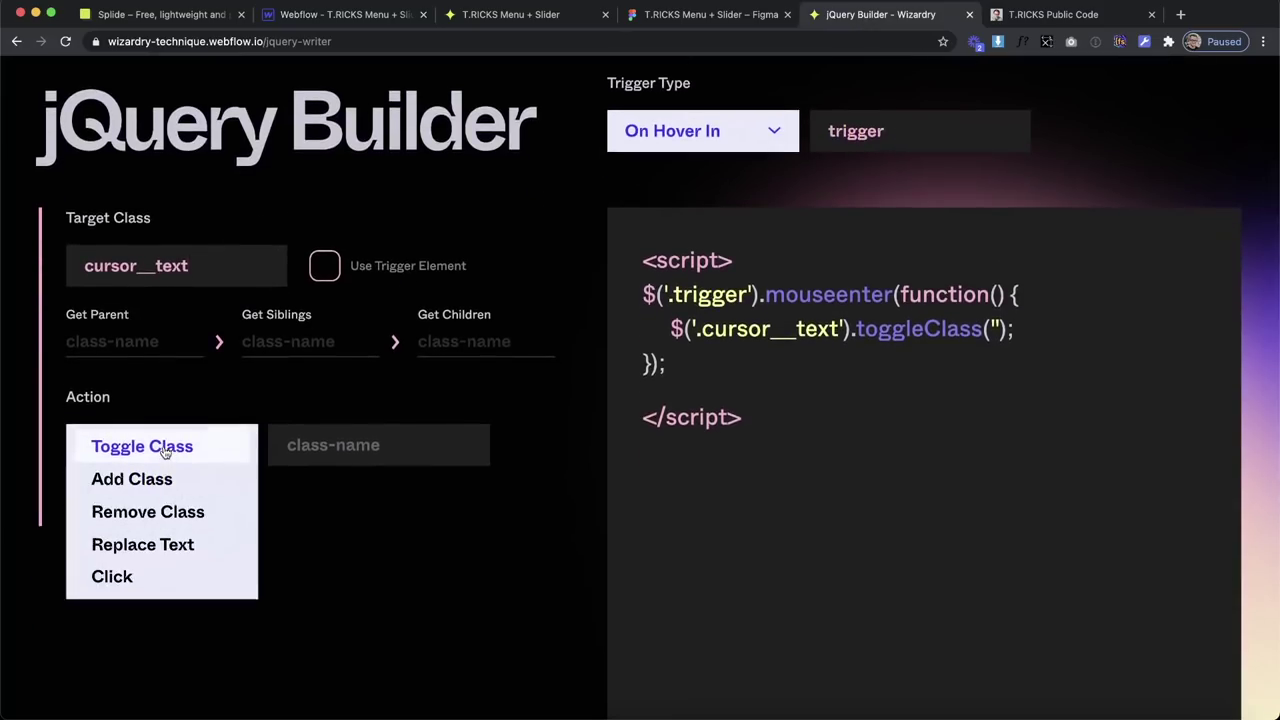
{"action": "left_click", "coordinate": [143, 546]}
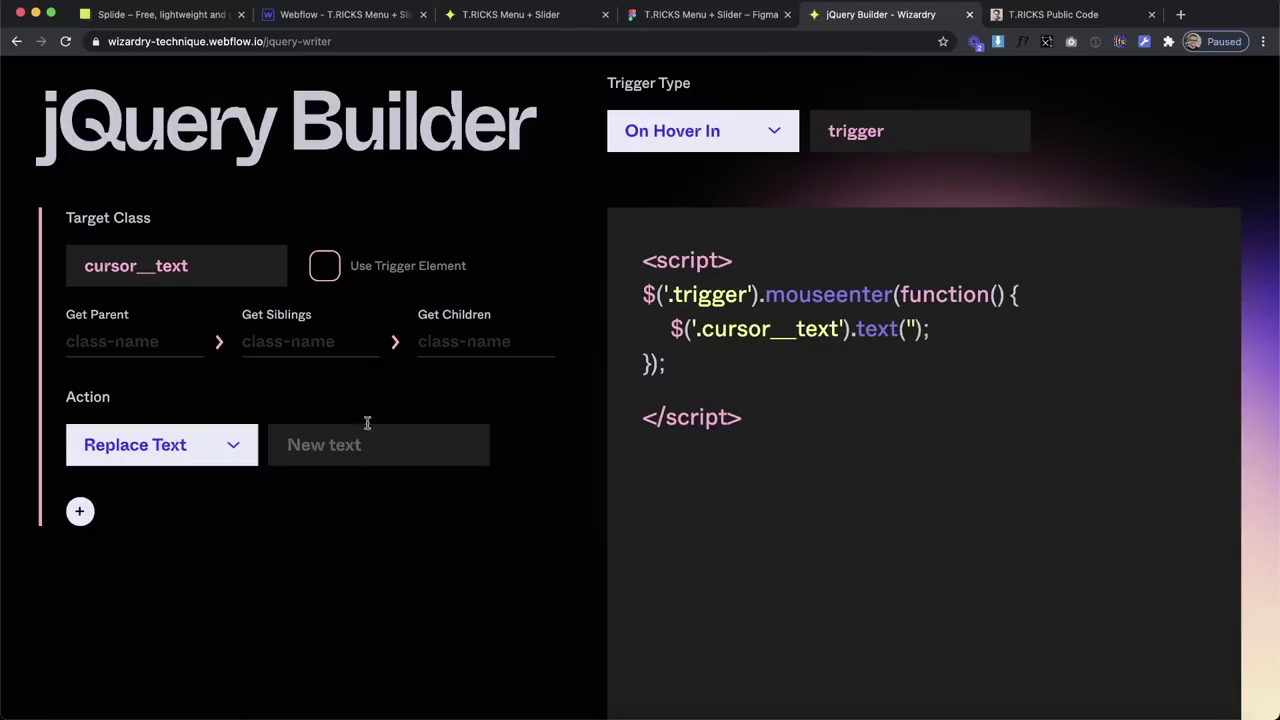
{"action": "type", "text": "OPEN"}
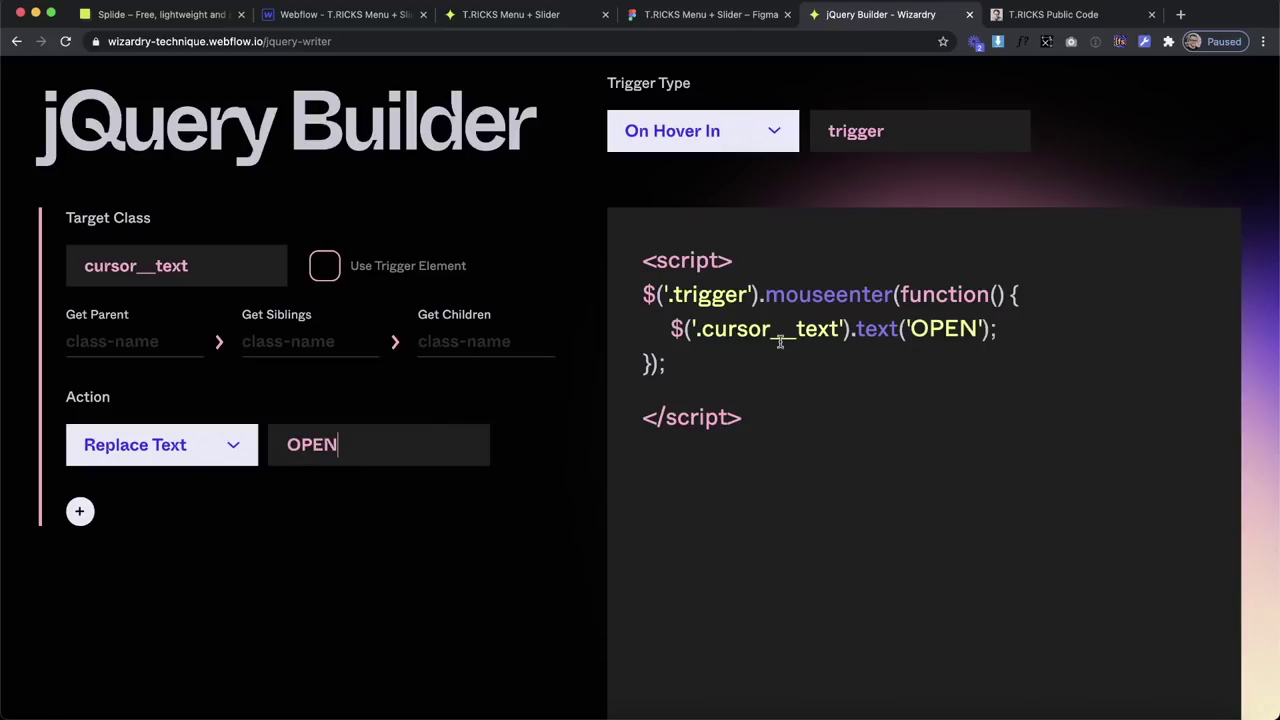
{"action": "left_click_drag", "start_coordinate": [698, 369], "coordinate": [631, 308]}
{"action": "key", "text": "ctrl+c"}
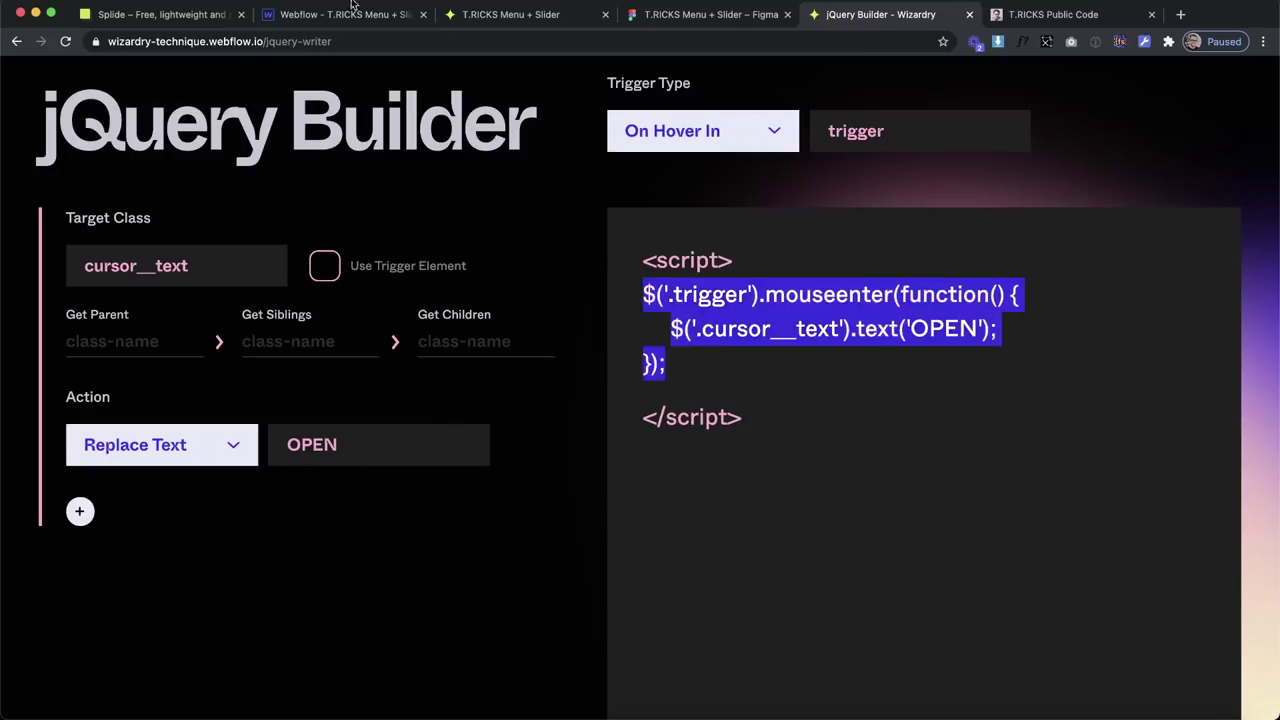
{"action": "left_click", "coordinate": [350, 13]}
{"action": "left_click", "coordinate": [14, 188]}
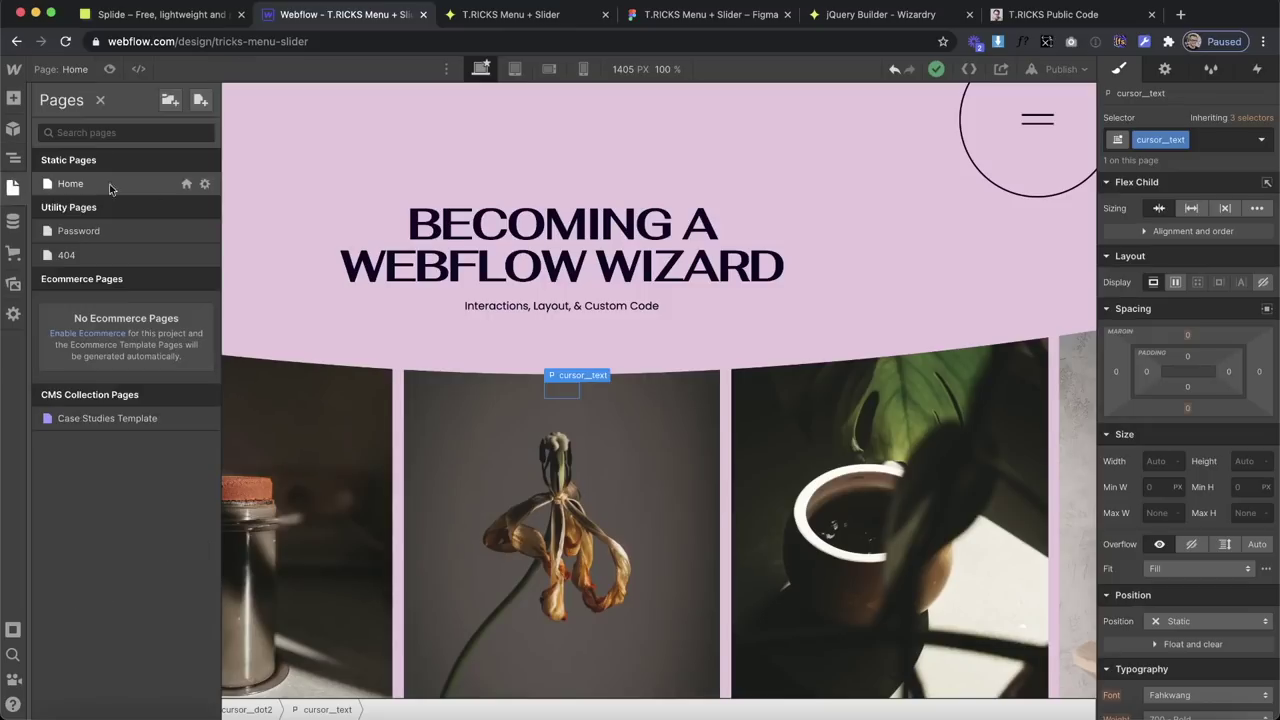
Paste the mouseenter handler into the Home page's Before </body> code, indent it, and save.
{"action": "left_click", "coordinate": [204, 185]}
{"action": "scroll", "coordinate": [289, 573], "scroll_direction": "down", "scroll_amount": 10}
{"action": "scroll", "coordinate": [330, 463], "scroll_direction": "down", "scroll_amount": 5}
{"action": "left_click", "coordinate": [288, 622]}
{"action": "key", "text": "ctrl+v"}
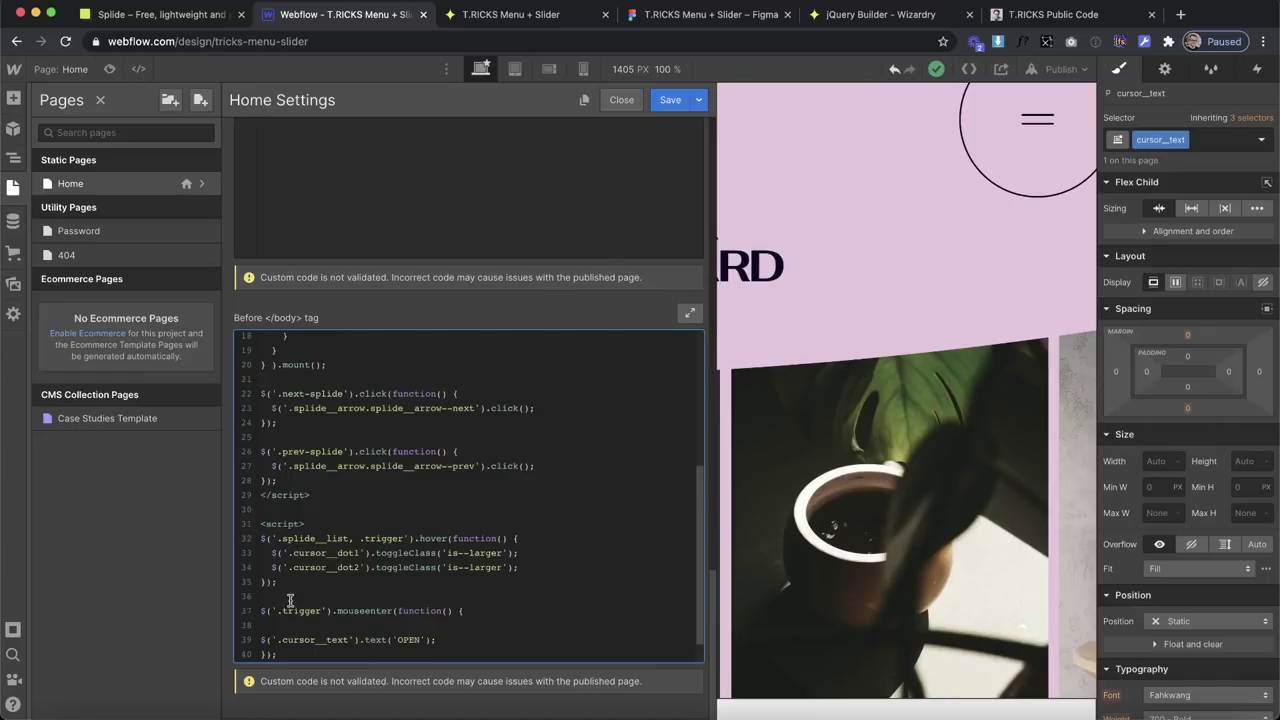
{"action": "key", "text": "BackSpace"}
{"action": "left_click_drag", "start_coordinate": [450, 619], "coordinate": [240, 638]}
{"action": "left_click_drag", "start_coordinate": [436, 619], "coordinate": [274, 626]}
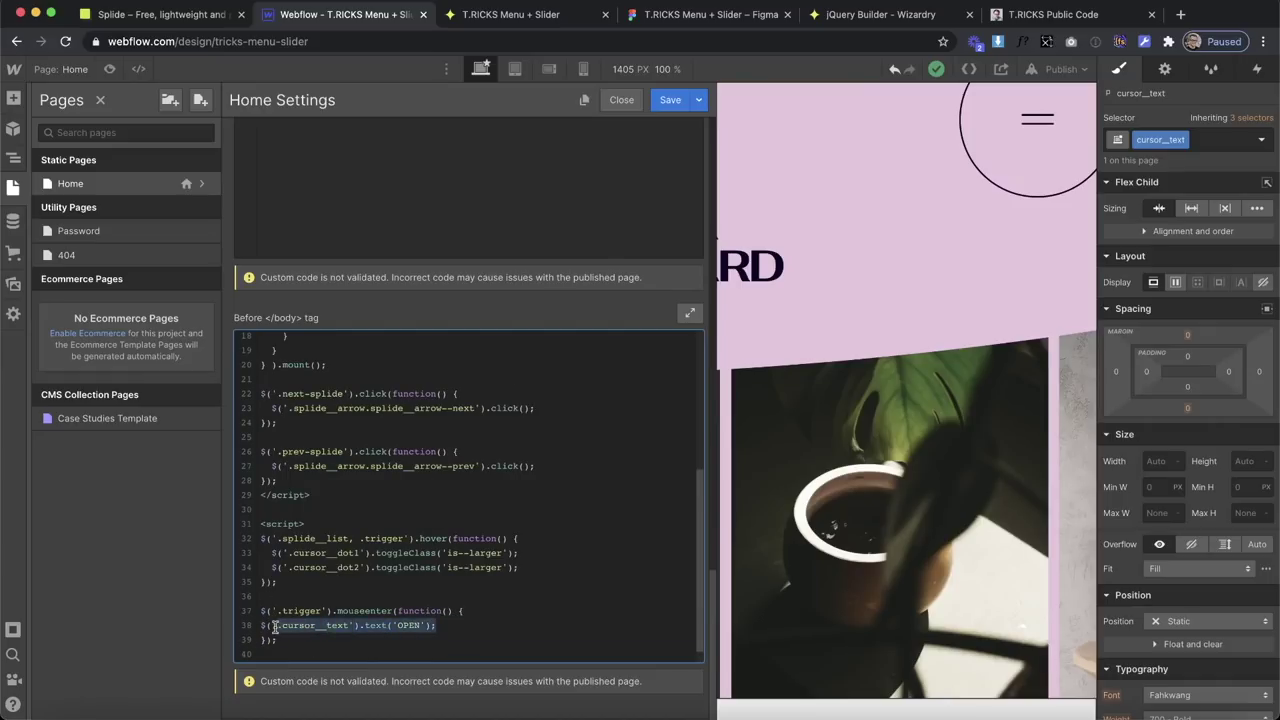
{"action": "key", "text": "Tab"}
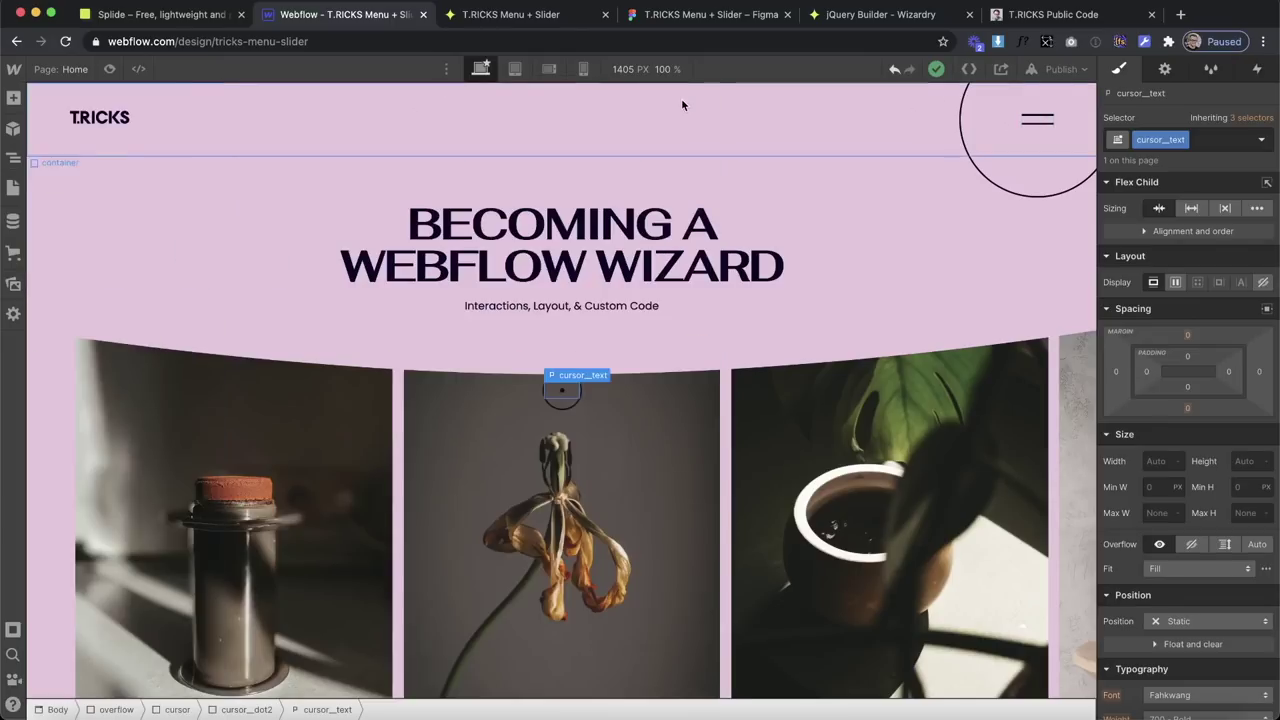
{"action": "left_click", "coordinate": [674, 99]}
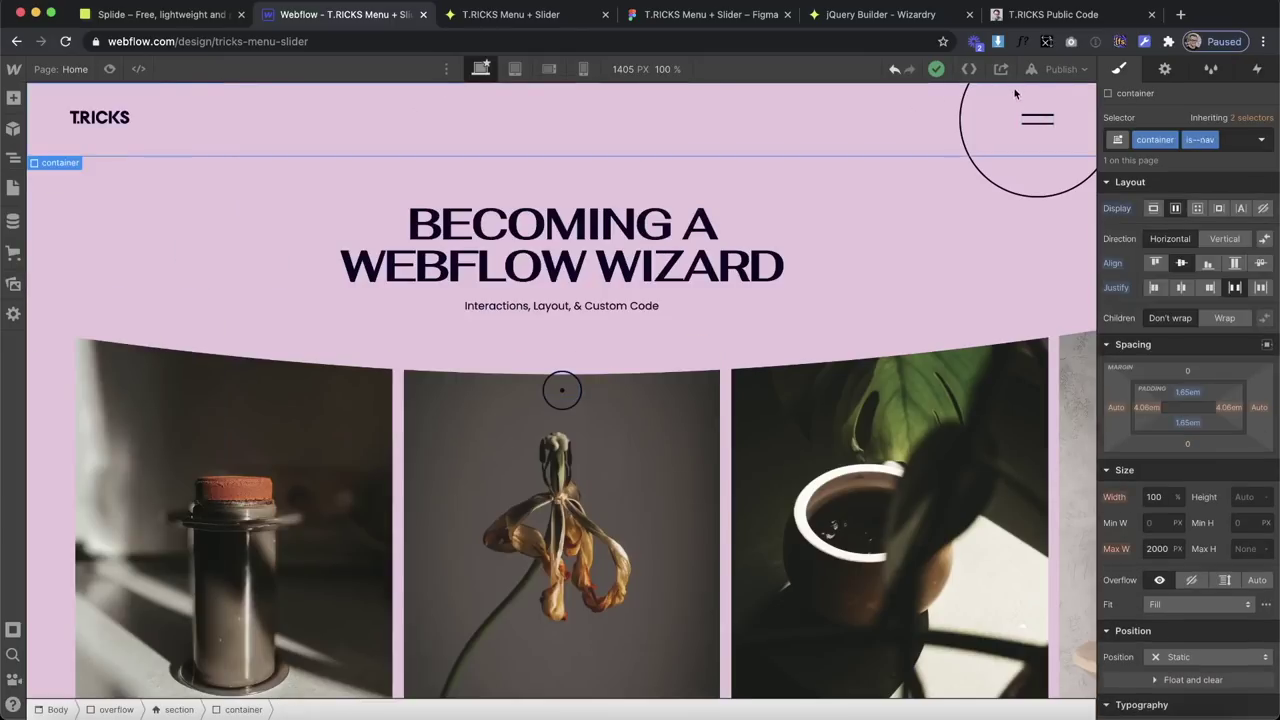
Publish the site to the webflow.io domain and view the live site.
{"action": "left_click", "coordinate": [1060, 69]}
{"action": "left_click", "coordinate": [1016, 289]}
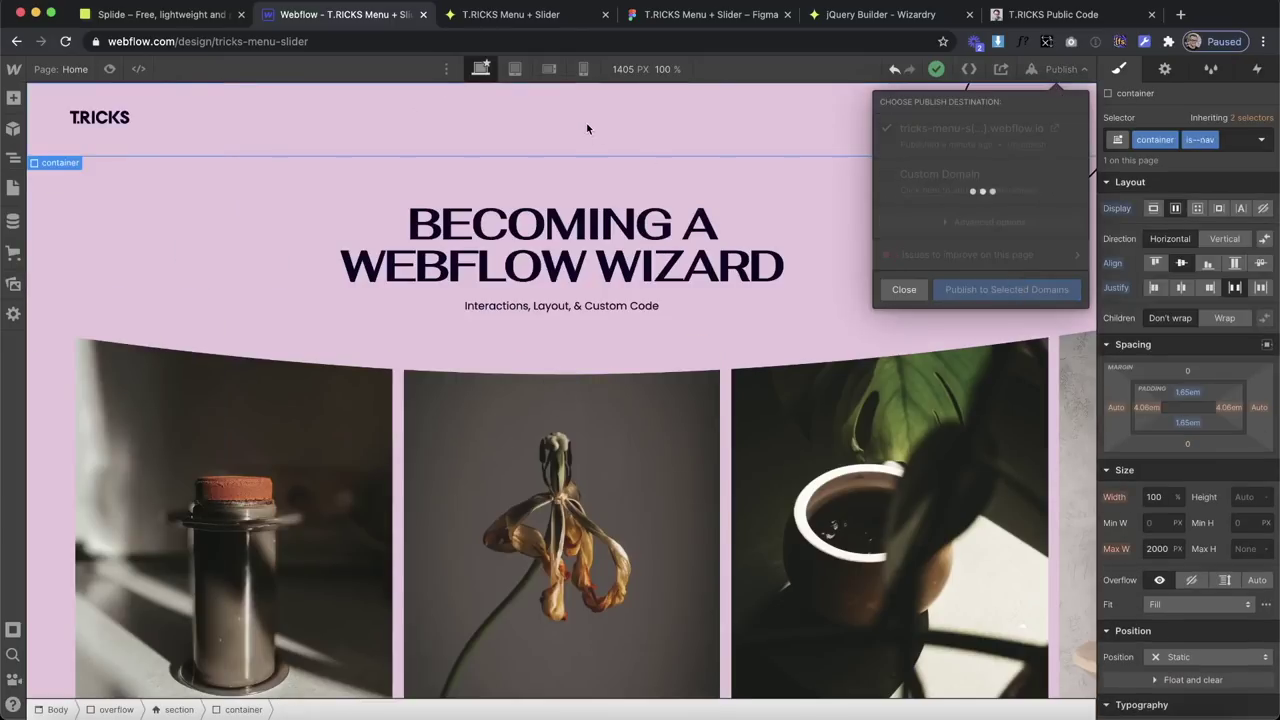
{"action": "left_click", "coordinate": [550, 22]}
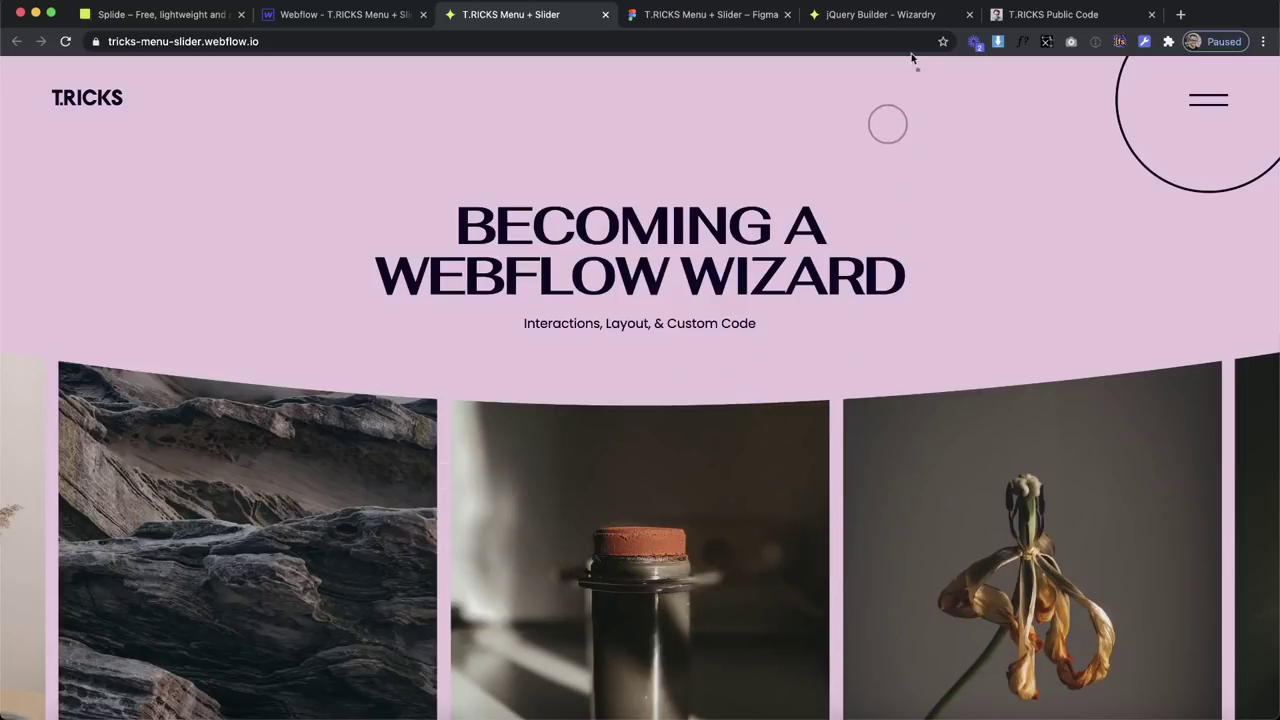
Switch the trigger to On Hover Out, change the text to 'DRAG', and copy the mouseleave code.
{"action": "left_click", "coordinate": [886, 16]}
{"action": "left_click", "coordinate": [703, 131]}
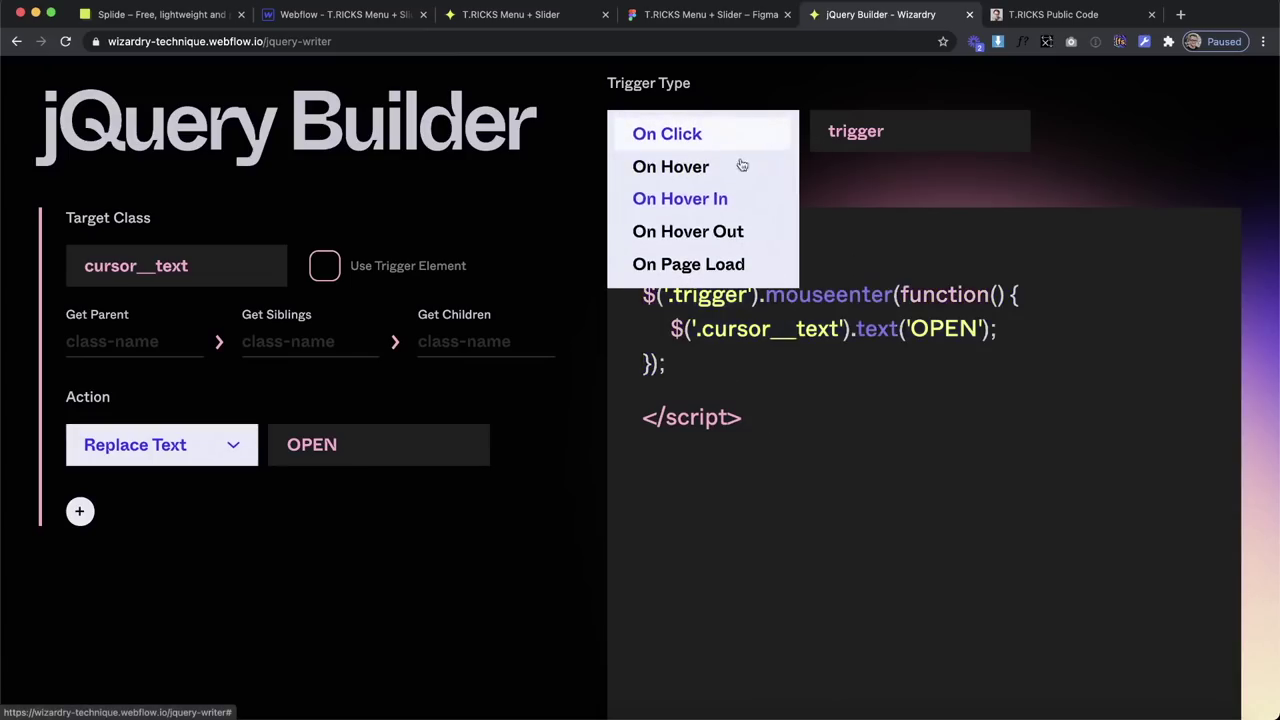
{"action": "left_click", "coordinate": [716, 233]}
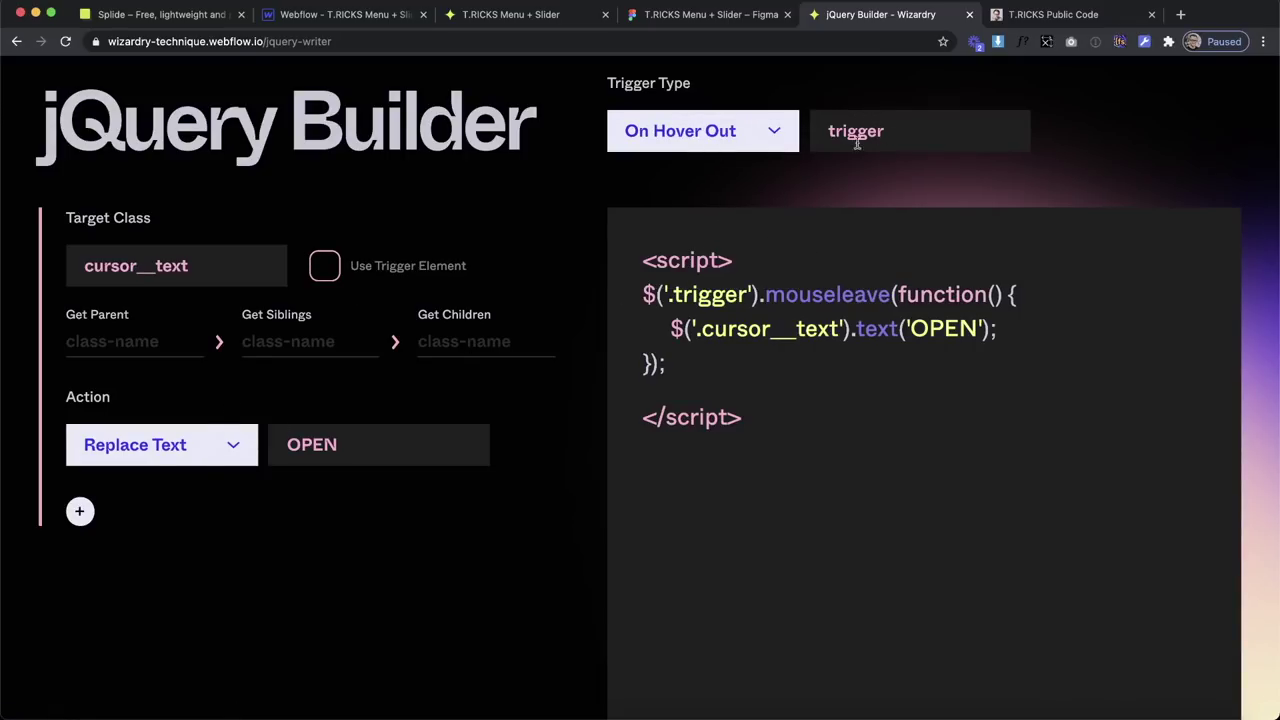
{"action": "left_click_drag", "start_coordinate": [355, 441], "coordinate": [271, 440]}
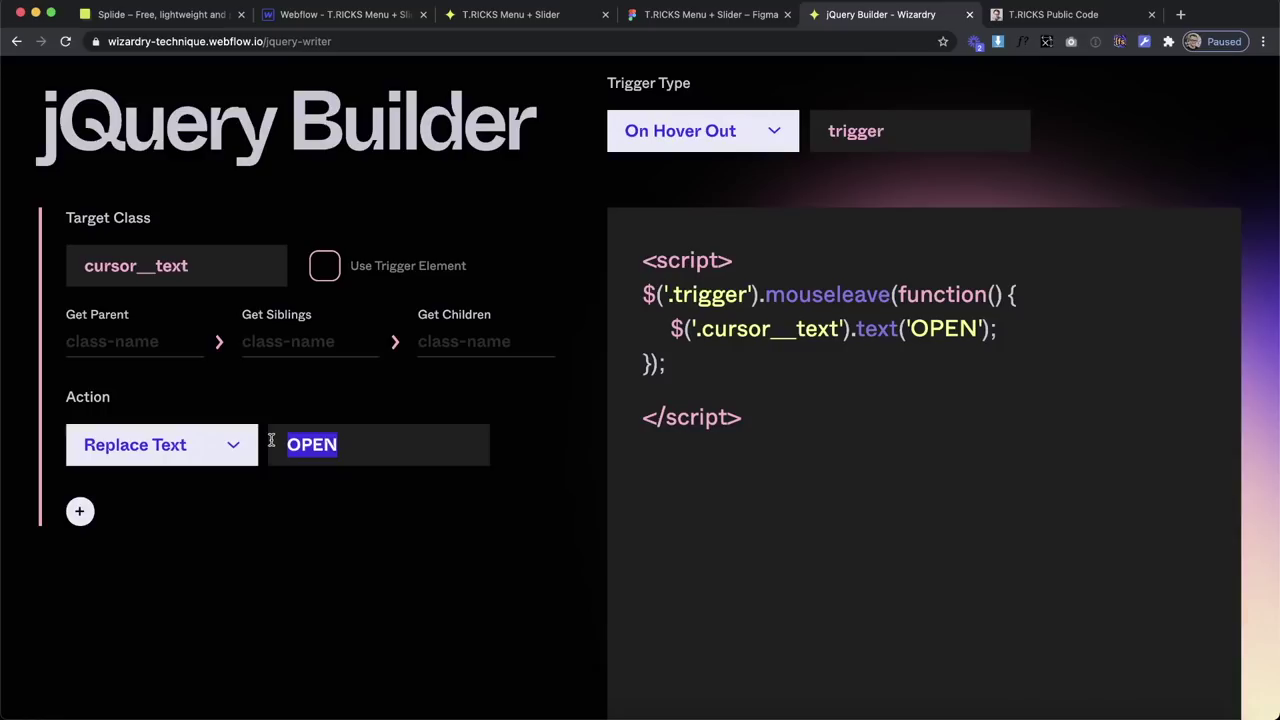
{"action": "type", "text": "DRAG"}
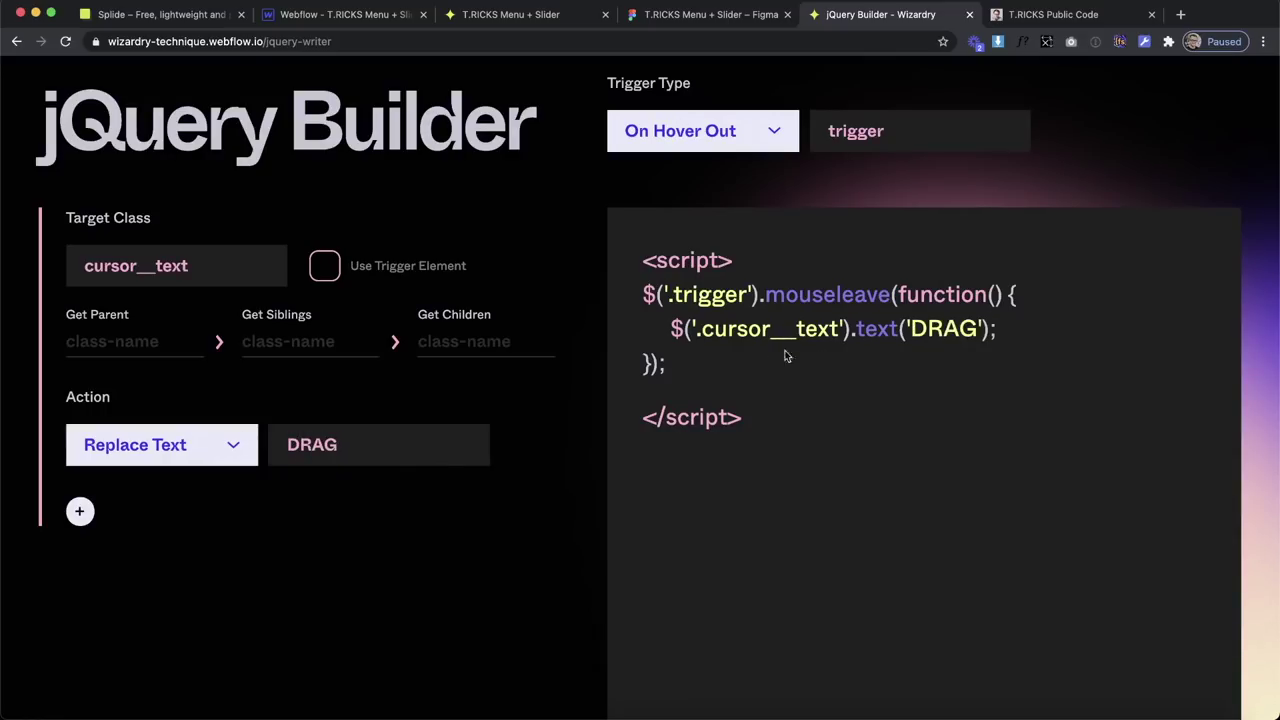
{"action": "left_click_drag", "start_coordinate": [740, 376], "coordinate": [643, 290]}
{"action": "key", "text": "super+c"}
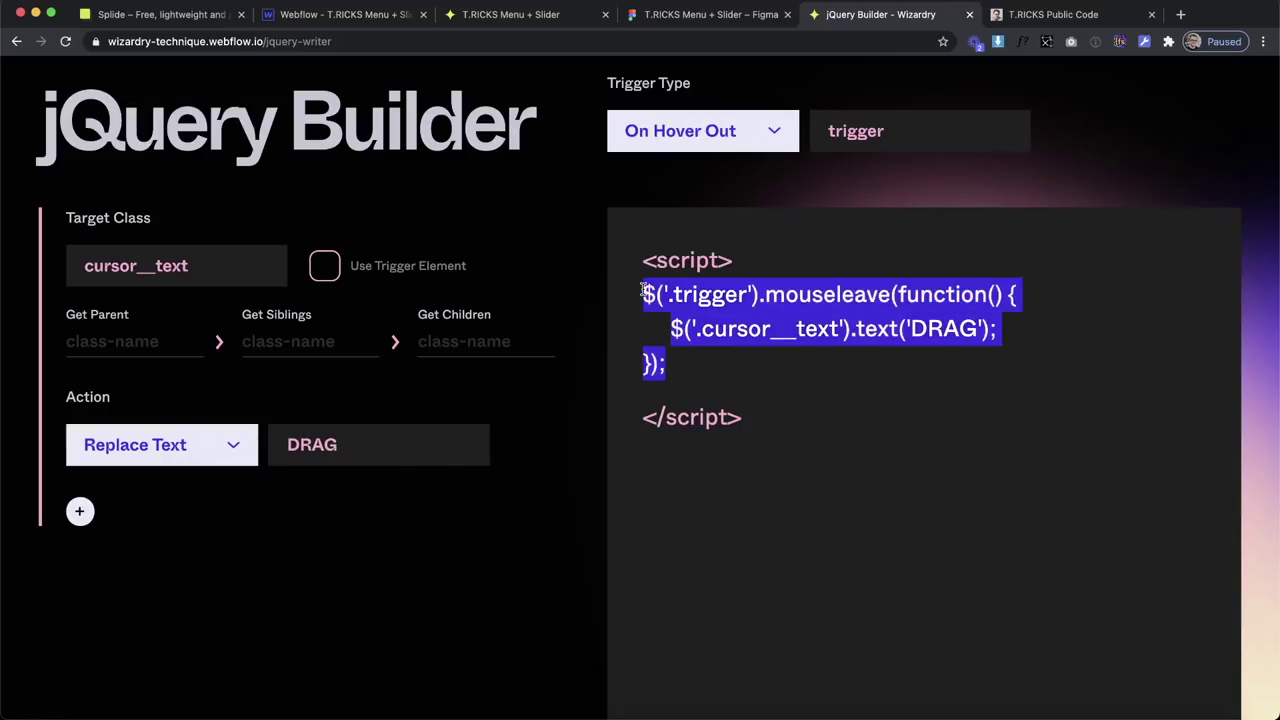
{"action": "left_click", "coordinate": [318, 16]}
{"action": "left_click", "coordinate": [13, 188]}
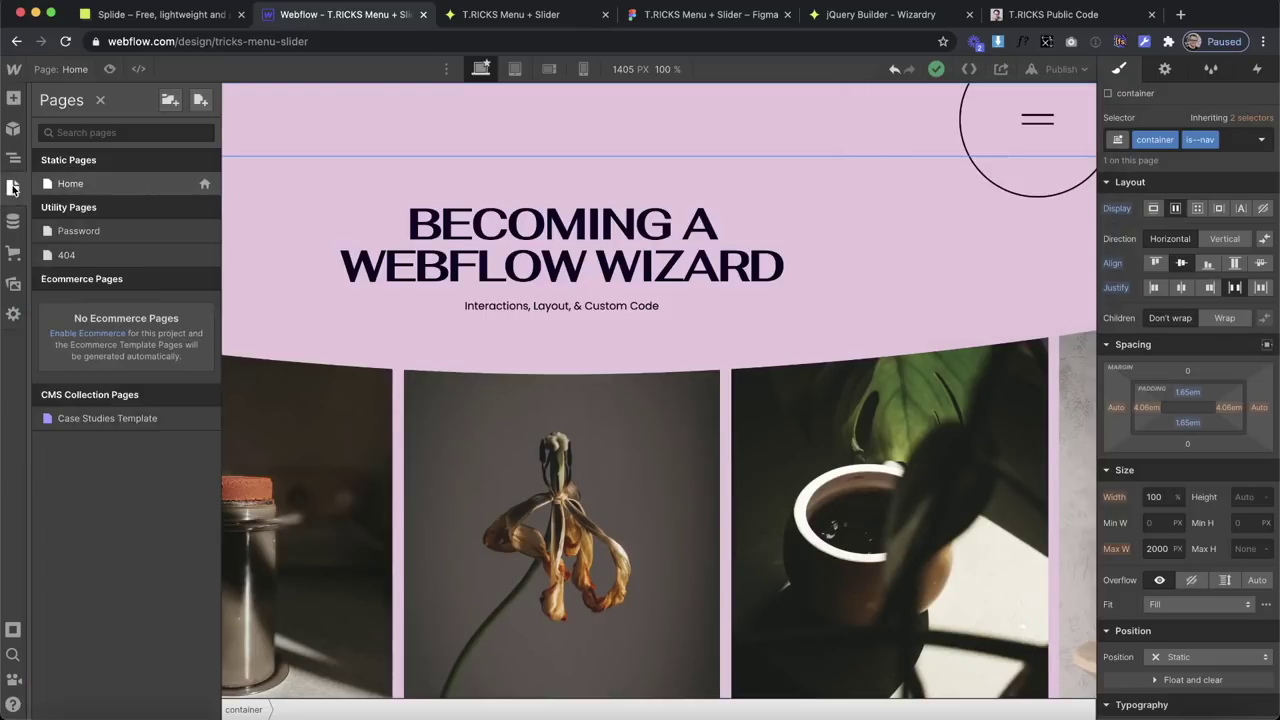
Paste the mouseleave handler below the previous script in Home's before-body code, indent it, and save.
{"action": "left_click", "coordinate": [201, 183]}
{"action": "scroll", "coordinate": [430, 570], "scroll_direction": "down", "scroll_amount": 5}
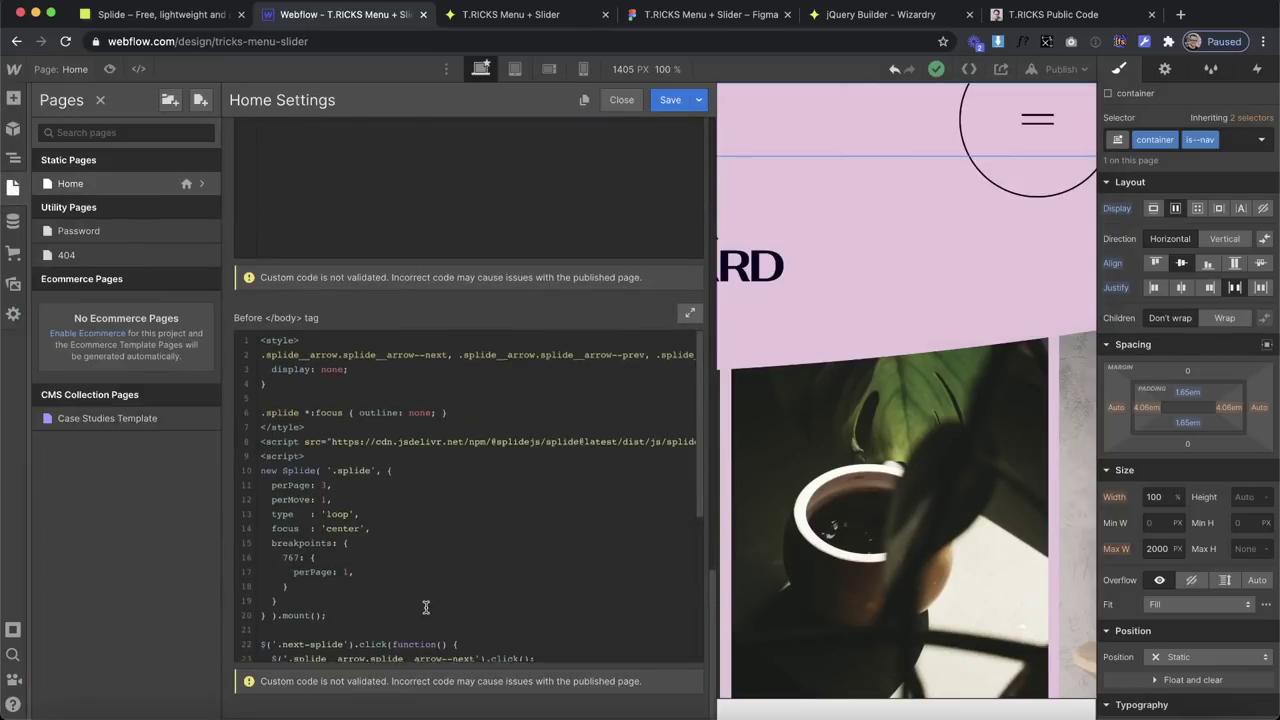
{"action": "left_click", "coordinate": [293, 636]}
{"action": "key", "text": "super+v"}
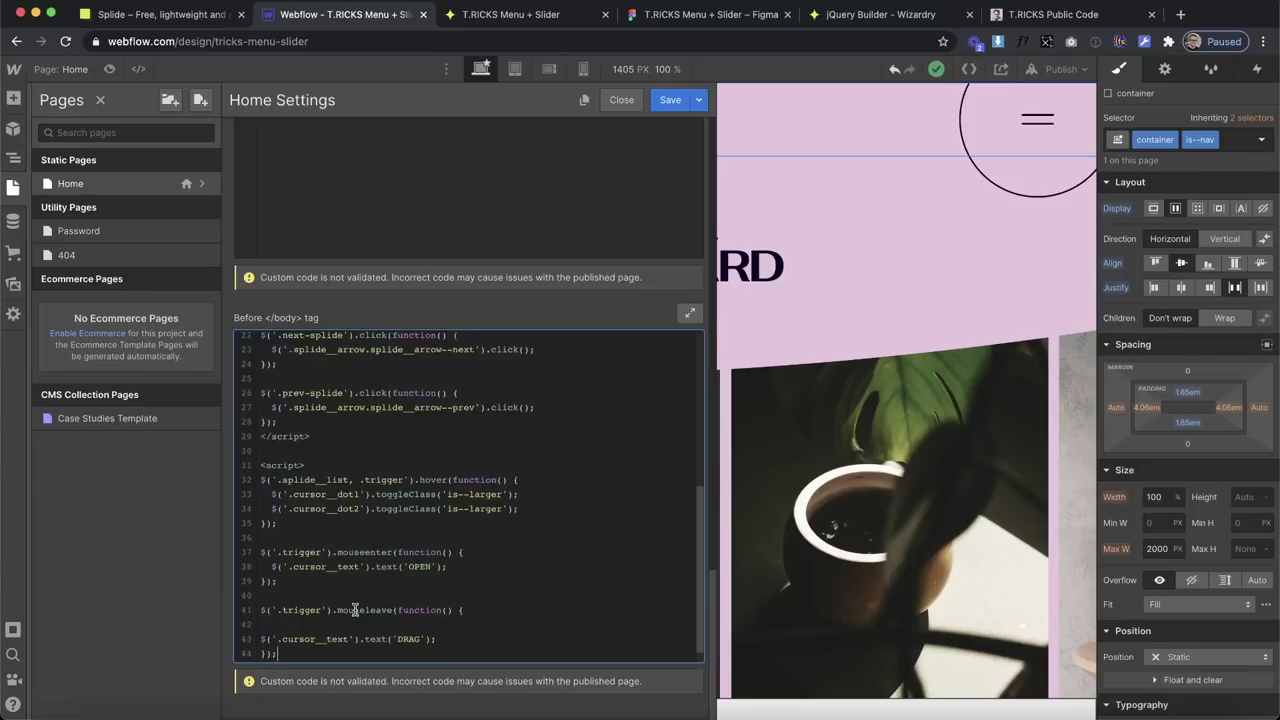
{"action": "key", "text": "BackSpace"}
{"action": "left_click", "coordinate": [261, 622]}
{"action": "key", "text": "Tab"}
{"action": "left_click", "coordinate": [670, 99]}
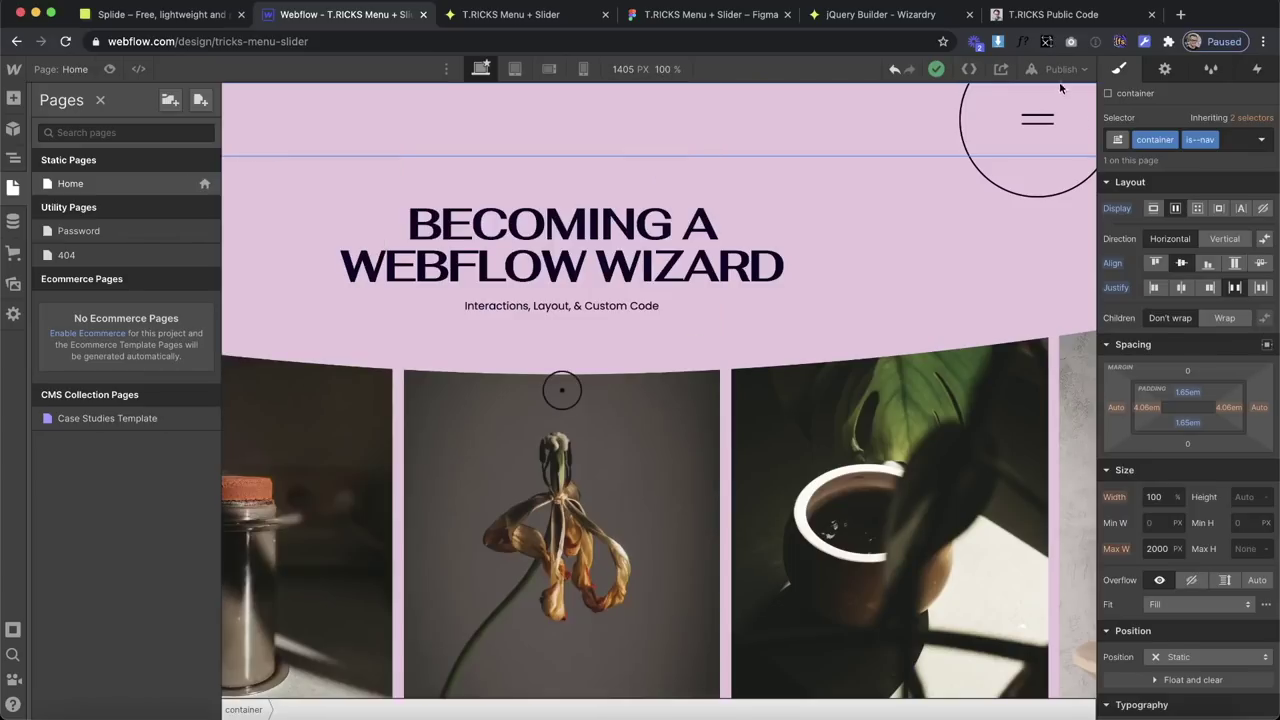
Republish the site to the webflow.io domain and view the live site.
{"action": "left_click", "coordinate": [1059, 70]}
{"action": "left_click", "coordinate": [1011, 290]}
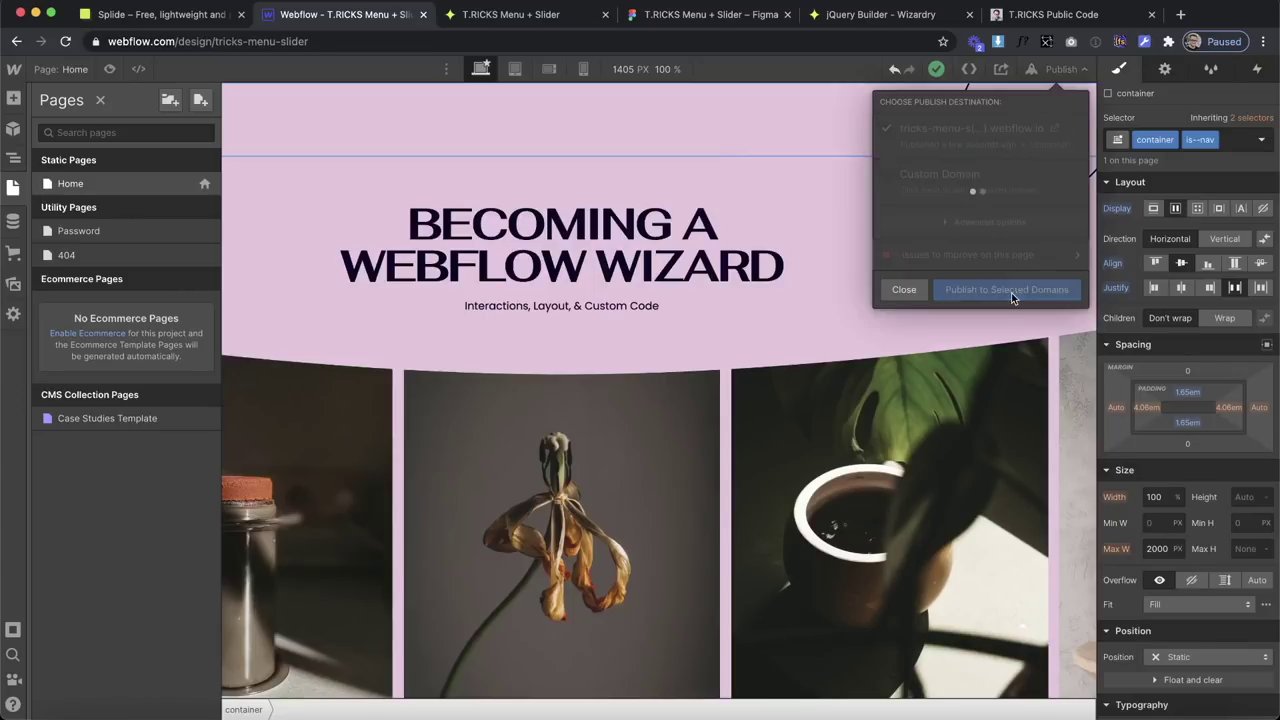
{"action": "left_click", "coordinate": [510, 16]}
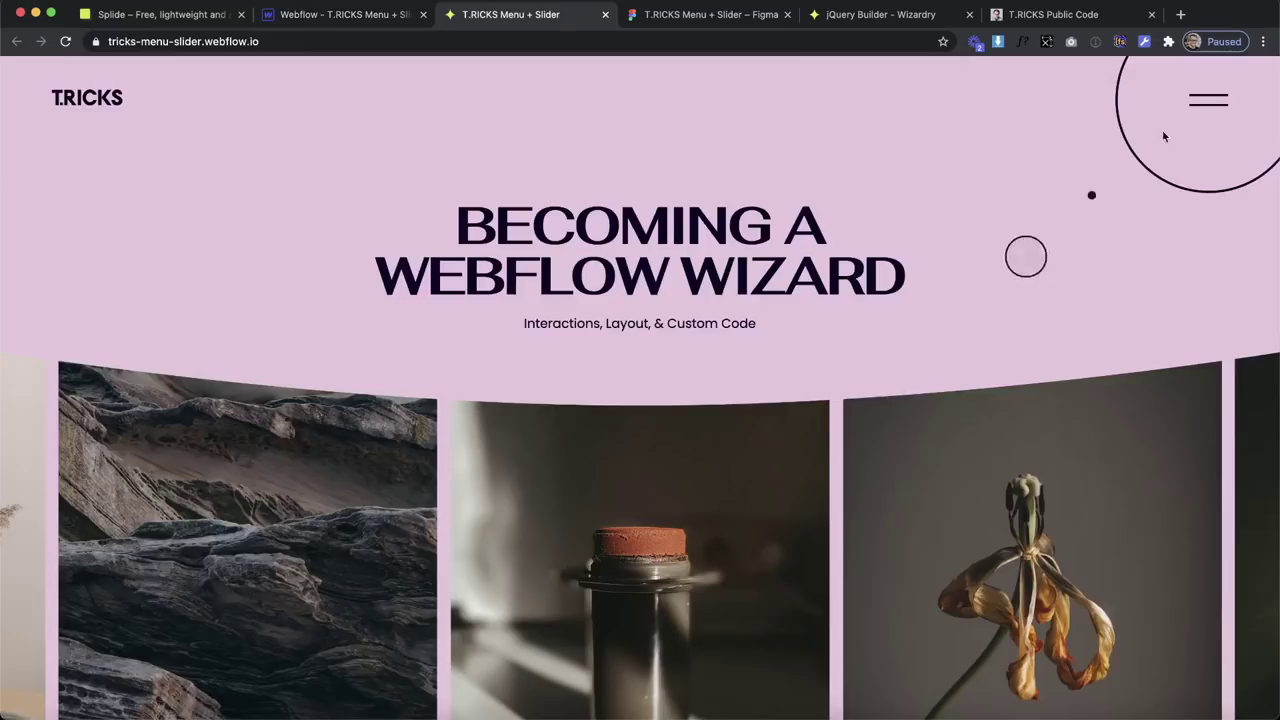
Drag the live slider cards left and advance two more cards, then return to the Webflow designer.
{"action": "left_click_drag", "start_coordinate": [1108, 566], "coordinate": [560, 550]}
{"action": "left_click_drag", "start_coordinate": [1091, 552], "coordinate": [807, 554]}
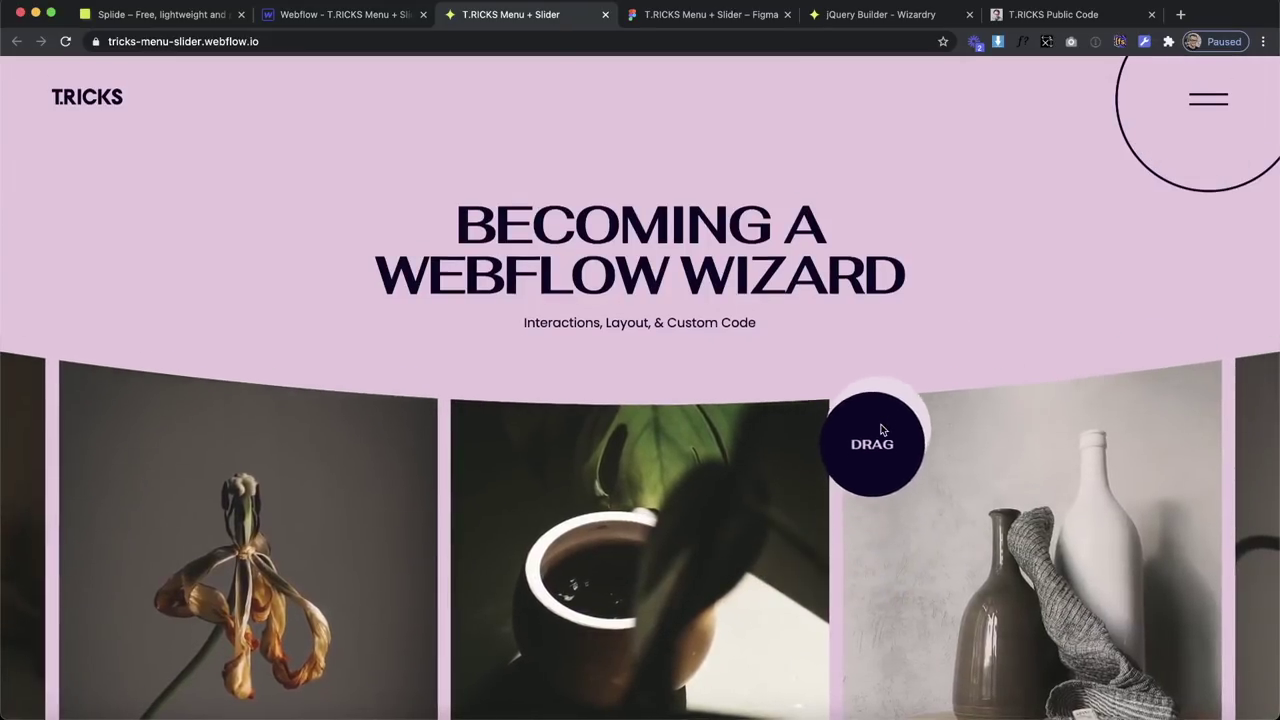
{"action": "scroll", "coordinate": [880, 428], "scroll_direction": "down", "scroll_amount": 3}
{"action": "left_click", "coordinate": [667, 640]}
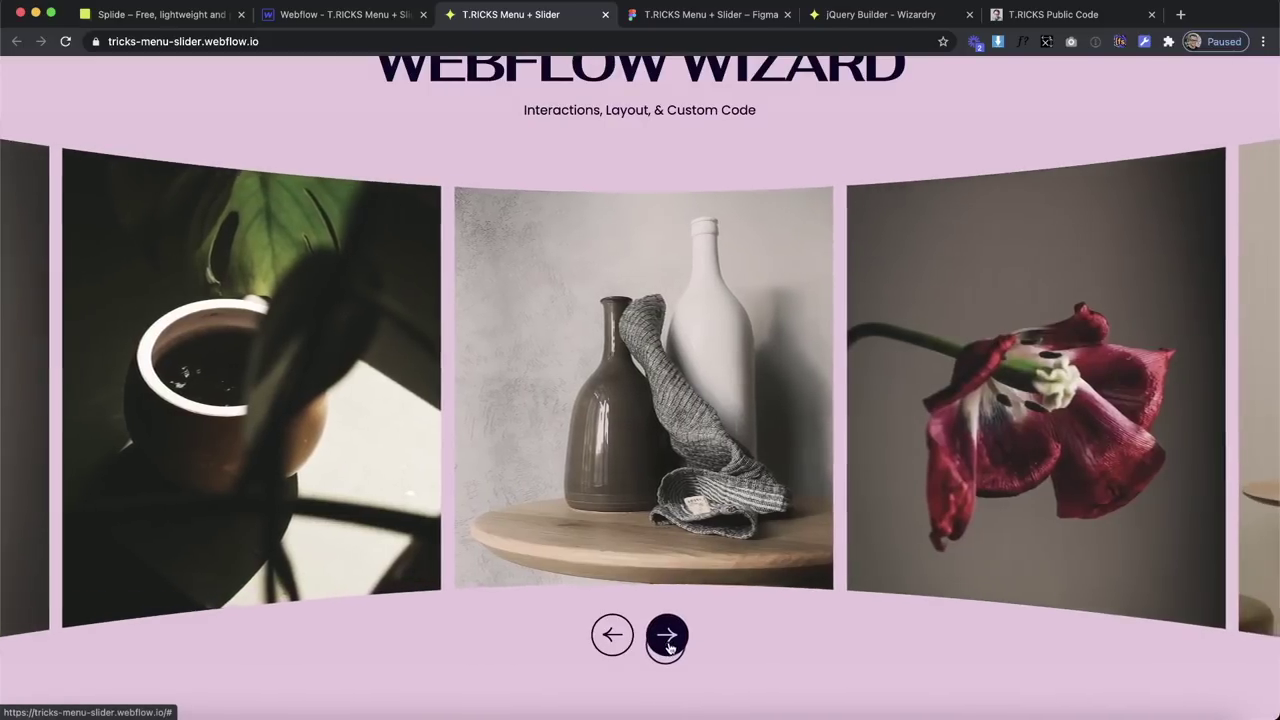
{"action": "left_click", "coordinate": [667, 636]}
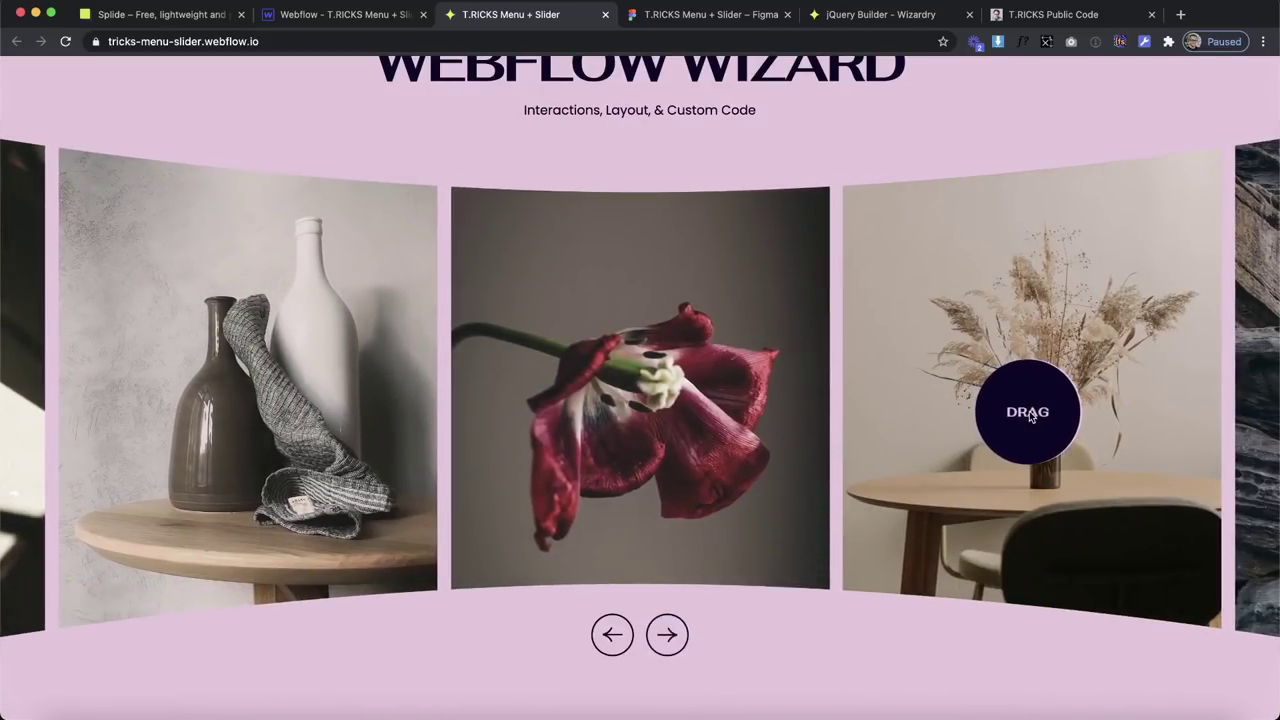
{"action": "key", "text": "super+grave"}
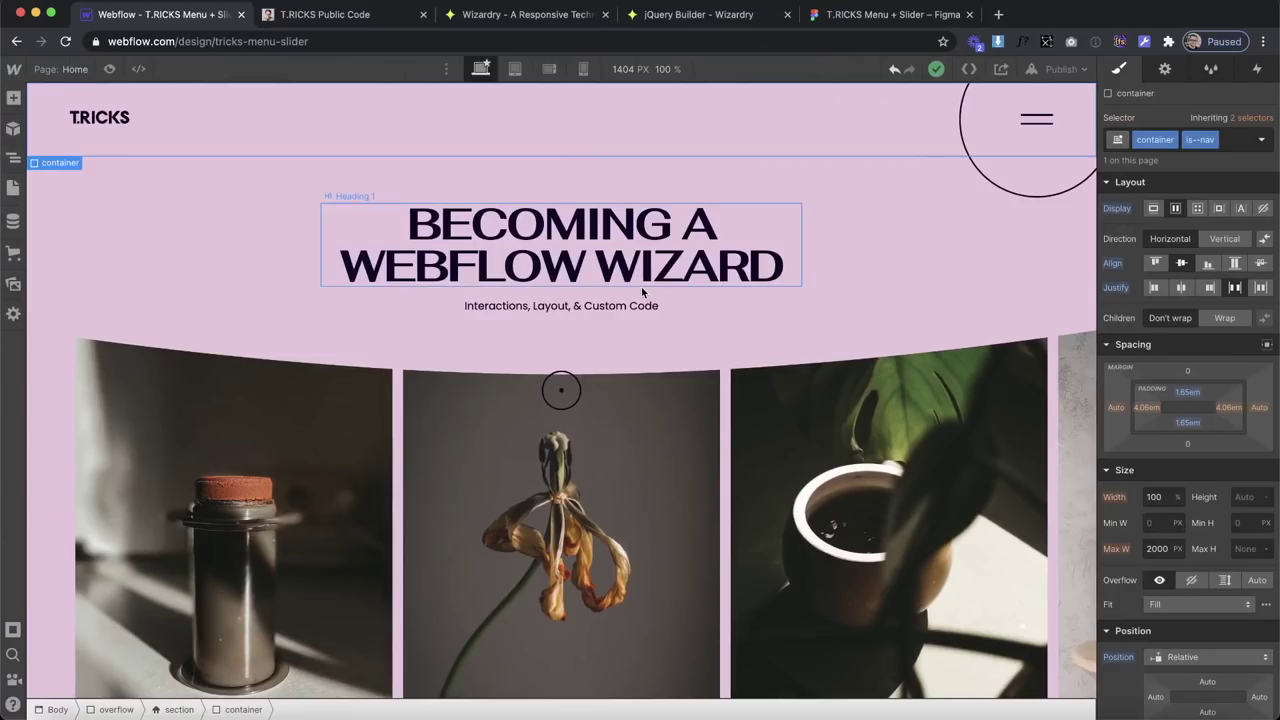
Select slider_wave, glance at the Figma menu design, and filter Assets to Lottie files.
{"action": "left_click", "coordinate": [634, 358]}
{"action": "left_click", "coordinate": [851, 22]}
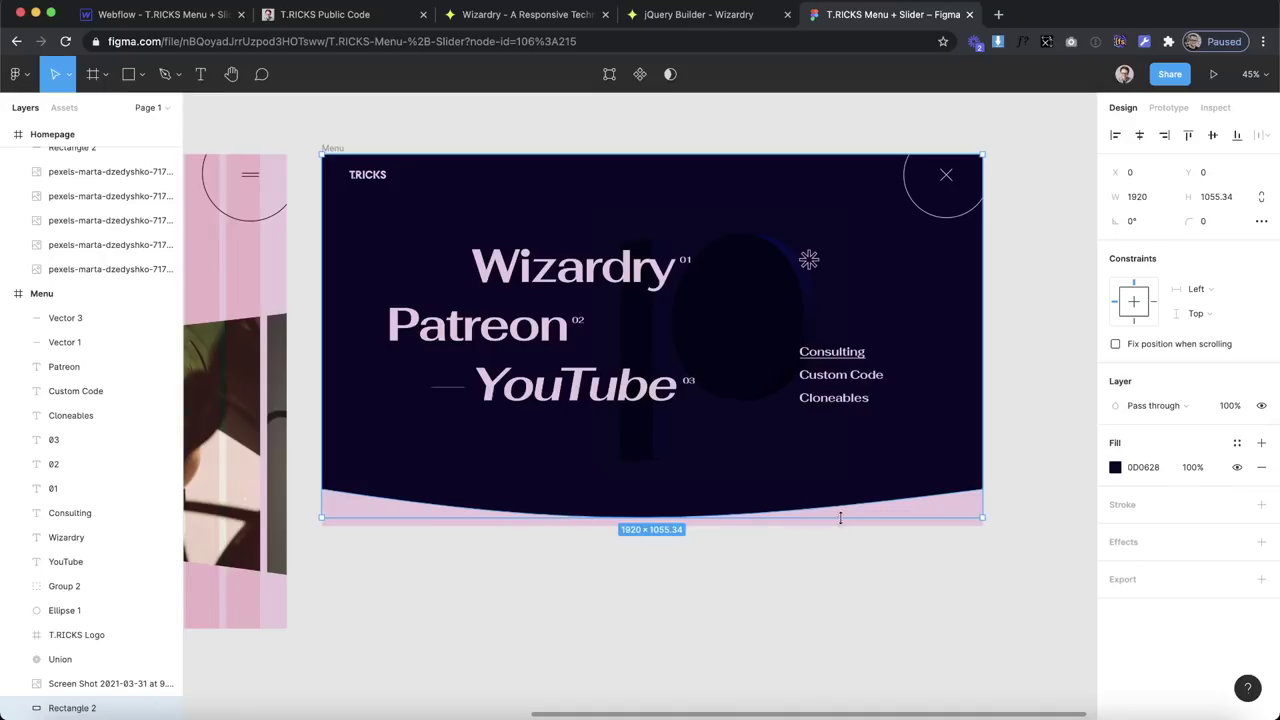
{"action": "left_click", "coordinate": [152, 14]}
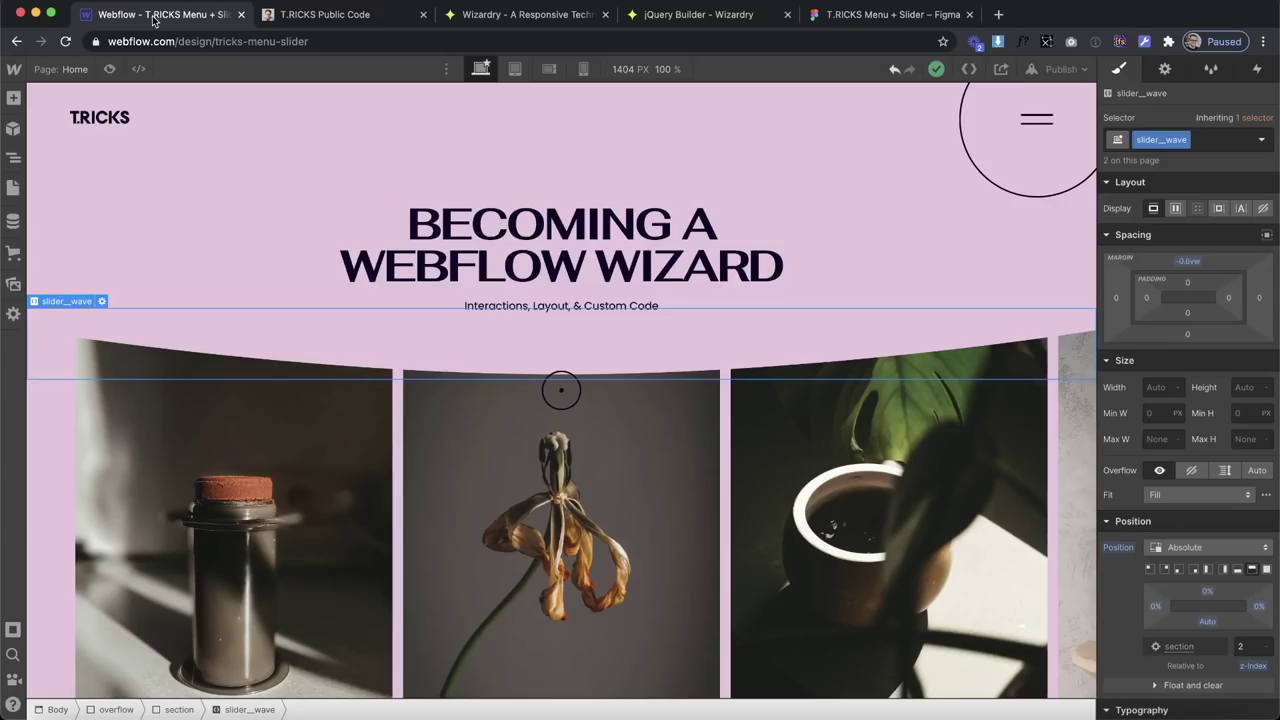
{"action": "left_click", "coordinate": [12, 280]}
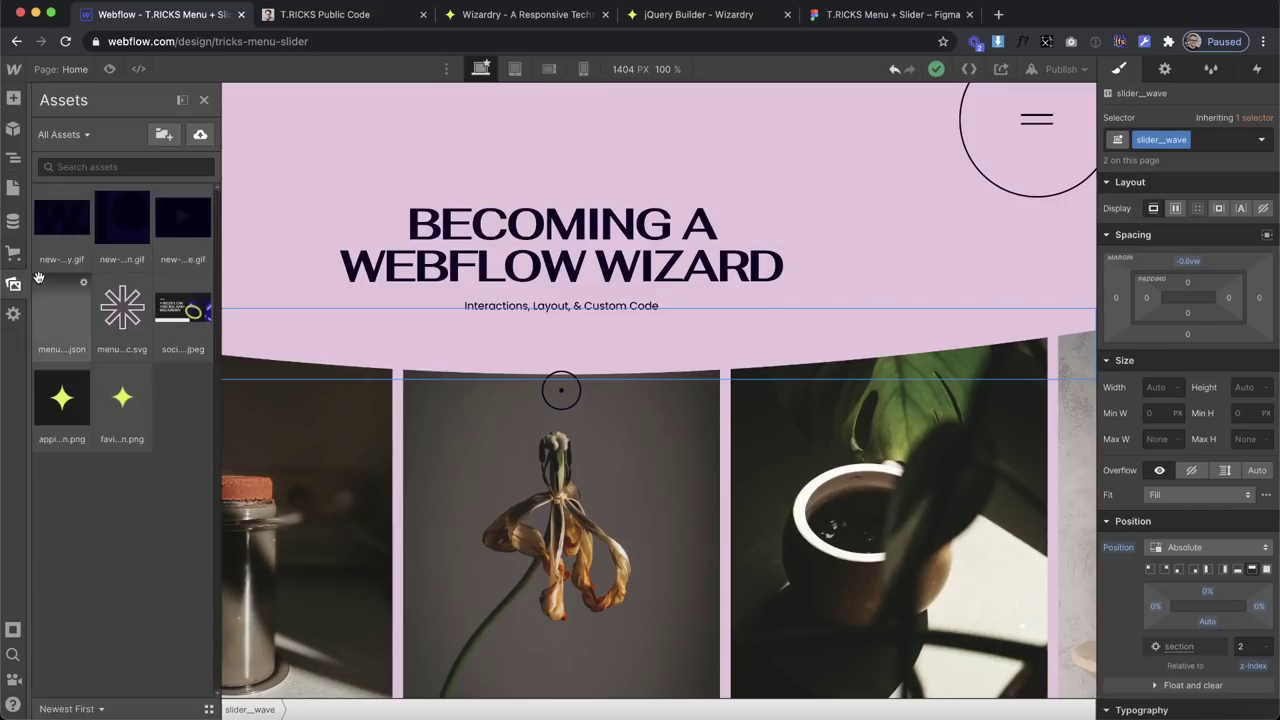
{"action": "left_click", "coordinate": [75, 133]}
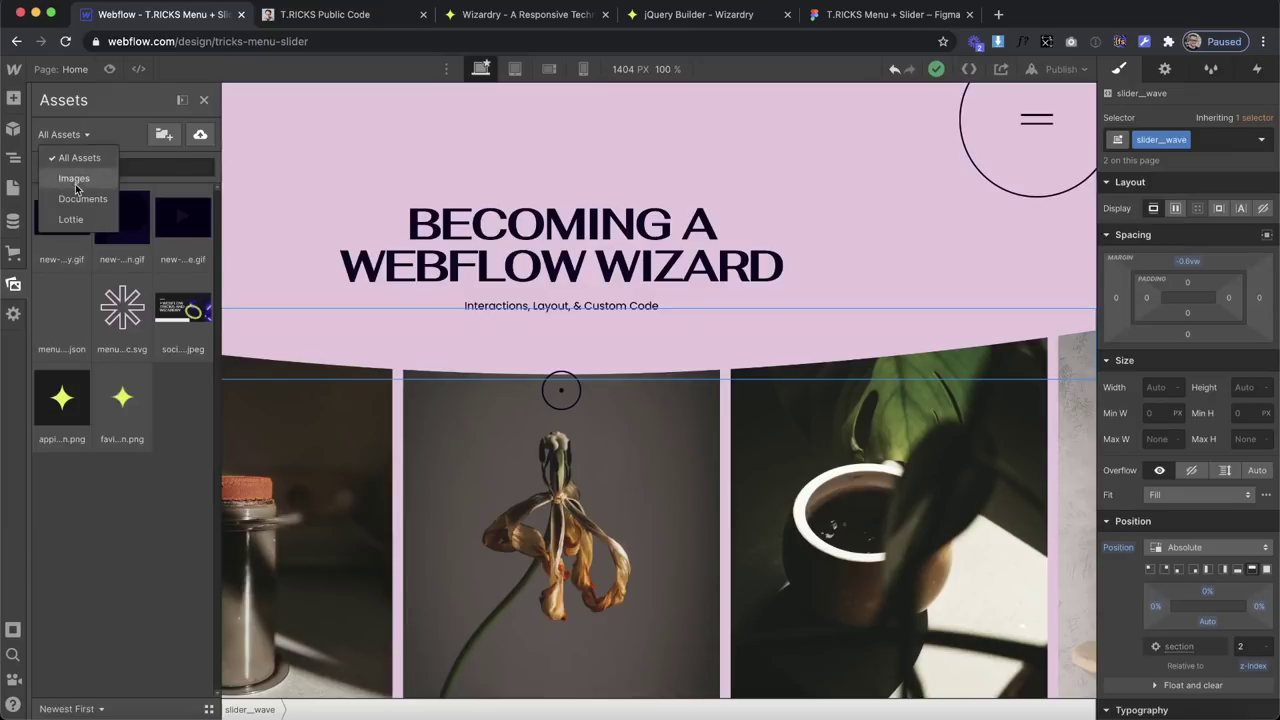
{"action": "left_click", "coordinate": [81, 219]}
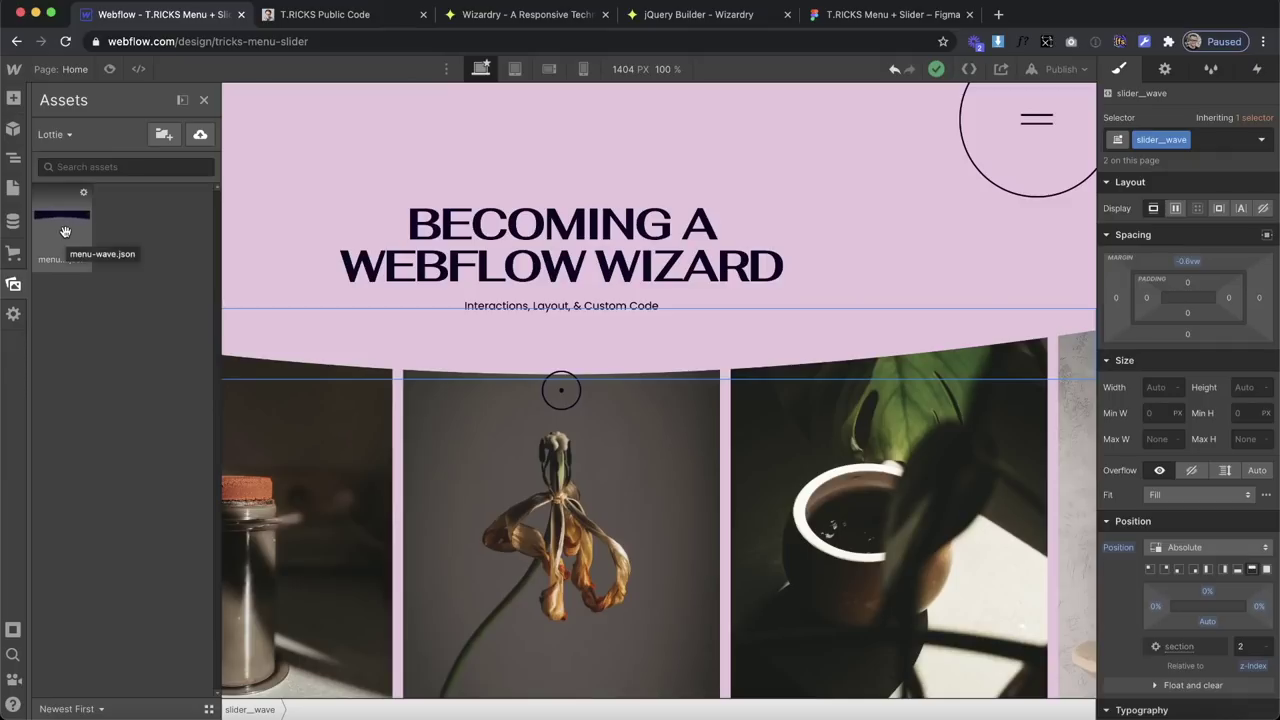
Set the menu to Display Block and give it a dark grey background.
{"action": "key", "text": "z"}
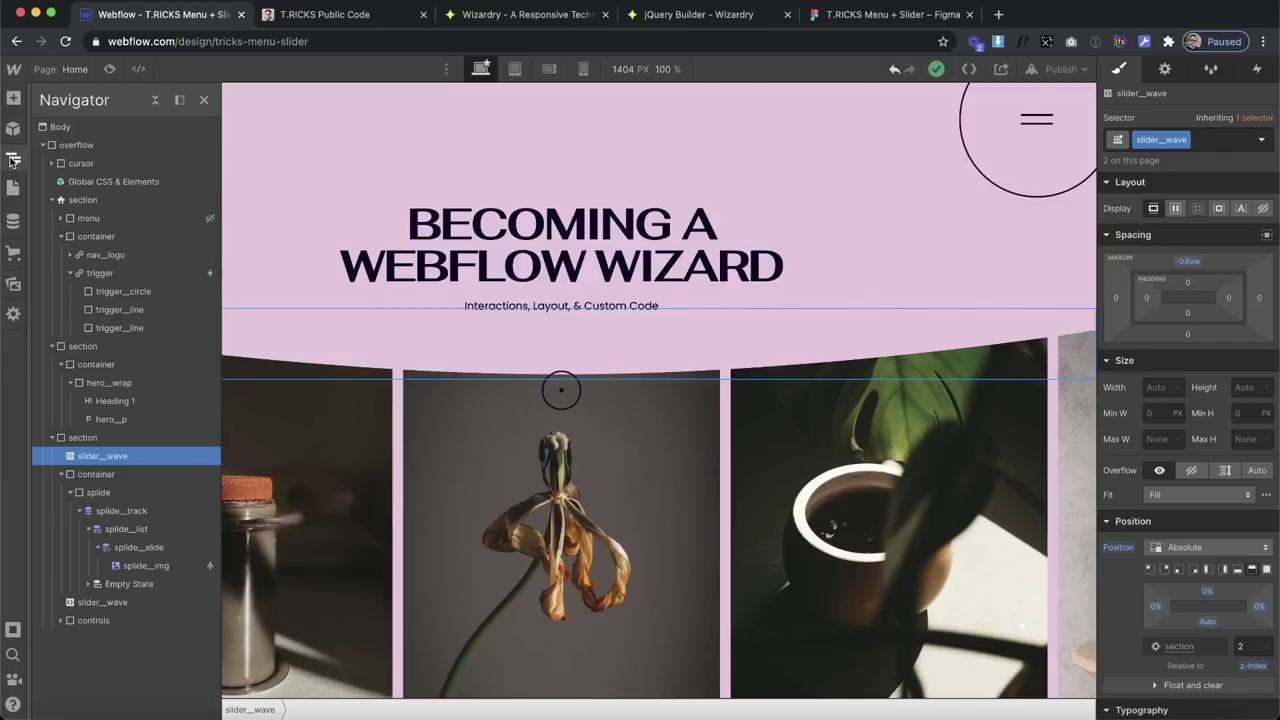
{"action": "left_click", "coordinate": [102, 219]}
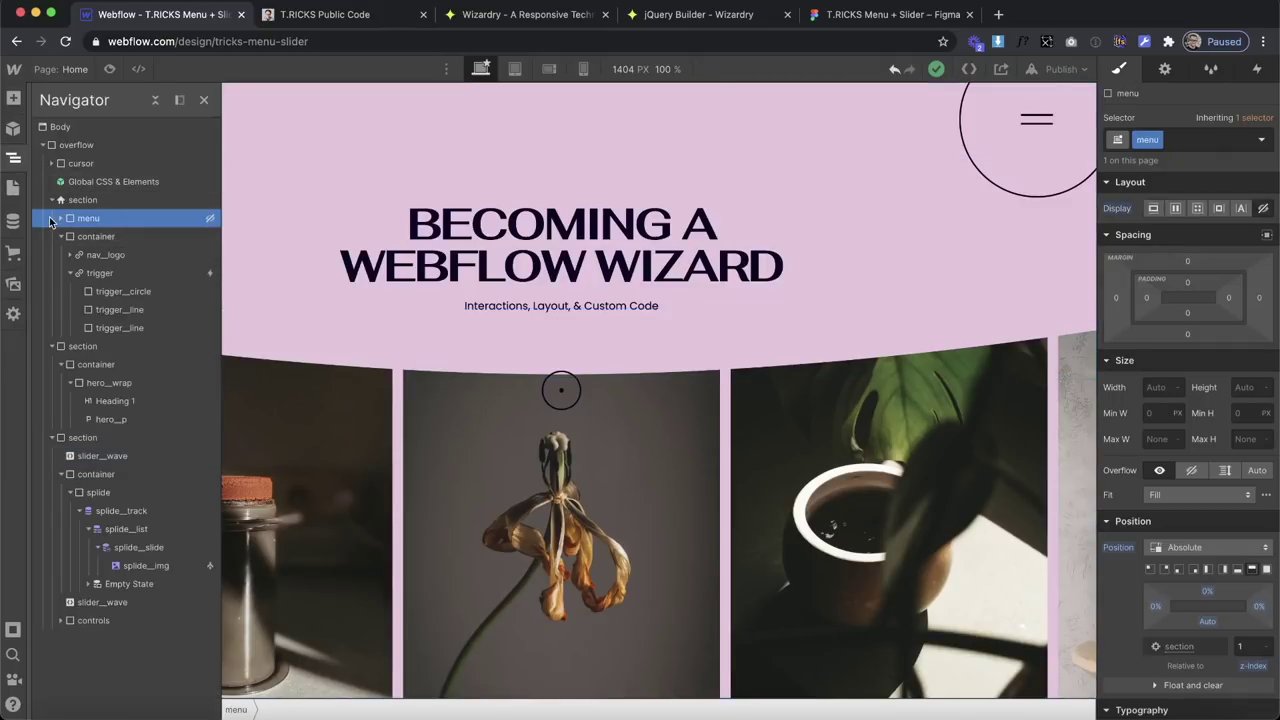
{"action": "left_click", "coordinate": [1155, 210]}
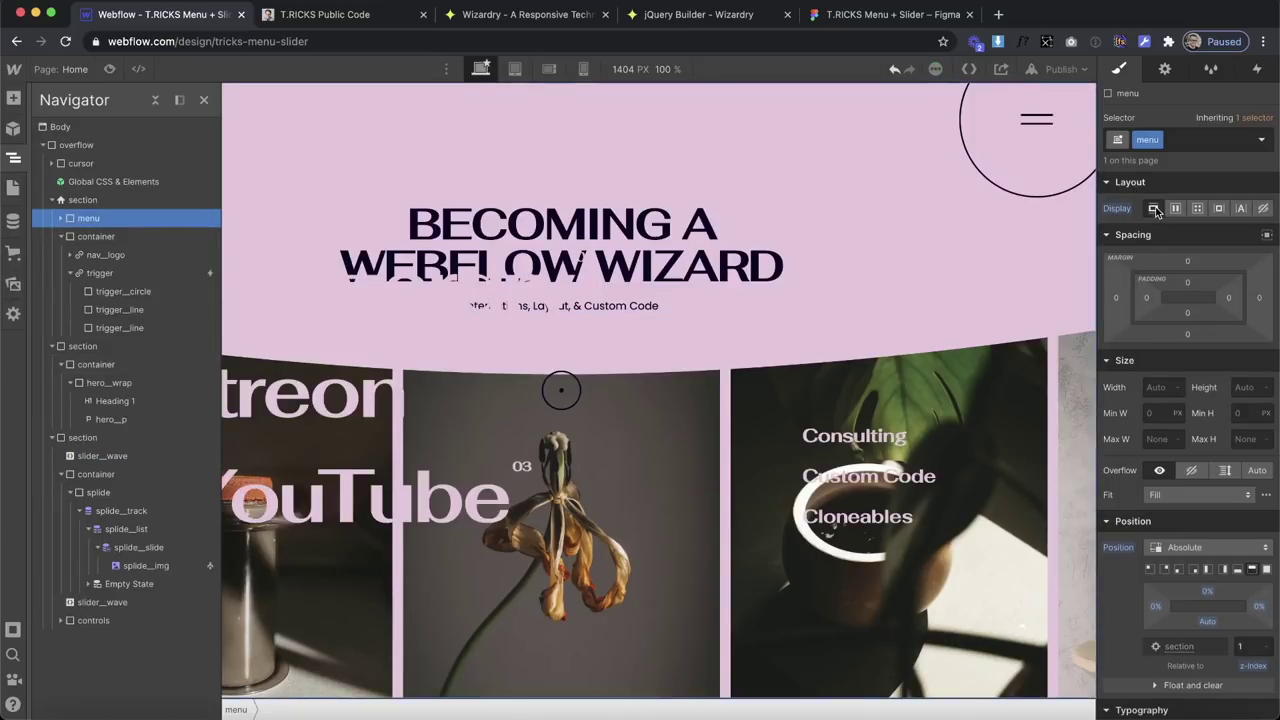
{"action": "left_click", "coordinate": [61, 218]}
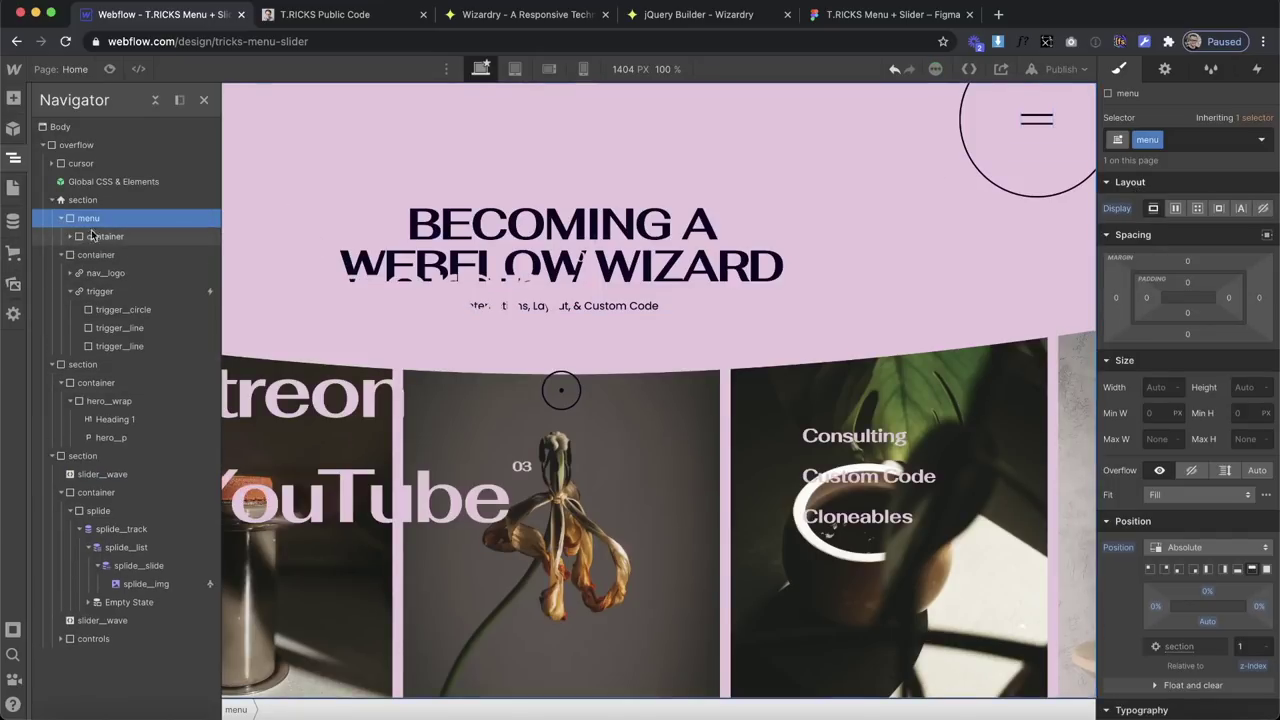
{"action": "scroll", "coordinate": [1219, 517], "scroll_direction": "down", "scroll_amount": 4}
{"action": "scroll", "coordinate": [1219, 517], "scroll_direction": "down", "scroll_amount": 4}
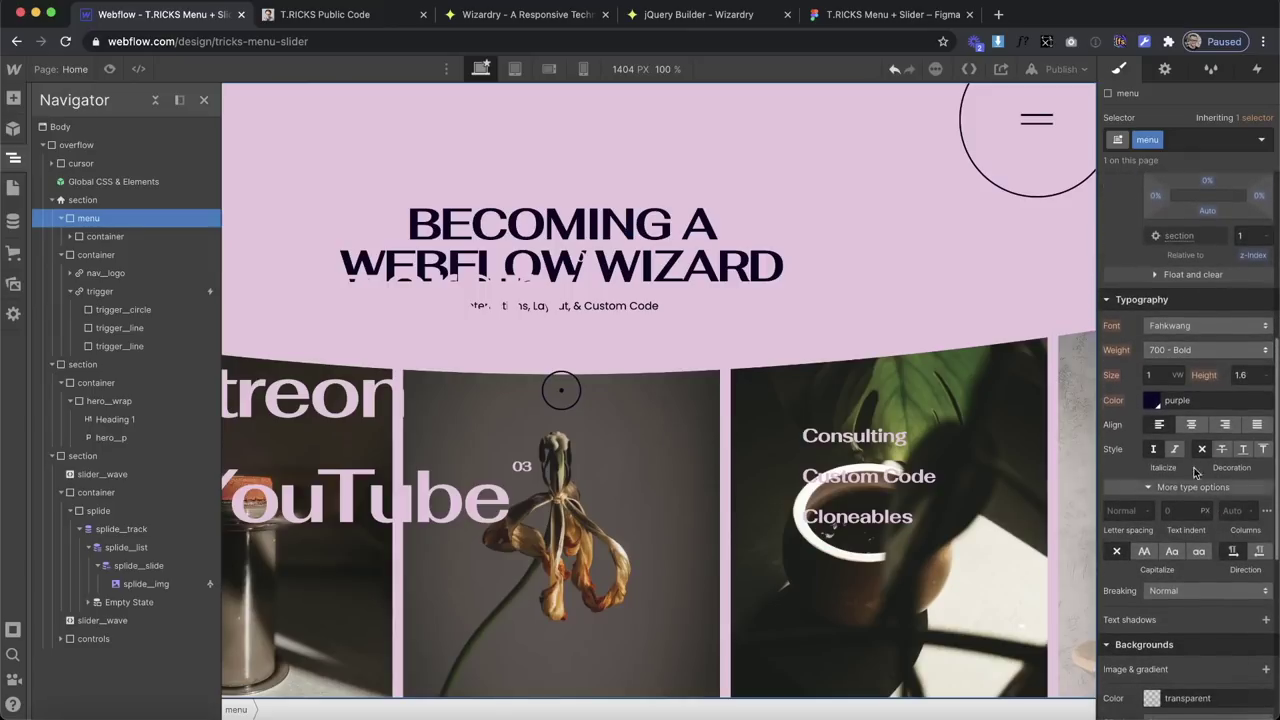
{"action": "left_click", "coordinate": [1151, 697]}
{"action": "left_click_drag", "start_coordinate": [1146, 482], "coordinate": [1066, 531]}
Check the menu's container children, then compare with the Figma menu mockup.
{"action": "left_click", "coordinate": [104, 237]}
{"action": "left_click", "coordinate": [69, 237]}
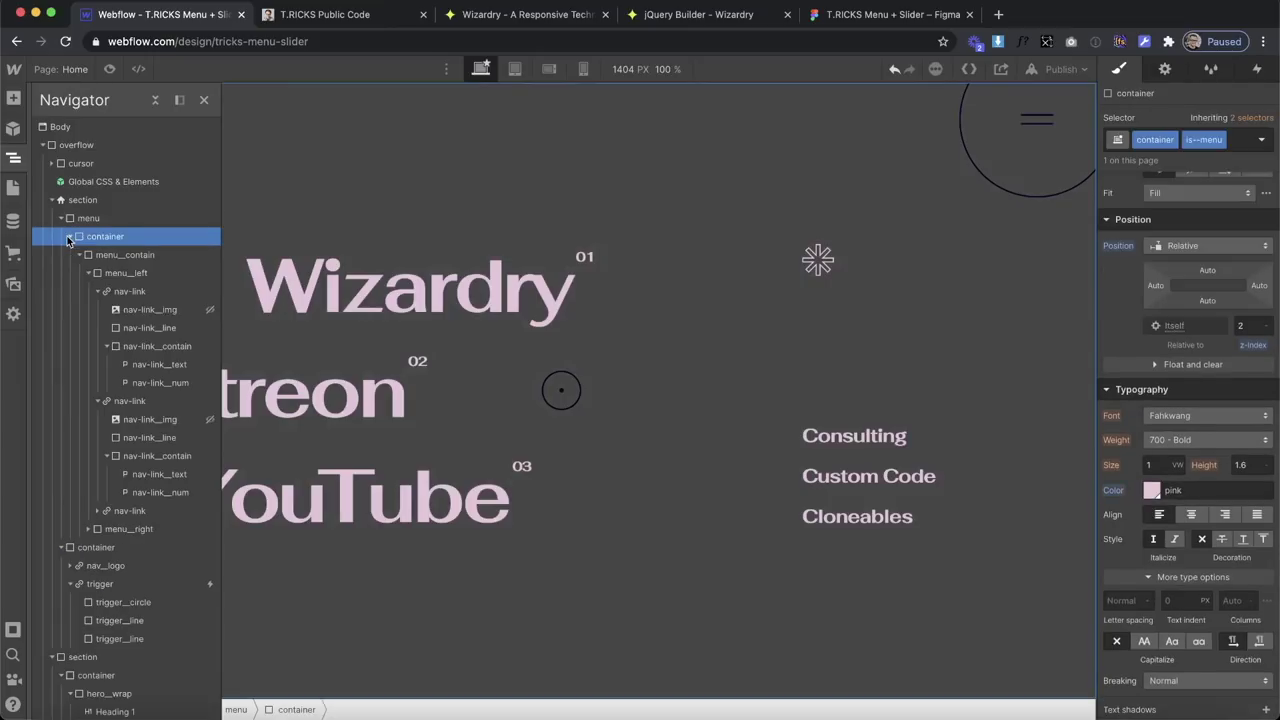
{"action": "left_click", "coordinate": [69, 237]}
{"action": "left_click", "coordinate": [870, 14]}
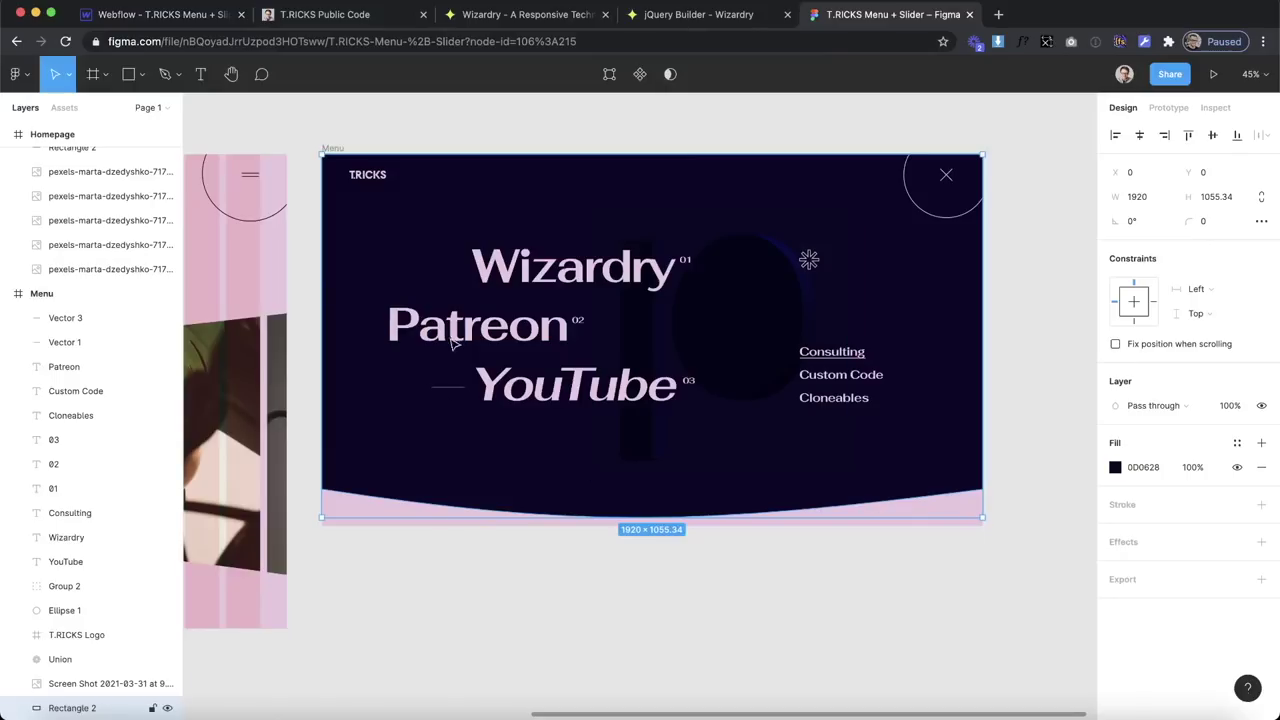
Add a Div Block inside the menu with the class 'background'.
{"action": "left_click", "coordinate": [193, 10]}
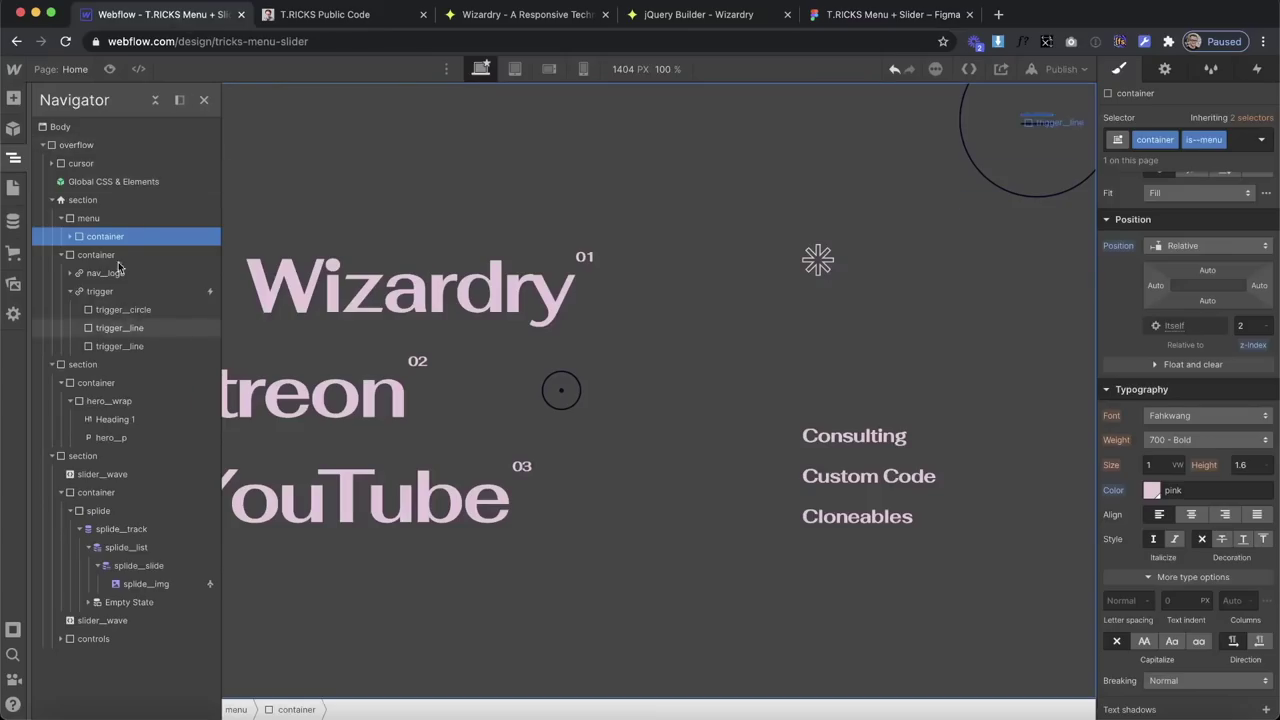
{"action": "left_click", "coordinate": [13, 98]}
{"action": "left_click_drag", "start_coordinate": [60, 408], "coordinate": [150, 244]}
{"action": "left_click", "coordinate": [1205, 137]}
{"action": "type", "text": "background"}
{"action": "key", "text": "Return"}
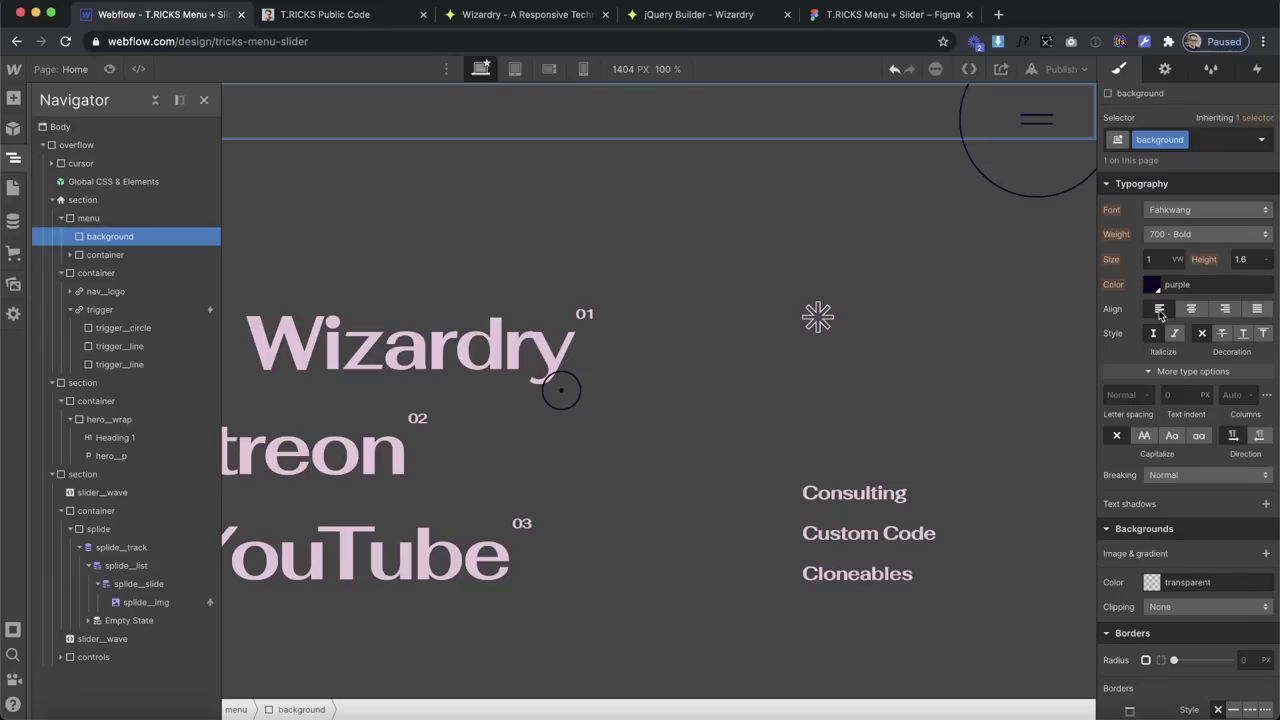
Make the background absolutely positioned with 100% width and 101% height.
{"action": "scroll", "coordinate": [1214, 408], "scroll_direction": "up", "scroll_amount": 3}
{"action": "left_click", "coordinate": [1194, 292]}
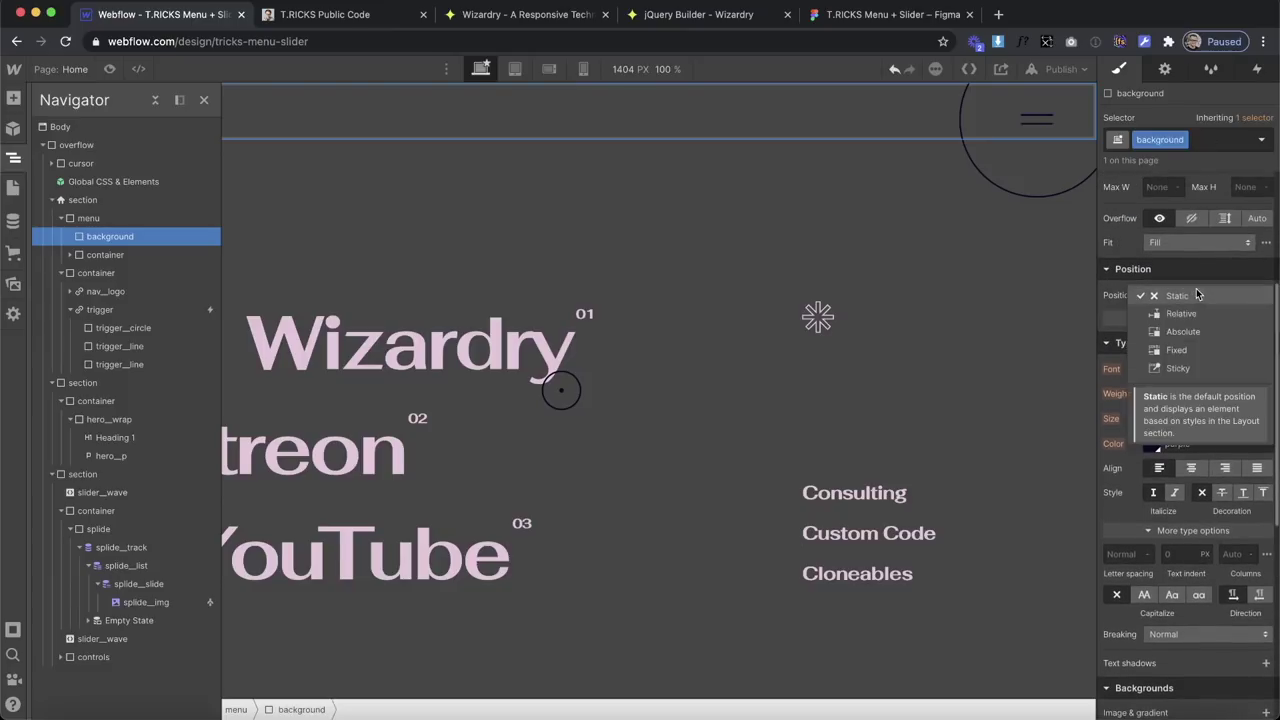
{"action": "left_click", "coordinate": [1196, 325]}
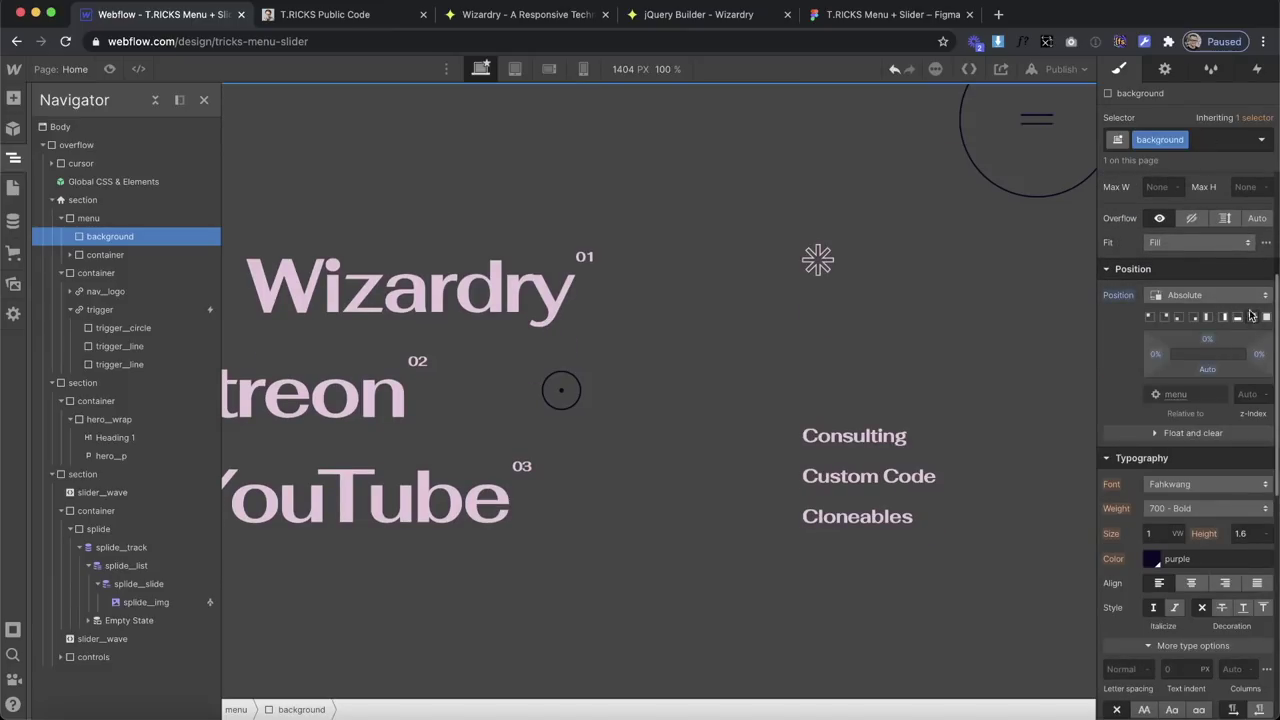
{"action": "scroll", "coordinate": [1218, 262], "scroll_direction": "up", "scroll_amount": 3}
{"action": "left_click", "coordinate": [1156, 264]}
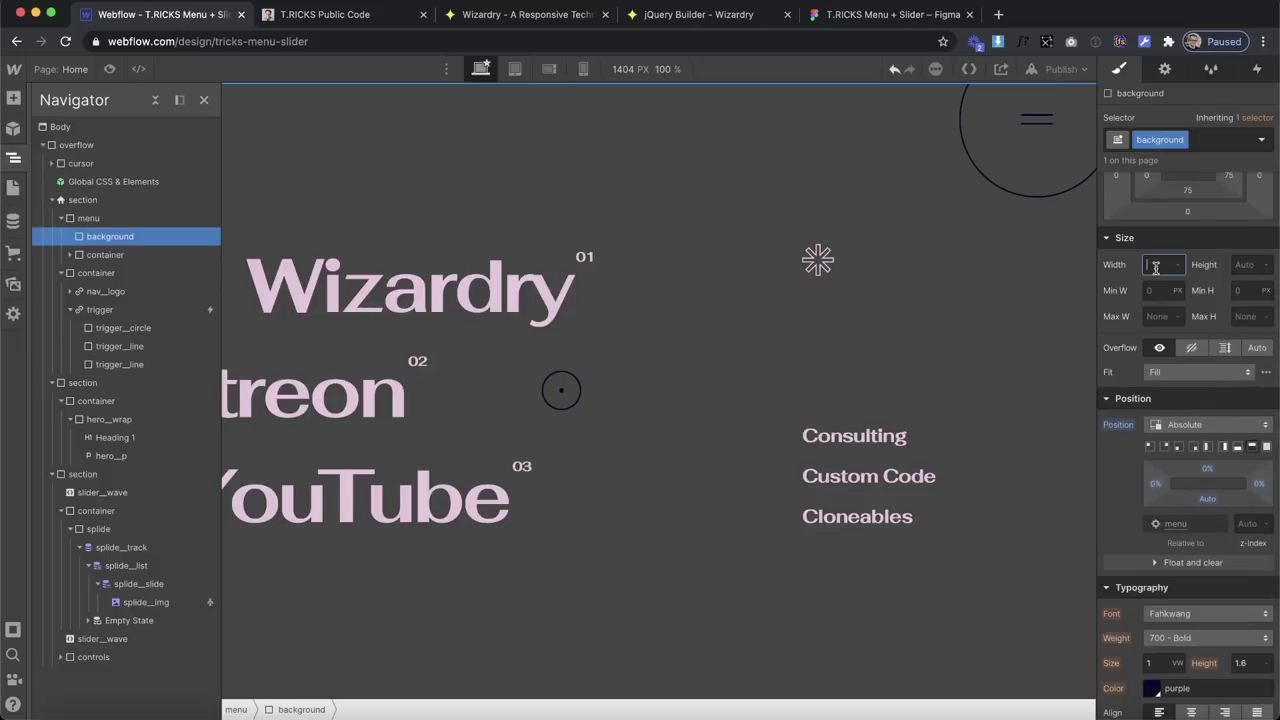
{"action": "type", "text": "100"}
{"action": "left_click", "coordinate": [1245, 268]}
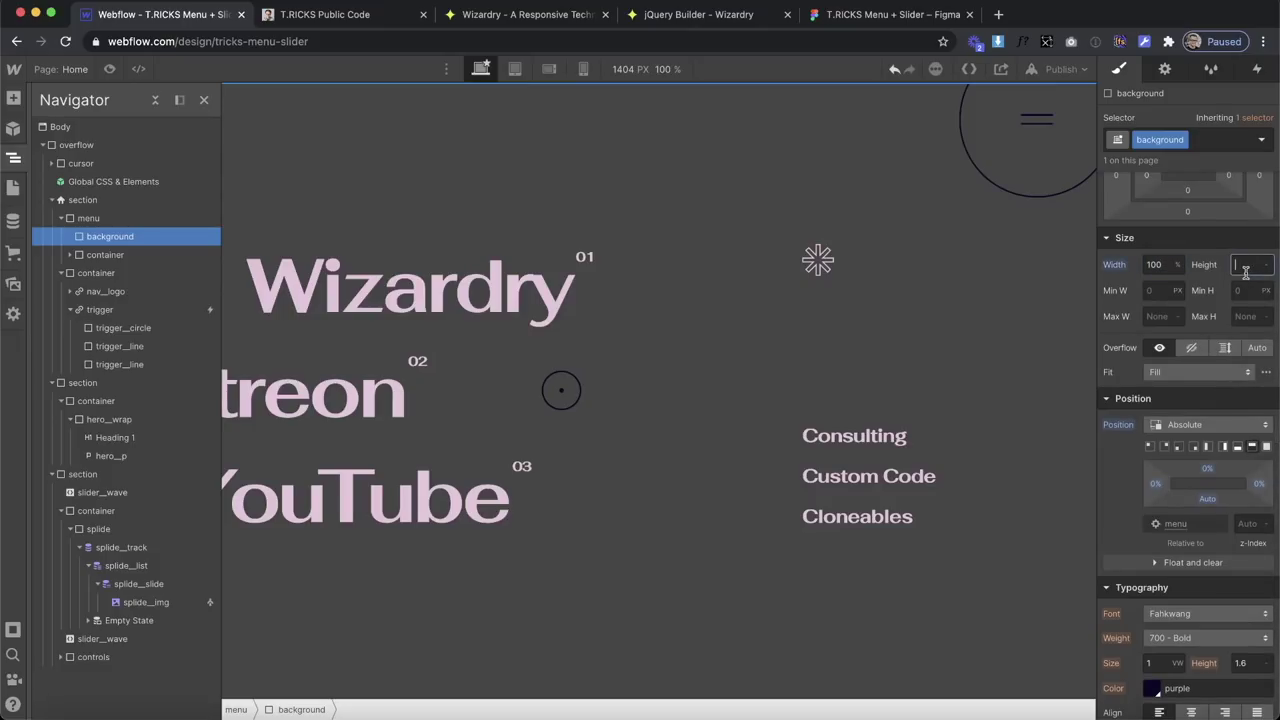
{"action": "type", "text": "101%"}
{"action": "key", "text": "Return"}
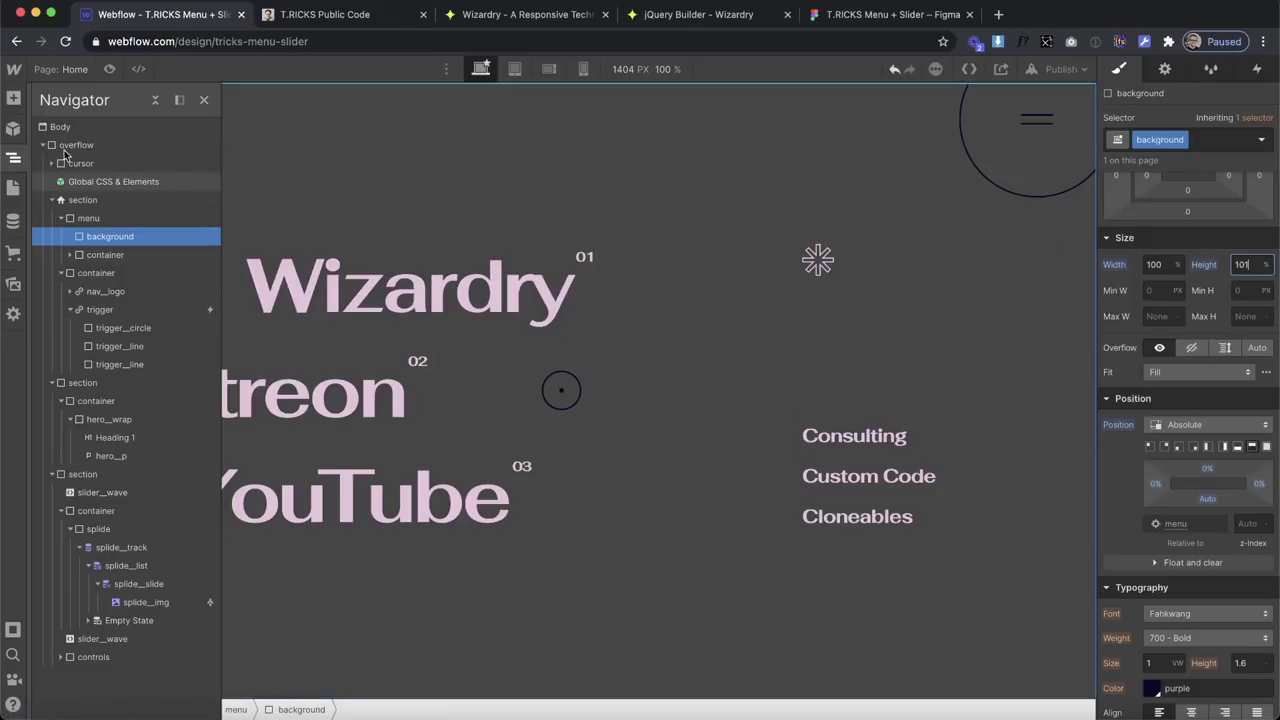
{"action": "left_click", "coordinate": [13, 284]}
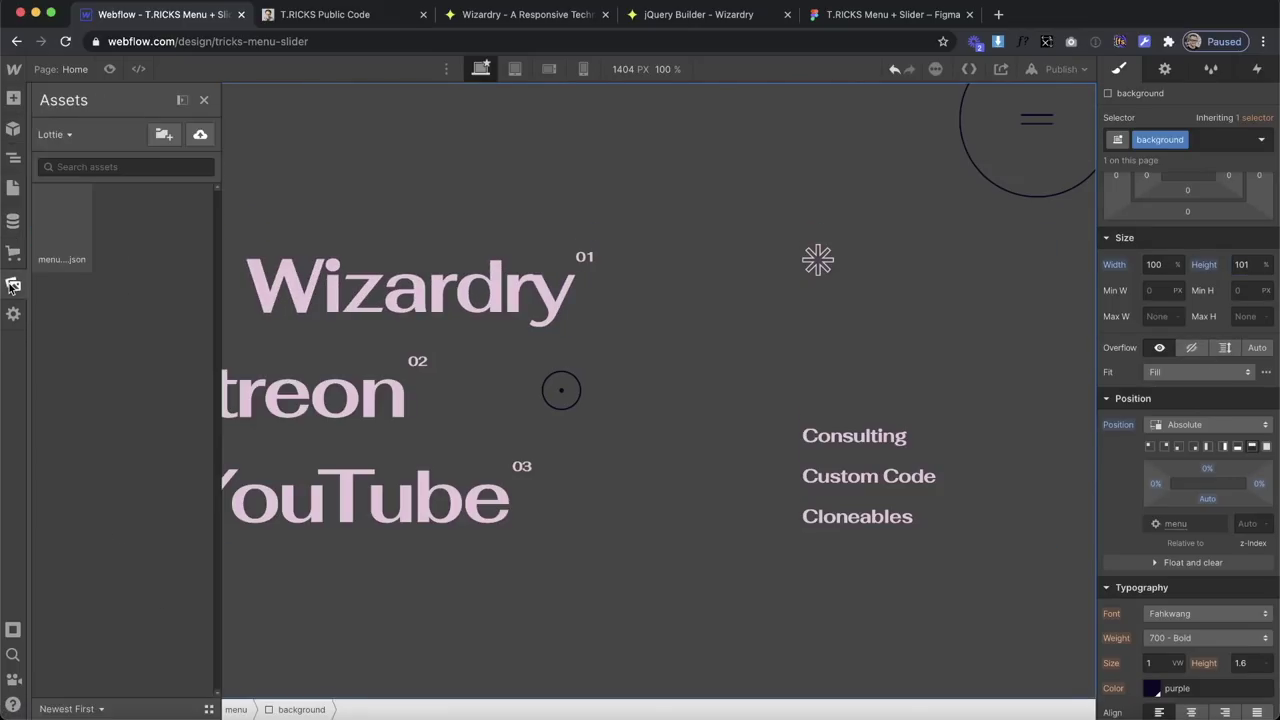
Drop menu-wave.json into the background, class it background__lottie at 100% width, and preview the wave.
{"action": "left_click_drag", "start_coordinate": [65, 240], "coordinate": [150, 256]}
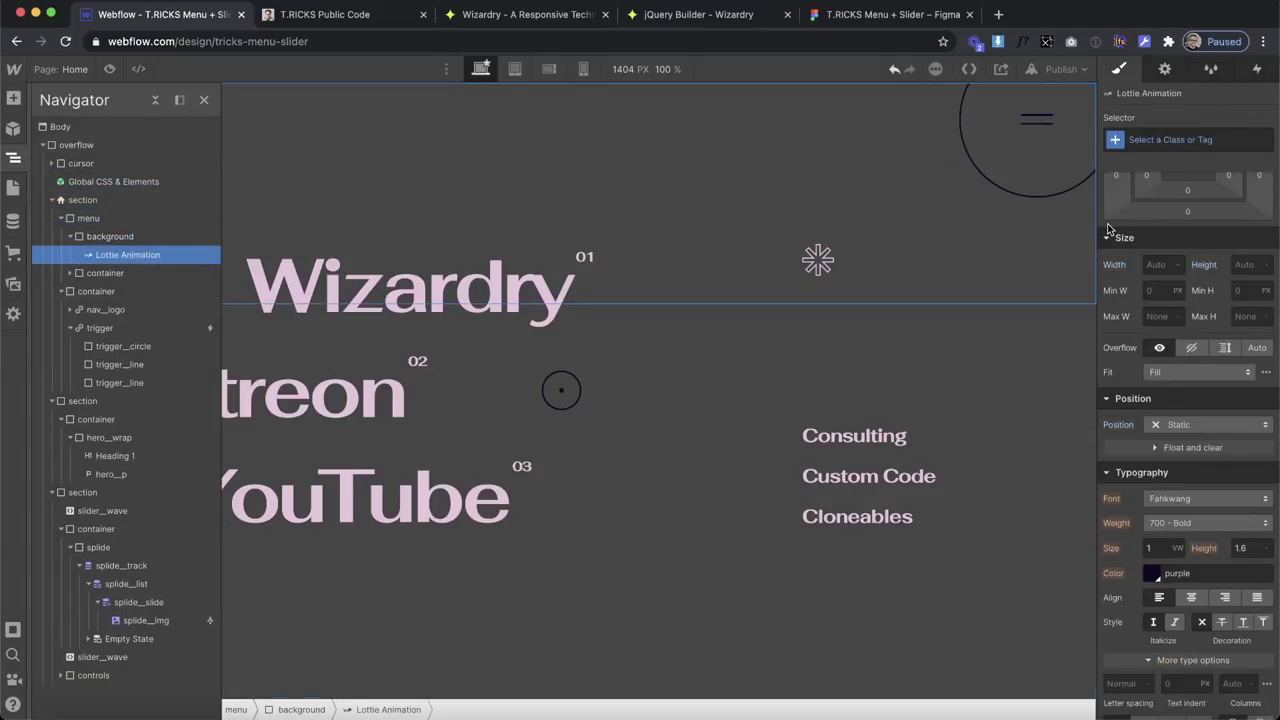
{"action": "left_click", "coordinate": [1166, 141]}
{"action": "type", "text": "backgron"}
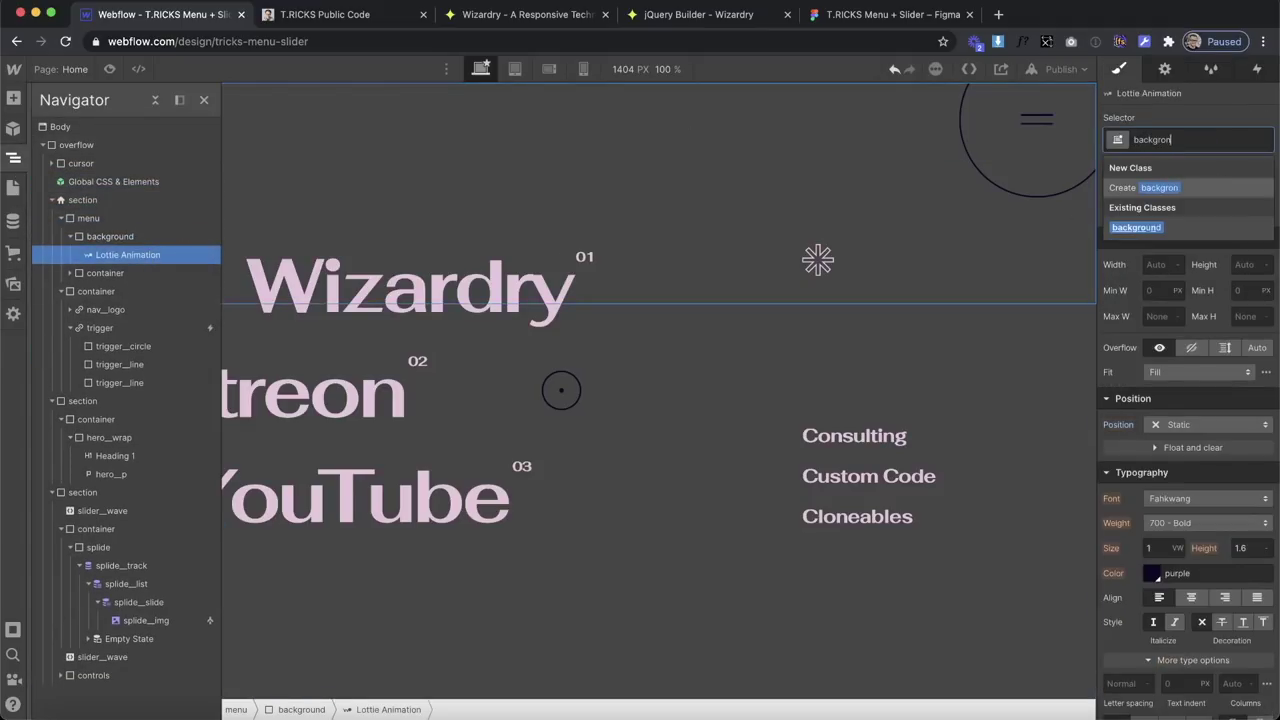
{"action": "key", "text": "BackSpace"}
{"action": "type", "text": "und__lo"}
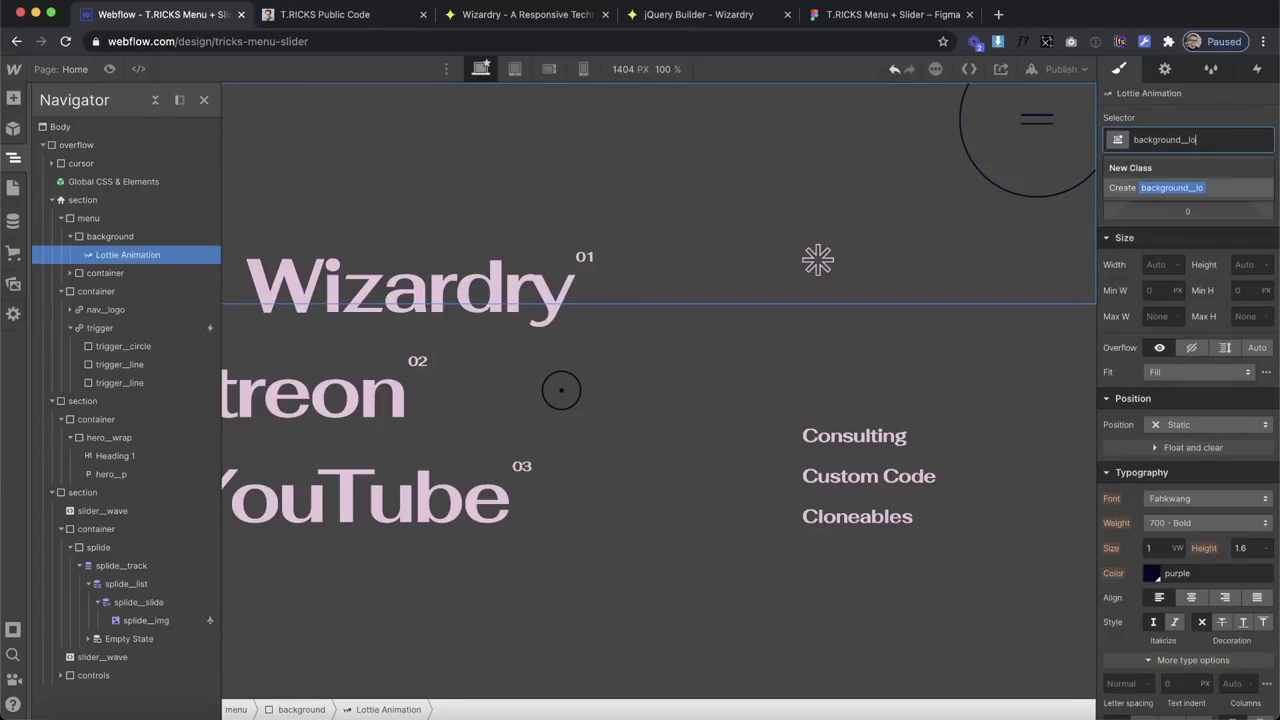
{"action": "type", "text": "ttie"}
{"action": "key", "text": "Return"}
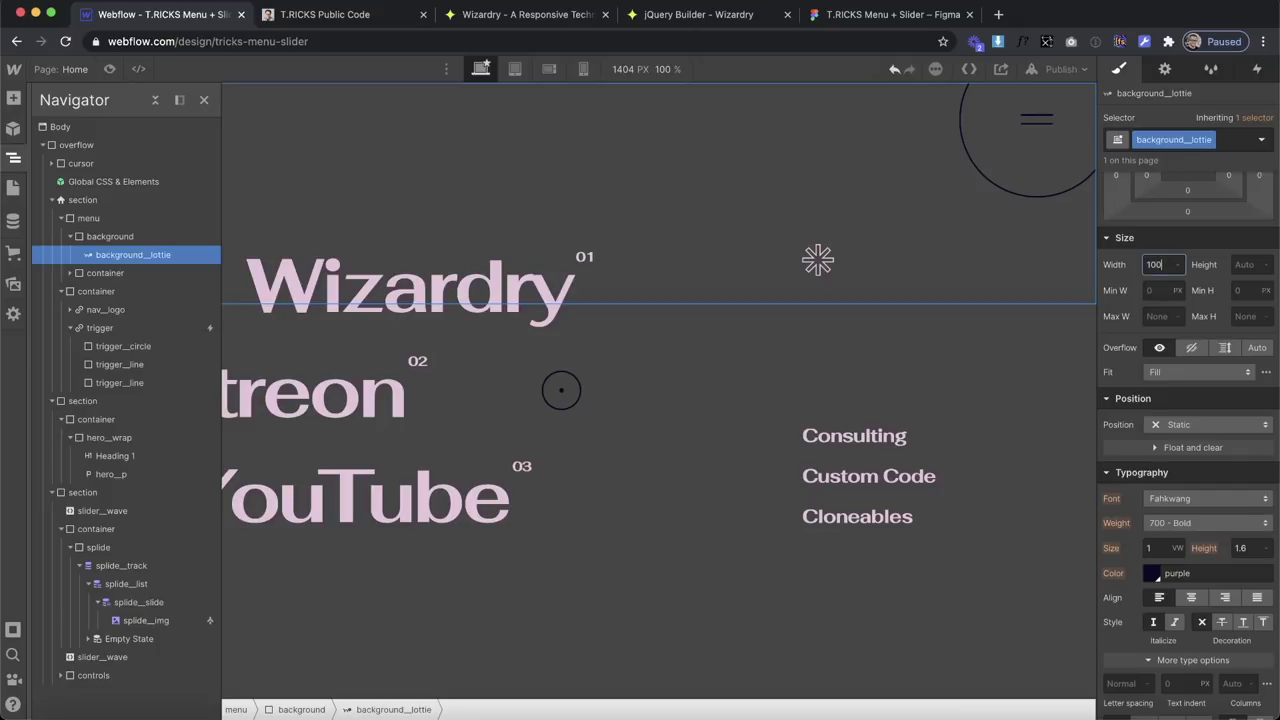
{"action": "type", "text": "100%"}
{"action": "key", "text": "Return"}
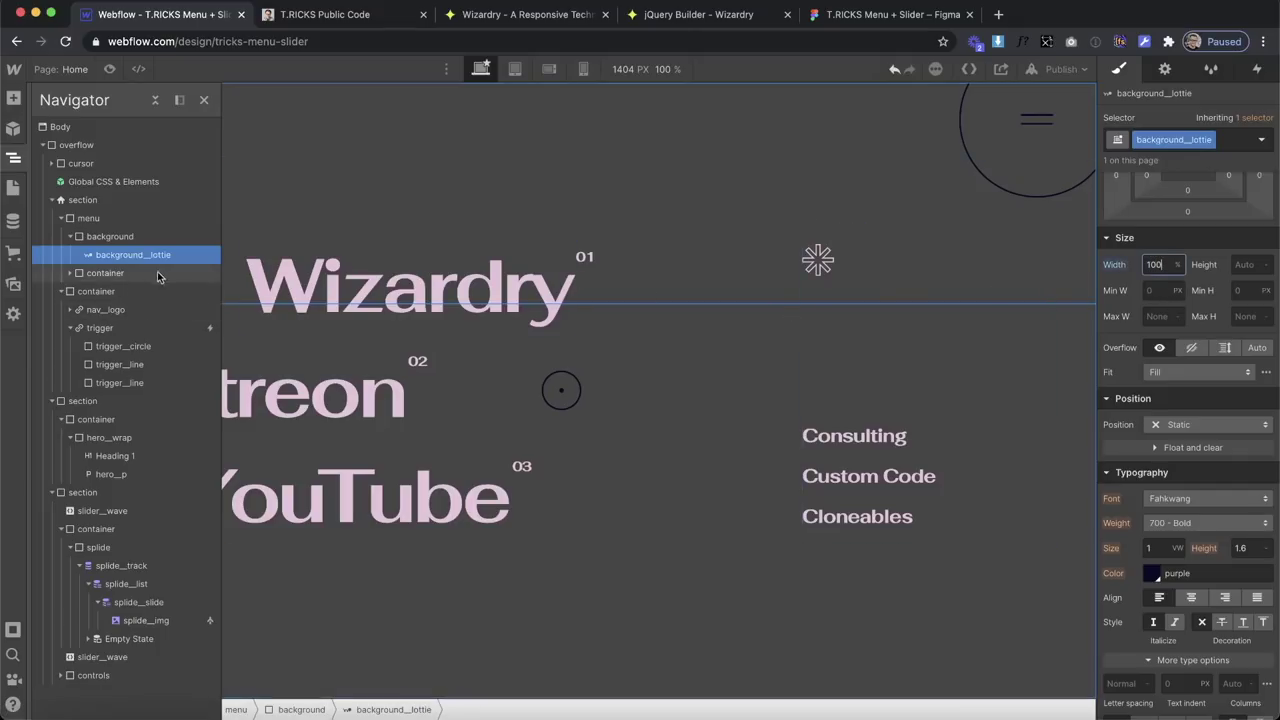
{"action": "left_click", "coordinate": [1178, 74]}
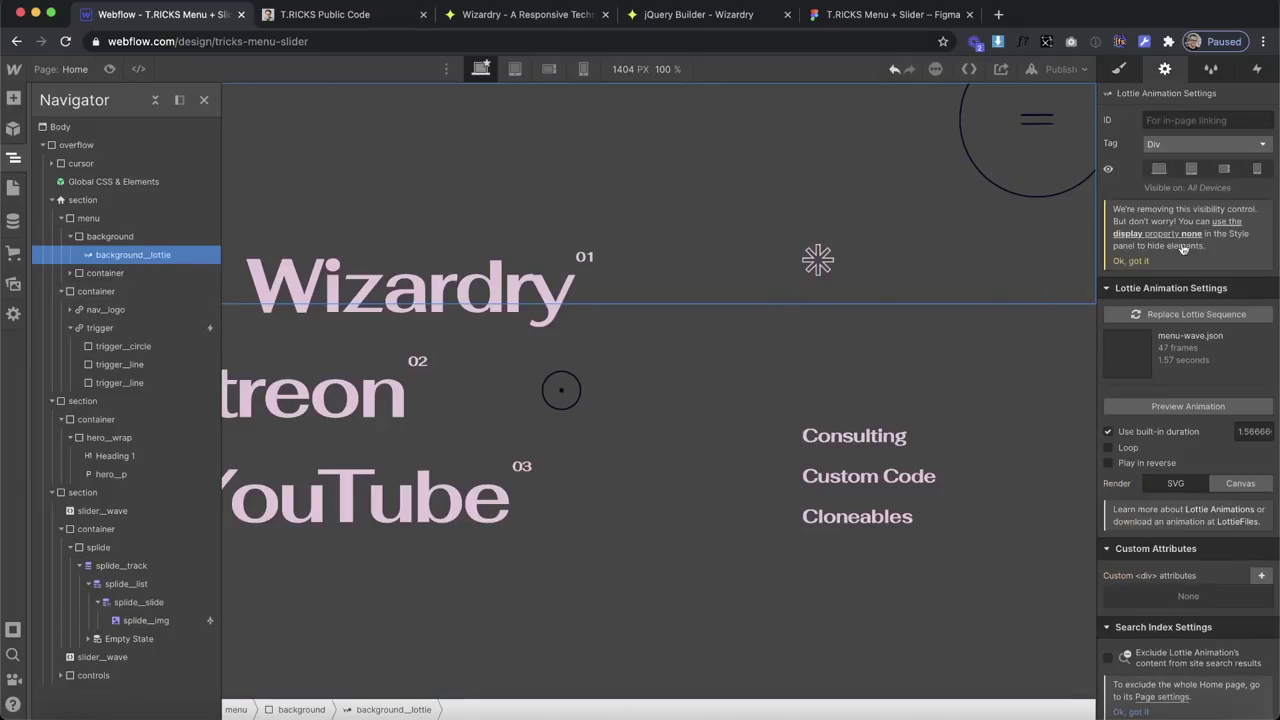
{"action": "left_click_drag", "start_coordinate": [1160, 407], "coordinate": [1262, 407]}
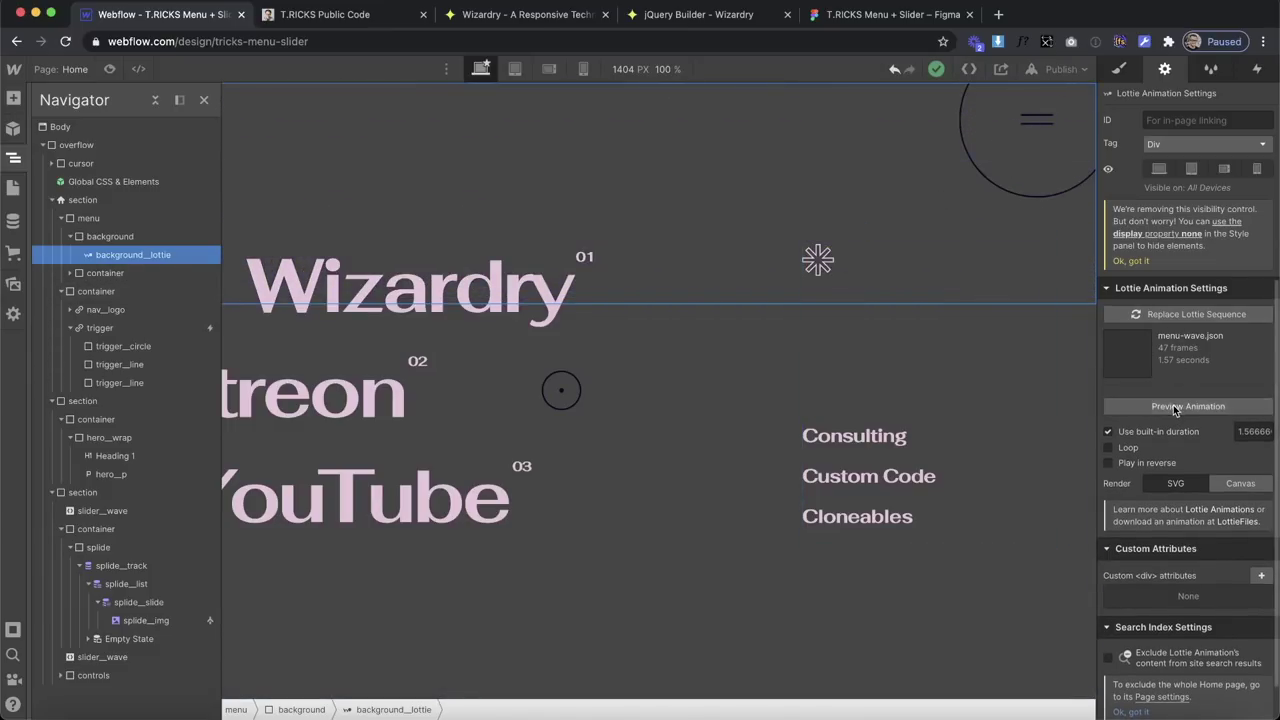
Add a Div Block with class background__fill sized 100% wide and 100% tall.
{"action": "left_click", "coordinate": [13, 98]}
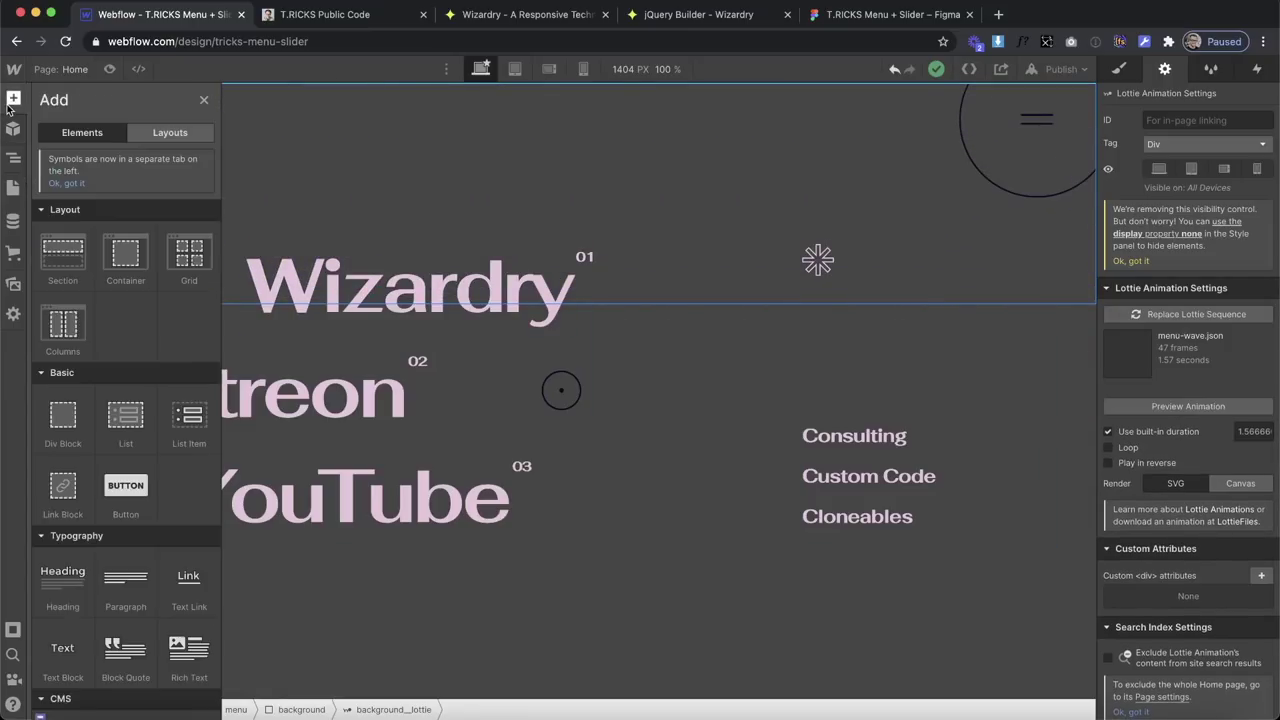
{"action": "left_click_drag", "start_coordinate": [62, 411], "coordinate": [163, 259]}
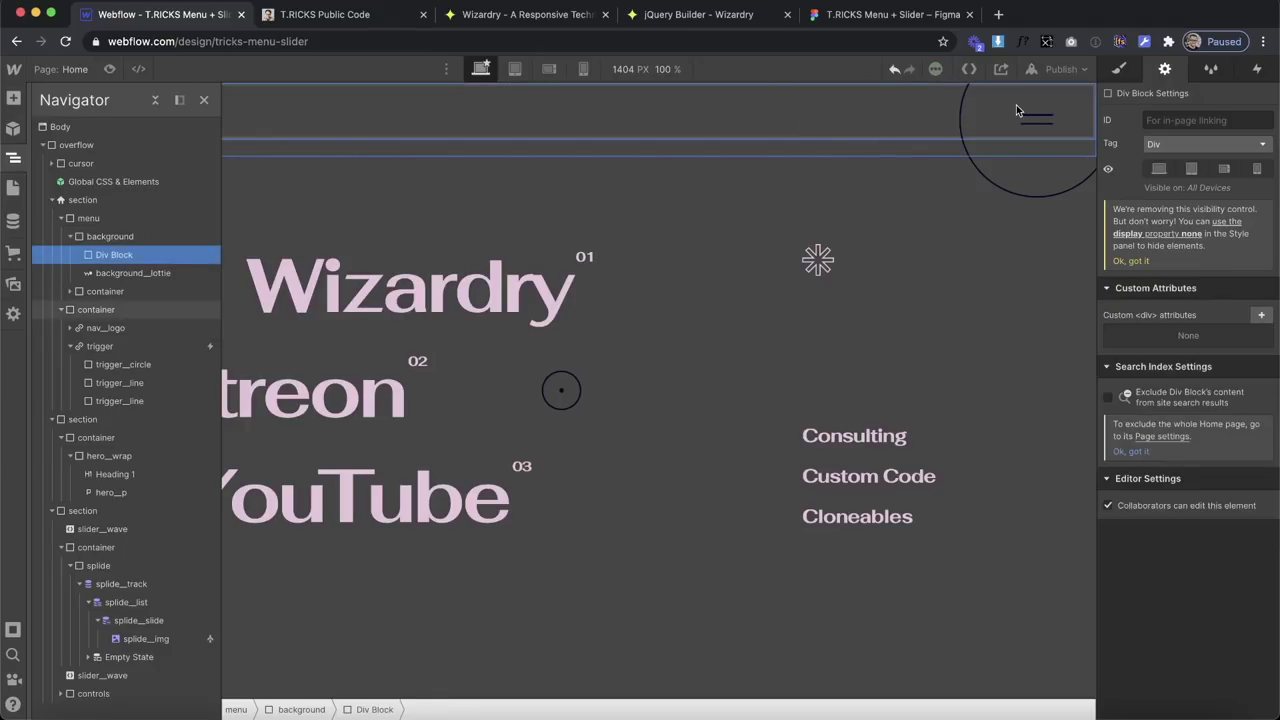
{"action": "left_click", "coordinate": [1119, 68]}
{"action": "left_click", "coordinate": [1158, 143]}
{"action": "type", "text": "background__fi"}
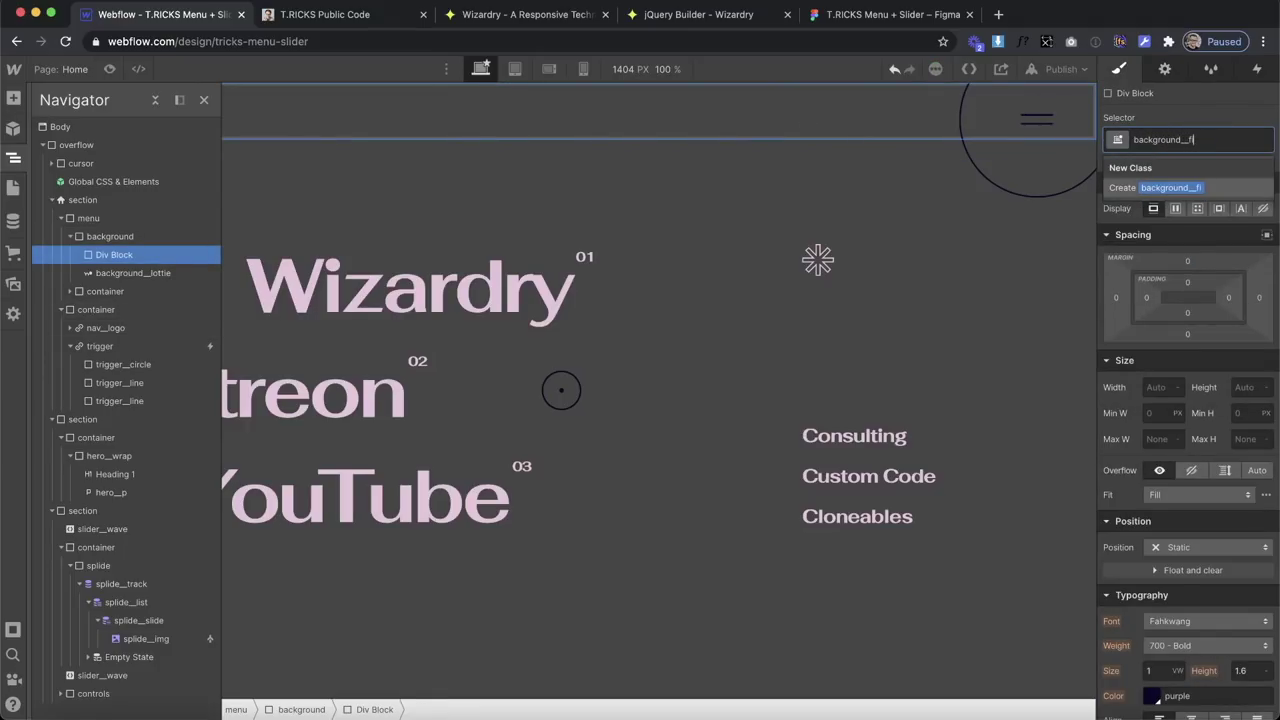
{"action": "type", "text": "ll"}
{"action": "key", "text": "Return"}
{"action": "type", "text": "100%"}
{"action": "key", "text": "Return"}
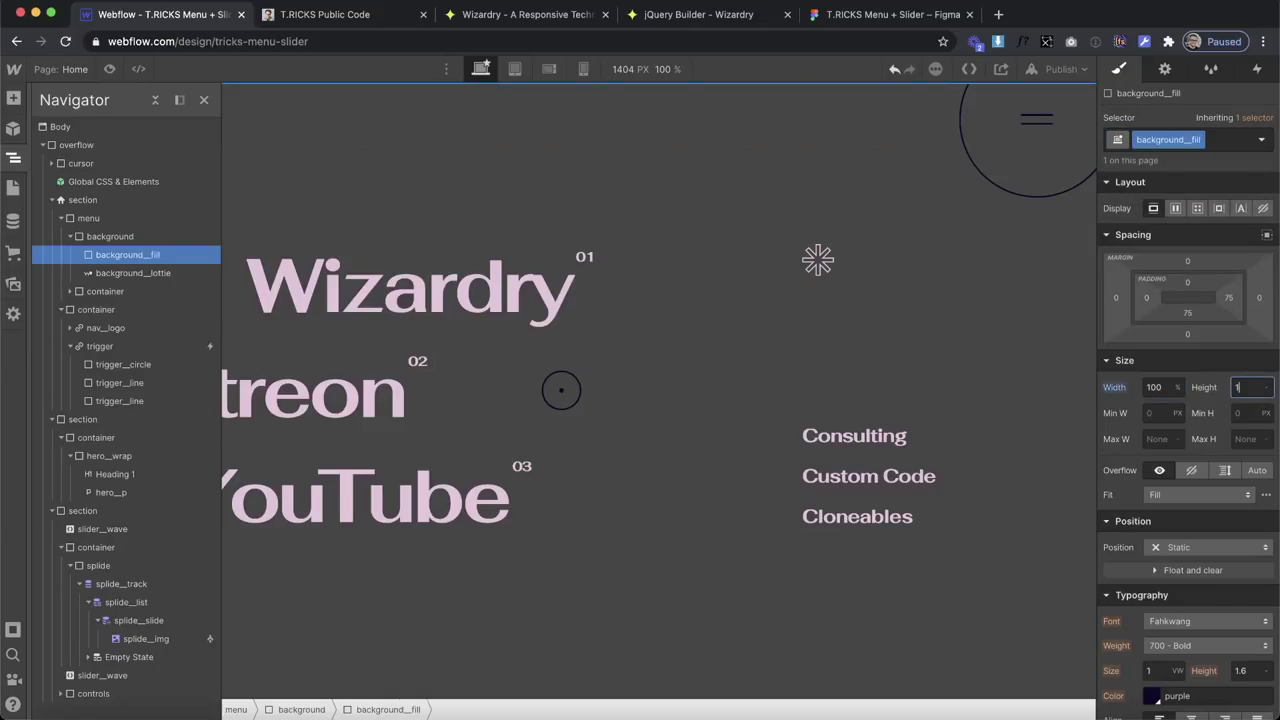
{"action": "type", "text": "100%"}
{"action": "key", "text": "Return"}
Give background__fill the saved Purple background colour, then select the parent background.
{"action": "scroll", "coordinate": [1221, 443], "scroll_direction": "down", "scroll_amount": 4}
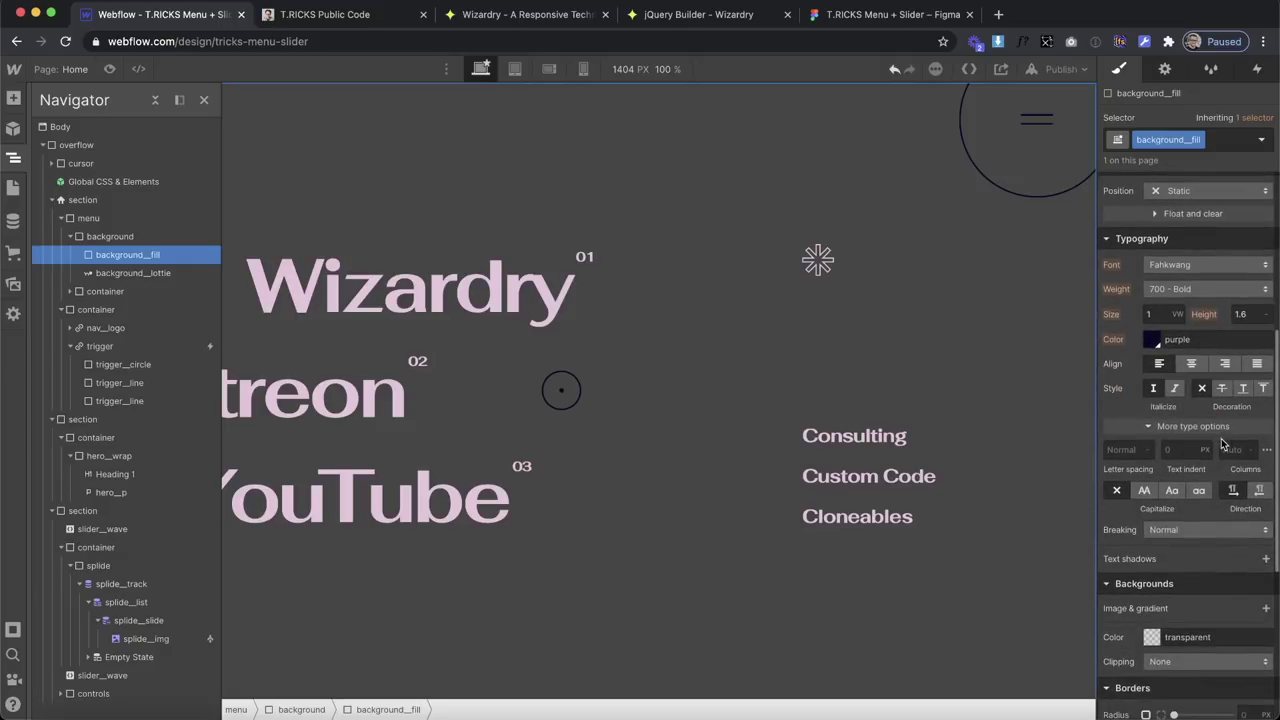
{"action": "left_click", "coordinate": [1152, 637]}
{"action": "left_click", "coordinate": [1150, 612]}
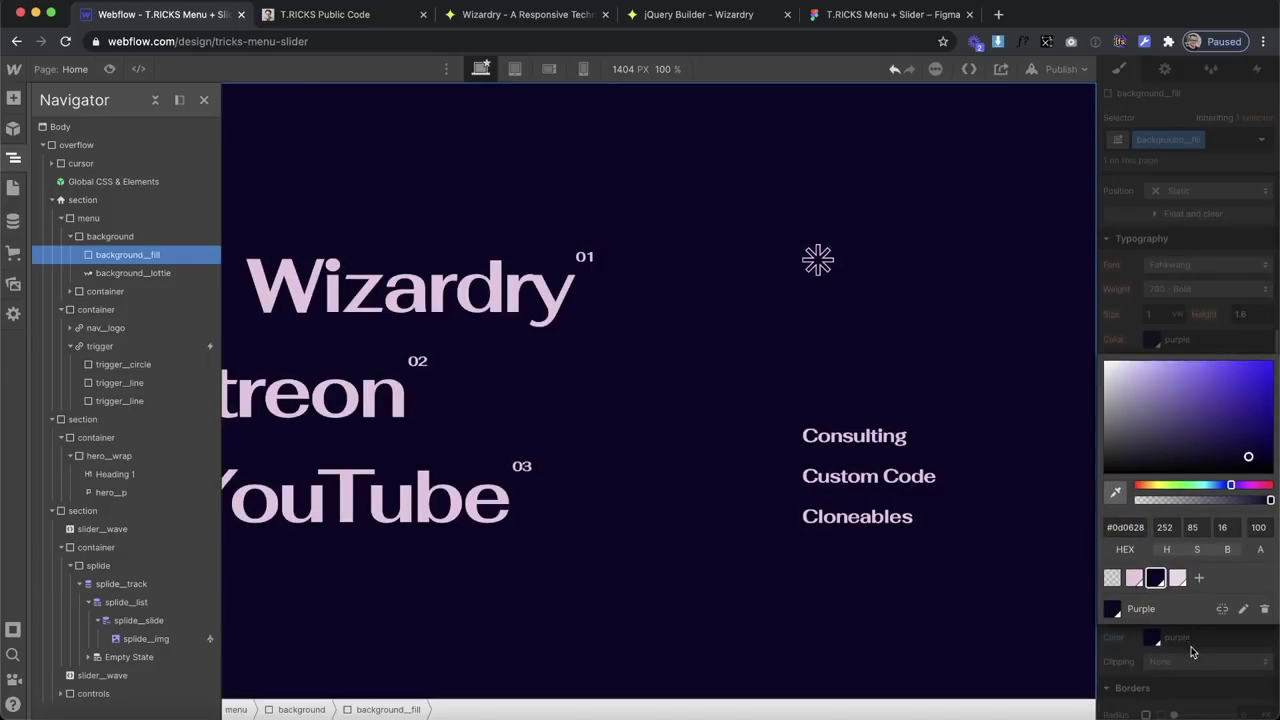
{"action": "key", "text": "Escape"}
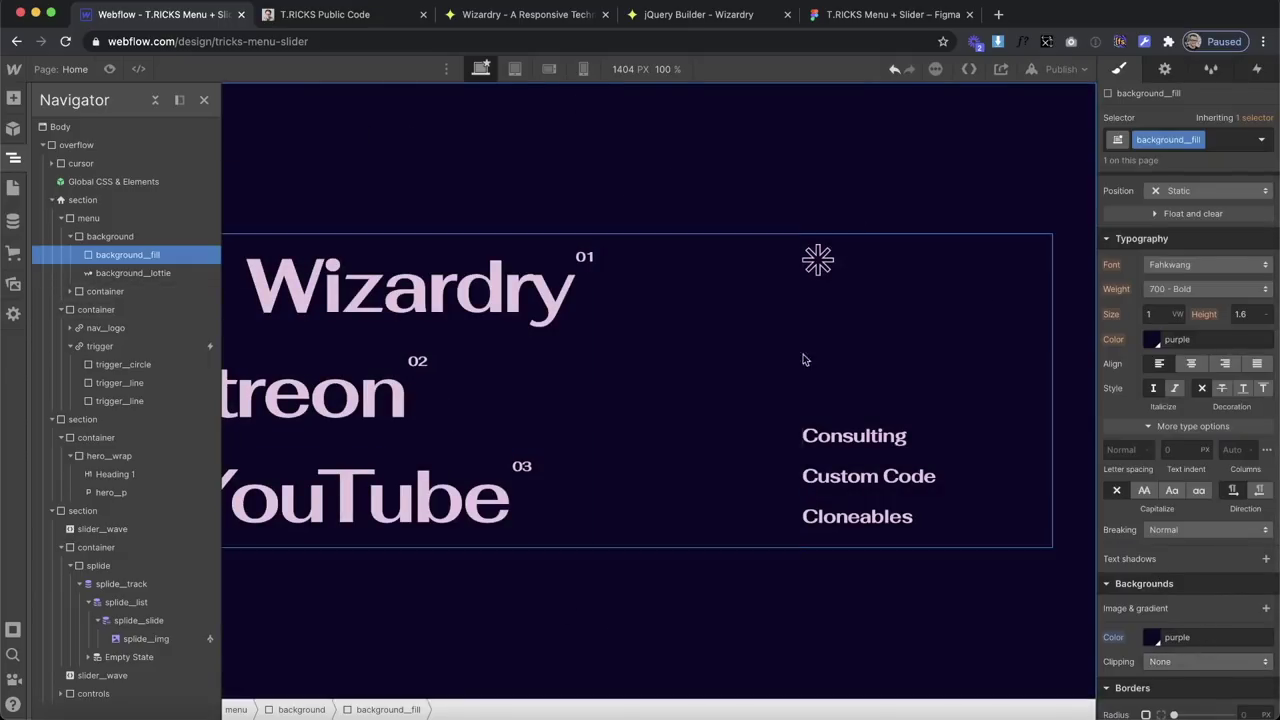
{"action": "left_click", "coordinate": [102, 242]}
{"action": "scroll", "coordinate": [1170, 247], "scroll_direction": "up", "scroll_amount": 4}
Make the menu background a vertical flex column and review the Lottie wave settings.
{"action": "left_click", "coordinate": [1176, 209]}
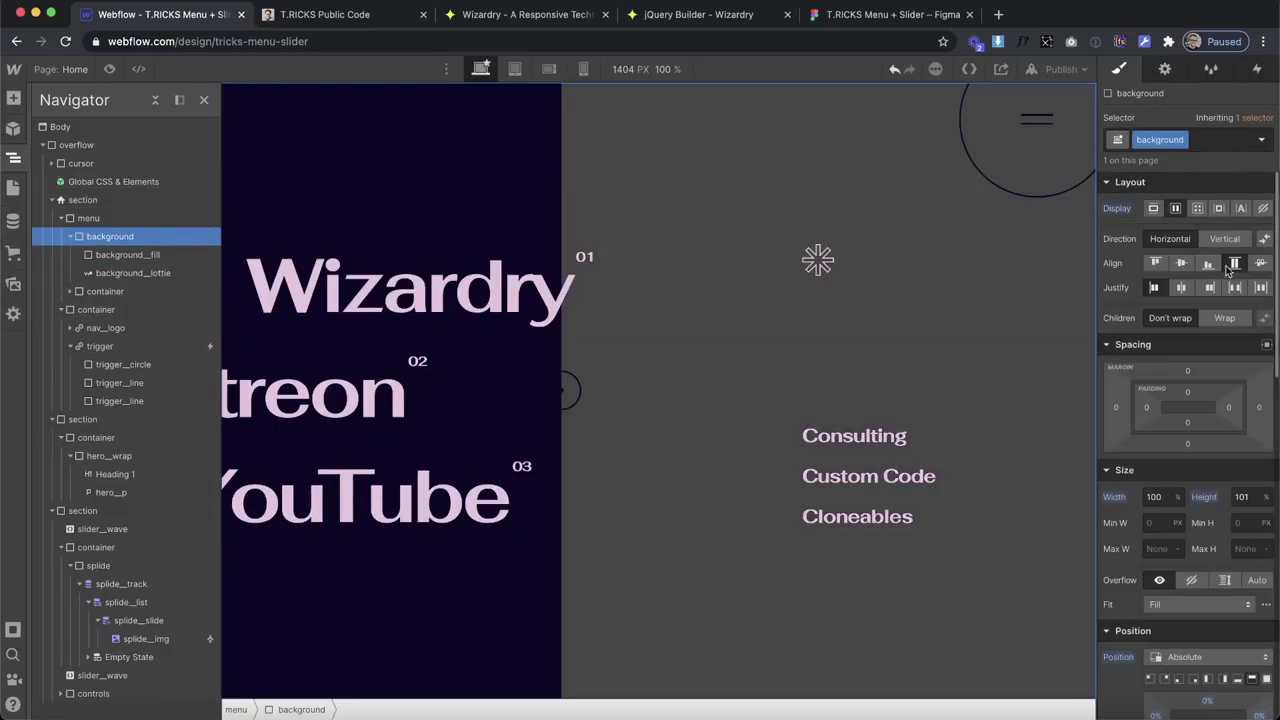
{"action": "left_click", "coordinate": [1221, 239]}
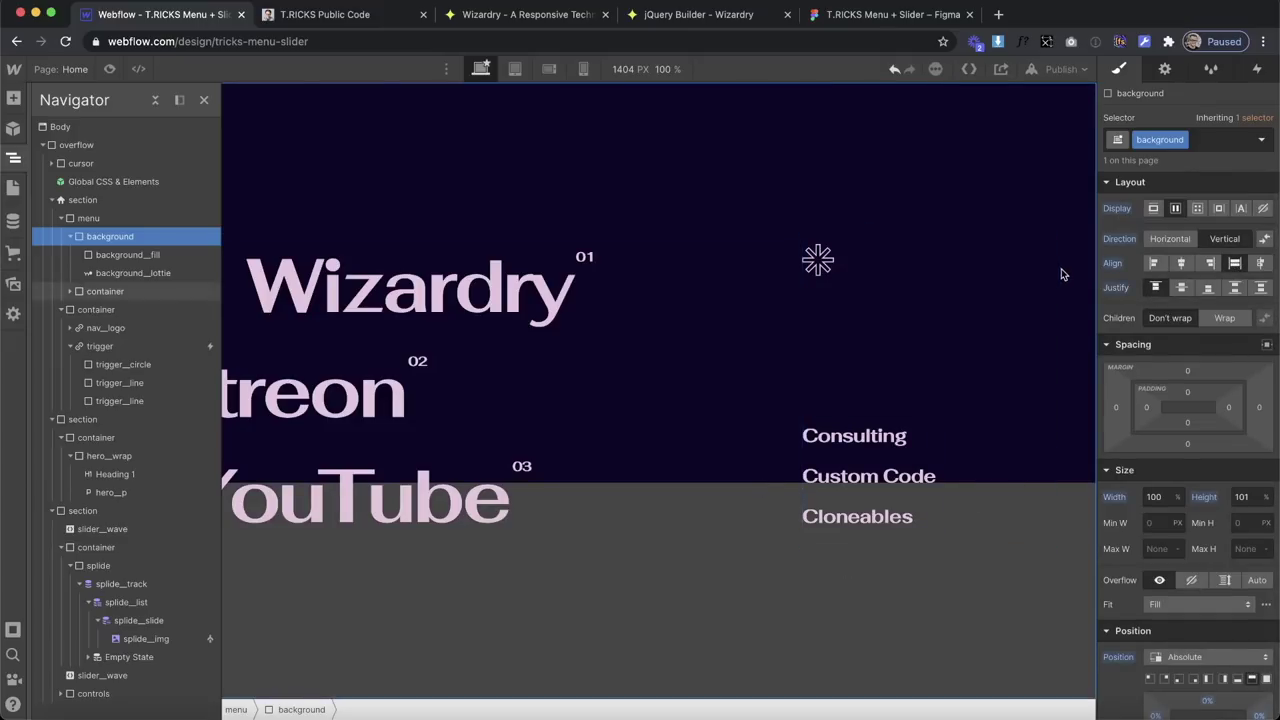
{"action": "left_click", "coordinate": [116, 257]}
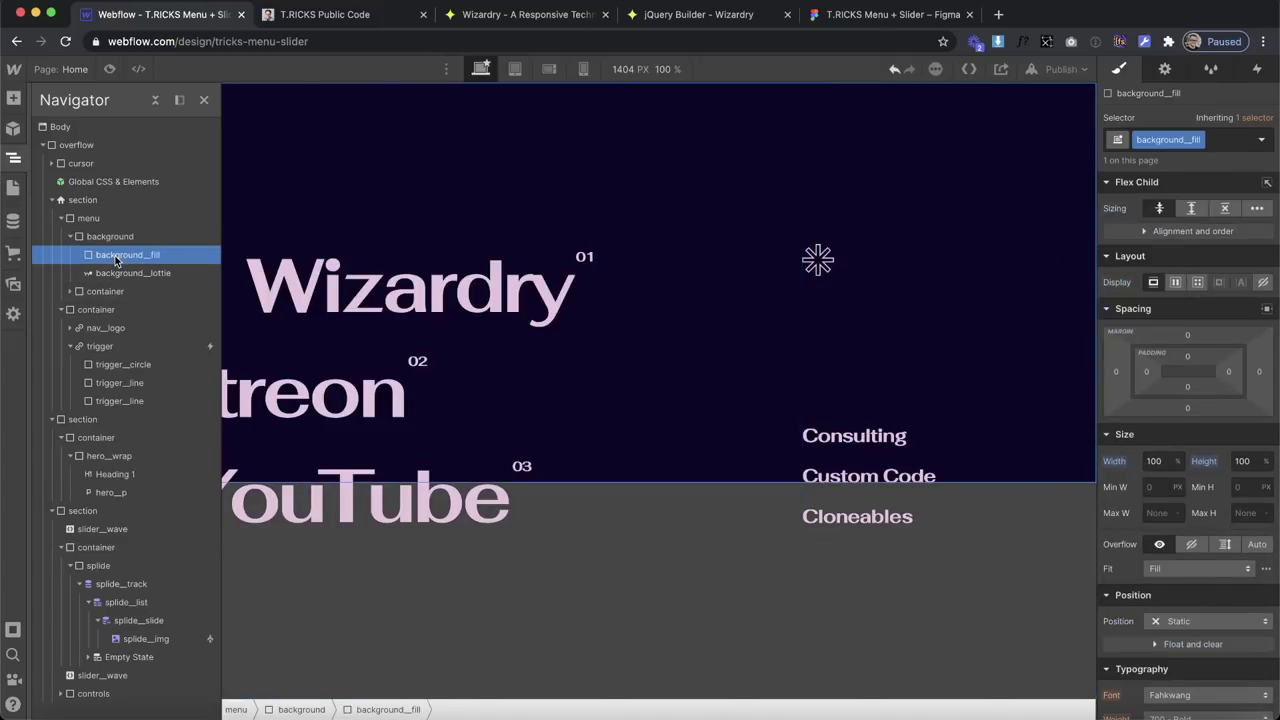
{"action": "left_click", "coordinate": [140, 274]}
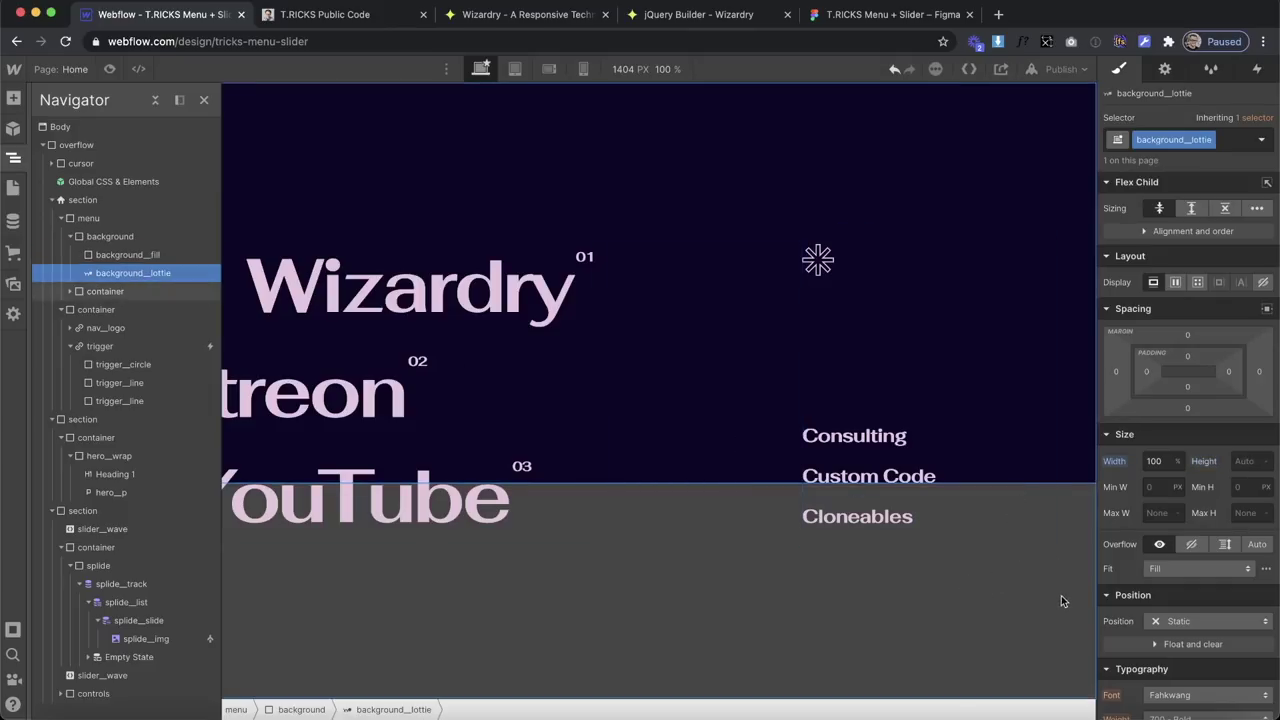
{"action": "left_click", "coordinate": [1164, 68]}
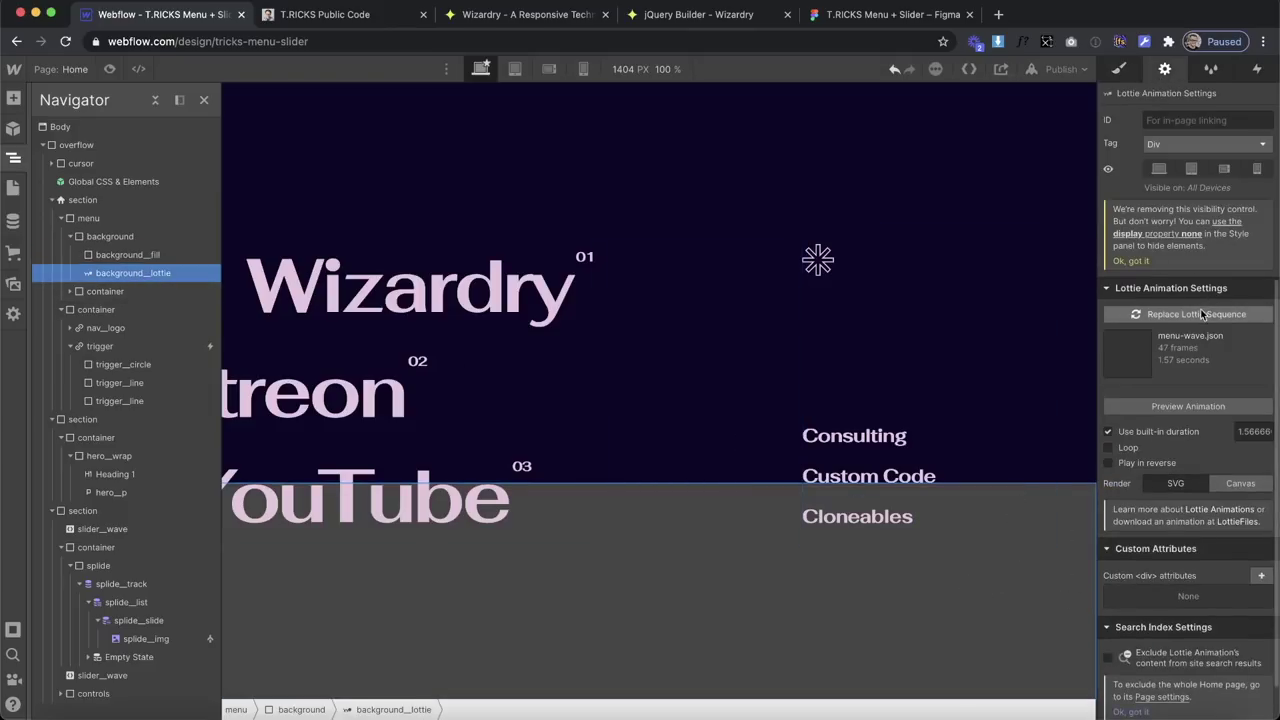
{"action": "left_click_drag", "start_coordinate": [1130, 407], "coordinate": [1180, 408]}
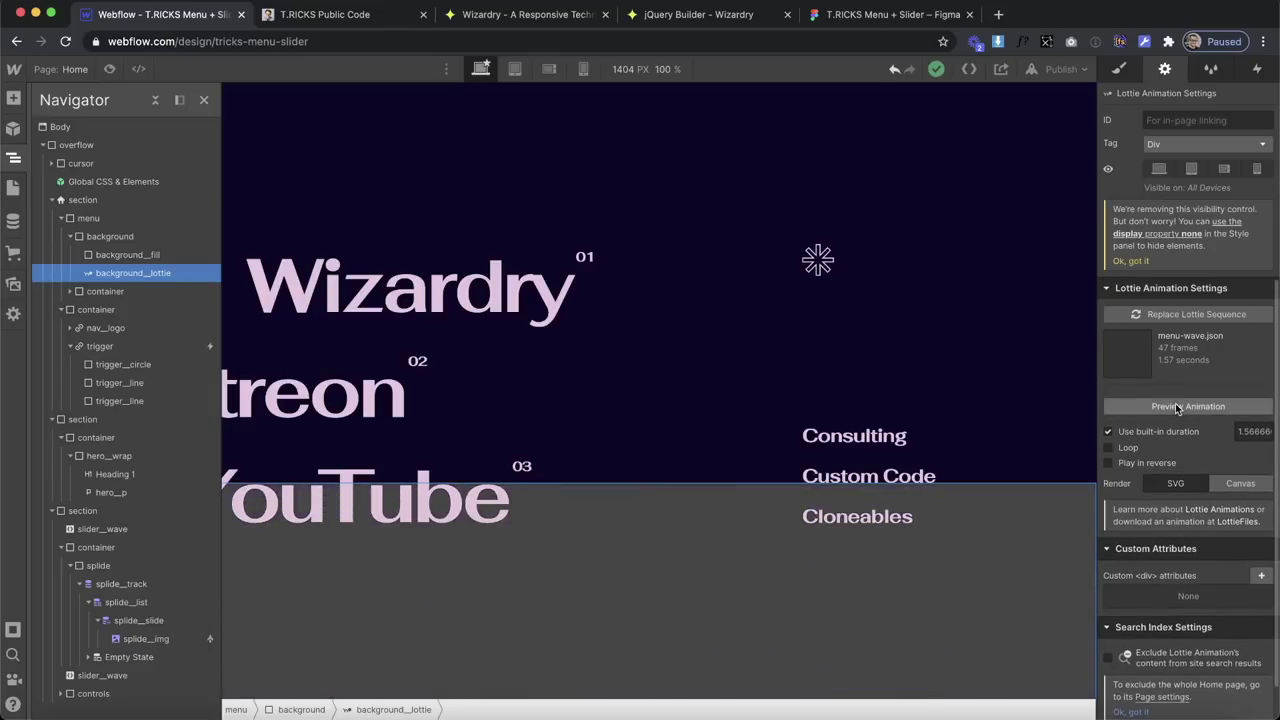
Try a -100% Move transform on the background, then reset its 2D & 3D transforms.
{"action": "left_click", "coordinate": [112, 237]}
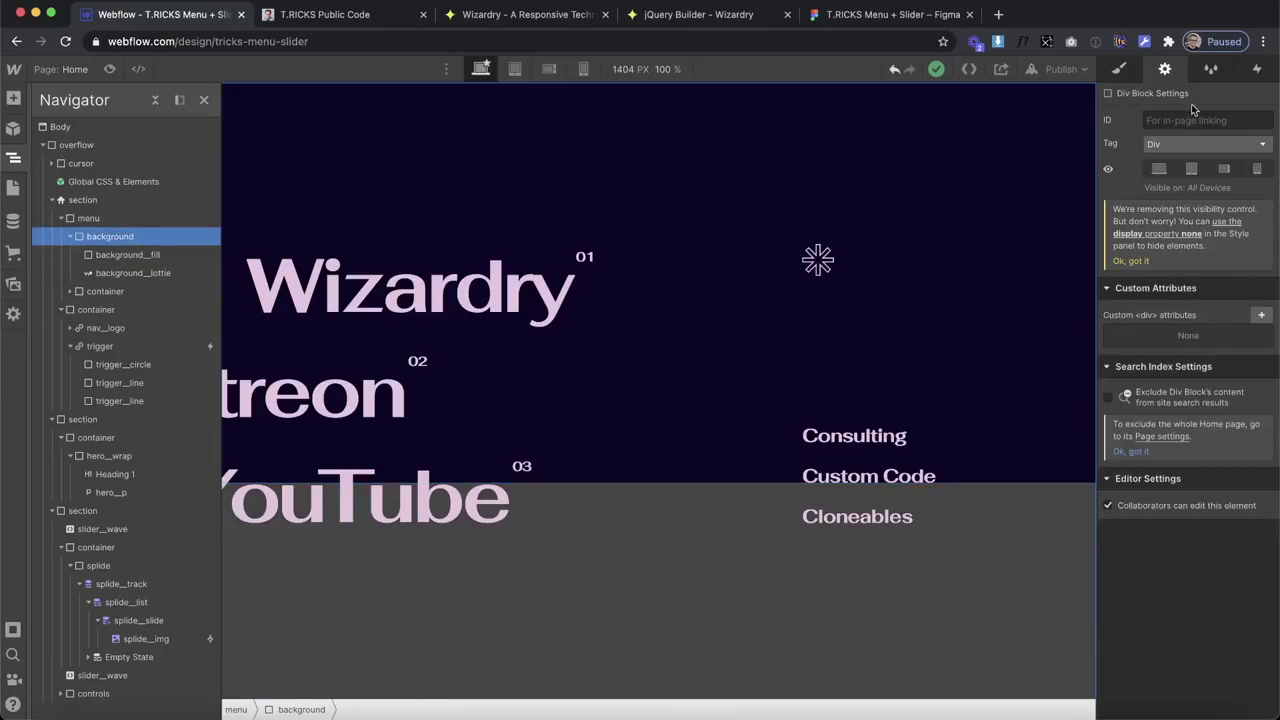
{"action": "left_click", "coordinate": [1119, 68]}
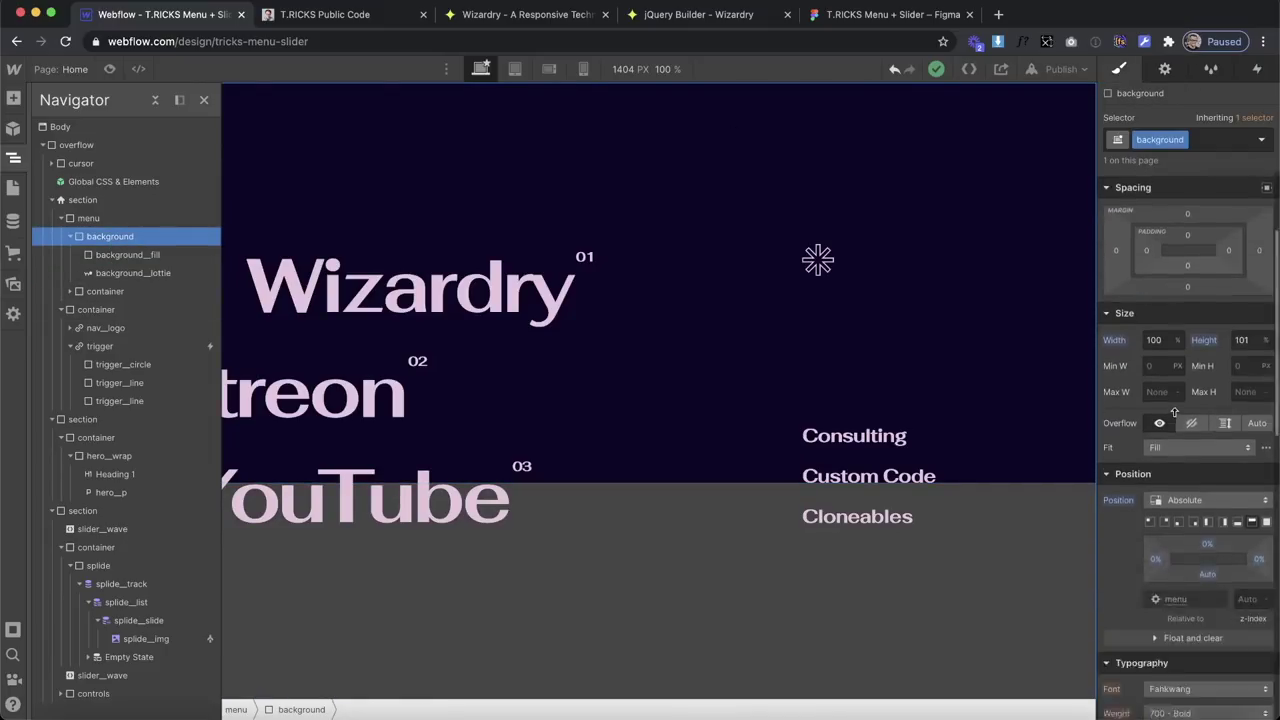
{"action": "scroll", "coordinate": [1179, 405], "scroll_direction": "down", "scroll_amount": 10}
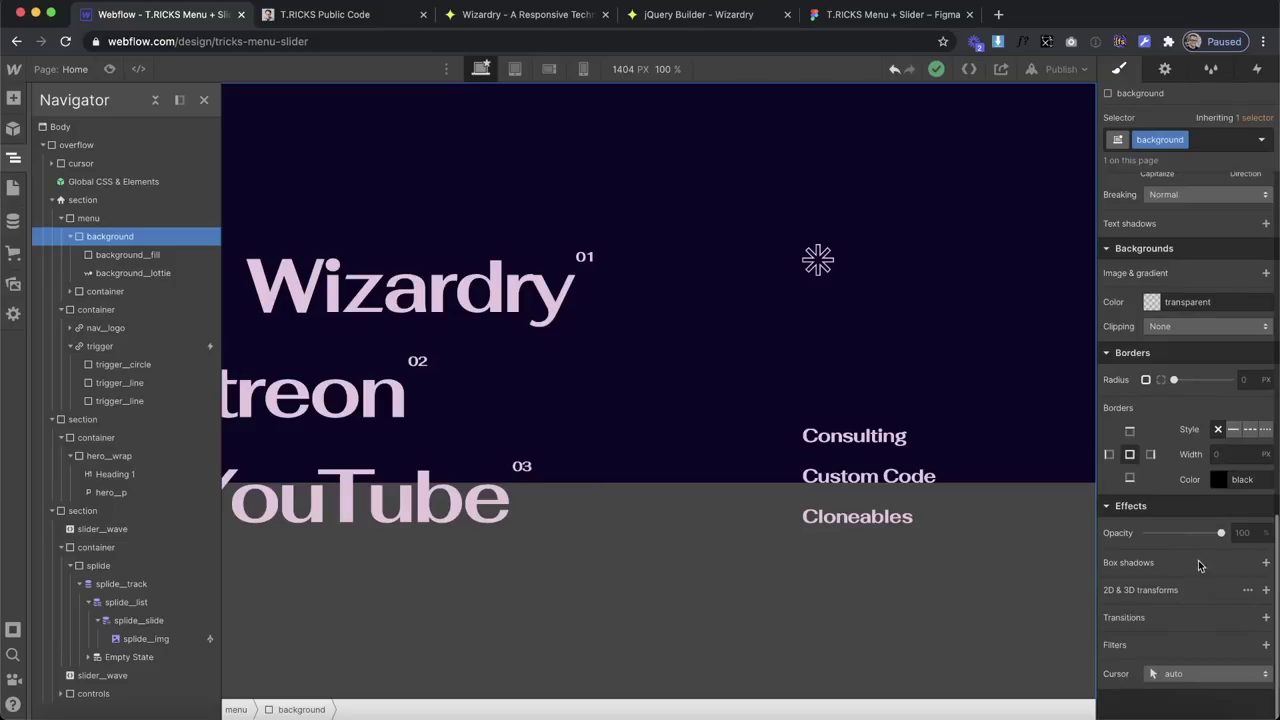
{"action": "left_click", "coordinate": [1265, 591]}
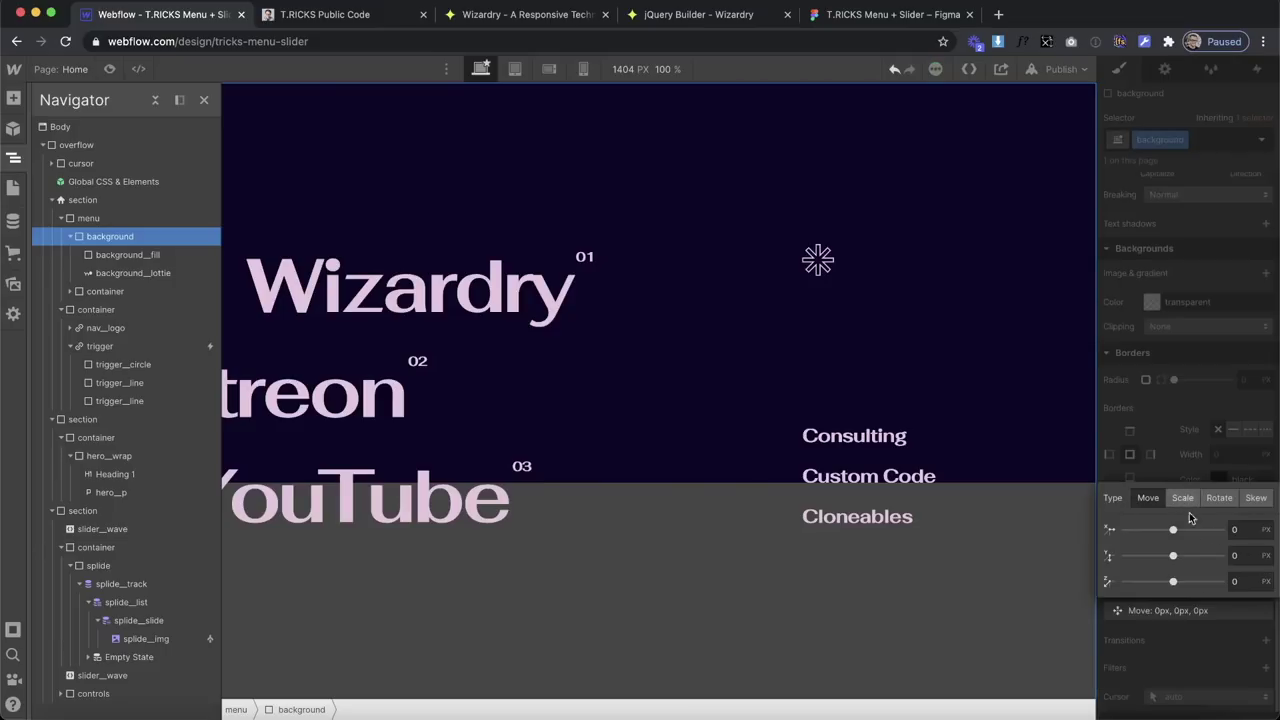
{"action": "type", "text": "-100%"}
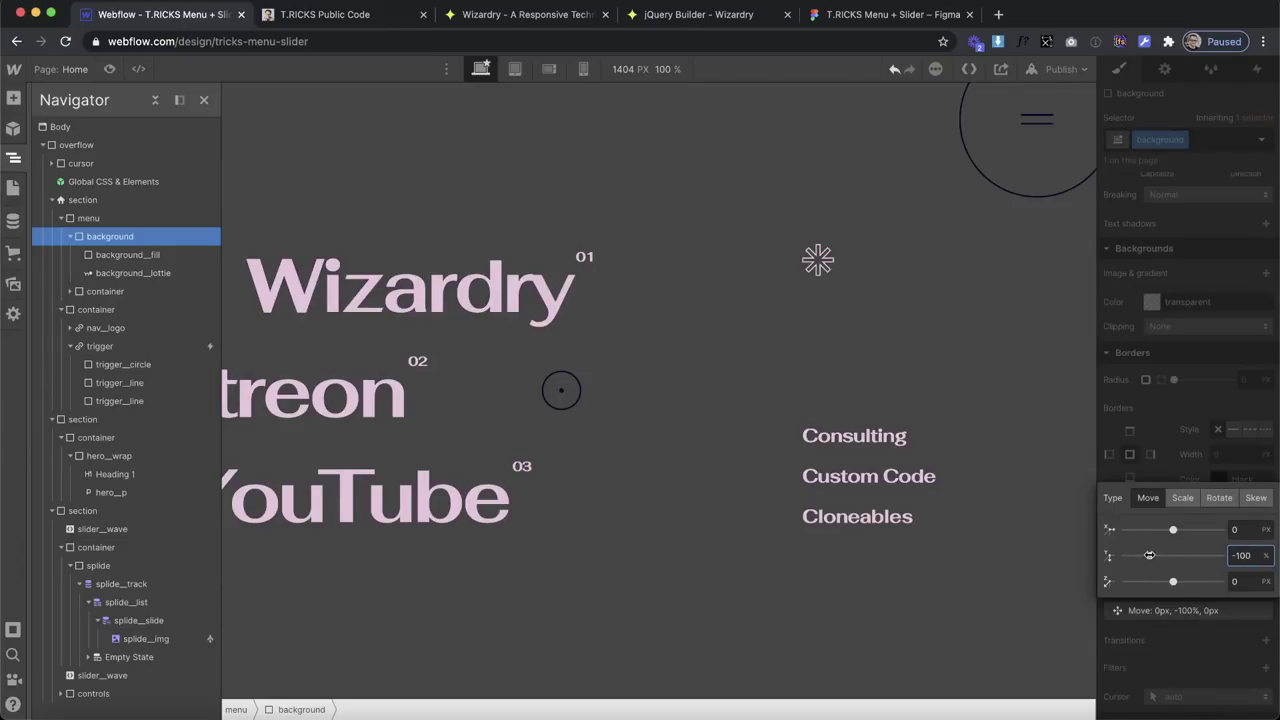
{"action": "left_click_drag", "start_coordinate": [1154, 555], "coordinate": [1173, 555]}
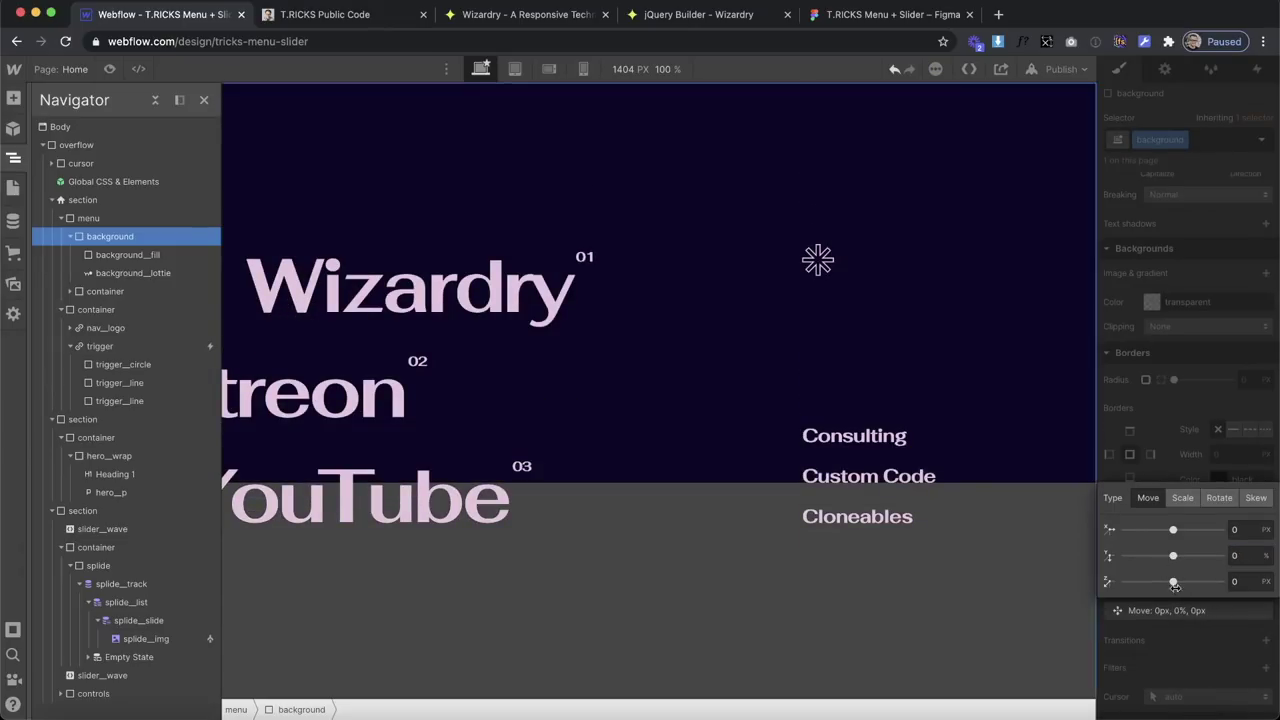
{"action": "left_click", "coordinate": [1187, 648]}
{"action": "left_click", "coordinate": [1133, 591]}
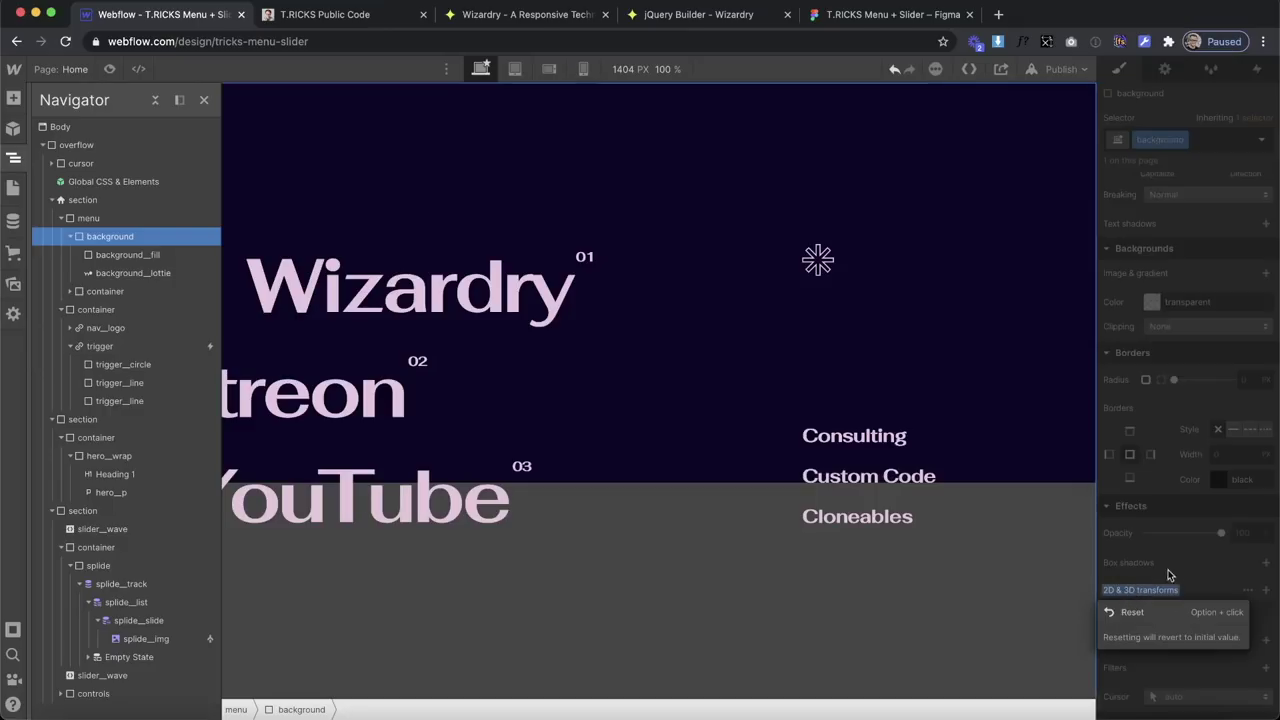
{"action": "left_click", "coordinate": [1144, 611]}
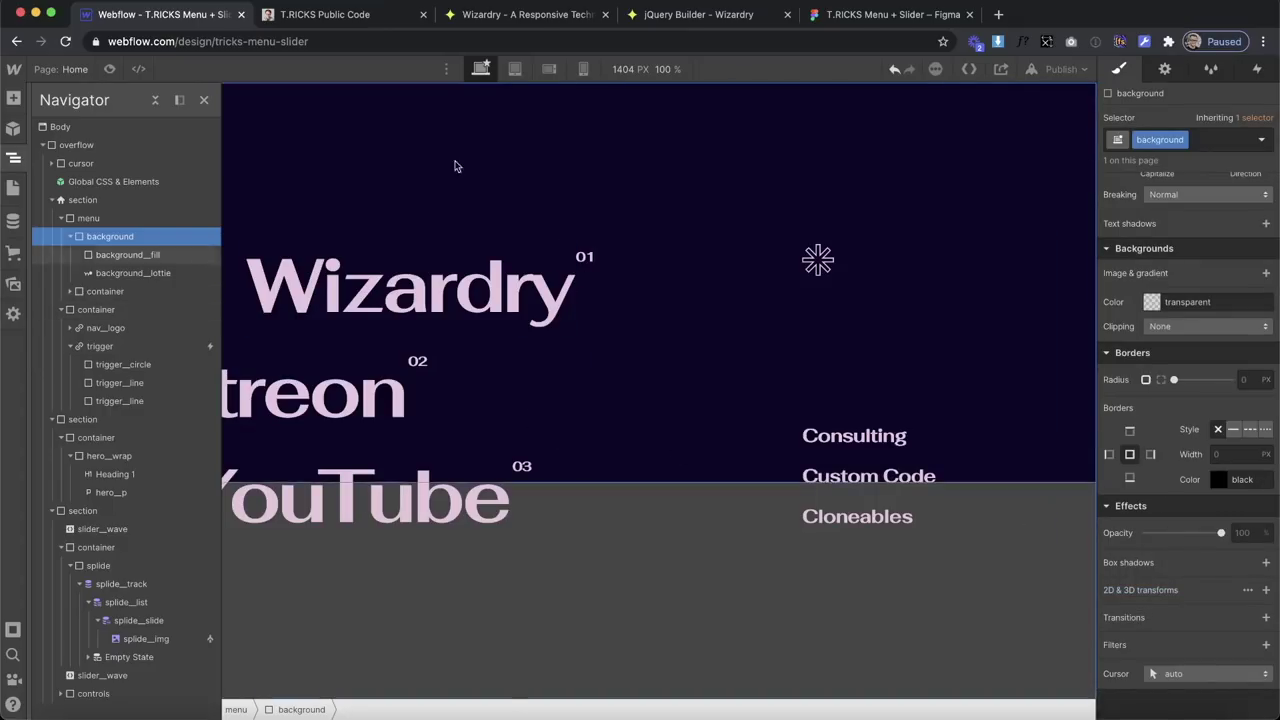
Reselect the background, collapse its children, and select the menu trigger button.
{"action": "left_click", "coordinate": [157, 255]}
{"action": "left_click", "coordinate": [140, 237]}
{"action": "left_click", "coordinate": [71, 237]}
{"action": "left_click", "coordinate": [90, 254]}
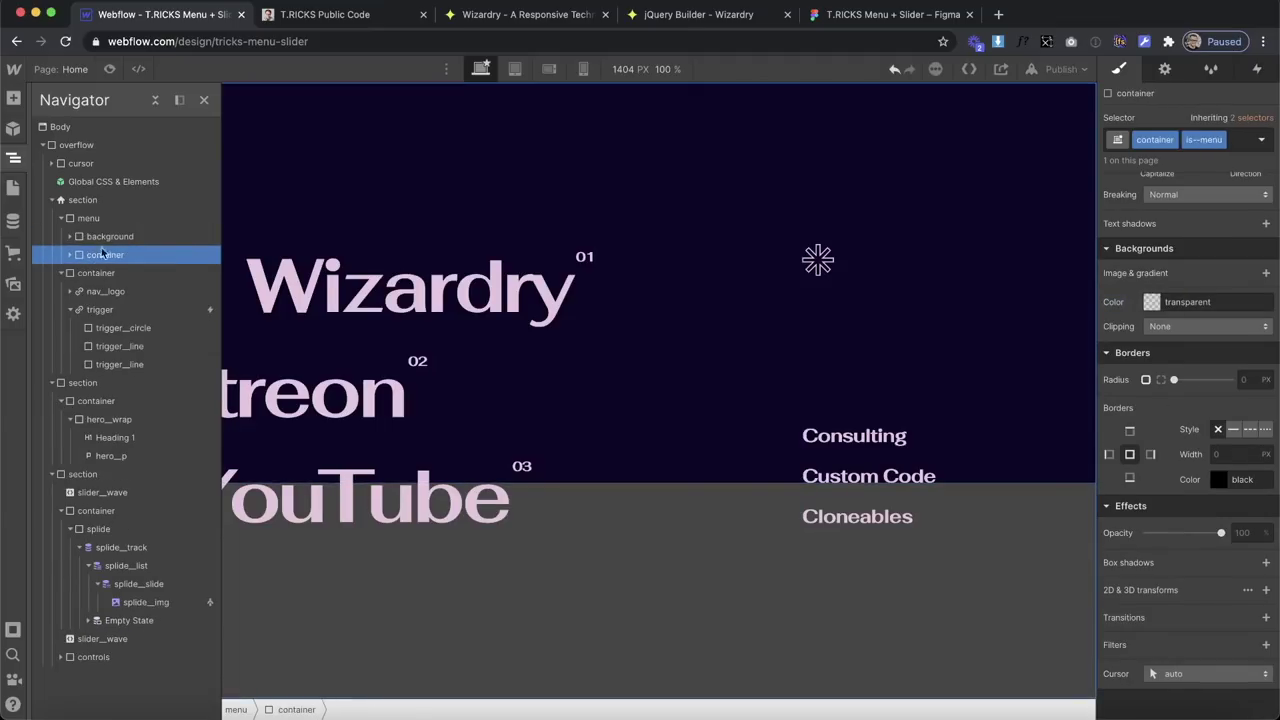
{"action": "scroll", "coordinate": [1138, 314], "scroll_direction": "up", "scroll_amount": 8}
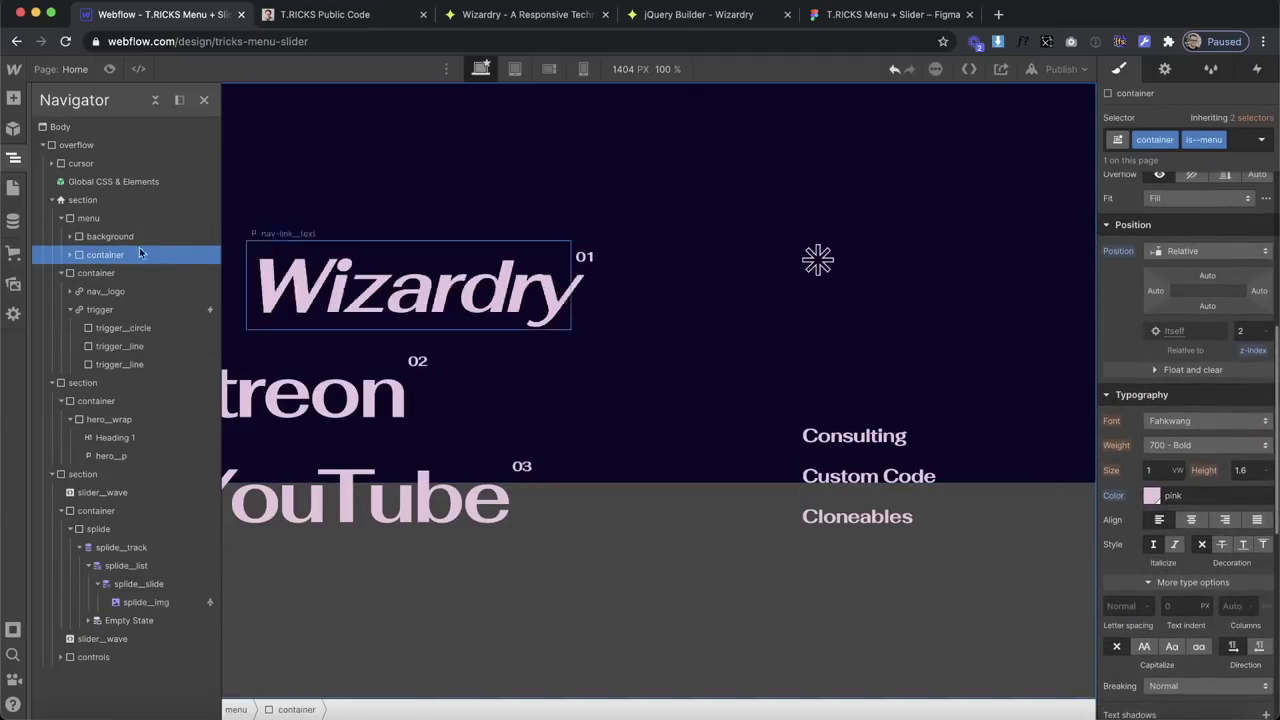
{"action": "left_click", "coordinate": [87, 237]}
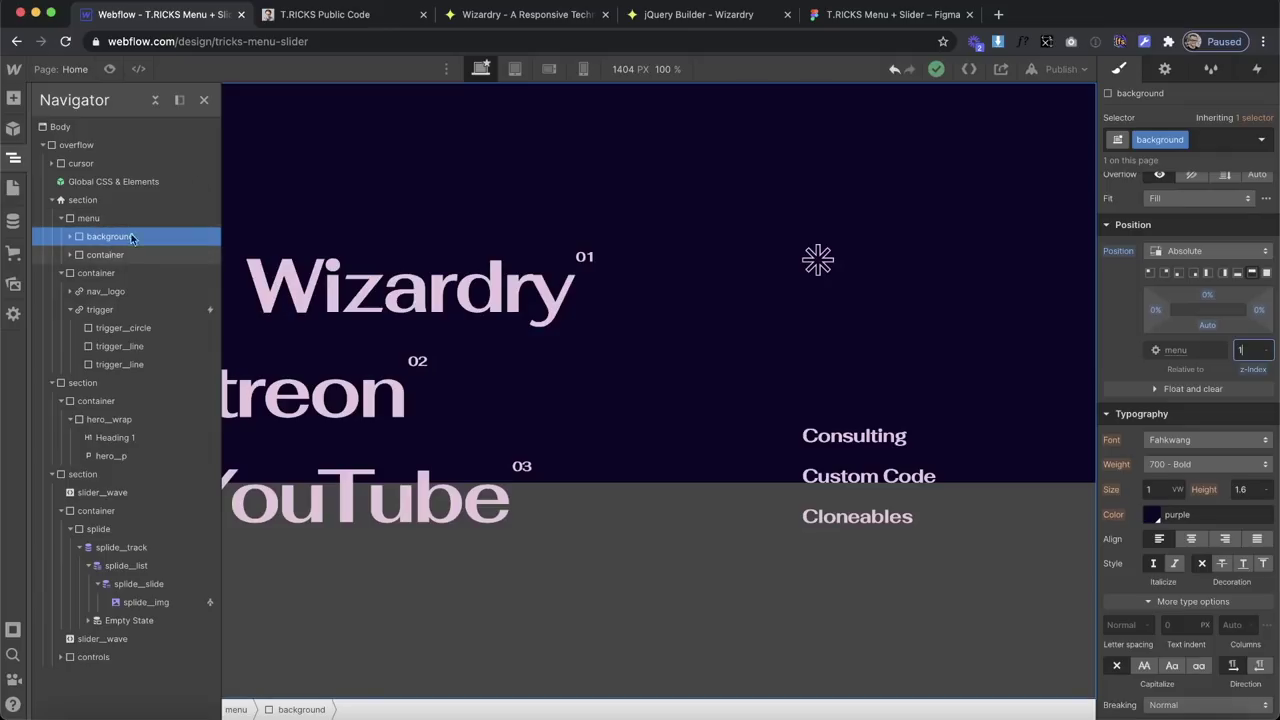
{"action": "left_click", "coordinate": [1041, 140]}
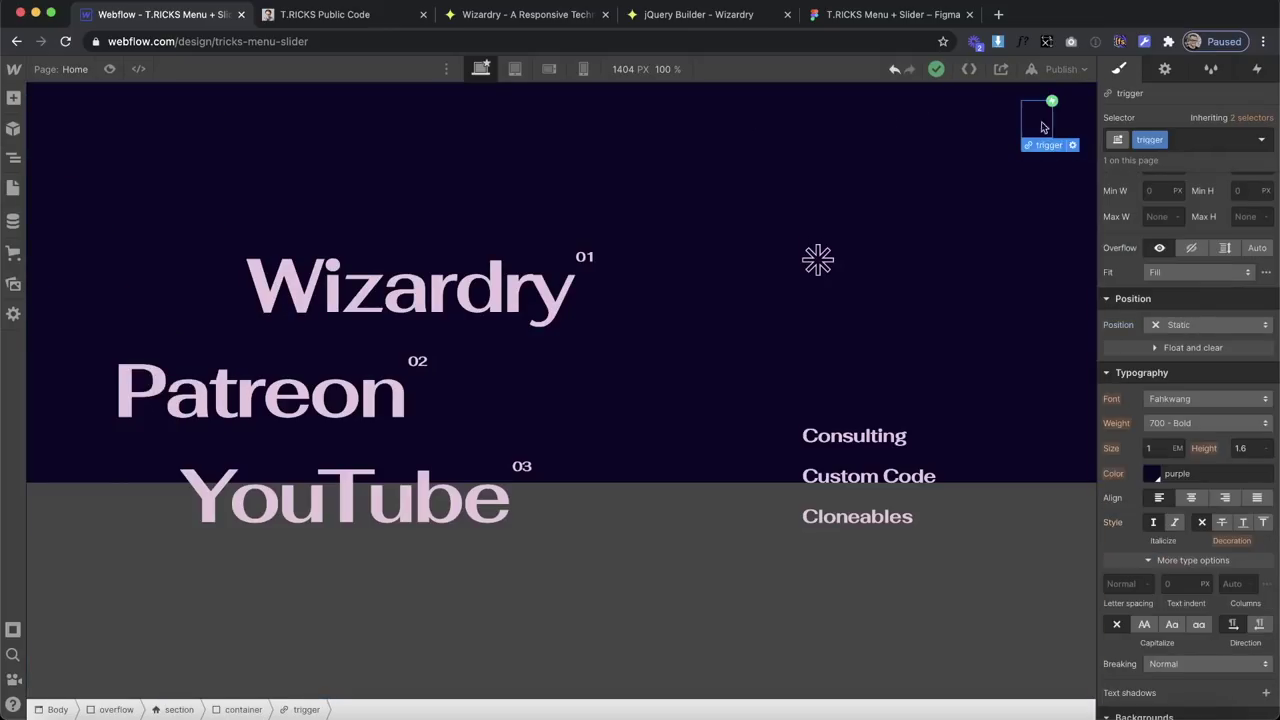
Open the trigger's mouse-click Open Nav animation for editing.
{"action": "left_click", "coordinate": [1255, 69]}
{"action": "left_click", "coordinate": [1180, 155]}
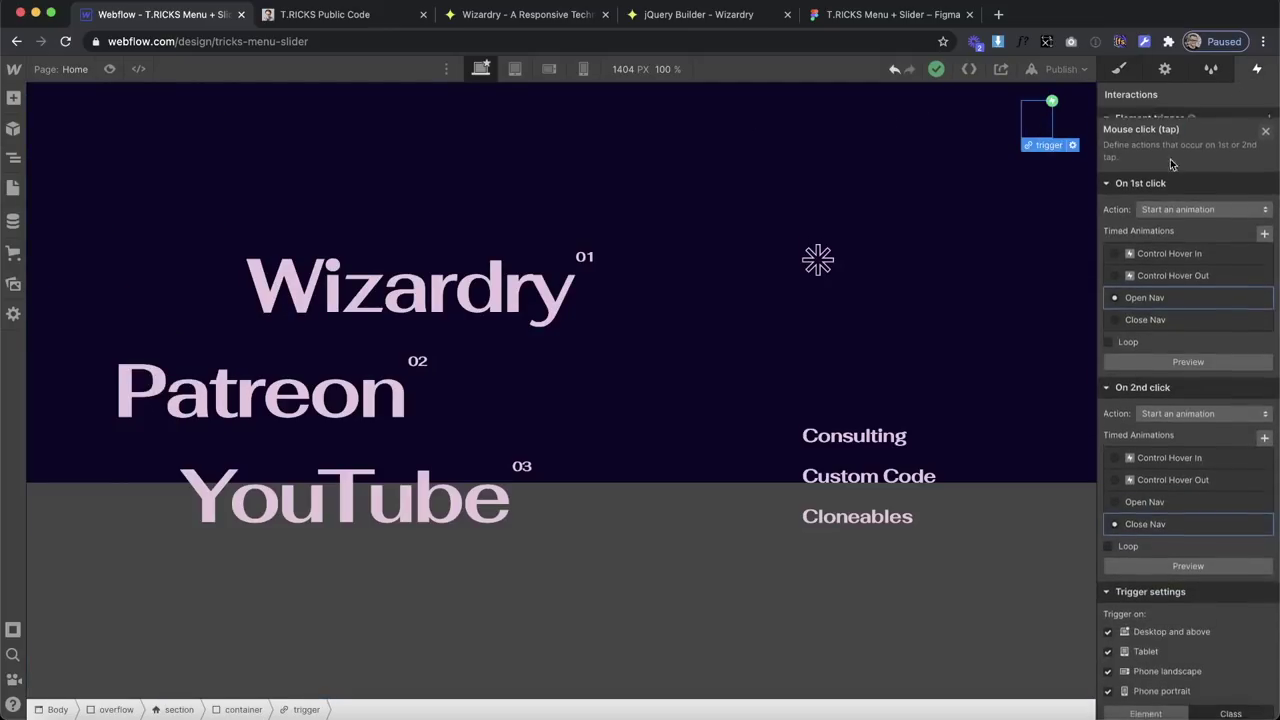
{"action": "left_click", "coordinate": [1164, 288]}
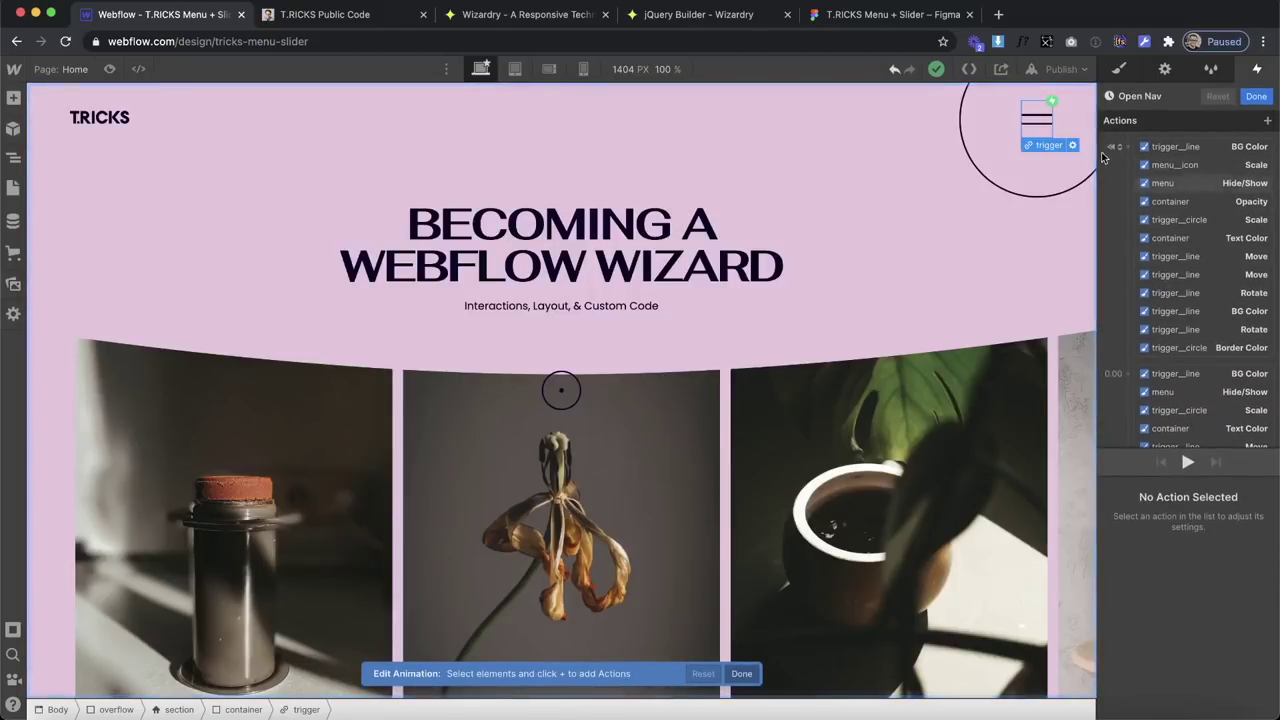
{"action": "left_click", "coordinate": [12, 160]}
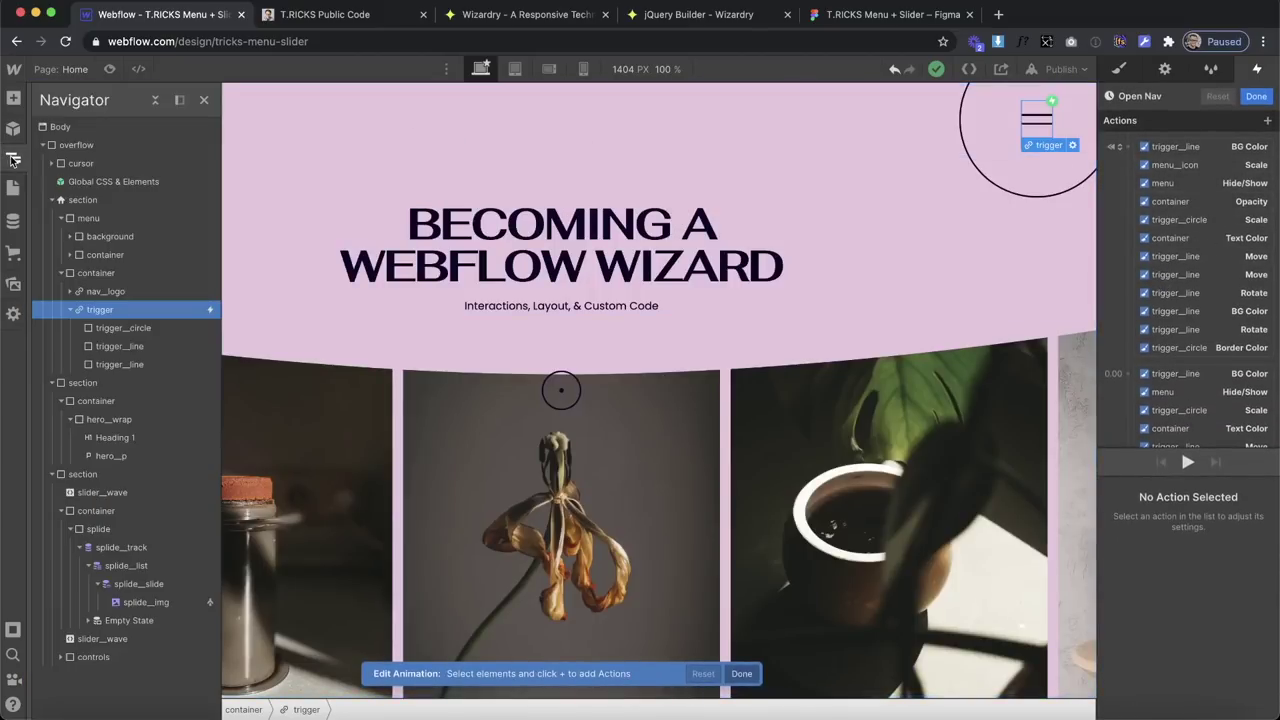
{"action": "left_click", "coordinate": [1200, 183]}
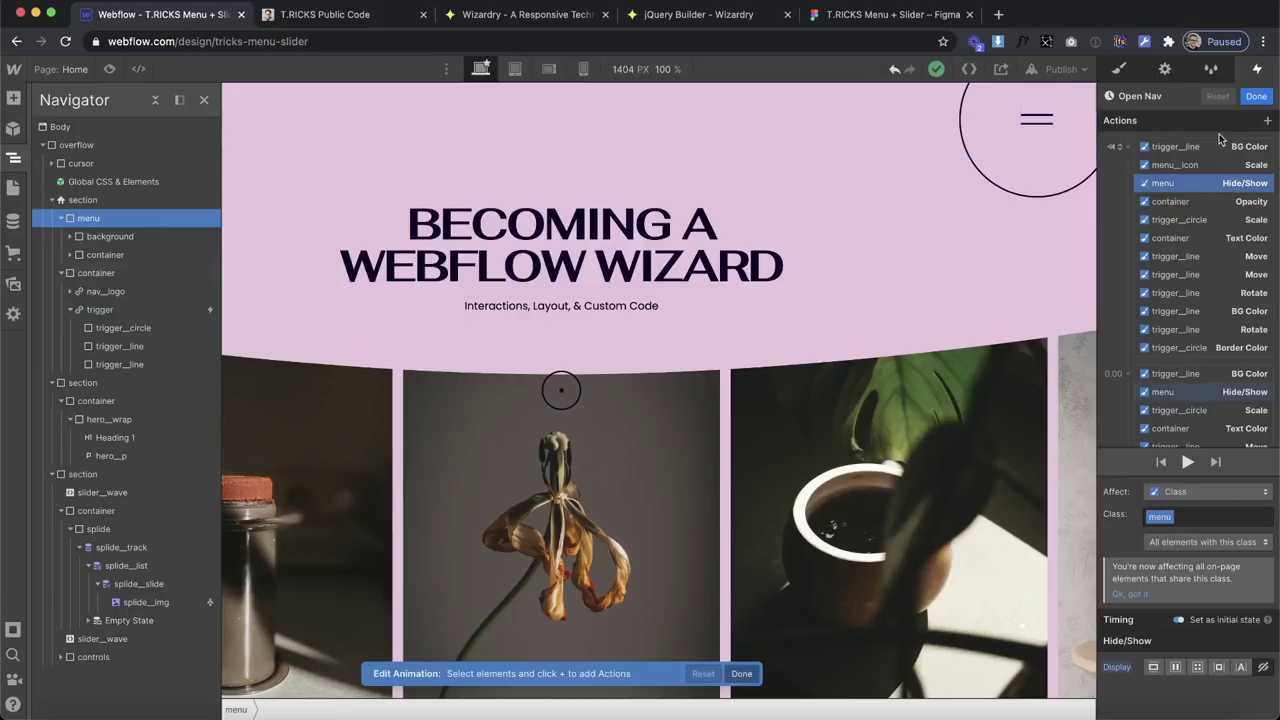
Add a Move action for the menu, then delete it.
{"action": "left_click", "coordinate": [1128, 146]}
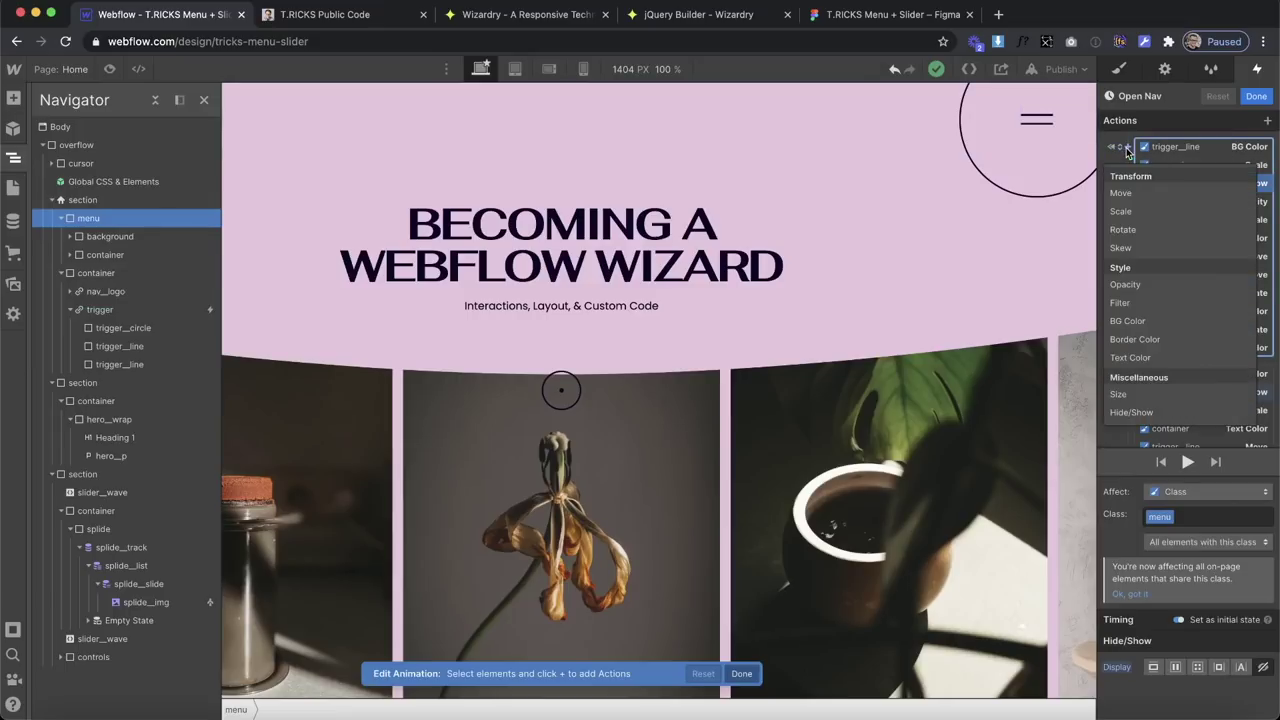
{"action": "left_click", "coordinate": [1150, 195]}
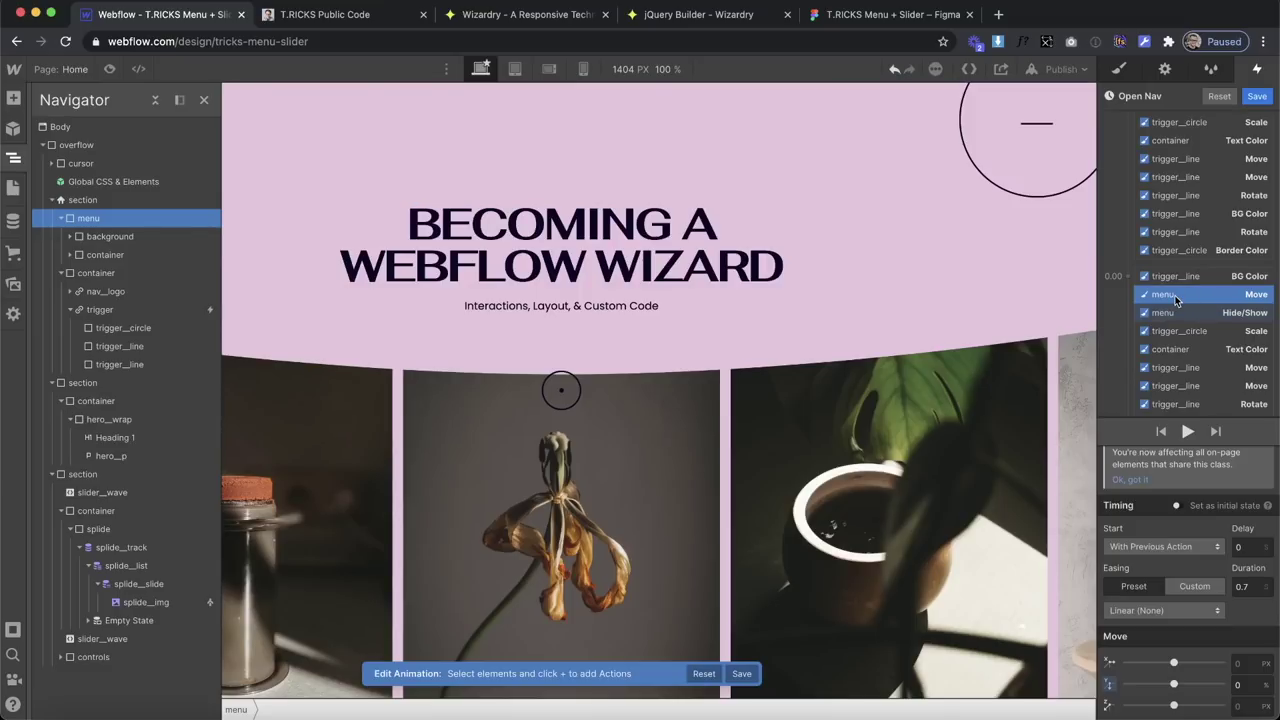
{"action": "key", "text": "Delete"}
{"action": "scroll", "coordinate": [1176, 300], "scroll_direction": "up", "scroll_amount": 2}
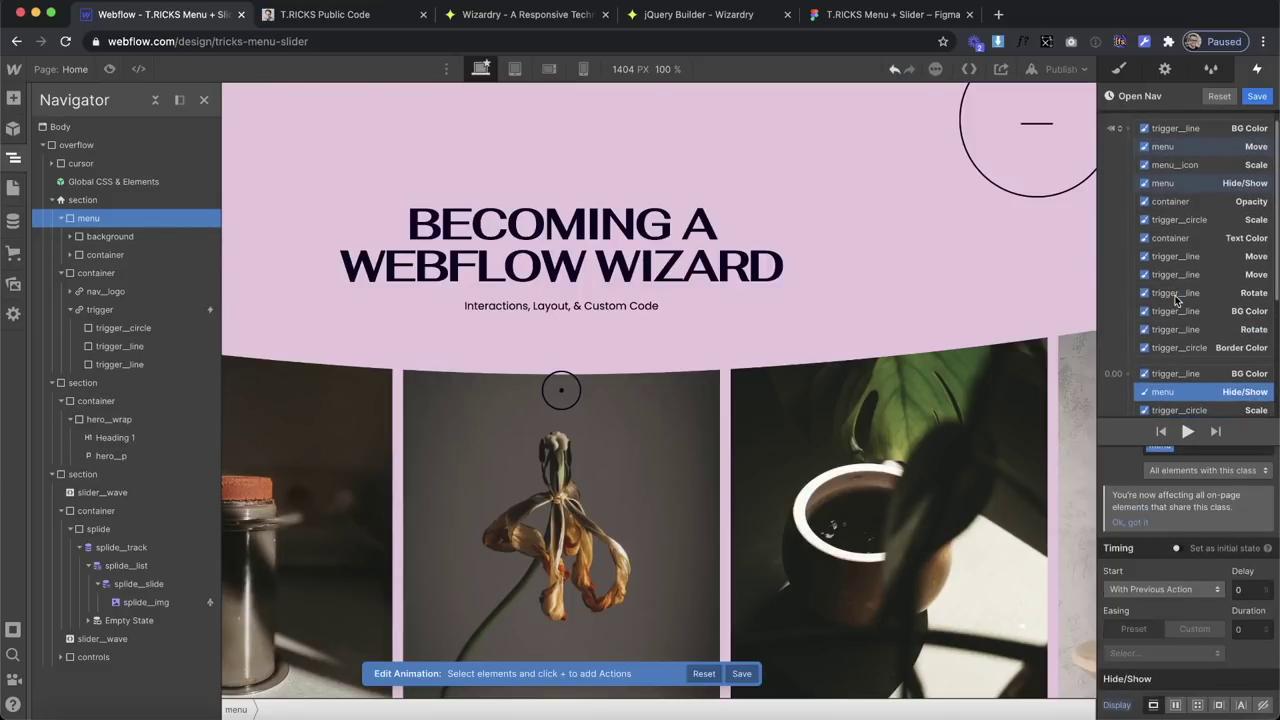
{"action": "left_click", "coordinate": [1202, 147]}
{"action": "key", "text": "Delete"}
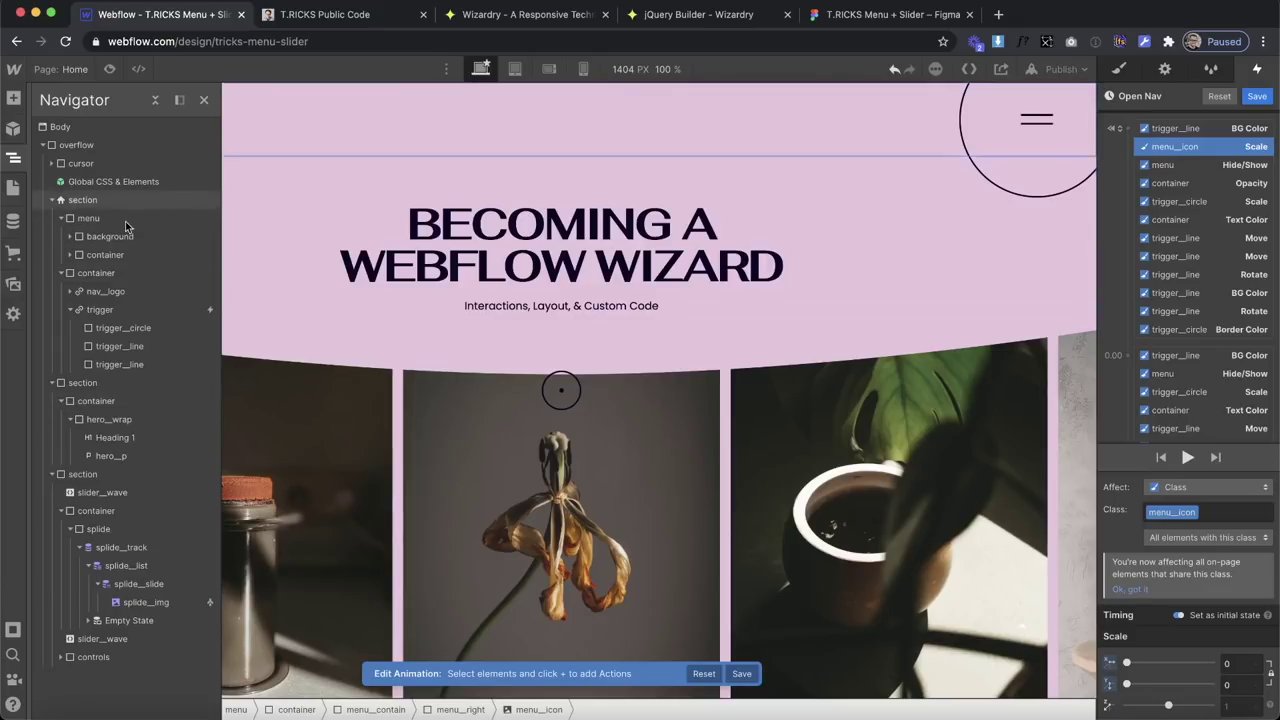
Add background Move actions: initial Y -100%, then Y 0% at 0.00 over 0.7 s, Out Sine.
{"action": "left_click", "coordinate": [110, 236]}
{"action": "left_click", "coordinate": [1128, 128]}
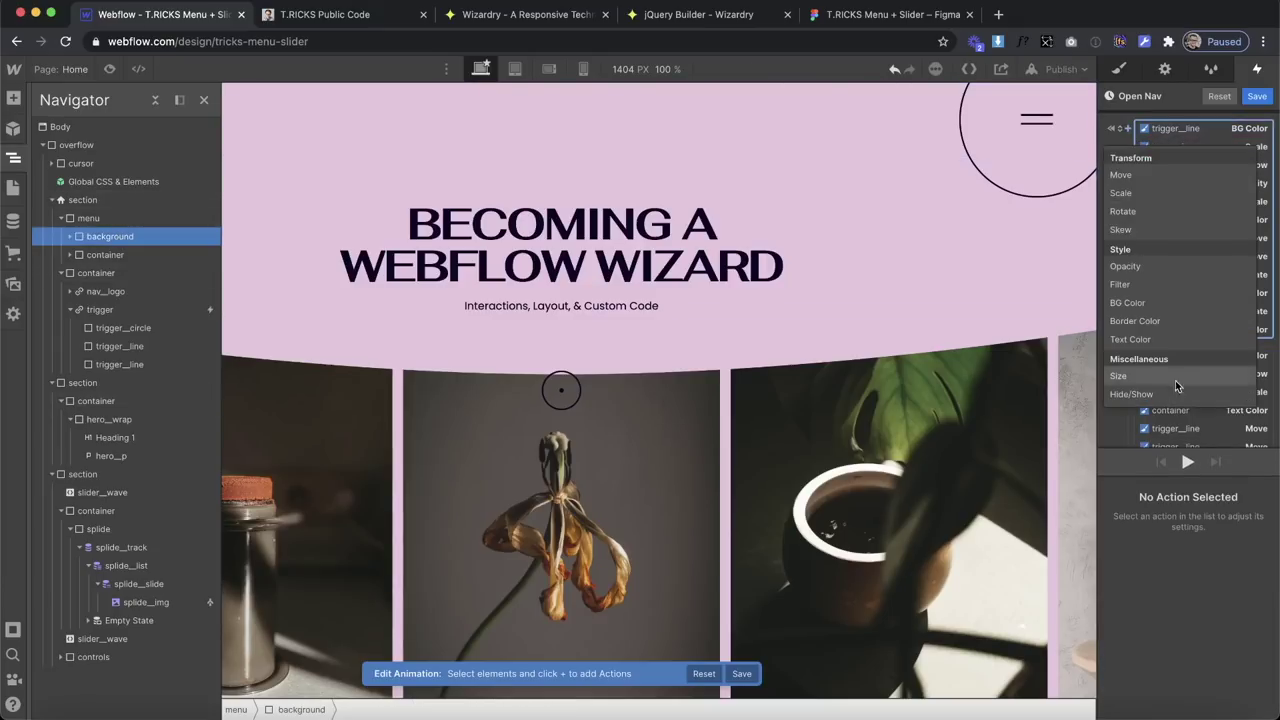
{"action": "left_click", "coordinate": [1180, 175]}
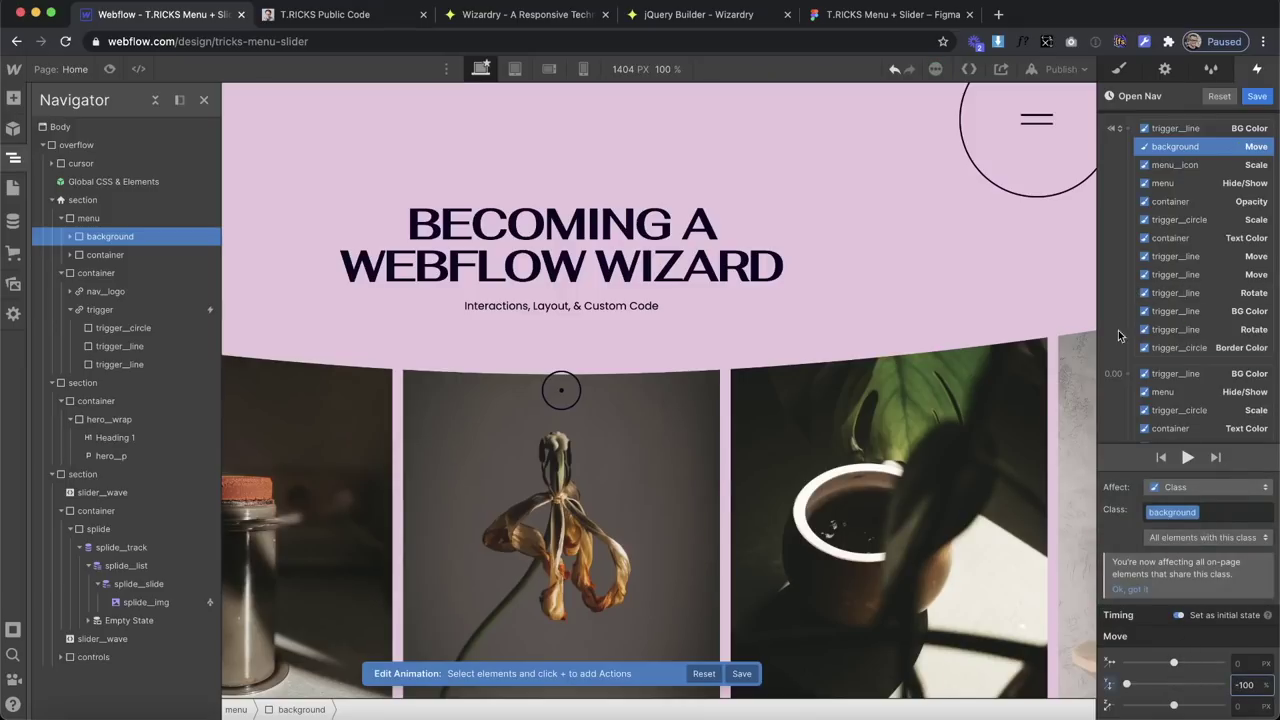
{"action": "scroll", "coordinate": [1130, 300], "scroll_direction": "down", "scroll_amount": 2}
{"action": "left_click", "coordinate": [1127, 297]}
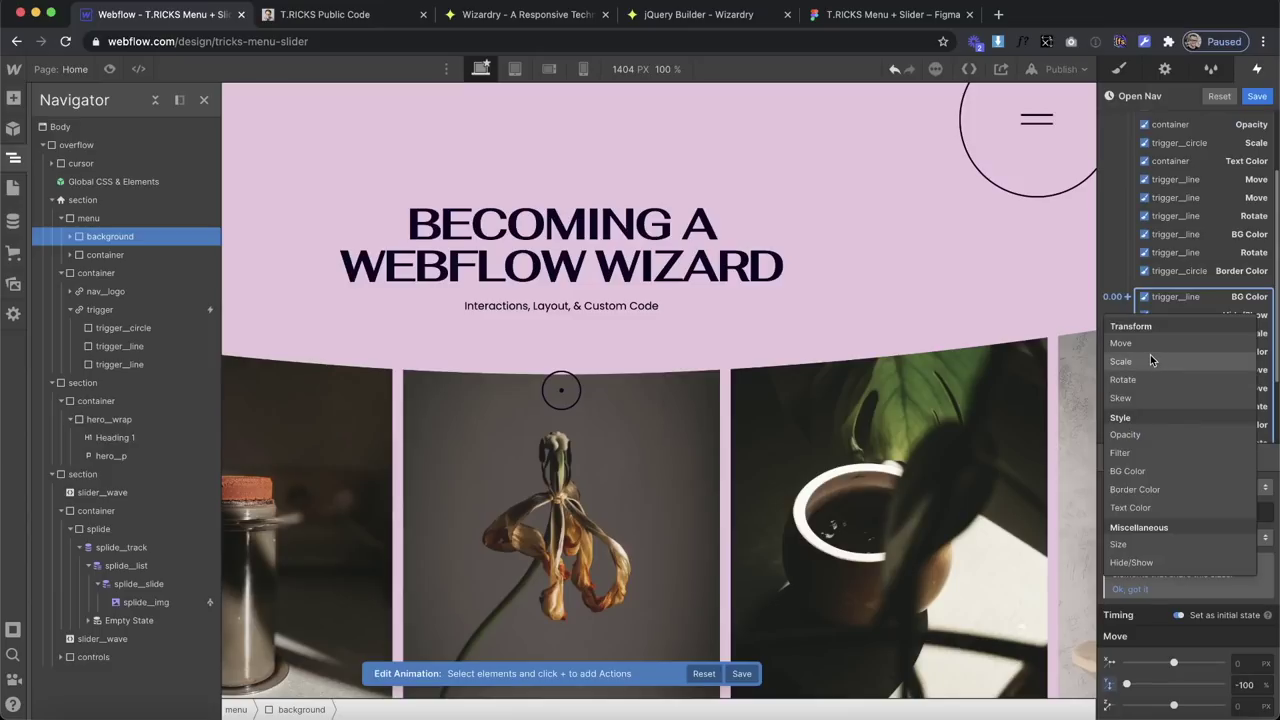
{"action": "left_click", "coordinate": [1121, 343]}
{"action": "left_click", "coordinate": [1240, 686]}
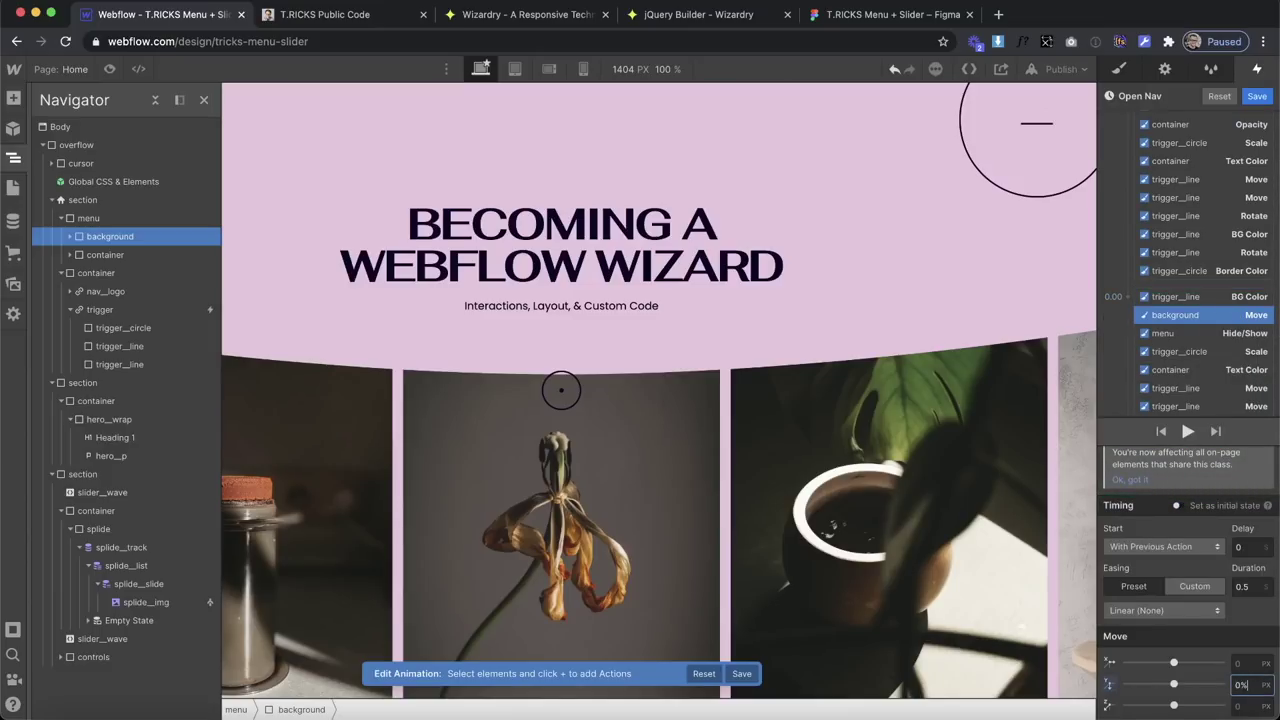
{"action": "left_click", "coordinate": [1163, 610]}
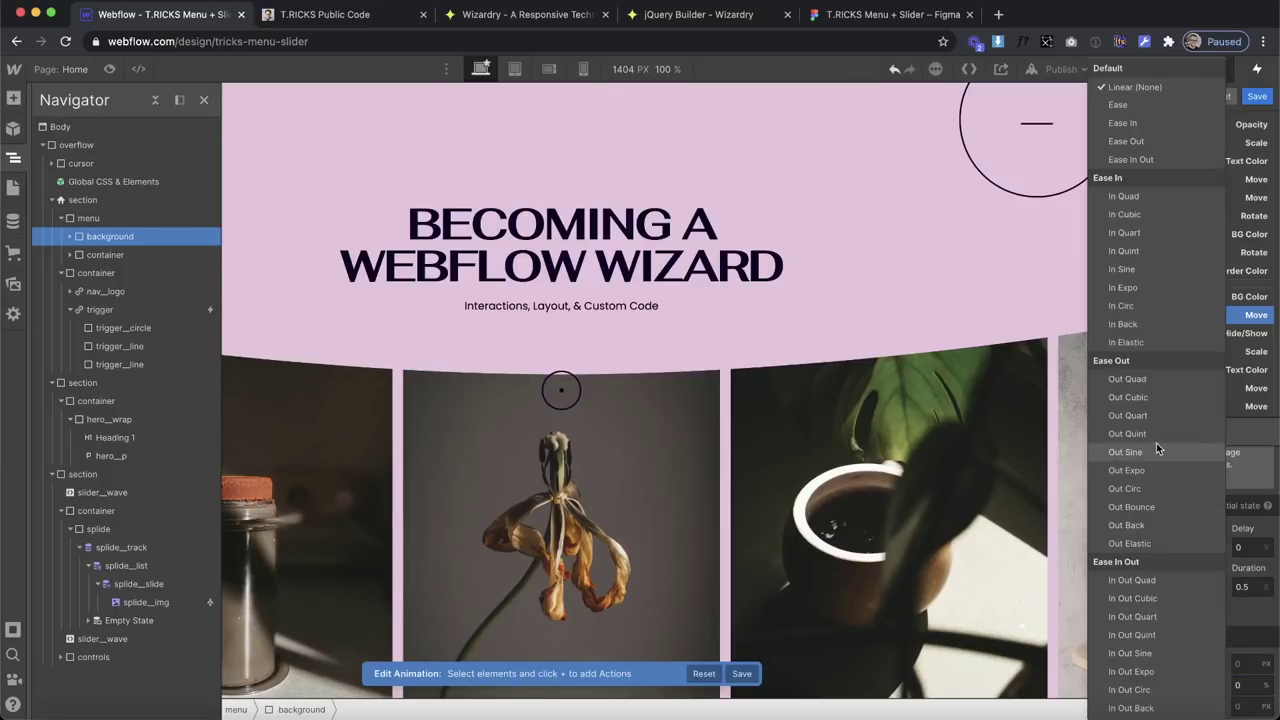
{"action": "left_click", "coordinate": [1160, 450]}
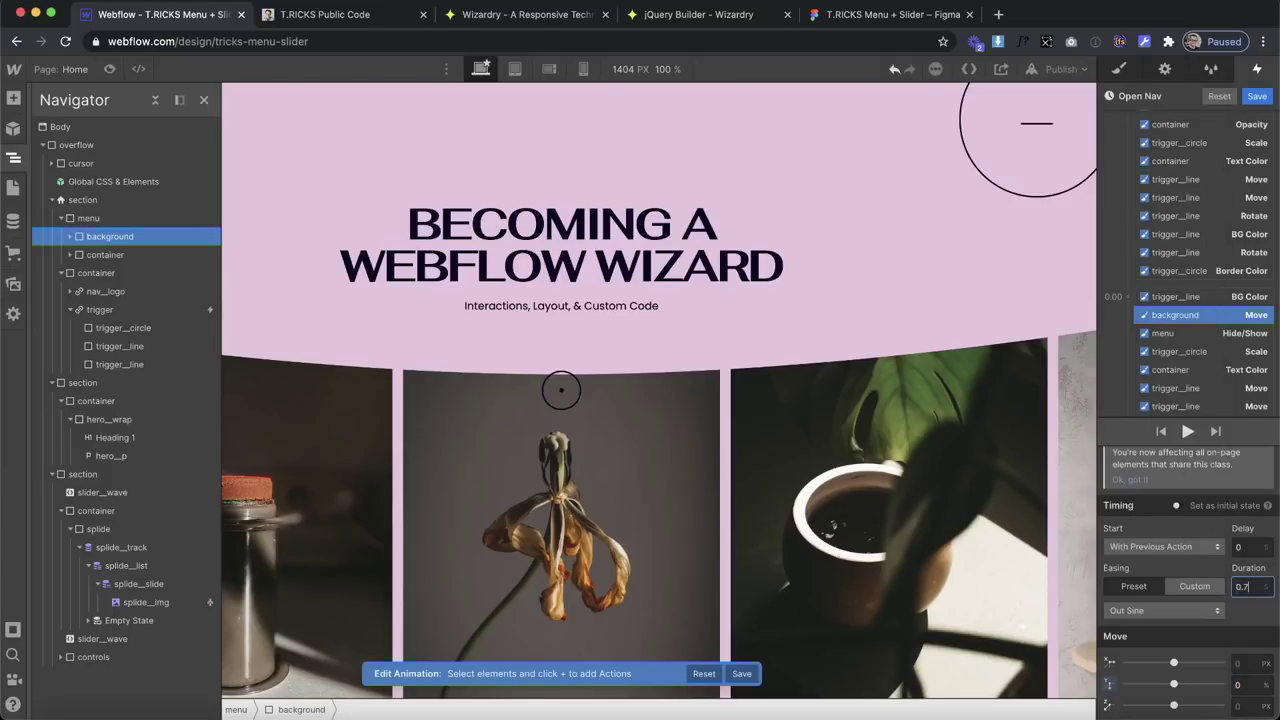
{"action": "left_click", "coordinate": [71, 236]}
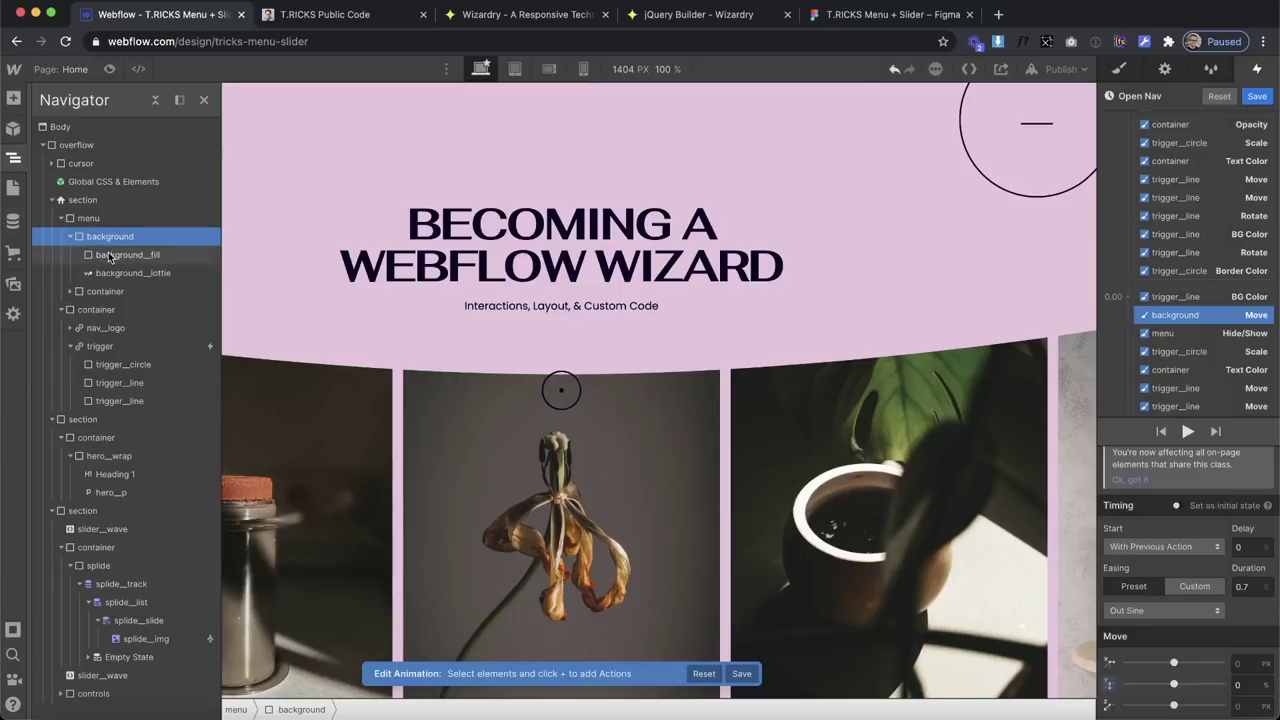
Select background_lottie and add a Lottie action to the initial-state group.
{"action": "left_click", "coordinate": [110, 255]}
{"action": "left_click", "coordinate": [200, 273]}
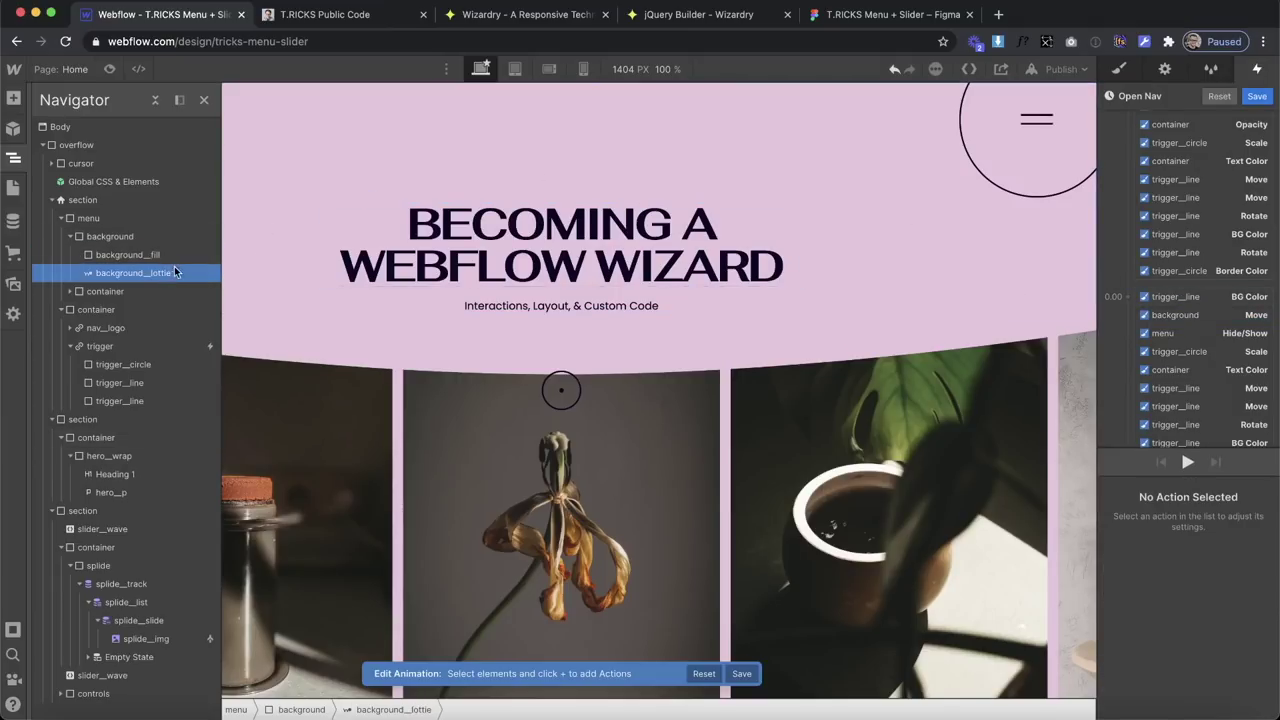
{"action": "scroll", "coordinate": [1132, 189], "scroll_direction": "up", "scroll_amount": 3}
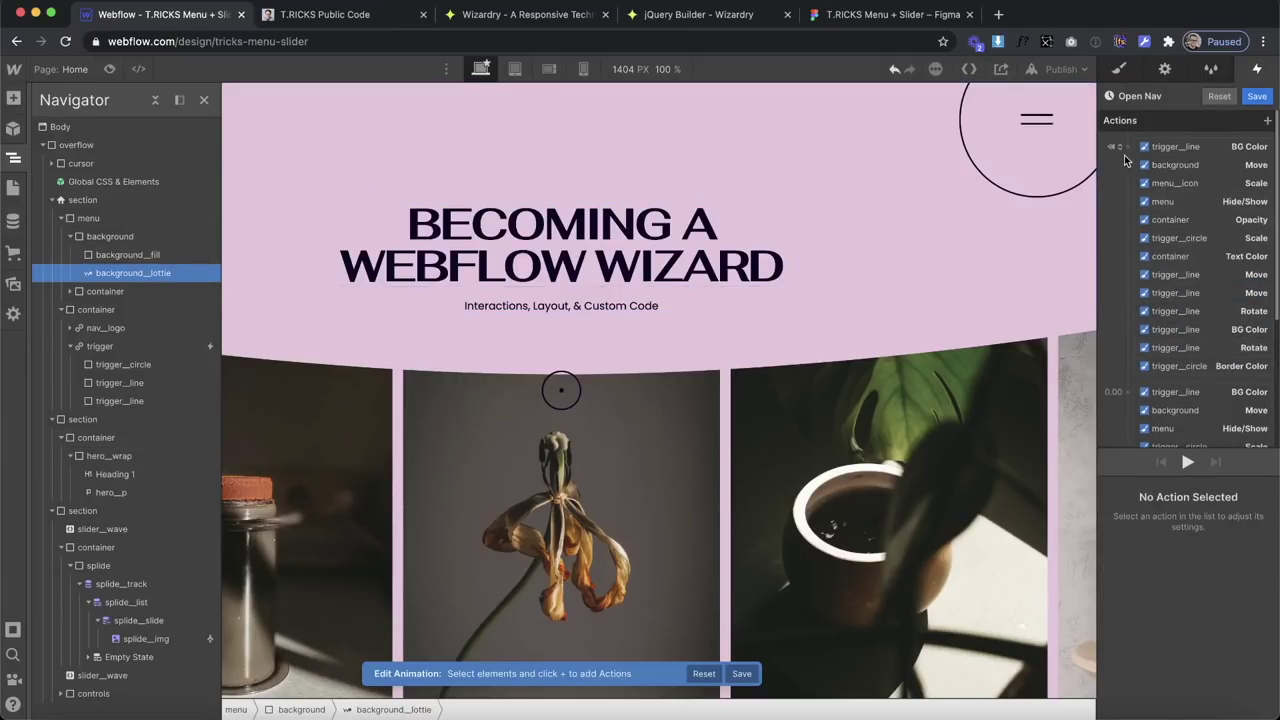
{"action": "left_click", "coordinate": [1128, 146]}
{"action": "left_click", "coordinate": [1132, 394]}
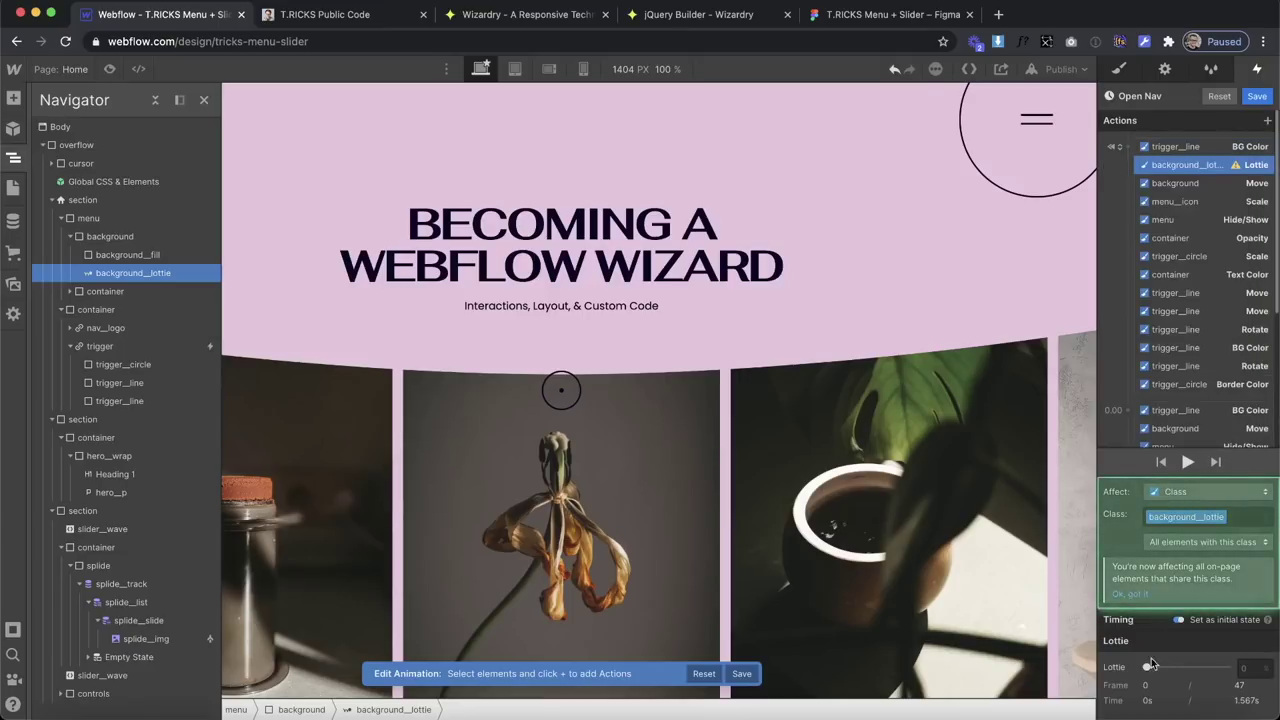
Add a 0.00 Lottie action playing to 50 over 0.8 s with Out Sine, and preview it.
{"action": "scroll", "coordinate": [1177, 308], "scroll_direction": "down", "scroll_amount": 3}
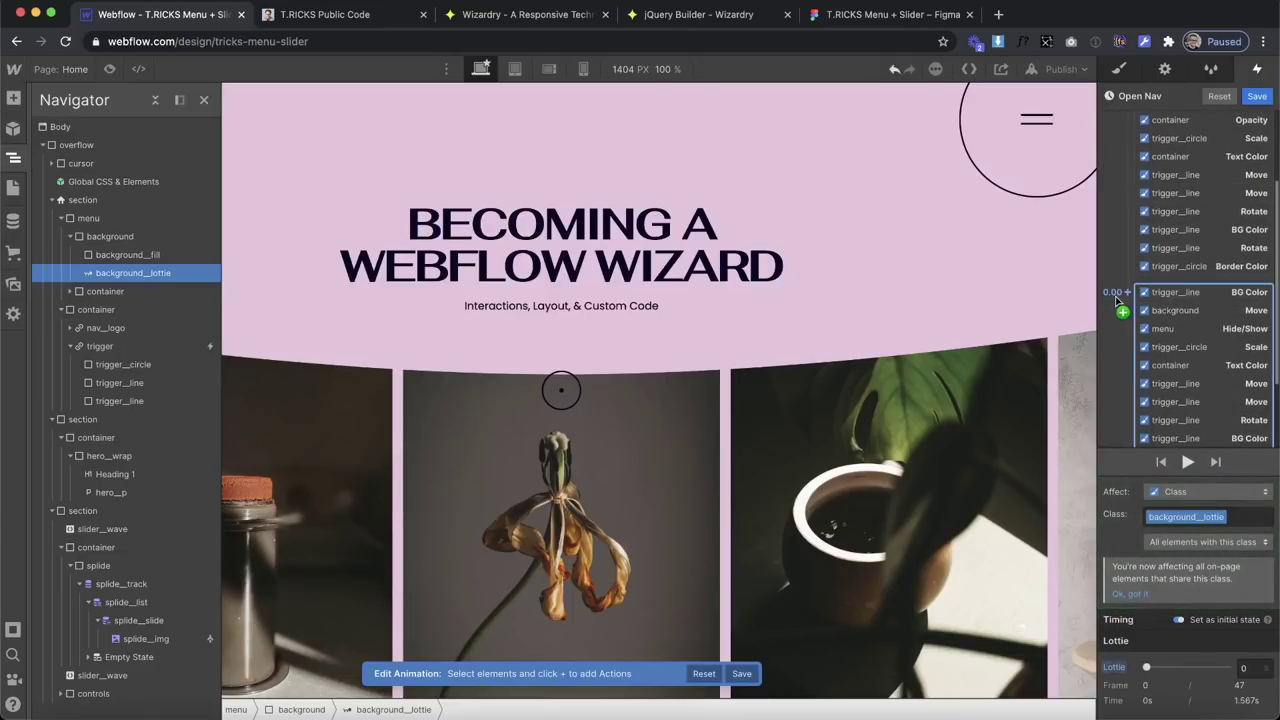
{"action": "left_click", "coordinate": [1127, 292]}
{"action": "left_click", "coordinate": [1121, 540]}
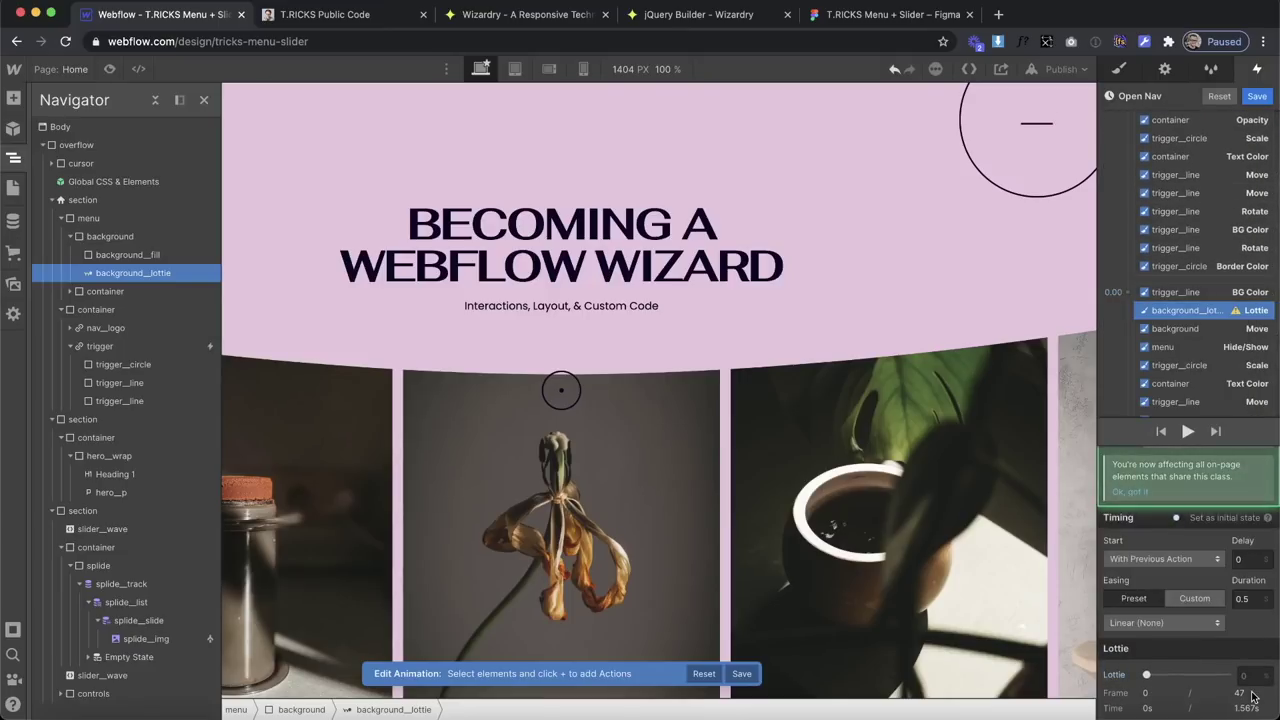
{"action": "left_click_drag", "start_coordinate": [1146, 676], "coordinate": [1148, 676]}
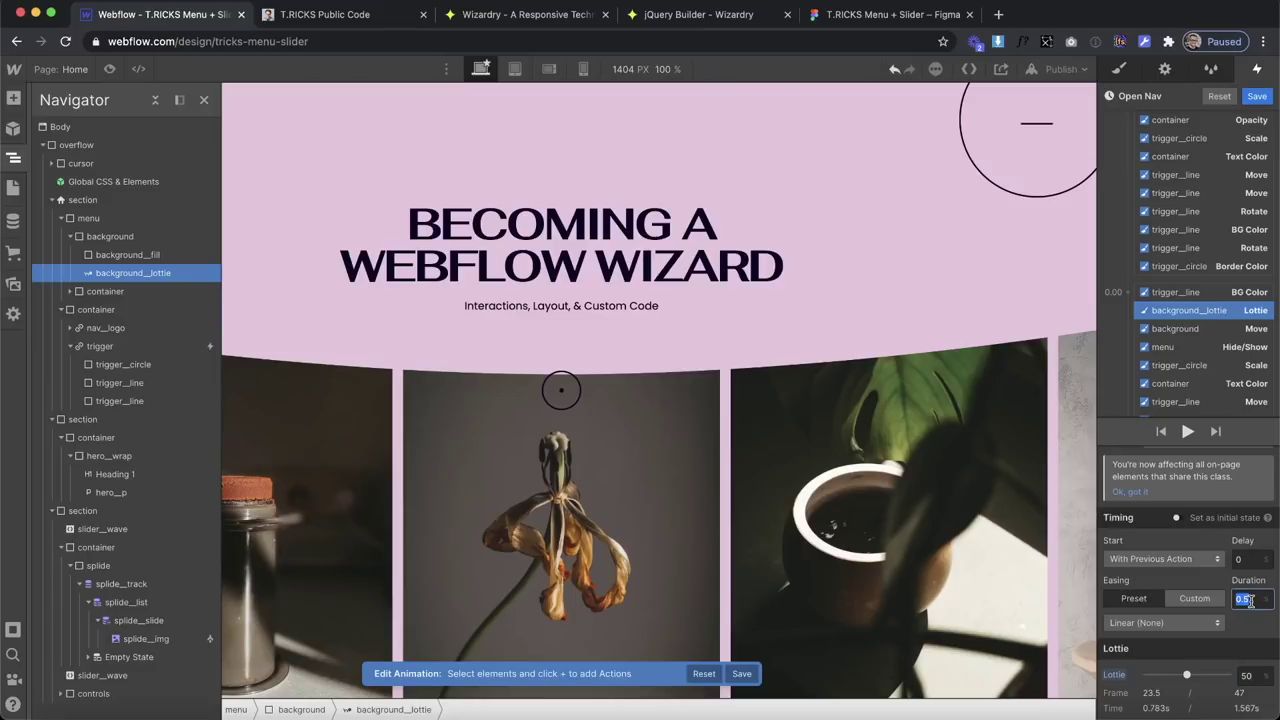
{"action": "left_click", "coordinate": [1136, 624]}
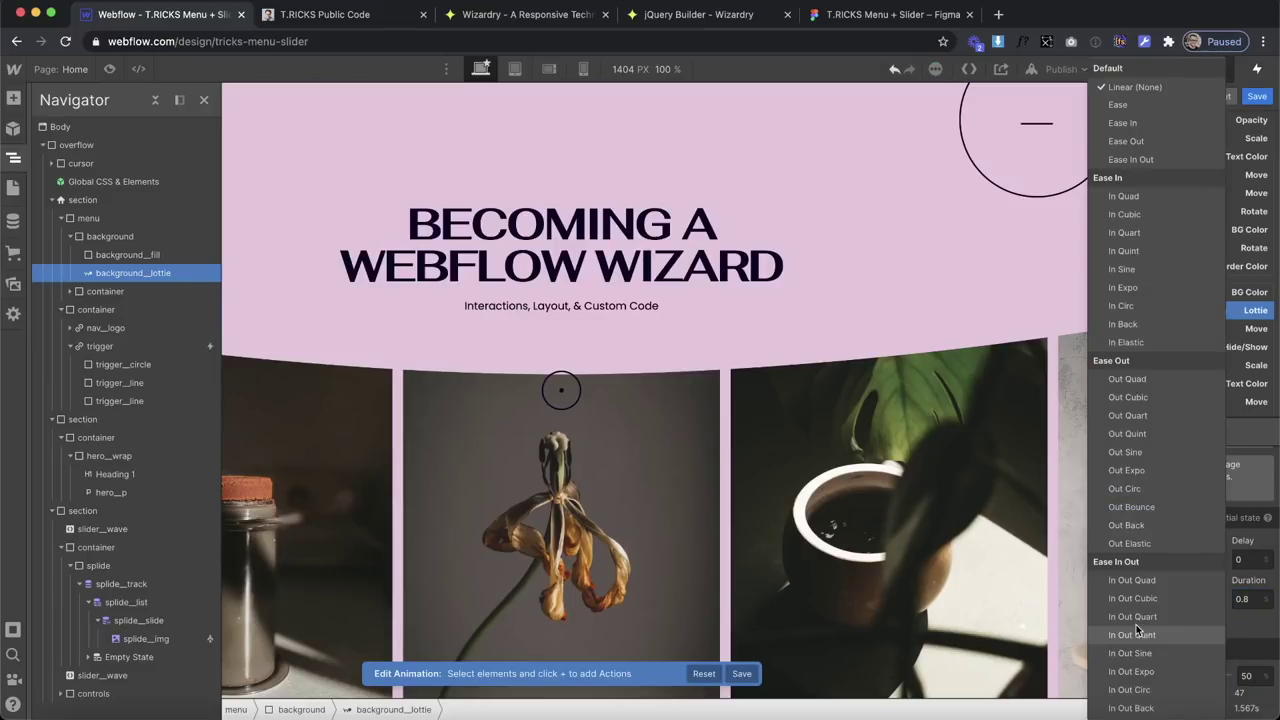
{"action": "left_click", "coordinate": [1153, 454]}
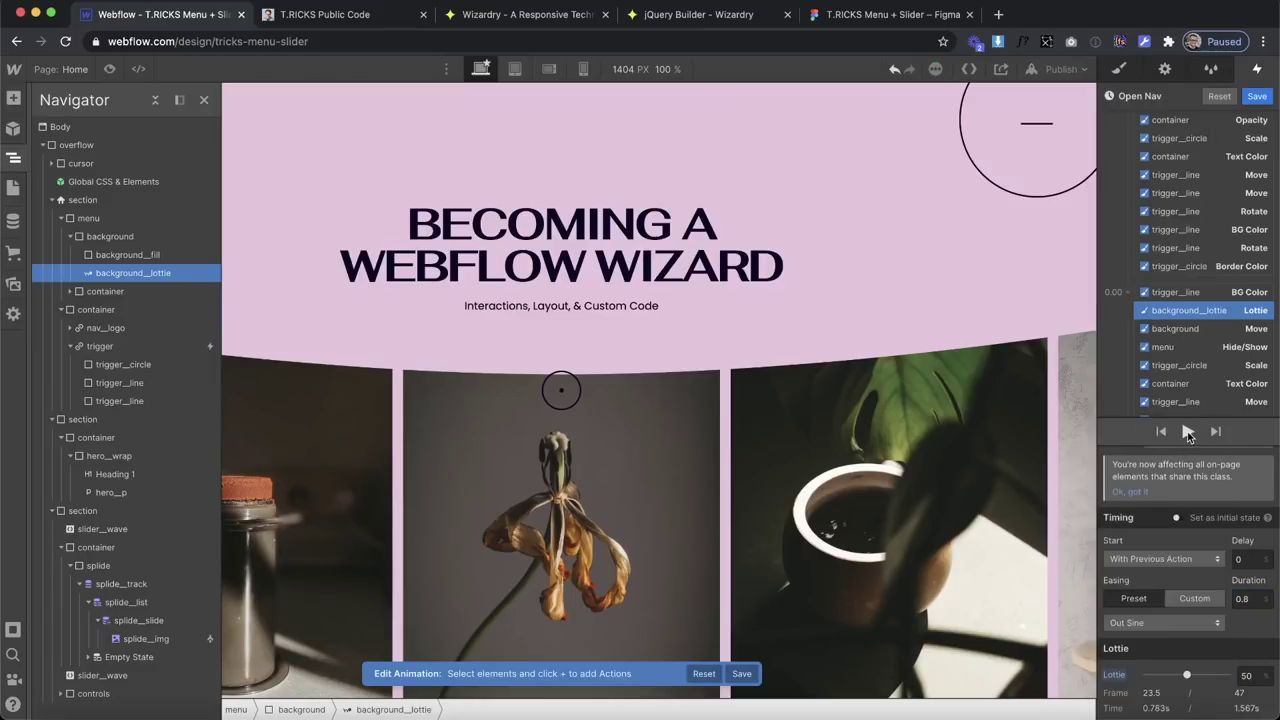
{"action": "left_click", "coordinate": [1187, 431]}
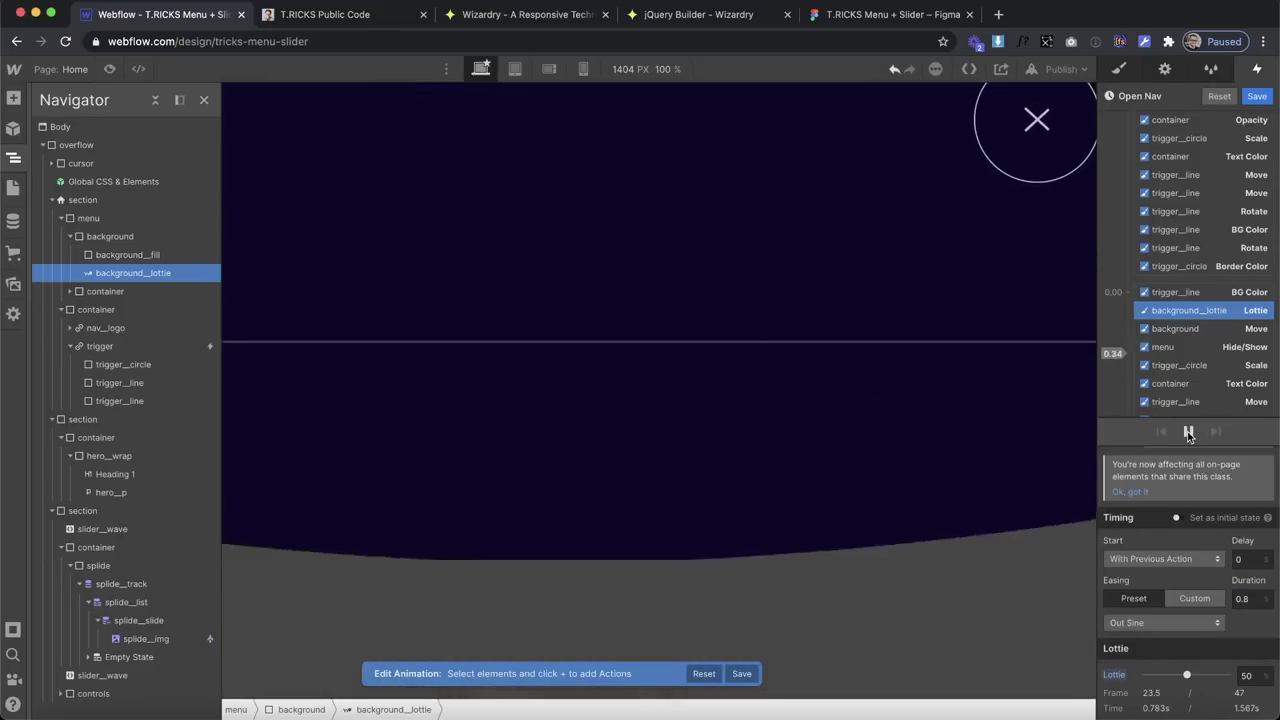
{"action": "left_click", "coordinate": [1187, 431]}
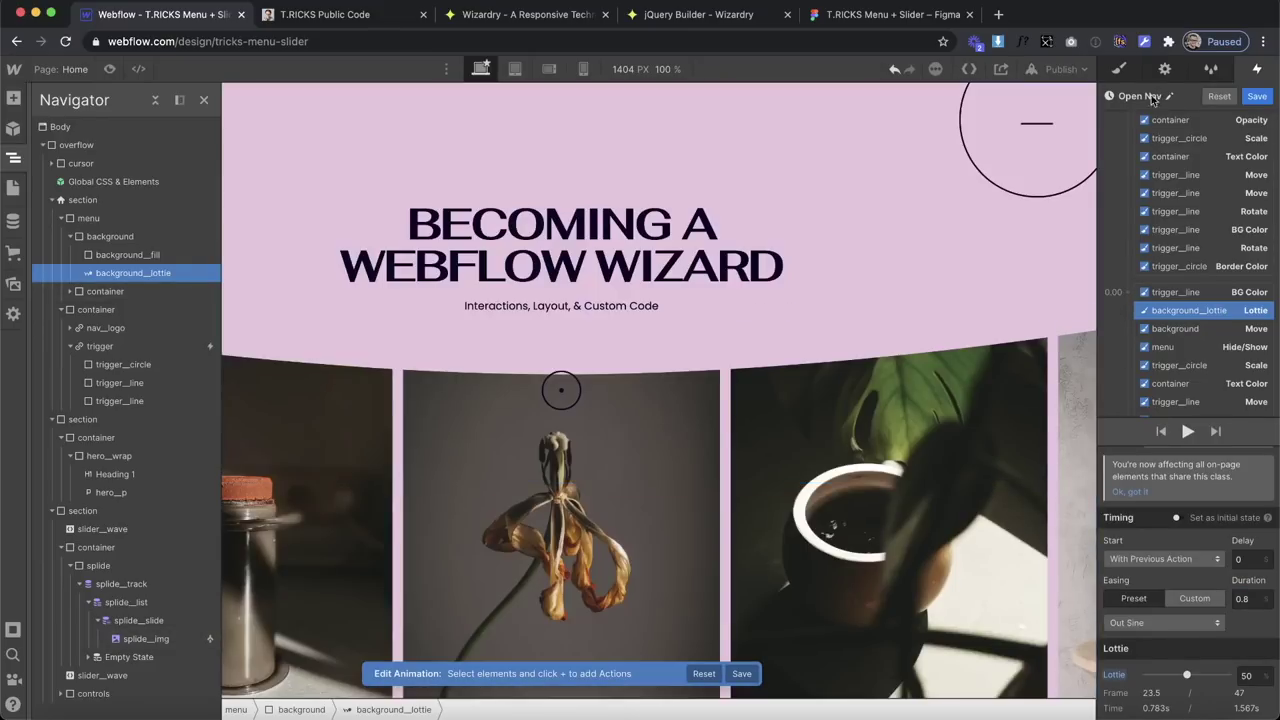
Set background_lottie's top margin to -1%.
{"action": "left_click", "coordinate": [1117, 70]}
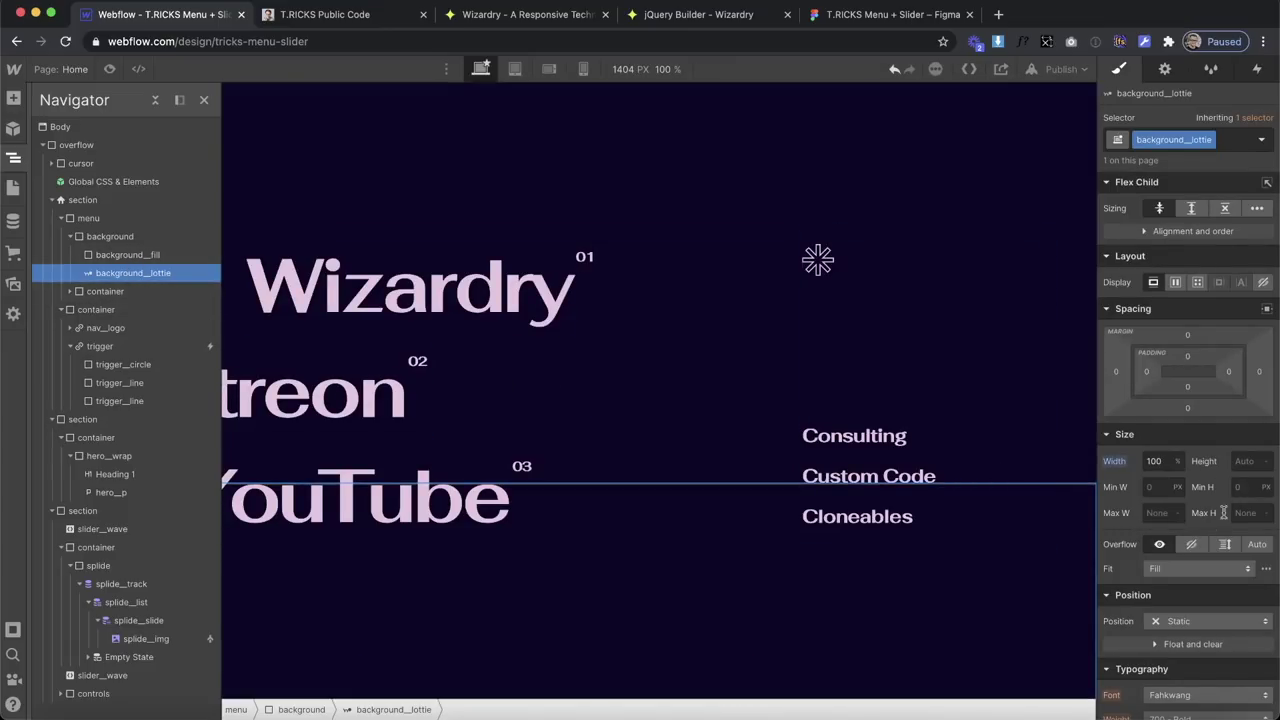
{"action": "left_click", "coordinate": [1187, 335]}
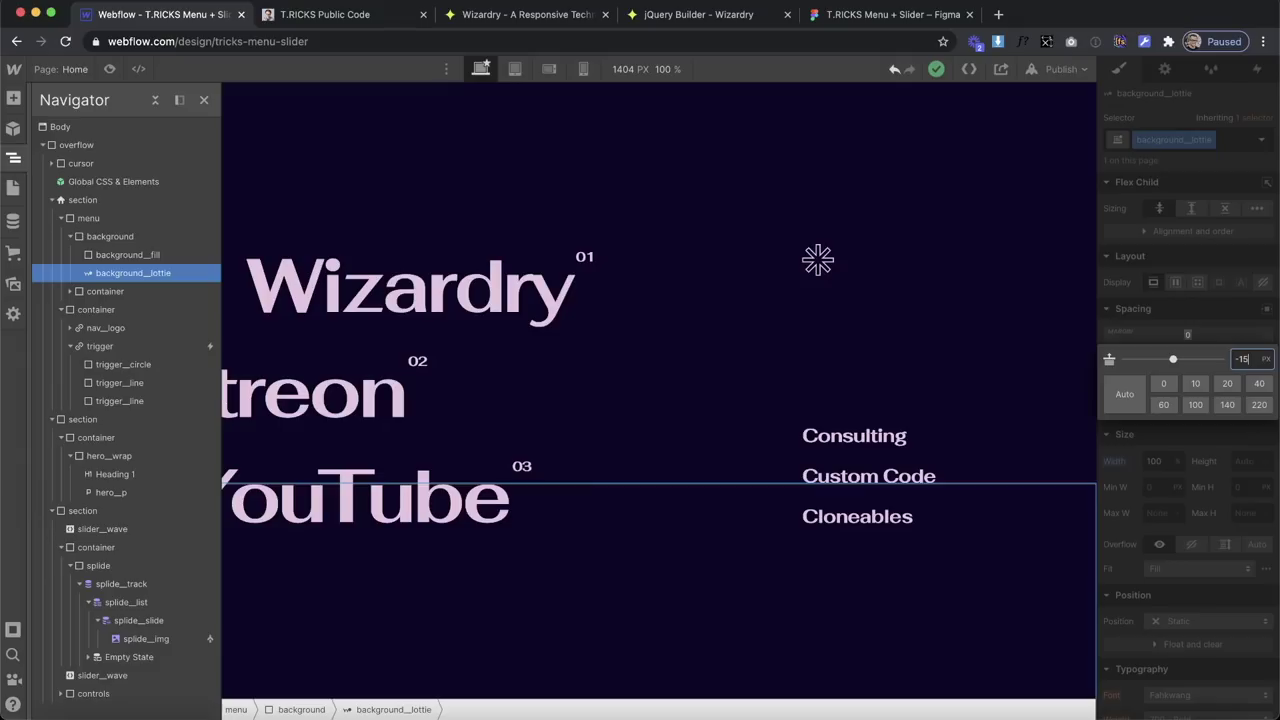
{"action": "type", "text": "-1%"}
{"action": "key", "text": "Return"}
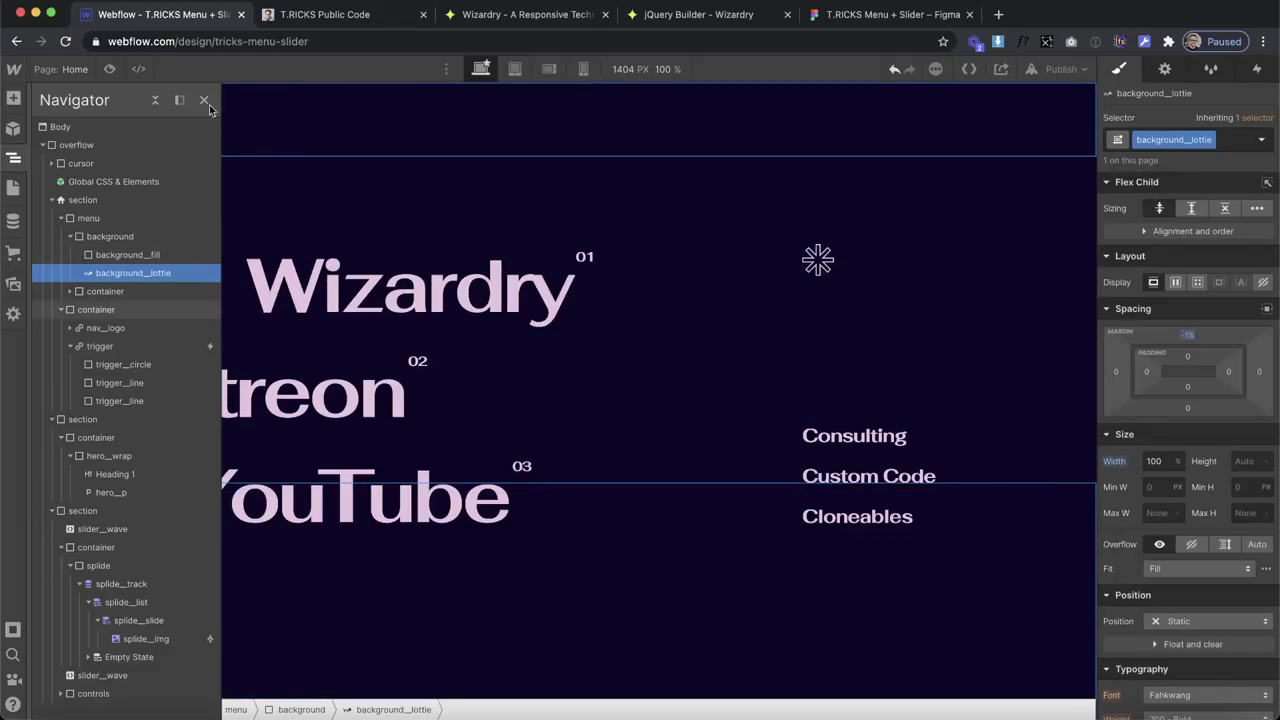
{"action": "left_click", "coordinate": [1258, 69]}
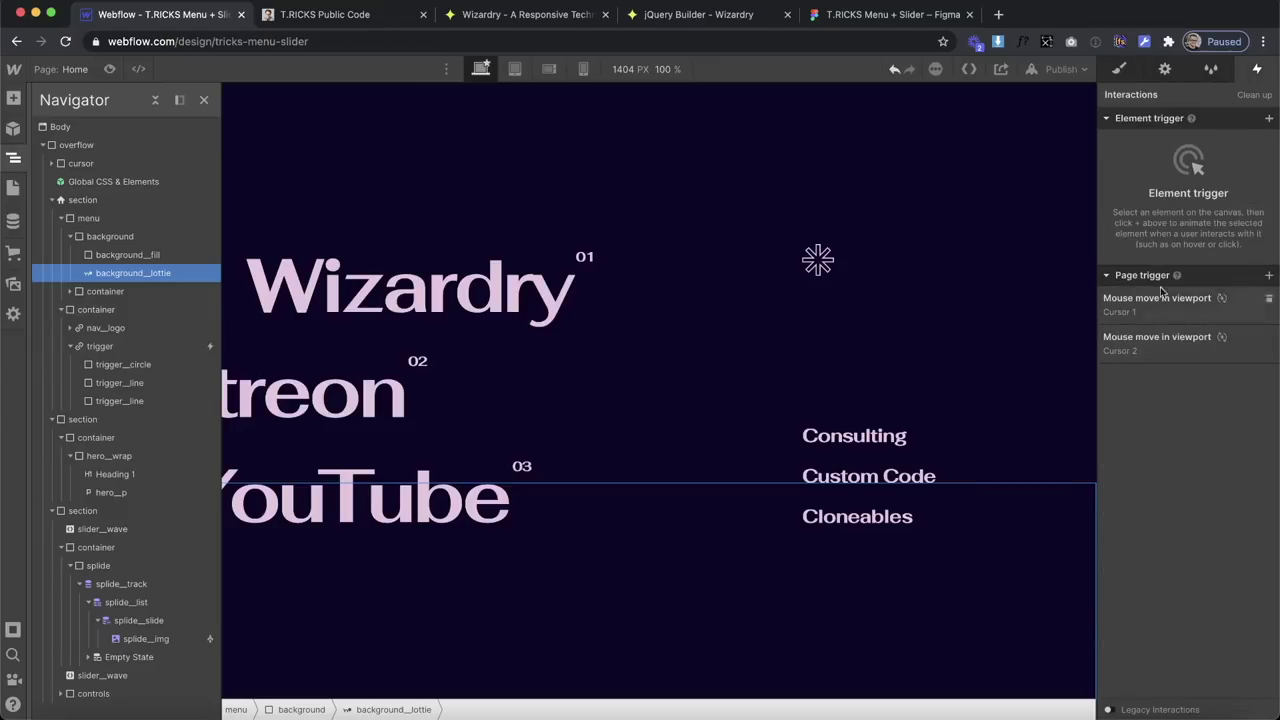
Preview the open menu, then return and open the trigger's Mouse click (tap) interaction.
{"action": "left_click", "coordinate": [110, 69]}
{"action": "left_click", "coordinate": [1210, 126]}
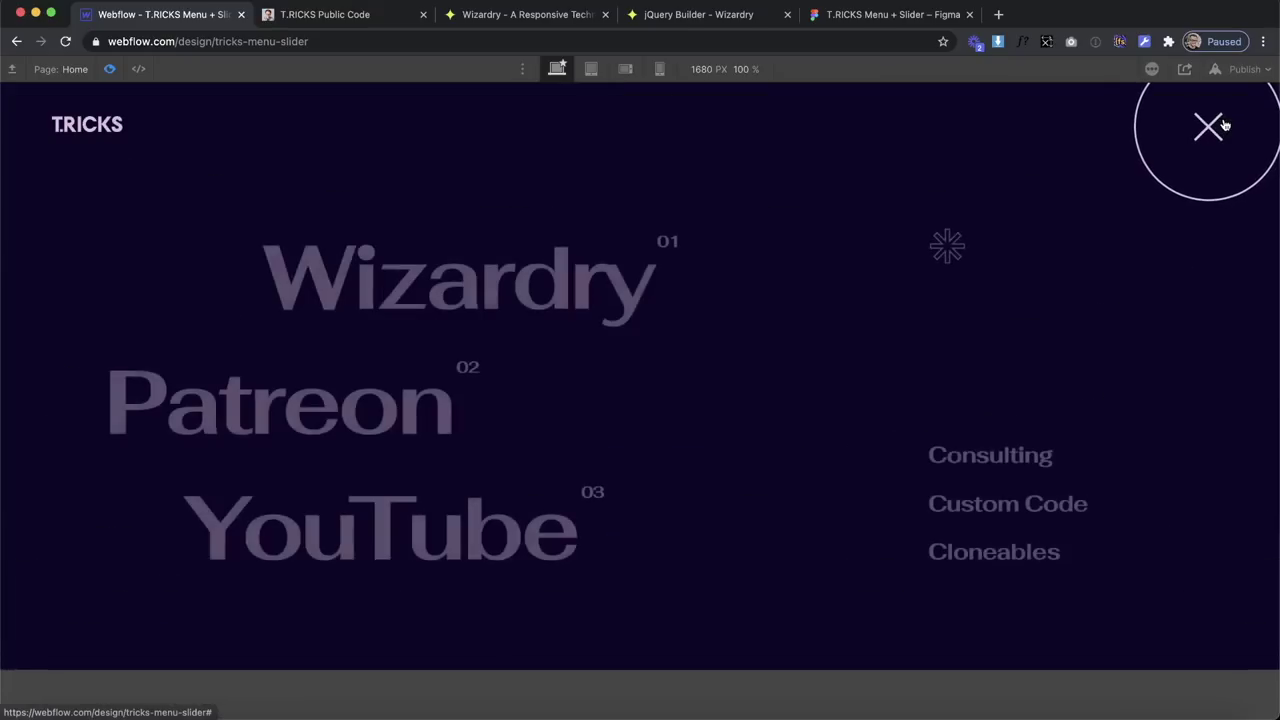
{"action": "left_click", "coordinate": [111, 69]}
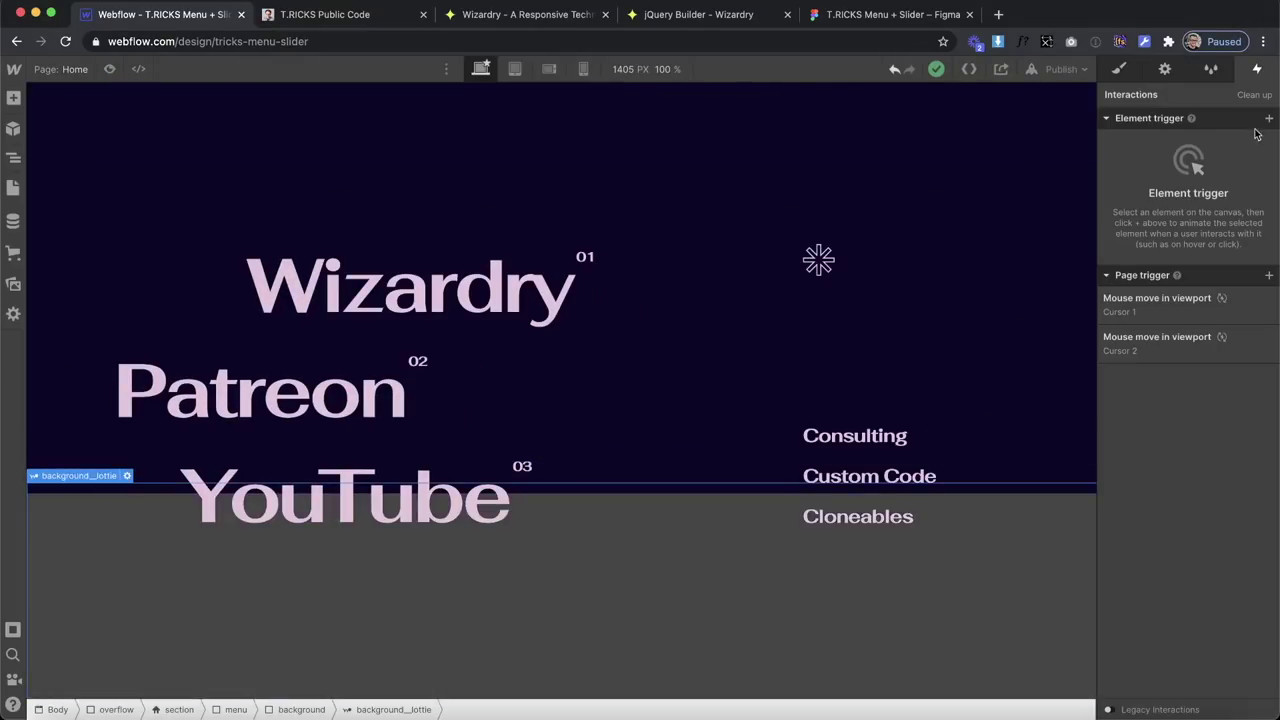
{"action": "left_click", "coordinate": [1033, 125]}
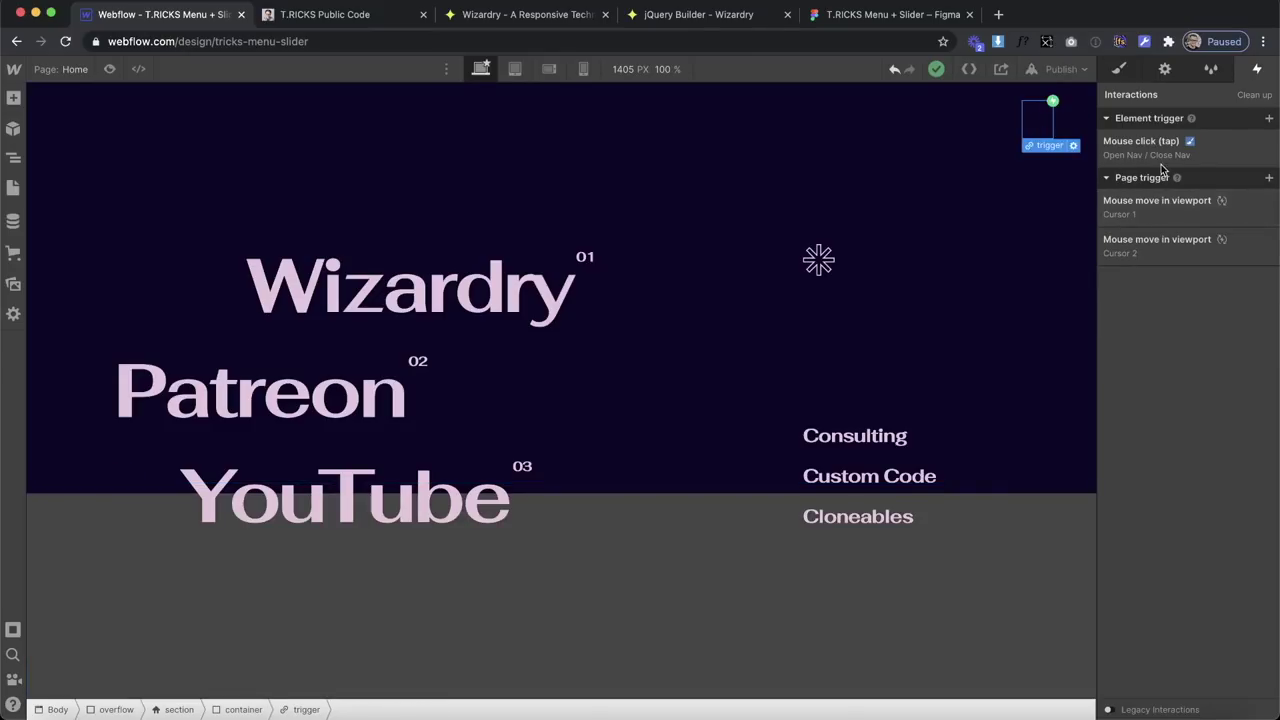
{"action": "left_click", "coordinate": [1158, 146]}
In Close Nav, add a background Move at the 0.20 group: Y -100%, 0.7 s, Out Sine.
{"action": "left_click", "coordinate": [1162, 522]}
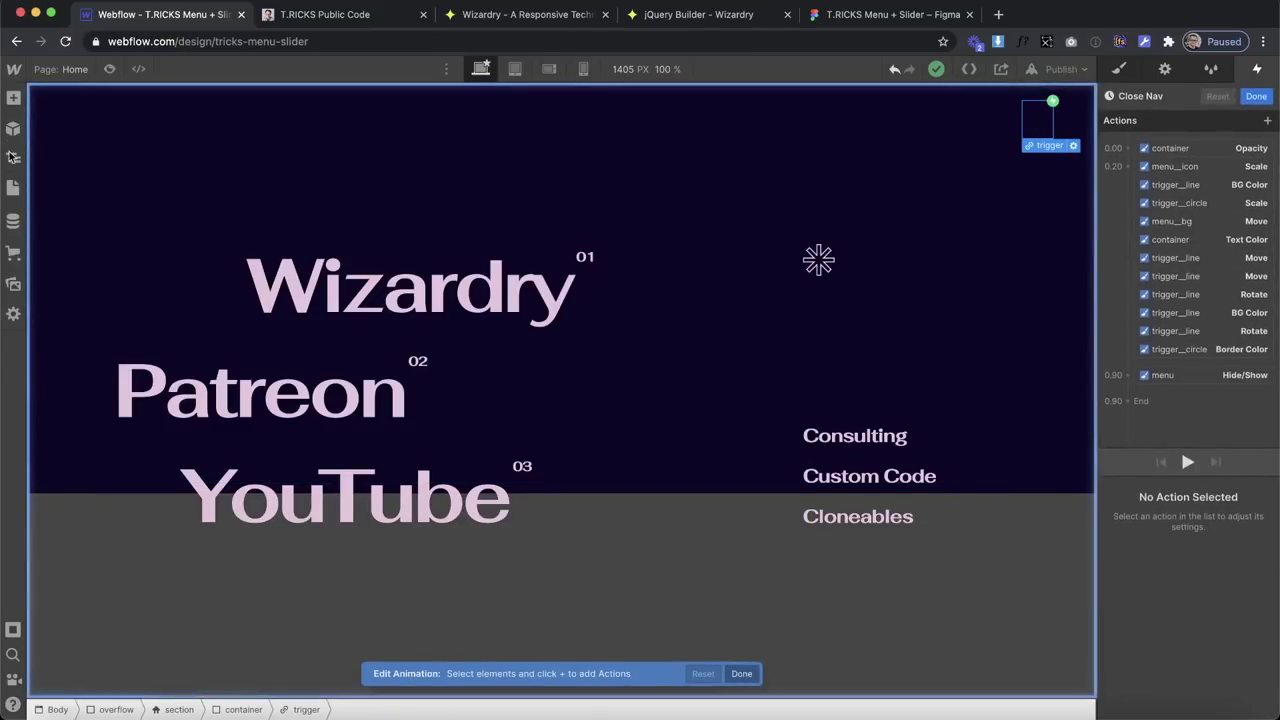
{"action": "left_click", "coordinate": [12, 157]}
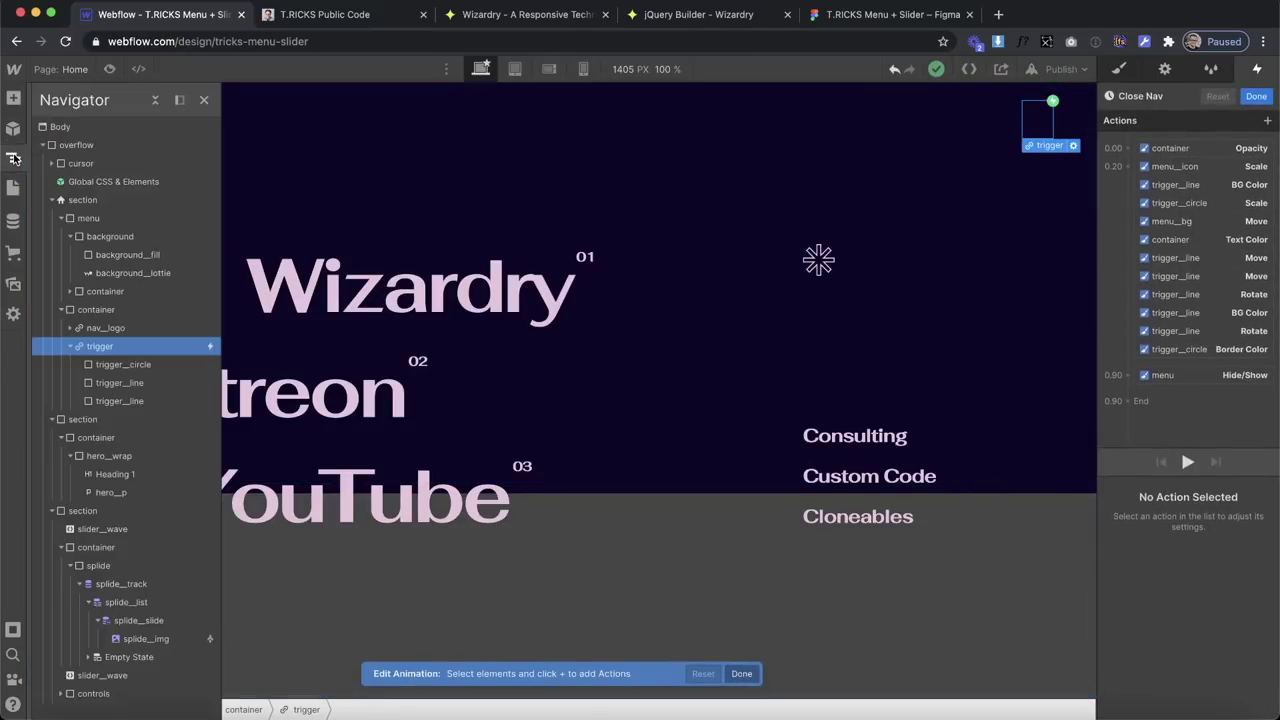
{"action": "left_click", "coordinate": [110, 236]}
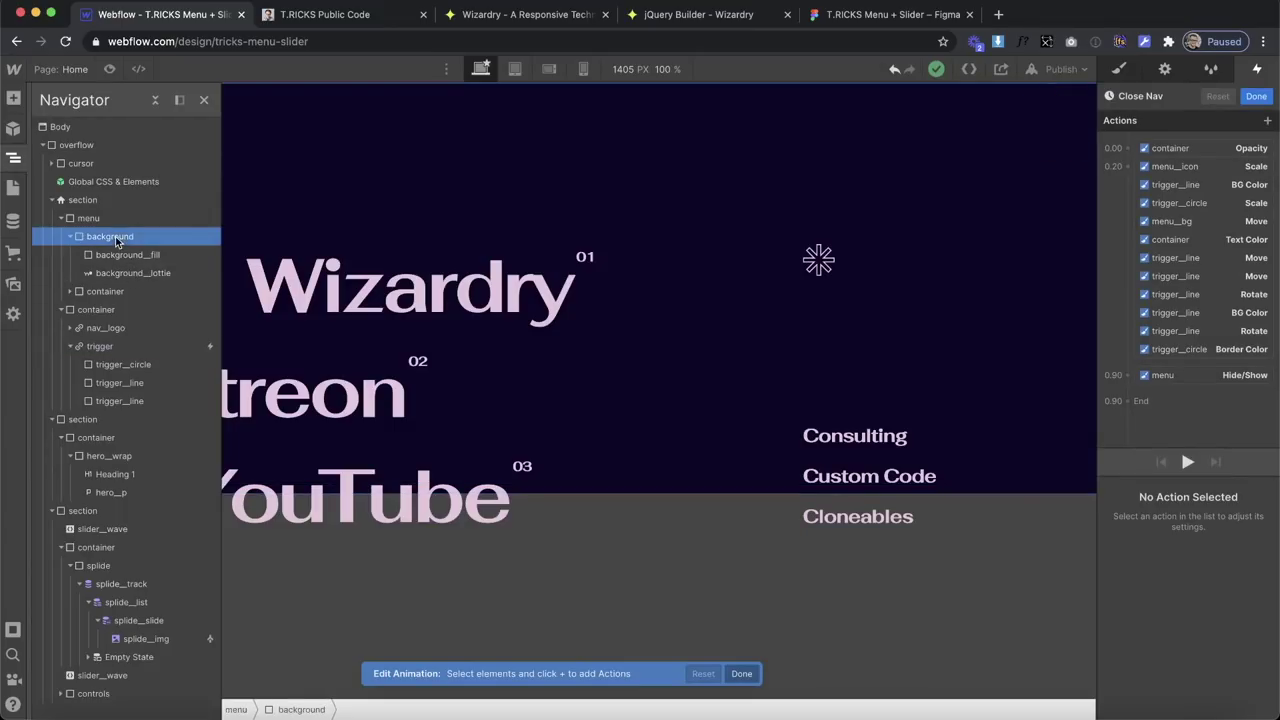
{"action": "left_click", "coordinate": [1124, 168]}
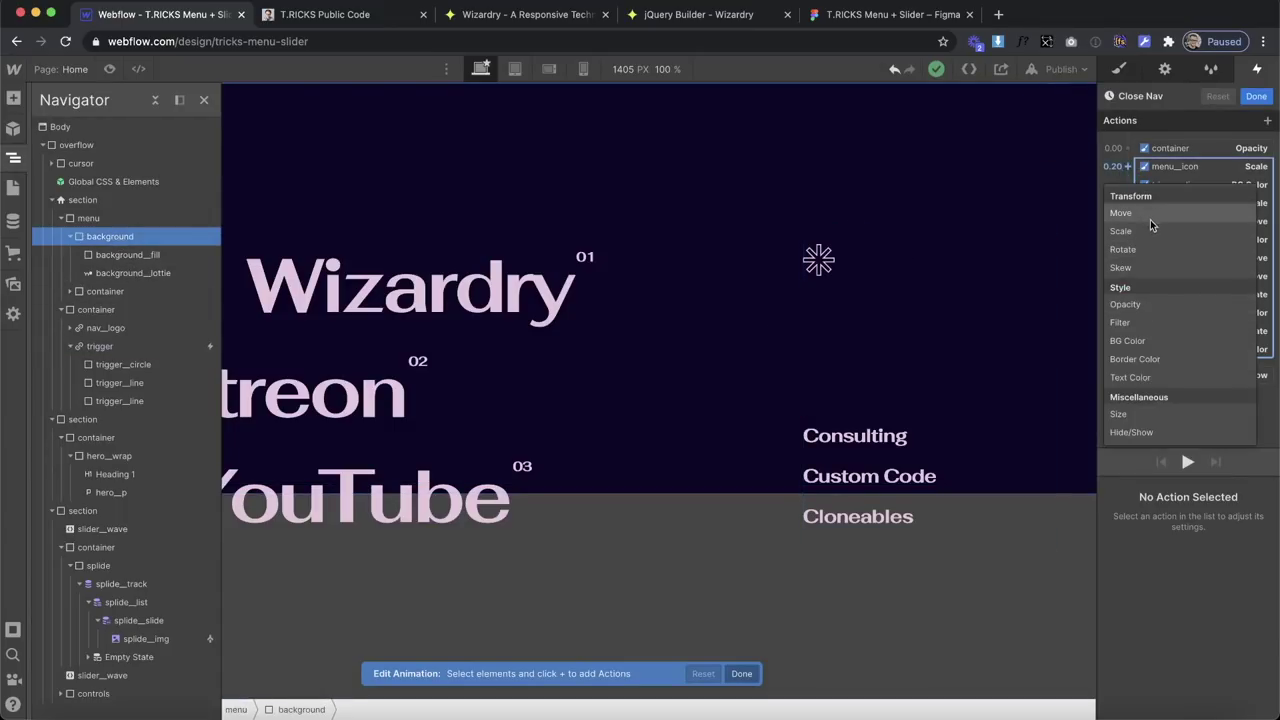
{"action": "left_click", "coordinate": [1121, 213]}
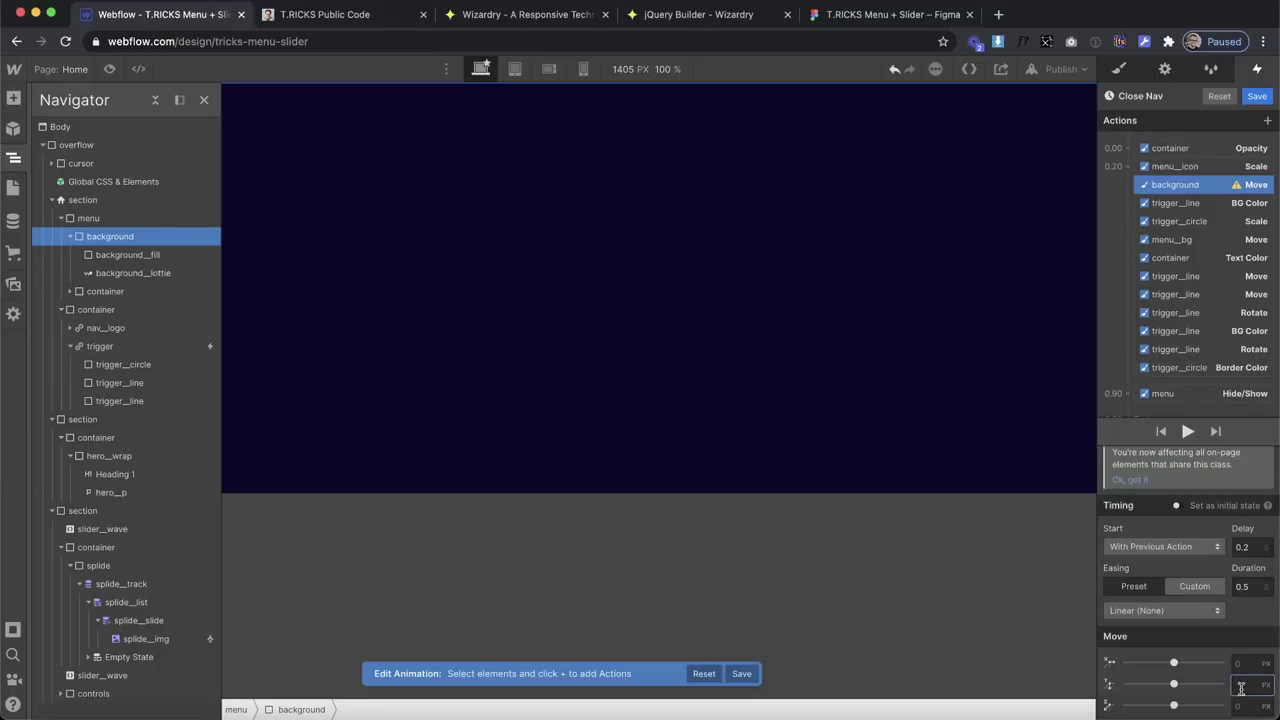
{"action": "key", "text": "Home"}
{"action": "type", "text": "-"}
{"action": "key", "text": "Return"}
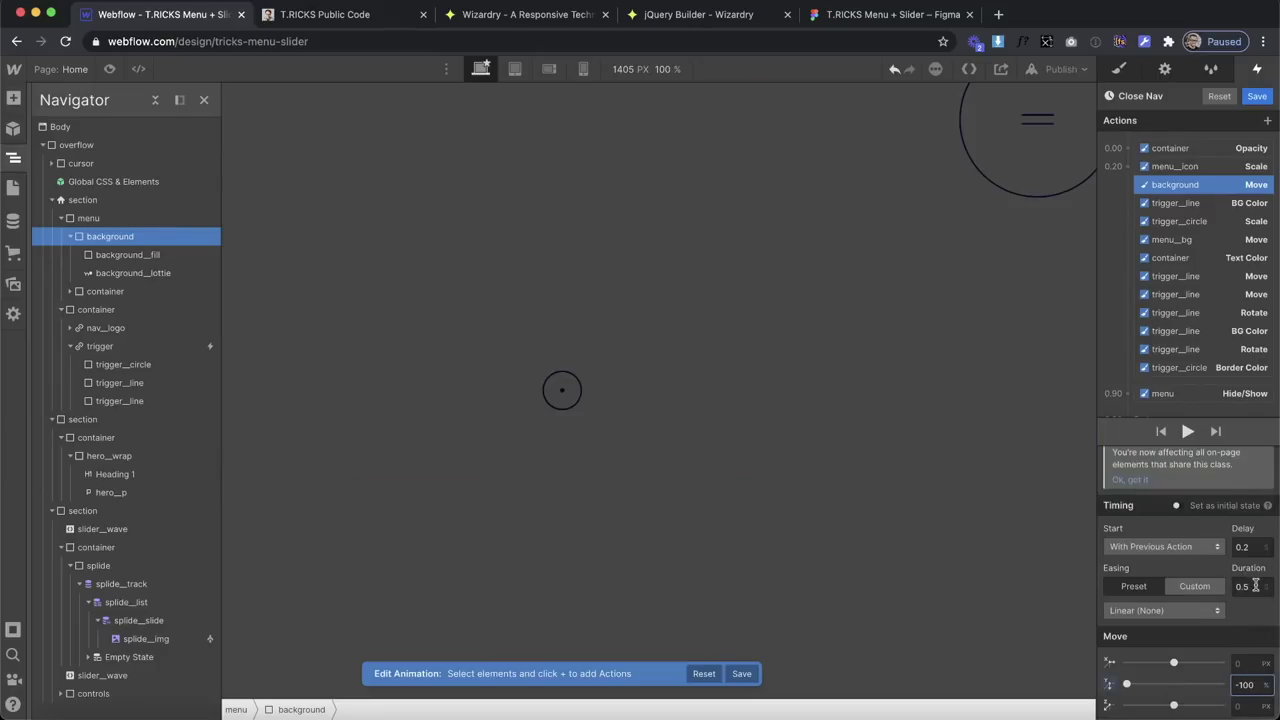
{"action": "type", "text": "0.7"}
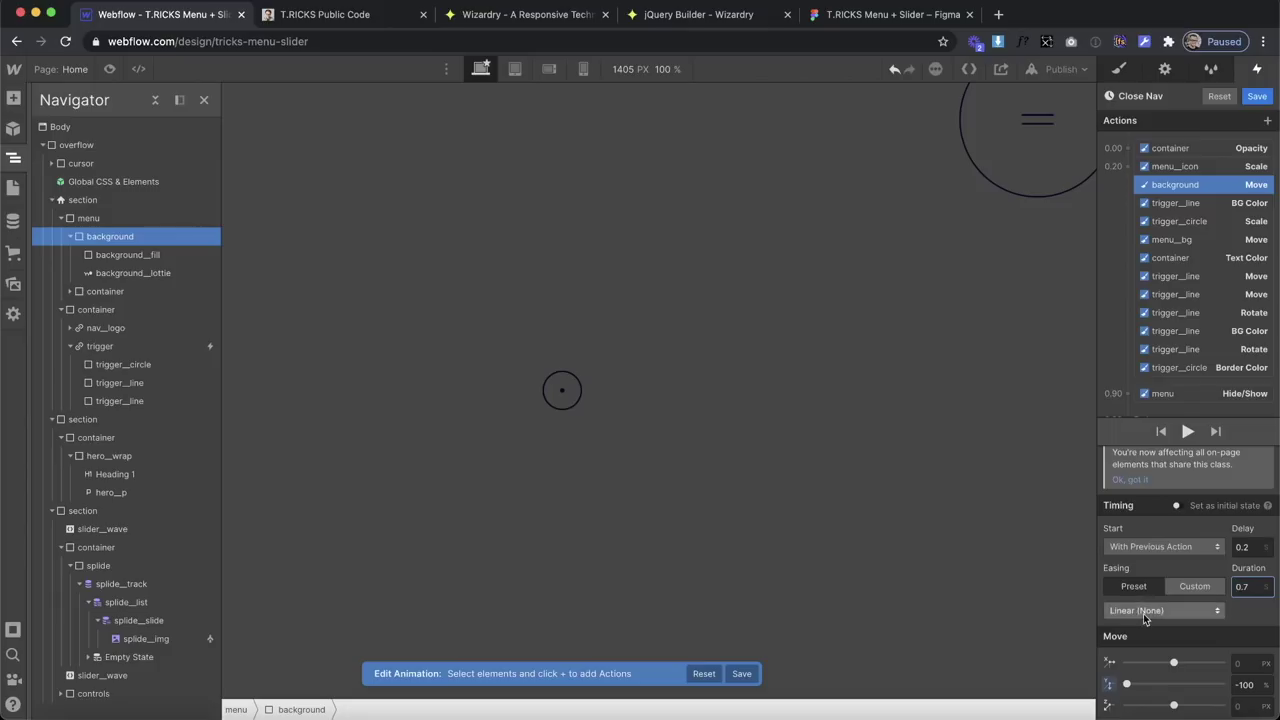
{"action": "left_click", "coordinate": [1160, 610]}
{"action": "left_click", "coordinate": [1145, 457]}
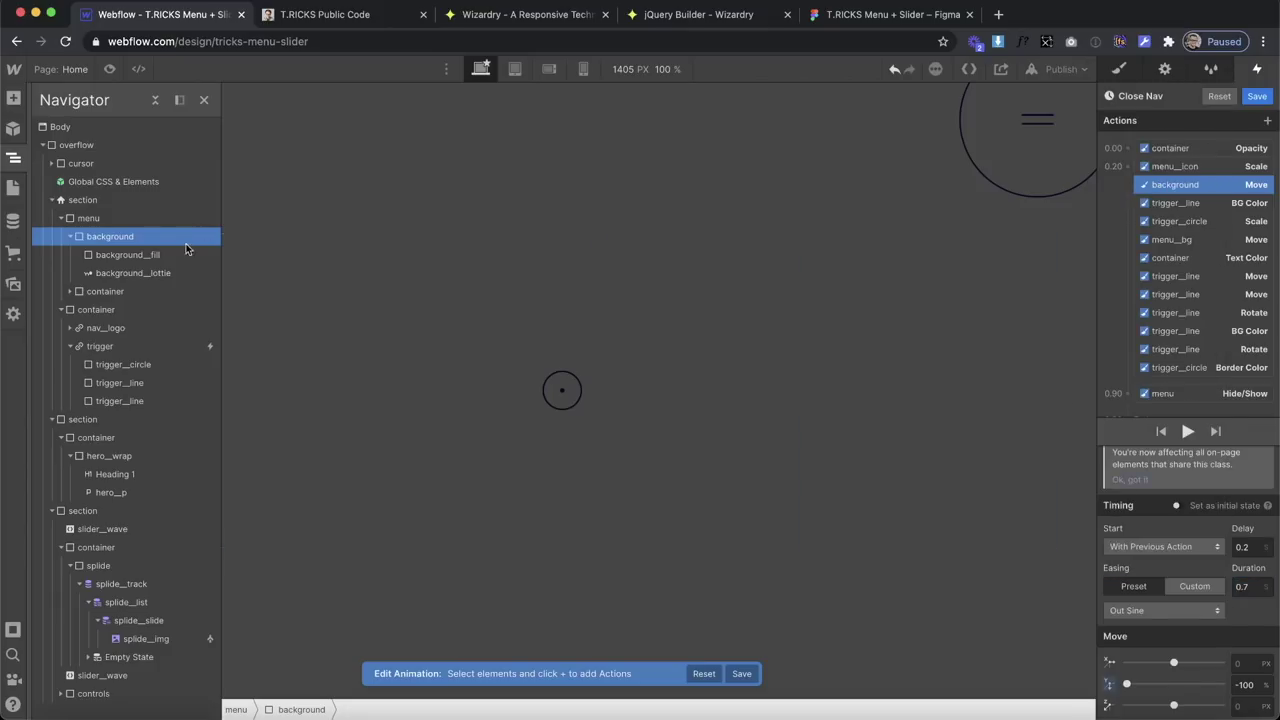
{"action": "left_click", "coordinate": [150, 273]}
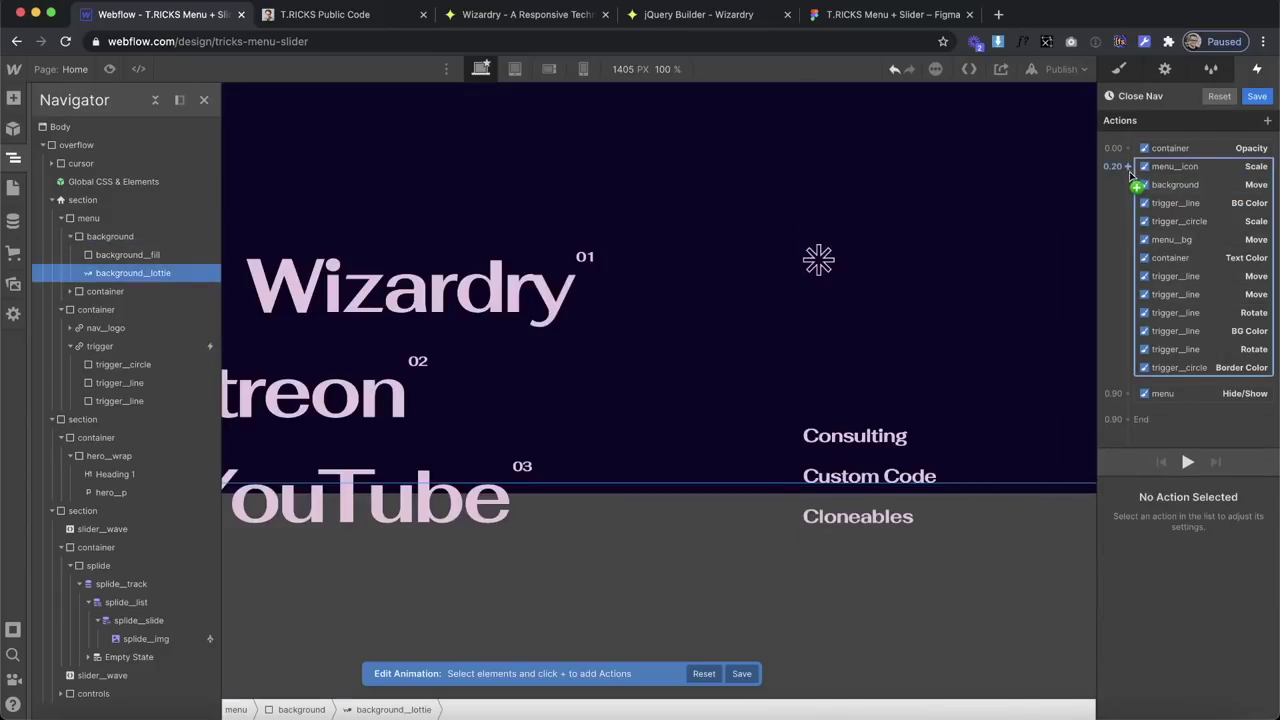
Add a 0.20 Lottie action playing the wave to 99 over 0.8 s with Out Sine.
{"action": "left_click", "coordinate": [1135, 178]}
{"action": "left_click", "coordinate": [1160, 410]}
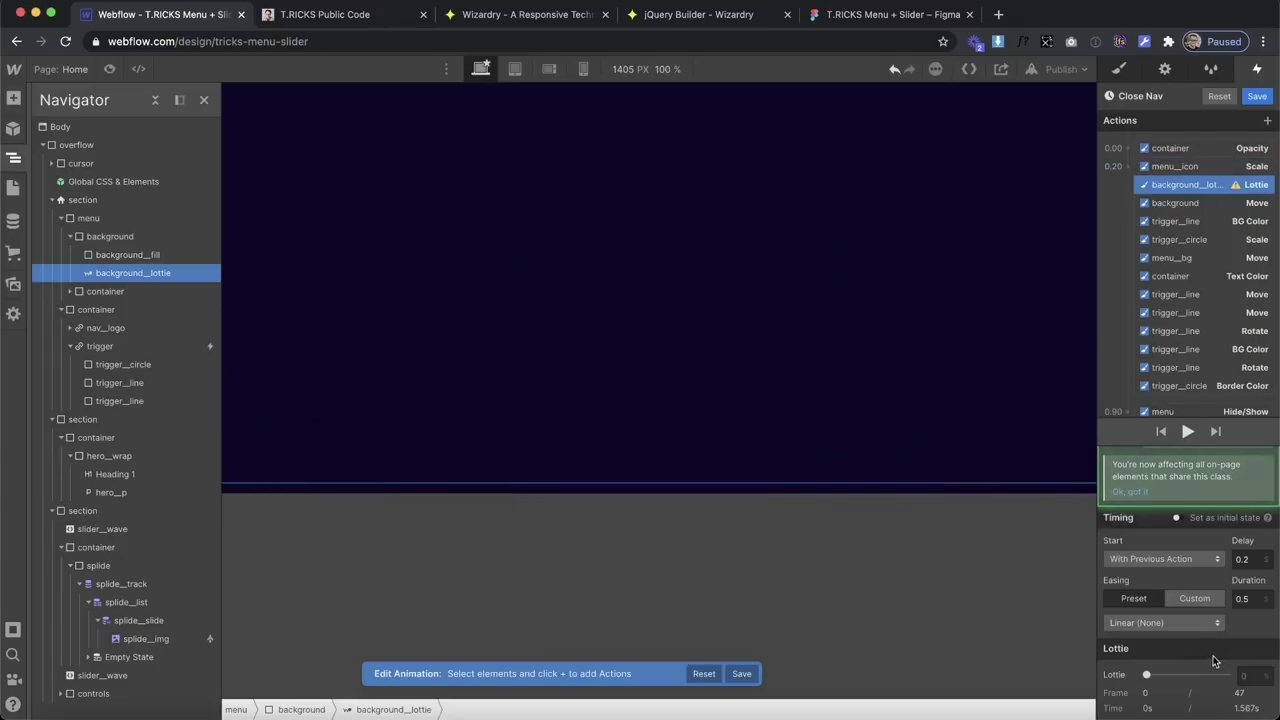
{"action": "left_click_drag", "start_coordinate": [1219, 676], "coordinate": [1227, 676]}
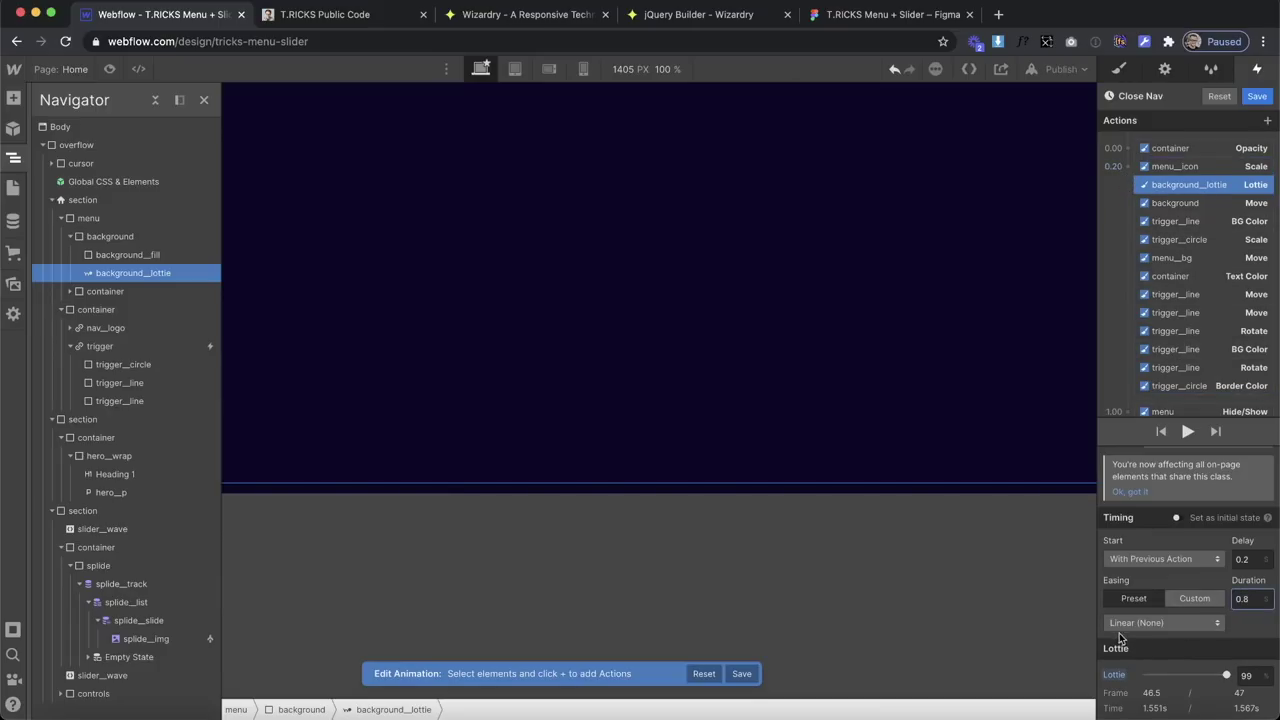
{"action": "left_click", "coordinate": [1160, 622]}
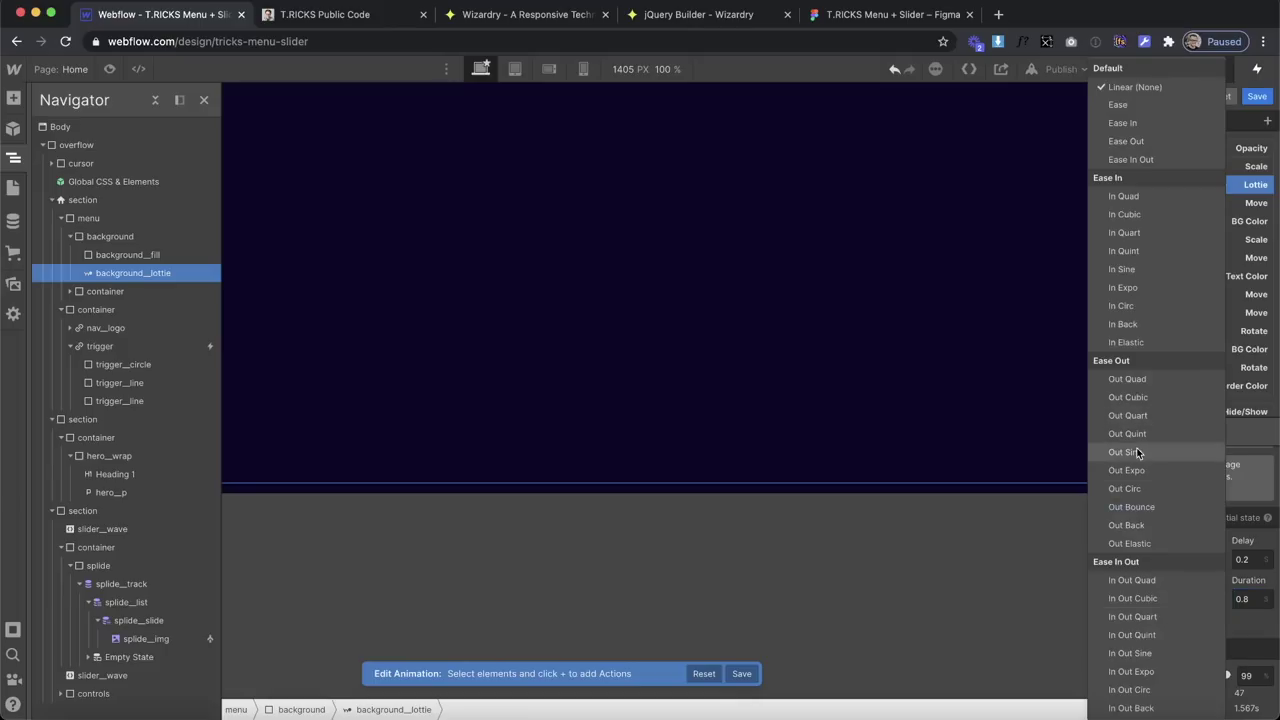
{"action": "left_click", "coordinate": [1138, 449]}
After the menu Hide/Show, add a Lottie action resetting the wave to 0.
{"action": "scroll", "coordinate": [1225, 276], "scroll_direction": "down", "scroll_amount": 1}
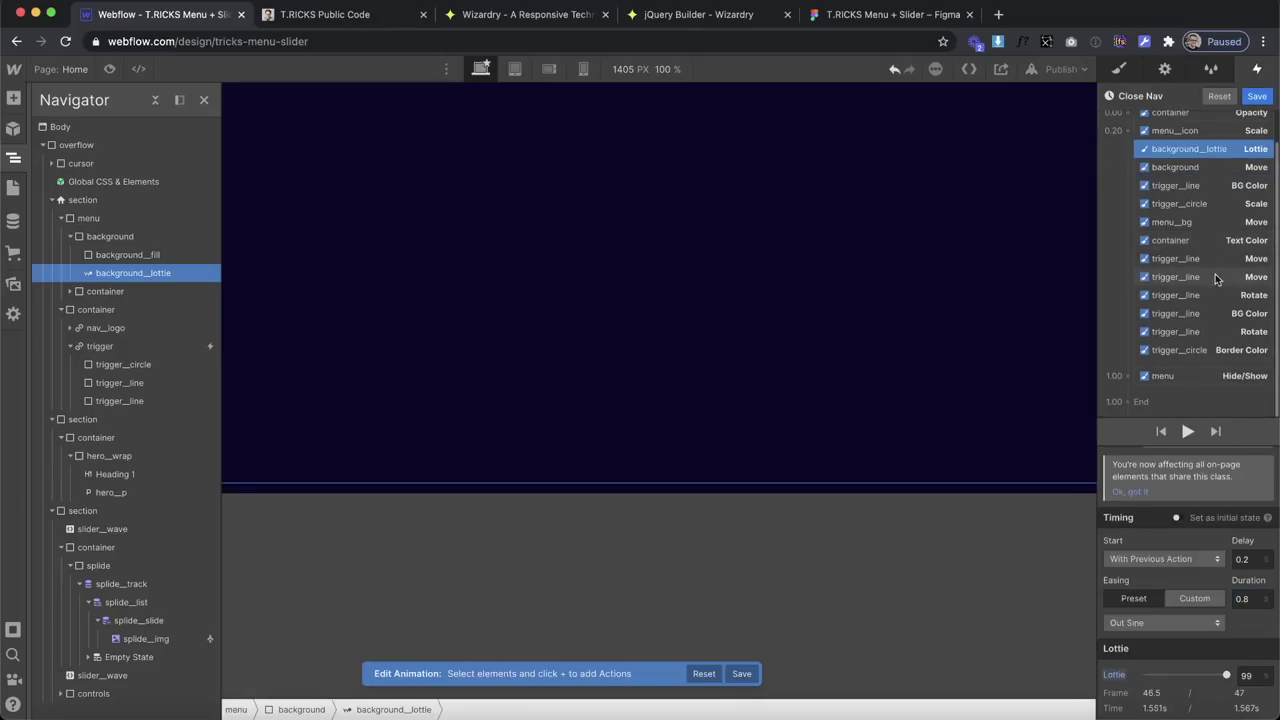
{"action": "left_click", "coordinate": [1126, 376]}
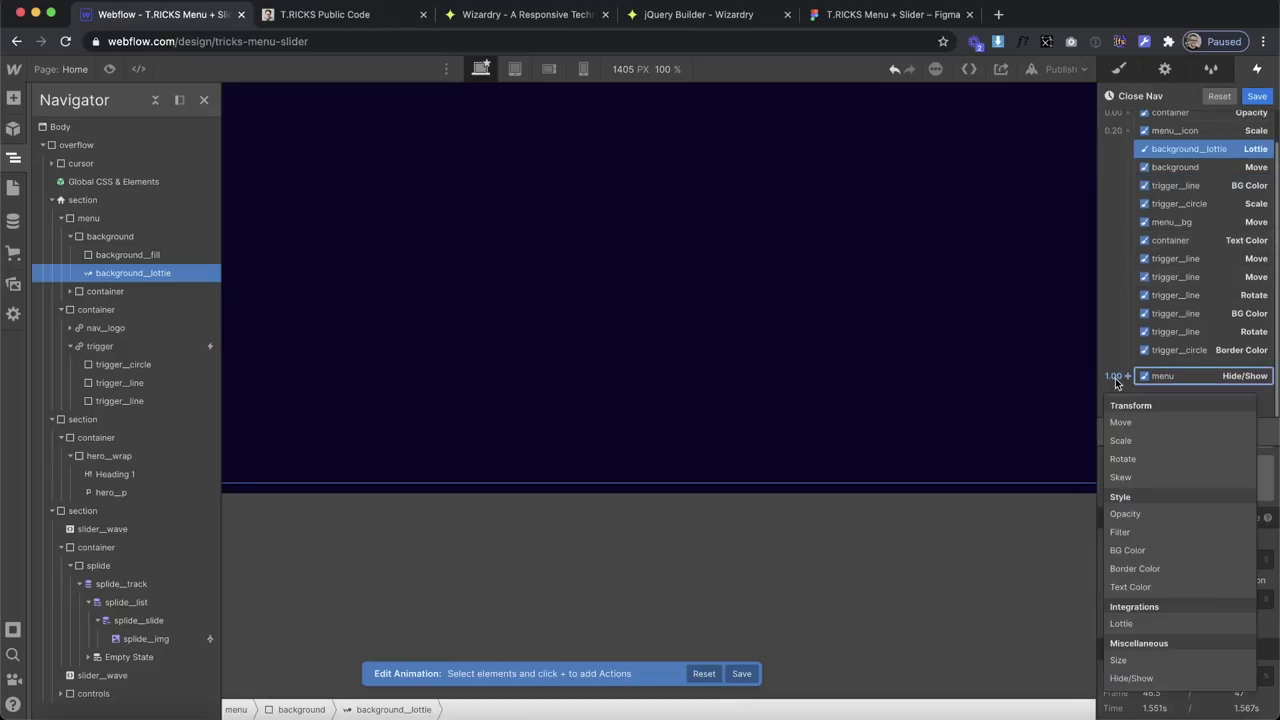
{"action": "left_click", "coordinate": [1136, 626]}
{"action": "left_click", "coordinate": [1246, 599]}
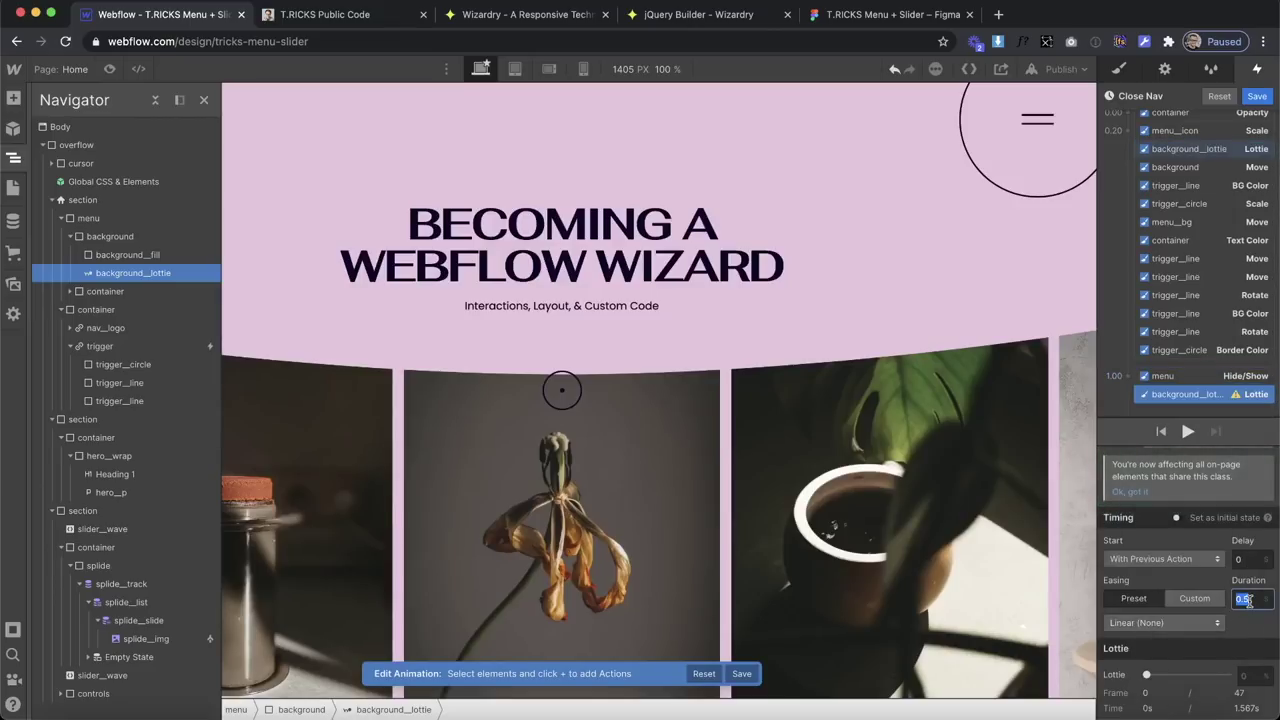
{"action": "left_click_drag", "start_coordinate": [1147, 675], "coordinate": [1165, 677]}
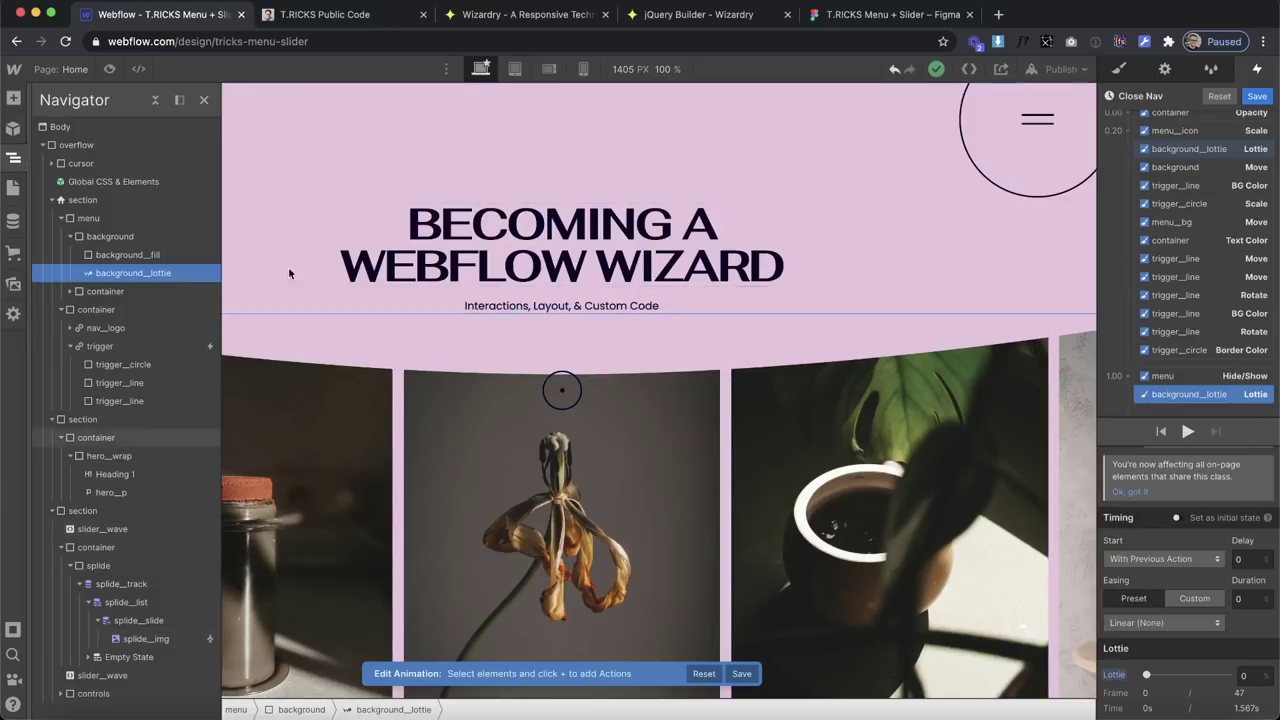
Reset the menu's background colour to transparent and set its Display to None.
{"action": "left_click", "coordinate": [88, 218]}
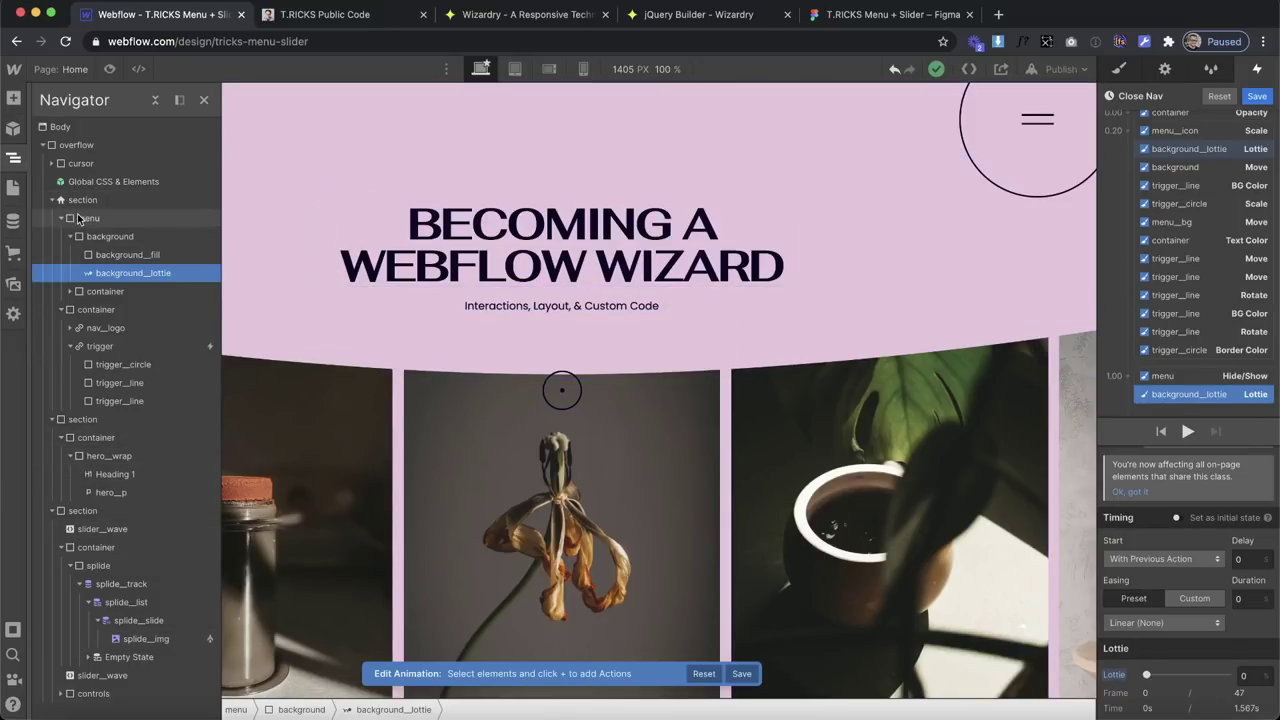
{"action": "left_click", "coordinate": [1119, 70]}
{"action": "scroll", "coordinate": [1143, 500], "scroll_direction": "down", "scroll_amount": 10}
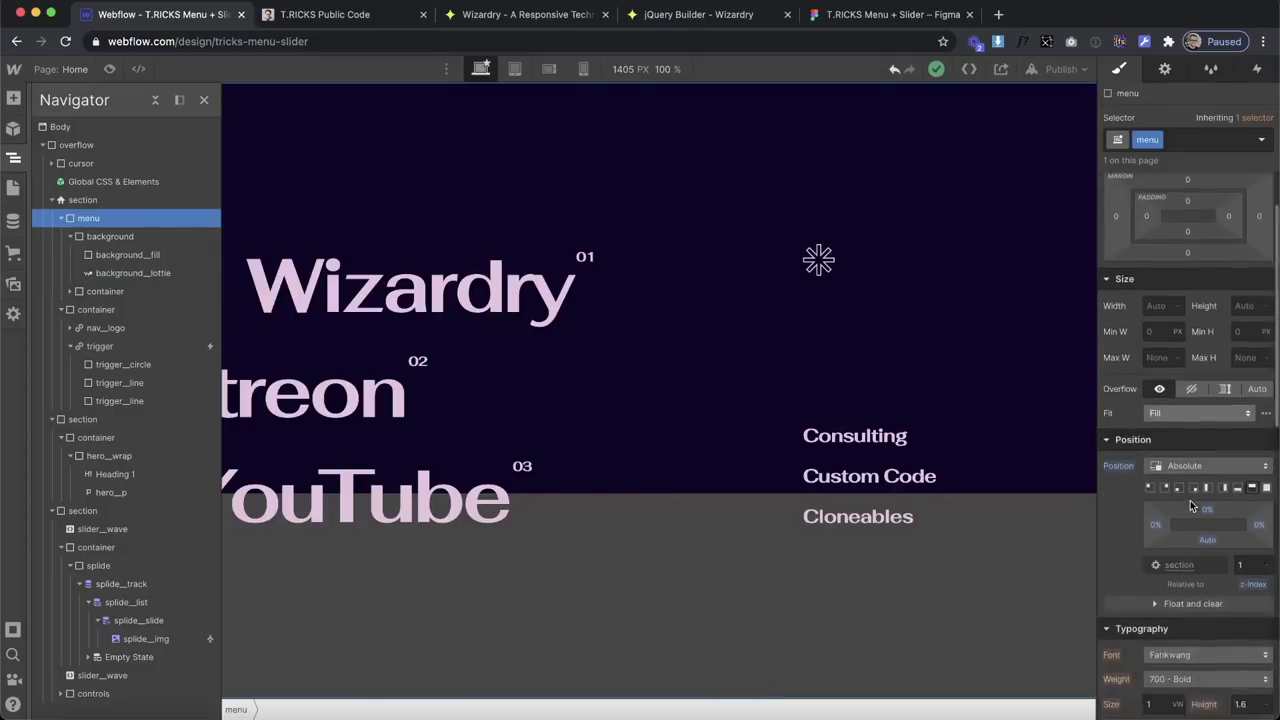
{"action": "left_click", "coordinate": [1114, 528]}
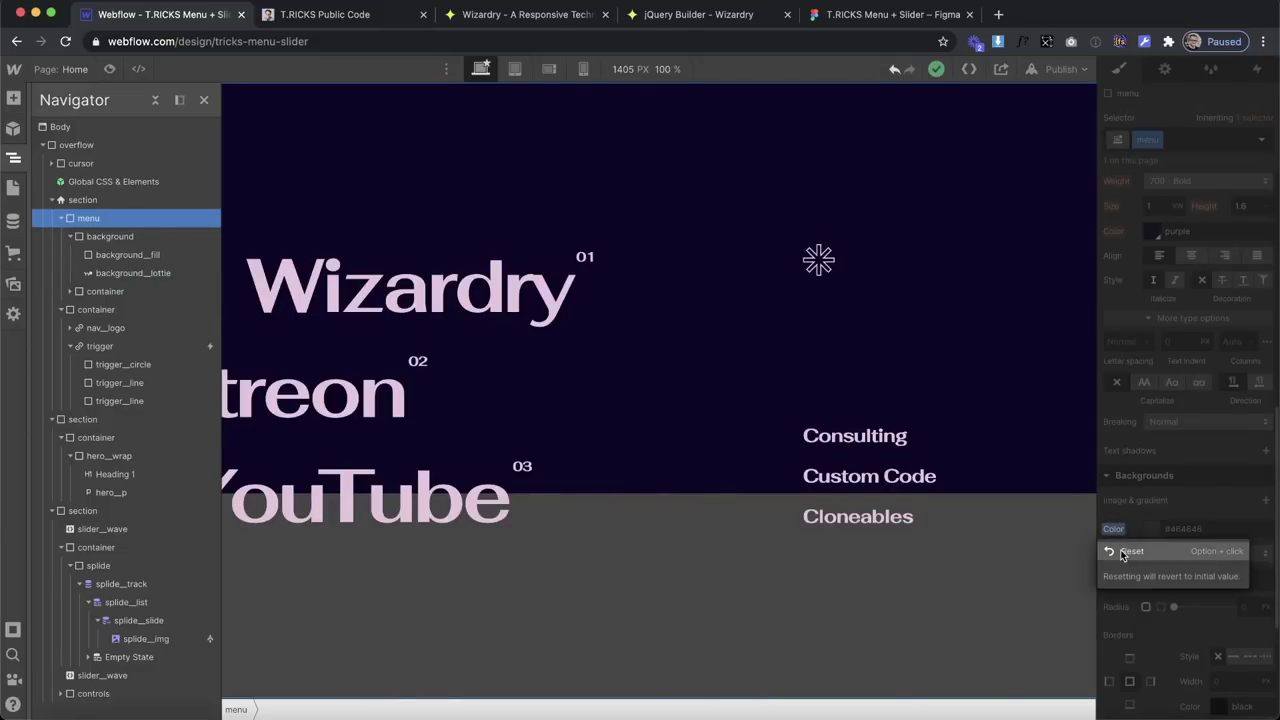
{"action": "left_click", "coordinate": [1122, 549]}
{"action": "scroll", "coordinate": [1246, 218], "scroll_direction": "up", "scroll_amount": 10}
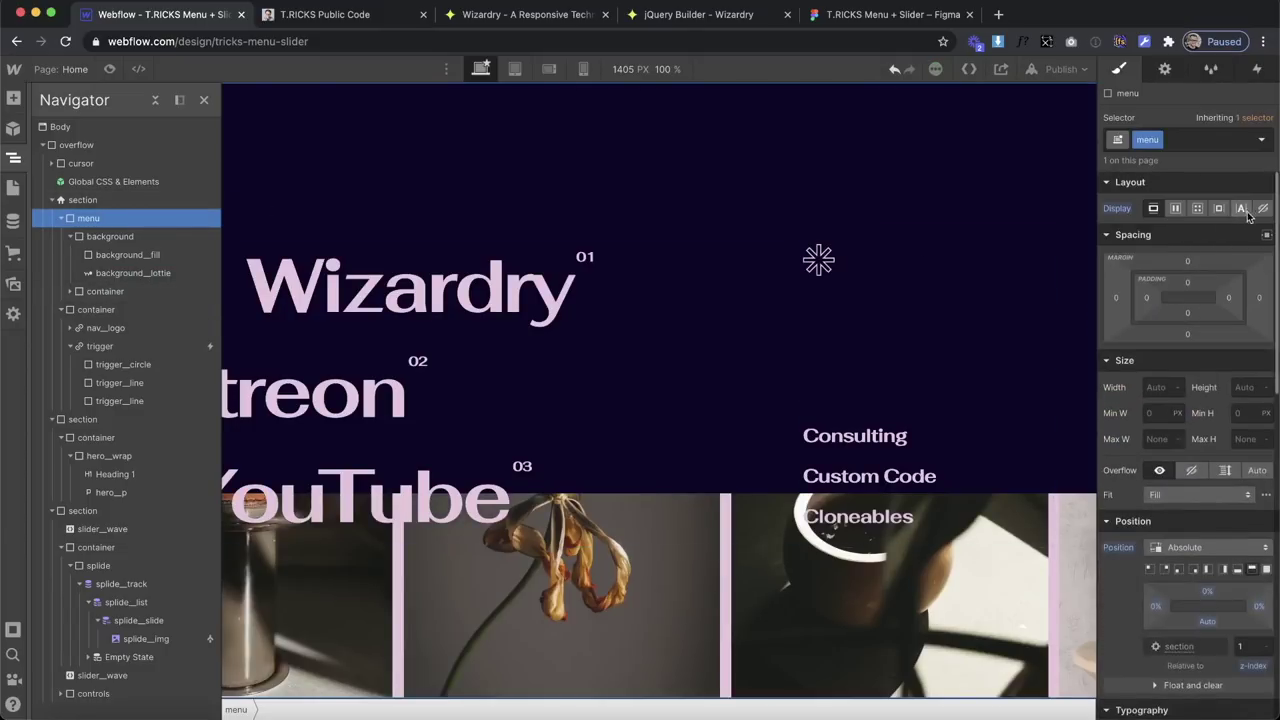
{"action": "left_click", "coordinate": [1262, 209]}
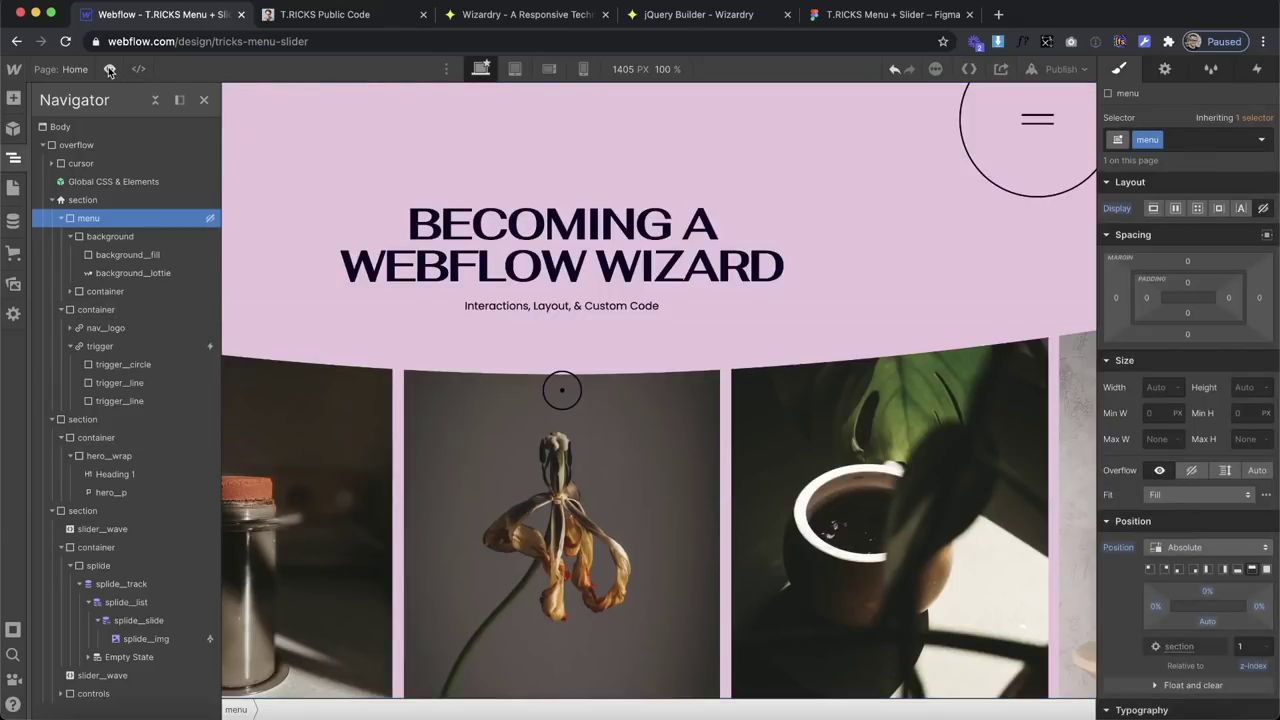
Preview the site, toggling the hamburger menu open and closed several times.
{"action": "left_click", "coordinate": [110, 69]}
{"action": "left_click", "coordinate": [1208, 128]}
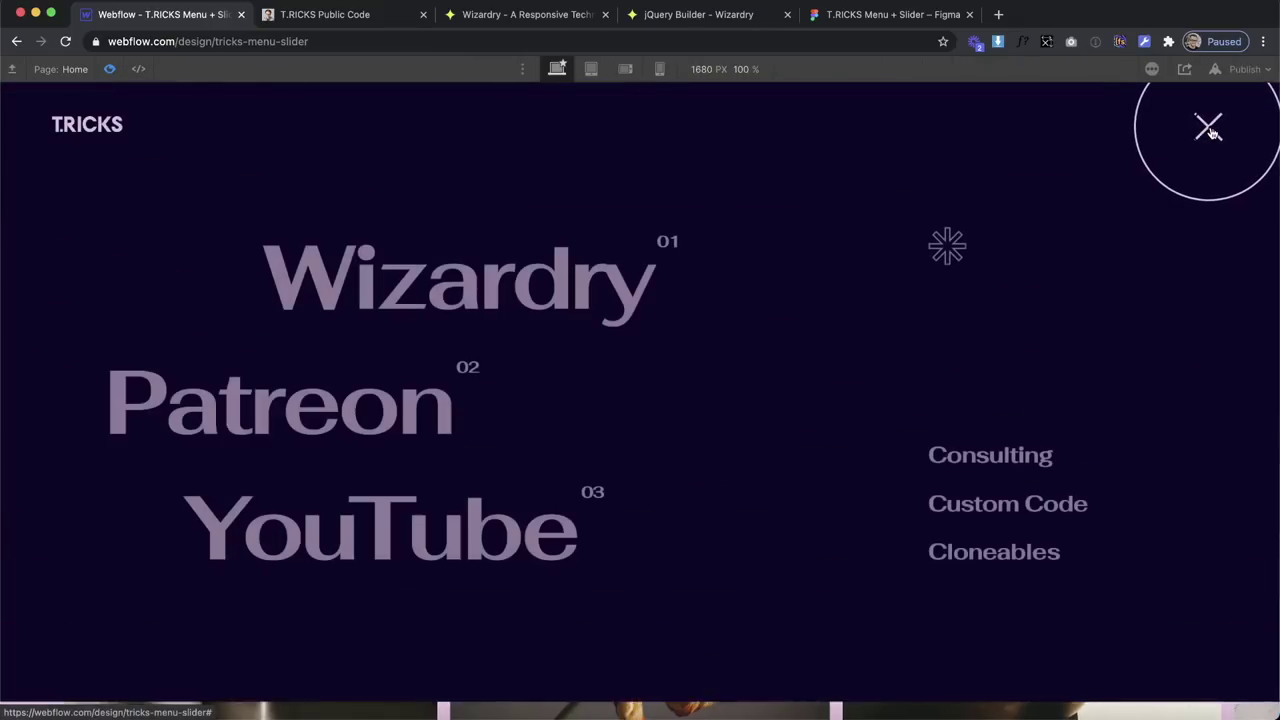
{"action": "left_click", "coordinate": [1209, 128]}
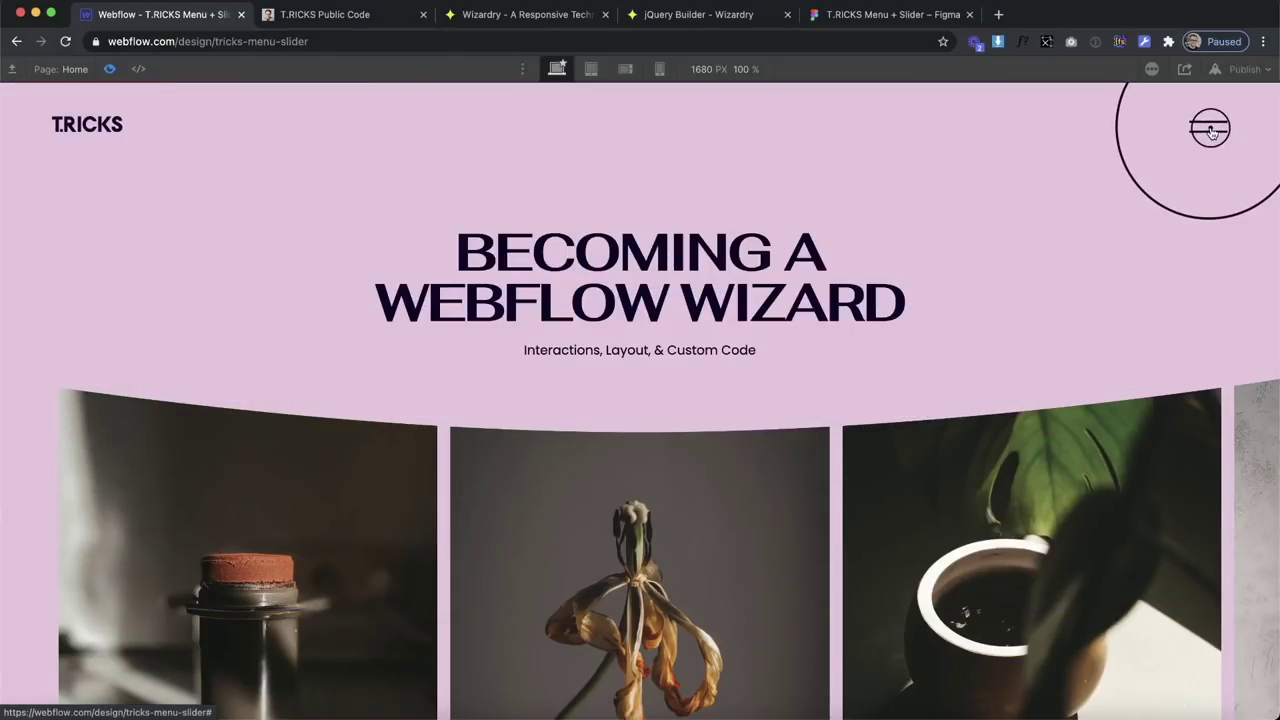
{"action": "left_click", "coordinate": [1210, 128]}
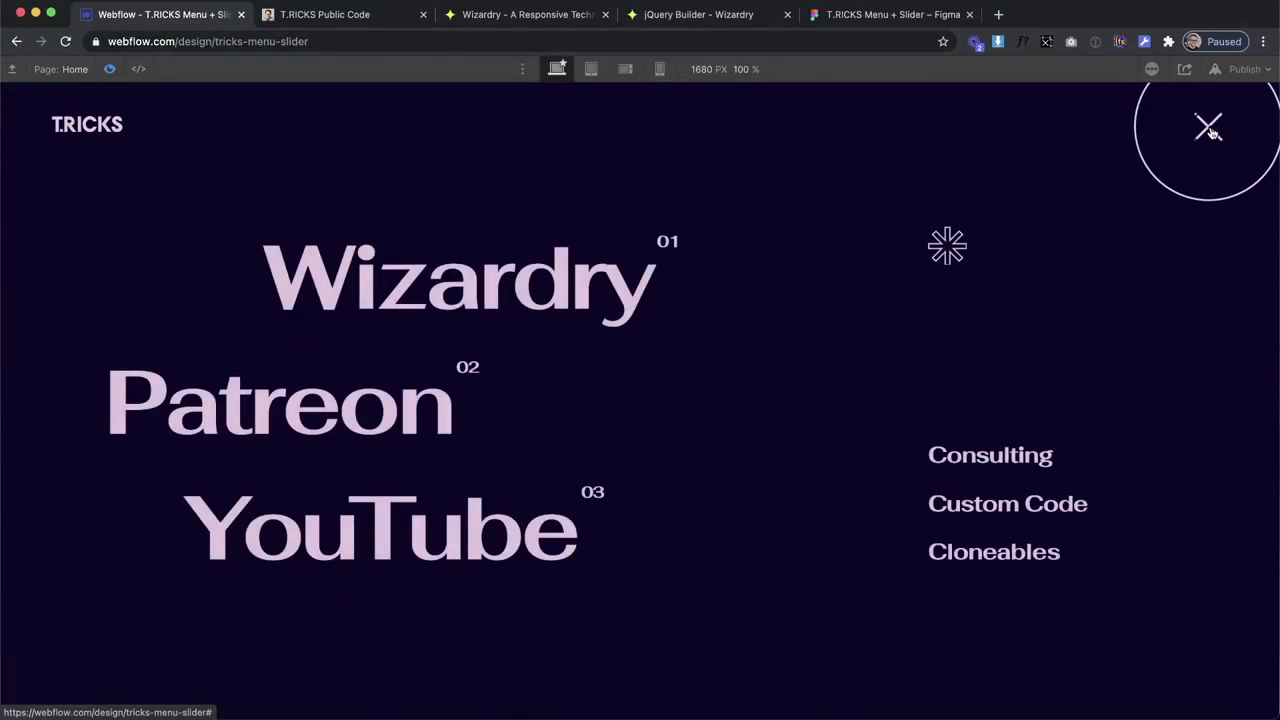
{"action": "left_click", "coordinate": [1210, 128]}
{"action": "left_click", "coordinate": [1210, 128]}
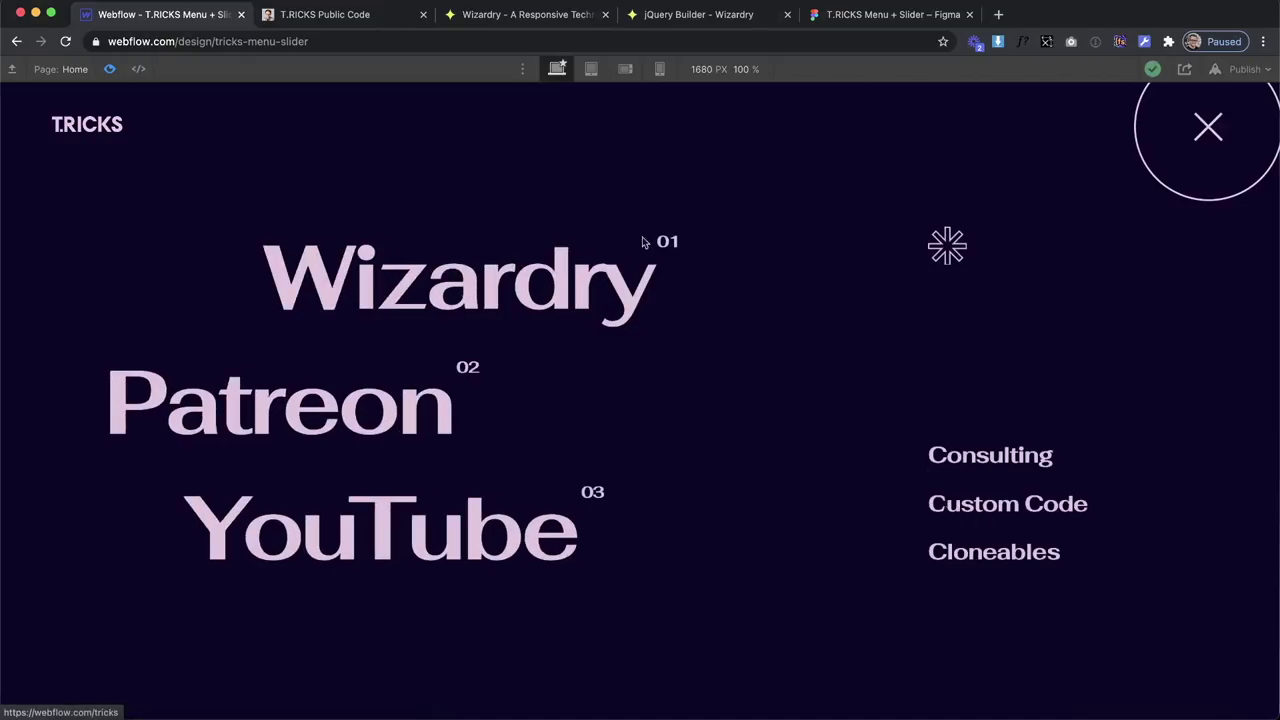
{"action": "left_click", "coordinate": [110, 69]}
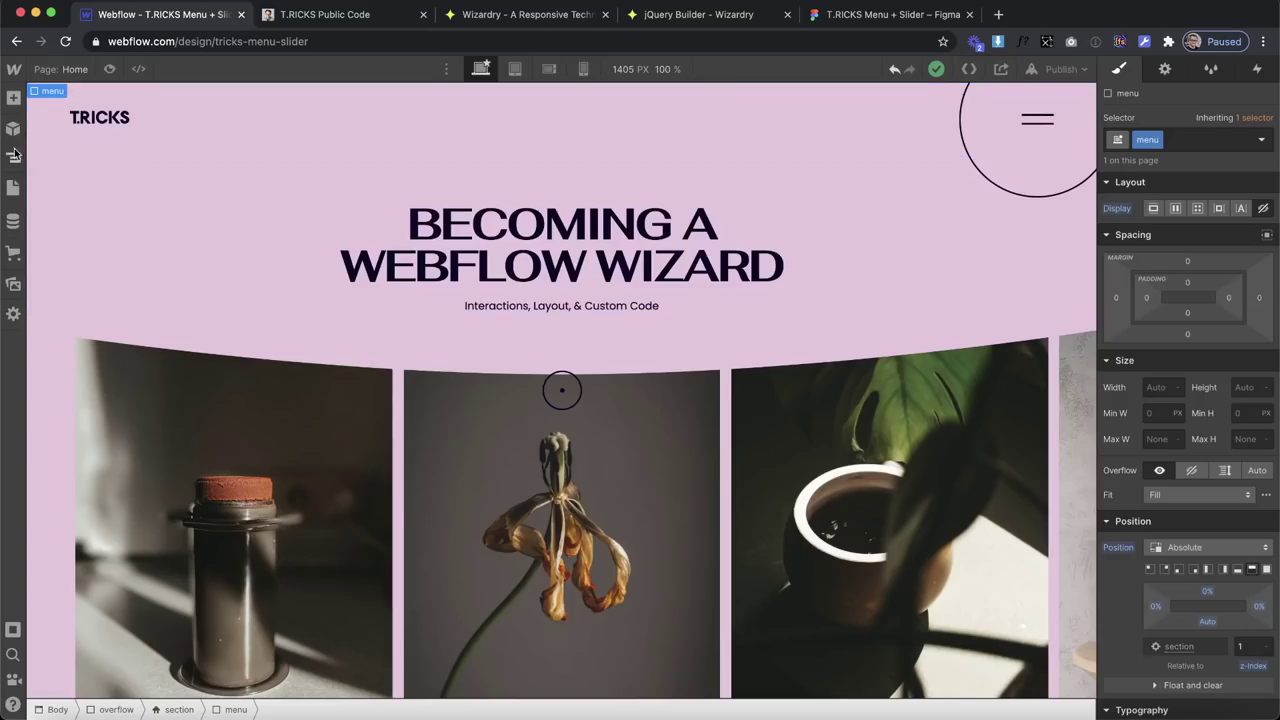
Set the menu Display to Block and select the Wizardry link's container.
{"action": "left_click", "coordinate": [1154, 209]}
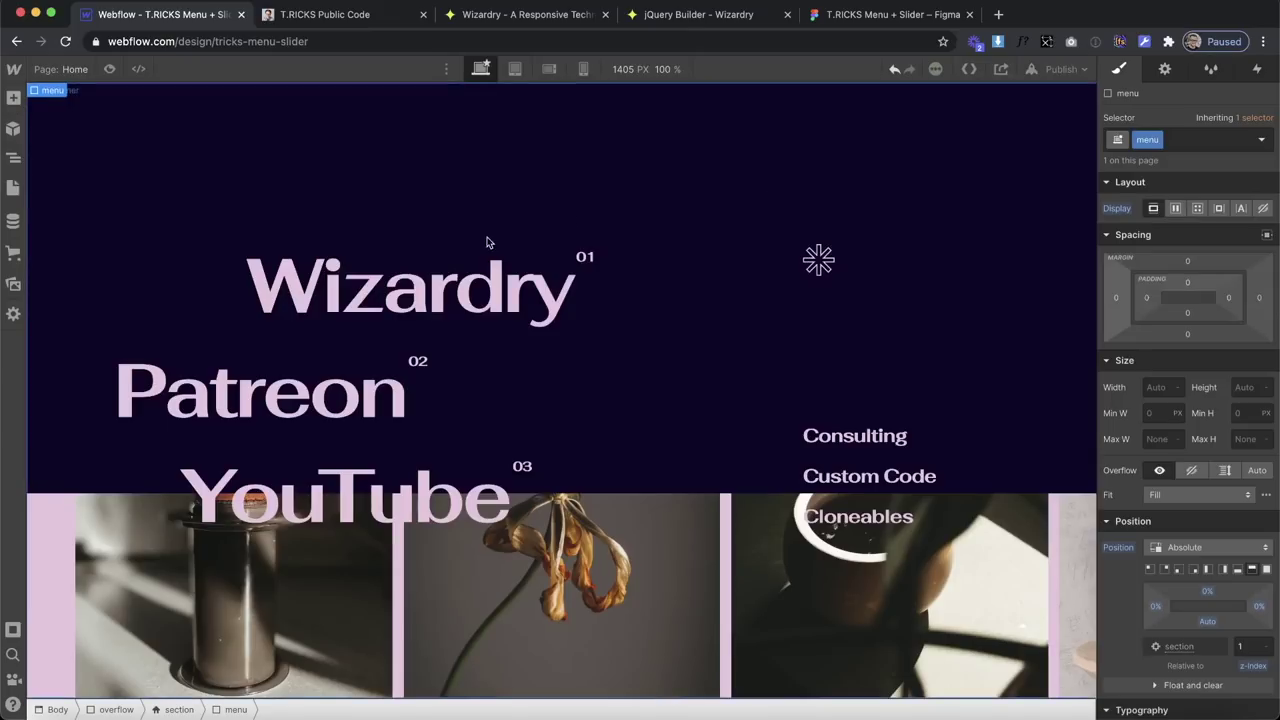
{"action": "left_click", "coordinate": [322, 288]}
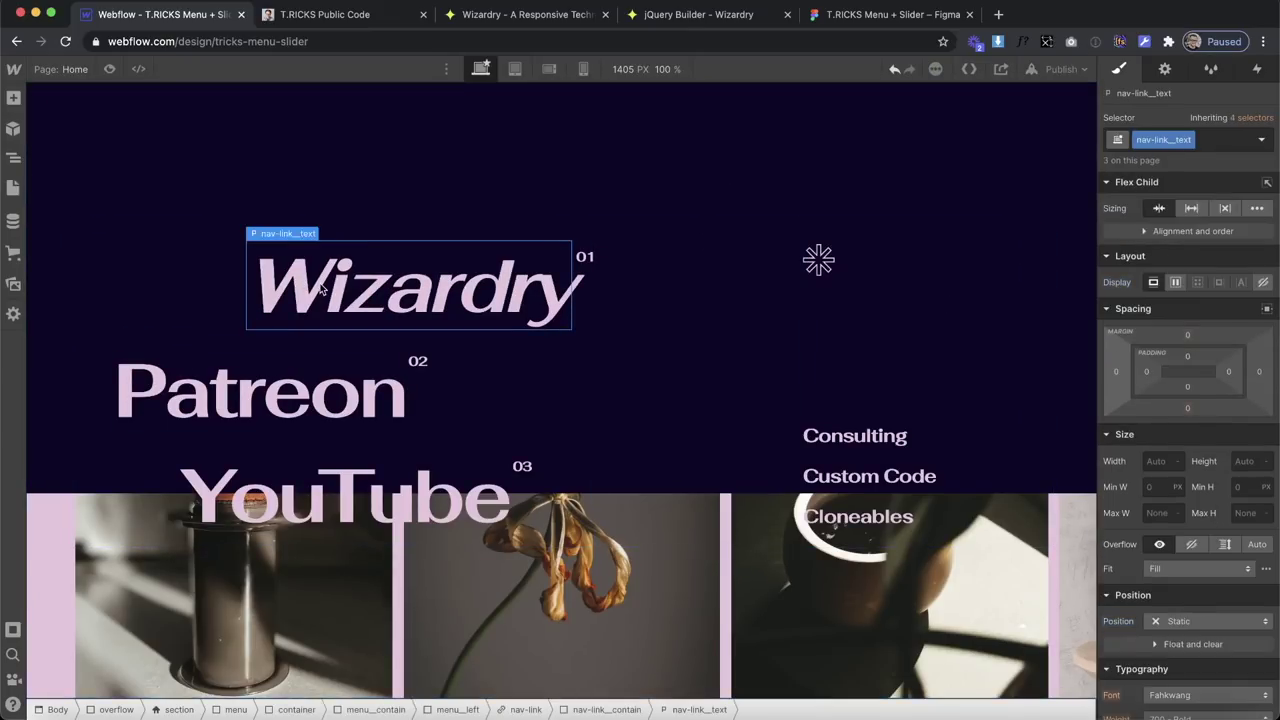
{"action": "key", "text": "super+Up"}
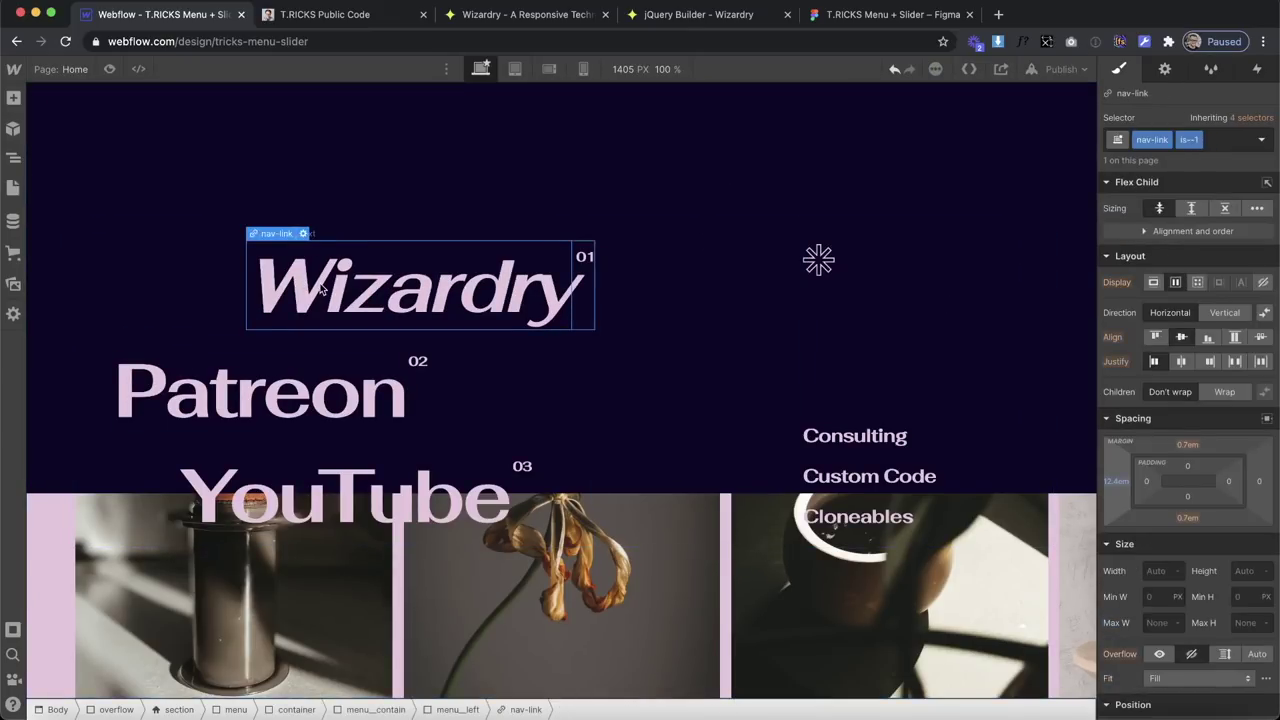
{"action": "scroll", "coordinate": [1190, 463], "scroll_direction": "down", "scroll_amount": 3}
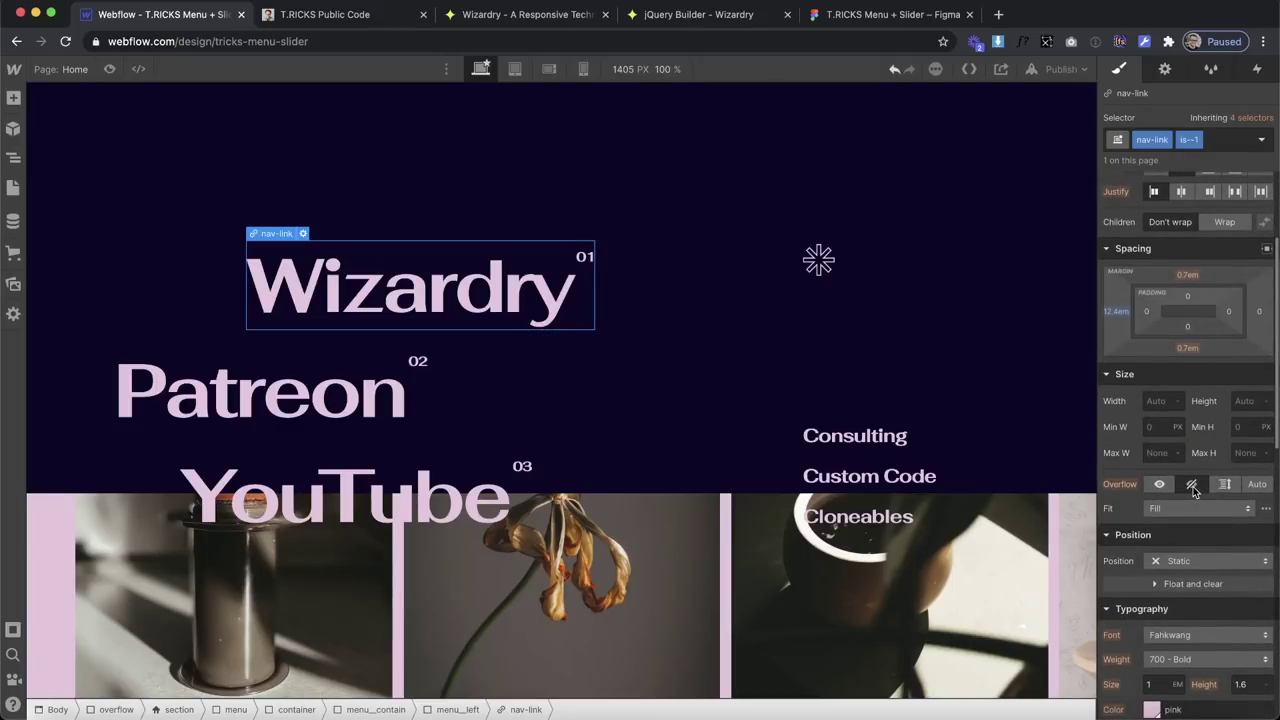
{"action": "left_click", "coordinate": [450, 290]}
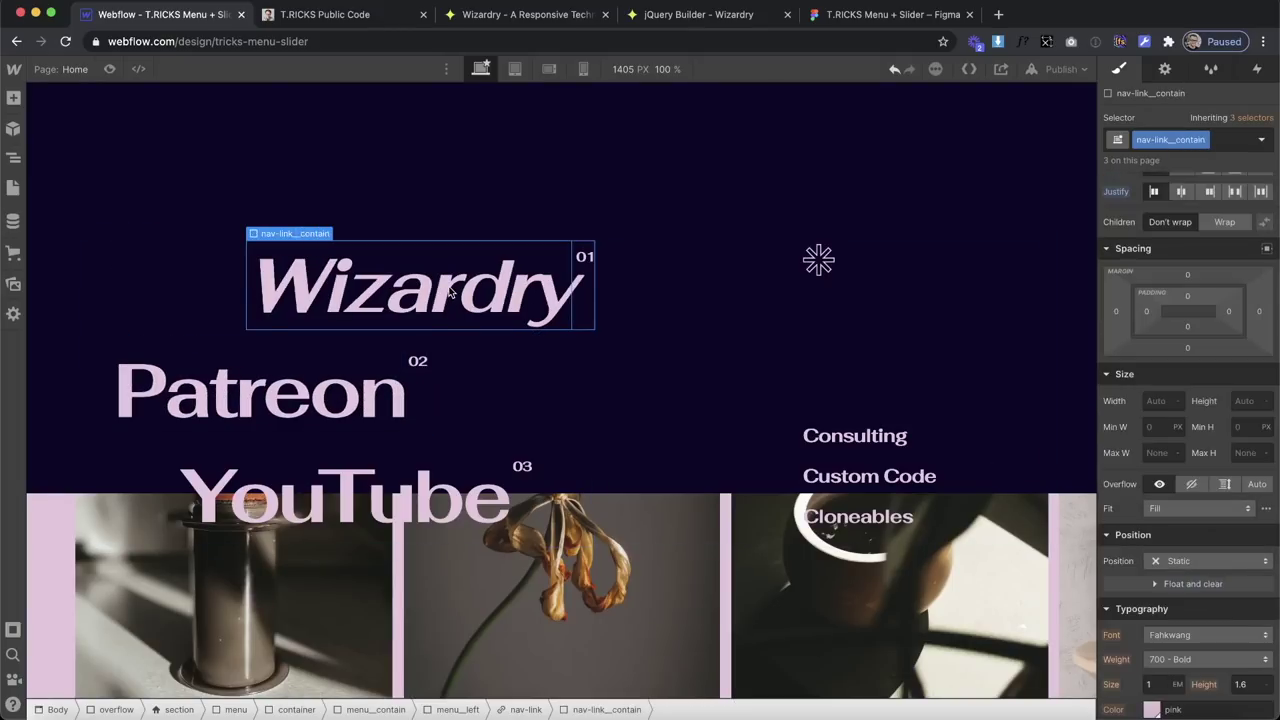
Add a Move transform to the link container, dragging Y to about 119px.
{"action": "scroll", "coordinate": [1210, 330], "scroll_direction": "down", "scroll_amount": 5}
{"action": "scroll", "coordinate": [1216, 313], "scroll_direction": "up", "scroll_amount": 8}
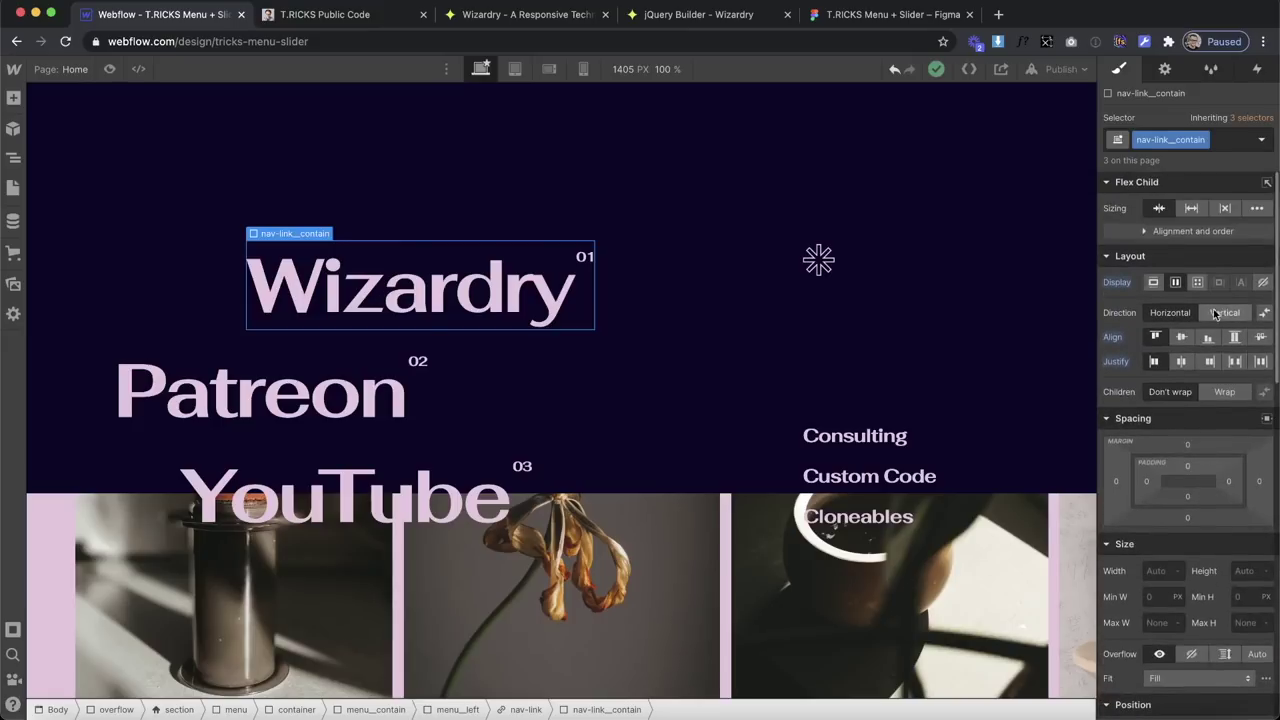
{"action": "scroll", "coordinate": [1205, 400], "scroll_direction": "down", "scroll_amount": 10}
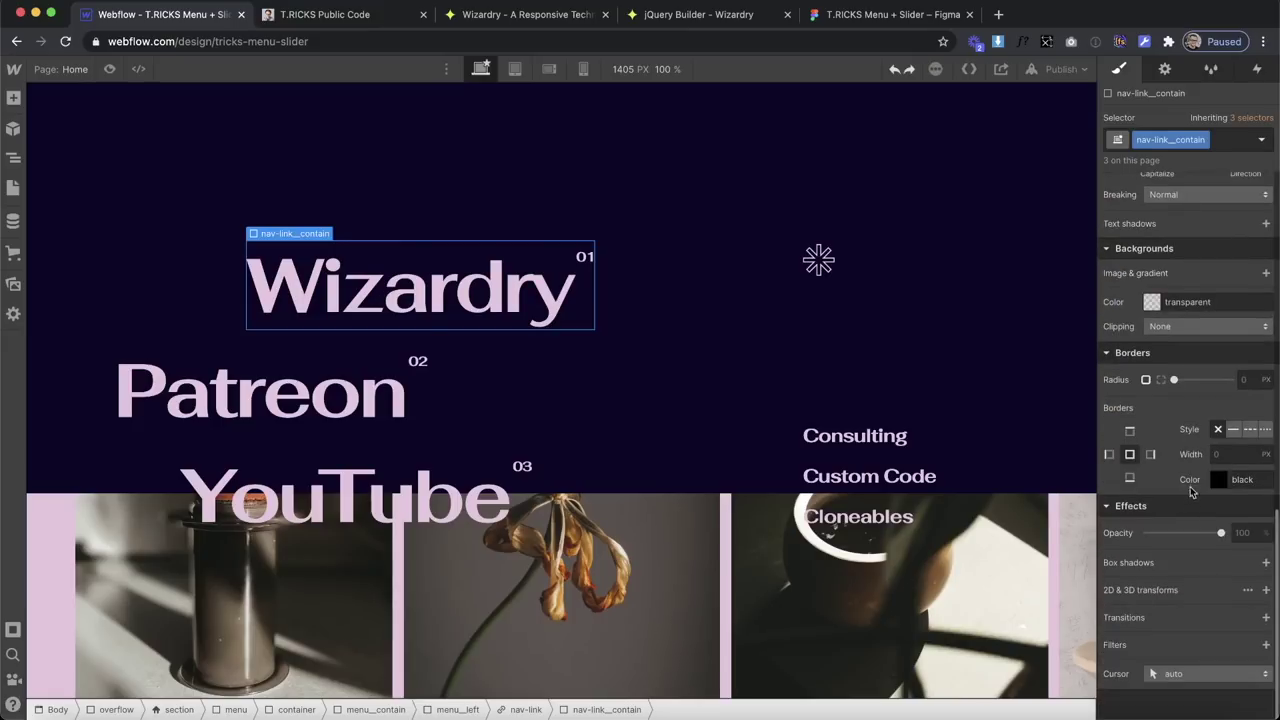
{"action": "left_click", "coordinate": [1265, 591]}
{"action": "mouse_move", "coordinate": [1178, 558]}
{"action": "left_mouse_down"}
{"action": "mouse_move", "coordinate": [1196, 554]}
{"action": "mouse_move", "coordinate": [1164, 554]}
{"action": "mouse_move", "coordinate": [1194, 546]}
{"action": "mouse_move", "coordinate": [1168, 550]}
{"action": "left_mouse_up"}
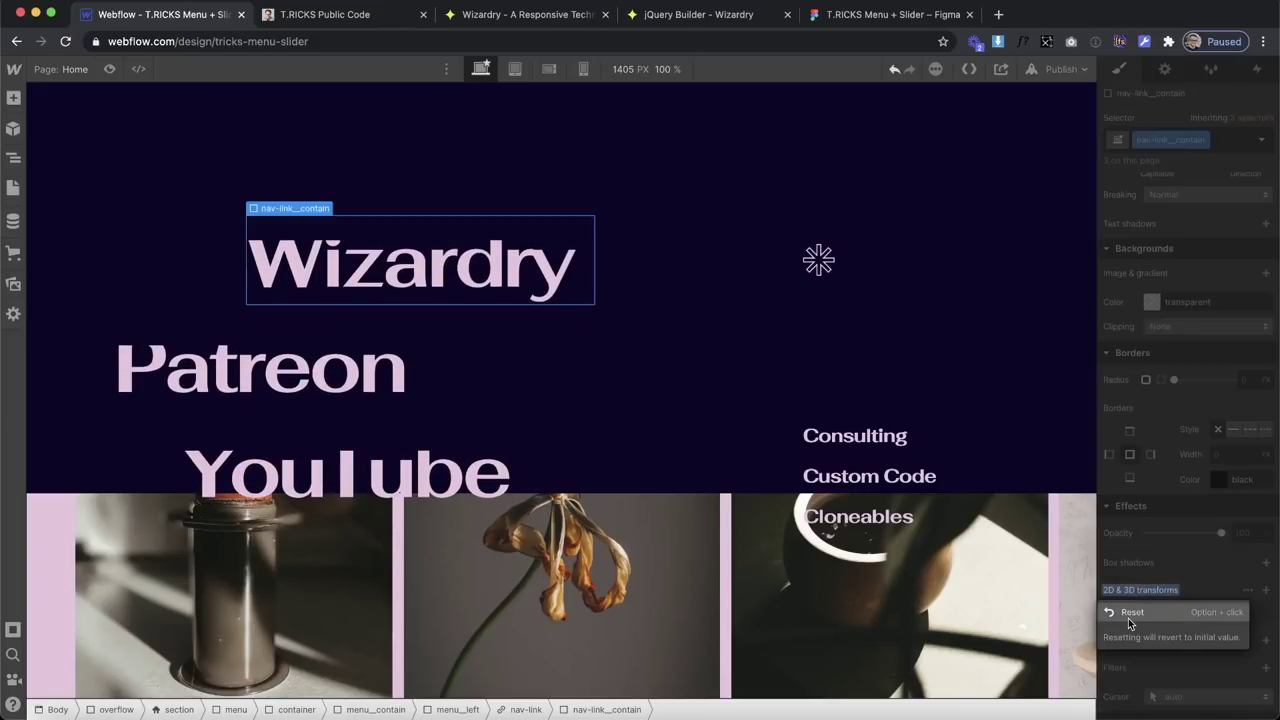
{"action": "left_click", "coordinate": [853, 442]}
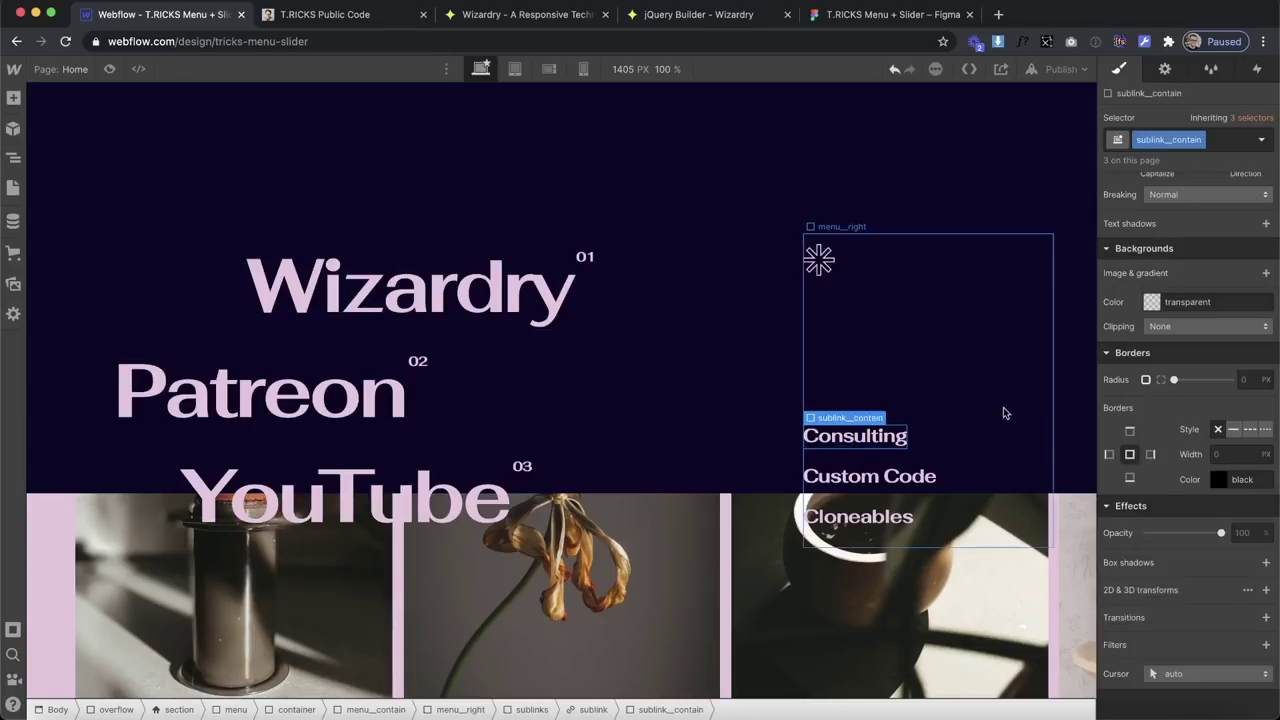
Try a Move transform on the Consulting sublinks, remove it, and select their parent container.
{"action": "left_click", "coordinate": [1266, 591]}
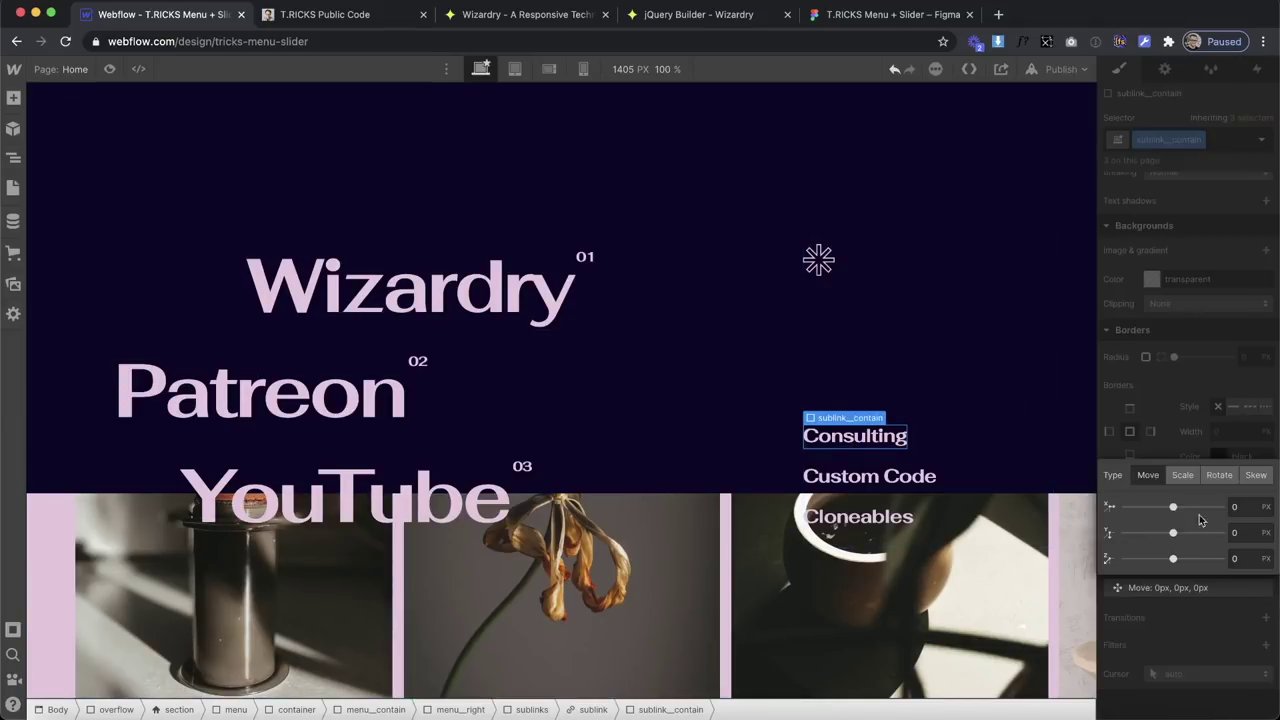
{"action": "left_click", "coordinate": [1166, 518]}
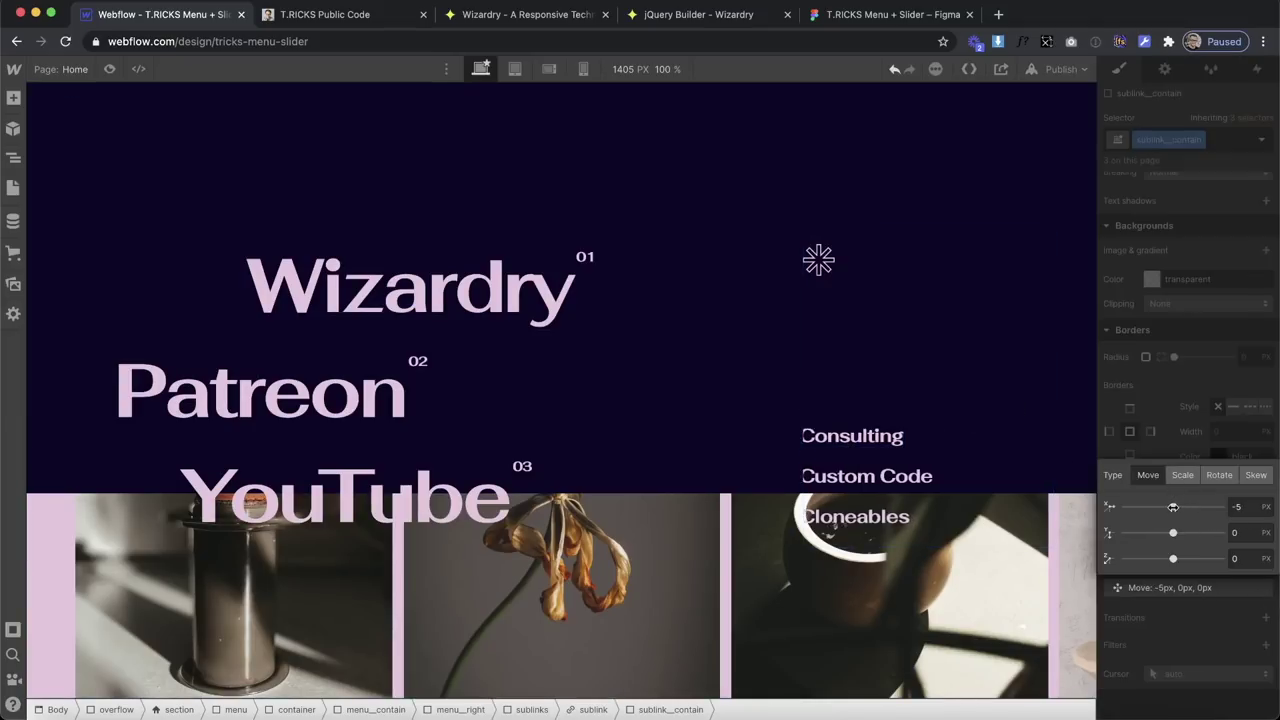
{"action": "mouse_move", "coordinate": [1173, 532]}
{"action": "left_mouse_down"}
{"action": "mouse_move", "coordinate": [1186, 533]}
{"action": "mouse_move", "coordinate": [1169, 533]}
{"action": "left_mouse_up"}
{"action": "left_click", "coordinate": [1185, 619]}
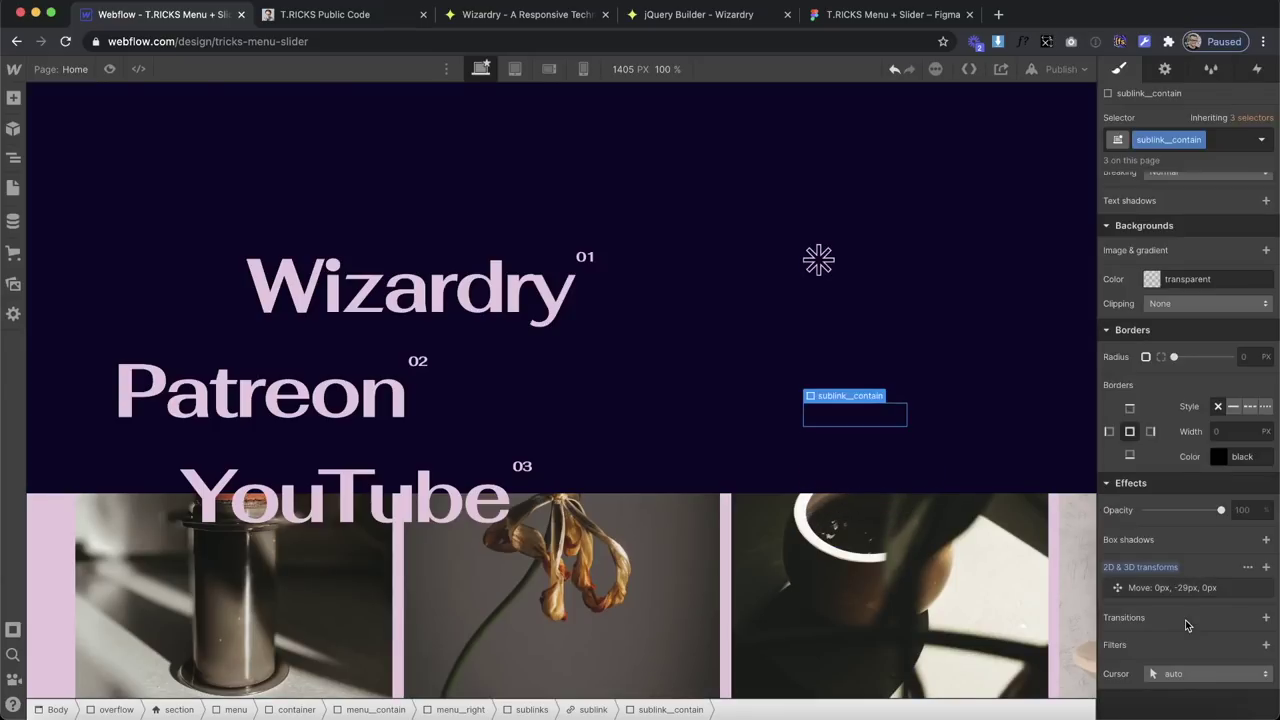
{"action": "left_click", "coordinate": [1146, 587]}
{"action": "key", "text": "BackSpace"}
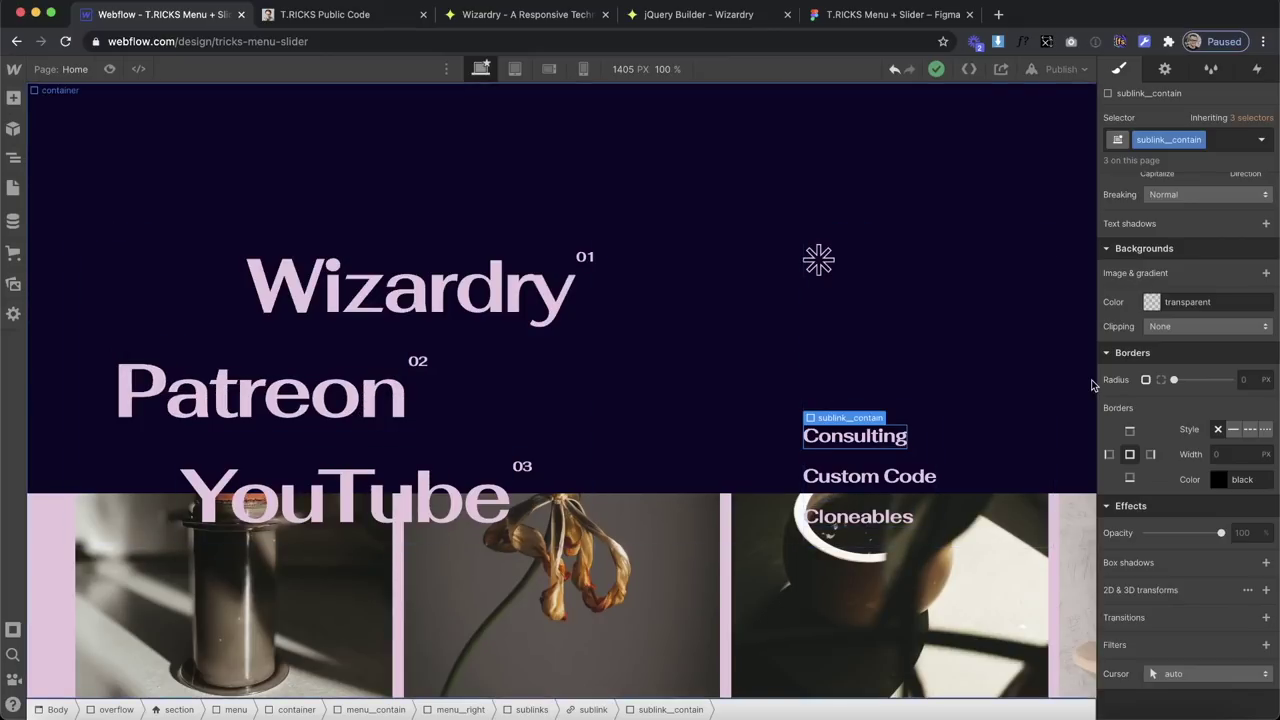
{"action": "scroll", "coordinate": [1195, 487], "scroll_direction": "up", "scroll_amount": 1}
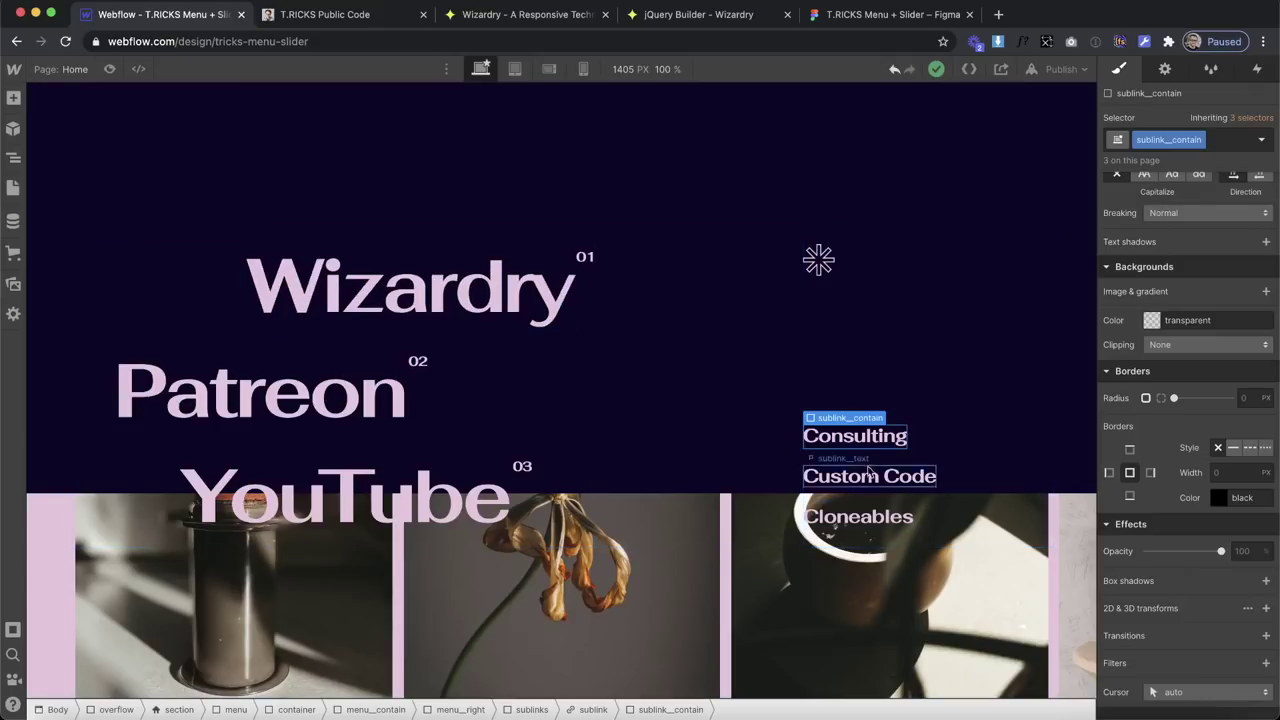
{"action": "left_click", "coordinate": [915, 438]}
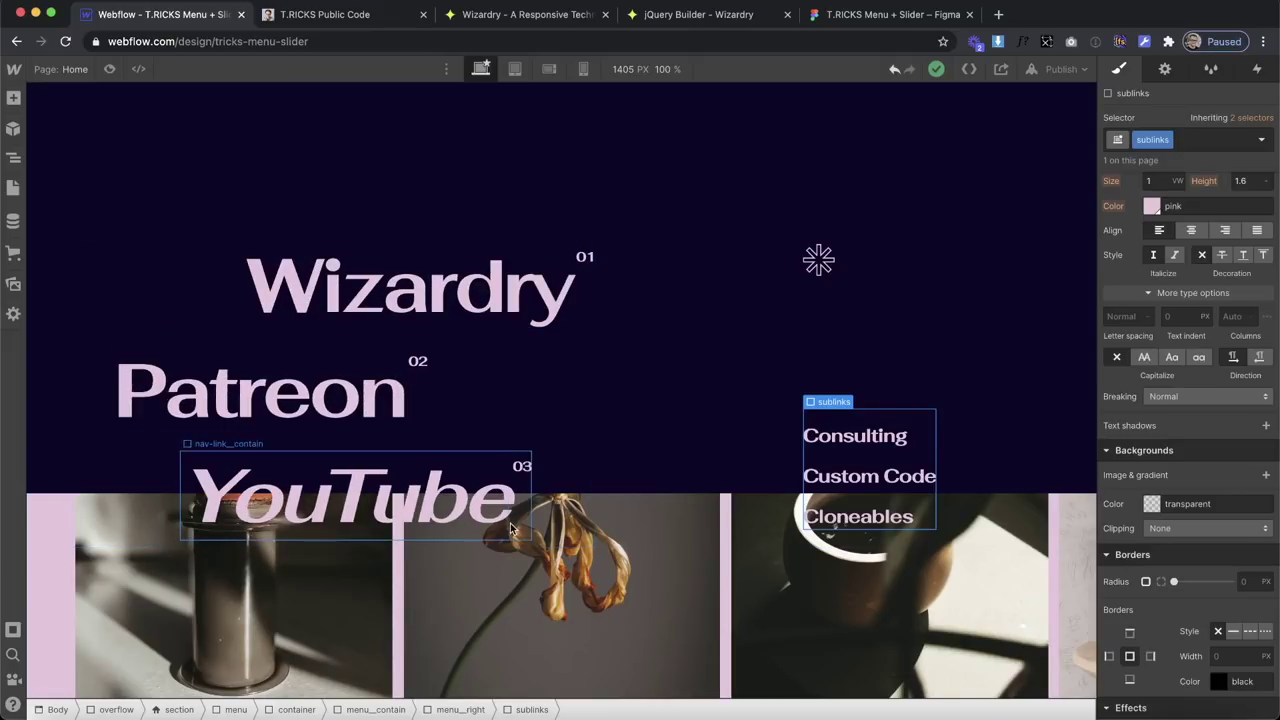
{"action": "left_click", "coordinate": [1011, 197]}
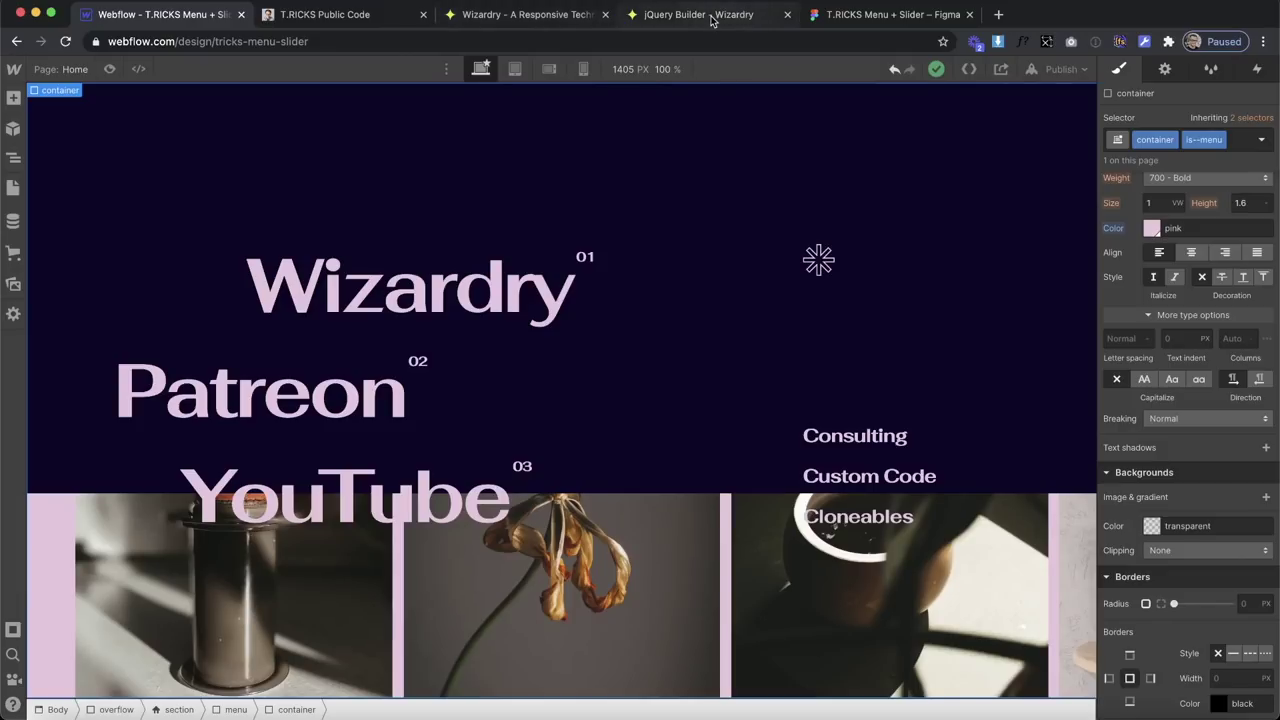
Look up the Anime.js stagger code in the Notion notes, then show the Pages panel.
{"action": "left_click", "coordinate": [390, 18]}
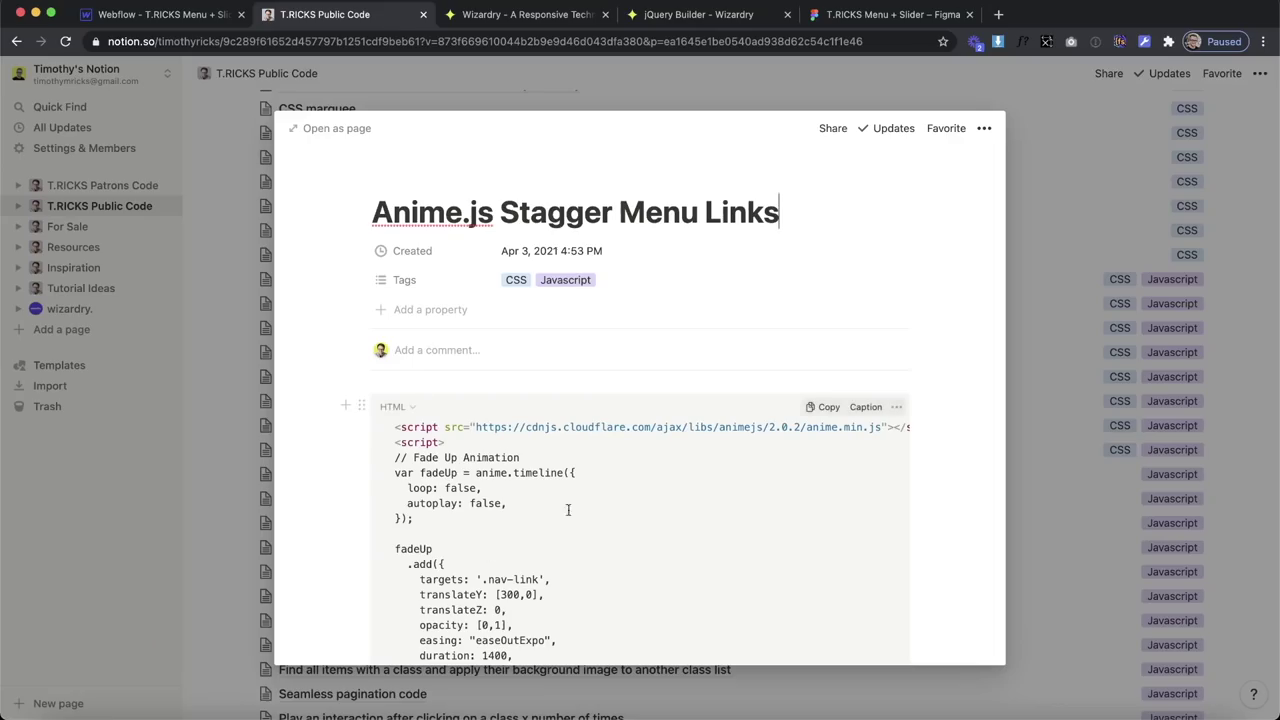
{"action": "scroll", "coordinate": [594, 543], "scroll_direction": "down", "scroll_amount": 5}
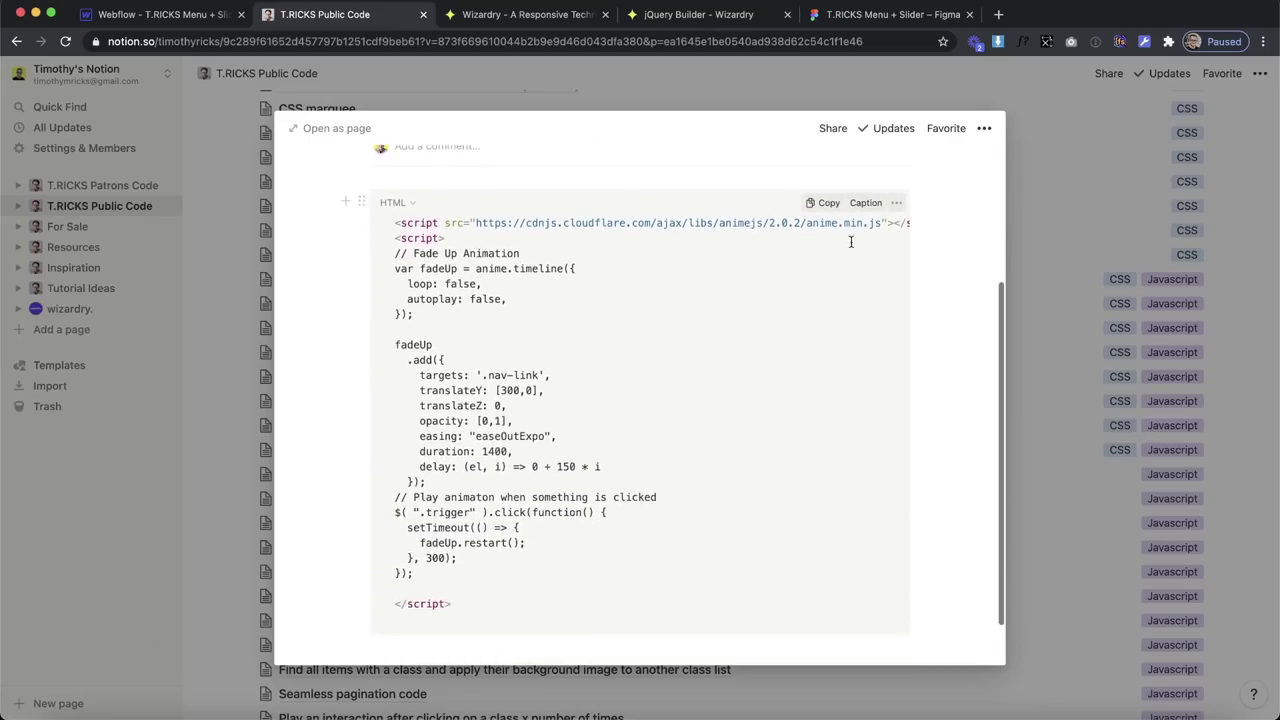
{"action": "left_click", "coordinate": [165, 14]}
{"action": "left_click", "coordinate": [12, 192]}
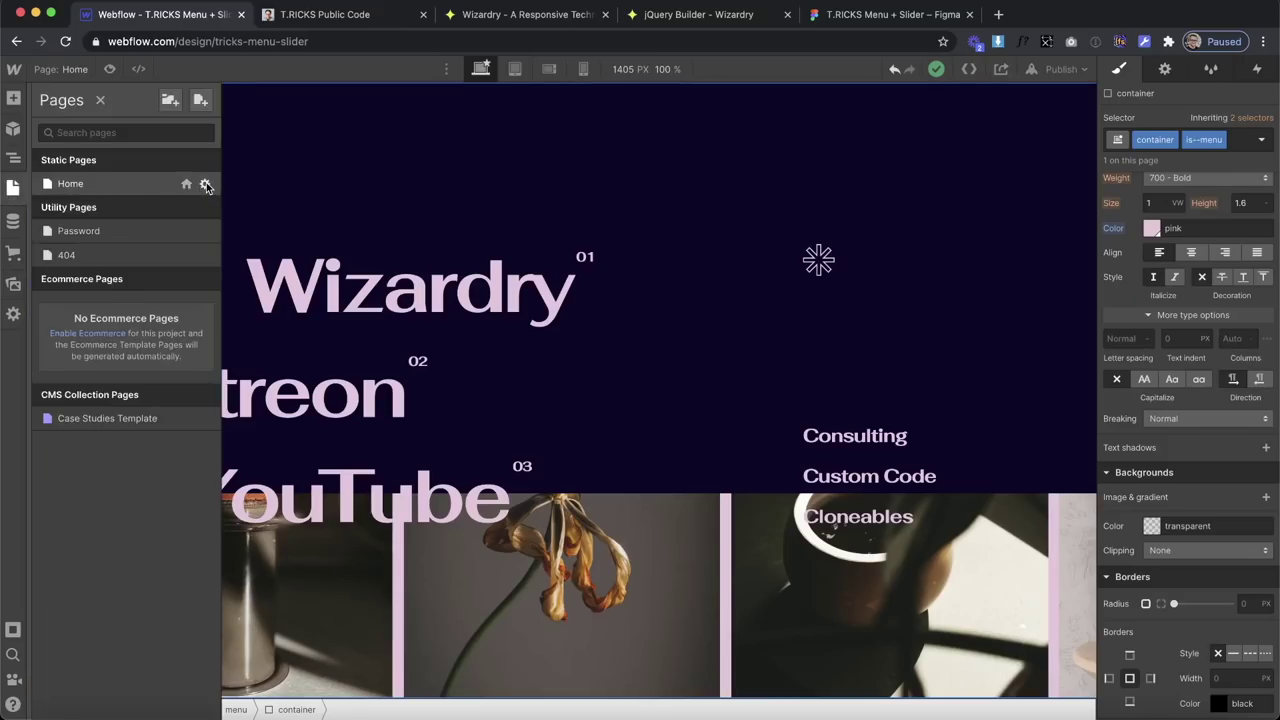
Paste the Anime.js fade-up script into the Home page's Before </body> code and save.
{"action": "left_click", "coordinate": [205, 185]}
{"action": "scroll", "coordinate": [360, 570], "scroll_direction": "down", "scroll_amount": 15}
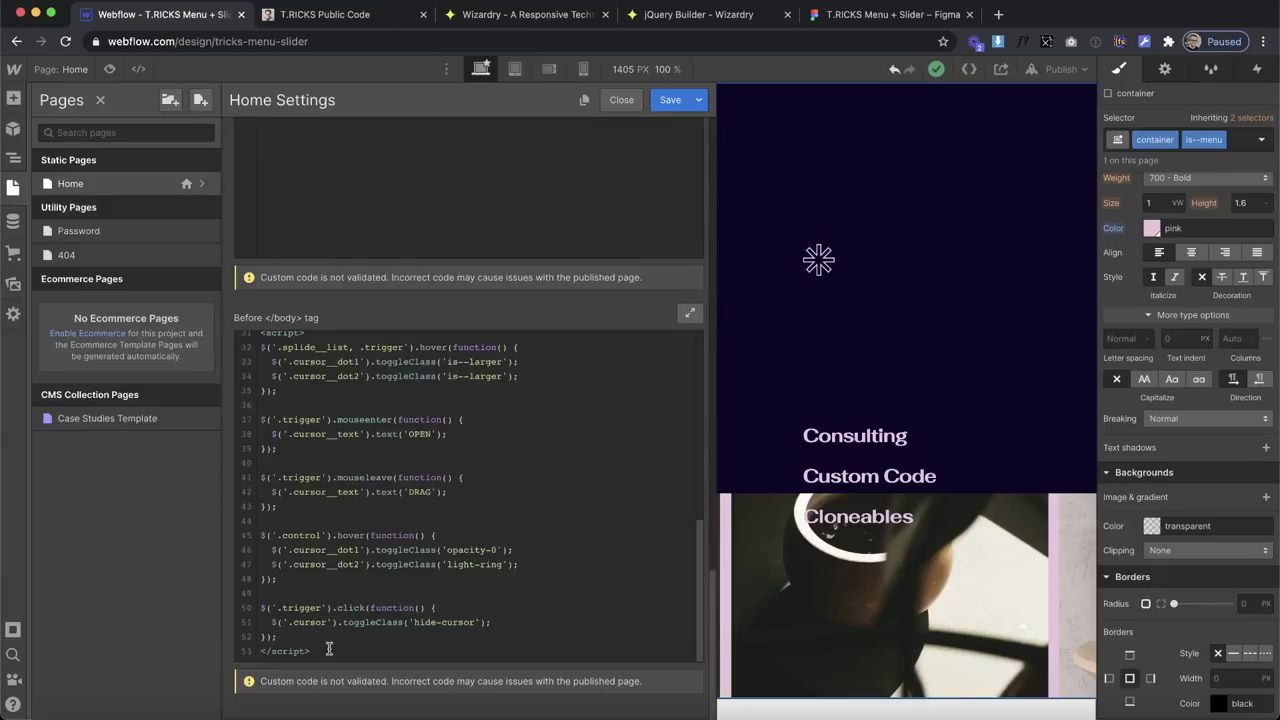
{"action": "left_click", "coordinate": [328, 650]}
{"action": "key", "text": "ctrl+v"}
{"action": "scroll", "coordinate": [330, 530], "scroll_direction": "up", "scroll_amount": 5}
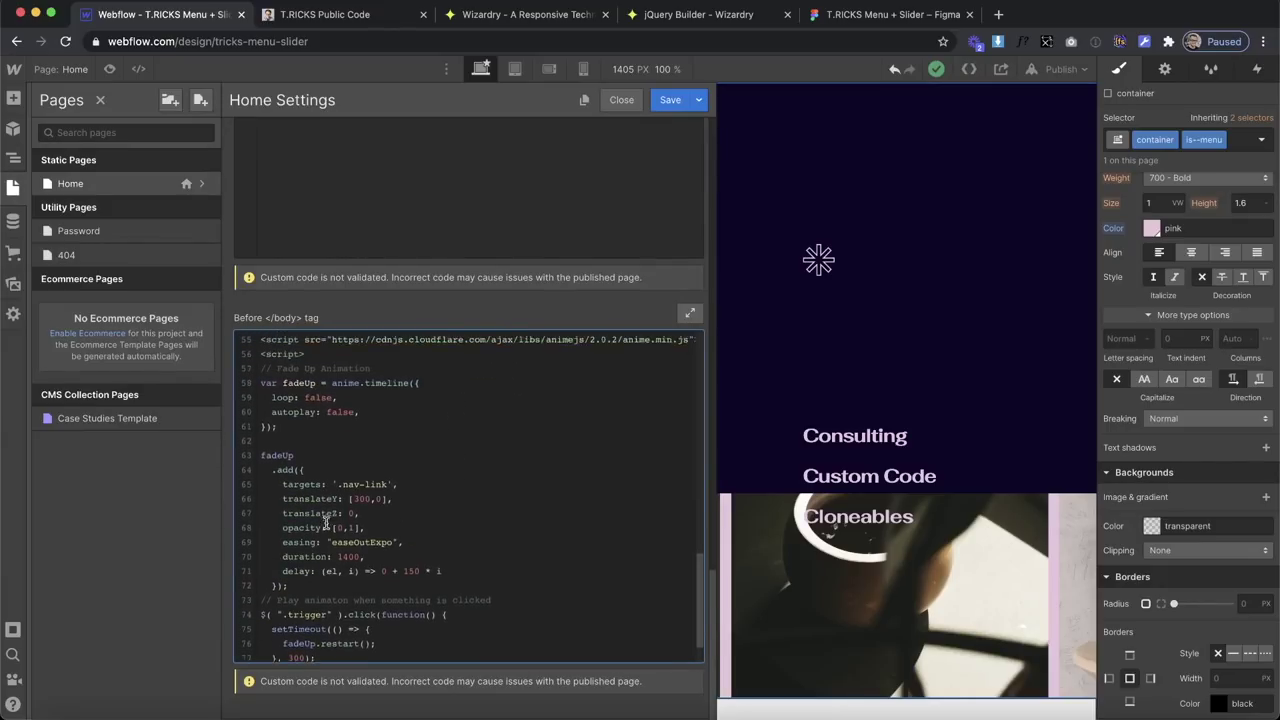
{"action": "scroll", "coordinate": [330, 525], "scroll_direction": "down", "scroll_amount": 2}
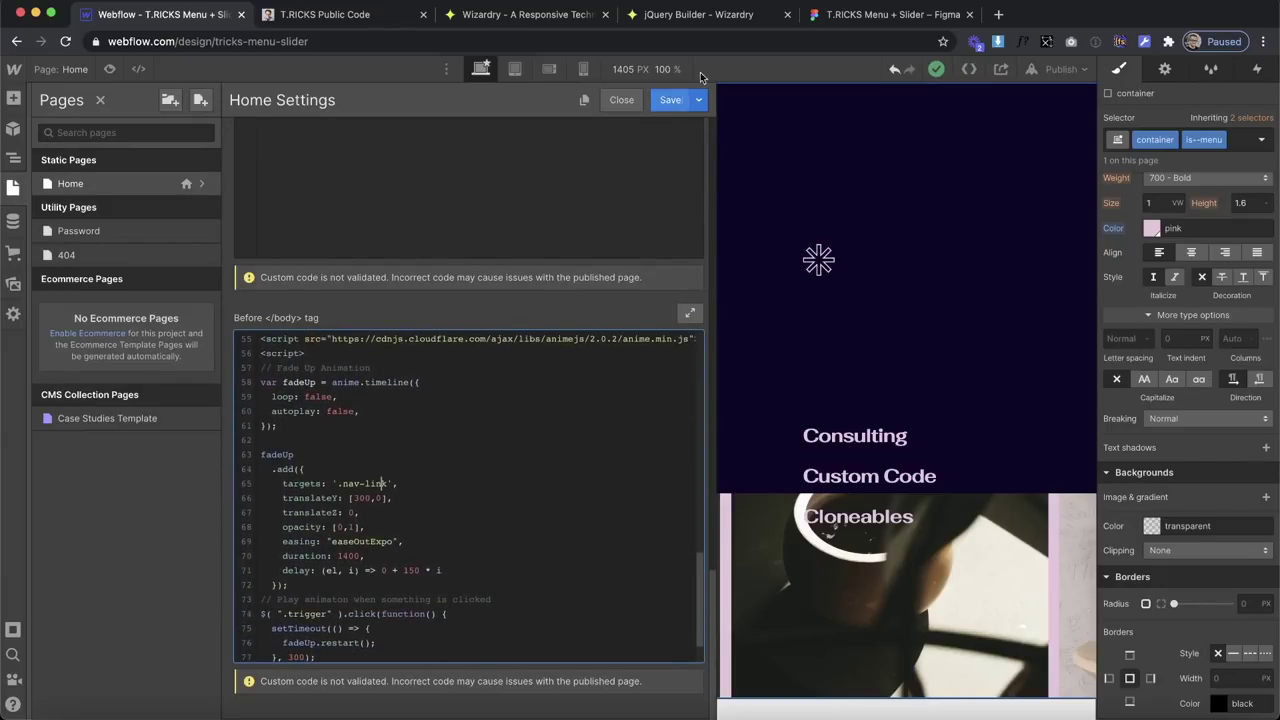
{"action": "left_click", "coordinate": [668, 99]}
Set the script's targets to the copied nav-link__contain class and save.
{"action": "left_click", "coordinate": [392, 311]}
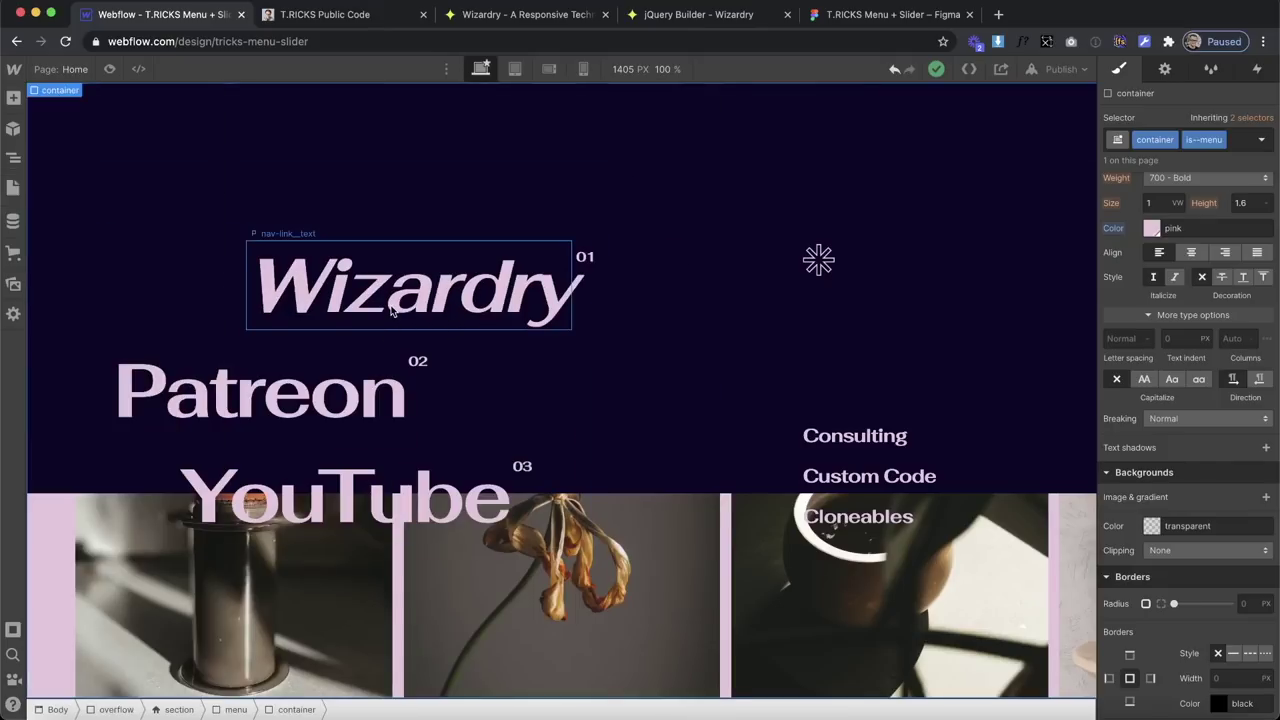
{"action": "key", "text": "super+Up"}
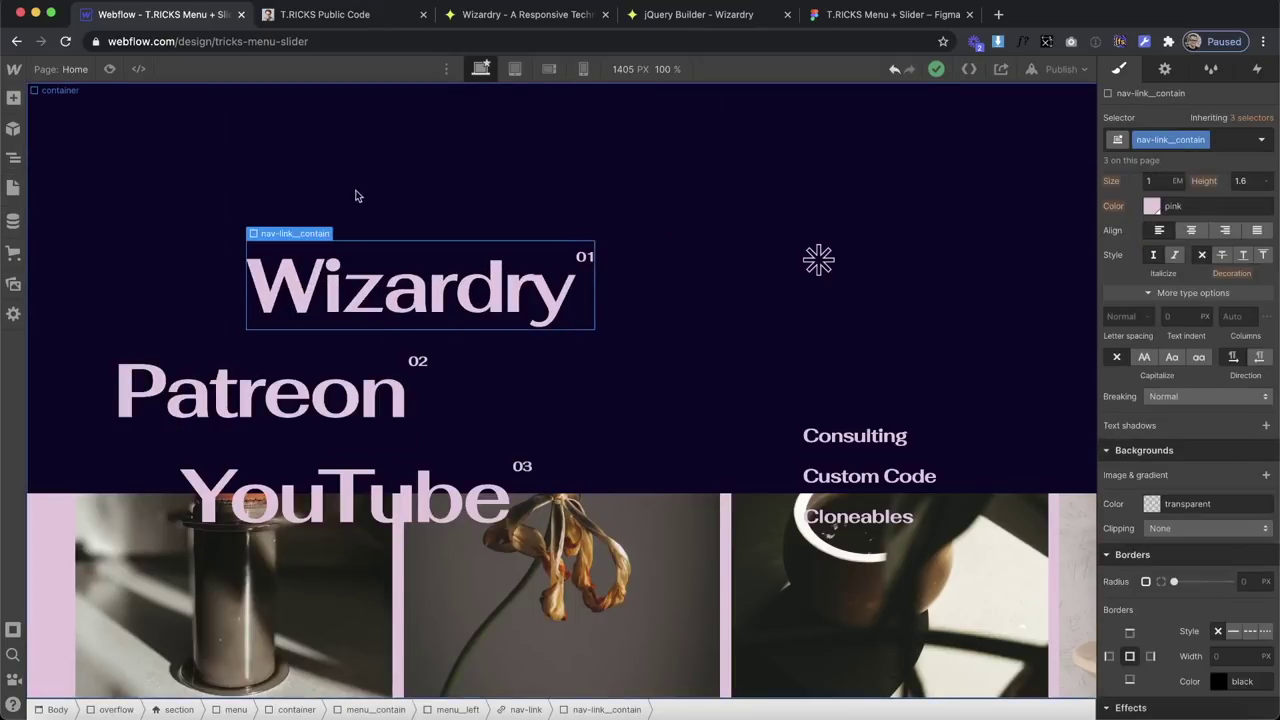
{"action": "key", "text": "super+Return"}
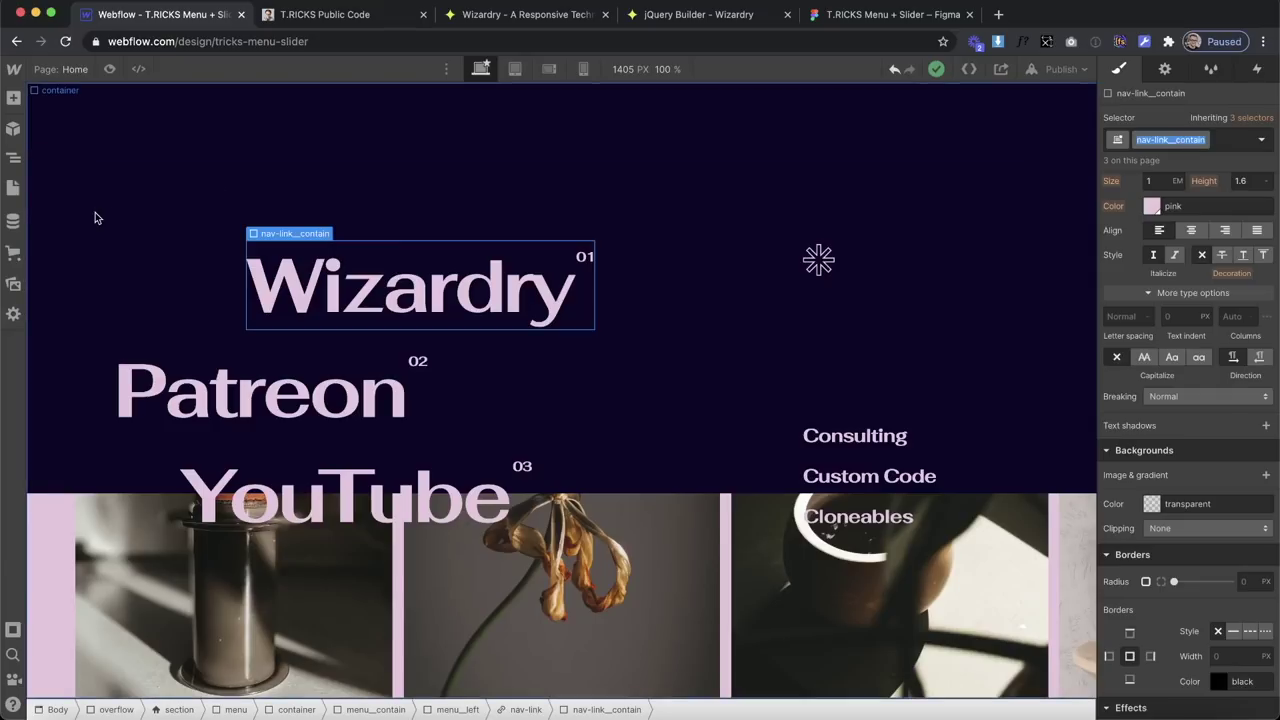
{"action": "left_click", "coordinate": [13, 188]}
{"action": "left_click", "coordinate": [202, 184]}
{"action": "scroll", "coordinate": [370, 503], "scroll_direction": "down", "scroll_amount": 10}
{"action": "left_click", "coordinate": [384, 433]}
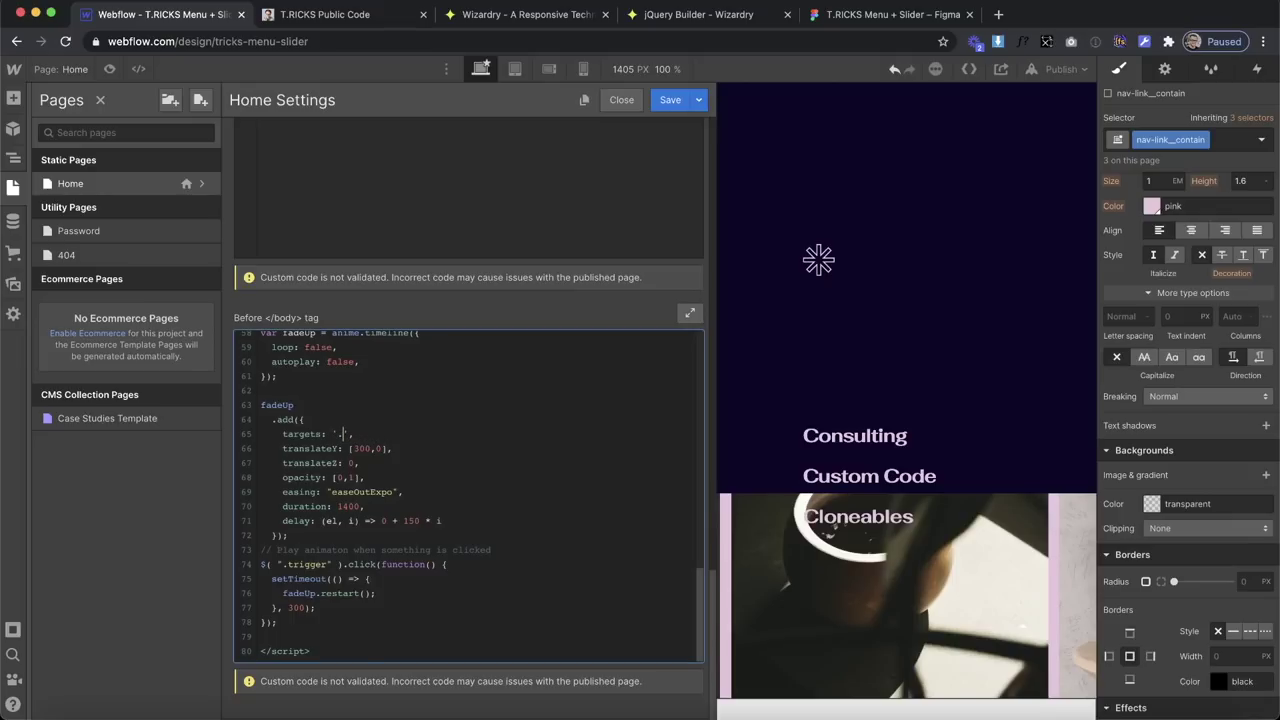
{"action": "left_click", "coordinate": [655, 100]}
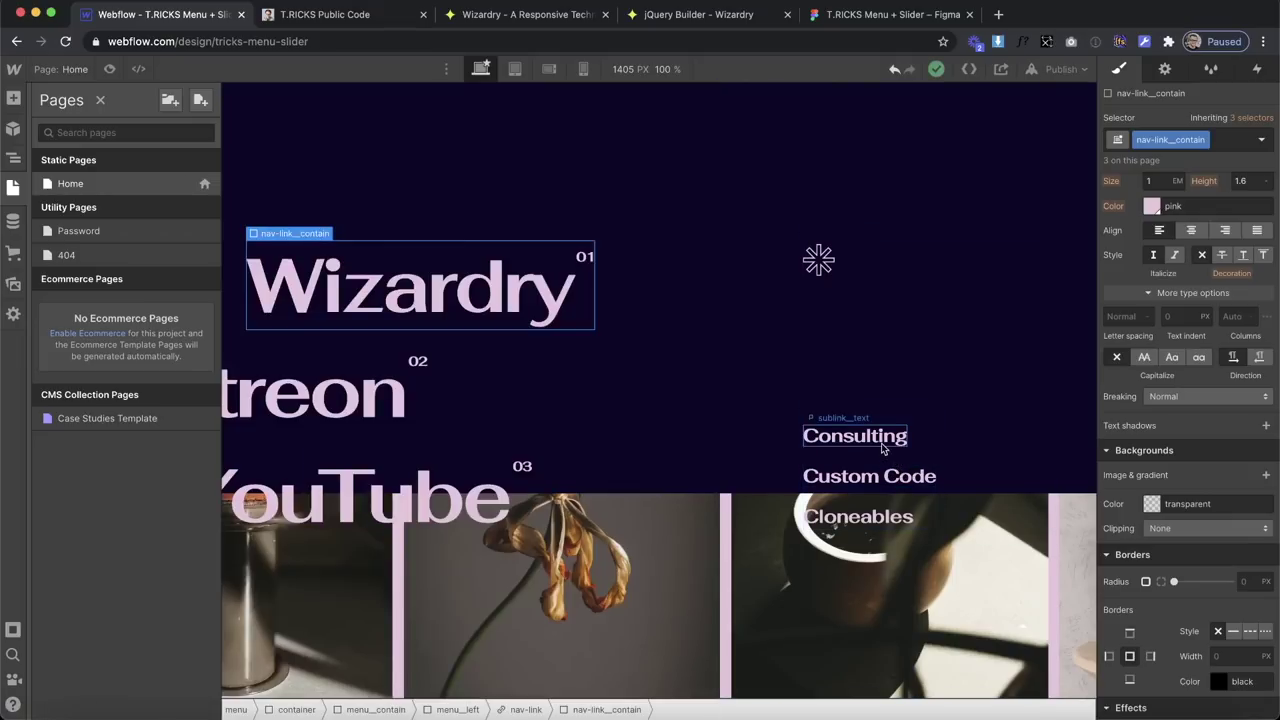
Add '.sublink__contain' to the animation targets and save.
{"action": "left_click", "coordinate": [884, 440]}
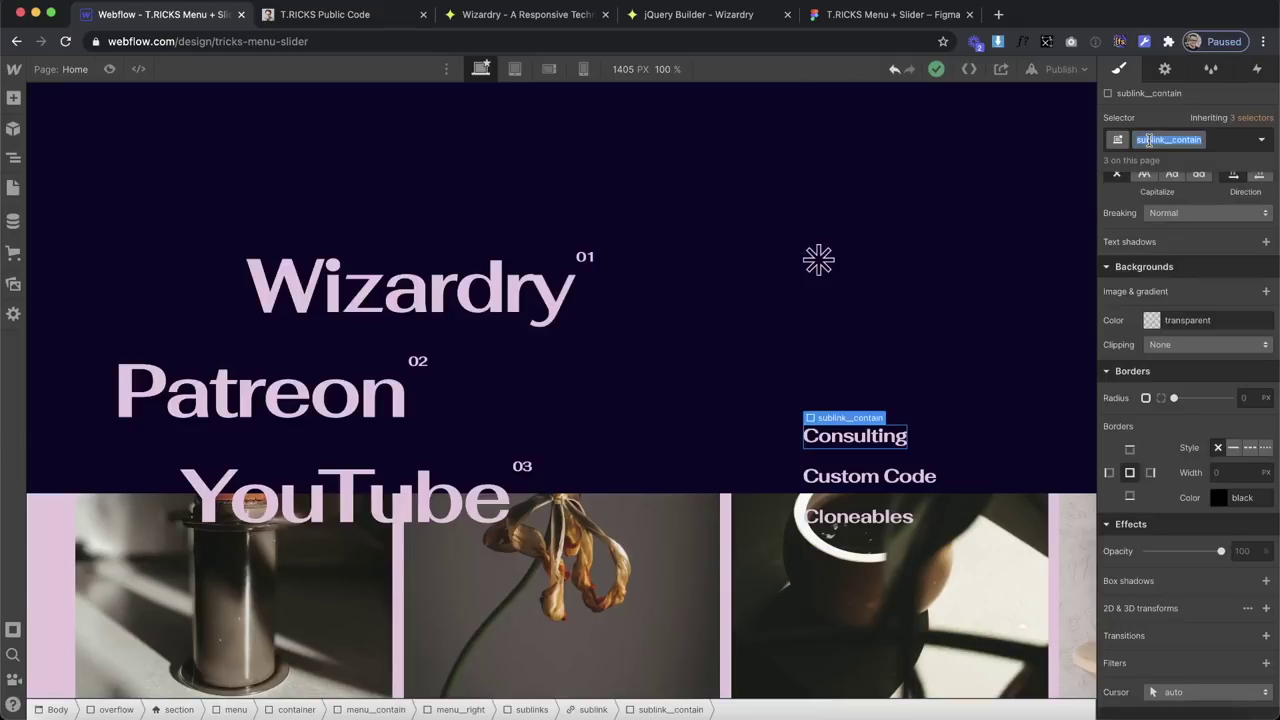
{"action": "left_click", "coordinate": [13, 187]}
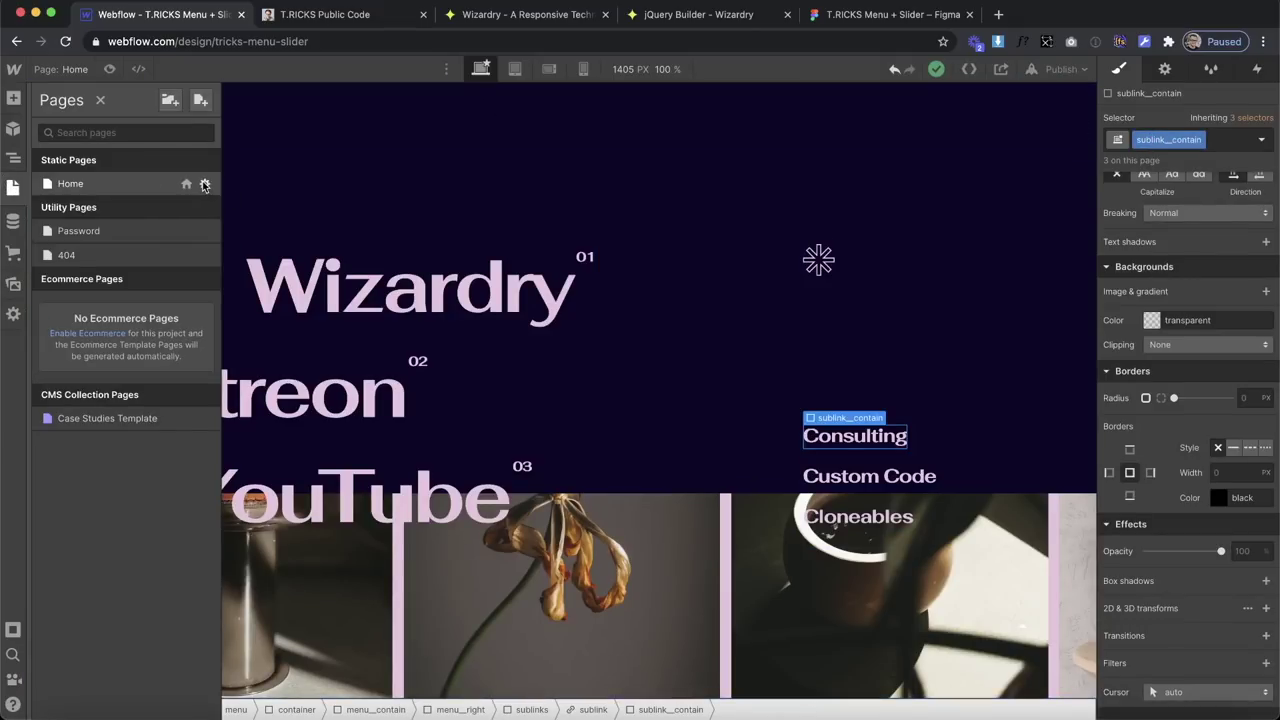
{"action": "left_click", "coordinate": [204, 185]}
{"action": "scroll", "coordinate": [320, 434], "scroll_direction": "down", "scroll_amount": 15}
{"action": "left_click", "coordinate": [535, 461]}
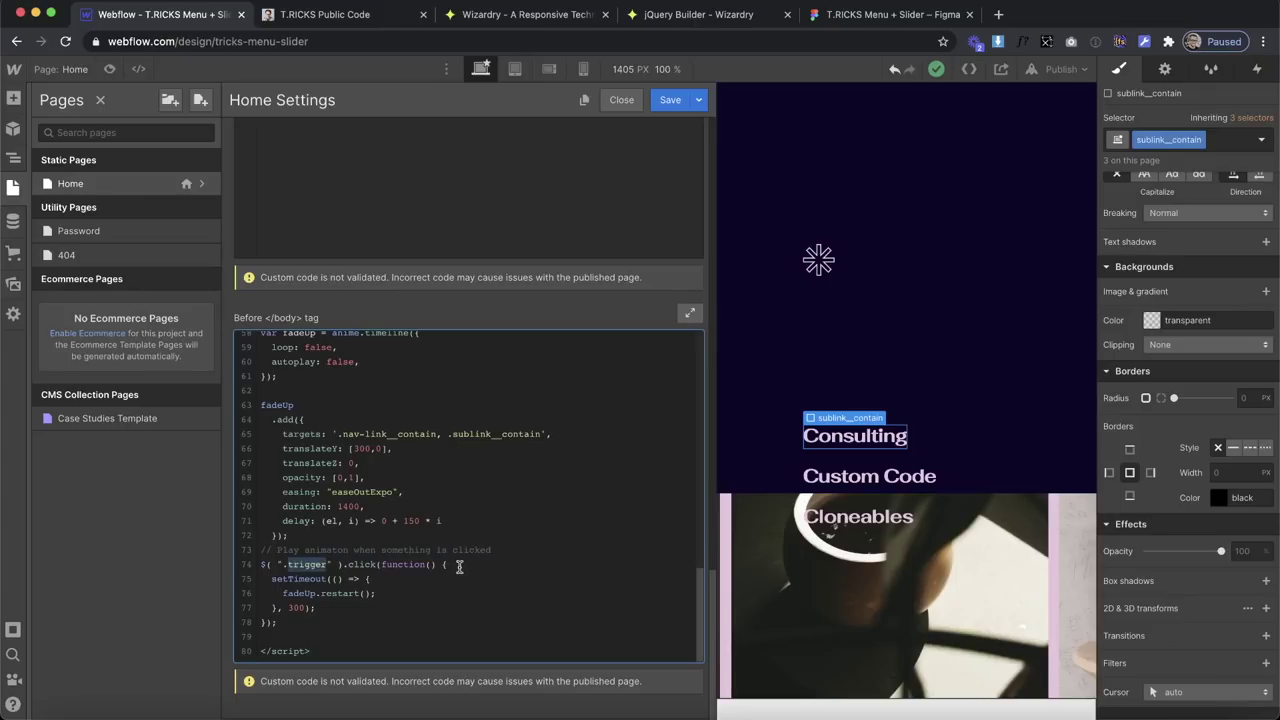
{"action": "left_click", "coordinate": [661, 100]}
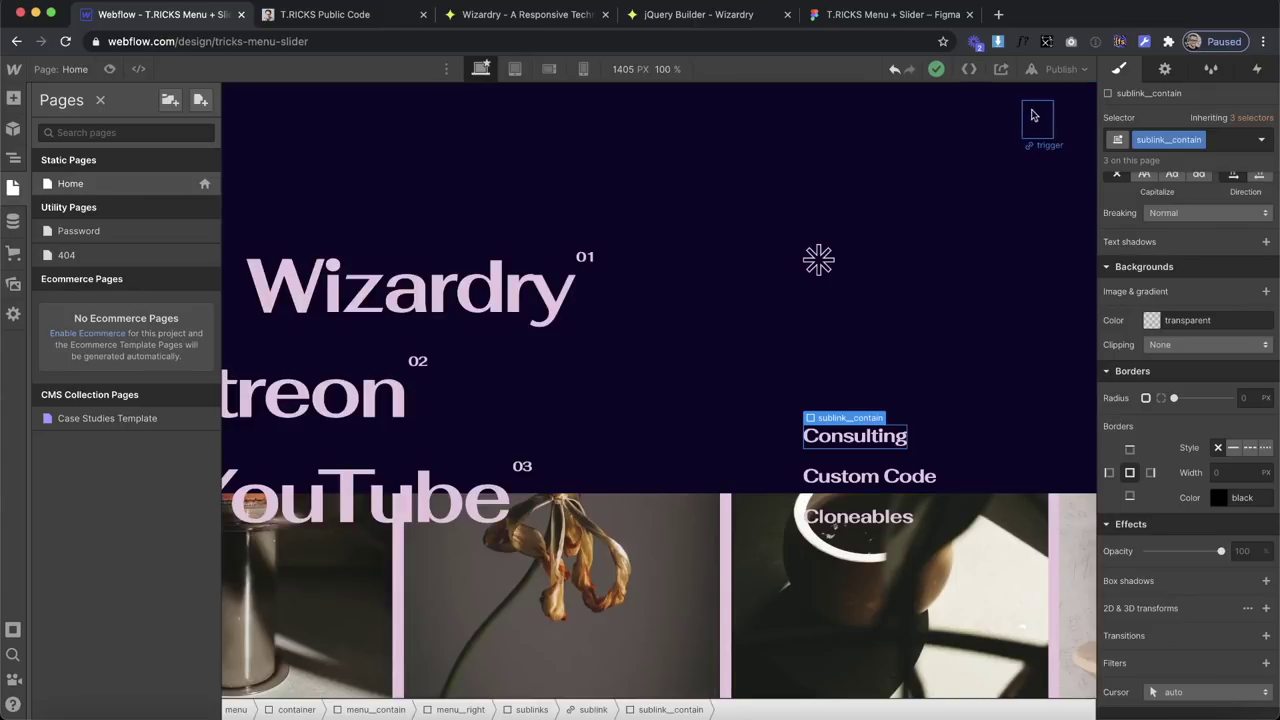
Update the trigger click handler so the stagger replays 300 ms after each click.
{"action": "left_click", "coordinate": [1050, 118]}
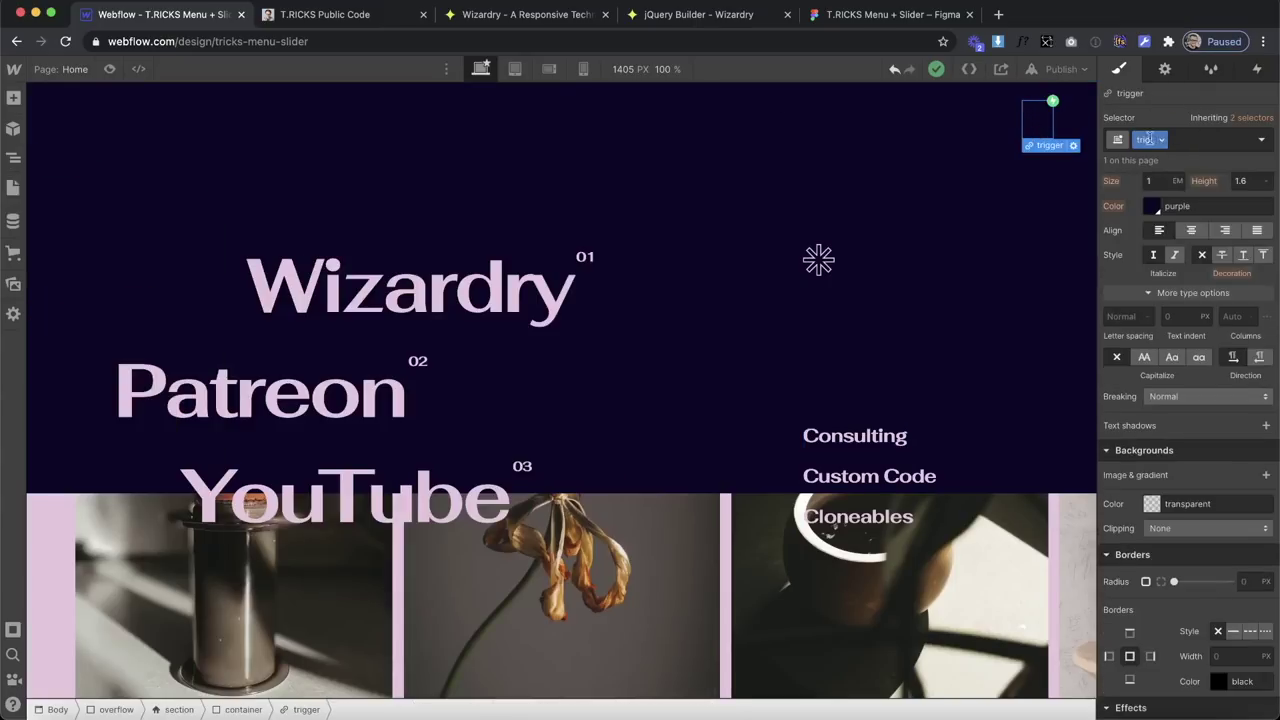
{"action": "left_click", "coordinate": [13, 187]}
{"action": "left_click", "coordinate": [205, 183]}
{"action": "scroll", "coordinate": [435, 620], "scroll_direction": "down", "scroll_amount": 15}
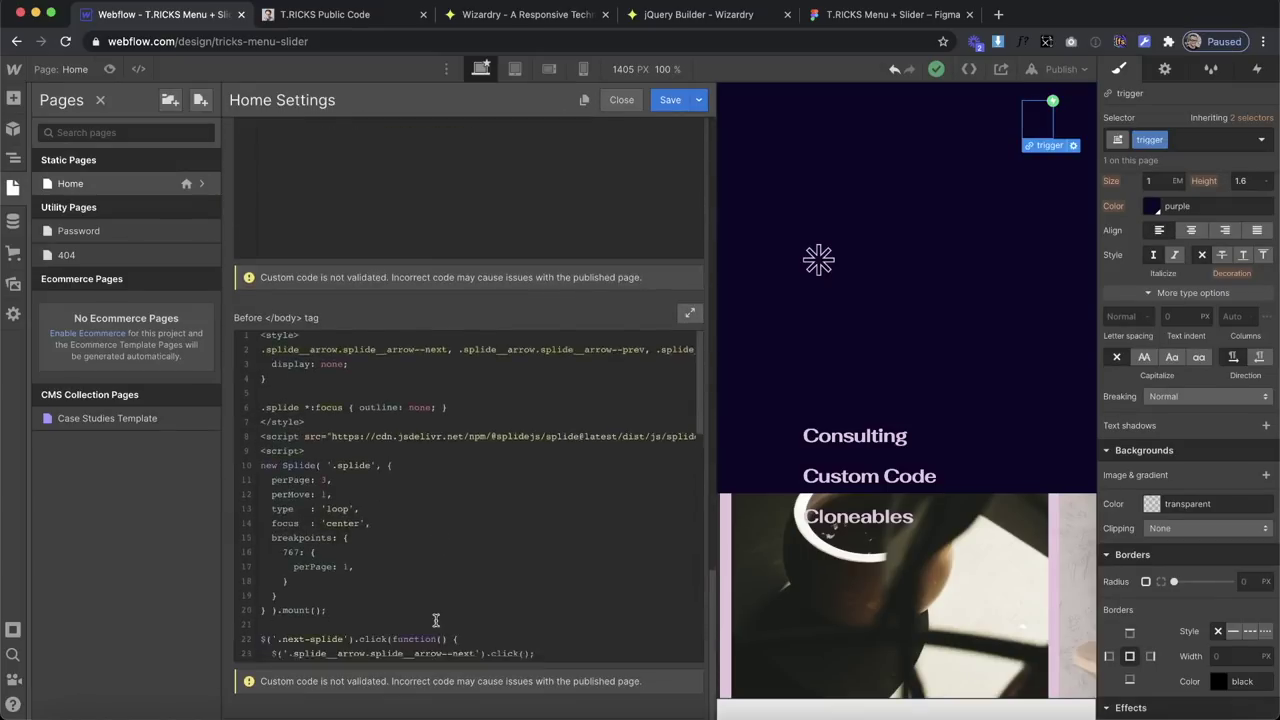
{"action": "left_click", "coordinate": [293, 619]}
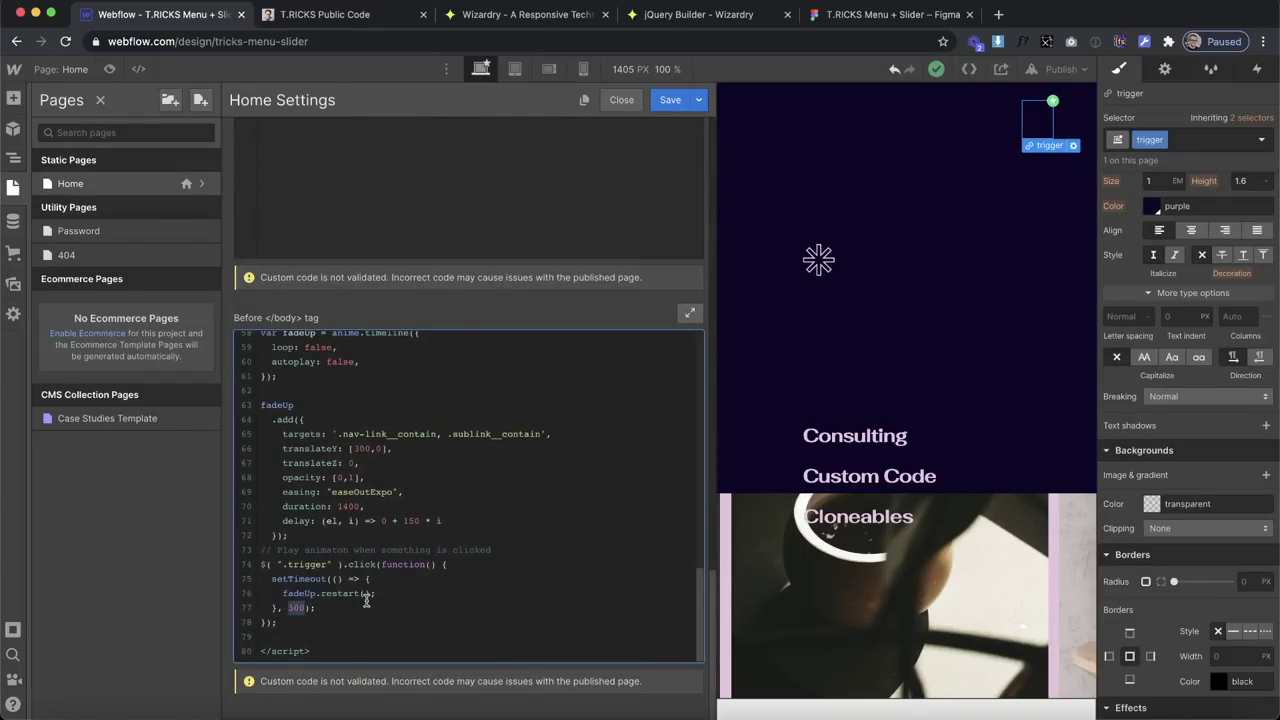
{"action": "left_click", "coordinate": [668, 100]}
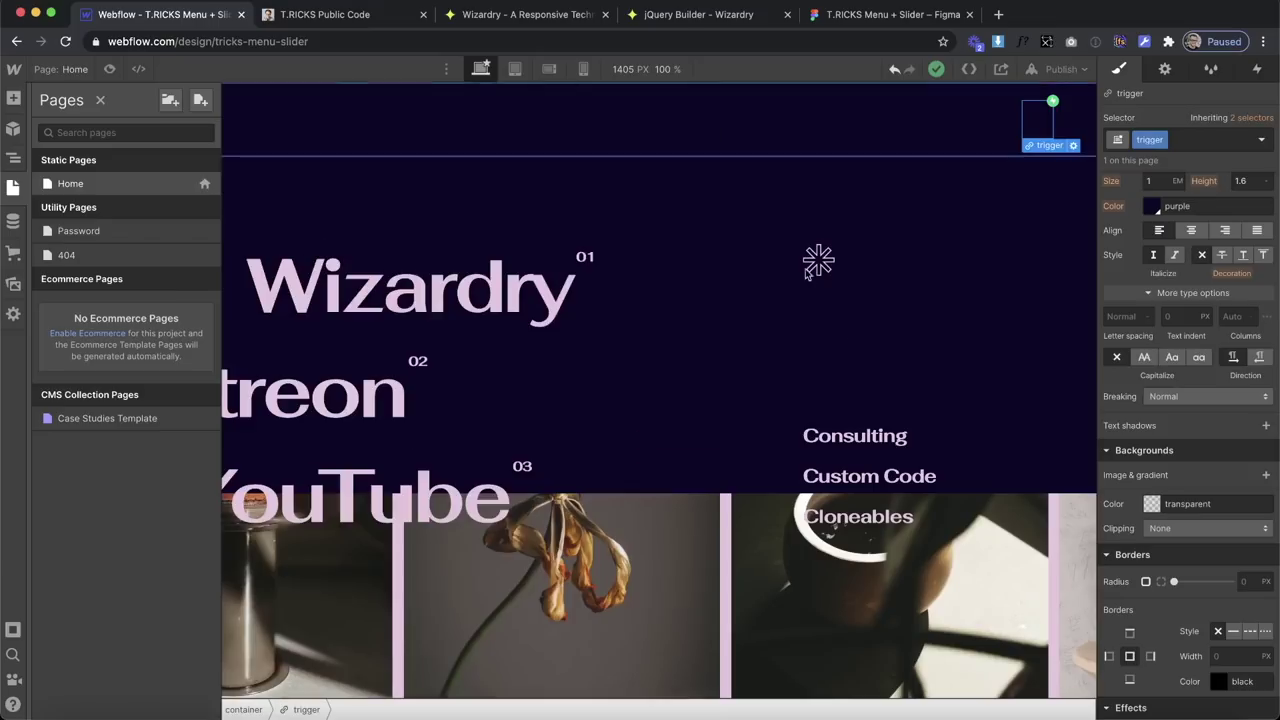
{"action": "left_click", "coordinate": [725, 304]}
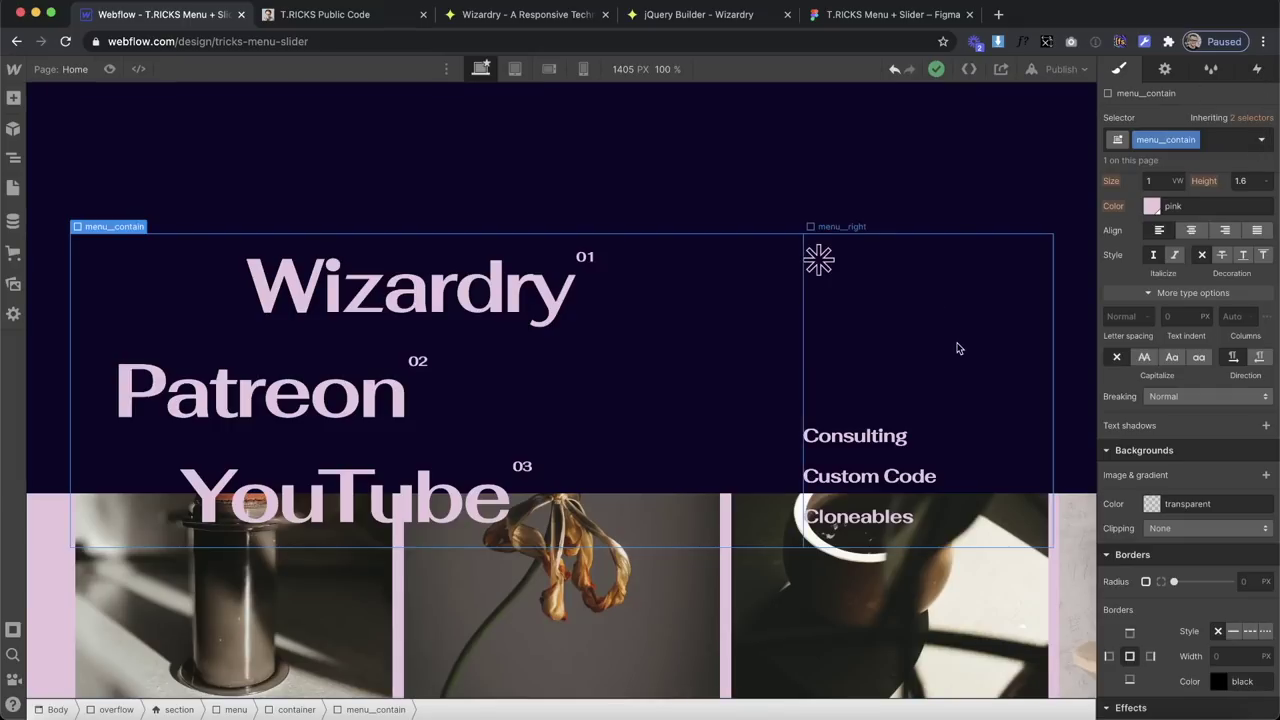
Set the menu element's display to none so the pink hero shows.
{"action": "left_click", "coordinate": [534, 232]}
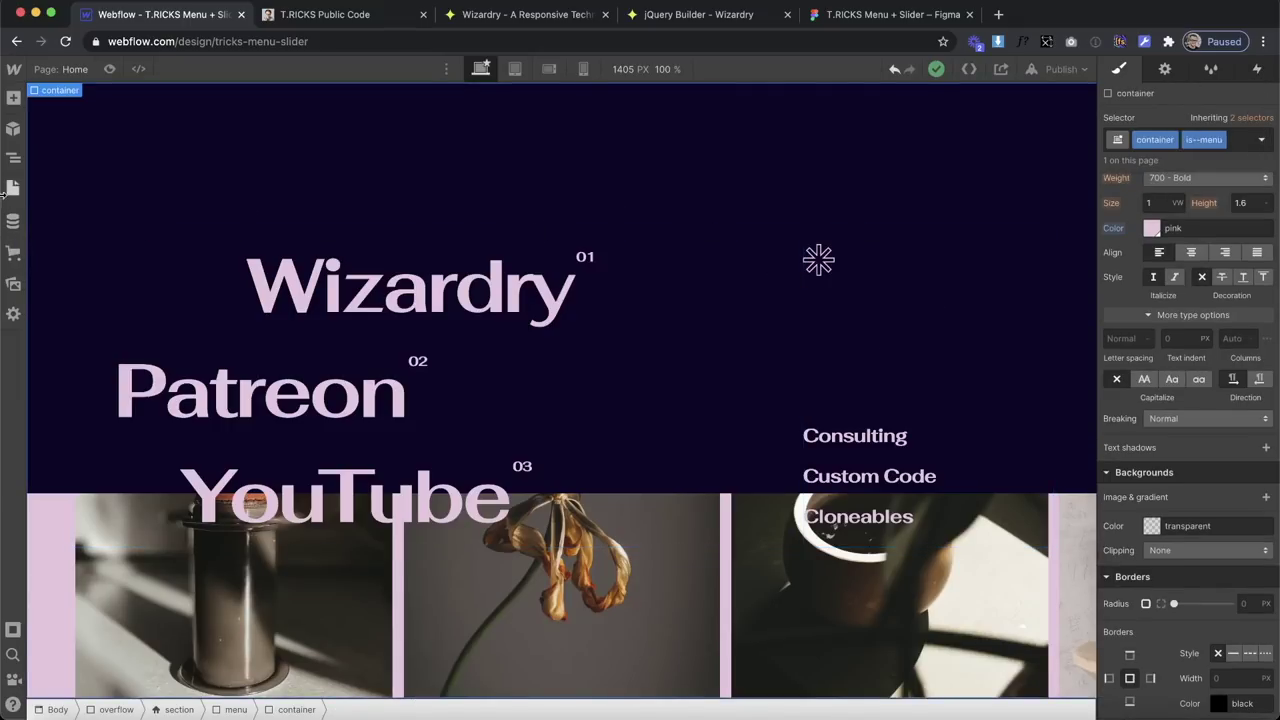
{"action": "left_click", "coordinate": [12, 160]}
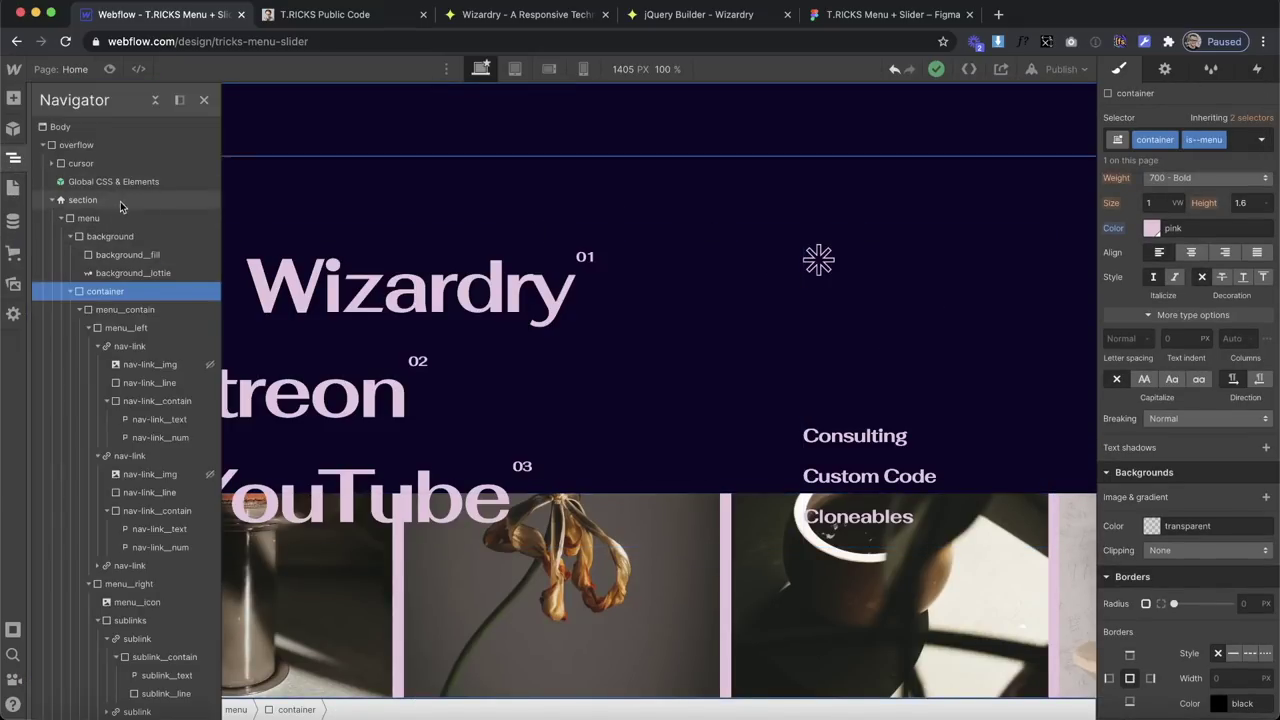
{"action": "left_click", "coordinate": [90, 218]}
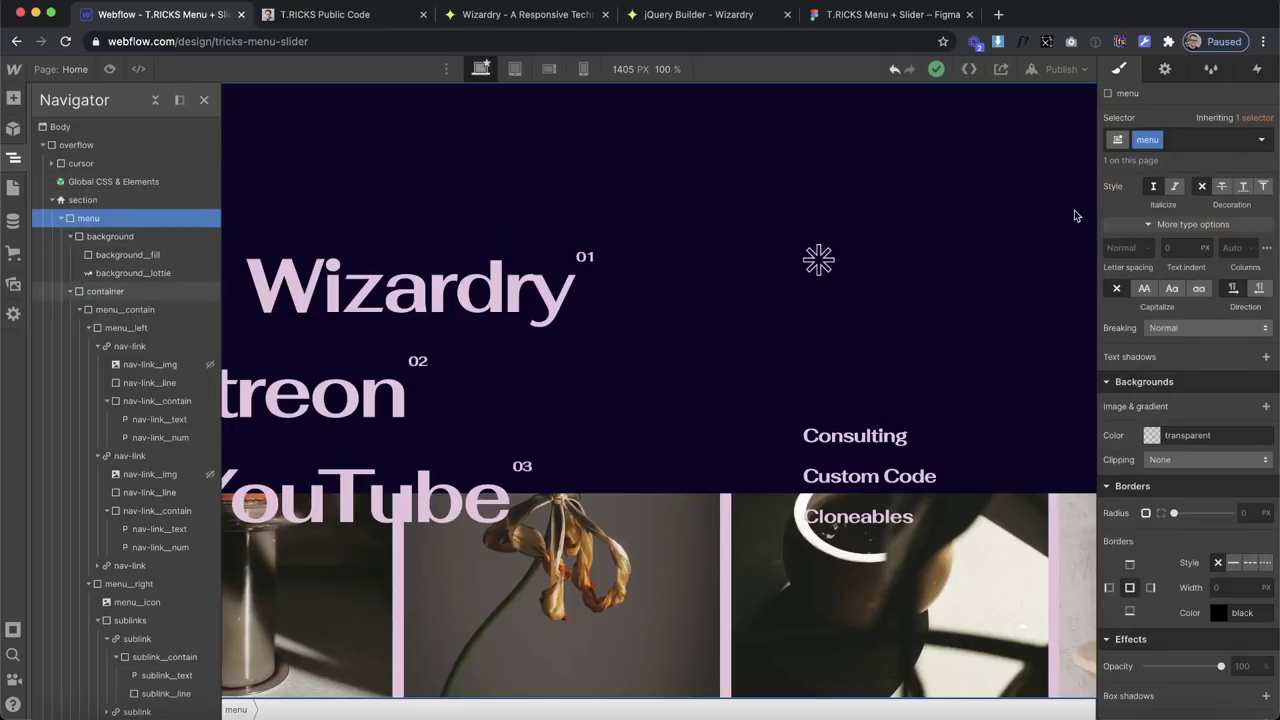
{"action": "scroll", "coordinate": [1215, 231], "scroll_direction": "up", "scroll_amount": 10}
{"action": "left_click", "coordinate": [1258, 211]}
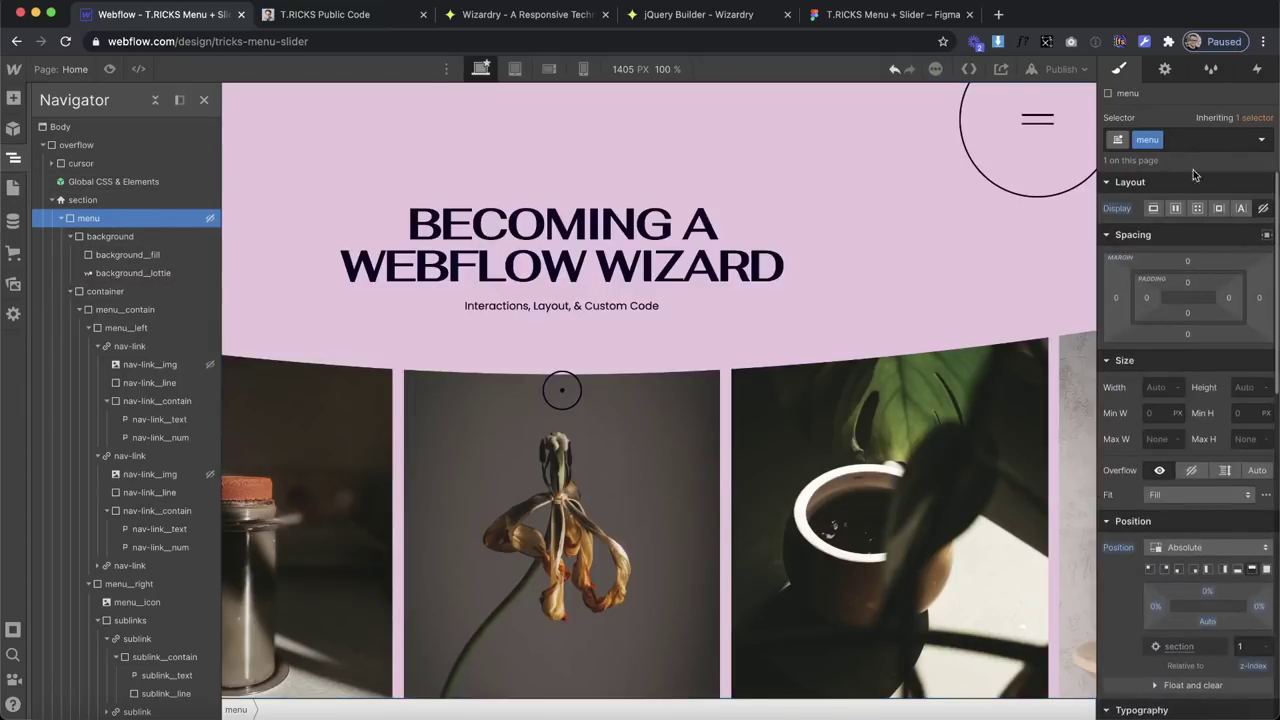
Publish to the selected domain and open the full-screen menu on the live site.
{"action": "left_click", "coordinate": [1083, 70]}
{"action": "left_click", "coordinate": [1043, 289]}
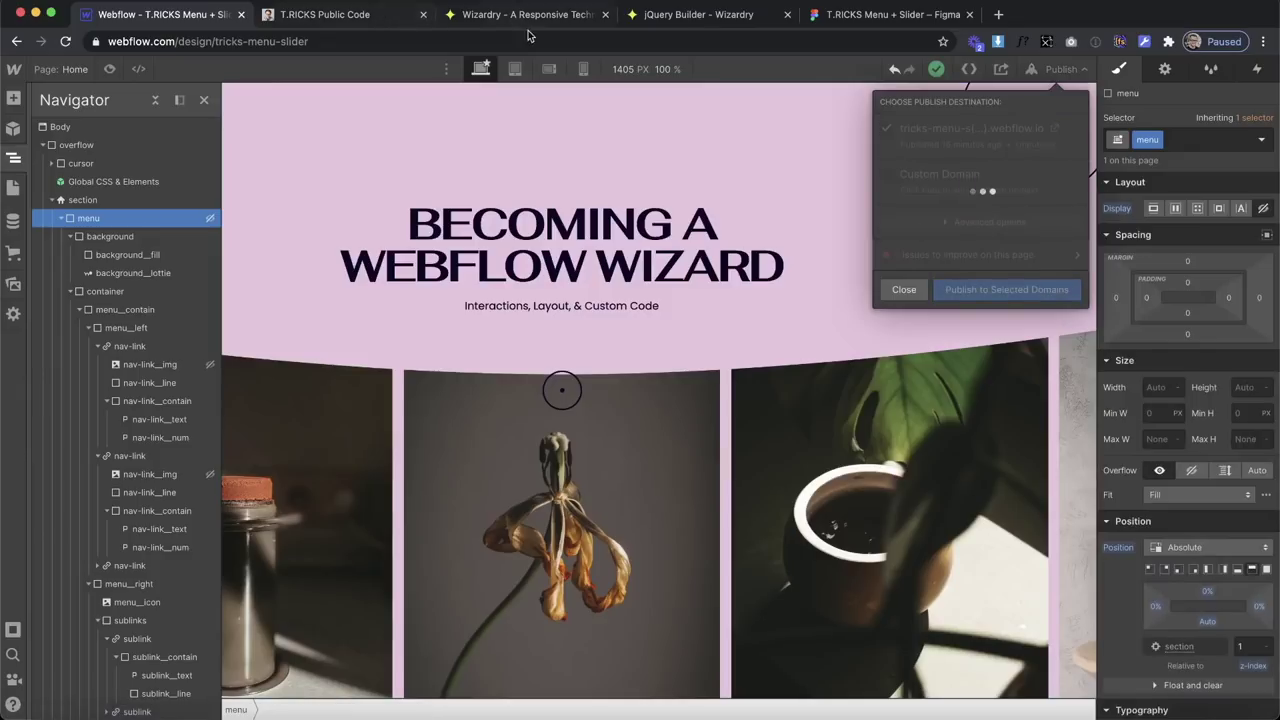
{"action": "left_click", "coordinate": [1058, 131]}
{"action": "left_click", "coordinate": [1196, 101]}
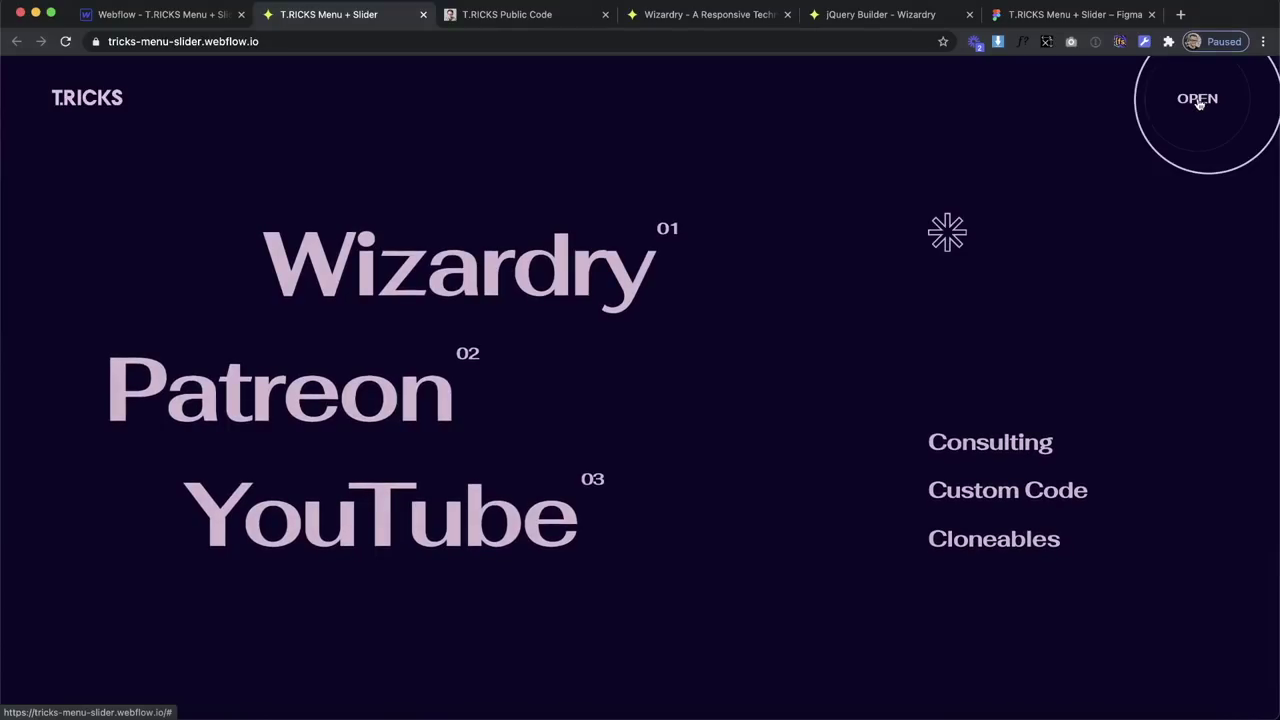
Close and reopen the live menu several times to watch the links fade up.
{"action": "left_click", "coordinate": [1198, 104]}
{"action": "left_click", "coordinate": [1198, 104]}
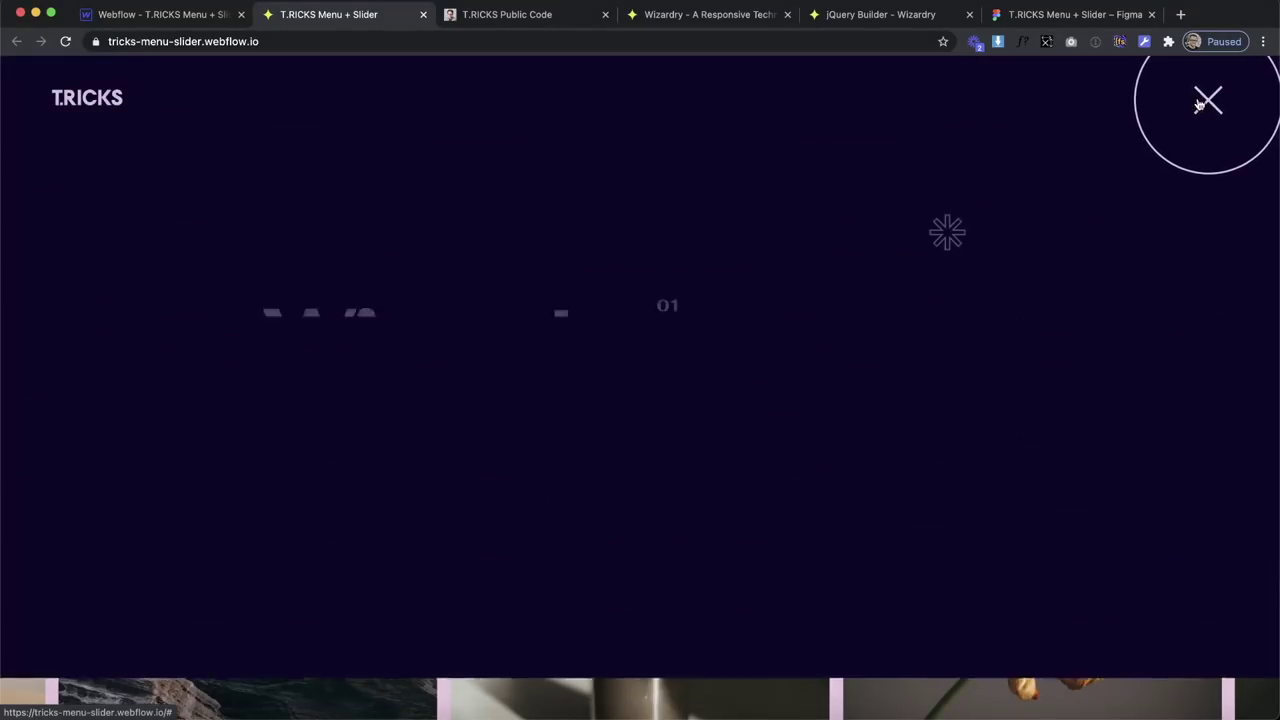
{"action": "left_click", "coordinate": [1199, 104]}
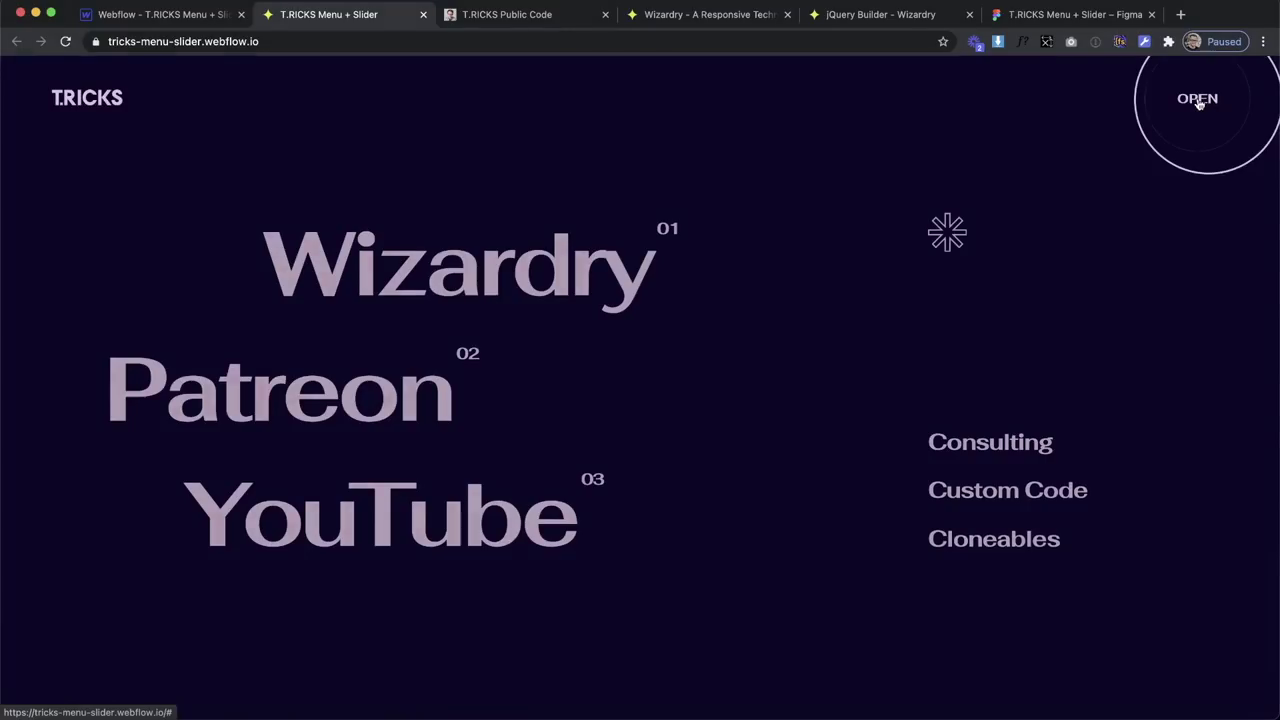
{"action": "left_click", "coordinate": [1199, 104]}
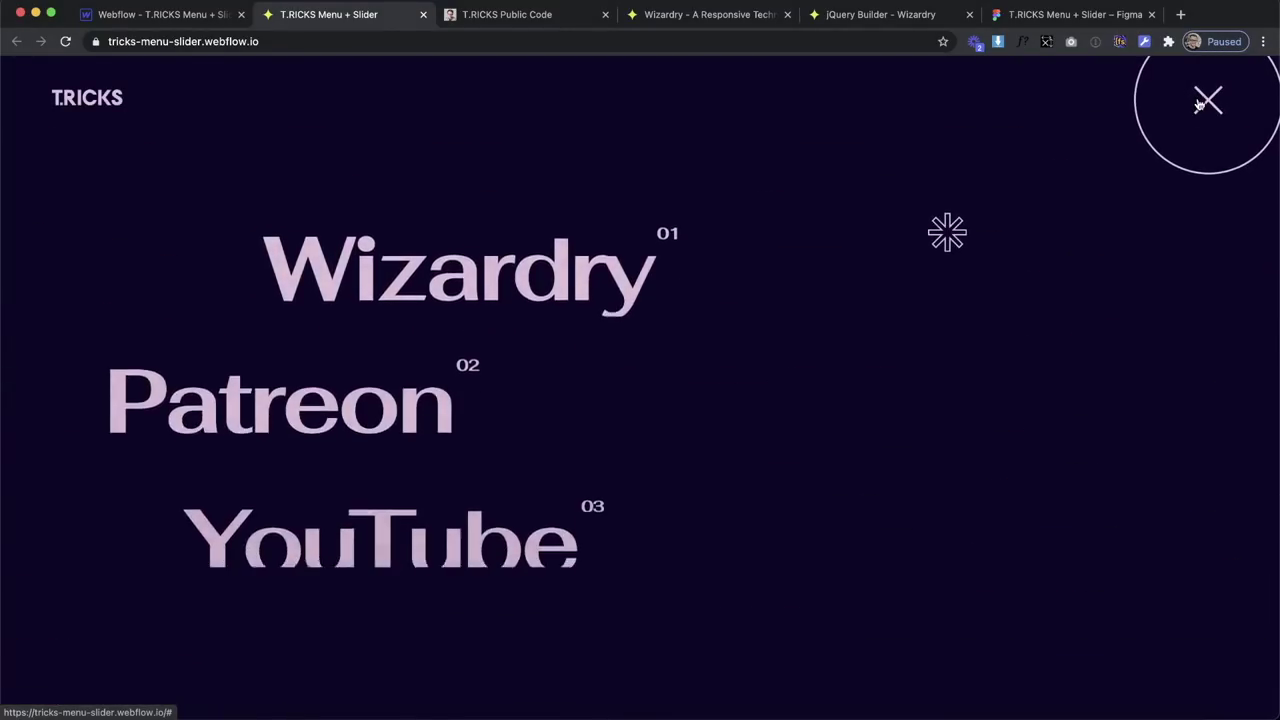
{"action": "left_click", "coordinate": [1199, 104]}
{"action": "scroll", "coordinate": [1165, 222], "scroll_direction": "down", "scroll_amount": 1}
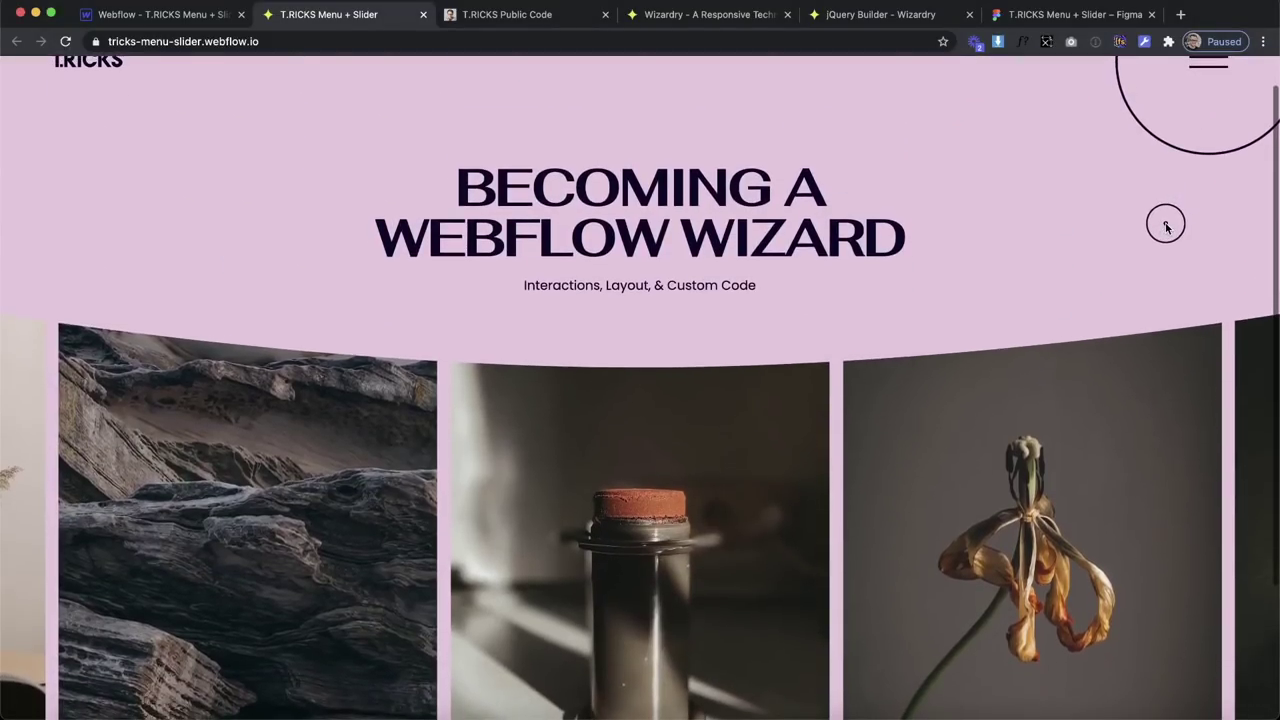
{"action": "left_click", "coordinate": [1203, 70]}
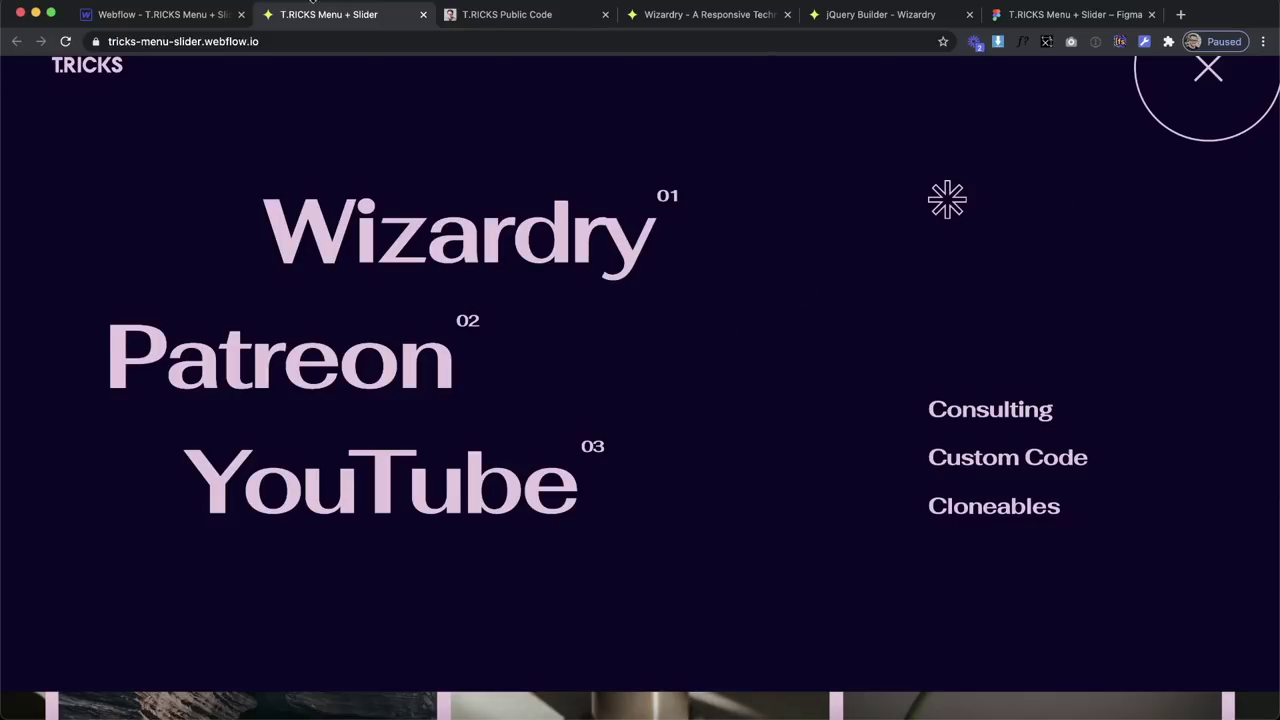
{"action": "left_click", "coordinate": [184, 13]}
{"action": "left_click", "coordinate": [886, 106]}
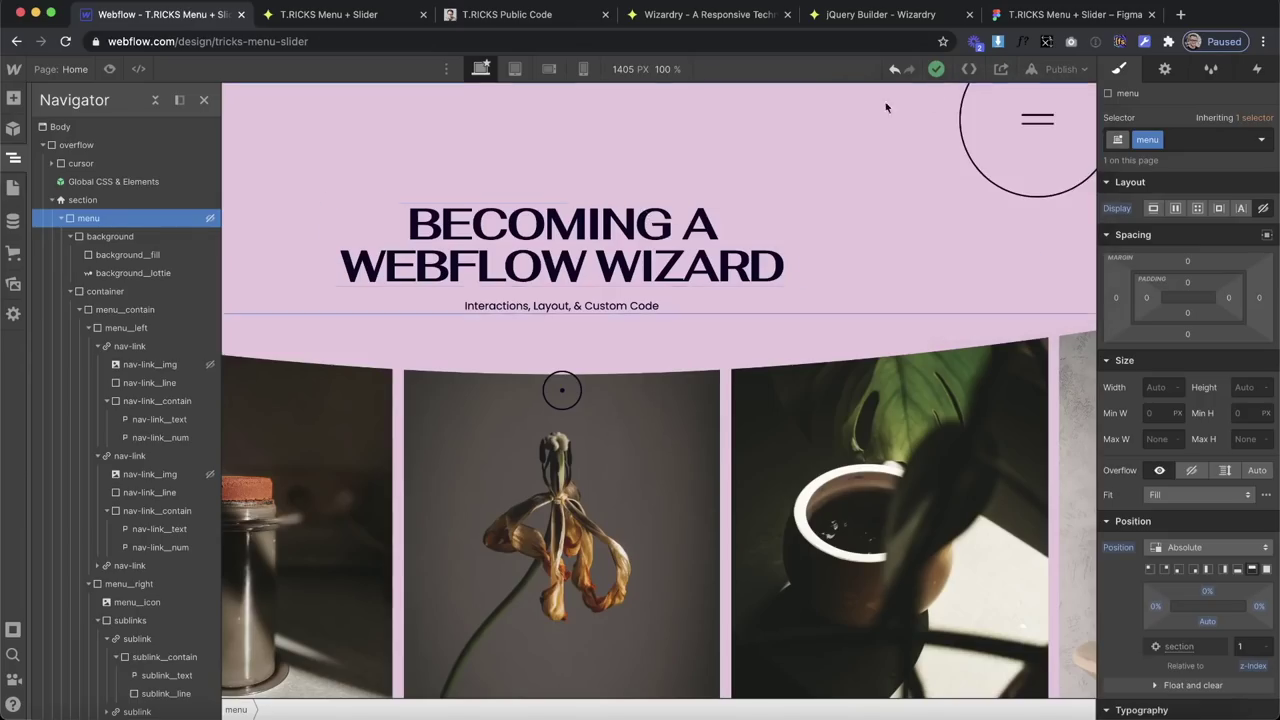
Enter 'top' in the html embed settings inside the Global CSS & Elements symbol.
{"action": "left_click", "coordinate": [1030, 126]}
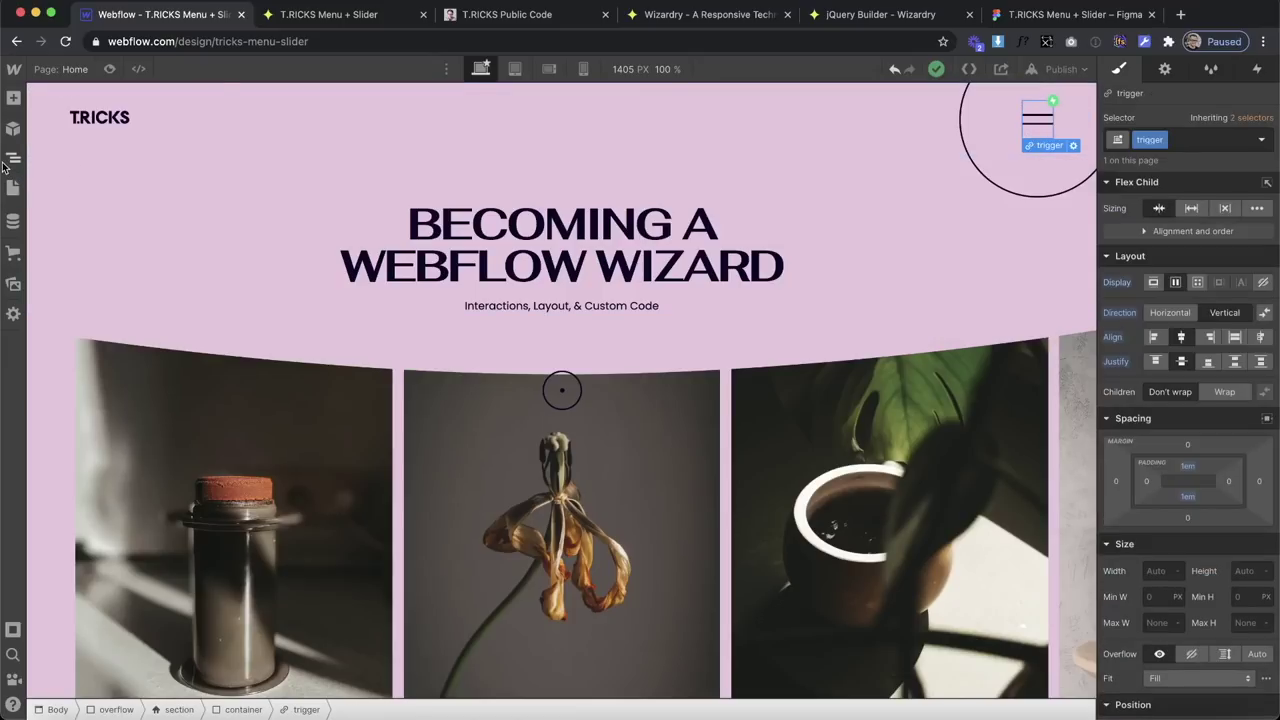
{"action": "left_click", "coordinate": [13, 157]}
{"action": "scroll", "coordinate": [73, 258], "scroll_direction": "up", "scroll_amount": 5}
{"action": "double_click", "coordinate": [120, 182]}
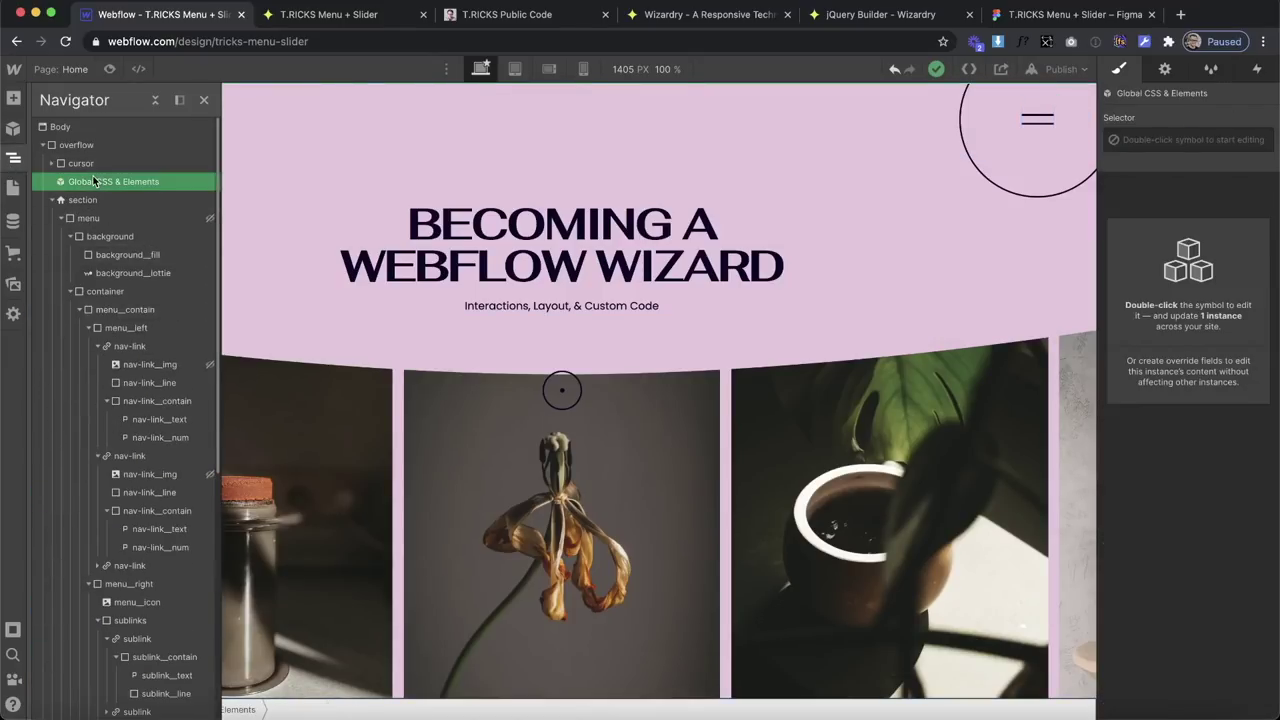
{"action": "left_click", "coordinate": [112, 201]}
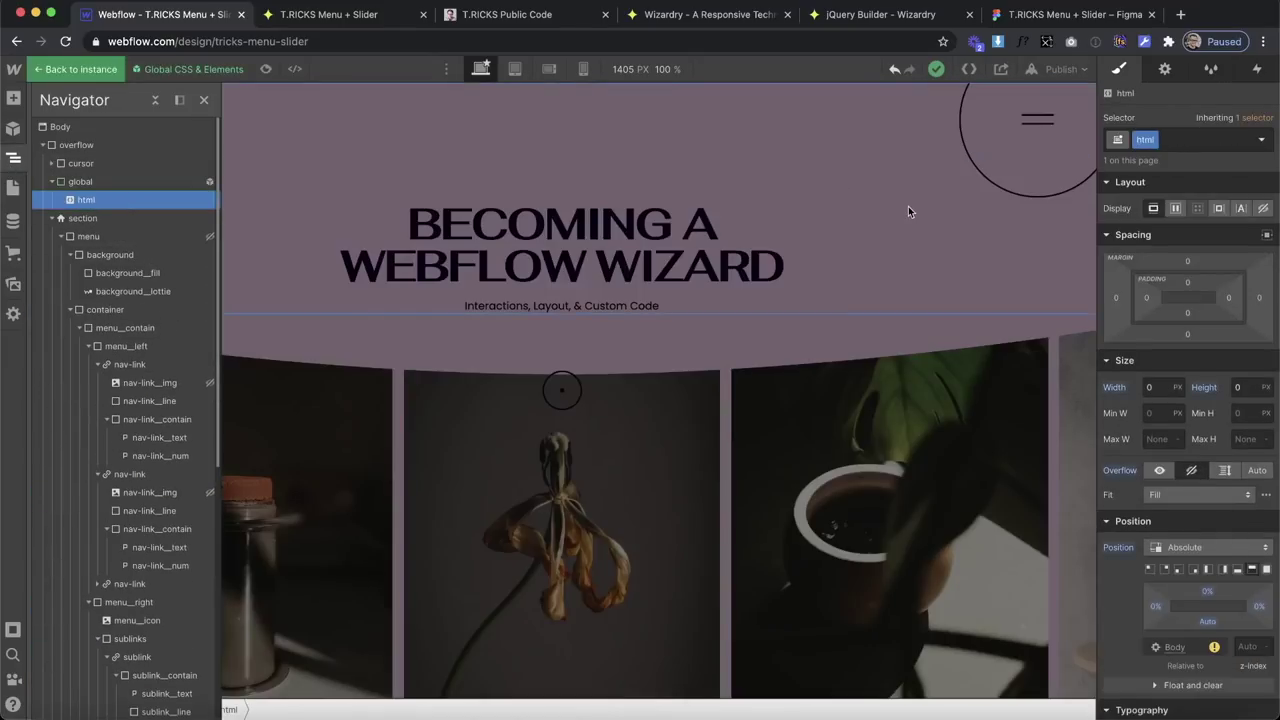
{"action": "left_click", "coordinate": [1165, 70]}
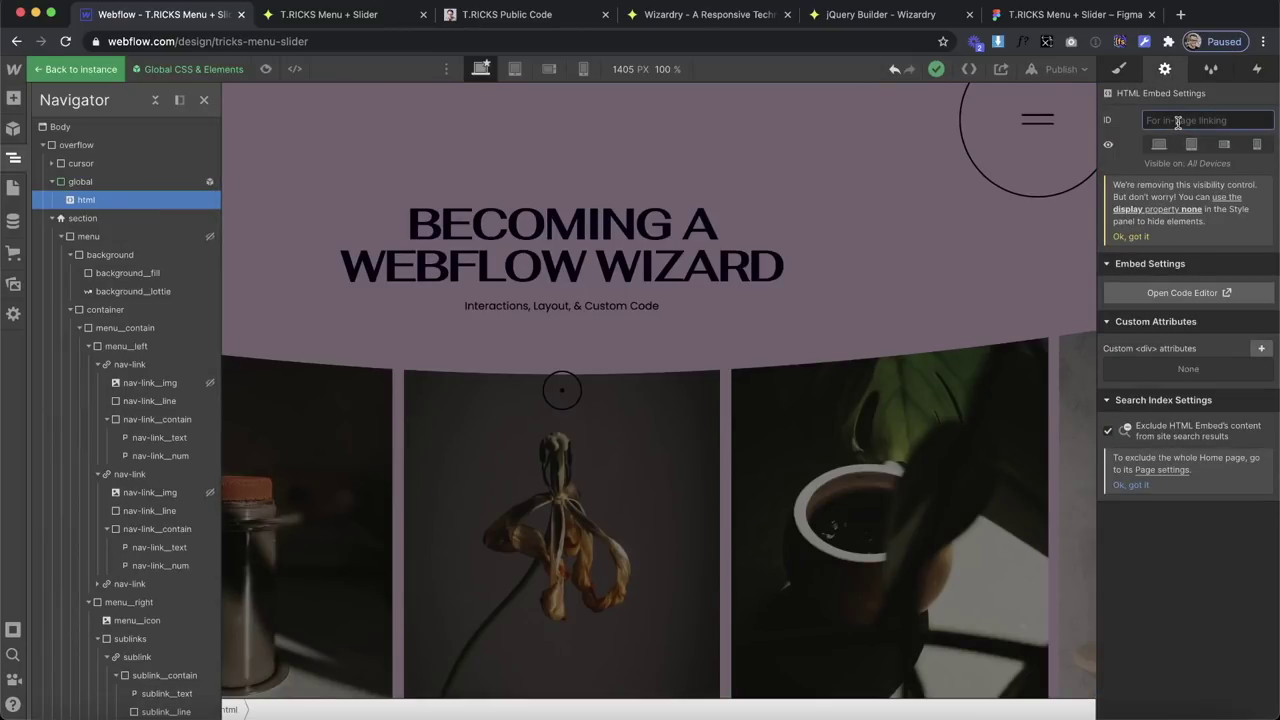
{"action": "type", "text": "top"}
Link the hamburger trigger to the 'top' page section.
{"action": "left_click", "coordinate": [1028, 126]}
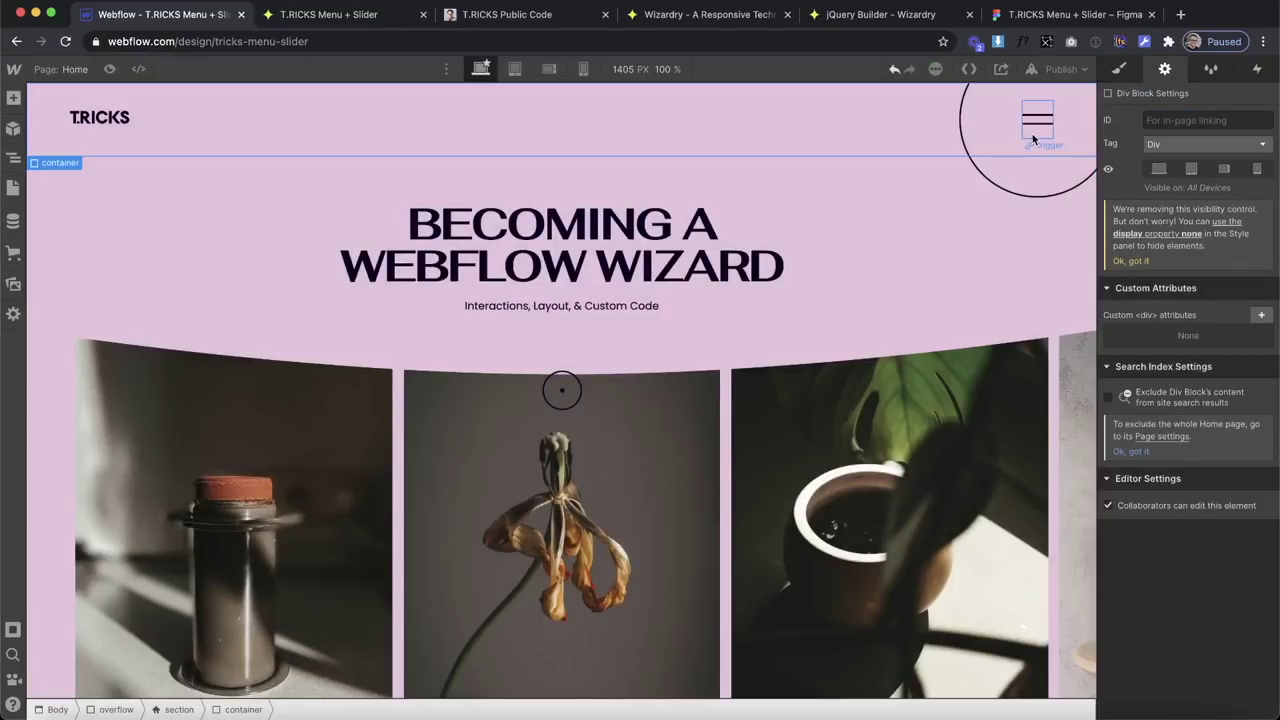
{"action": "left_click", "coordinate": [1174, 293]}
{"action": "left_click", "coordinate": [1207, 318]}
{"action": "left_click", "coordinate": [1184, 350]}
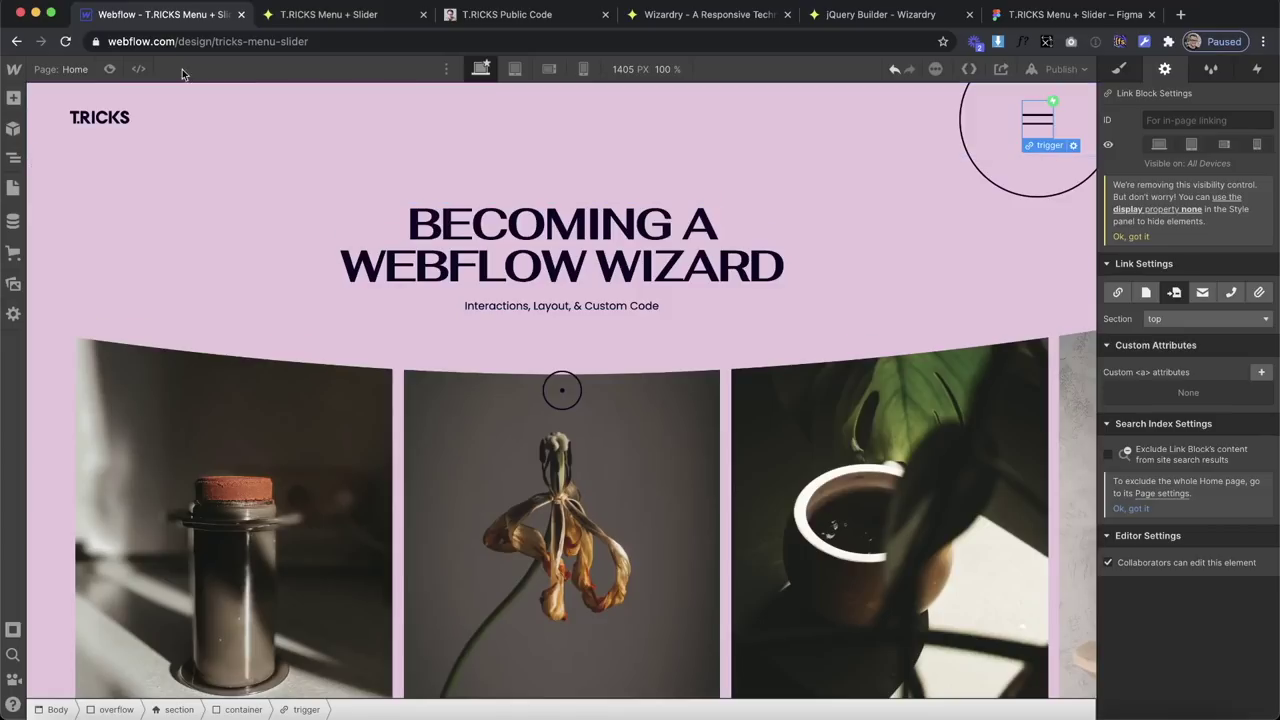
Preview the page and confirm the hamburger opens the full-screen menu.
{"action": "left_click", "coordinate": [111, 69]}
{"action": "scroll", "coordinate": [963, 180], "scroll_direction": "down", "scroll_amount": 1}
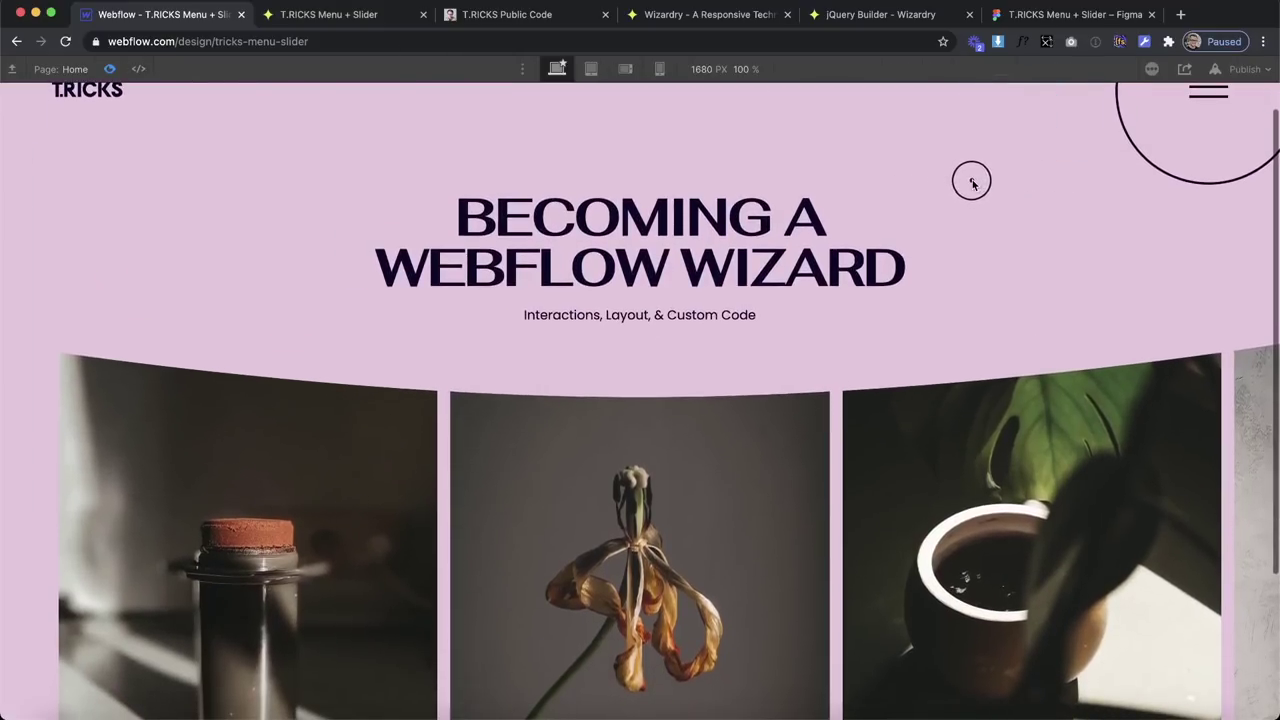
{"action": "left_click", "coordinate": [1209, 95]}
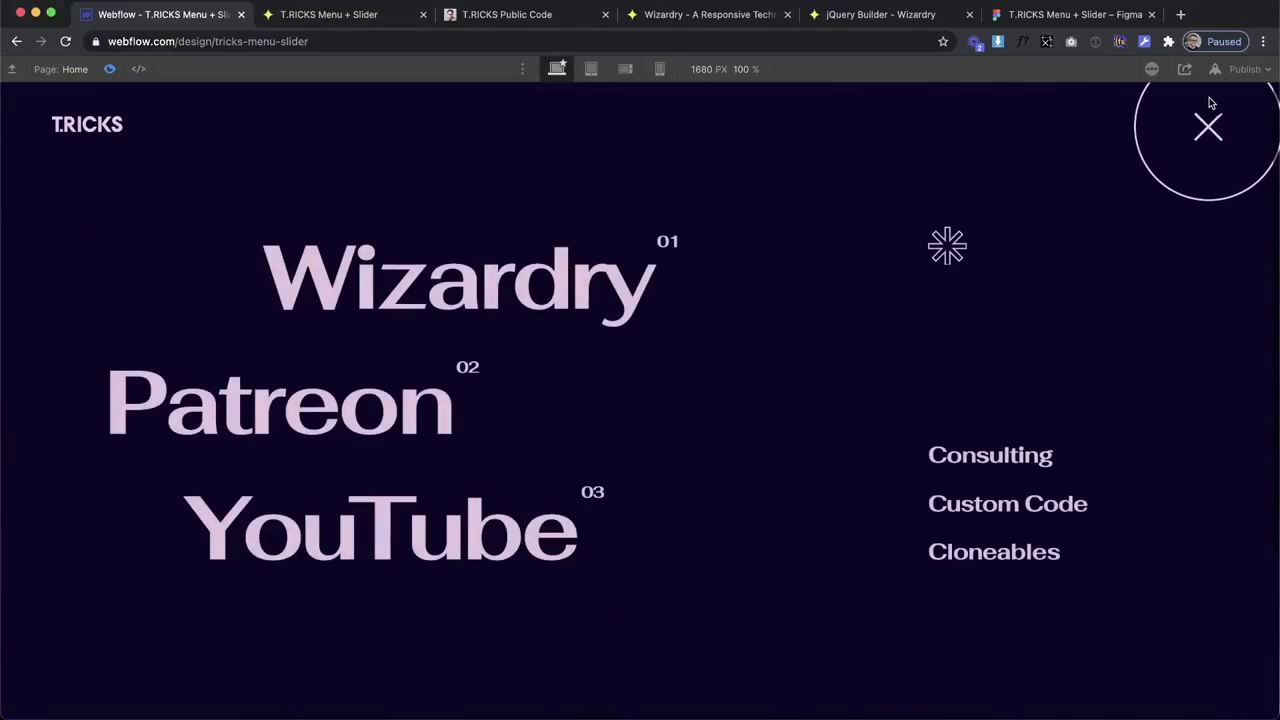
{"action": "scroll", "coordinate": [724, 299], "scroll_direction": "down", "scroll_amount": 2}
{"action": "scroll", "coordinate": [724, 299], "scroll_direction": "up", "scroll_amount": 2}
{"action": "scroll", "coordinate": [724, 299], "scroll_direction": "down", "scroll_amount": 4}
{"action": "scroll", "coordinate": [724, 297], "scroll_direction": "up", "scroll_amount": 4}
{"action": "left_click", "coordinate": [110, 71]}
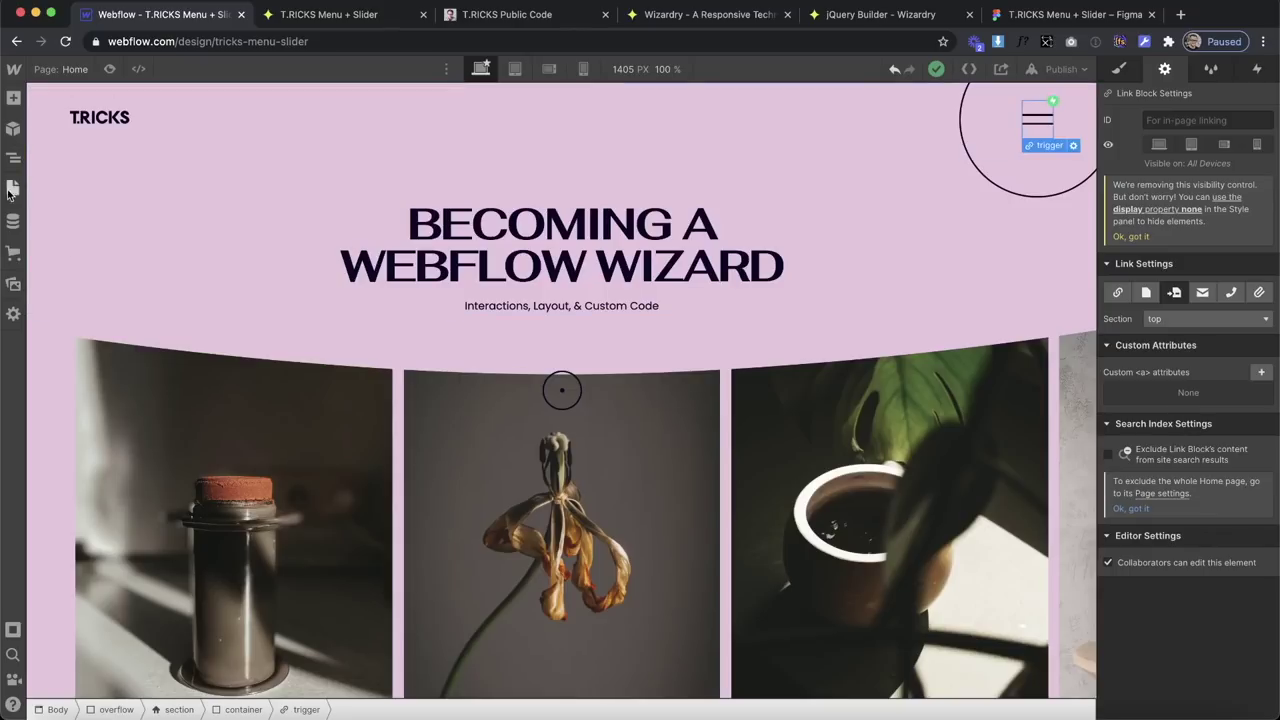
{"action": "left_click", "coordinate": [12, 159]}
{"action": "scroll", "coordinate": [96, 300], "scroll_direction": "up", "scroll_amount": 5}
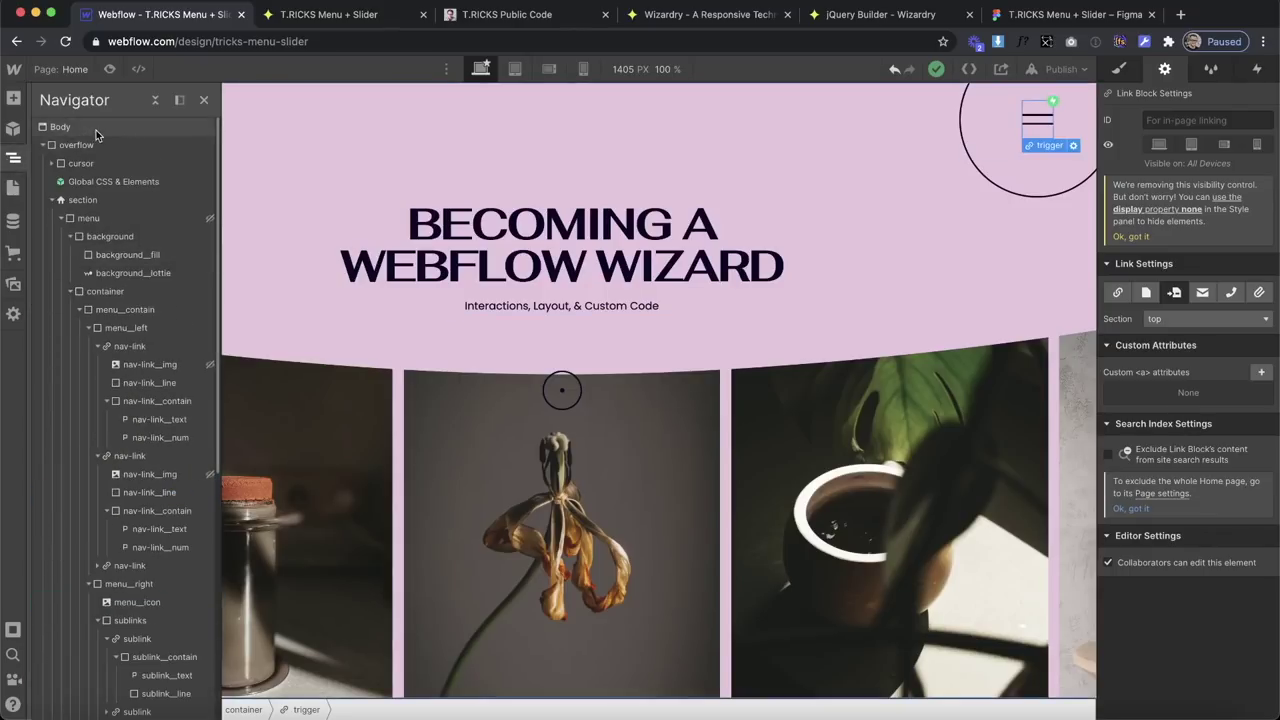
Create an 'overflow-hidden' class on Body with Overflow set to Hidden.
{"action": "left_click", "coordinate": [96, 128]}
{"action": "key", "text": "super+Return"}
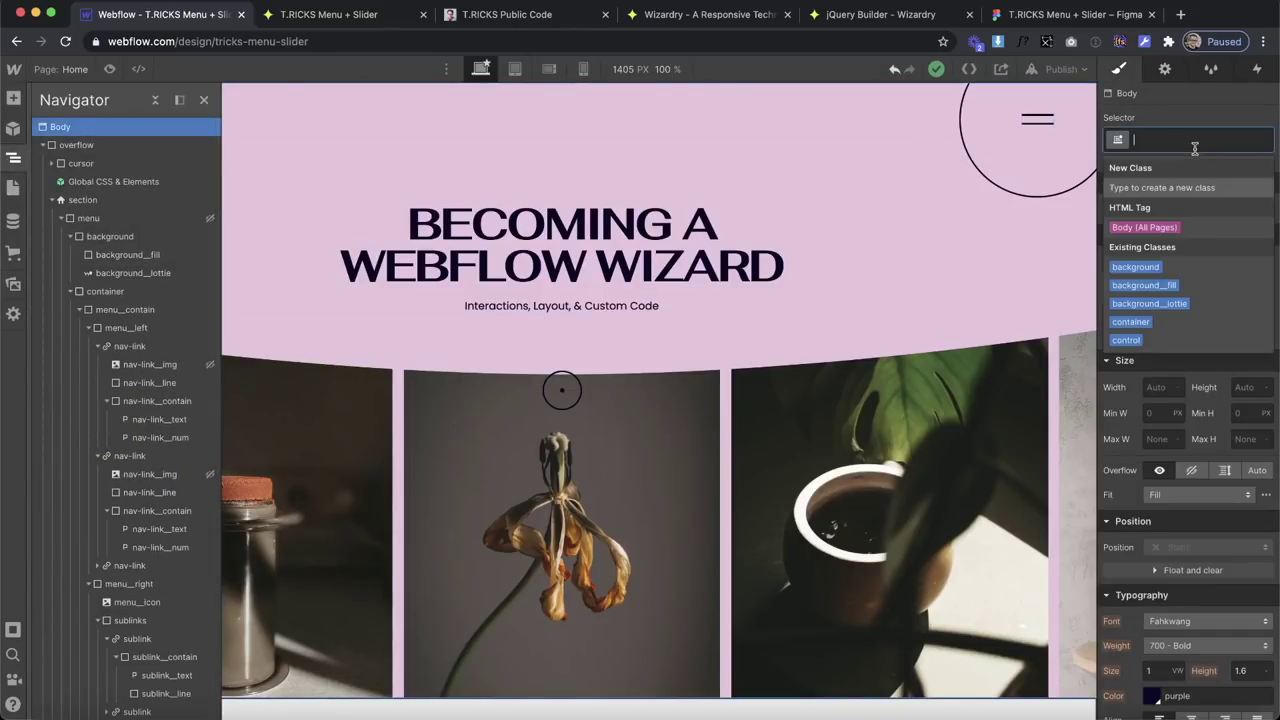
{"action": "type", "text": "overflow"}
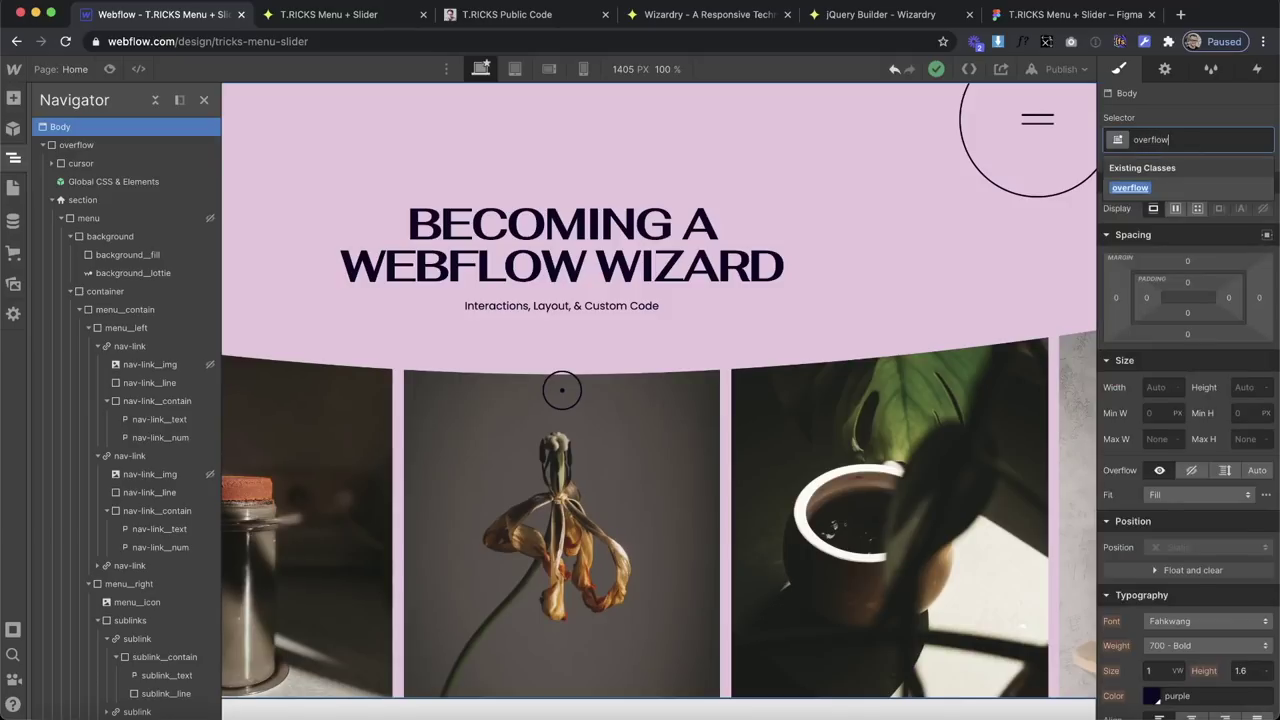
{"action": "type", "text": "-hidden"}
{"action": "key", "text": "Return"}
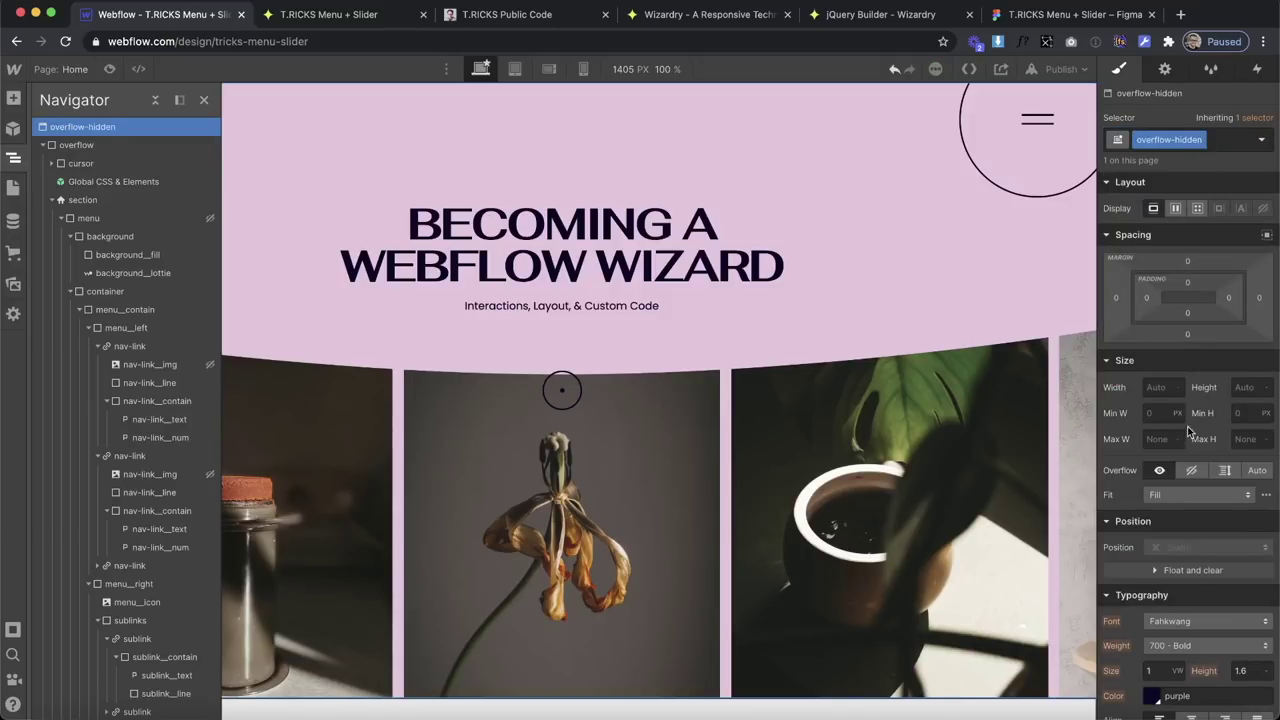
{"action": "left_click", "coordinate": [1197, 472]}
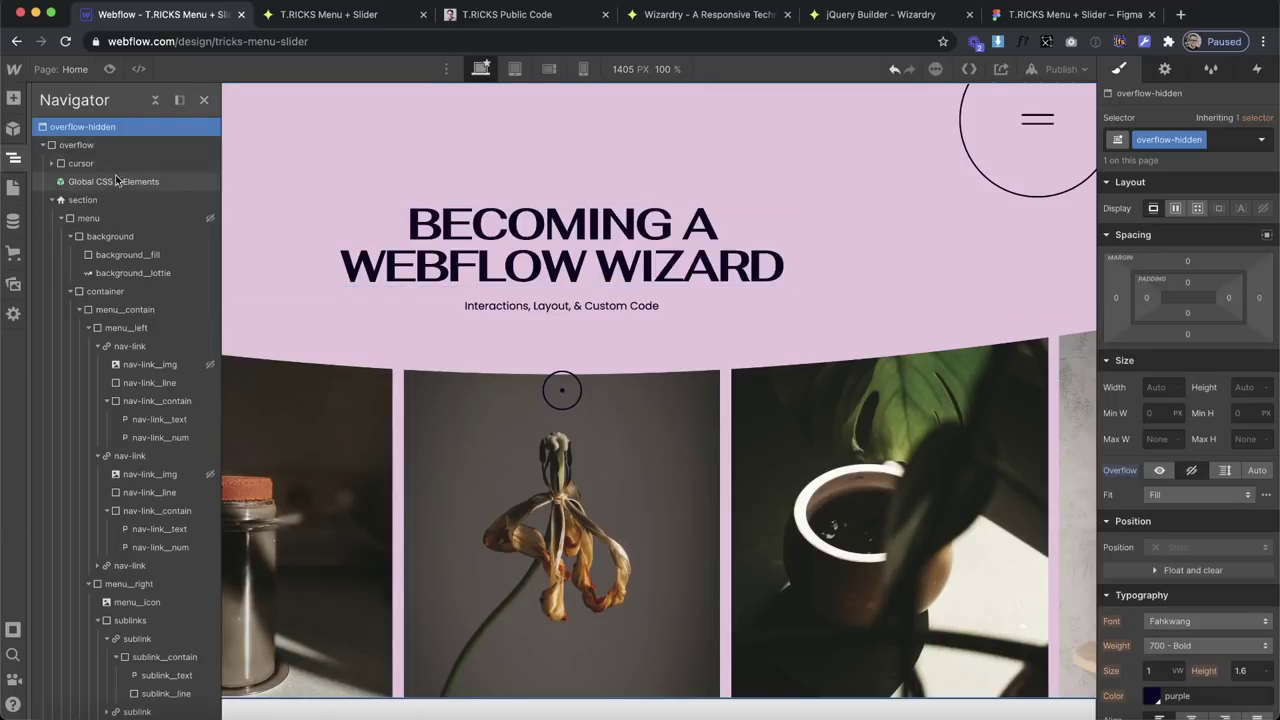
{"action": "left_click", "coordinate": [1222, 141]}
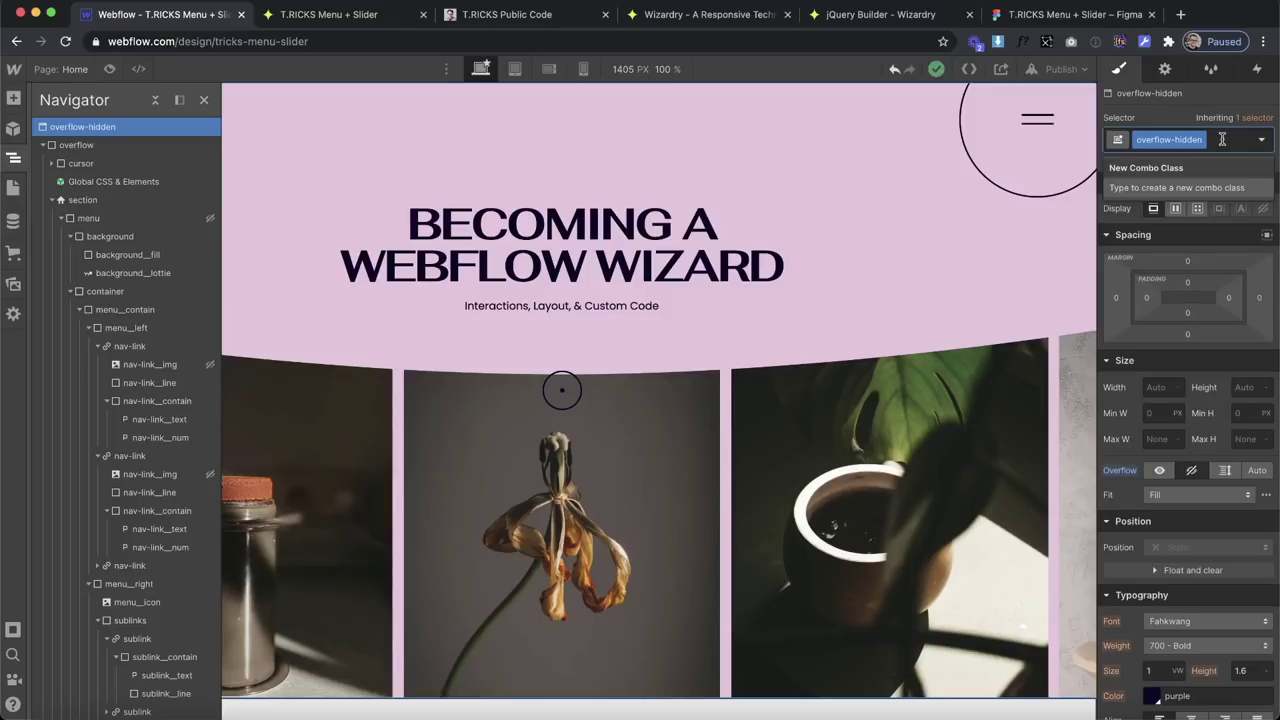
{"action": "left_click", "coordinate": [1041, 147]}
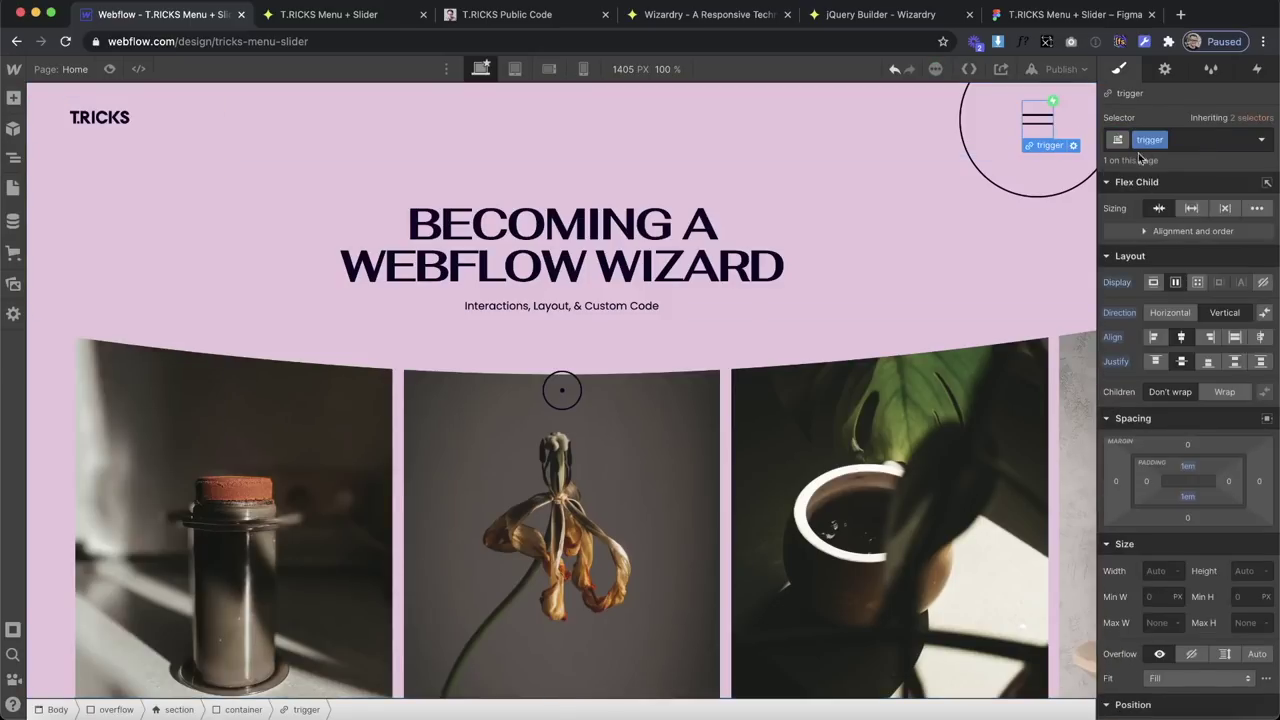
{"action": "left_click", "coordinate": [865, 17]}
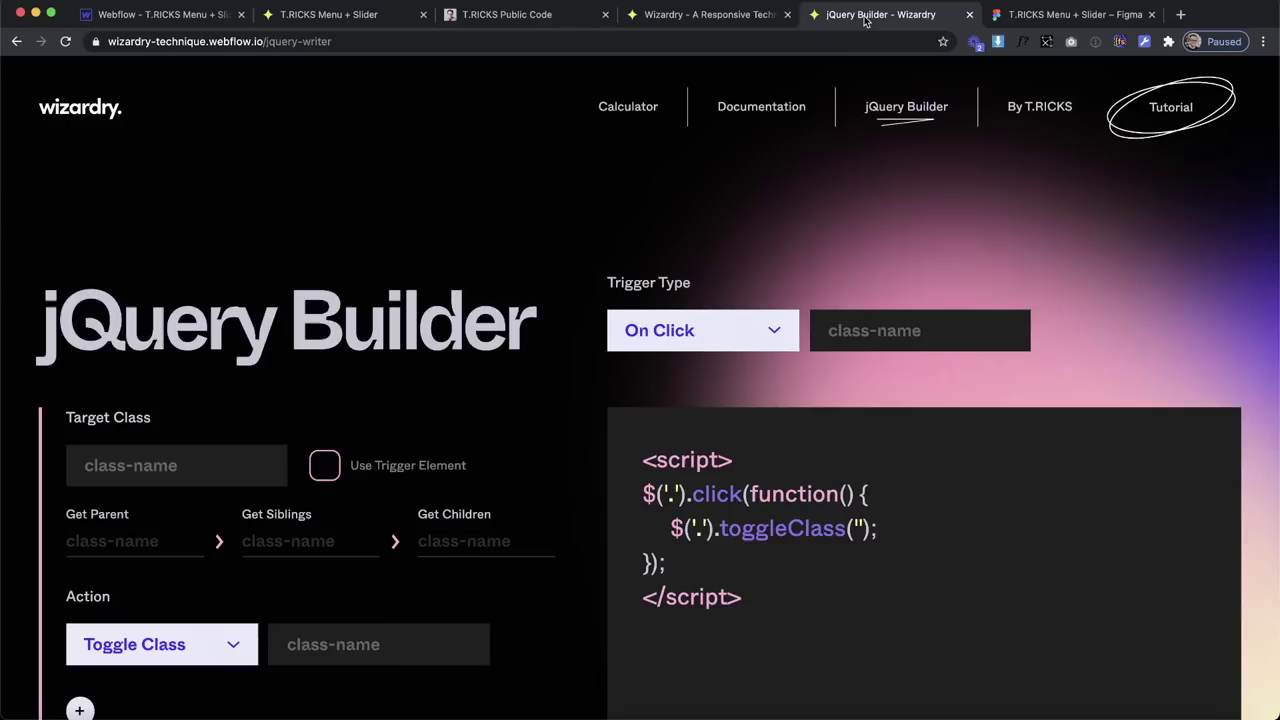
Enter 'trigger' as the clicked class, with body as target and overflow-hidden toggled.
{"action": "left_click", "coordinate": [855, 328]}
{"action": "type", "text": "trigger"}
{"action": "scroll", "coordinate": [686, 385], "scroll_direction": "down", "scroll_amount": 3}
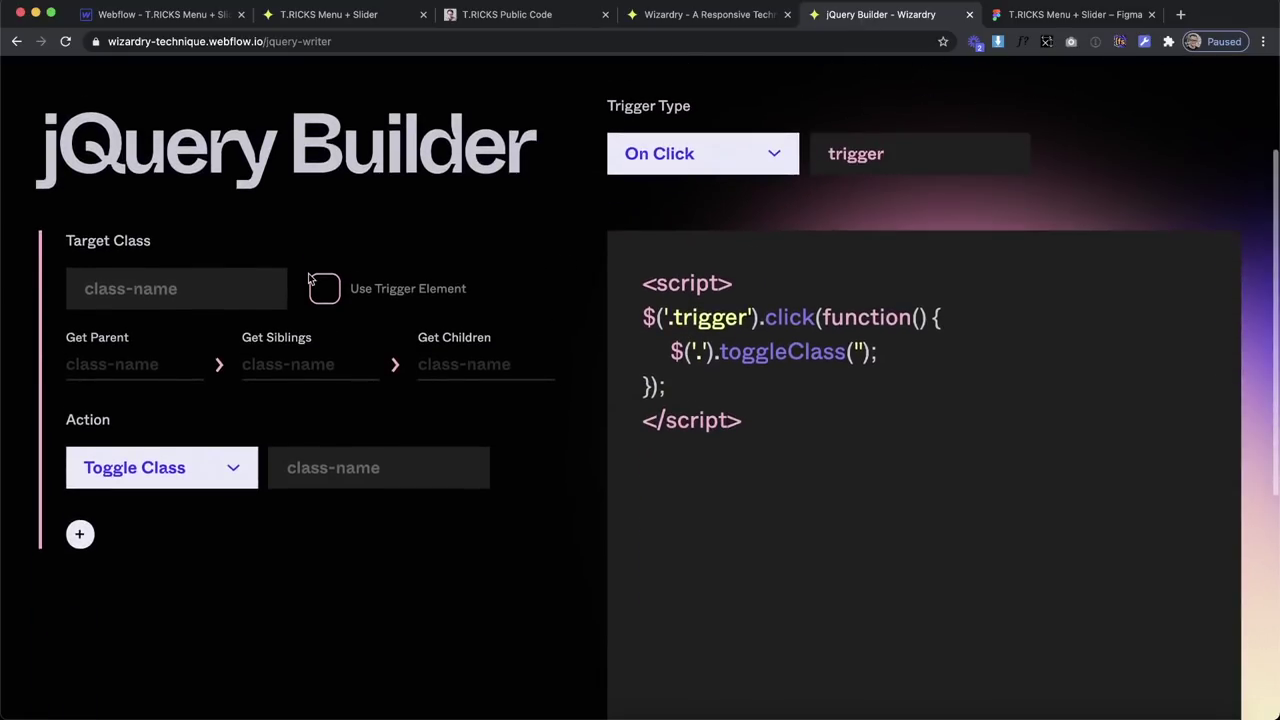
{"action": "type", "text": "body"}
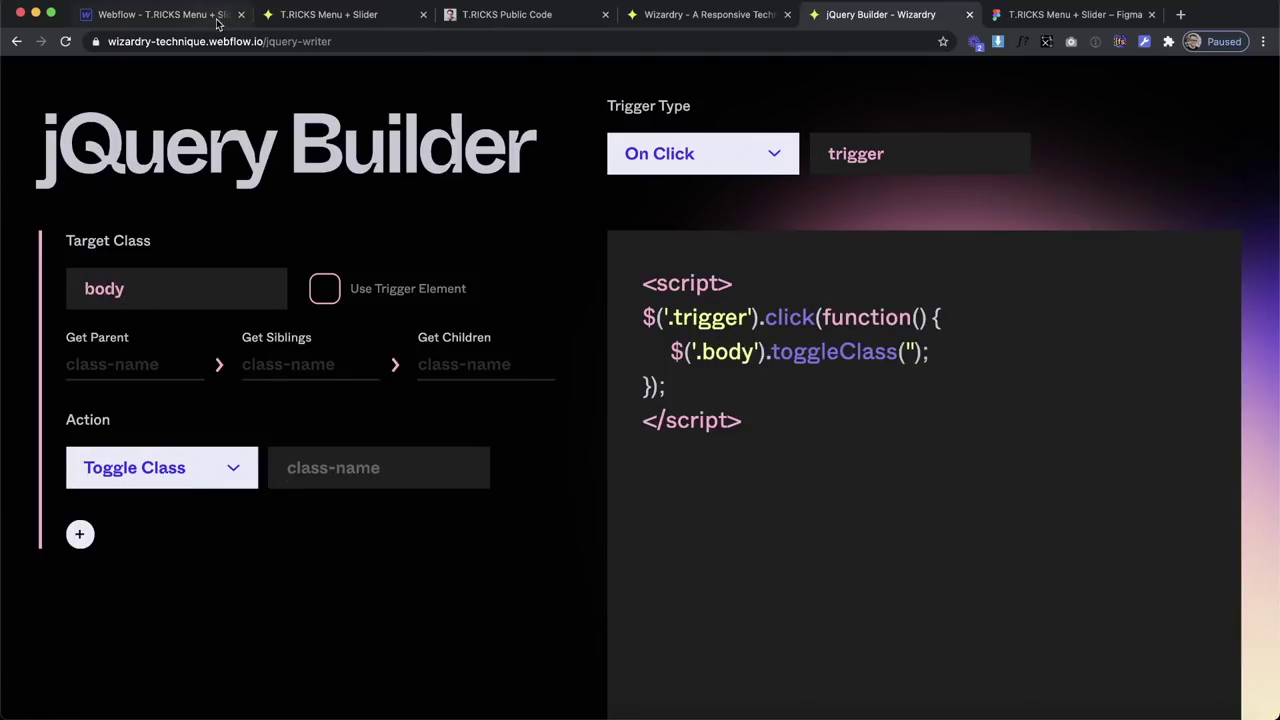
{"action": "type", "text": "overflow-hidden"}
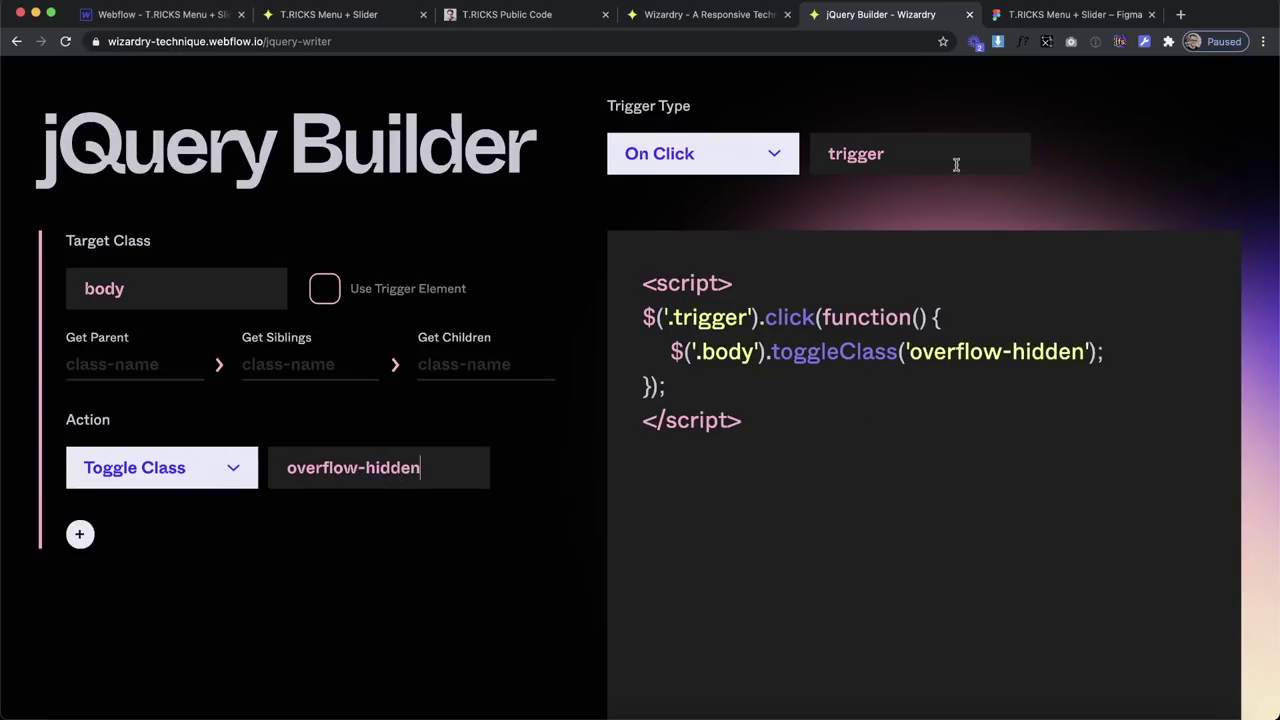
Copy the generated .trigger click script that toggles overflow-hidden on body.
{"action": "left_click_drag", "start_coordinate": [912, 153], "coordinate": [828, 150]}
{"action": "left_click_drag", "start_coordinate": [324, 472], "coordinate": [420, 463]}
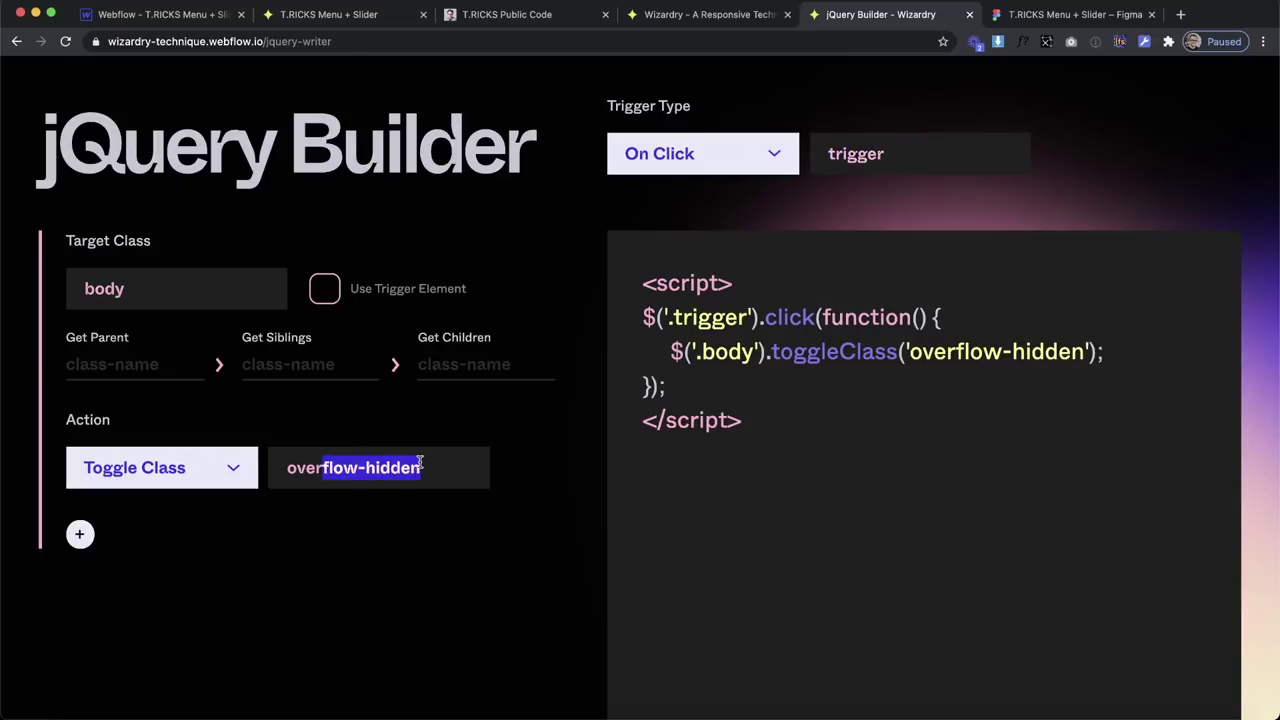
{"action": "left_click_drag", "start_coordinate": [850, 152], "coordinate": [893, 146]}
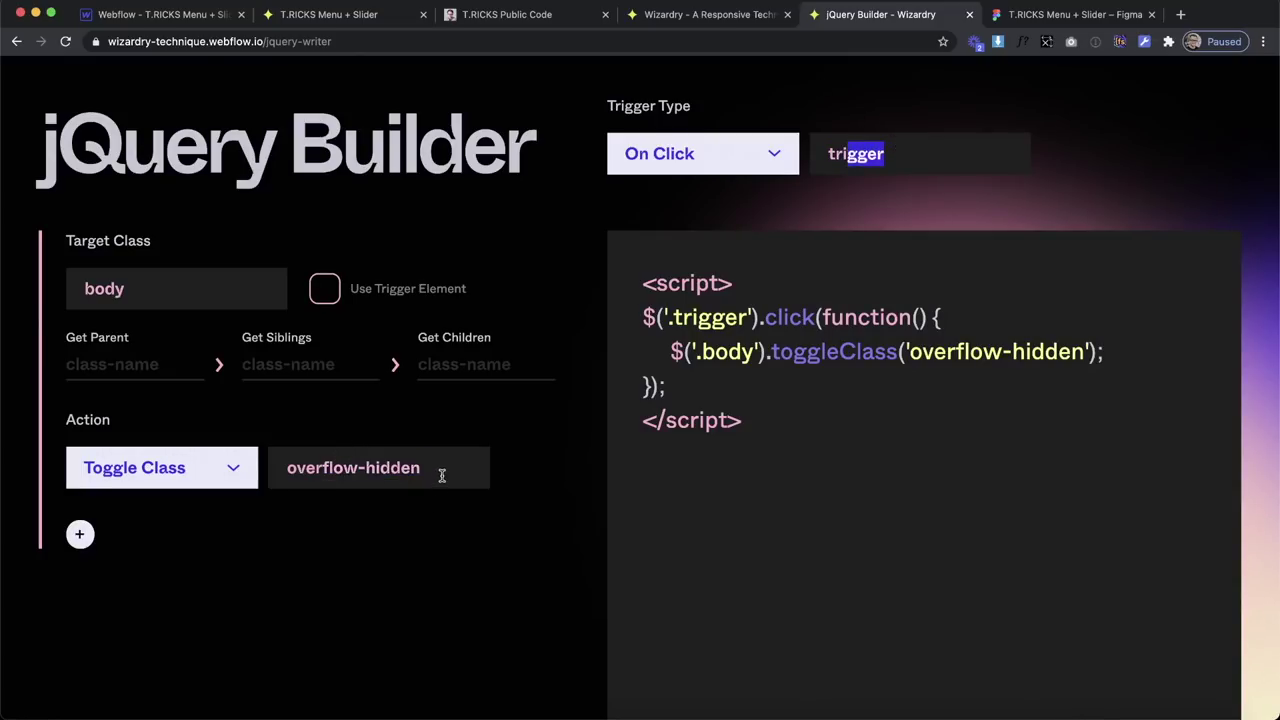
{"action": "left_click_drag", "start_coordinate": [441, 476], "coordinate": [239, 480]}
{"action": "left_click_drag", "start_coordinate": [700, 404], "coordinate": [629, 313]}
{"action": "key", "text": "ctrl+c"}
{"action": "left_click", "coordinate": [677, 380]}
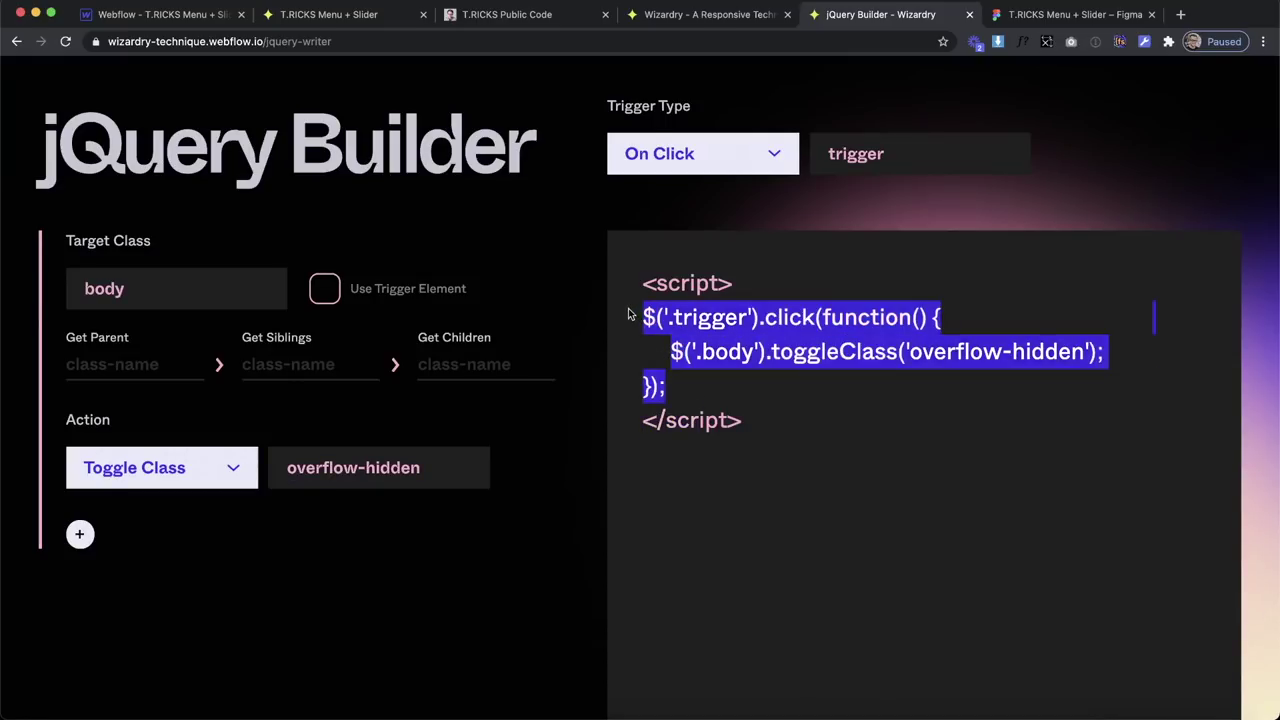
{"action": "left_click", "coordinate": [220, 17]}
{"action": "left_click", "coordinate": [13, 188]}
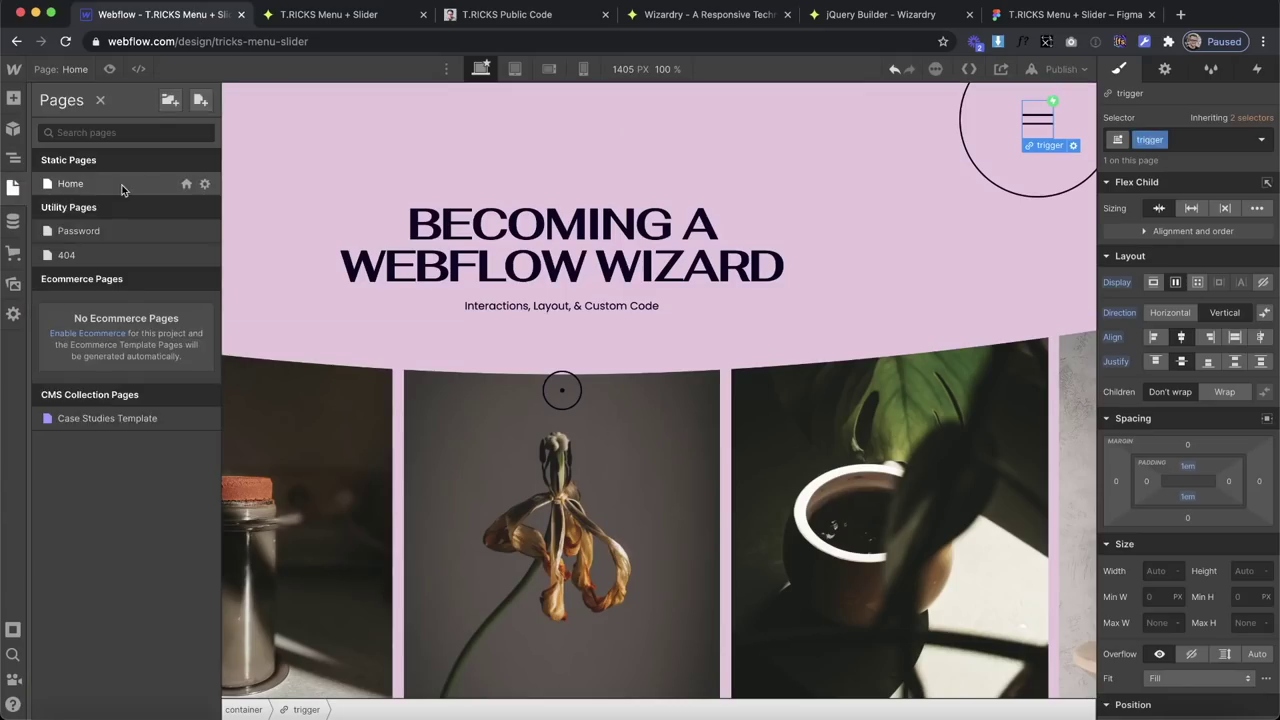
Paste the overflow-hidden toggle script into Home's Before </body> code, targeting body, and save.
{"action": "left_click", "coordinate": [206, 184]}
{"action": "scroll", "coordinate": [353, 513], "scroll_direction": "down", "scroll_amount": 15}
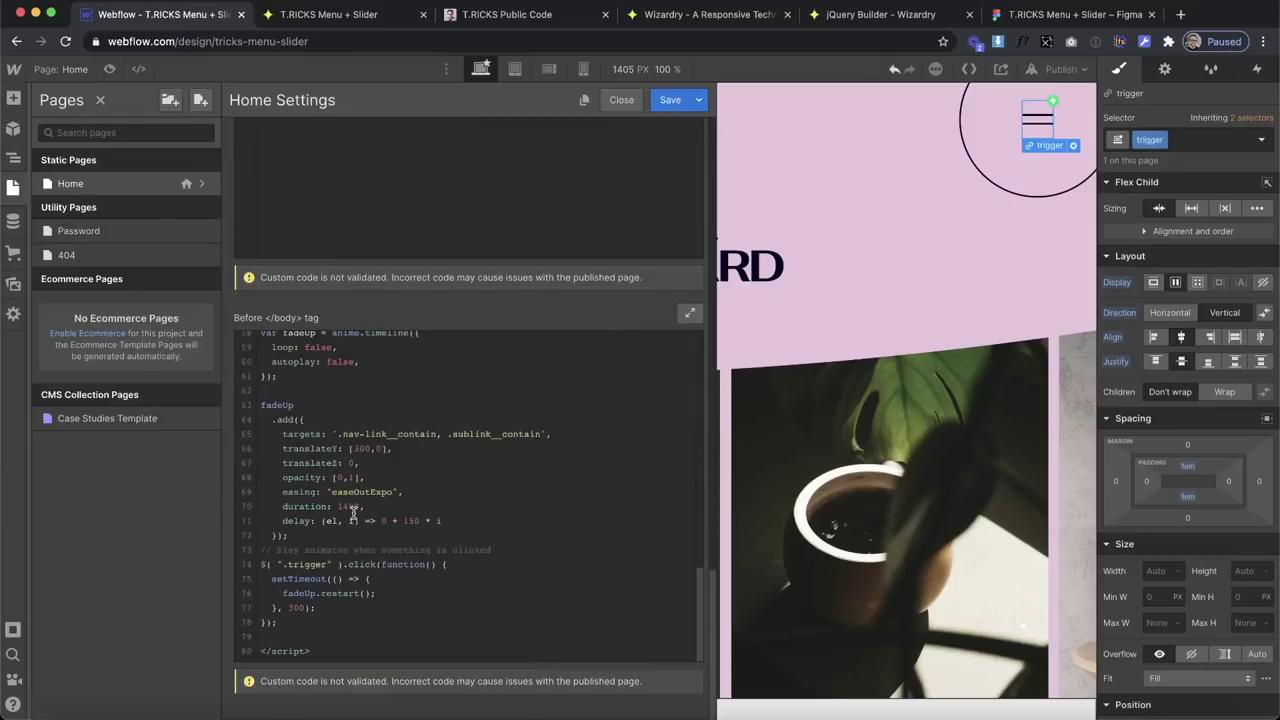
{"action": "scroll", "coordinate": [353, 513], "scroll_direction": "up", "scroll_amount": 5}
{"action": "left_click", "coordinate": [346, 549]}
{"action": "scroll", "coordinate": [326, 552], "scroll_direction": "down", "scroll_amount": 2}
{"action": "key", "text": "Return"}
{"action": "key", "text": "ctrl+v"}
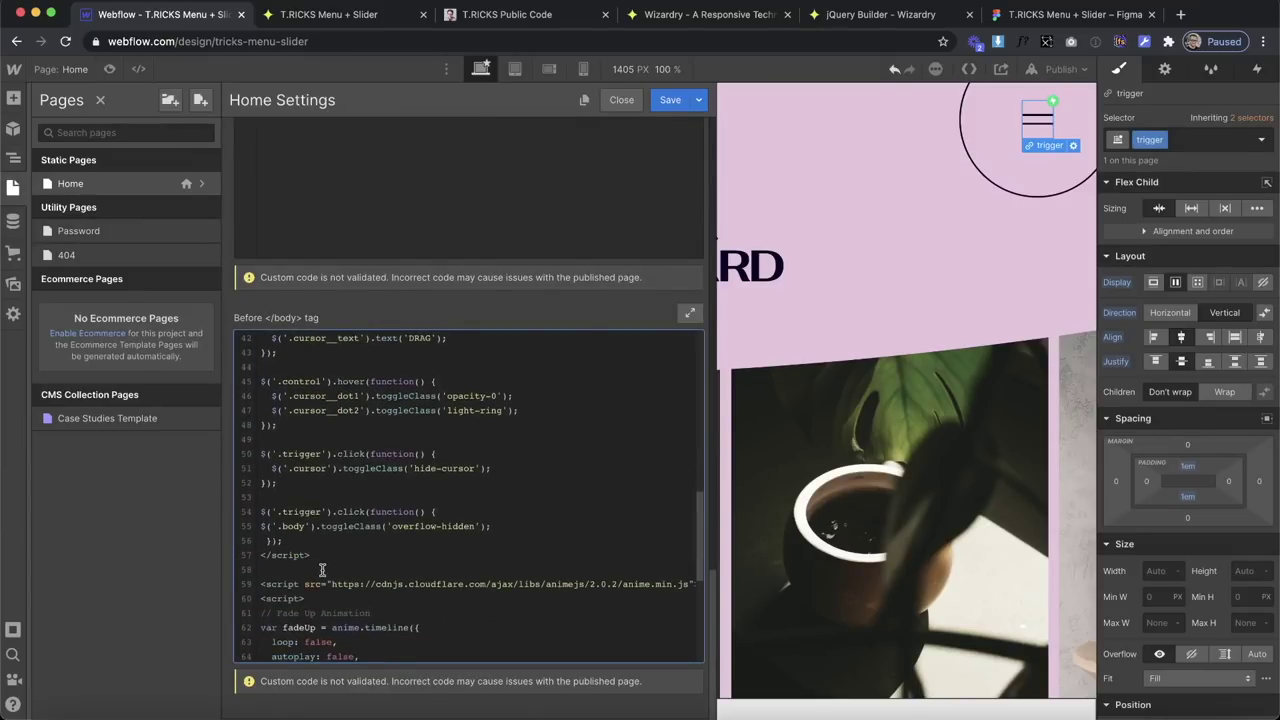
{"action": "key", "text": "BackSpace"}
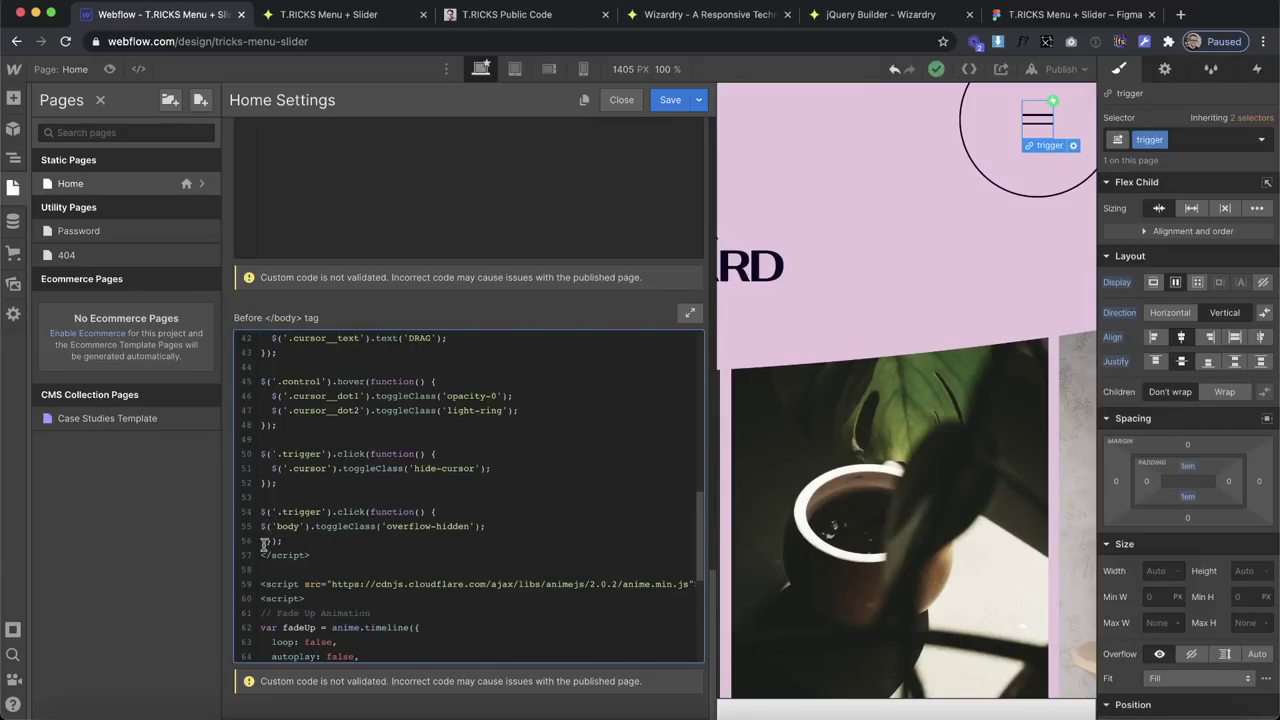
{"action": "key", "text": "Tab"}
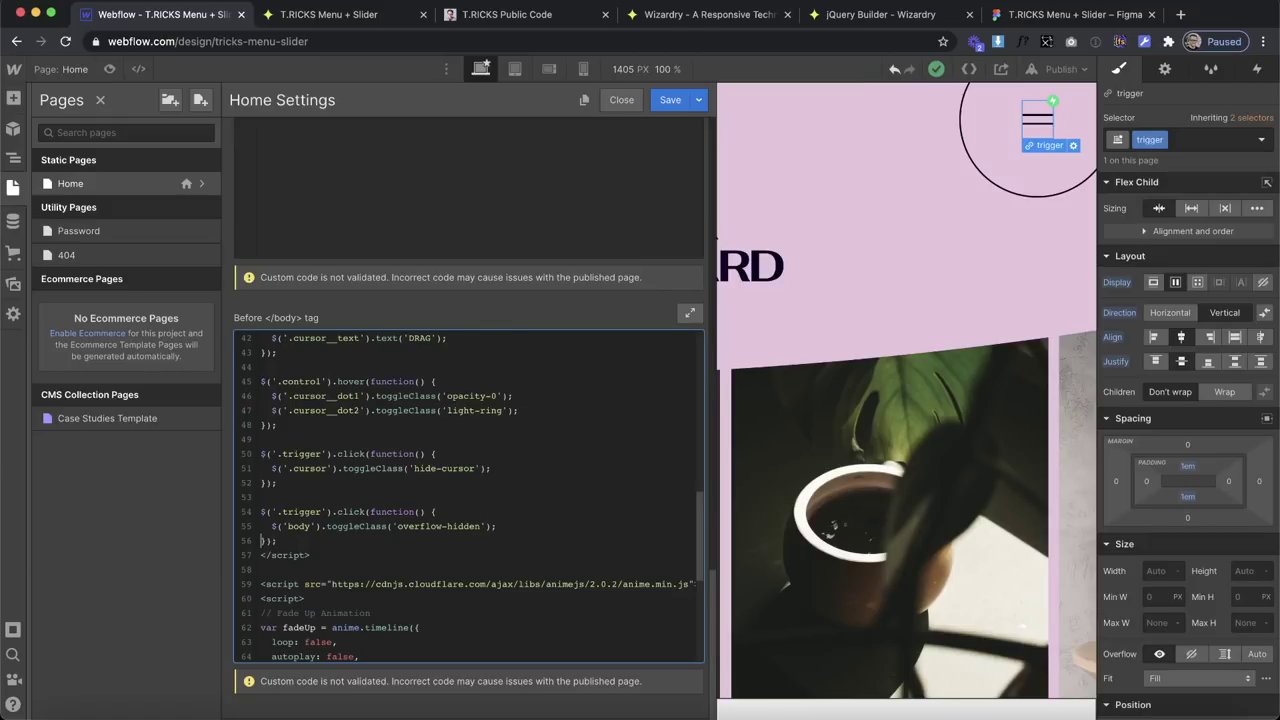
{"action": "left_click", "coordinate": [672, 99]}
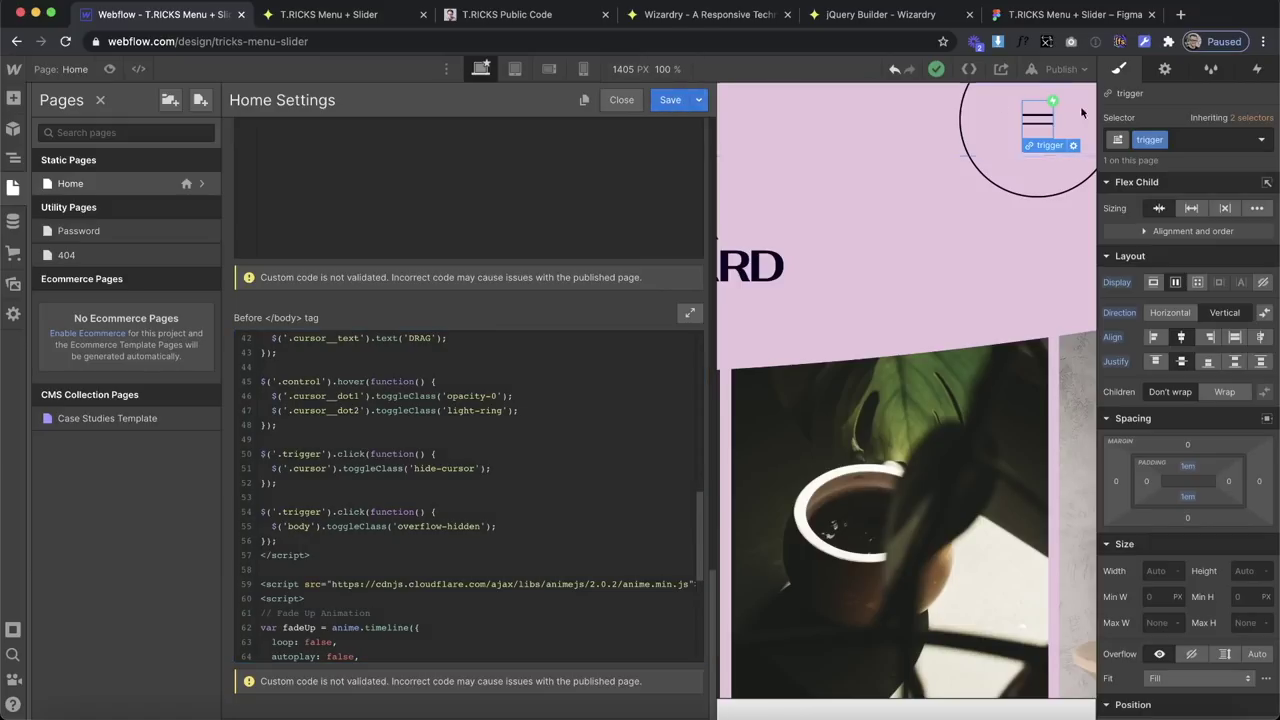
Republish the site and reload the live page.
{"action": "left_click", "coordinate": [1058, 69]}
{"action": "left_click", "coordinate": [1006, 289]}
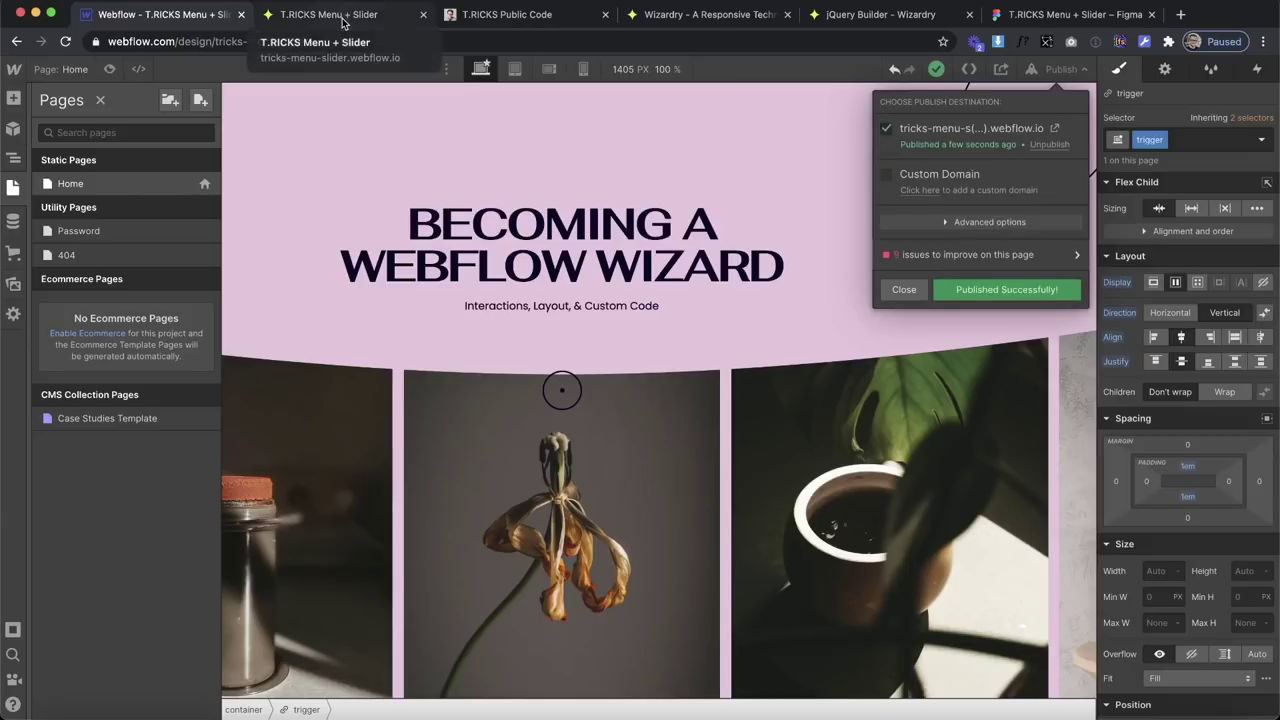
{"action": "left_click", "coordinate": [343, 15]}
{"action": "key", "text": "super+r"}
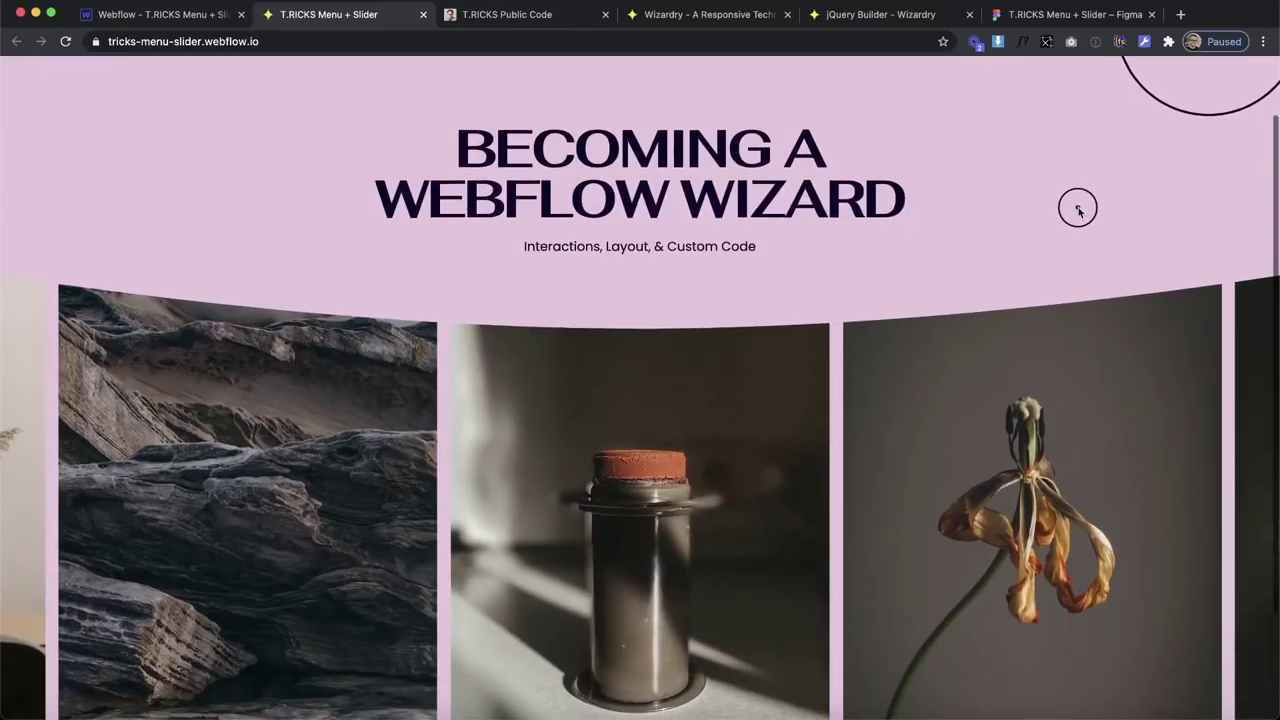
Open and close the live full-screen menu, then scroll the page to check it.
{"action": "left_click", "coordinate": [1212, 77]}
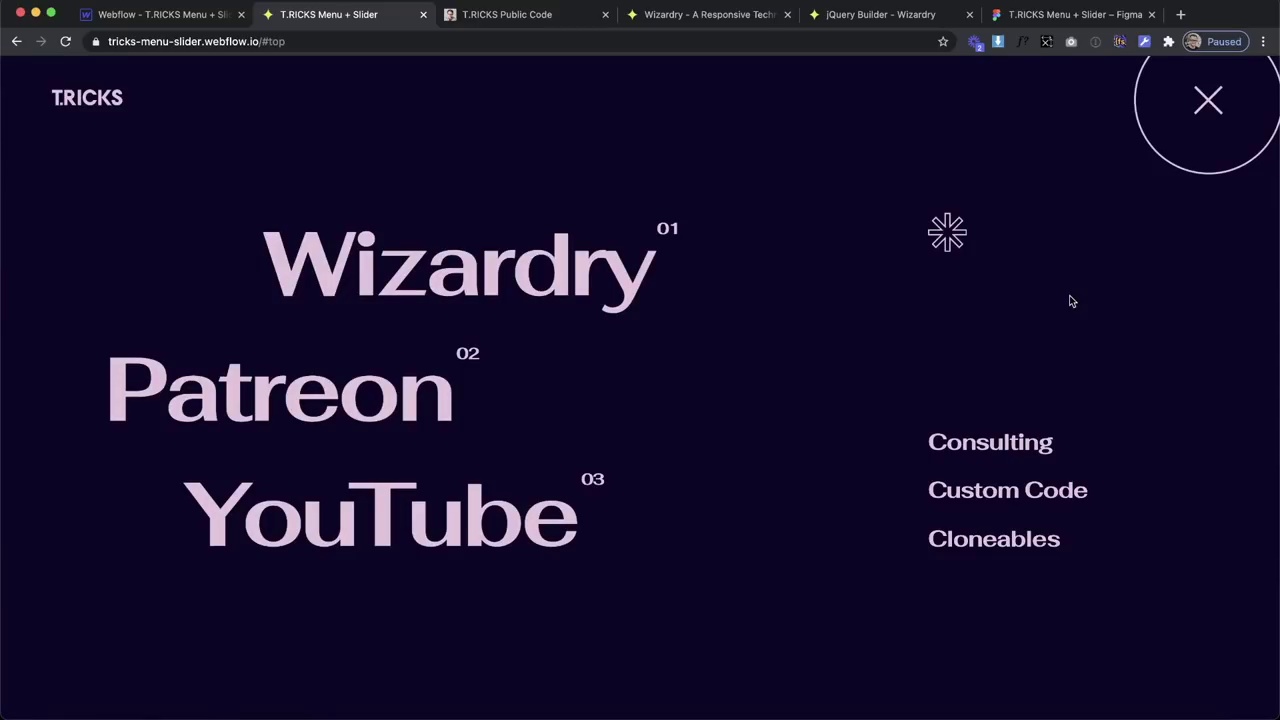
{"action": "left_click", "coordinate": [1209, 106]}
{"action": "scroll", "coordinate": [1066, 236], "scroll_direction": "down", "scroll_amount": 3}
{"action": "scroll", "coordinate": [1066, 236], "scroll_direction": "up", "scroll_amount": 3}
{"action": "scroll", "coordinate": [1066, 236], "scroll_direction": "down", "scroll_amount": 3}
{"action": "scroll", "coordinate": [1068, 248], "scroll_direction": "up", "scroll_amount": 3}
{"action": "scroll", "coordinate": [1067, 248], "scroll_direction": "down", "scroll_amount": 1}
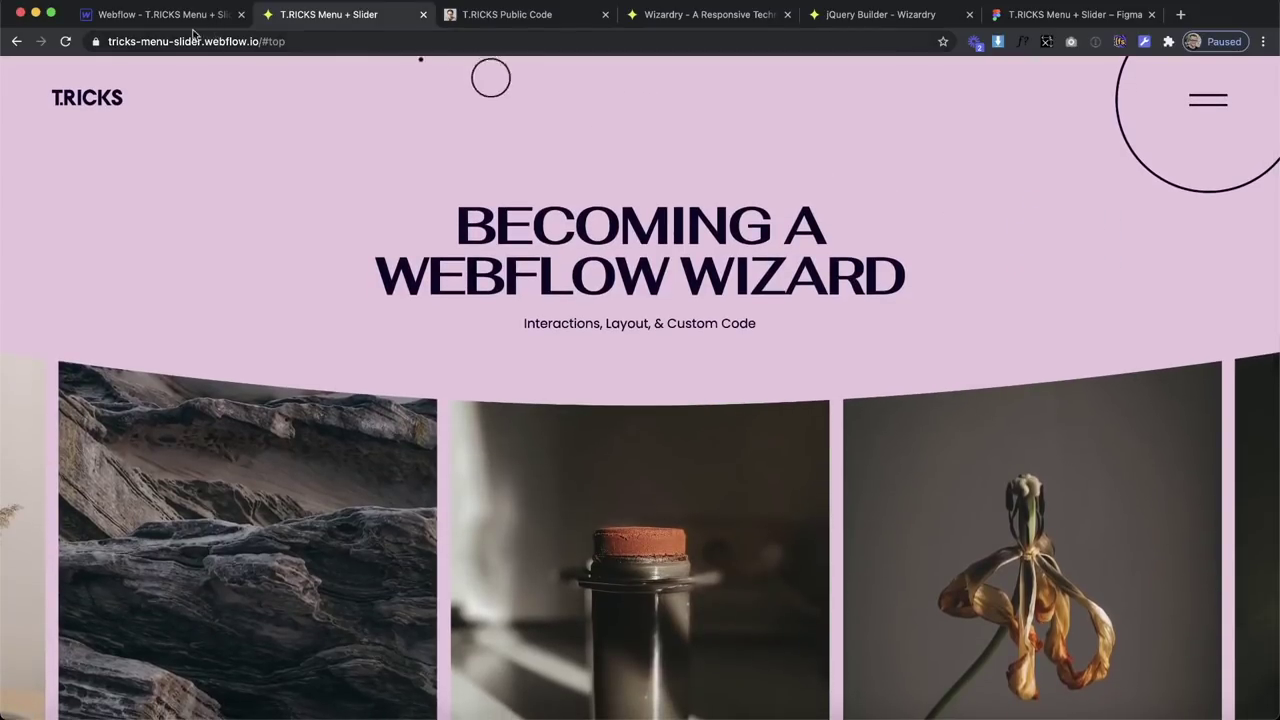
{"action": "left_click", "coordinate": [153, 18]}
{"action": "key", "text": "Escape"}
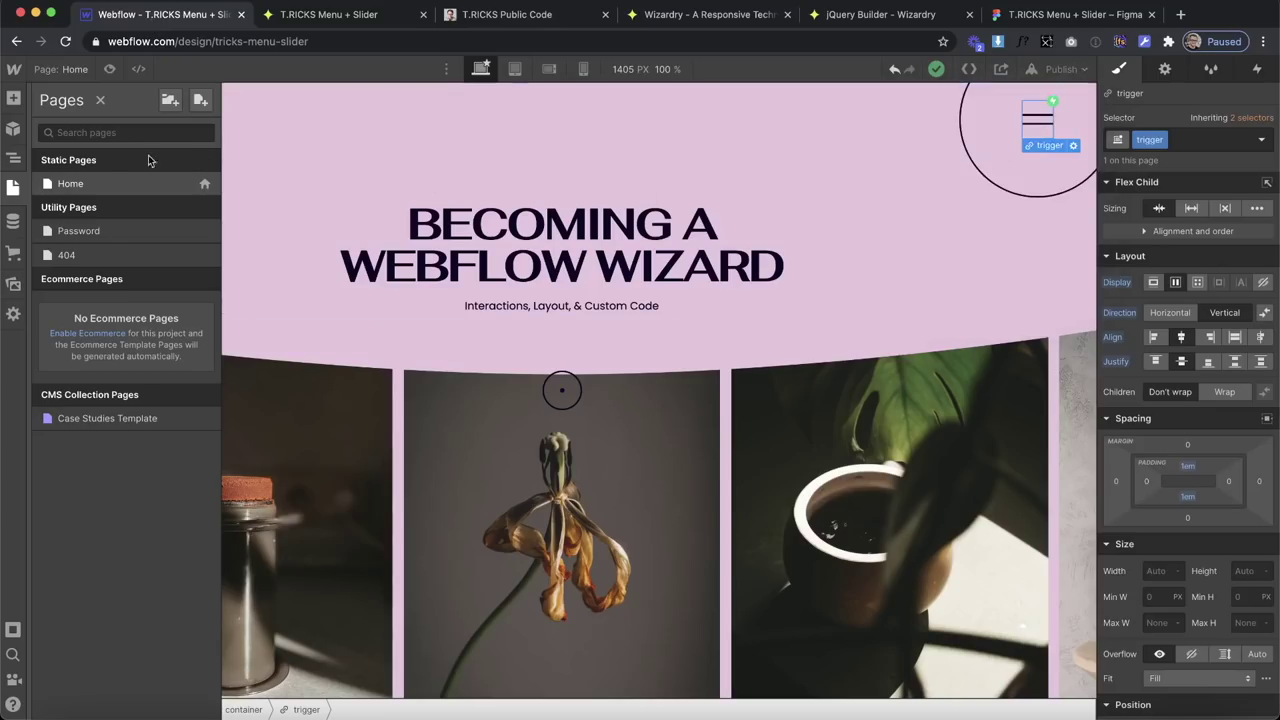
Set the menu element's display to block and compare it with the Figma menu design.
{"action": "left_click", "coordinate": [14, 158]}
{"action": "scroll", "coordinate": [95, 200], "scroll_direction": "up", "scroll_amount": 10}
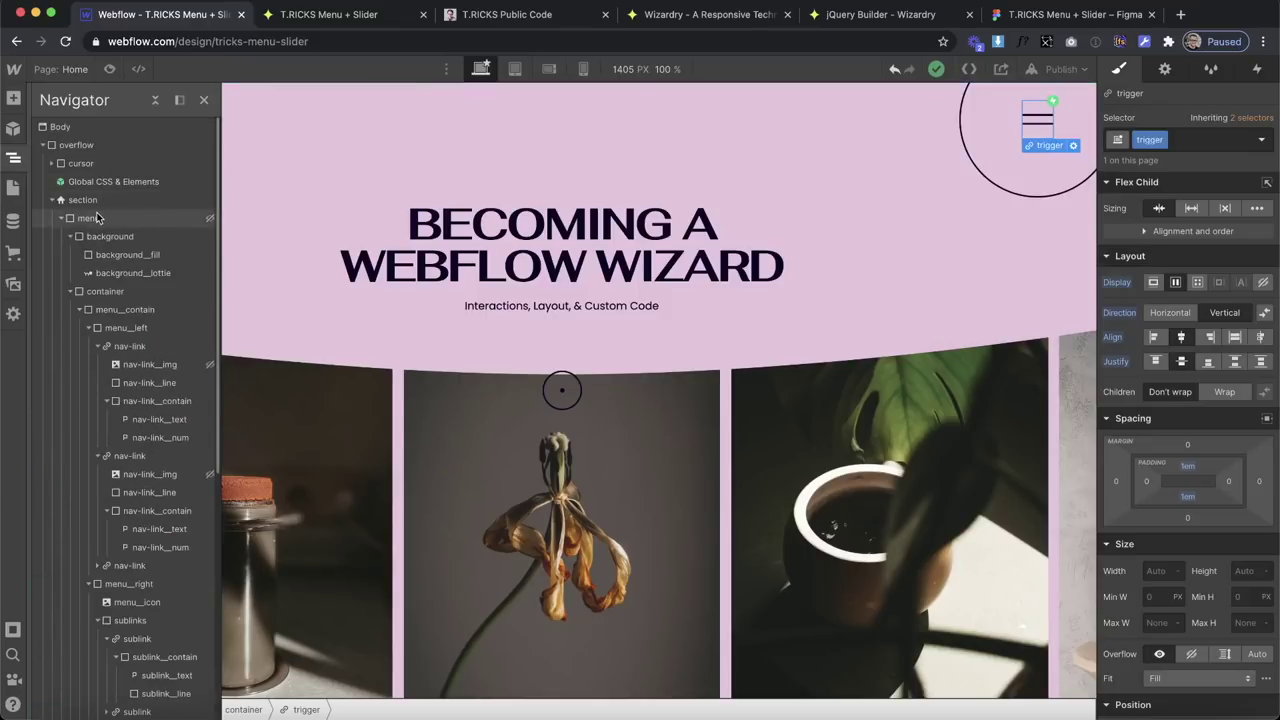
{"action": "left_click", "coordinate": [97, 217]}
{"action": "left_click", "coordinate": [1153, 208]}
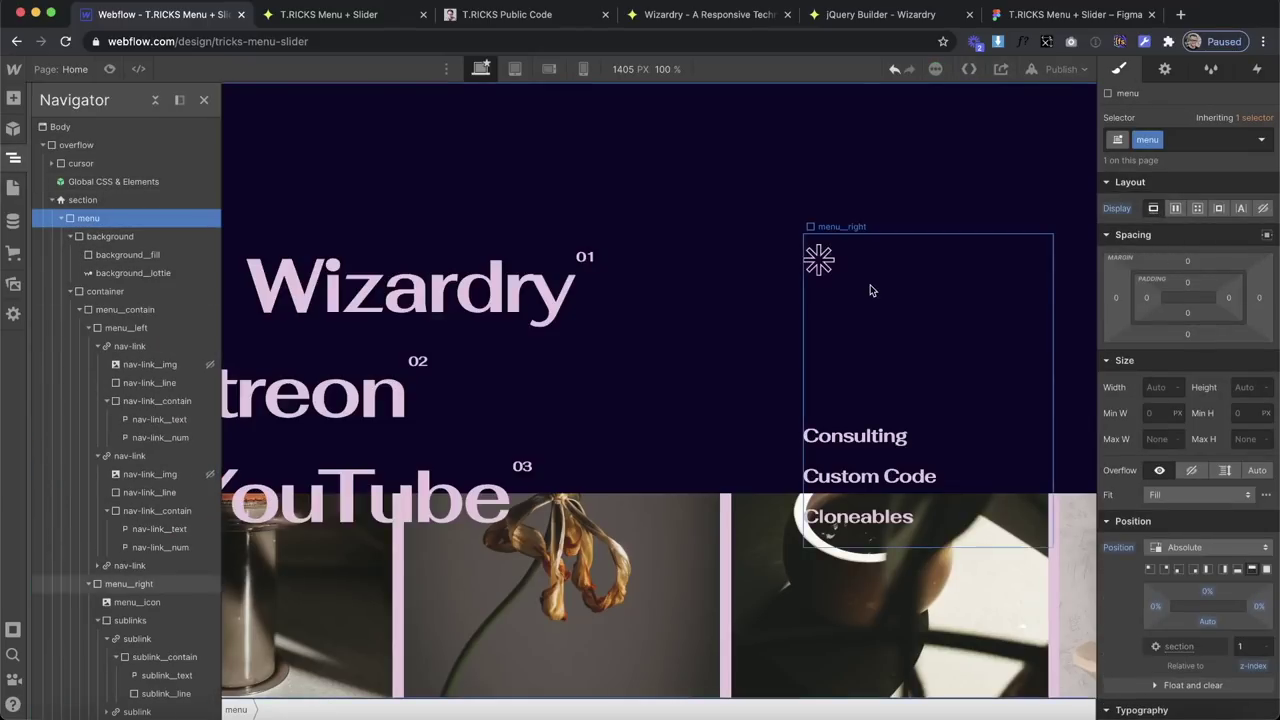
{"action": "left_click", "coordinate": [280, 293]}
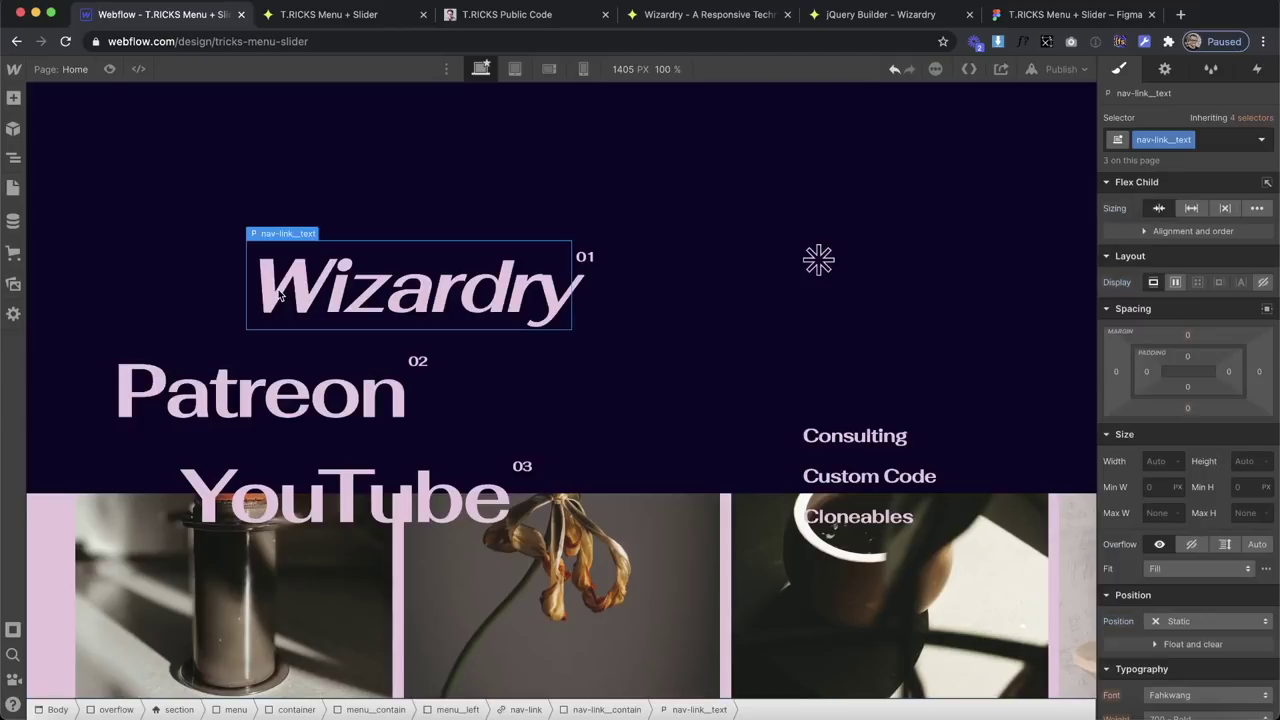
{"action": "left_click", "coordinate": [1052, 18]}
{"action": "scroll", "coordinate": [703, 300], "scroll_direction": "up", "scroll_amount": 5}
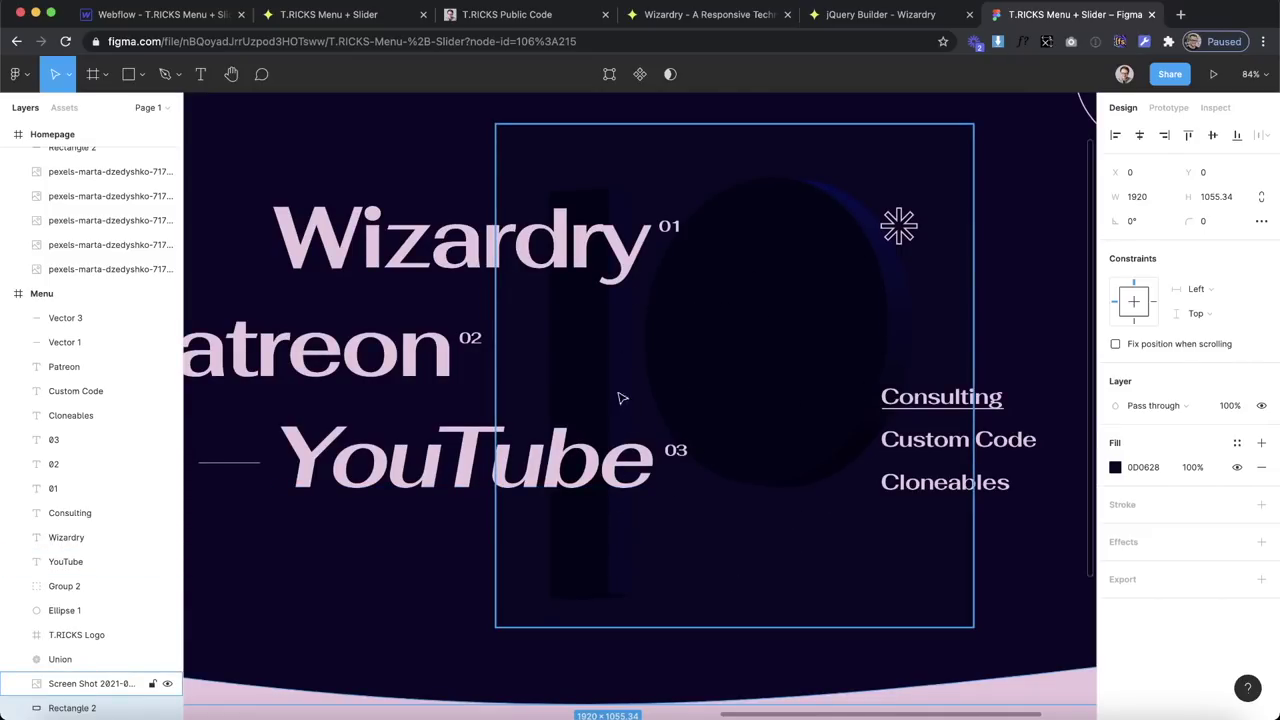
{"action": "left_click", "coordinate": [140, 16]}
Briefly show then hide the Wizardry nav-link_img, and select the whole nav-link.
{"action": "left_click", "coordinate": [13, 187]}
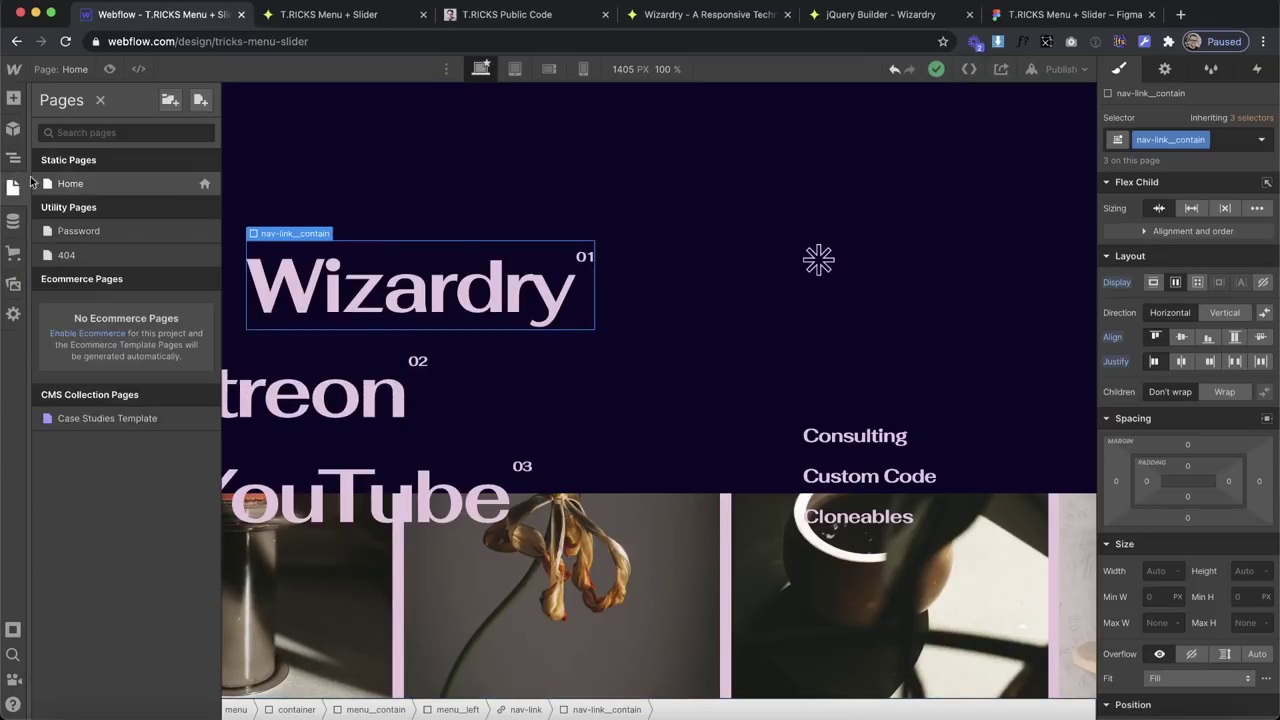
{"action": "left_click", "coordinate": [13, 157]}
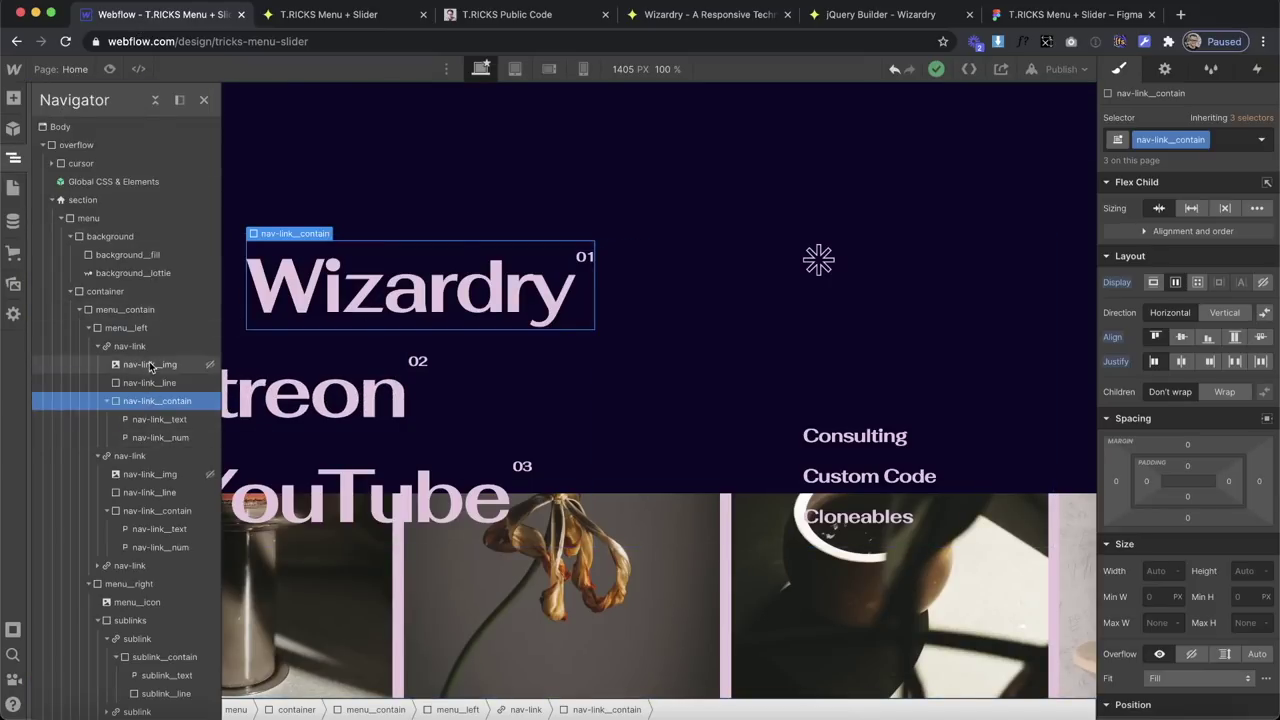
{"action": "left_click", "coordinate": [170, 364]}
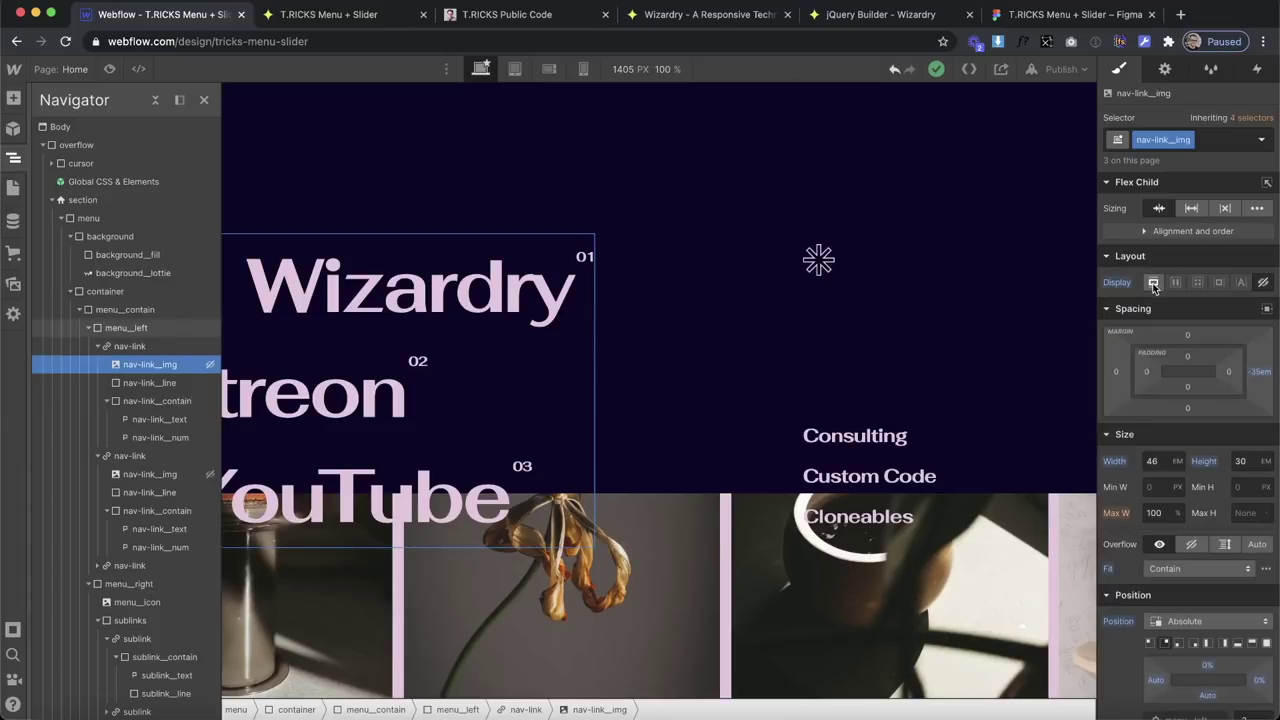
{"action": "left_click", "coordinate": [1153, 284]}
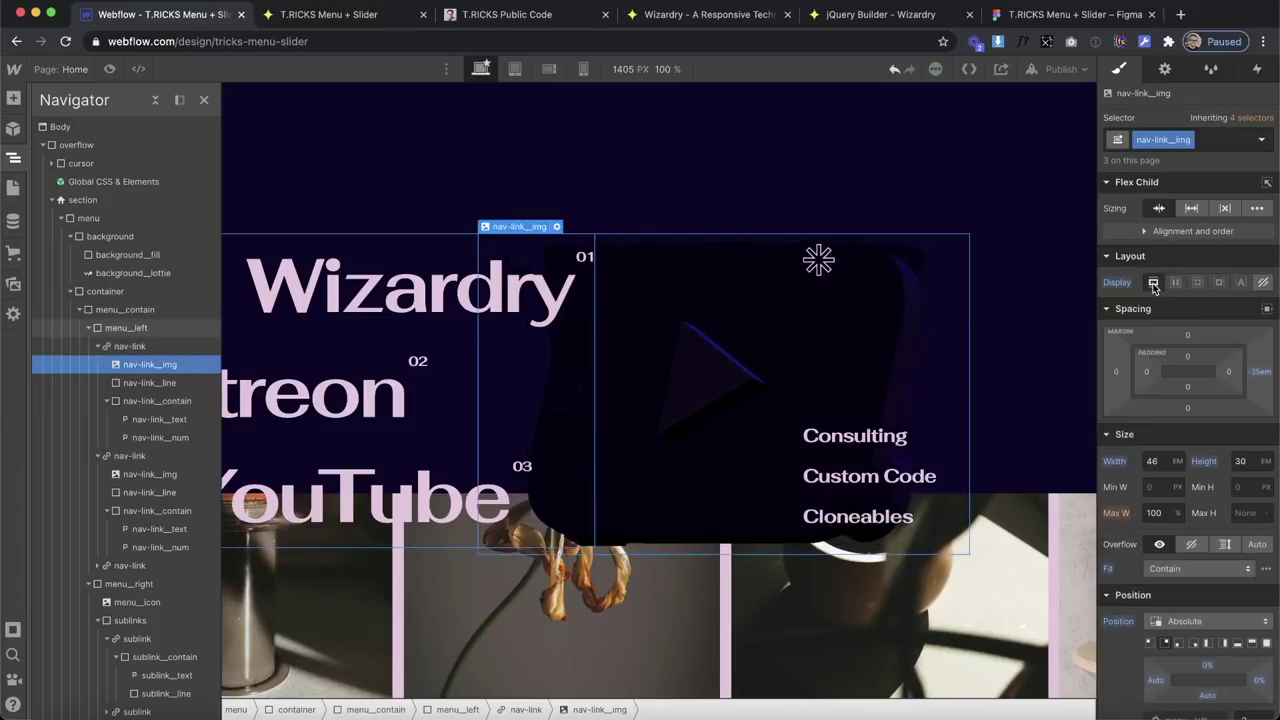
{"action": "left_click", "coordinate": [1262, 283]}
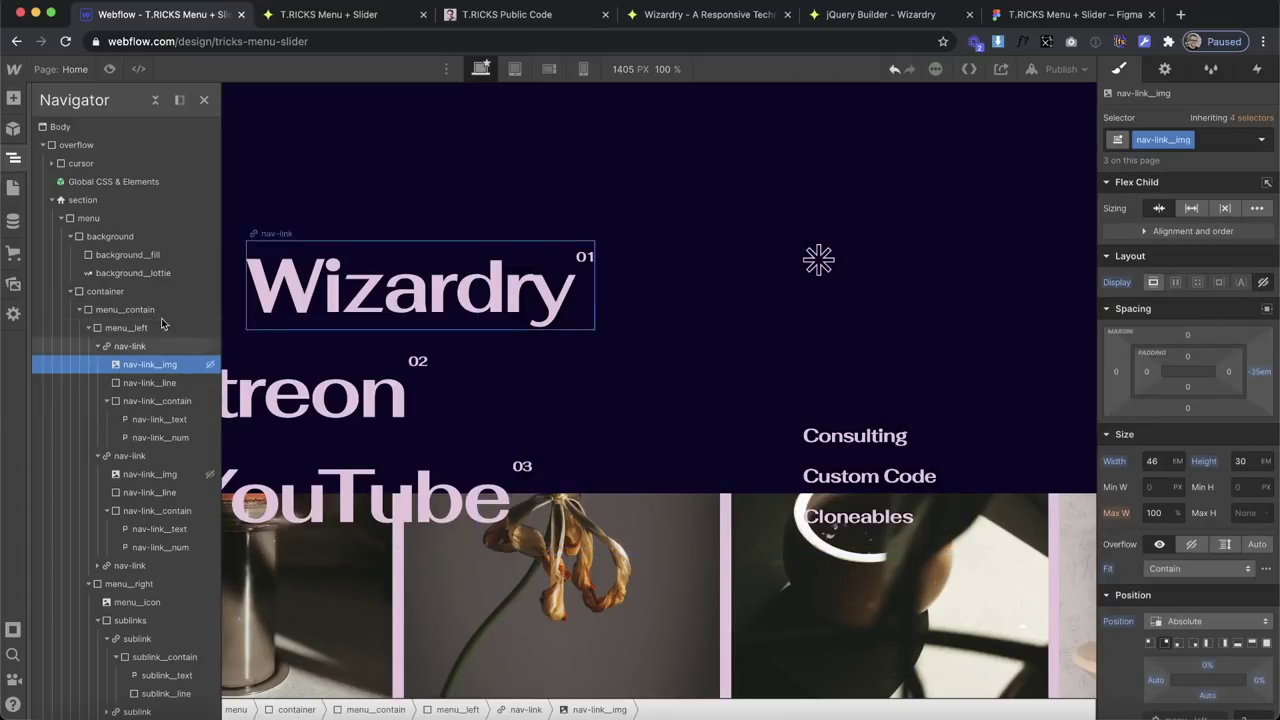
{"action": "left_click", "coordinate": [130, 345]}
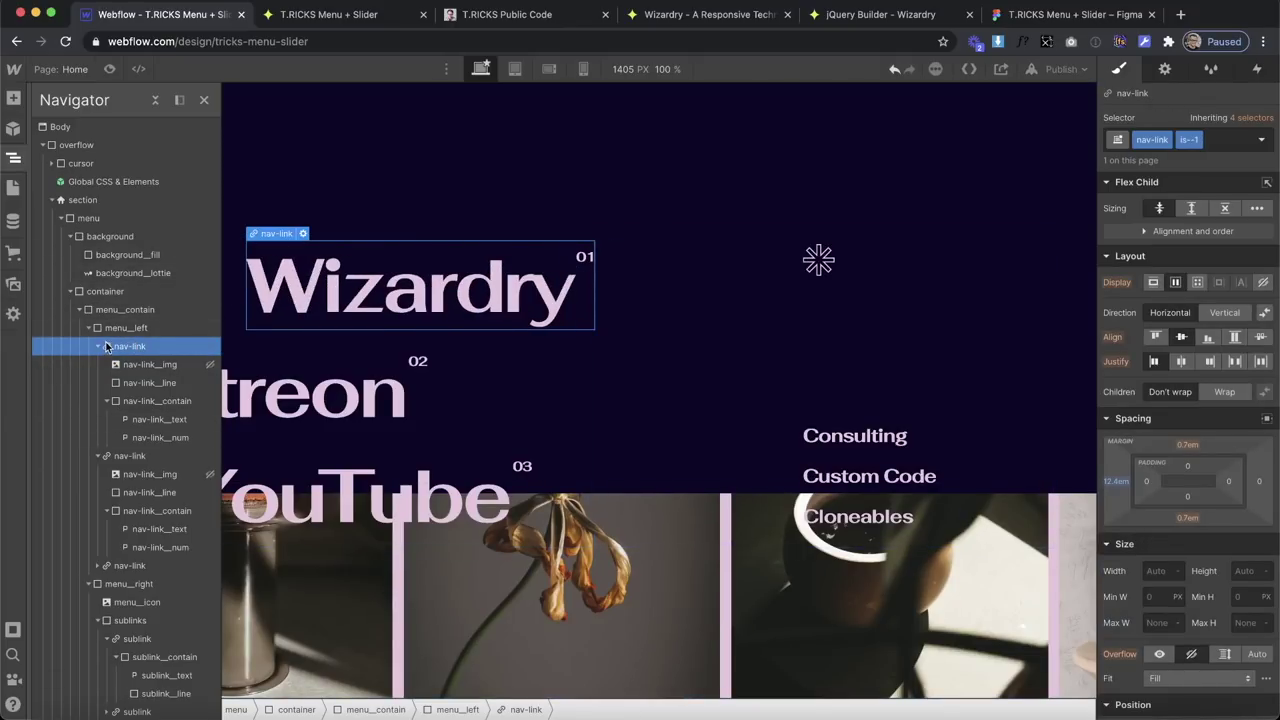
Add a Mouse hover trigger on the nav-link class that starts a new timed animation.
{"action": "left_click", "coordinate": [1257, 69]}
{"action": "left_click", "coordinate": [1268, 118]}
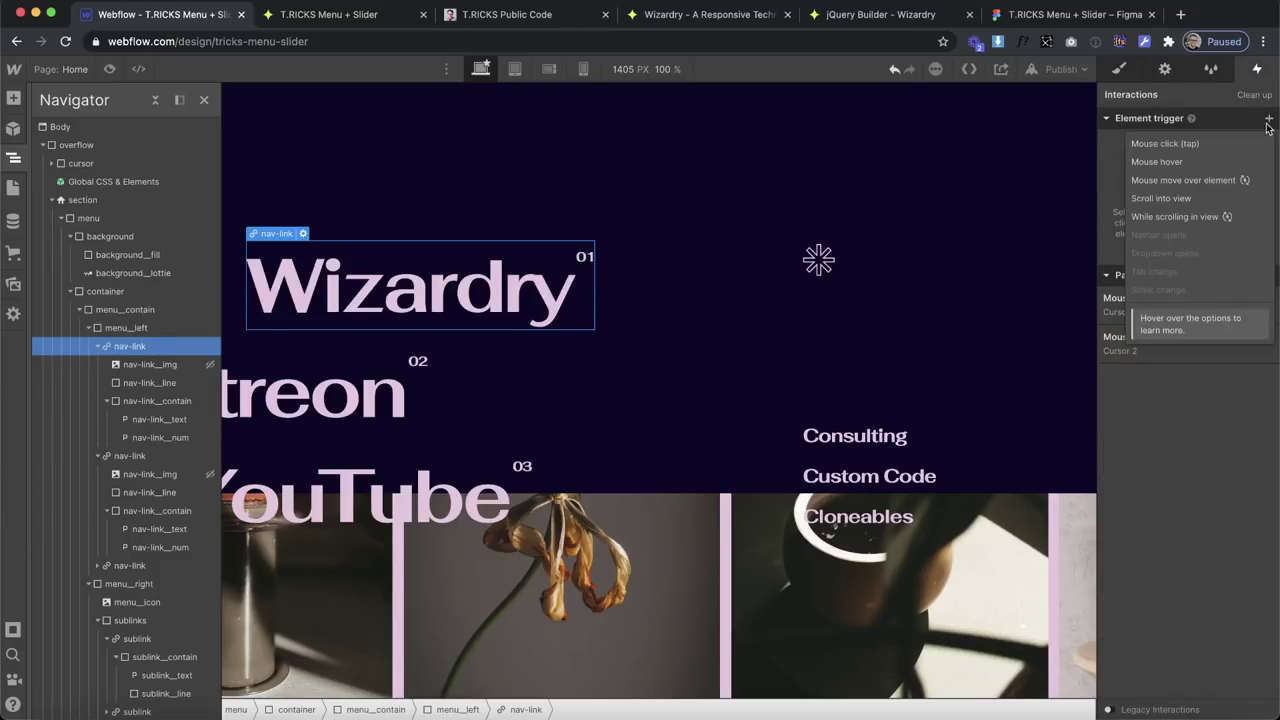
{"action": "left_click", "coordinate": [1191, 161]}
{"action": "left_click", "coordinate": [1220, 398]}
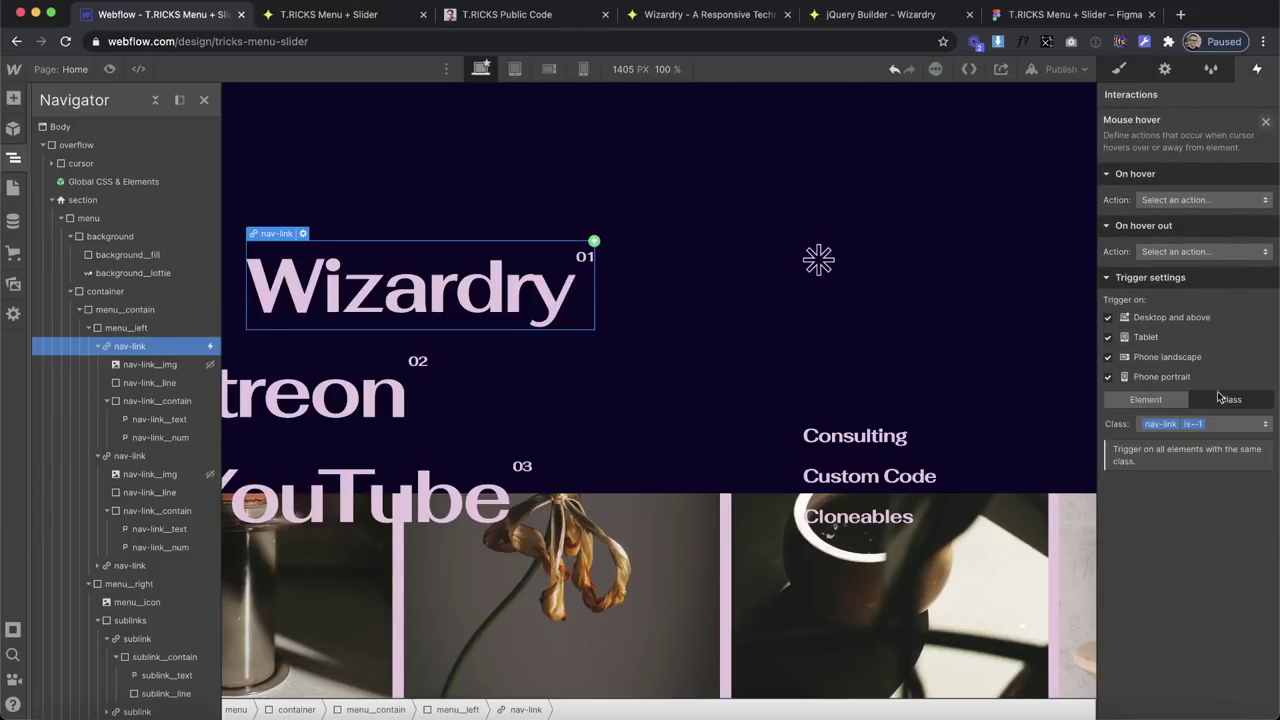
{"action": "left_click", "coordinate": [1216, 420]}
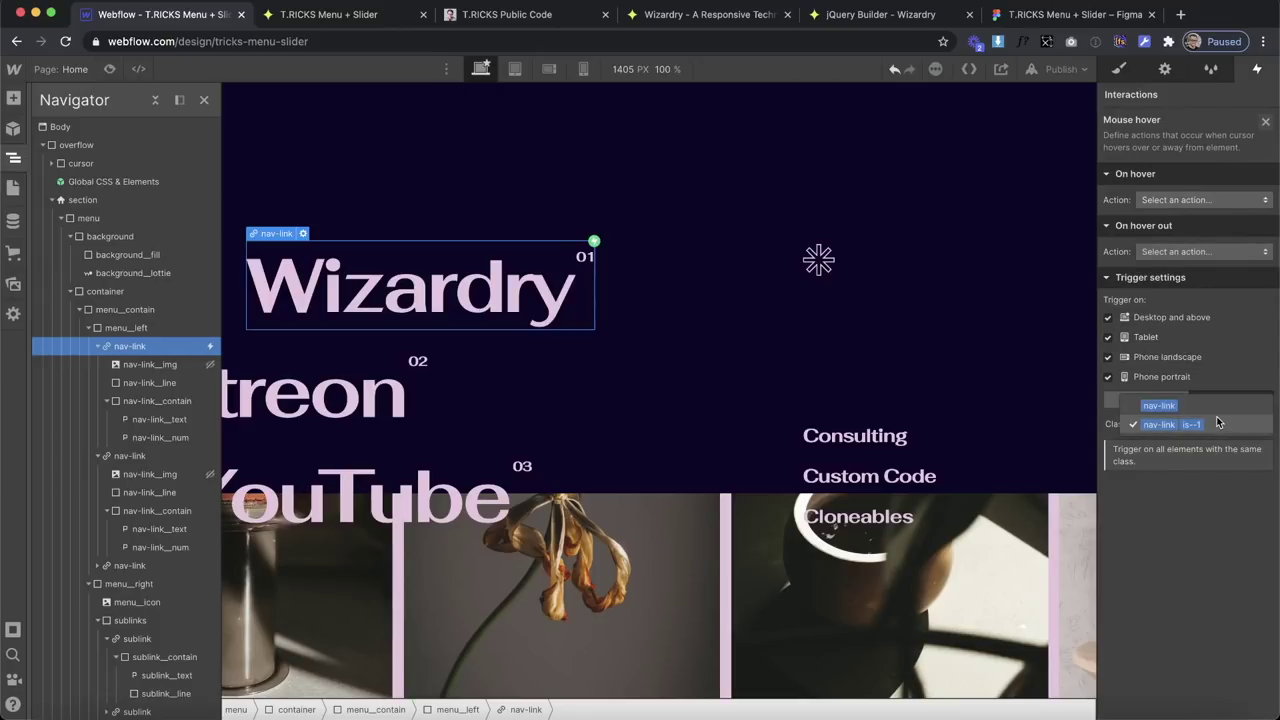
{"action": "left_click", "coordinate": [1200, 403]}
{"action": "left_click", "coordinate": [1180, 200]}
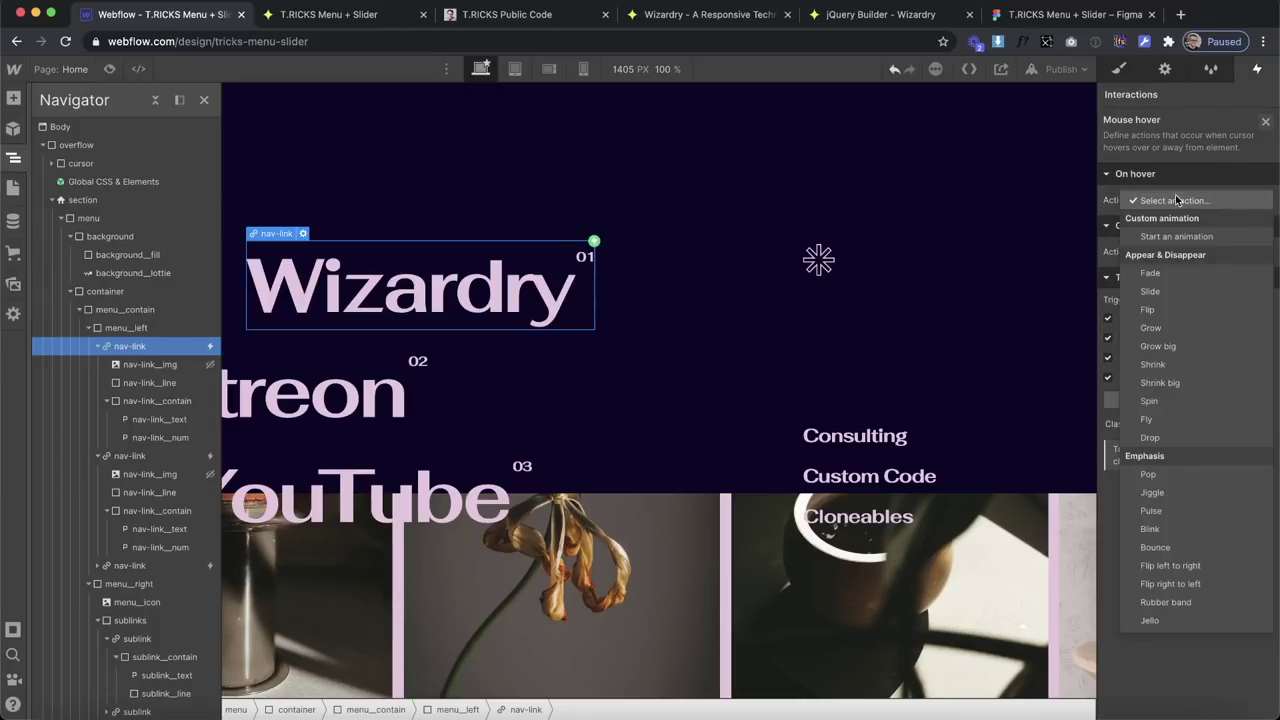
{"action": "left_click", "coordinate": [1184, 236]}
{"action": "left_click", "coordinate": [1264, 226]}
Create the 'Nav Link Hover In' animation with nav-link_line width 0 as its initial state.
{"action": "type", "text": "Nav Link Ho"}
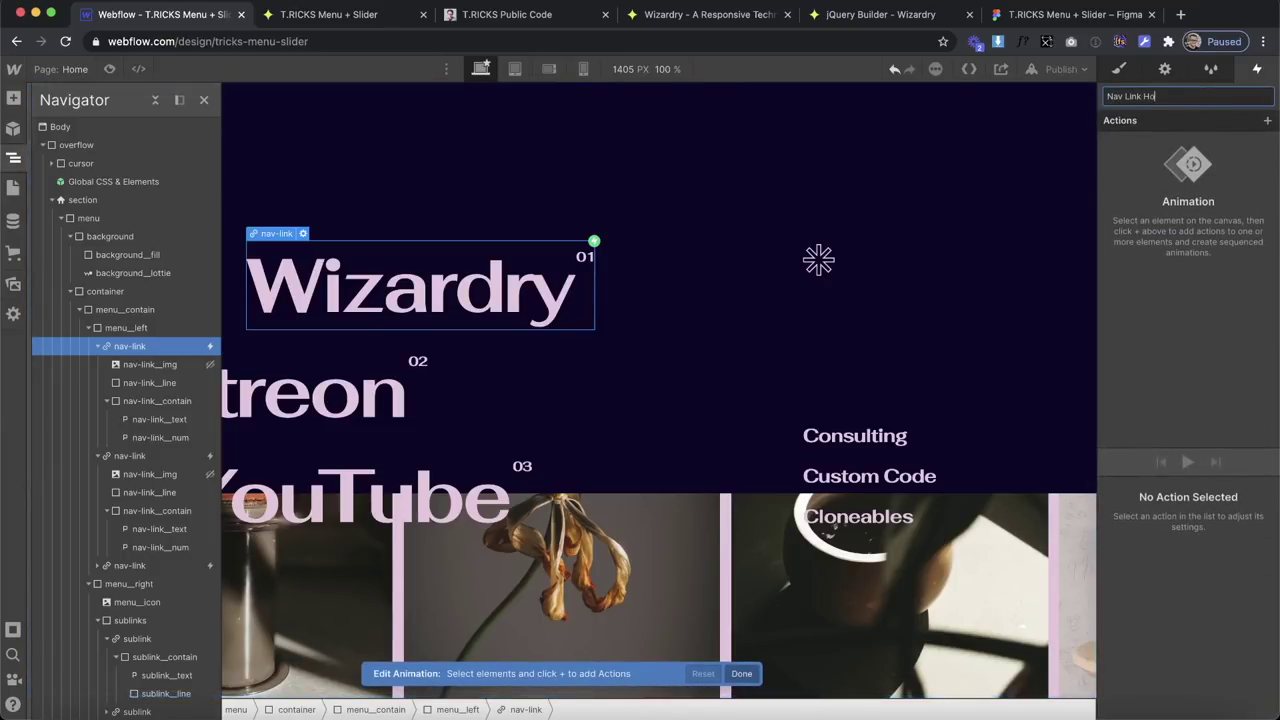
{"action": "type", "text": "ver In"}
{"action": "key", "text": "Return"}
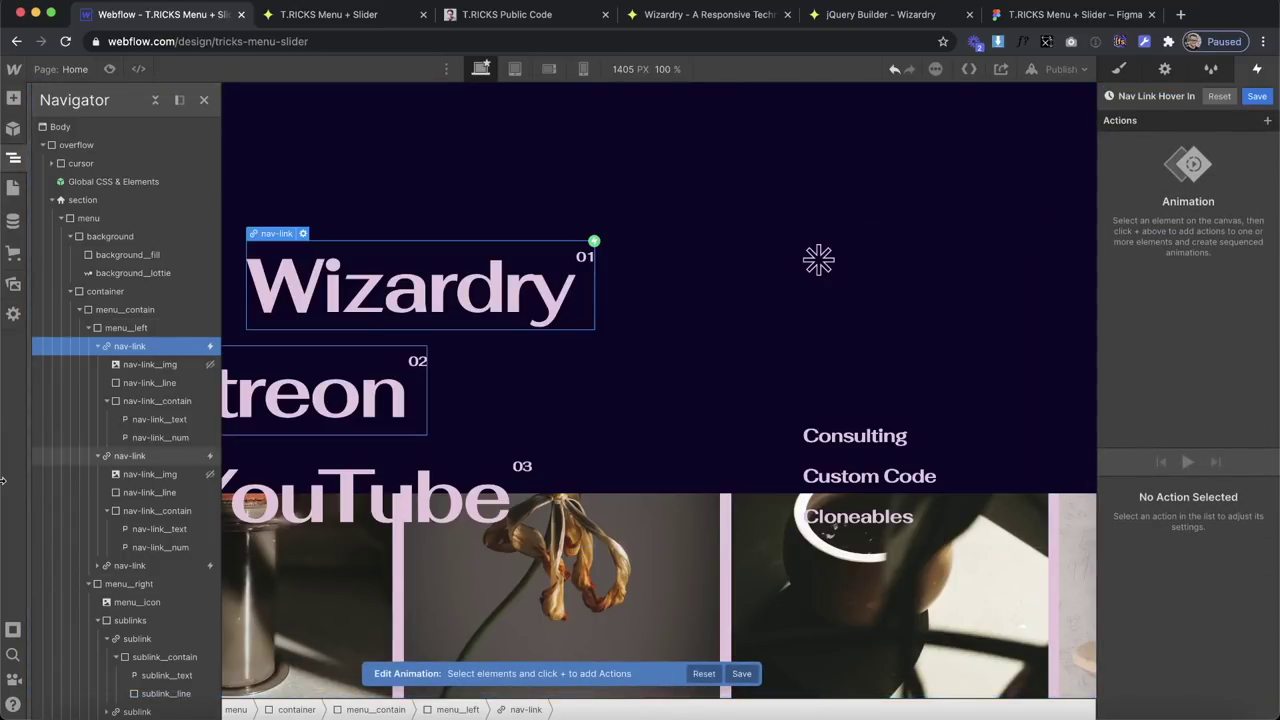
{"action": "left_click", "coordinate": [144, 380]}
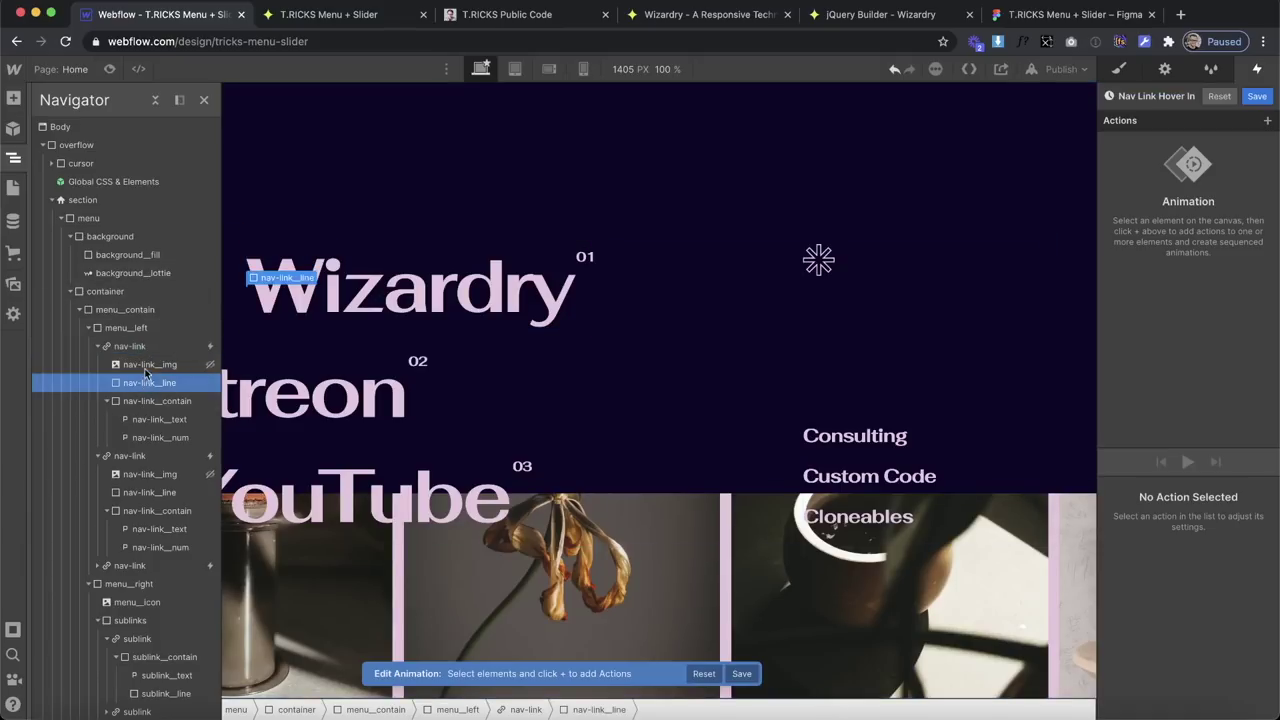
{"action": "left_click", "coordinate": [1267, 121]}
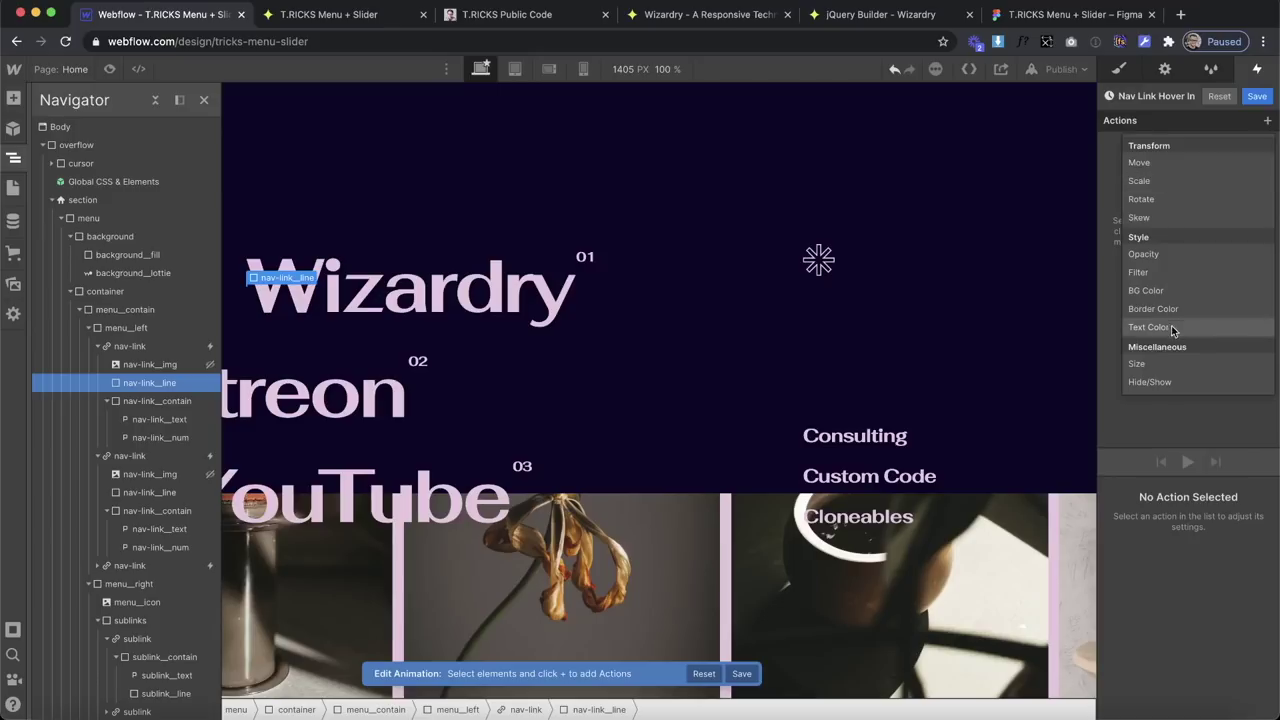
{"action": "left_click", "coordinate": [1151, 365]}
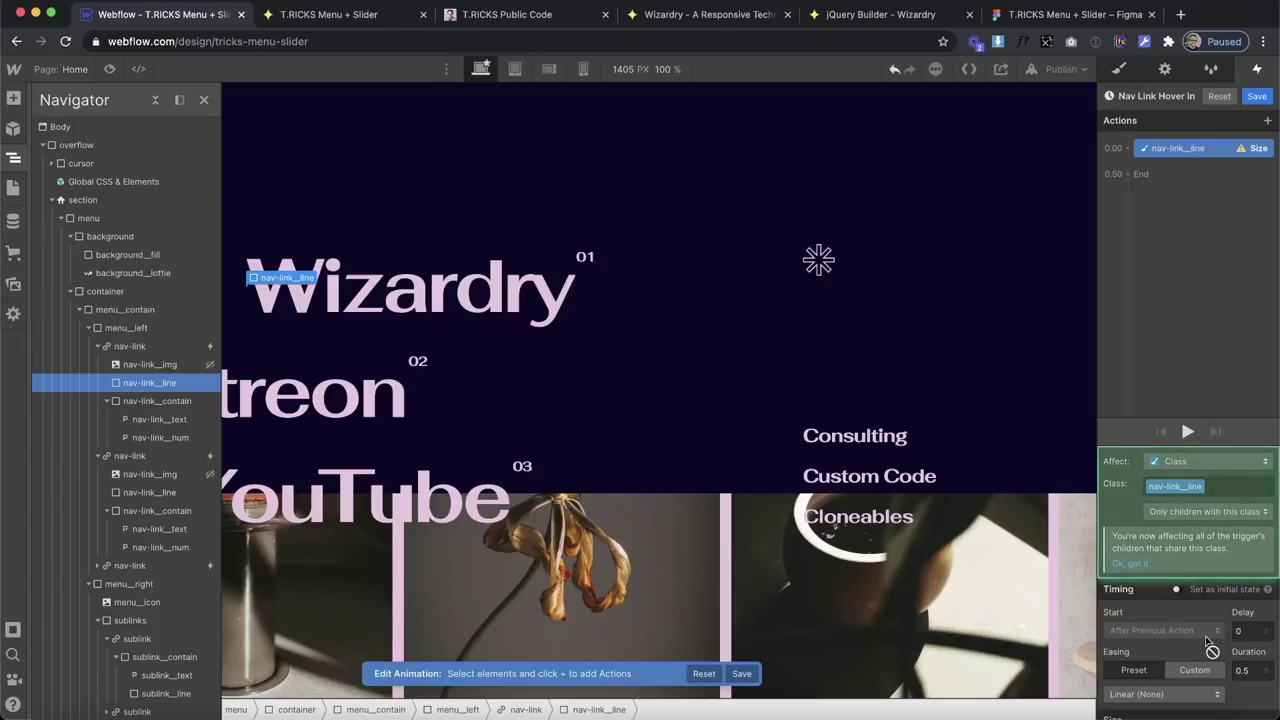
{"action": "type", "text": "0"}
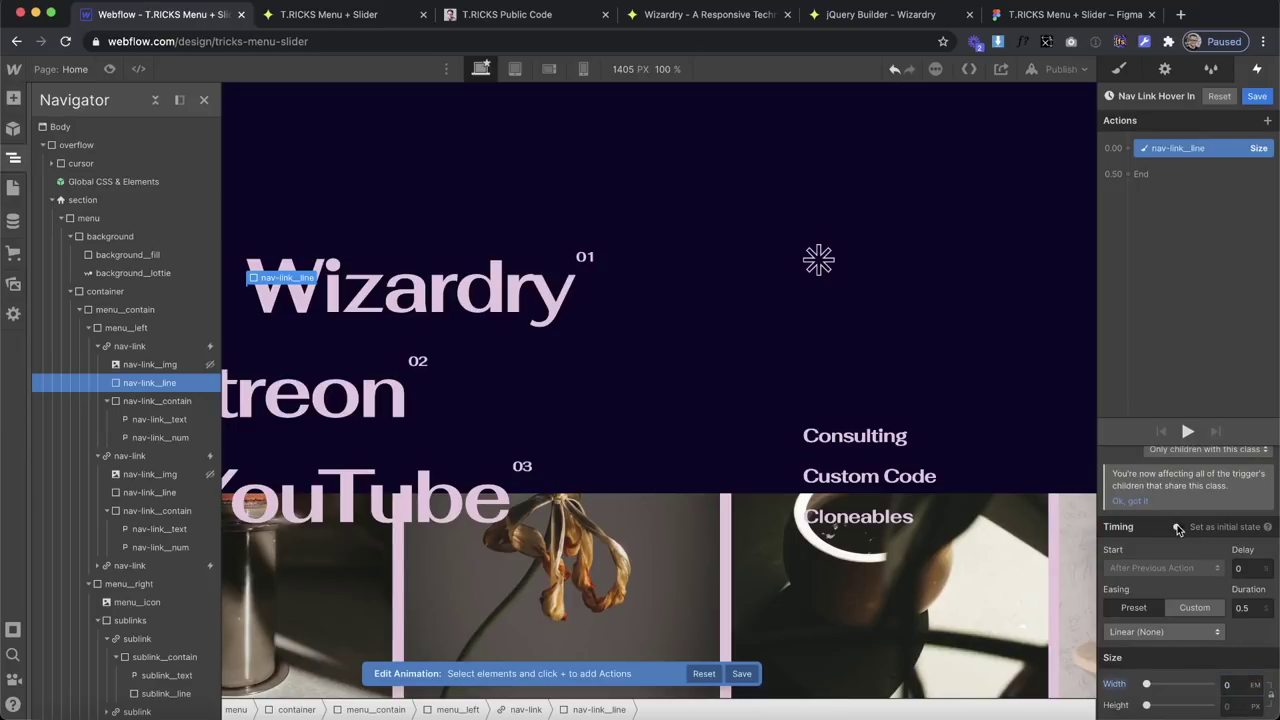
{"action": "left_click", "coordinate": [1178, 527]}
Add a second Size action that grows the nav-link line to 5em.
{"action": "left_click", "coordinate": [1127, 172]}
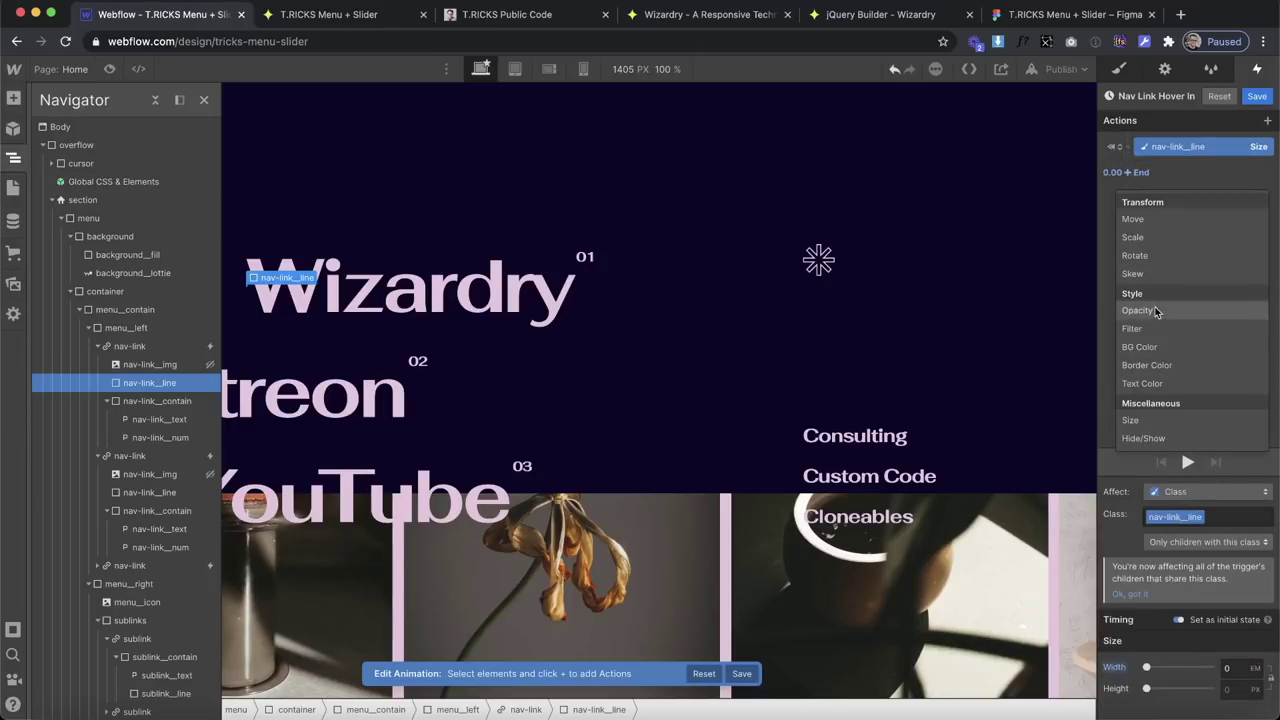
{"action": "left_click", "coordinate": [1131, 420]}
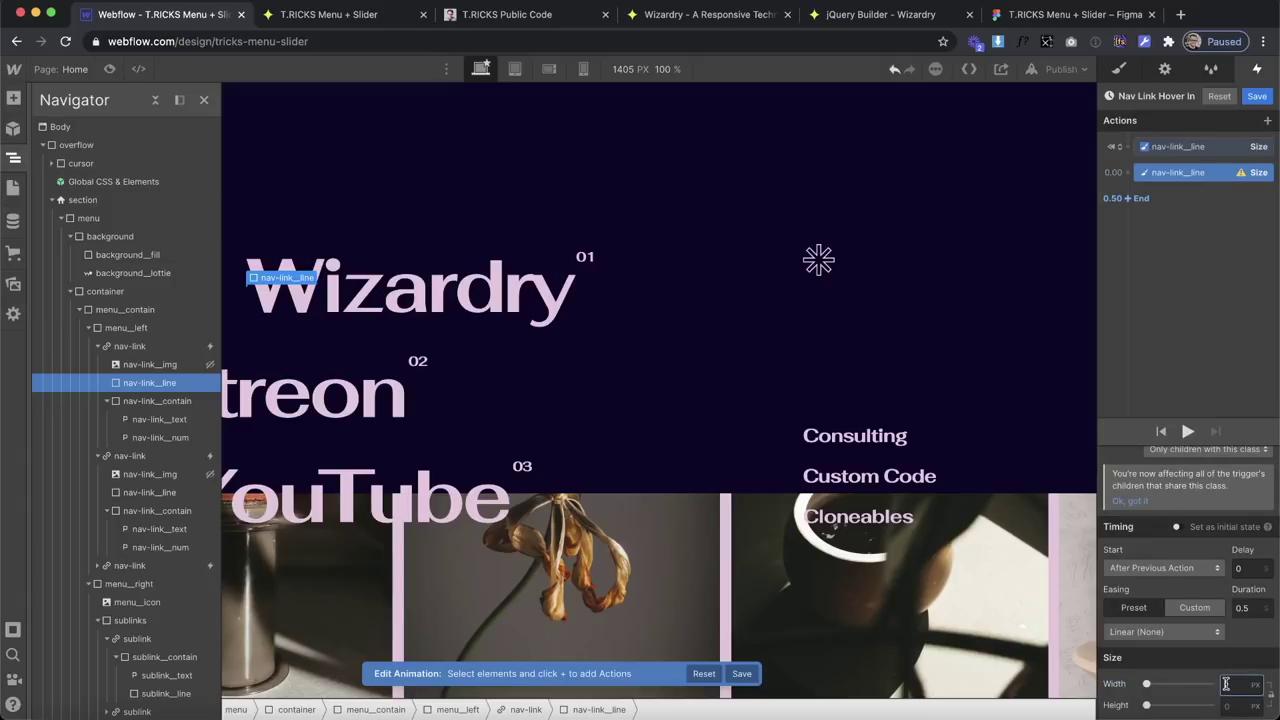
{"action": "type", "text": "5em"}
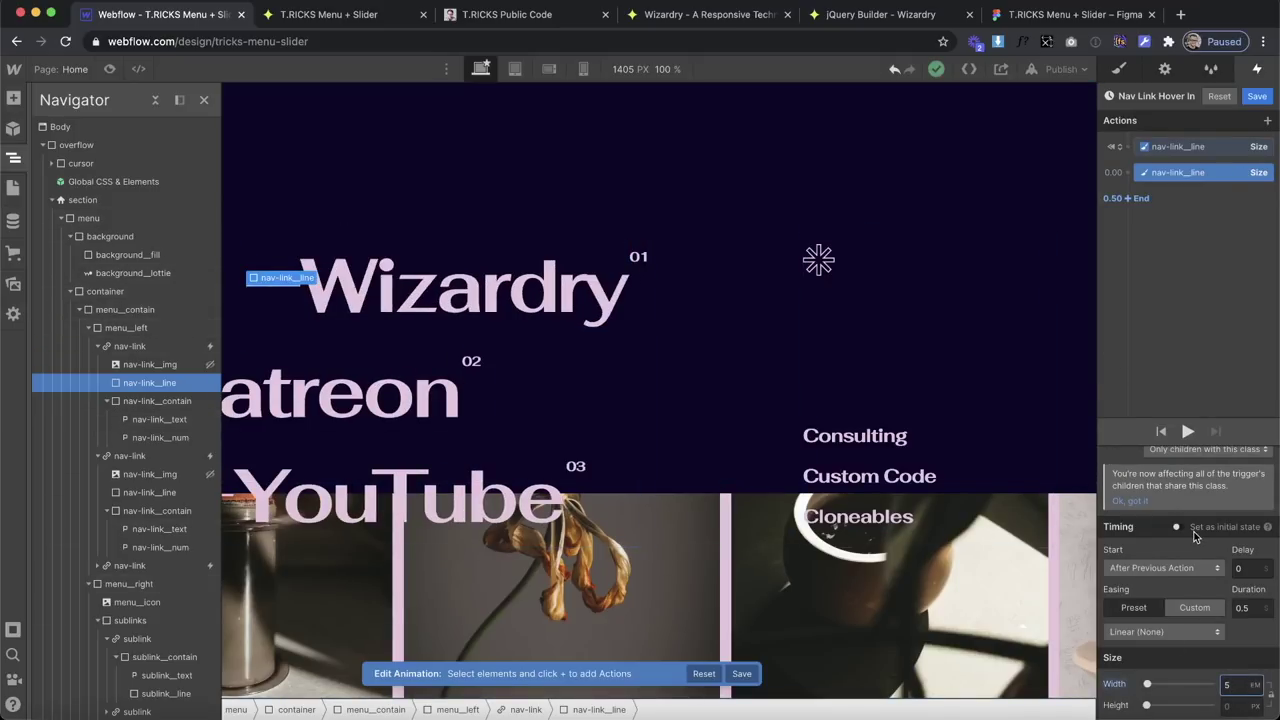
{"action": "scroll", "coordinate": [1193, 537], "scroll_direction": "up", "scroll_amount": 1}
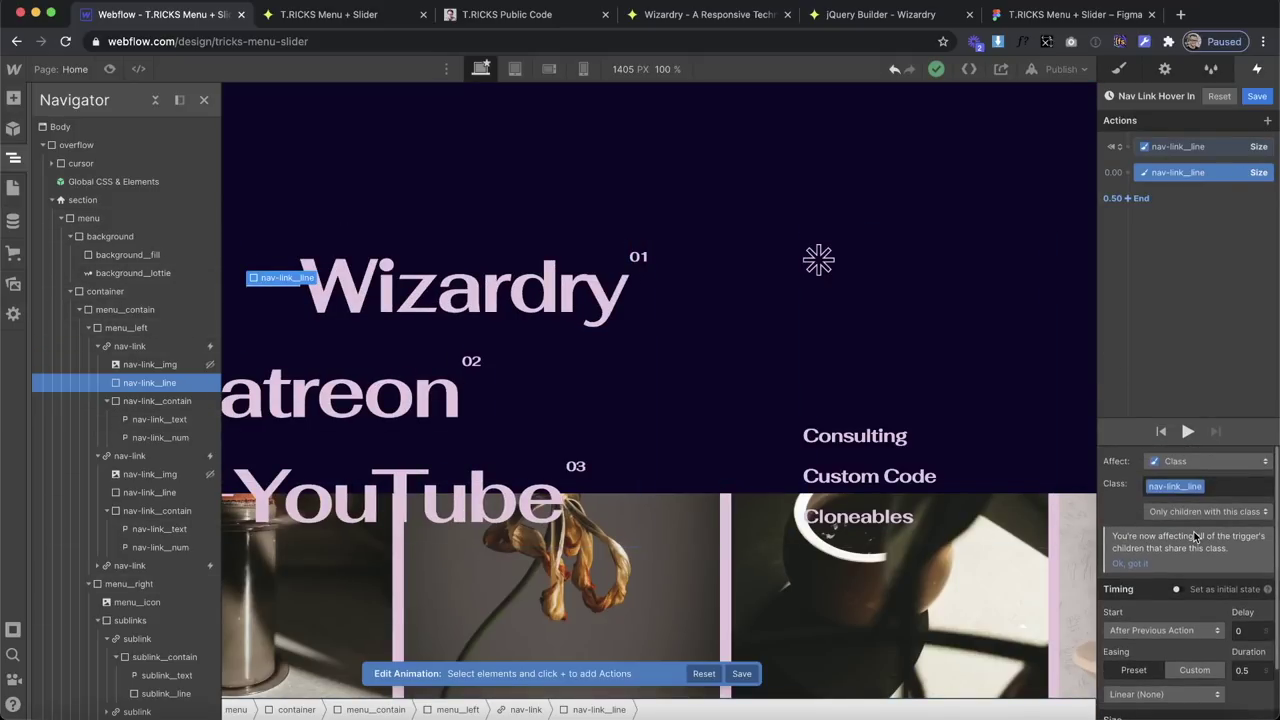
Add Hide/Show actions so the nav-link image displays as block during the line growth.
{"action": "left_click", "coordinate": [152, 365]}
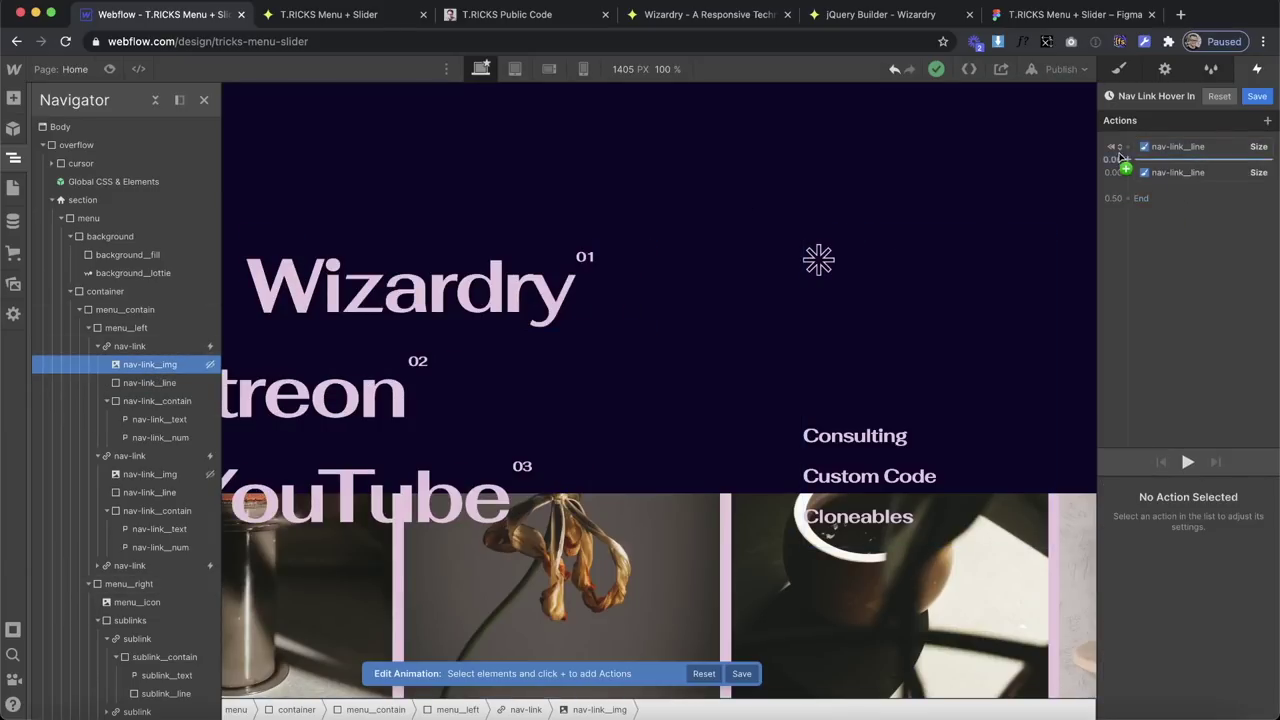
{"action": "left_click", "coordinate": [1128, 148]}
{"action": "left_click", "coordinate": [1150, 413]}
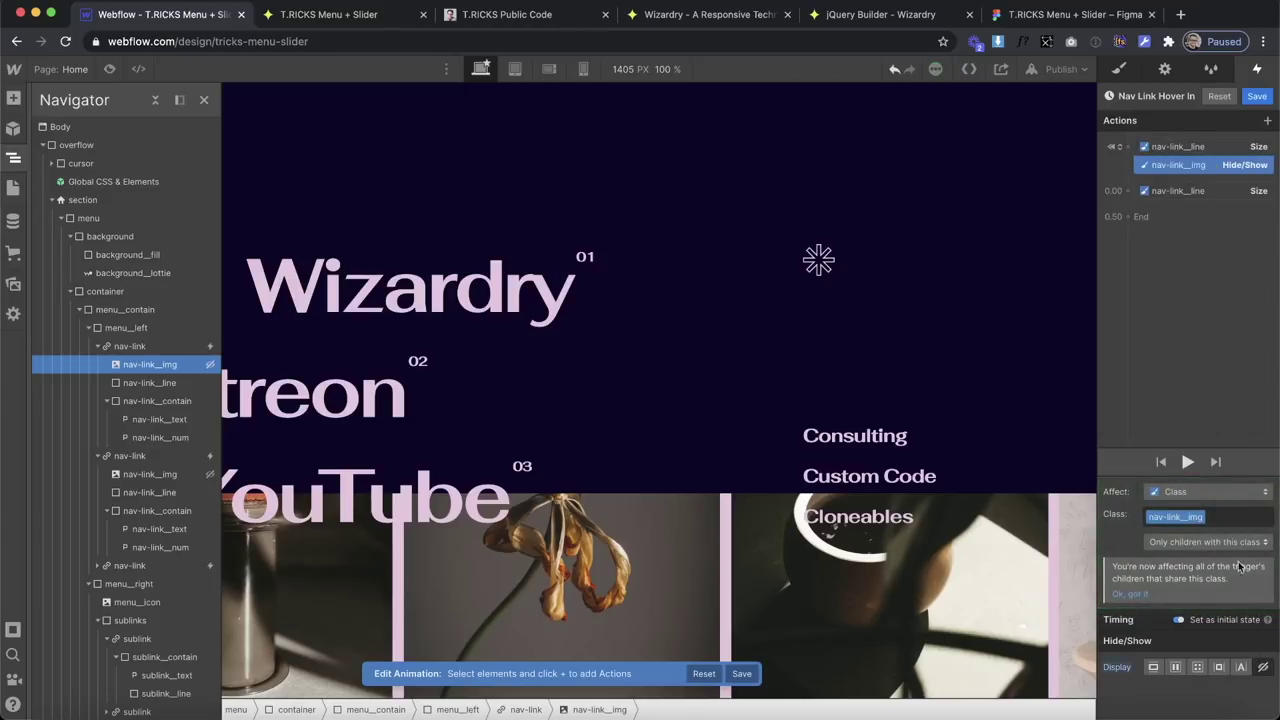
{"action": "left_click", "coordinate": [1126, 190]}
{"action": "left_click", "coordinate": [1131, 456]}
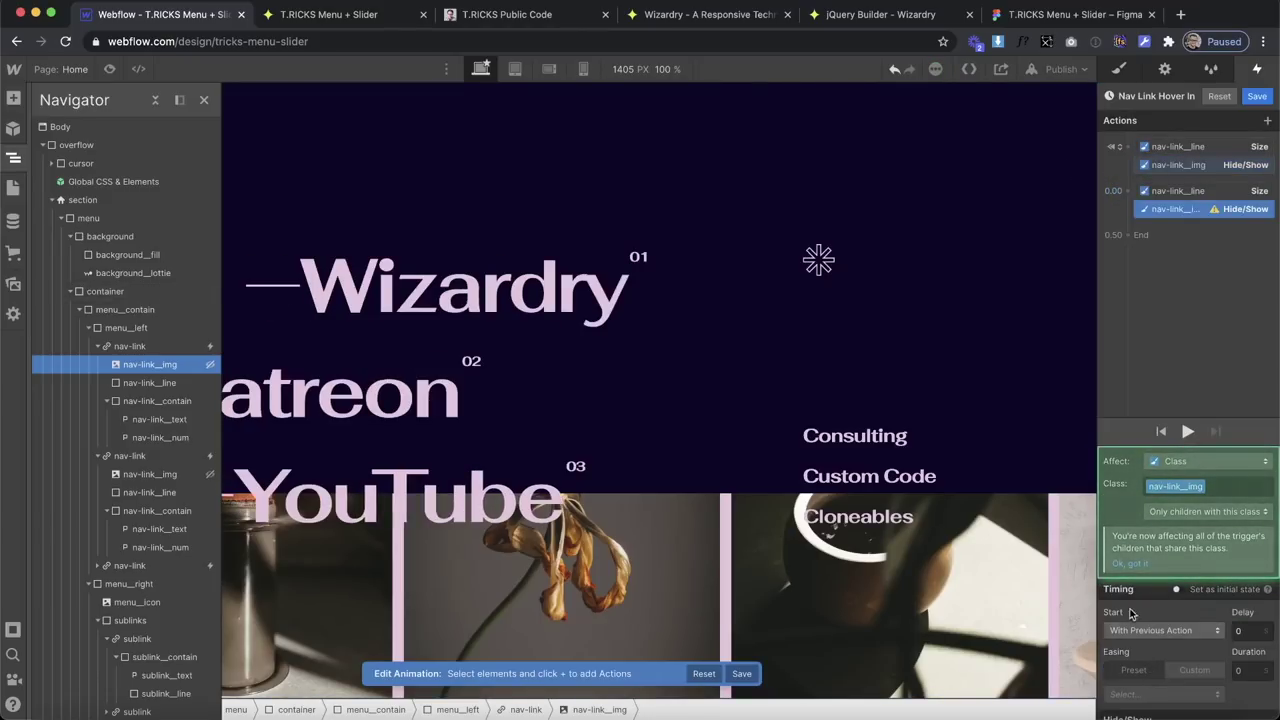
{"action": "left_click", "coordinate": [1153, 705]}
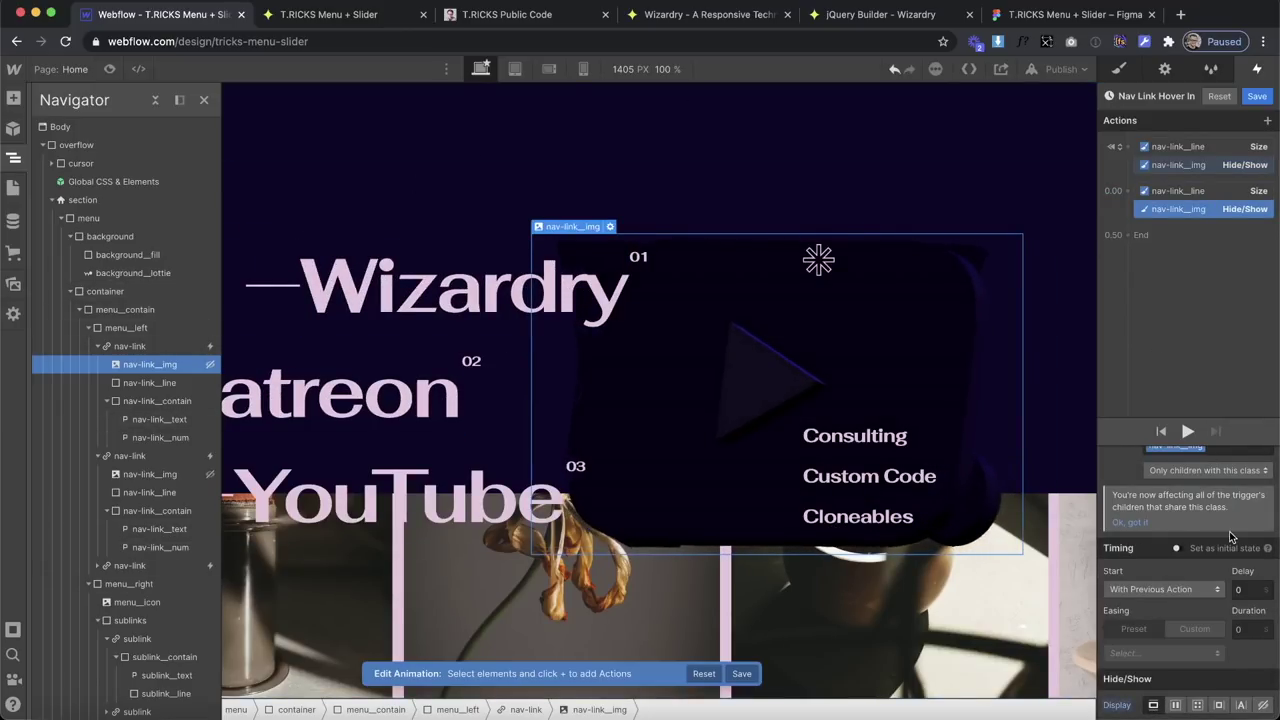
{"action": "scroll", "coordinate": [1190, 515], "scroll_direction": "up", "scroll_amount": 1}
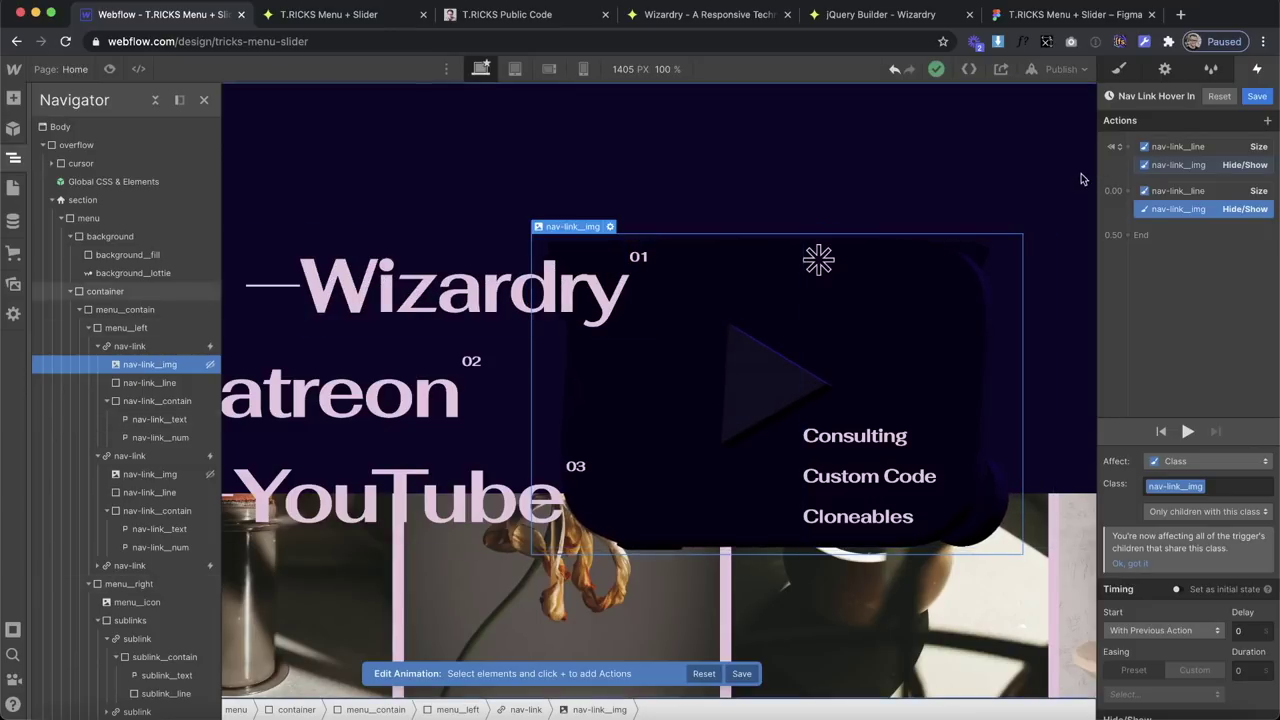
Scale the nav-link image from 0.7 initially to 1, and preview the animation.
{"action": "left_click", "coordinate": [1127, 146]}
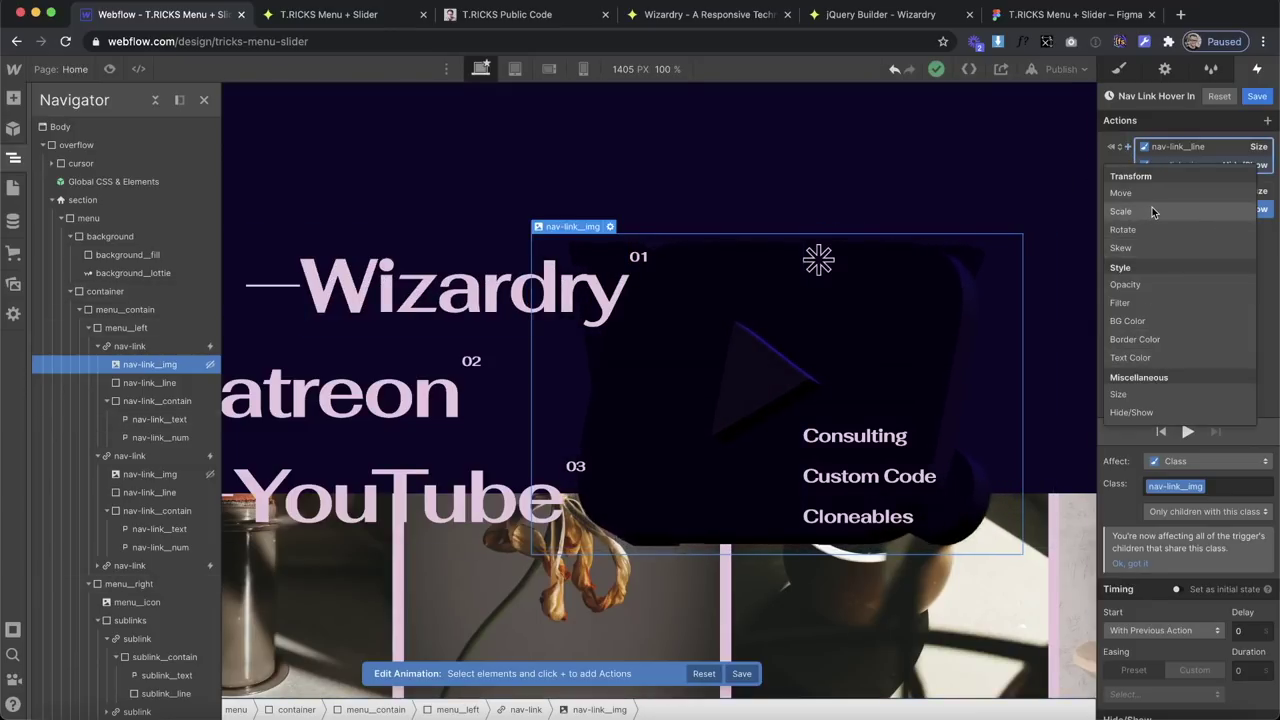
{"action": "left_click", "coordinate": [1150, 210]}
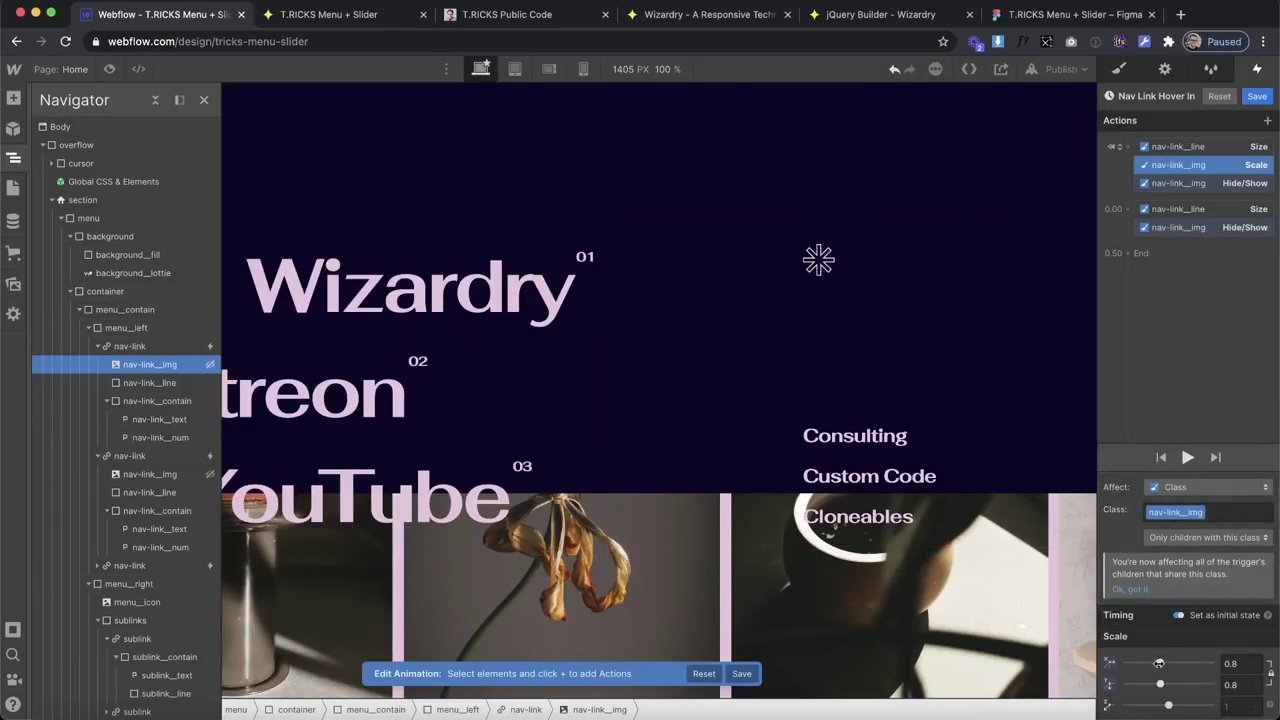
{"action": "left_click", "coordinate": [1127, 209]}
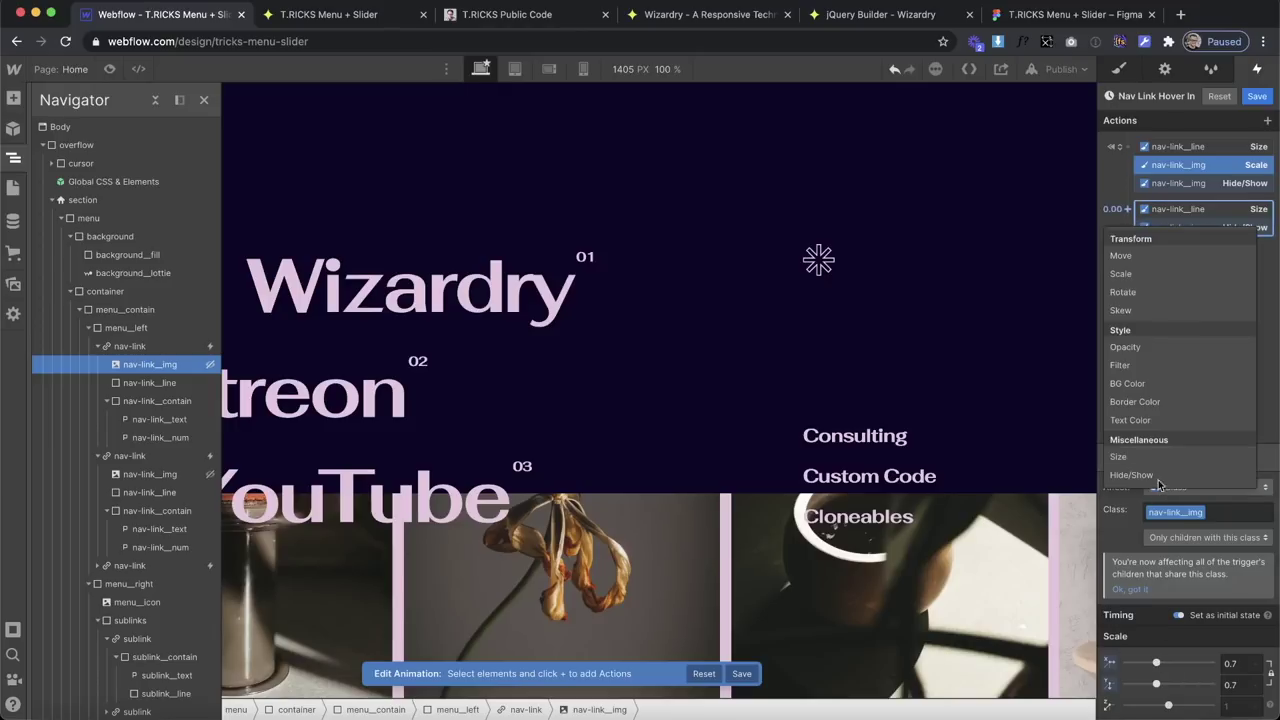
{"action": "left_click", "coordinate": [1157, 276]}
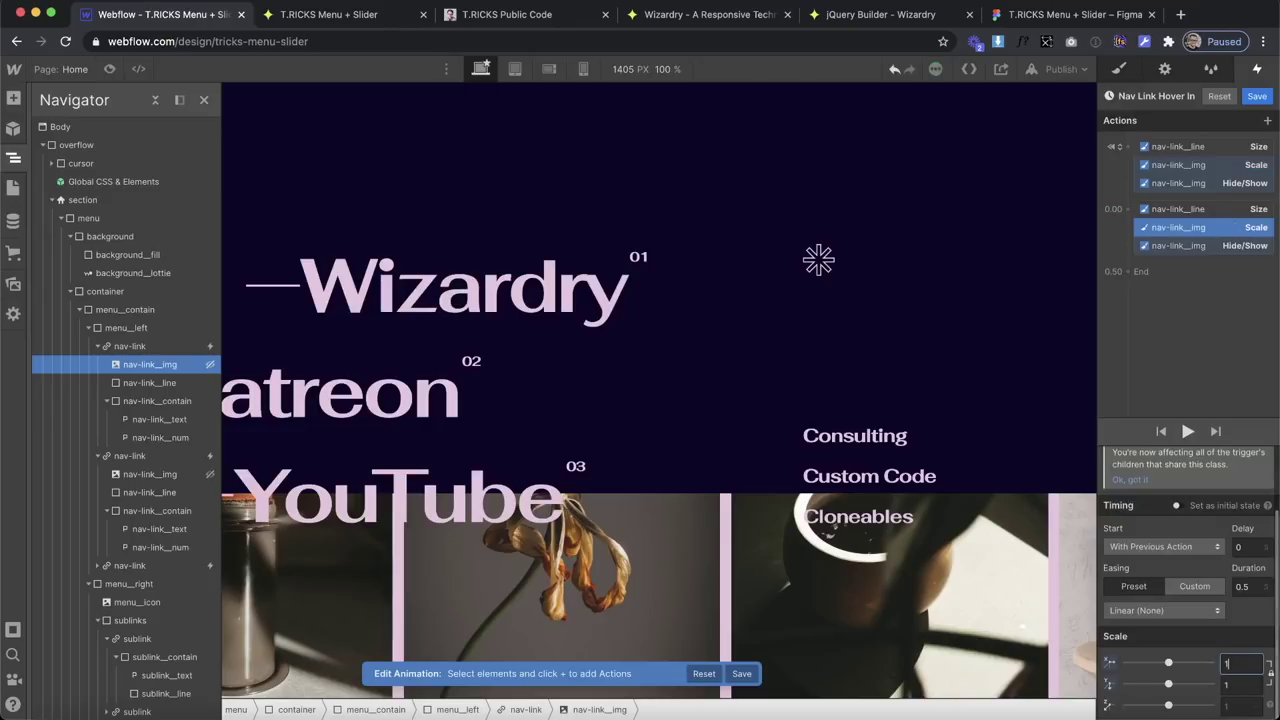
{"action": "left_click", "coordinate": [1187, 431]}
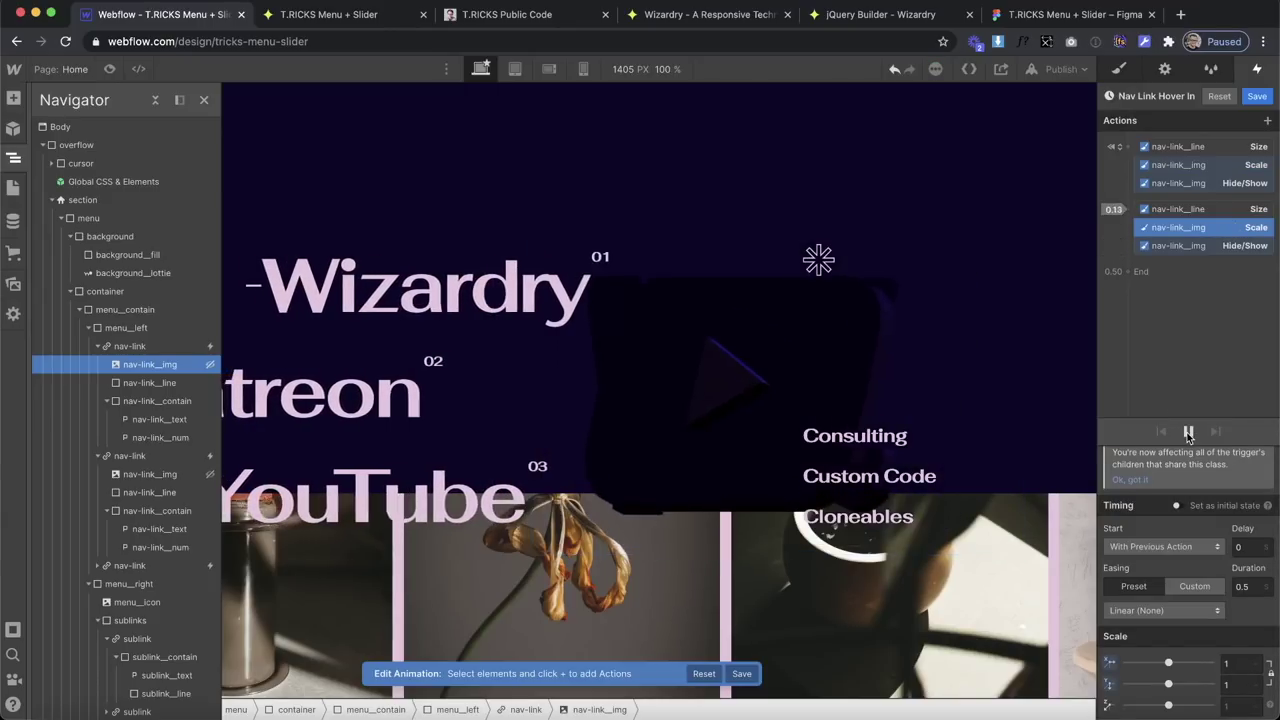
{"action": "left_click", "coordinate": [1187, 432]}
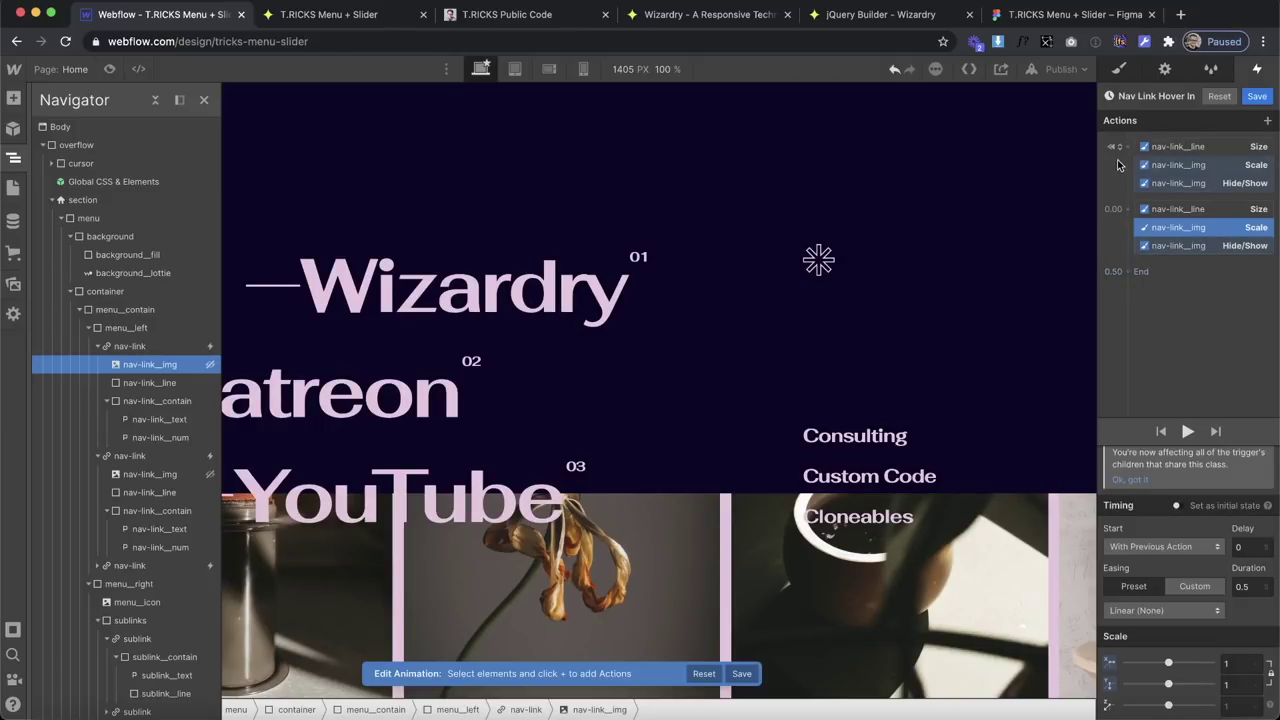
{"action": "left_click", "coordinate": [1150, 165]}
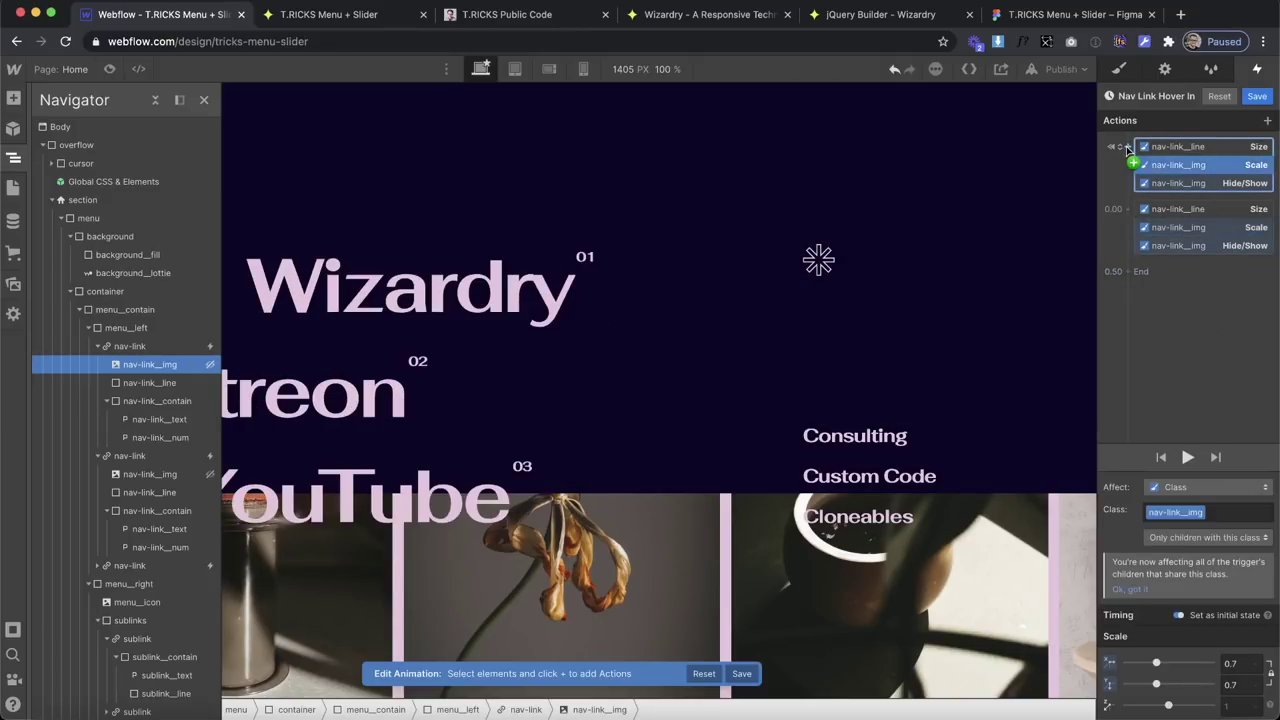
Set Out Quart easing on both the image scale and line growth actions.
{"action": "left_click_drag", "start_coordinate": [1126, 146], "coordinate": [1204, 237]}
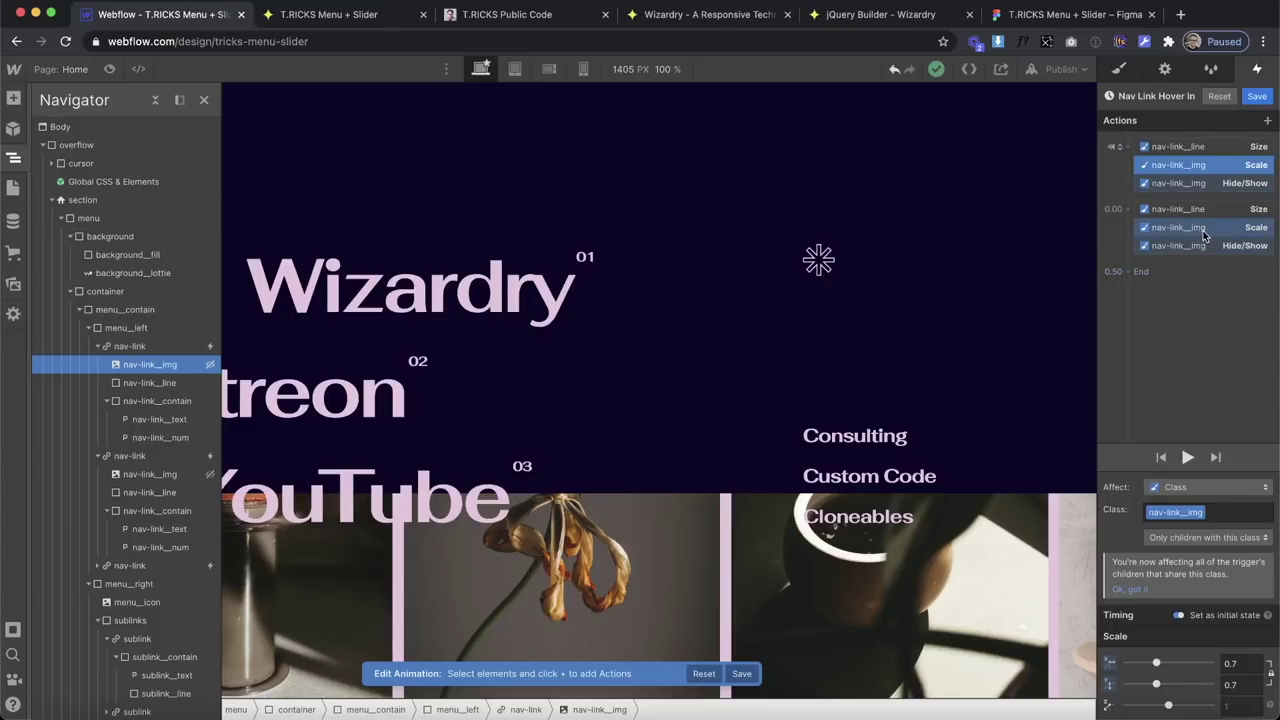
{"action": "left_click", "coordinate": [1136, 611]}
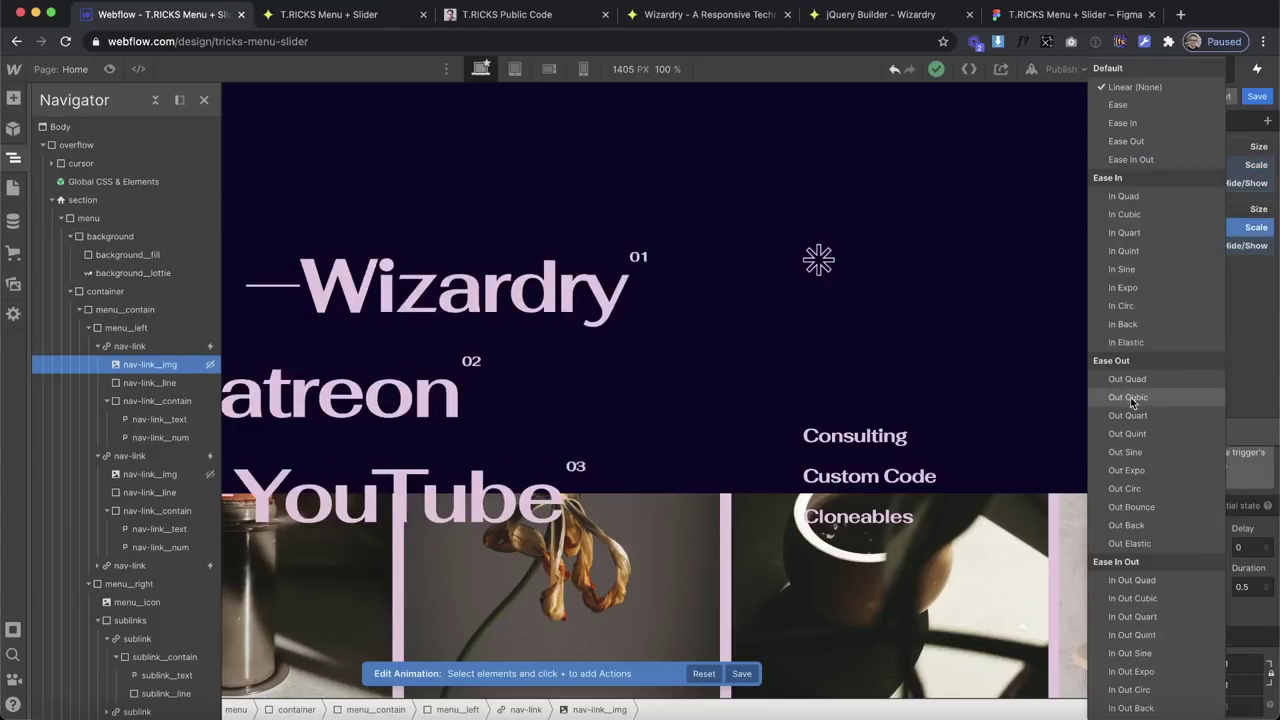
{"action": "left_click", "coordinate": [1147, 452]}
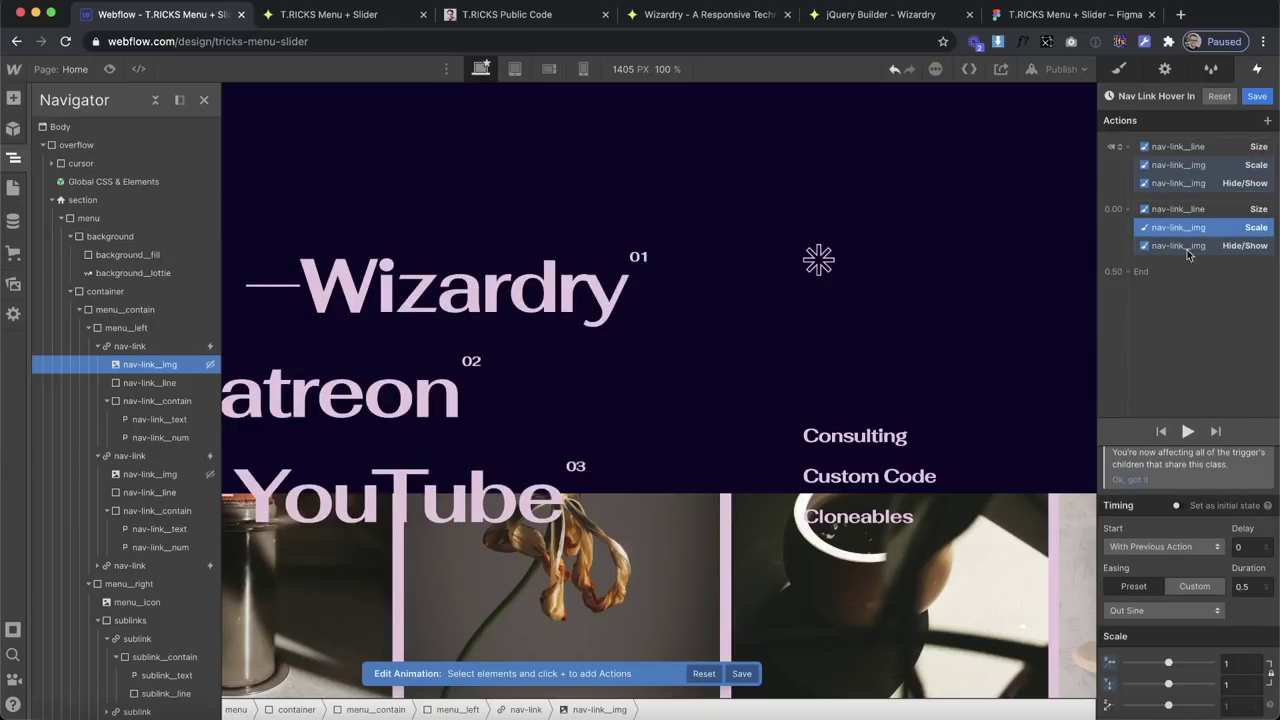
{"action": "left_click", "coordinate": [1214, 209]}
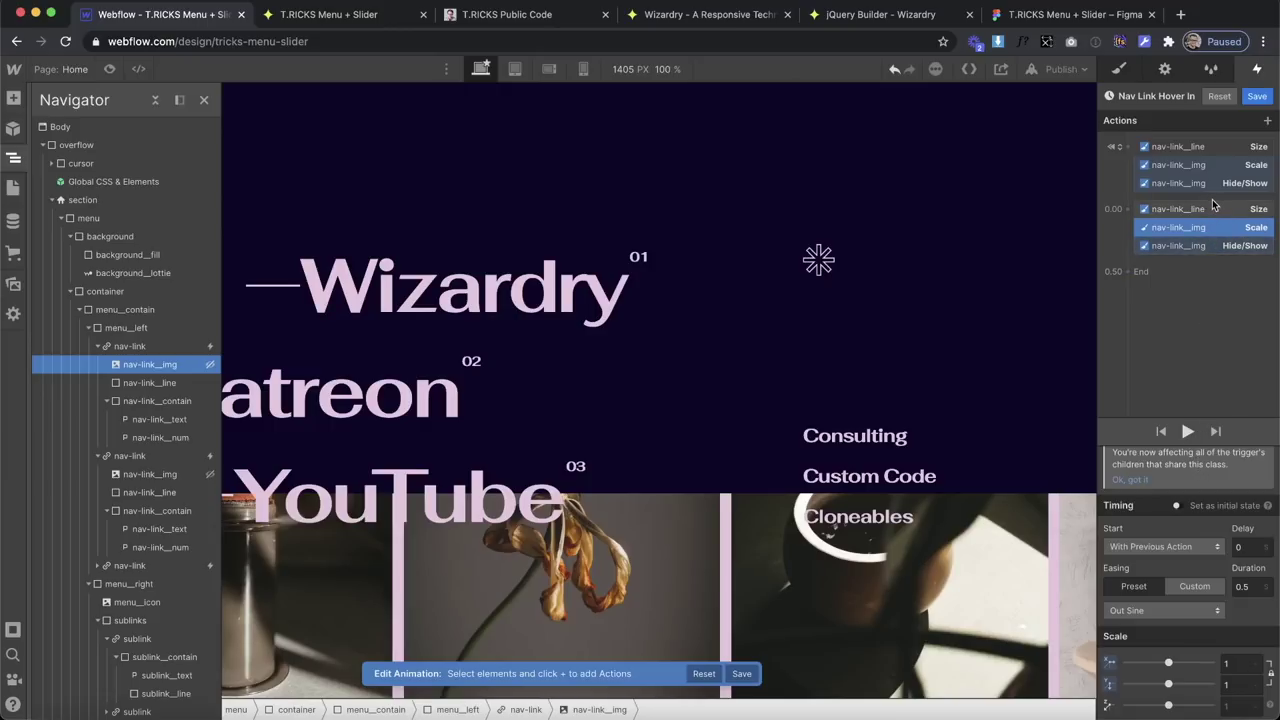
{"action": "left_click", "coordinate": [1166, 638]}
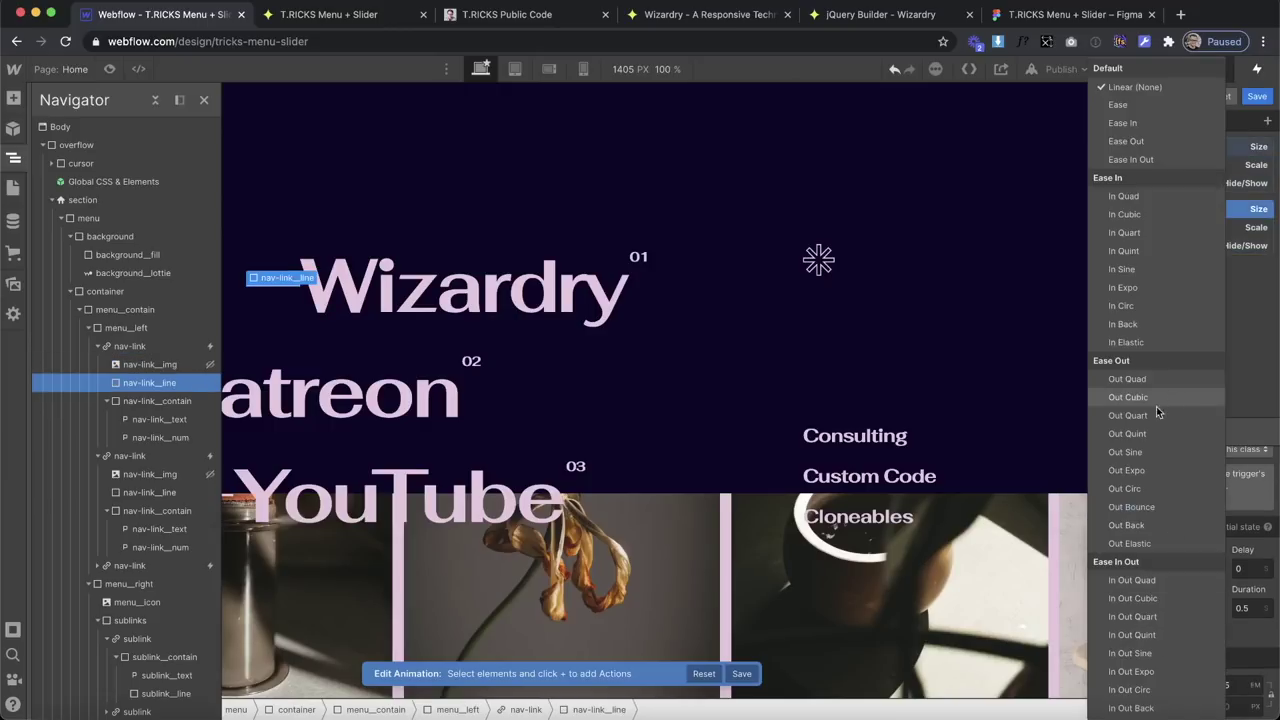
{"action": "left_click", "coordinate": [1151, 434]}
{"action": "left_click", "coordinate": [1215, 228]}
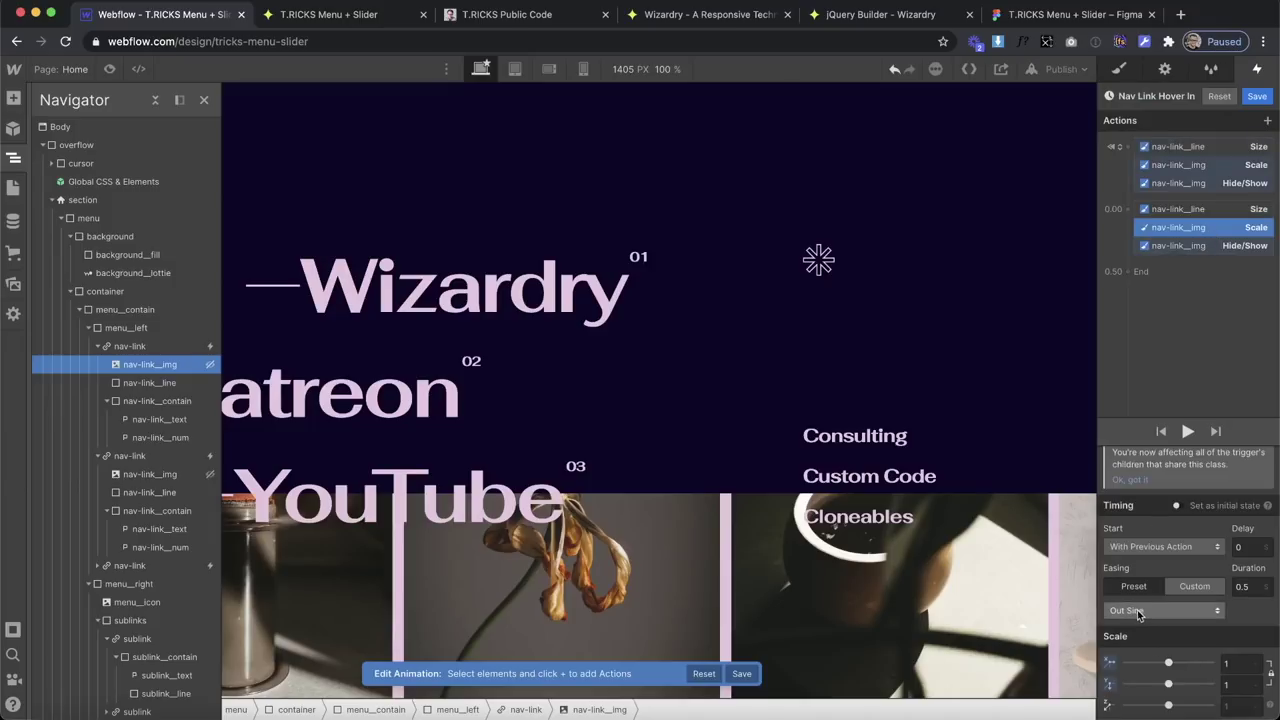
{"action": "left_click", "coordinate": [1162, 612]}
{"action": "left_click", "coordinate": [1158, 415]}
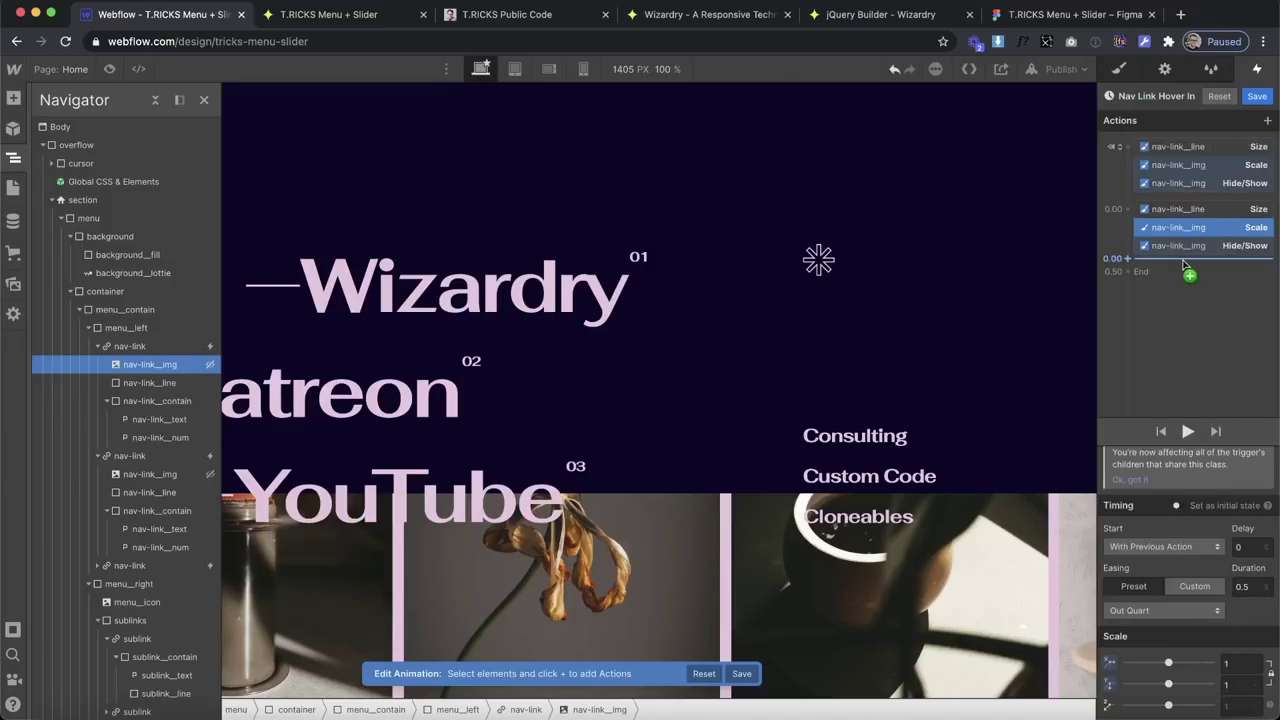
{"action": "left_click", "coordinate": [1184, 207]}
{"action": "left_click", "coordinate": [1127, 630]}
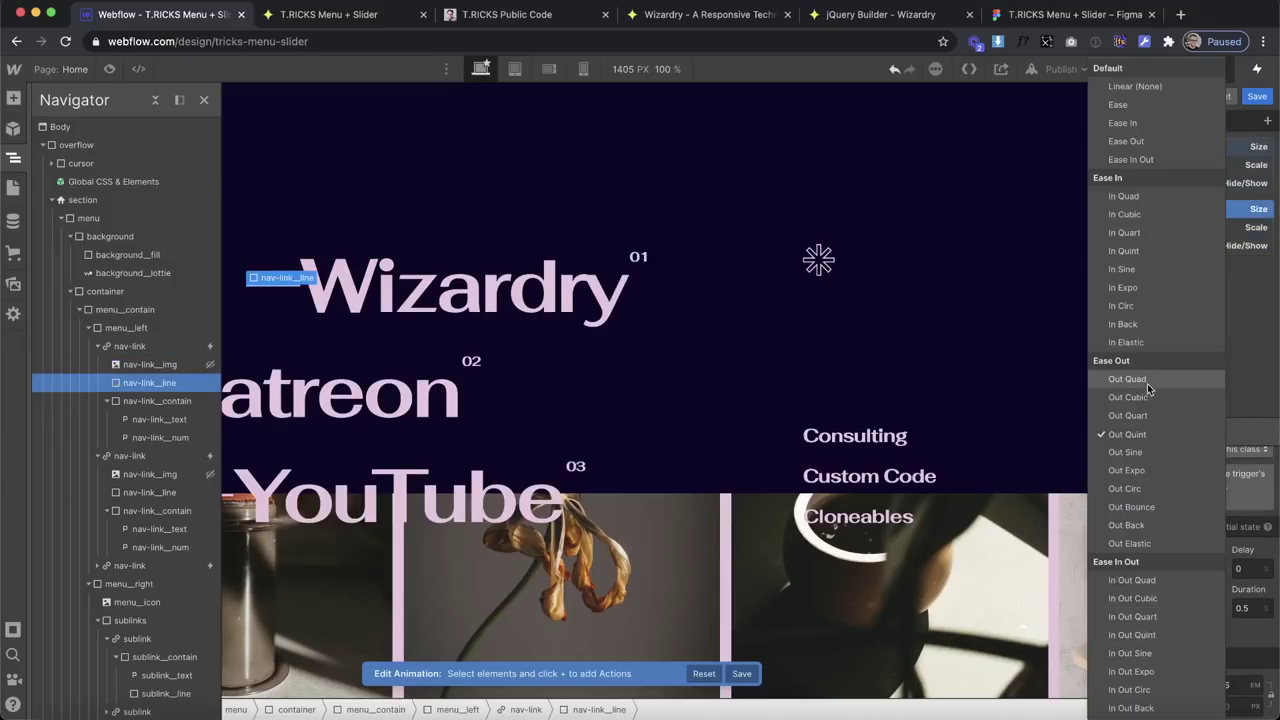
{"action": "left_click", "coordinate": [1158, 417]}
Preview and save the hover-in animation, then set hover out to start an animation.
{"action": "left_click", "coordinate": [1188, 431]}
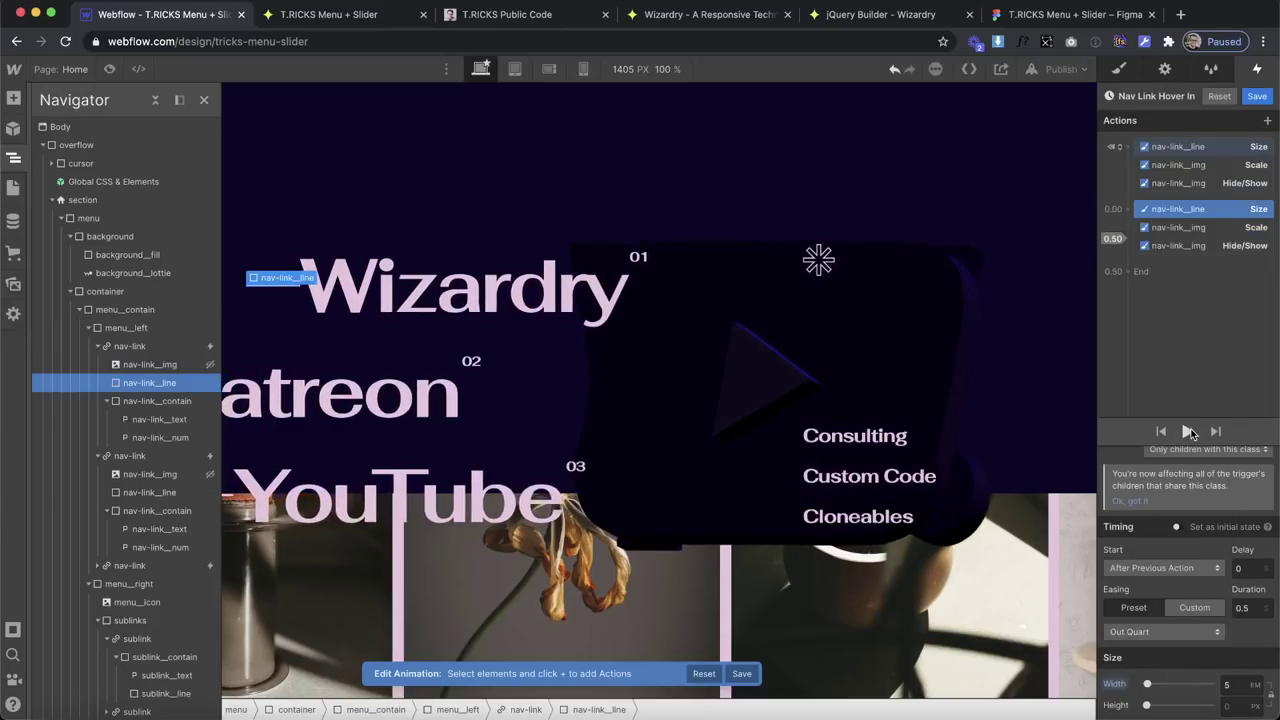
{"action": "left_click", "coordinate": [1189, 431]}
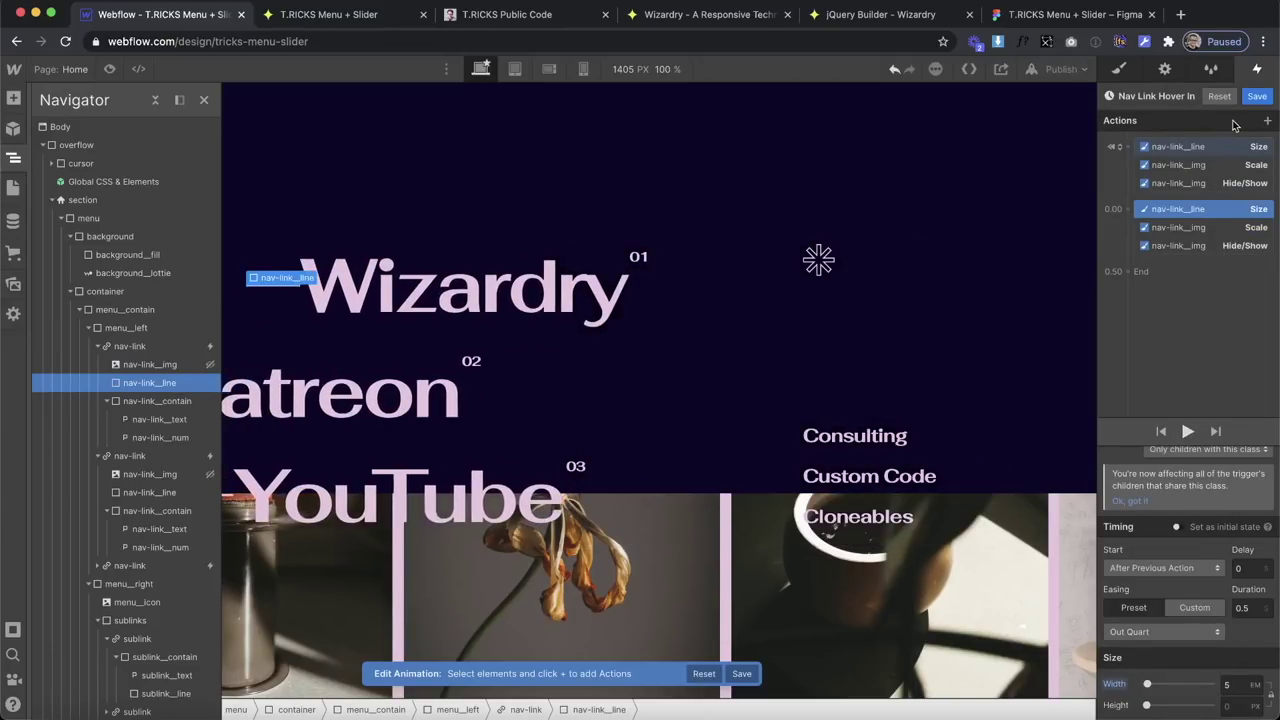
{"action": "left_click", "coordinate": [1254, 96]}
{"action": "left_click", "coordinate": [1183, 424]}
{"action": "left_click", "coordinate": [1195, 365]}
{"action": "scroll", "coordinate": [1250, 520], "scroll_direction": "down", "scroll_amount": 1}
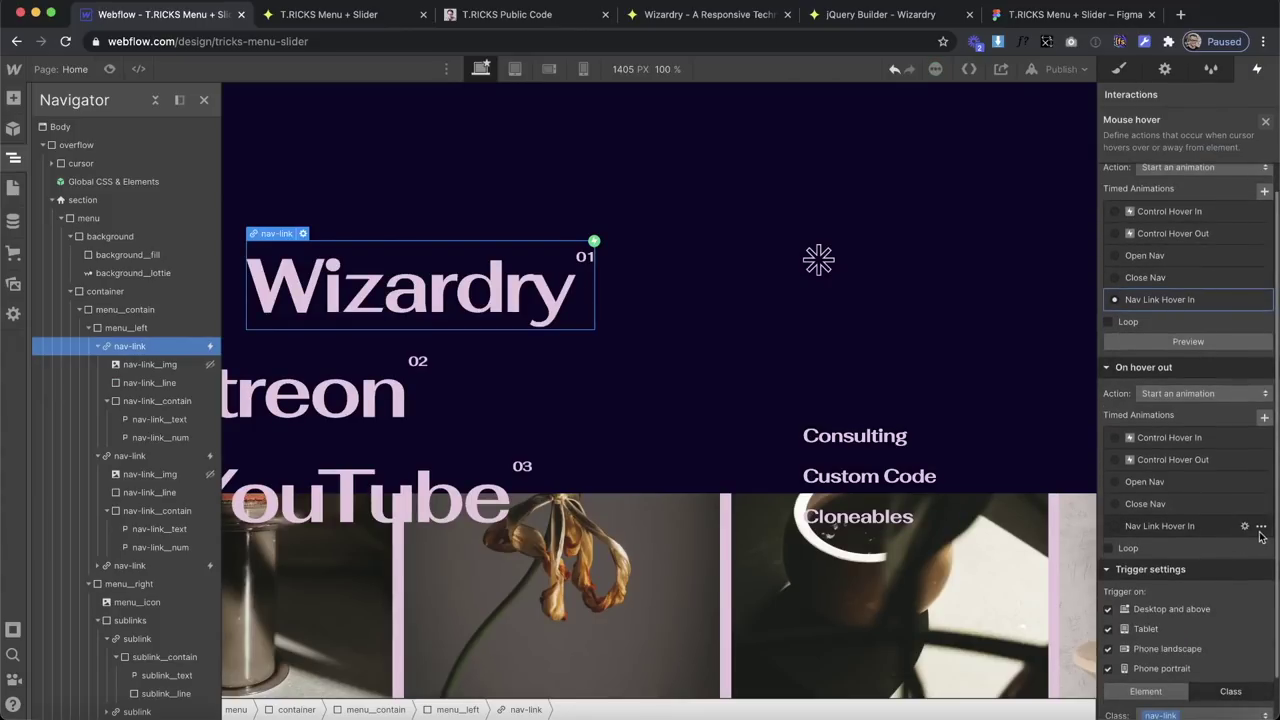
Duplicate 'Nav Link Hover In' and rename the copy 'Nav Link Hover Out'.
{"action": "left_click", "coordinate": [1261, 527]}
{"action": "left_click", "coordinate": [1221, 586]}
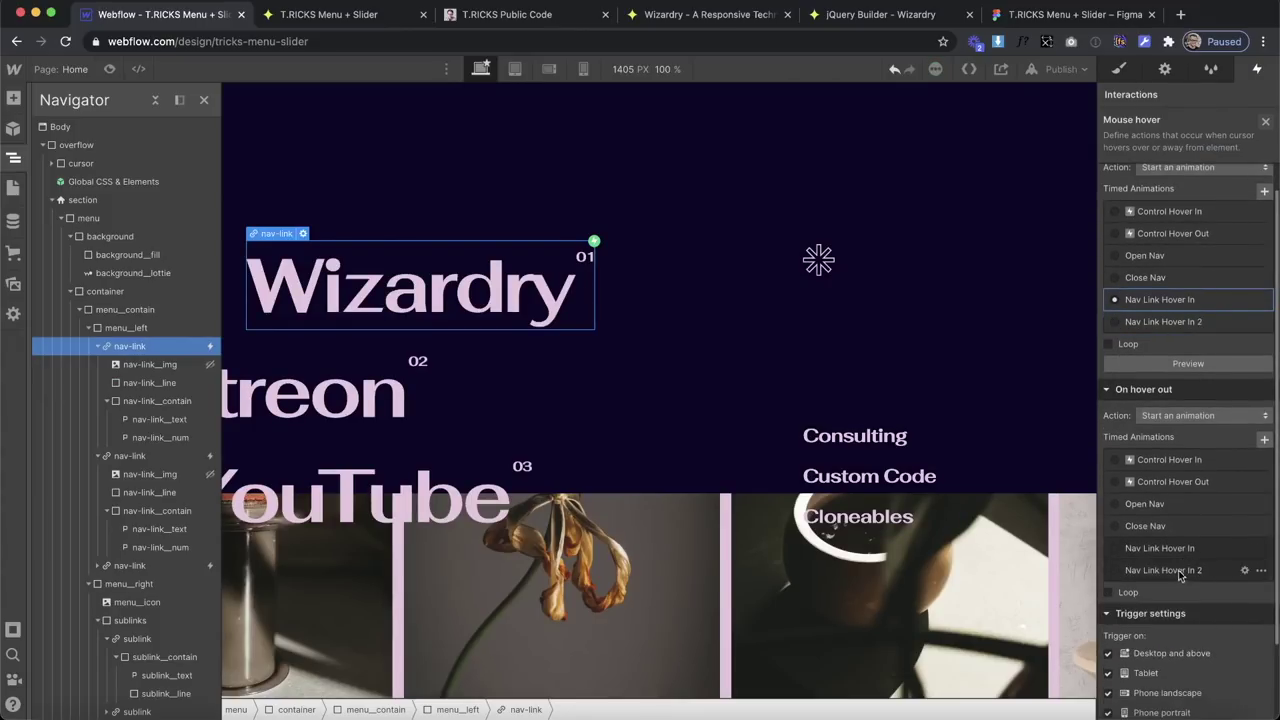
{"action": "left_click", "coordinate": [1163, 568]}
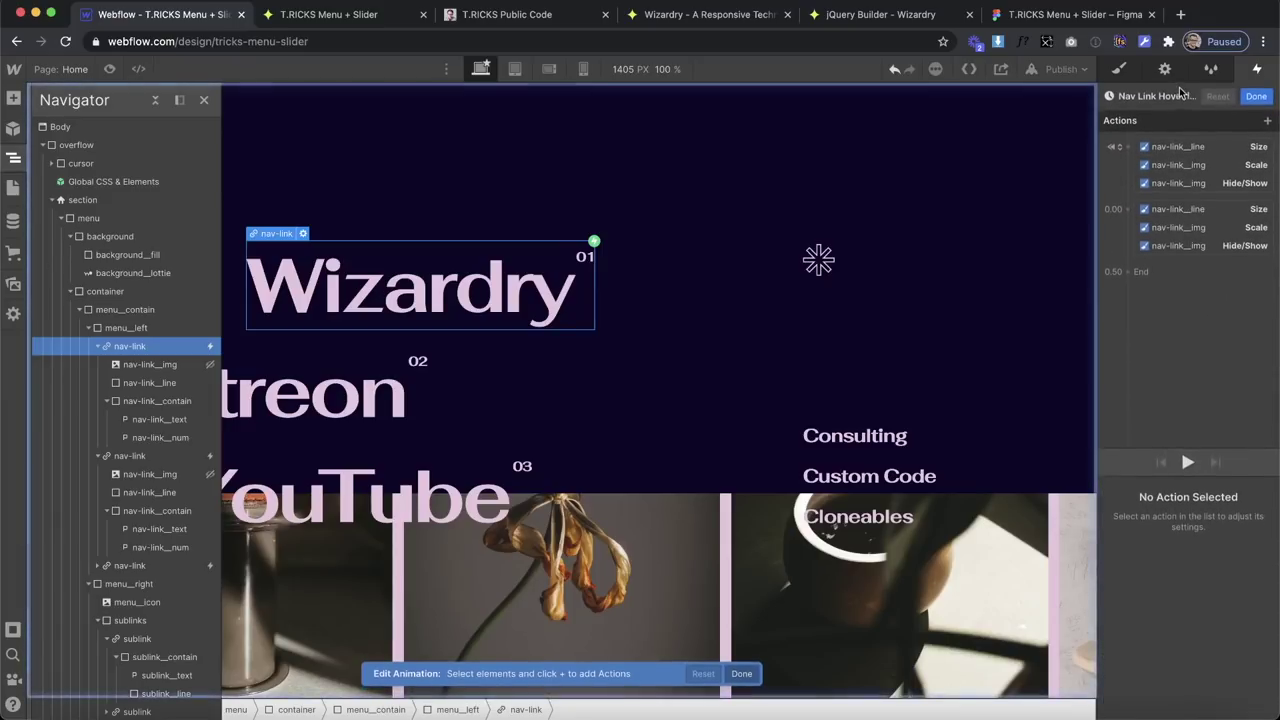
{"action": "left_click", "coordinate": [1177, 95]}
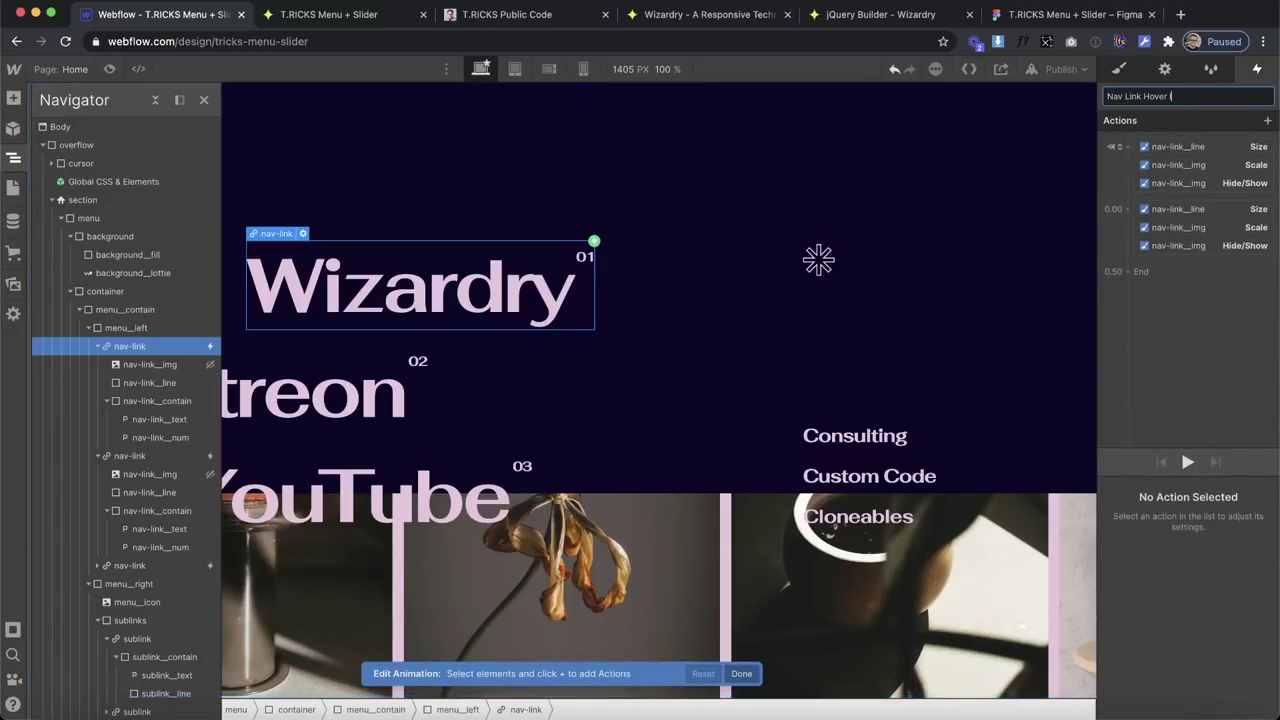
{"action": "type", "text": "Out"}
{"action": "key", "text": "Return"}
Delete the initial-state actions, move the image hide after the shrink, save, and preview the open menu.
{"action": "left_click", "coordinate": [1178, 183]}
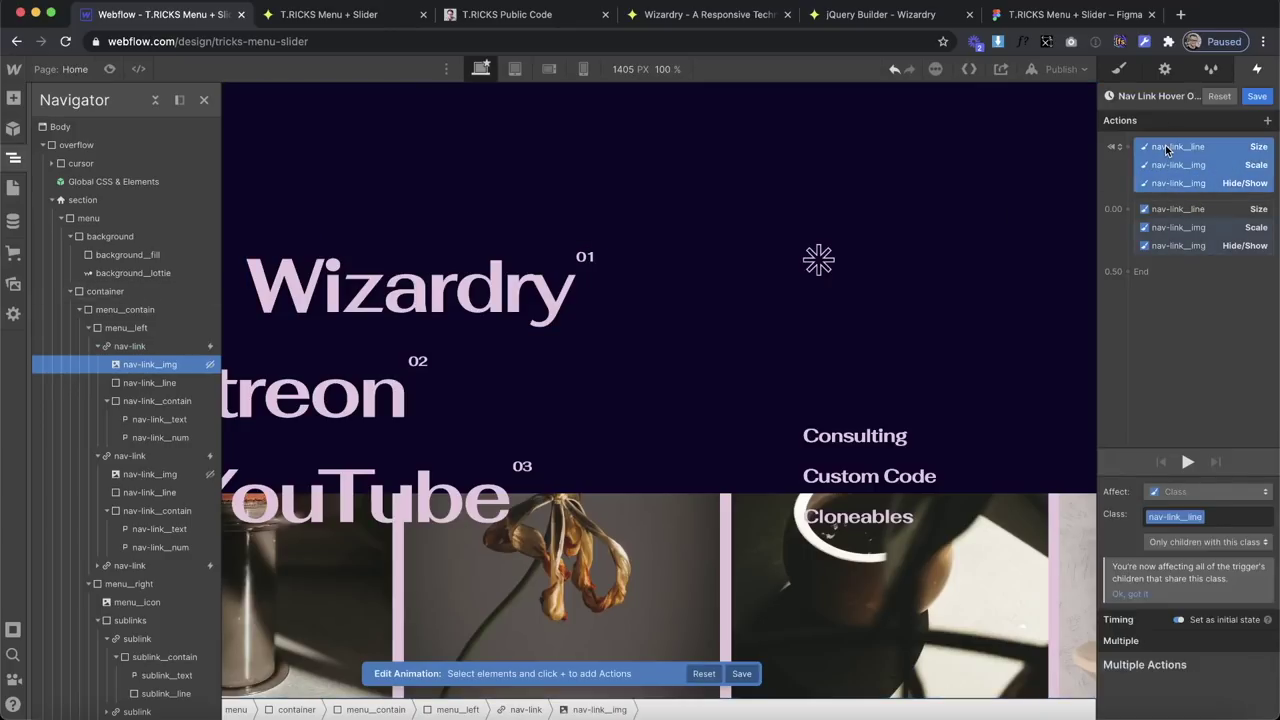
{"action": "left_click", "coordinate": [1165, 146]}
{"action": "scroll", "coordinate": [1232, 660], "scroll_direction": "down", "scroll_amount": 2}
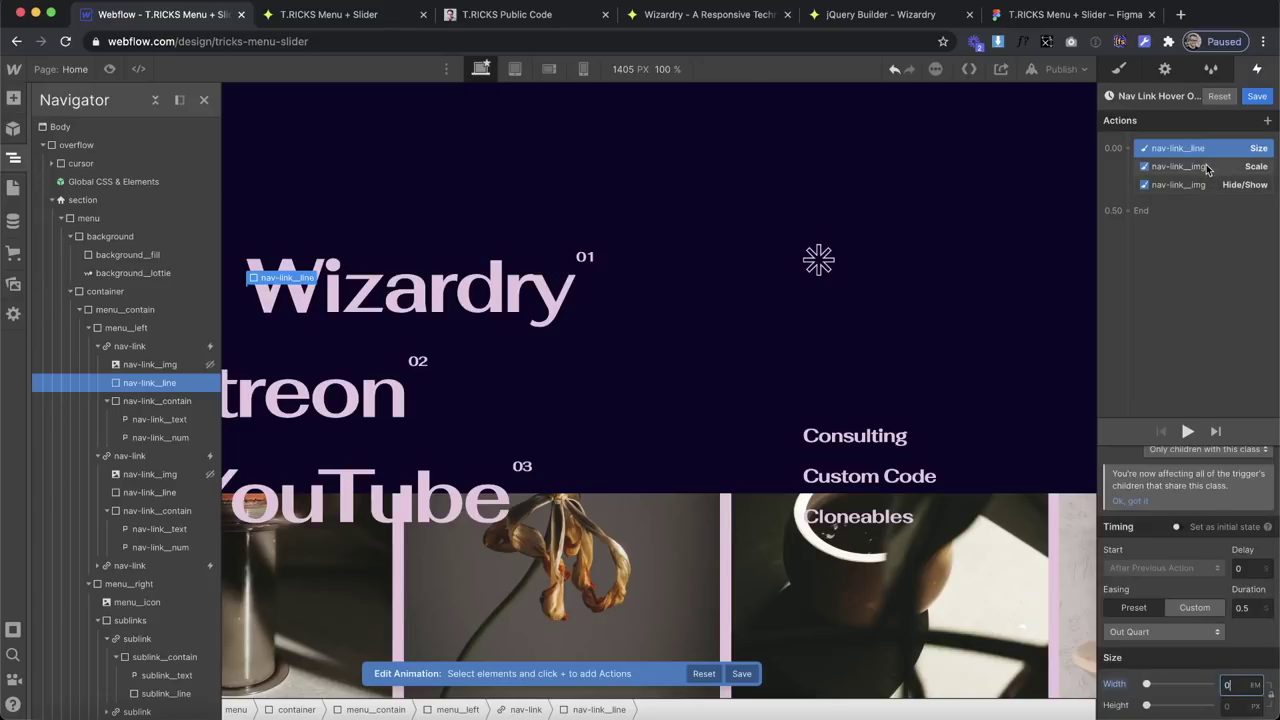
{"action": "left_click", "coordinate": [1178, 166]}
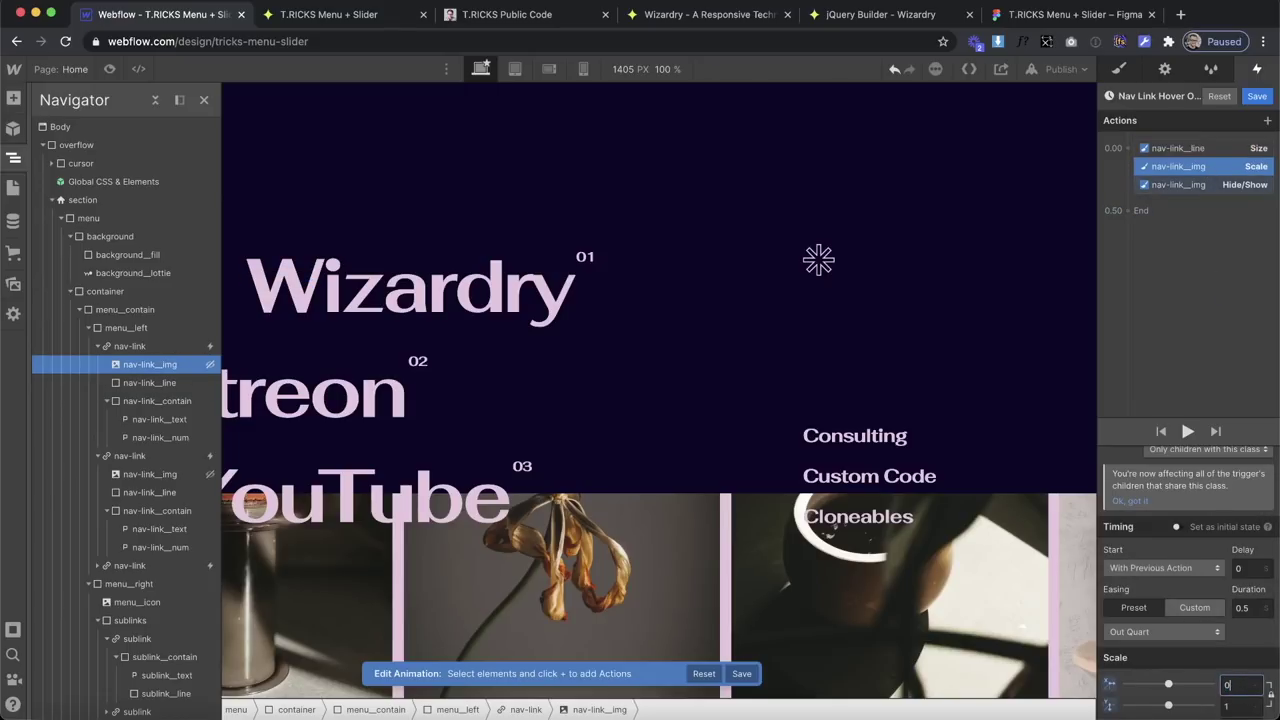
{"action": "left_click_drag", "start_coordinate": [1215, 184], "coordinate": [1186, 205]}
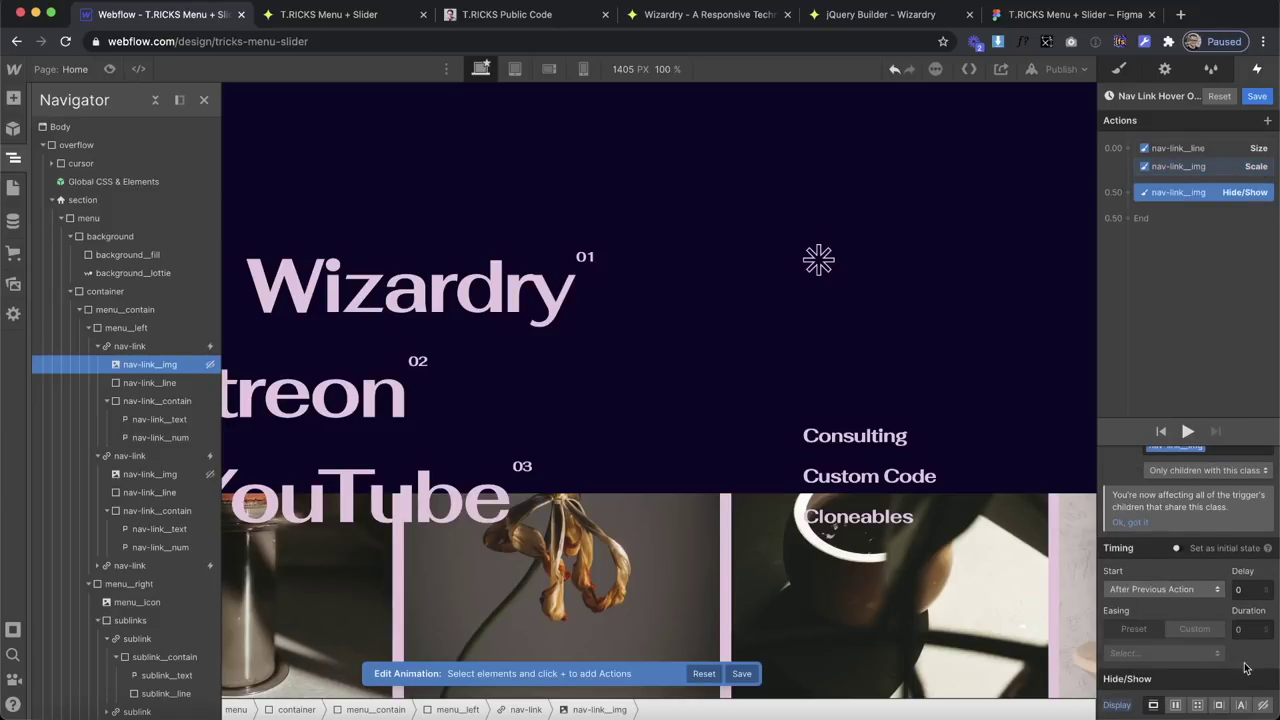
{"action": "left_click", "coordinate": [1257, 96]}
{"action": "left_click", "coordinate": [1262, 96]}
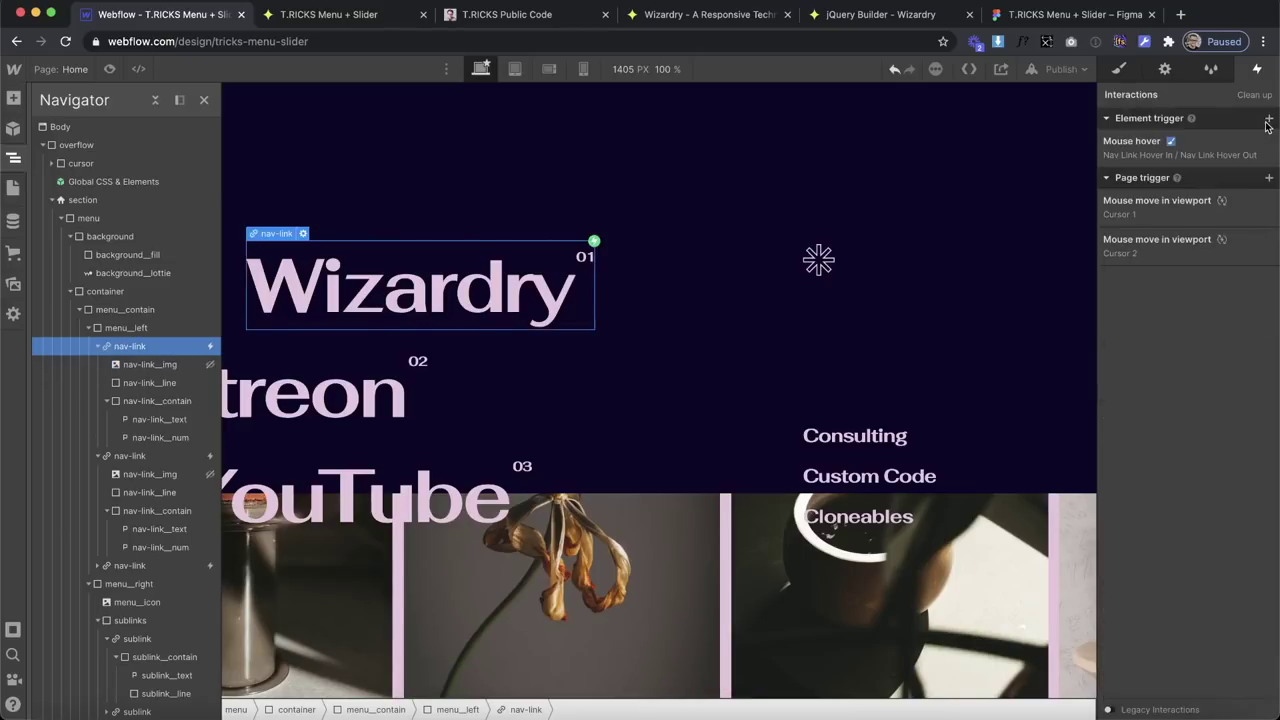
{"action": "left_click", "coordinate": [109, 70]}
{"action": "left_click", "coordinate": [1212, 130]}
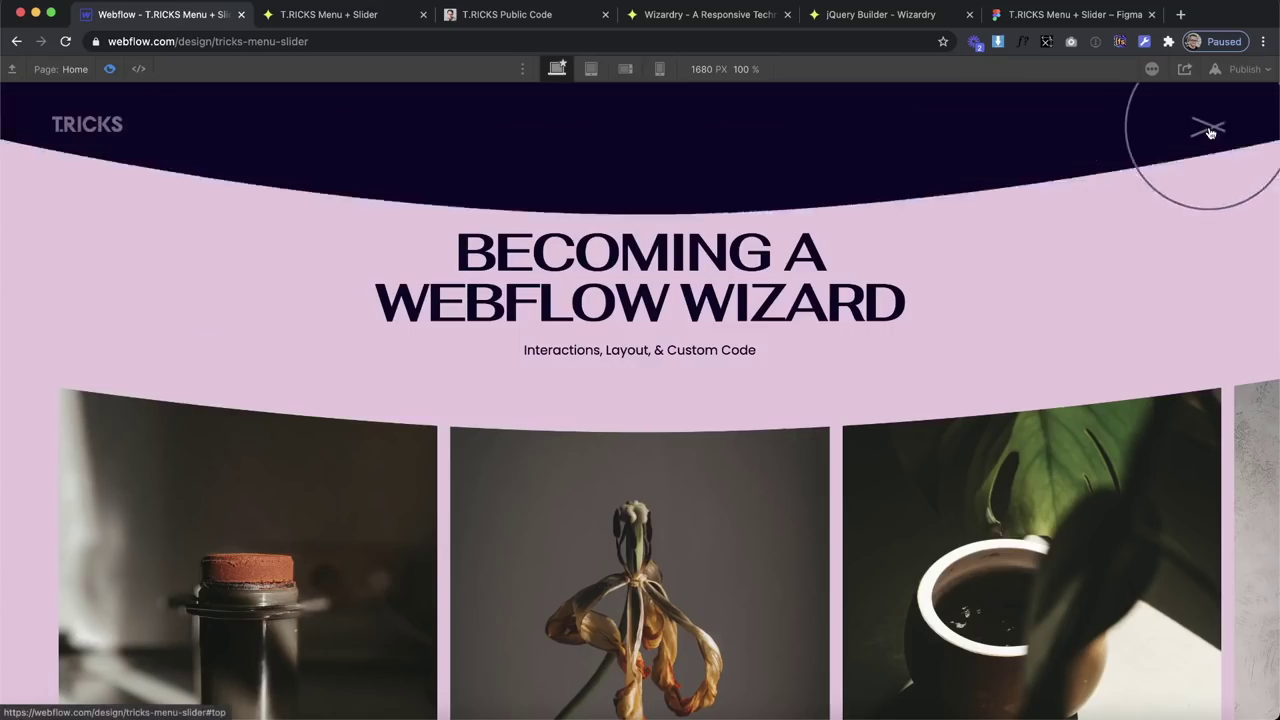
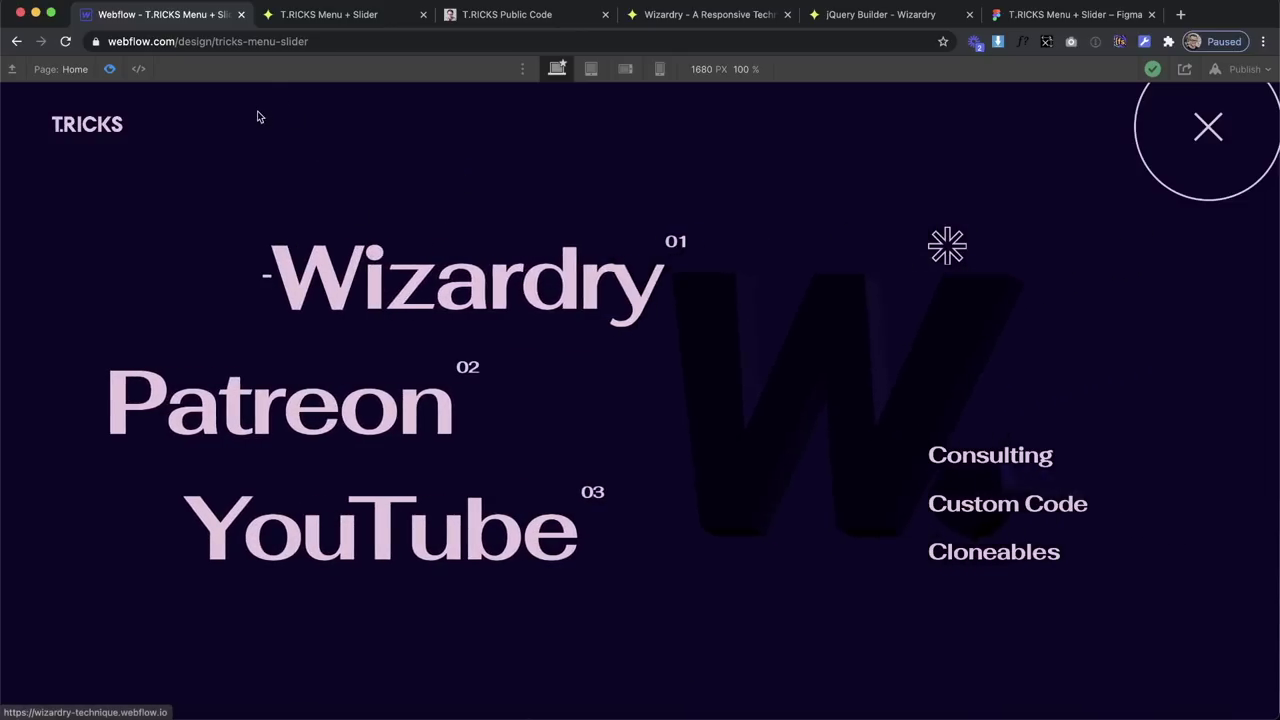
Add an Out Quart opacity action for nav-link__img to Nav Link Hover Out and save it.
{"action": "left_click", "coordinate": [112, 71]}
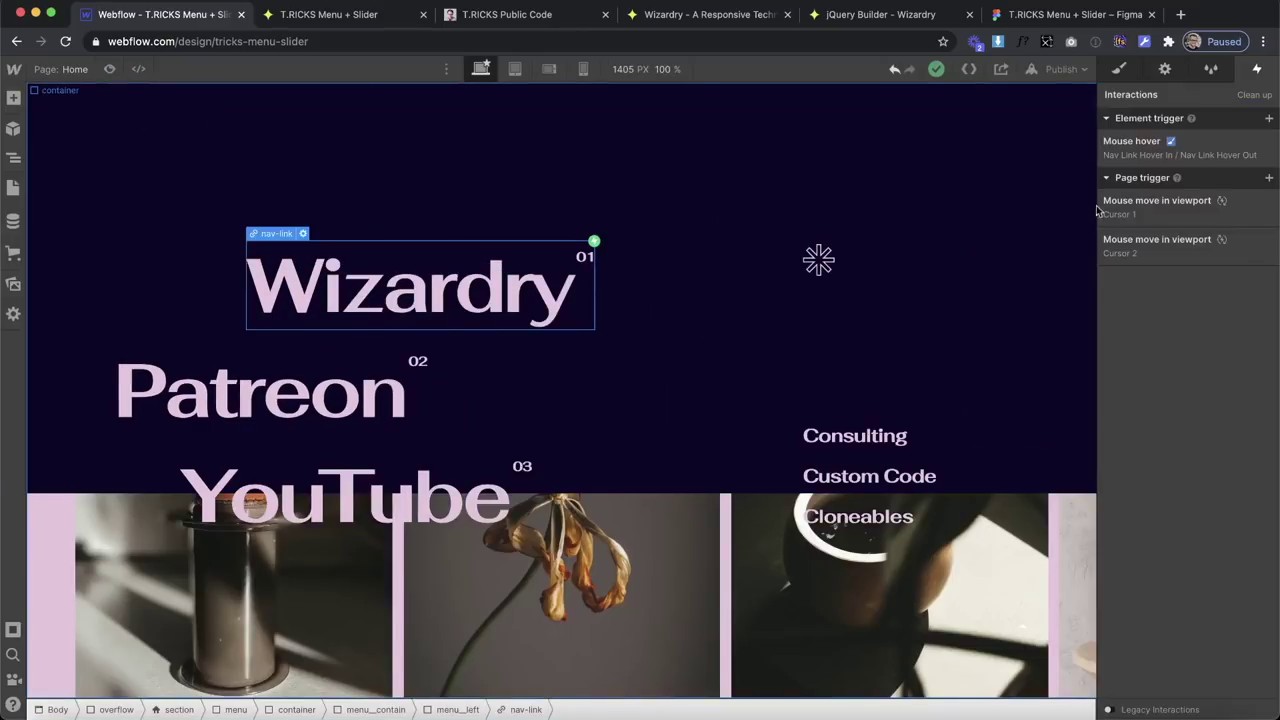
{"action": "left_click", "coordinate": [1131, 141]}
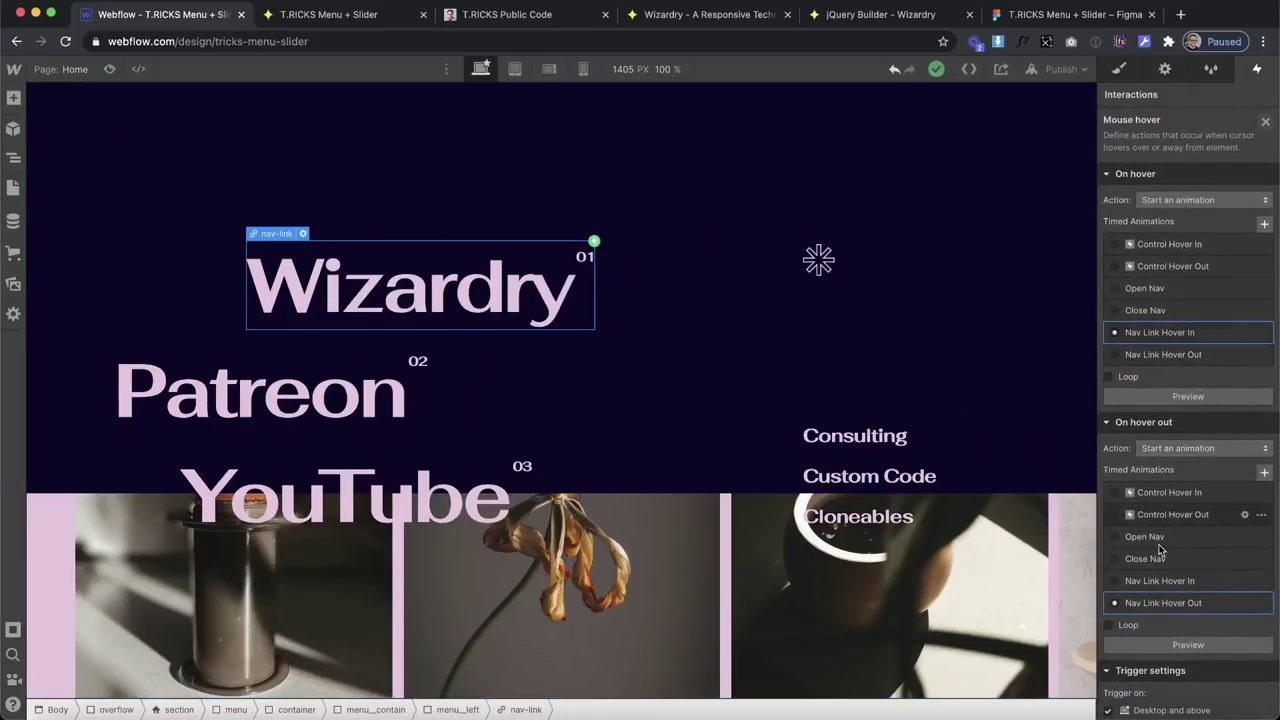
{"action": "left_click", "coordinate": [1165, 603]}
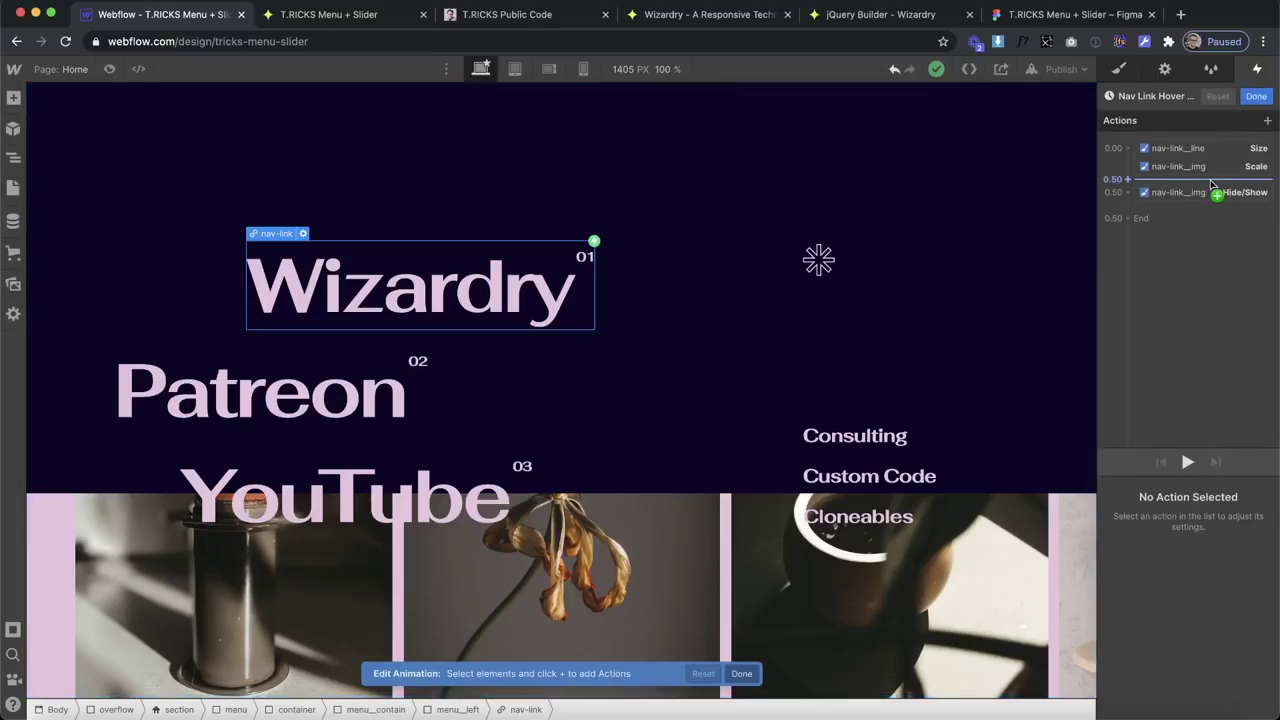
{"action": "left_click", "coordinate": [1180, 166]}
{"action": "left_click", "coordinate": [1180, 152]}
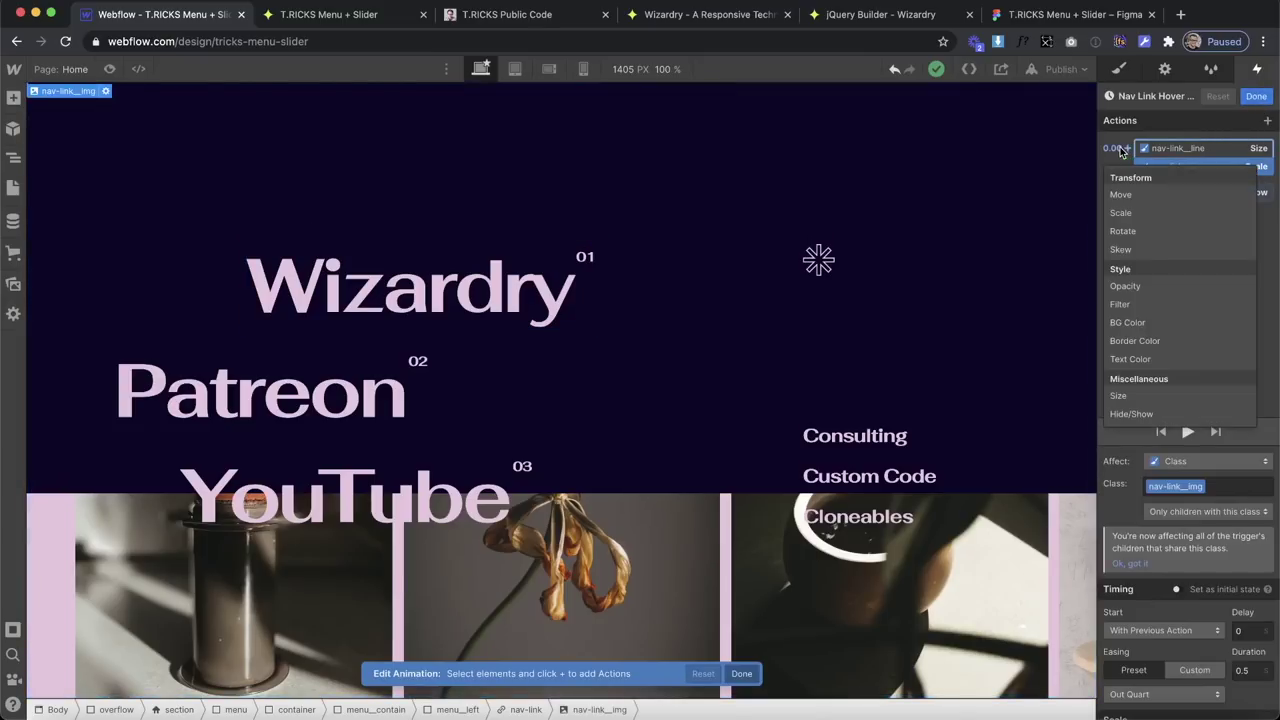
{"action": "left_click", "coordinate": [1147, 288]}
{"action": "scroll", "coordinate": [1170, 600], "scroll_direction": "down", "scroll_amount": 1}
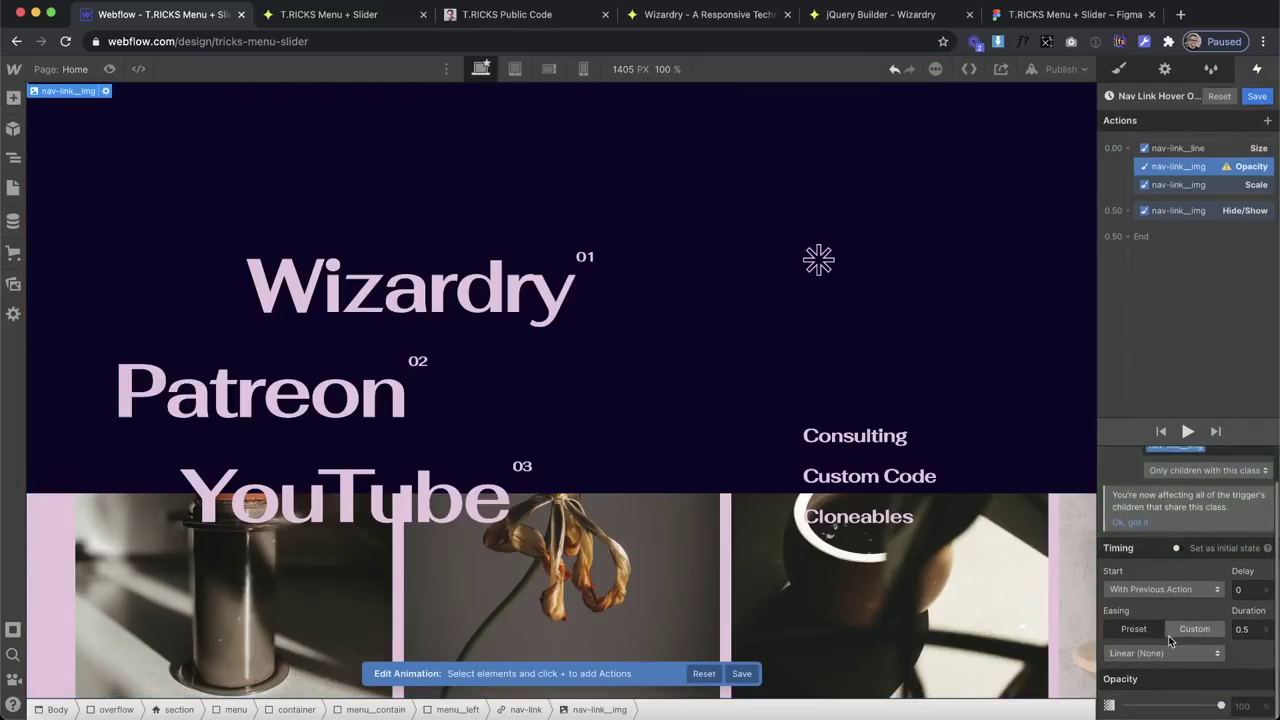
{"action": "left_click", "coordinate": [1140, 653]}
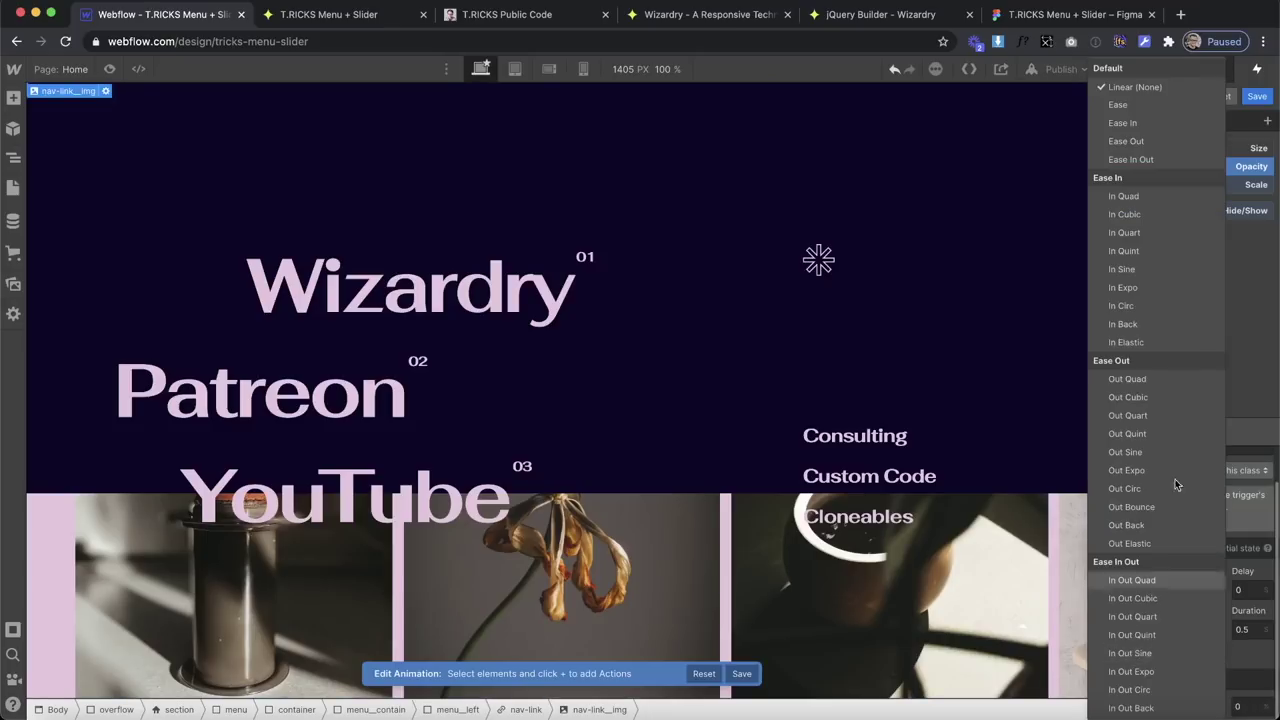
{"action": "left_click", "coordinate": [1168, 414]}
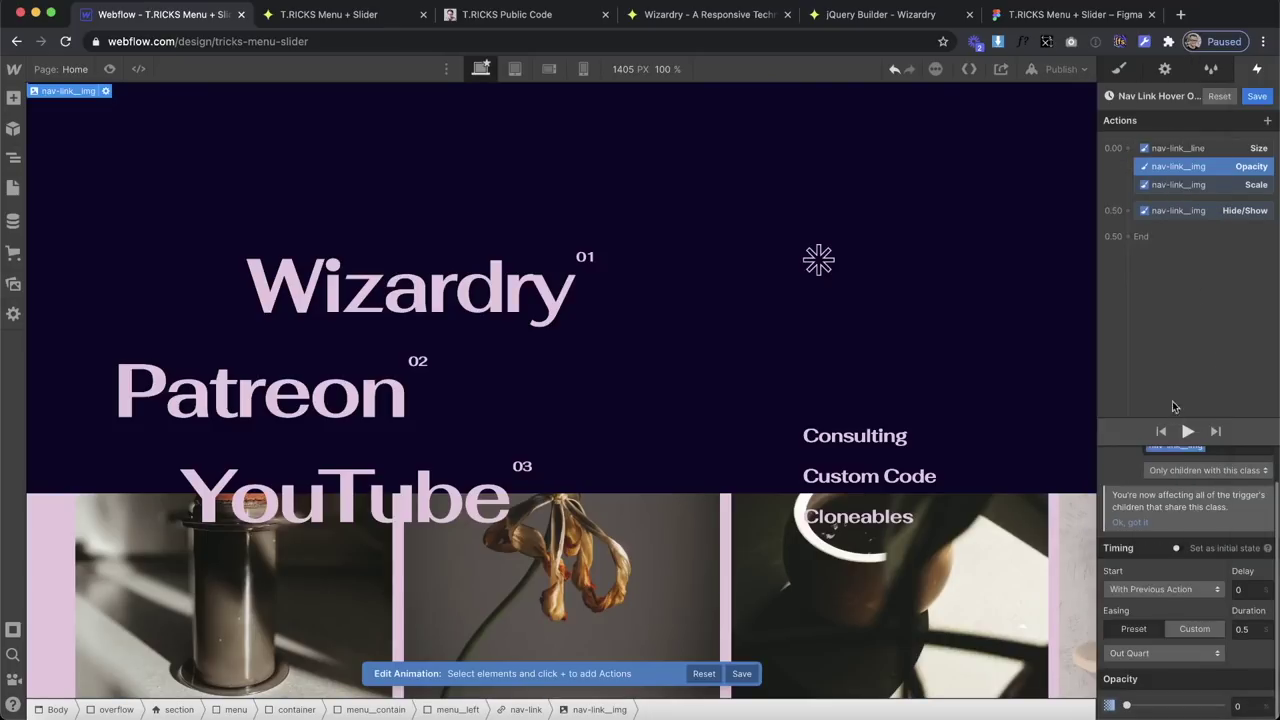
{"action": "left_click", "coordinate": [1256, 97]}
In Nav Link Hover In, fade nav-link__img from initial opacity 0 to 100 with Out Quart easing.
{"action": "left_click", "coordinate": [1155, 333]}
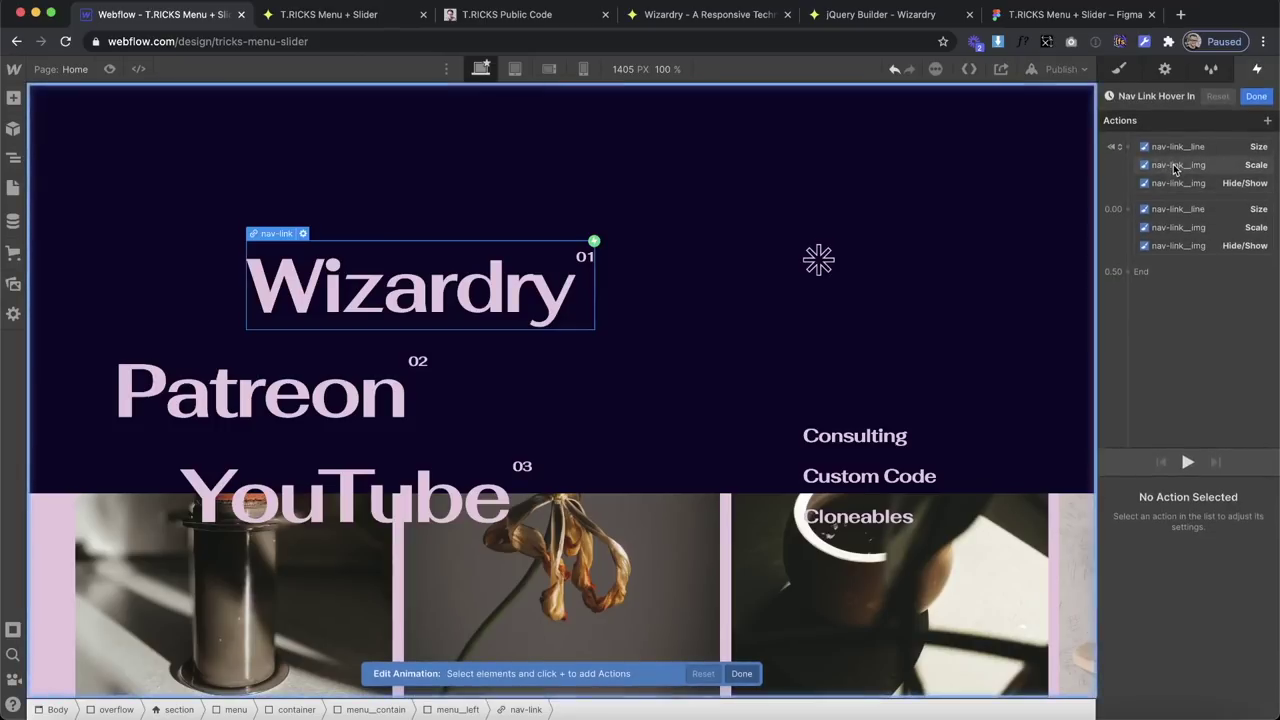
{"action": "left_click", "coordinate": [1177, 168]}
{"action": "left_click", "coordinate": [1128, 146]}
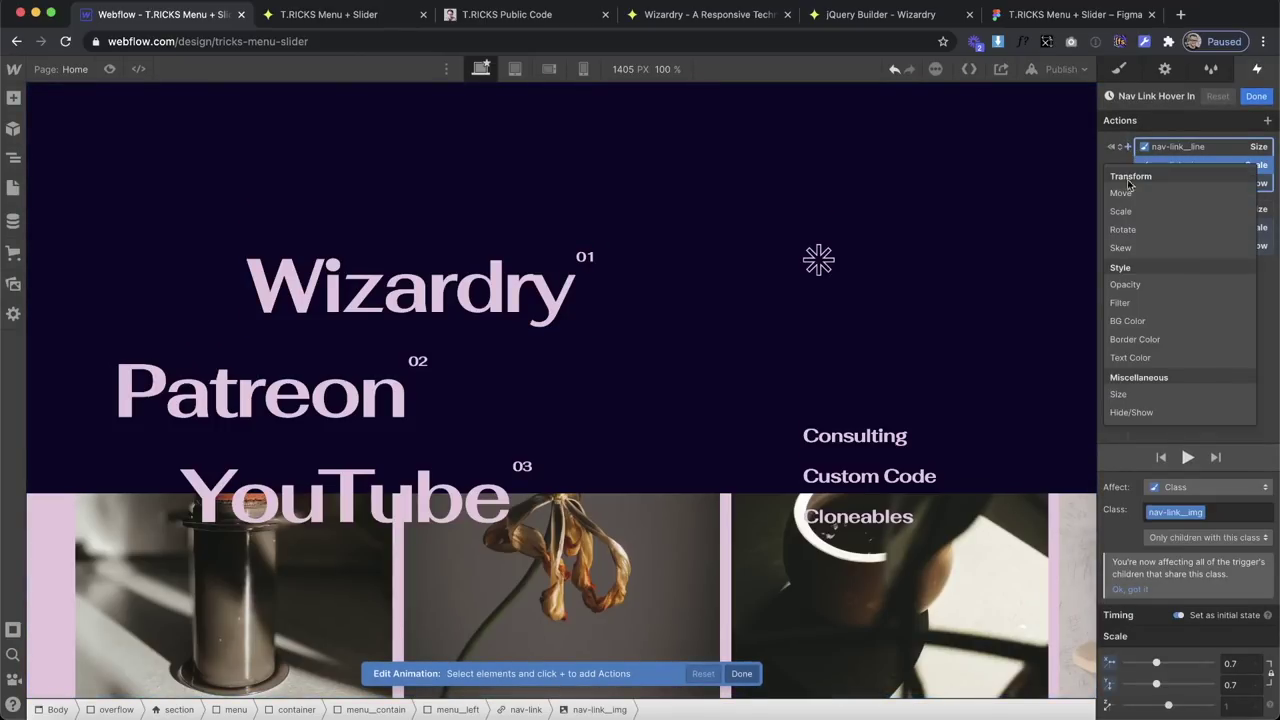
{"action": "left_click", "coordinate": [1143, 286]}
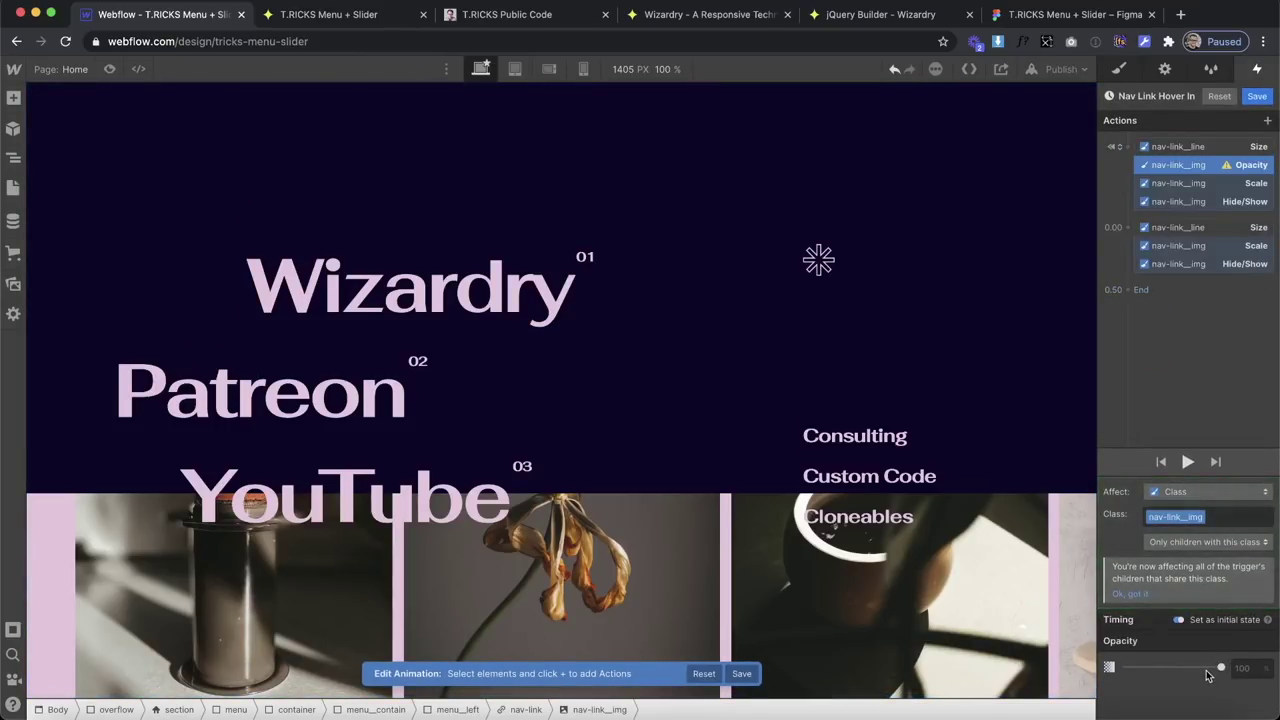
{"action": "left_click", "coordinate": [1127, 227]}
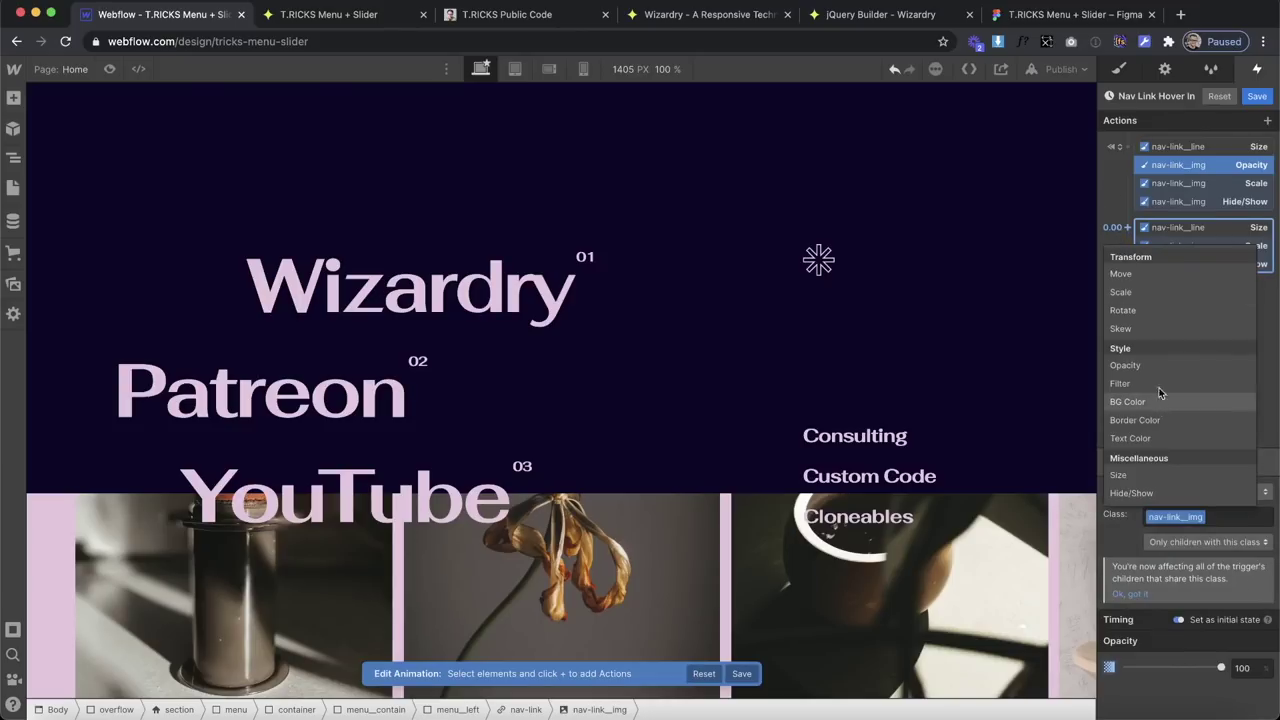
{"action": "left_click", "coordinate": [1153, 369]}
{"action": "scroll", "coordinate": [1150, 690], "scroll_direction": "down", "scroll_amount": 2}
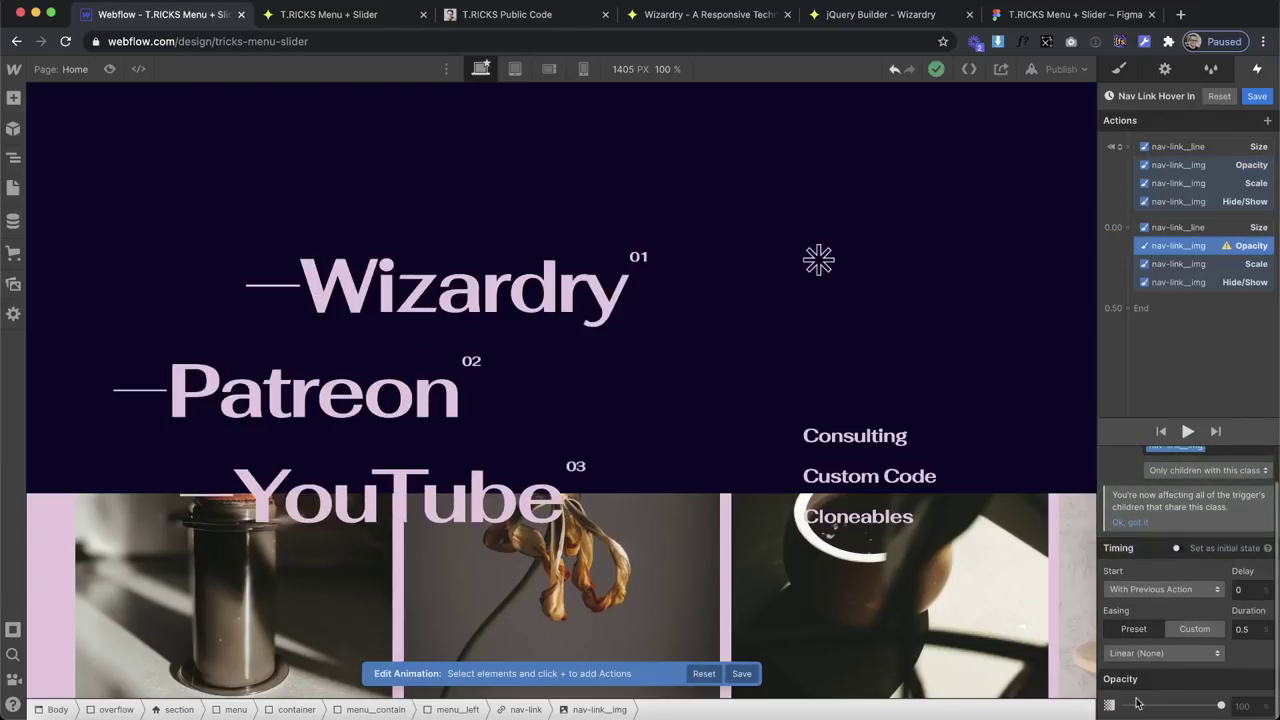
{"action": "left_click", "coordinate": [1150, 655]}
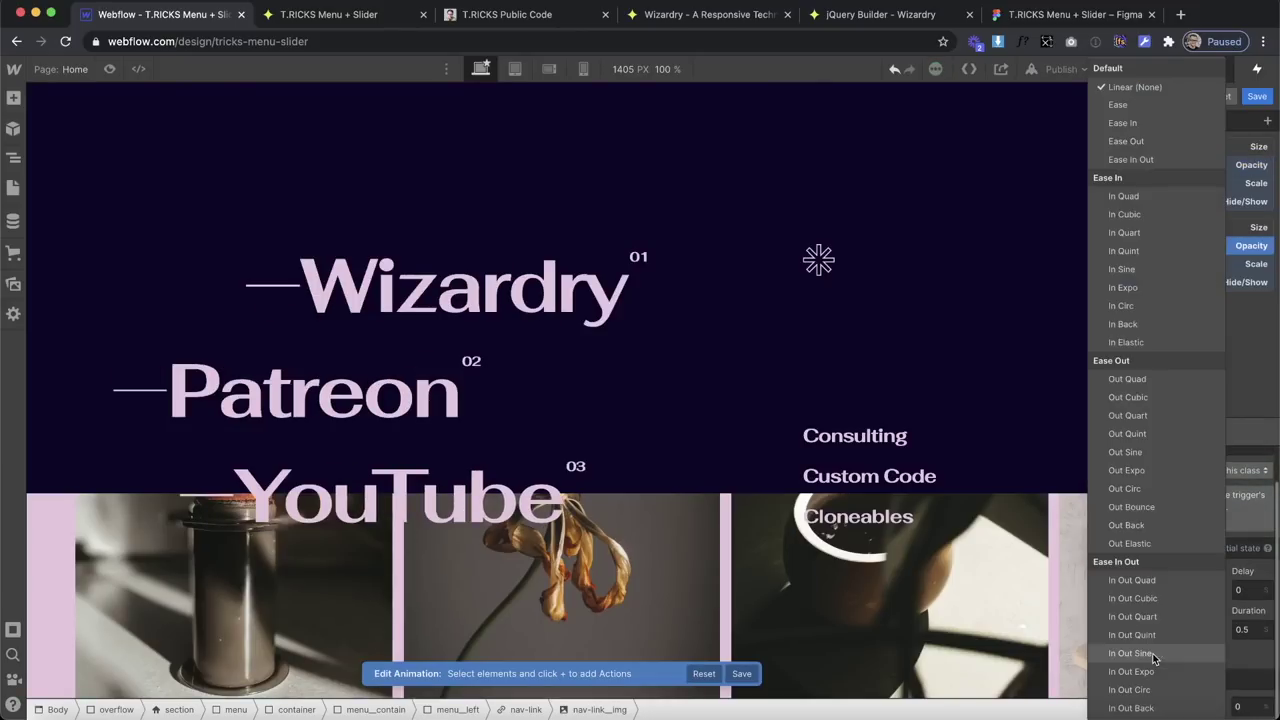
{"action": "left_click", "coordinate": [1128, 415]}
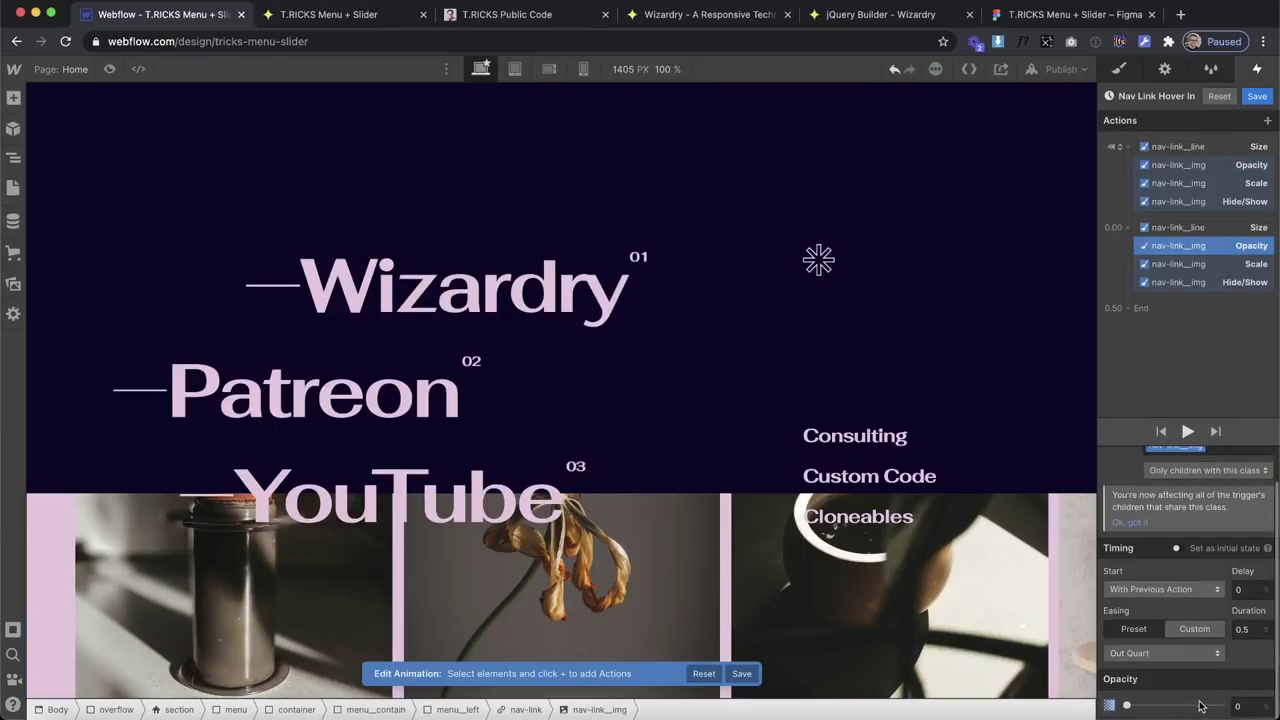
{"action": "left_click", "coordinate": [1190, 166]}
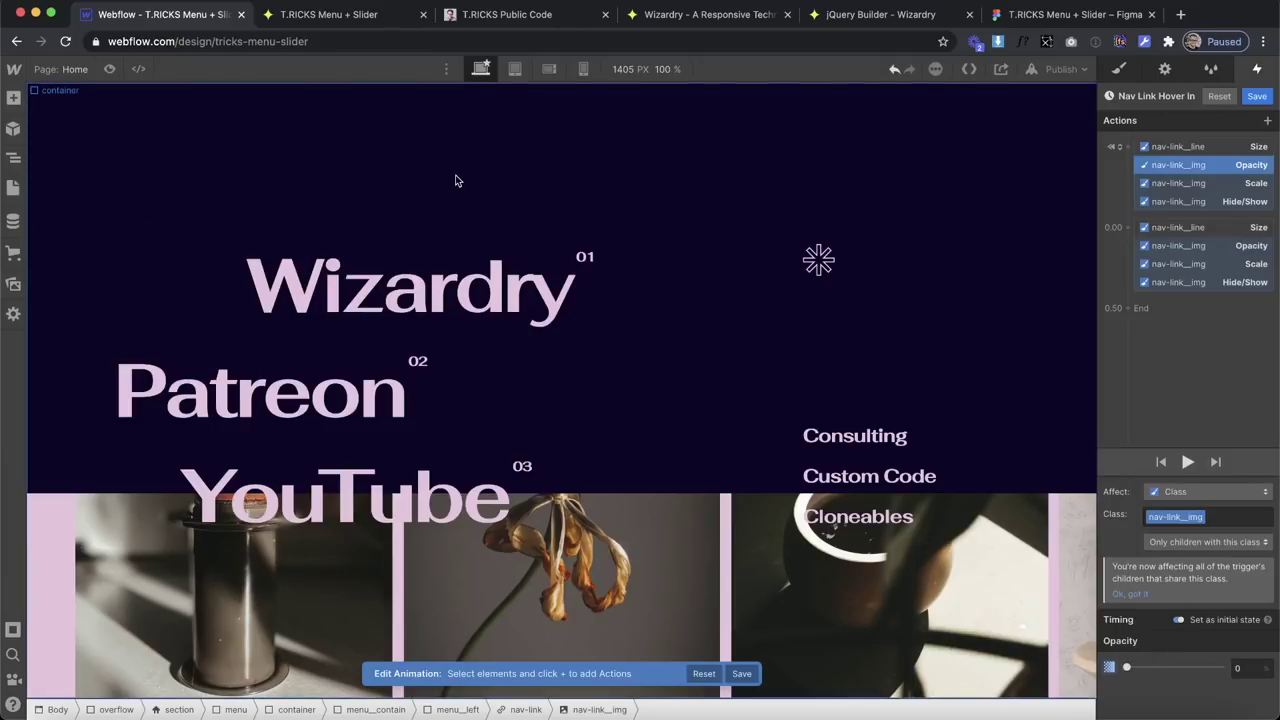
{"action": "left_click", "coordinate": [109, 69]}
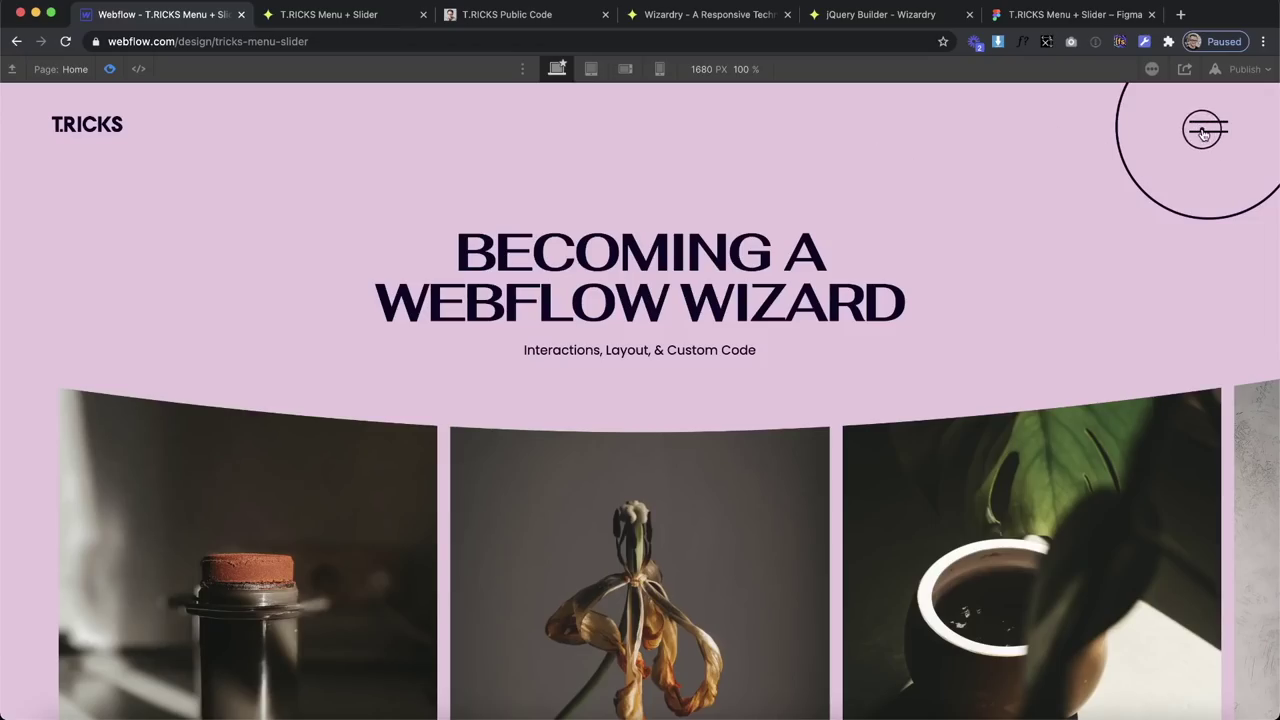
{"action": "left_click", "coordinate": [1203, 131]}
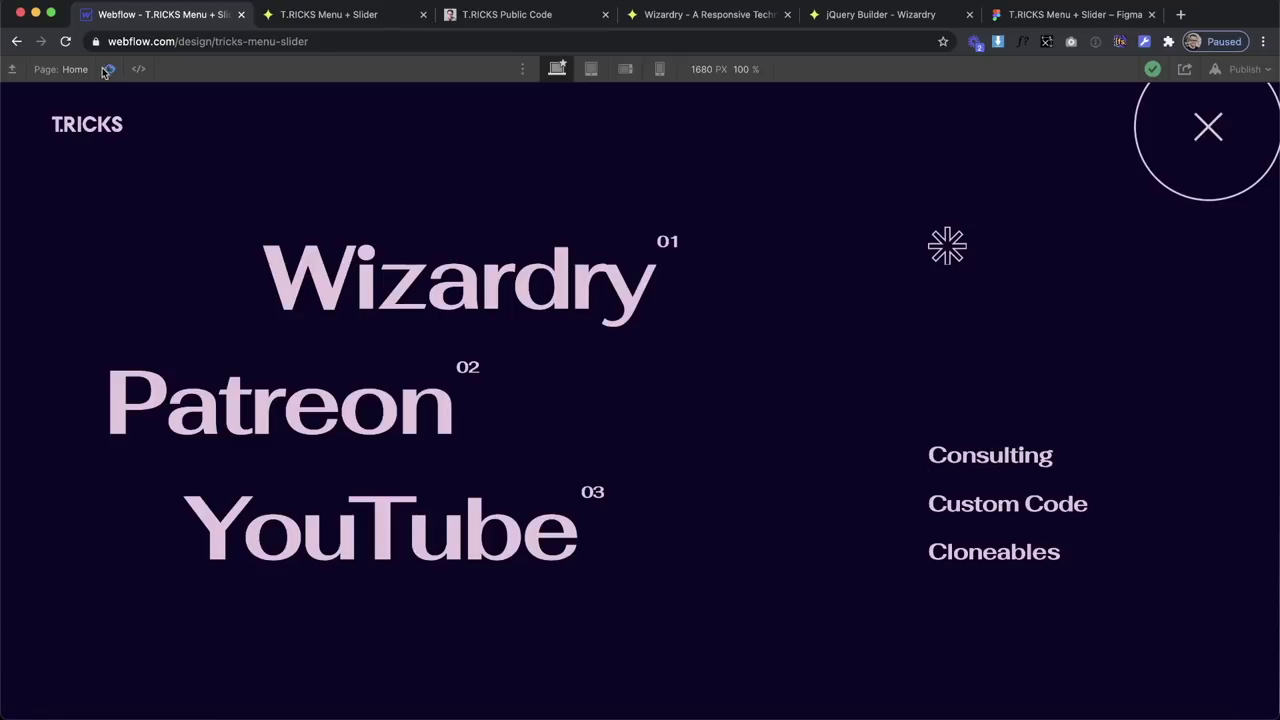
{"action": "key", "text": "super+shift+p"}
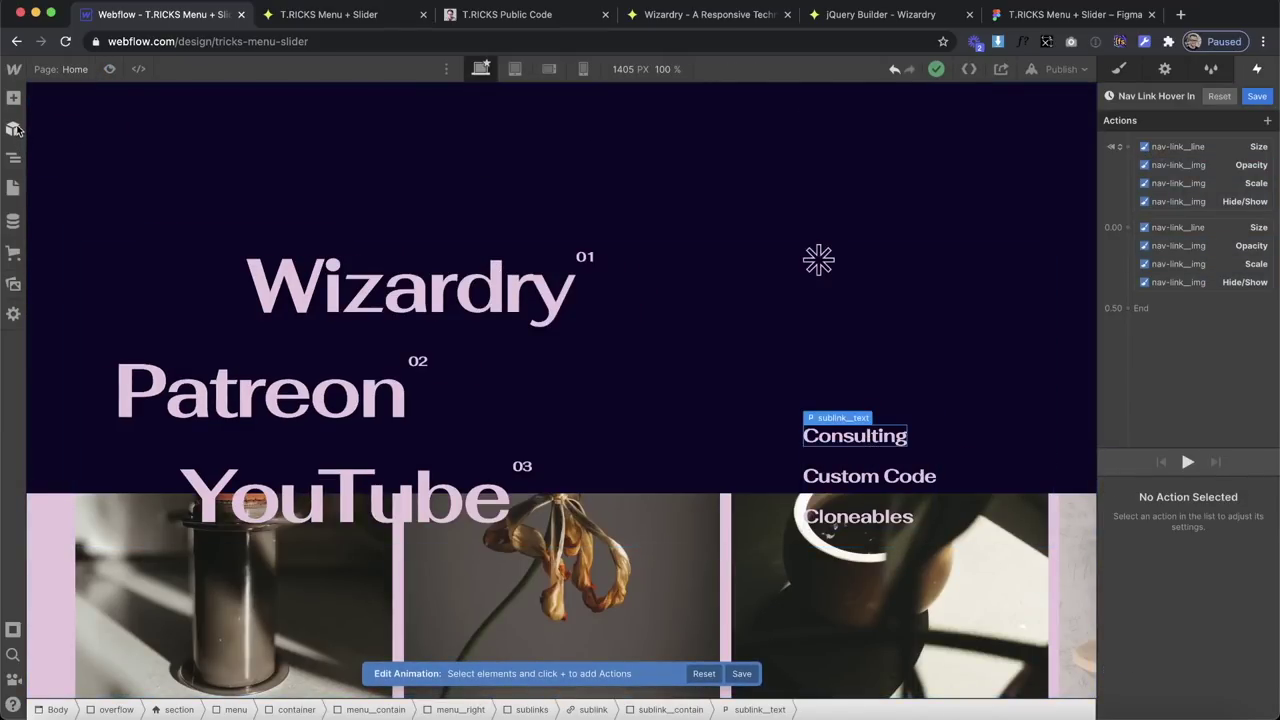
Inspect sublink__line's 2D Move offset in the Style panel, then select the Consulting sublink.
{"action": "left_click", "coordinate": [13, 156]}
{"action": "left_click", "coordinate": [150, 693]}
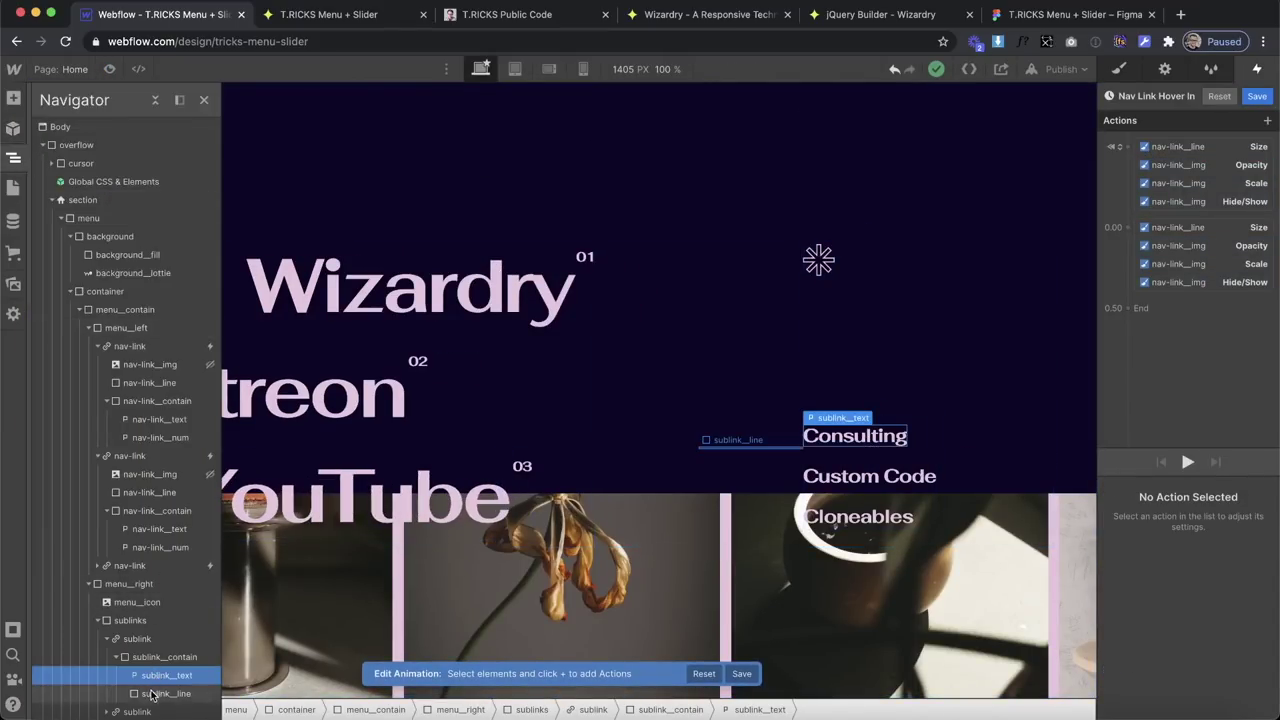
{"action": "left_click", "coordinate": [1119, 69]}
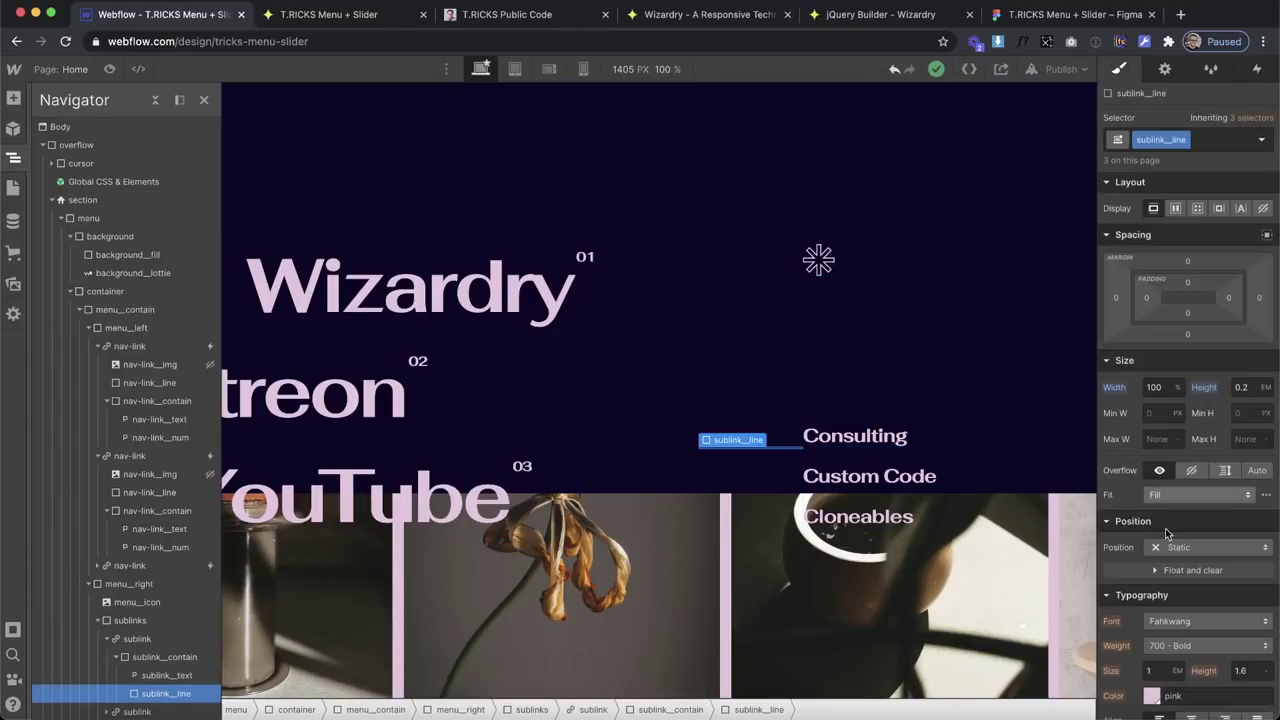
{"action": "scroll", "coordinate": [1165, 533], "scroll_direction": "down", "scroll_amount": 10}
{"action": "left_click", "coordinate": [1205, 590]}
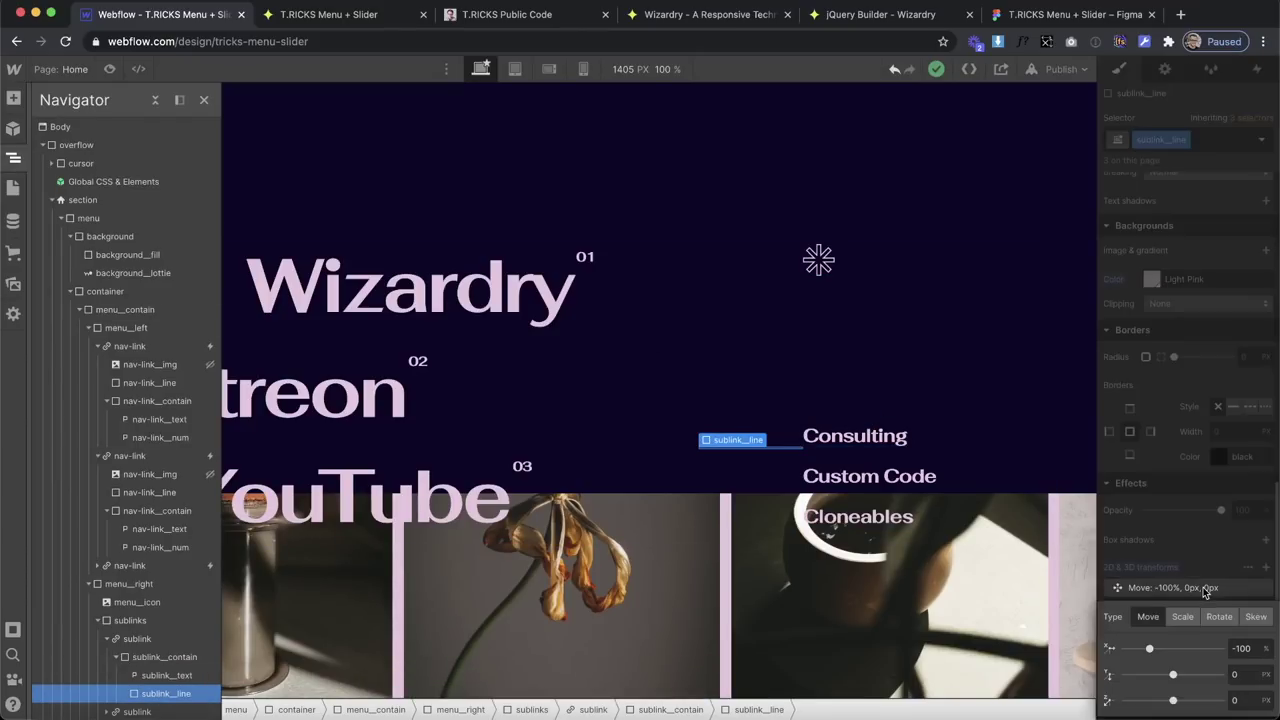
{"action": "mouse_move", "coordinate": [1158, 651]}
{"action": "left_mouse_down"}
{"action": "mouse_move", "coordinate": [1145, 650]}
{"action": "mouse_move", "coordinate": [1174, 649]}
{"action": "mouse_move", "coordinate": [1160, 649]}
{"action": "left_mouse_up"}
{"action": "left_click", "coordinate": [1175, 594]}
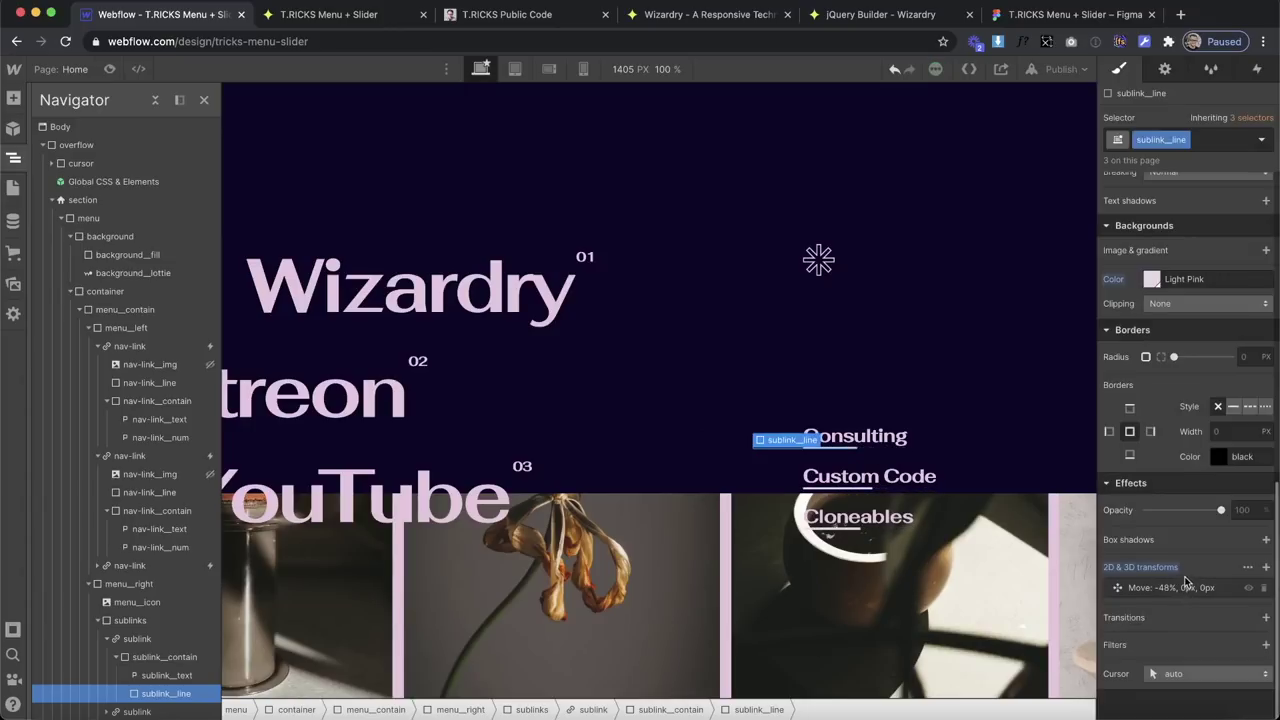
{"action": "left_click", "coordinate": [878, 441]}
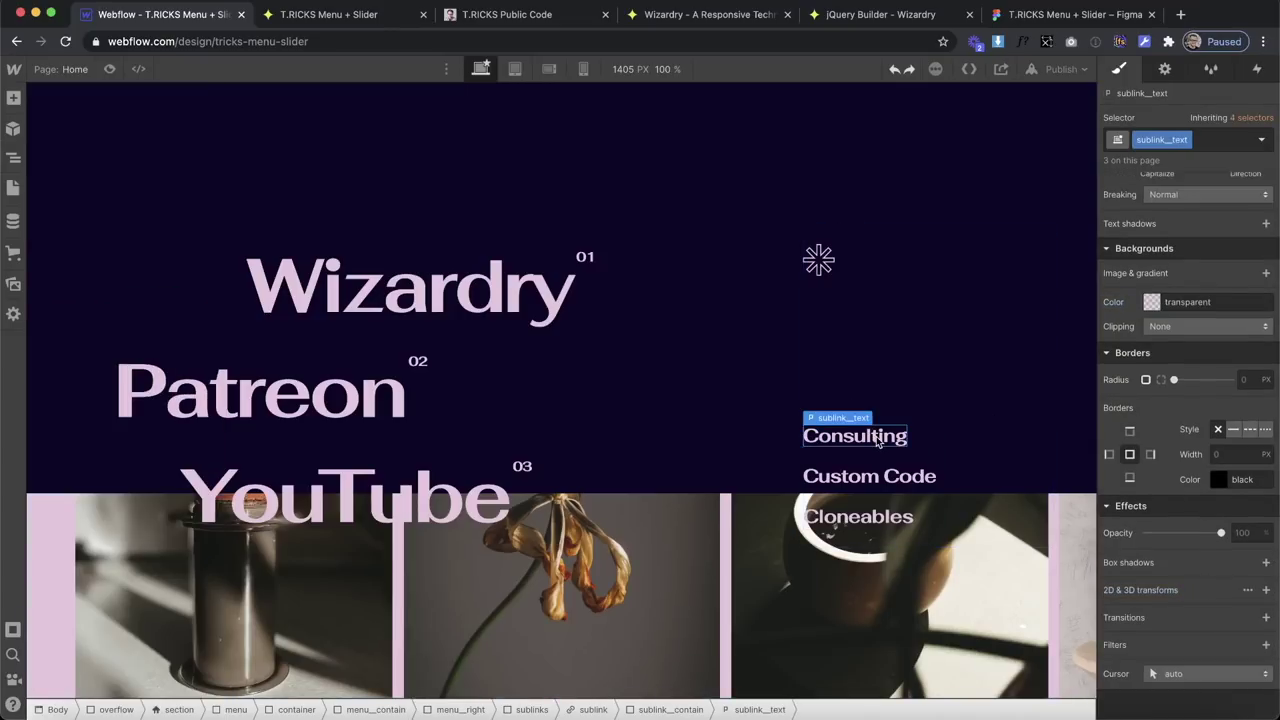
Add a mouse hover trigger on all sublink elements starting a new timed animation 'Sub Hover In'.
{"action": "left_click", "coordinate": [1257, 69]}
{"action": "left_click", "coordinate": [1269, 118]}
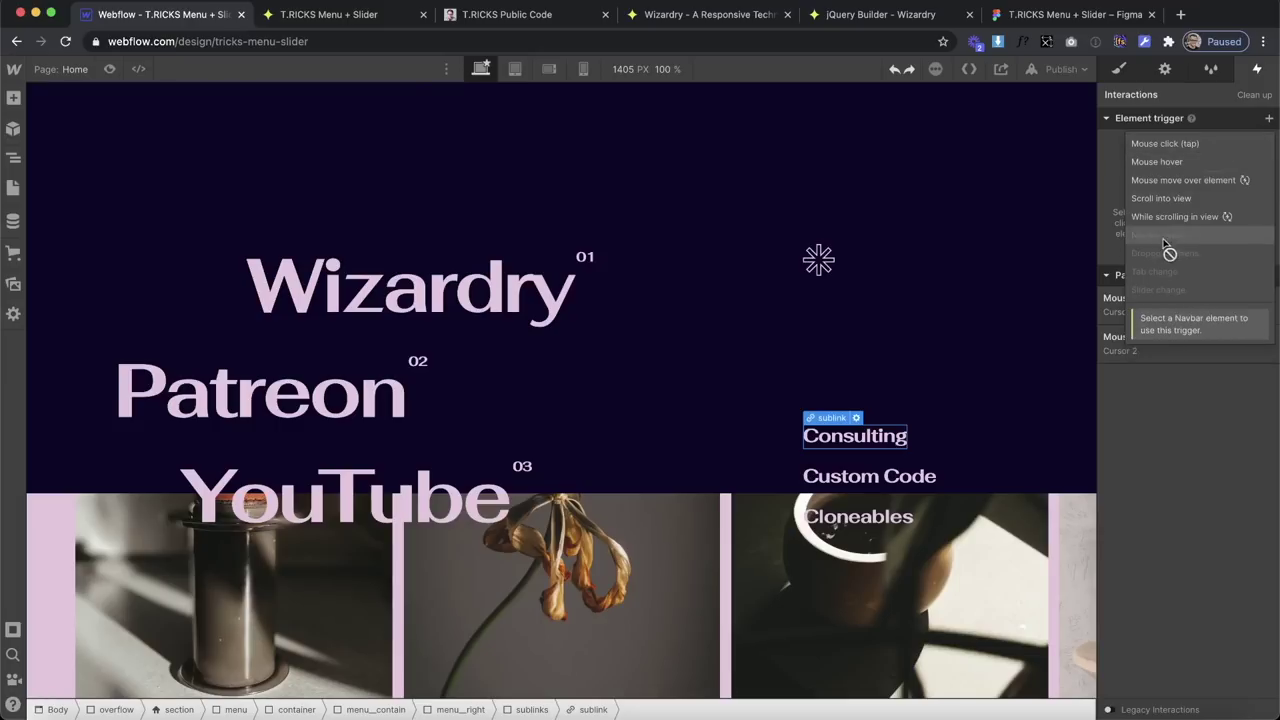
{"action": "left_click", "coordinate": [1195, 162]}
{"action": "left_click", "coordinate": [1230, 401]}
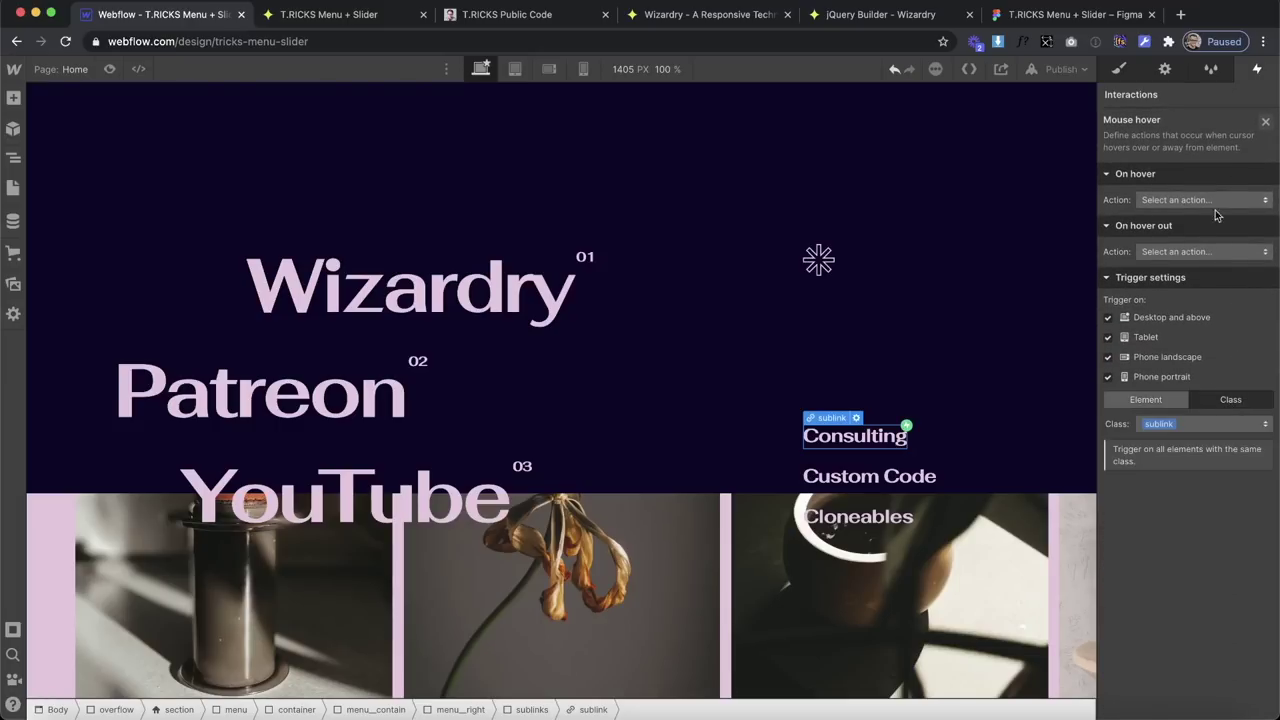
{"action": "left_click", "coordinate": [1212, 197]}
{"action": "left_click", "coordinate": [1183, 242]}
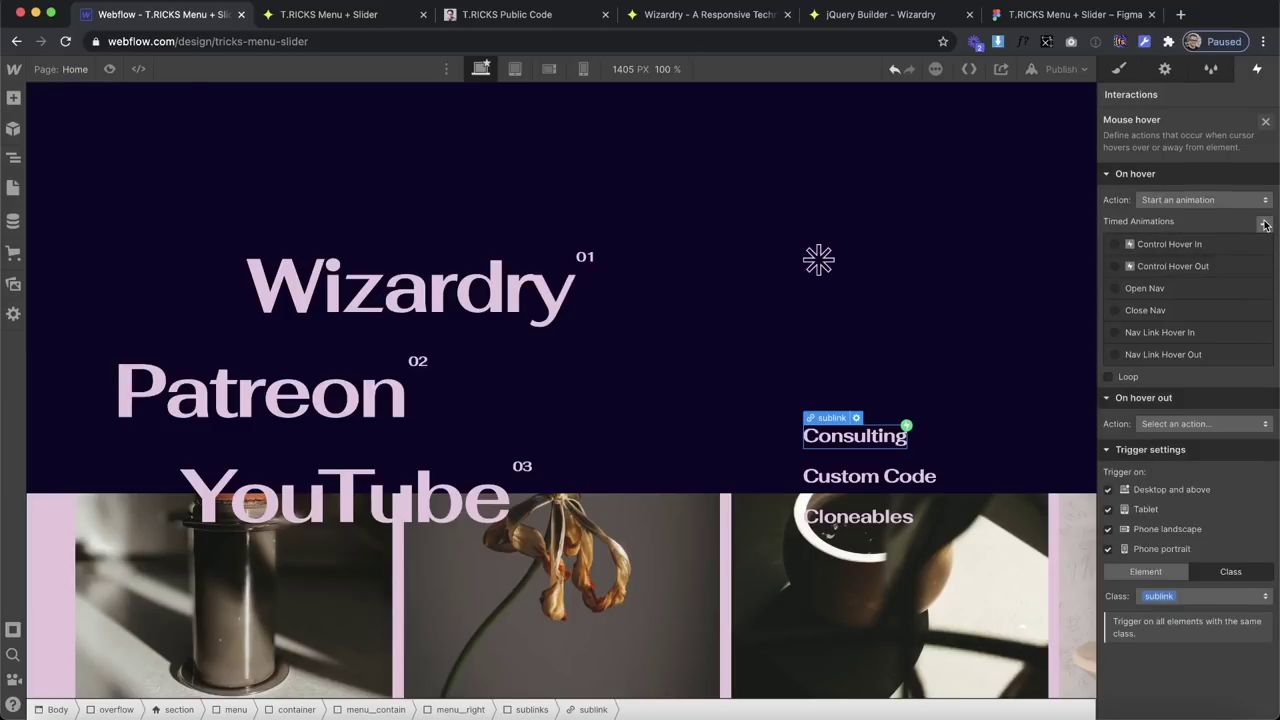
{"action": "left_click", "coordinate": [1264, 224]}
{"action": "type", "text": "Sub"}
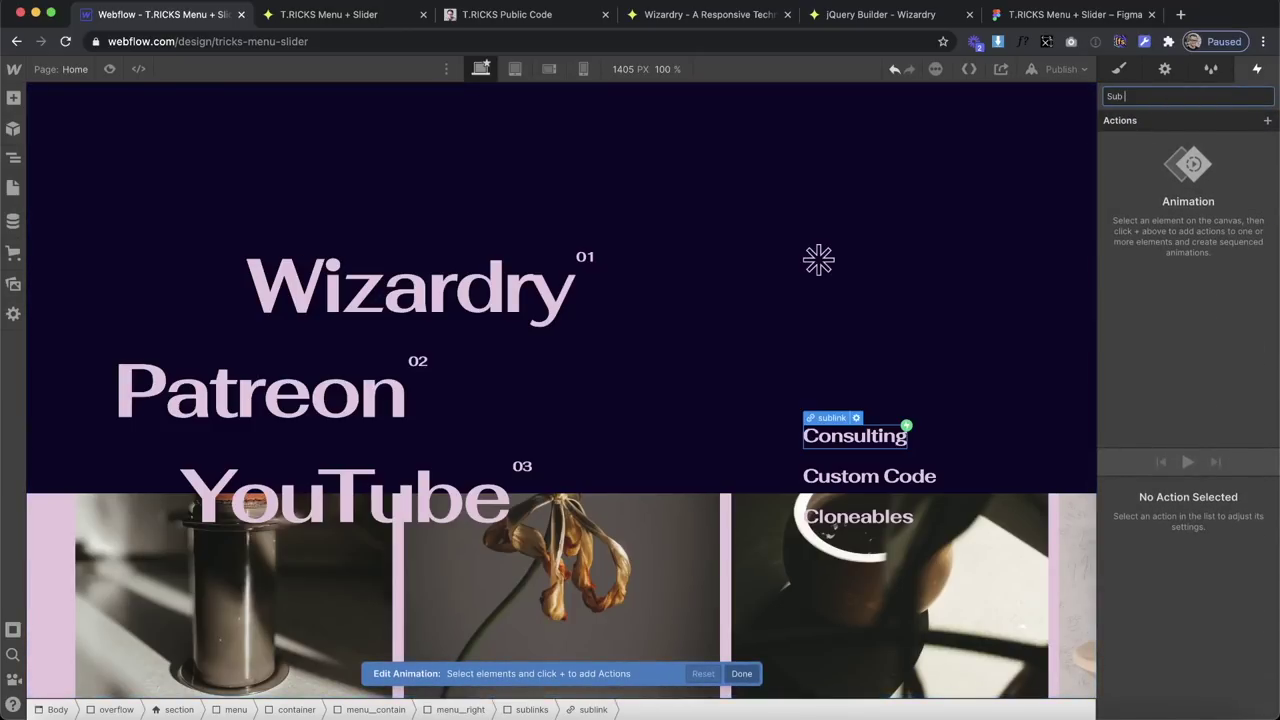
{"action": "type", "text": " Hover In"}
{"action": "key", "text": "Return"}
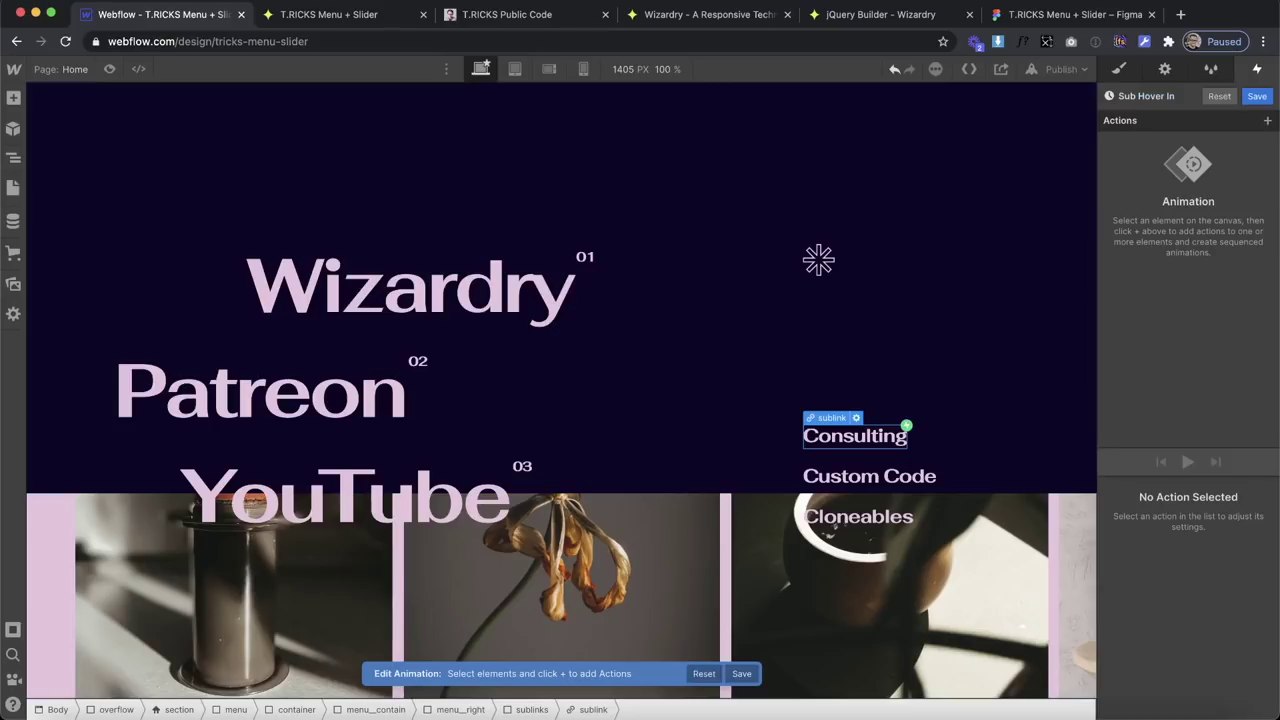
Give sublink__line an initial Move of X -100% followed by a Move to X 0%.
{"action": "left_click", "coordinate": [13, 157]}
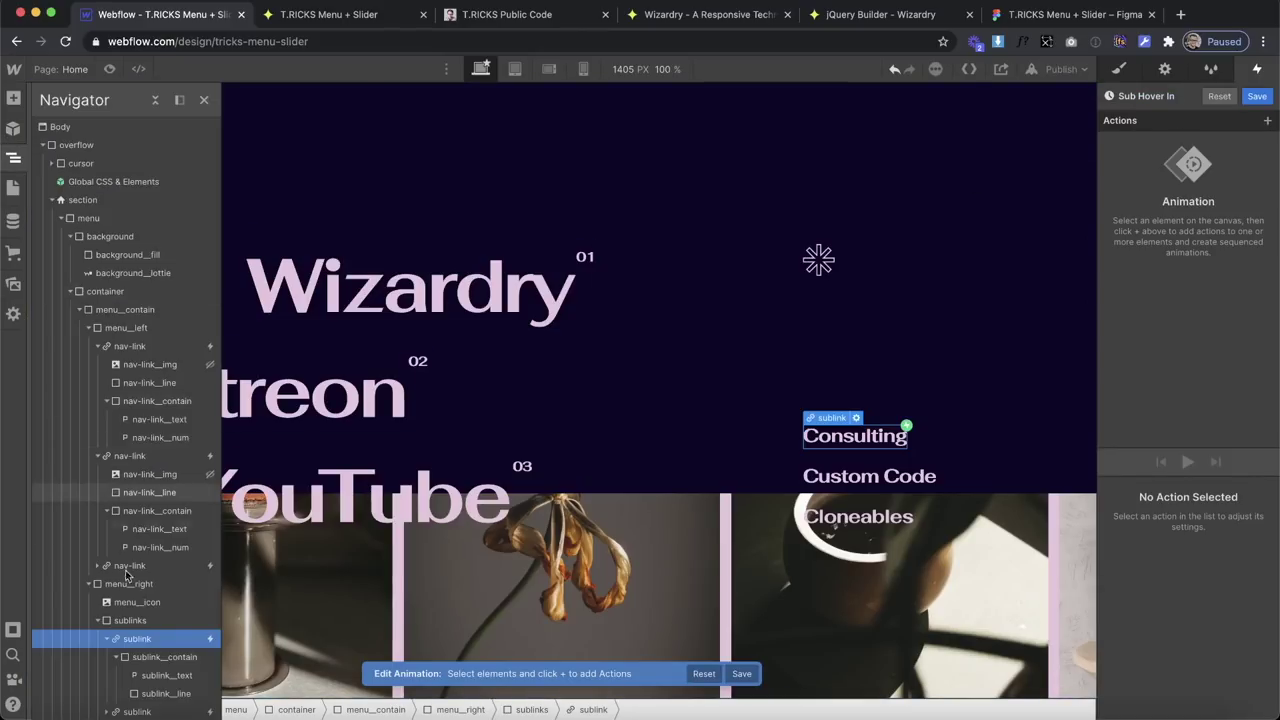
{"action": "left_click", "coordinate": [165, 693]}
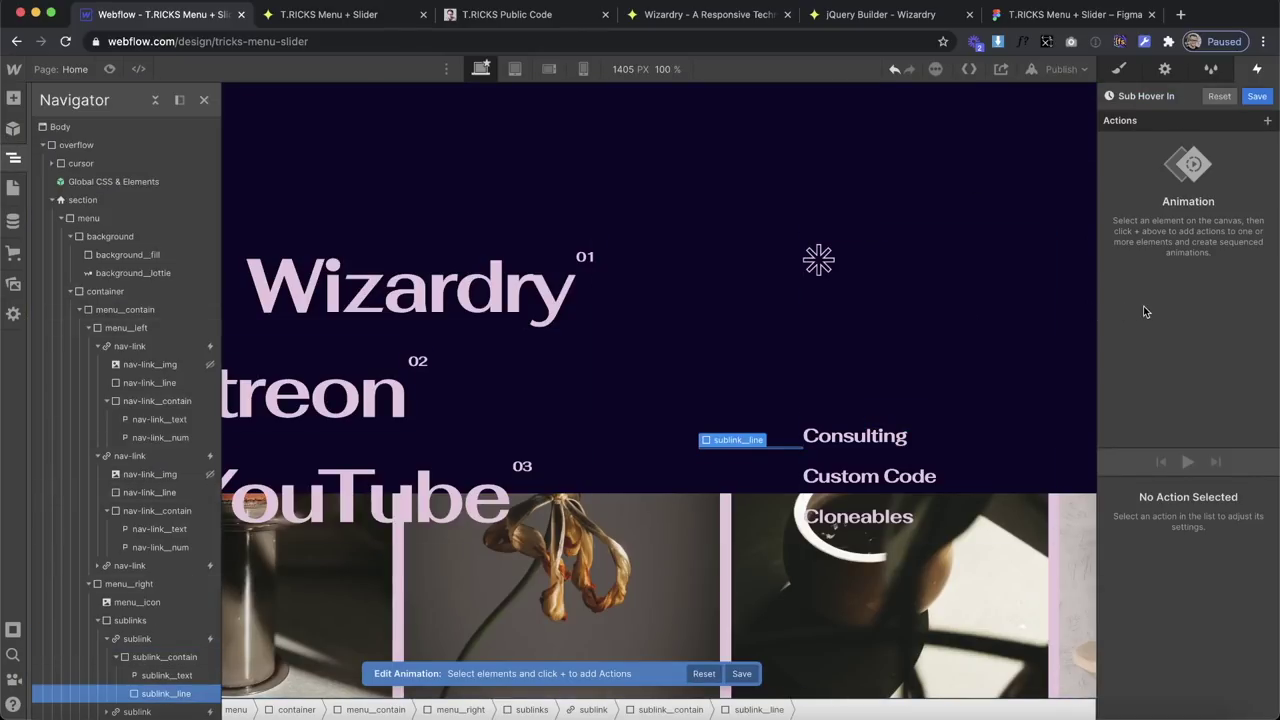
{"action": "left_click", "coordinate": [1267, 120]}
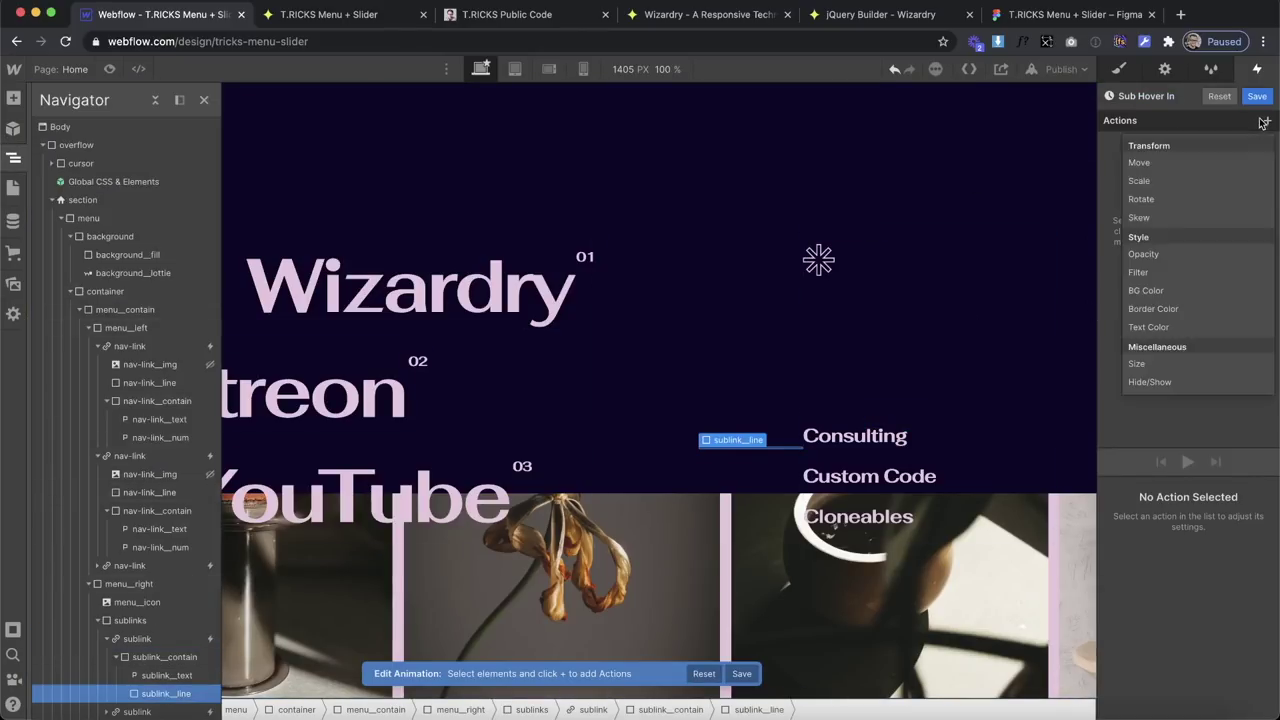
{"action": "left_click", "coordinate": [1160, 160]}
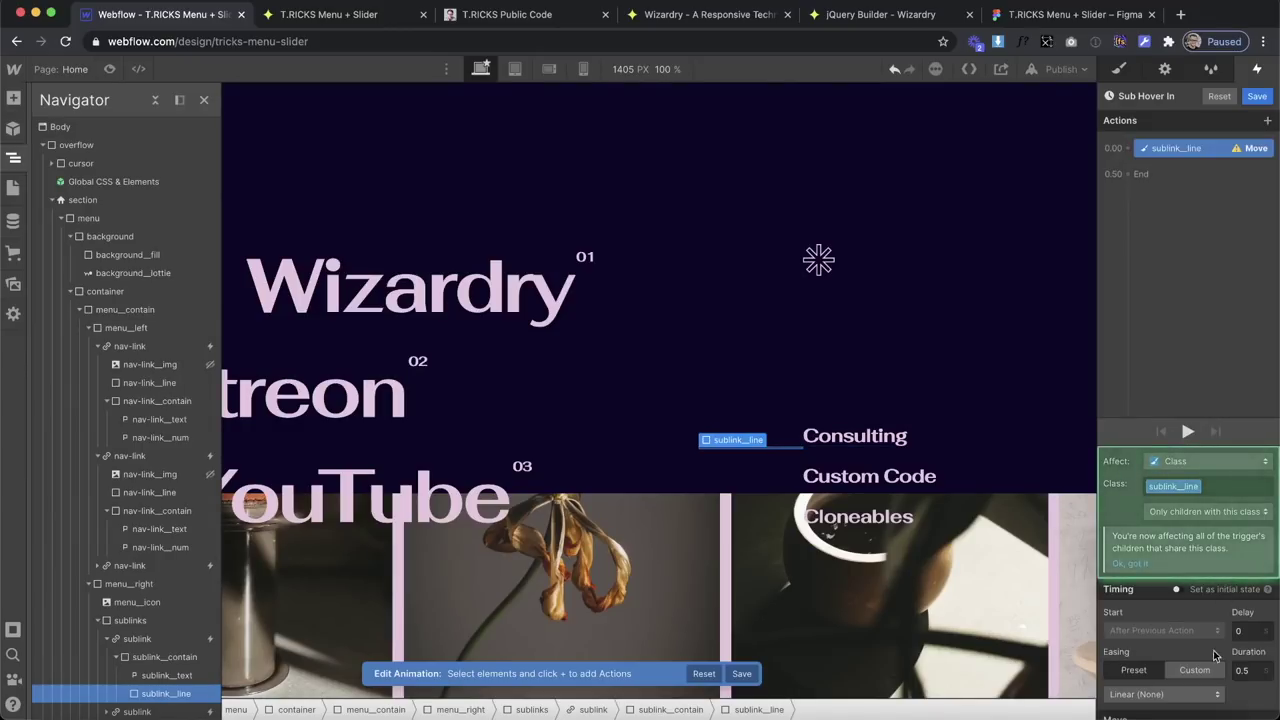
{"action": "left_click", "coordinate": [1177, 590]}
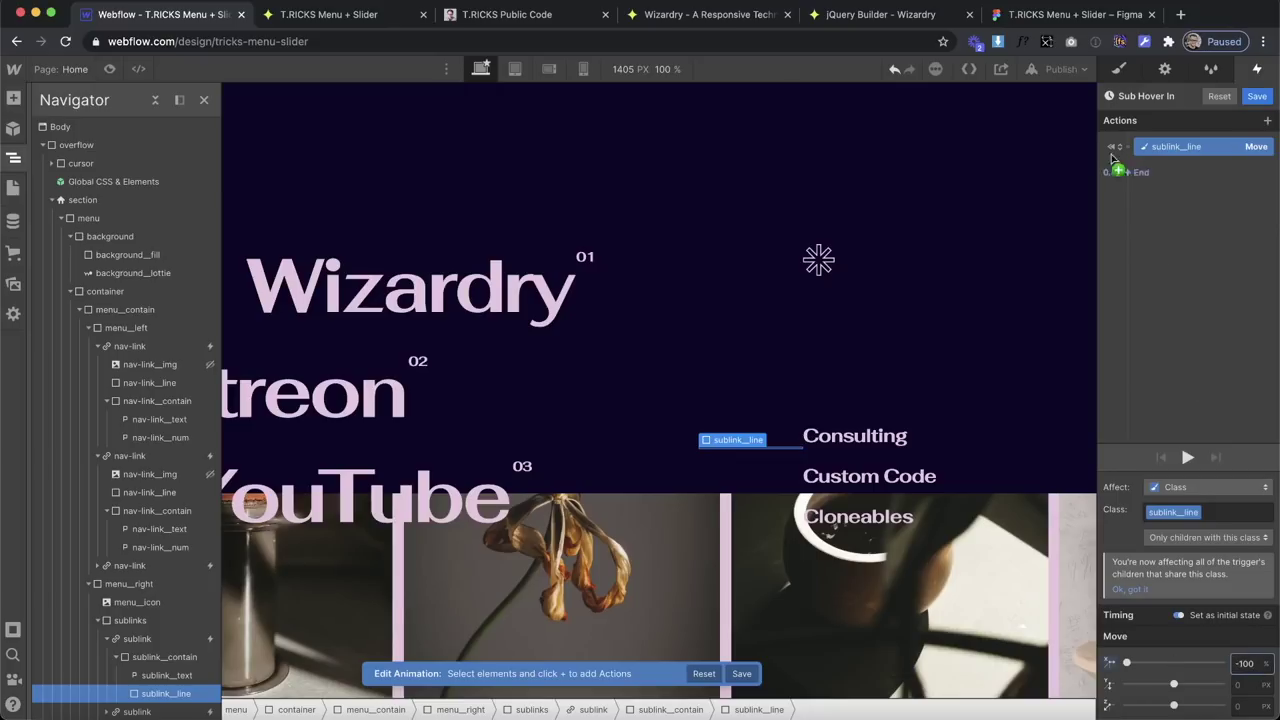
{"action": "left_click", "coordinate": [1135, 180]}
{"action": "left_click", "coordinate": [1150, 218]}
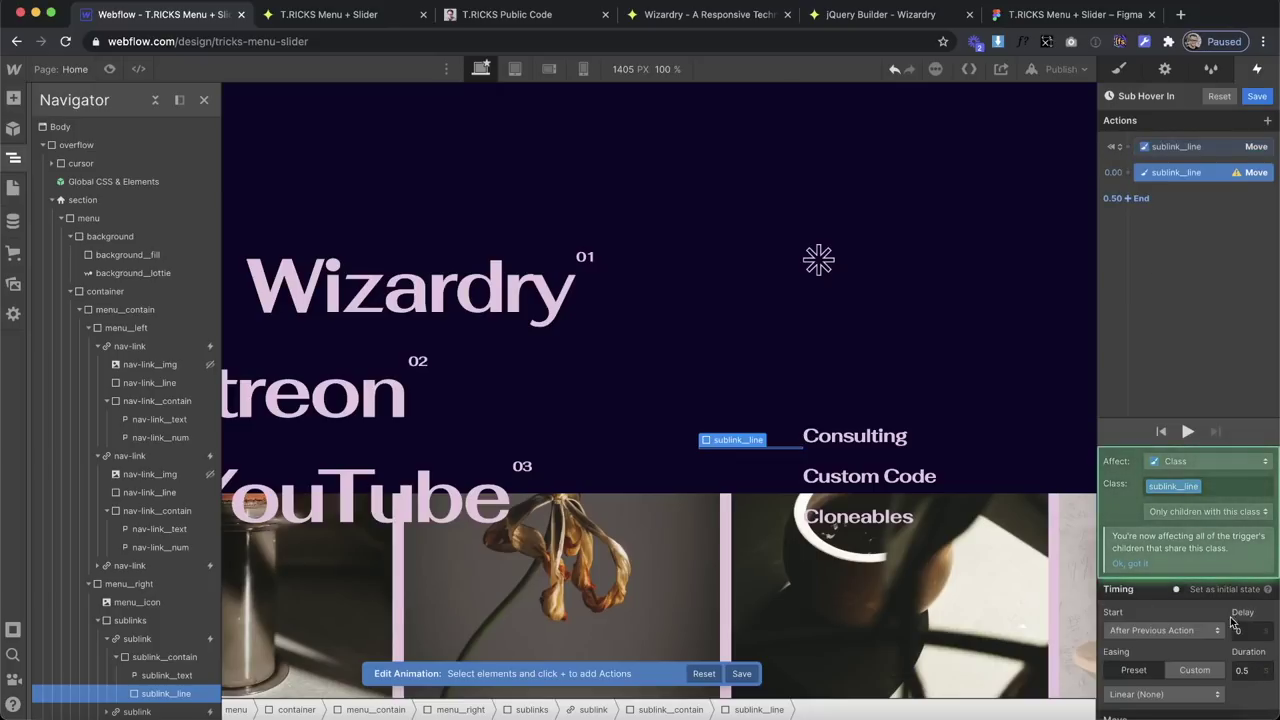
{"action": "type", "text": "0"}
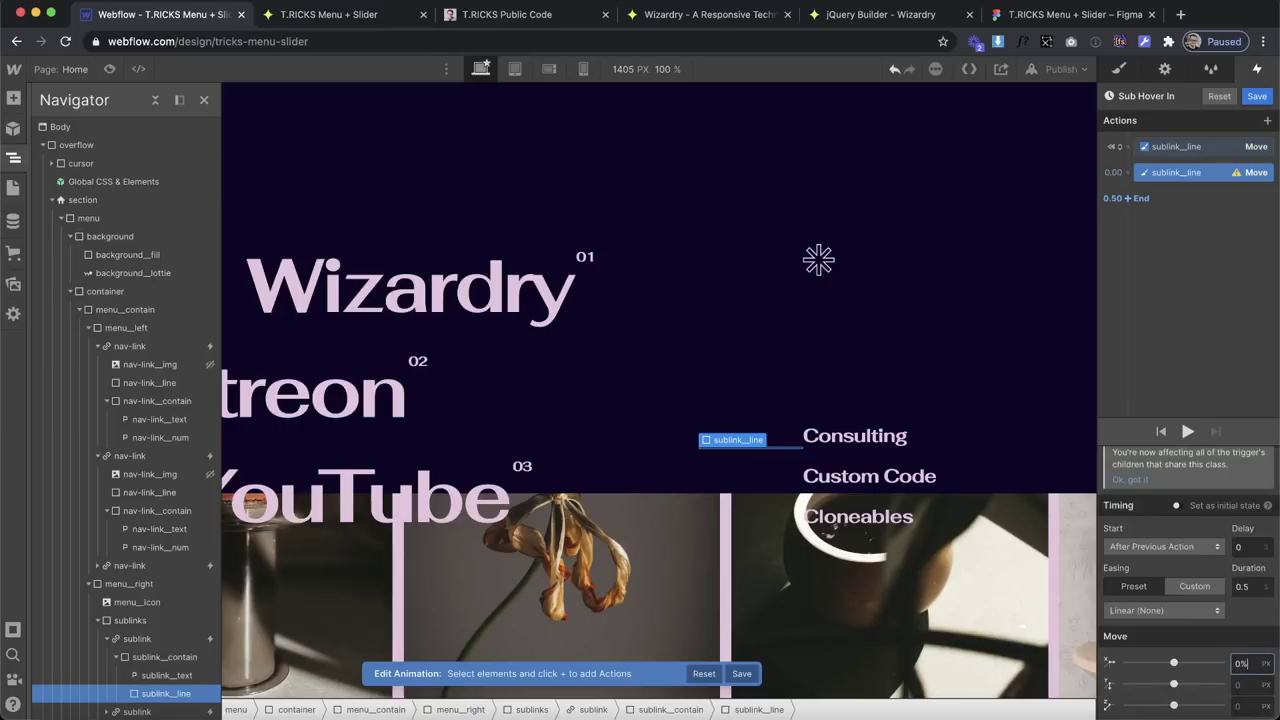
{"action": "type", "text": "%"}
{"action": "key", "text": "Return"}
Preview the underline slide-in and set the move's easing to Out Quart.
{"action": "left_click", "coordinate": [1140, 195]}
{"action": "left_click", "coordinate": [1186, 175]}
{"action": "left_click", "coordinate": [1189, 430]}
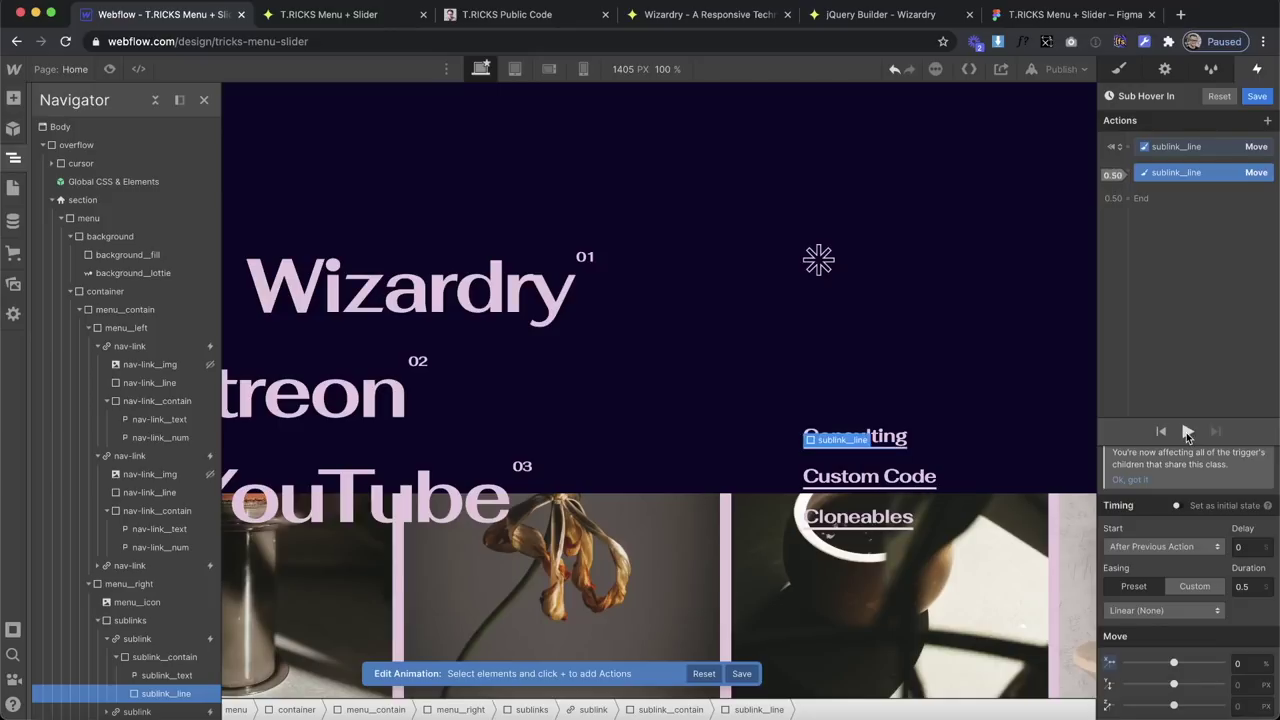
{"action": "left_click", "coordinate": [1162, 612]}
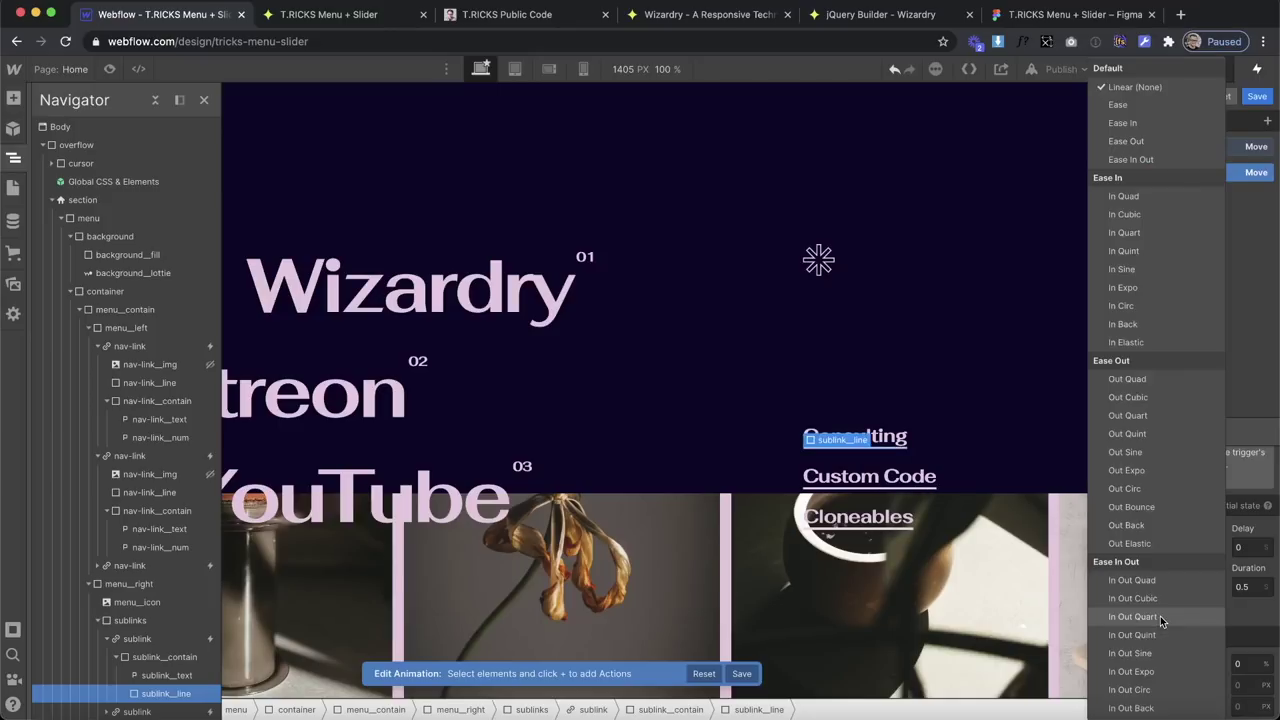
{"action": "left_click", "coordinate": [1152, 414]}
{"action": "left_click", "coordinate": [1172, 418]}
{"action": "left_click", "coordinate": [1185, 172]}
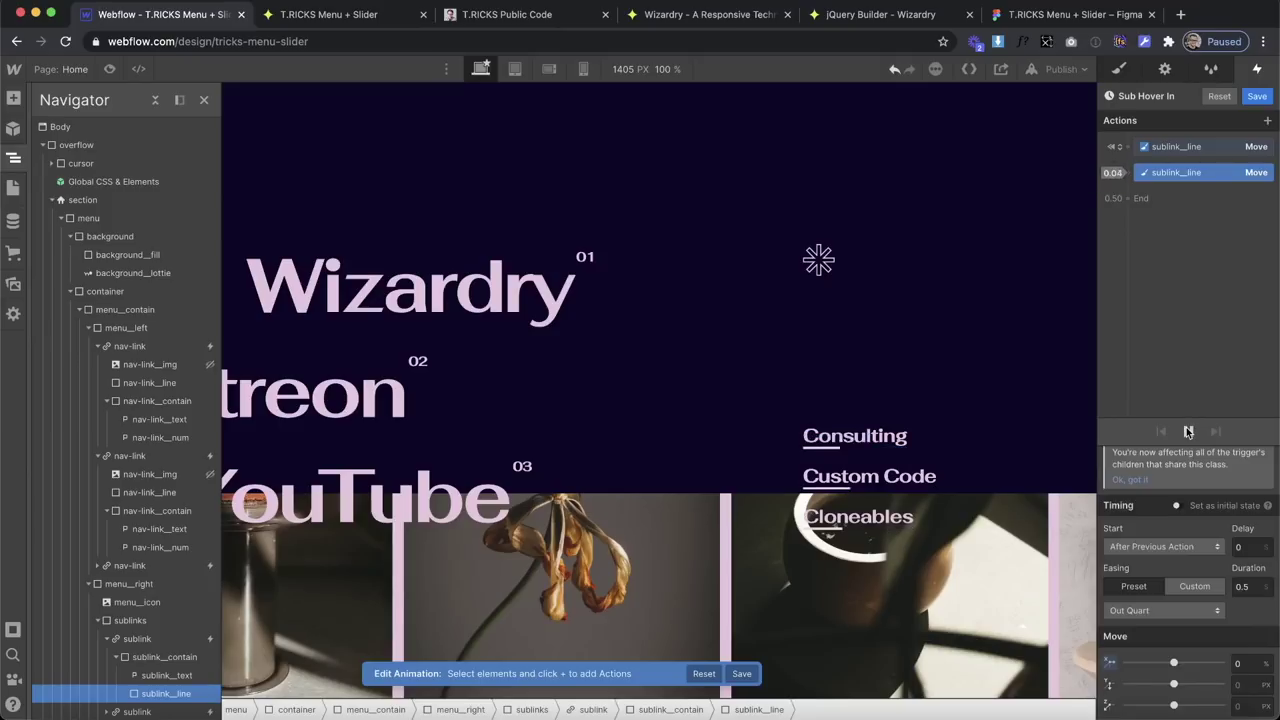
Save Sub Hover In and make the sublink's hover-out start an animation.
{"action": "left_click", "coordinate": [1258, 98]}
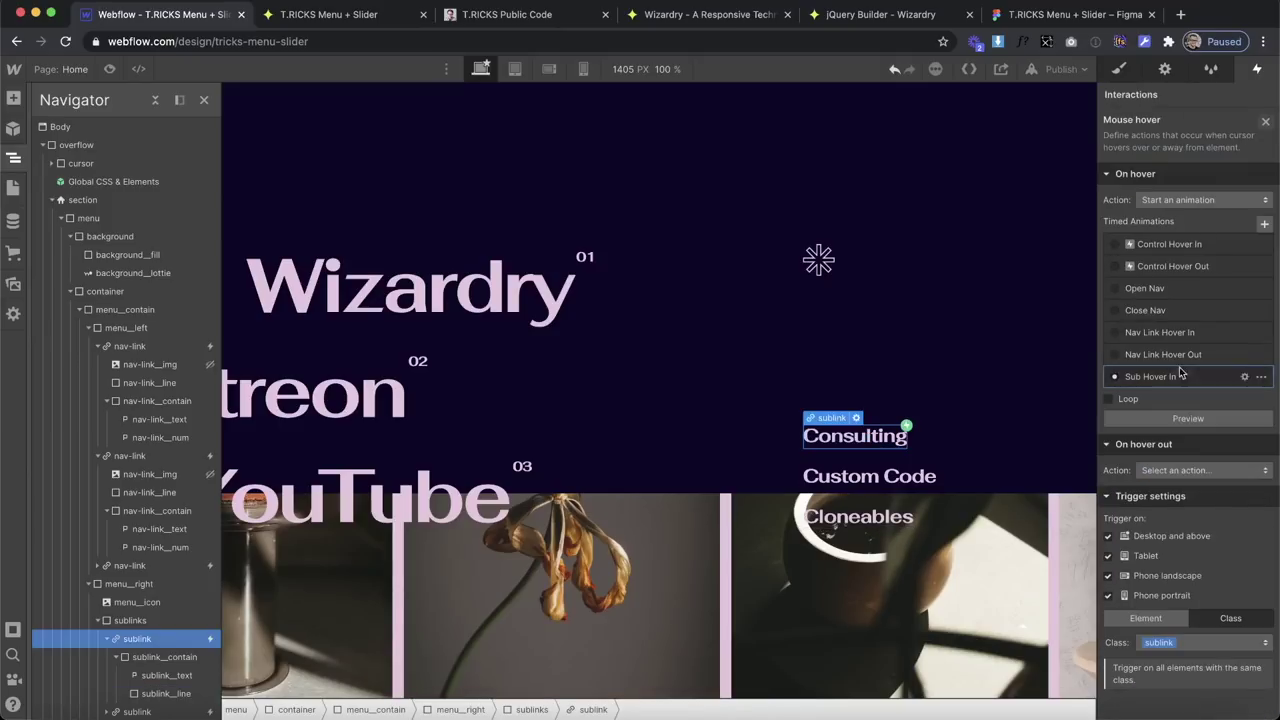
{"action": "left_click", "coordinate": [1201, 469]}
{"action": "left_click", "coordinate": [1222, 326]}
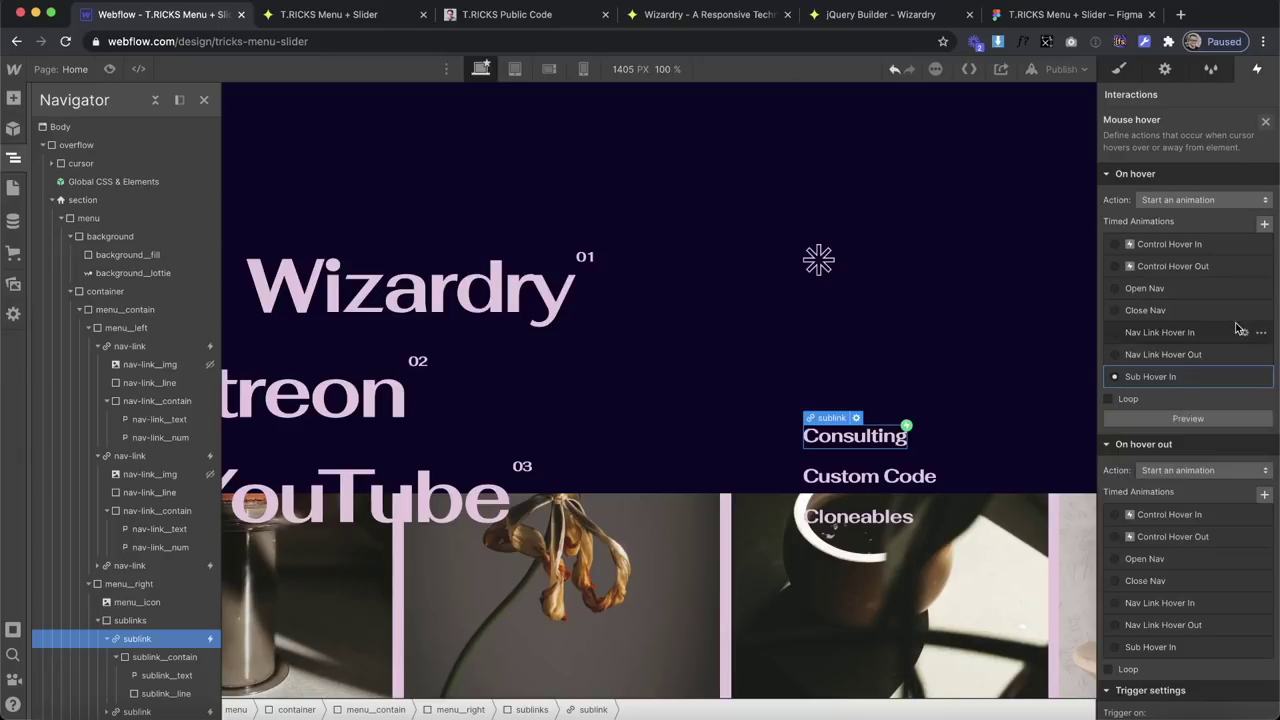
{"action": "scroll", "coordinate": [1219, 566], "scroll_direction": "down", "scroll_amount": 4}
Duplicate Sub Hover In and open the copy to rename it.
{"action": "left_click", "coordinate": [1261, 478]}
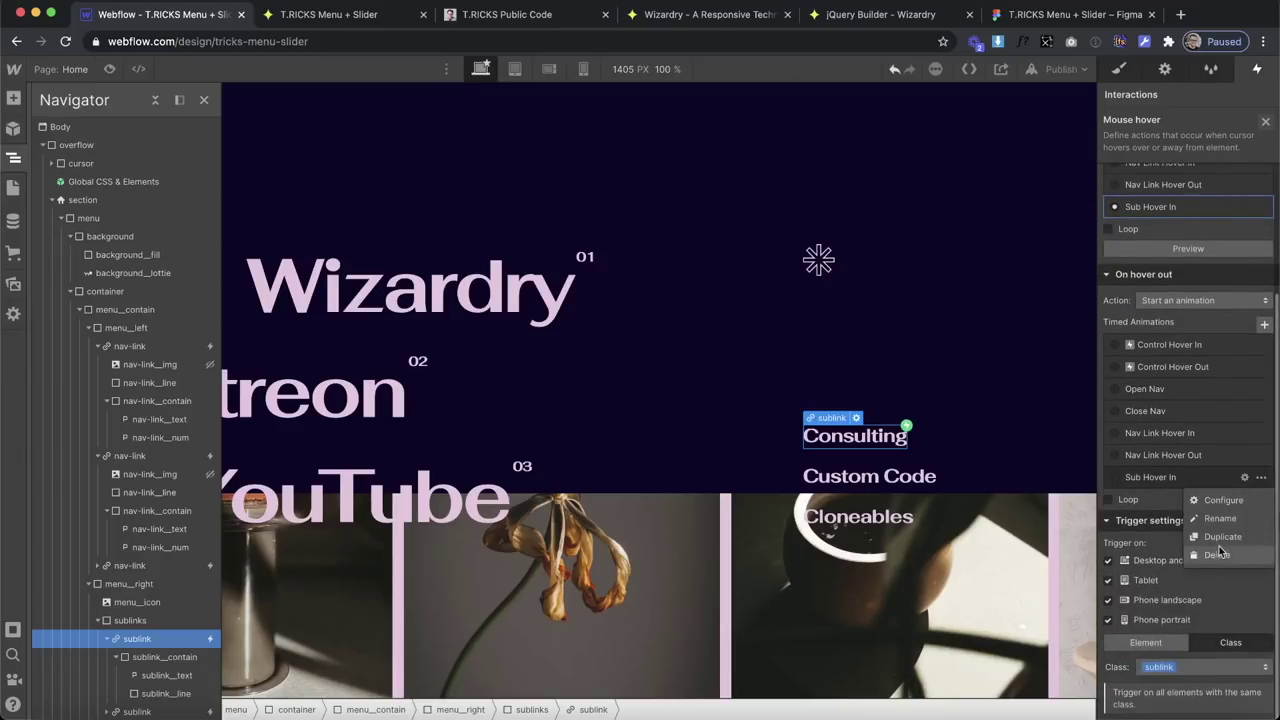
{"action": "left_click", "coordinate": [1225, 537]}
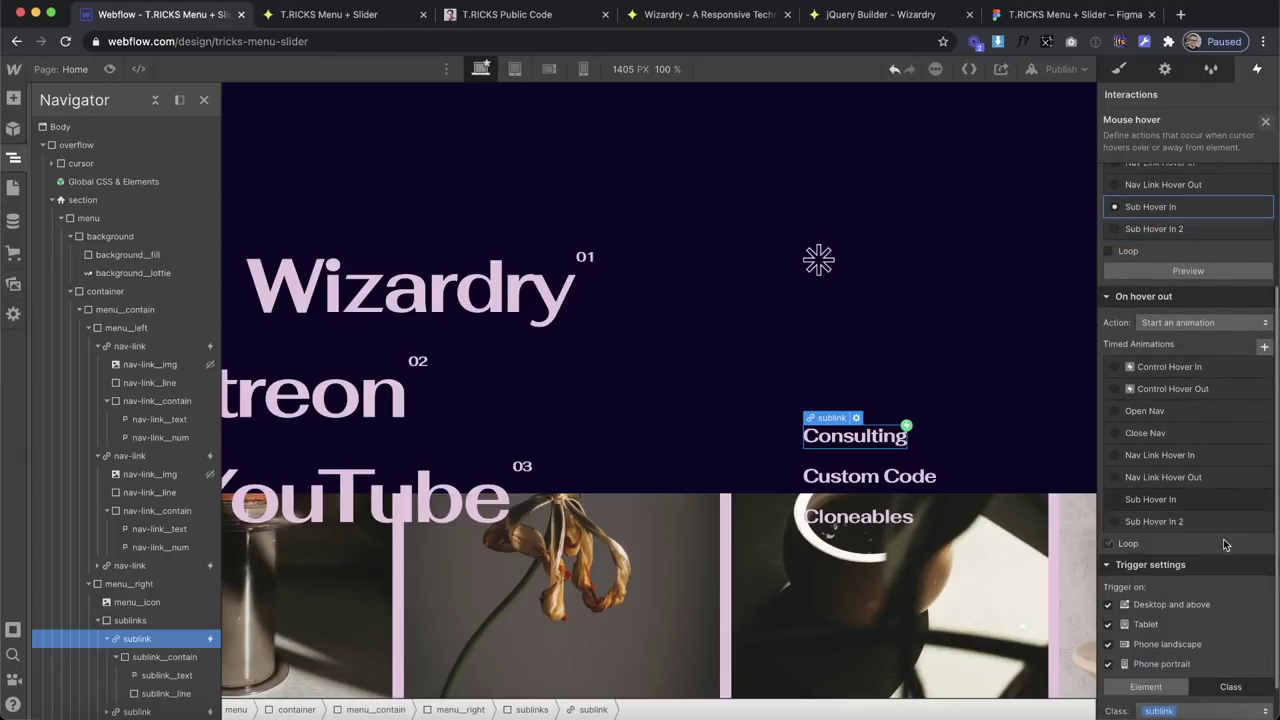
{"action": "left_click", "coordinate": [1160, 521]}
{"action": "left_click", "coordinate": [1163, 97]}
{"action": "left_click", "coordinate": [1164, 97]}
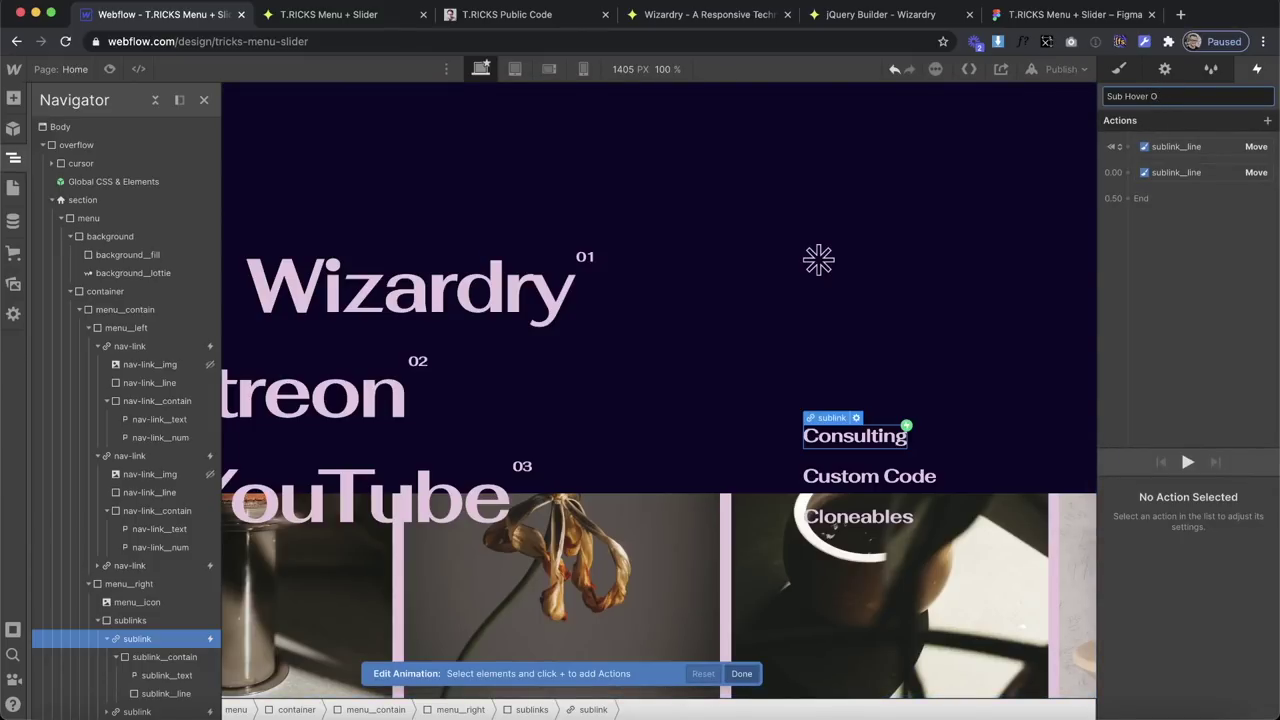
Rename the copy 'Sub Hover Out', move the underline to X 100%, add a Move at 0.50, save.
{"action": "key", "text": "Return"}
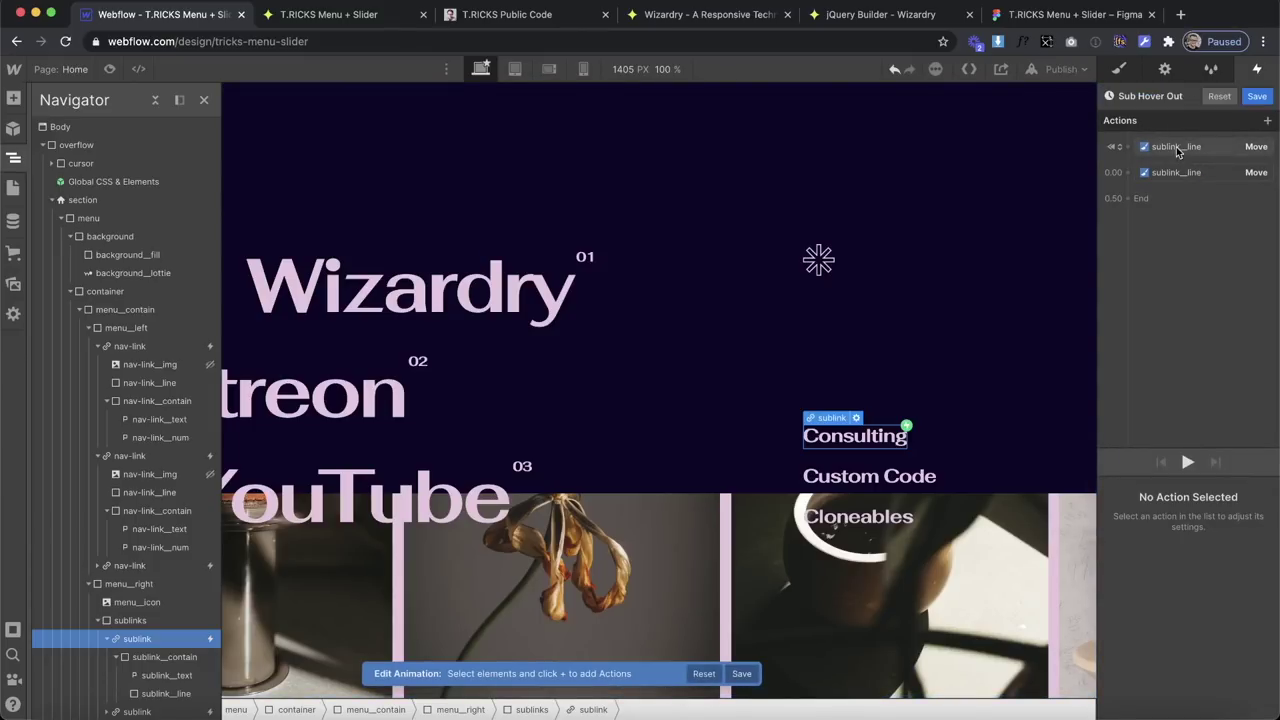
{"action": "left_click", "coordinate": [1176, 147]}
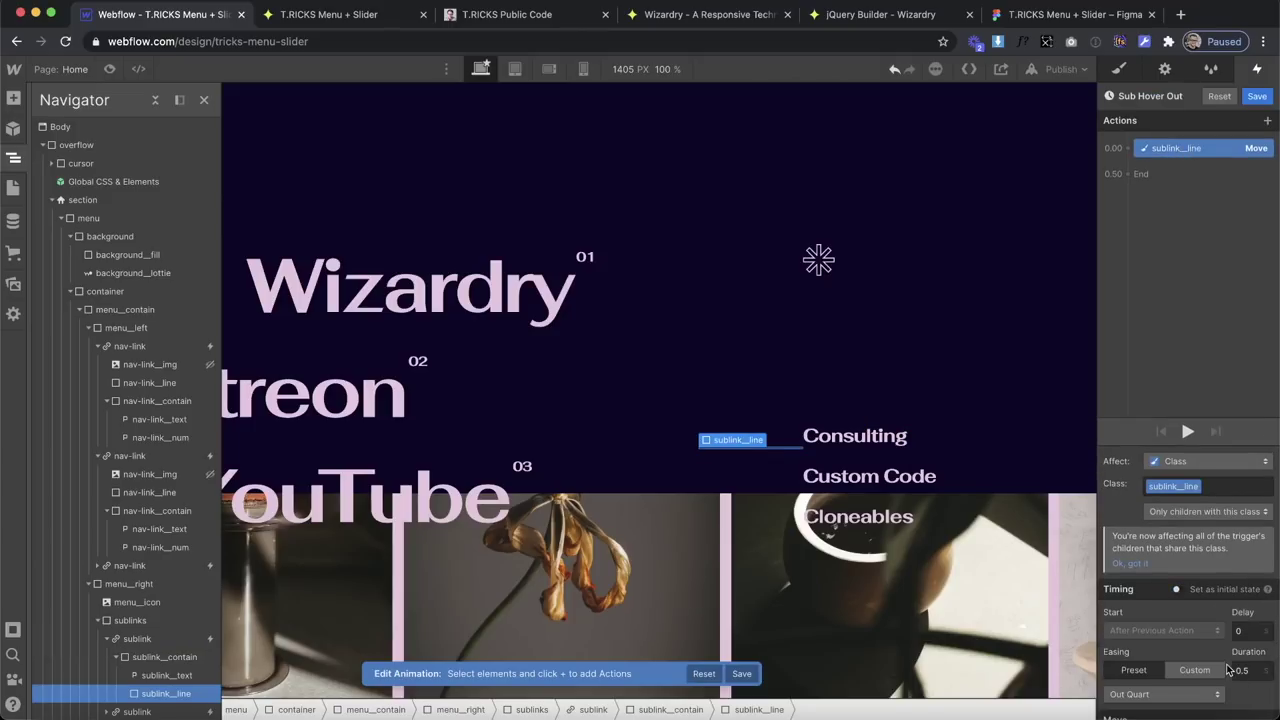
{"action": "scroll", "coordinate": [1229, 669], "scroll_direction": "down", "scroll_amount": 2}
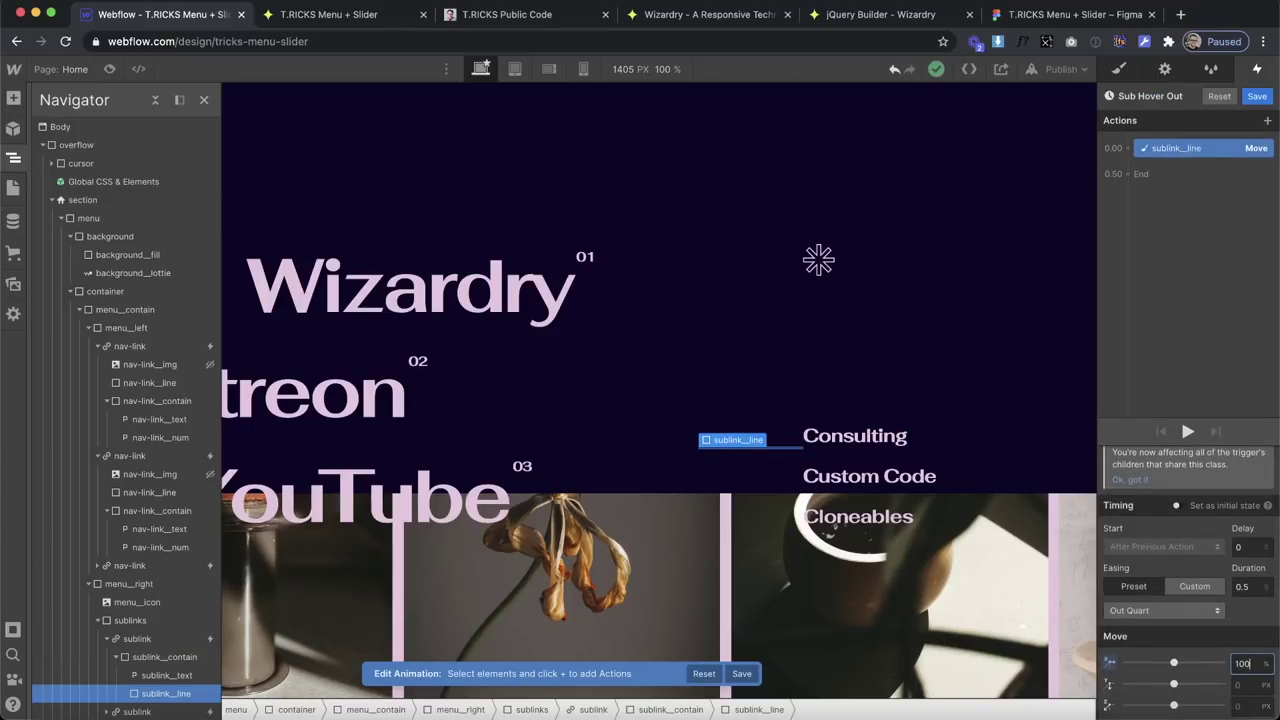
{"action": "type", "text": "100%"}
{"action": "key", "text": "BackSpace"}
{"action": "left_click", "coordinate": [1141, 164]}
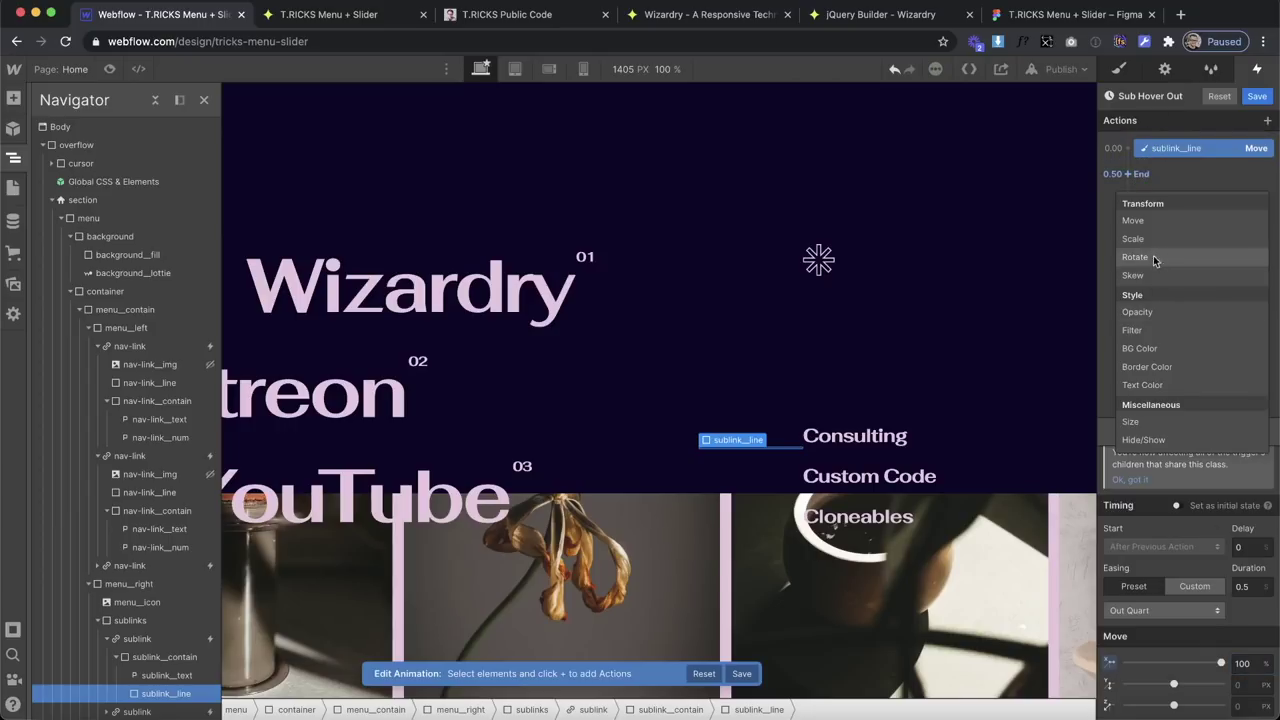
{"action": "left_click", "coordinate": [1145, 223]}
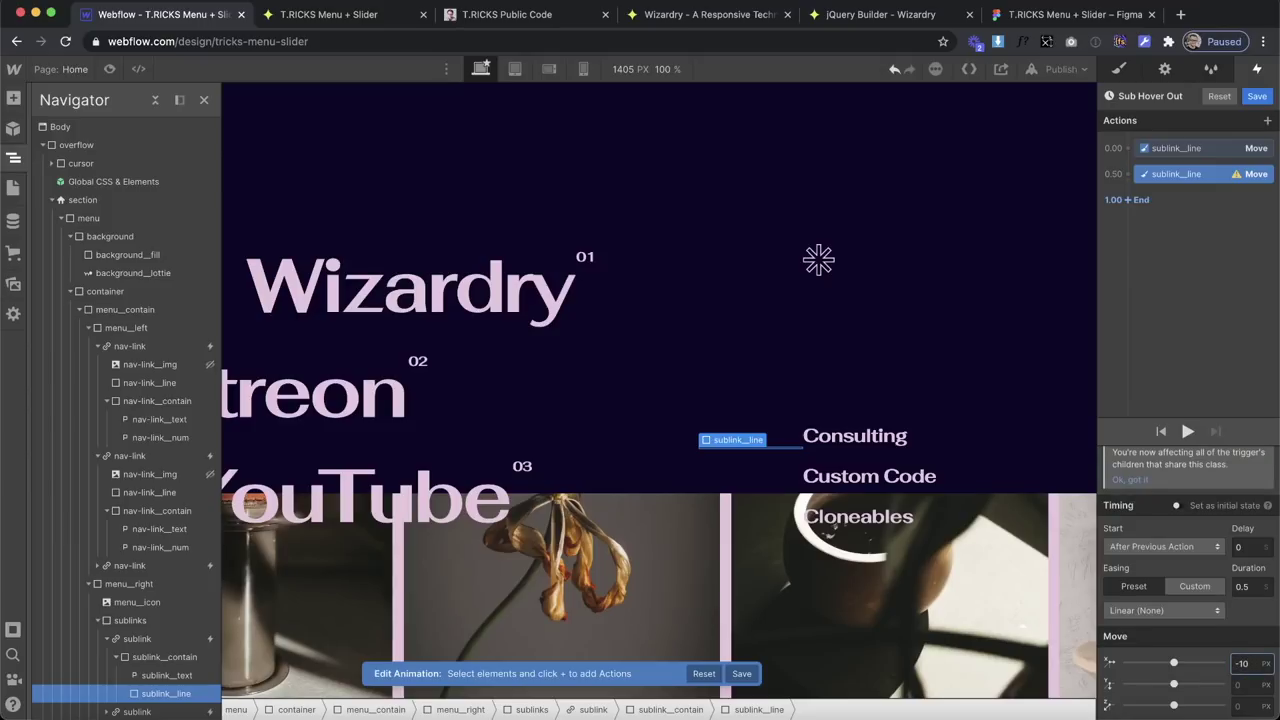
{"action": "left_click", "coordinate": [1250, 587]}
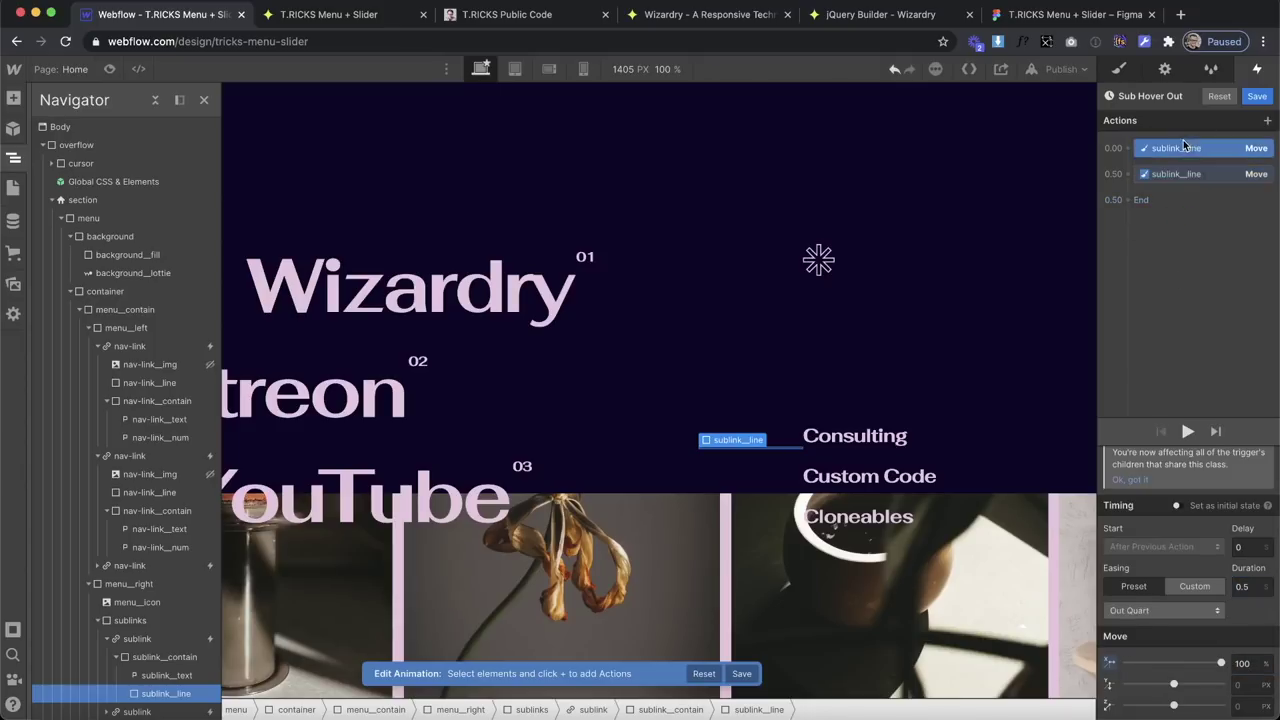
{"action": "left_click", "coordinate": [1257, 96]}
Preview the site and open the hamburger menu to test the sublink underlines.
{"action": "left_click", "coordinate": [1265, 122]}
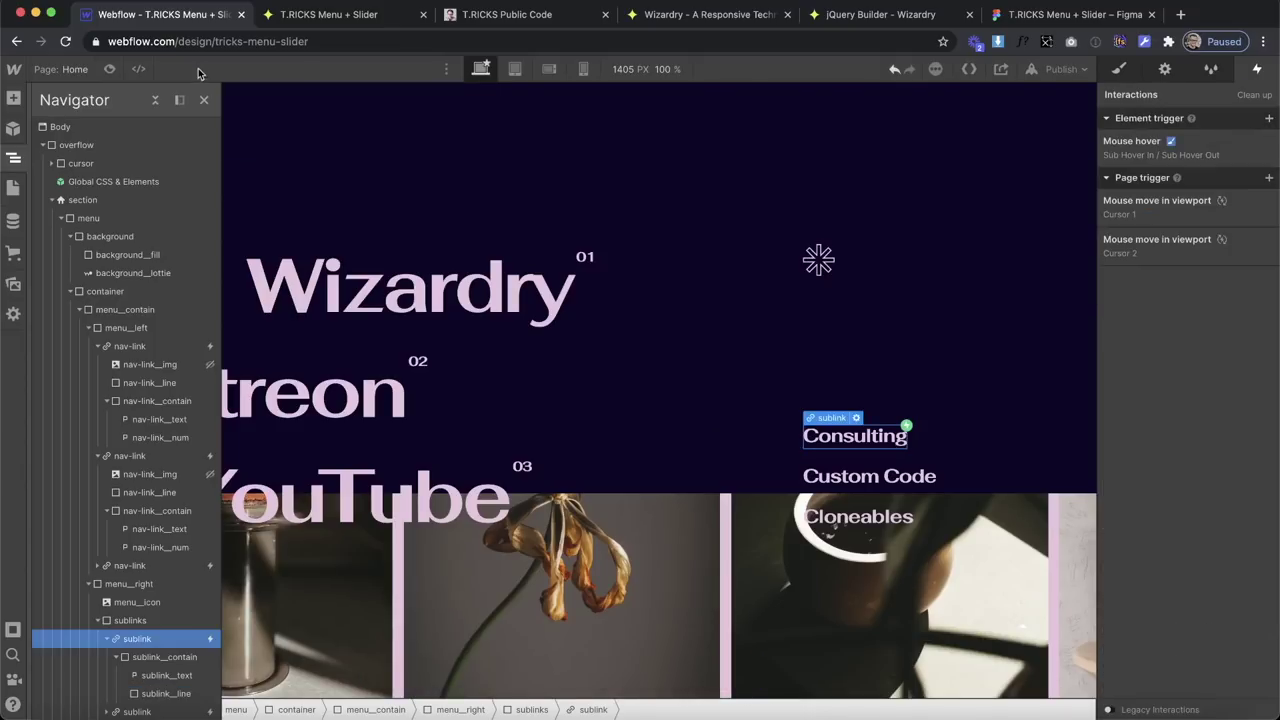
{"action": "left_click", "coordinate": [110, 69]}
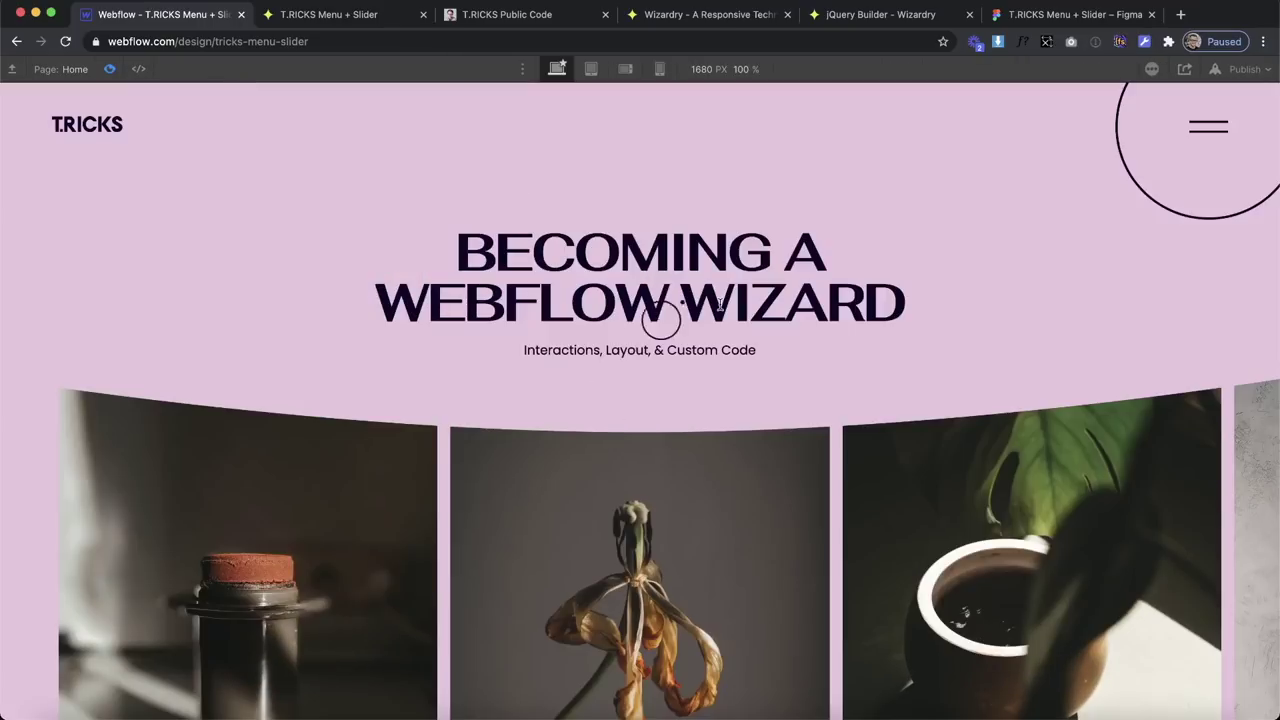
{"action": "left_click", "coordinate": [1212, 122]}
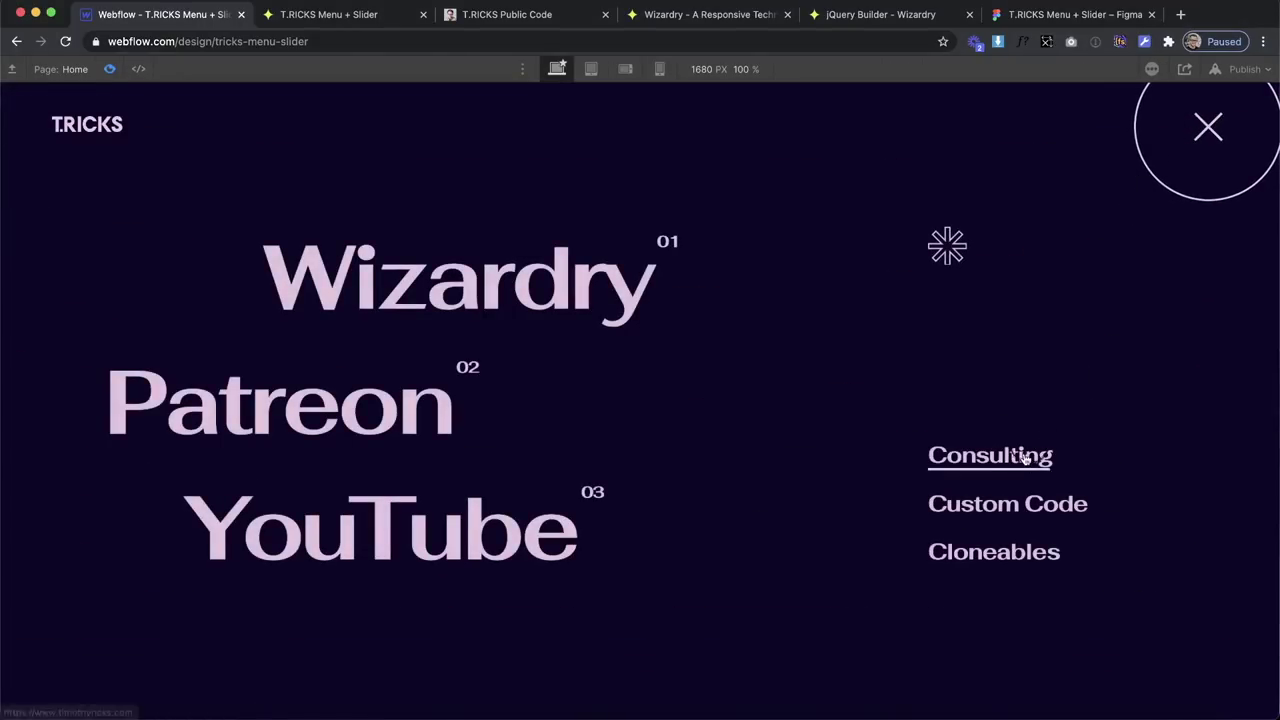